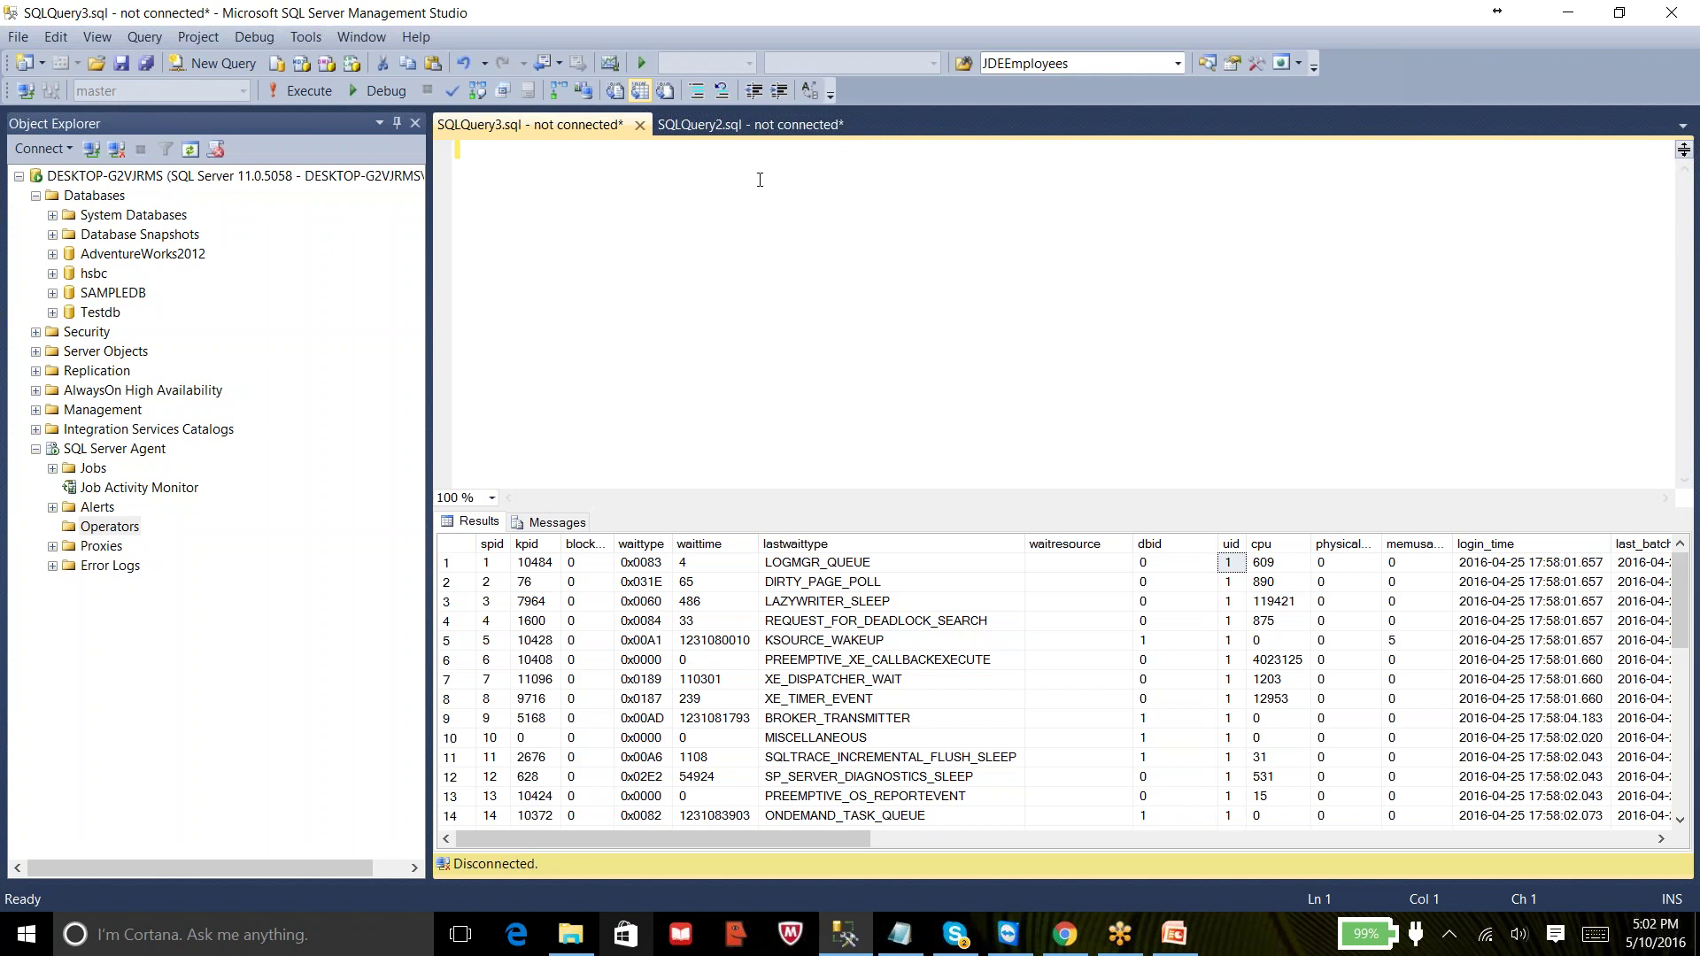
# - Write the list items "1. Full Backup" and "2. Full Backup & Differential Backup" in the empty query, separated by a blank line
pyautogui.write('Full Backup')
pyautogui.press('Home')
pyautogui.write('1.')
pyautogui.press('End')
pyautogui.press('Return')
pyautogui.press('Return')
pyautogui.write('2. Full Backup & Di')
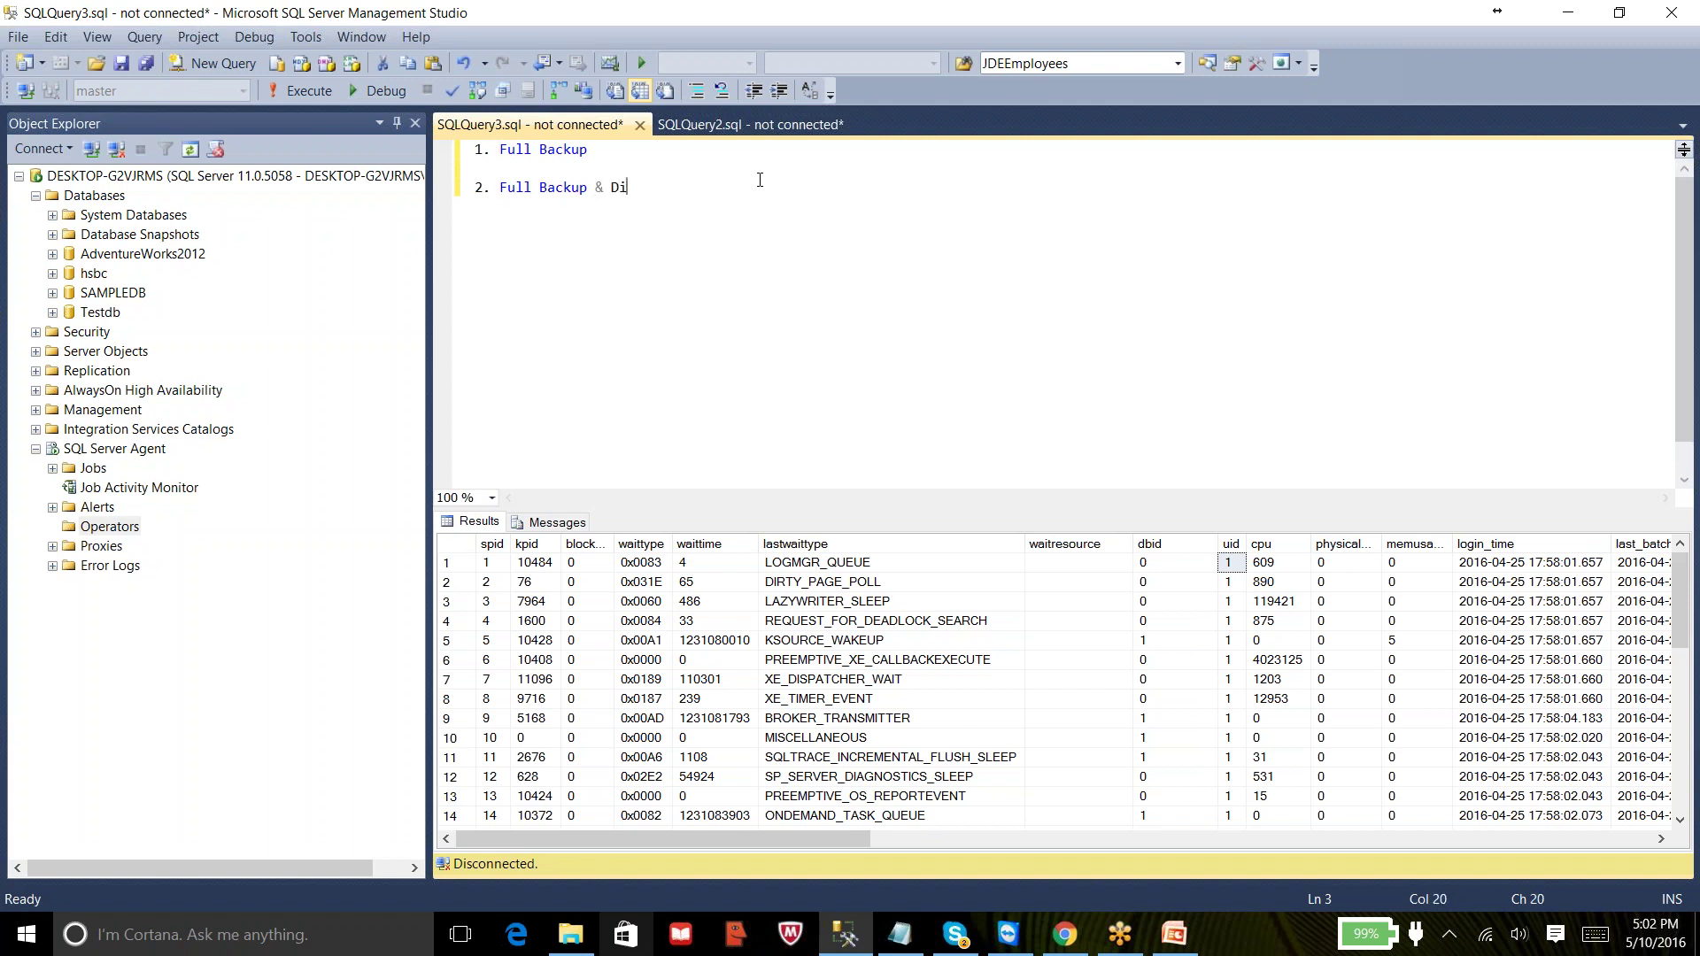
pyautogui.write('fferential Backup')
pyautogui.press('Return')
pyautogui.press('Return')
# - Add the third list item, "3. Full Backup & Transaction Log Backup"
pyautogui.write('3.')
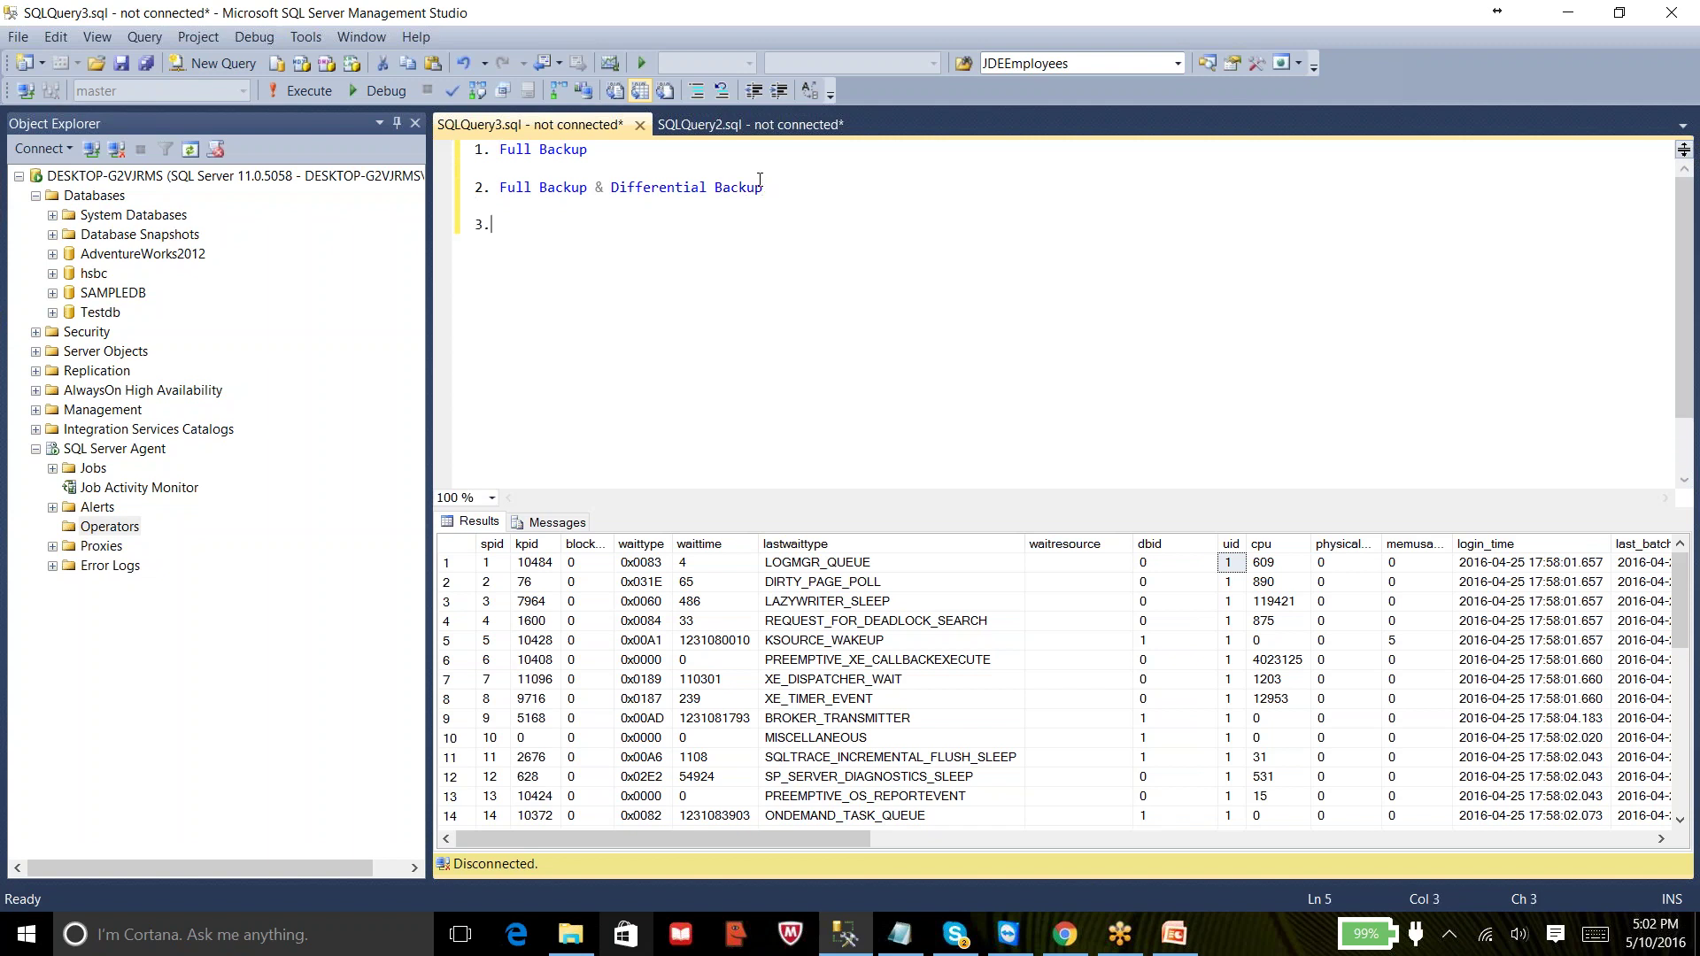
pyautogui.write(' Full Backup  & Transaction')
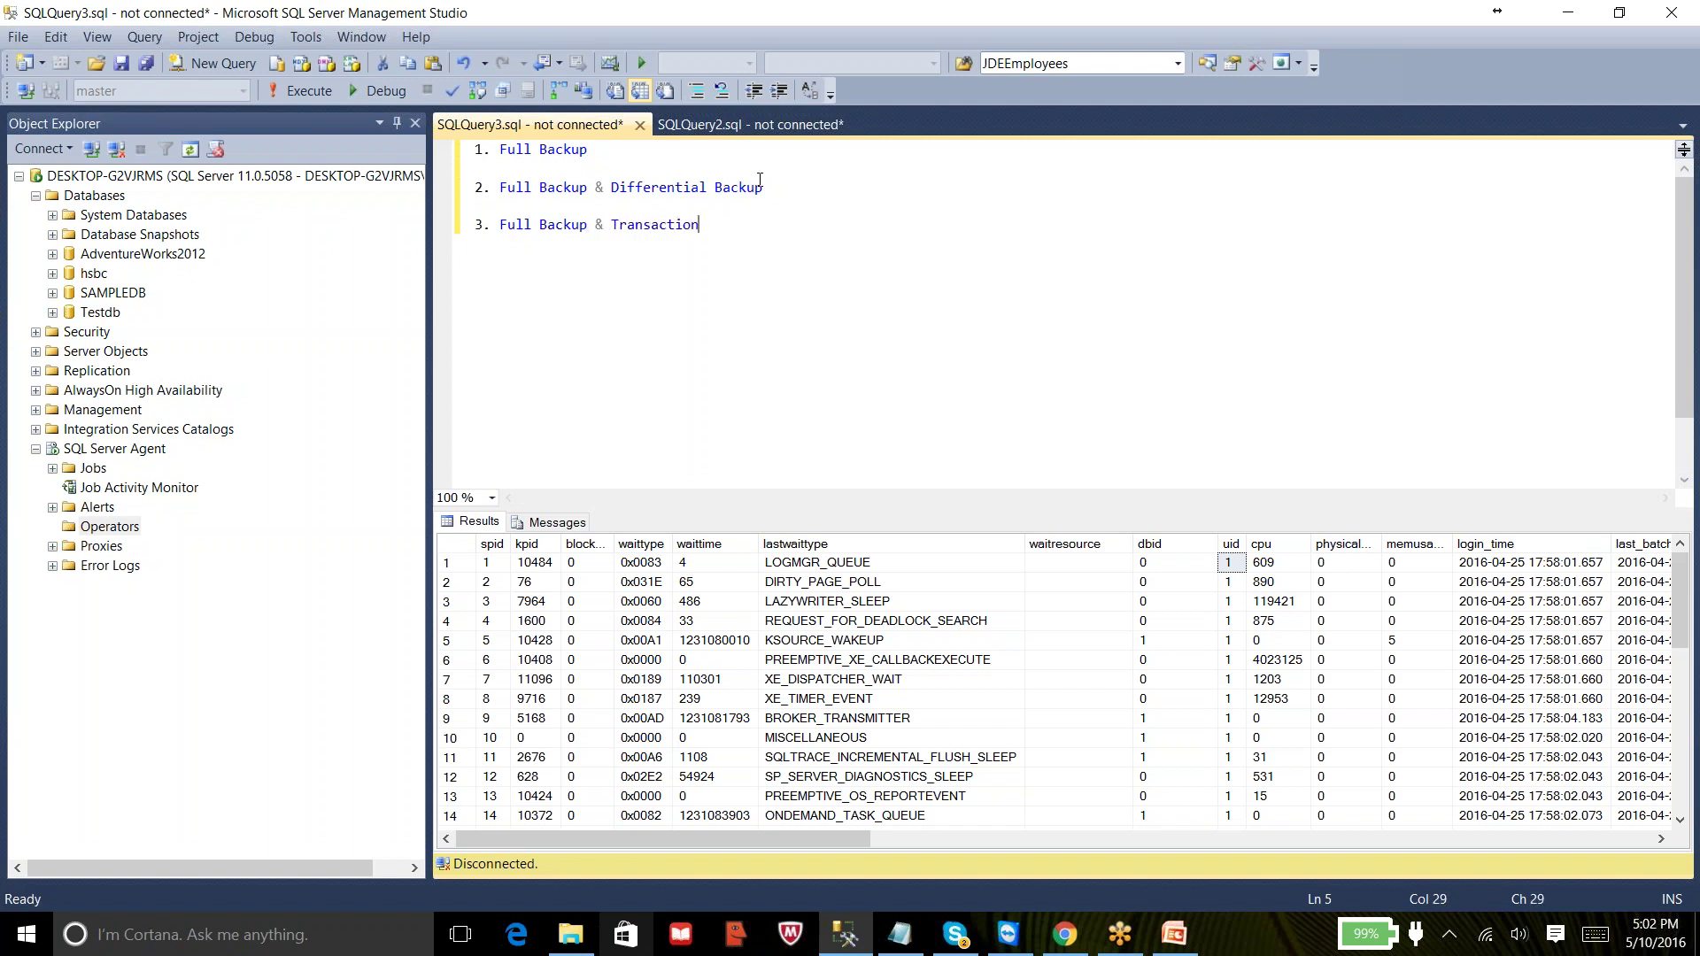
pyautogui.write(' Log Backup')
# - Insert two extra blank lines below "1. Full Backup" and place the cursor directly beneath that item
pyautogui.press('Up')
pyautogui.press('Up')
pyautogui.press('Up')
pyautogui.press('Up')
pyautogui.click(705, 224)
pyautogui.click(621, 156)
pyautogui.press('Return')
pyautogui.press('Return')
pyautogui.press('Up')
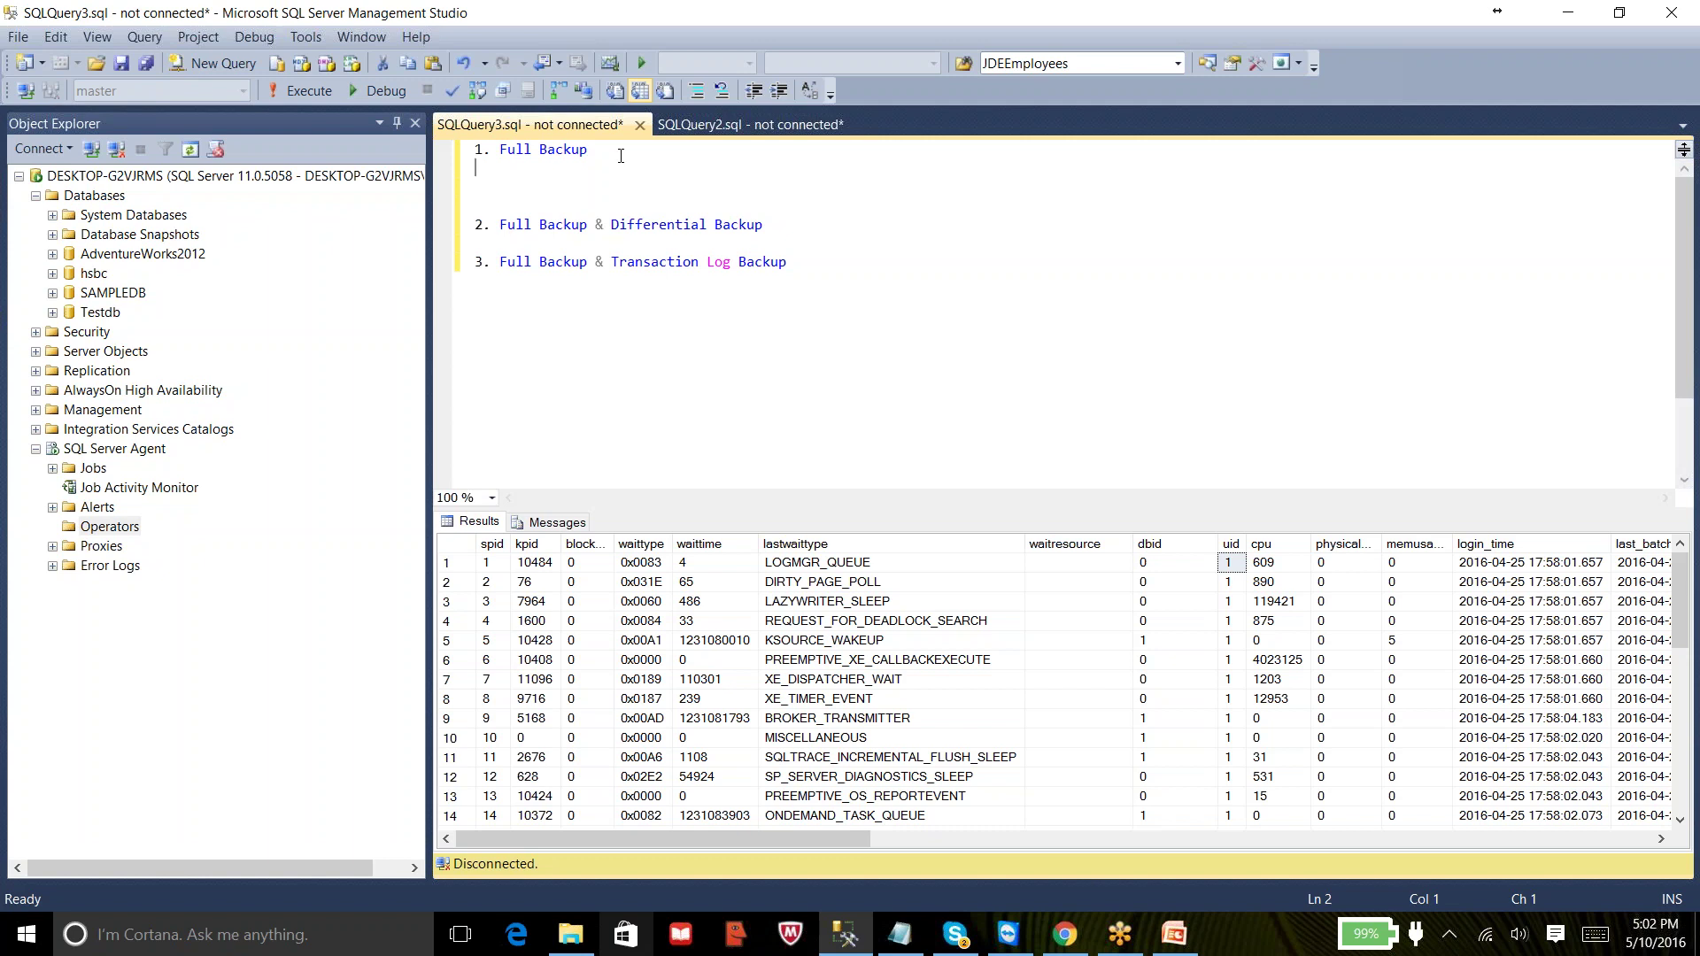
# - Examine the server's databases, including the tables in hsbc and Testdb, and collapse both databases again
pyautogui.click(168, 177)
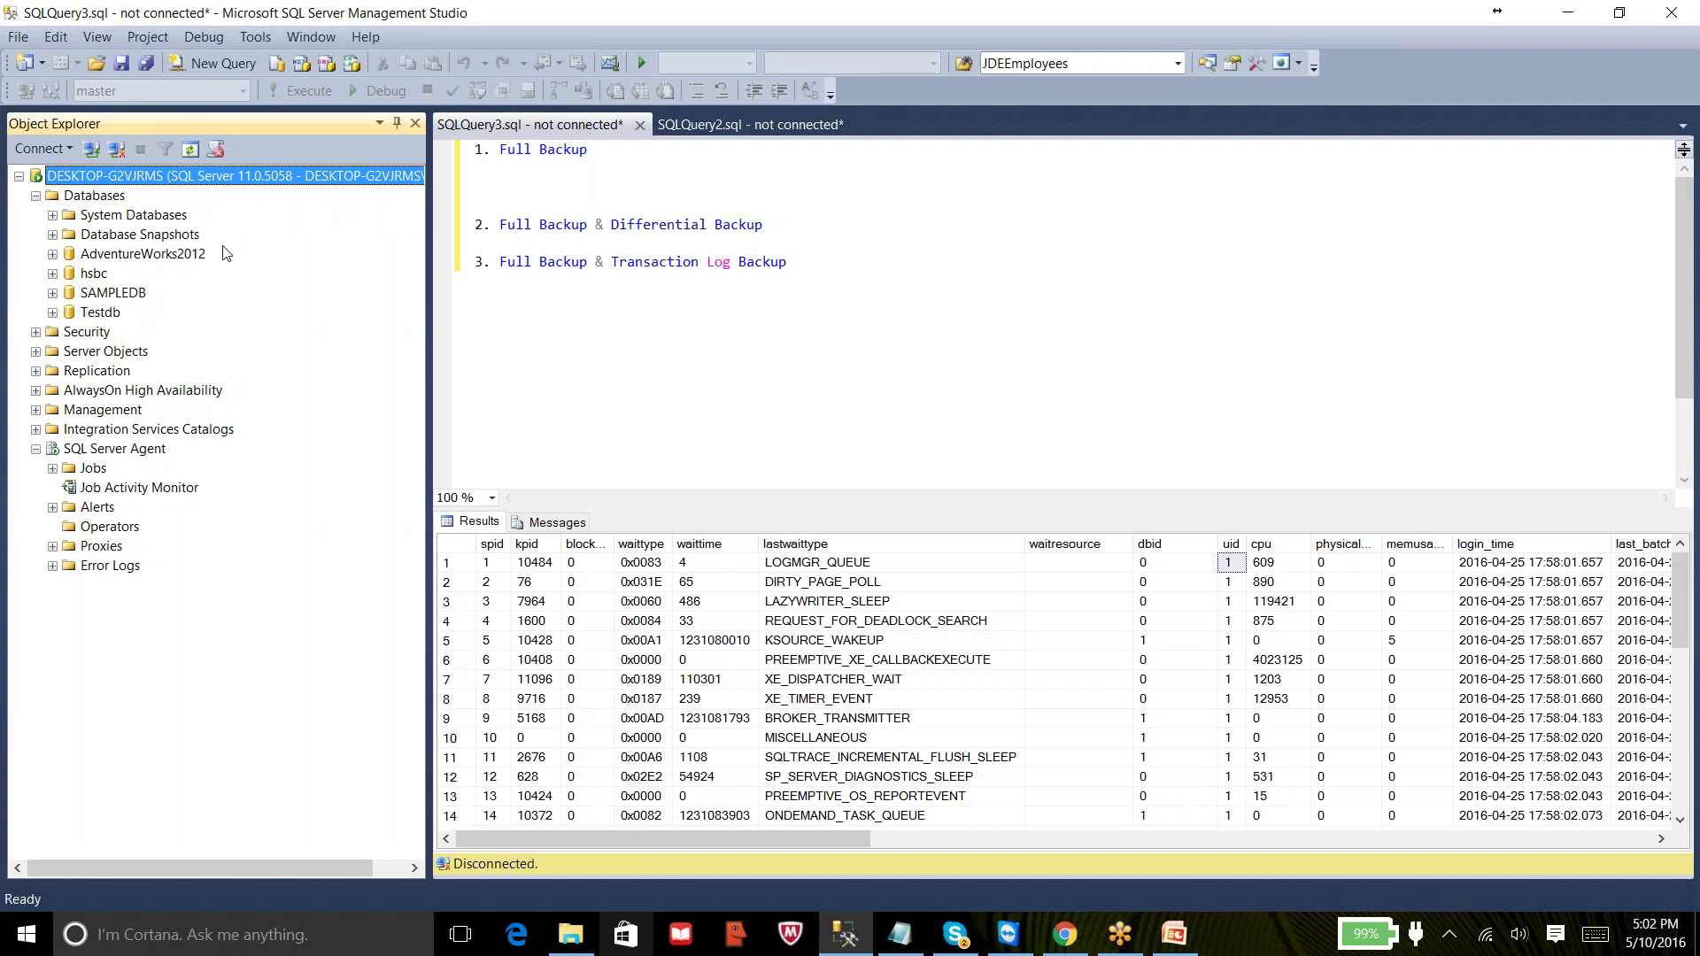
pyautogui.click(528, 168)
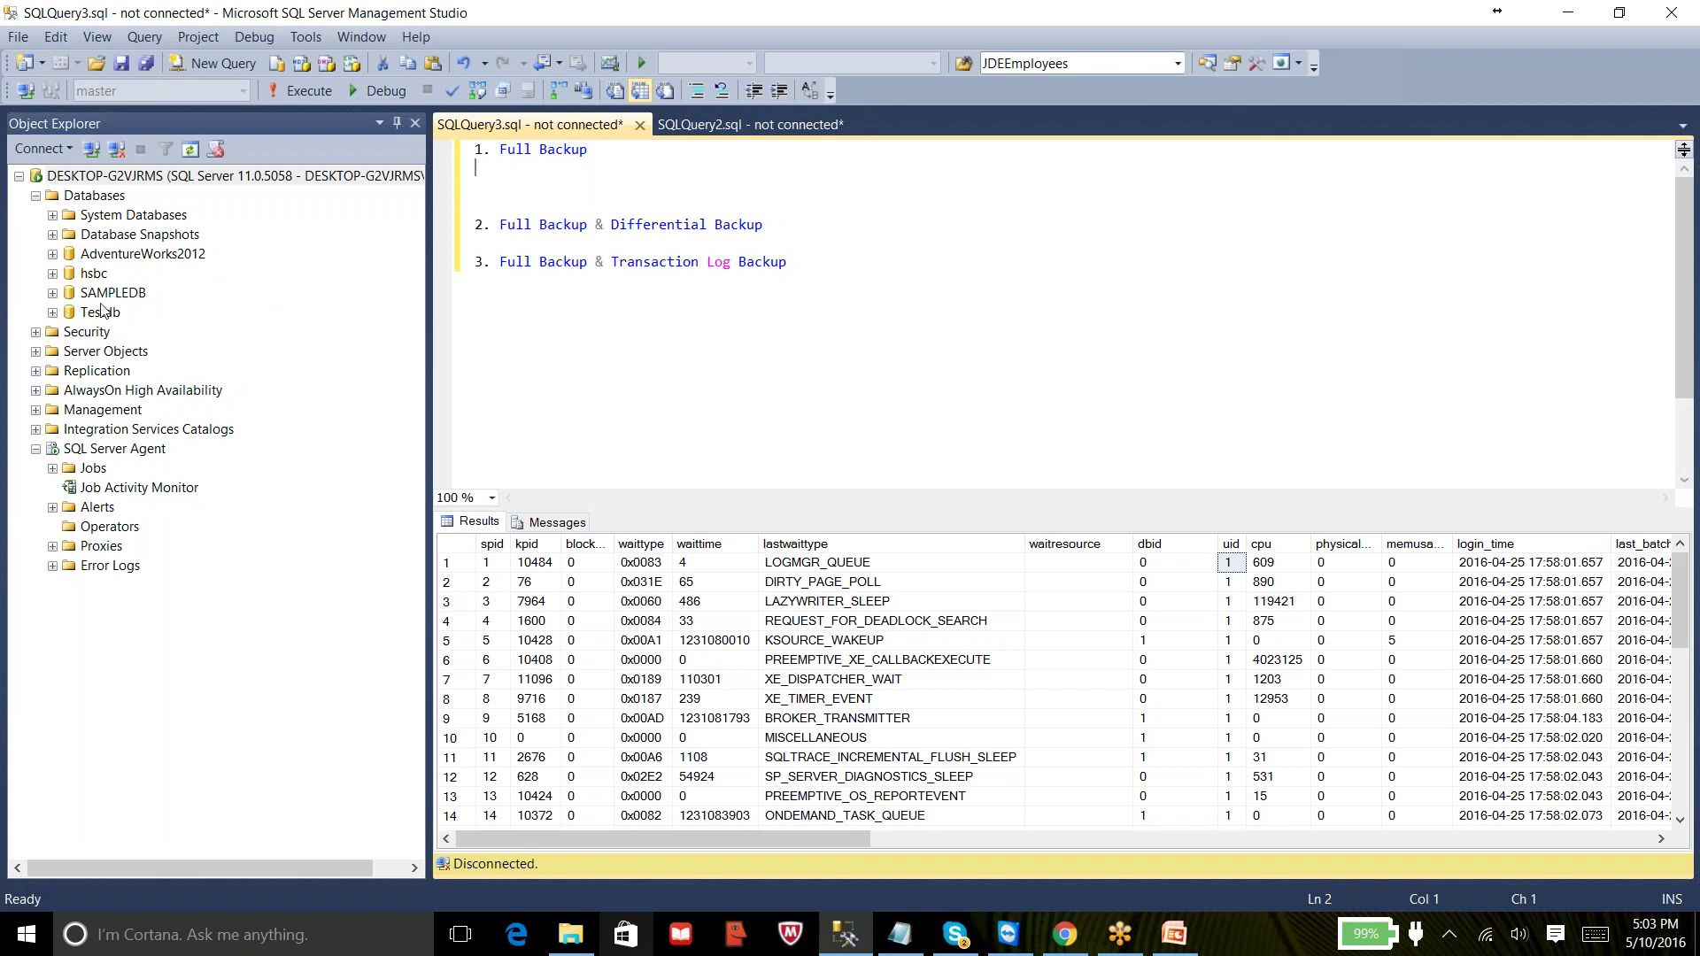
pyautogui.click(174, 253)
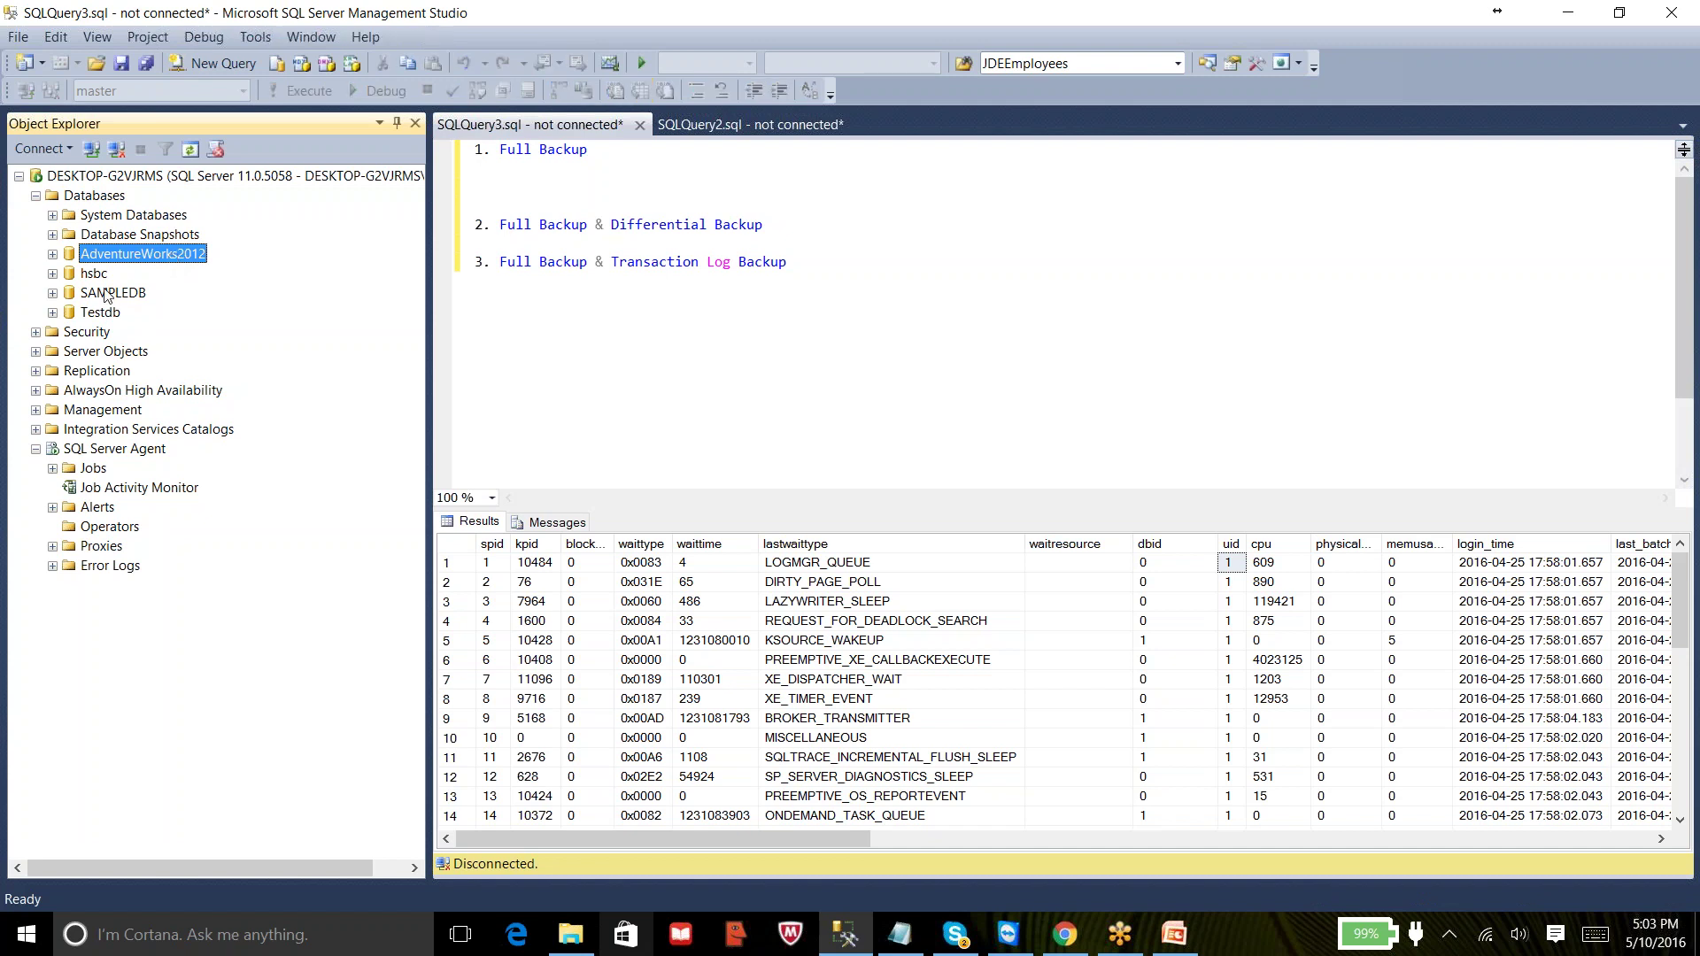
pyautogui.click(52, 274)
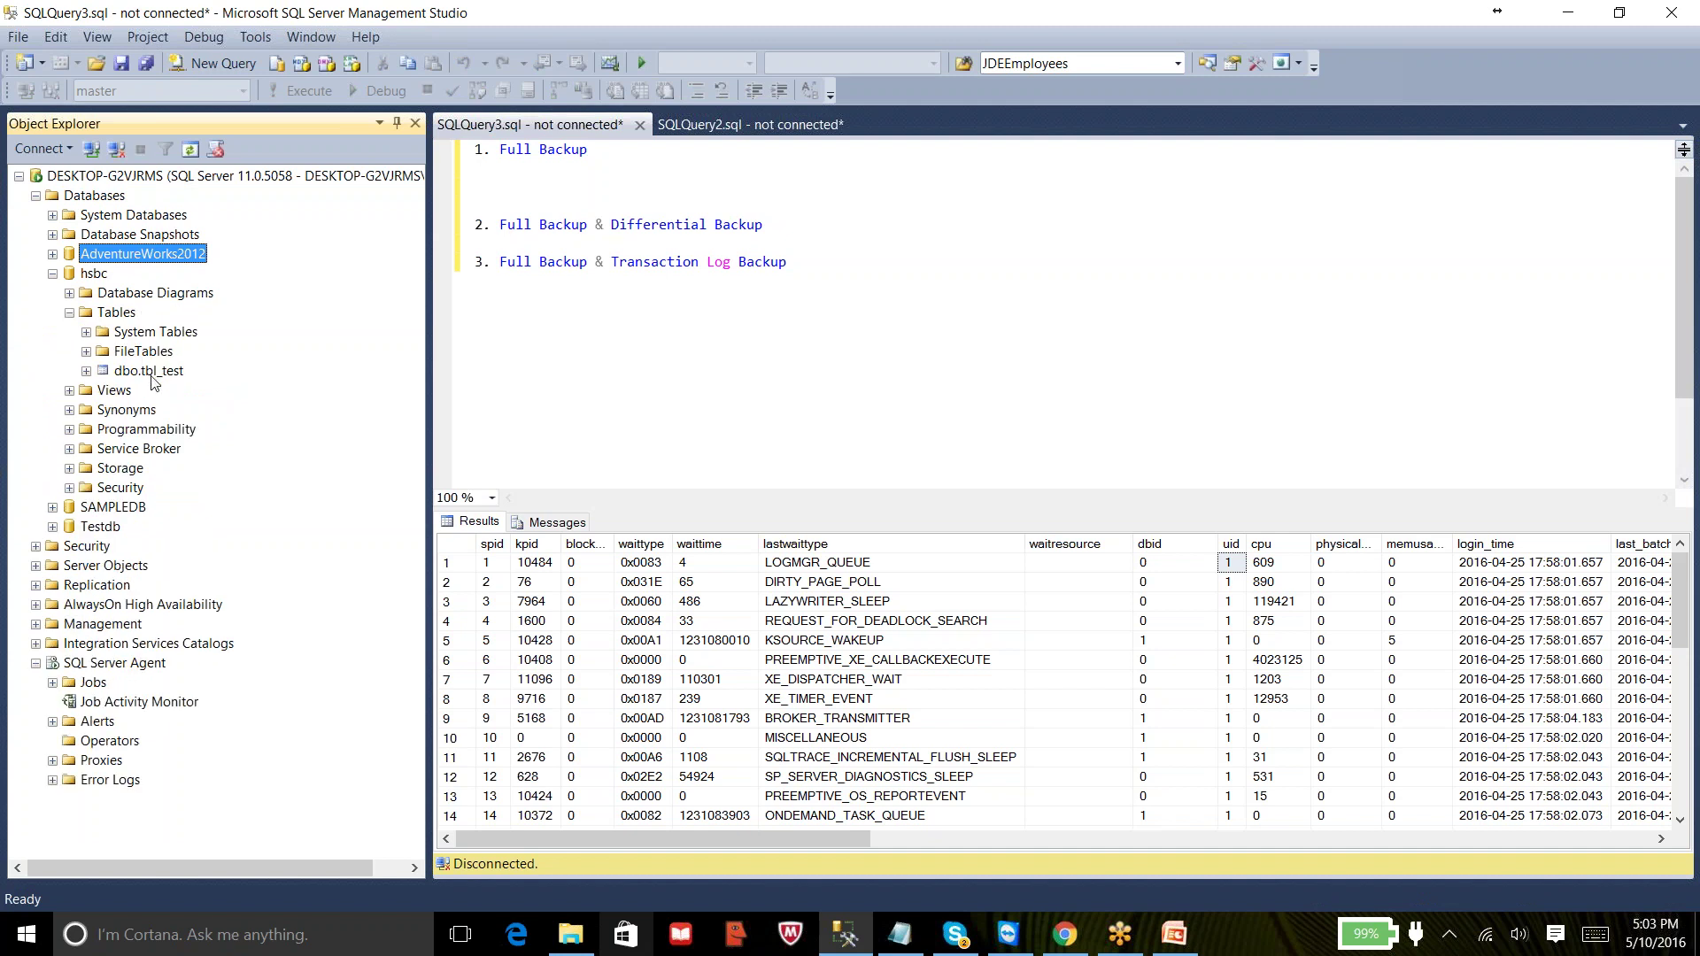
pyautogui.click(152, 375)
pyautogui.click(52, 273)
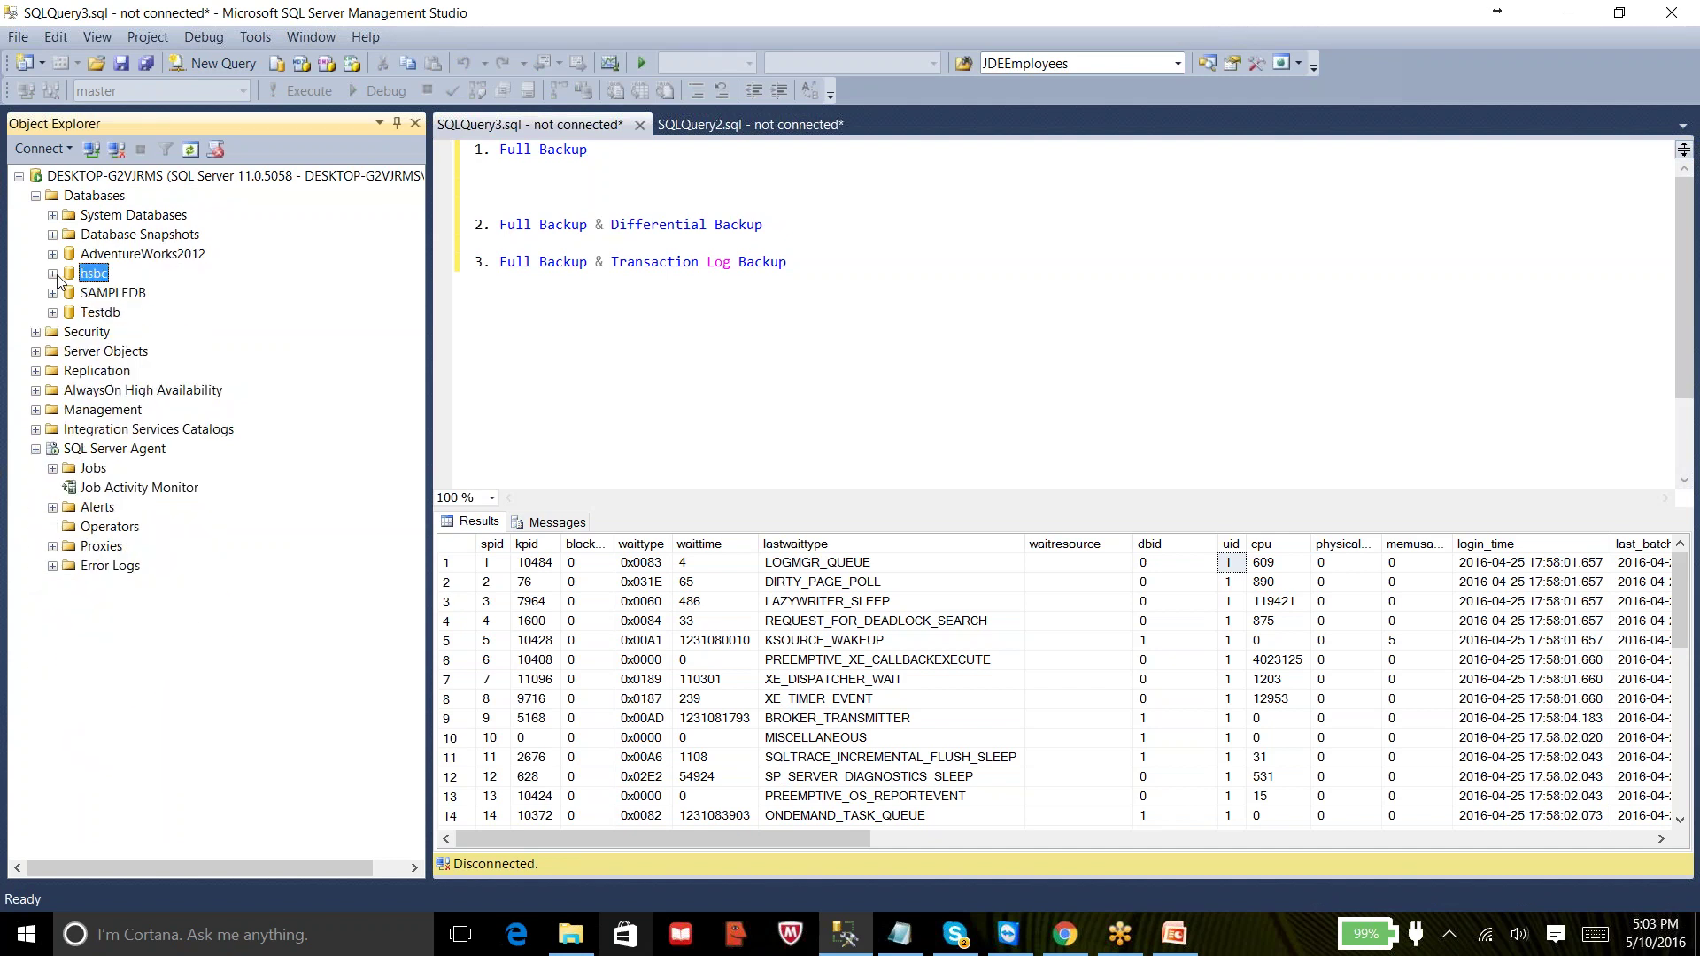
pyautogui.click(53, 313)
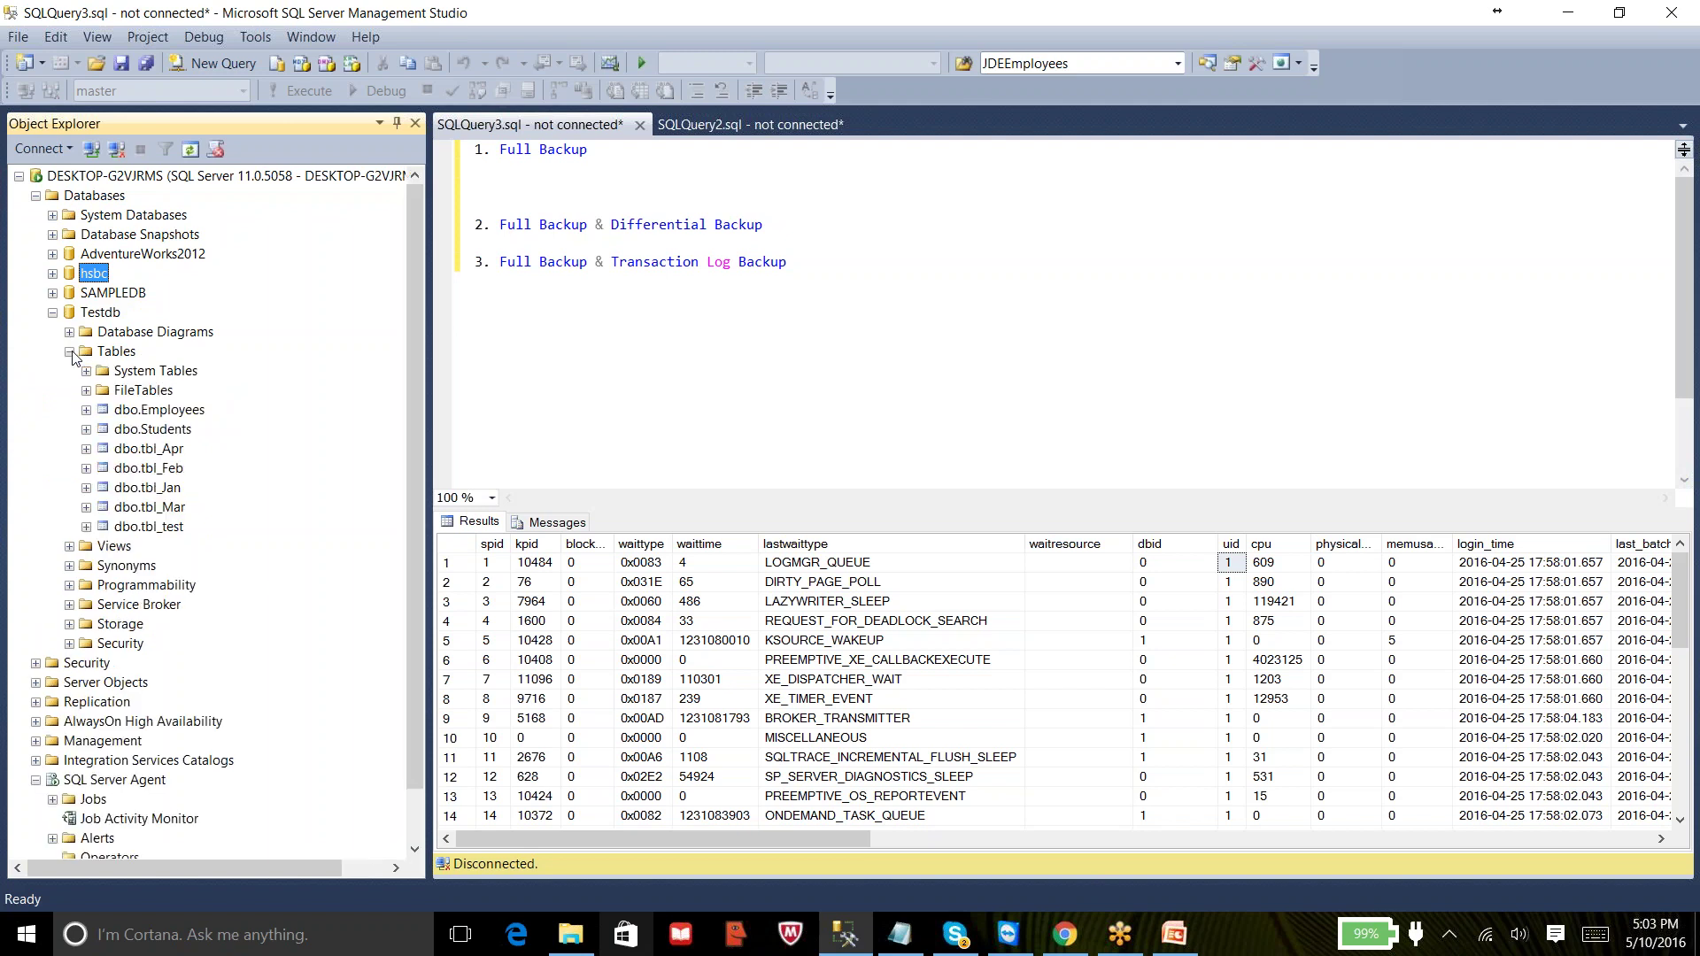
pyautogui.click(103, 313)
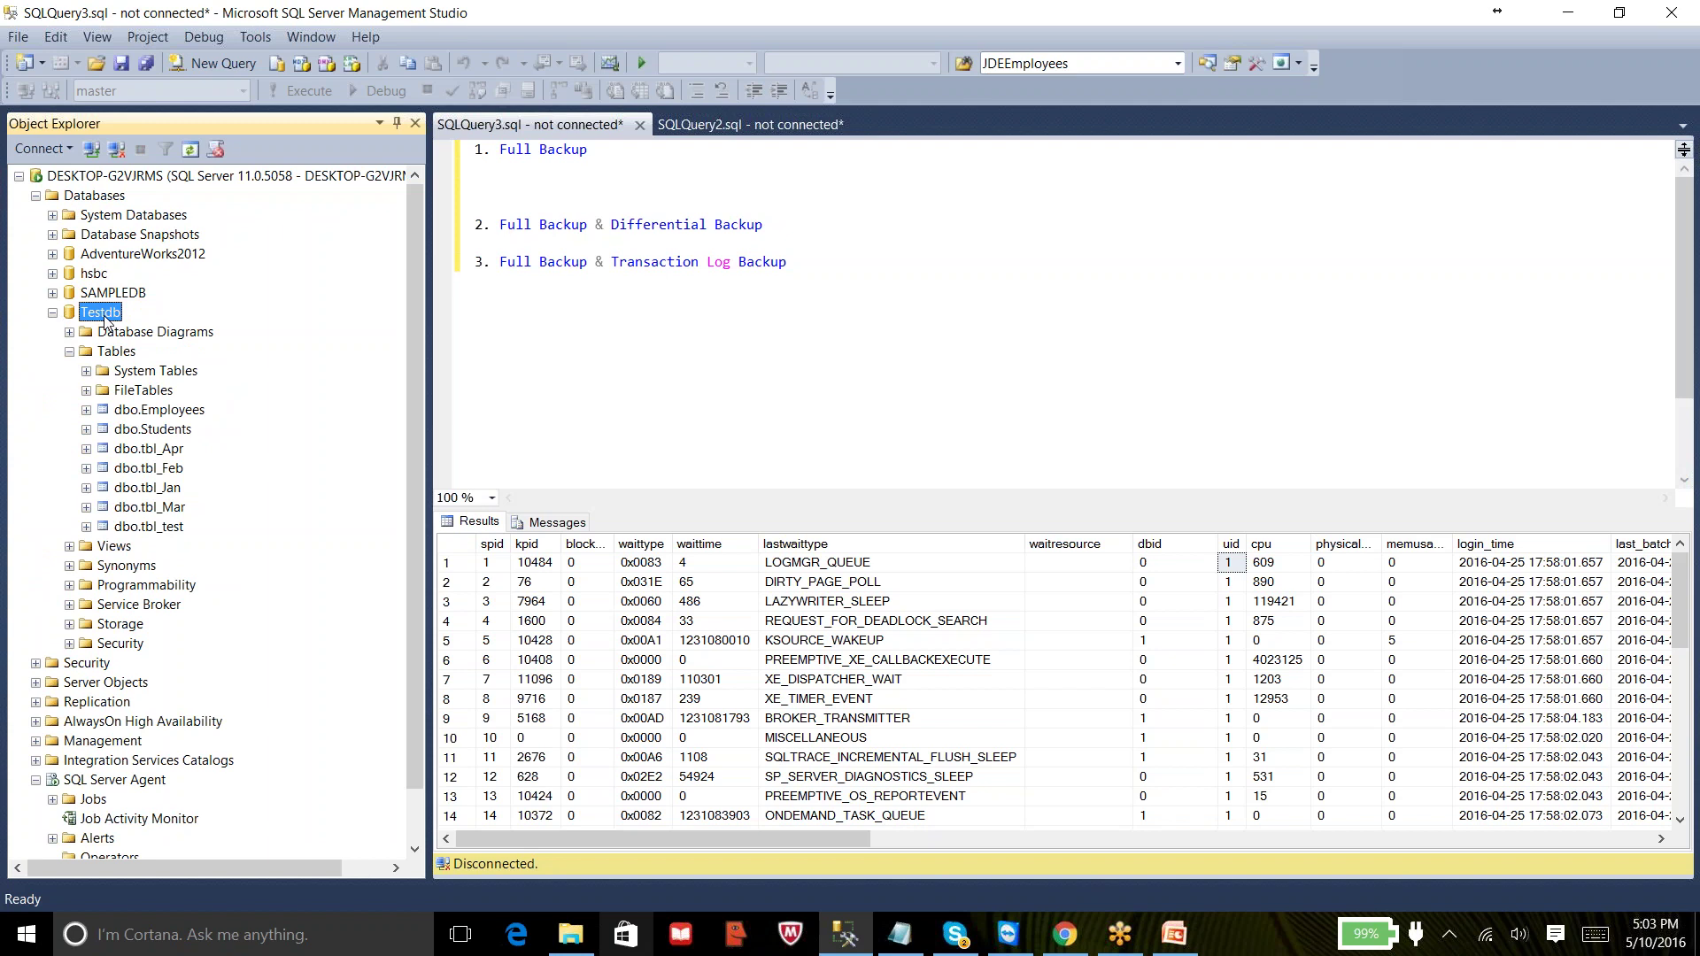
pyautogui.click(70, 351)
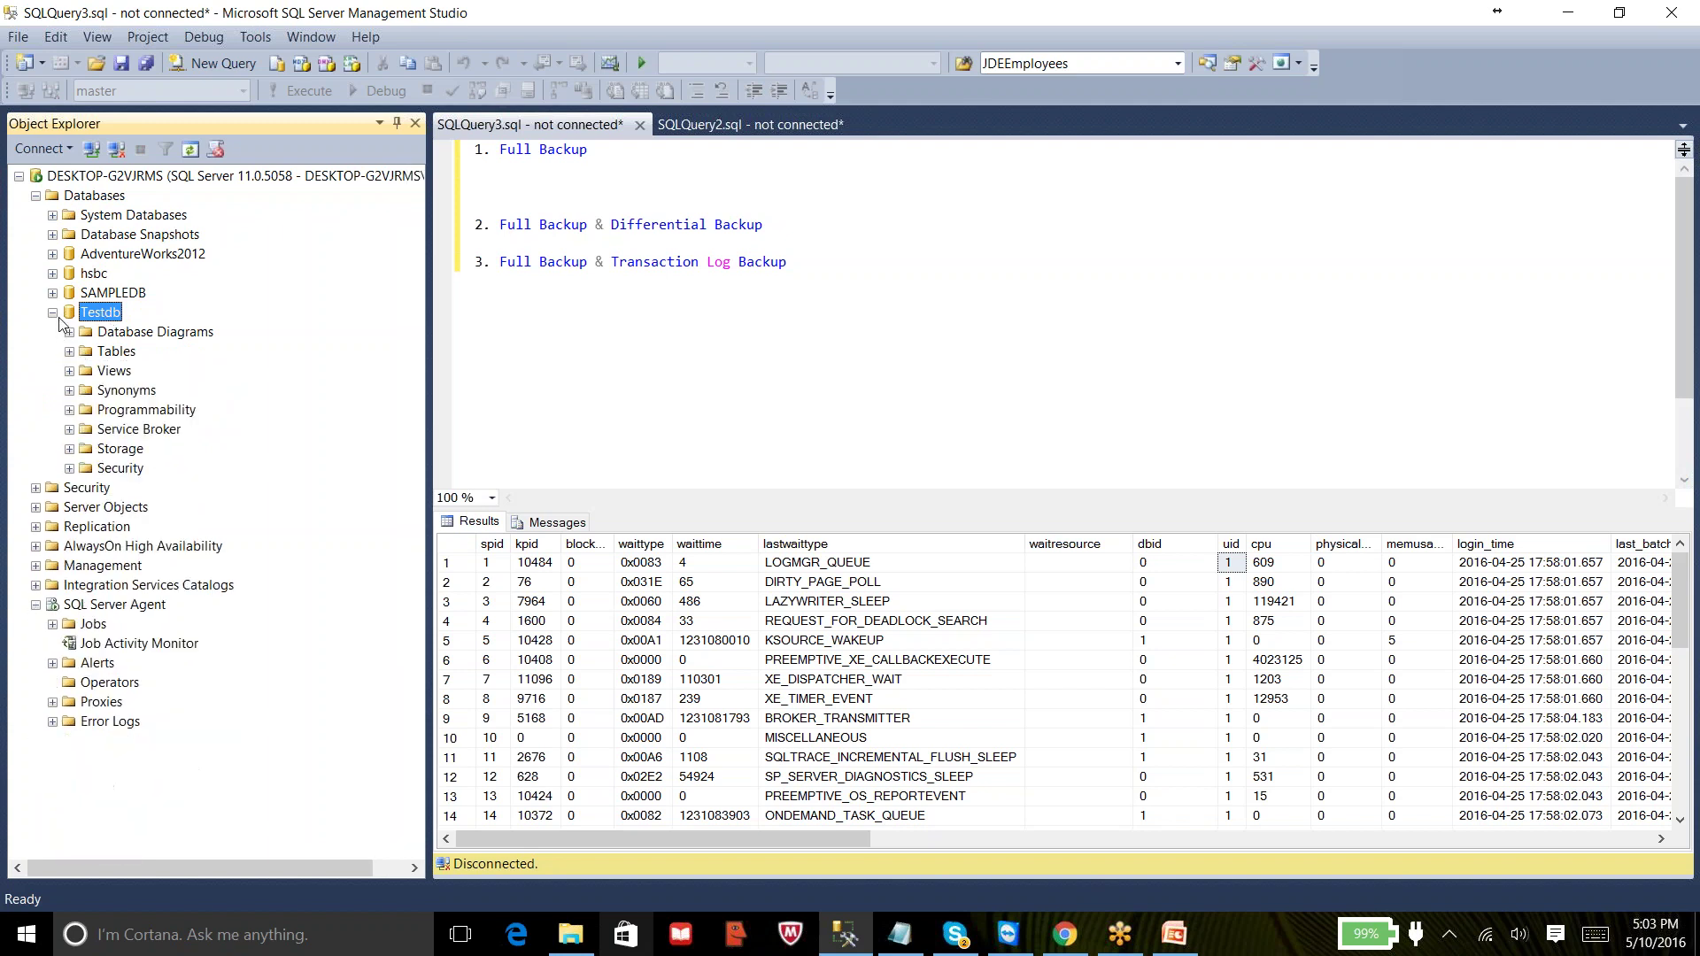
pyautogui.click(55, 315)
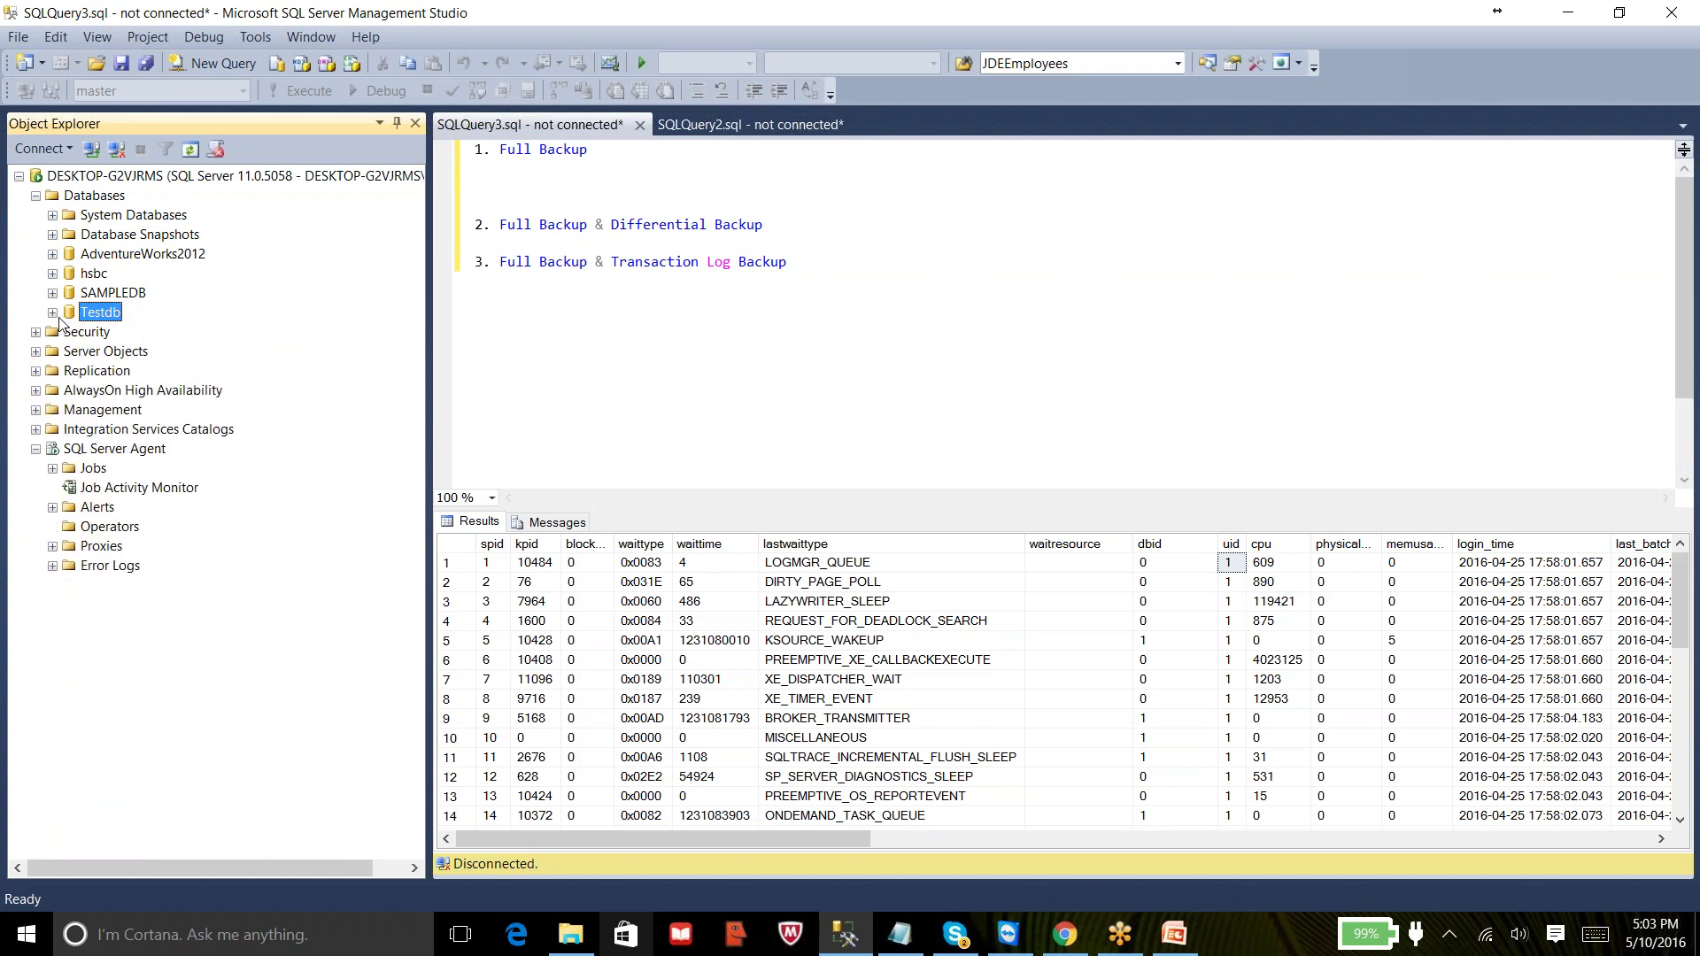
# - Start a backup of the Testdb database and remove the default backup destination
pyautogui.rightClick(115, 319)
pyautogui.moveTo(188, 390)
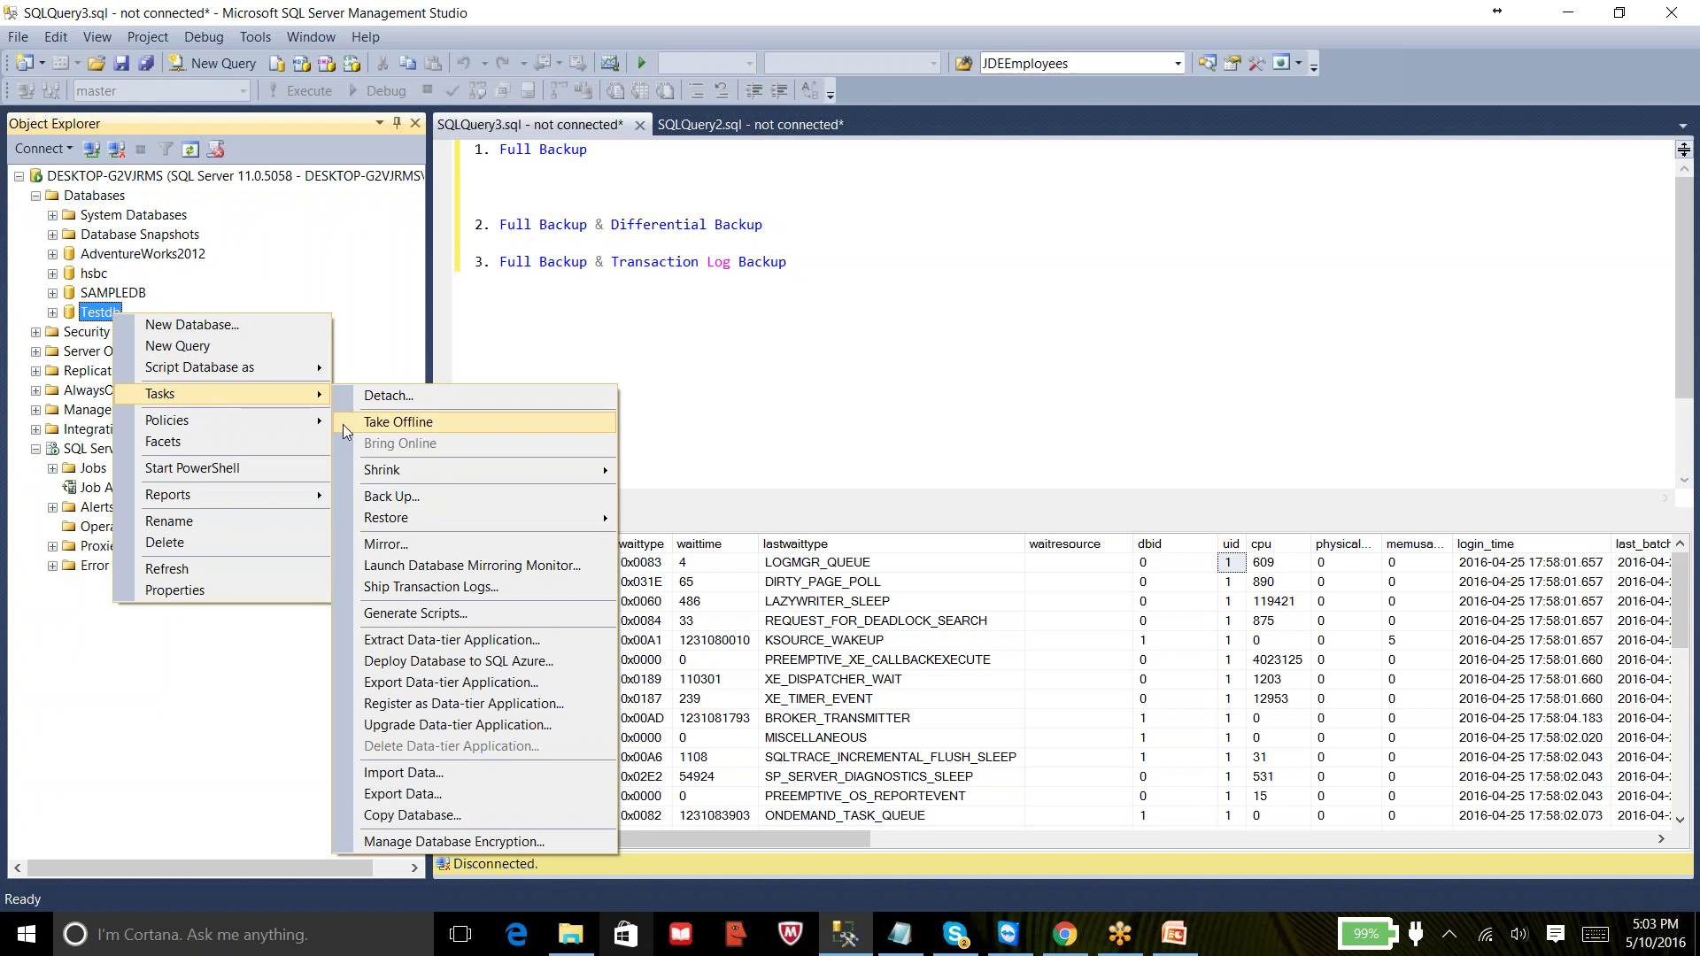
pyautogui.click(391, 496)
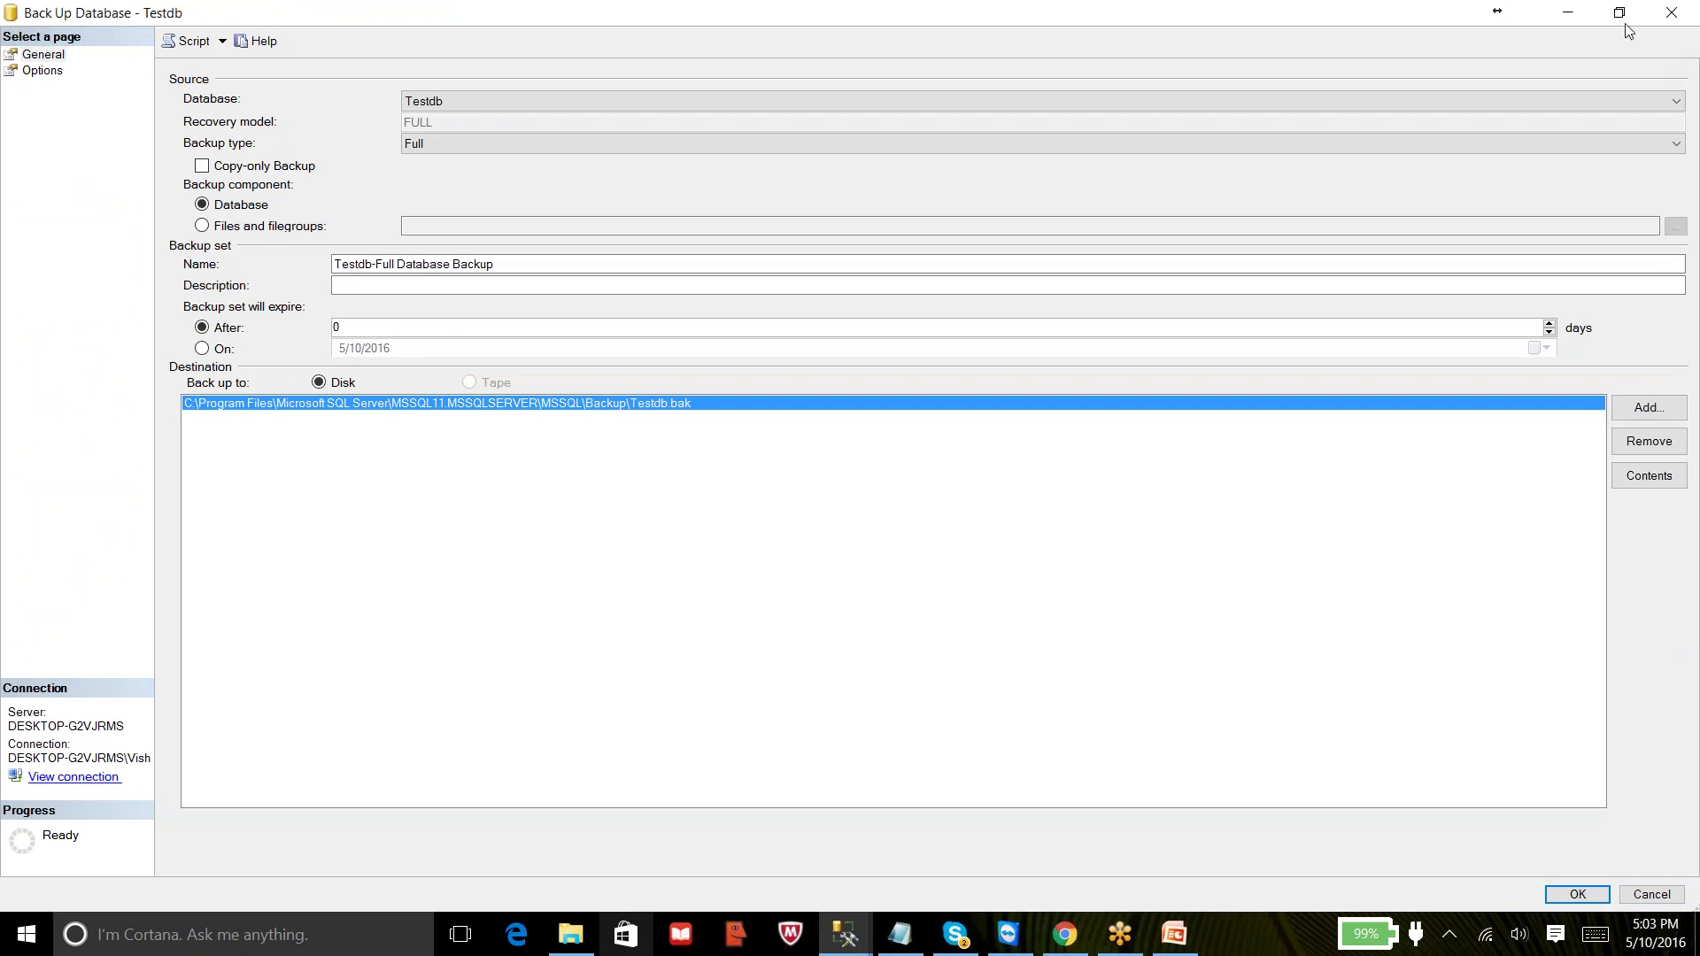
pyautogui.click(1620, 14)
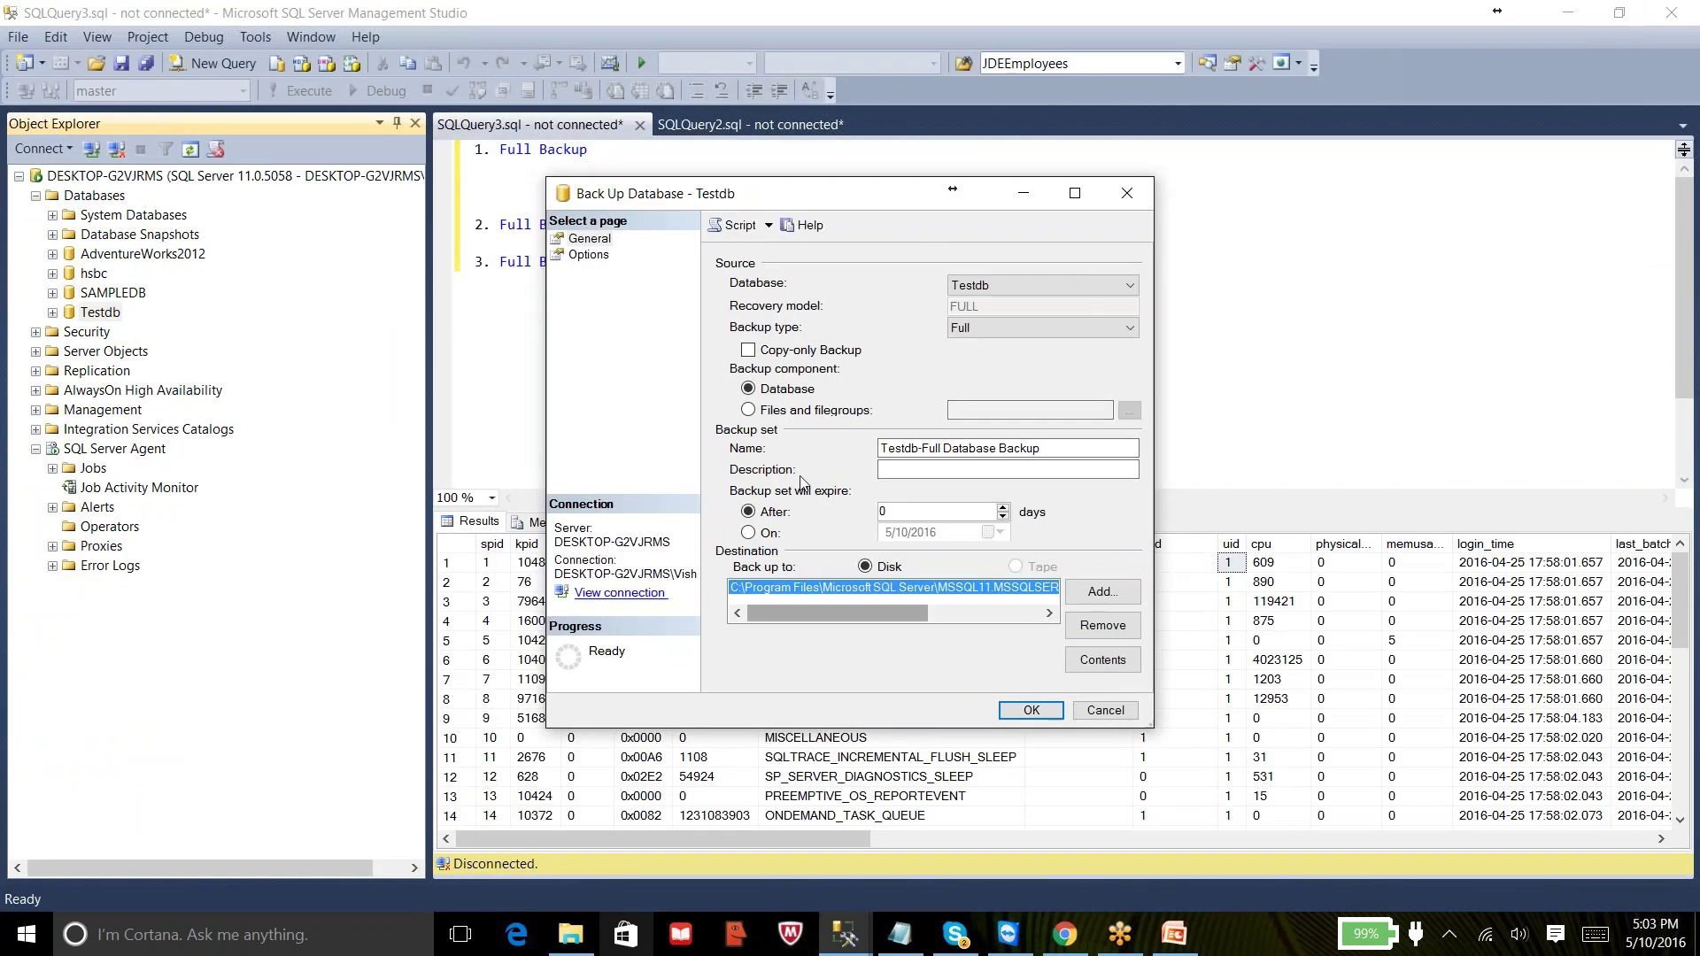
pyautogui.click(1076, 625)
# - Add D:\Backups\Testdb.bak as the disk destination and run the full backup of Testdb
pyautogui.click(1098, 594)
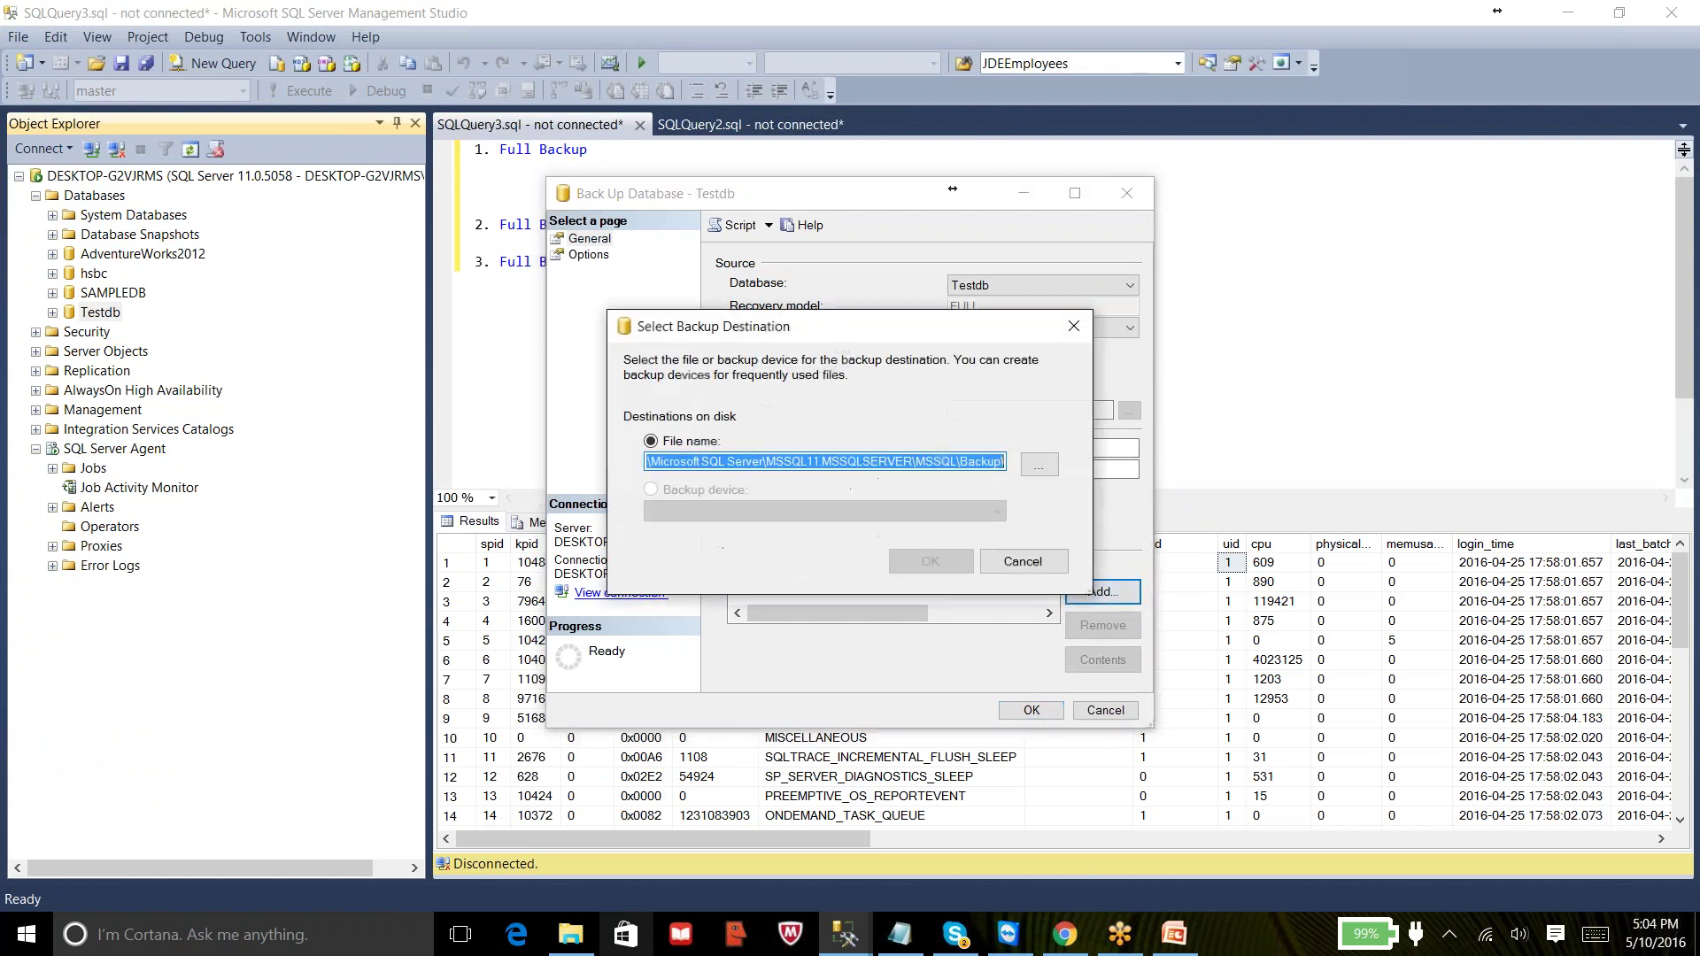
pyautogui.click(1040, 465)
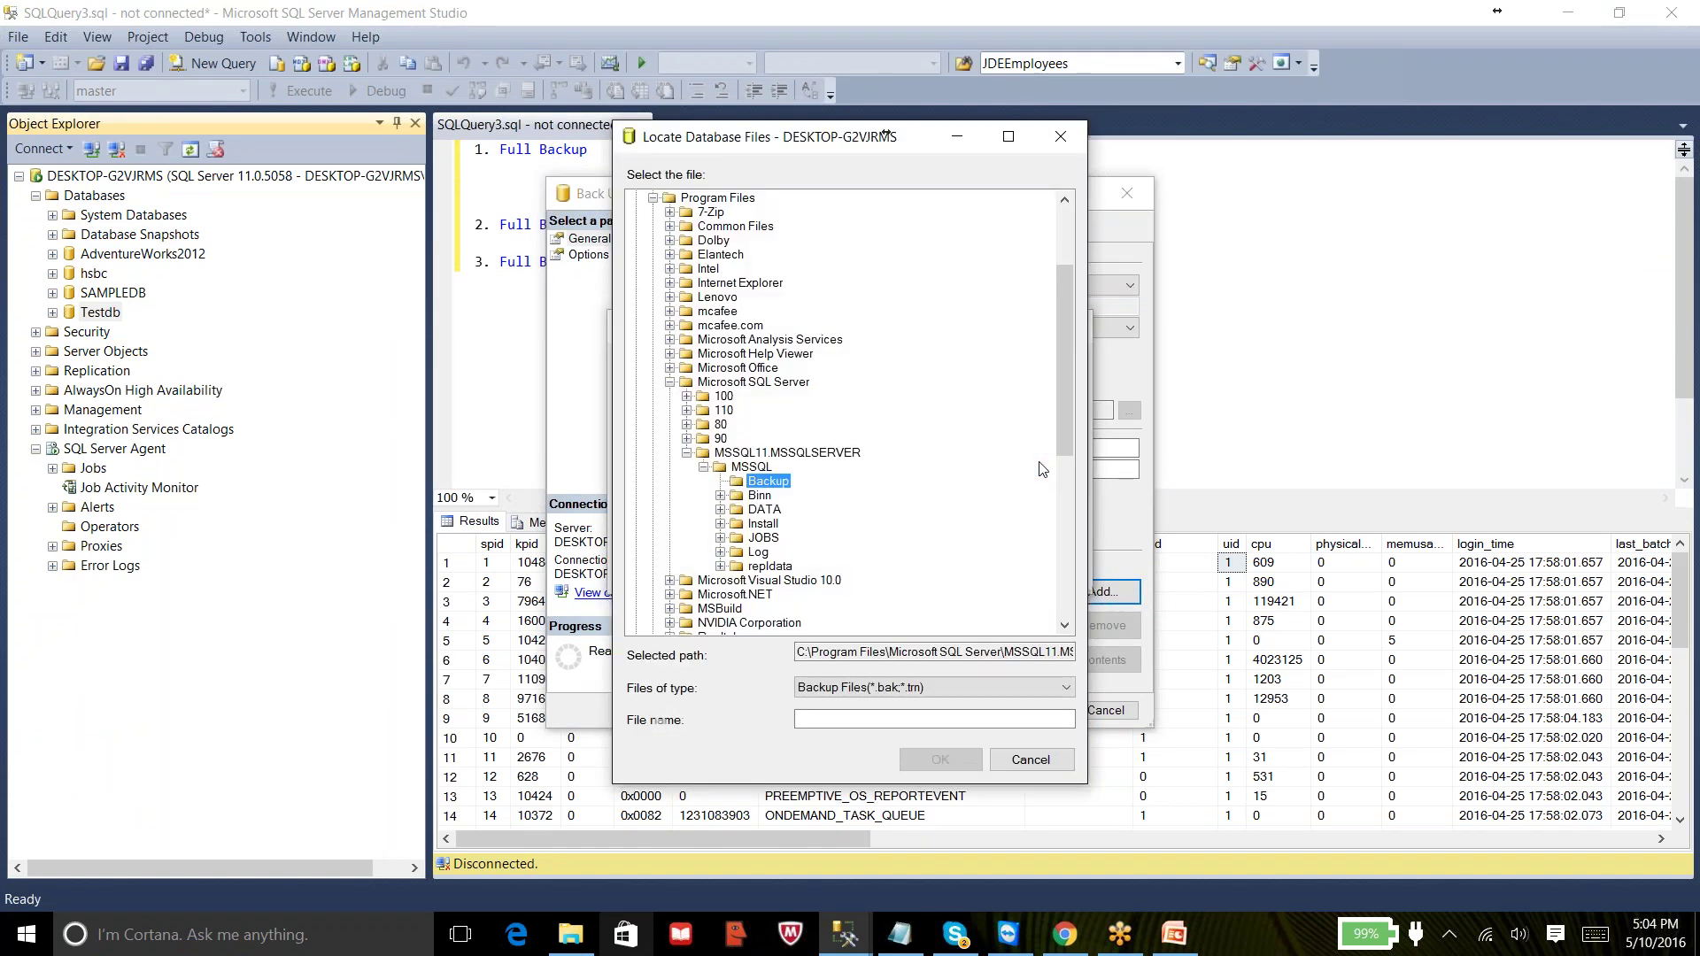
pyautogui.moveTo(1070, 418); pyautogui.dragTo(1066, 290)
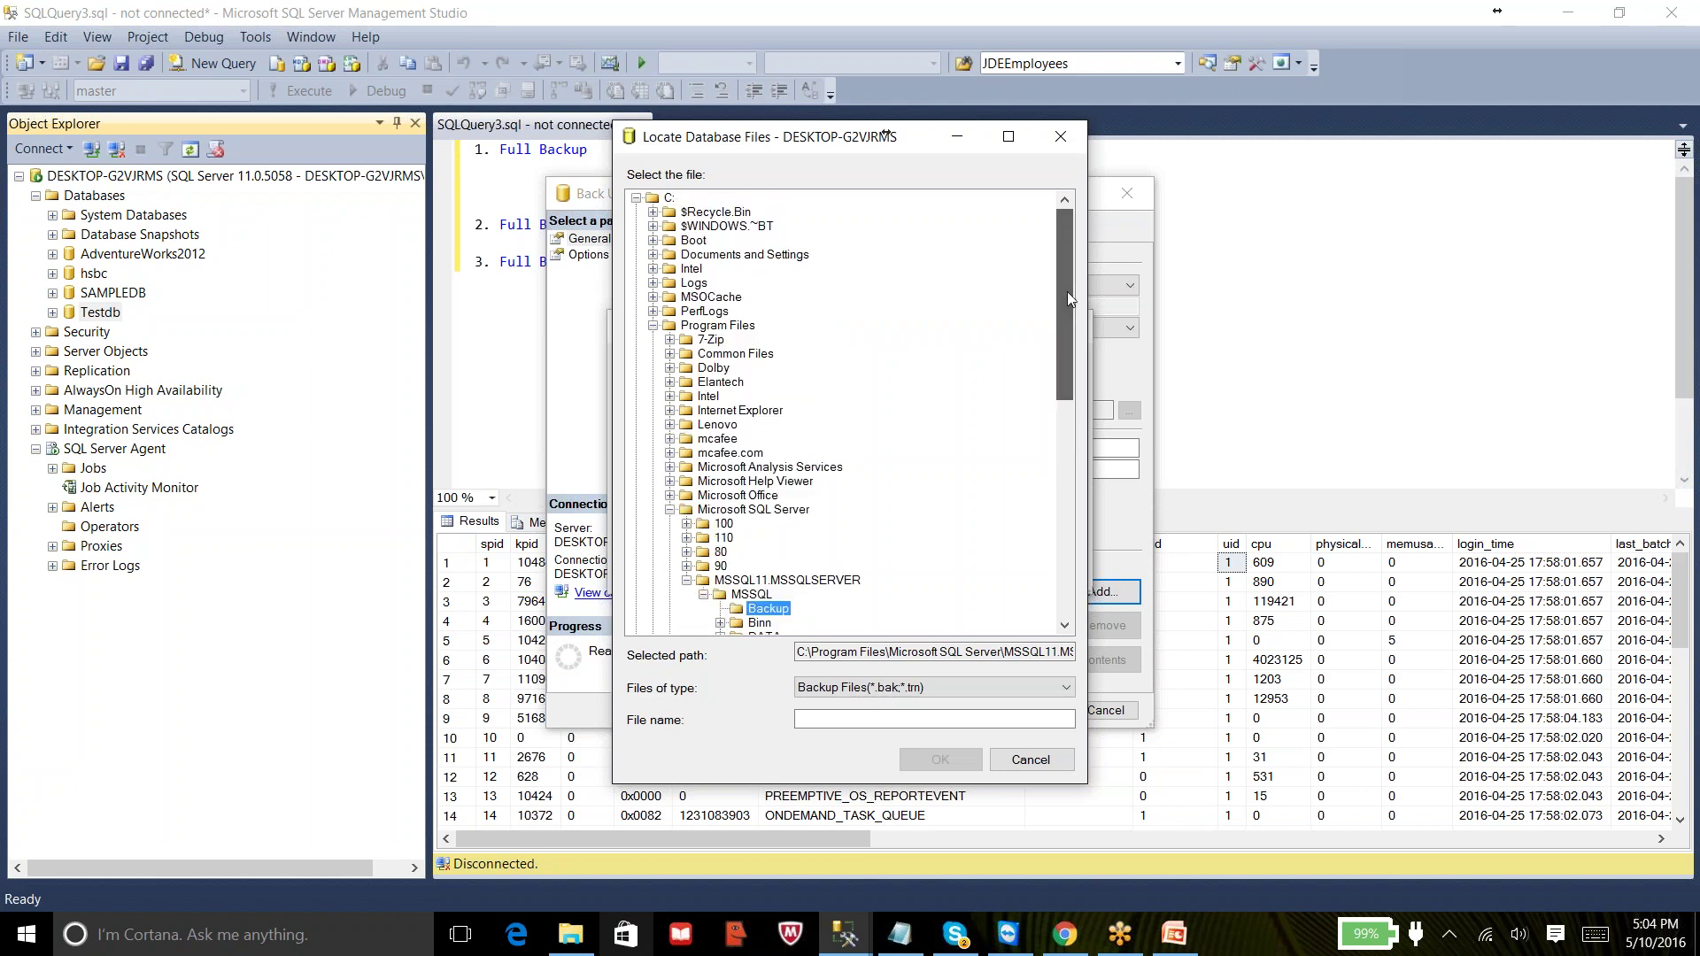
pyautogui.click(636, 199)
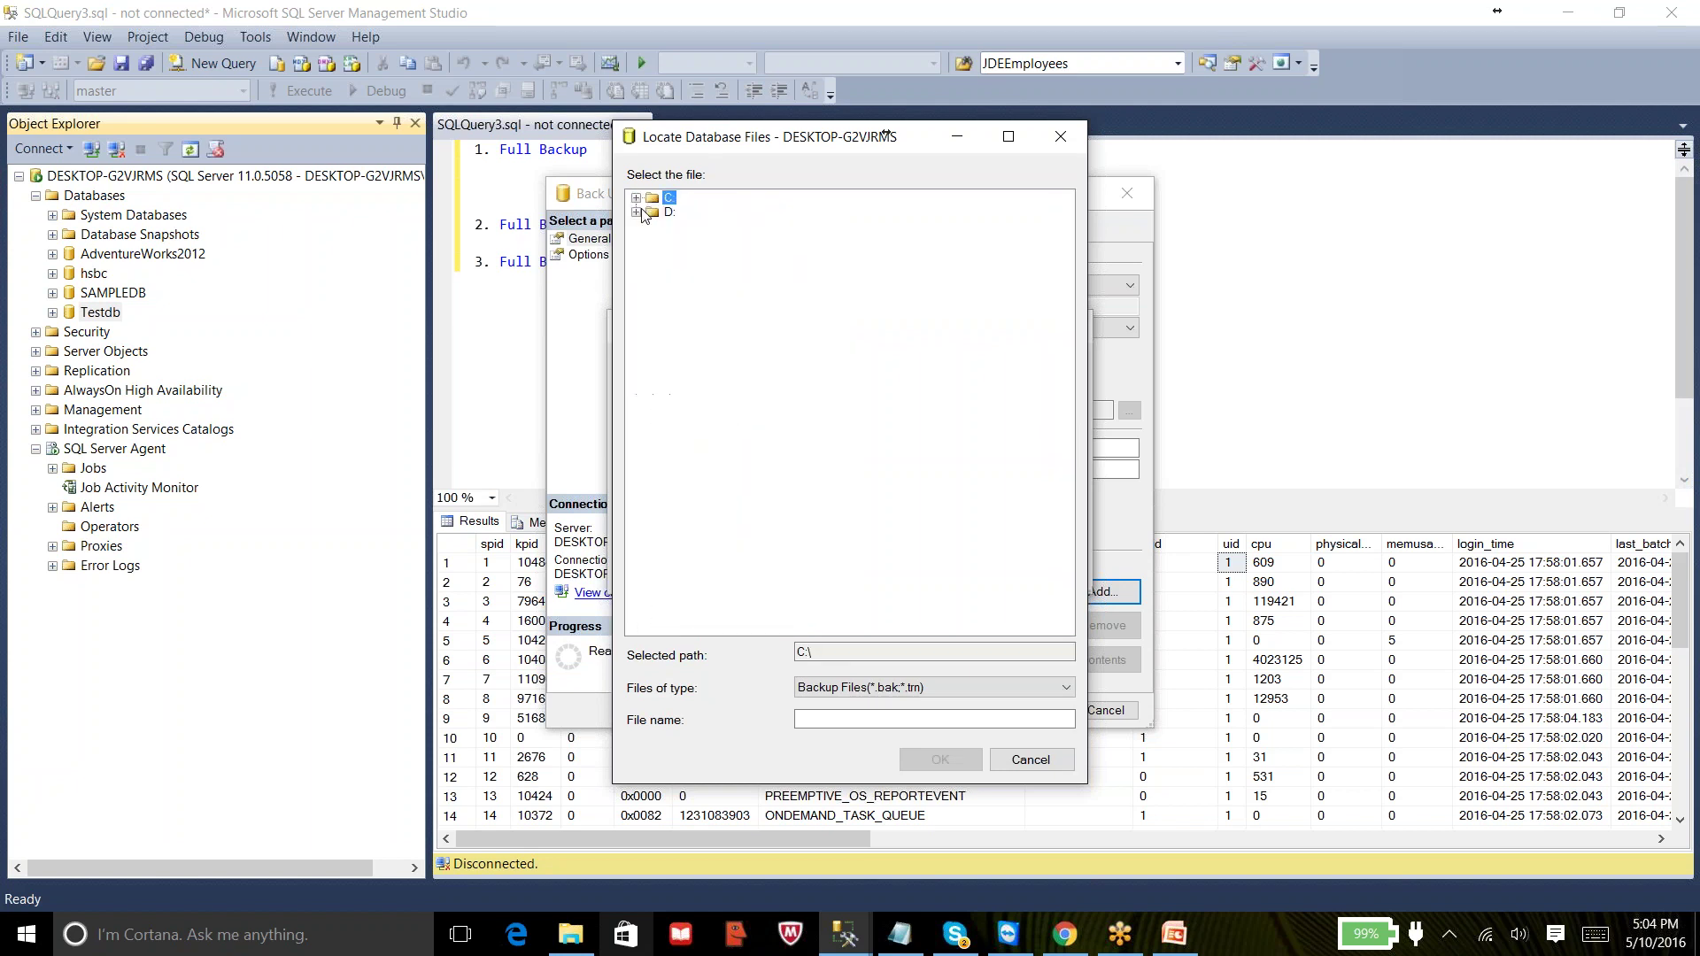
pyautogui.click(636, 213)
pyautogui.click(704, 255)
pyautogui.click(820, 721)
pyautogui.write('T')
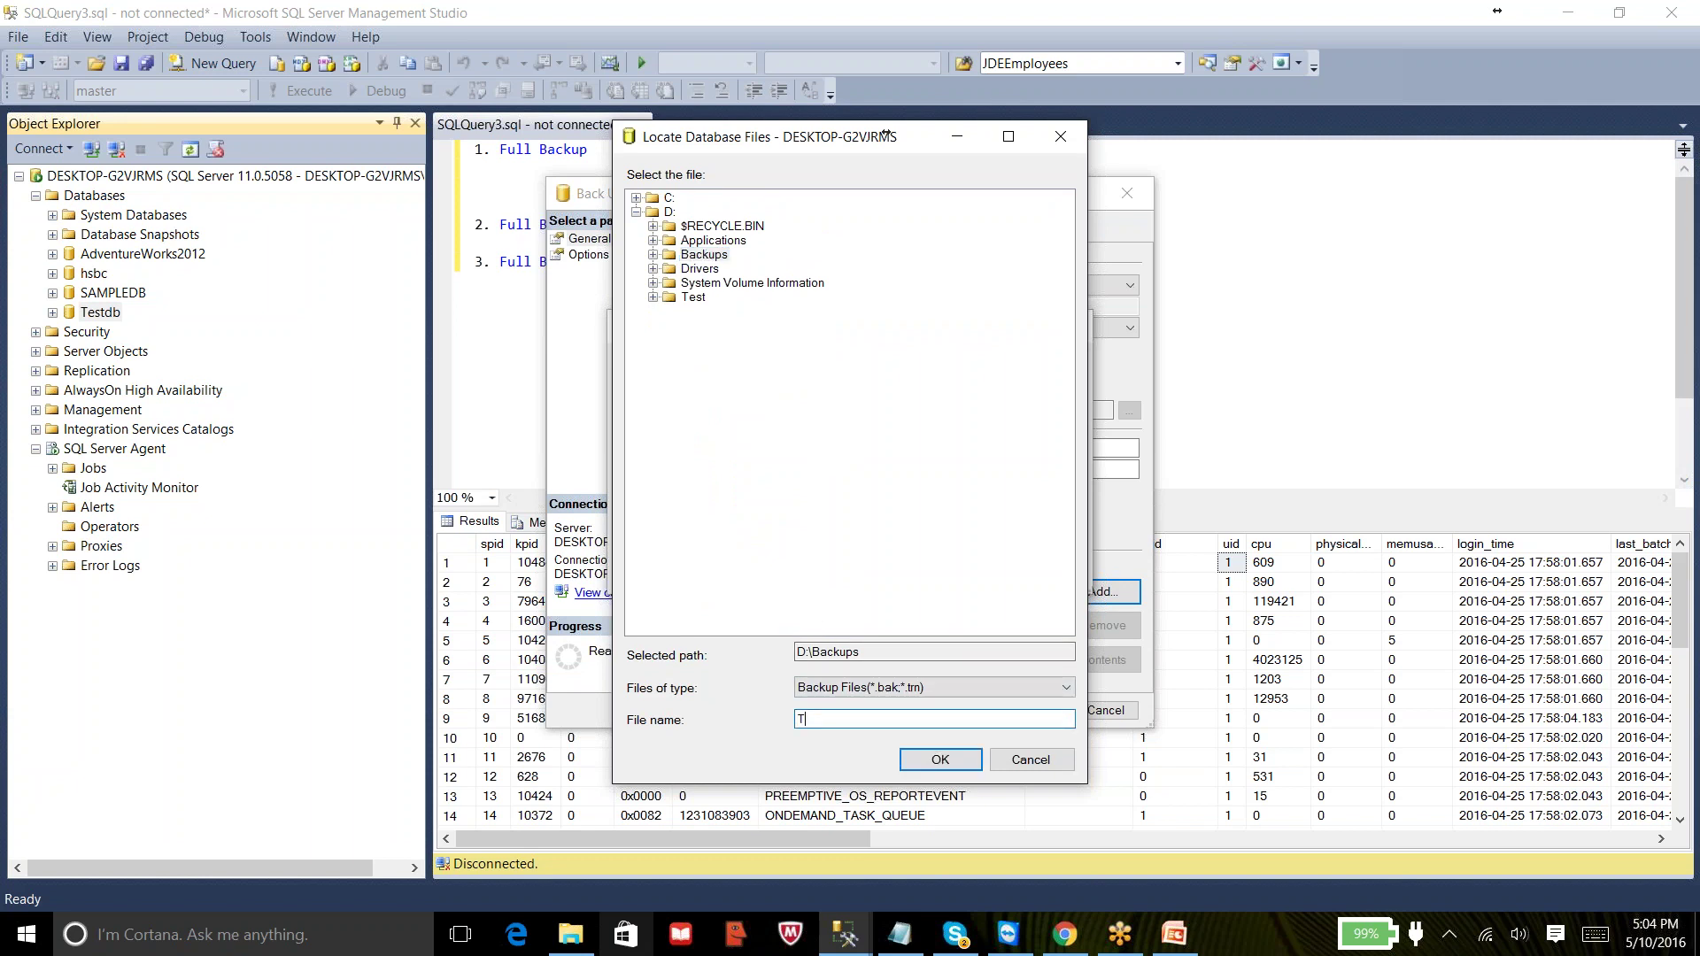
pyautogui.write('estdb.bak')
pyautogui.click(925, 766)
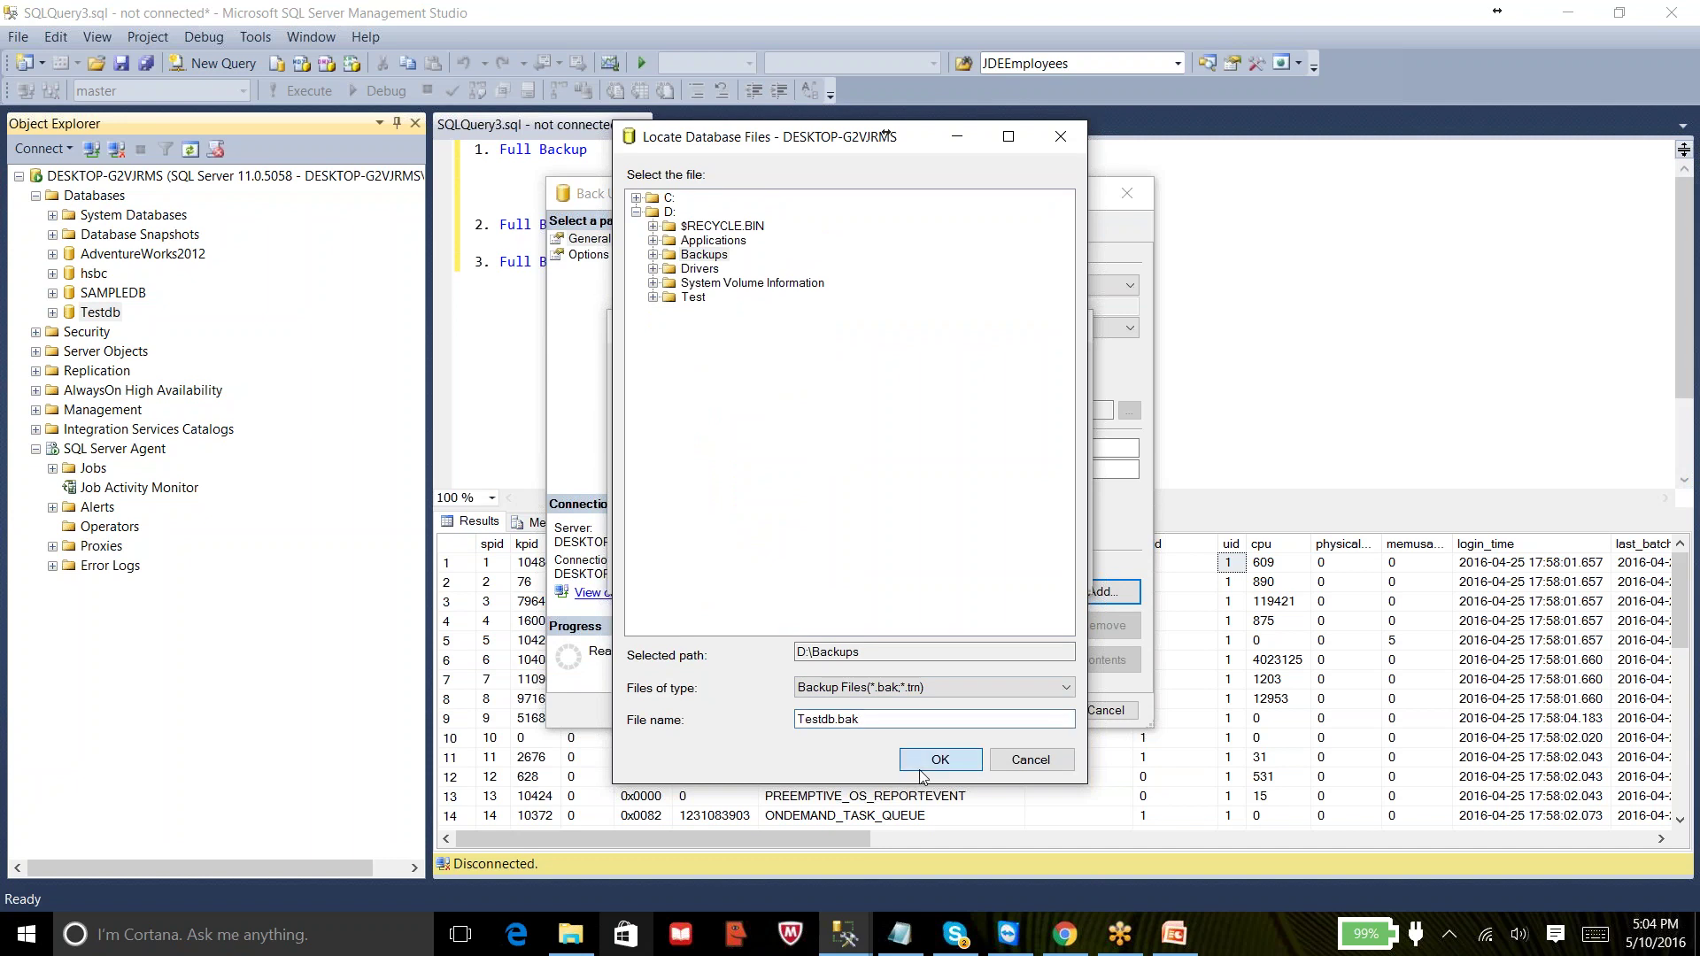
pyautogui.click(930, 562)
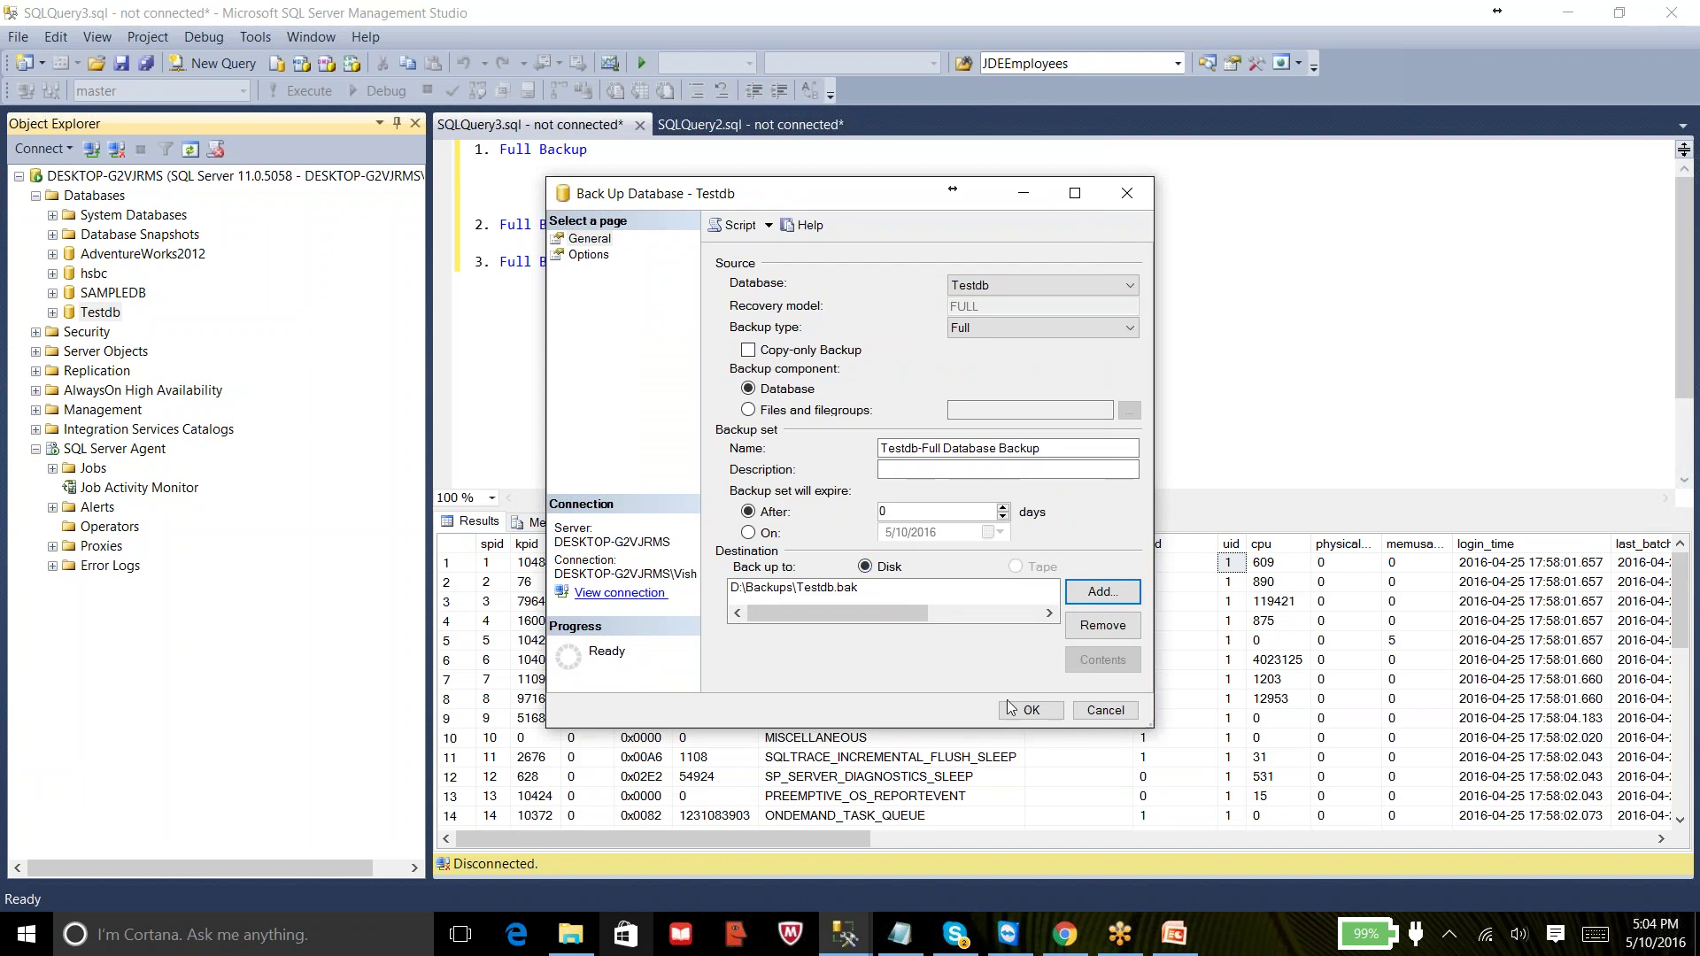
pyautogui.click(1032, 711)
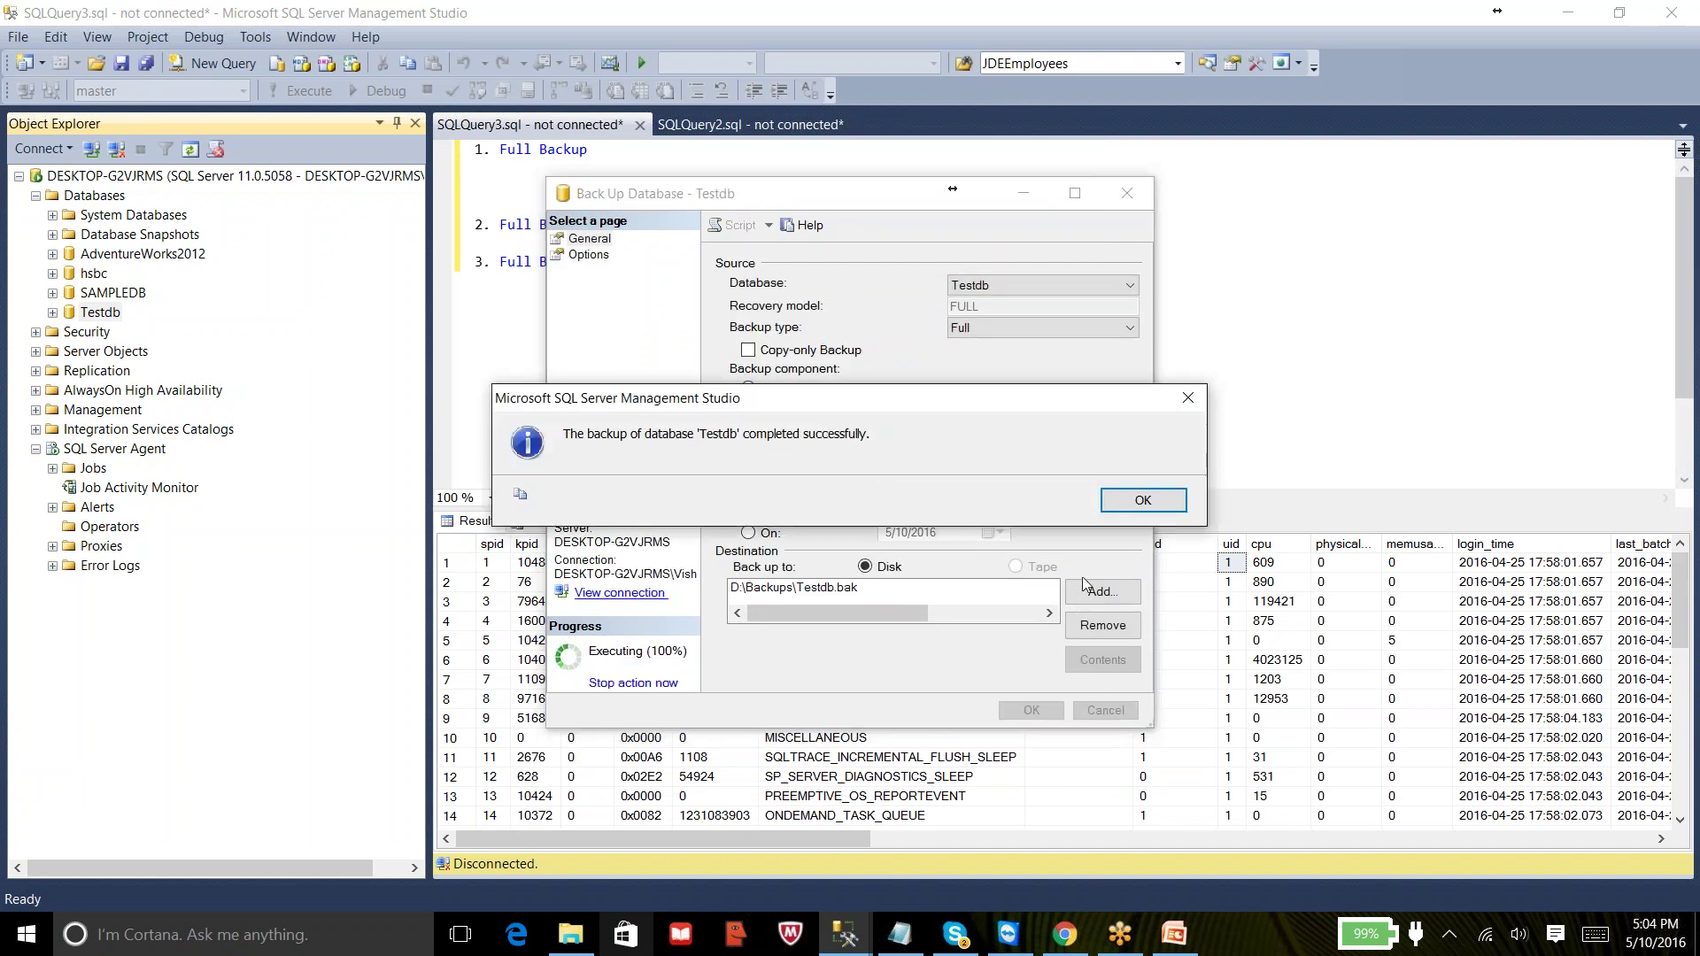
pyautogui.click(1138, 500)
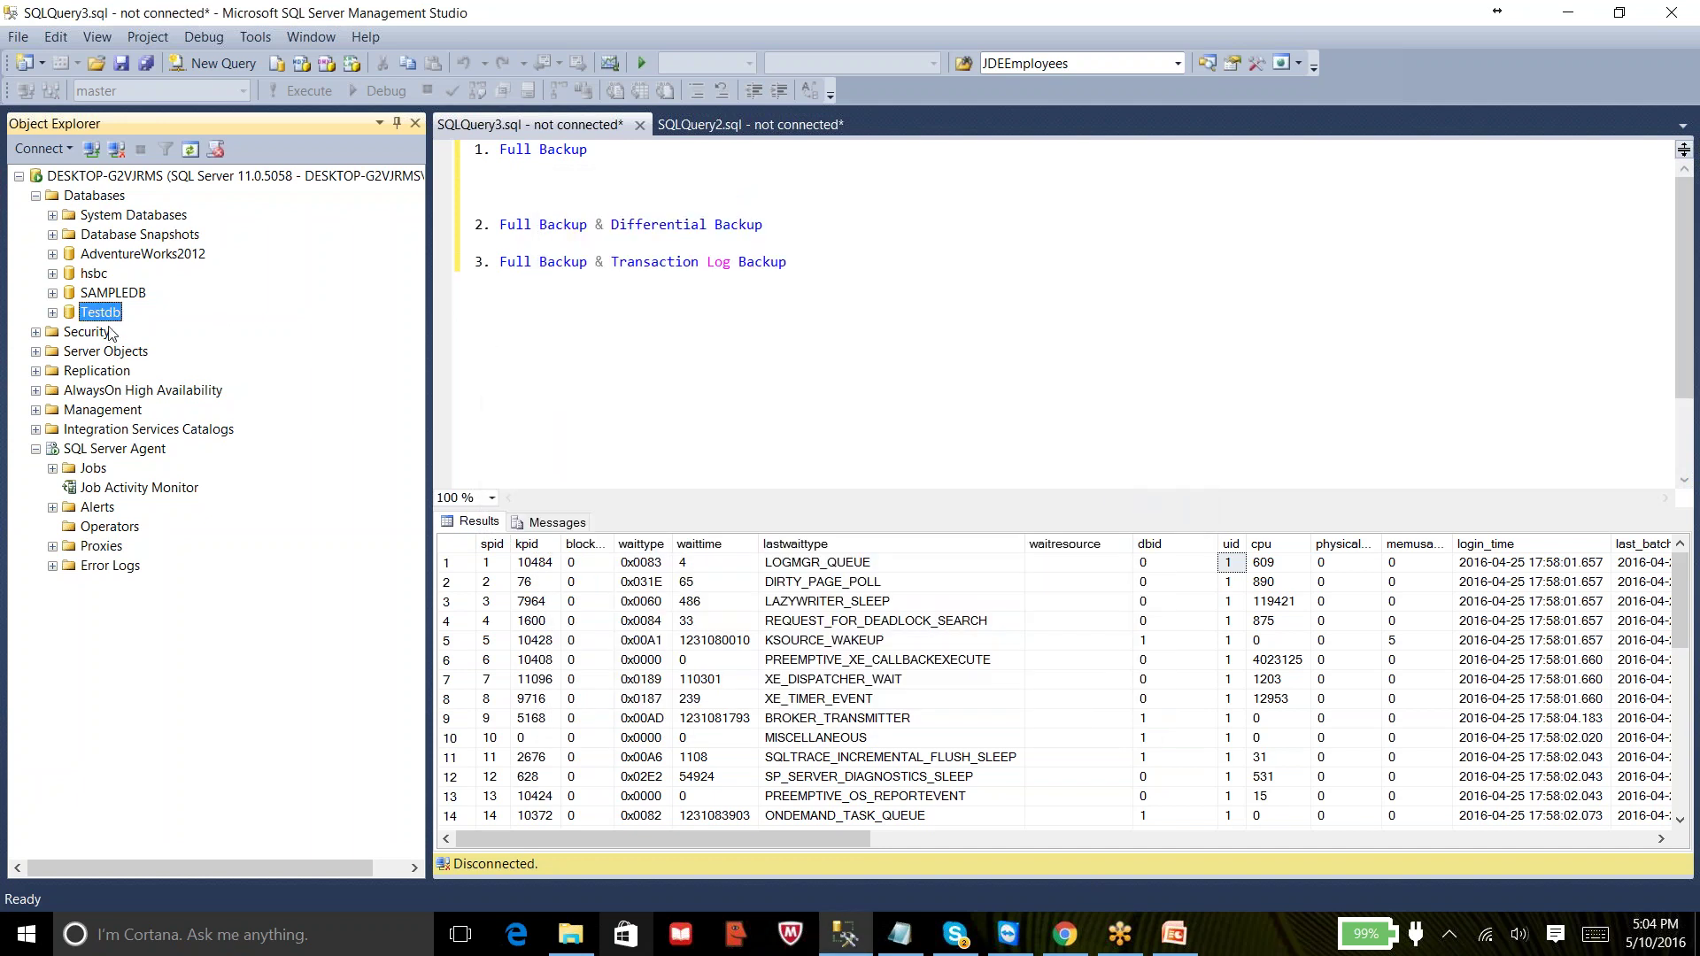
# - Switch to File Explorer and check the Testdb.bak file in D:\Backups, then return to SQL Server Management Studio
pyautogui.click(573, 944)
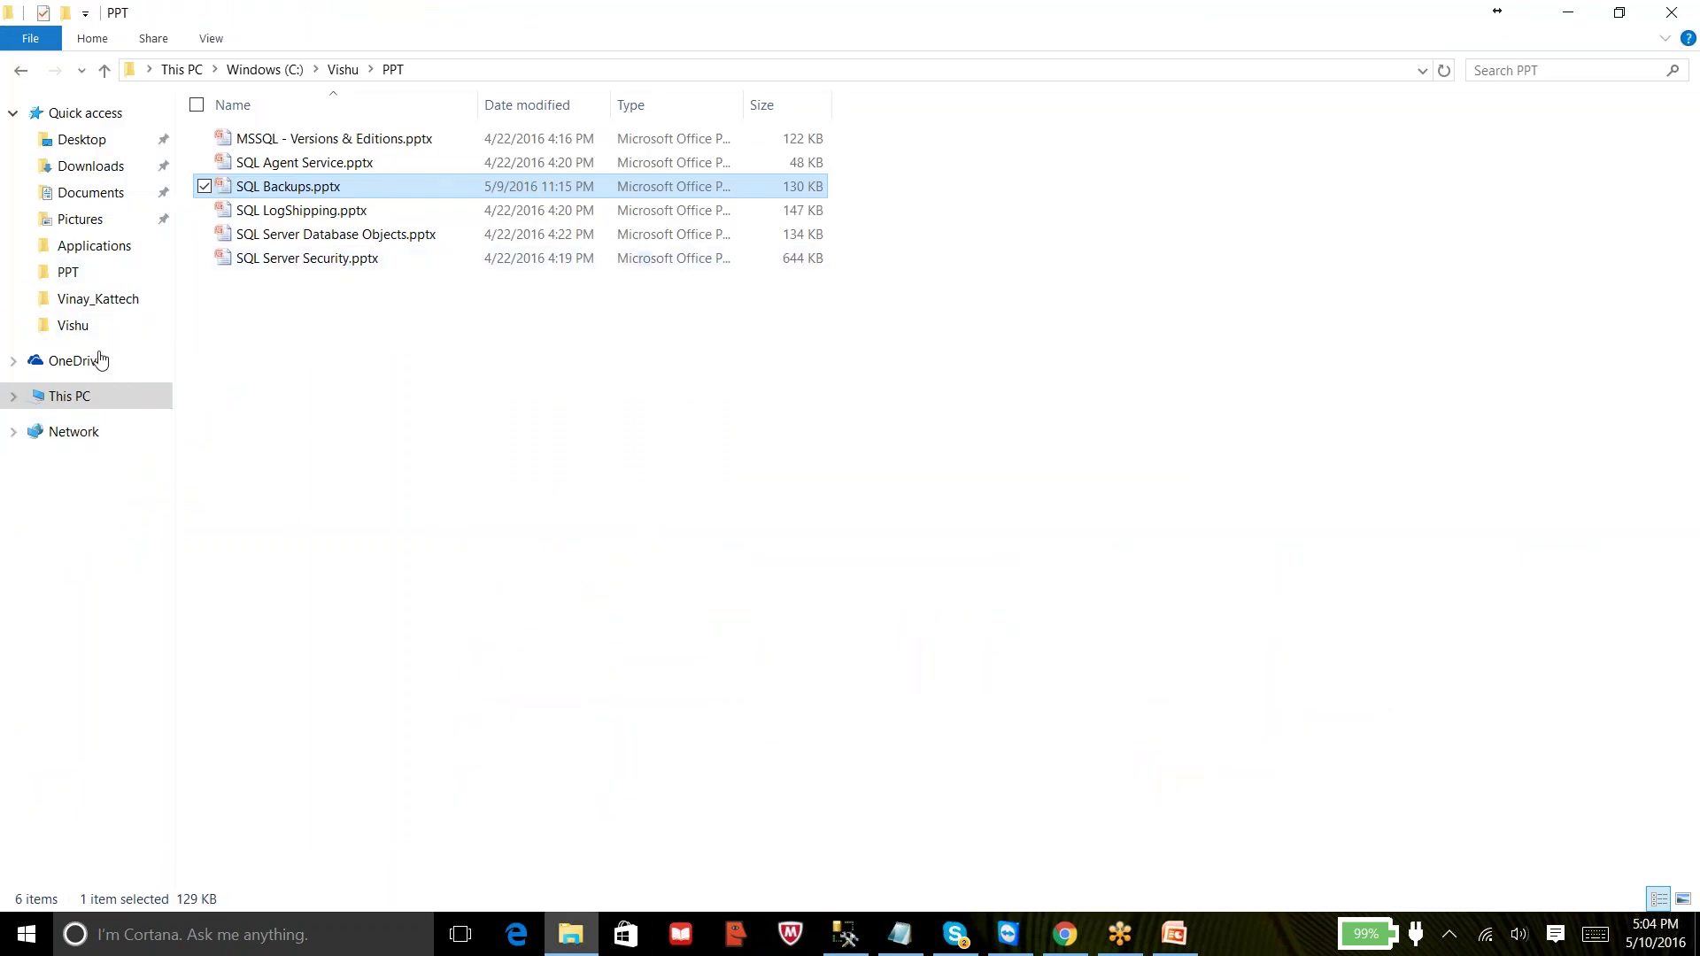
pyautogui.click(79, 395)
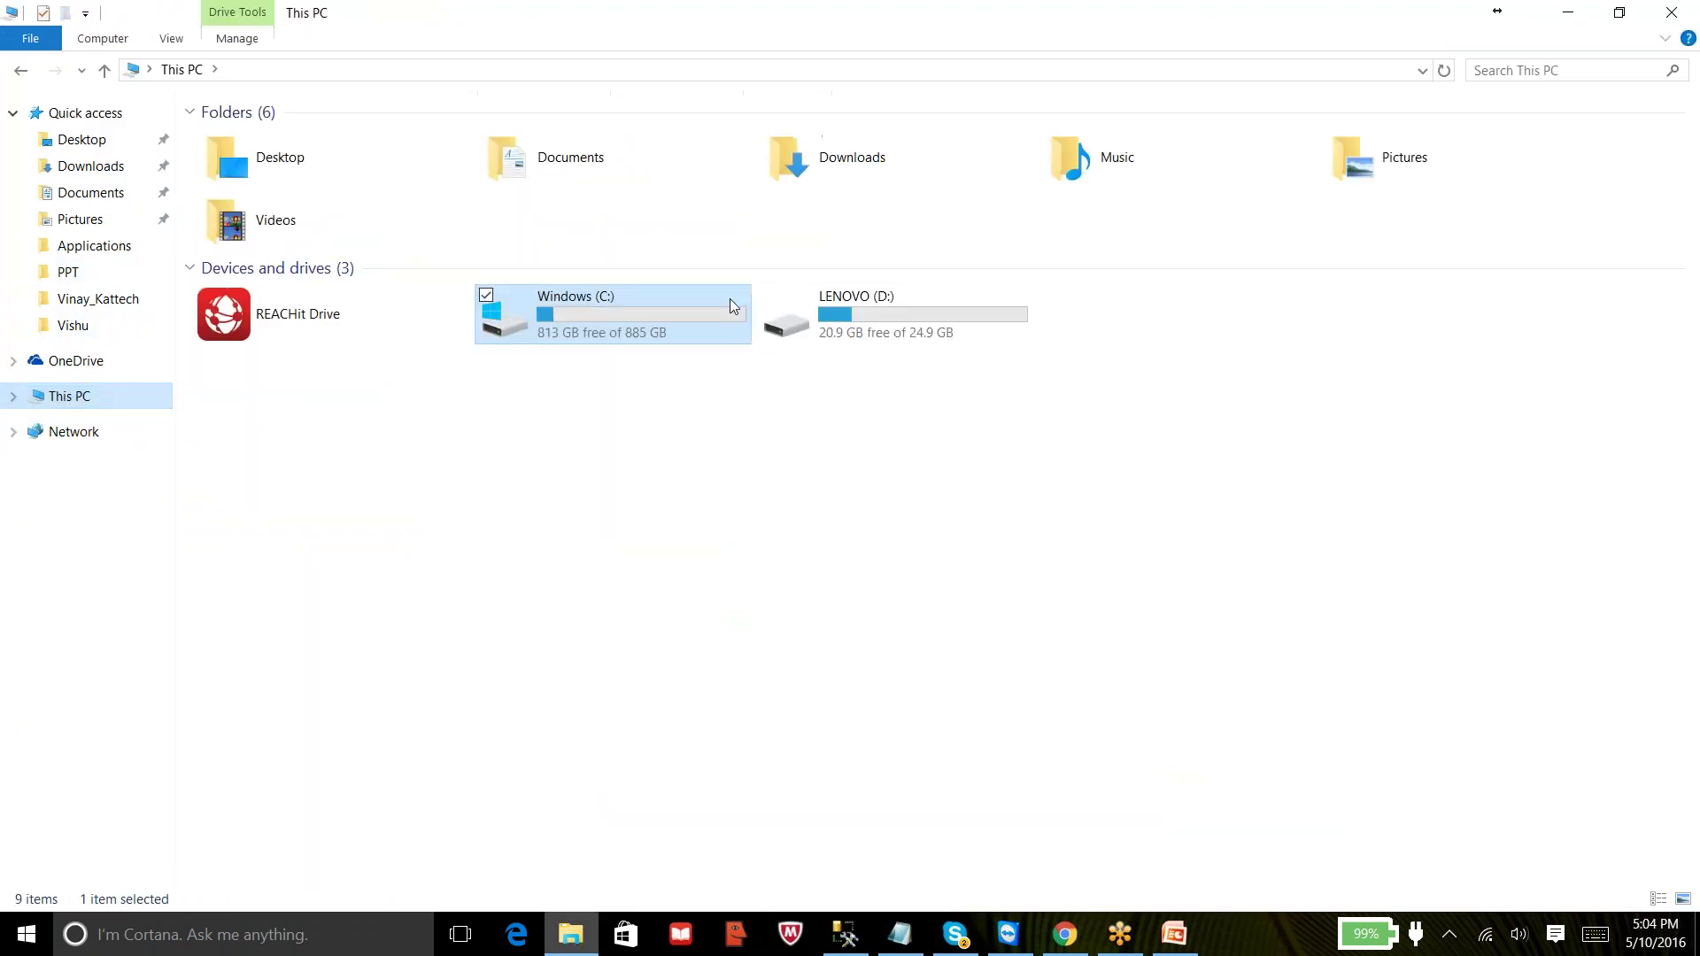
pyautogui.doubleClick(853, 317)
pyautogui.click(284, 163)
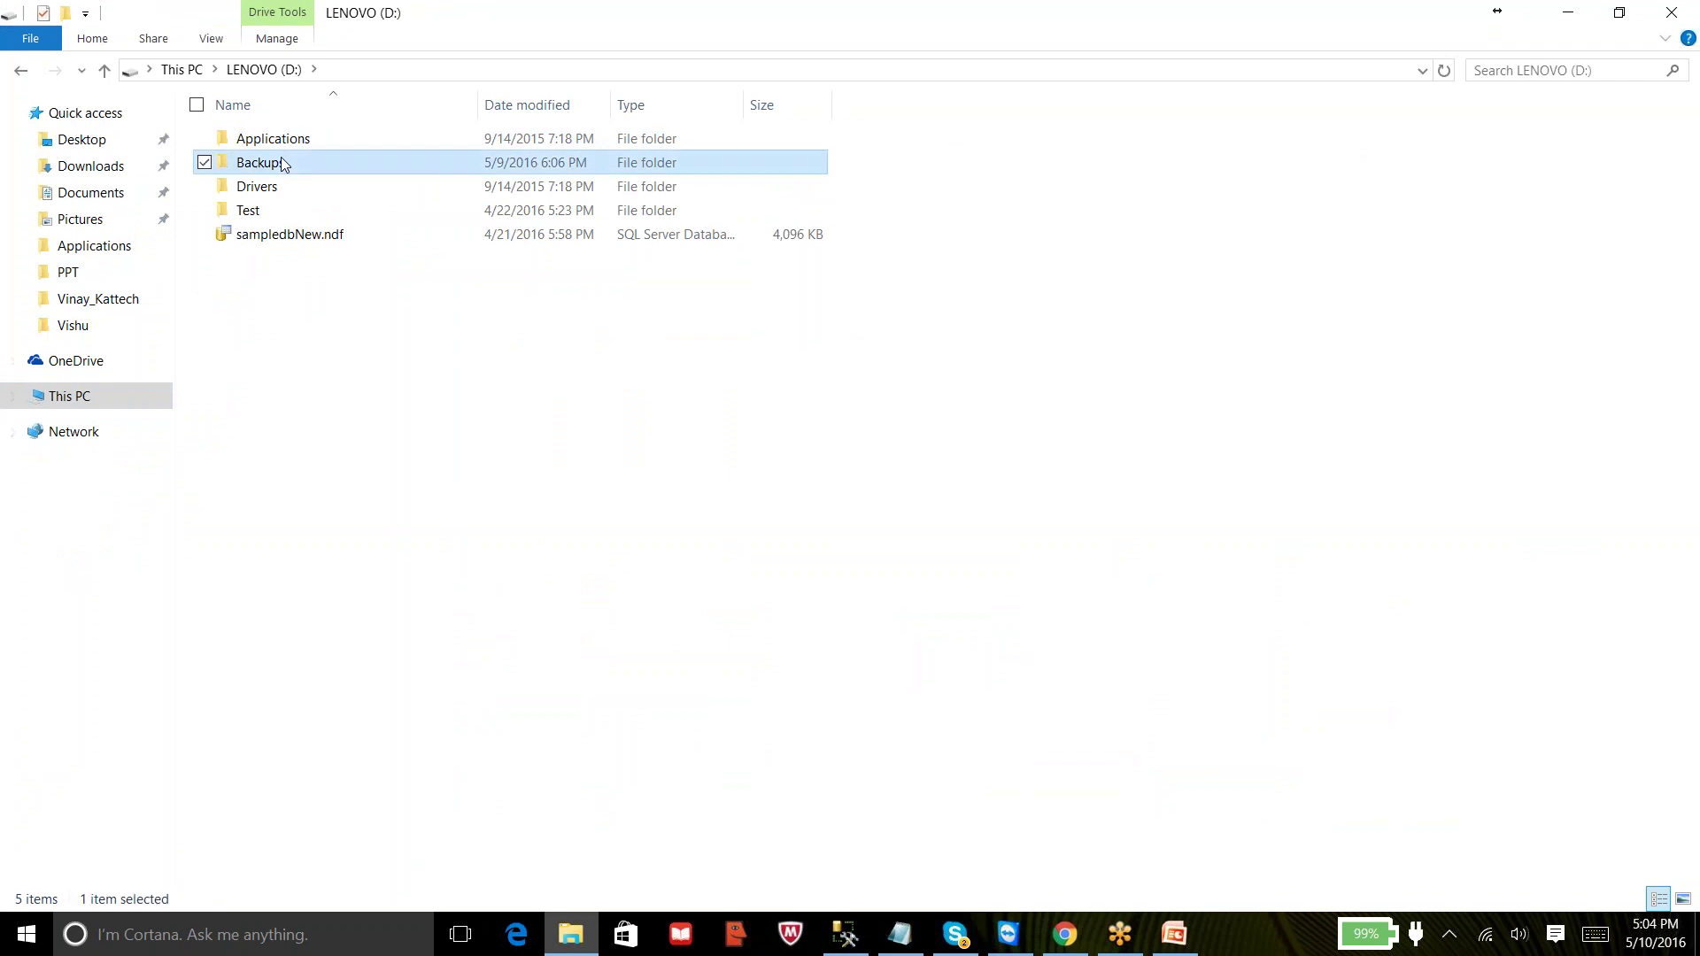
pyautogui.doubleClick(283, 164)
pyautogui.click(277, 214)
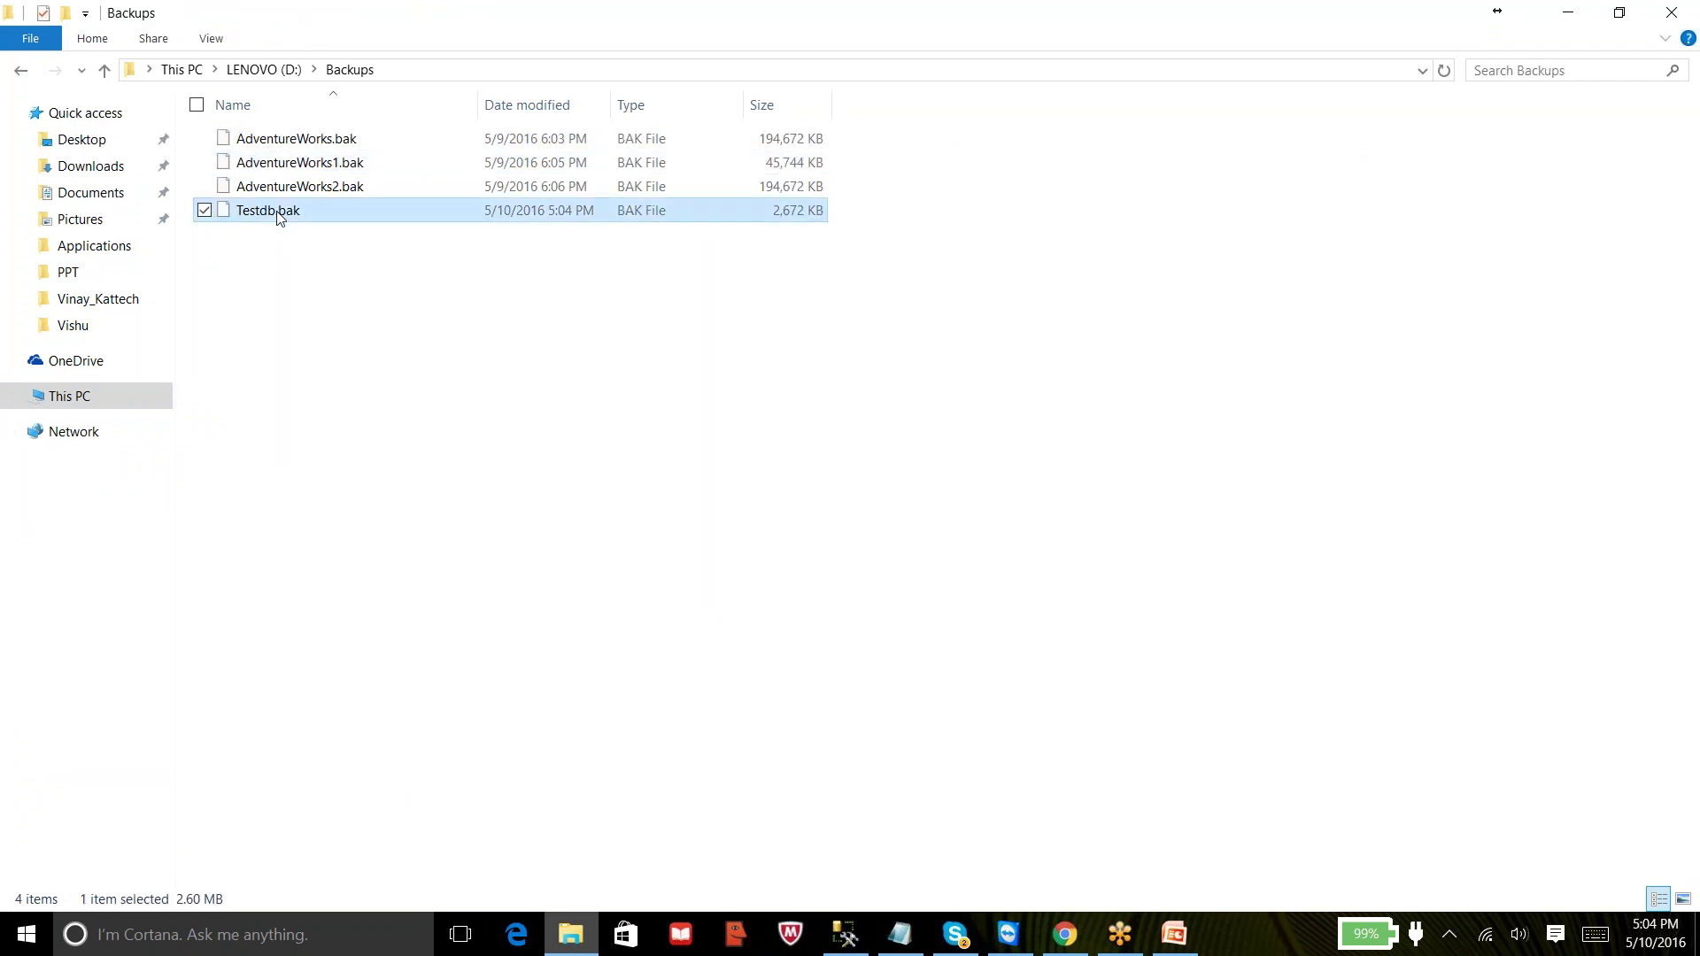
pyautogui.click(1568, 15)
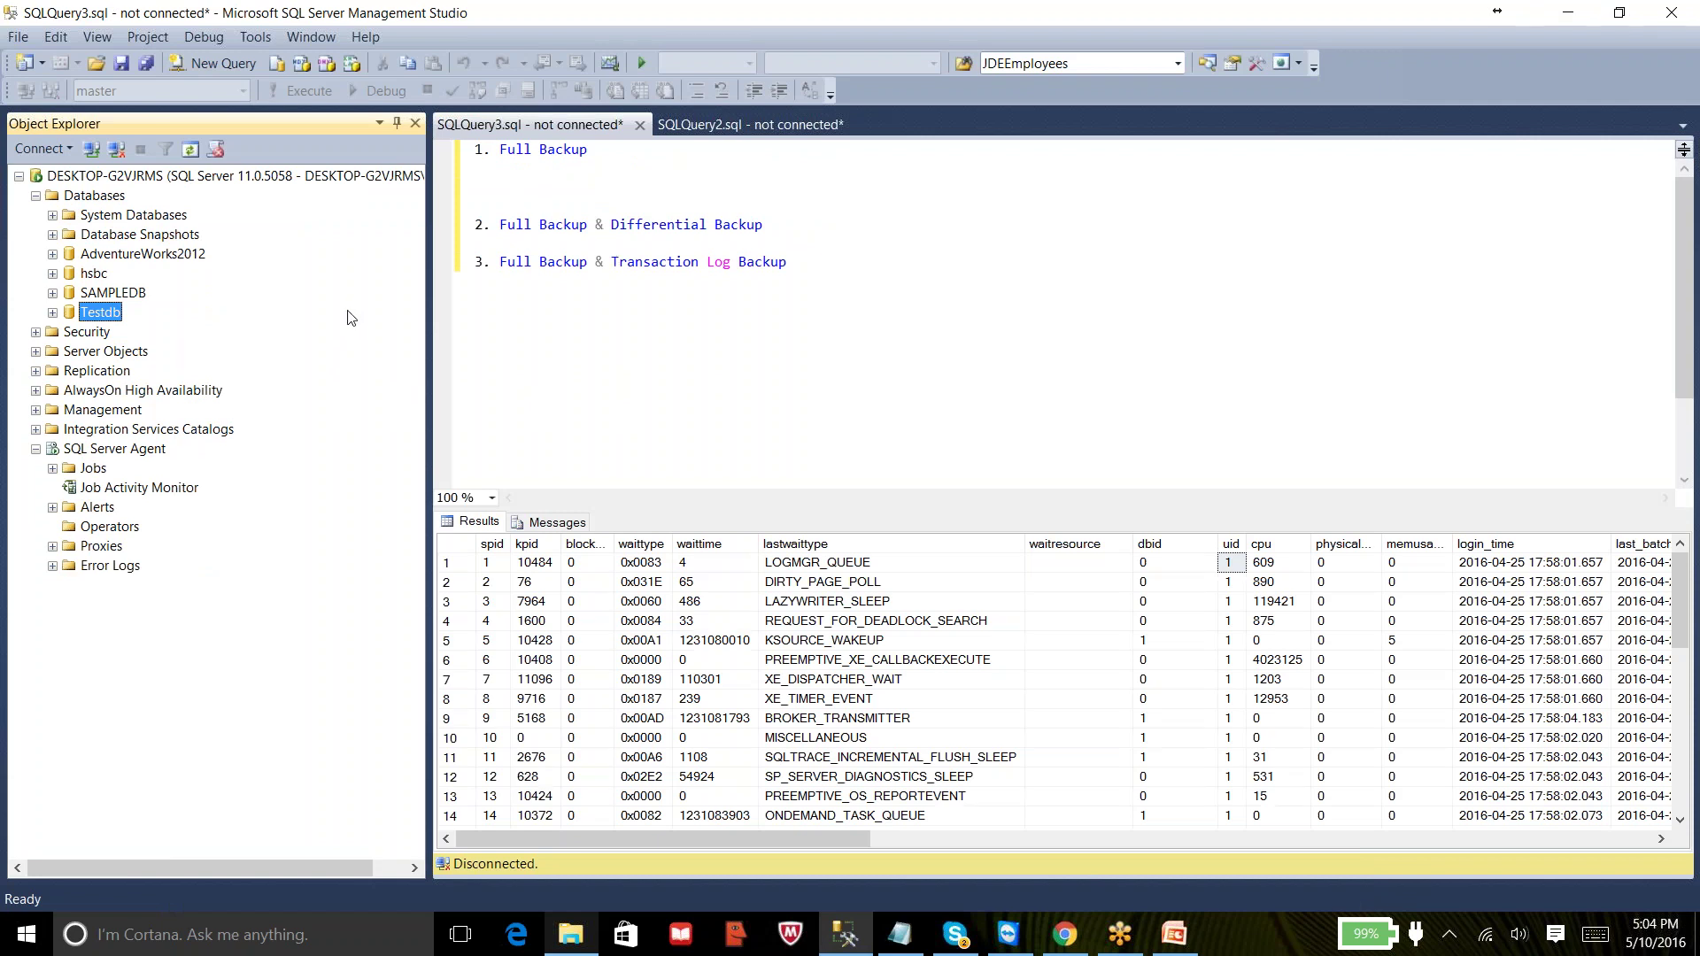
# - Delete the Testdb database with the option to close existing connections enabled
pyautogui.rightClick(113, 317)
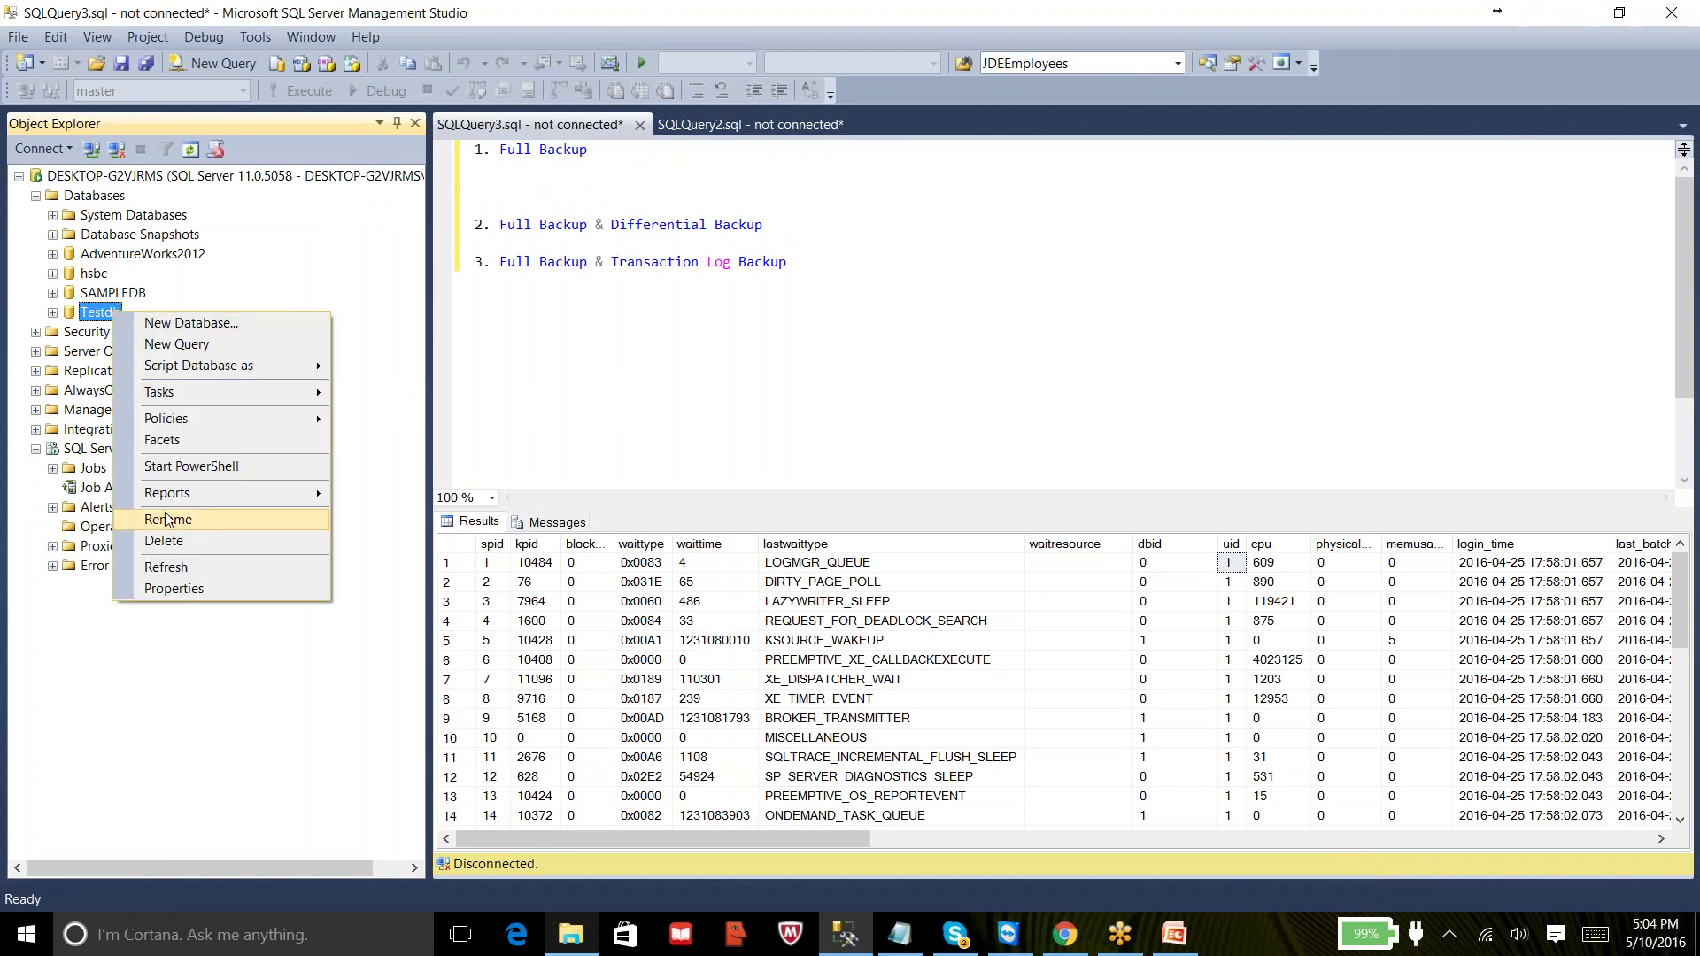
pyautogui.click(182, 541)
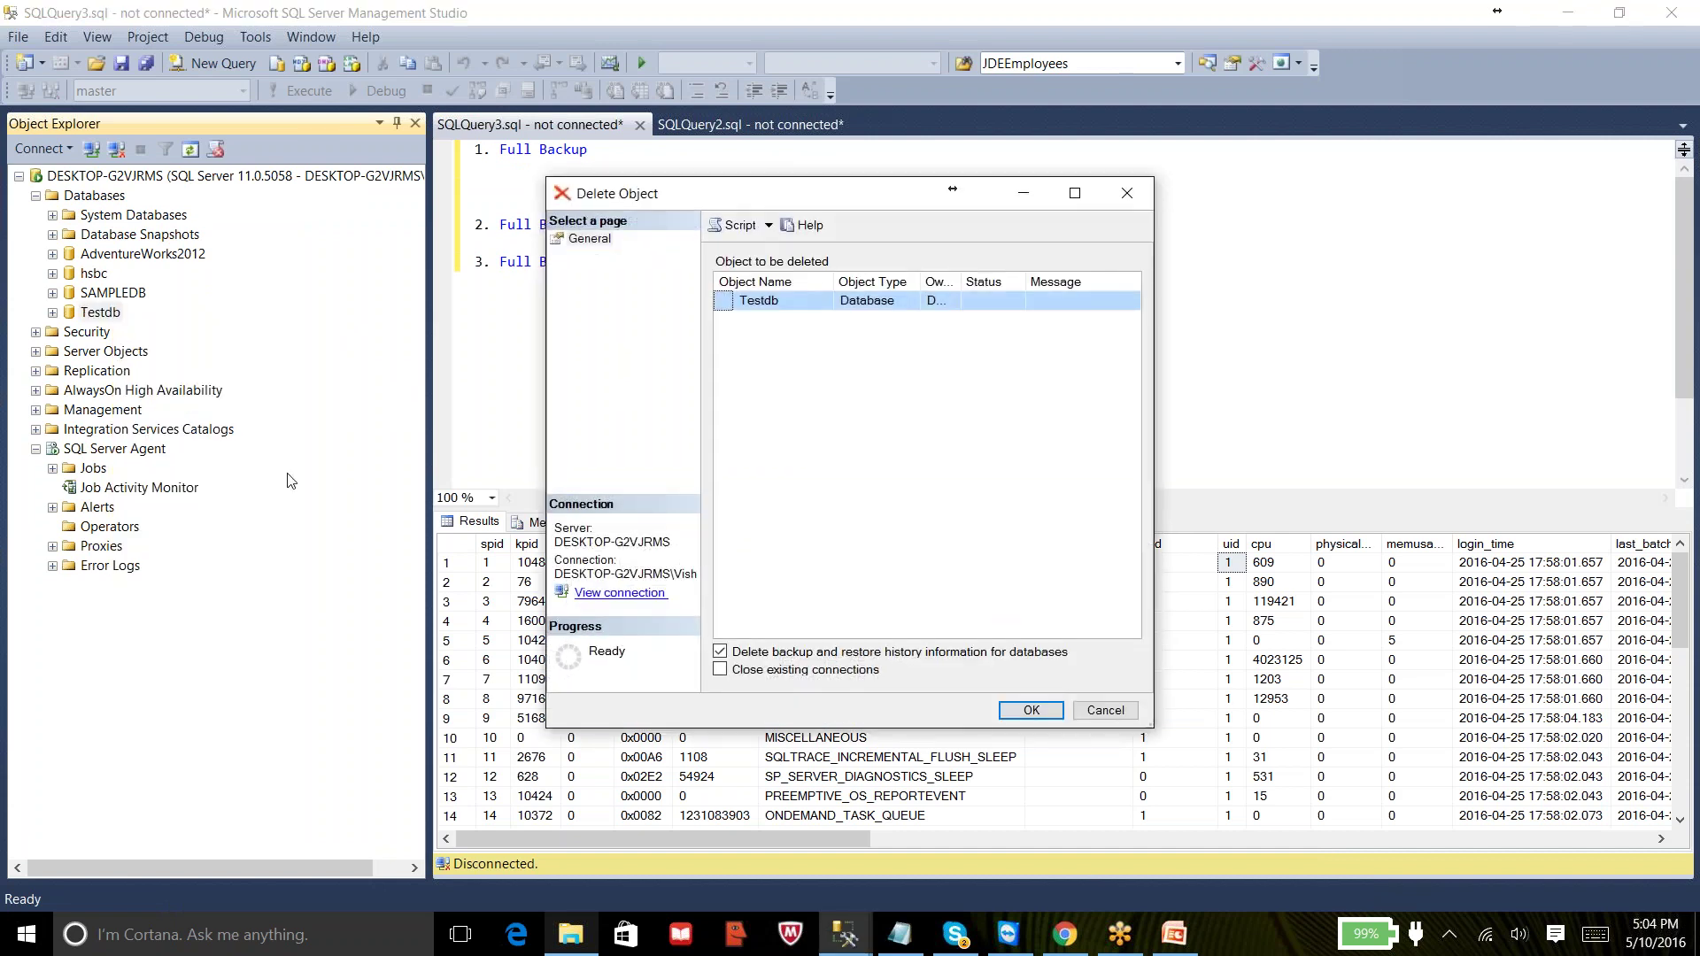
pyautogui.click(873, 676)
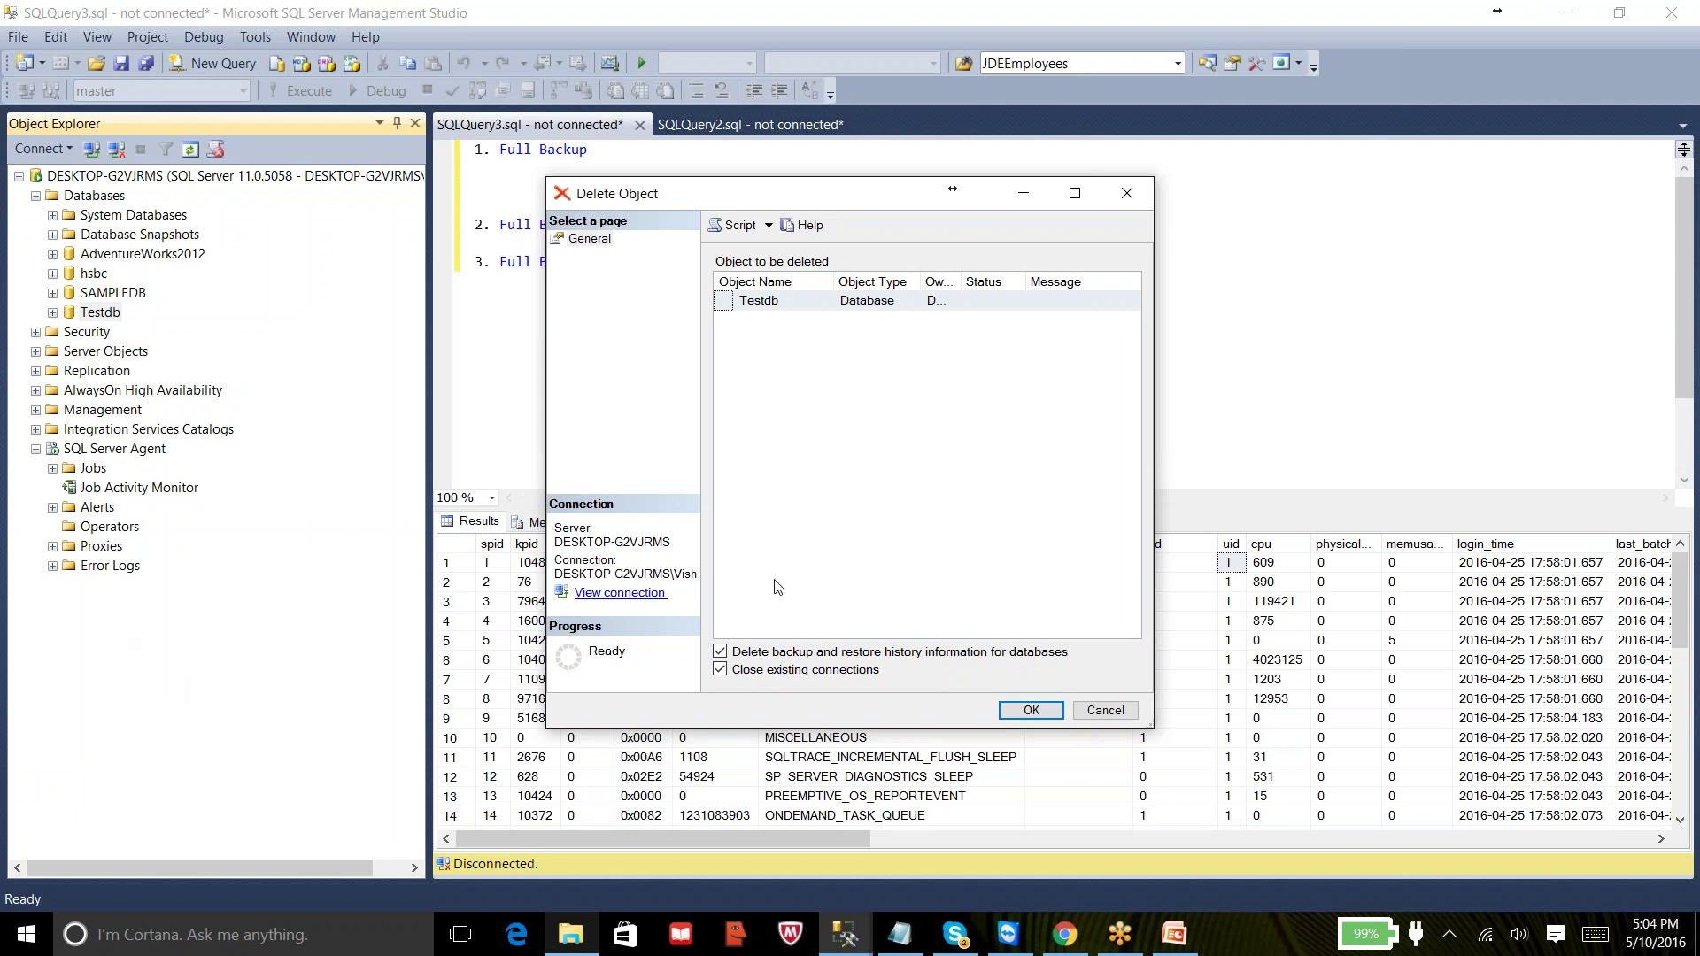
pyautogui.click(1029, 712)
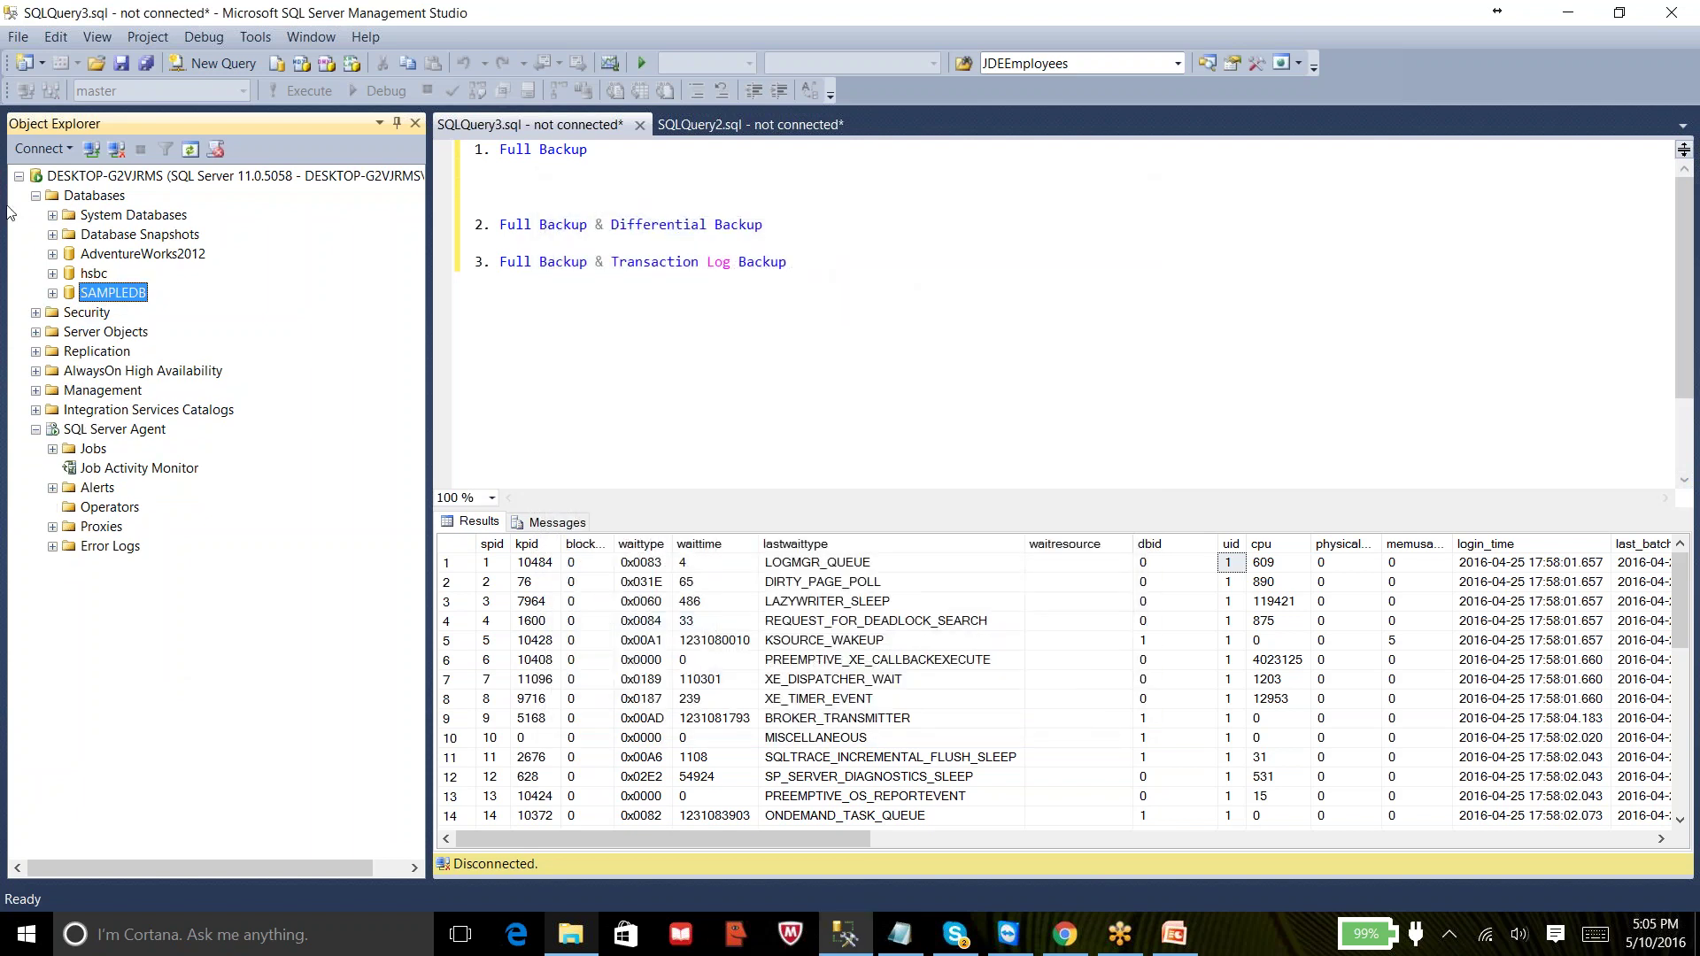
# - Start a database restore using a device as the source and begin adding a backup file
pyautogui.rightClick(104, 200)
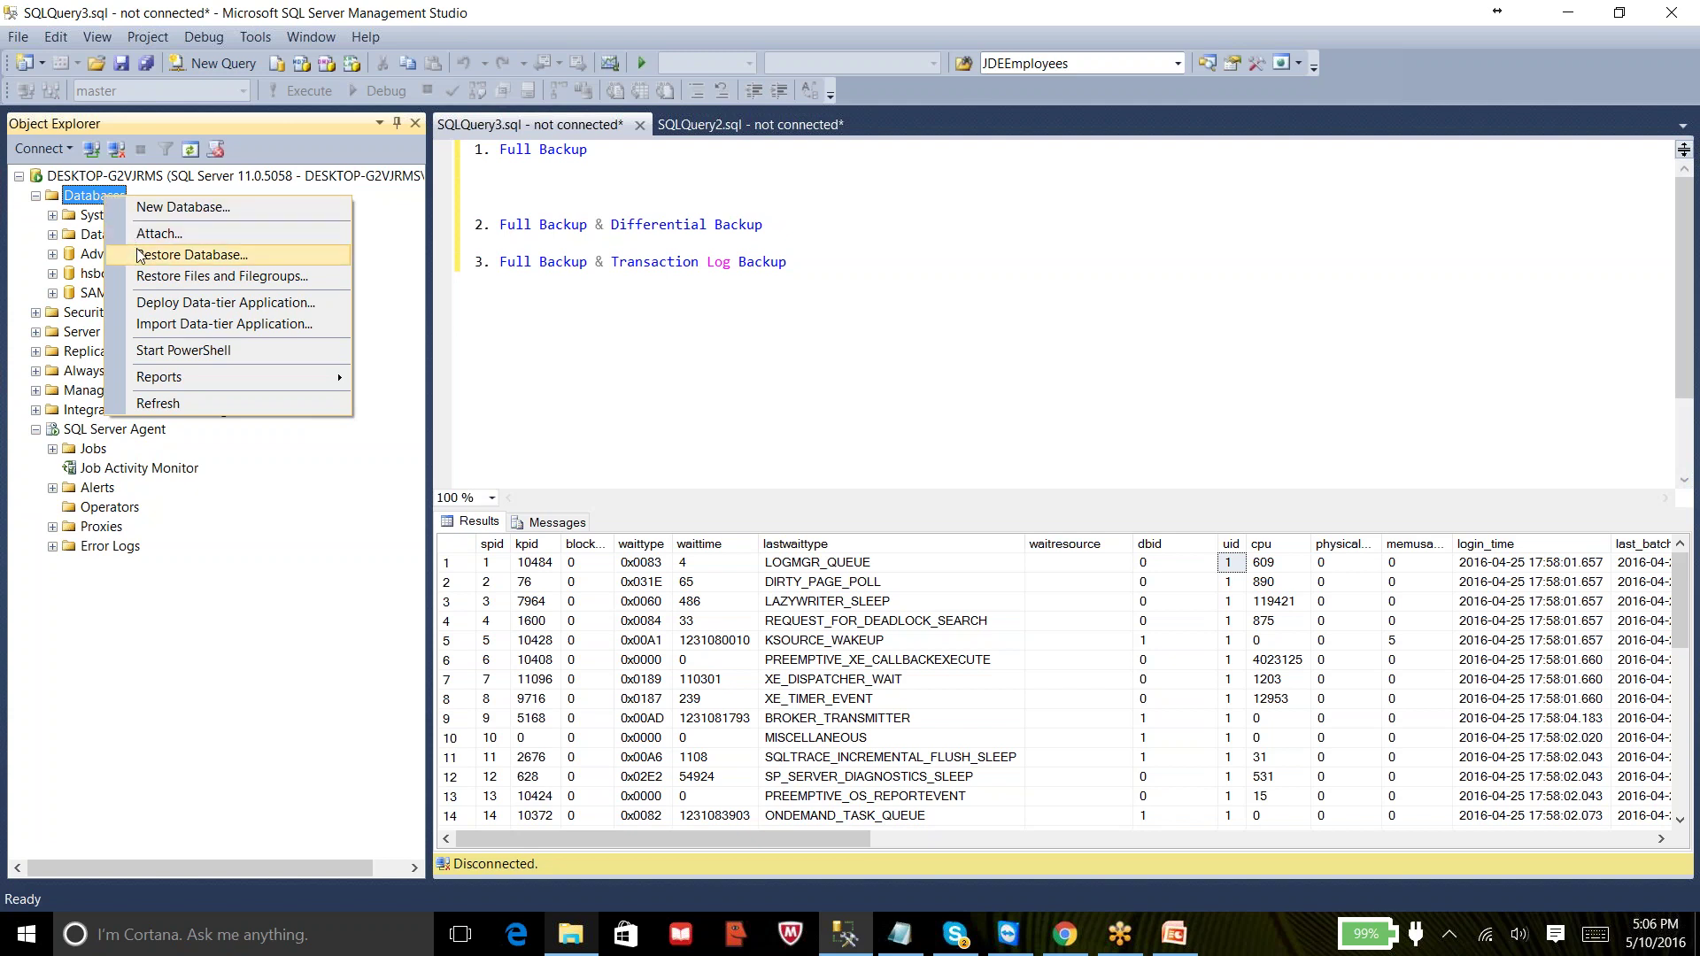
pyautogui.click(199, 256)
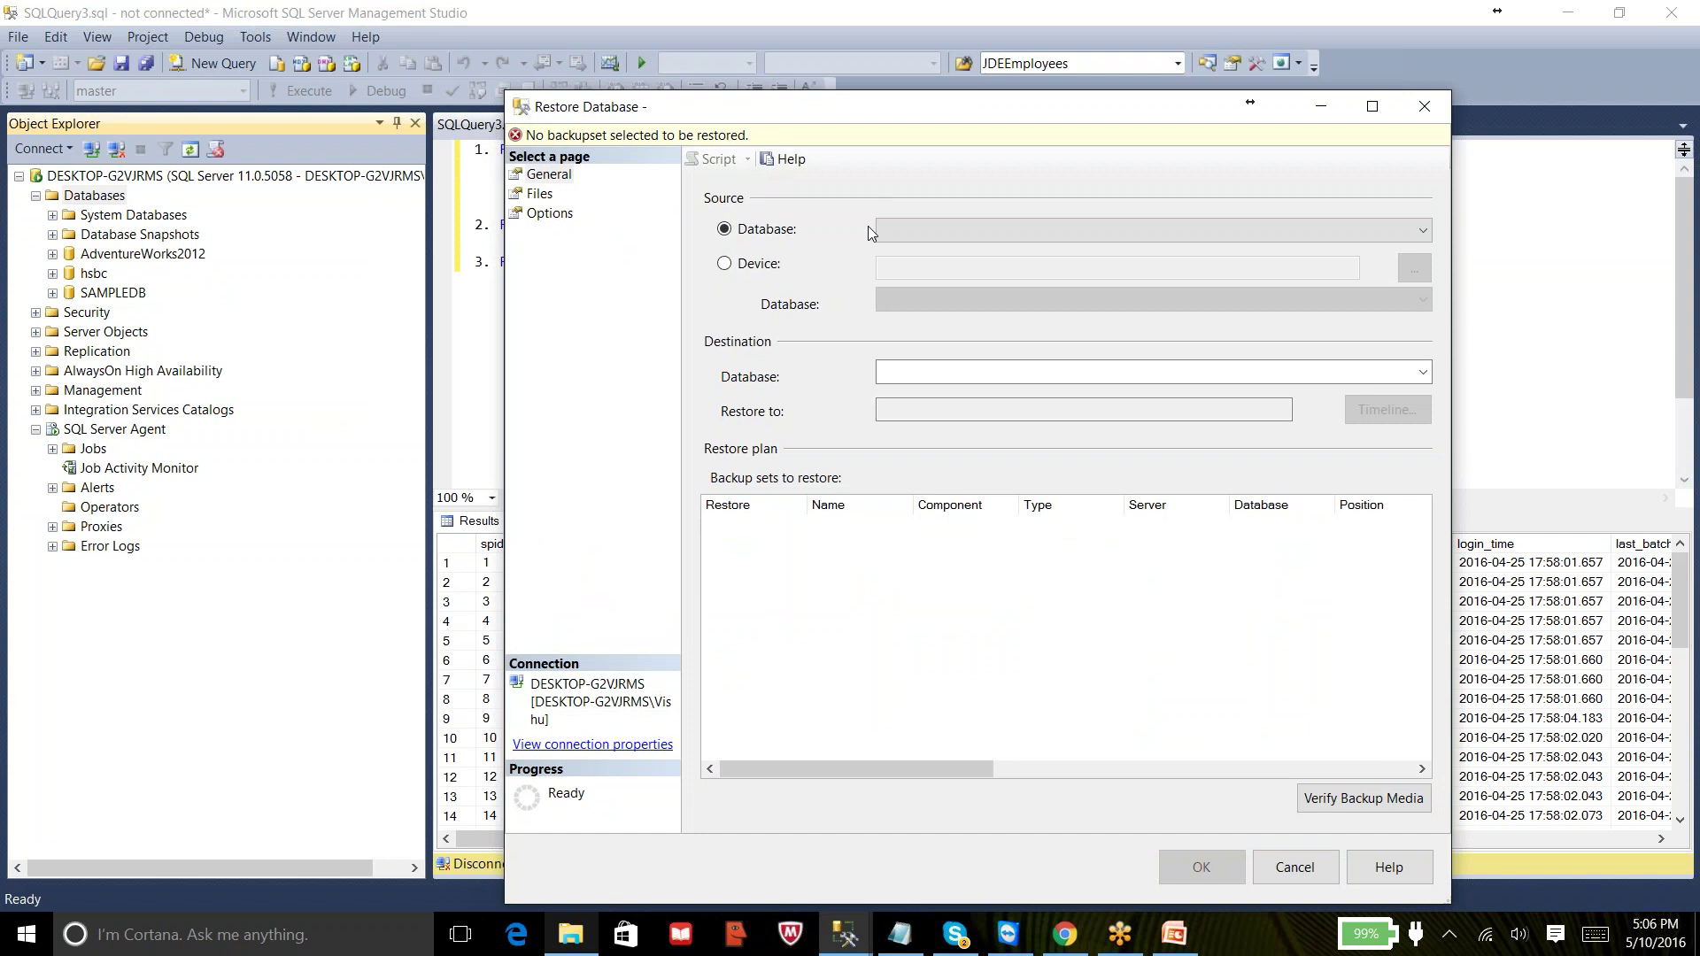
pyautogui.click(724, 265)
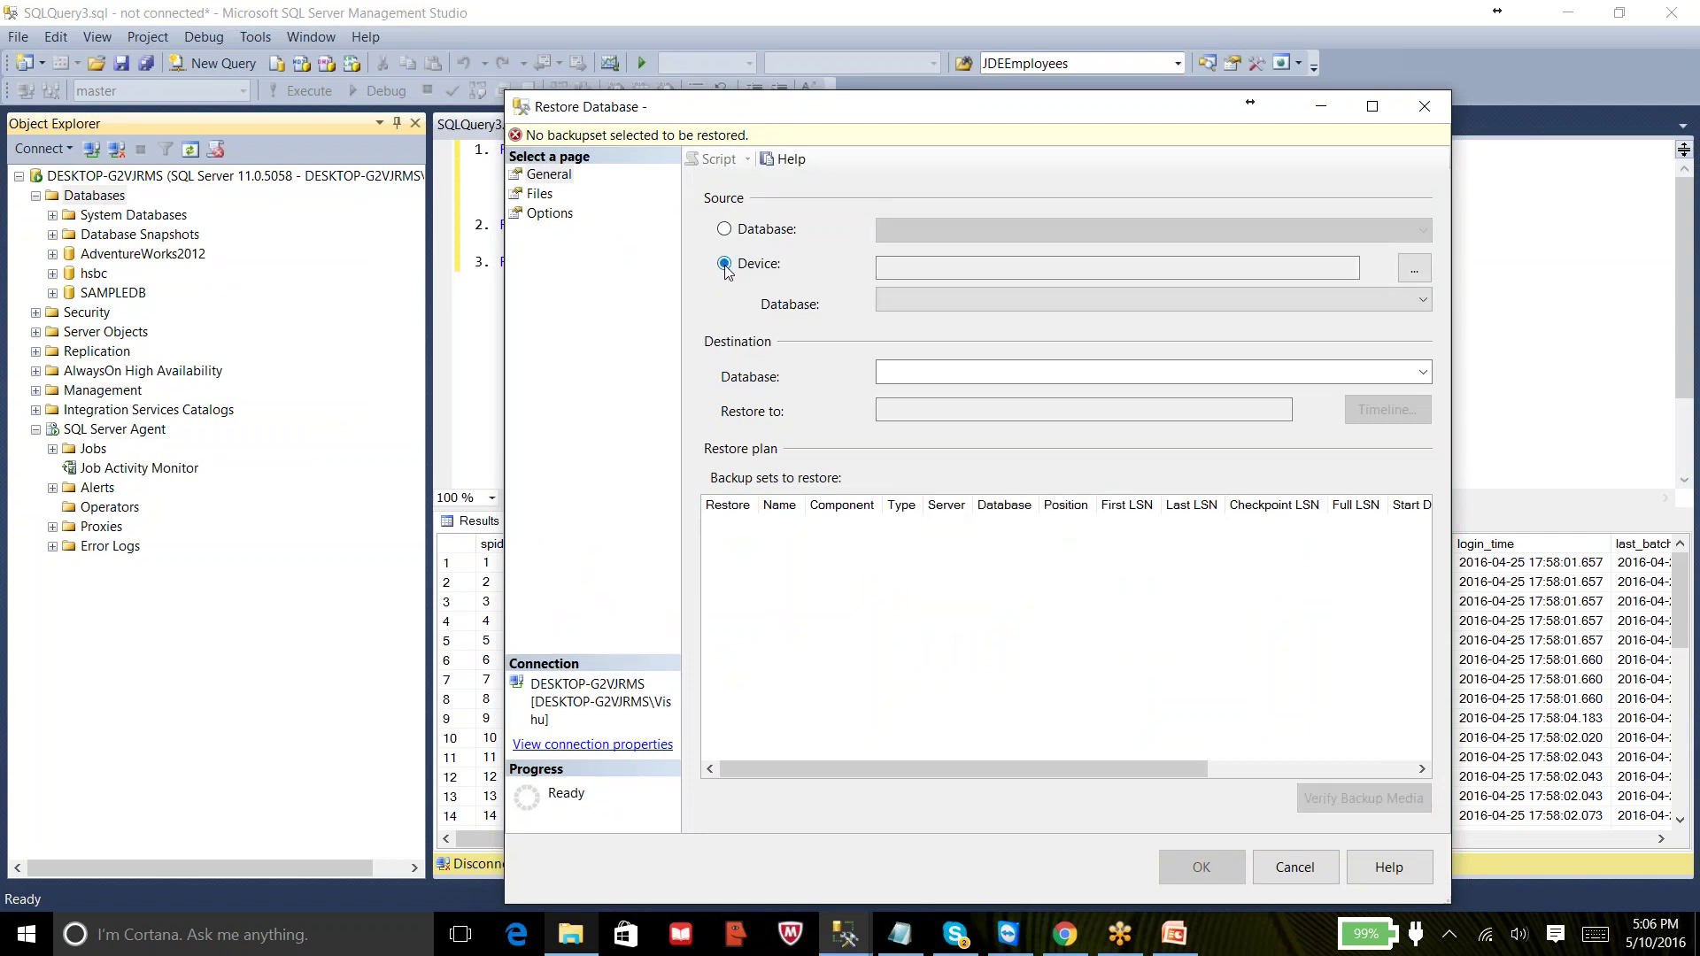
pyautogui.click(1412, 269)
pyautogui.click(1181, 447)
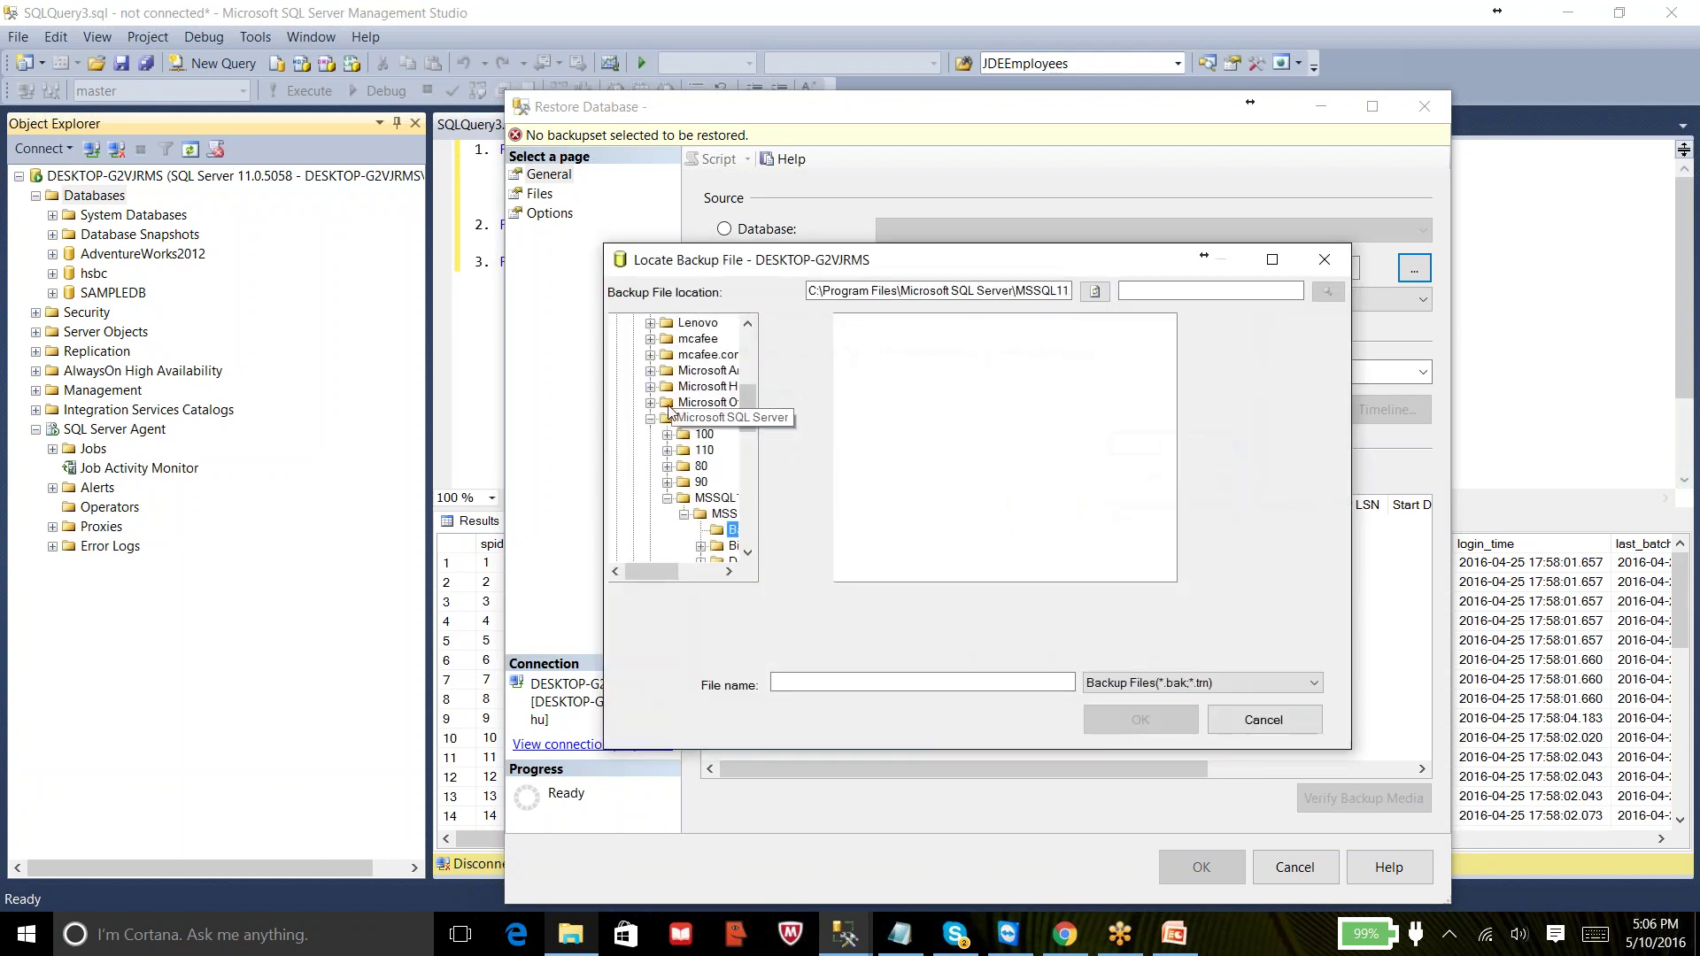
# - Add Testdb.bak from the D:\Backups folder as the backup file to restore from
pyautogui.click(651, 418)
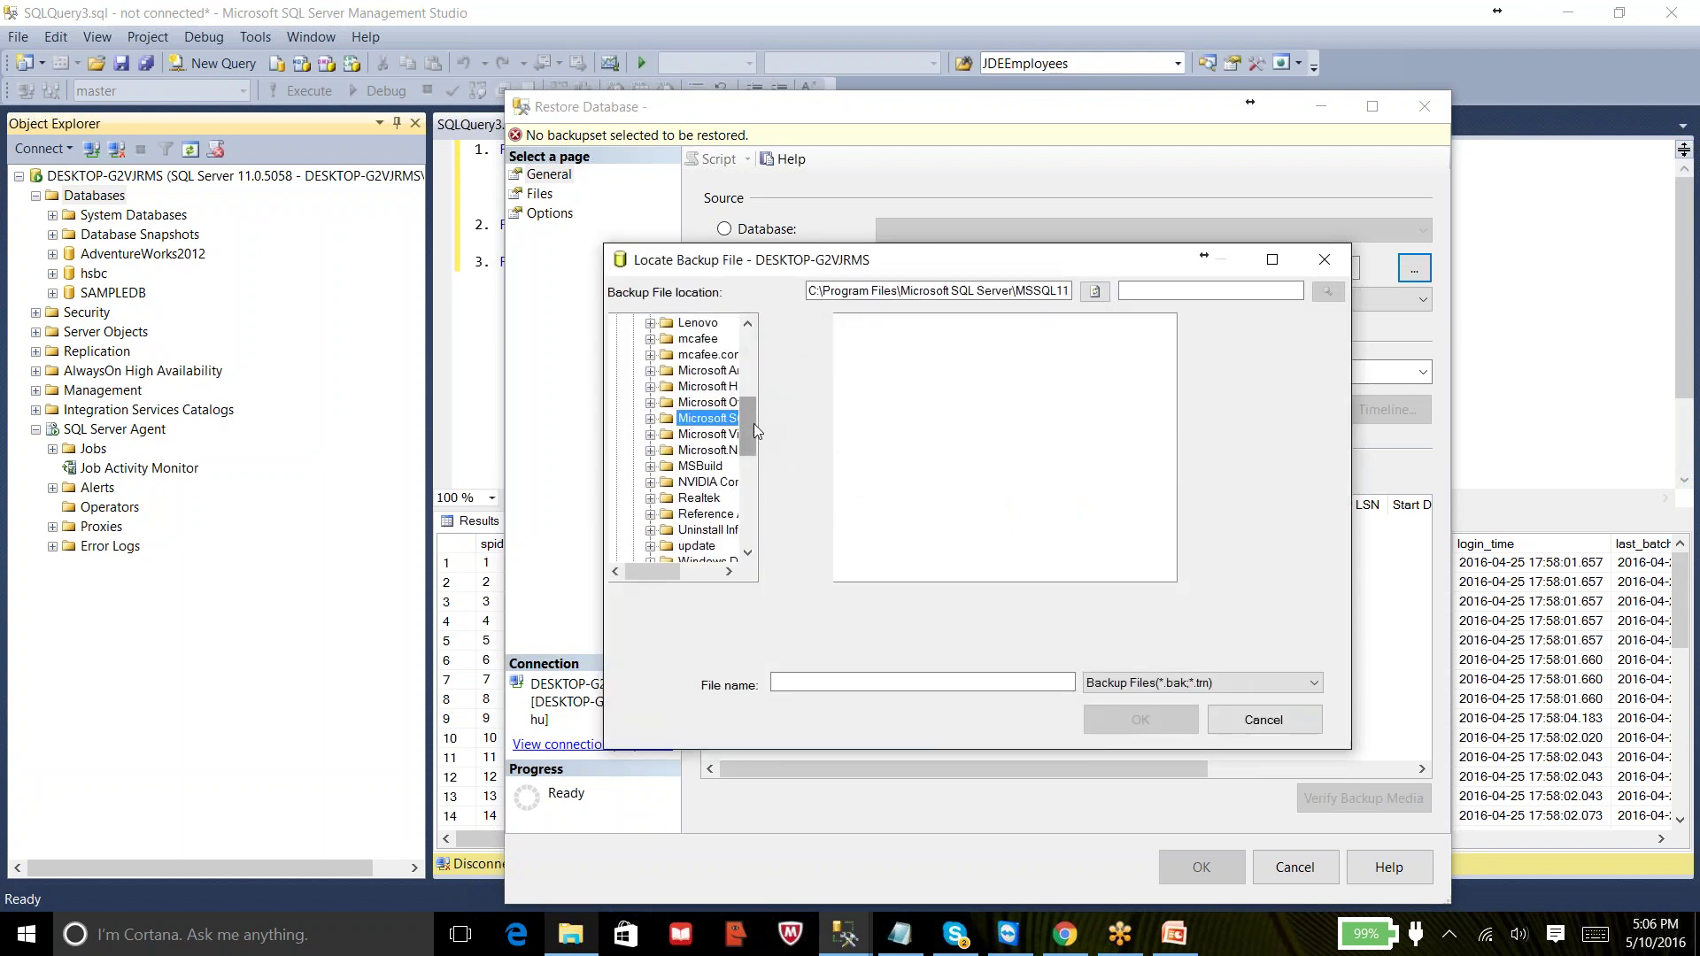
pyautogui.moveTo(753, 424); pyautogui.dragTo(753, 346)
pyautogui.click(617, 324)
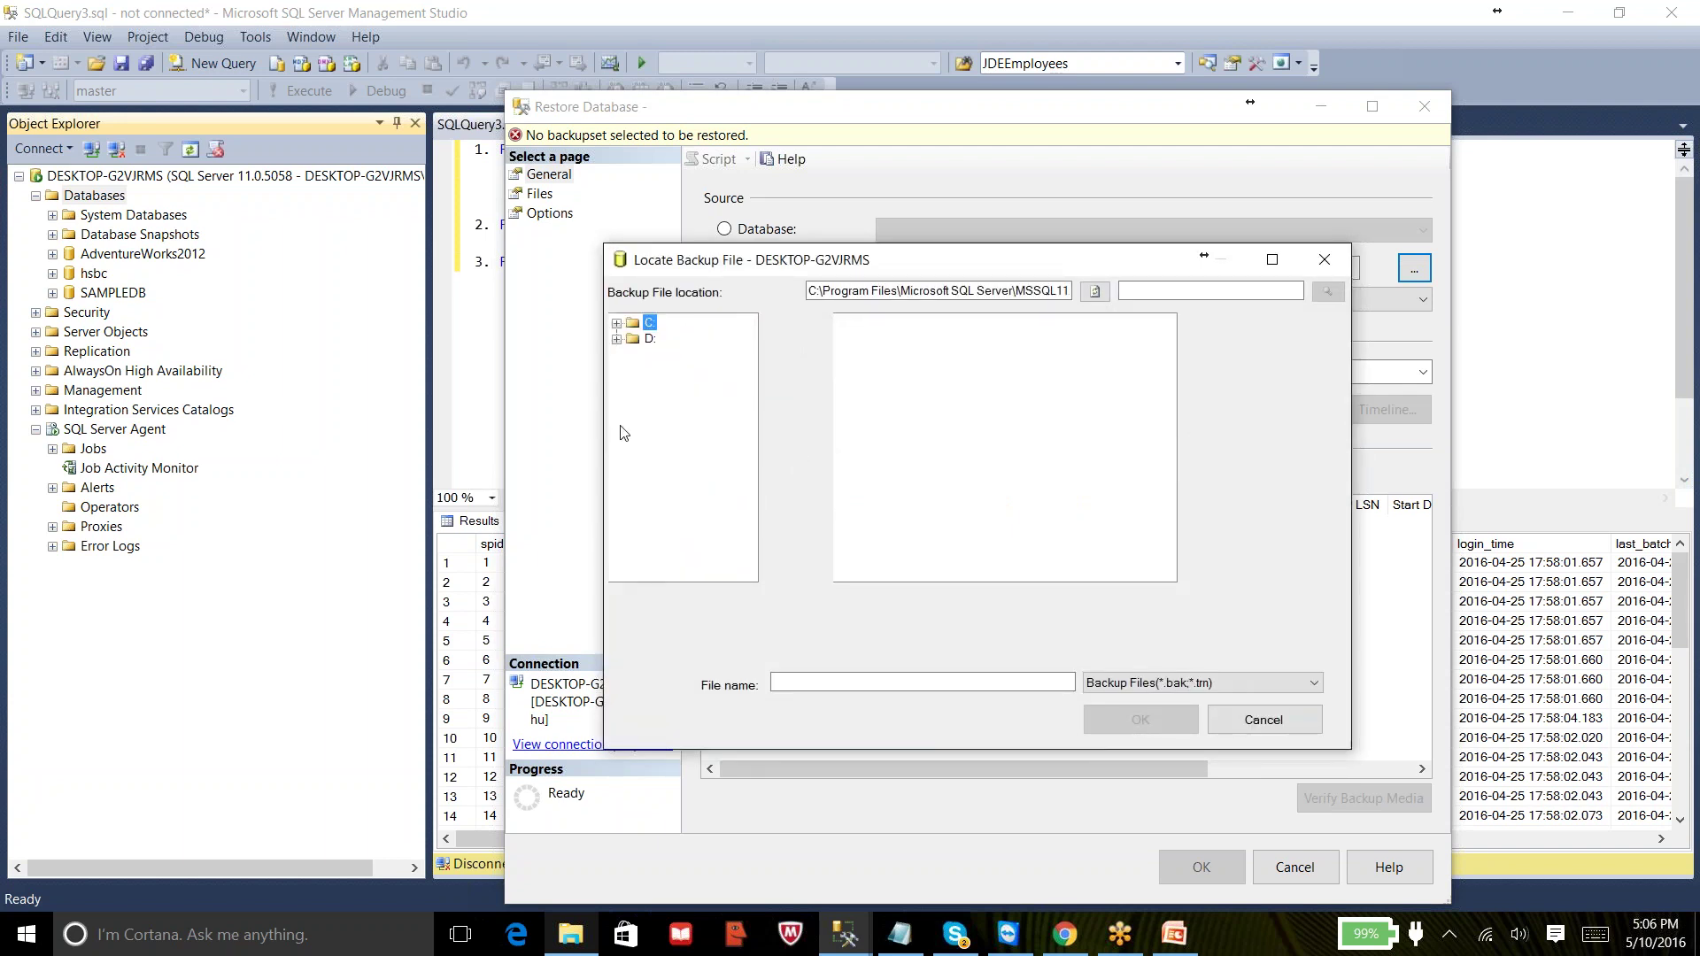
pyautogui.click(617, 340)
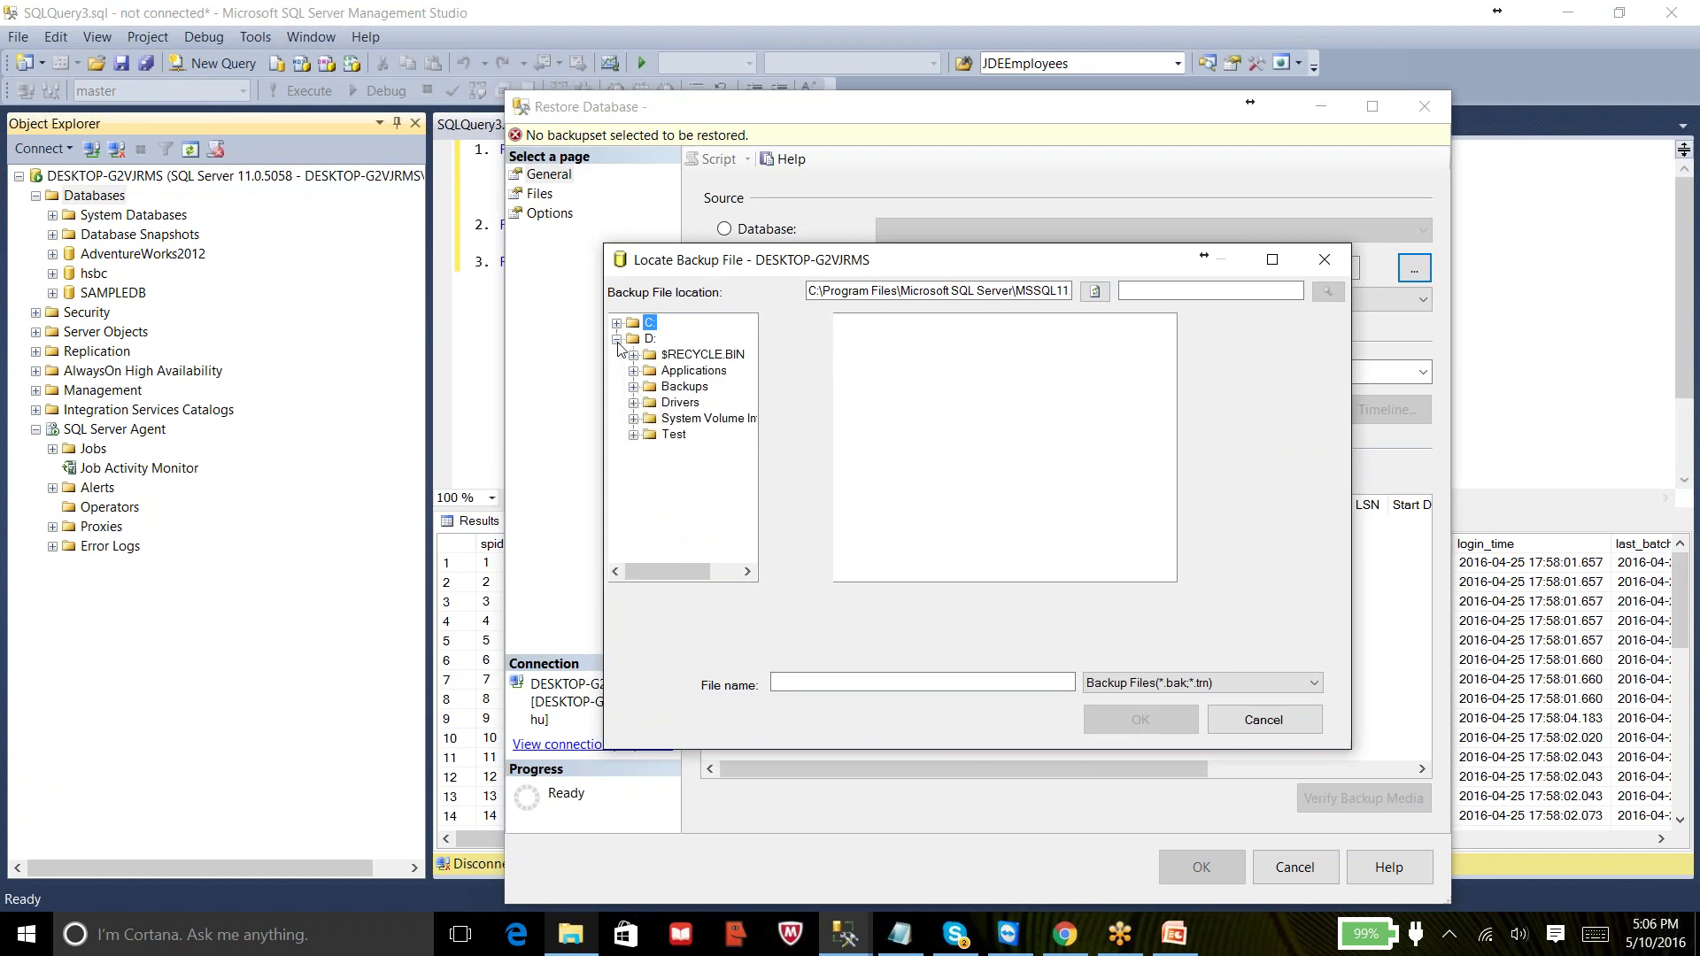
pyautogui.click(682, 387)
pyautogui.click(860, 370)
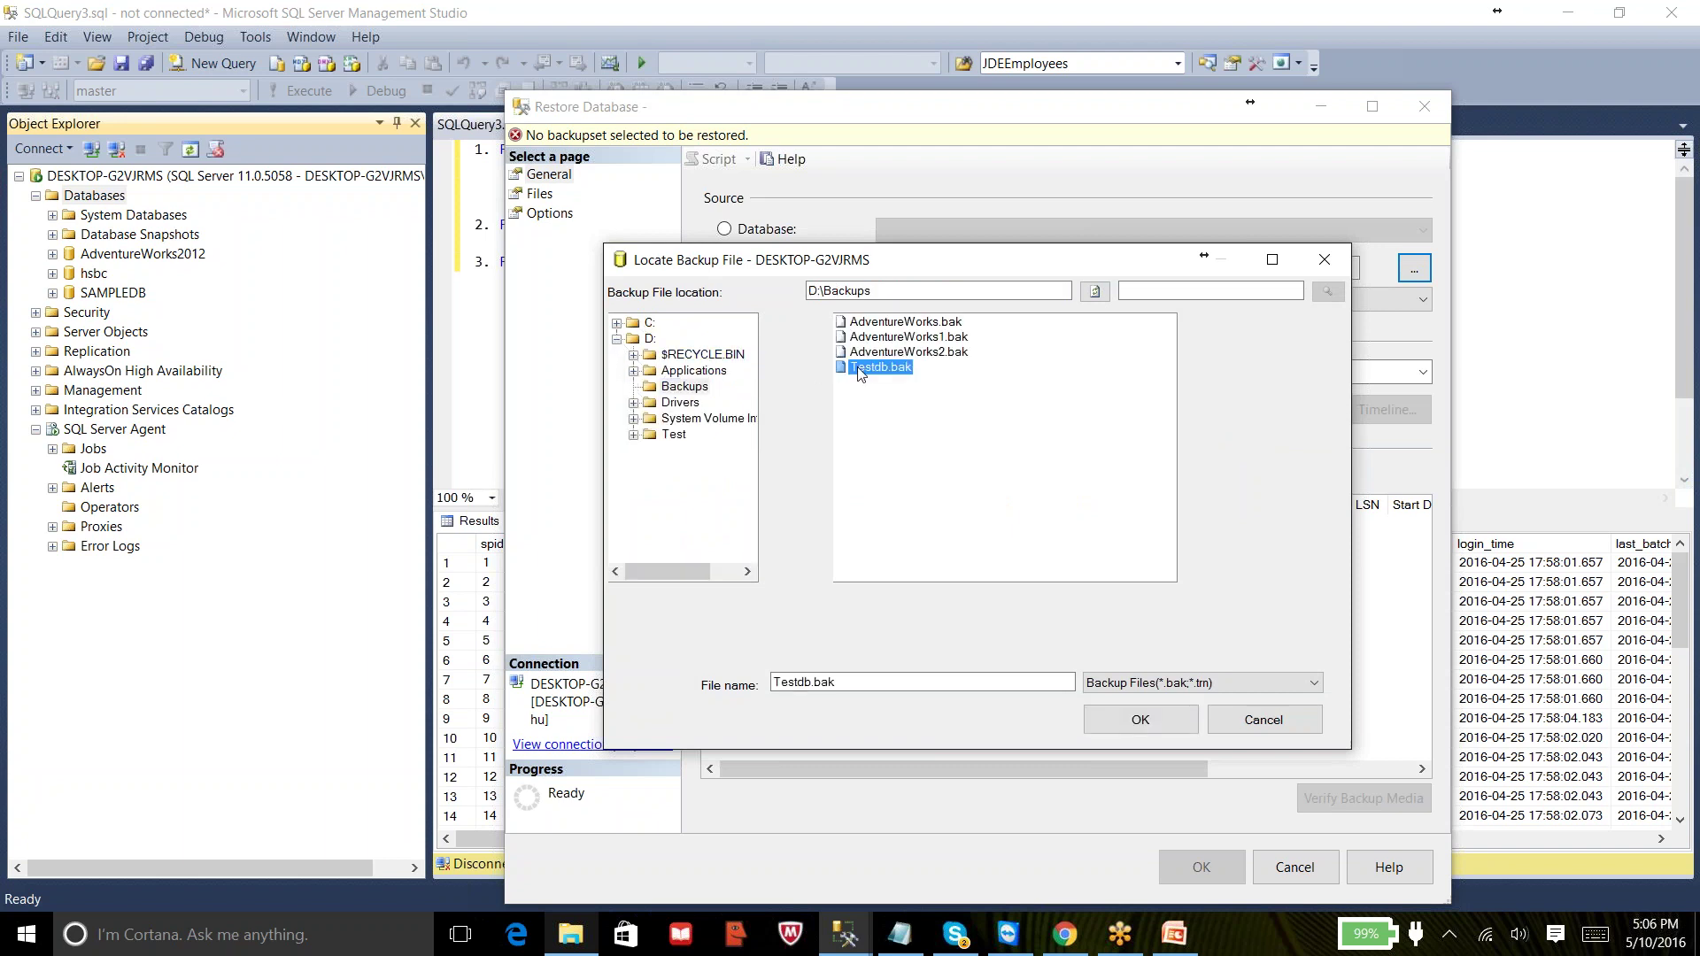
pyautogui.click(1151, 710)
pyautogui.click(1001, 657)
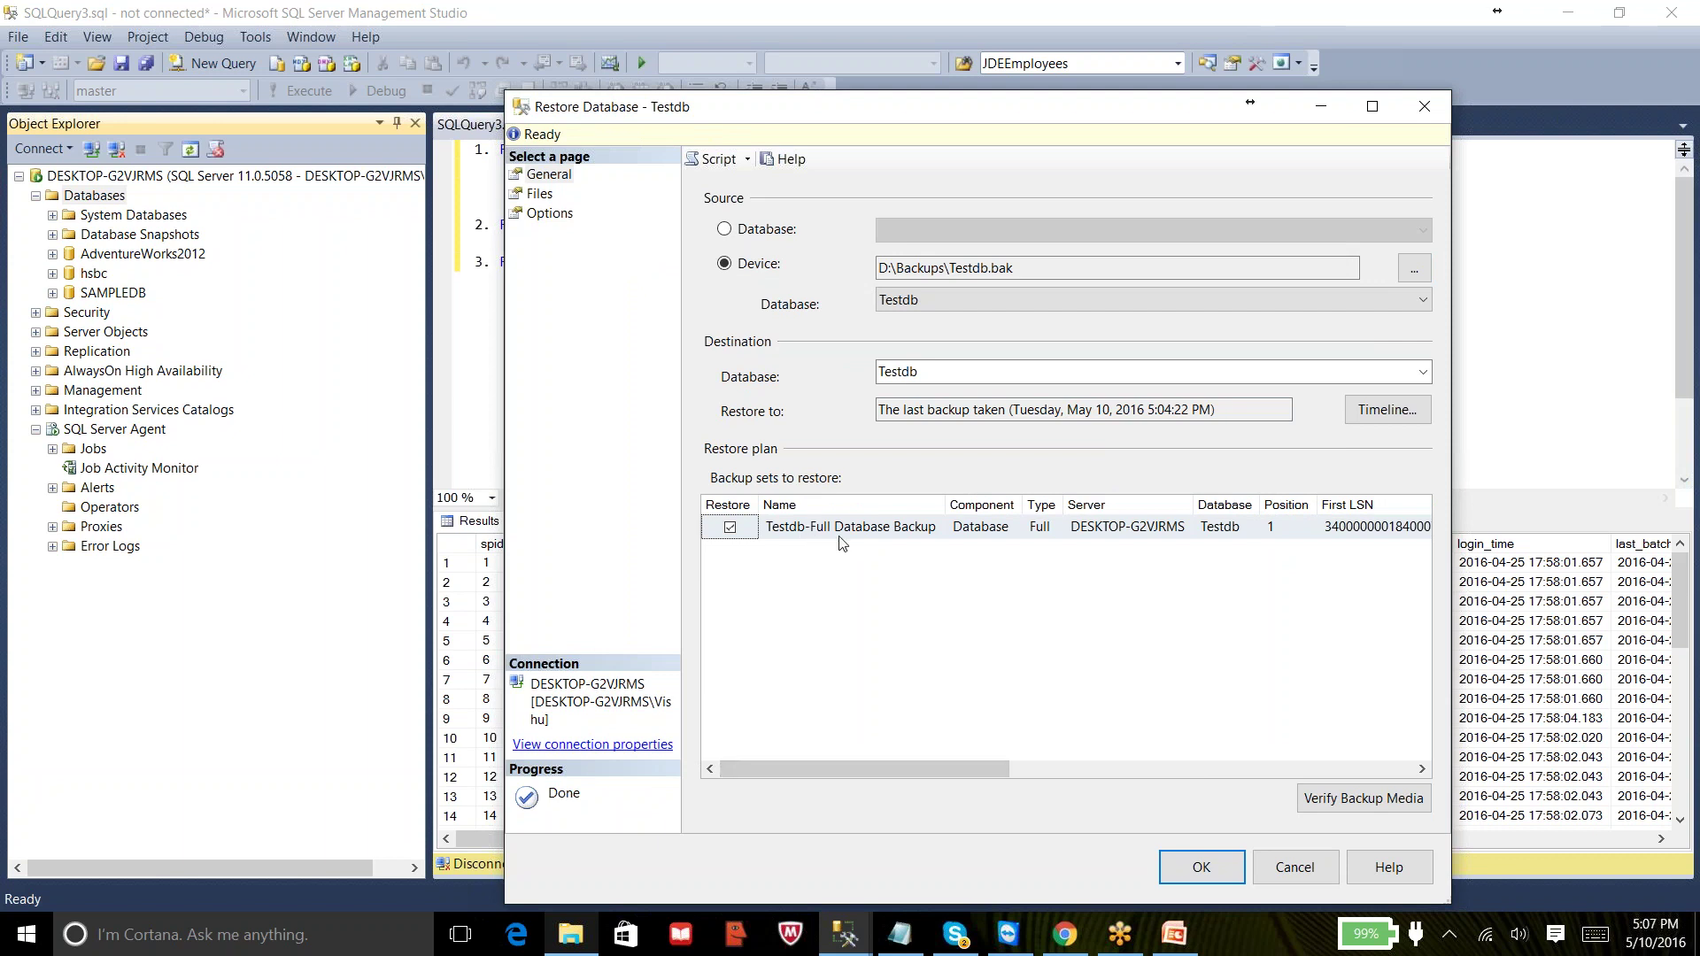
# - Examine the full backup set's details in the restore plan, including component, type, server, LSNs, start and finish dates, and user name
pyautogui.moveTo(837, 762); pyautogui.dragTo(931, 767)
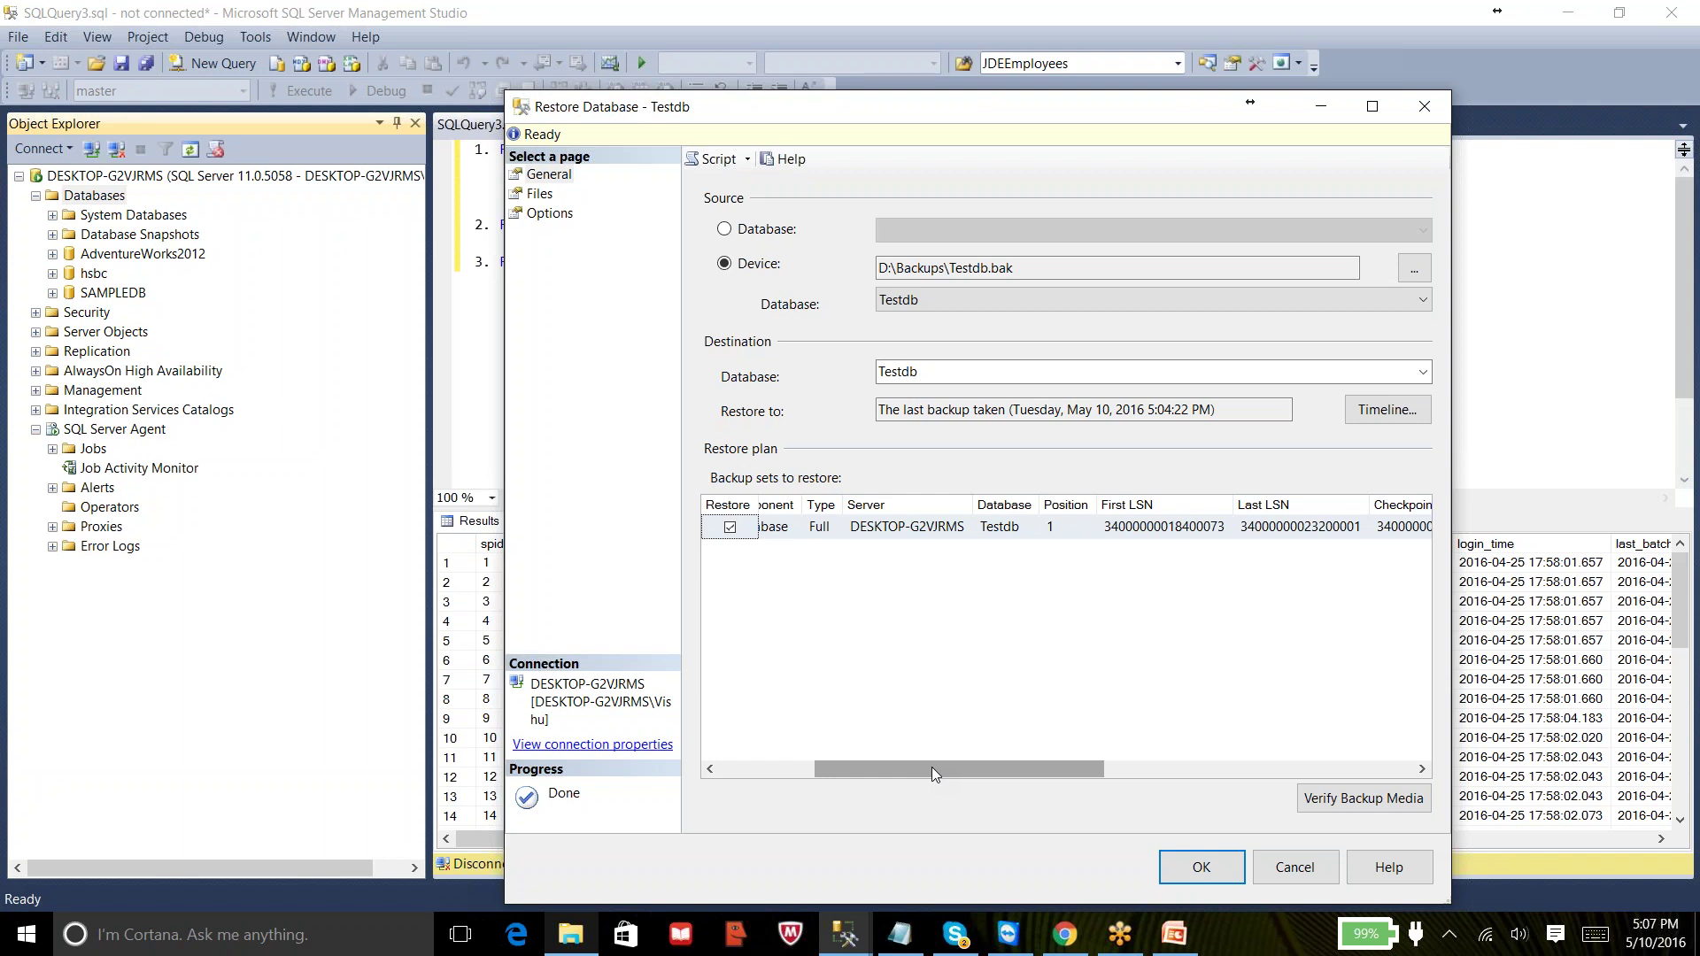
pyautogui.moveTo(931, 766); pyautogui.dragTo(831, 751)
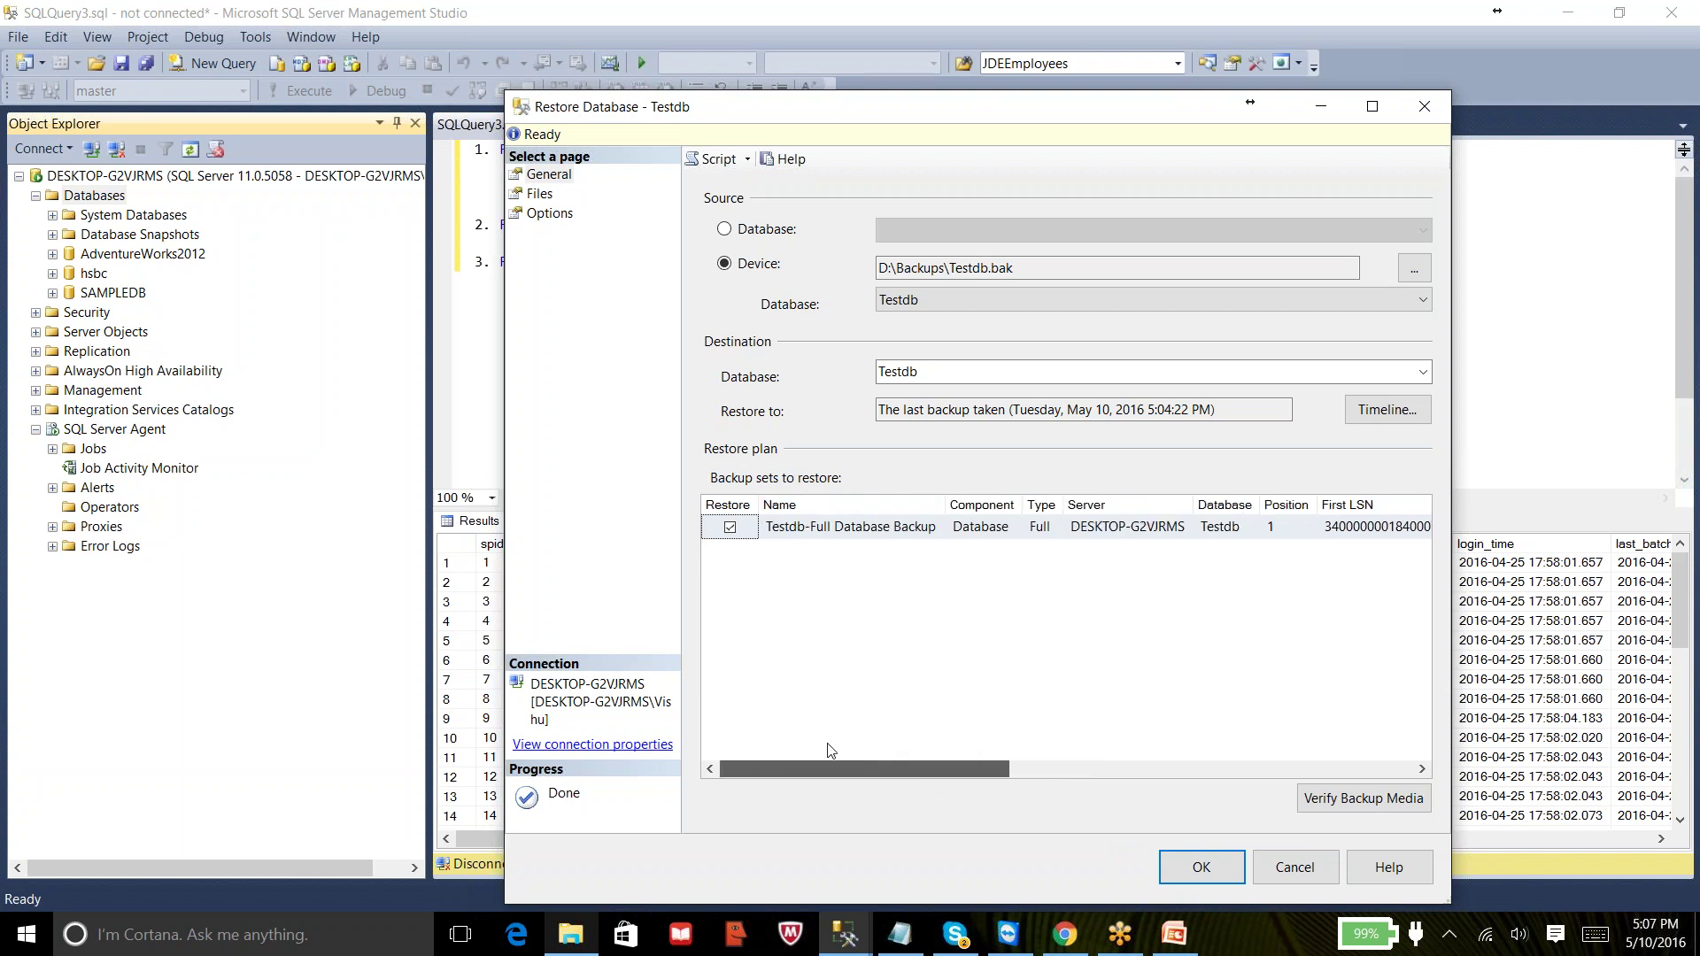
pyautogui.moveTo(835, 751); pyautogui.dragTo(811, 722)
pyautogui.click(991, 529)
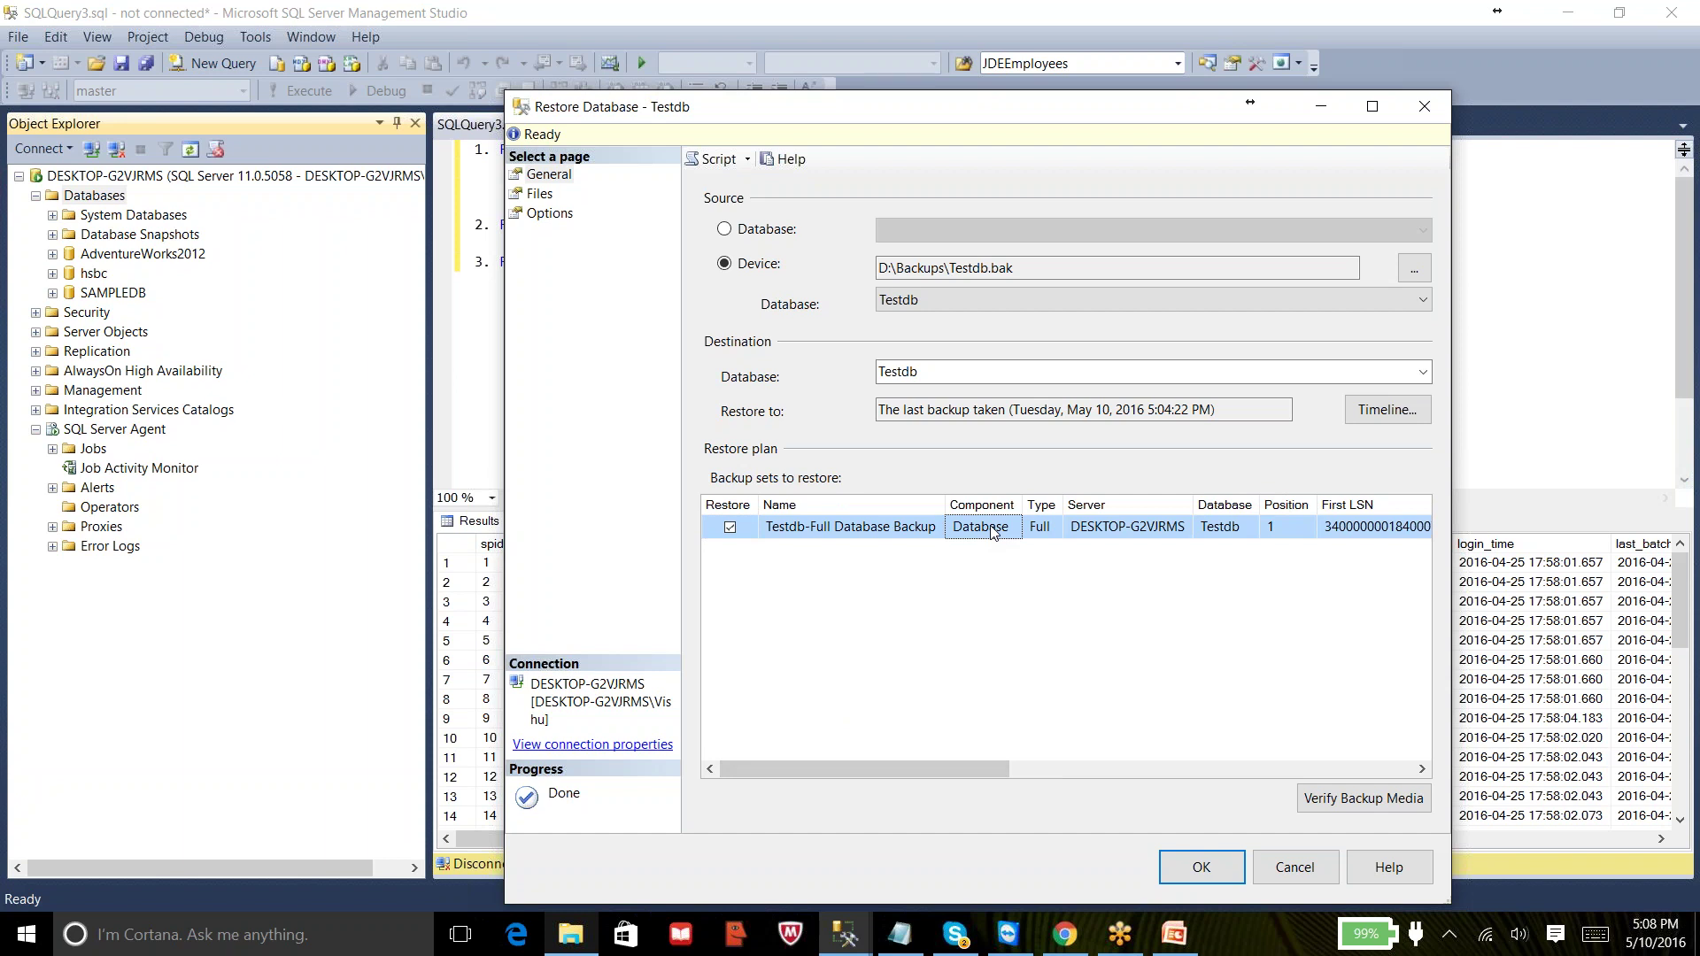
pyautogui.click(1034, 529)
pyautogui.click(1125, 528)
pyautogui.moveTo(965, 764); pyautogui.dragTo(1151, 778)
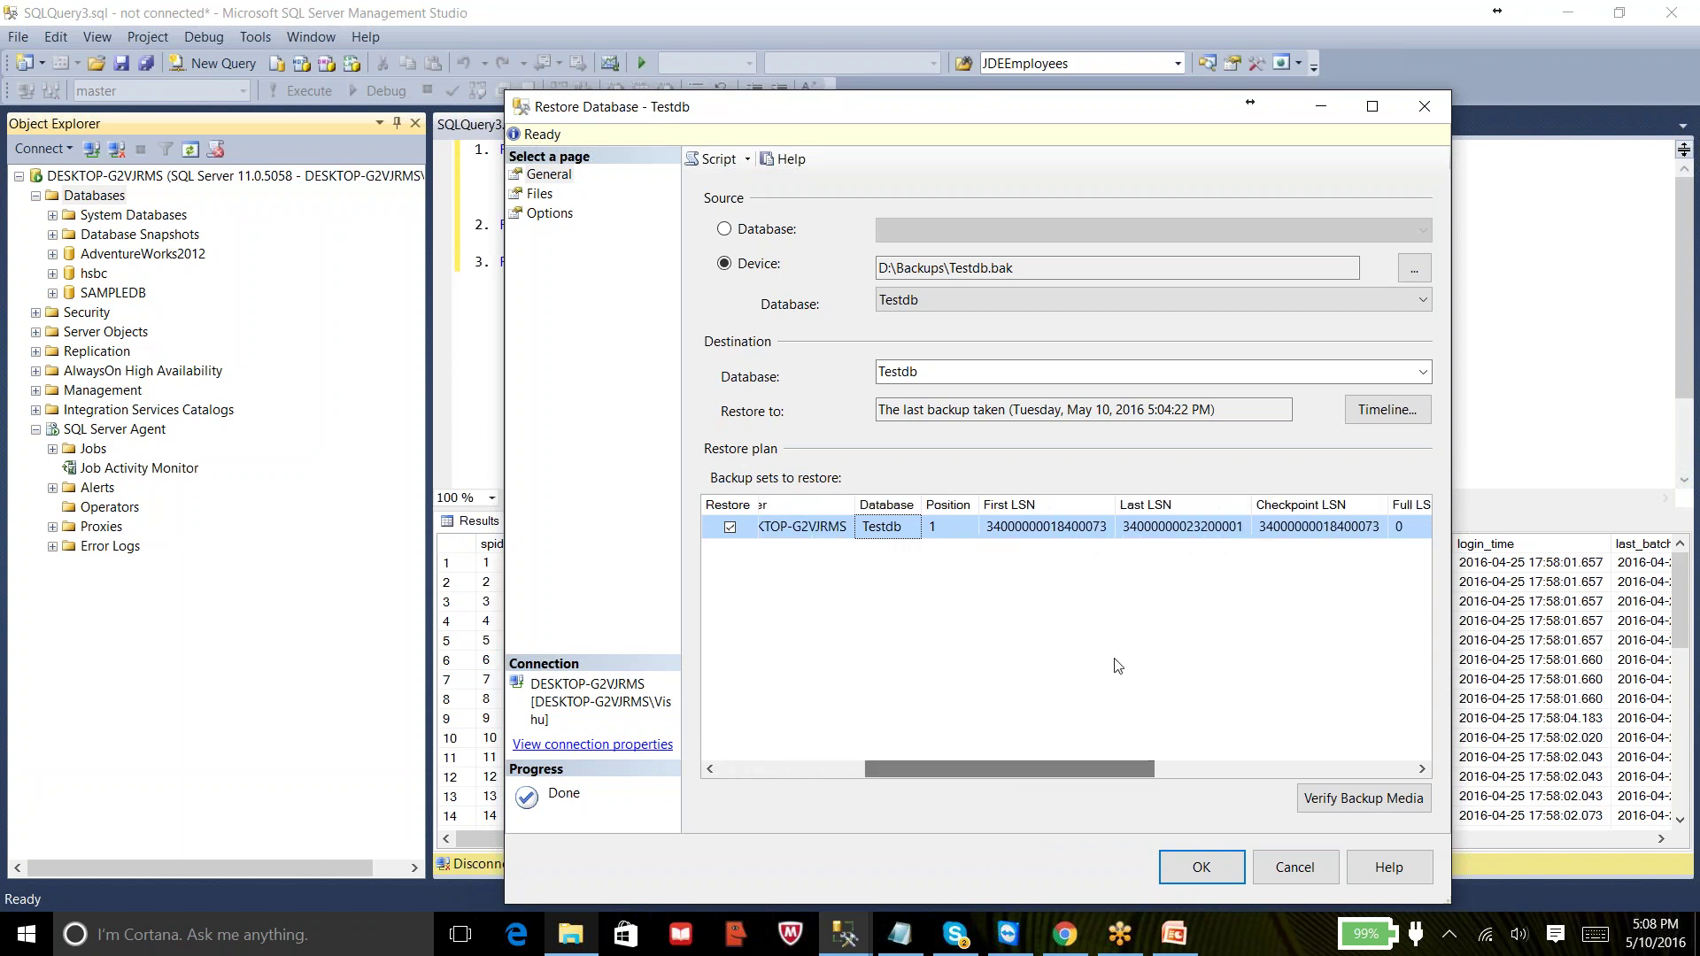
pyautogui.click(1078, 532)
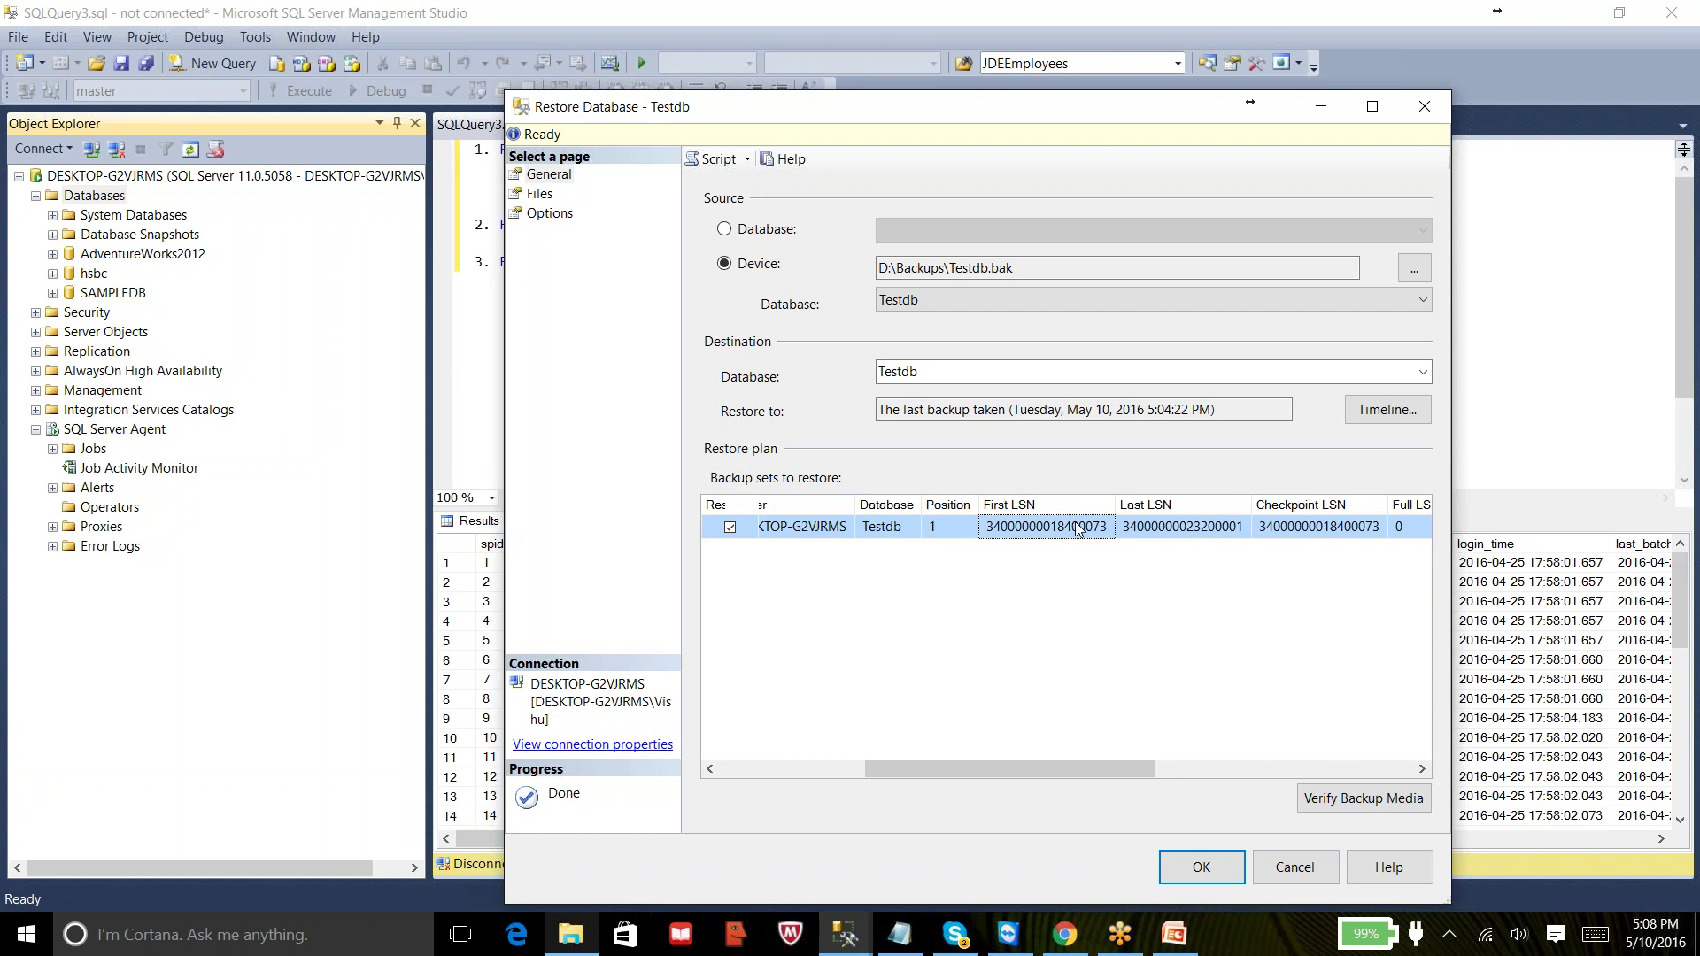
pyautogui.click(1202, 530)
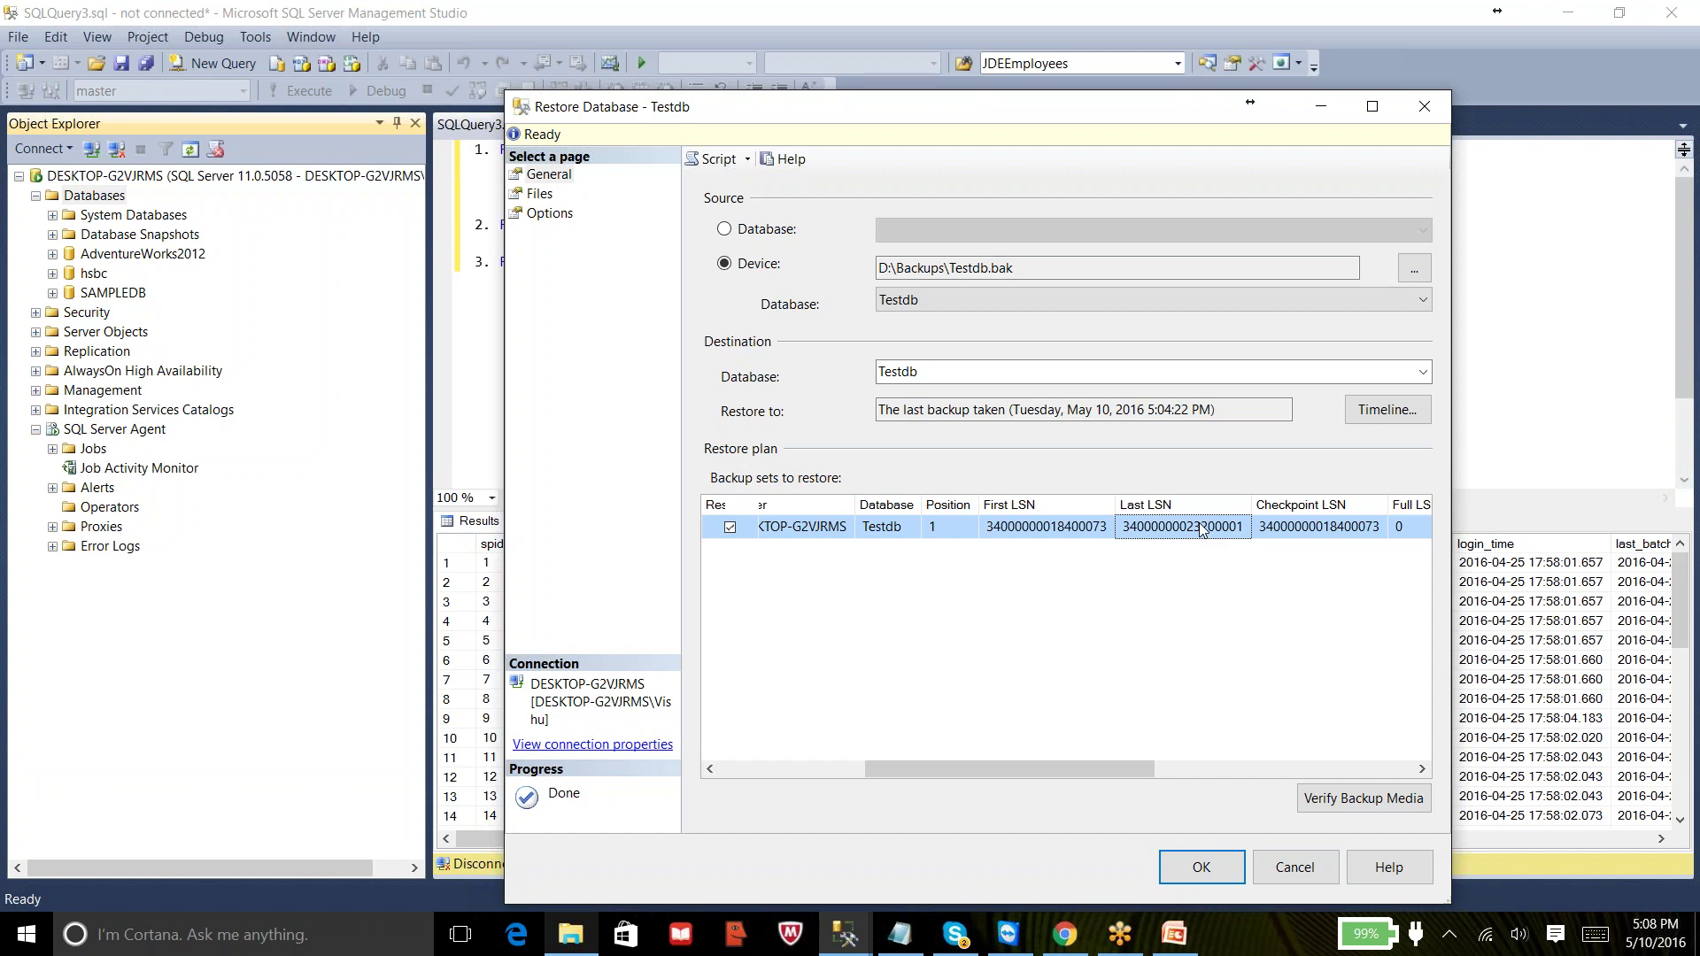
pyautogui.moveTo(1134, 778); pyautogui.dragTo(1335, 762)
pyautogui.click(1051, 535)
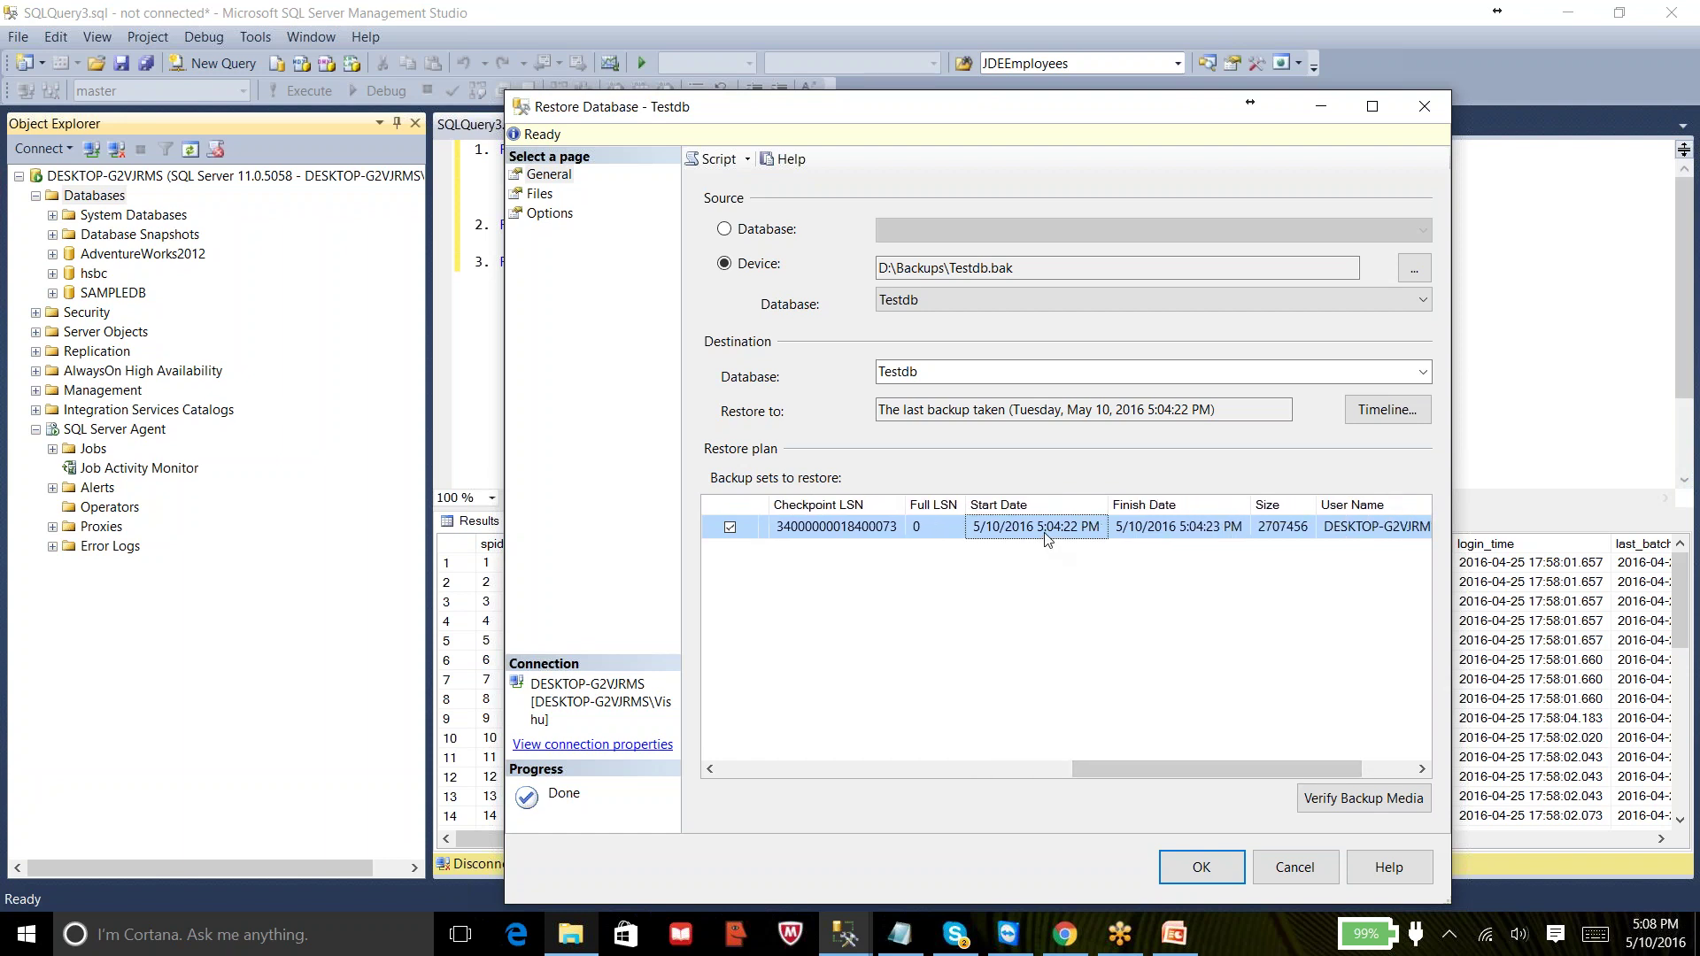
pyautogui.click(1216, 541)
pyautogui.click(1393, 532)
# - Name the destination database Testdb123
pyautogui.click(933, 372)
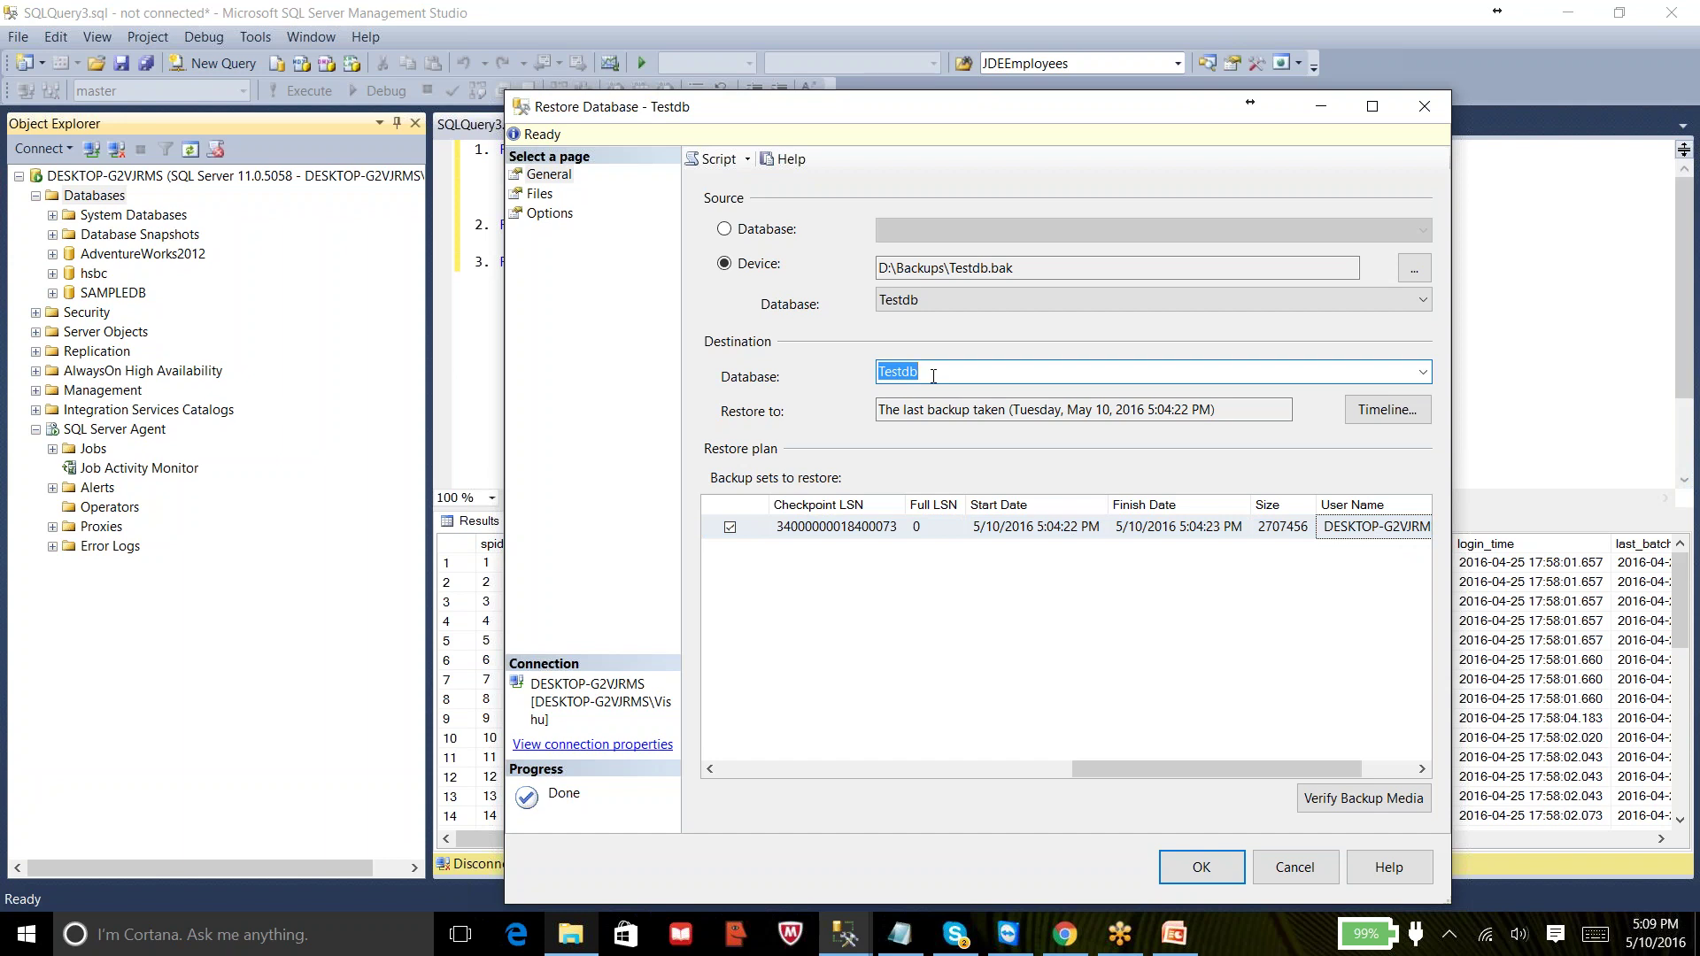
pyautogui.click(933, 377)
pyautogui.write('123')
# - Review the restore's file locations, the overwrite, replication and restricted-access options, and the available recovery states
pyautogui.click(540, 193)
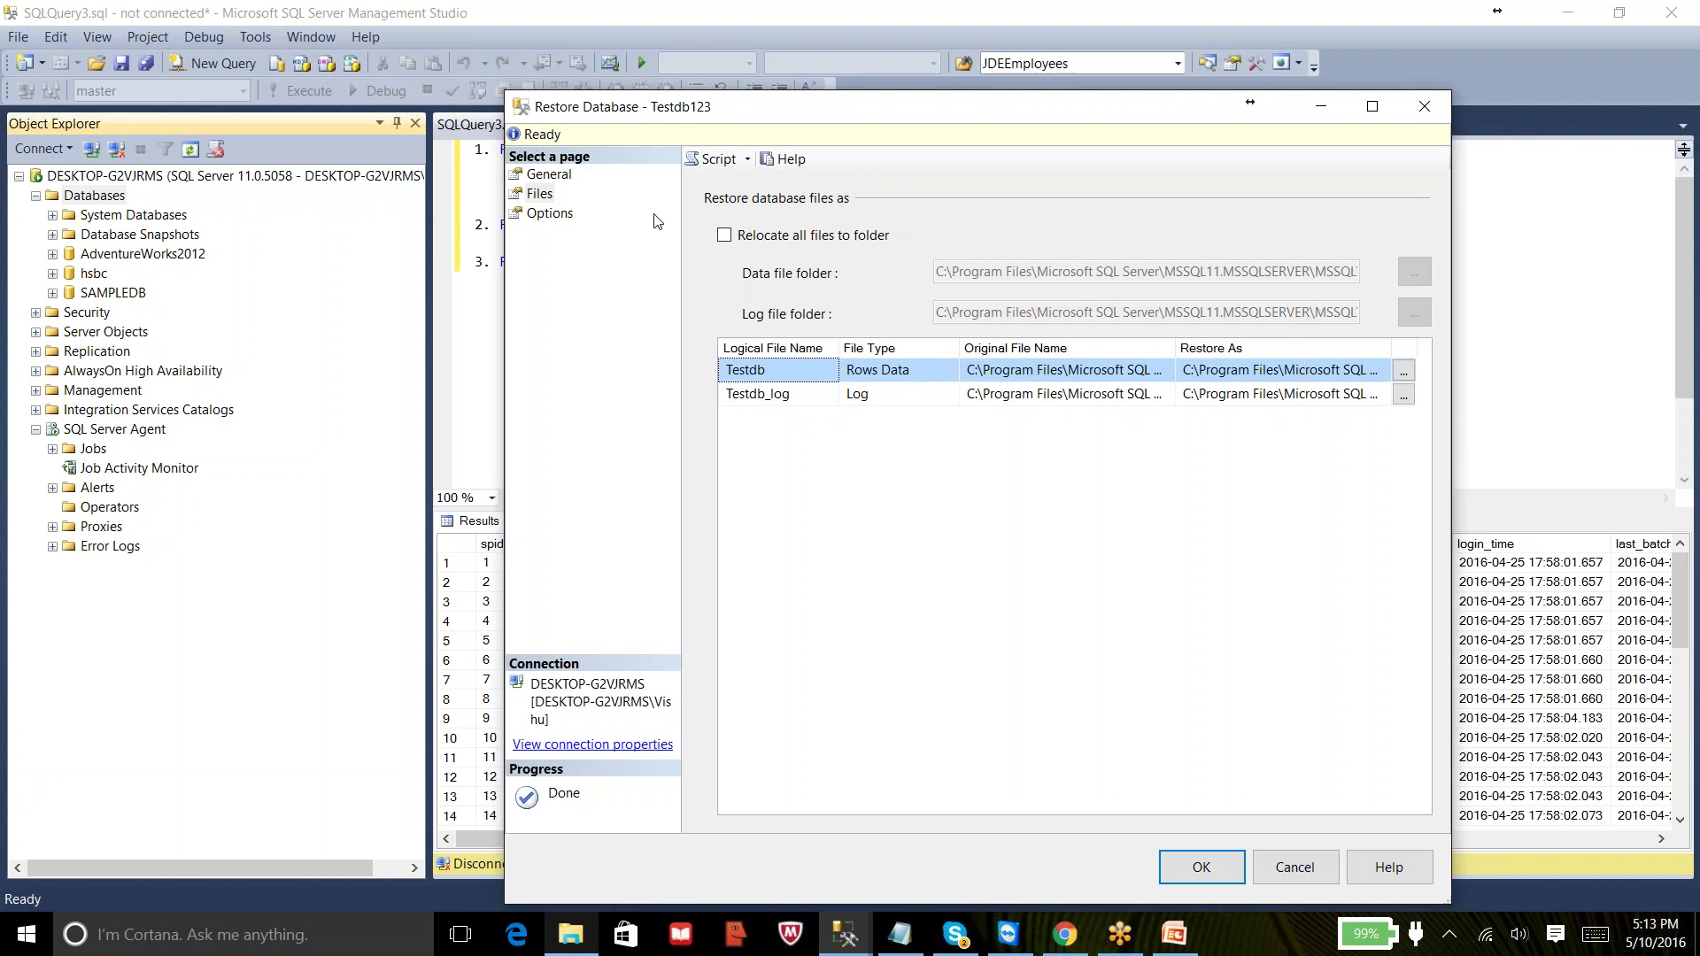
pyautogui.click(550, 217)
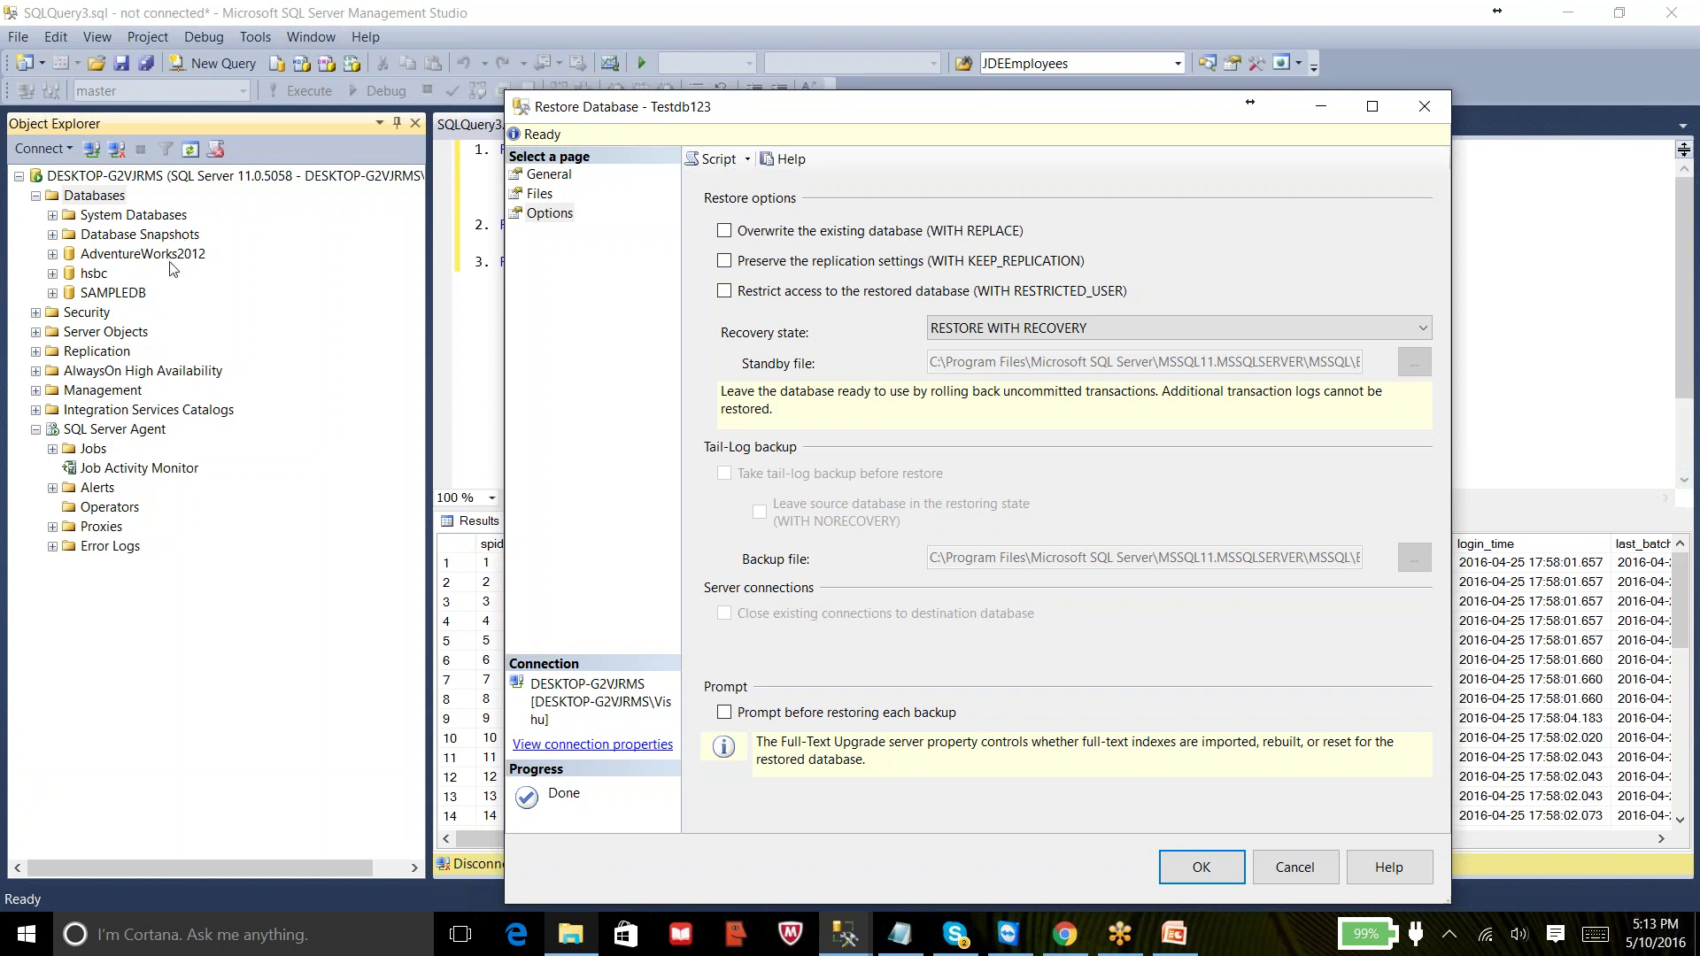
pyautogui.click(725, 231)
pyautogui.click(728, 232)
pyautogui.click(754, 271)
pyautogui.click(753, 271)
pyautogui.click(748, 298)
pyautogui.click(1106, 329)
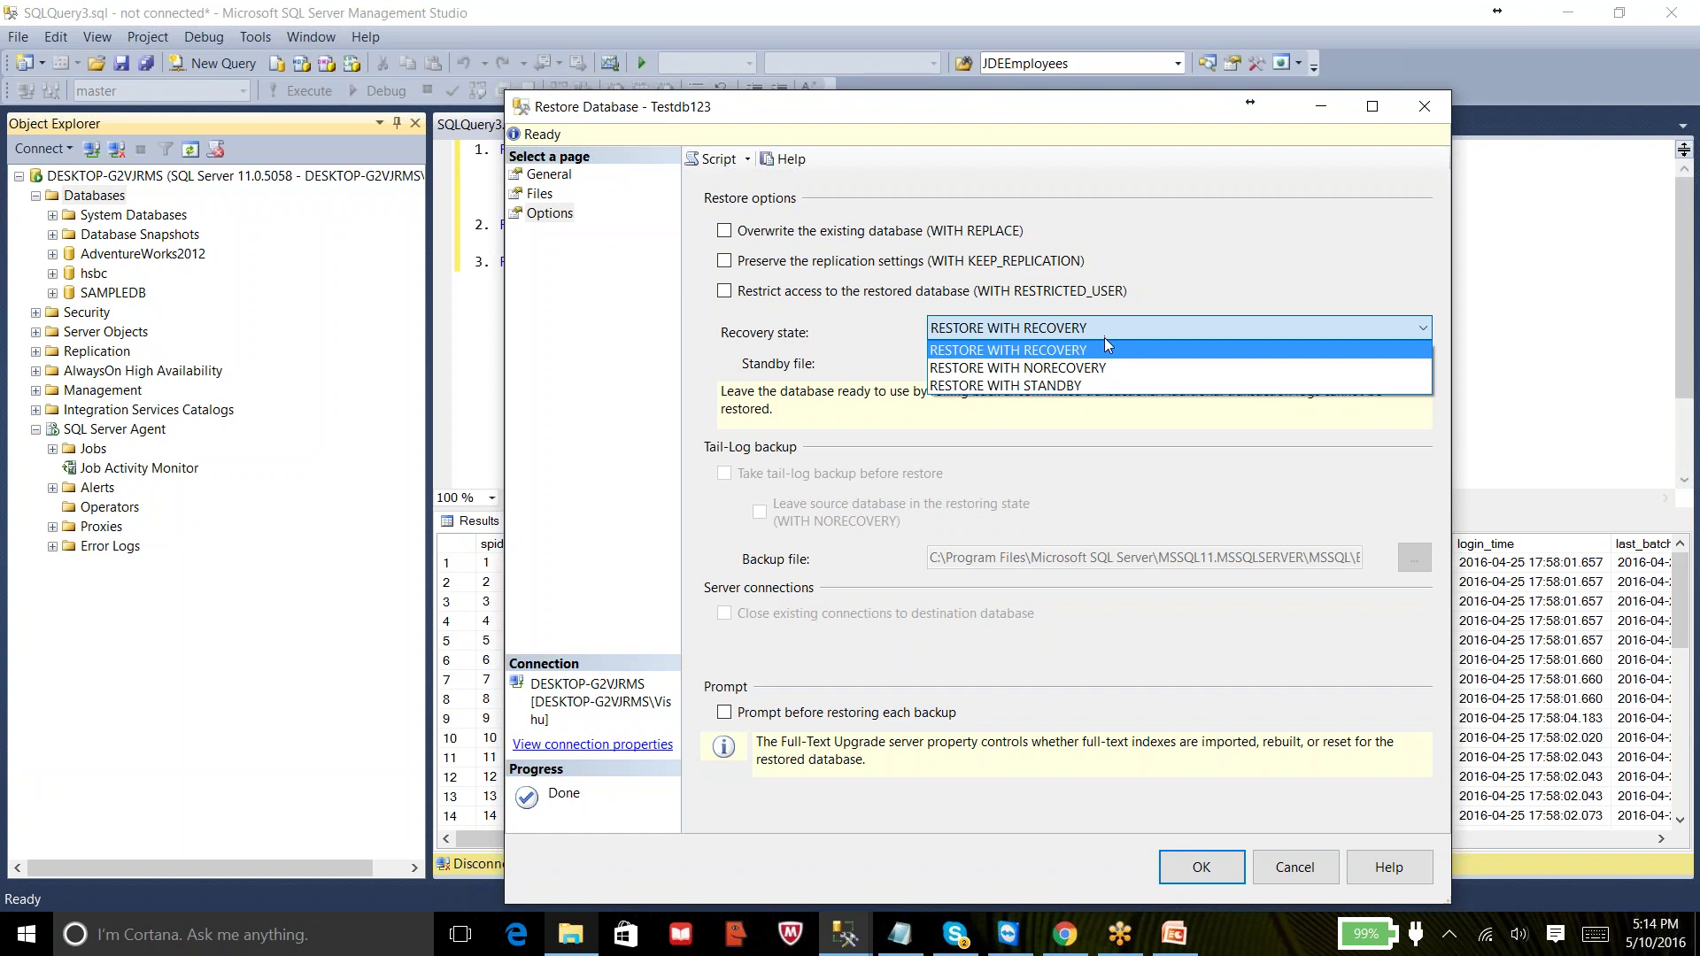
pyautogui.click(806, 343)
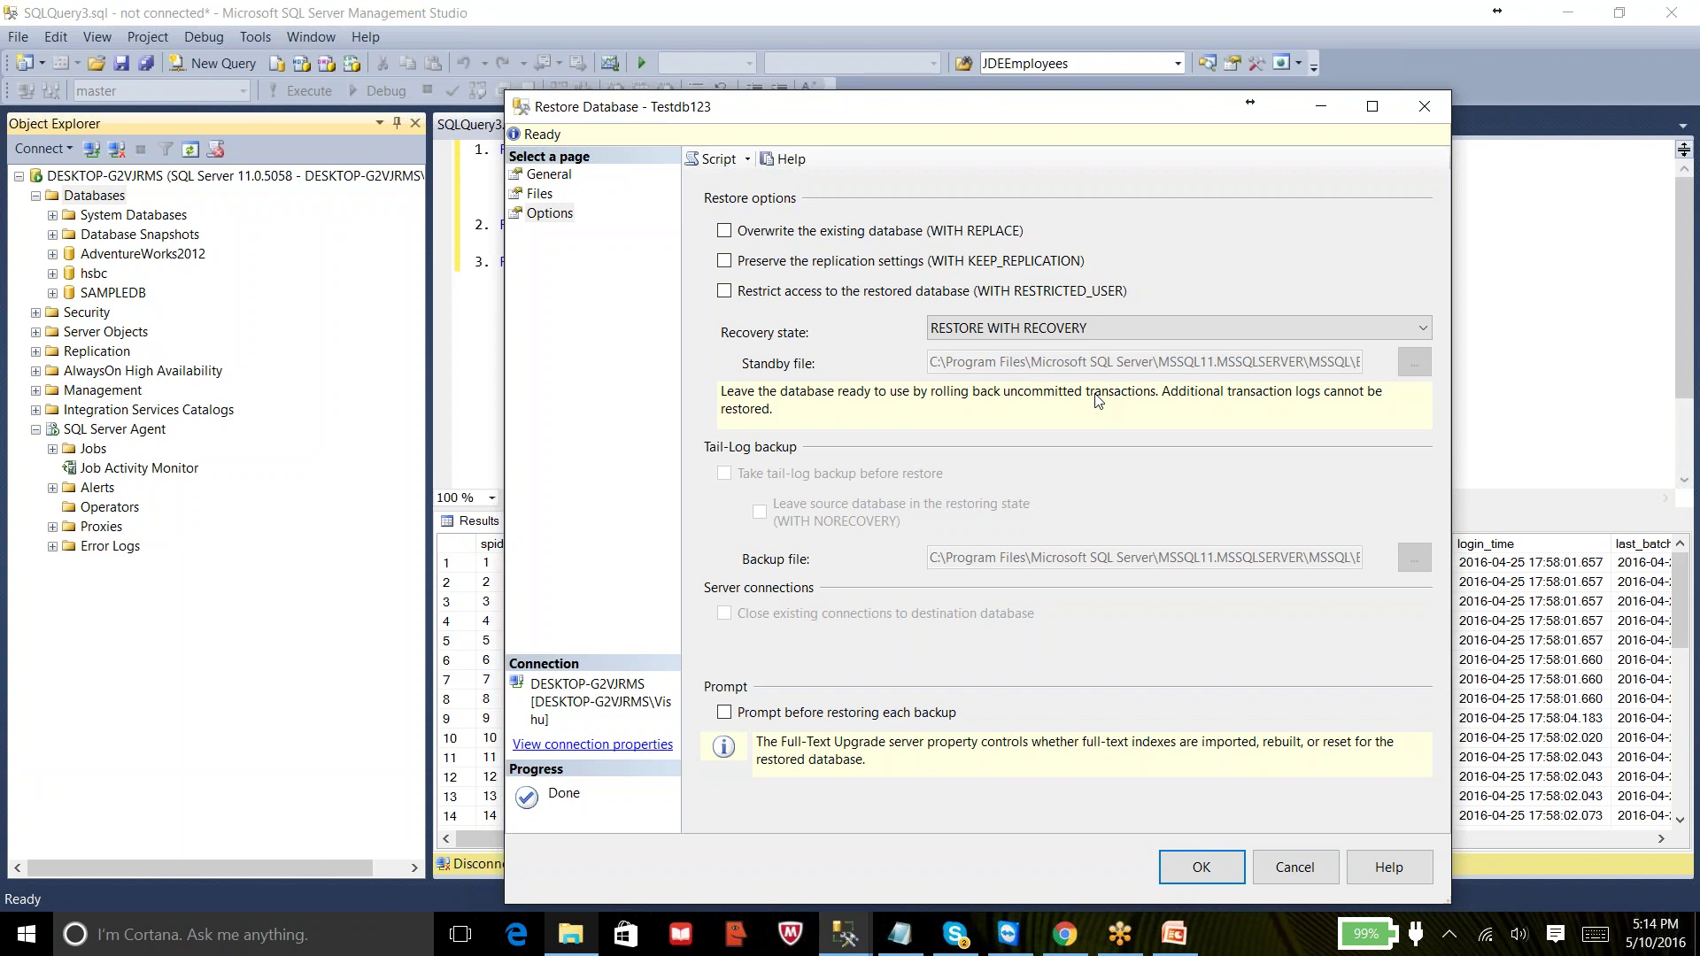
# - Try the RESTORE WITH NORECOVERY recovery state and switch back to RESTORE WITH RECOVERY
pyautogui.click(1101, 326)
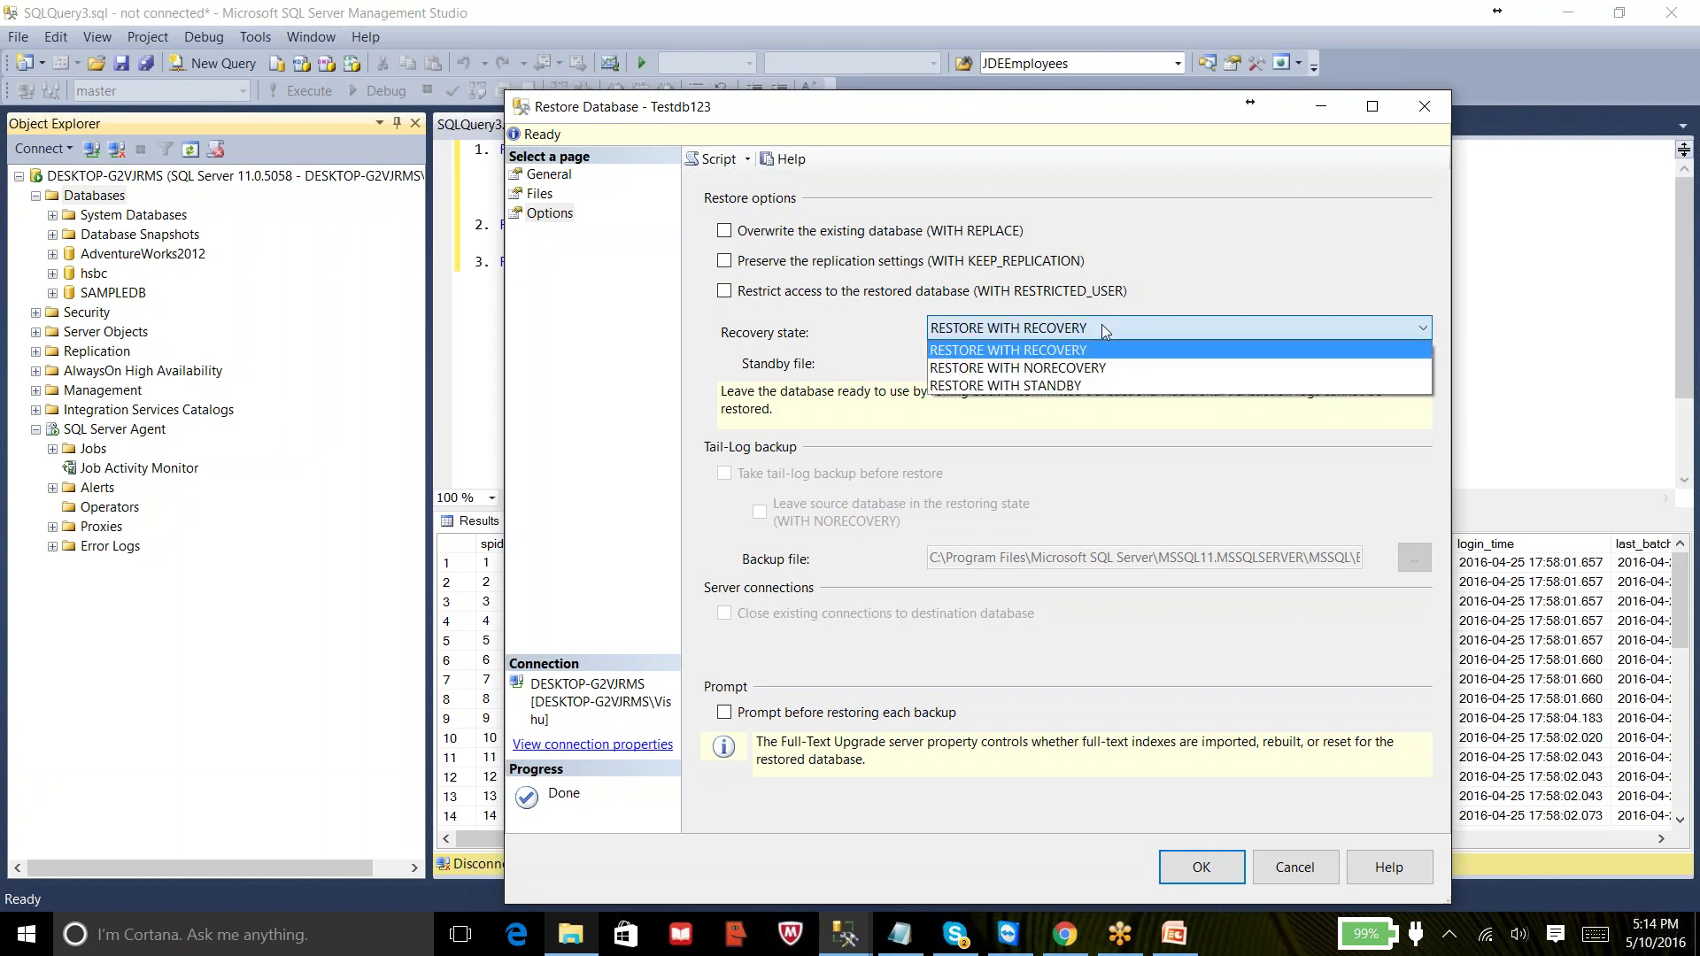
pyautogui.click(1098, 371)
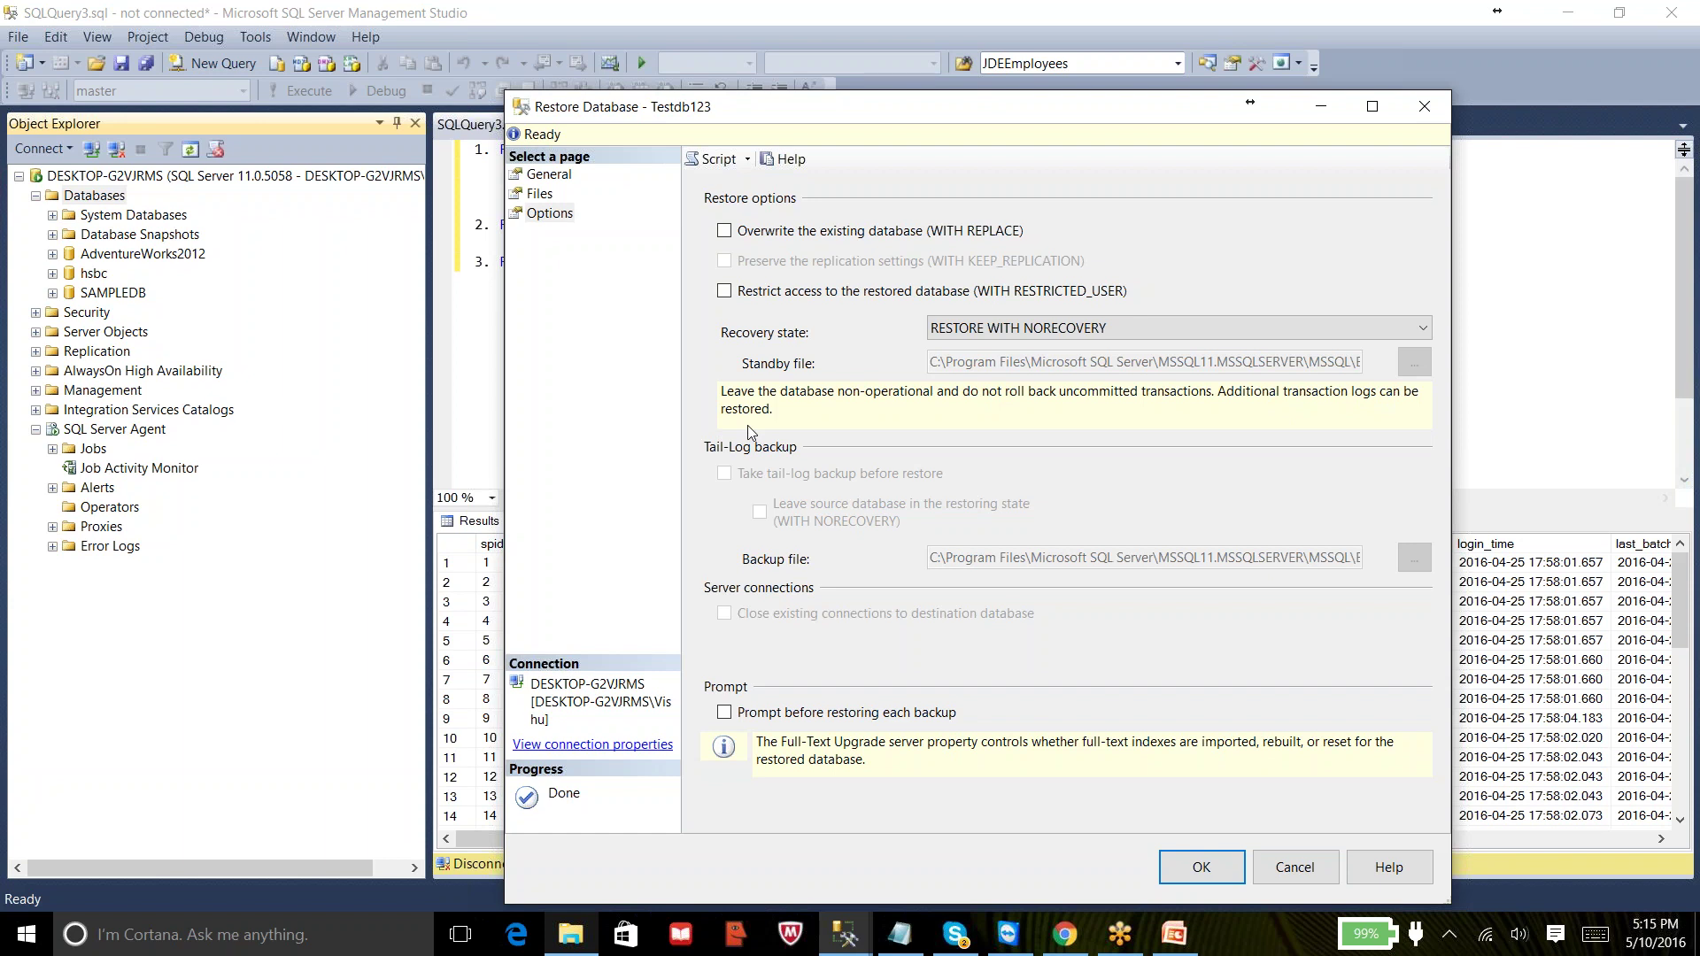
pyautogui.click(989, 332)
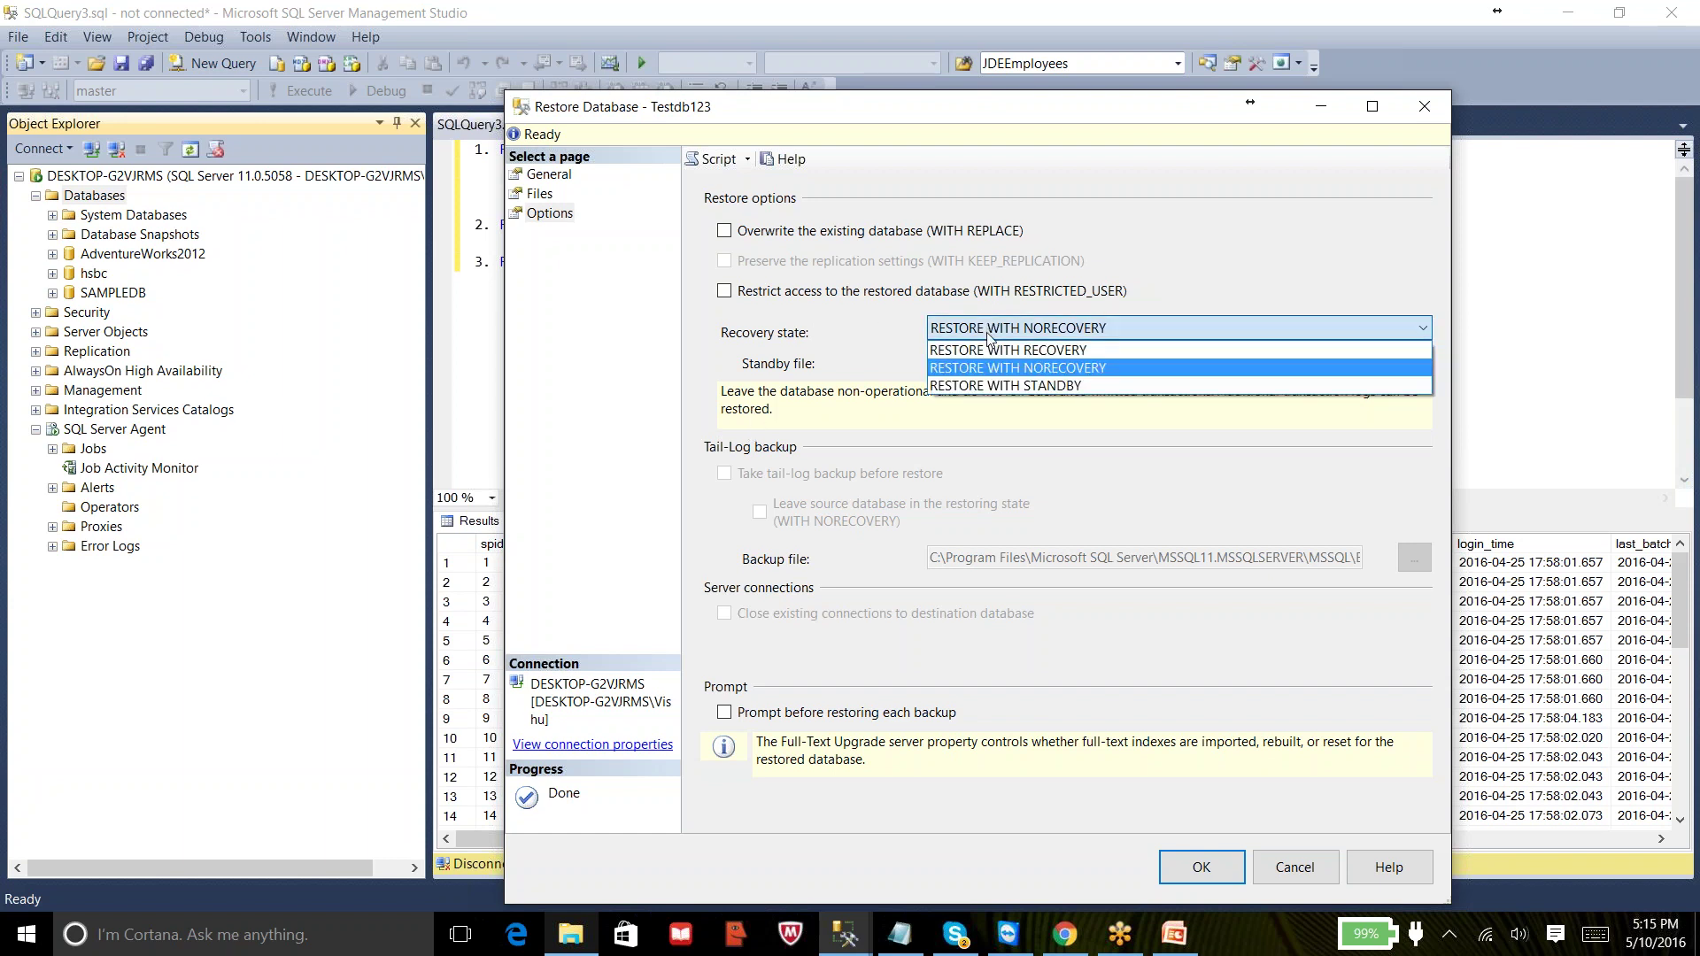
pyautogui.click(985, 349)
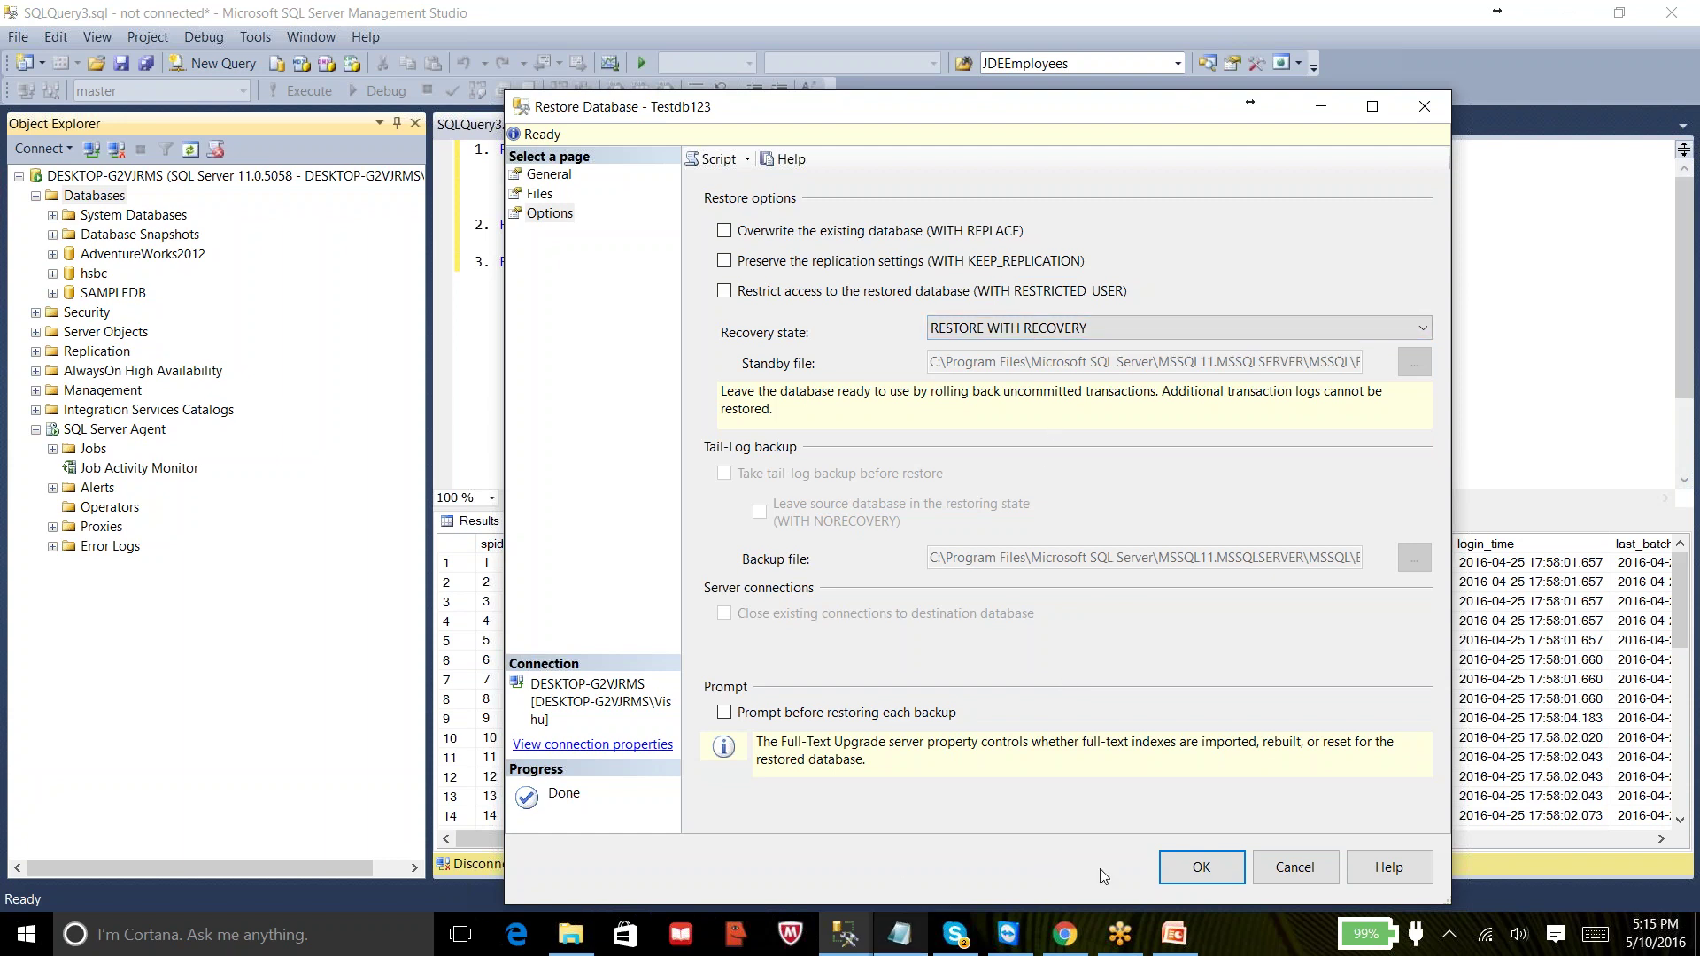
# - Run the restore to Testdb123 and check the restored database's folders in Object Explorer
pyautogui.click(1174, 870)
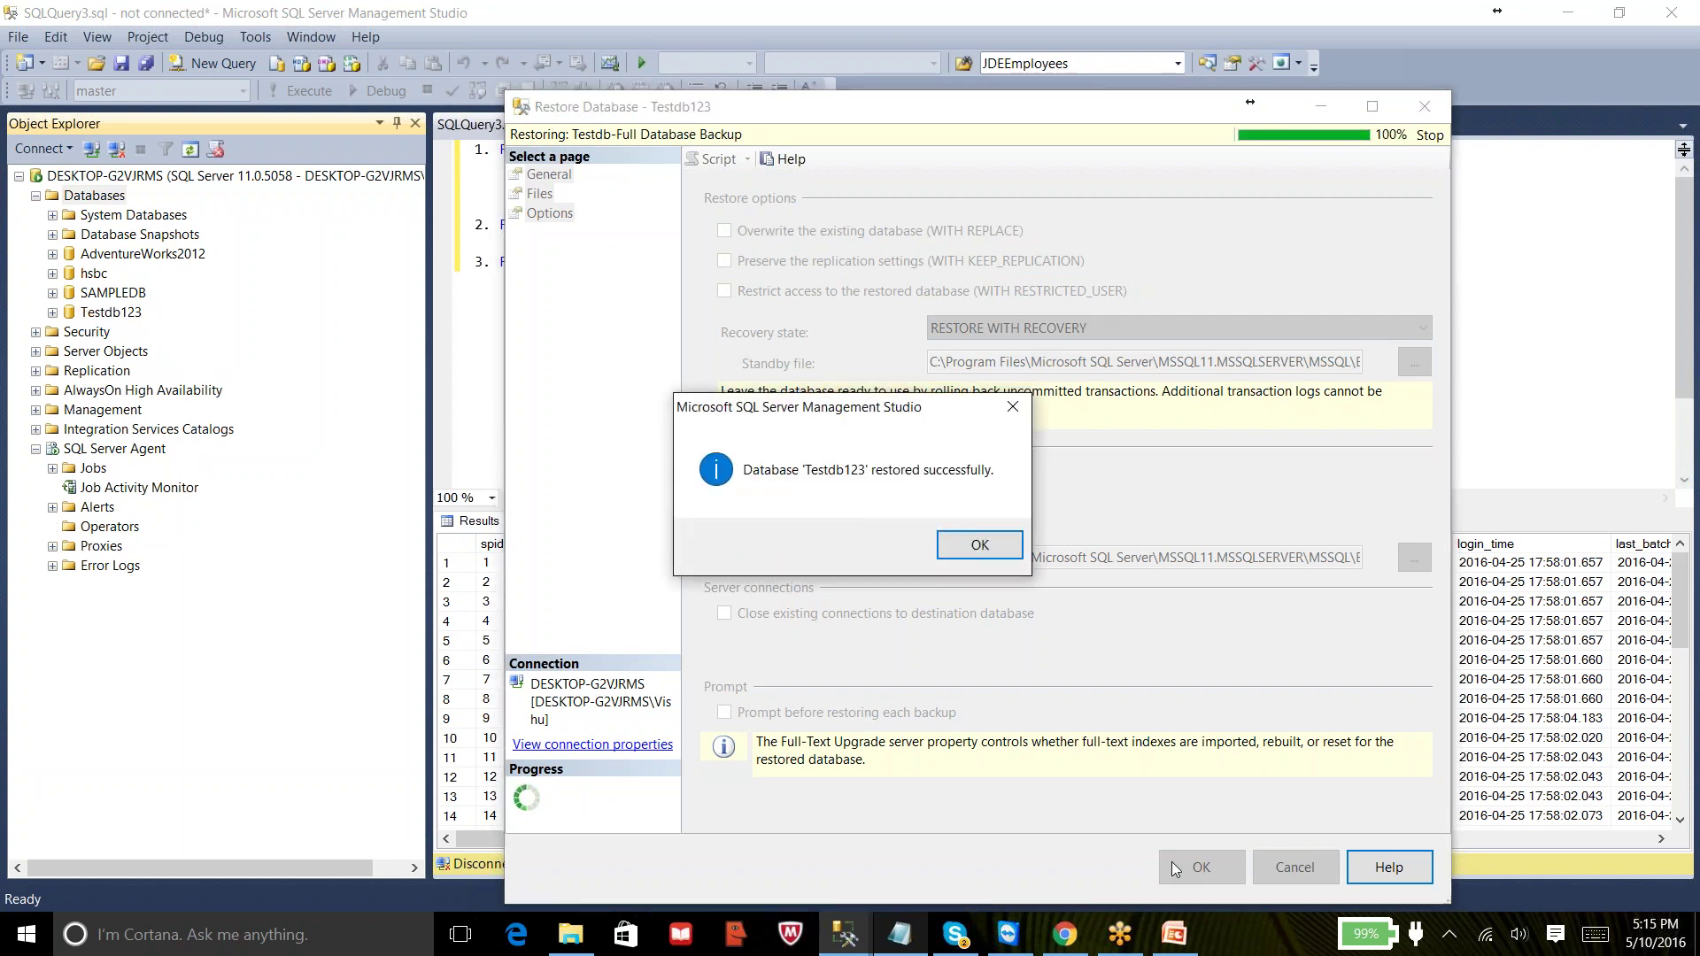
pyautogui.click(958, 543)
pyautogui.click(108, 315)
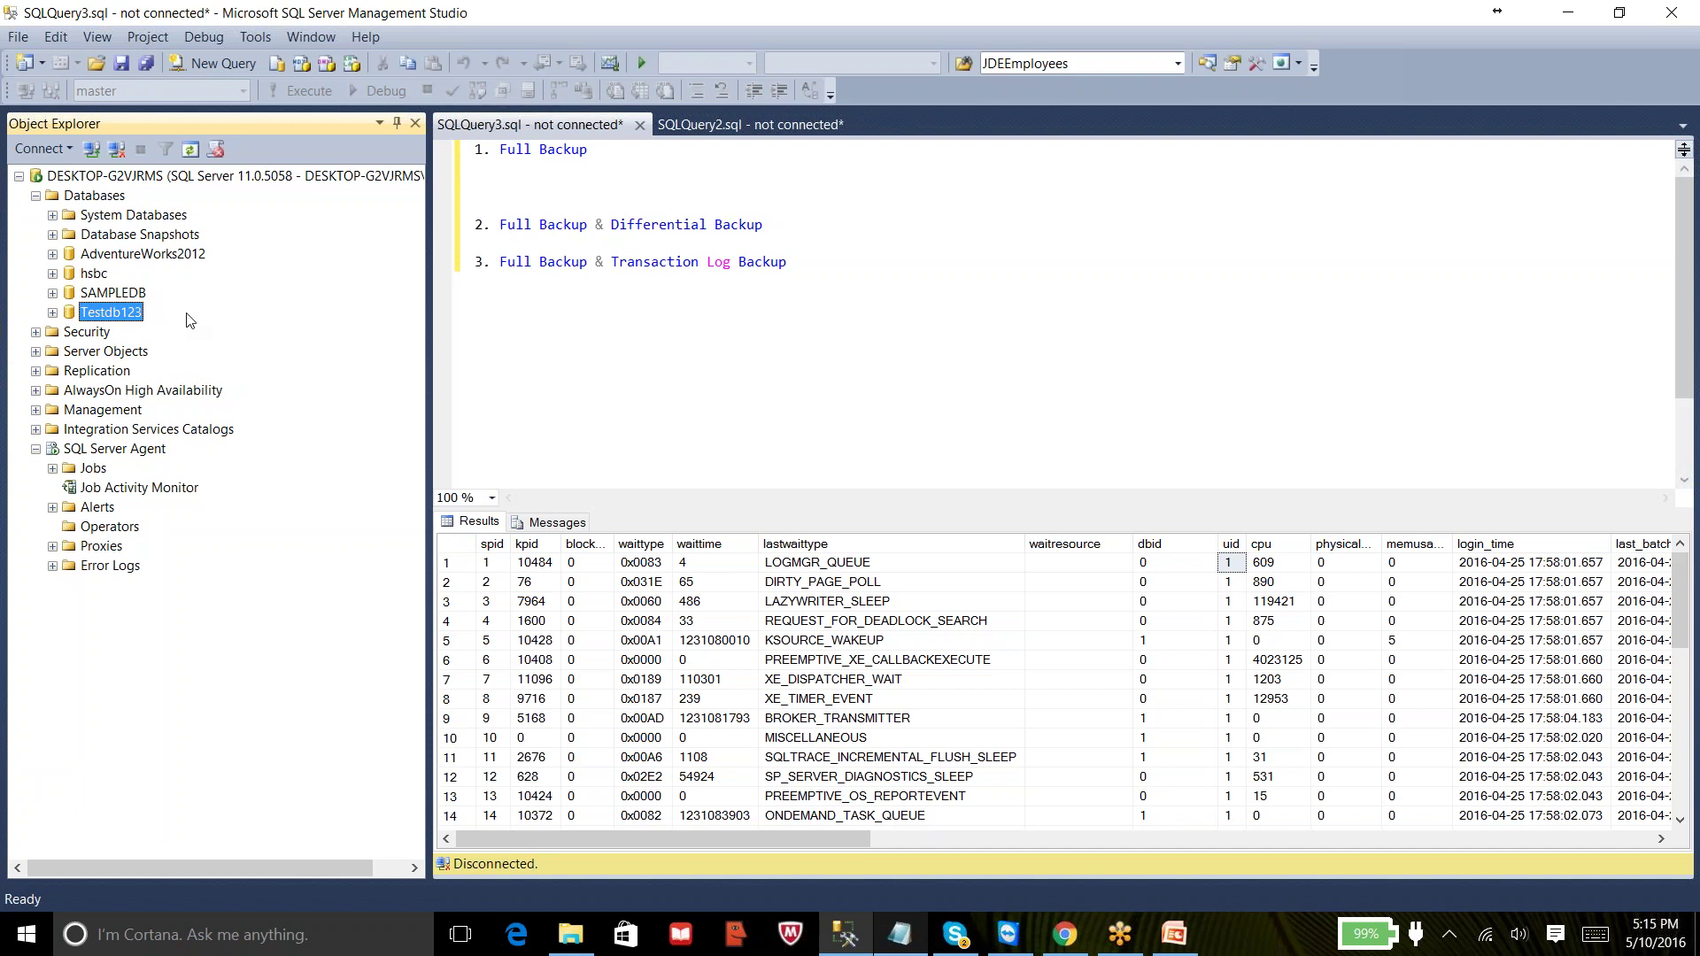
pyautogui.click(52, 313)
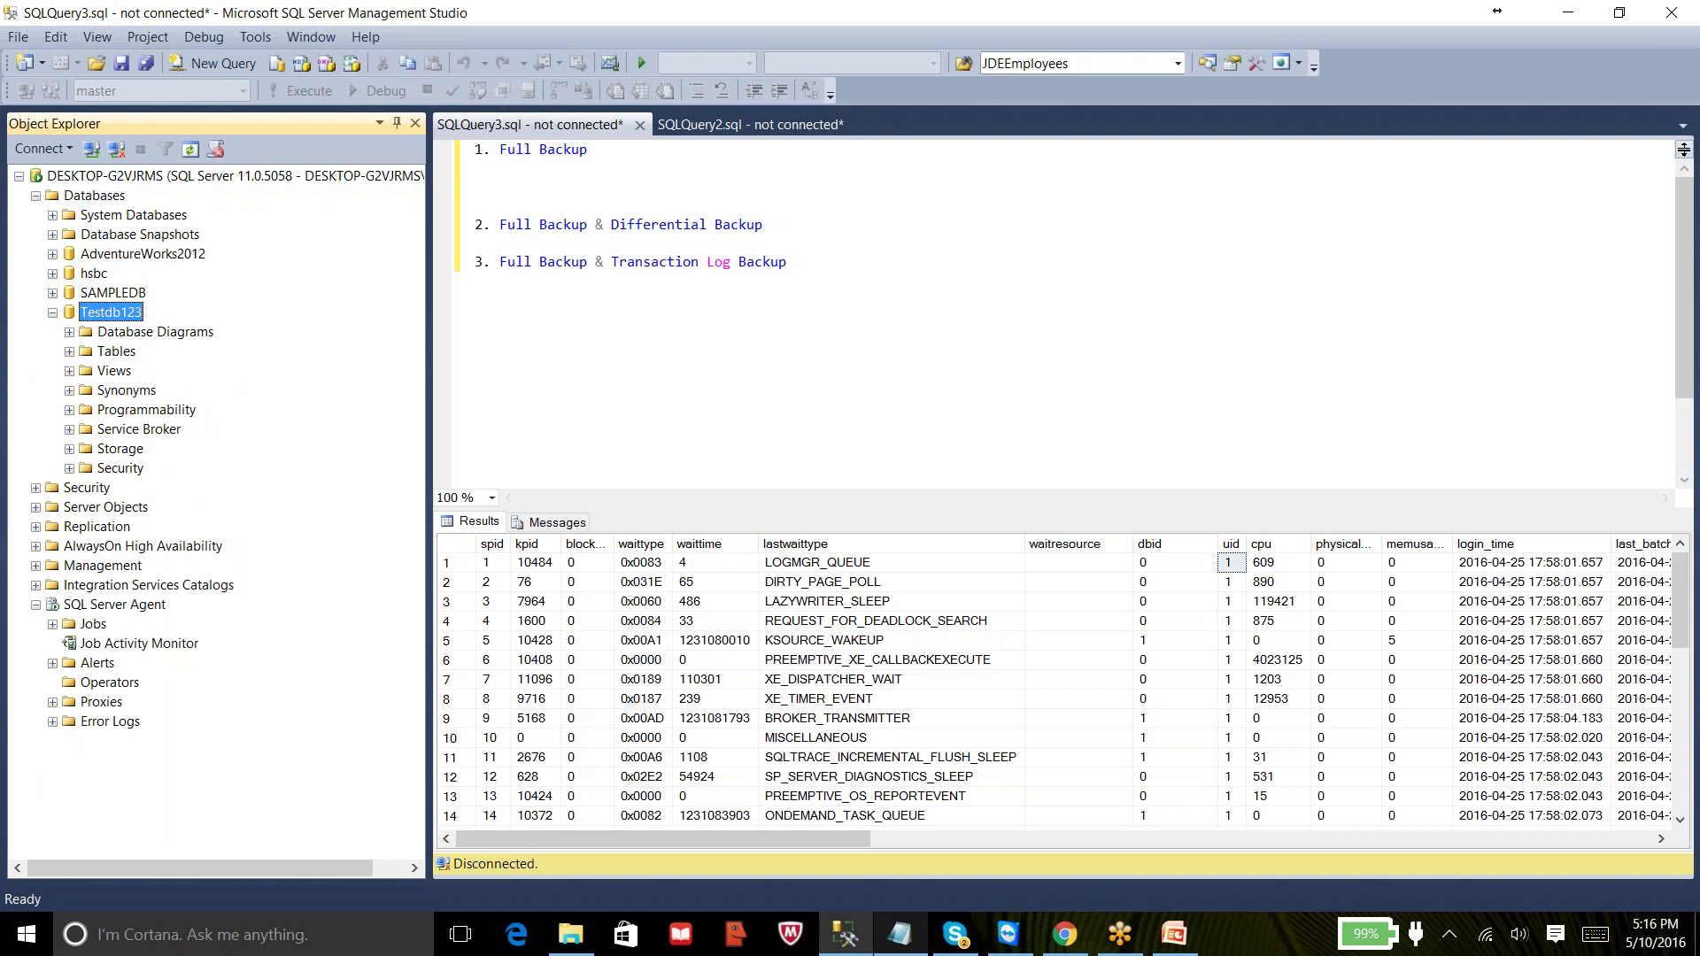
pyautogui.click(52, 314)
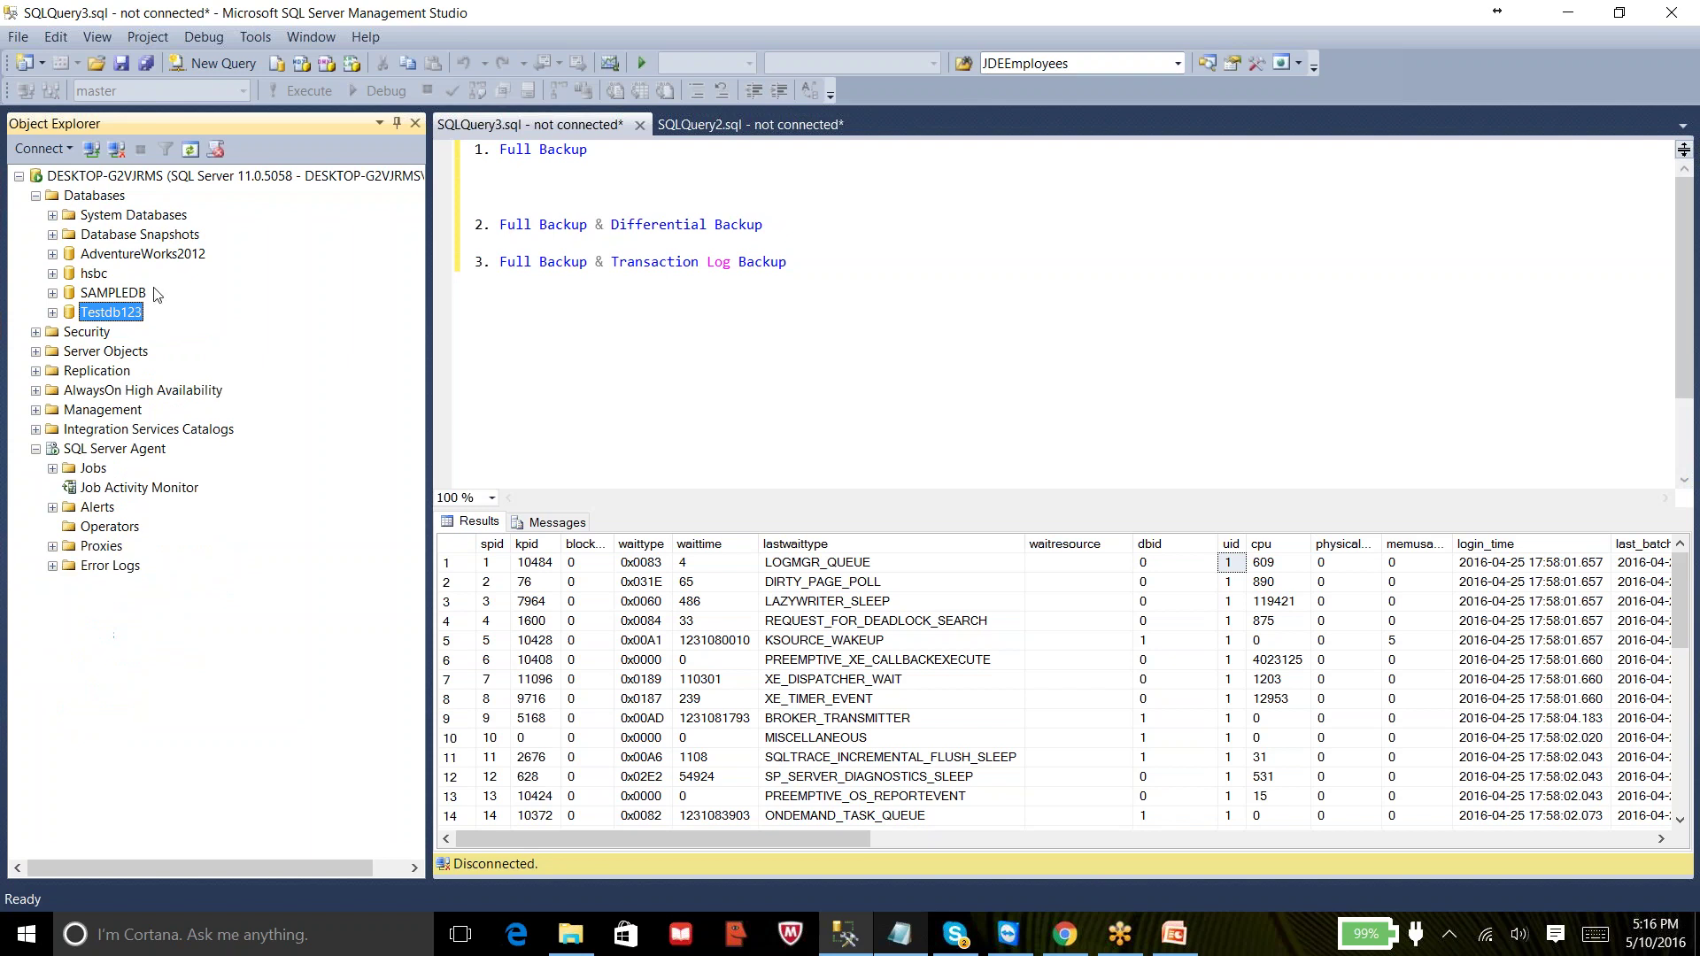
# - Insert a blank line below the "Full Backup & Differential Backup" entry in the SQLQuery3.sql notes
pyautogui.click(579, 178)
pyautogui.click(777, 224)
pyautogui.press('Return')
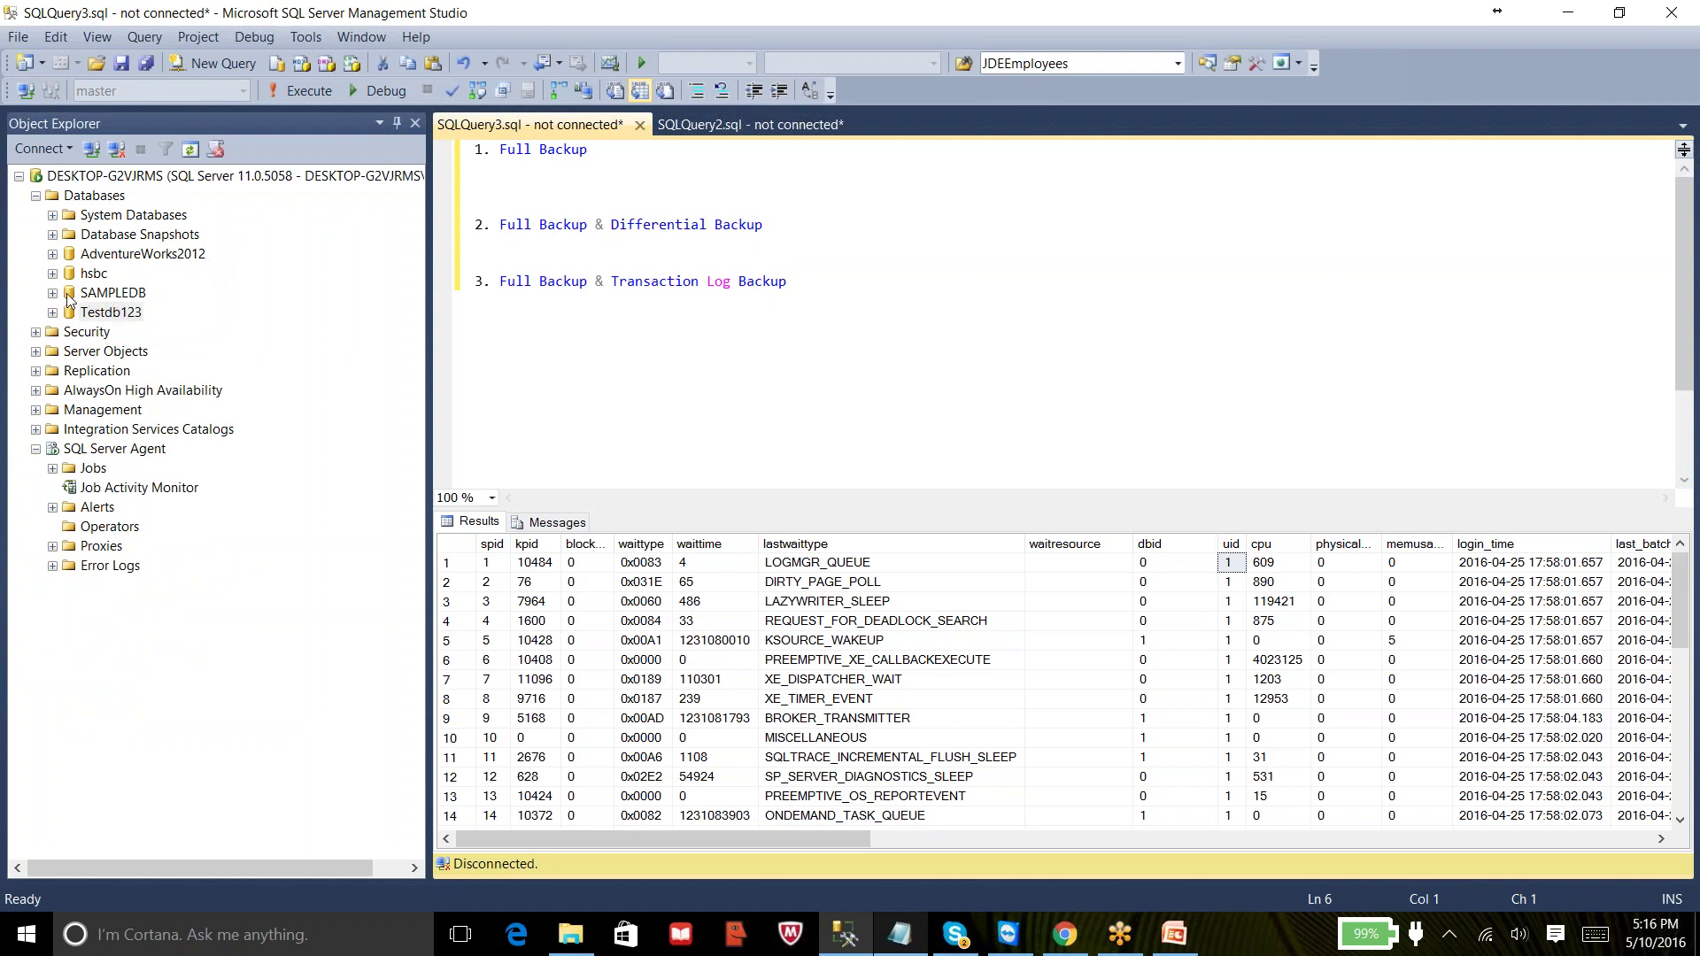
# - Close SQLQuery2.sql without saving its changes and open a new query window on the SAMPLEDB database
pyautogui.click(111, 293)
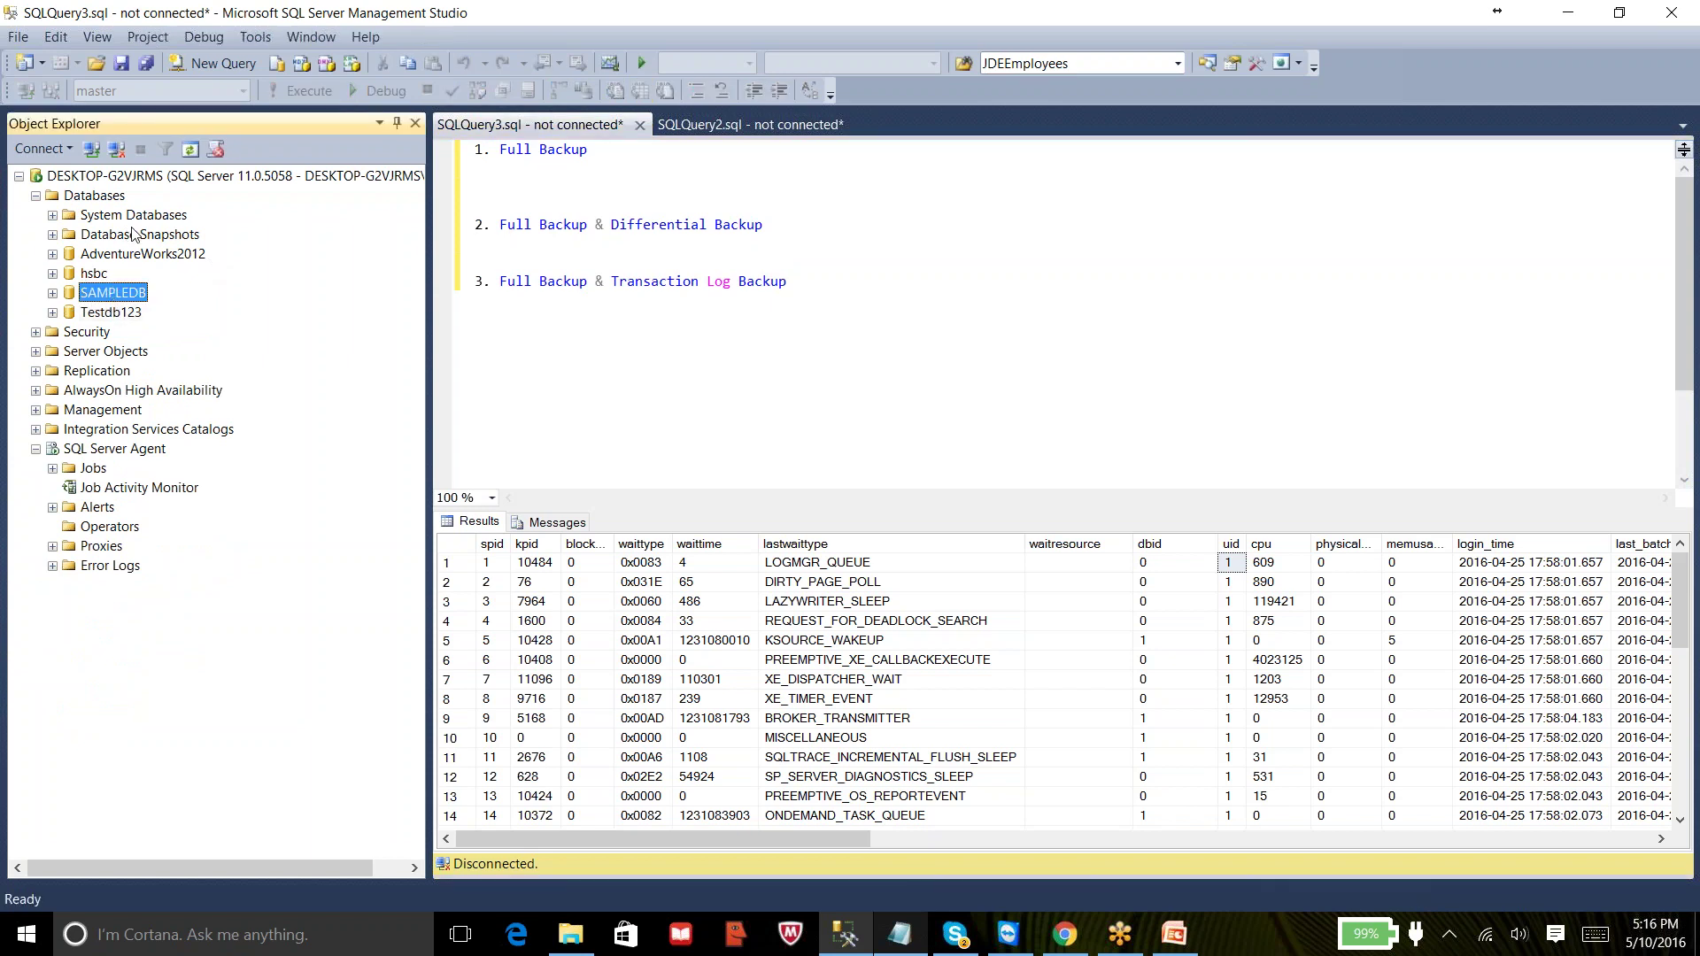
pyautogui.click(567, 244)
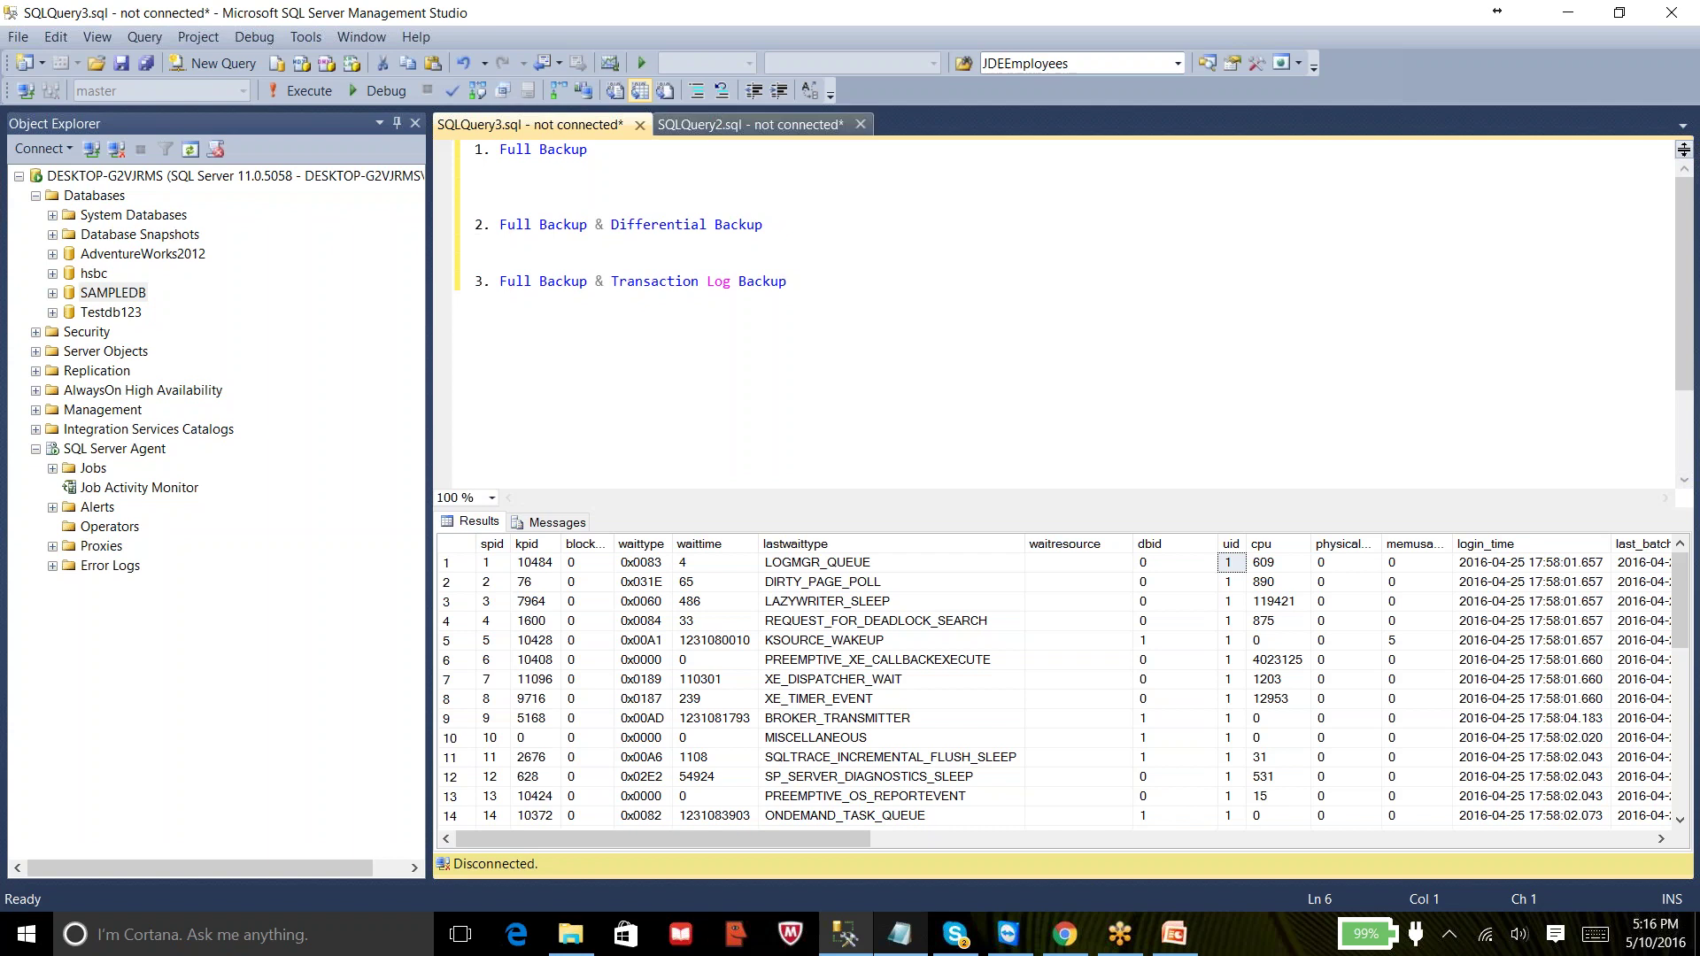
pyautogui.click(733, 126)
pyautogui.click(860, 125)
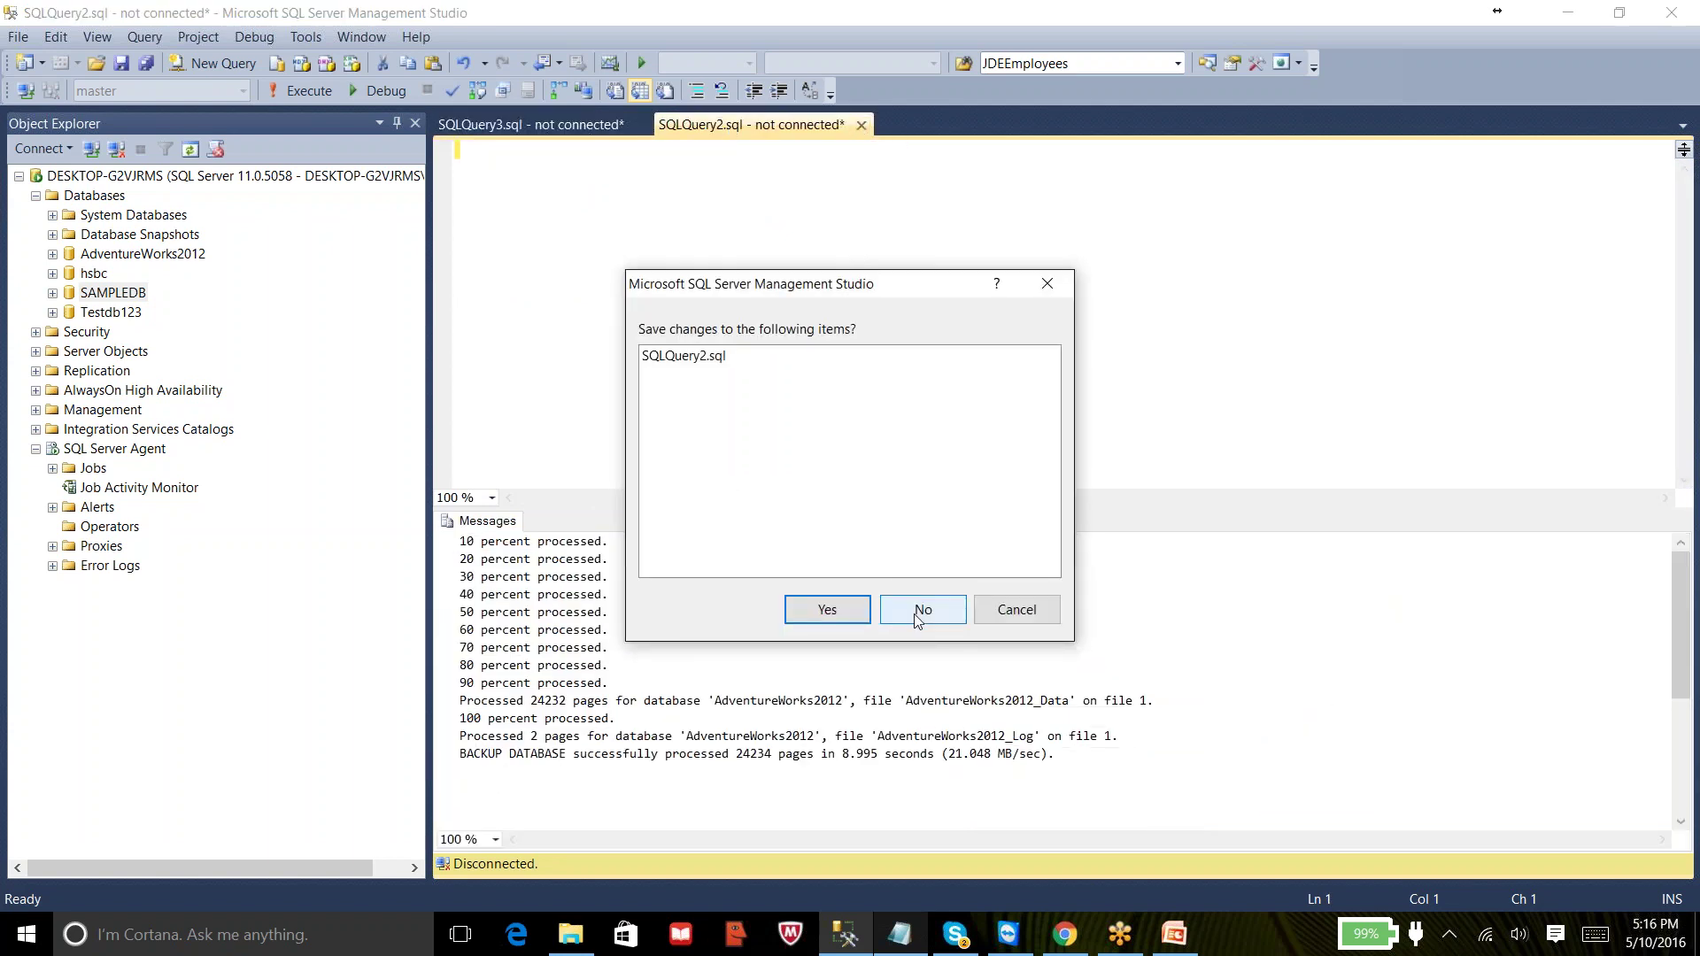
pyautogui.click(921, 611)
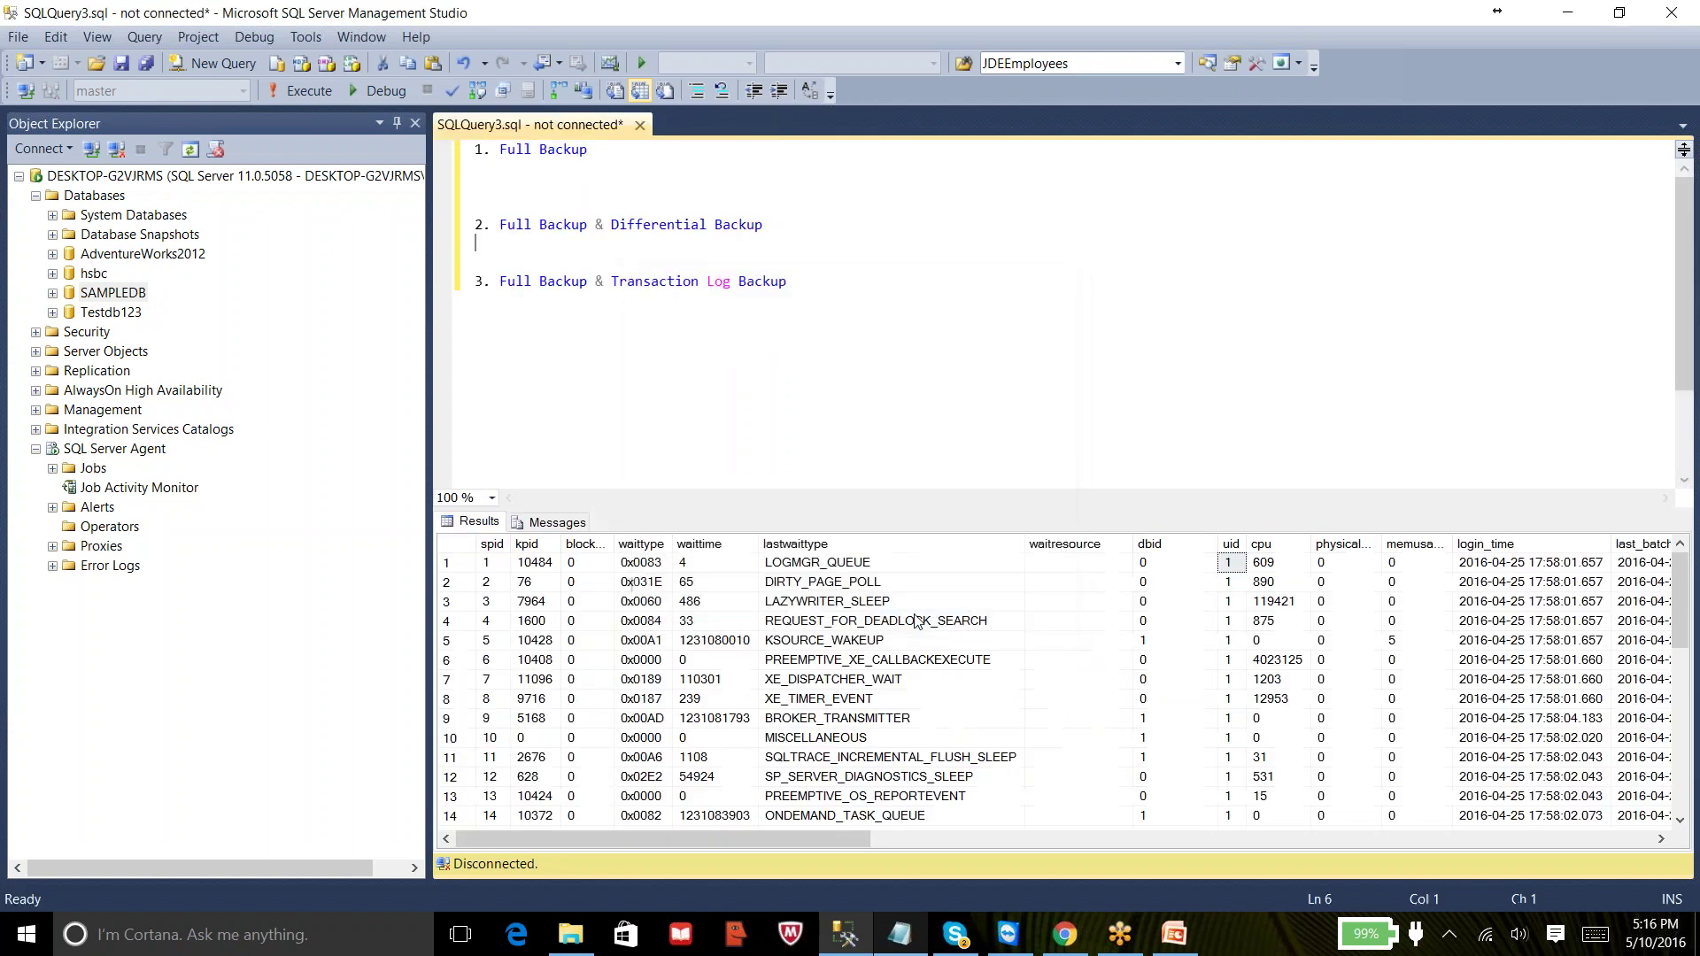
pyautogui.click(202, 65)
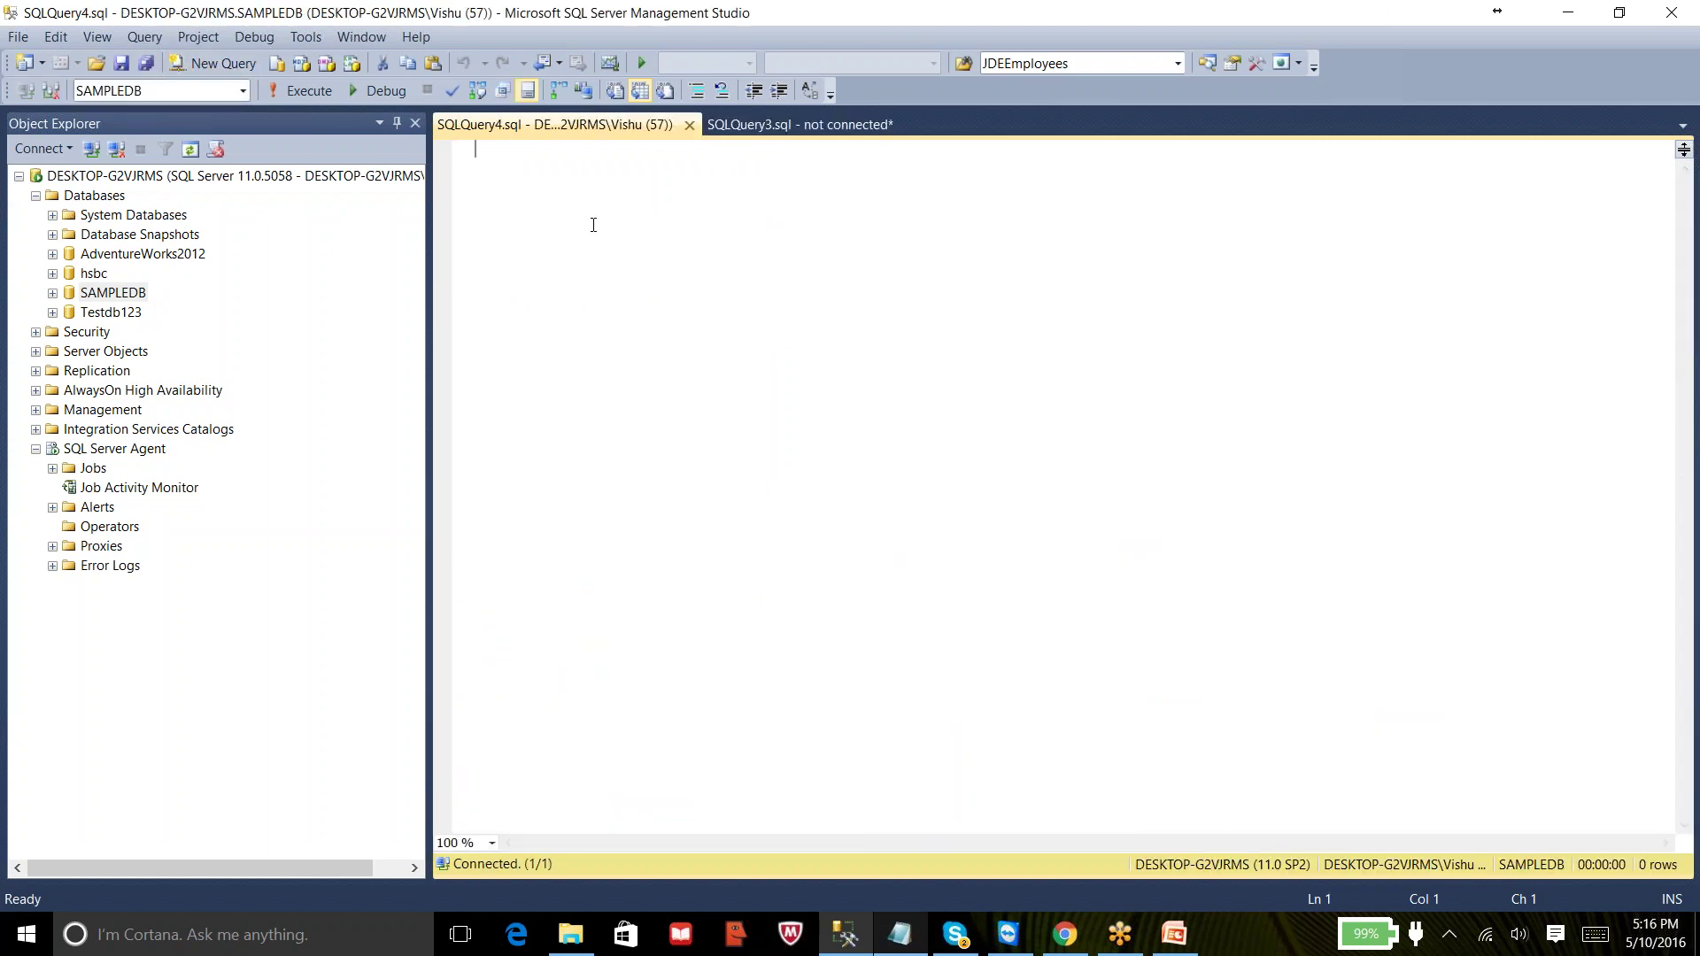
# - Write CREATE DATABASE CRM in the new query and execute it against the master database
pyautogui.press('capslock')
pyautogui.write('CREATE ')
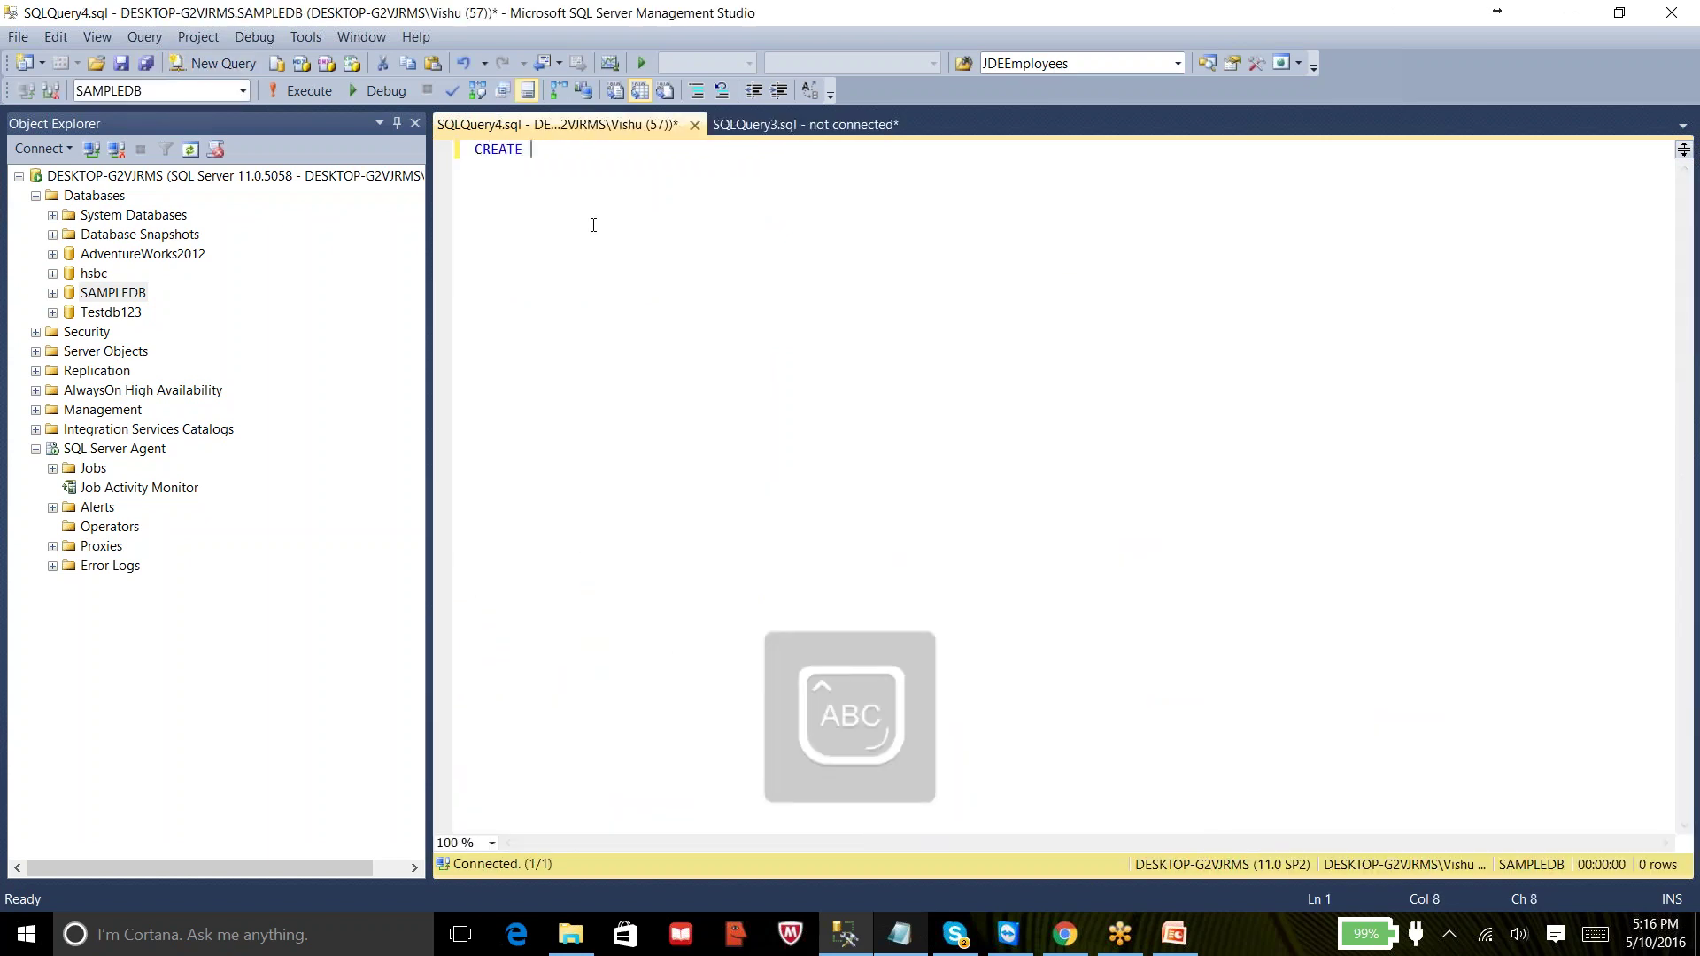
pyautogui.write('DATABASE CRM')
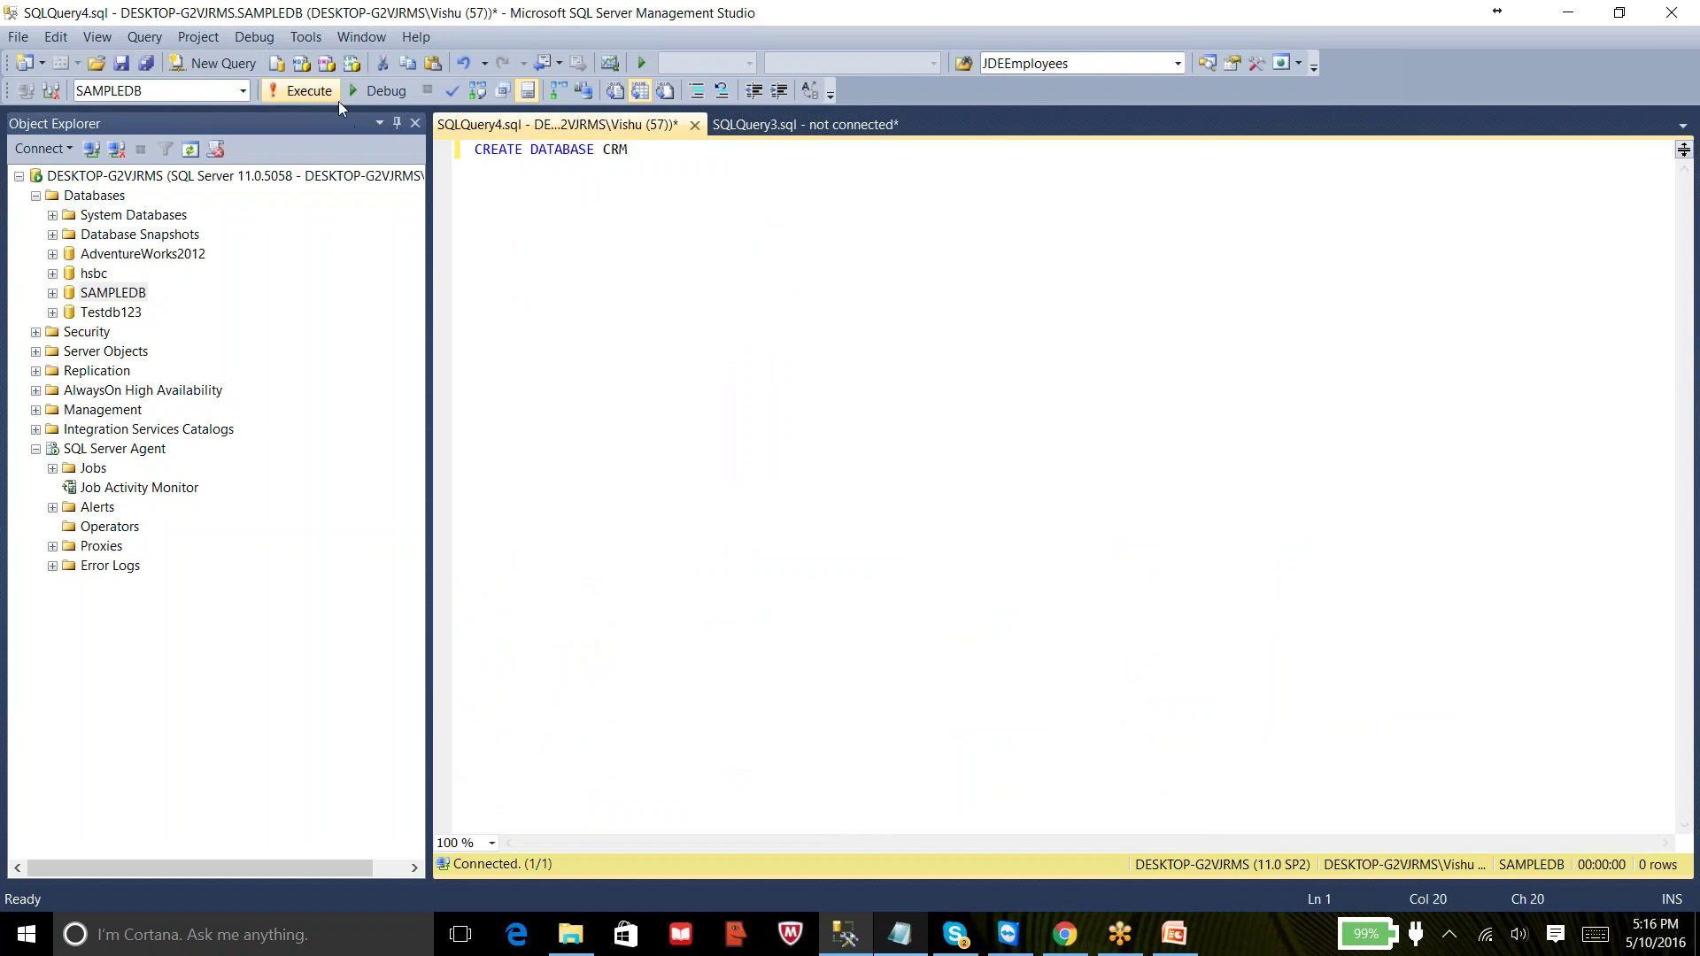
pyautogui.click(241, 93)
pyautogui.click(135, 157)
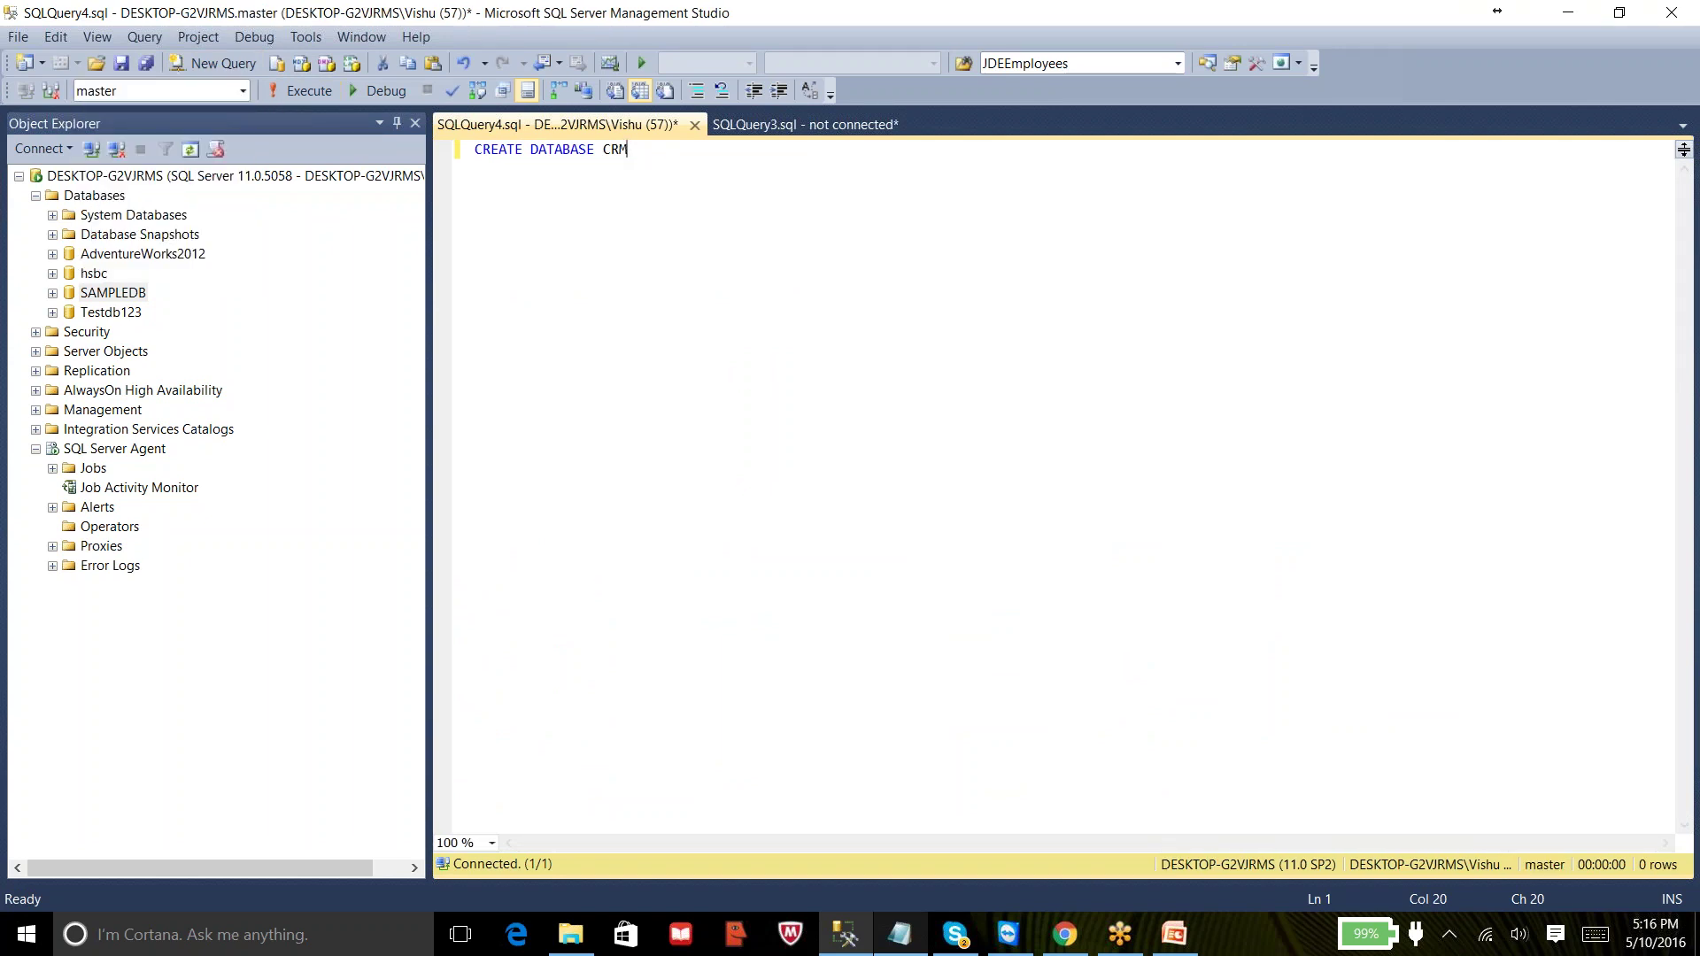
pyautogui.click(300, 101)
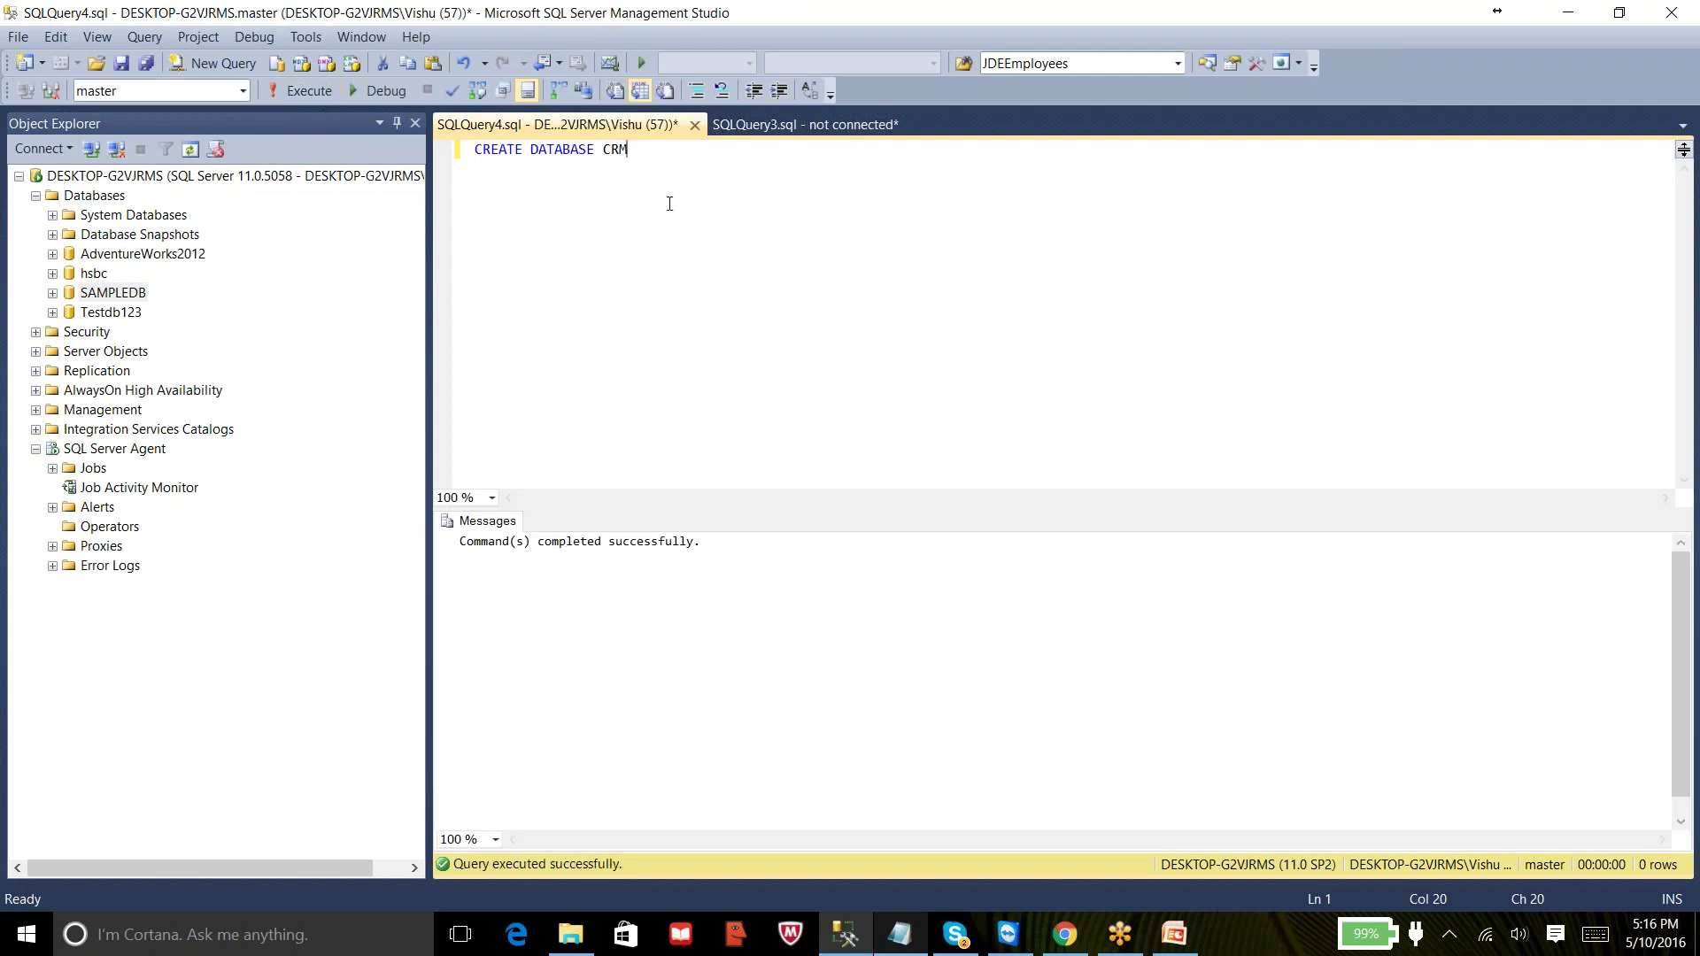
# - Refresh the Databases folder in Object Explorer and select the CRM database
pyautogui.click(109, 203)
pyautogui.rightClick(109, 203)
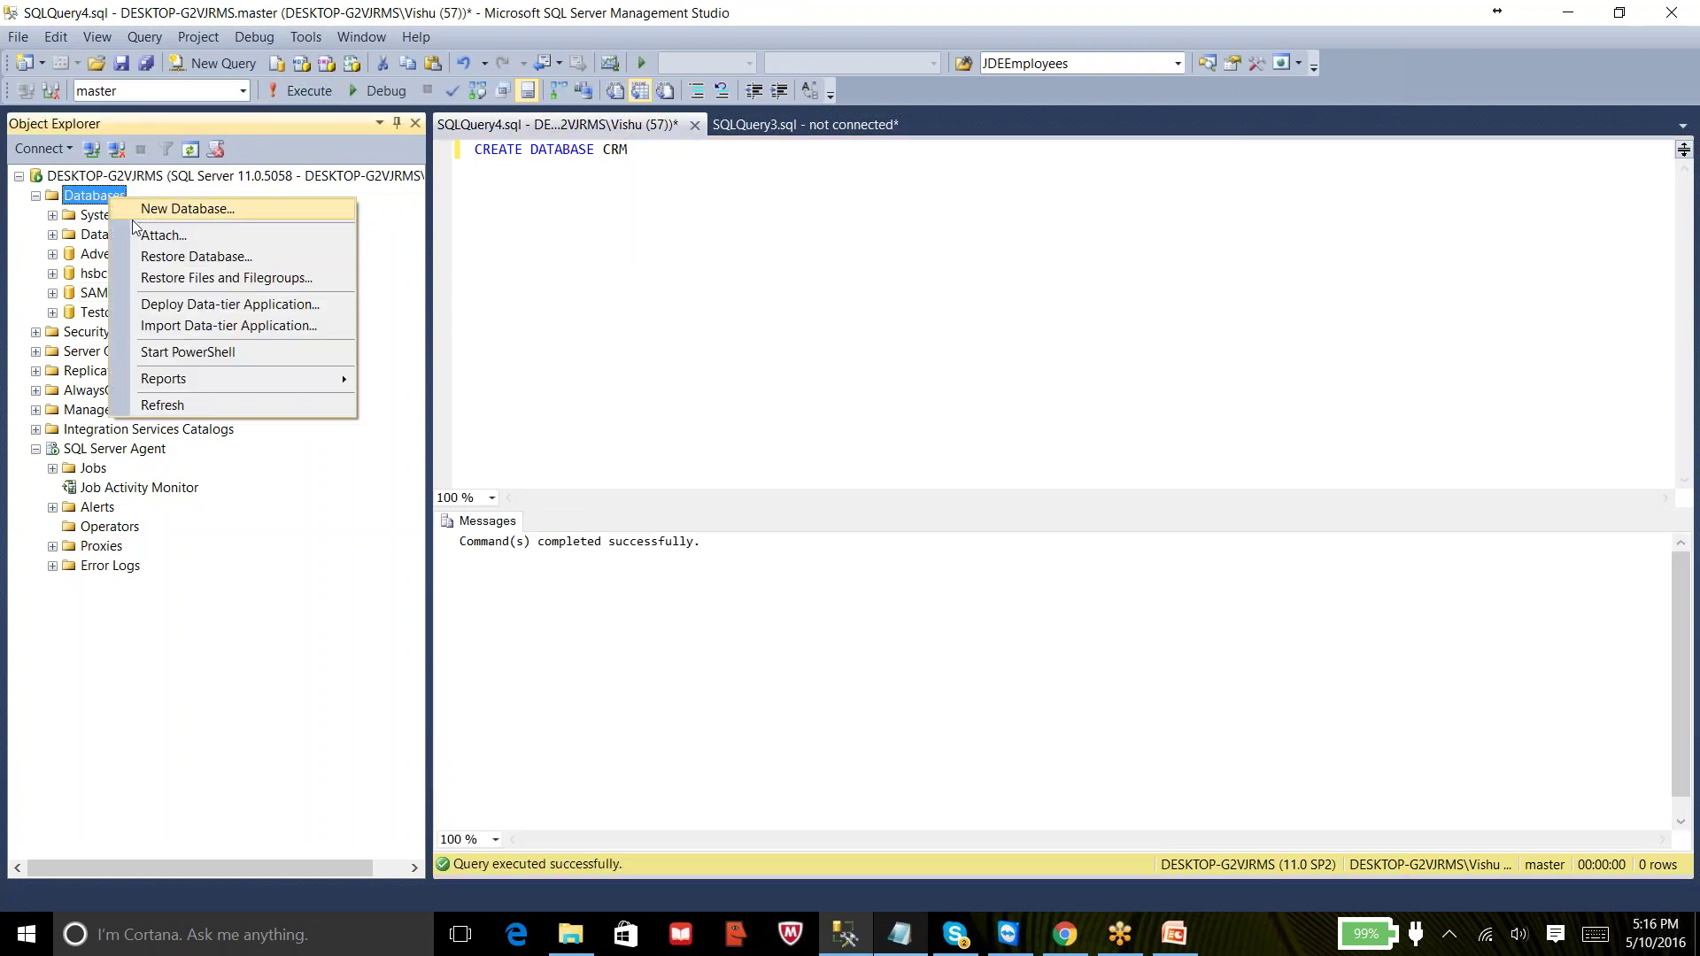
pyautogui.click(190, 404)
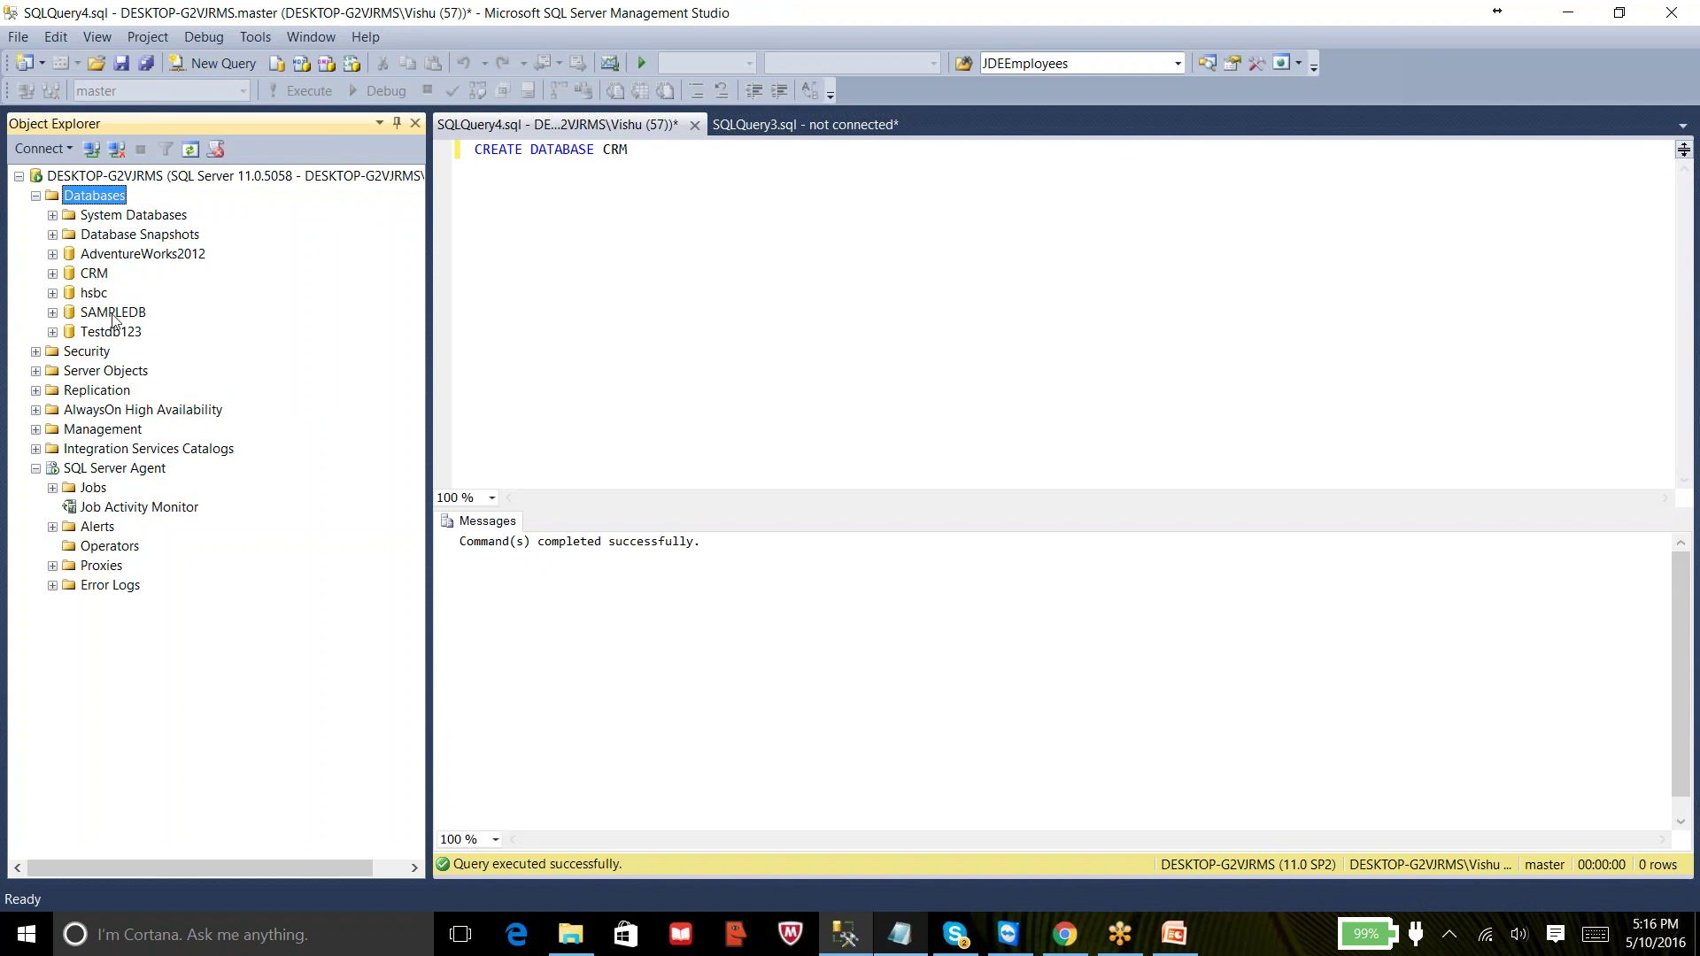
pyautogui.click(95, 277)
# - Number the CREATE DATABASE CRM line as "1." and add the line "2. FULL BACKUP" below it
pyautogui.click(661, 166)
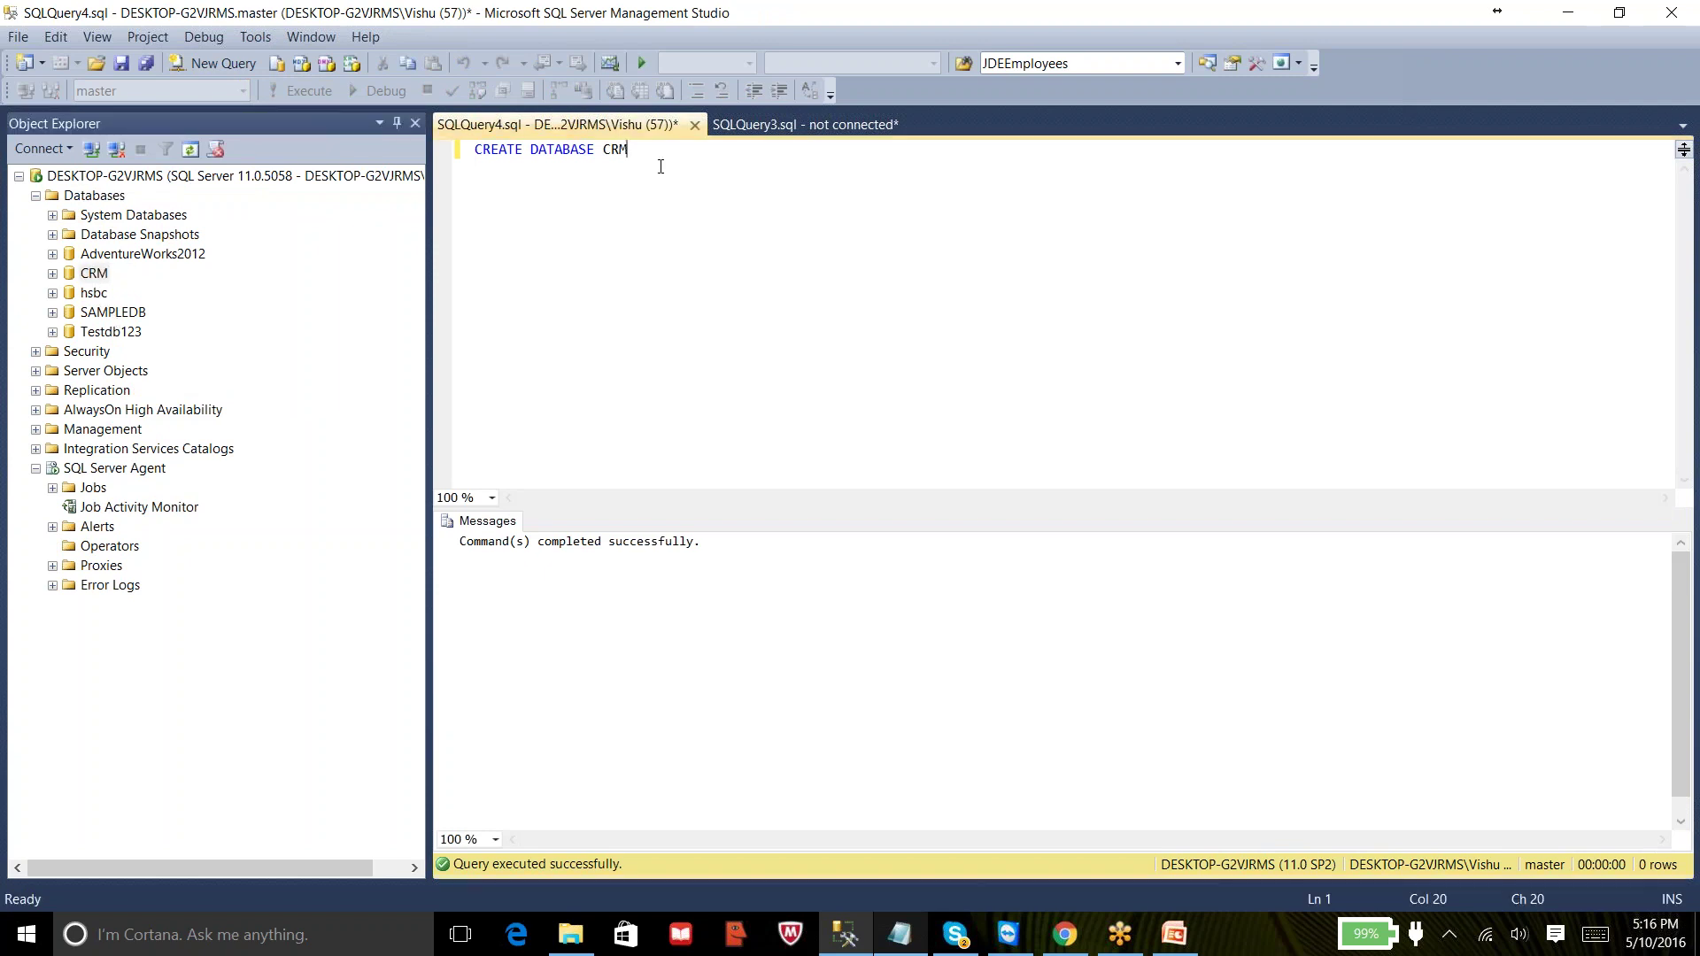
pyautogui.hotkey('shift', 'Home')
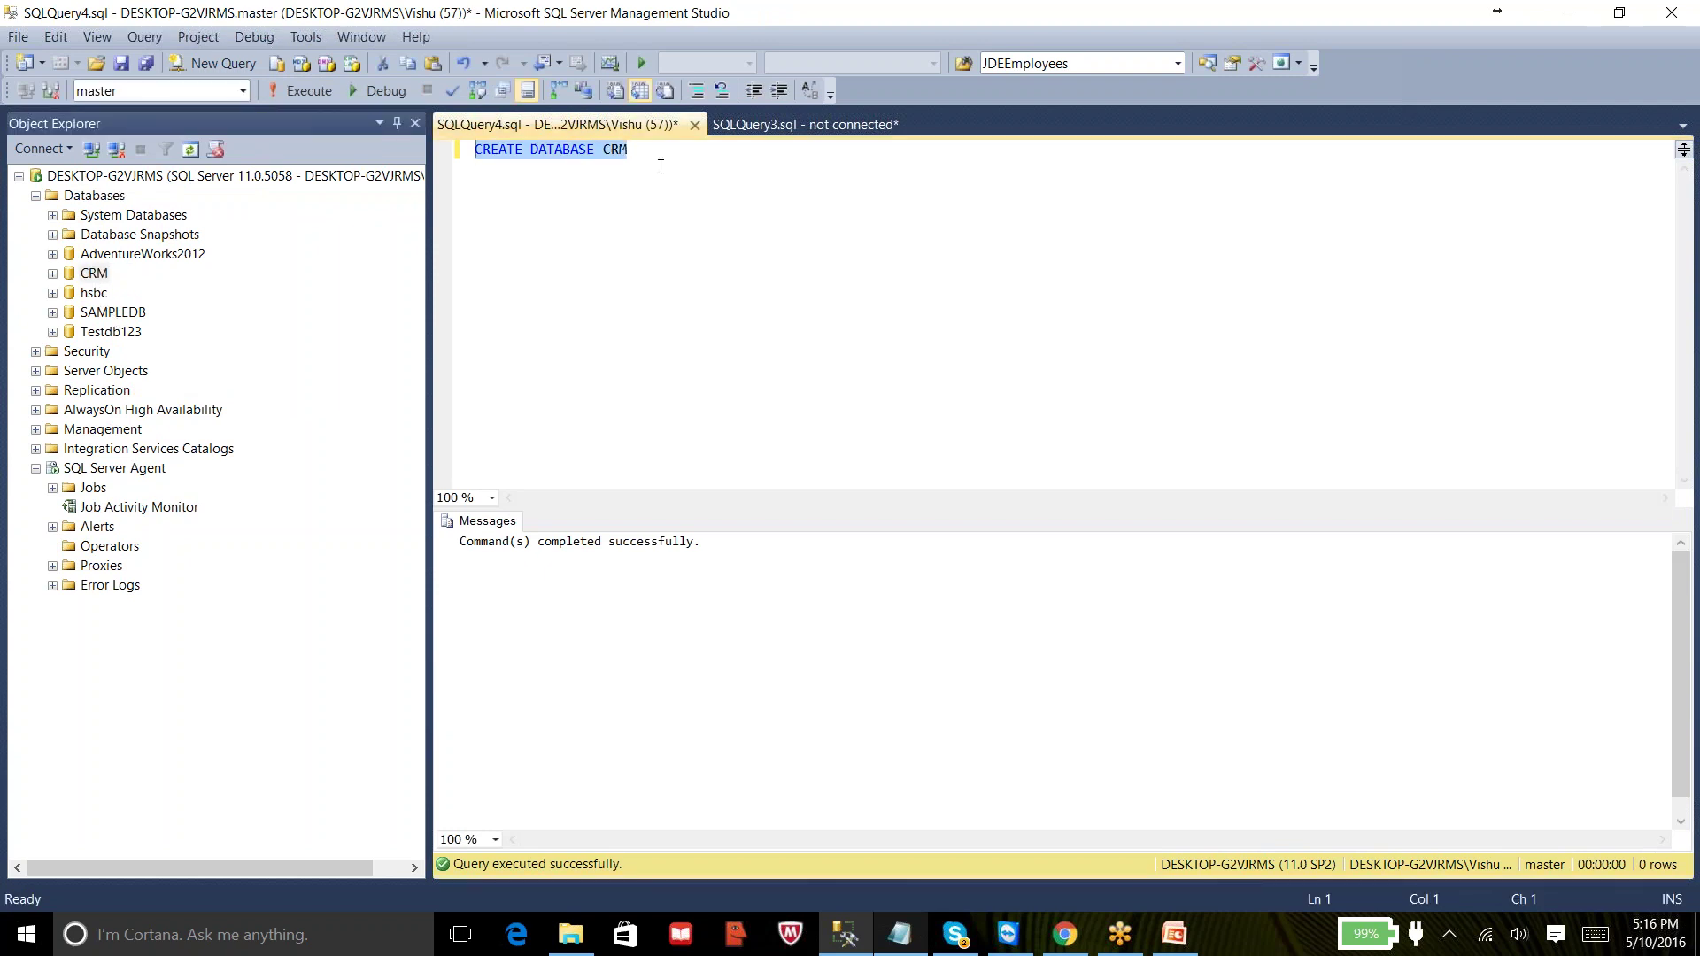
pyautogui.press('Left')
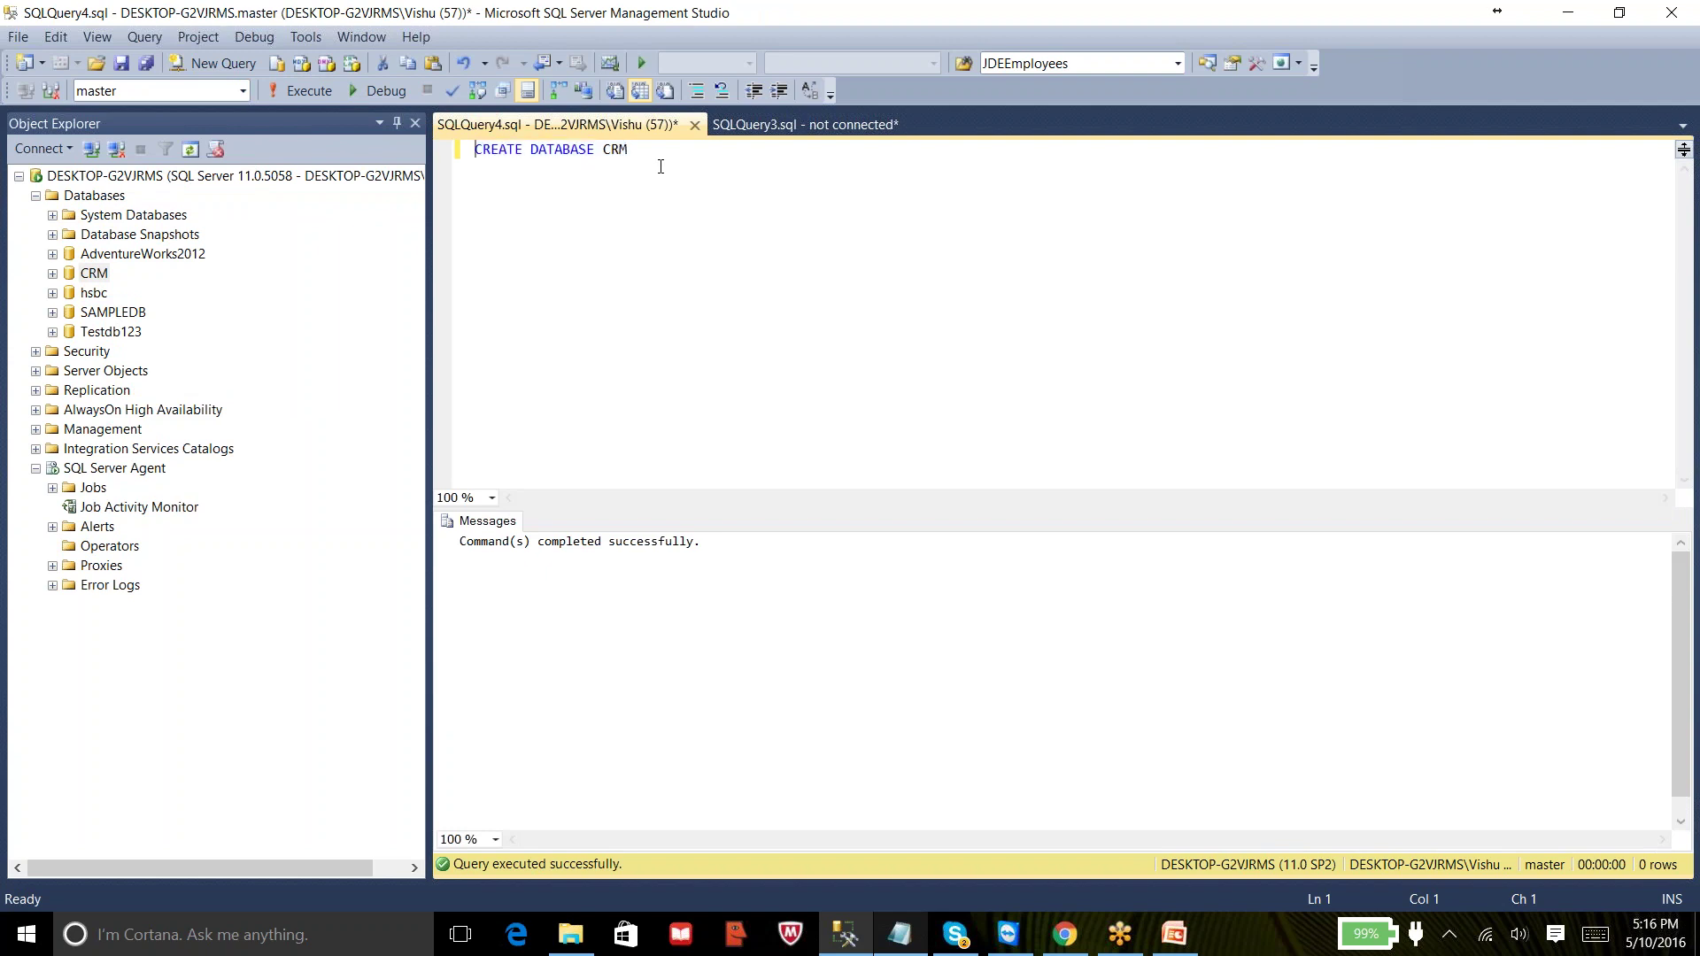
pyautogui.write('1.')
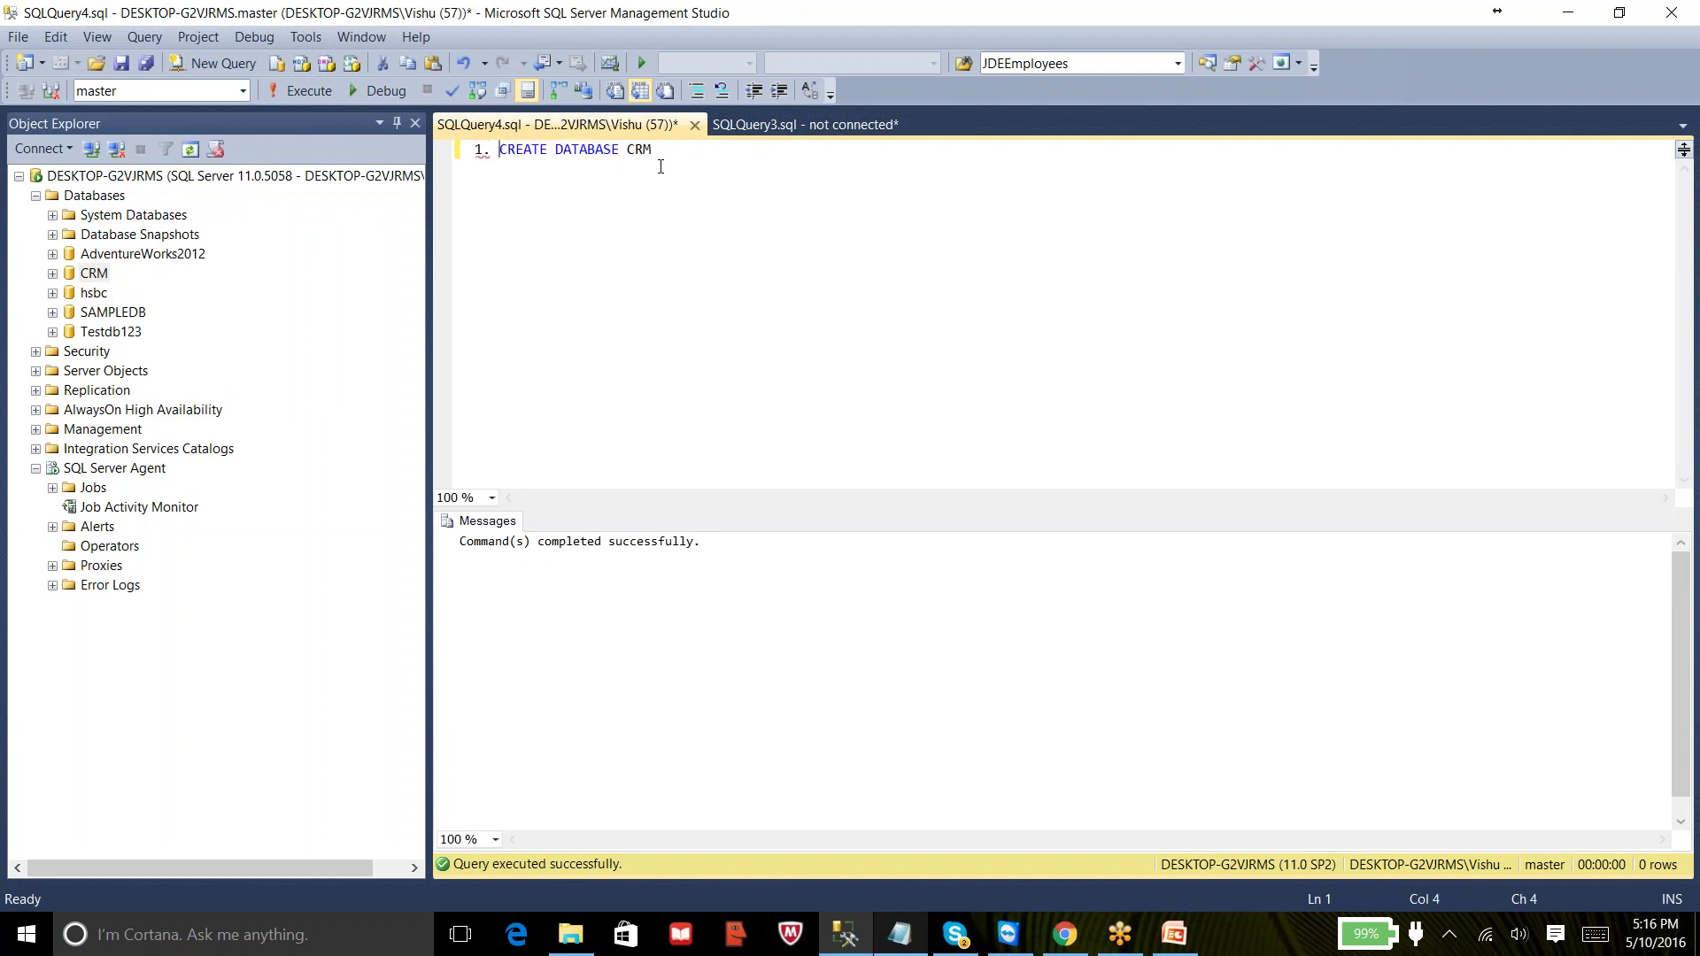
pyautogui.press('End')
pyautogui.press('Return')
pyautogui.write('2. ')
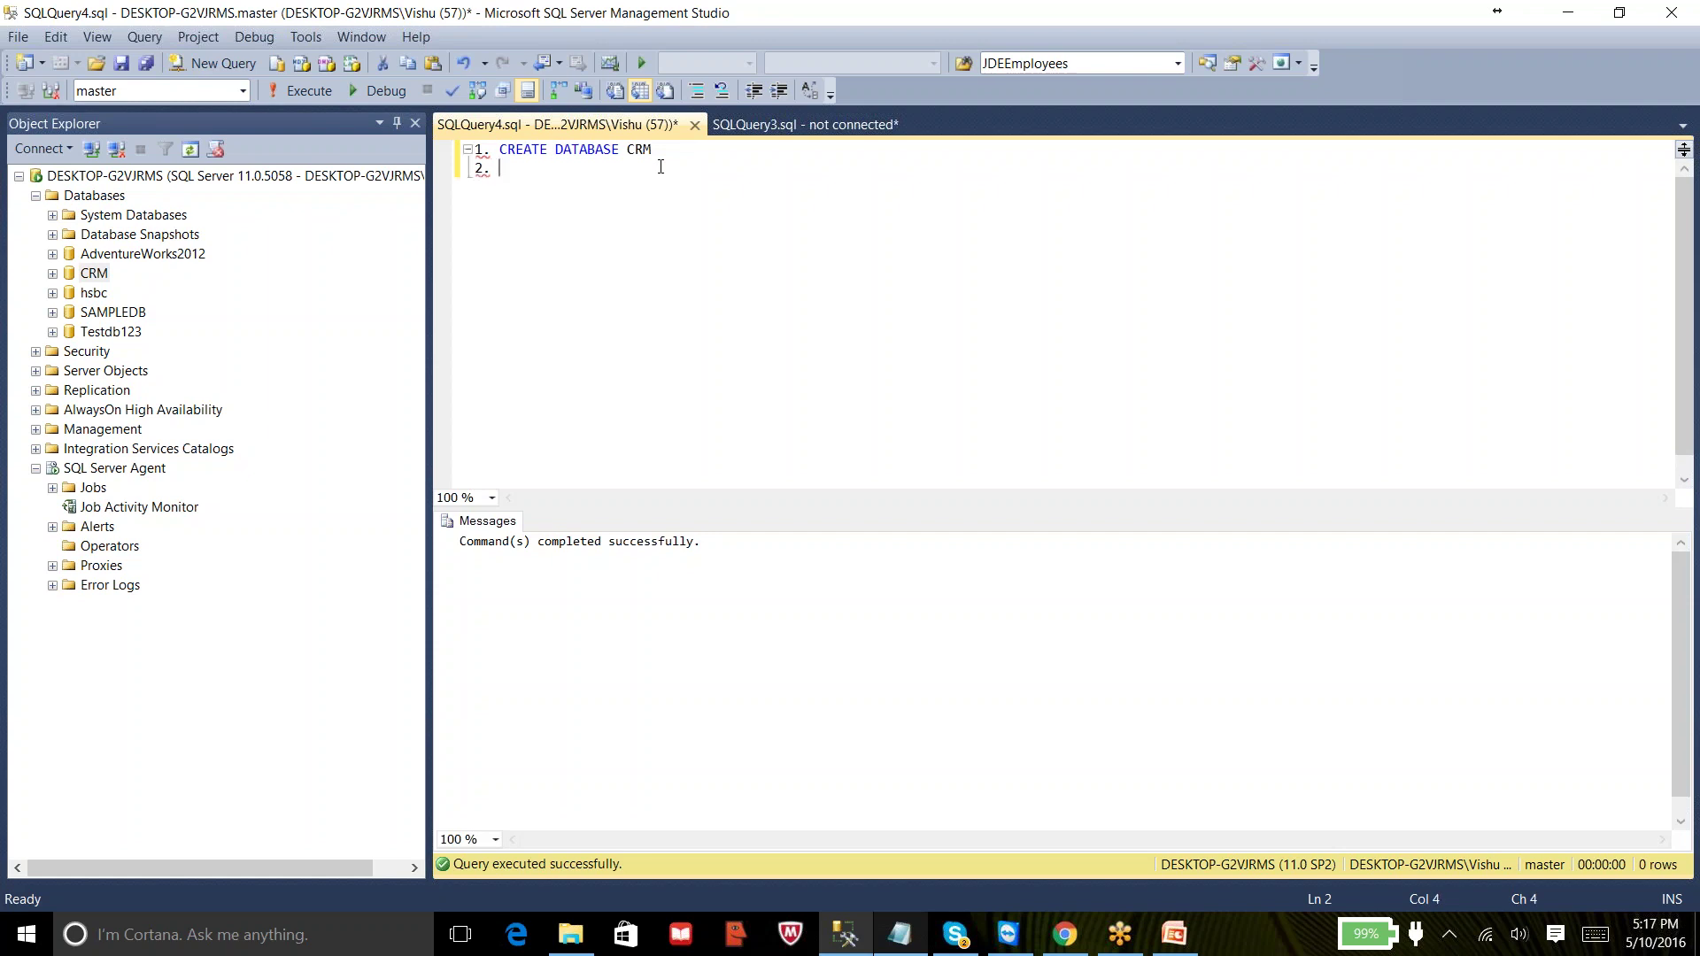
pyautogui.write('fro')
pyautogui.press('capslock')
pyautogui.press('BackSpace')
pyautogui.press('BackSpace')
pyautogui.press('BackSpace')
pyautogui.write('ful')
pyautogui.press('BackSpace')
pyautogui.press('BackSpace')
pyautogui.press('BackSpace')
pyautogui.press('capslock')
pyautogui.write('FULL BACKUP')
pyautogui.press('Return')
# - Open the Back Up Database dialog for CRM and remove the default disk destination
pyautogui.rightClick(102, 273)
pyautogui.moveTo(211, 360)
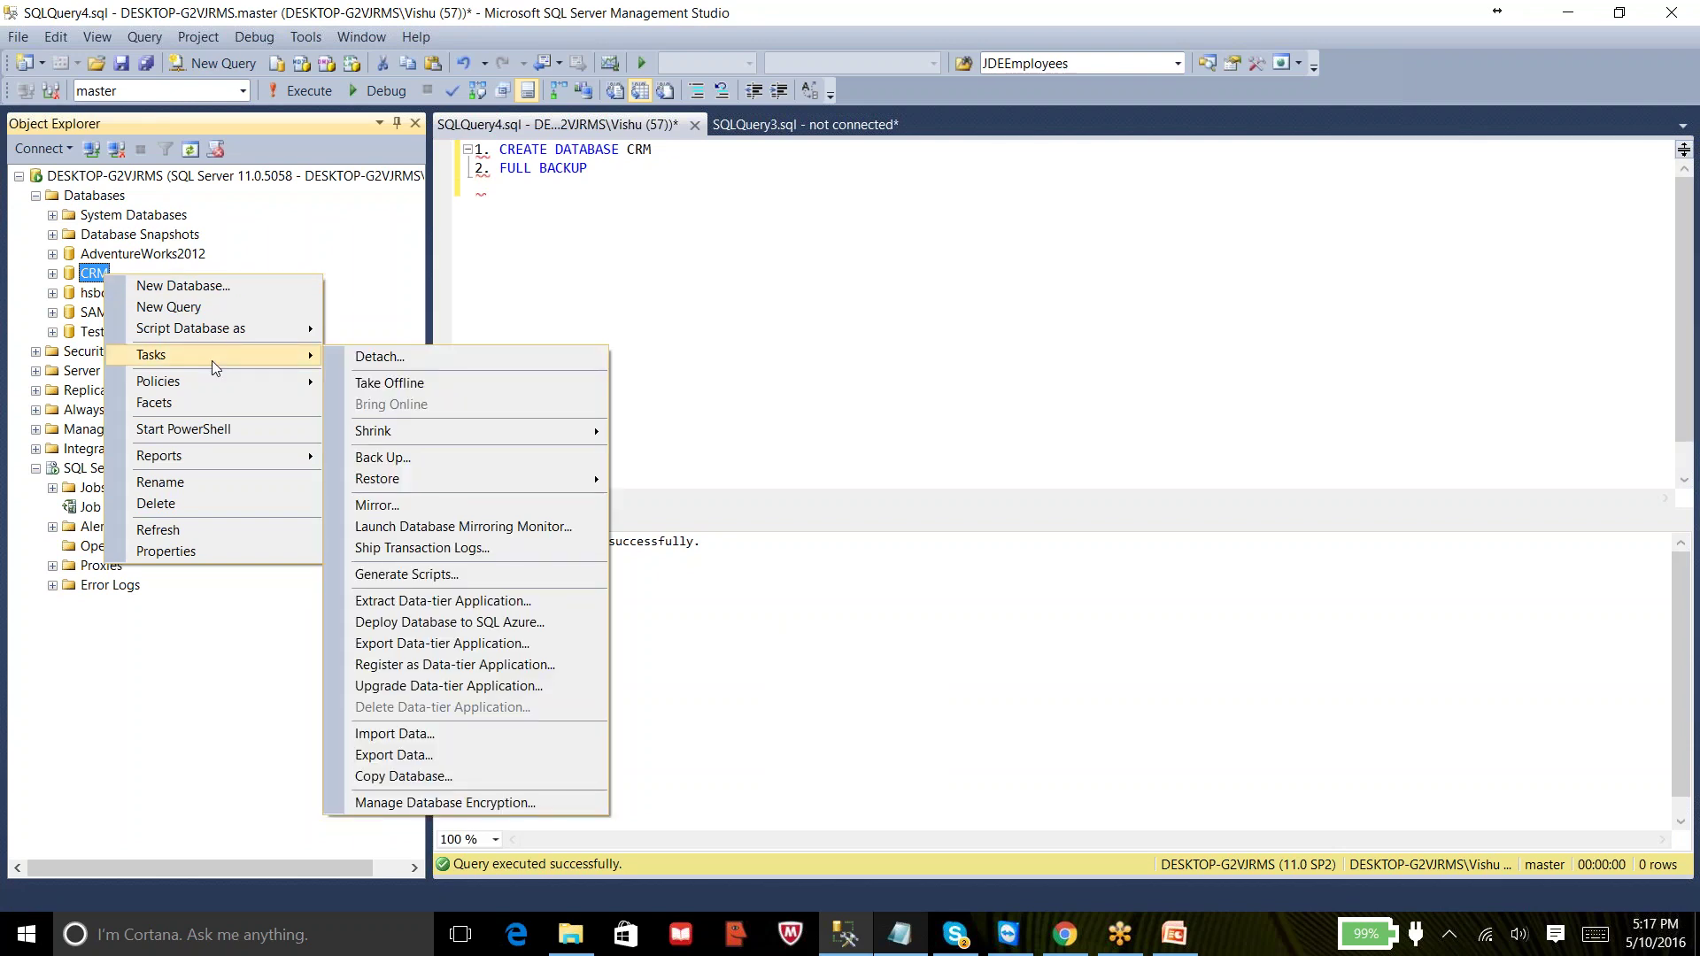
pyautogui.click(396, 460)
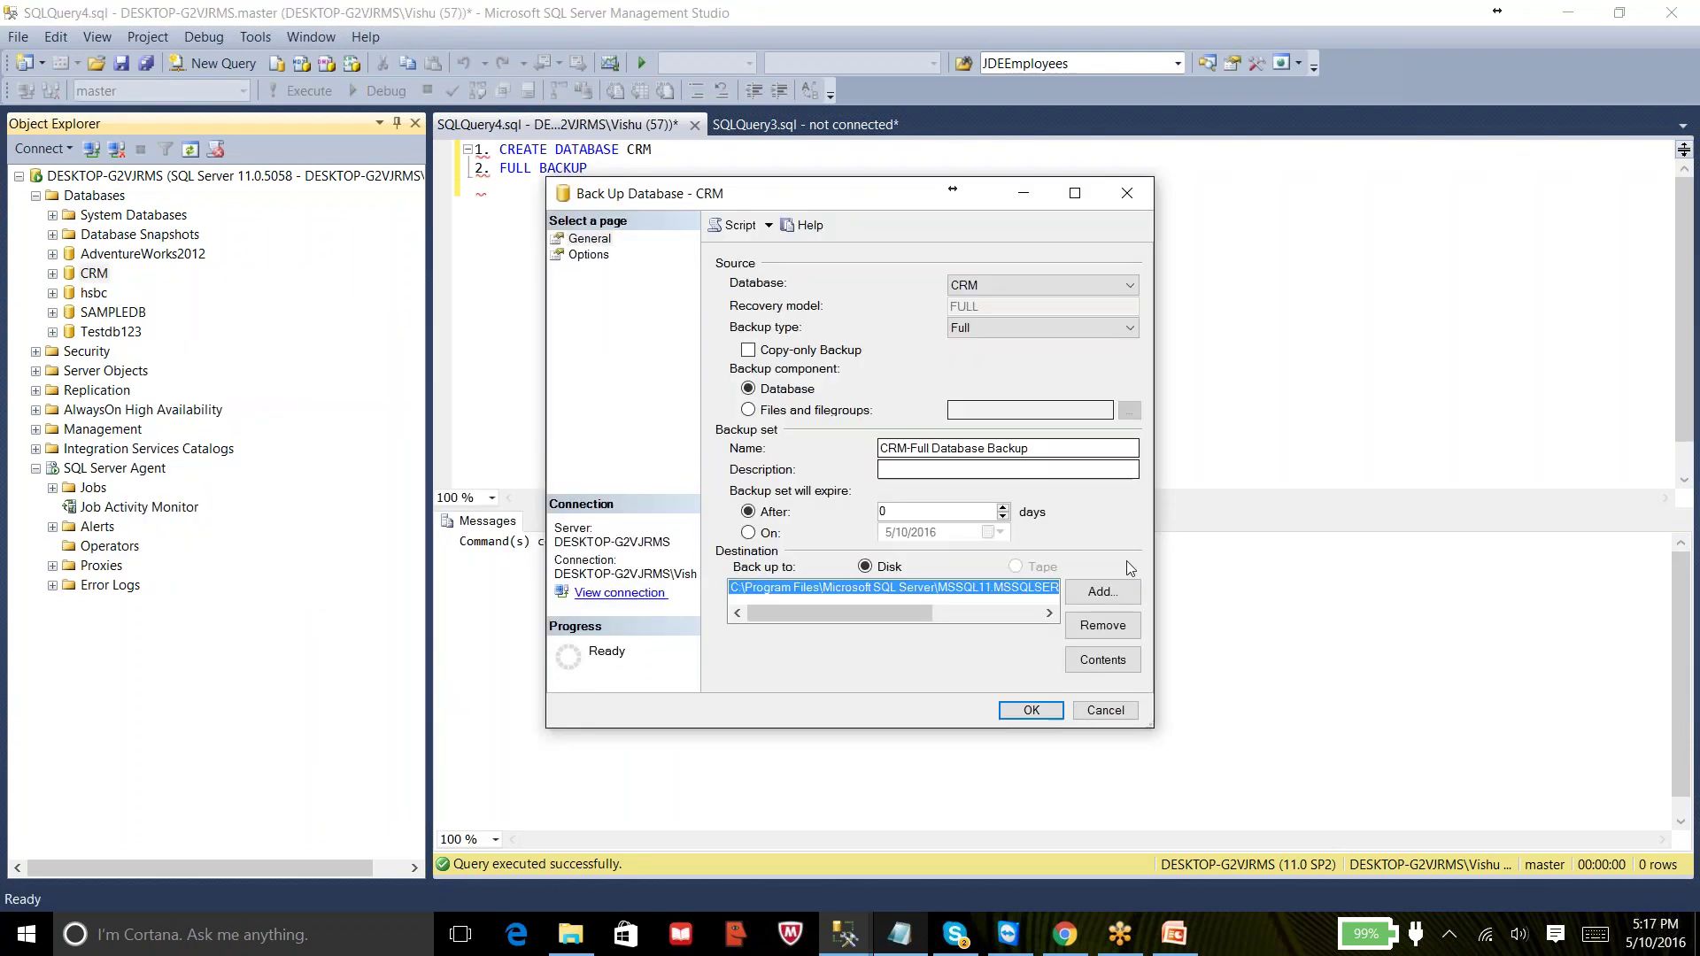
pyautogui.click(1102, 625)
# - Add CRM_Full.bak in D:\Backups as the disk destination and run the full backup of CRM
pyautogui.click(1117, 599)
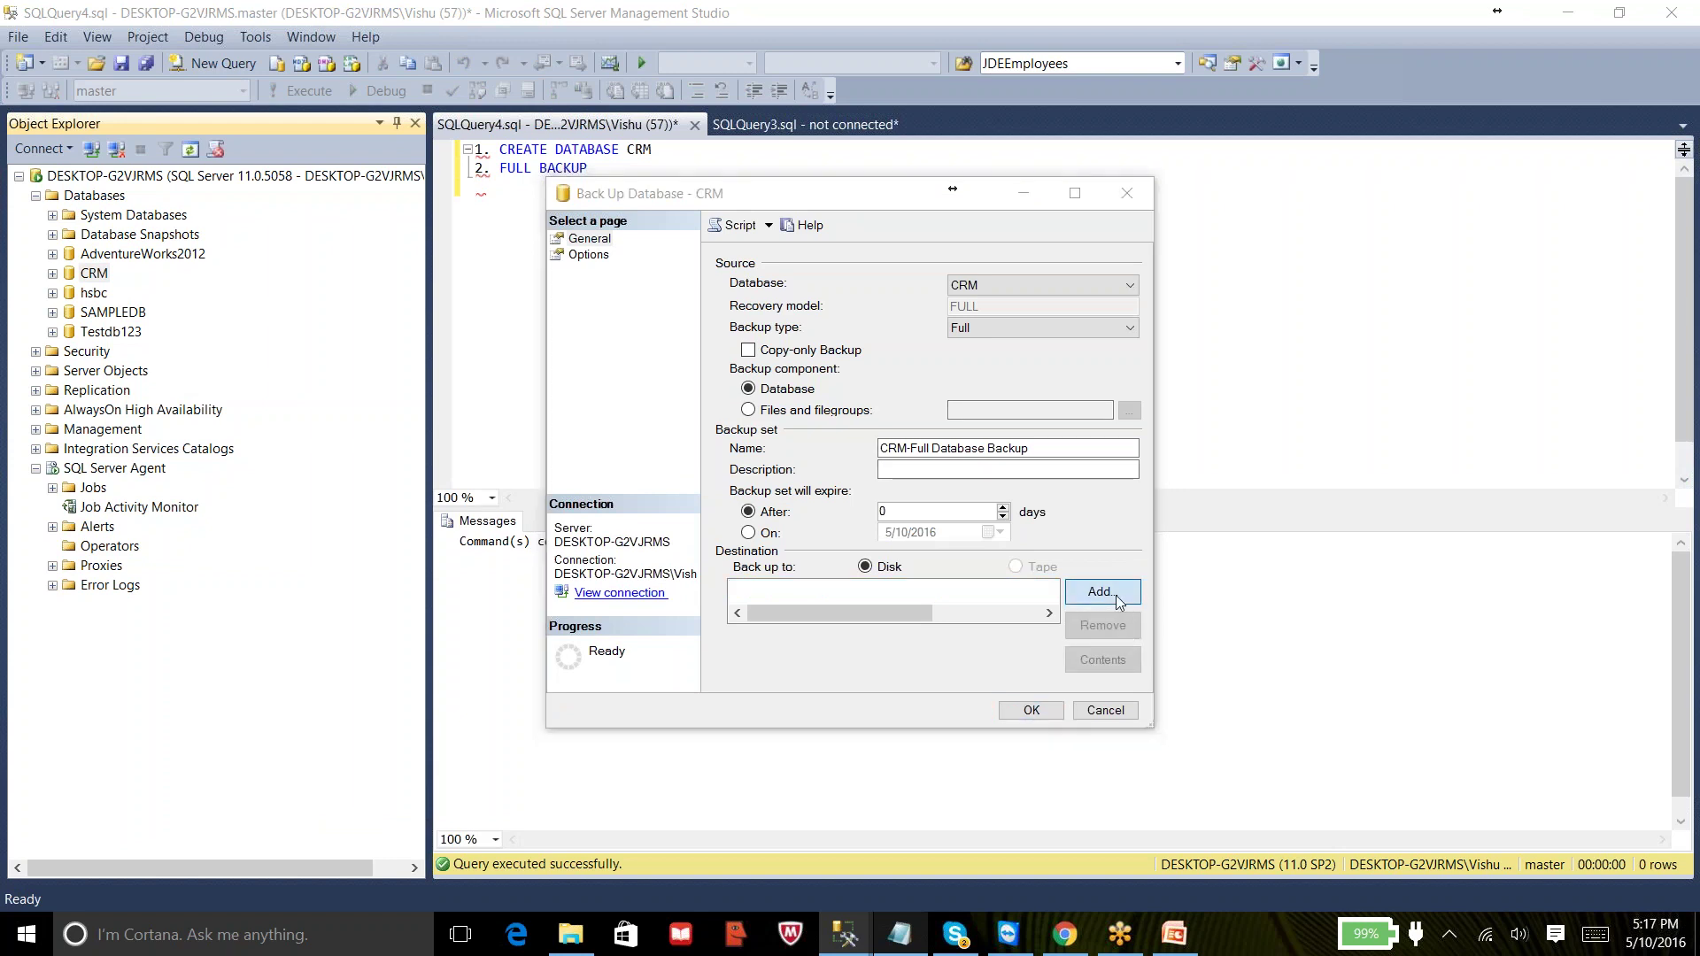
pyautogui.click(1047, 467)
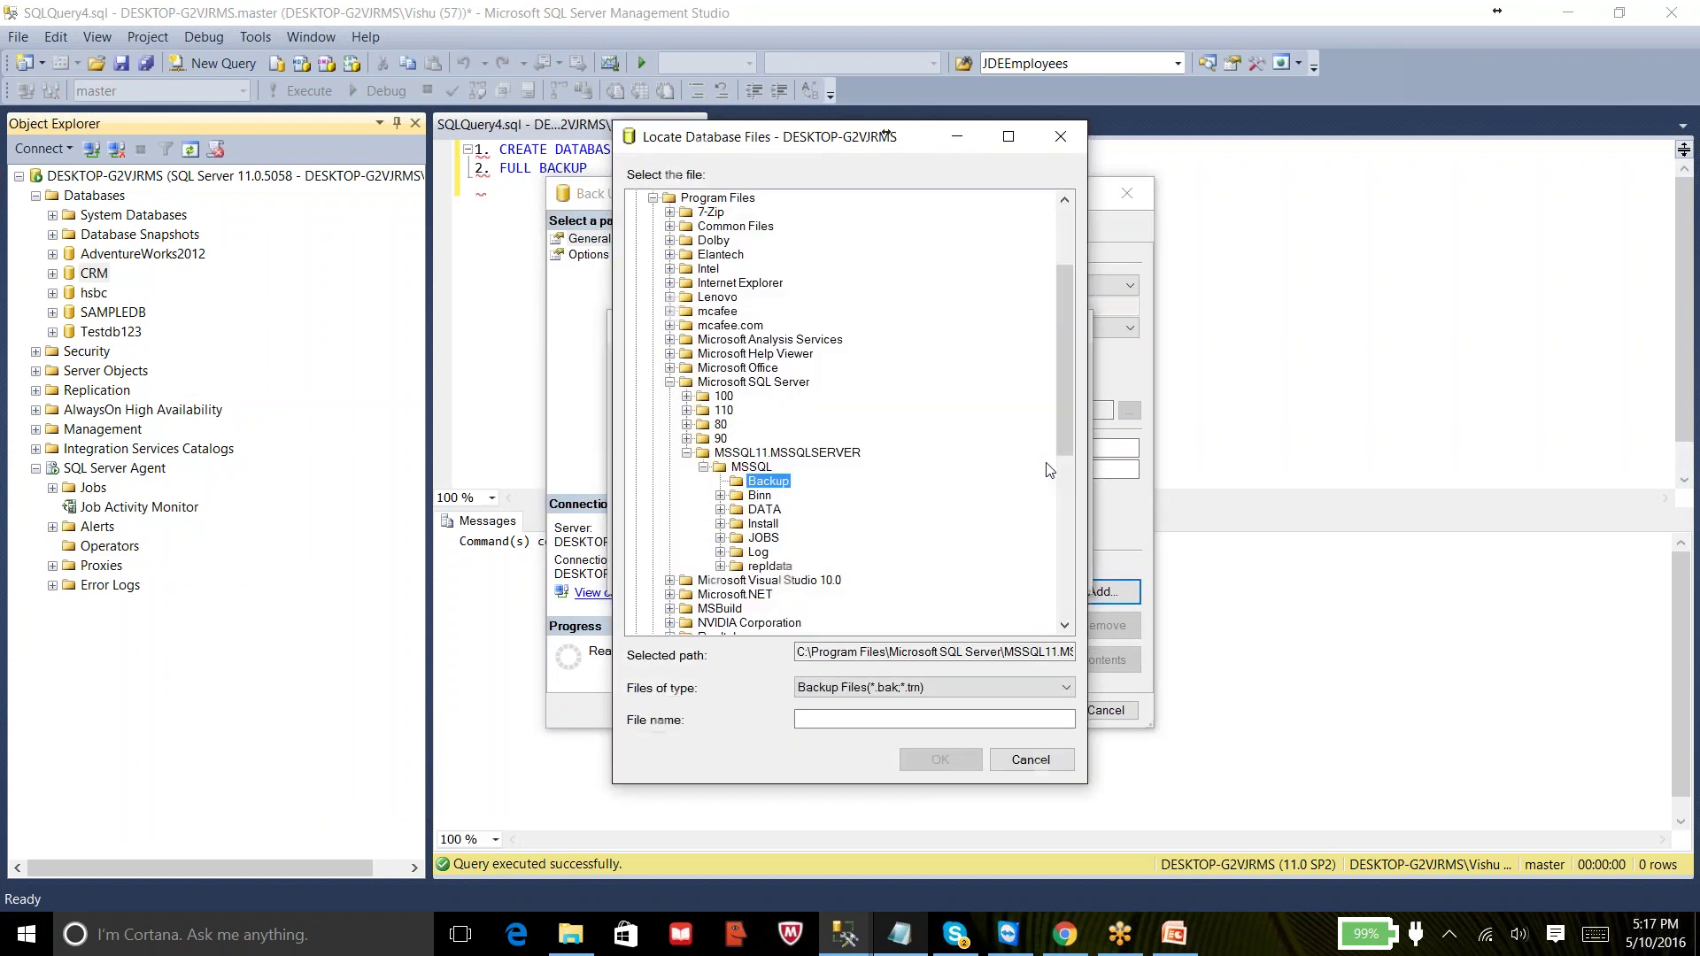
pyautogui.moveTo(1060, 399); pyautogui.dragTo(1069, 273)
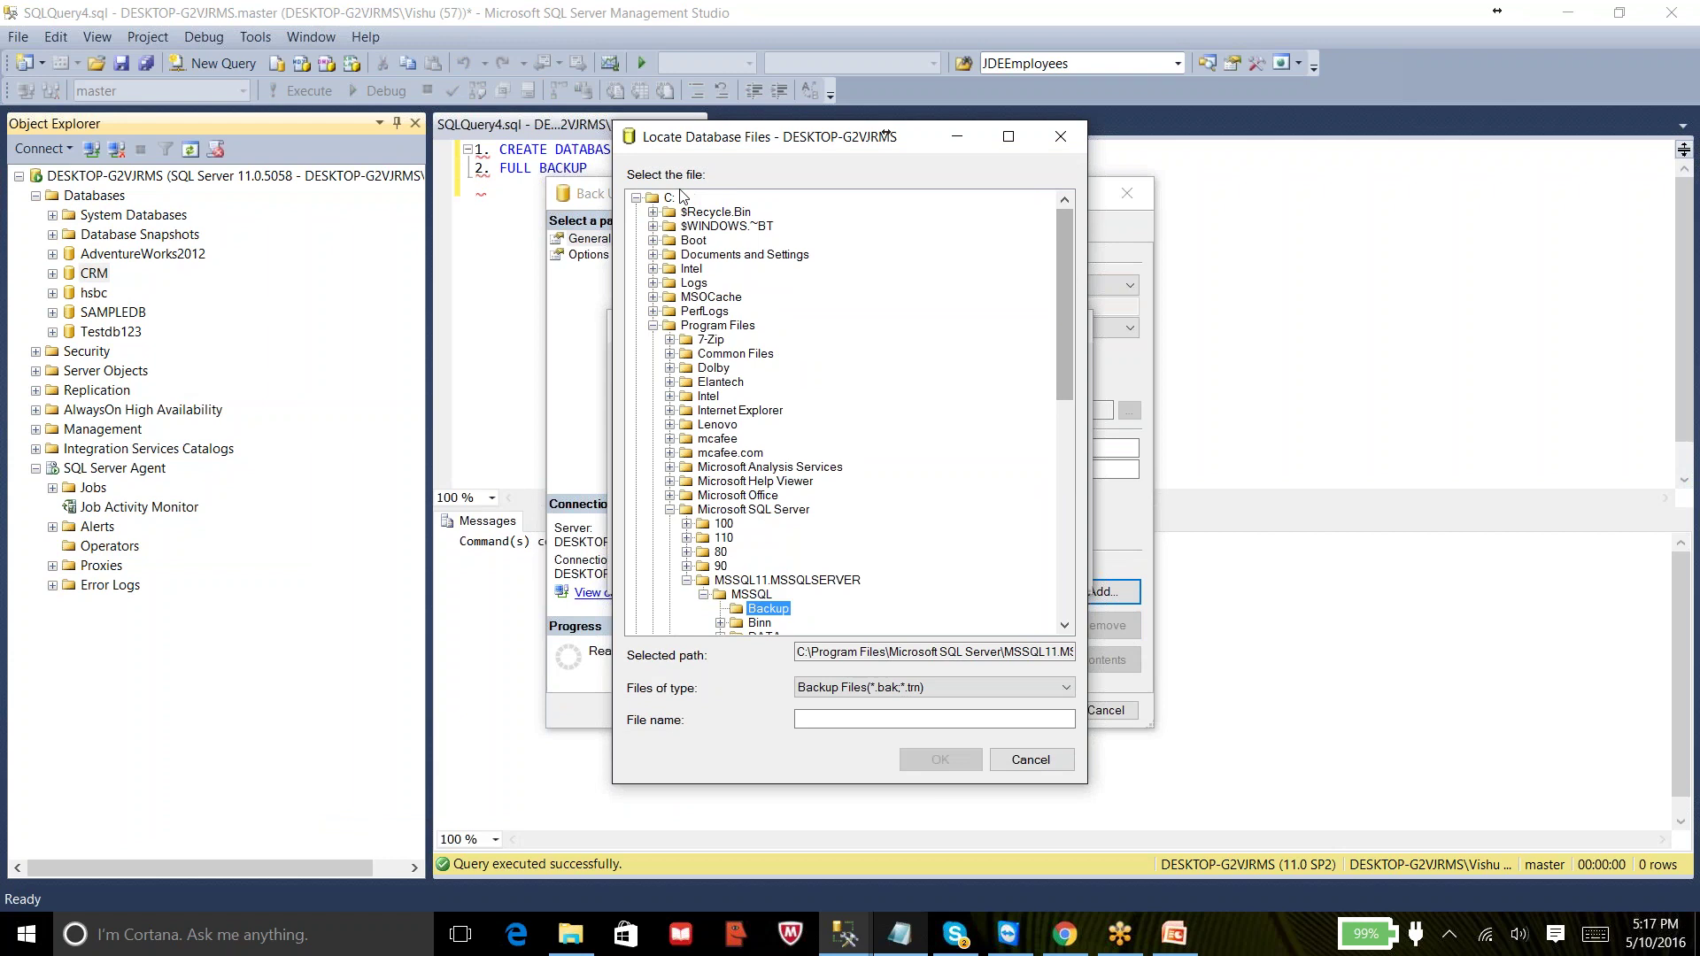
pyautogui.click(636, 197)
pyautogui.click(637, 212)
pyautogui.click(703, 254)
pyautogui.click(830, 718)
pyautogui.write('crm_fUL')
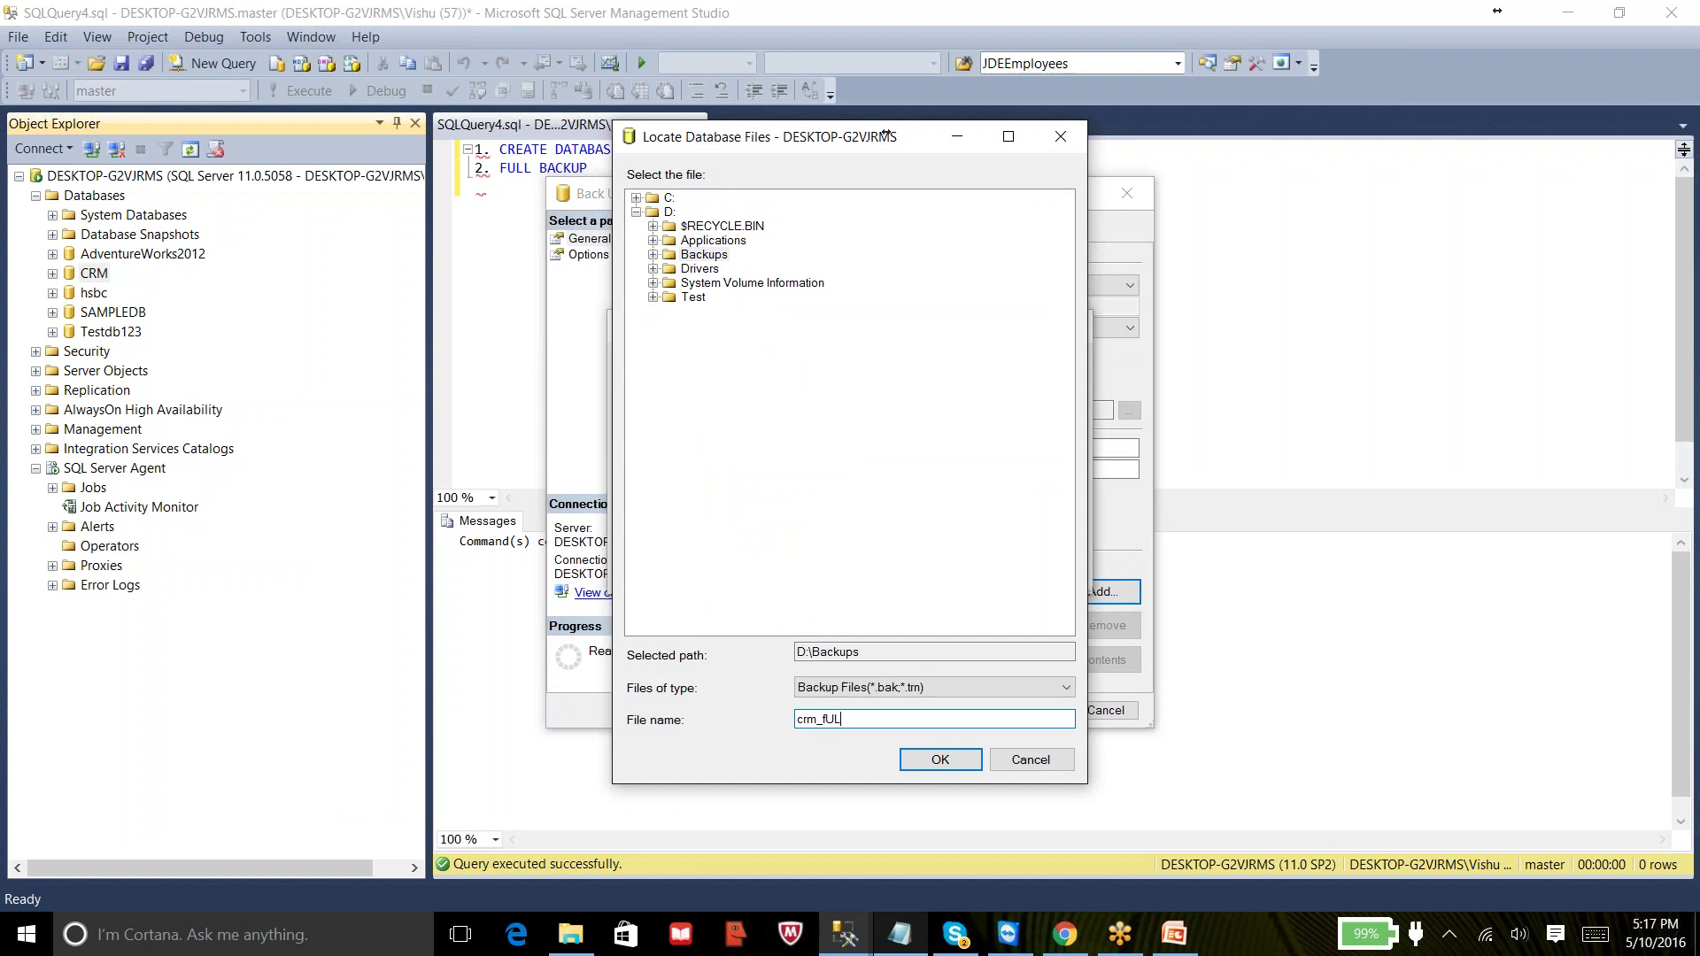
pyautogui.press('capslock')
pyautogui.press('BackSpace')
pyautogui.press('BackSpace')
pyautogui.press('BackSpace')
pyautogui.press('BackSpace')
pyautogui.press('BackSpace')
pyautogui.press('BackSpace')
pyautogui.press('BackSpace')
pyautogui.press('BackSpace')
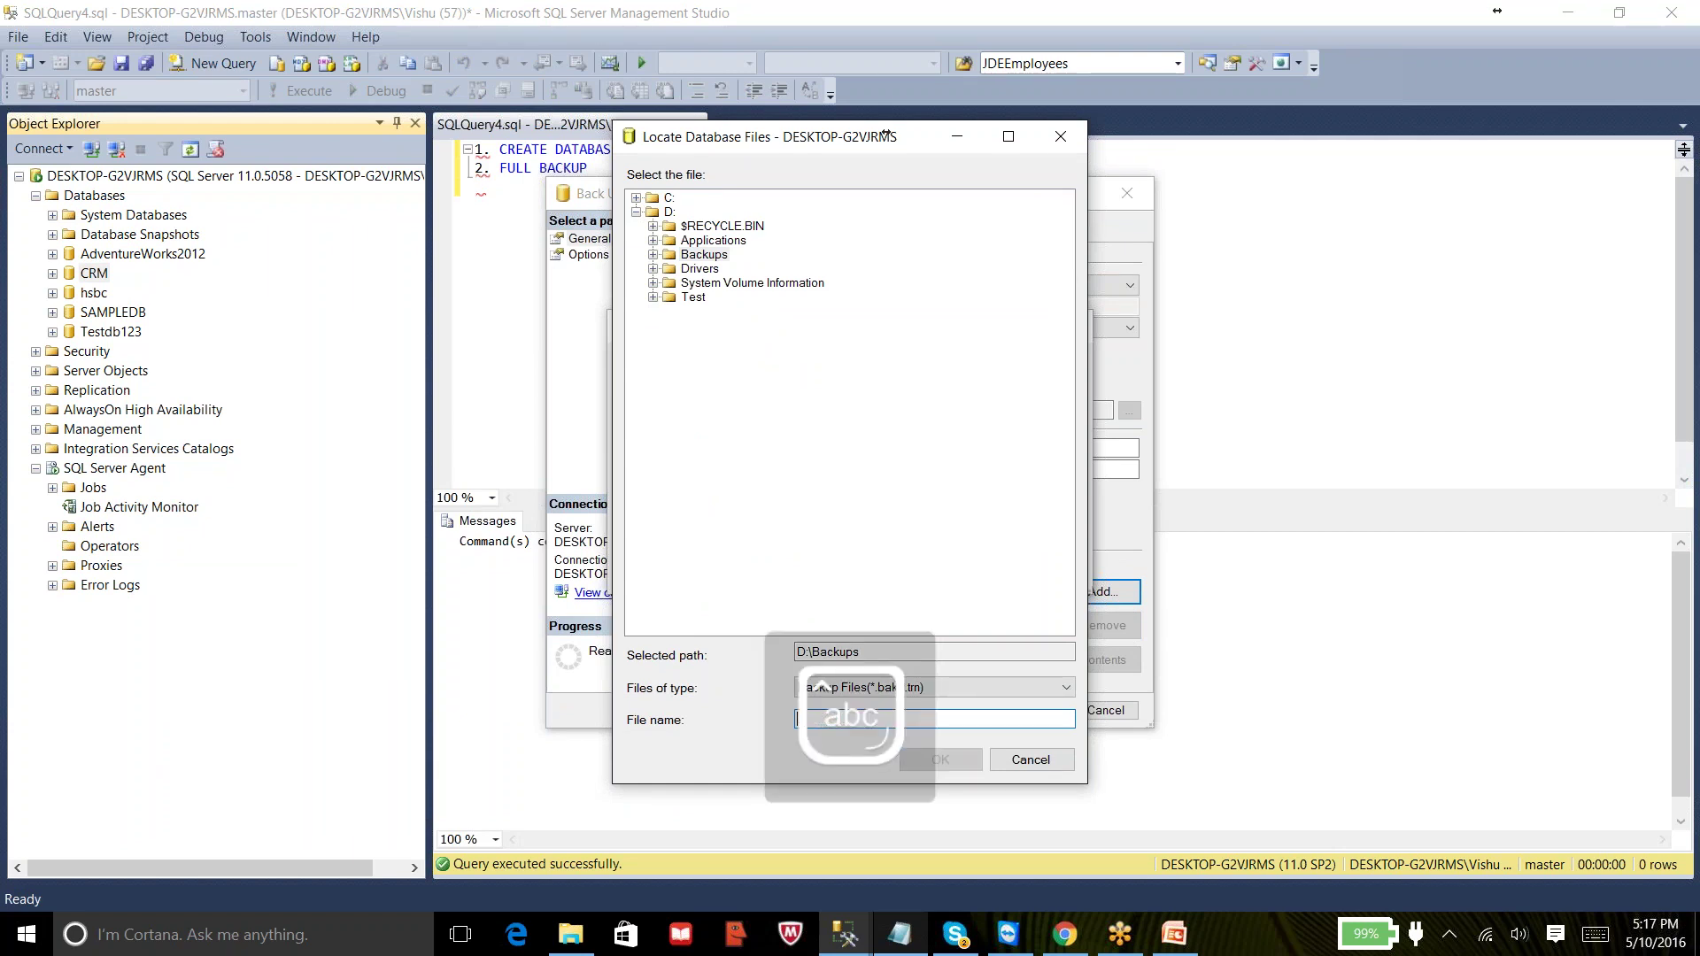
pyautogui.write('CRM_Full.bak')
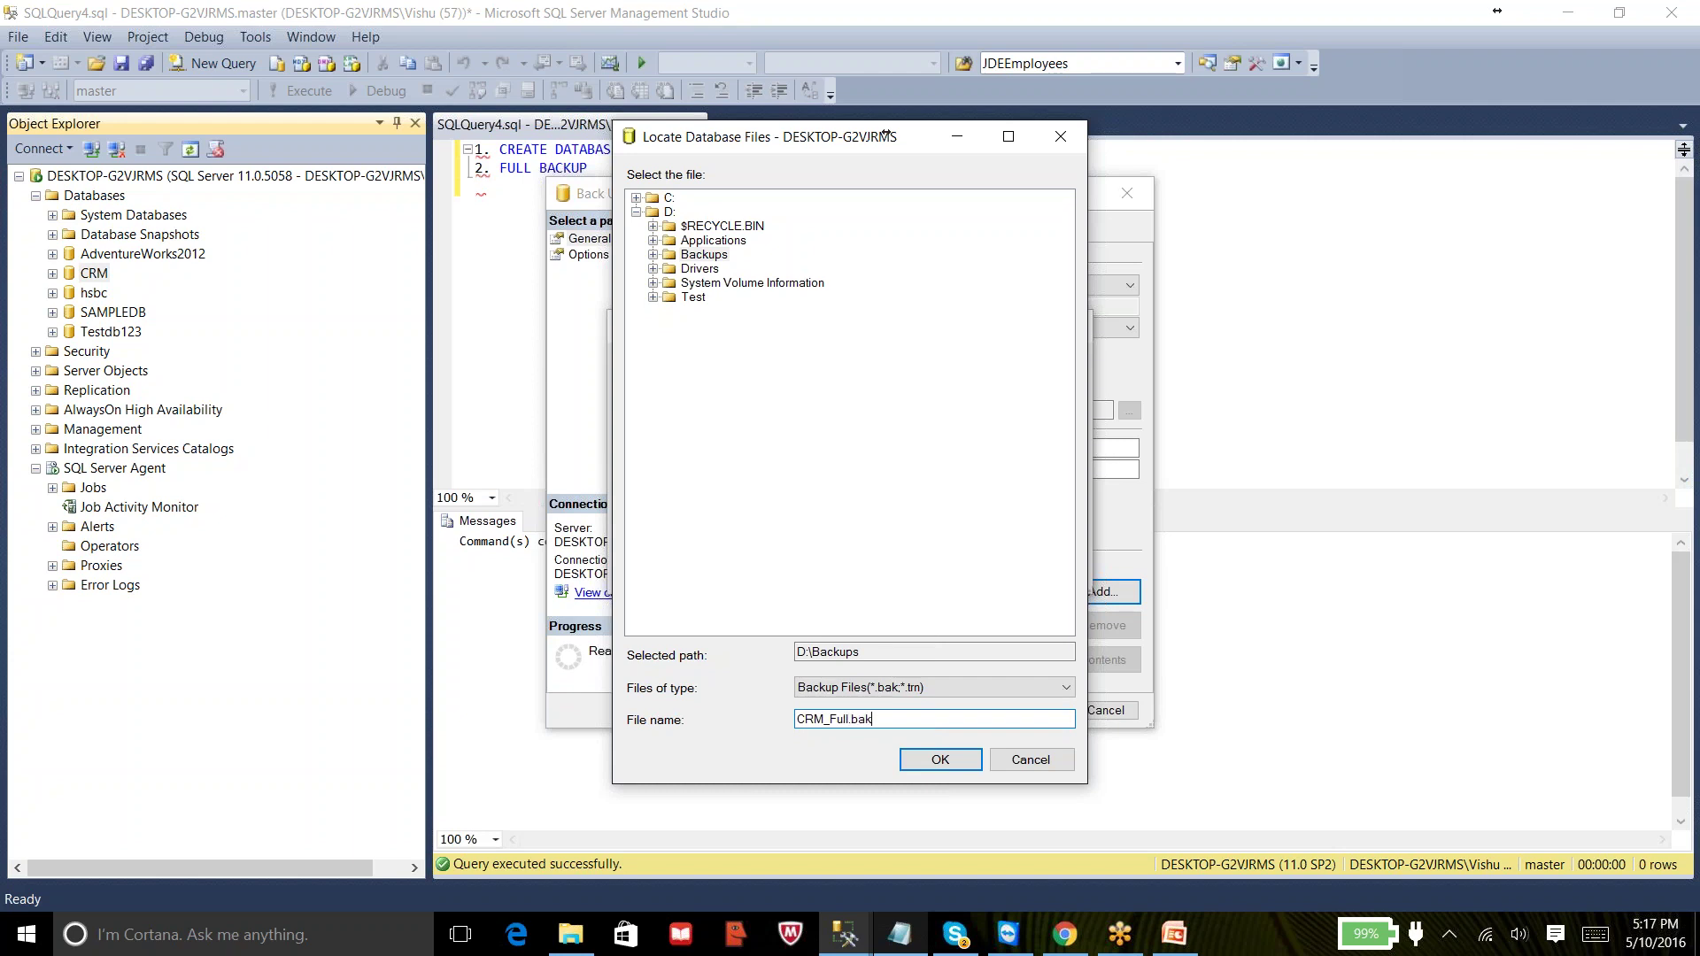
pyautogui.click(941, 760)
pyautogui.click(932, 563)
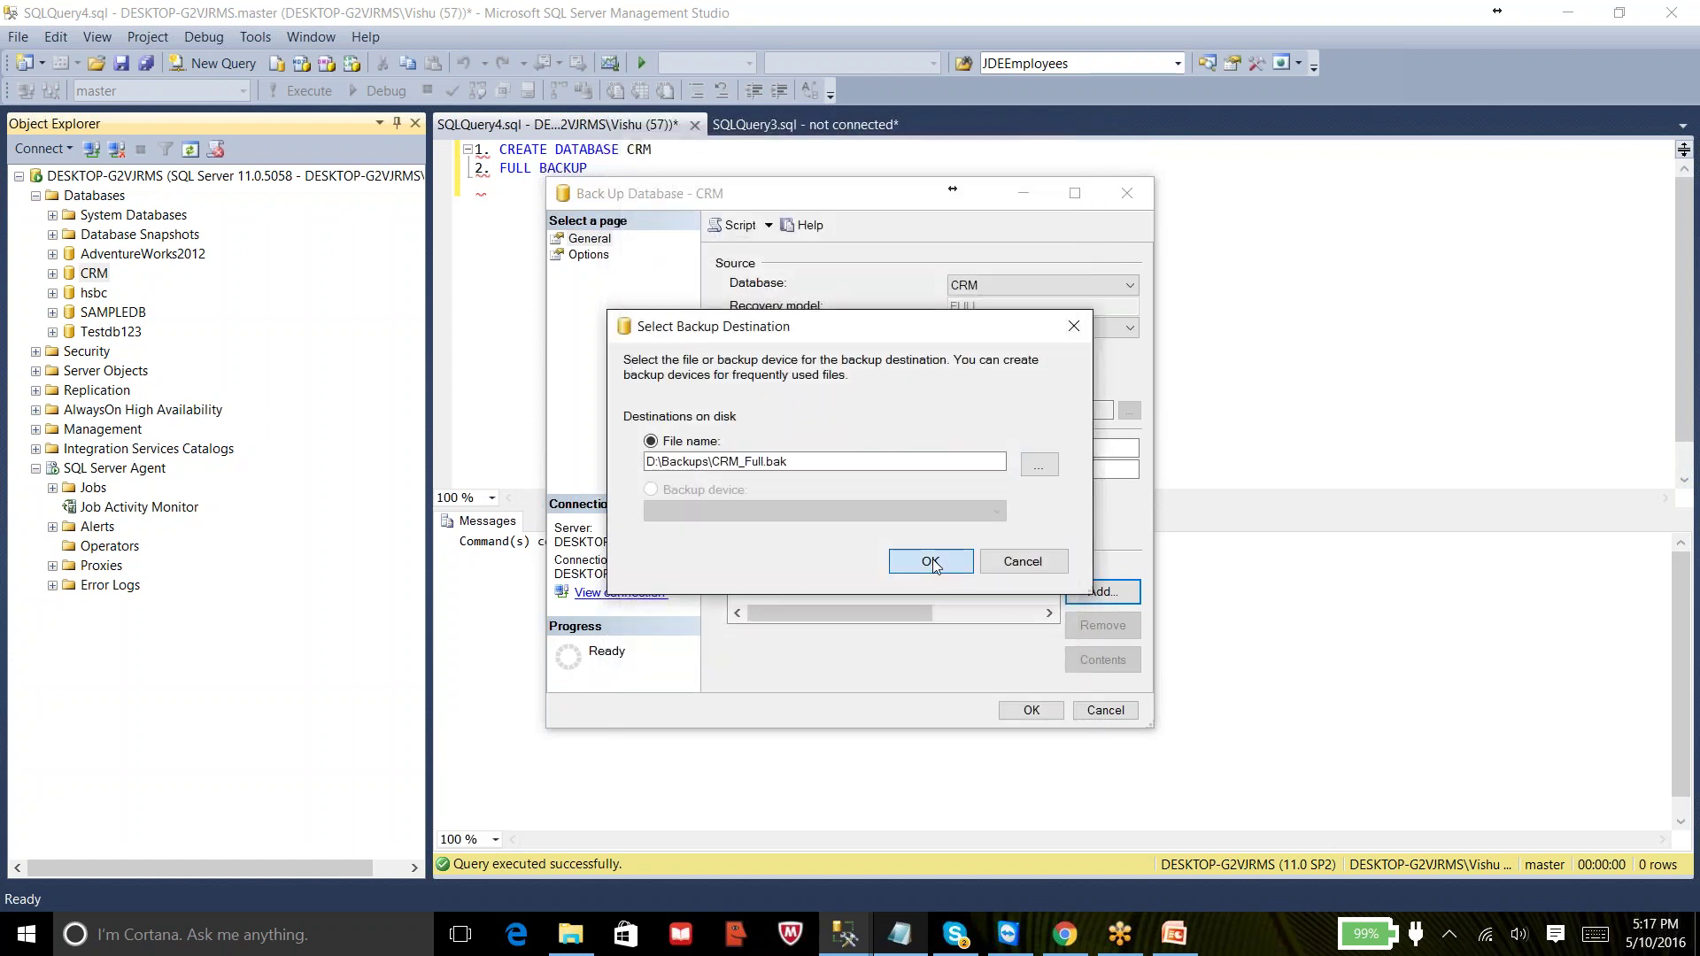
pyautogui.click(1019, 720)
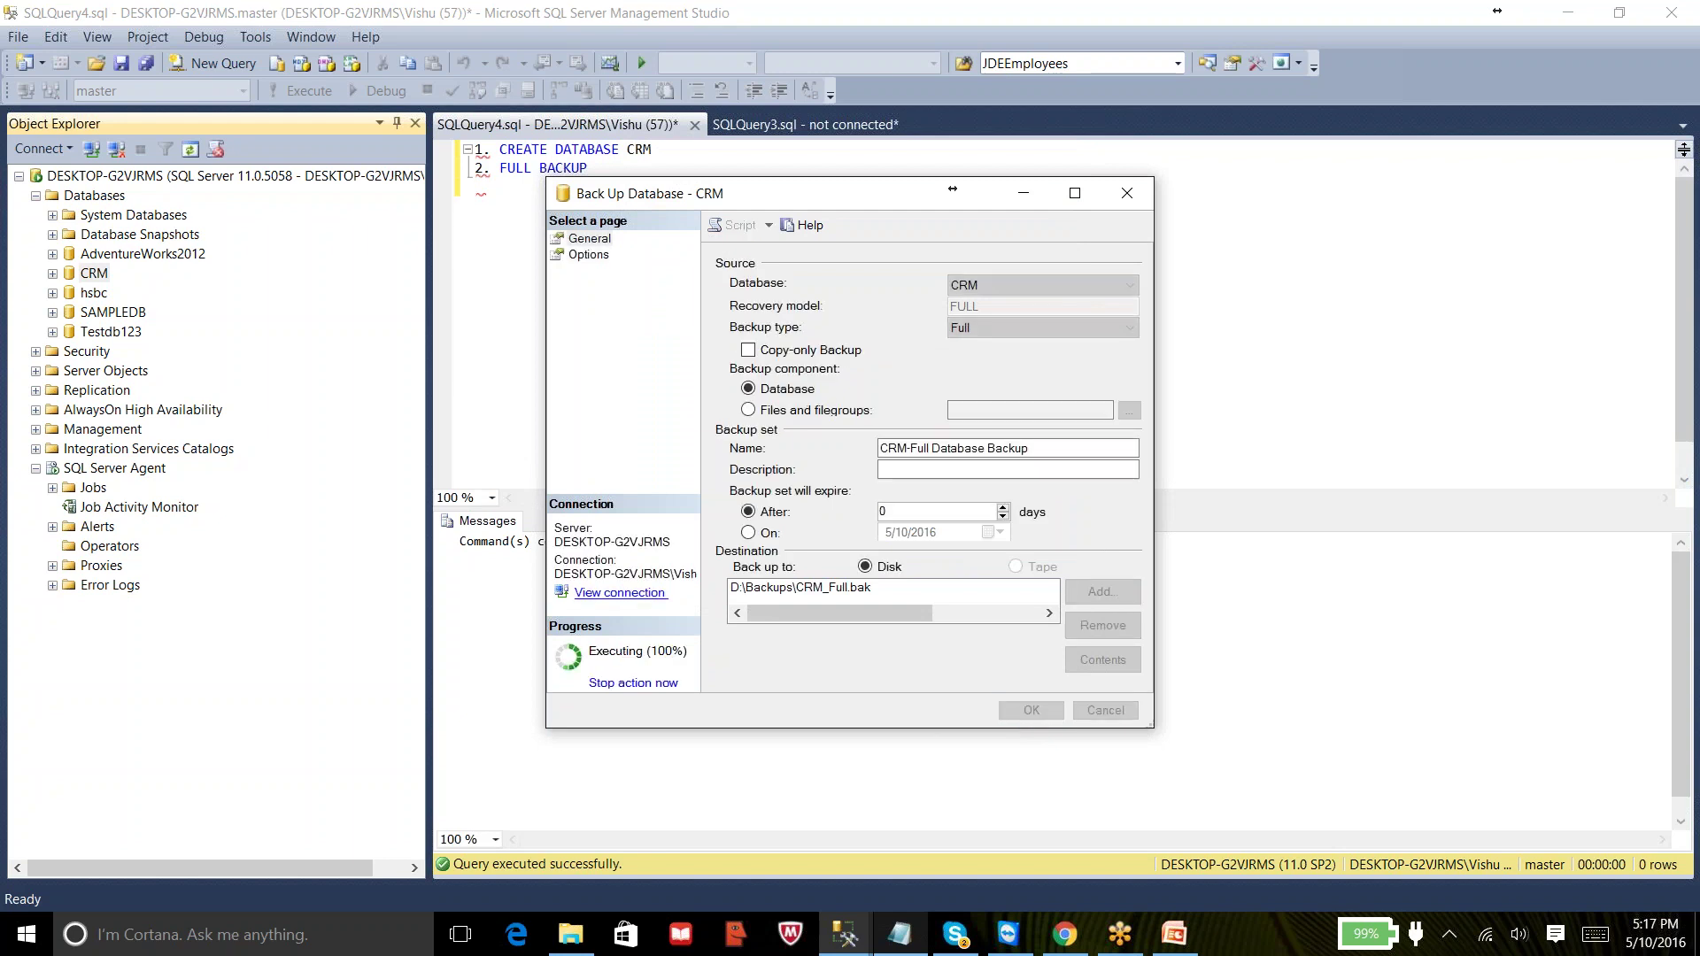
pyautogui.click(1151, 500)
# - Add the line "3. CREATE TABLE STUDENTS" to the numbered notes, followed by several blank lines
pyautogui.click(799, 176)
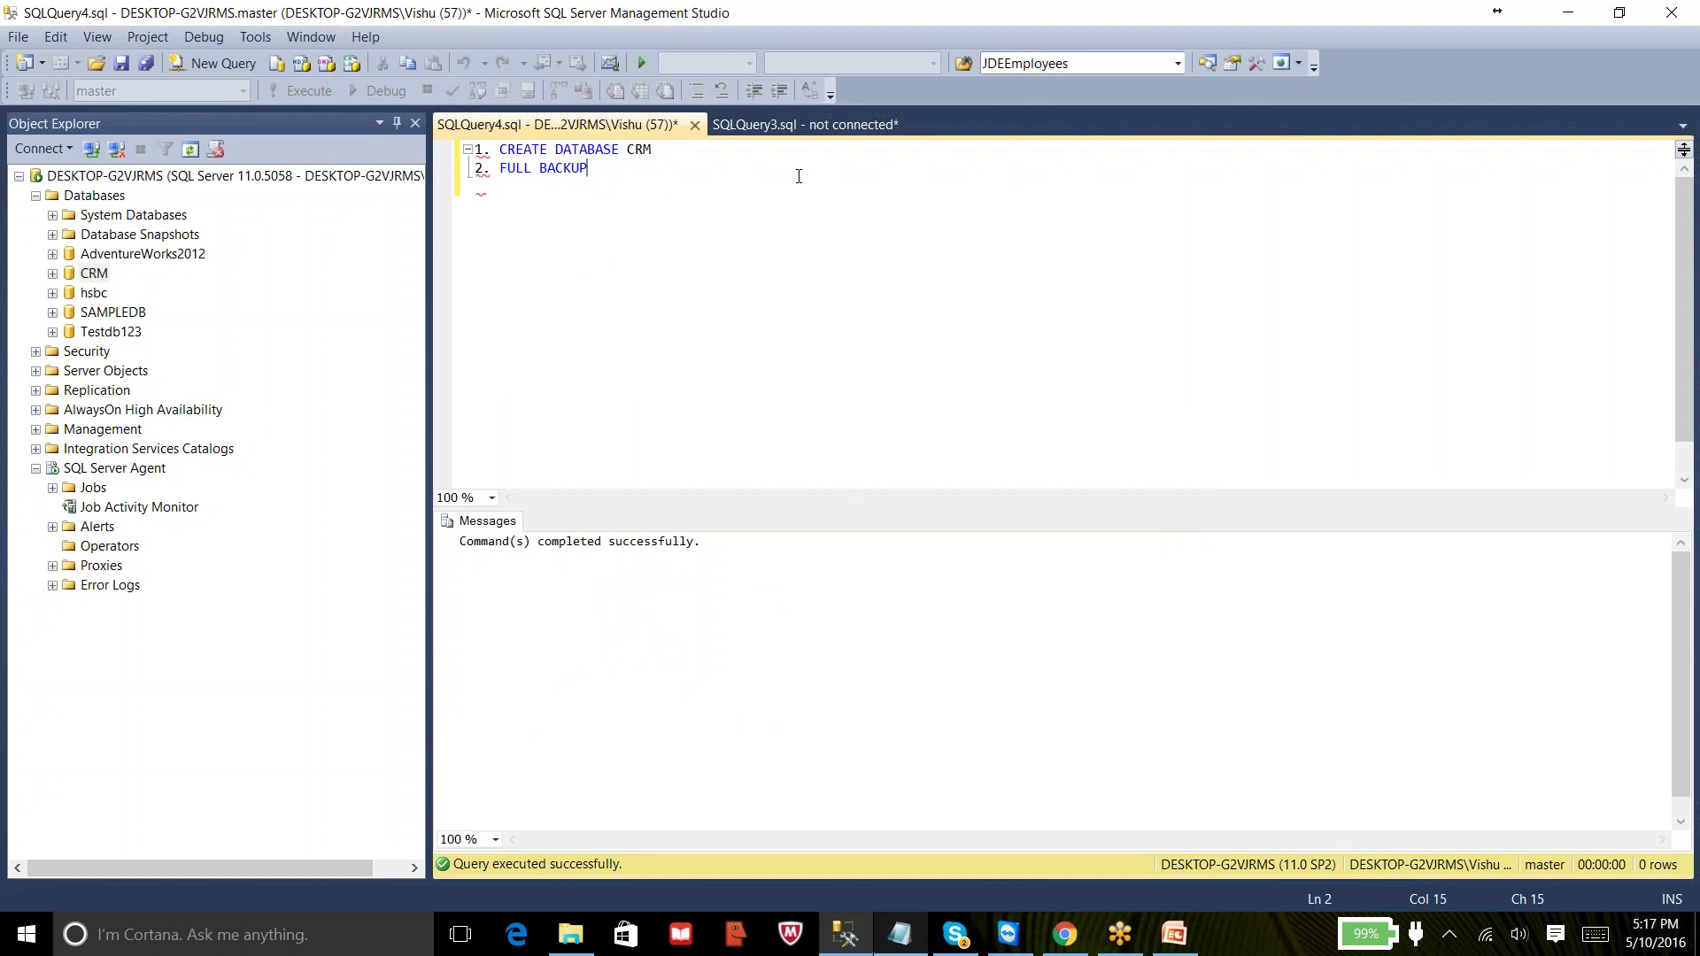
pyautogui.press('Return')
pyautogui.write('3. crea')
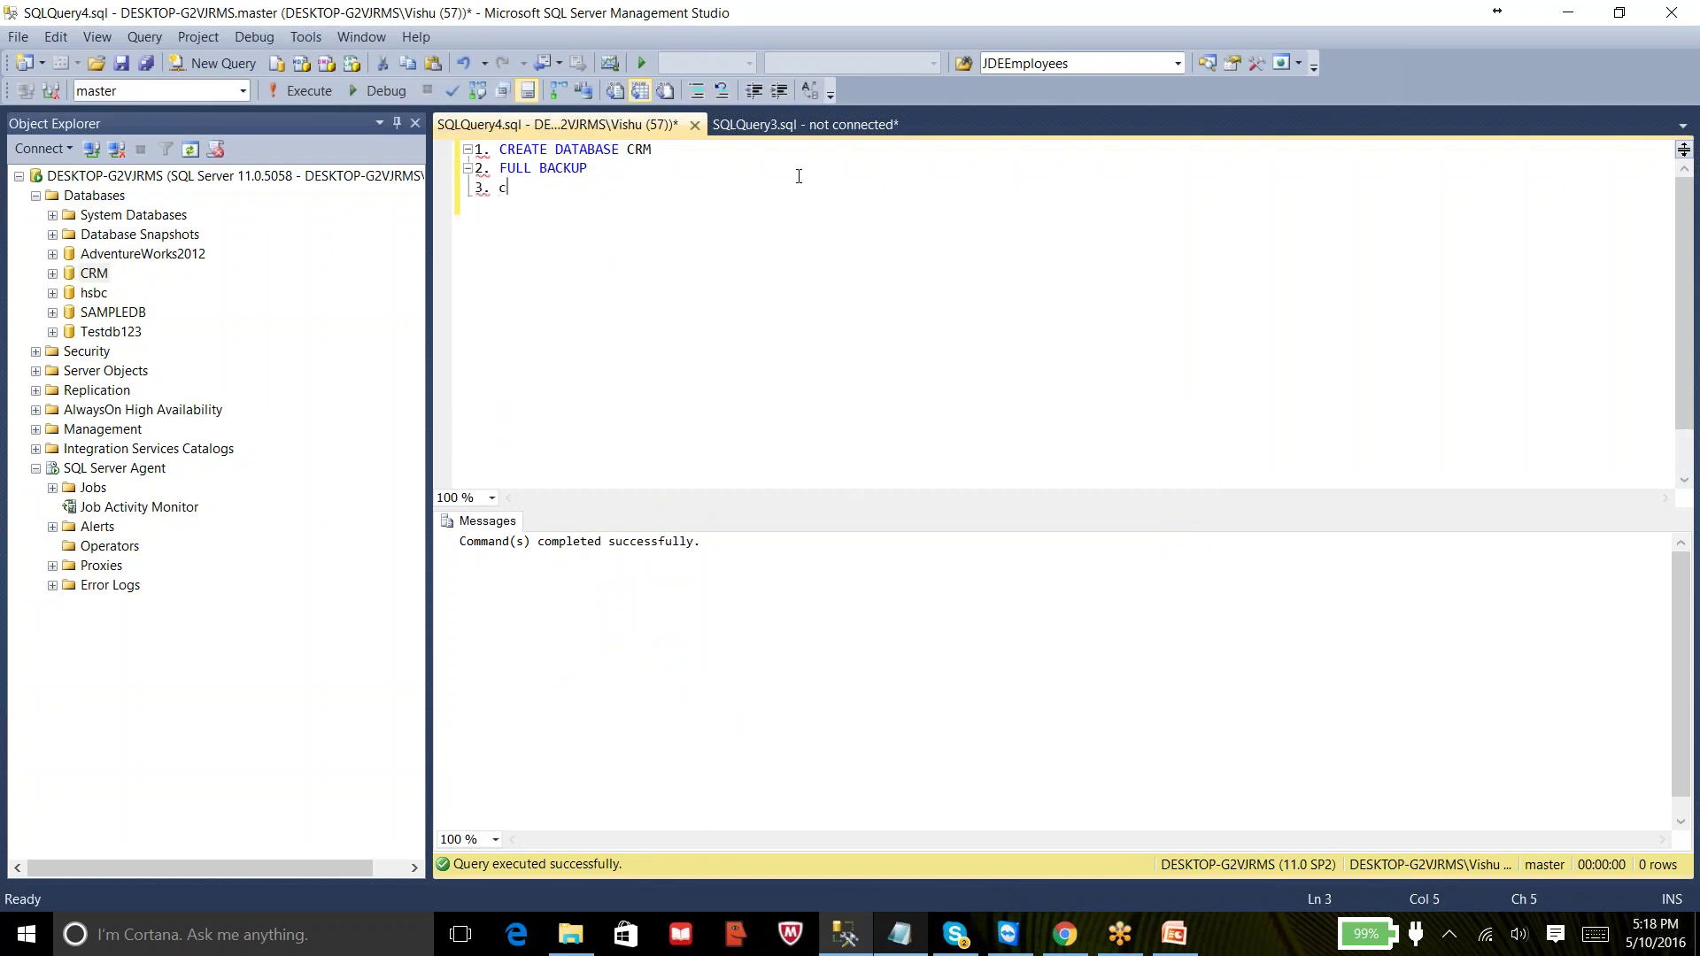
pyautogui.press('capslock')
pyautogui.press('BackSpace')
pyautogui.press('BackSpace')
pyautogui.press('BackSpace')
pyautogui.press('BackSpace')
pyautogui.write('CREATE TABLE STUDENTS')
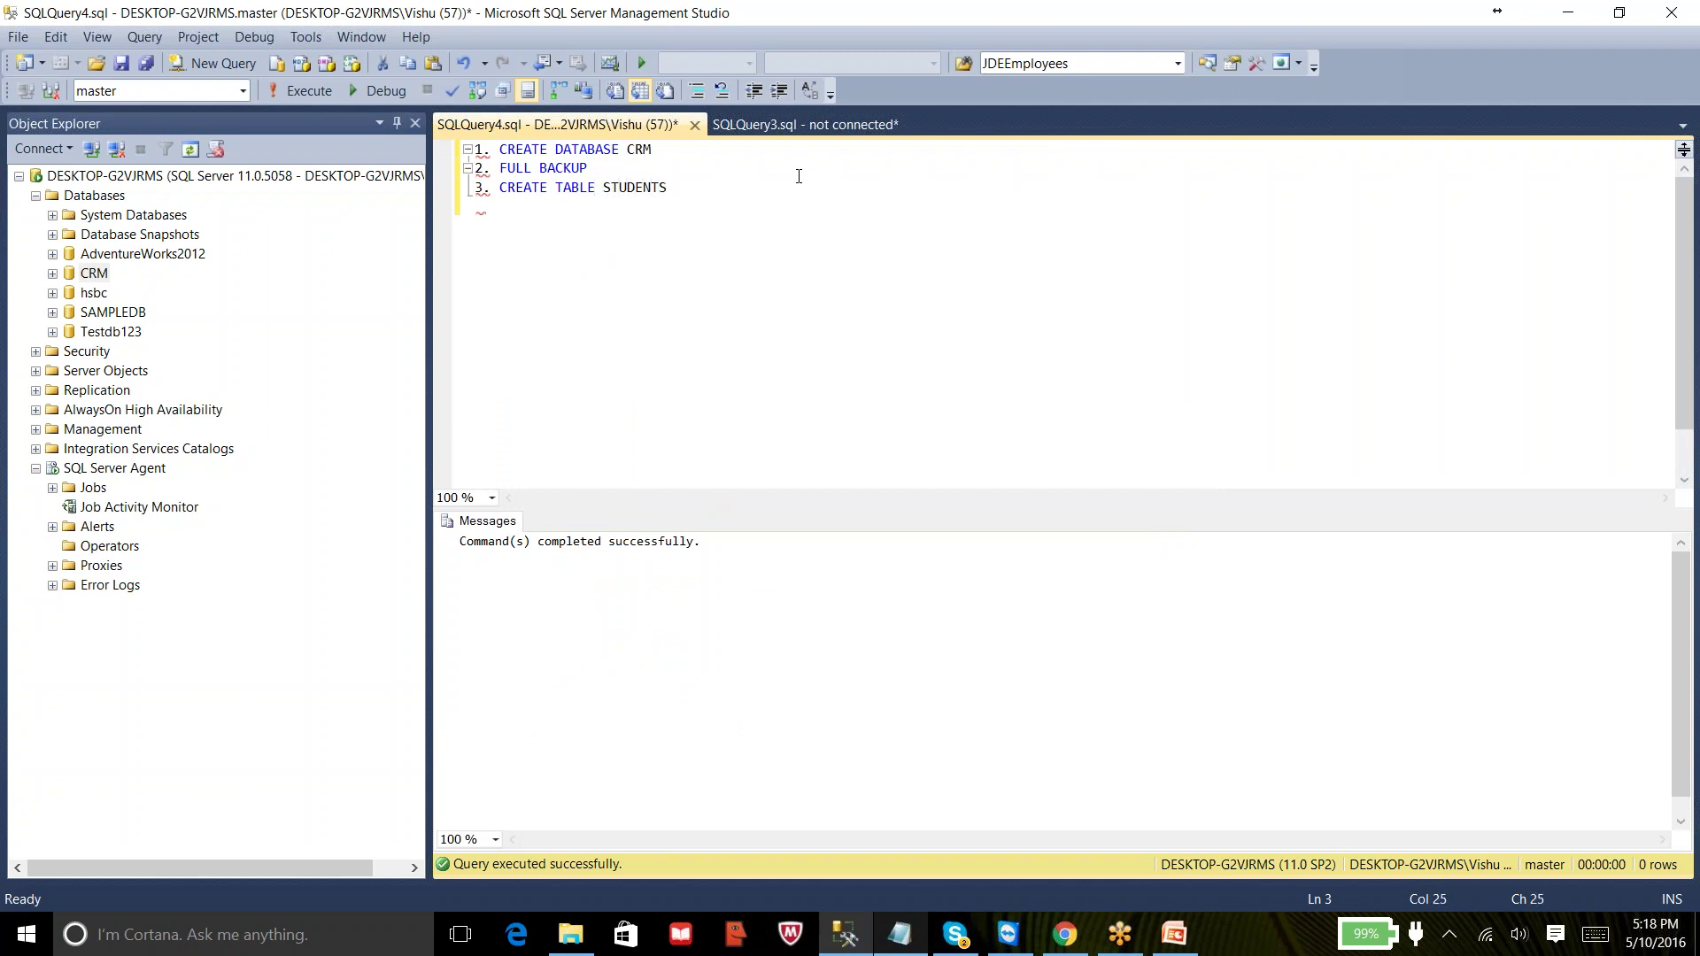
pyautogui.press('Return')
pyautogui.press('Return')
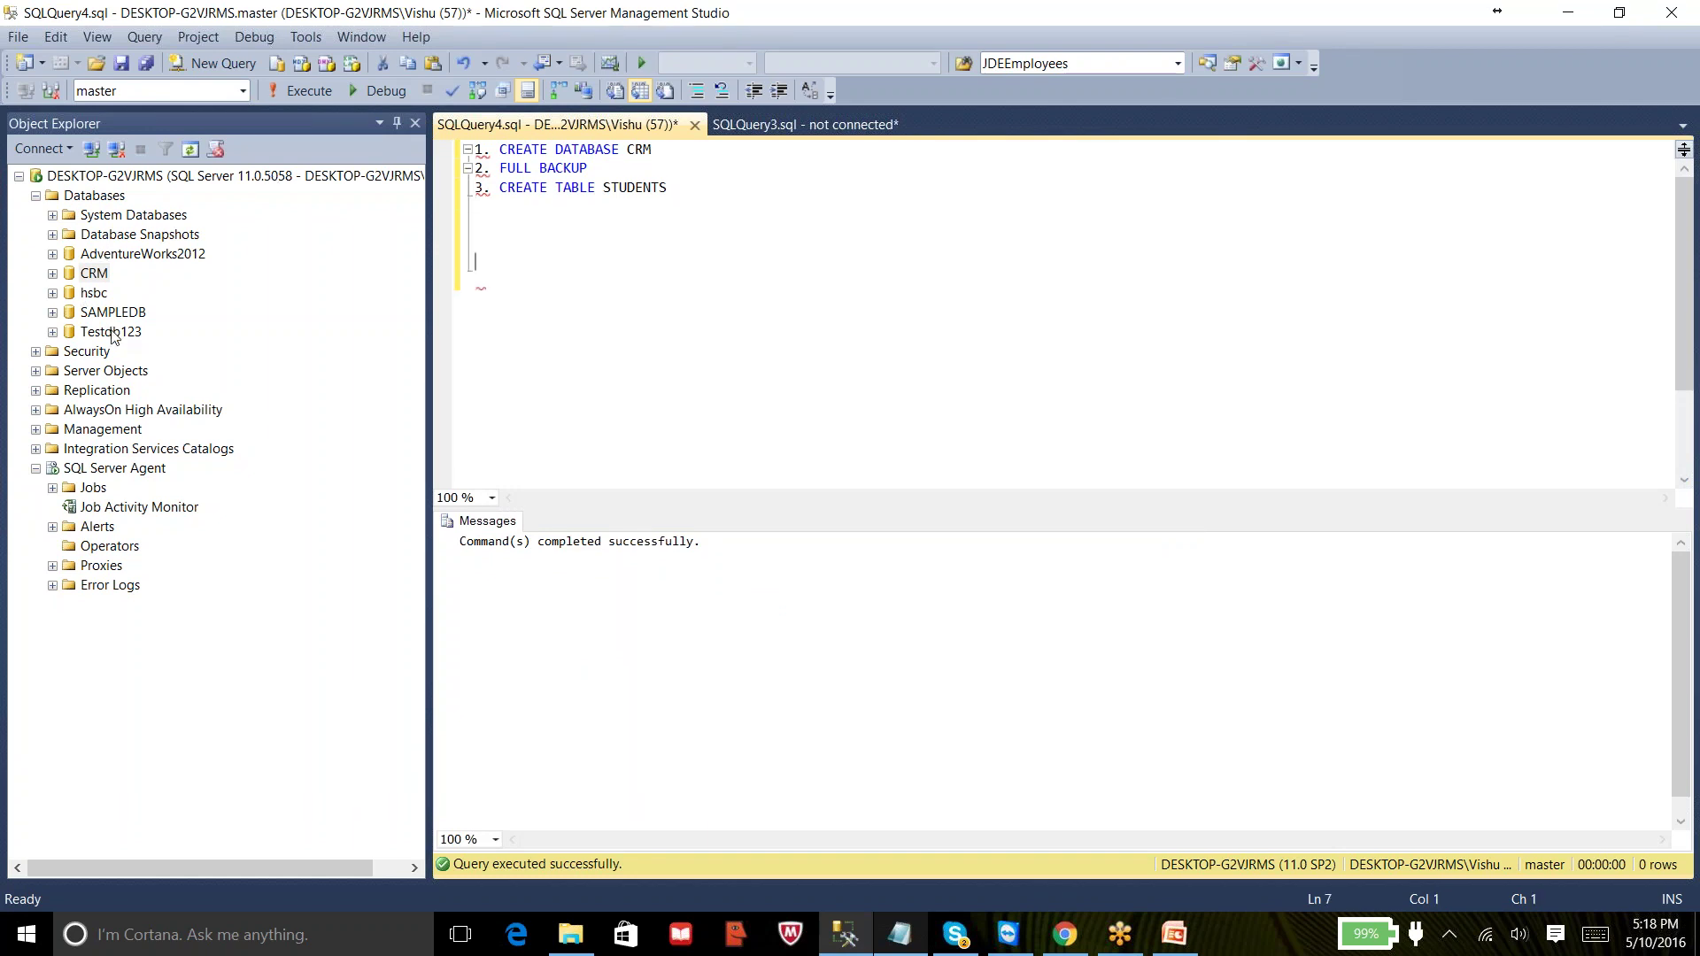
# - Place the cursor below the numbered notes and switch the query's database from master to CRM
pyautogui.click(95, 274)
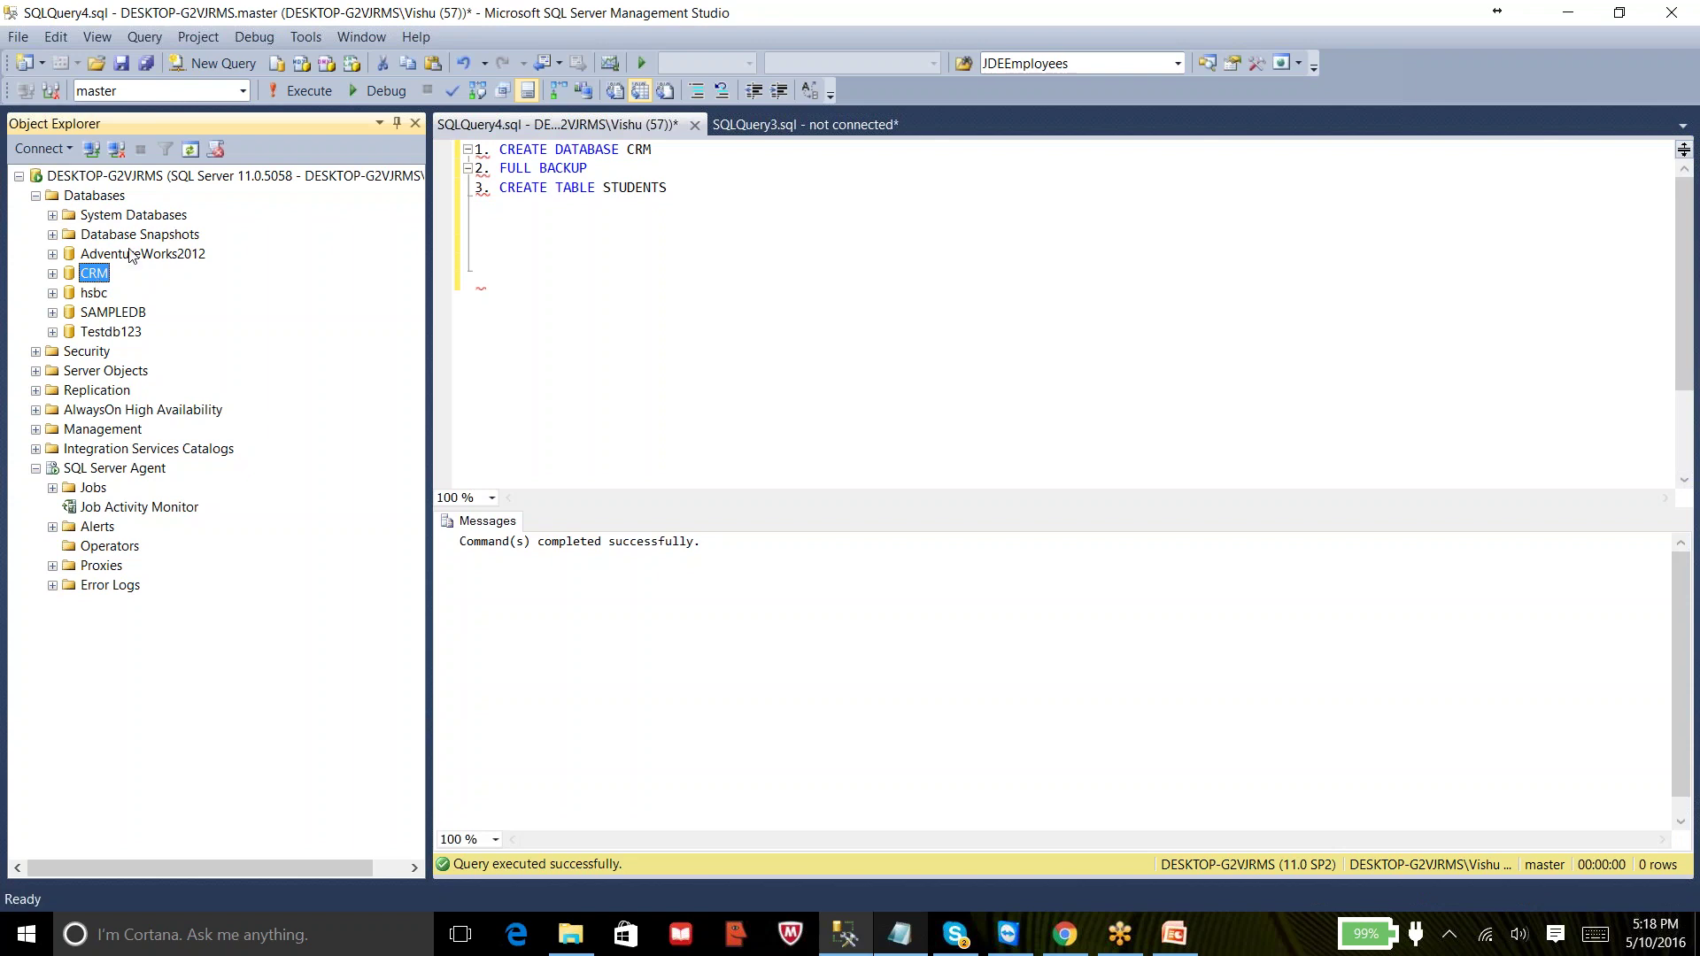
pyautogui.click(552, 301)
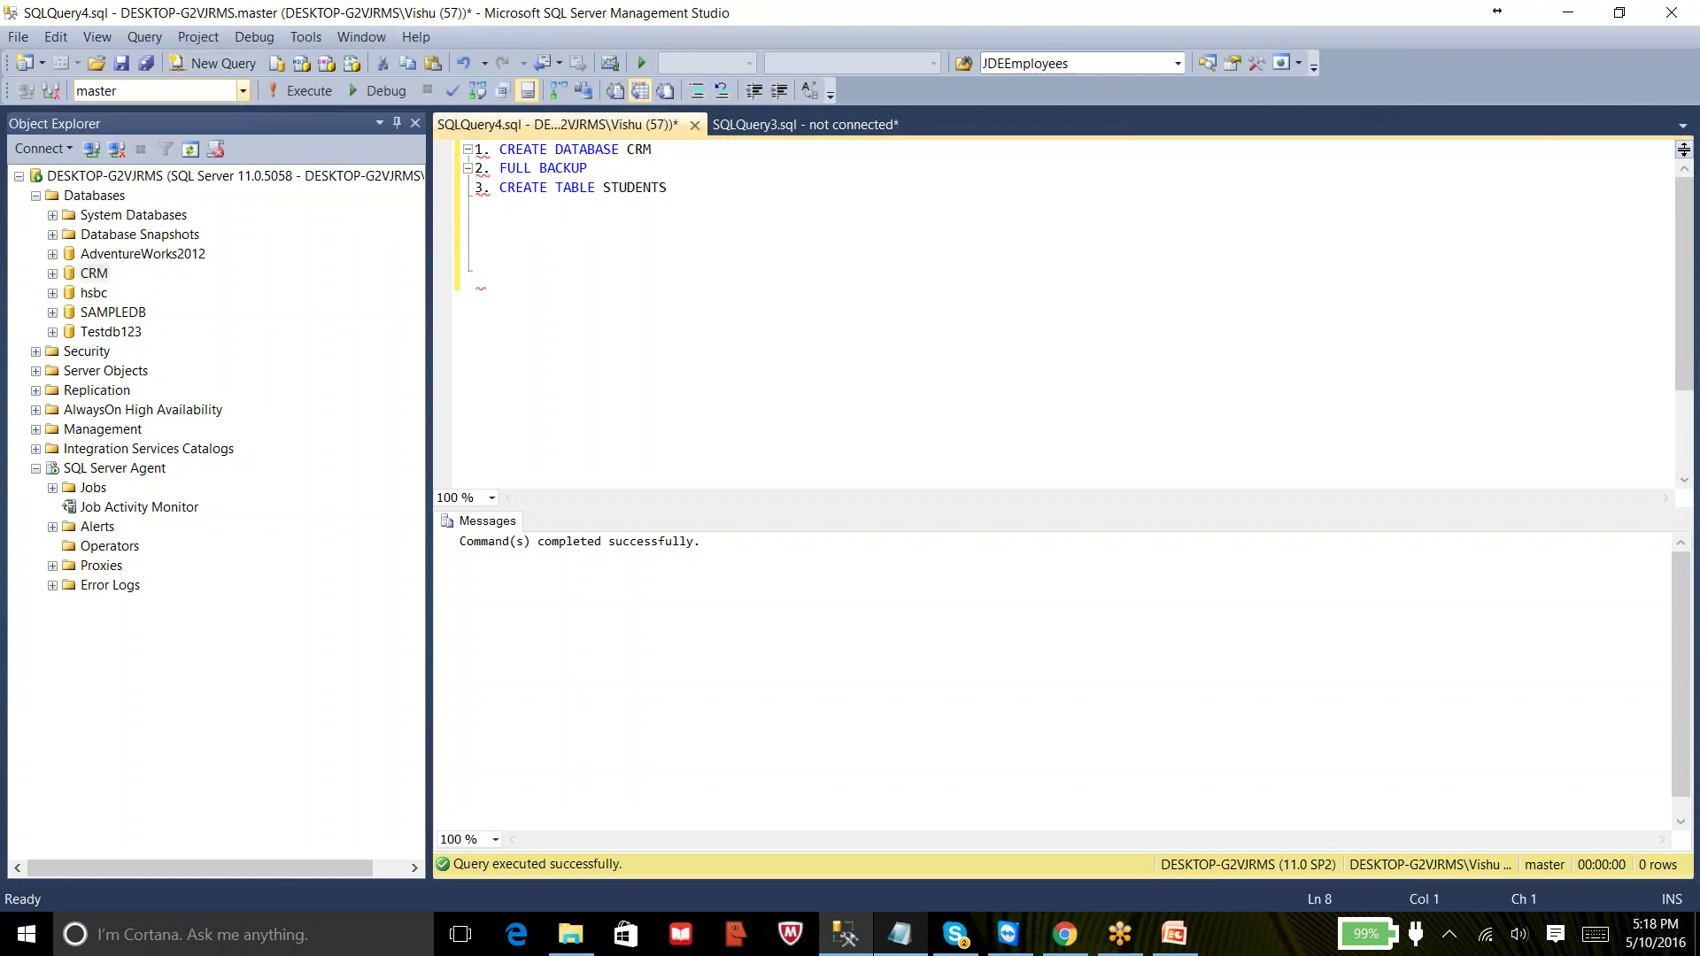
pyautogui.click(242, 94)
pyautogui.click(161, 135)
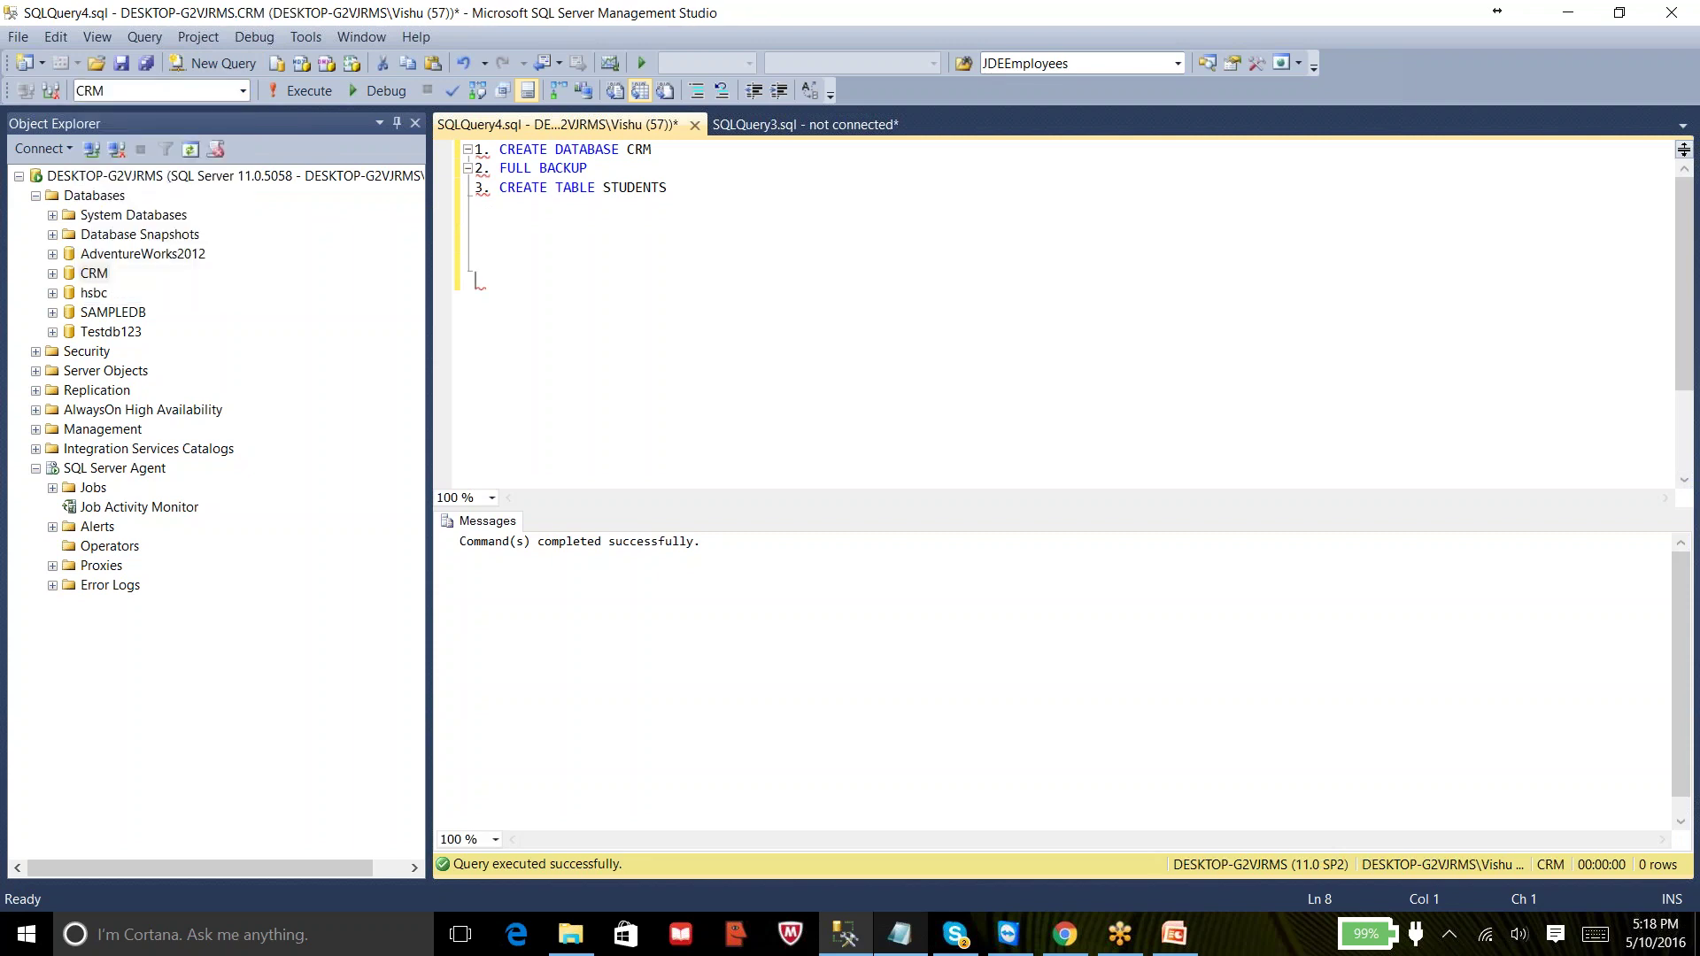
# - Write a CREATE TABLE STUDENTS statement with columns ID INT and NAME VARCHAR(100), and try executing only that statement
pyautogui.write('CREATE TABLE STUDENTS')
pyautogui.press('Return')
pyautogui.write('(')
pyautogui.press('Return')
pyautogui.press('Return')
pyautogui.write(')')
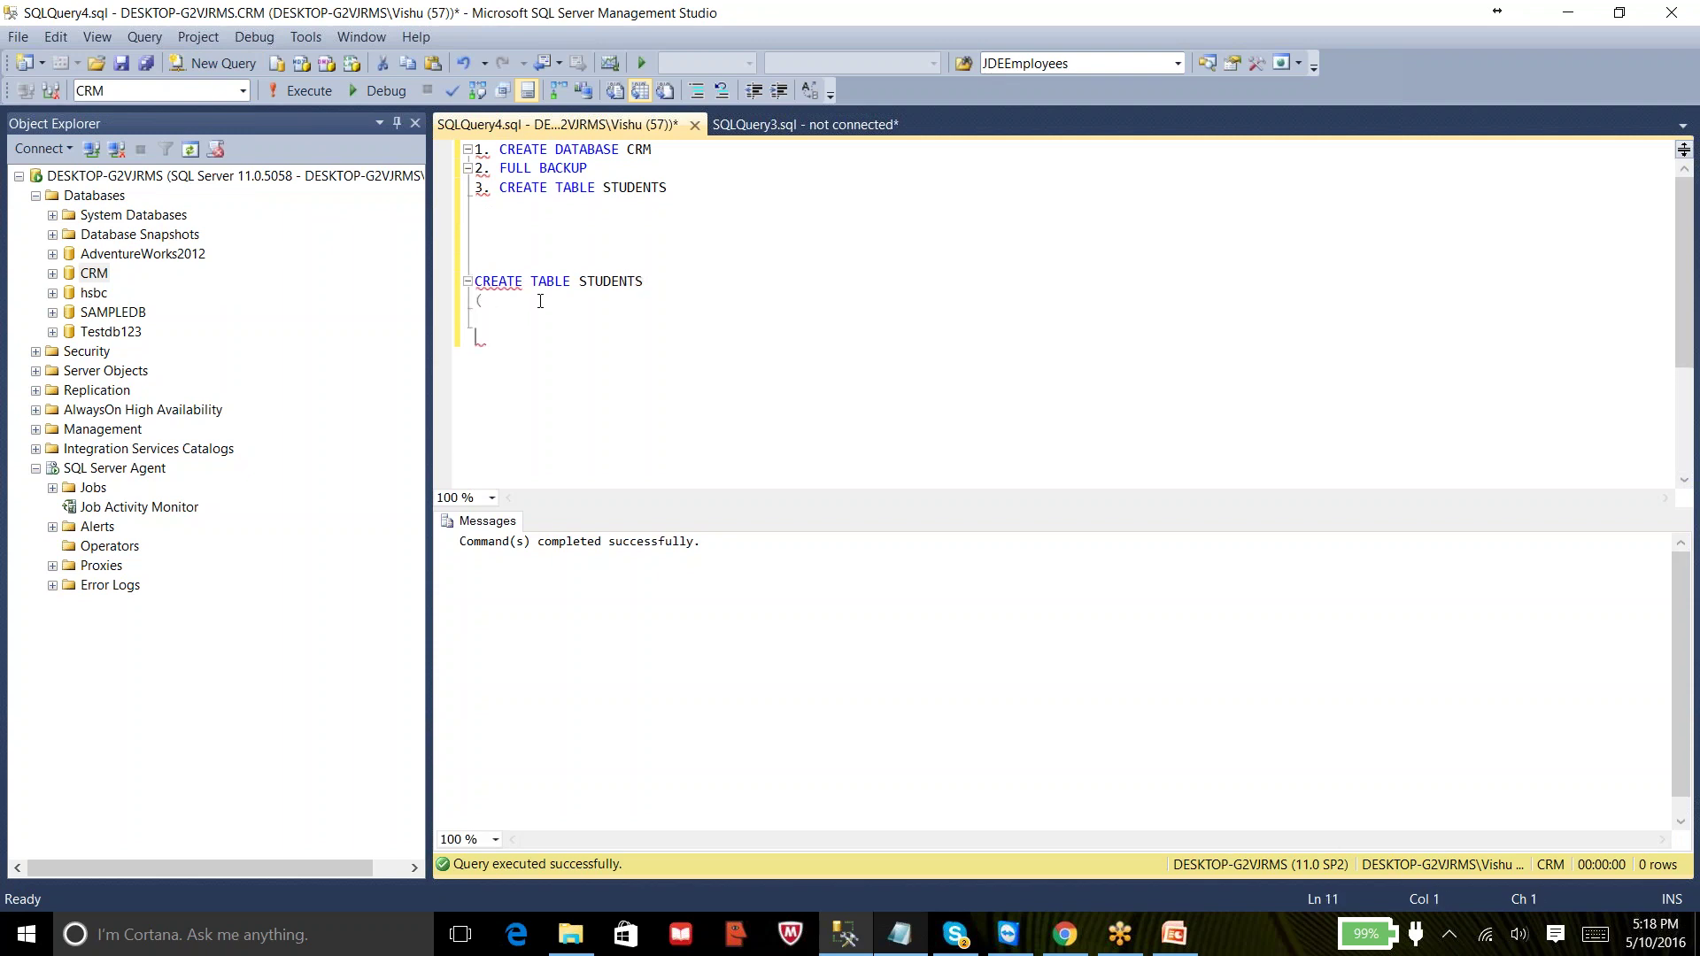
pyautogui.press('Up')
pyautogui.write('ID INT,')
pyautogui.press('Return')
pyautogui.write('NA')
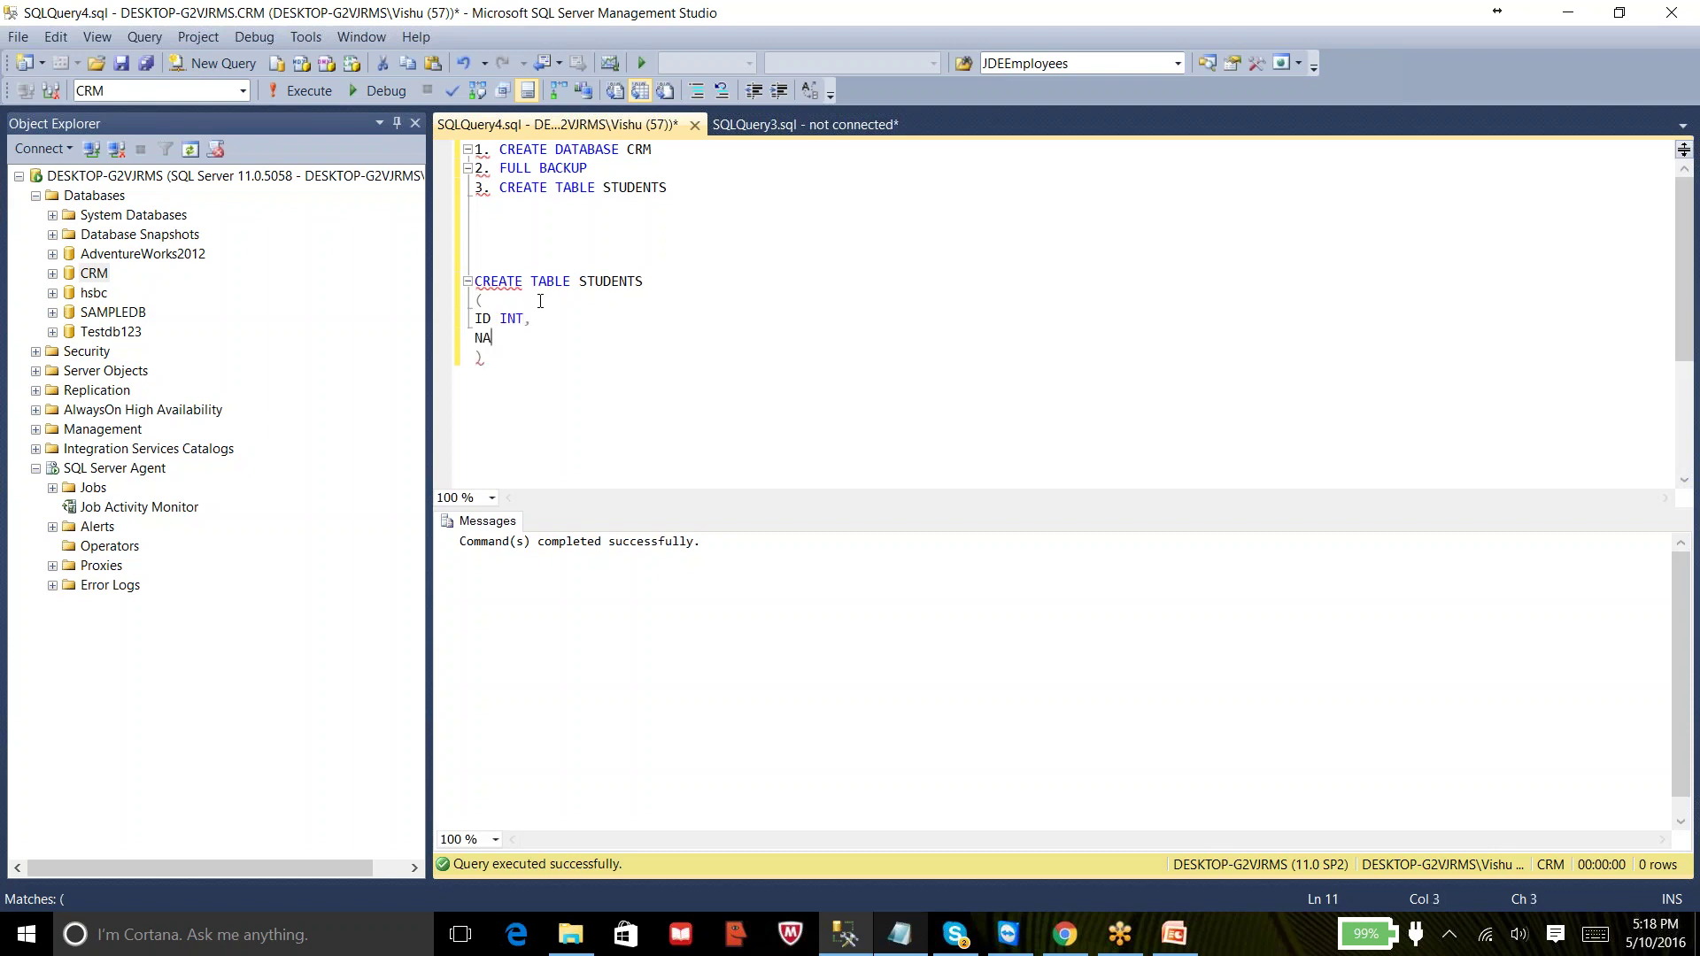
pyautogui.write('ME VARCHAR(100)')
pyautogui.moveTo(500, 363); pyautogui.dragTo(475, 281)
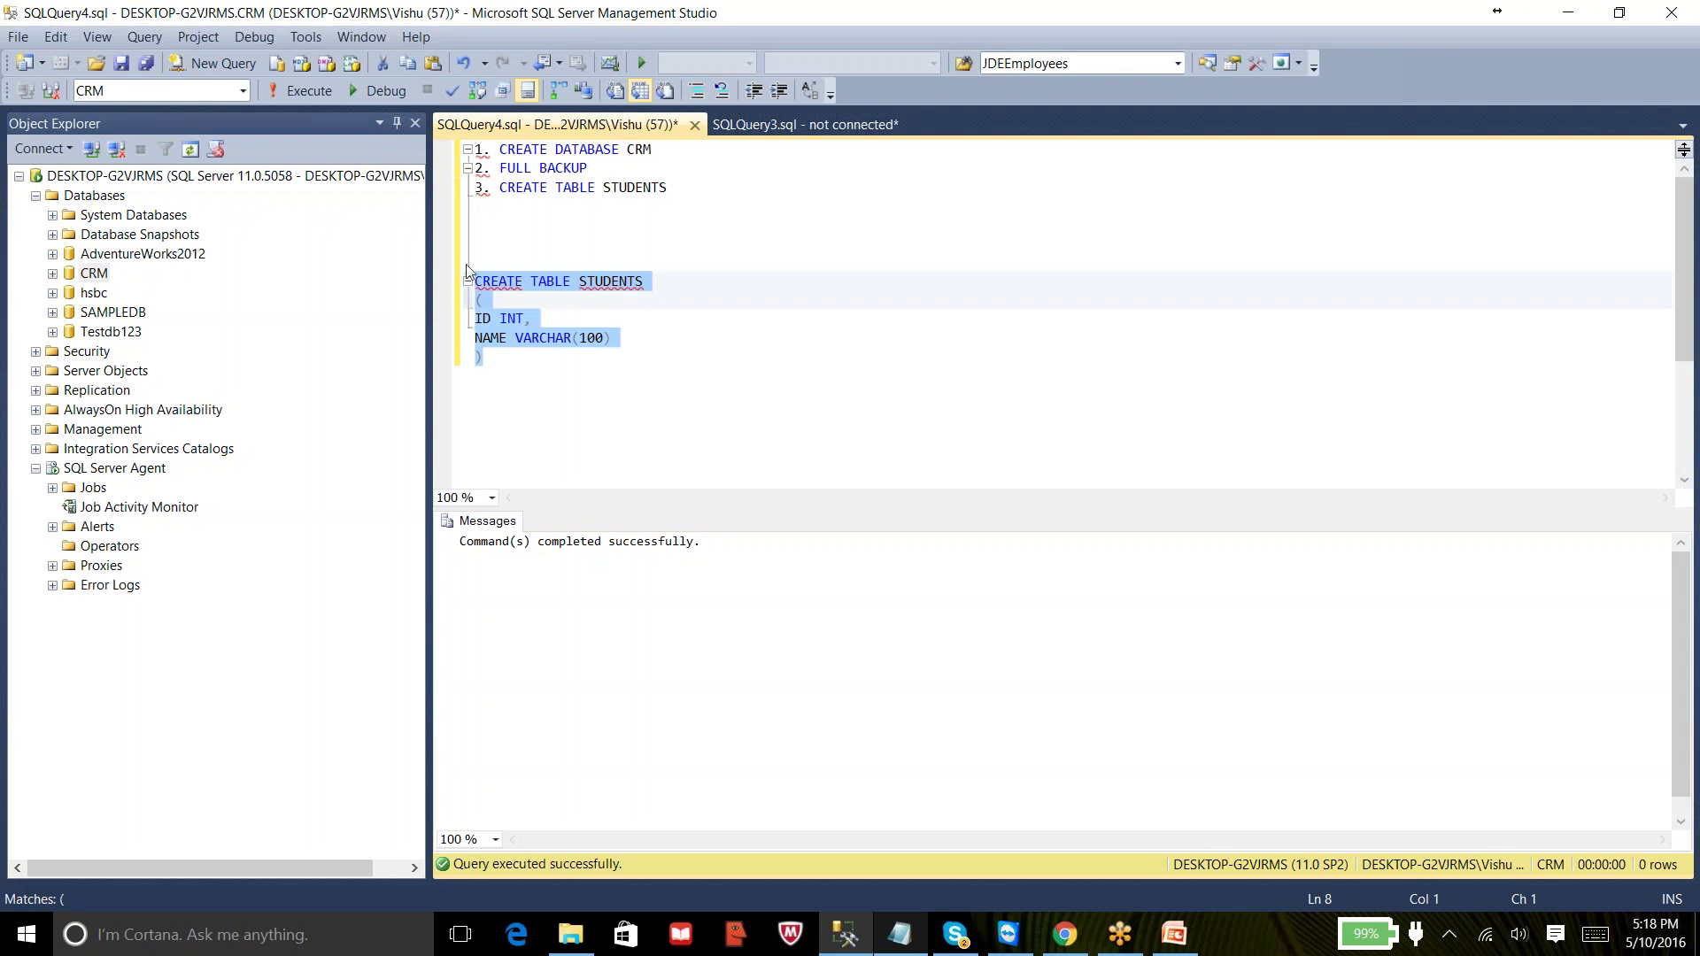
pyautogui.click(313, 96)
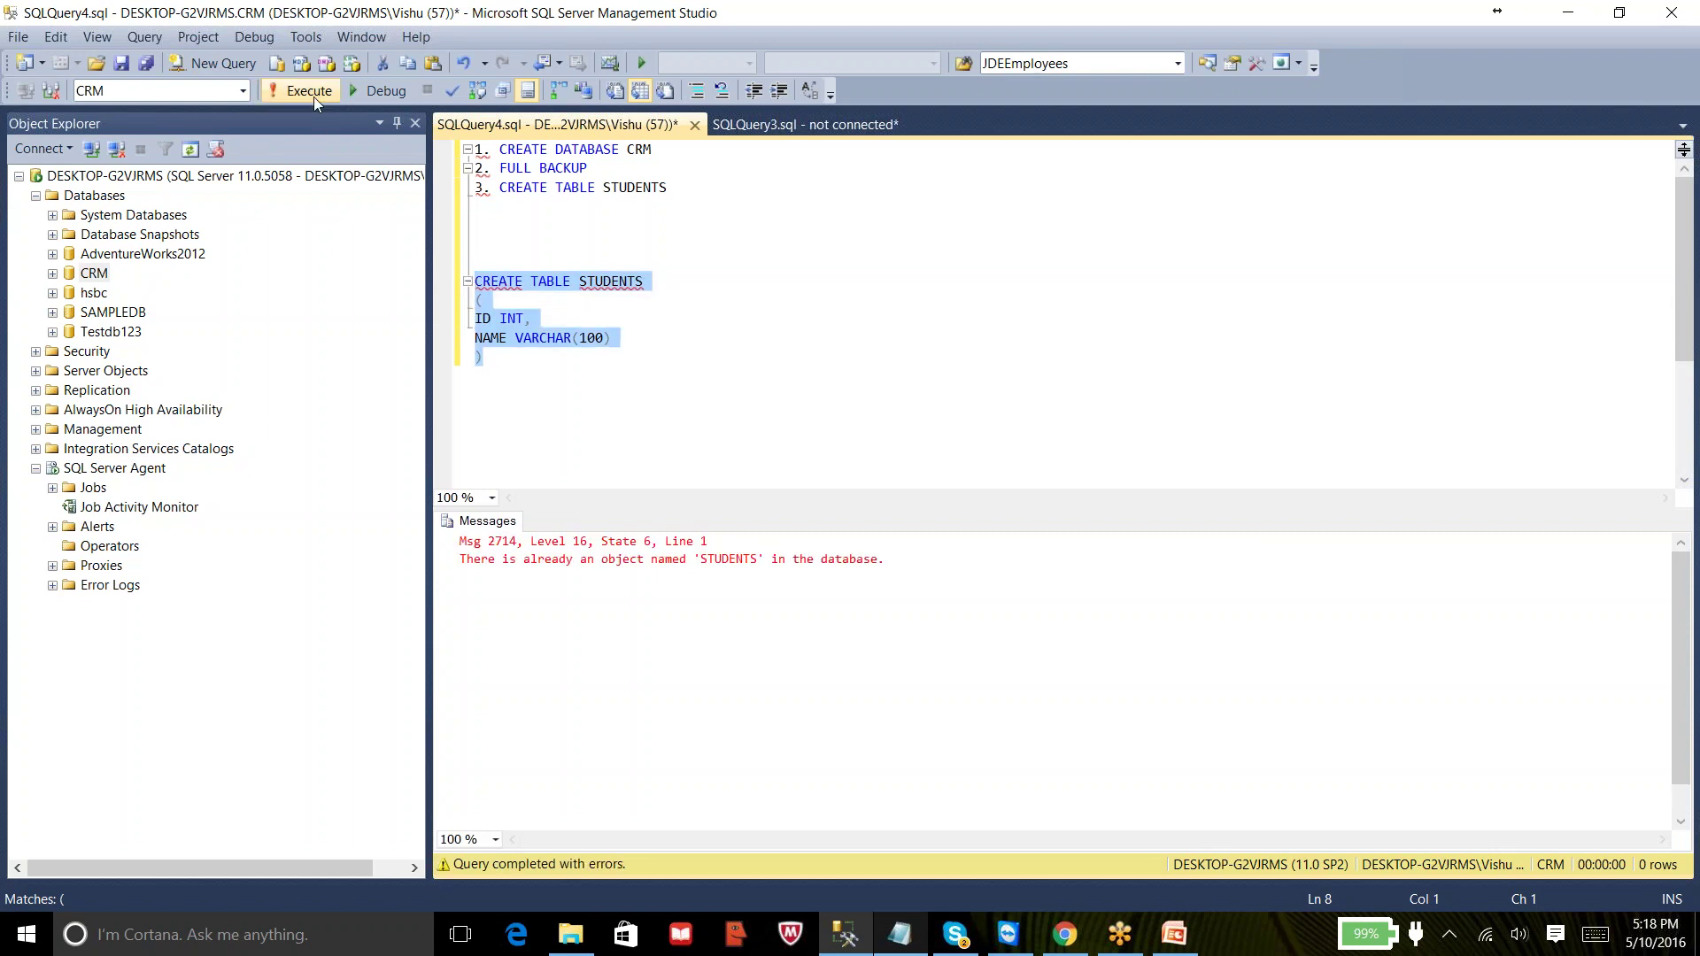
# - Examine the tables in the CRM database and in the model system database in Object Explorer
pyautogui.click(53, 275)
pyautogui.click(69, 312)
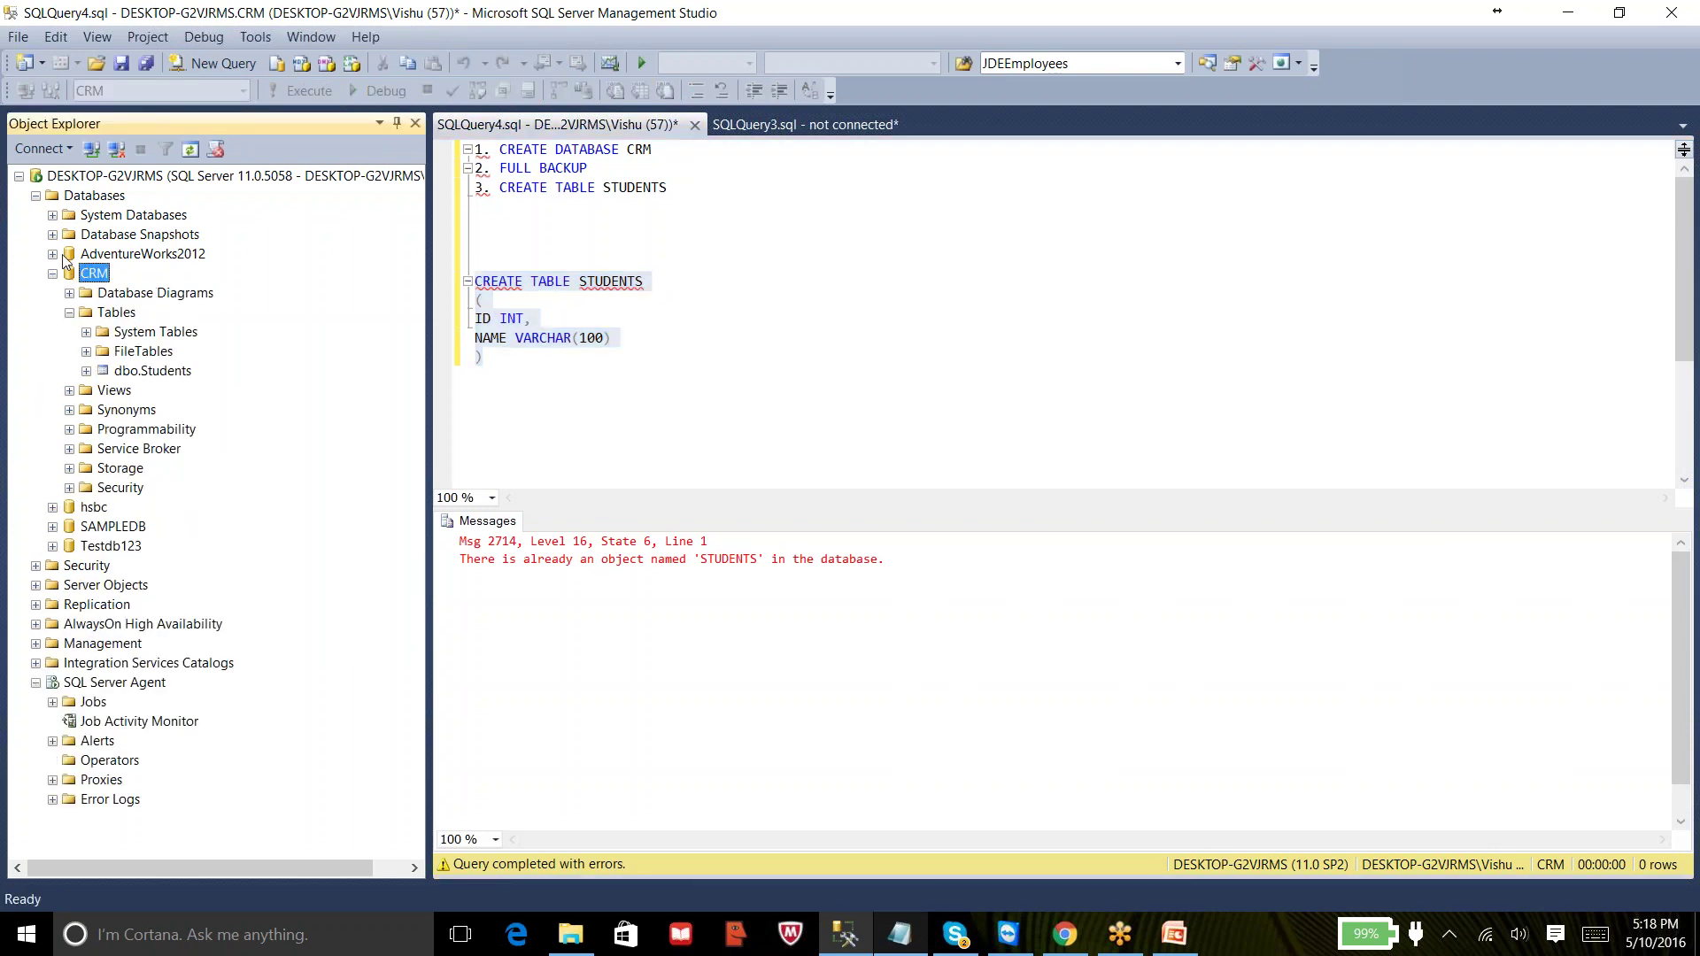
pyautogui.click(53, 215)
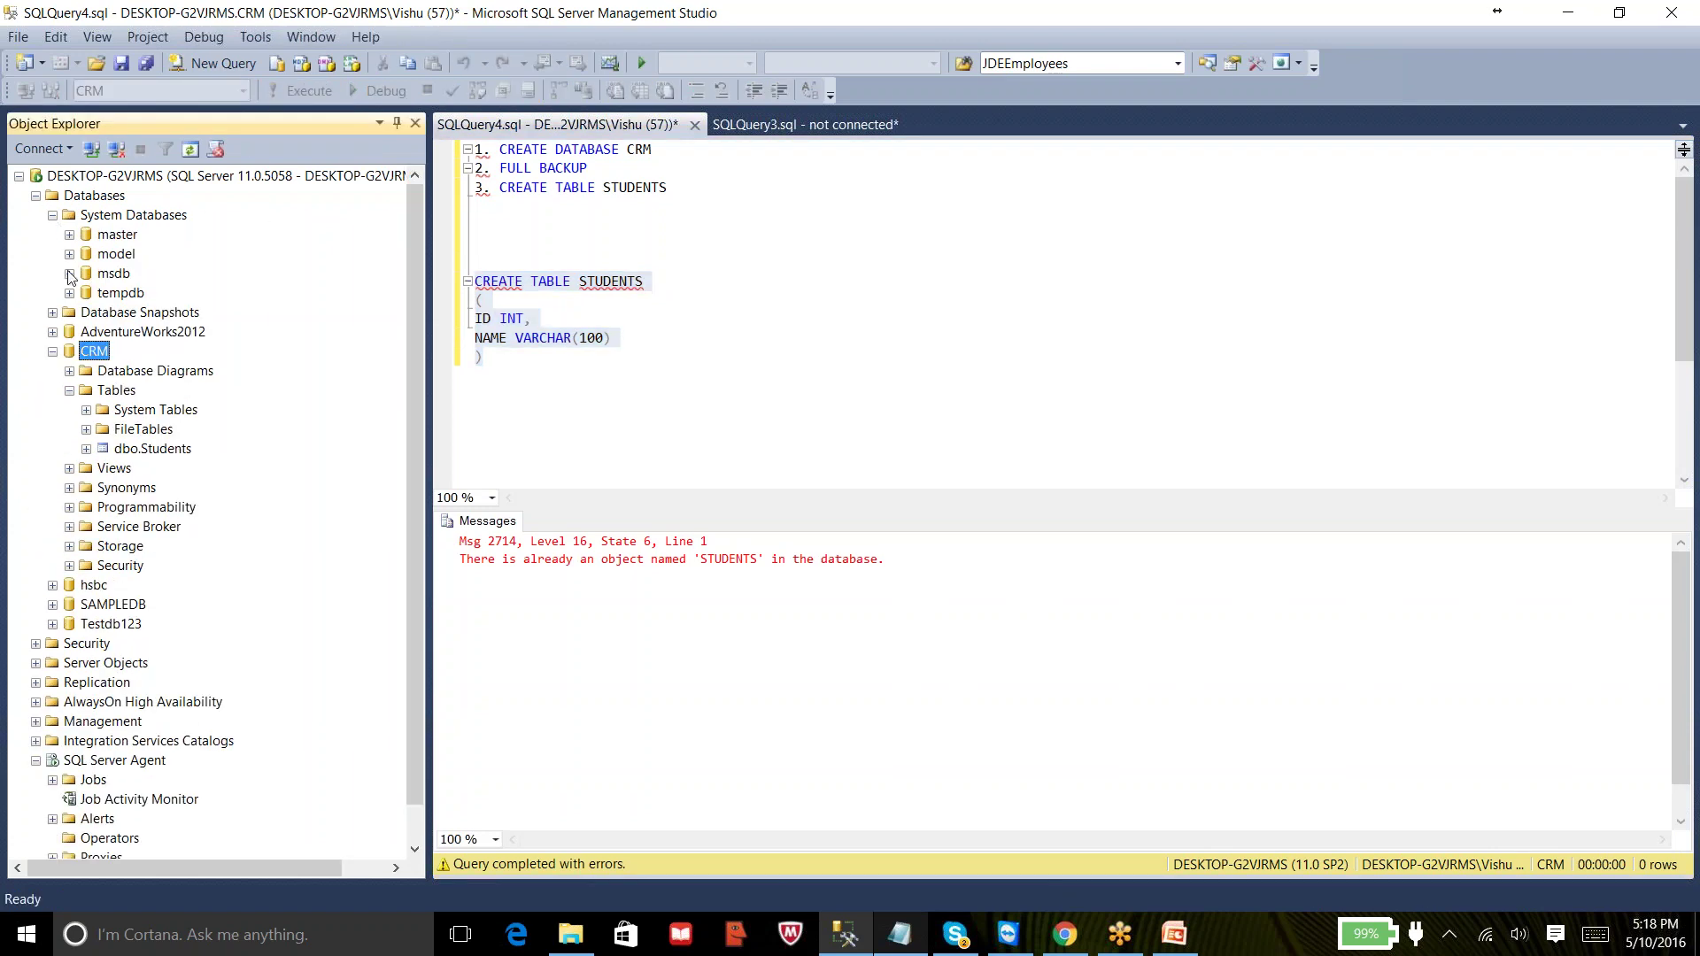
pyautogui.click(69, 256)
pyautogui.click(86, 274)
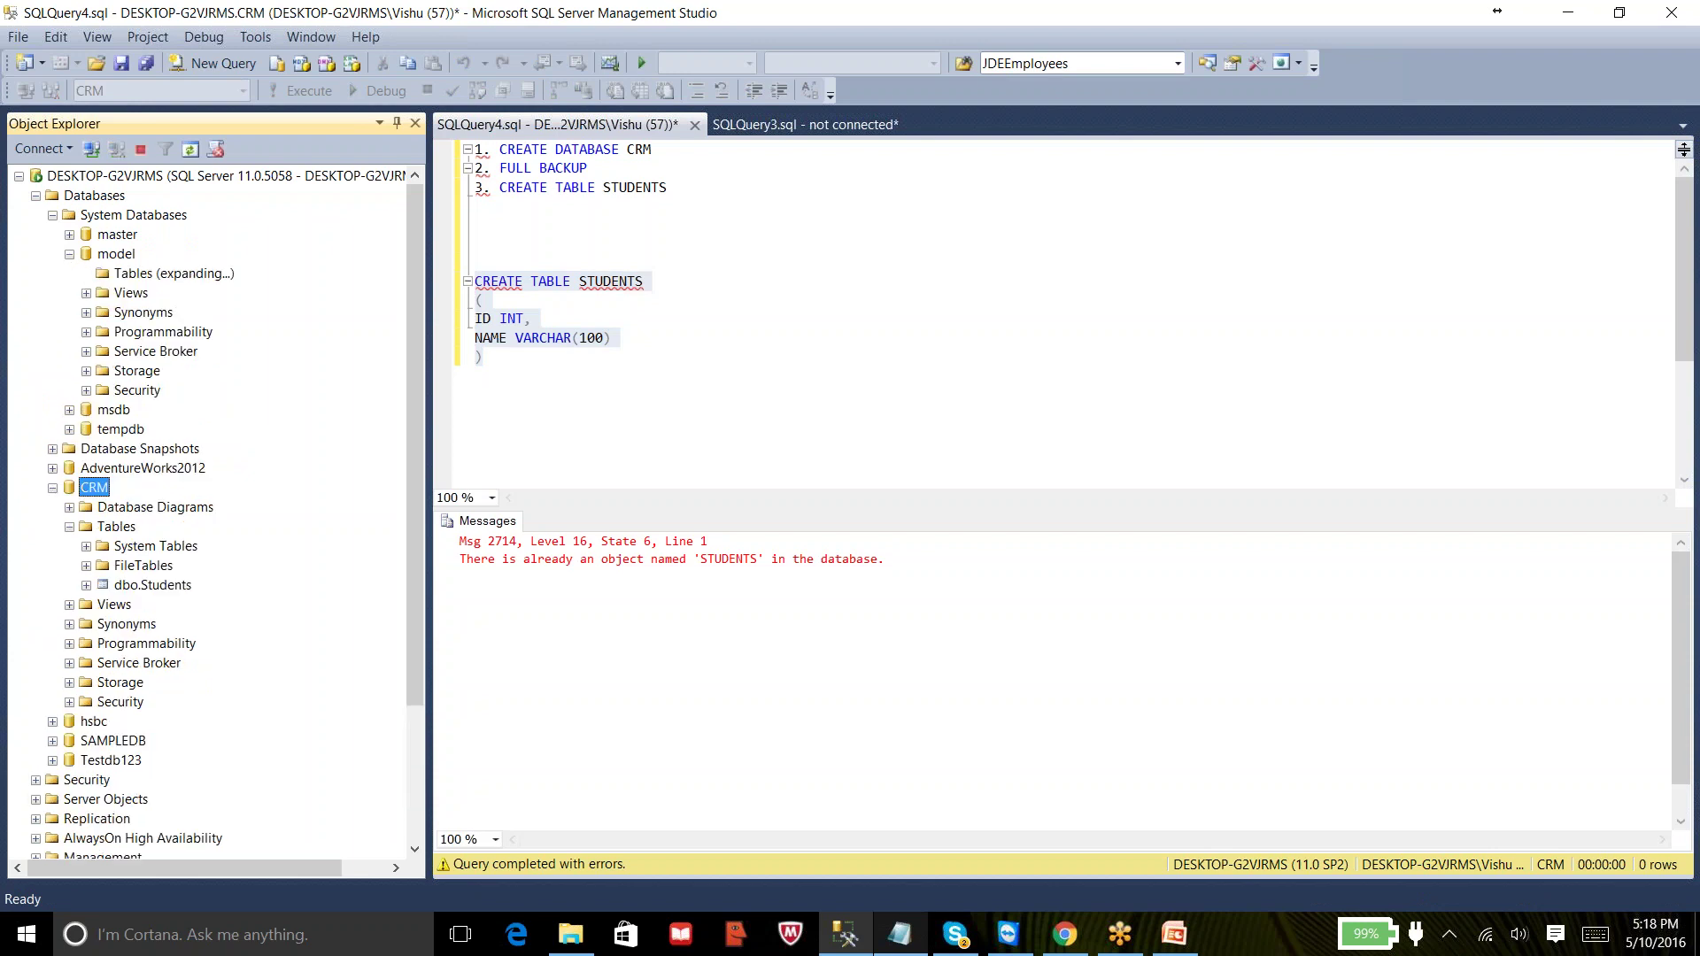
# - Collapse the model and system database listings, and delete the existing dbo.Students table from the CRM database
pyautogui.click(157, 314)
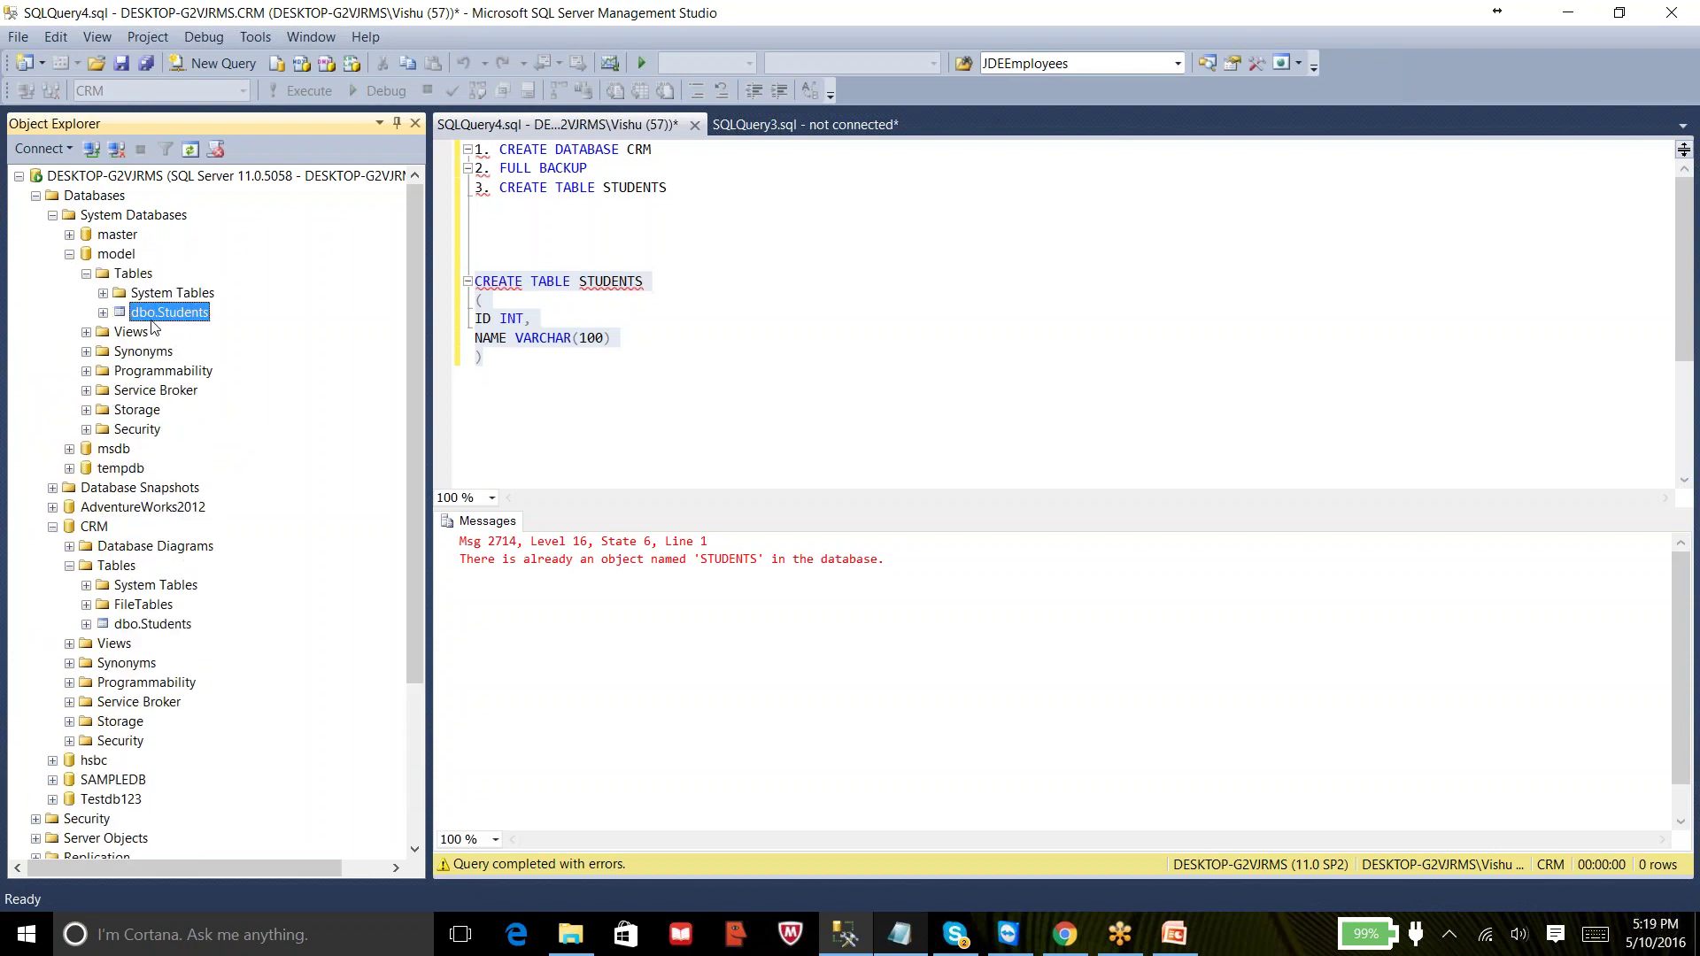
pyautogui.click(86, 273)
pyautogui.click(69, 254)
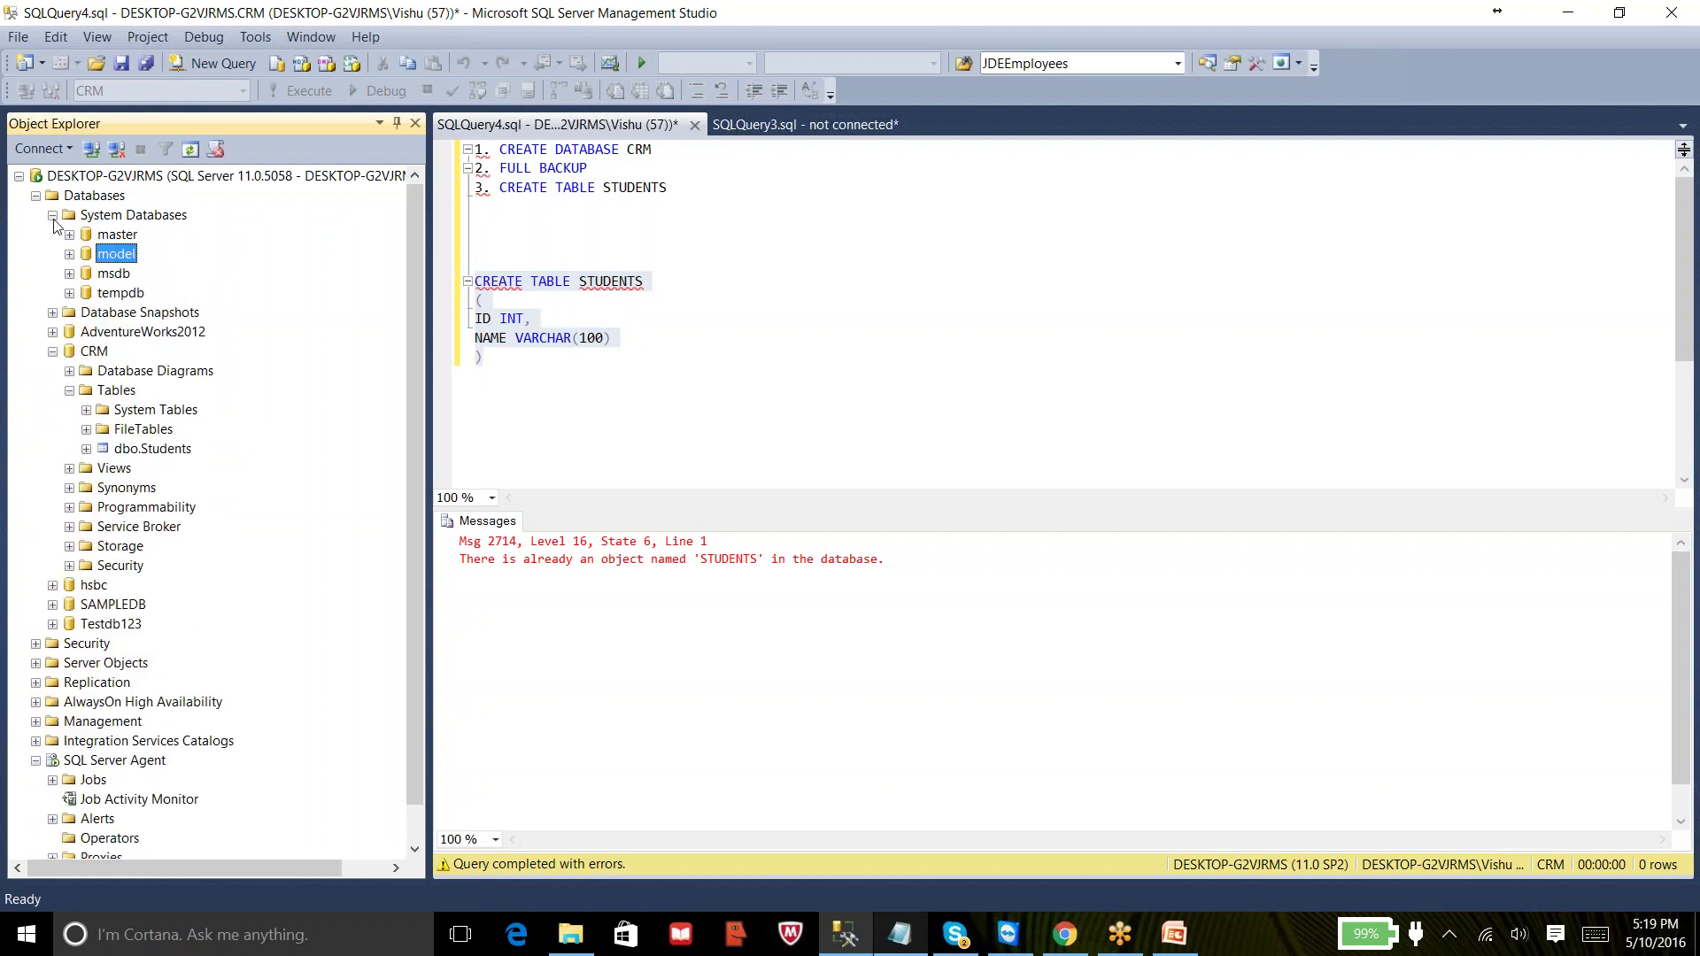
pyautogui.click(53, 215)
pyautogui.rightClick(147, 372)
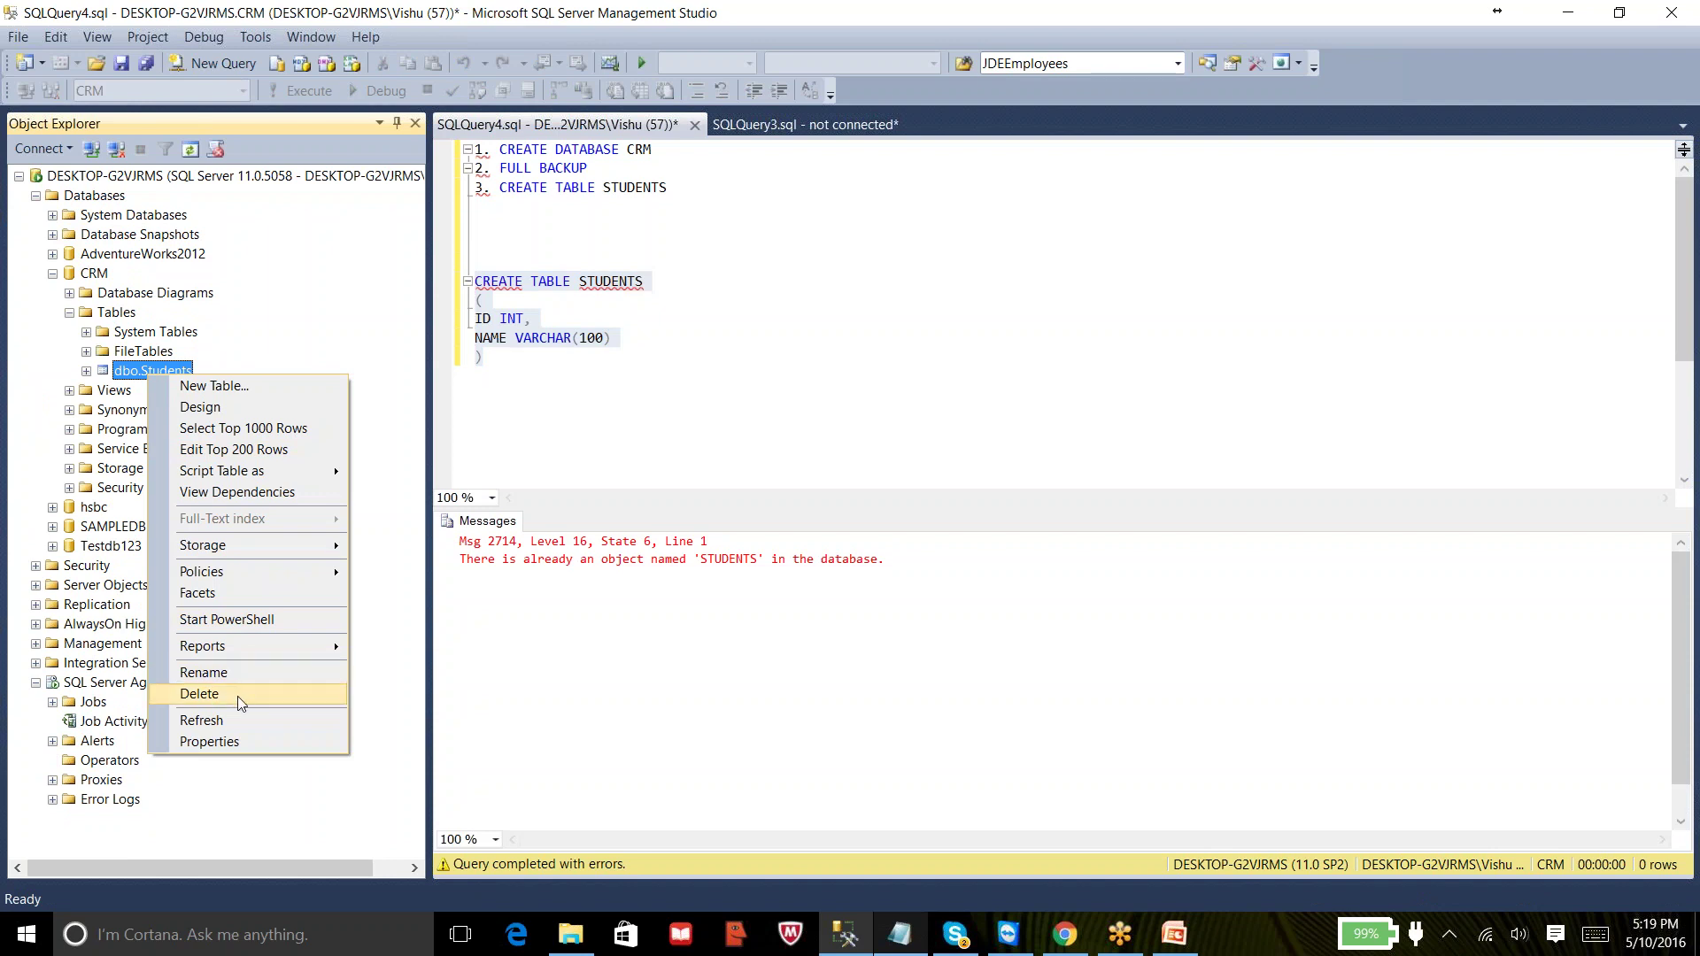
pyautogui.click(237, 696)
pyautogui.click(1032, 710)
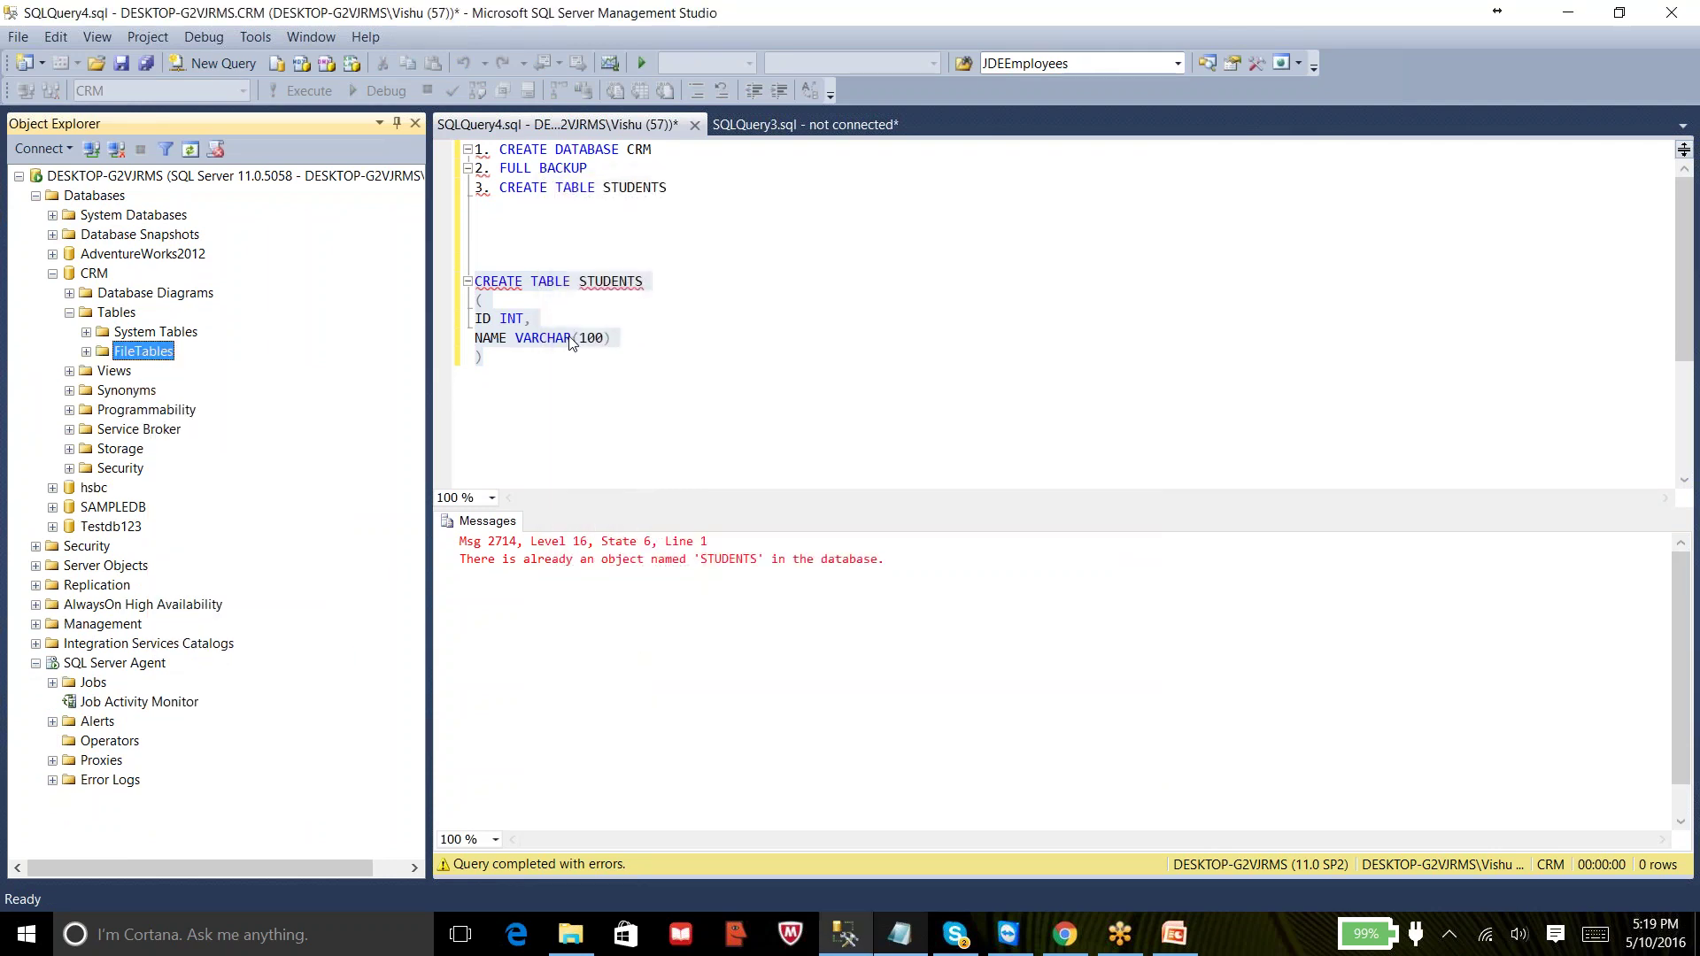
# - Execute only the CREATE TABLE STUDENTS statement against the CRM database
pyautogui.moveTo(521, 369); pyautogui.dragTo(458, 253)
pyautogui.click(301, 90)
pyautogui.click(548, 409)
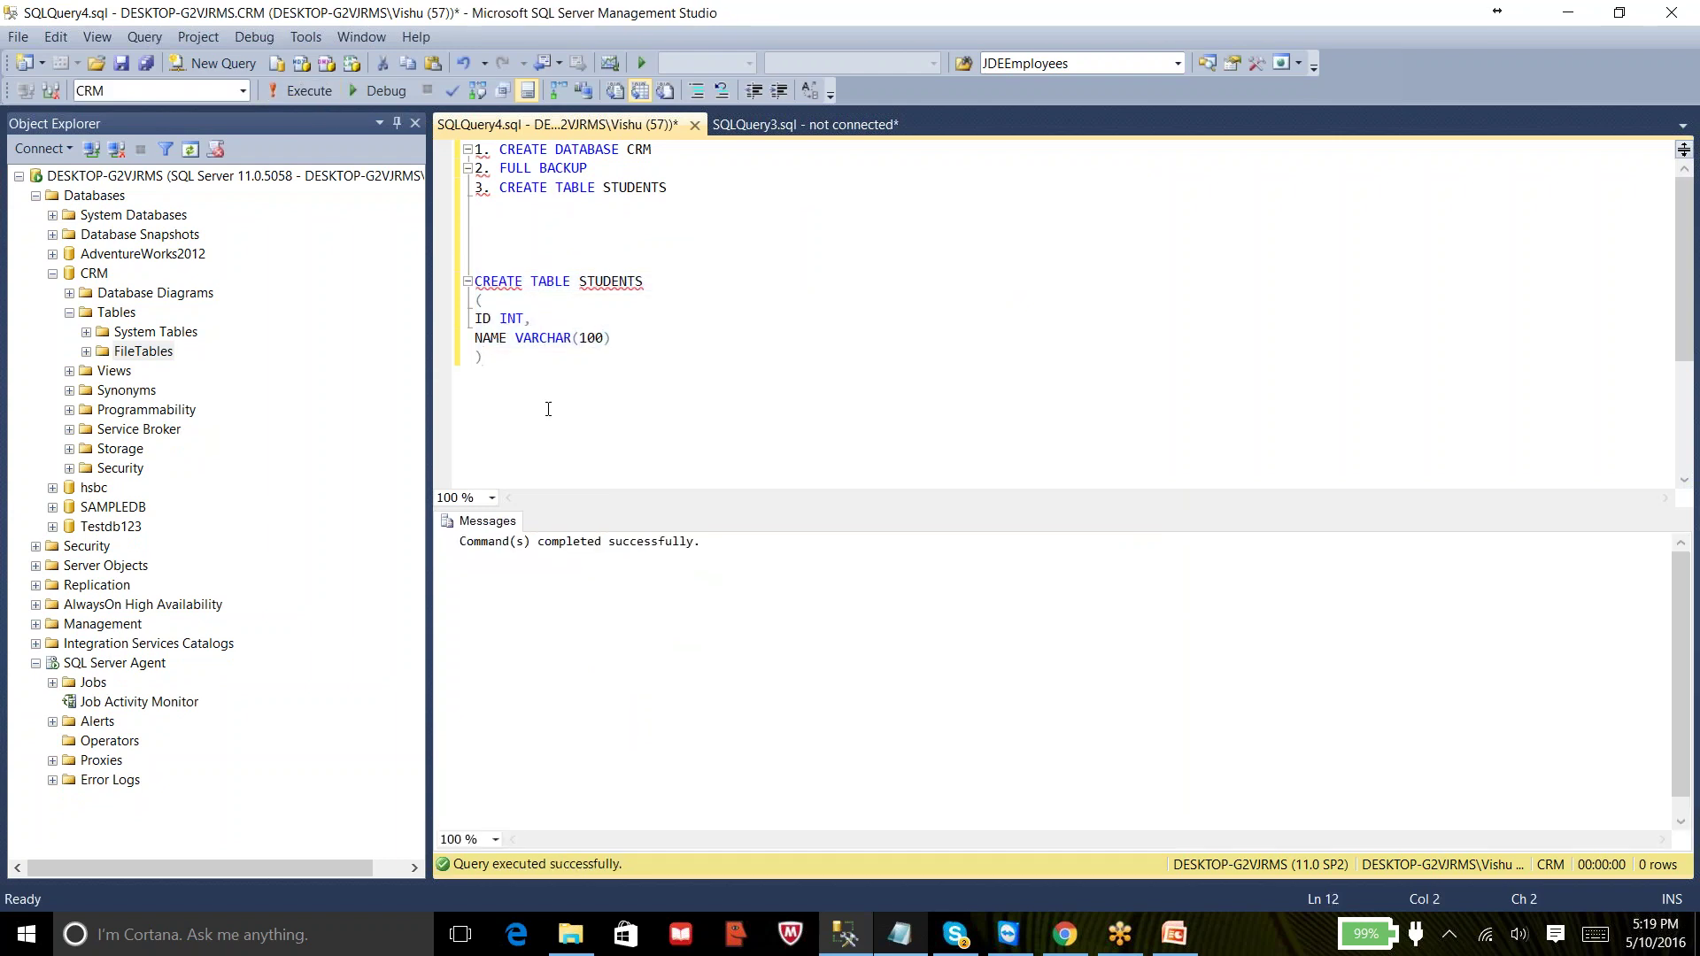
# - Remove the CREATE TABLE STUDENTS statement below the notes and refresh the CRM database's table list in Object Explorer
pyautogui.moveTo(548, 409); pyautogui.dragTo(453, 281)
pyautogui.press('Delete')
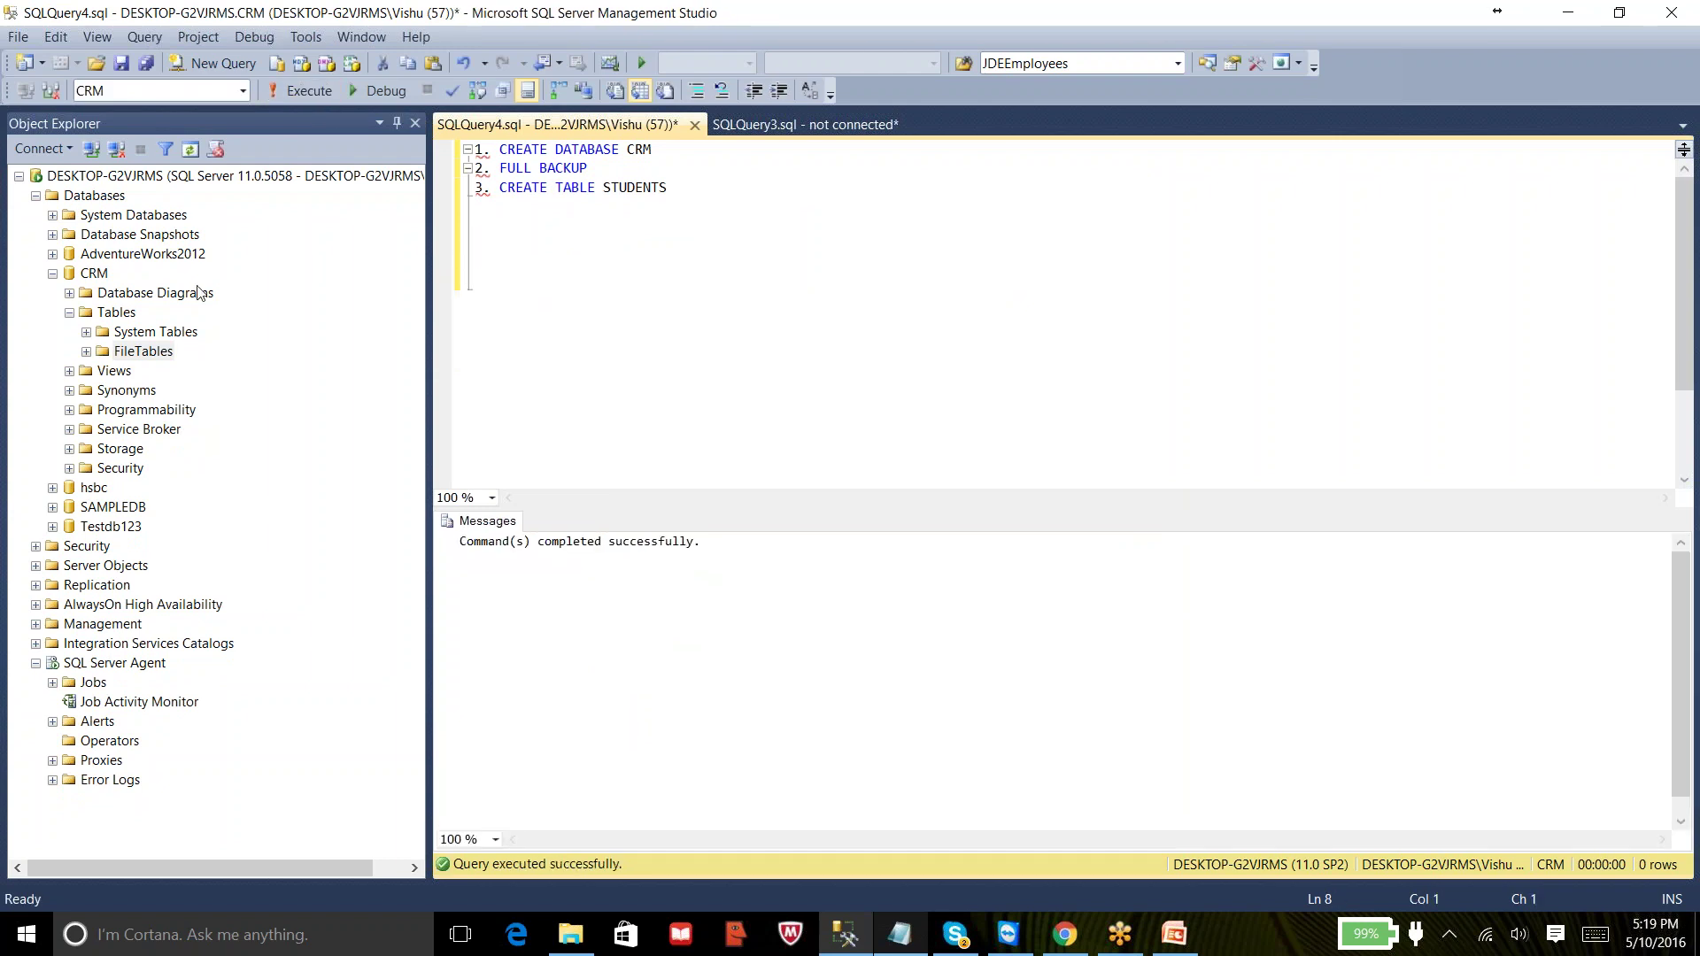
pyautogui.rightClick(124, 313)
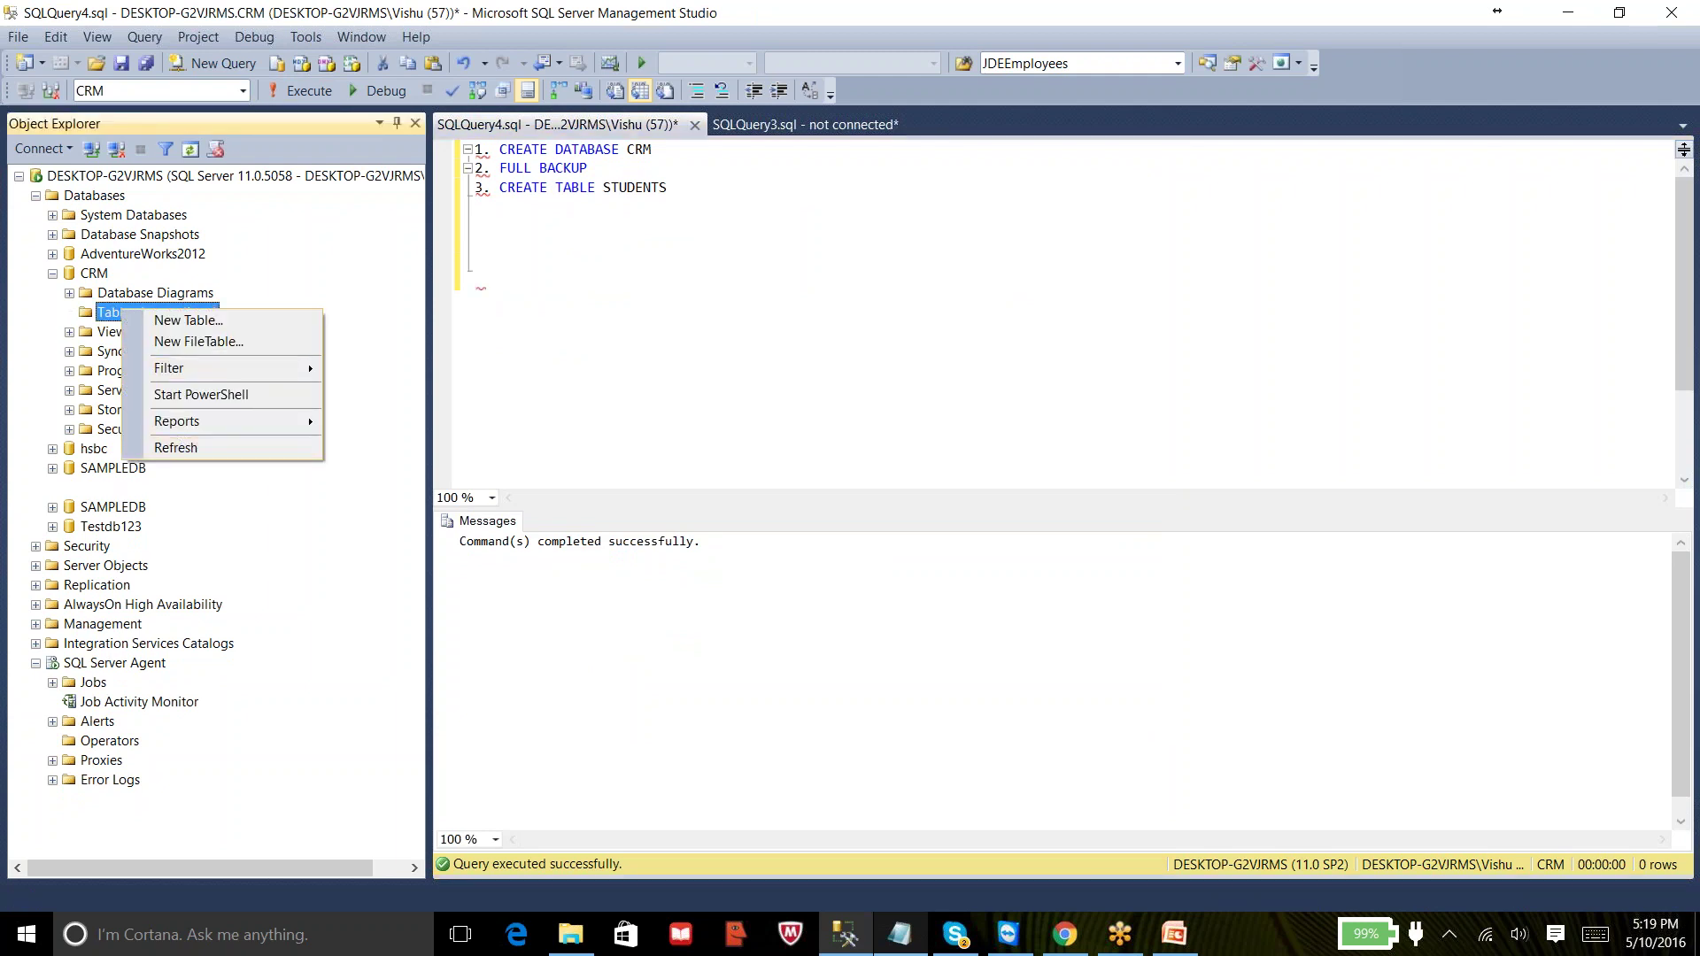
pyautogui.click(175, 447)
# - Add the line "4. DIFF BACKUP 1" to the numbered notes
pyautogui.click(673, 198)
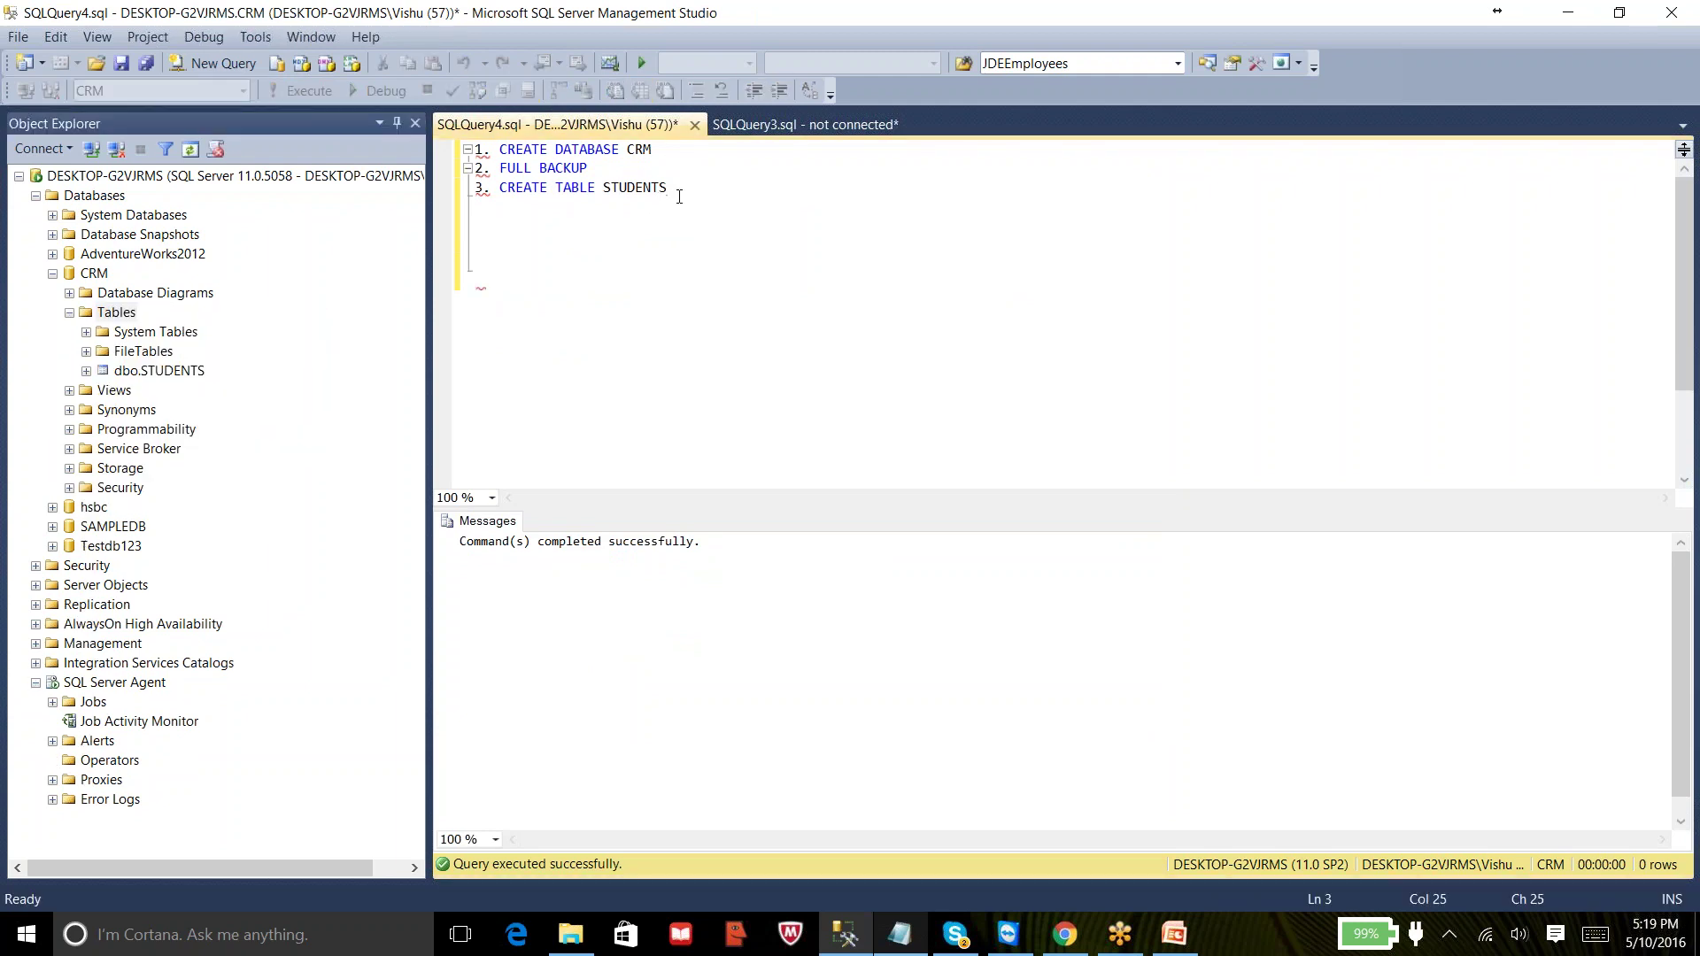
pyautogui.press('Return')
pyautogui.write('4. ')
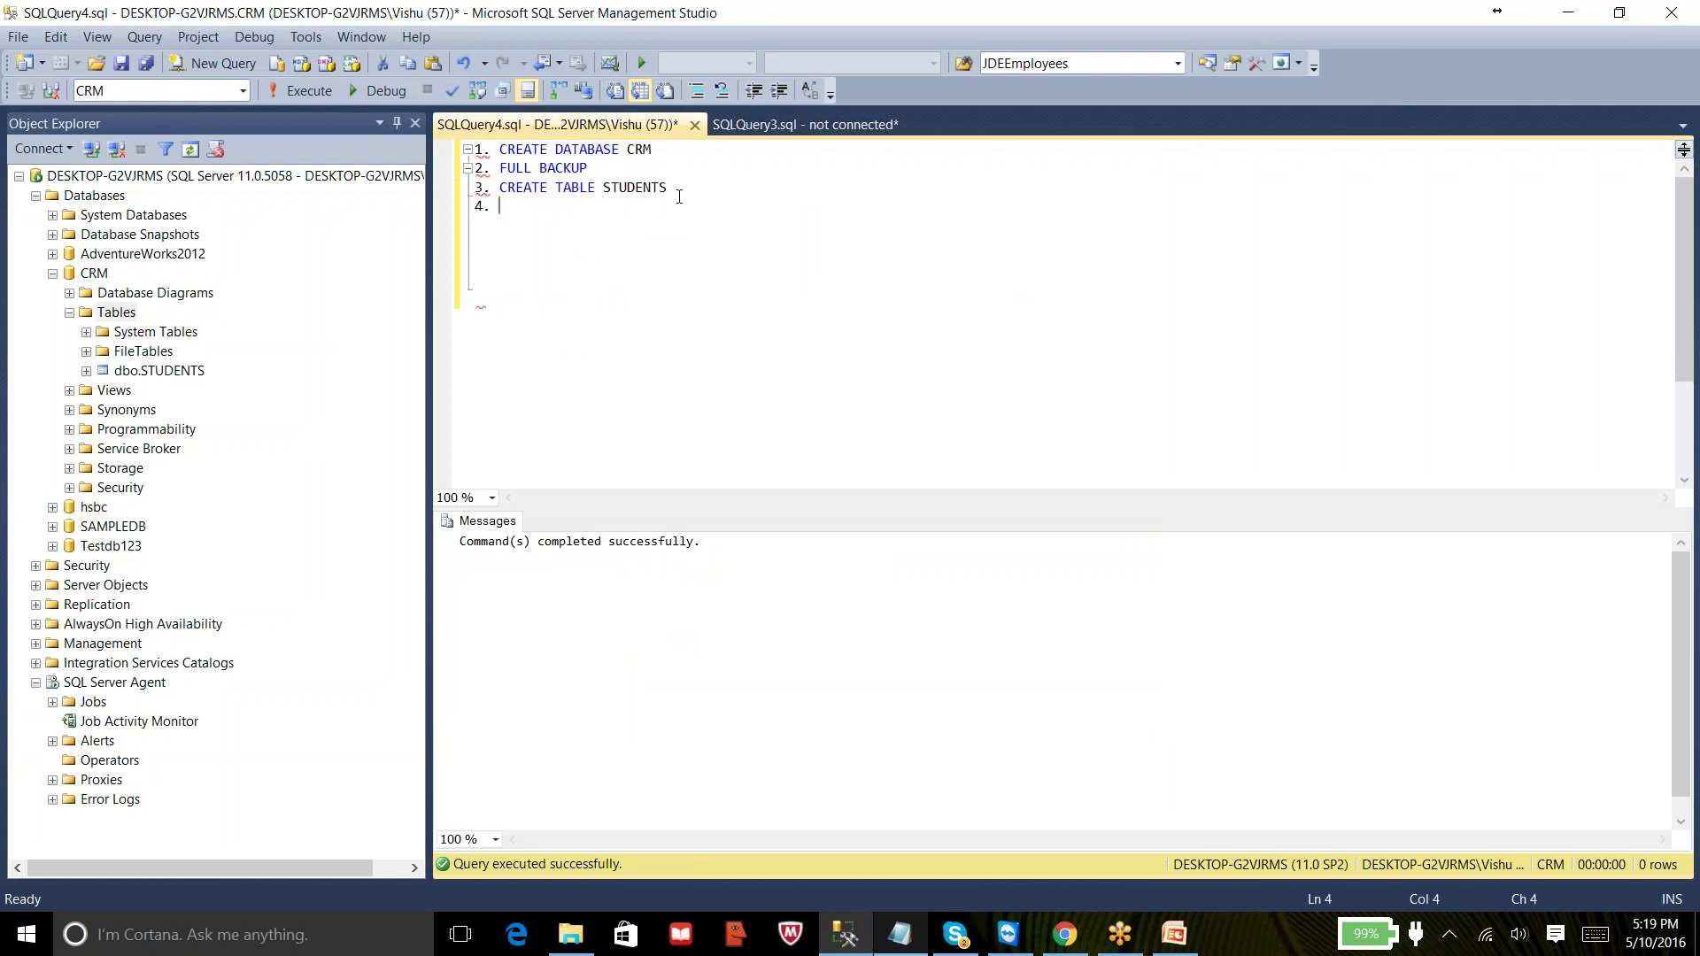
pyautogui.write('DIFF BACKUP 1')
pyautogui.press('Return')
# - Start a backup of the CRM database and set the backup type to Differential
pyautogui.click(70, 314)
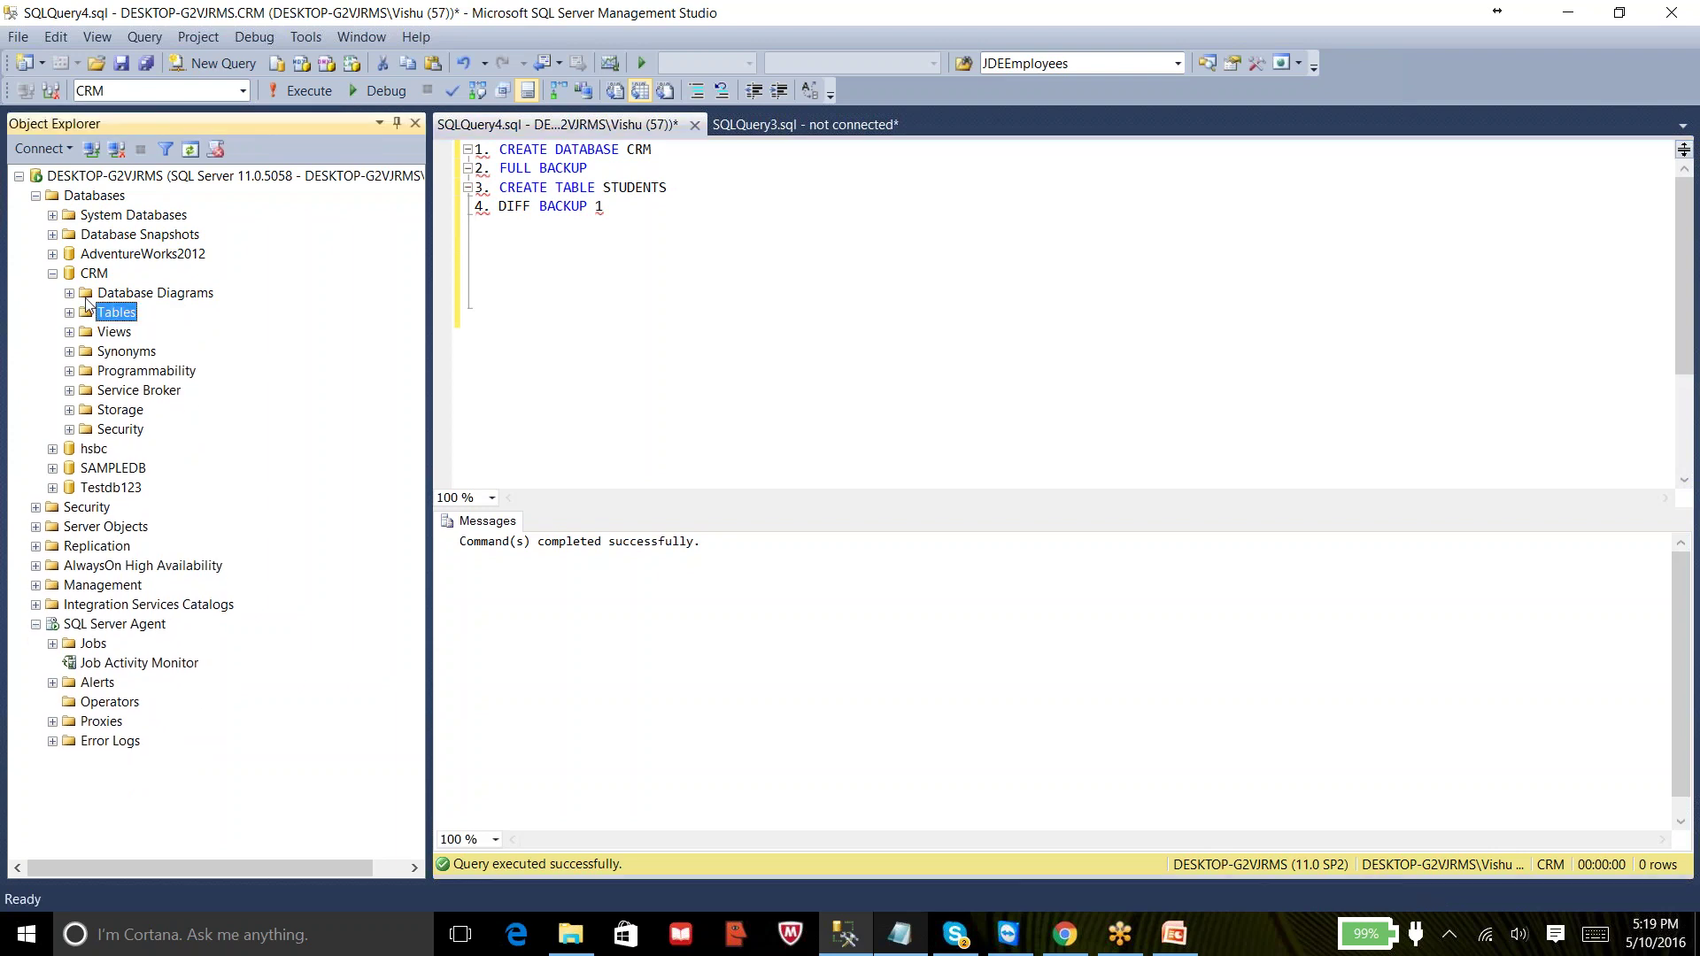
pyautogui.rightClick(95, 277)
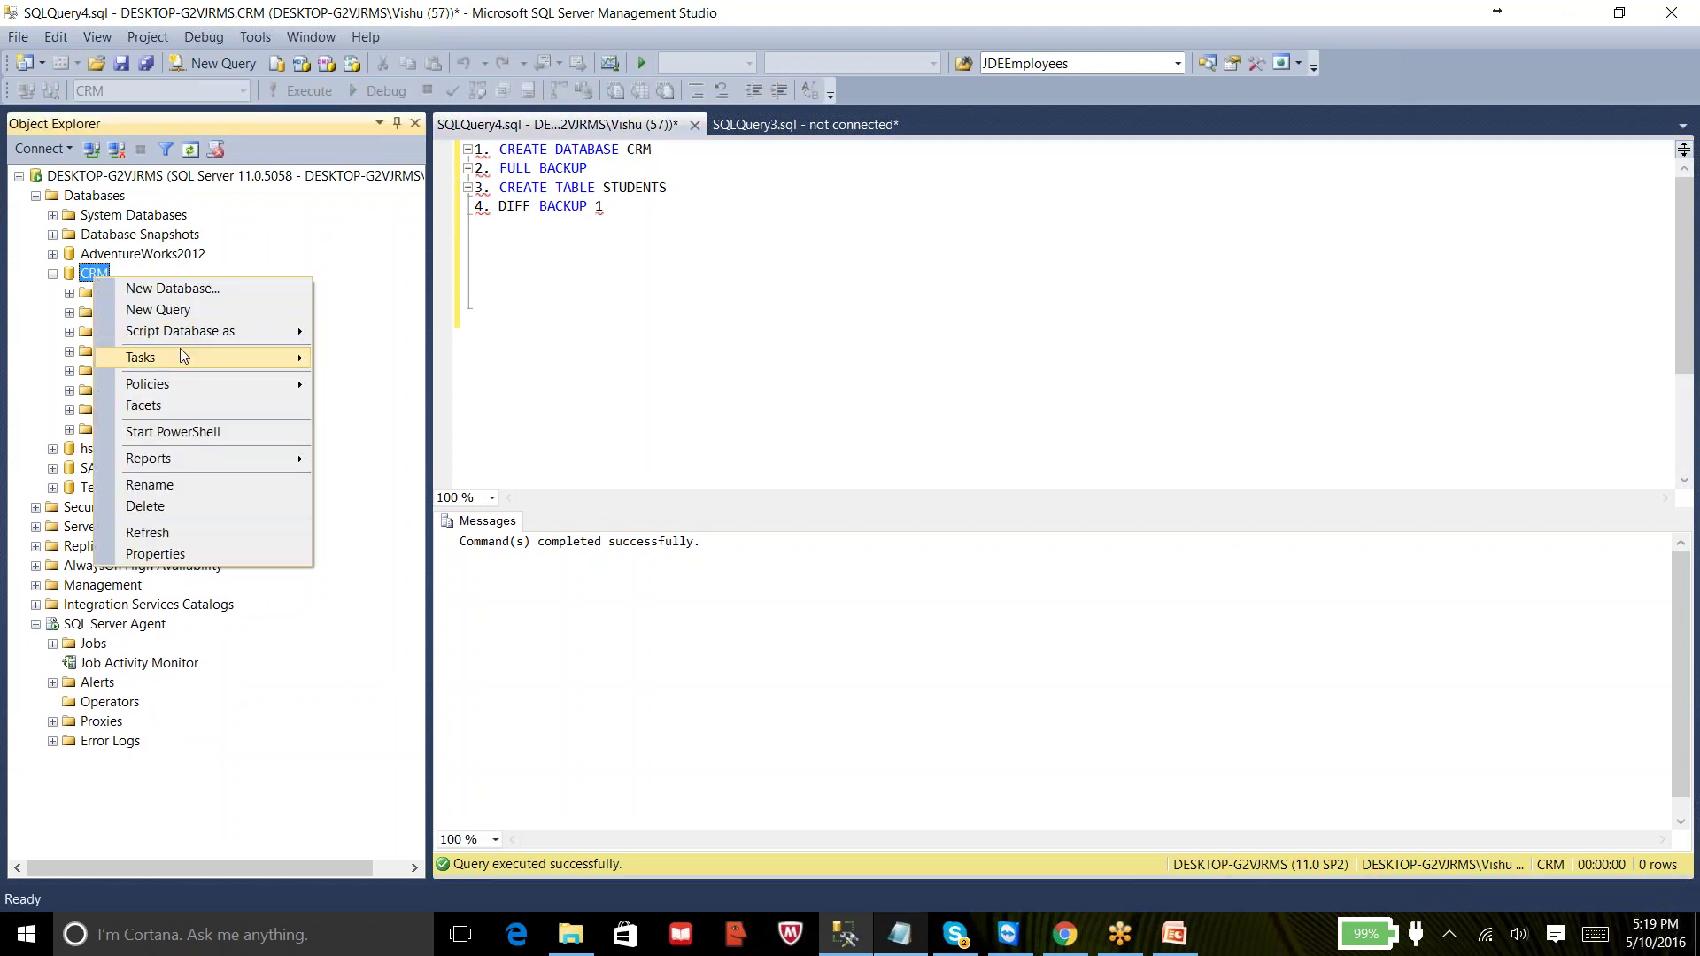
pyautogui.moveTo(179, 348)
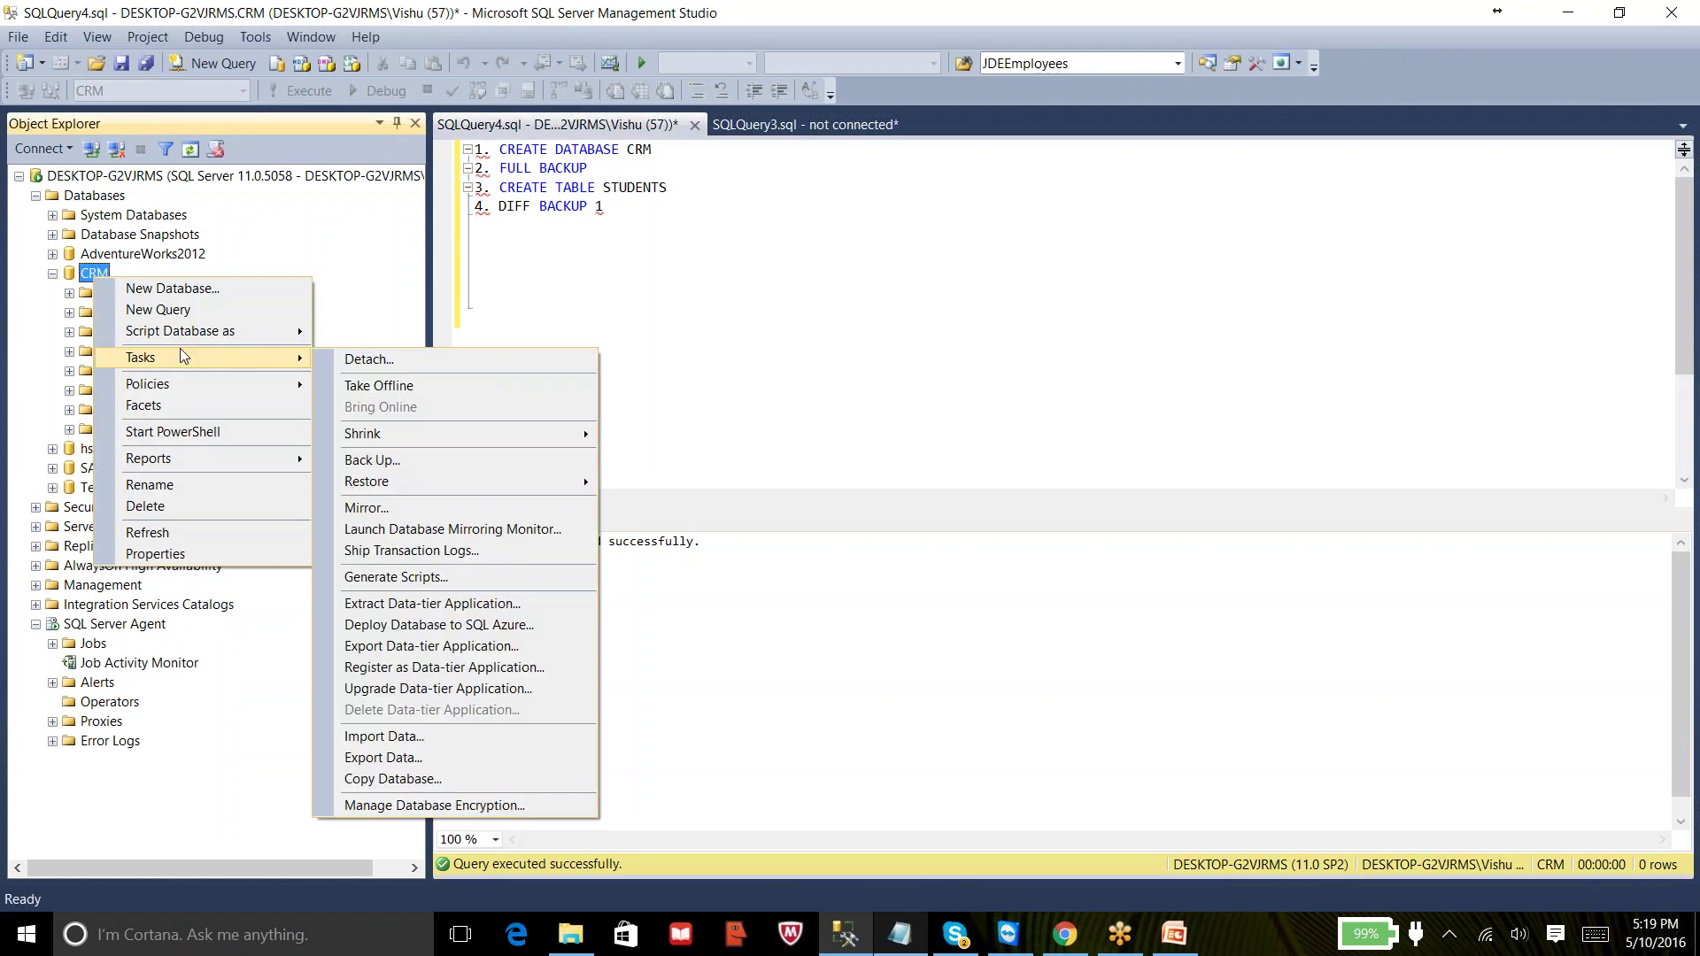
pyautogui.click(387, 467)
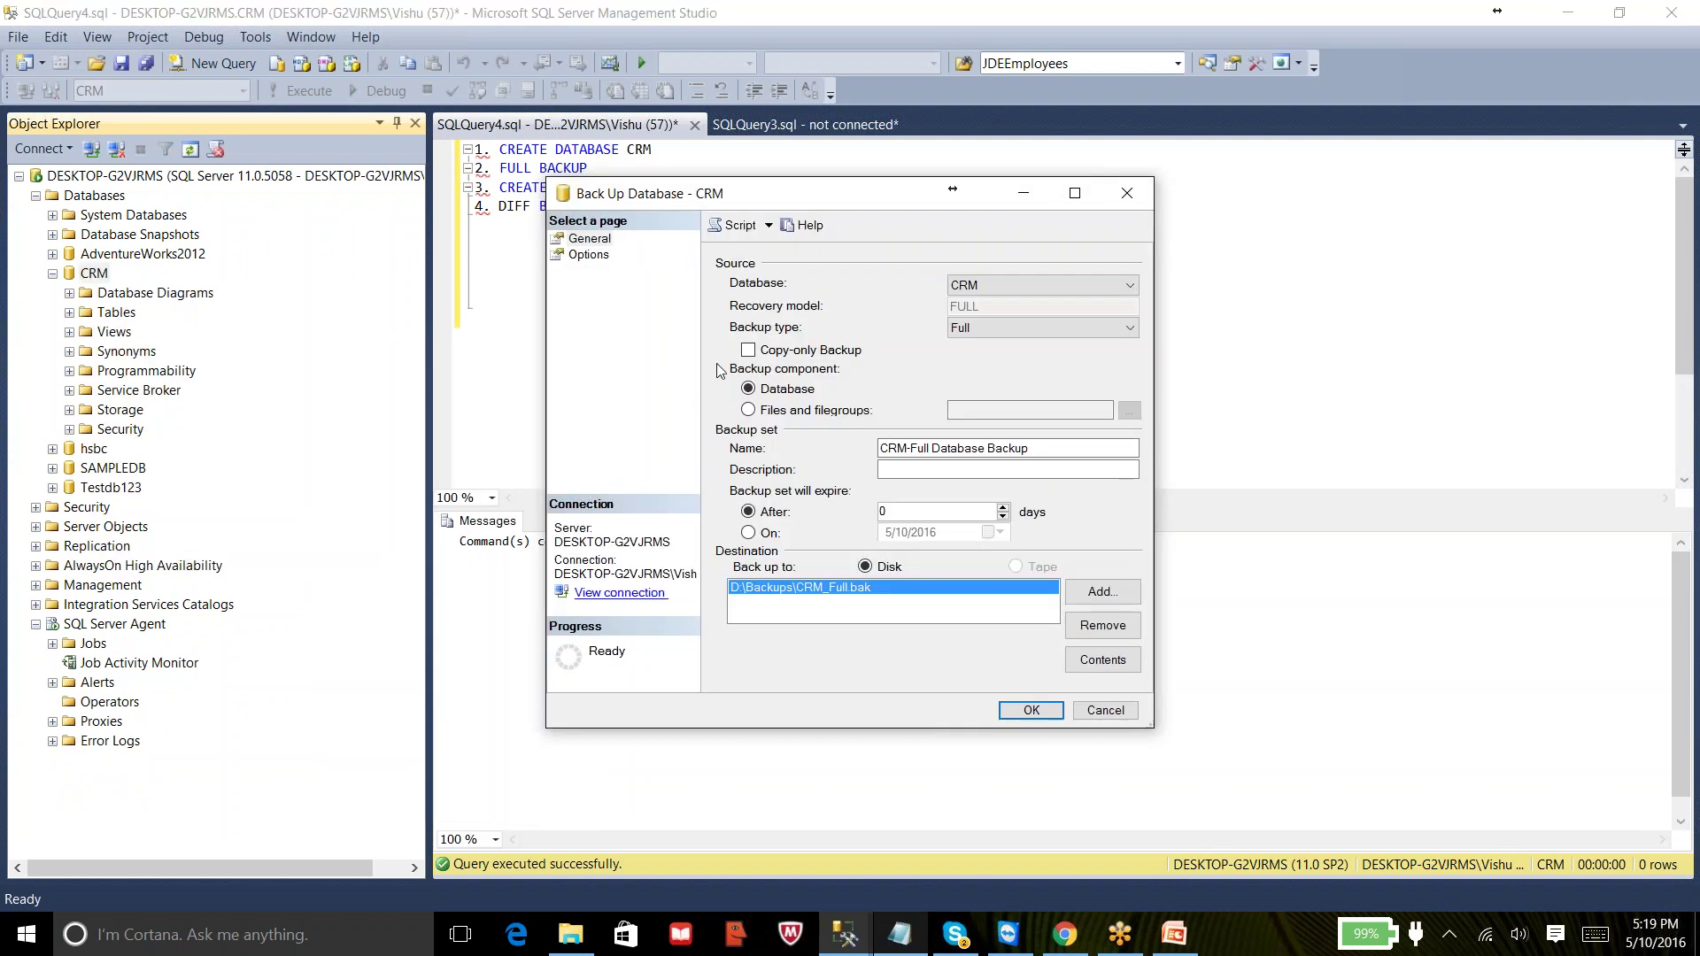
pyautogui.click(983, 328)
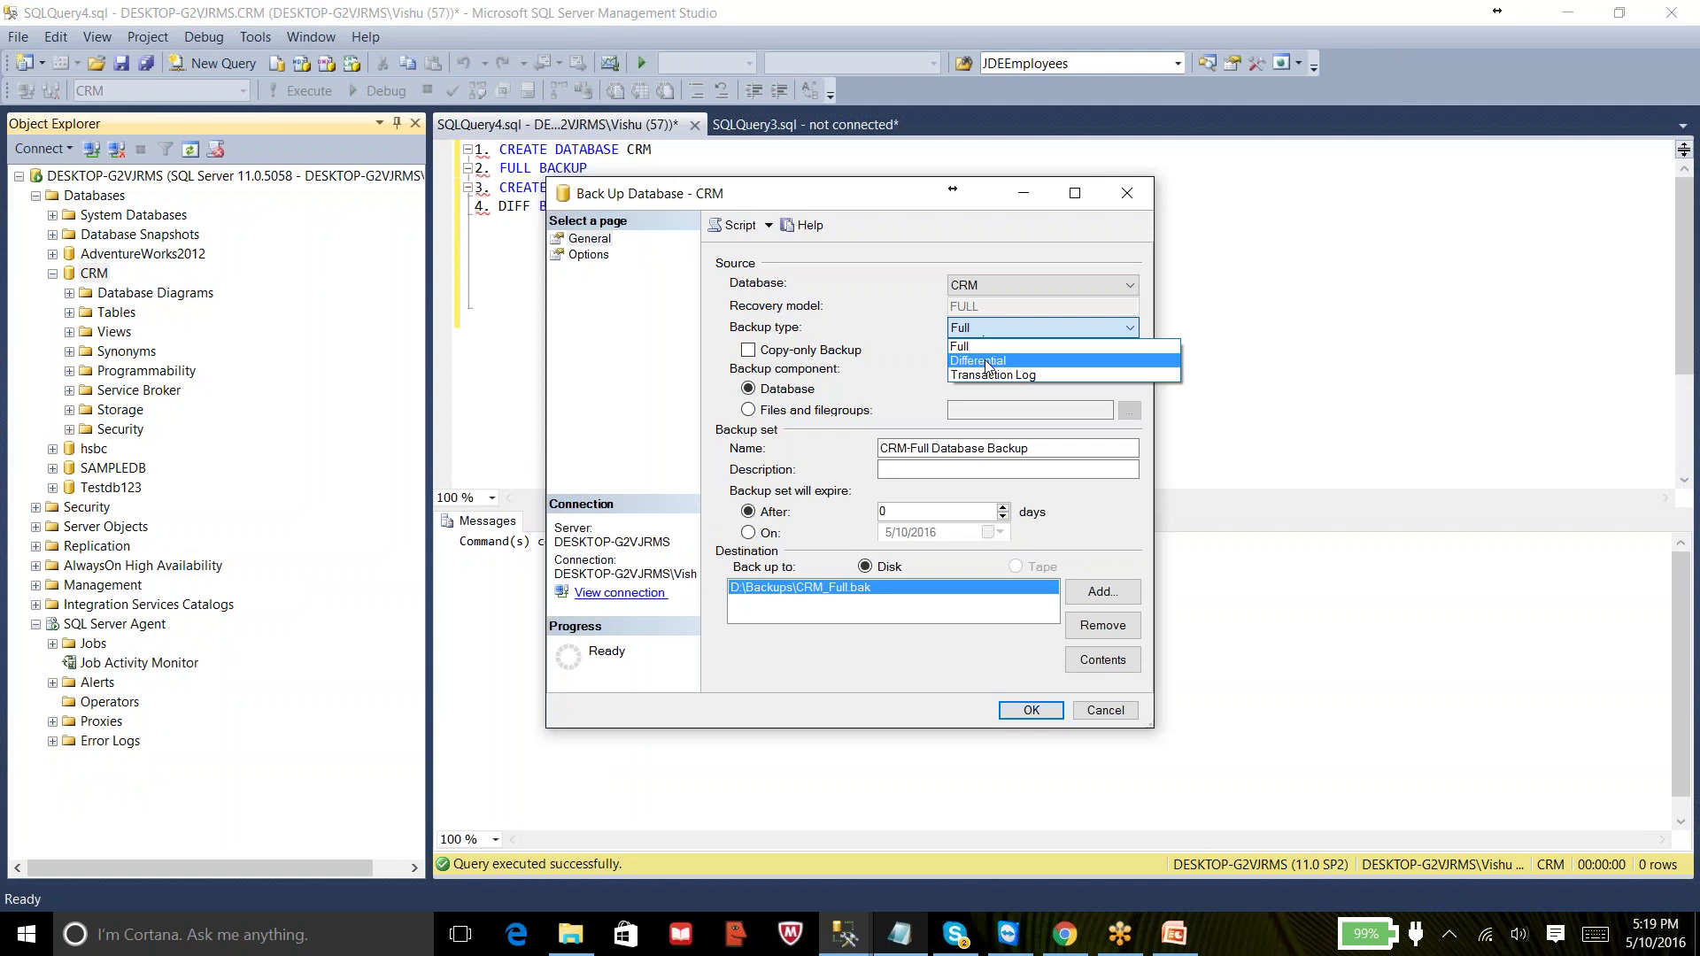
pyautogui.click(985, 360)
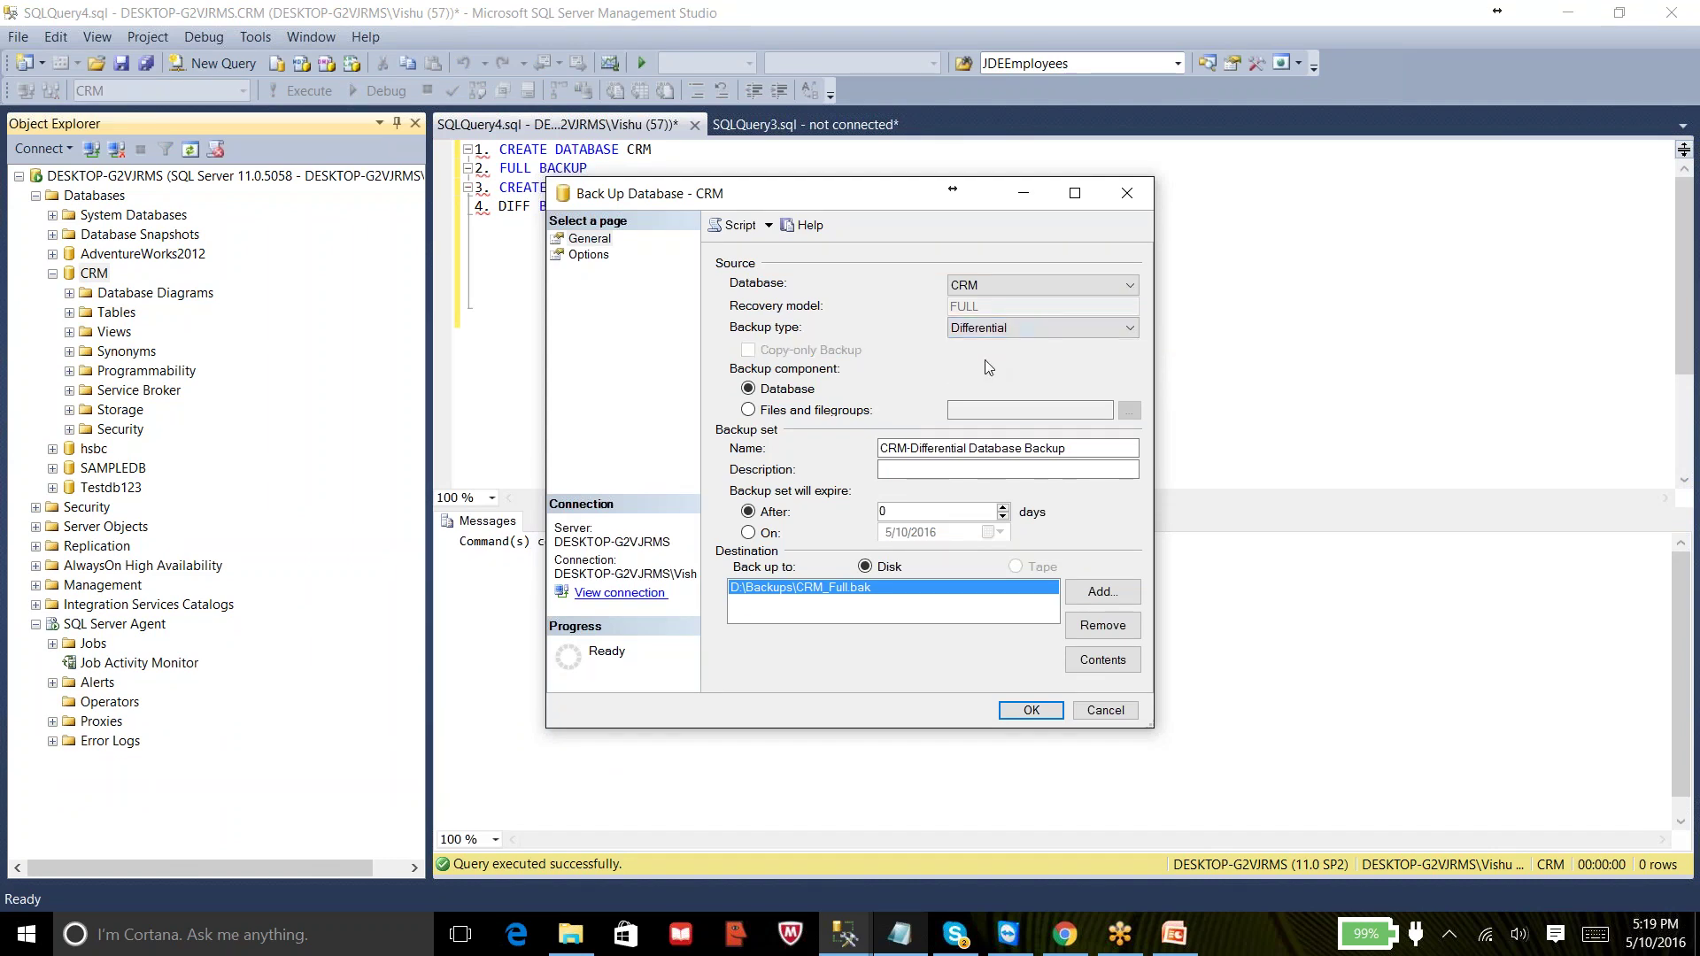
# - Remove the CRM_Full.bak destination and choose the D:\Backups folder for a new backup file
pyautogui.click(1104, 625)
pyautogui.click(1102, 592)
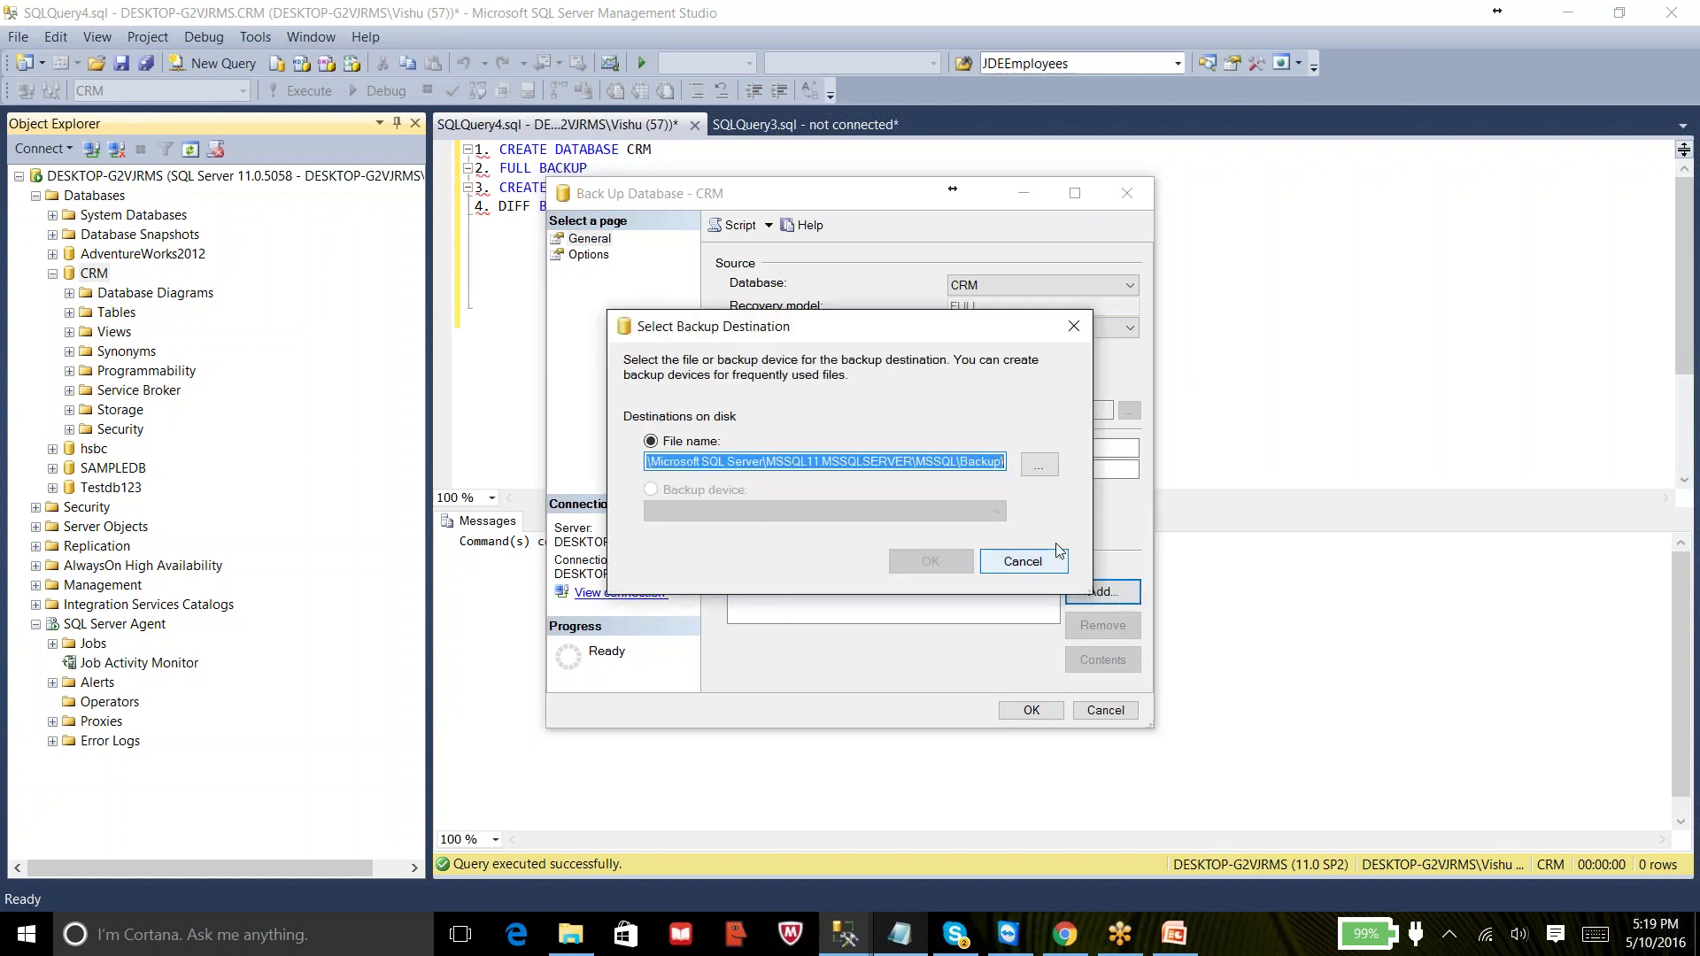
pyautogui.click(1054, 468)
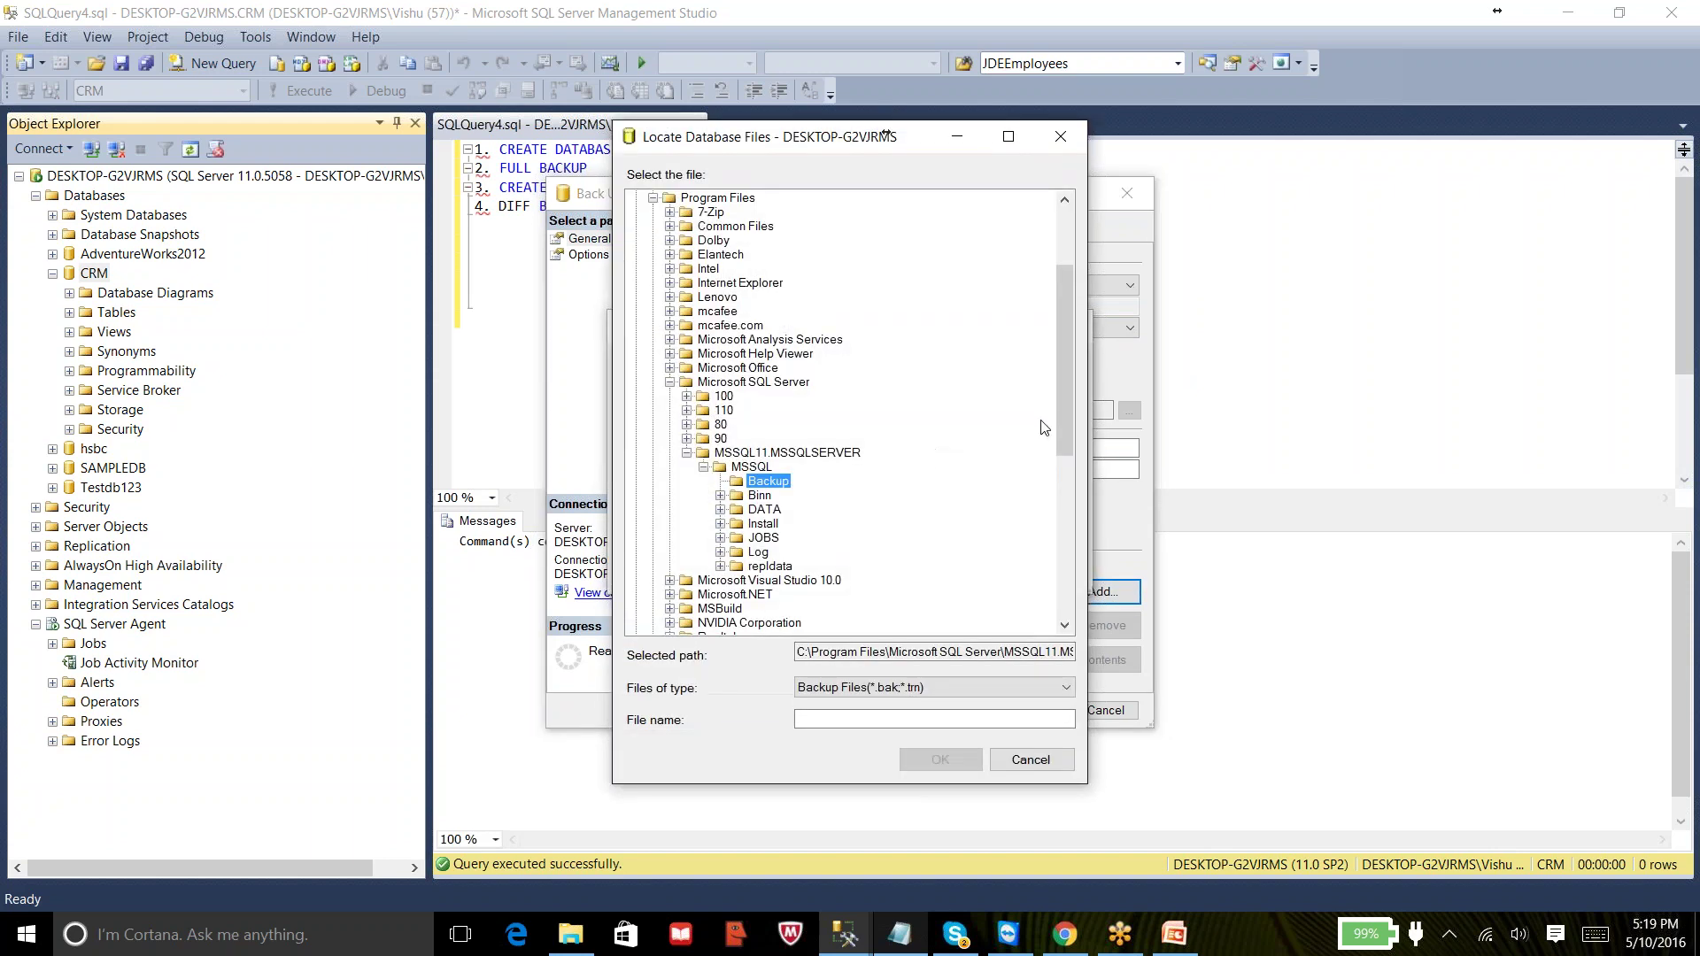
pyautogui.moveTo(1055, 430); pyautogui.dragTo(1055, 369)
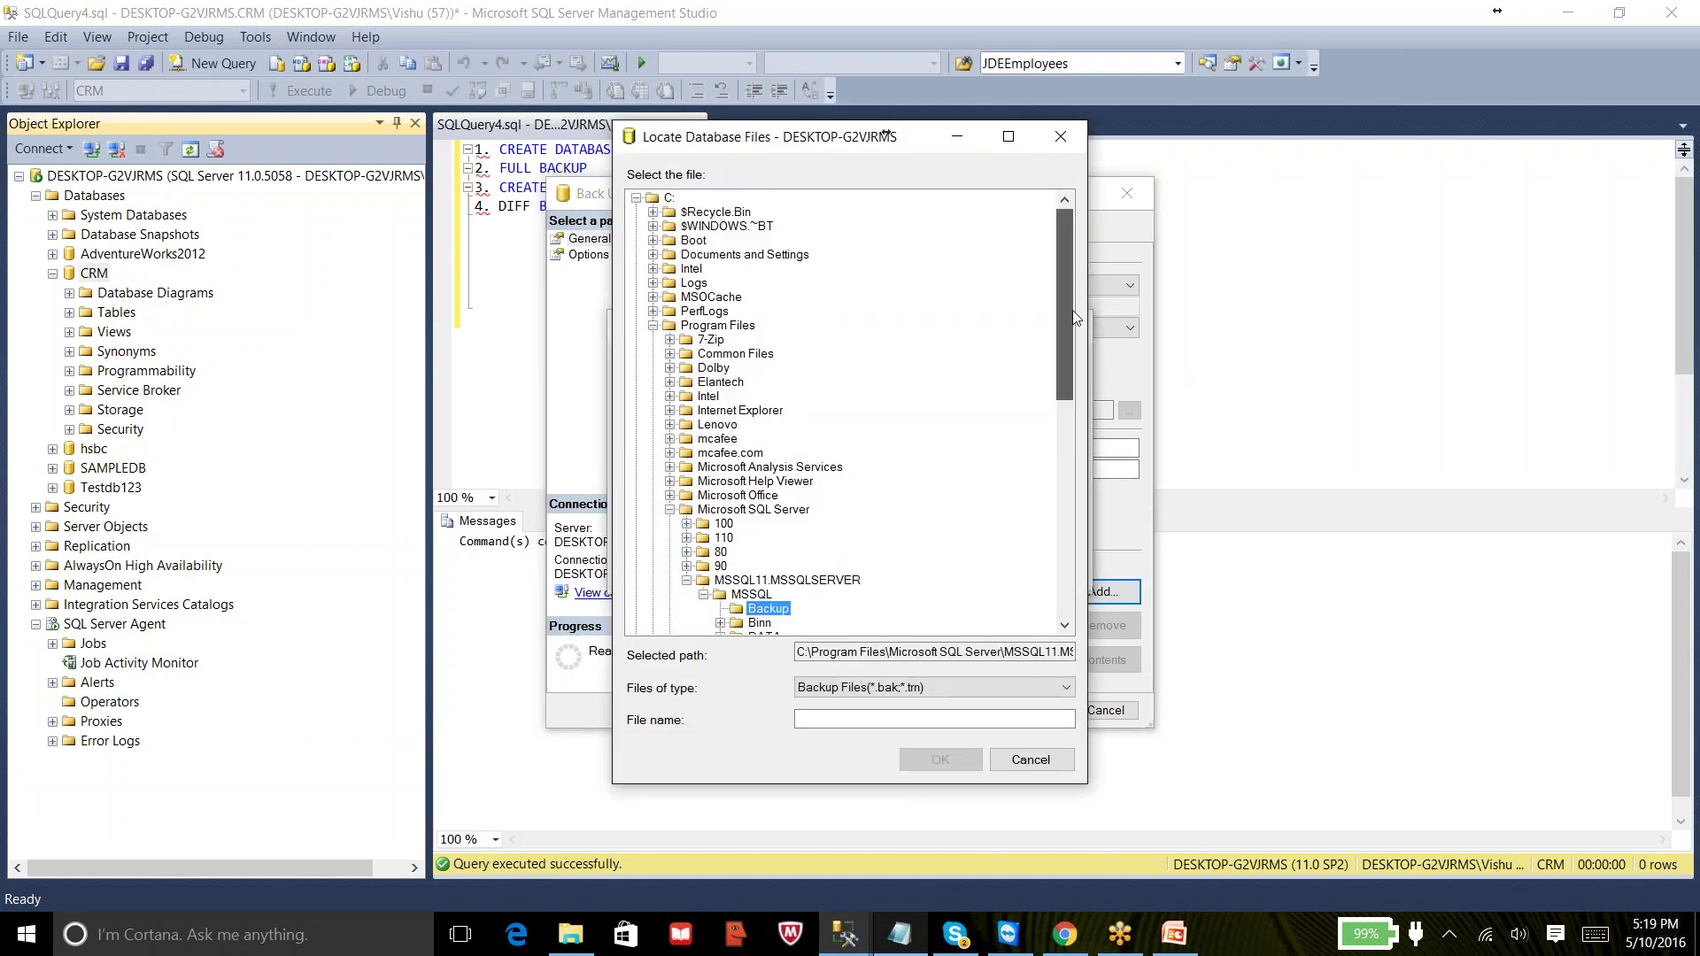
pyautogui.click(637, 198)
pyautogui.click(636, 211)
pyautogui.click(719, 255)
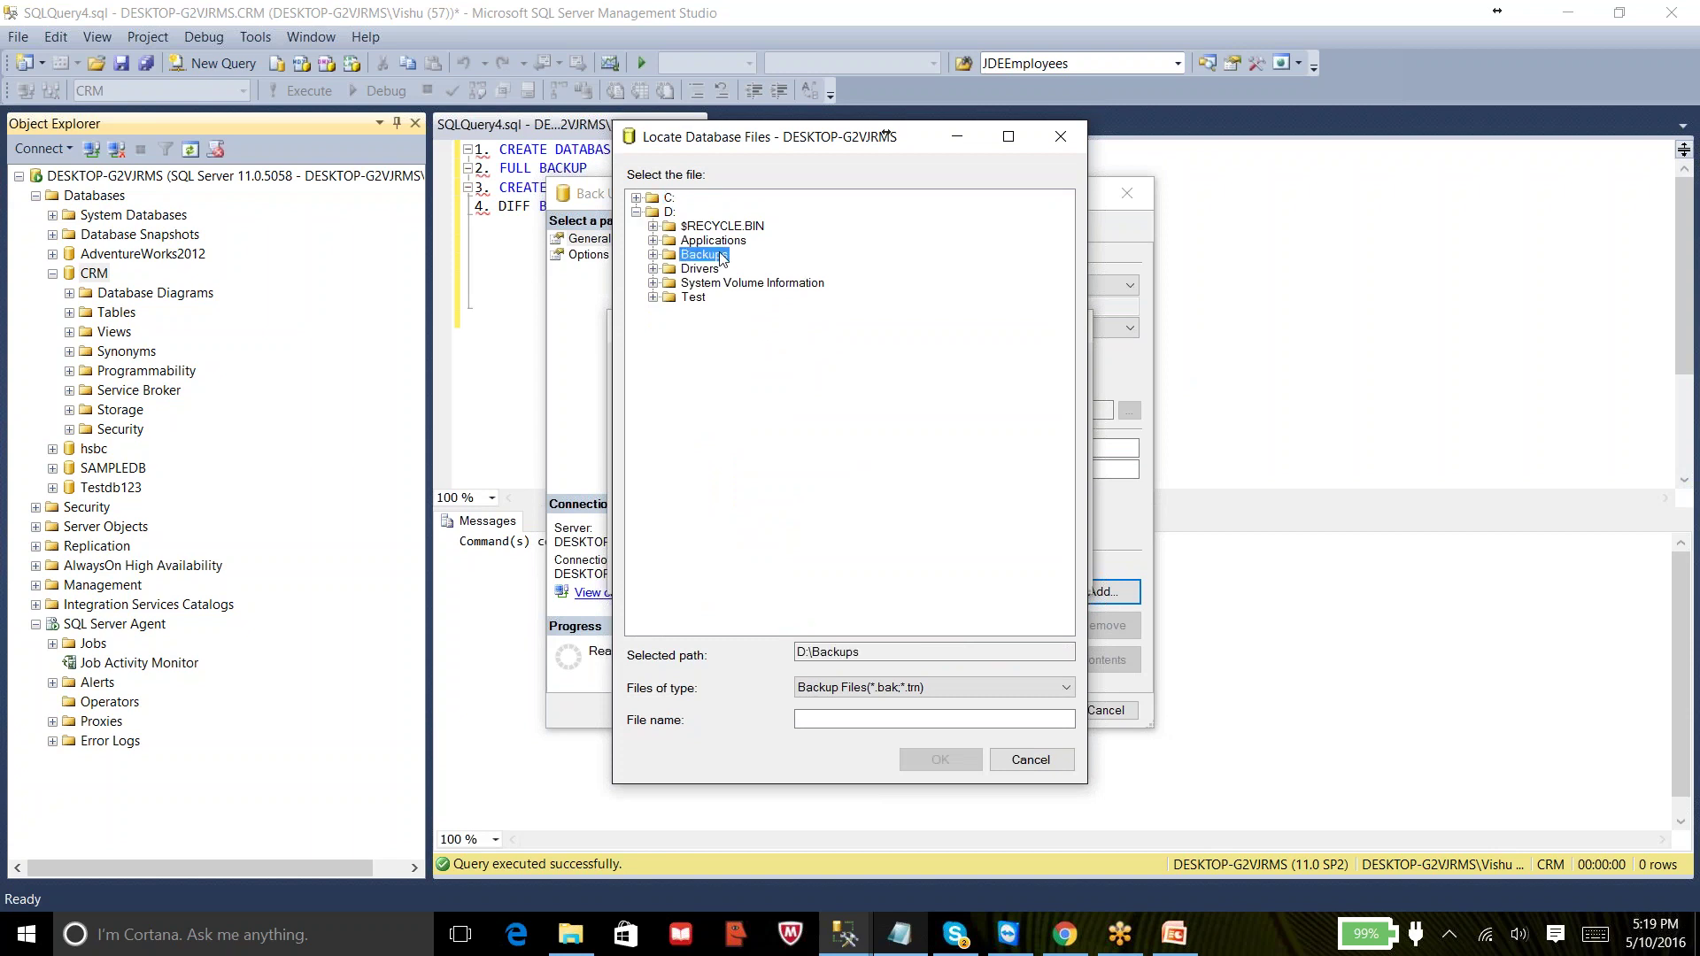
# - Name the backup file CRM_DIFF1.bak and run the differential backup of CRM
pyautogui.click(808, 719)
pyautogui.write('CRM_DIFF1')
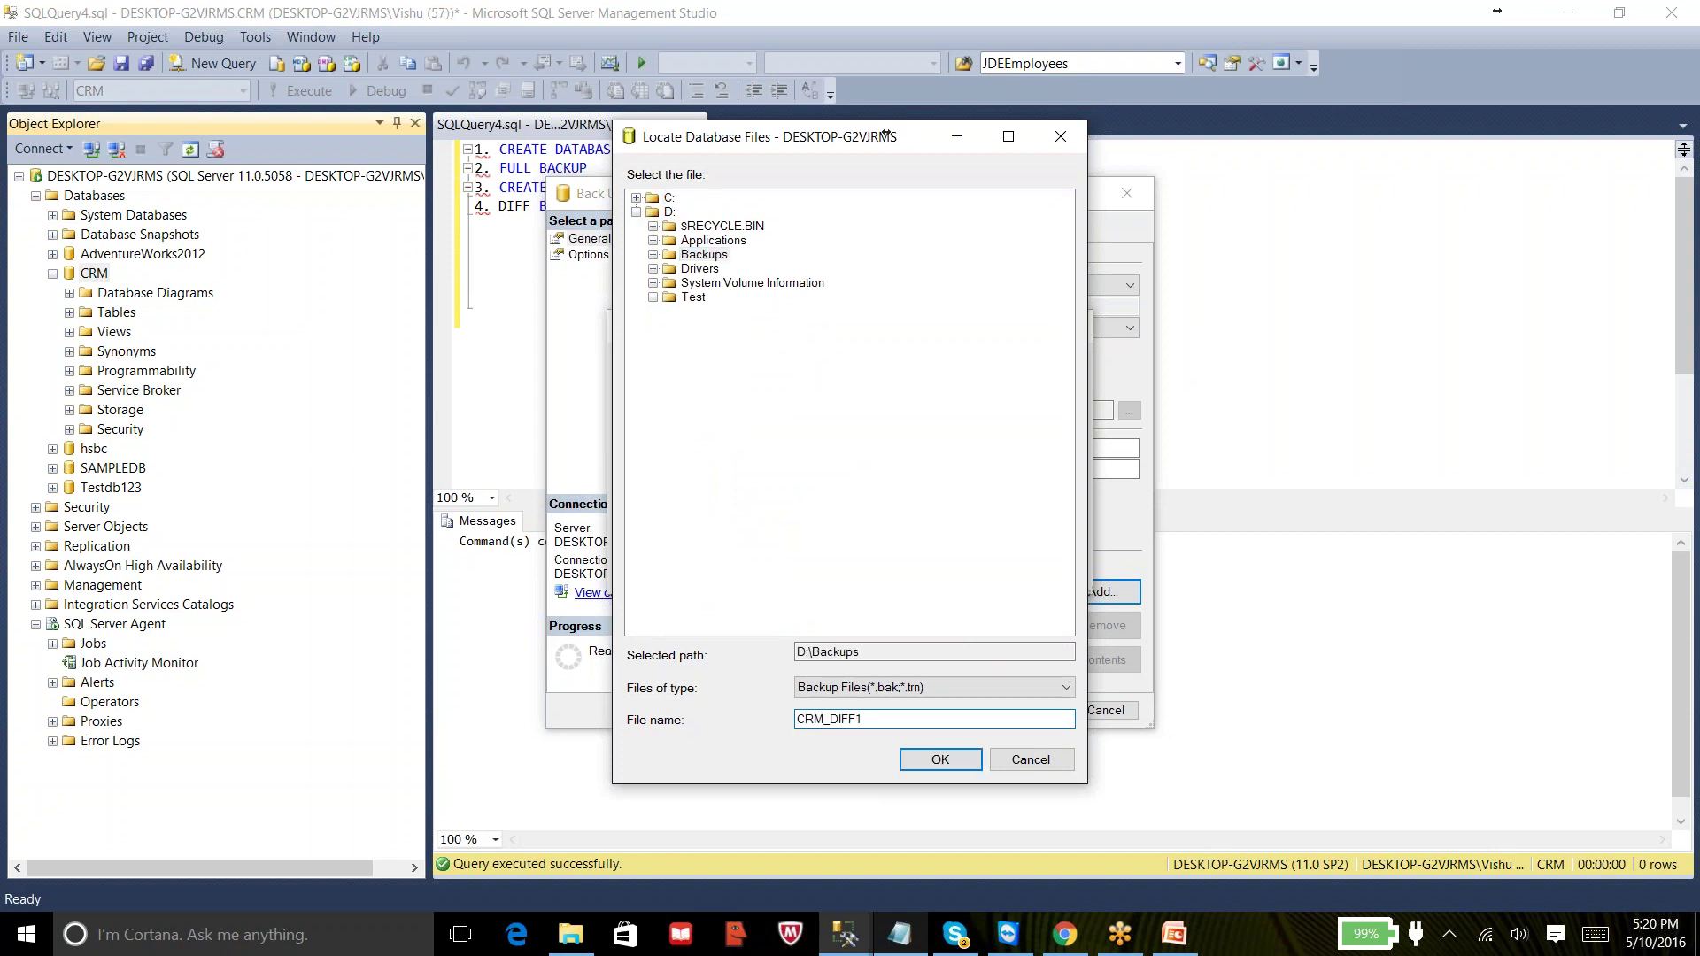
pyautogui.write('.bak')
pyautogui.click(940, 760)
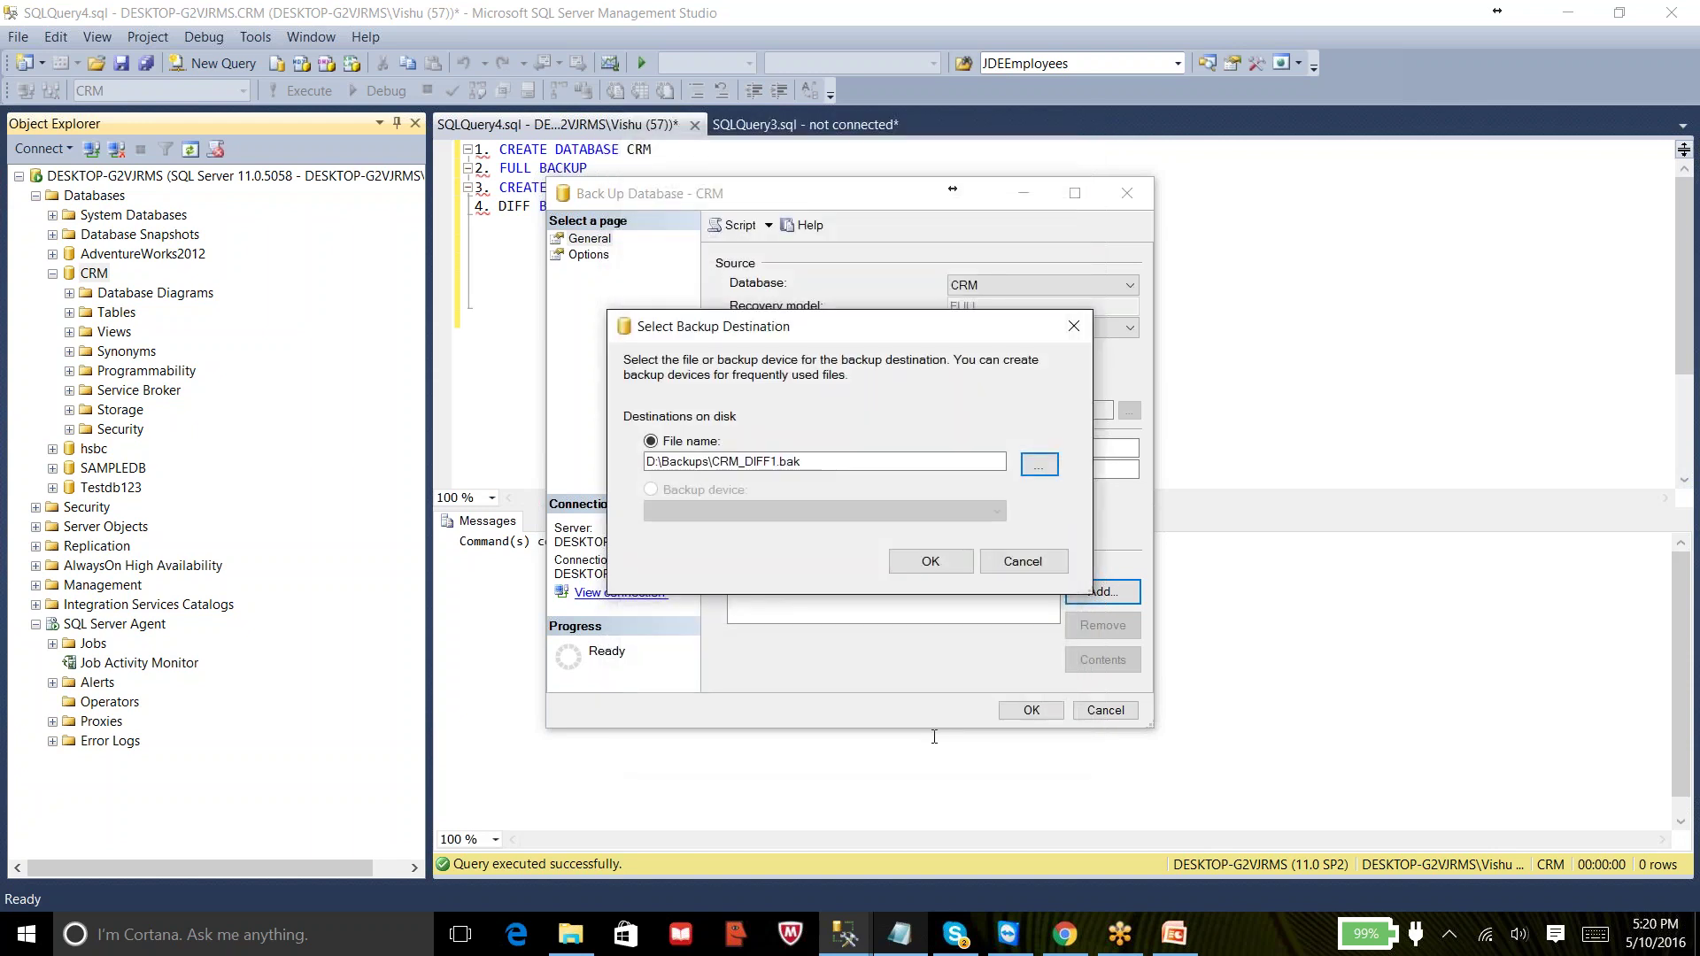
pyautogui.click(912, 557)
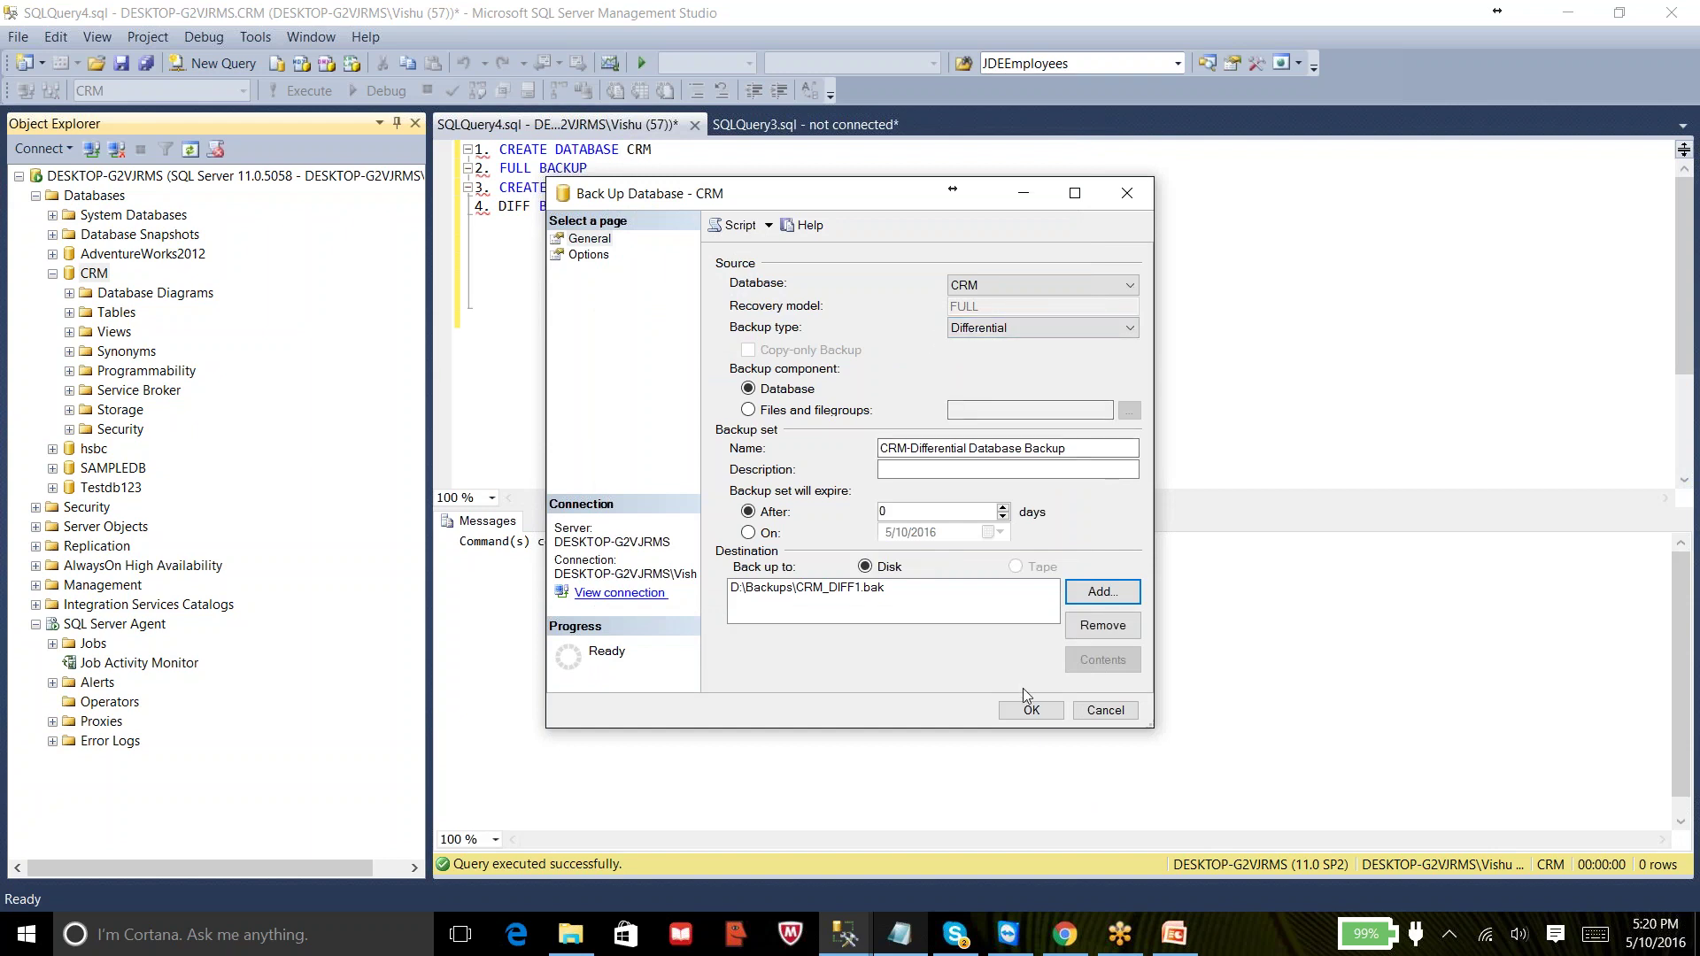
pyautogui.click(1030, 711)
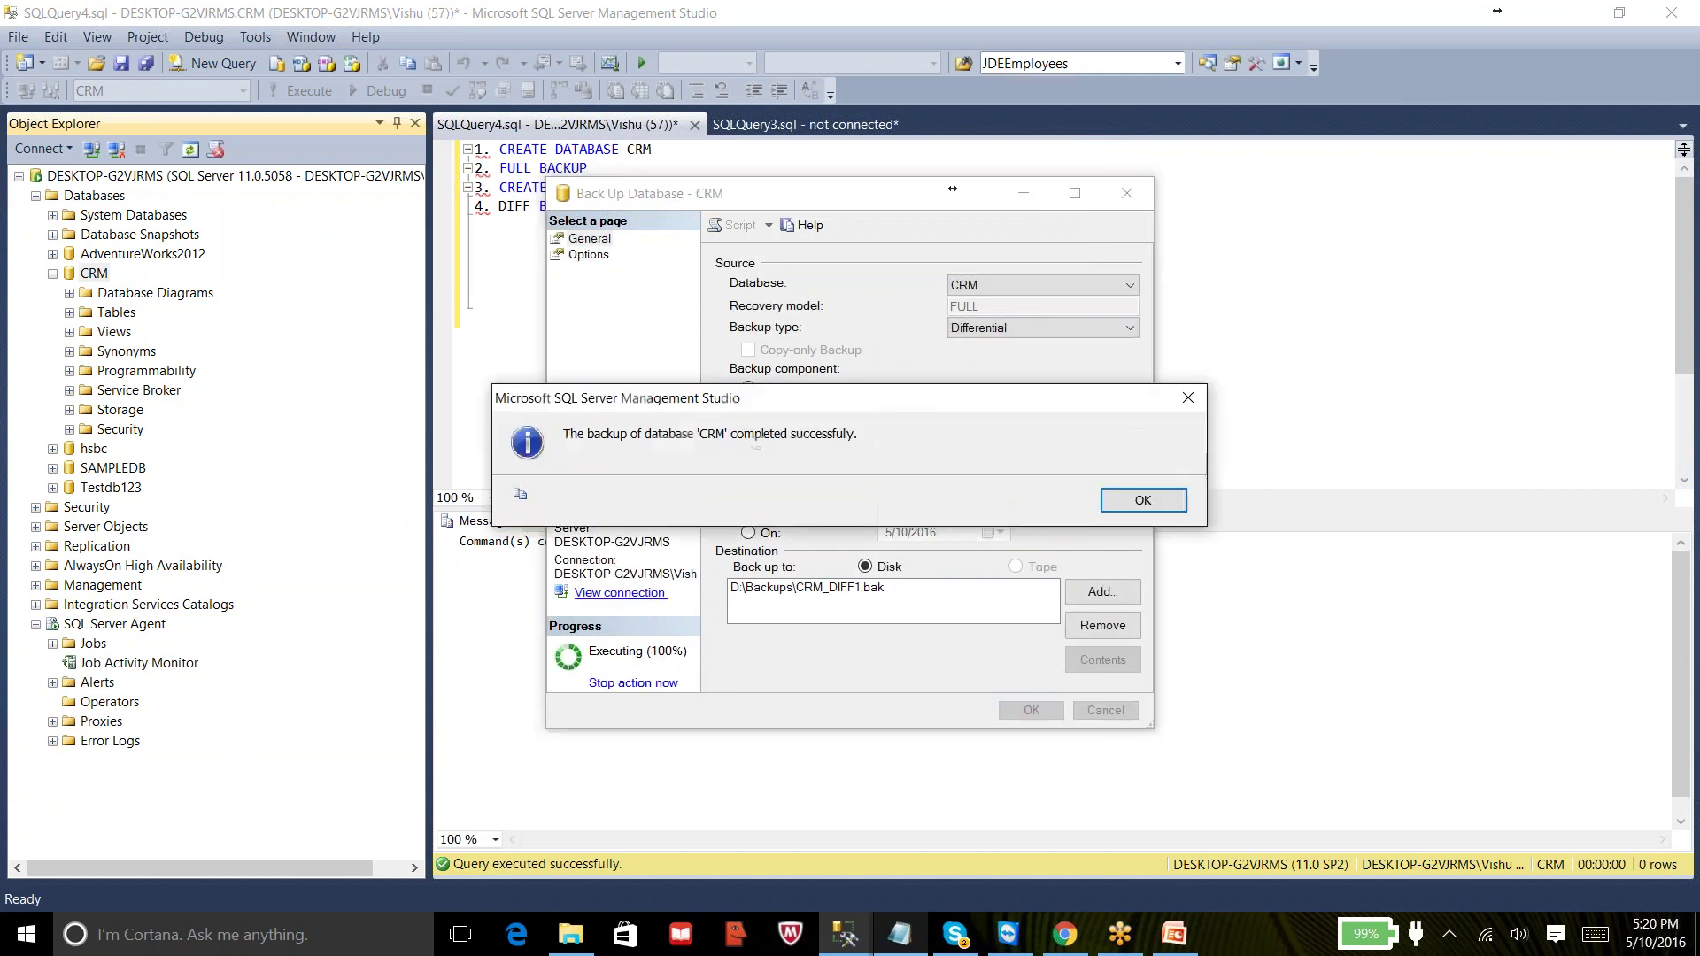
pyautogui.click(1142, 500)
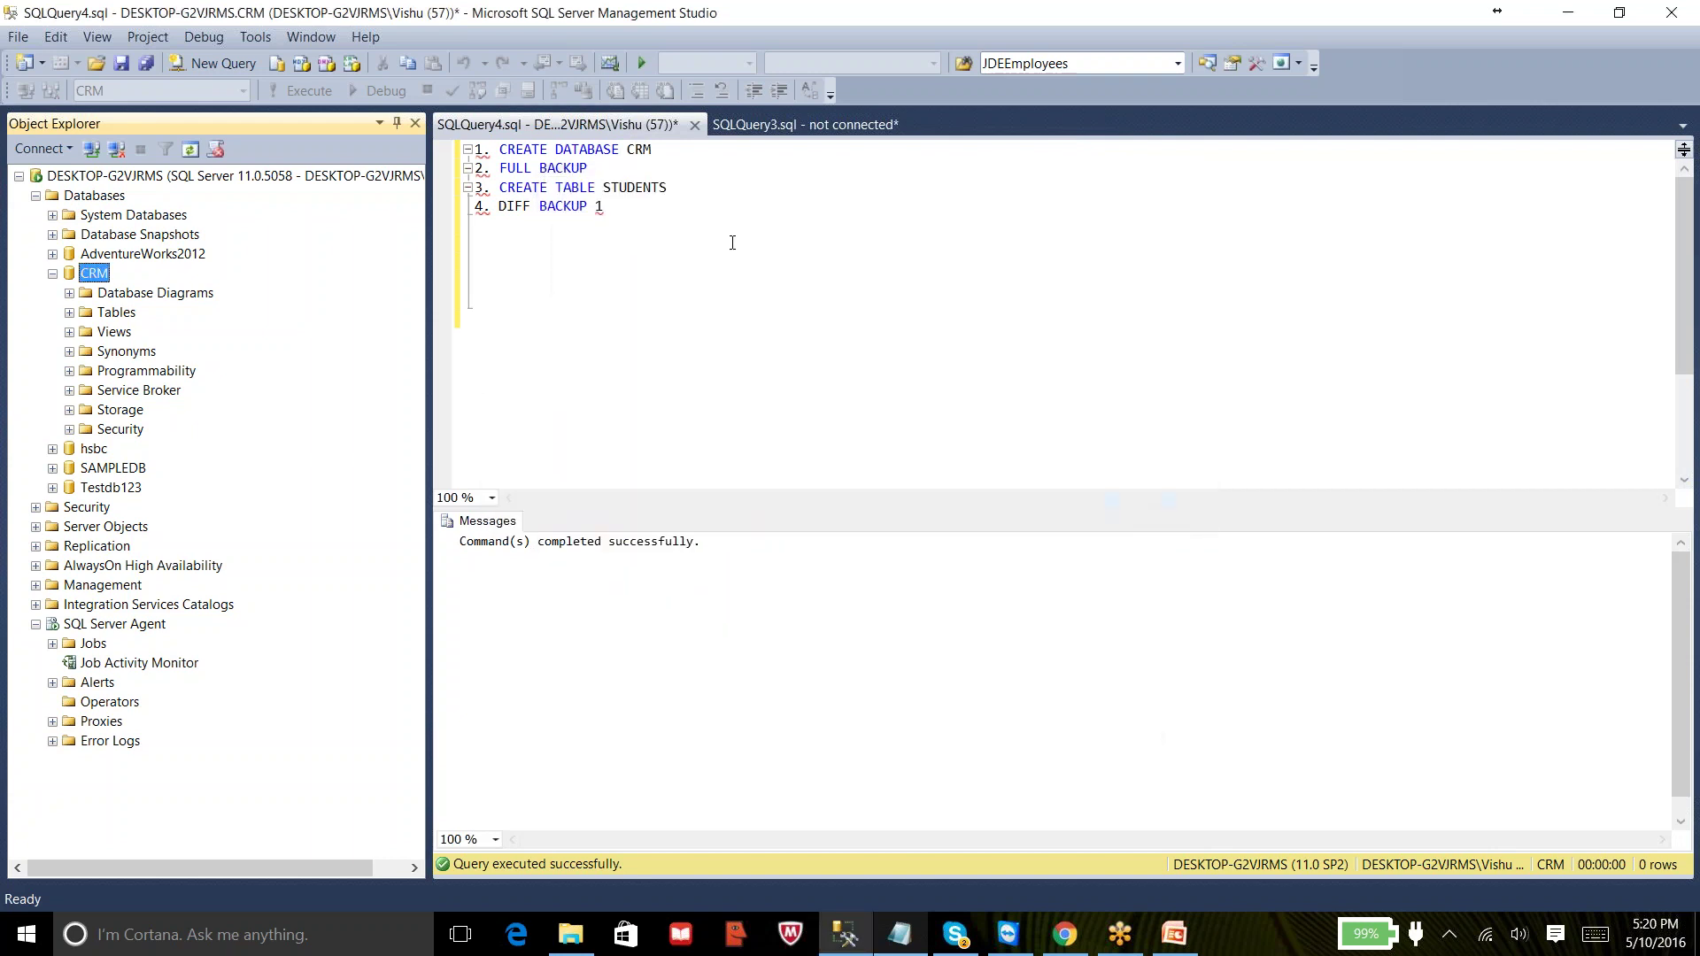
# - Add the line "5. INSERTED 5 ROWS IN STUDENTS TABLE" to the numbered notes
pyautogui.click(641, 216)
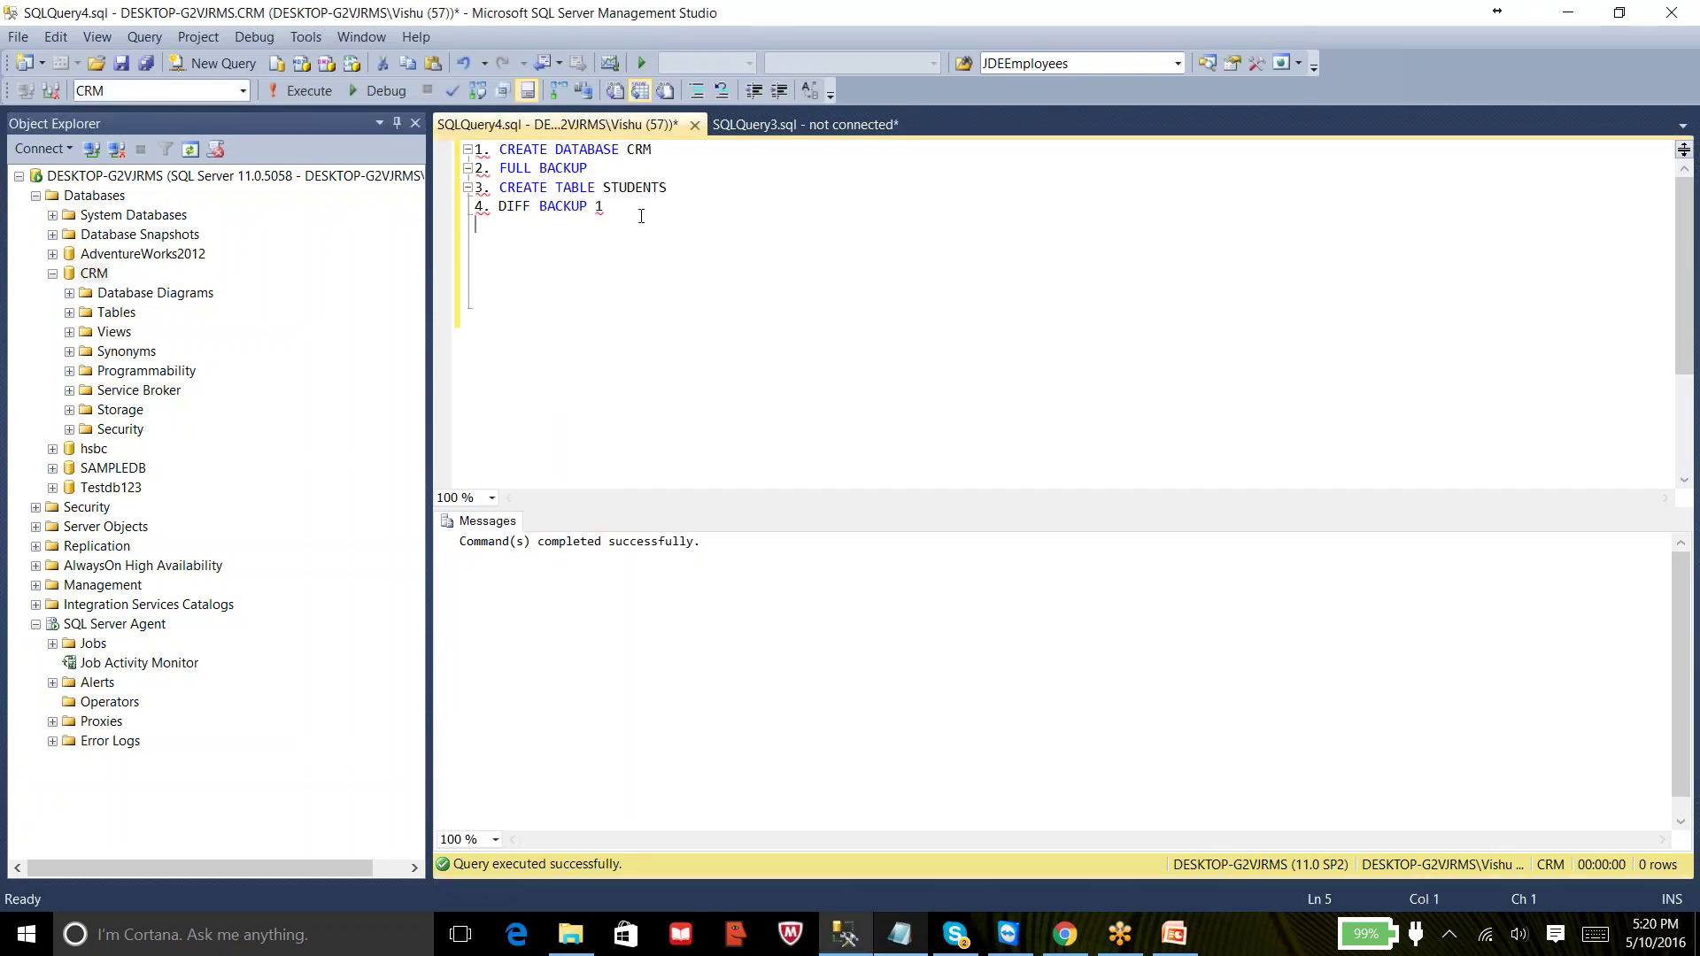
pyautogui.write('5. inserted')
pyautogui.press('BackSpace')
pyautogui.press('BackSpace')
pyautogui.press('BackSpace')
pyautogui.press('BackSpace')
pyautogui.press('BackSpace')
pyautogui.press('BackSpace')
pyautogui.press('BackSpace')
pyautogui.press('BackSpace')
pyautogui.press('BackSpace')
pyautogui.press('capslock')
pyautogui.write('INSERTED ')
pyautogui.write('5 ROWS IN')
pyautogui.write(' STUDENTS ')
pyautogui.write('TABE')
pyautogui.write('LE')
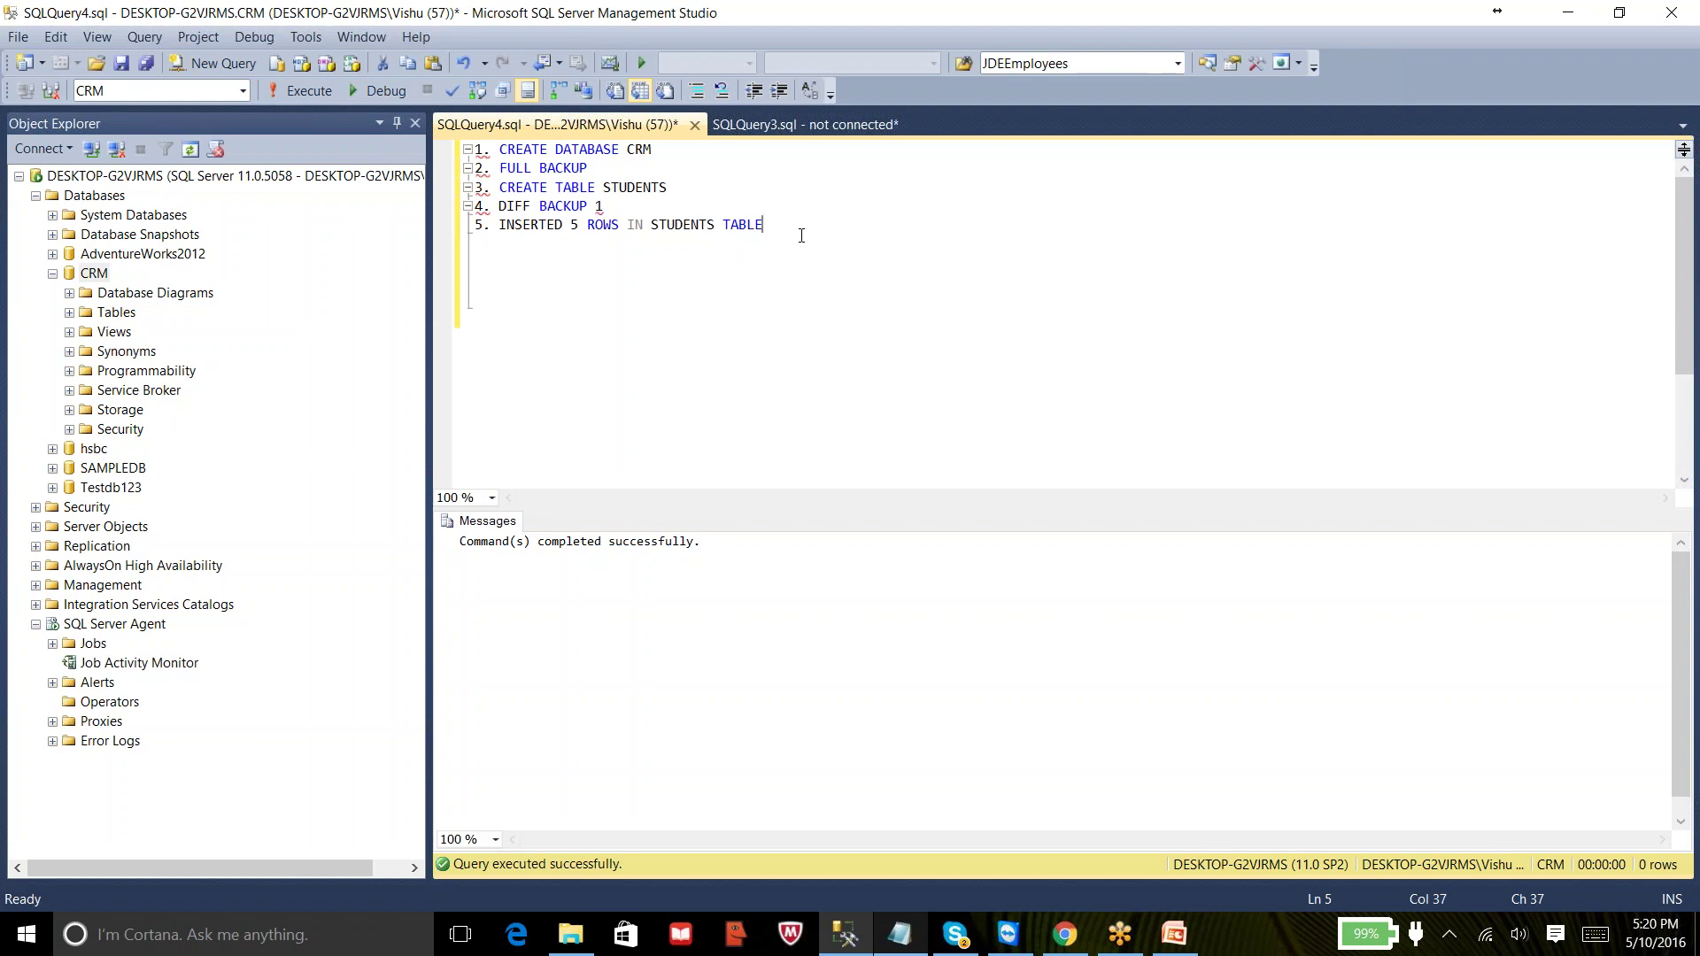
# - Below the notes, write an INSERT INTO STUDENTS VALUES statement with ID 100 and a student's first name
pyautogui.press('Return')
pyautogui.press('Return')
pyautogui.press('Return')
pyautogui.write('INSERT ')
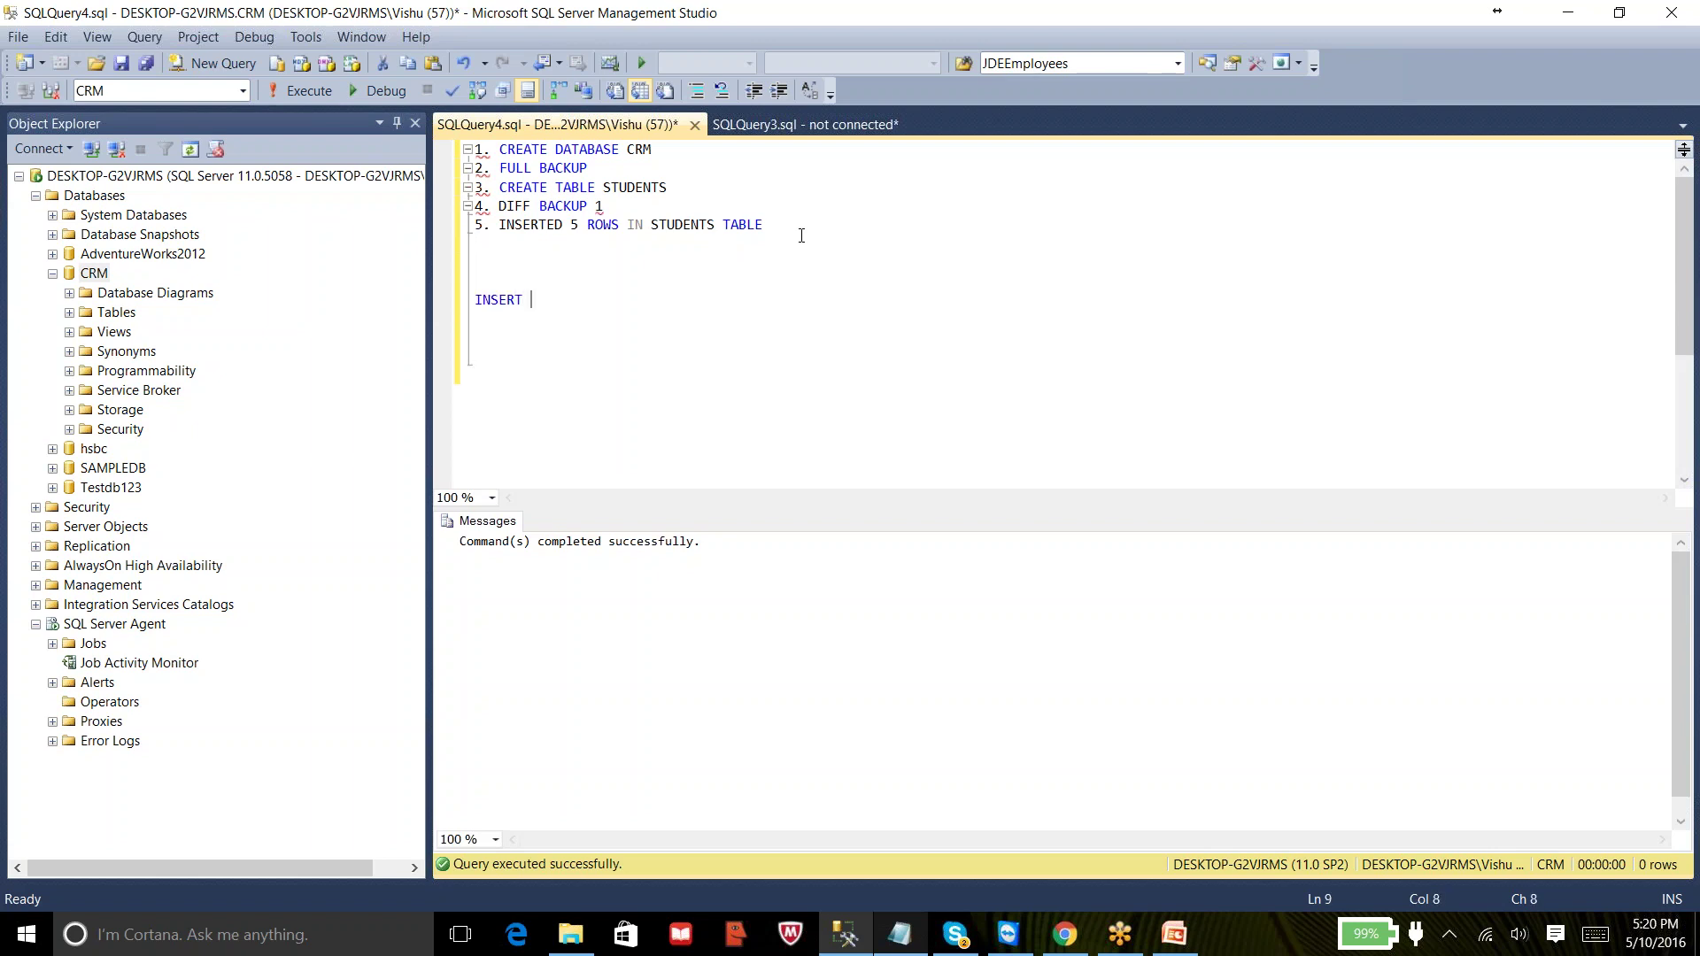
pyautogui.write('INTO STUENTS')
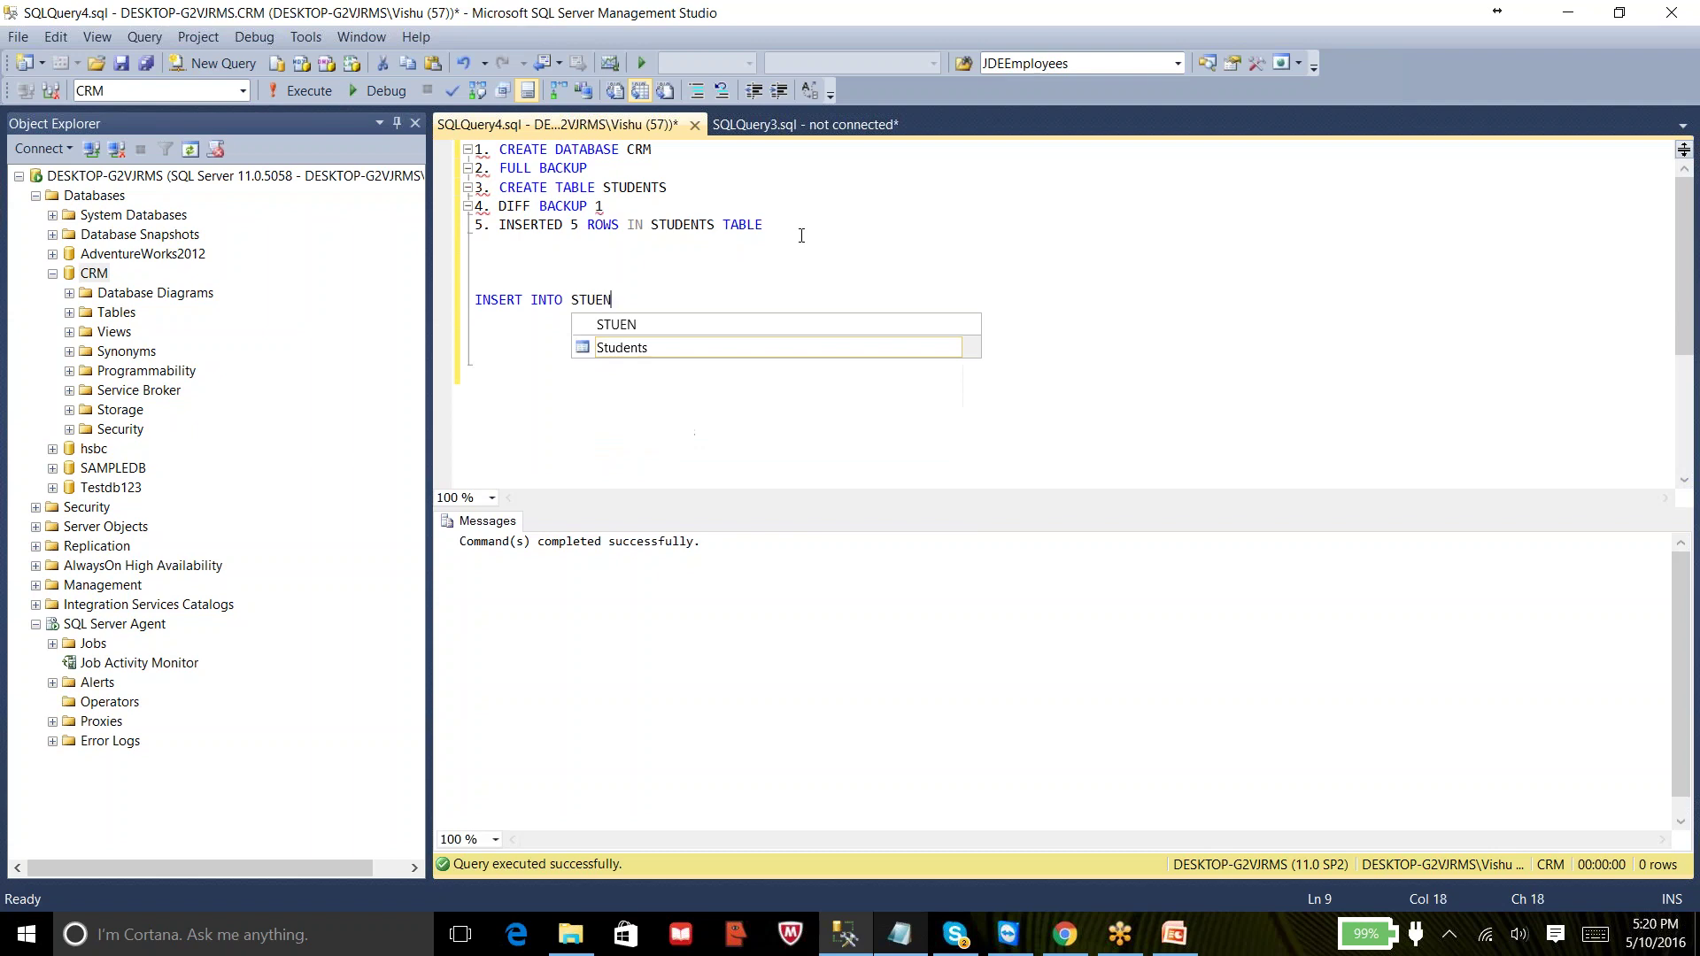
pyautogui.press('BackSpace')
pyautogui.press('BackSpace')
pyautogui.press('BackSpace')
pyautogui.press('BackSpace')
pyautogui.press('BackSpace')
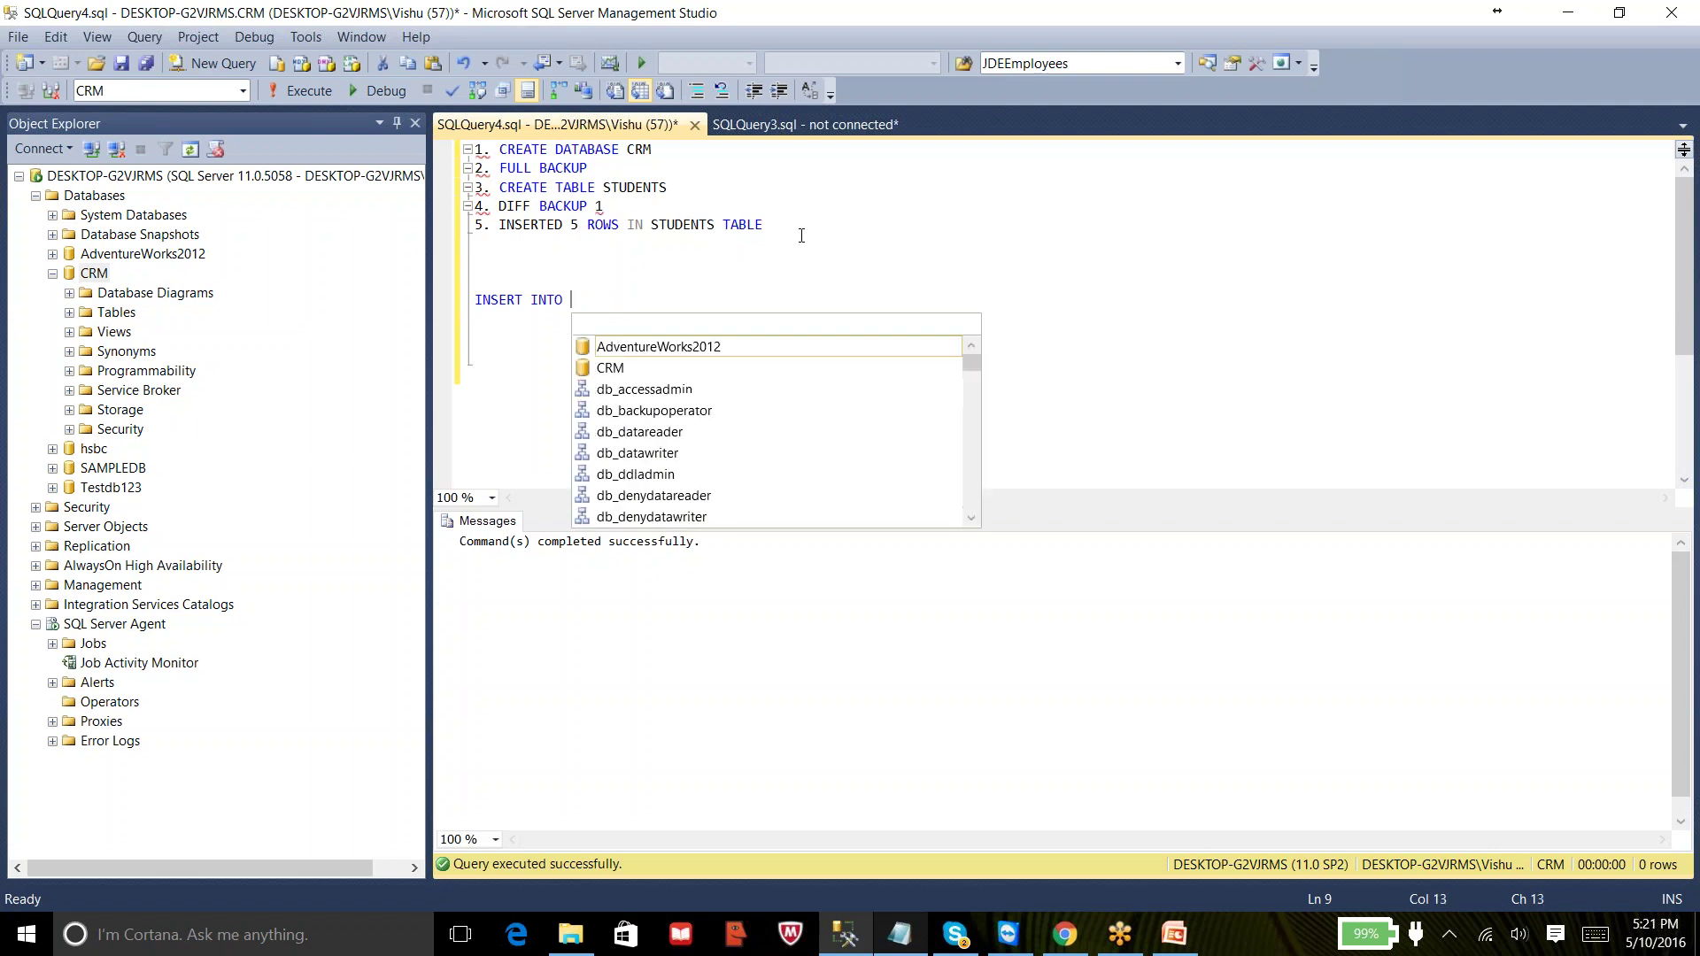
pyautogui.write('UDENTS ')
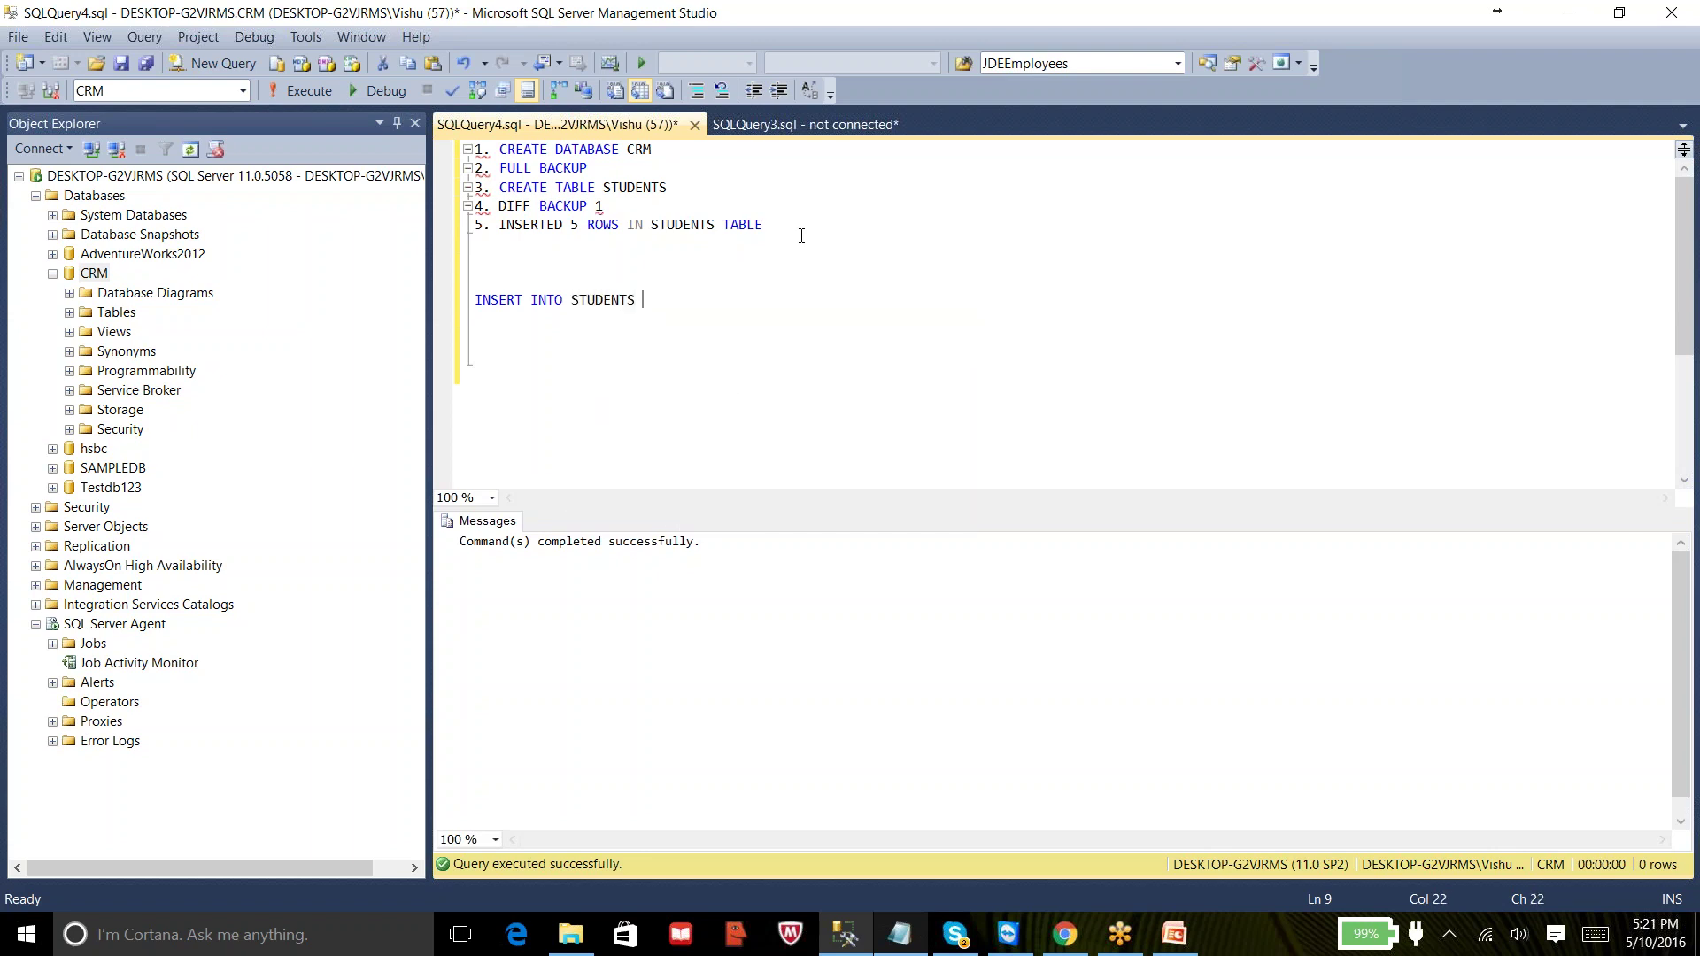
pyautogui.write('VALUES()')
pyautogui.press('Left')
pyautogui.write("100,''")
pyautogui.press('Left')
pyautogui.write('JANE')
pyautogui.press('capslock')
pyautogui.press('BackSpace')
pyautogui.press('BackSpace')
pyautogui.press('BackSpace')
pyautogui.press('BackSpace')
pyautogui.write('j')
pyautogui.press('BackSpace')
pyautogui.write('John')
# - Duplicate the INSERT INTO STUDENTS statement four times on the lines below it
pyautogui.press('Home')
pyautogui.hotkey('shift', 'End')
pyautogui.hotkey('ctrl', 'c')
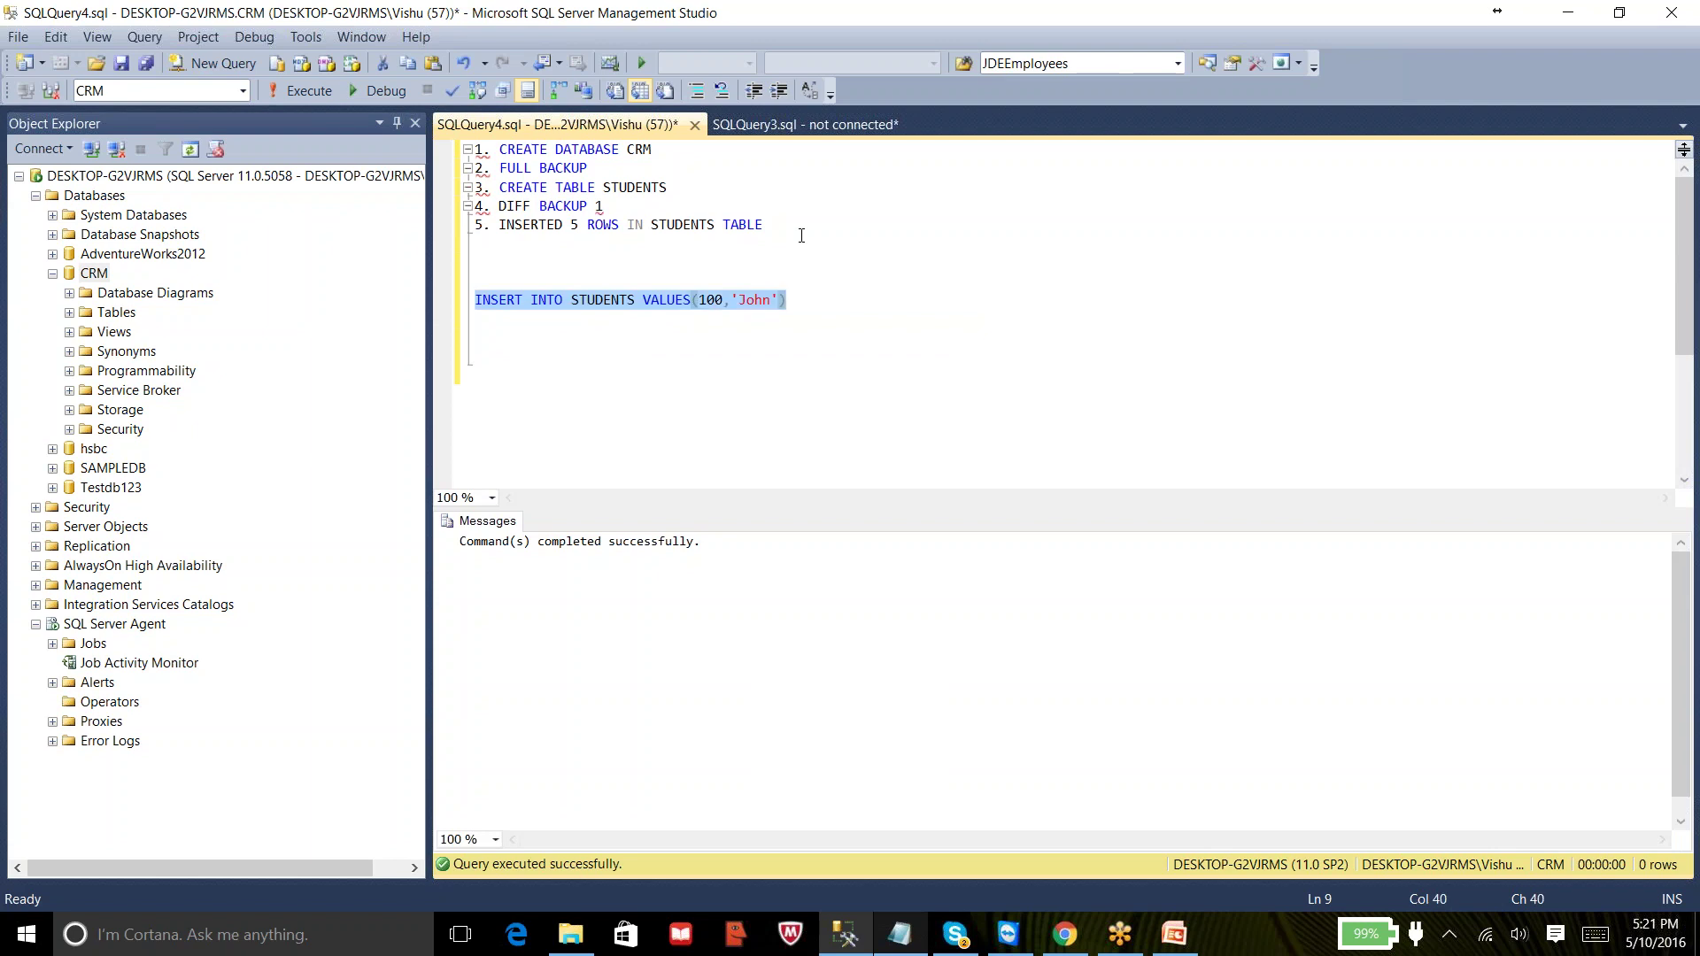
pyautogui.press('End')
pyautogui.press('Return')
pyautogui.hotkey('ctrl', 'v')
pyautogui.press('Return')
pyautogui.hotkey('ctrl', 'v')
pyautogui.press('Return')
pyautogui.hotkey('ctrl', 'v')
pyautogui.press('Return')
pyautogui.hotkey('ctrl', 'v')
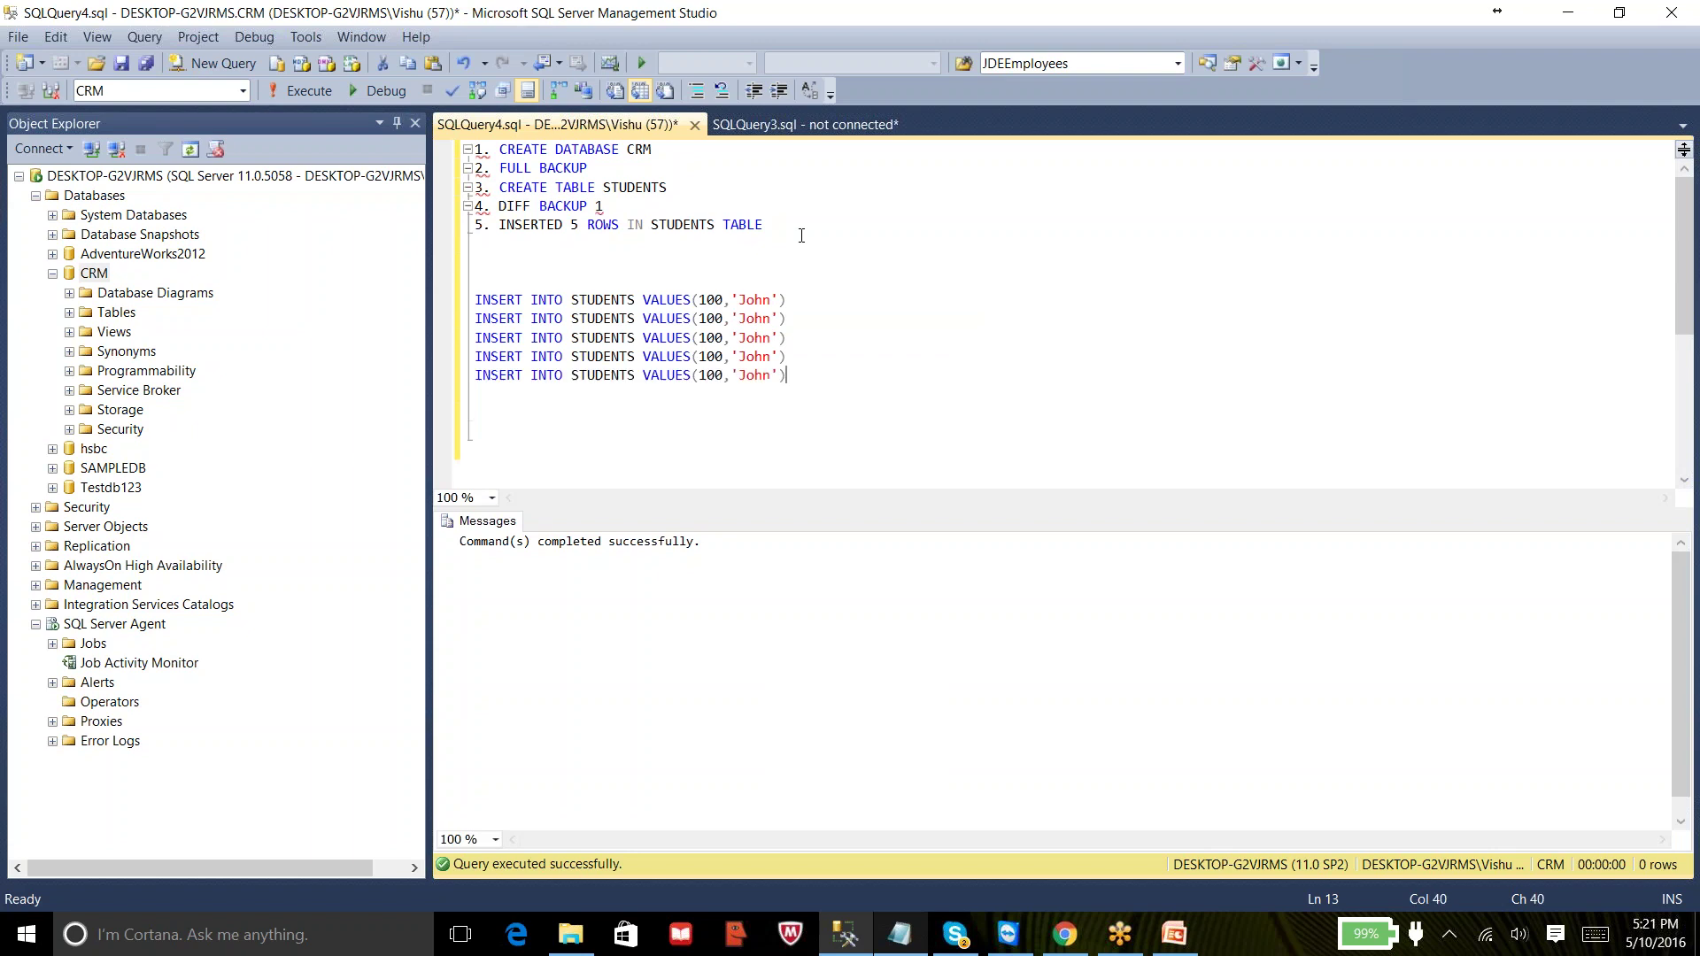
# - Give each of the four duplicated INSERT statements a different student first name, keeping ID 100
pyautogui.press('Up')
pyautogui.press('Up')
pyautogui.press('Up')
pyautogui.press('Left')
pyautogui.press('Left')
pyautogui.press('Left')
pyautogui.press('Left')
pyautogui.press('Left')
pyautogui.press('Left')
pyautogui.press('Delete')
pyautogui.press('Delete')
pyautogui.press('Delete')
pyautogui.press('Delete')
pyautogui.write('David')
pyautogui.press('Left')
pyautogui.press('BackSpace')
pyautogui.press('BackSpace')
pyautogui.press('BackSpace')
pyautogui.press('BackSpace')
pyautogui.write('Tony')
pyautogui.press('Down')
pyautogui.press('BackSpace')
pyautogui.press('BackSpace')
pyautogui.press('BackSpace')
pyautogui.press('BackSpace')
pyautogui.write('Mohan')
pyautogui.press('BackSpace')
pyautogui.press('BackSpace')
pyautogui.press('BackSpace')
pyautogui.press('BackSpace')
pyautogui.write('Kiran')
# - Execute the five INSERT INTO STUDENTS statements and remove them from the query
pyautogui.moveTo(795, 379); pyautogui.dragTo(473, 301)
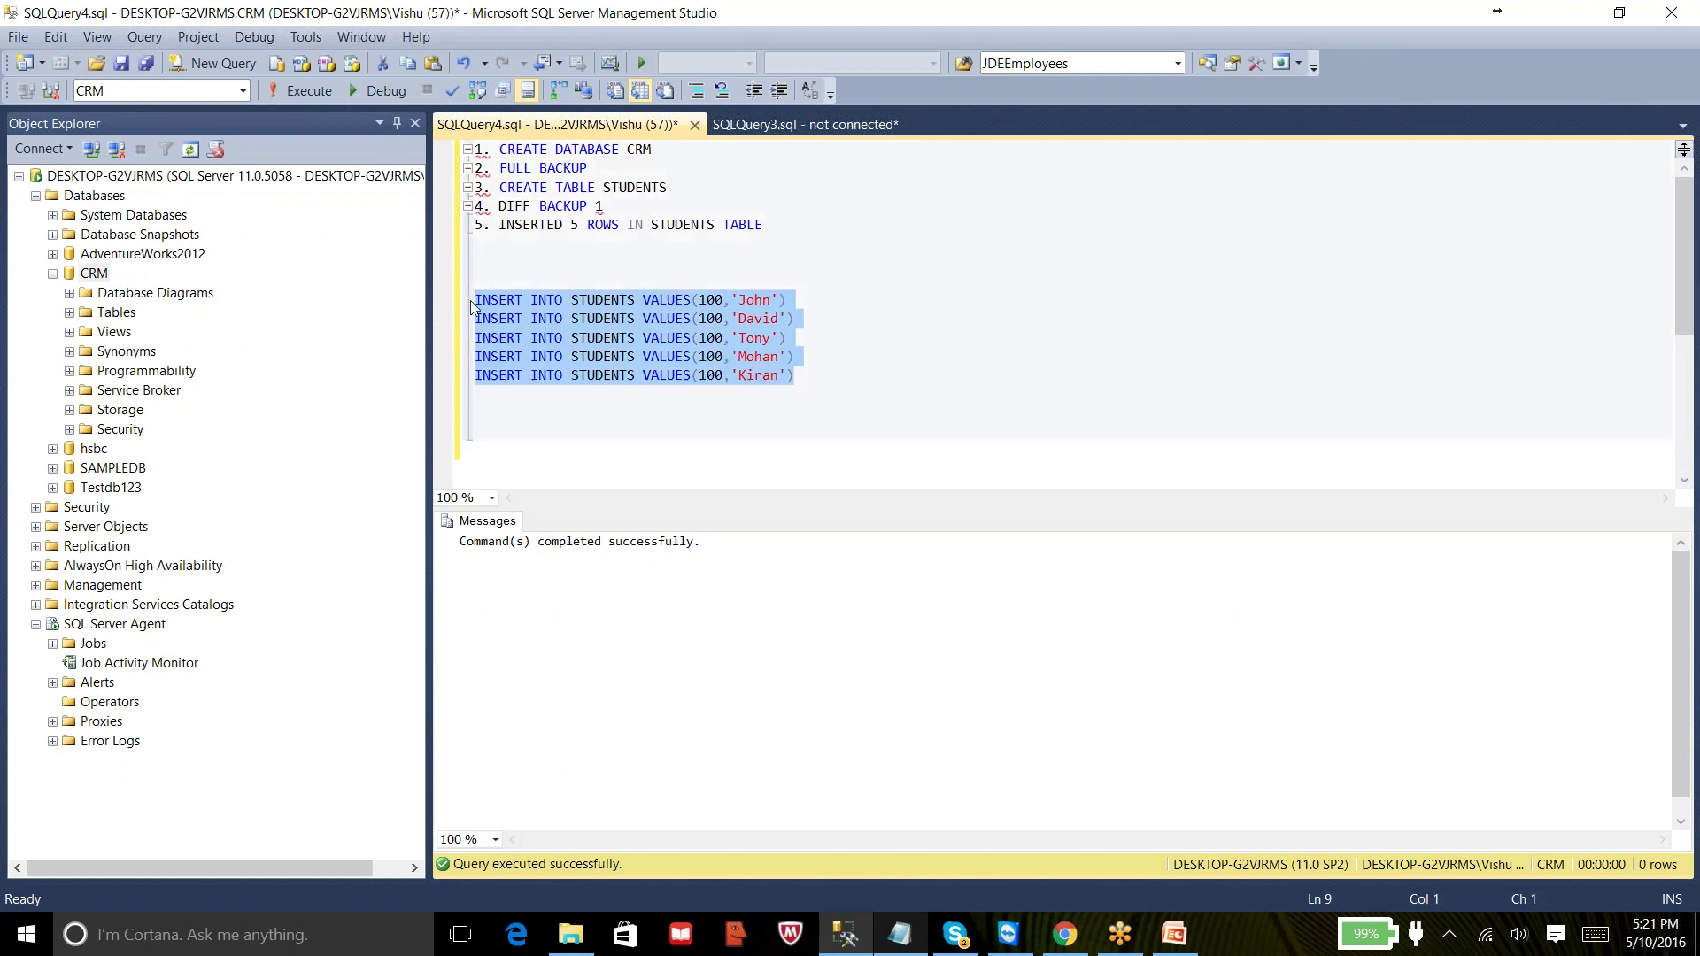
pyautogui.click(315, 97)
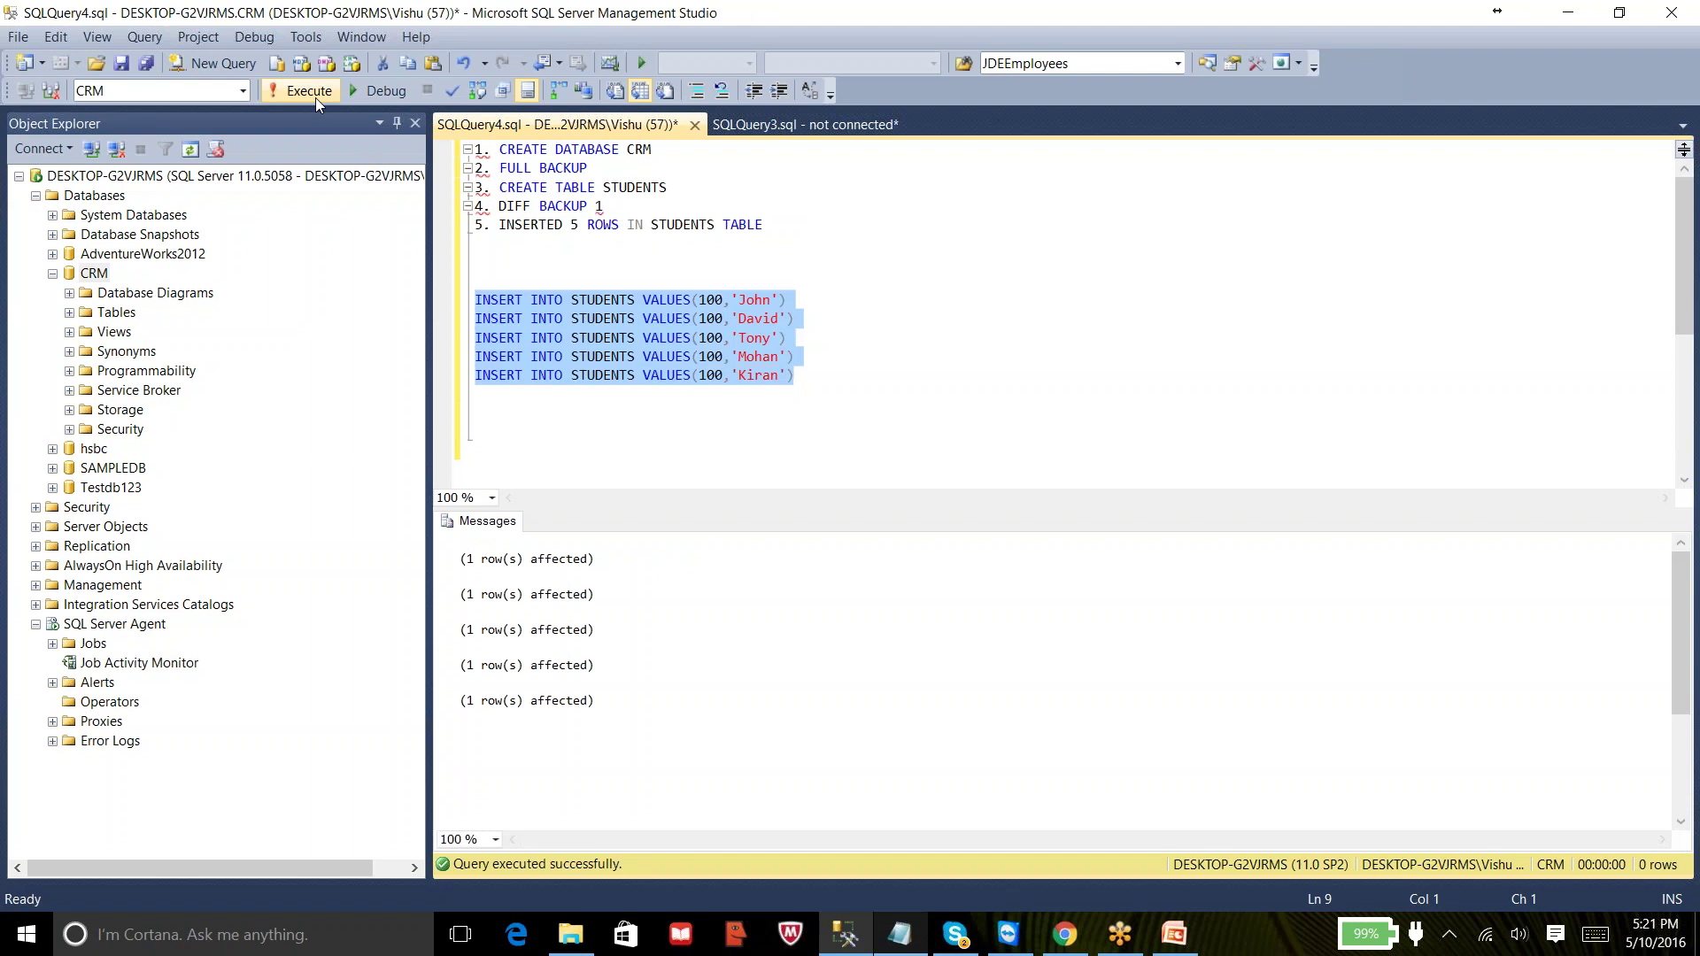
pyautogui.press('Delete')
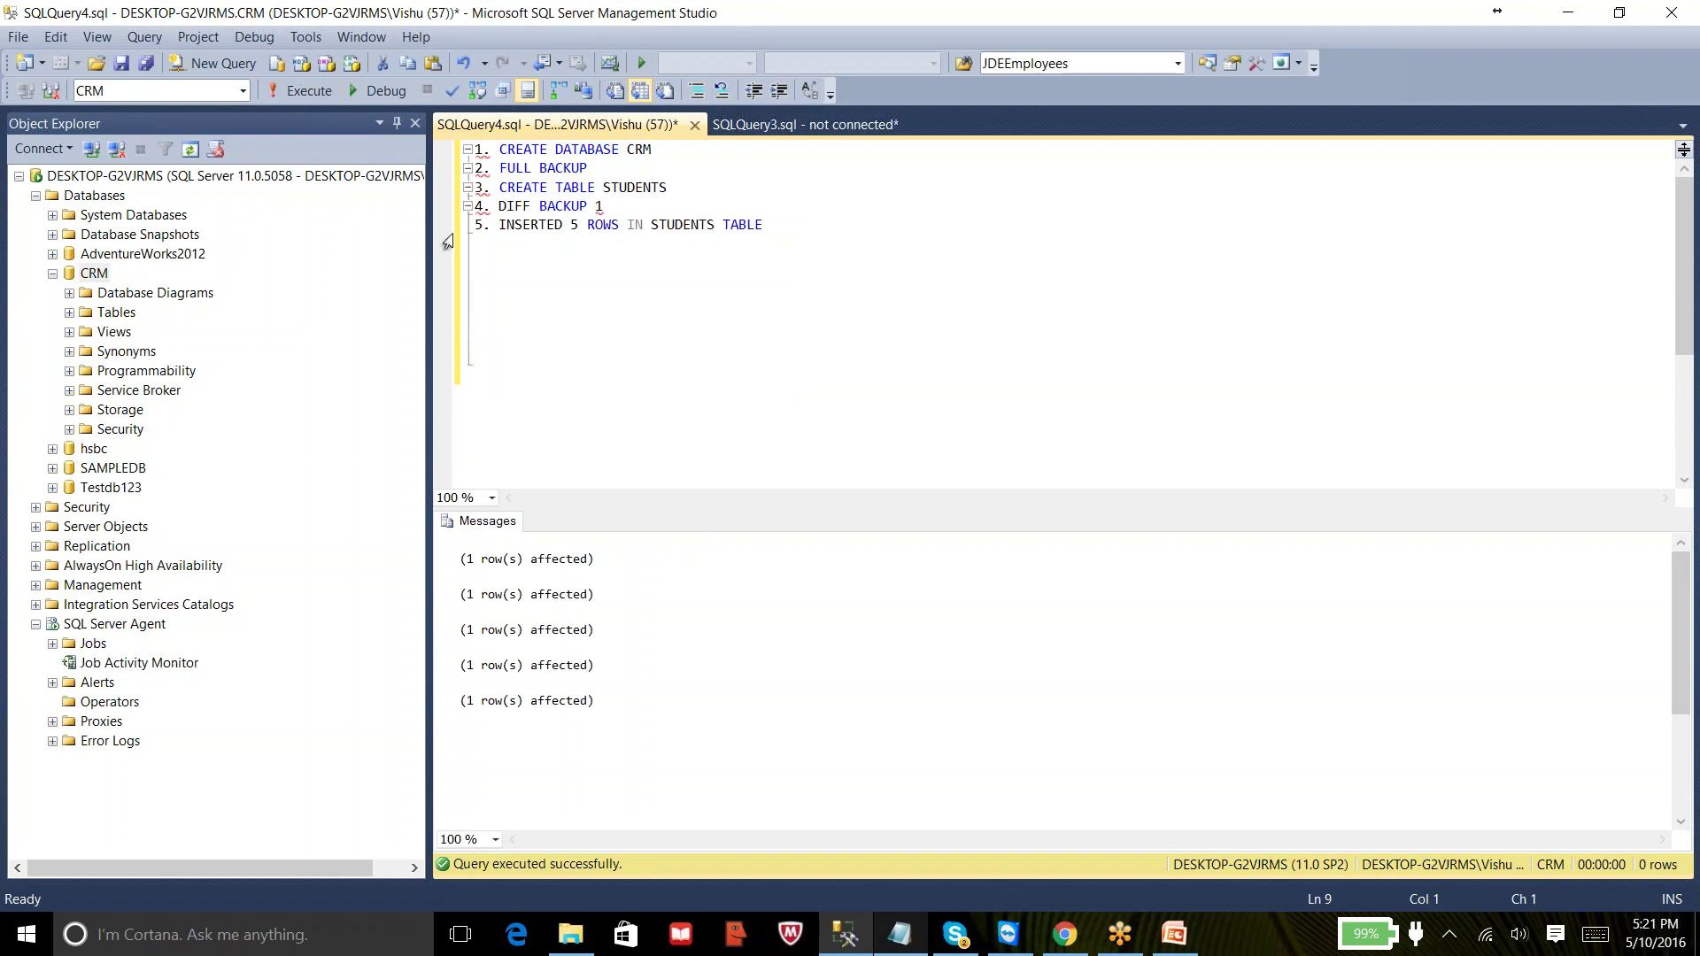
# - Restore the removed INSERT INTO STUDENTS statements and add about ten blank lines between the notes and them
pyautogui.hotkey('ctrl', 'z')
pyautogui.click(540, 268)
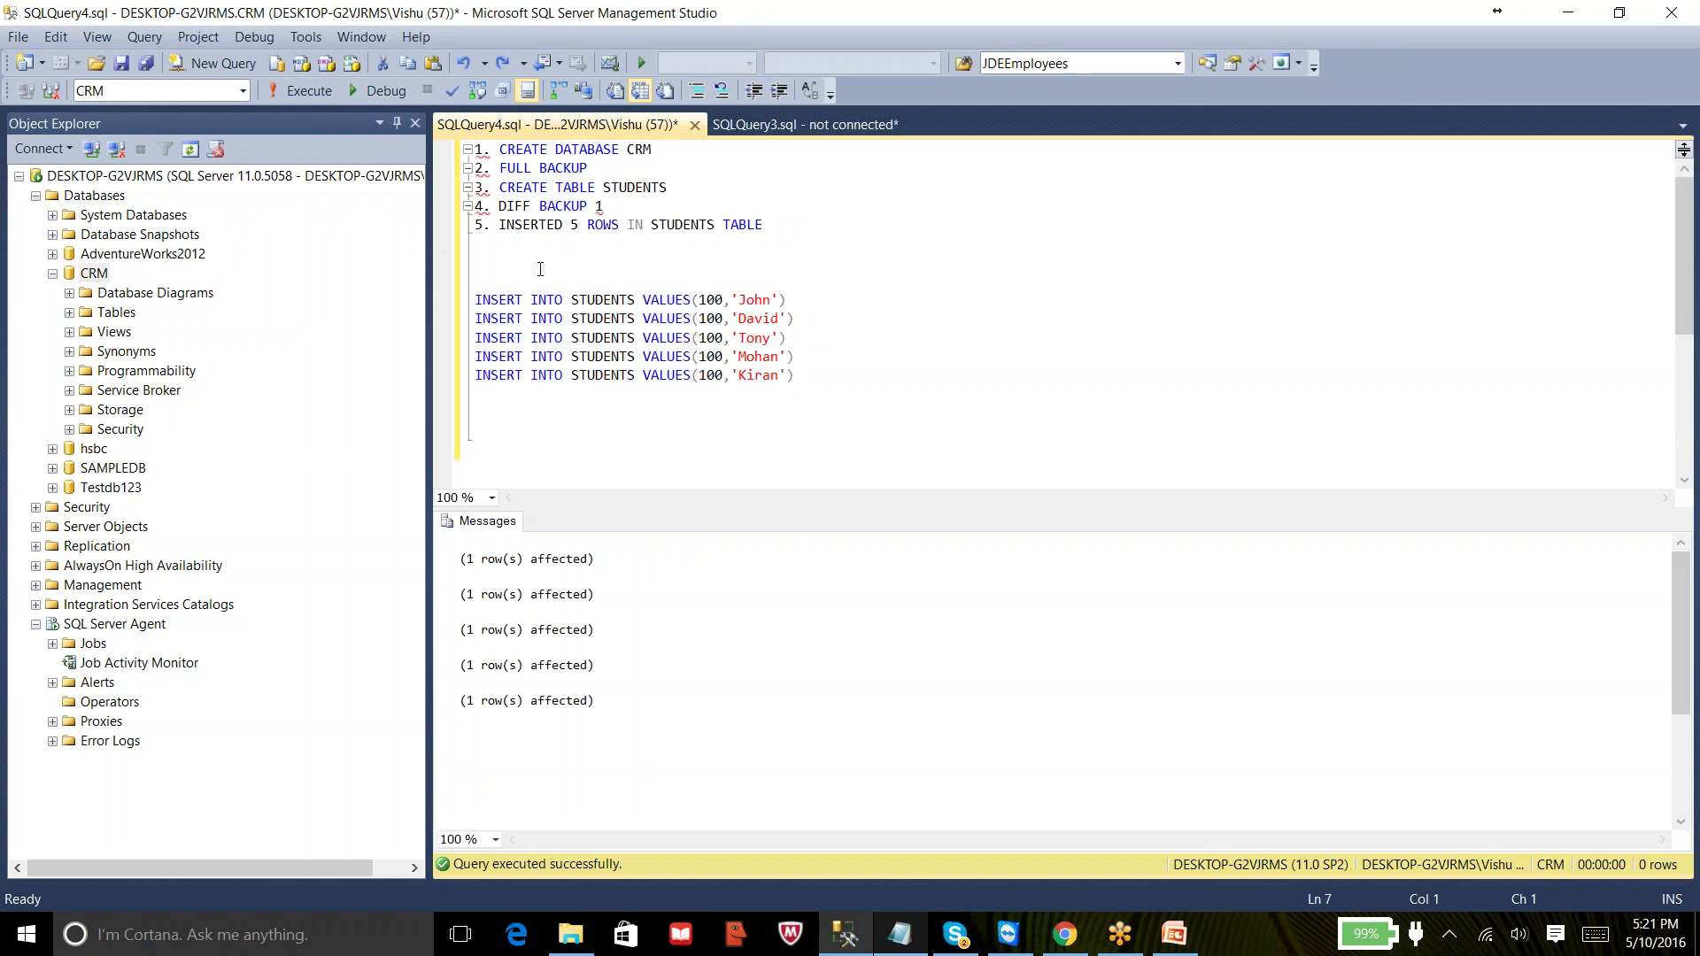
pyautogui.press('Return')
pyautogui.press('Return')
pyautogui.press('Return')
pyautogui.press('Return')
pyautogui.press('Return')
pyautogui.press('Return')
pyautogui.press('Return')
pyautogui.press('Return')
pyautogui.press('Return')
pyautogui.press('Return')
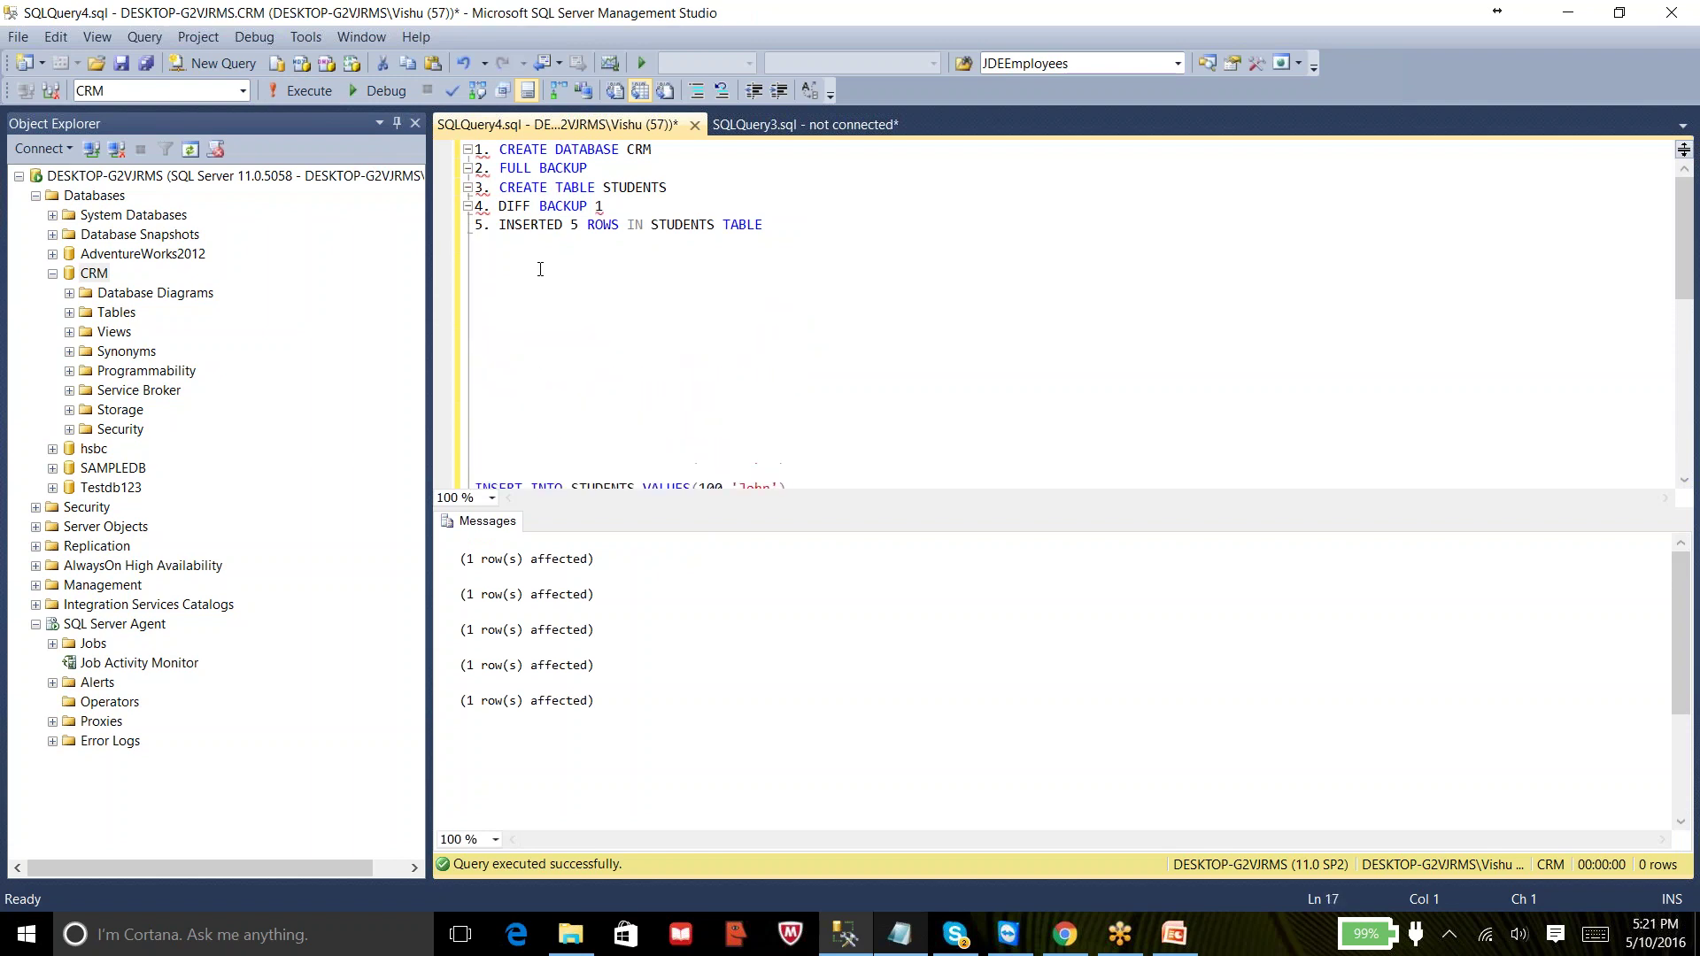
# - Write "Select * from students" above the INSERT statements, execute only that query, and review the returned rows
pyautogui.press('Up')
pyautogui.press('Up')
pyautogui.write('Select * from stud')
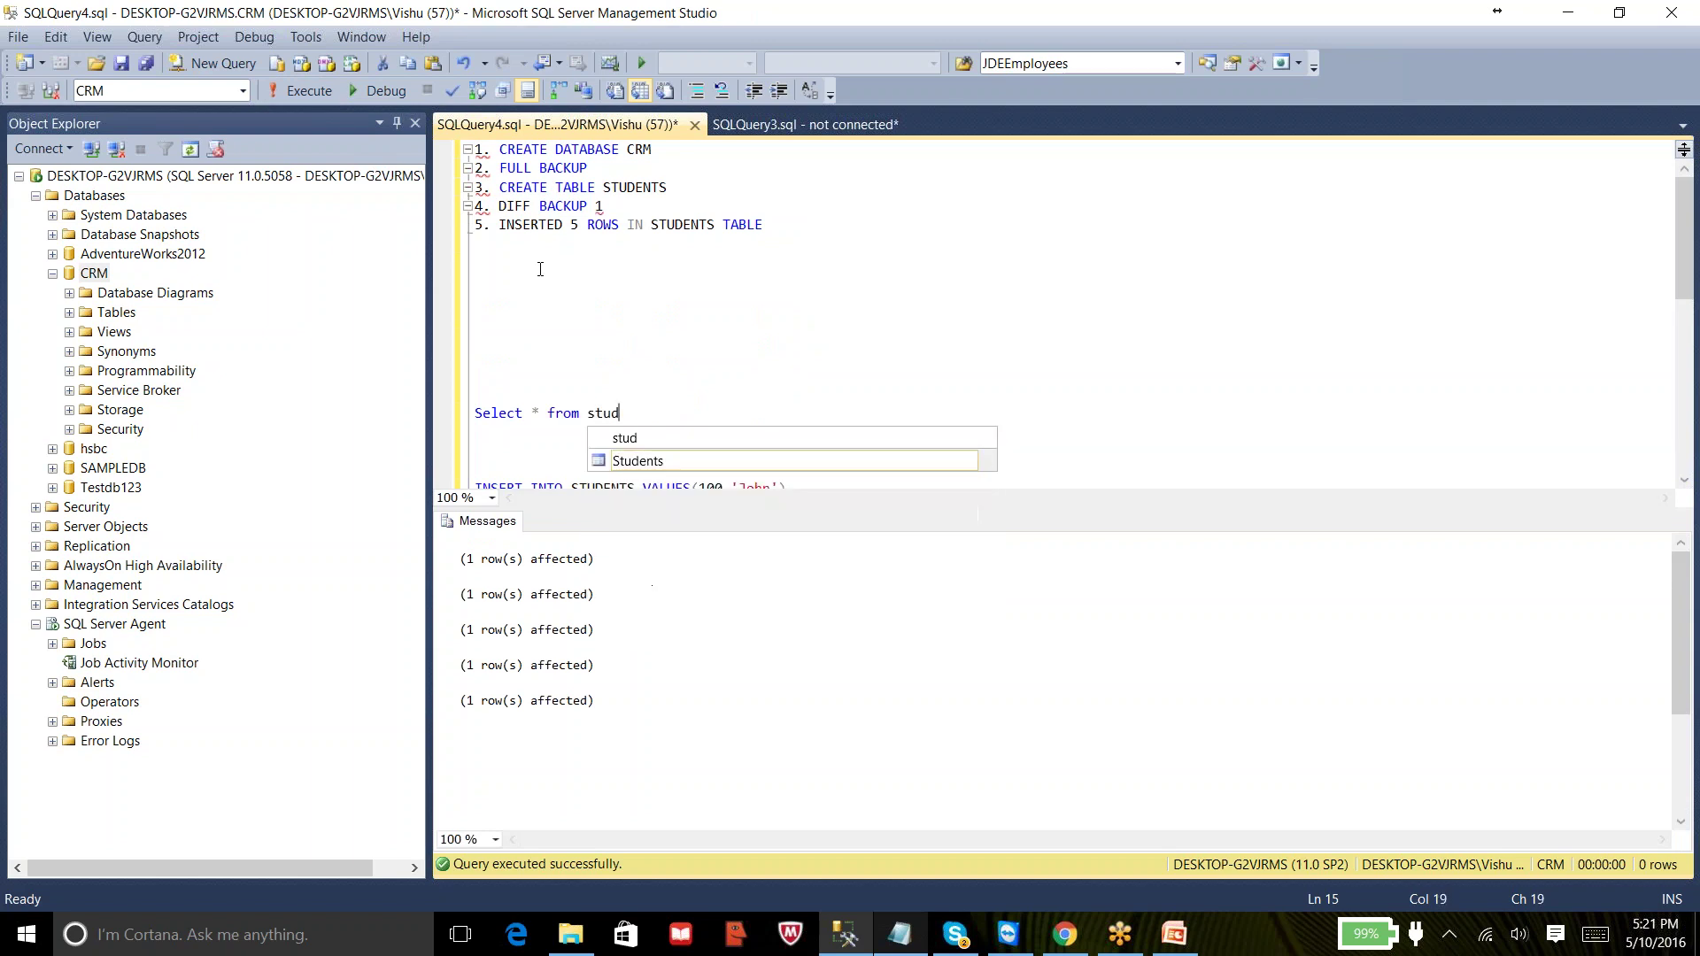
pyautogui.write('ents')
pyautogui.hotkey('shift', 'Home')
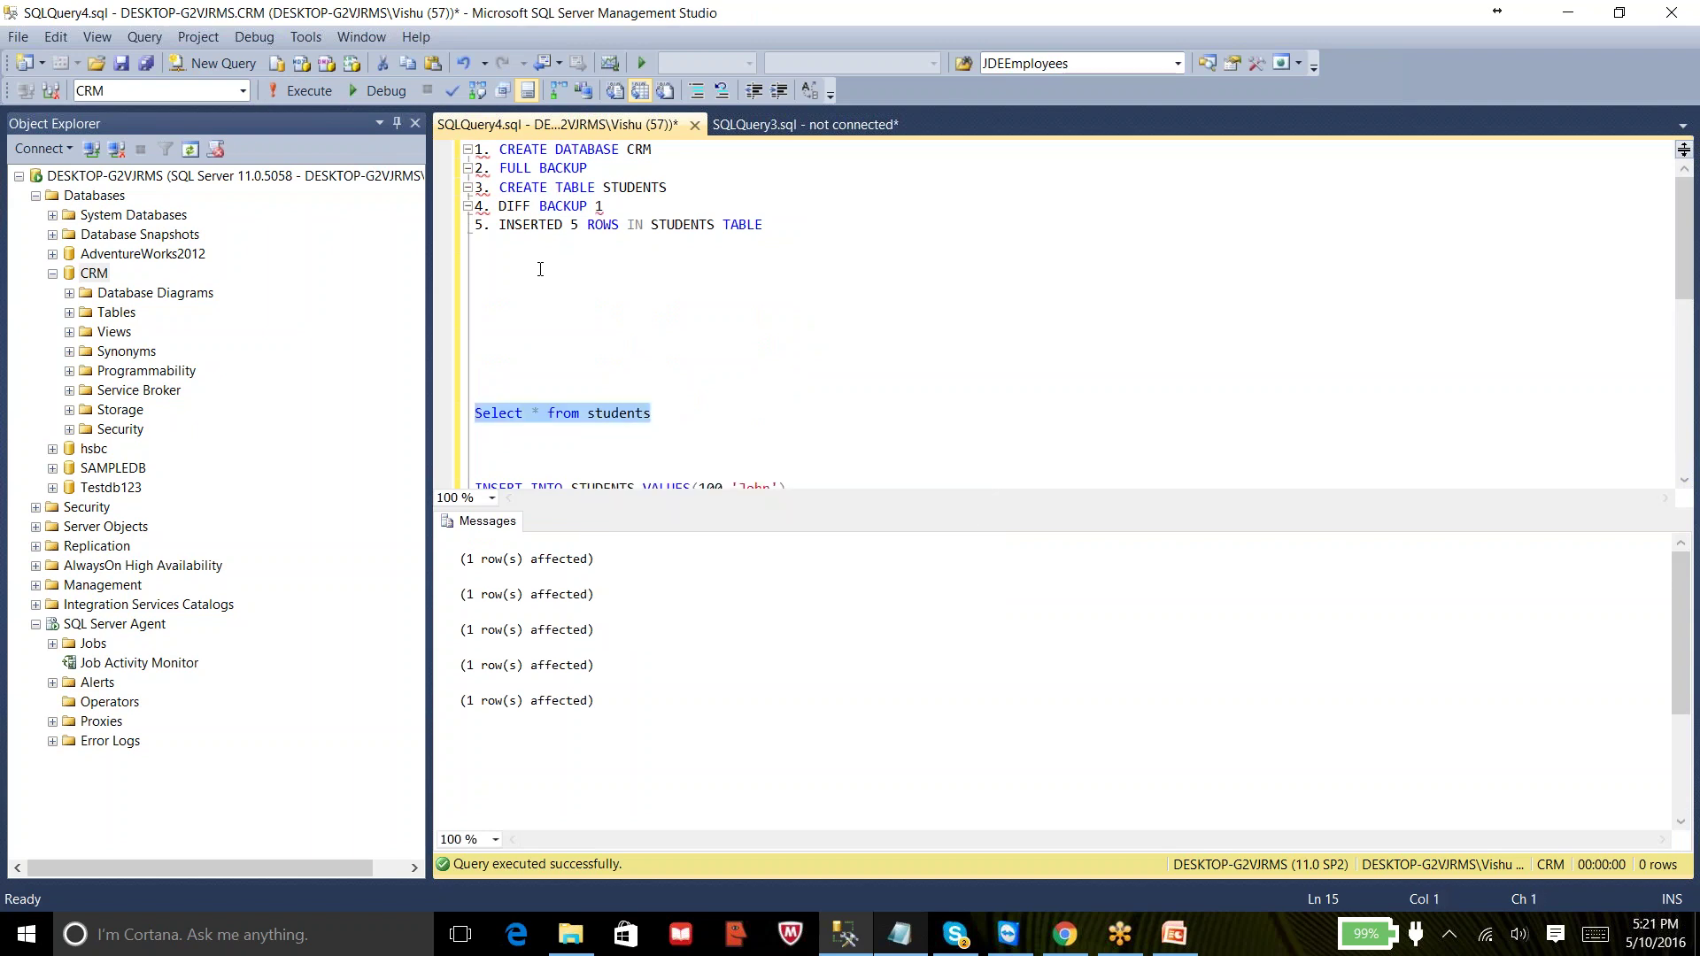
pyautogui.click(292, 91)
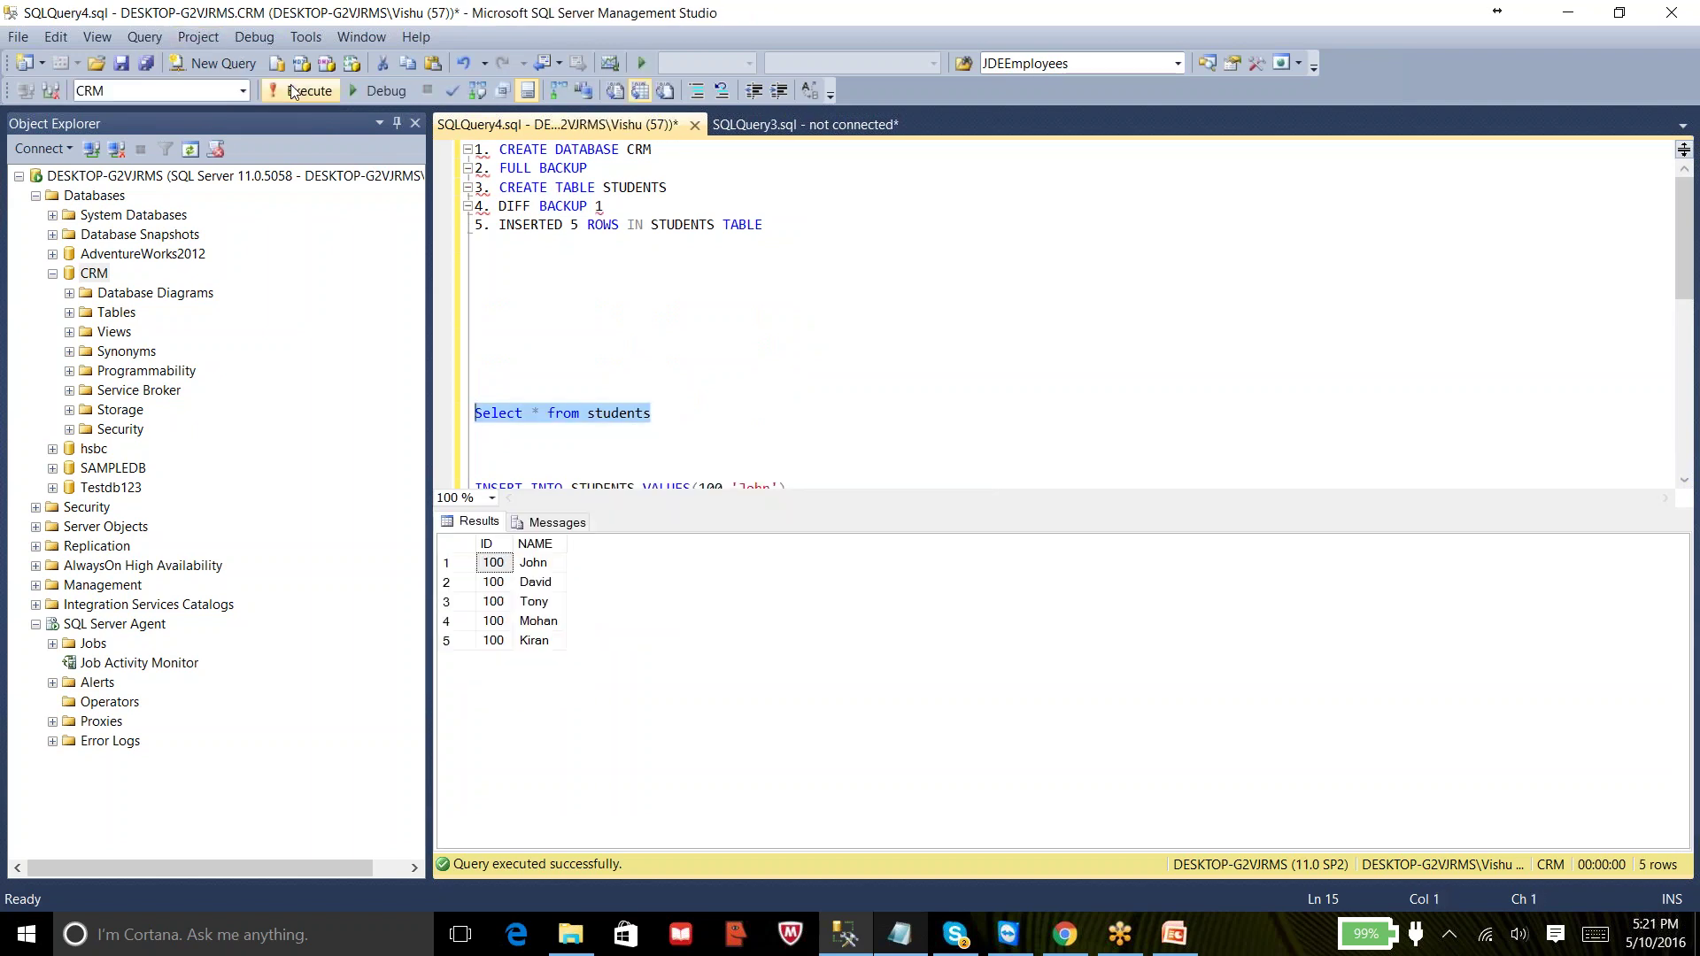
pyautogui.click(539, 588)
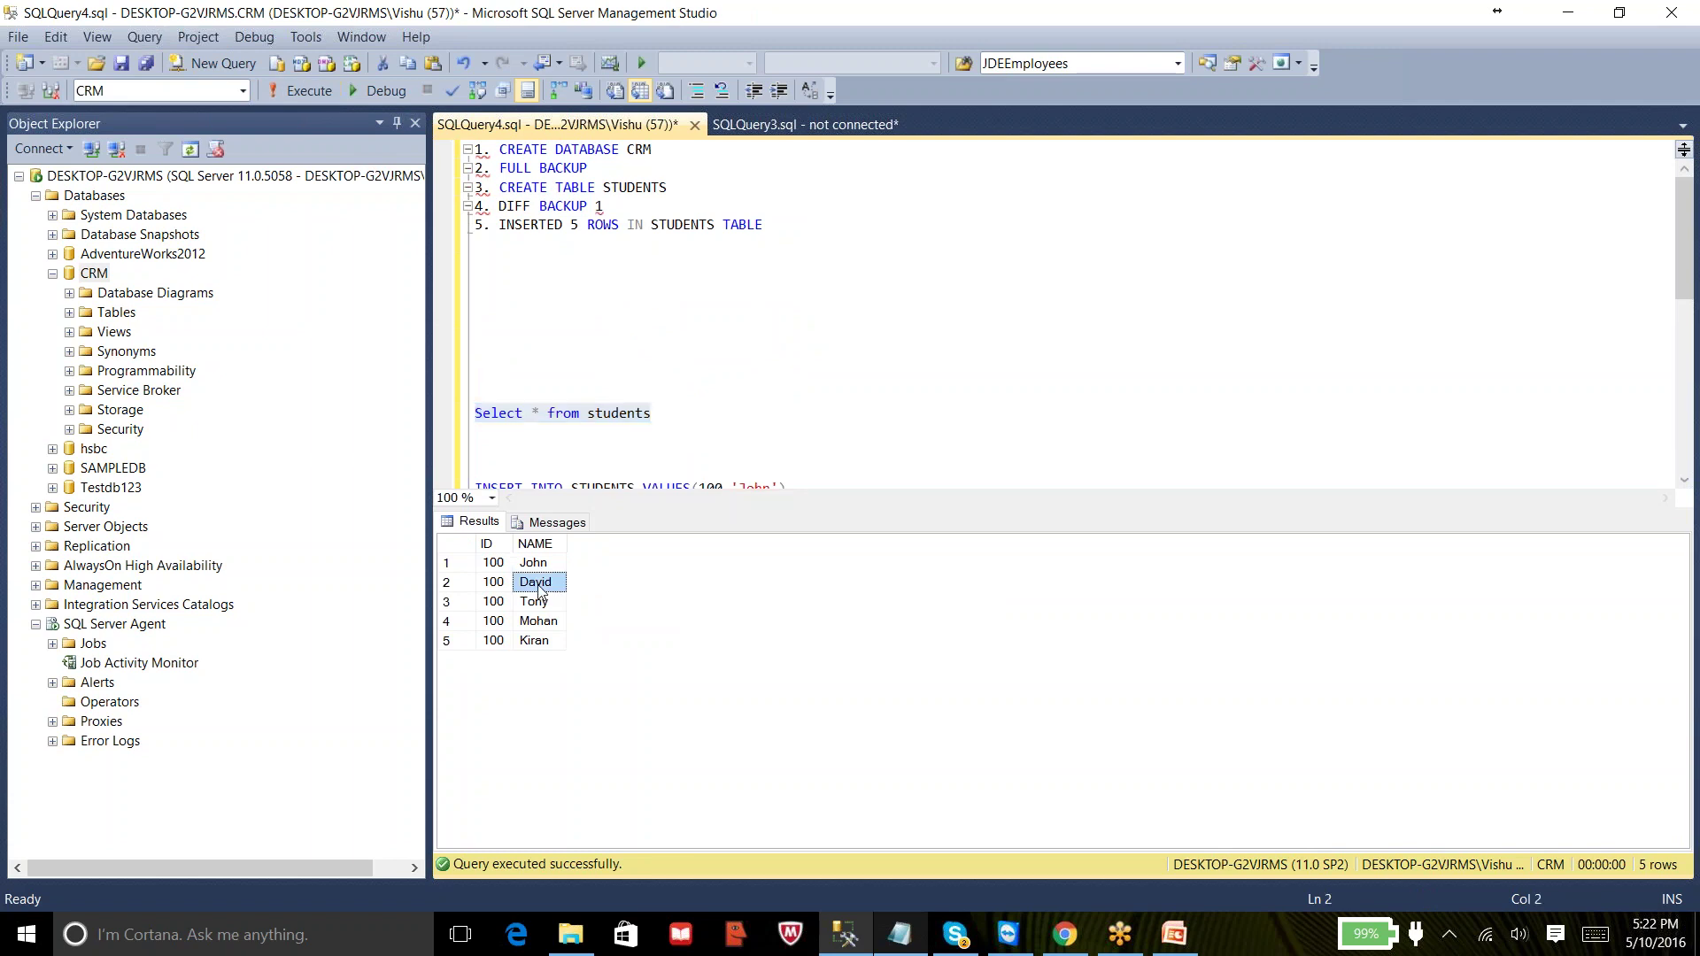
pyautogui.moveTo(503, 567); pyautogui.dragTo(588, 641)
pyautogui.click(493, 568)
pyautogui.moveTo(492, 590); pyautogui.dragTo(521, 651)
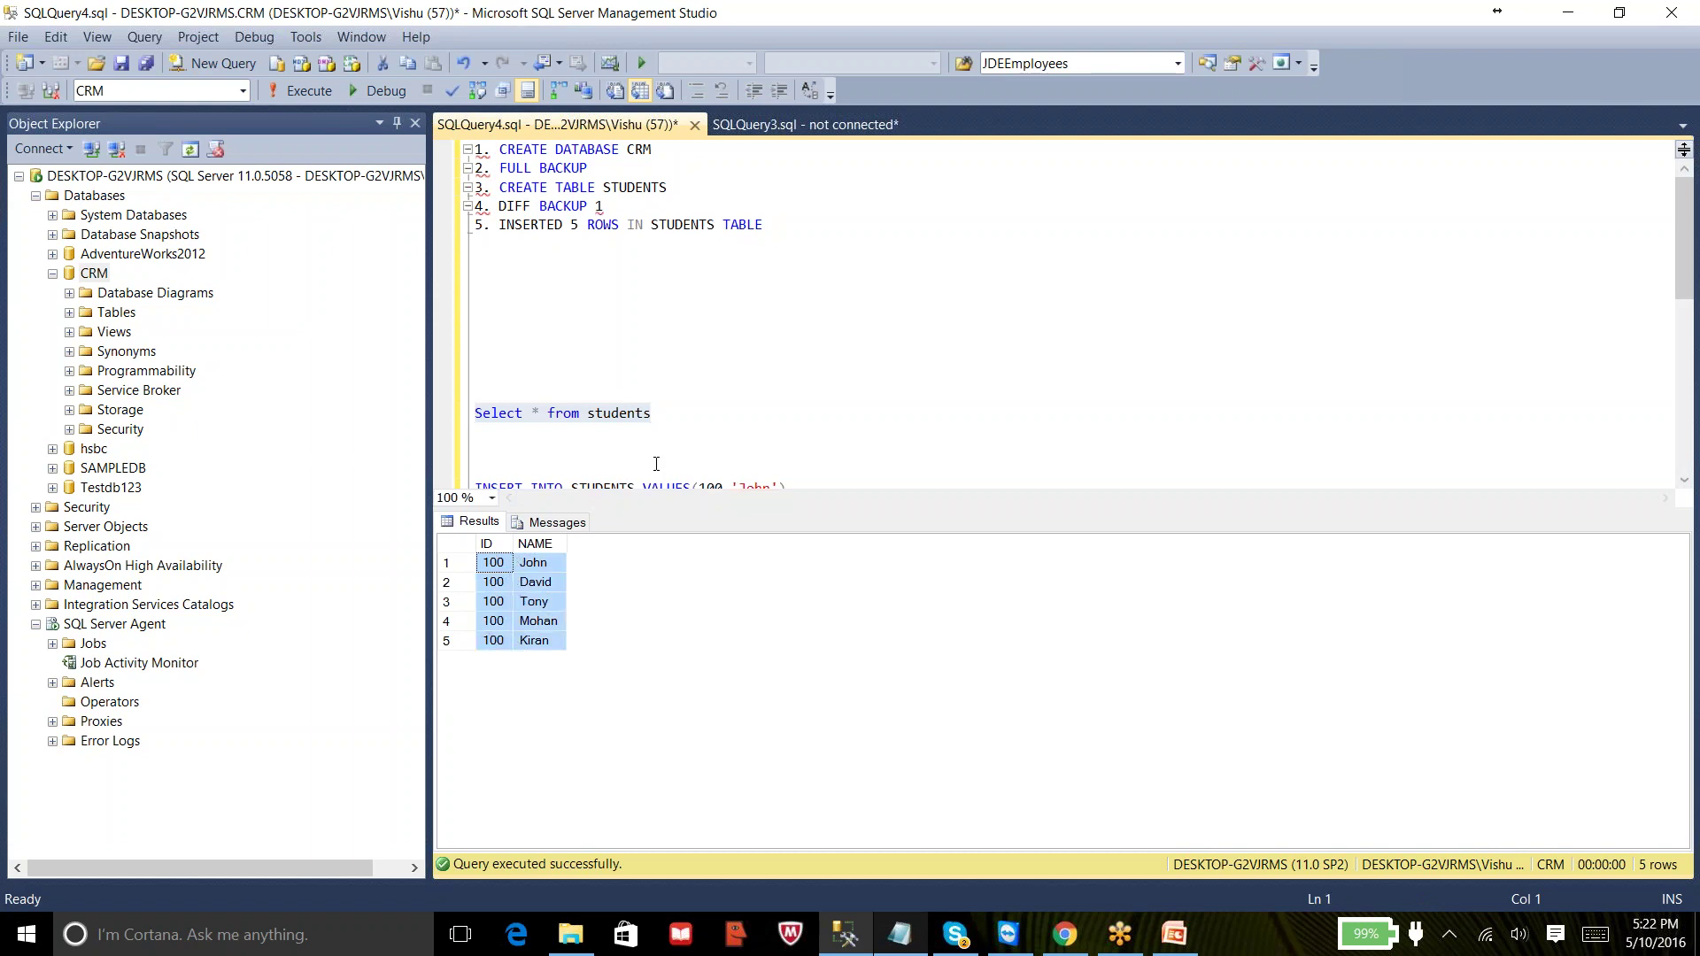
# - Add the note "6. DIFF Backup 2" below the fifth note line
pyautogui.click(777, 228)
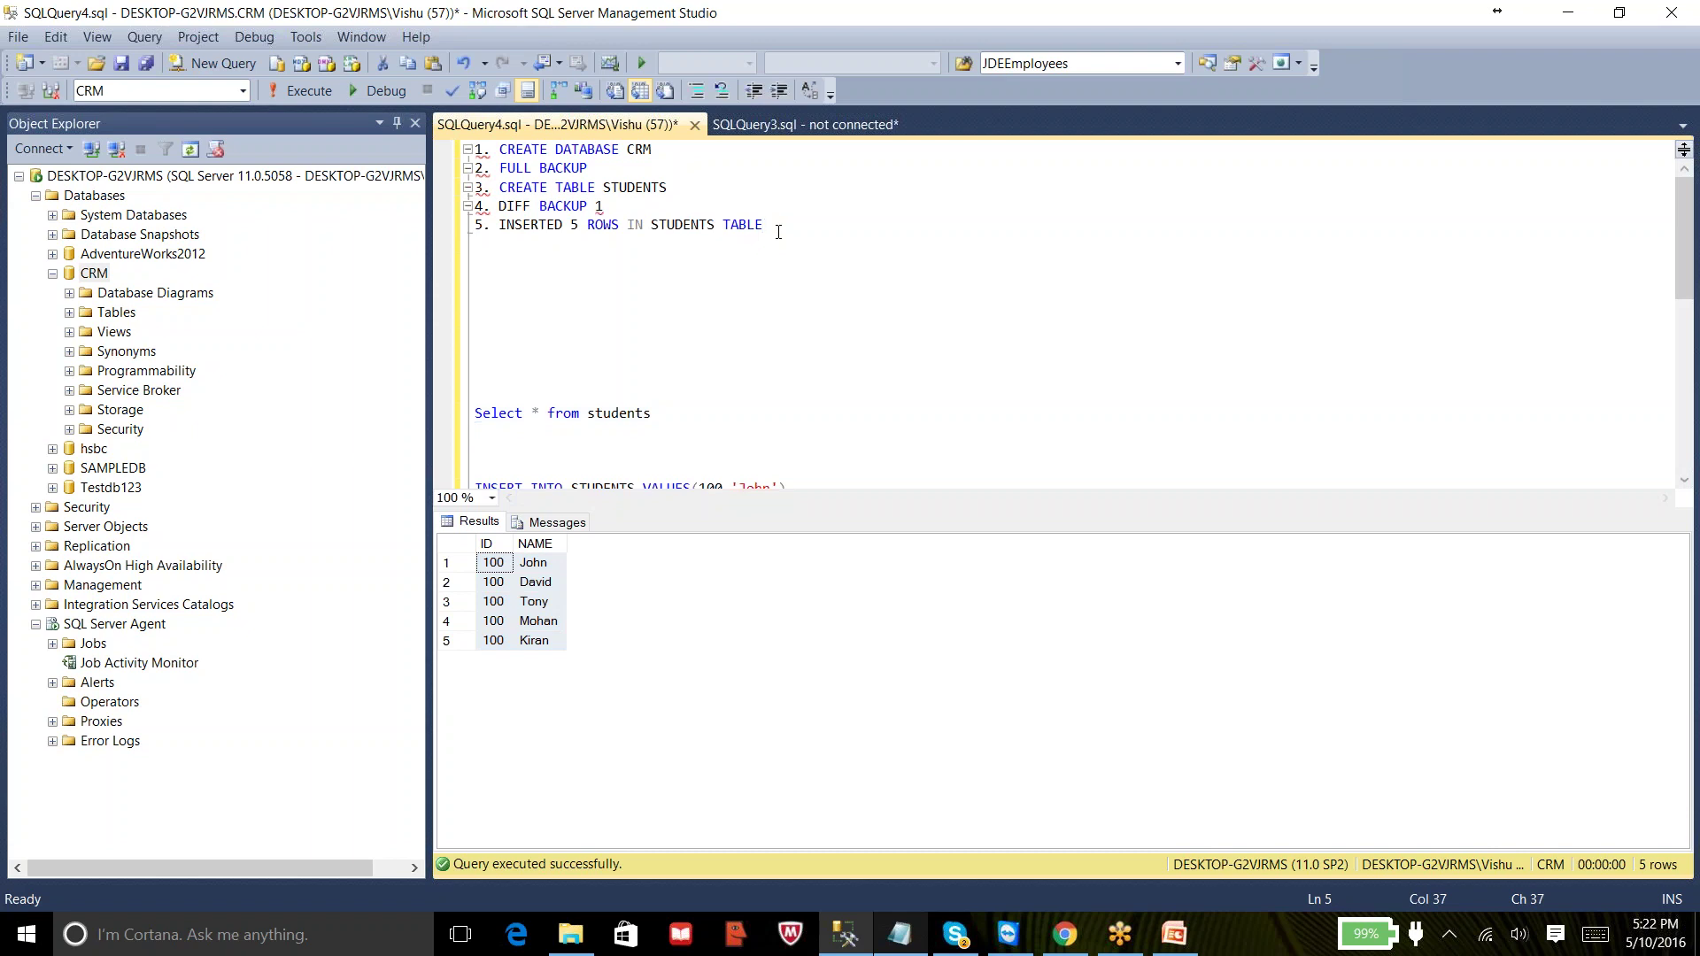
pyautogui.press('Return')
pyautogui.write('6. Diff')
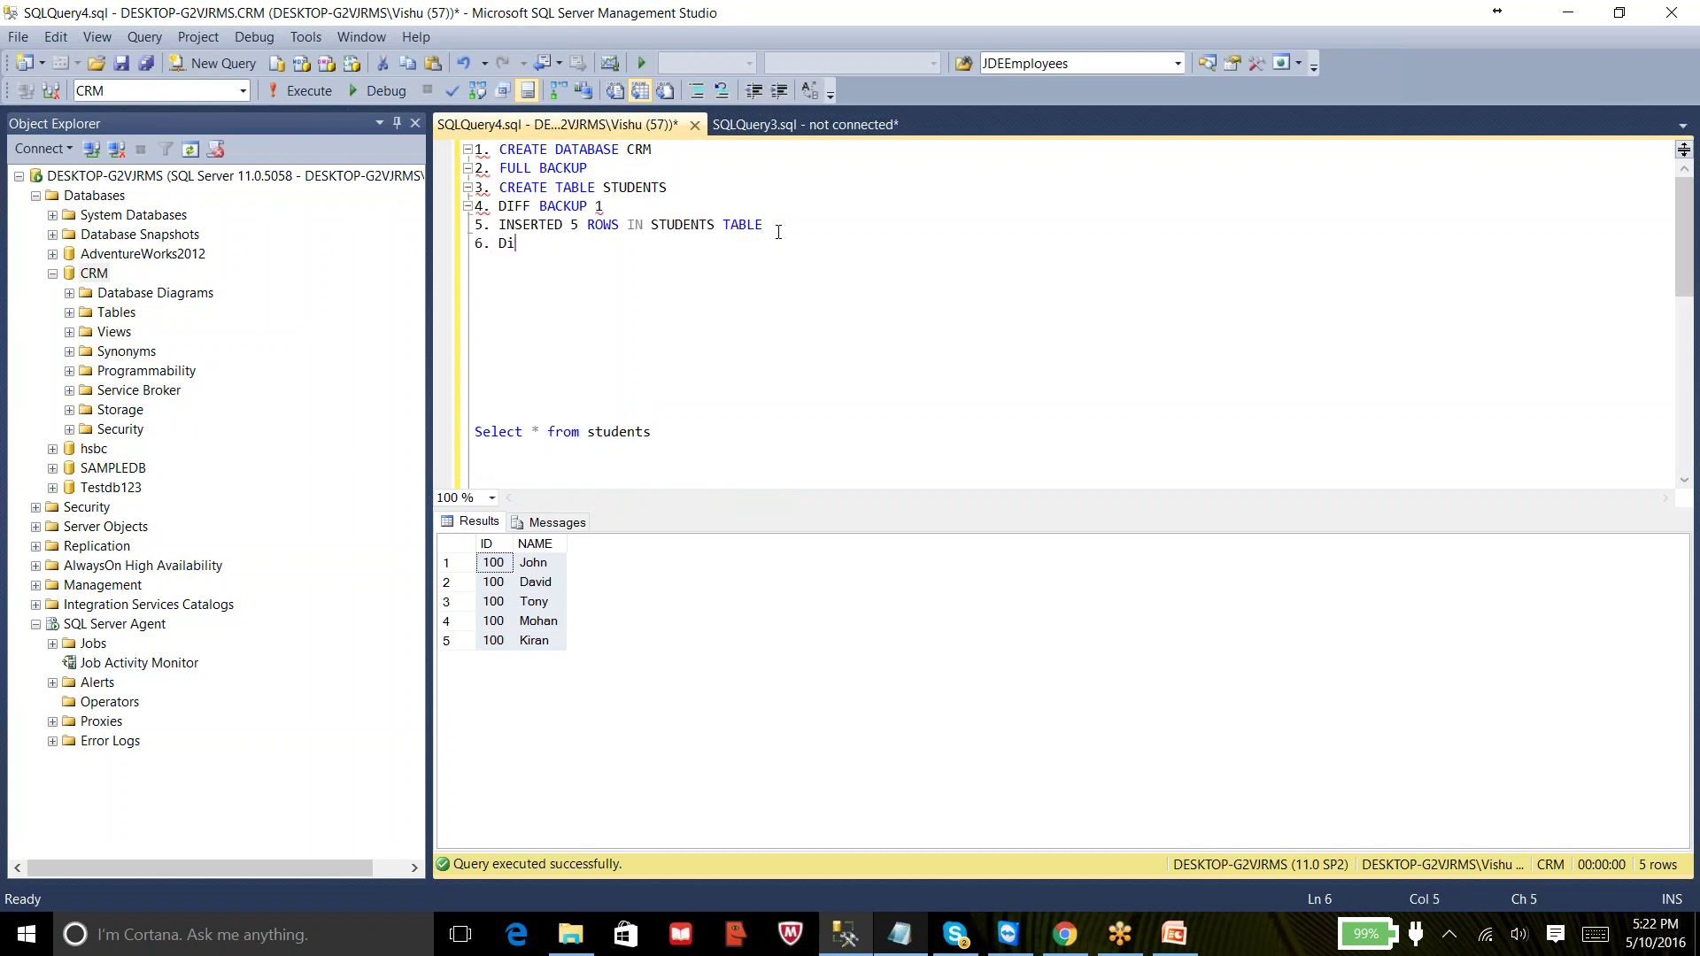
pyautogui.press('BackSpace')
pyautogui.press('BackSpace')
pyautogui.press('BackSpace')
pyautogui.write('IFF Backup 2')
pyautogui.press('Return')
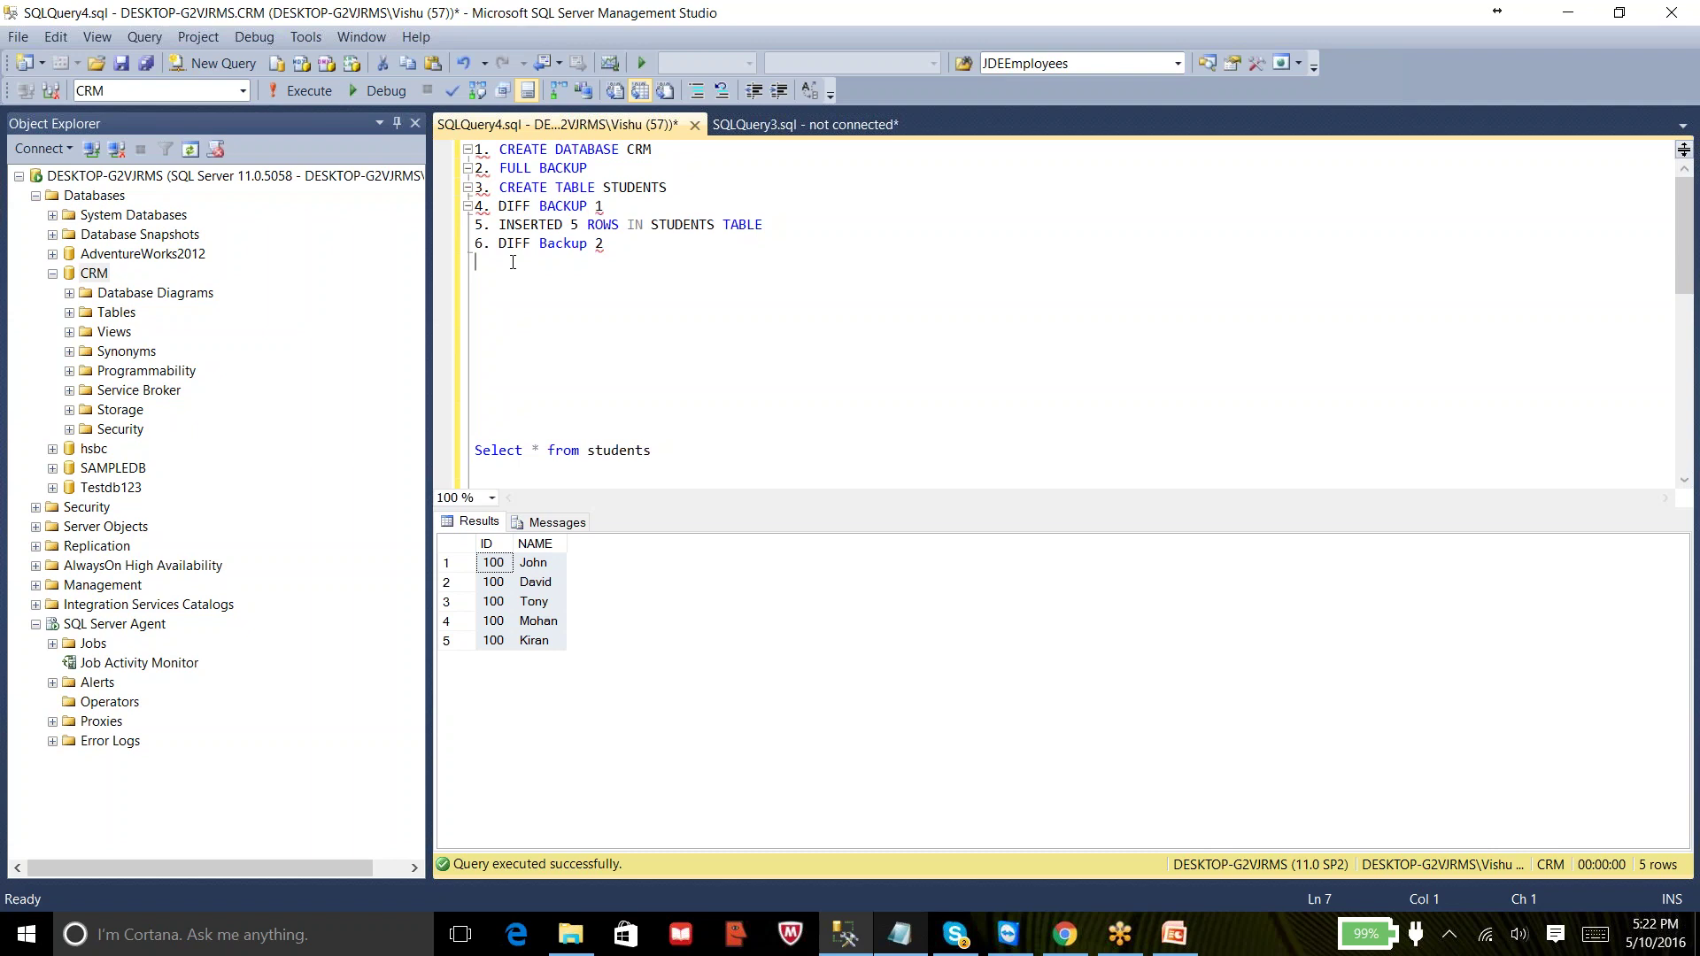
# - Start a backup of the CRM database, set its type to Differential, and remove the CRM_DIFF1.bak destination
pyautogui.rightClick(94, 274)
pyautogui.moveTo(173, 354)
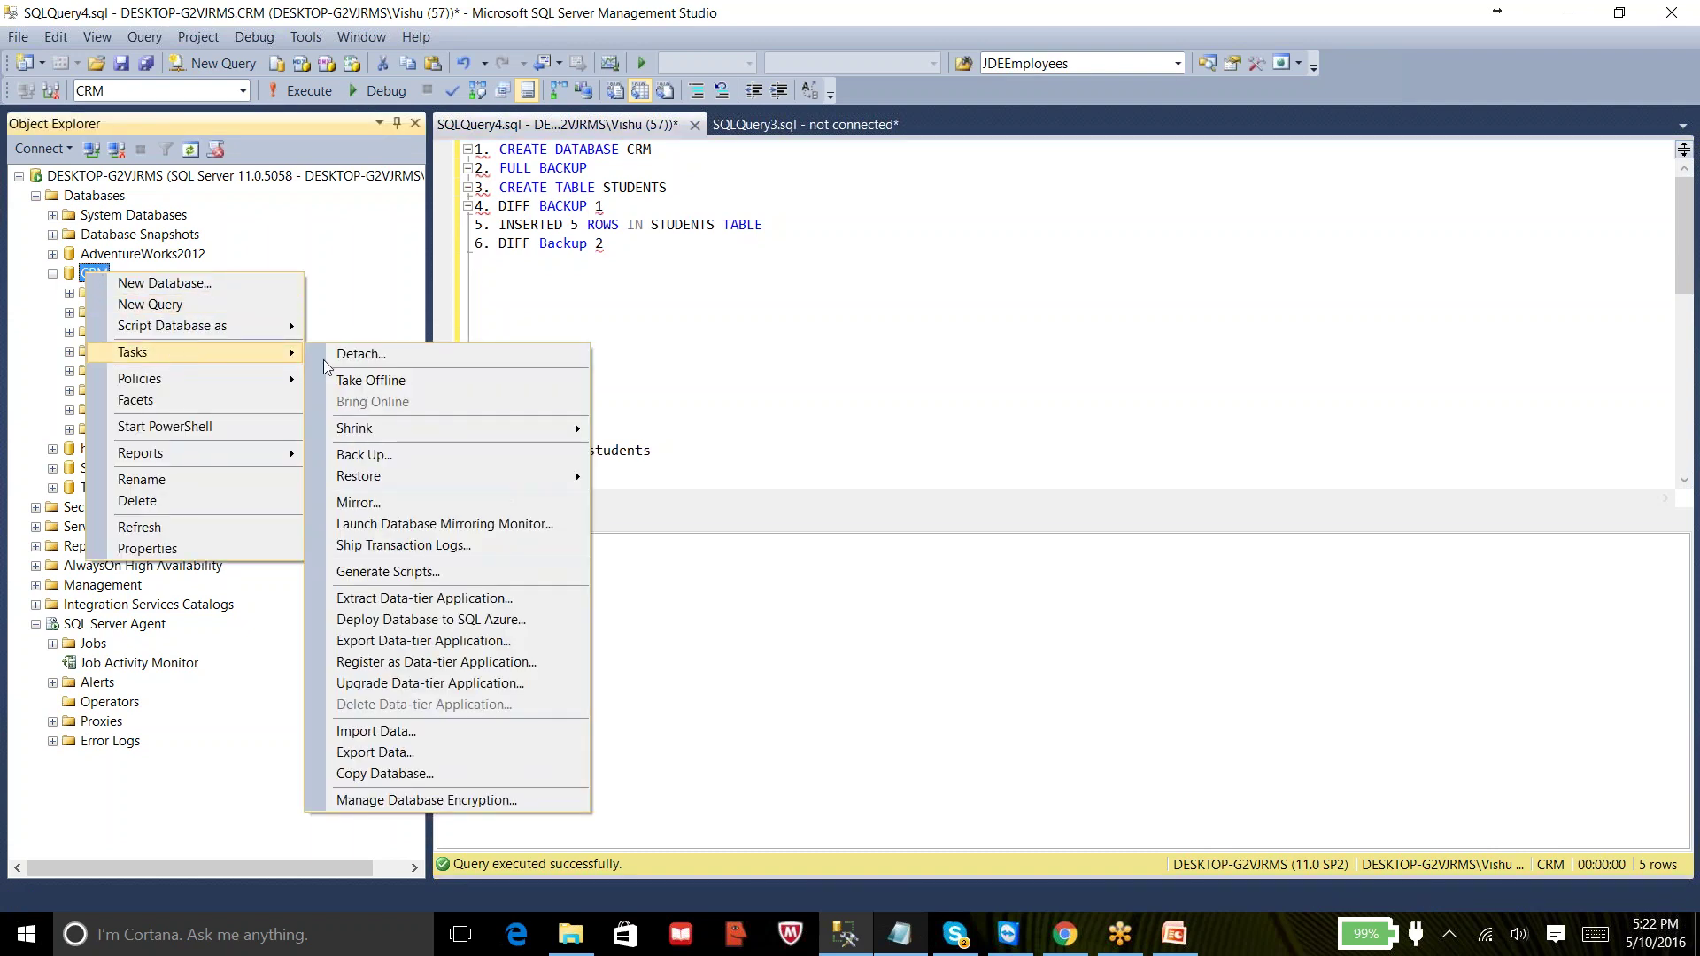
pyautogui.click(412, 454)
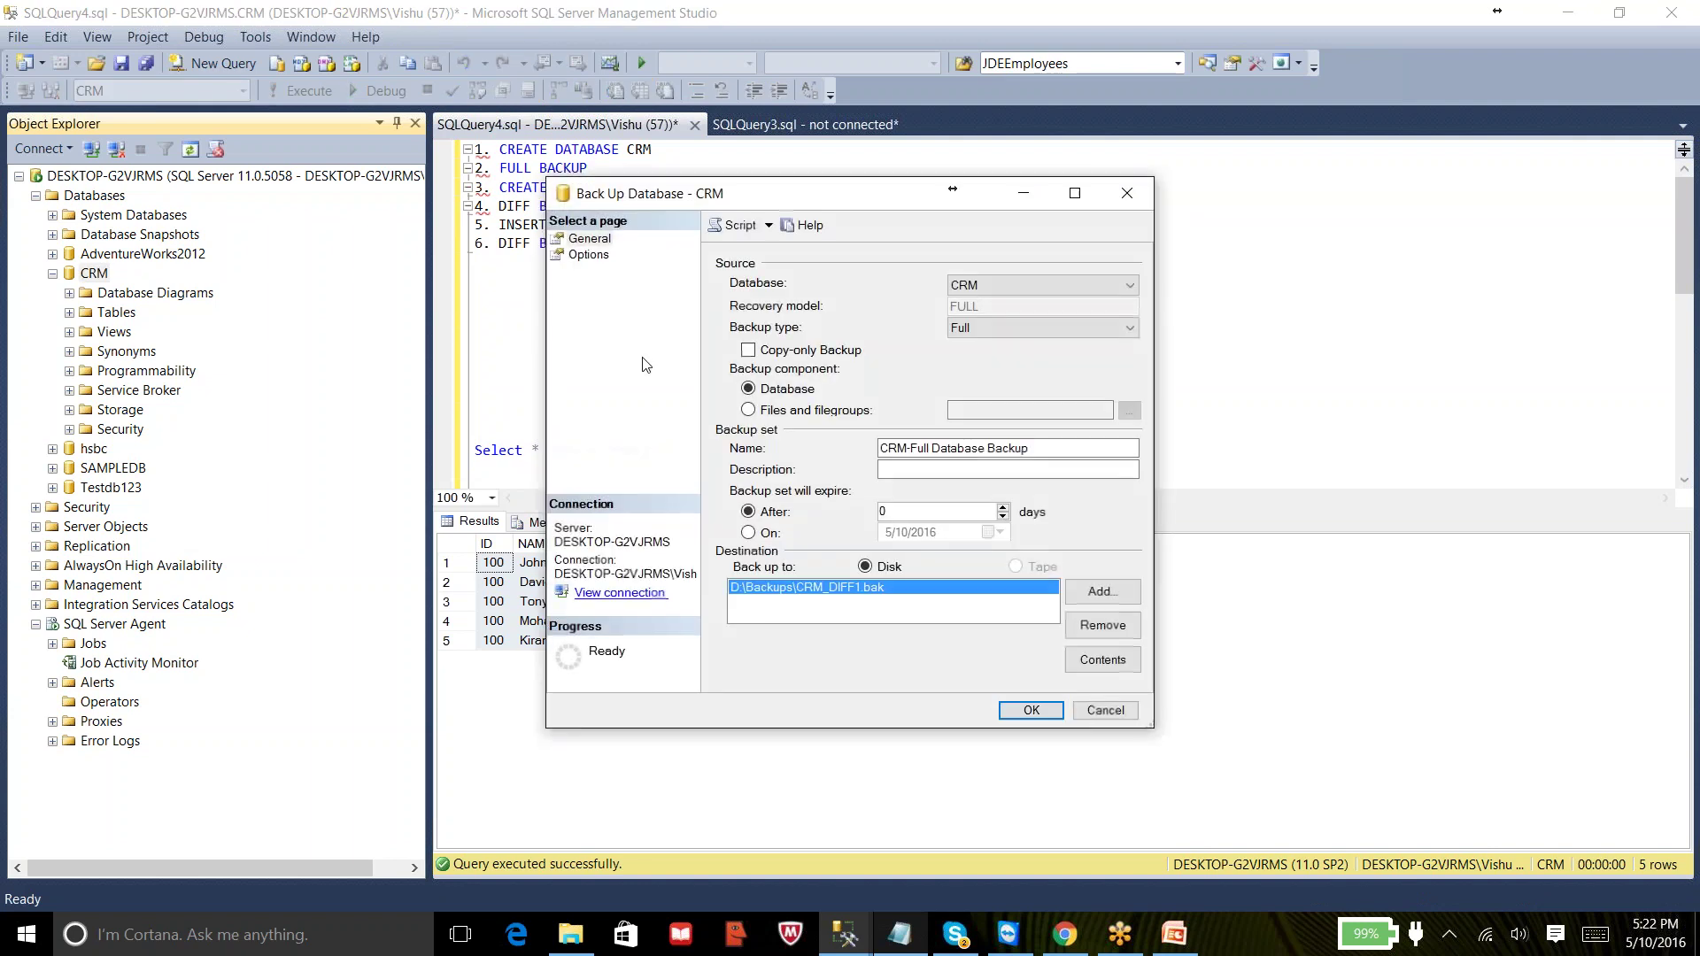
pyautogui.click(1080, 328)
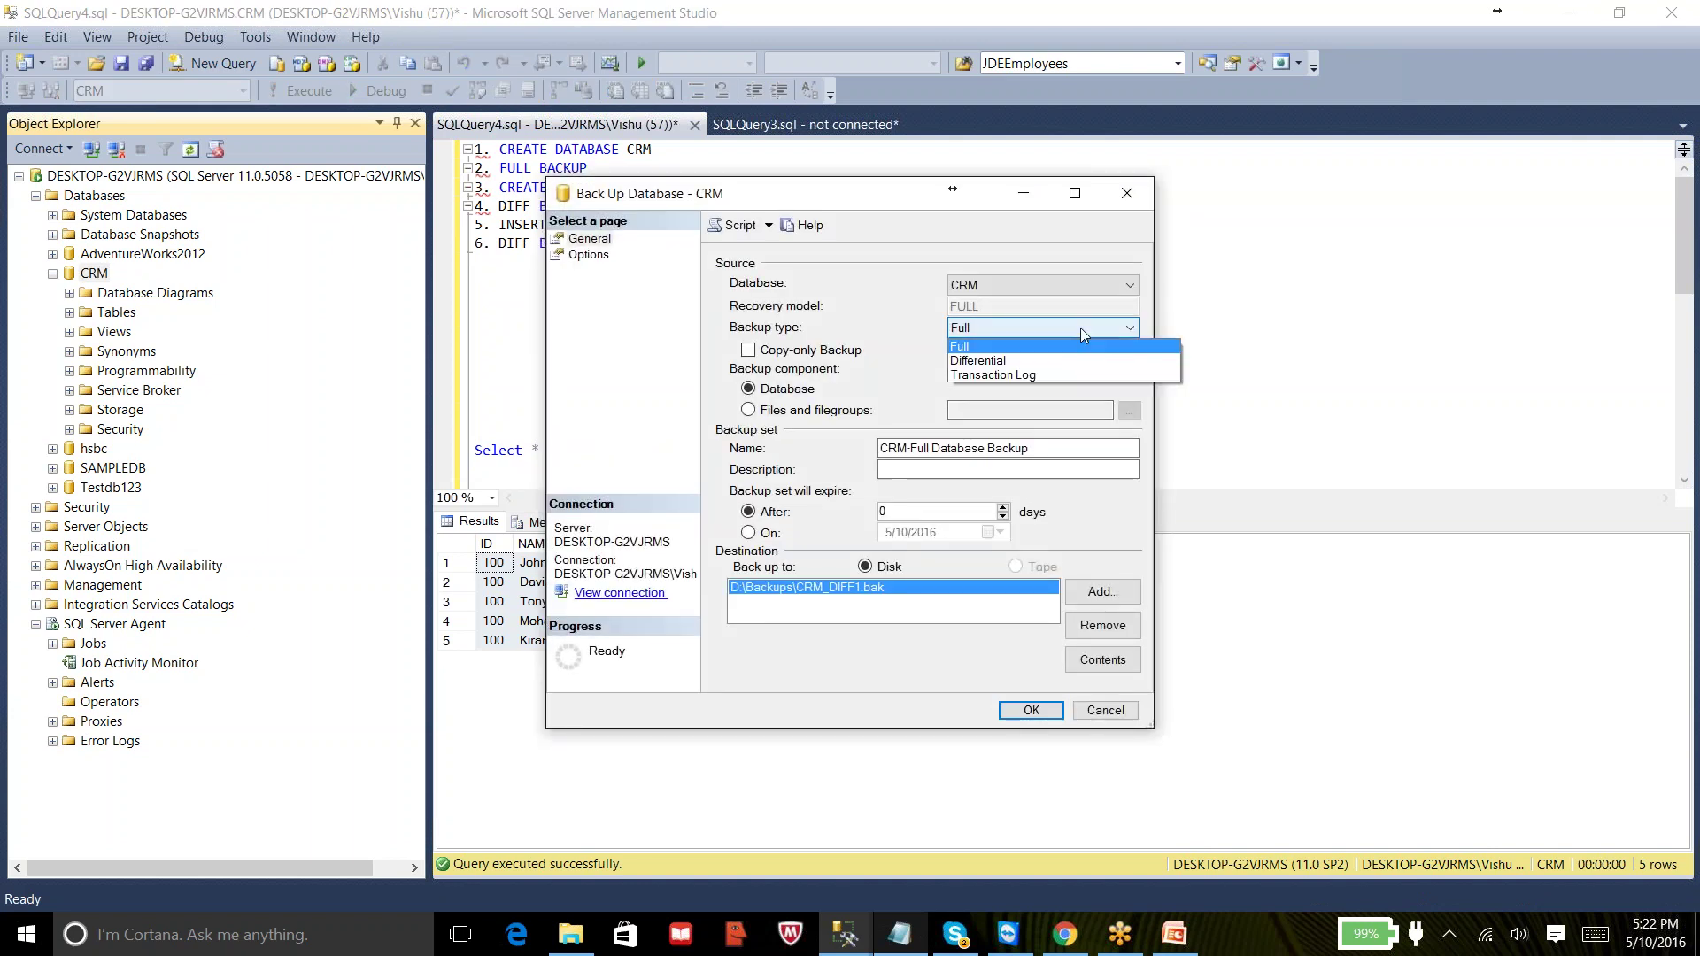
pyautogui.click(1027, 362)
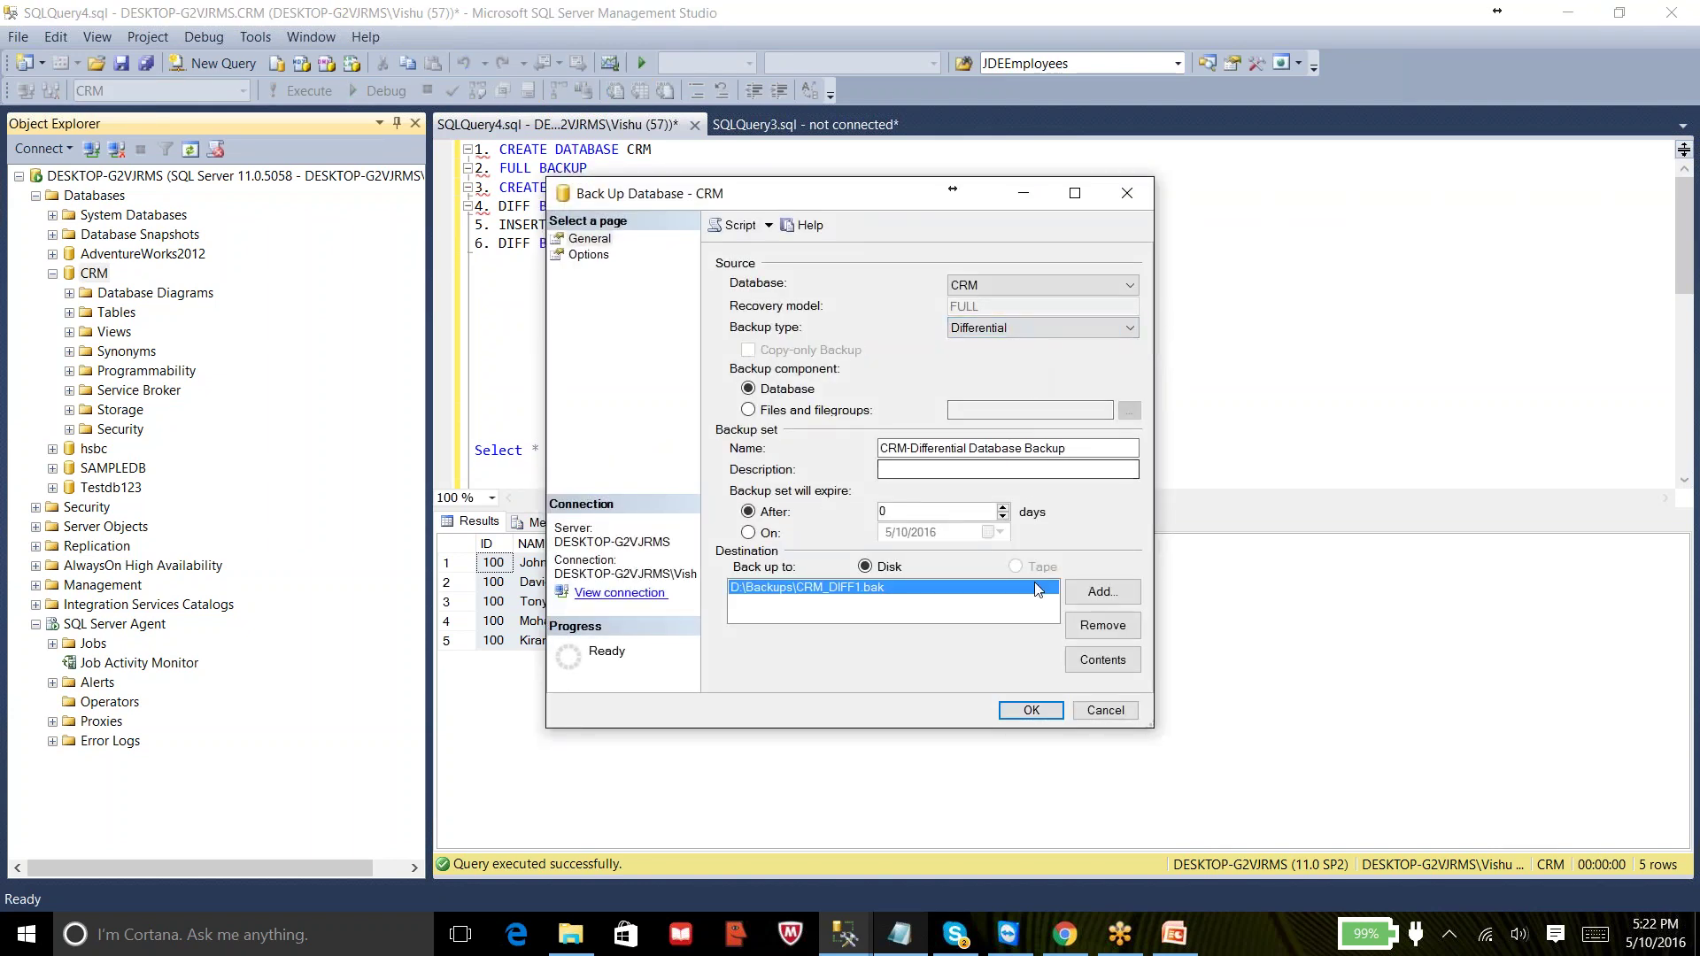
pyautogui.click(1079, 626)
# - Set D:\Backups\crm_Diff2.bak as the disk destination and run the CRM differential backup
pyautogui.click(1102, 591)
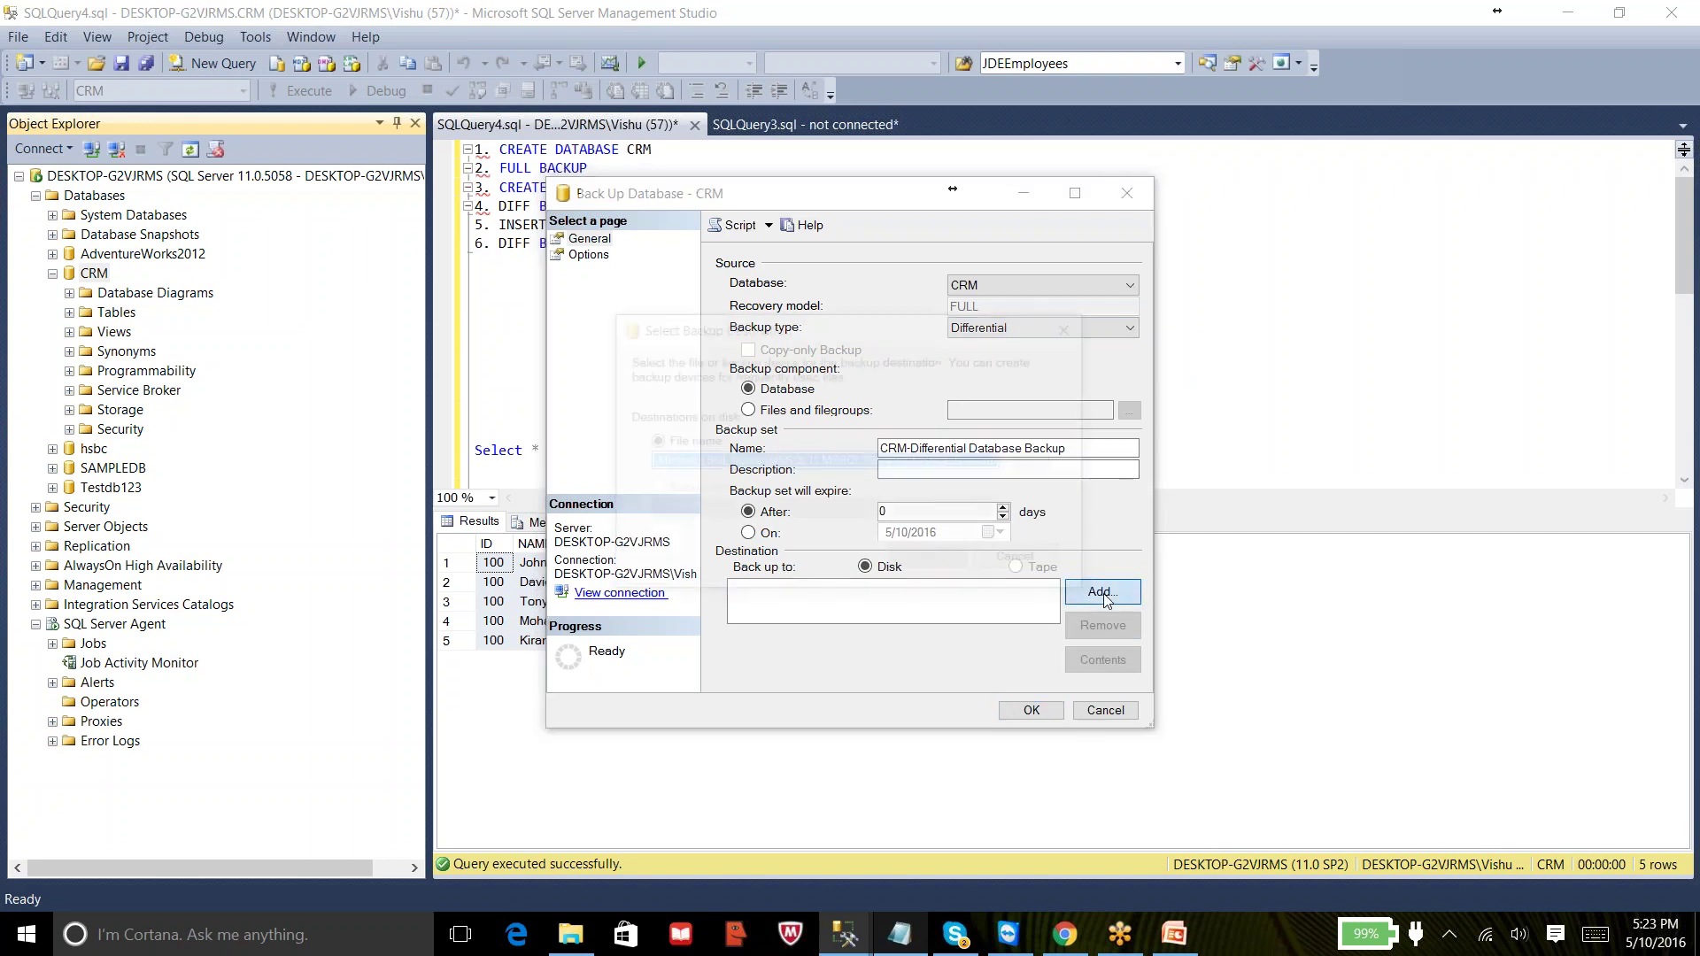
pyautogui.click(1039, 464)
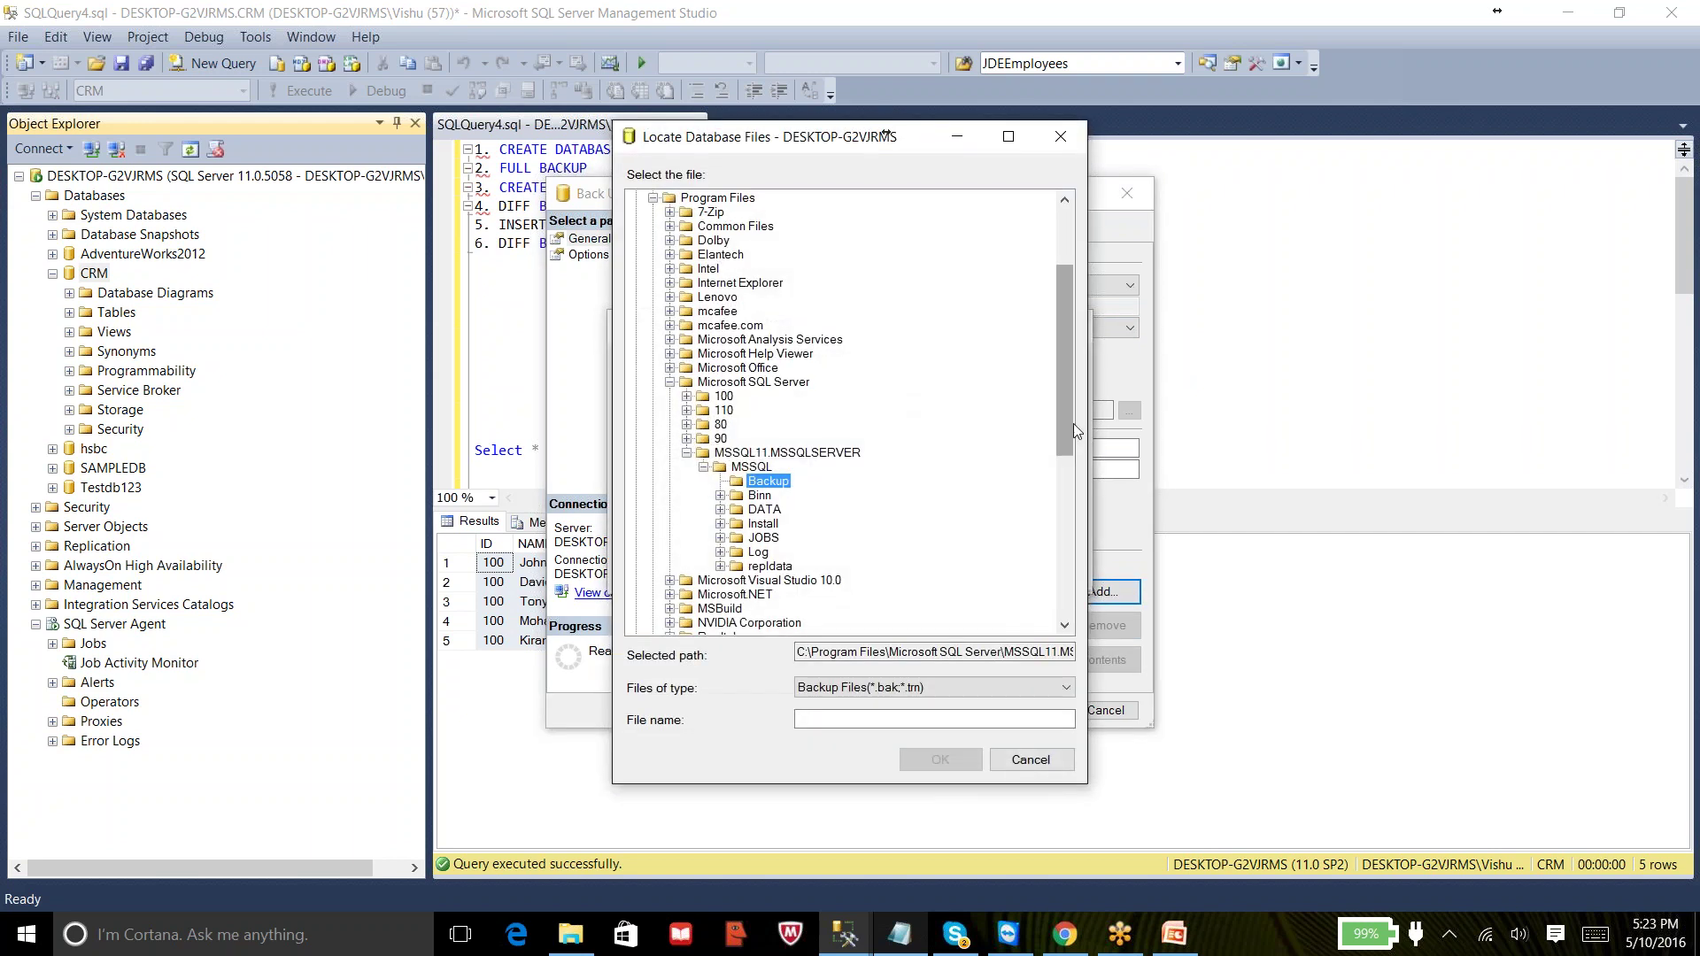
pyautogui.click(636, 198)
pyautogui.click(636, 211)
pyautogui.click(704, 254)
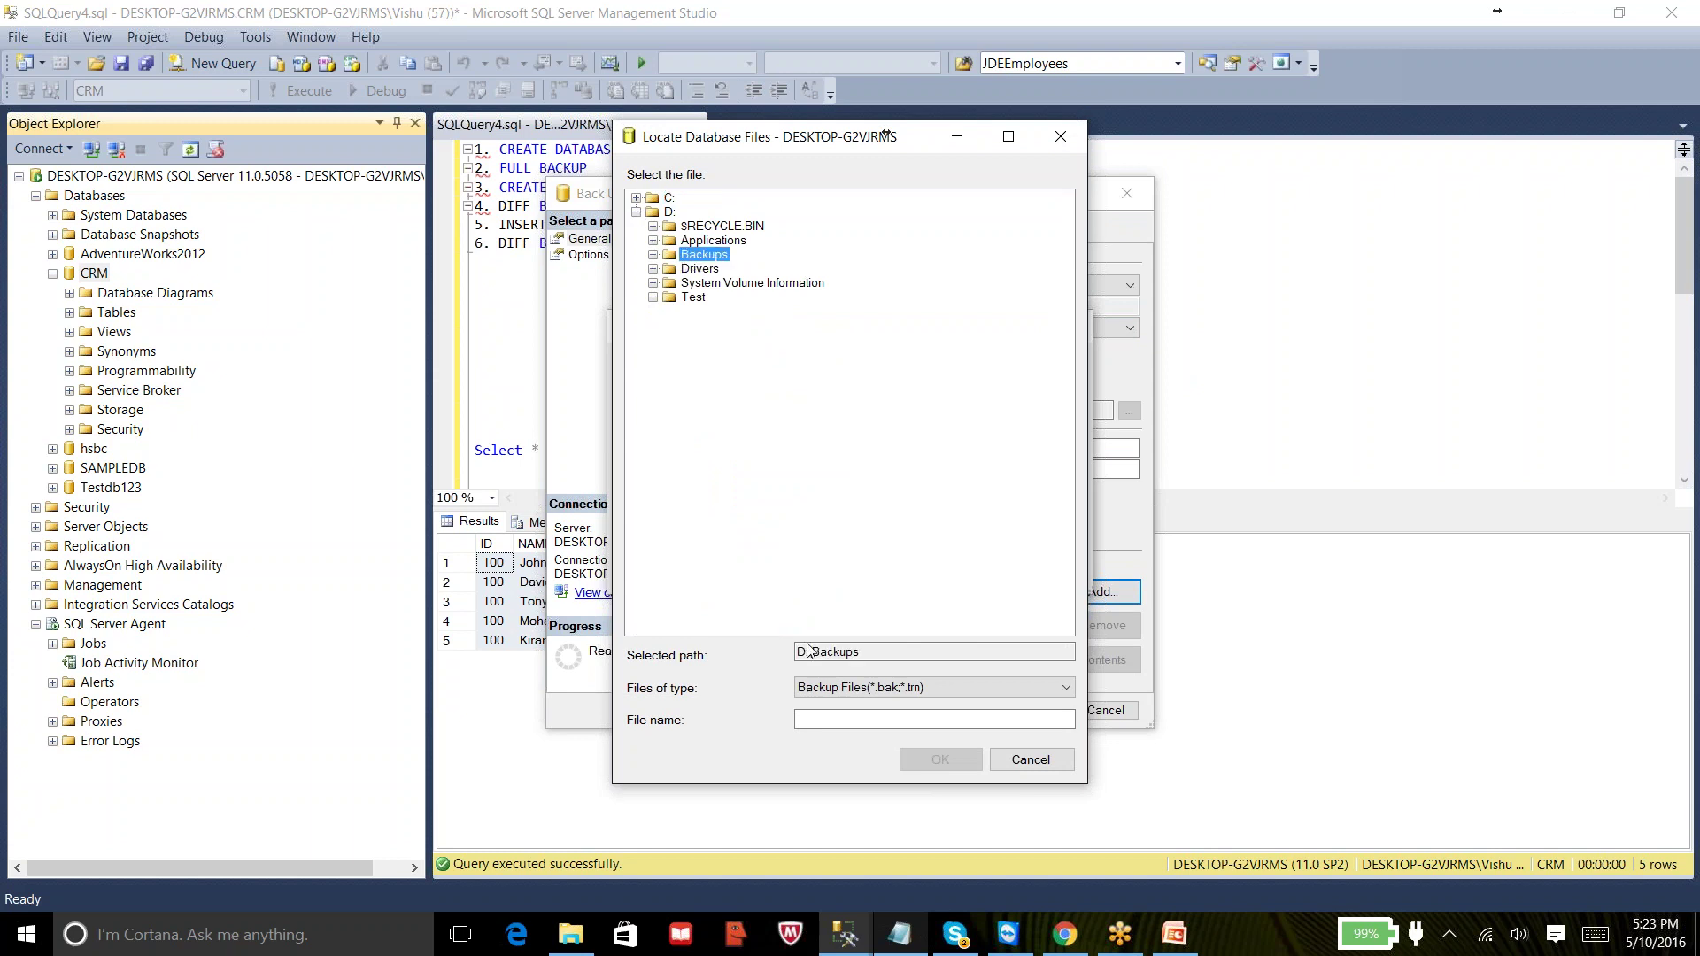
pyautogui.click(827, 720)
pyautogui.write('crm_D')
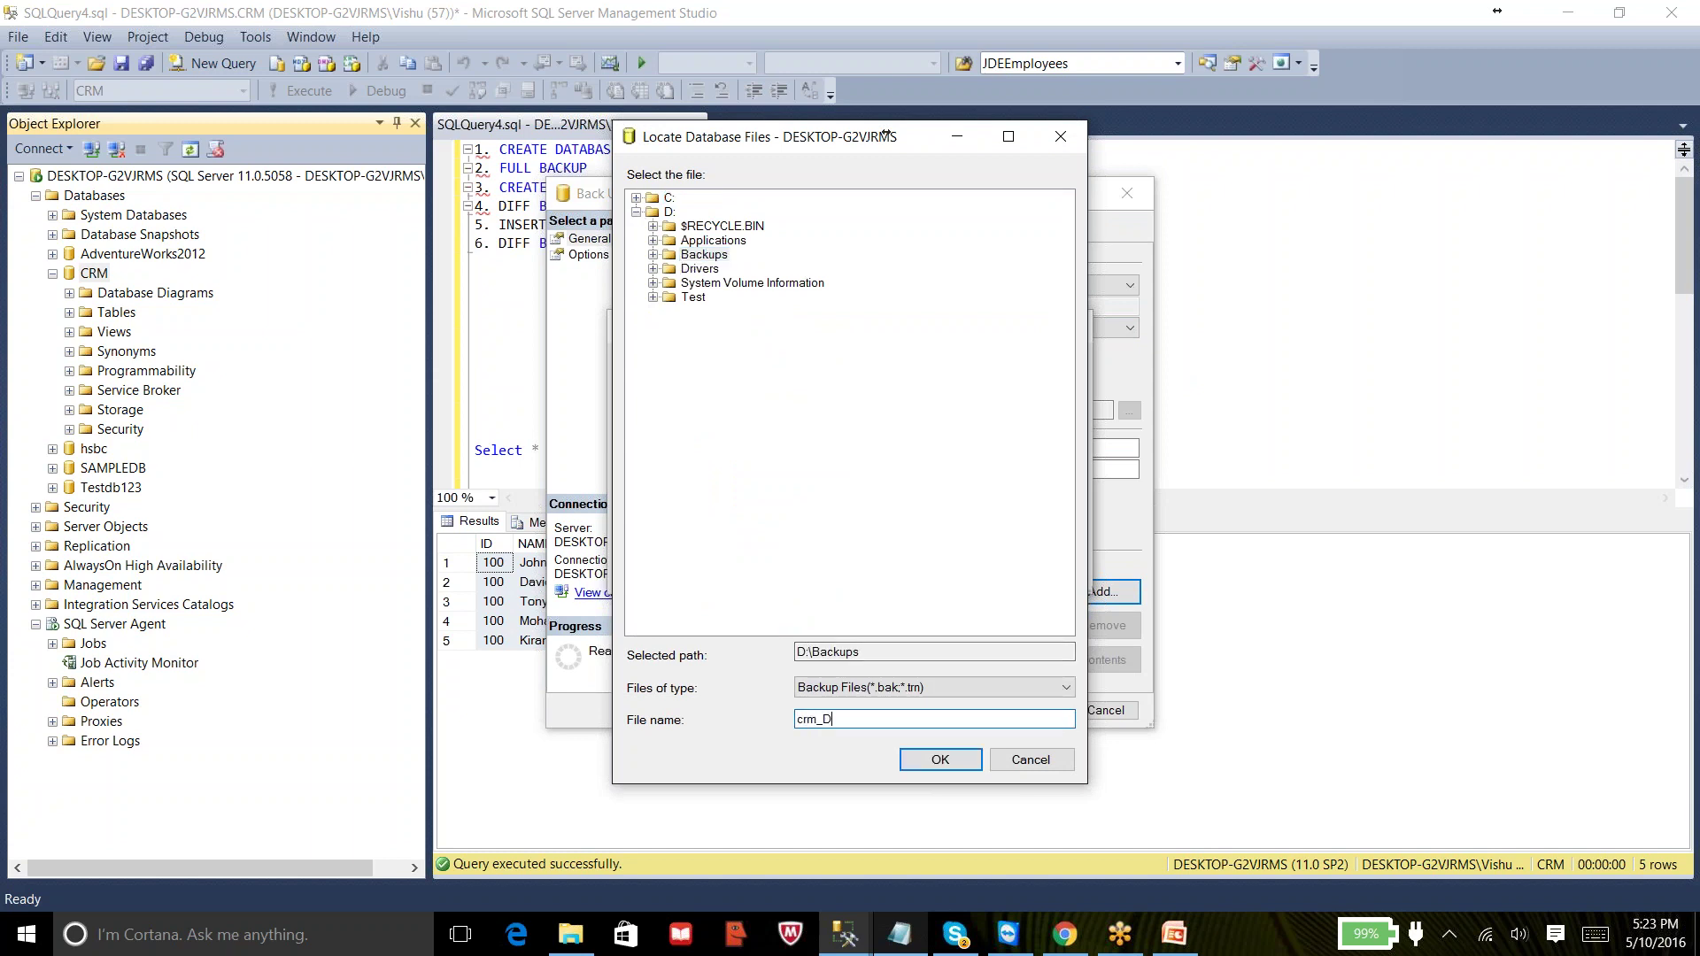
pyautogui.write('iff2.bak')
pyautogui.click(940, 759)
pyautogui.click(928, 570)
pyautogui.click(1026, 714)
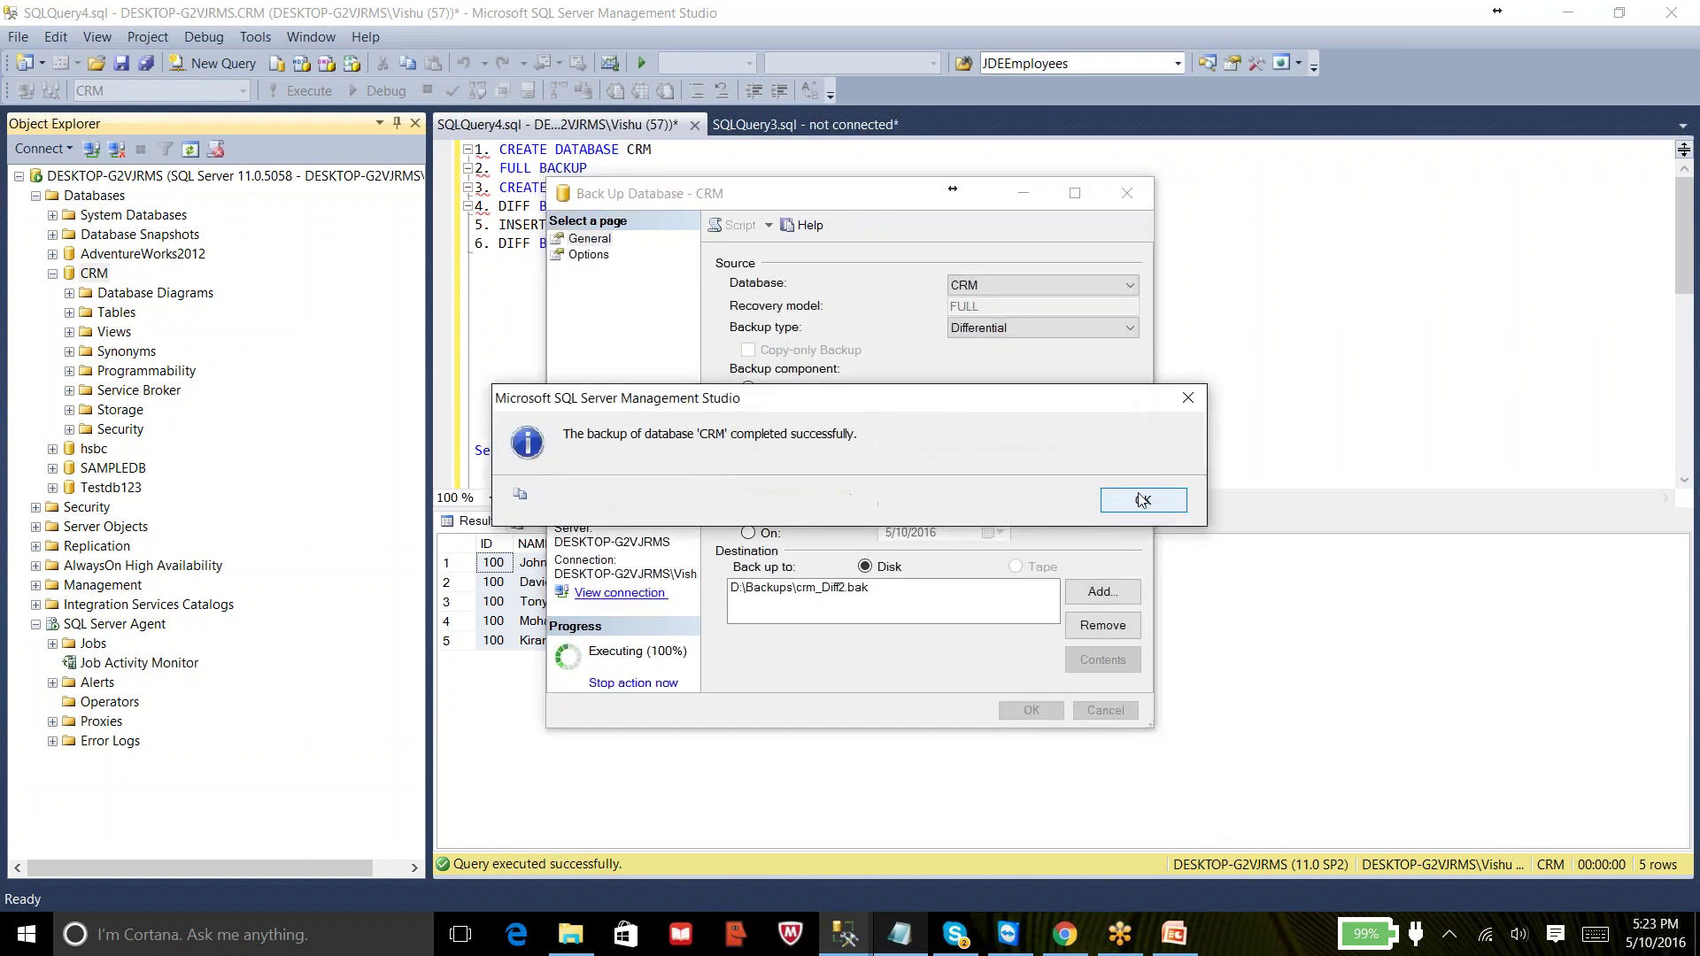
pyautogui.click(1135, 503)
# - Add the note "7. INSERTED 5 More Rows in Students Table" below the sixth note line
pyautogui.click(629, 250)
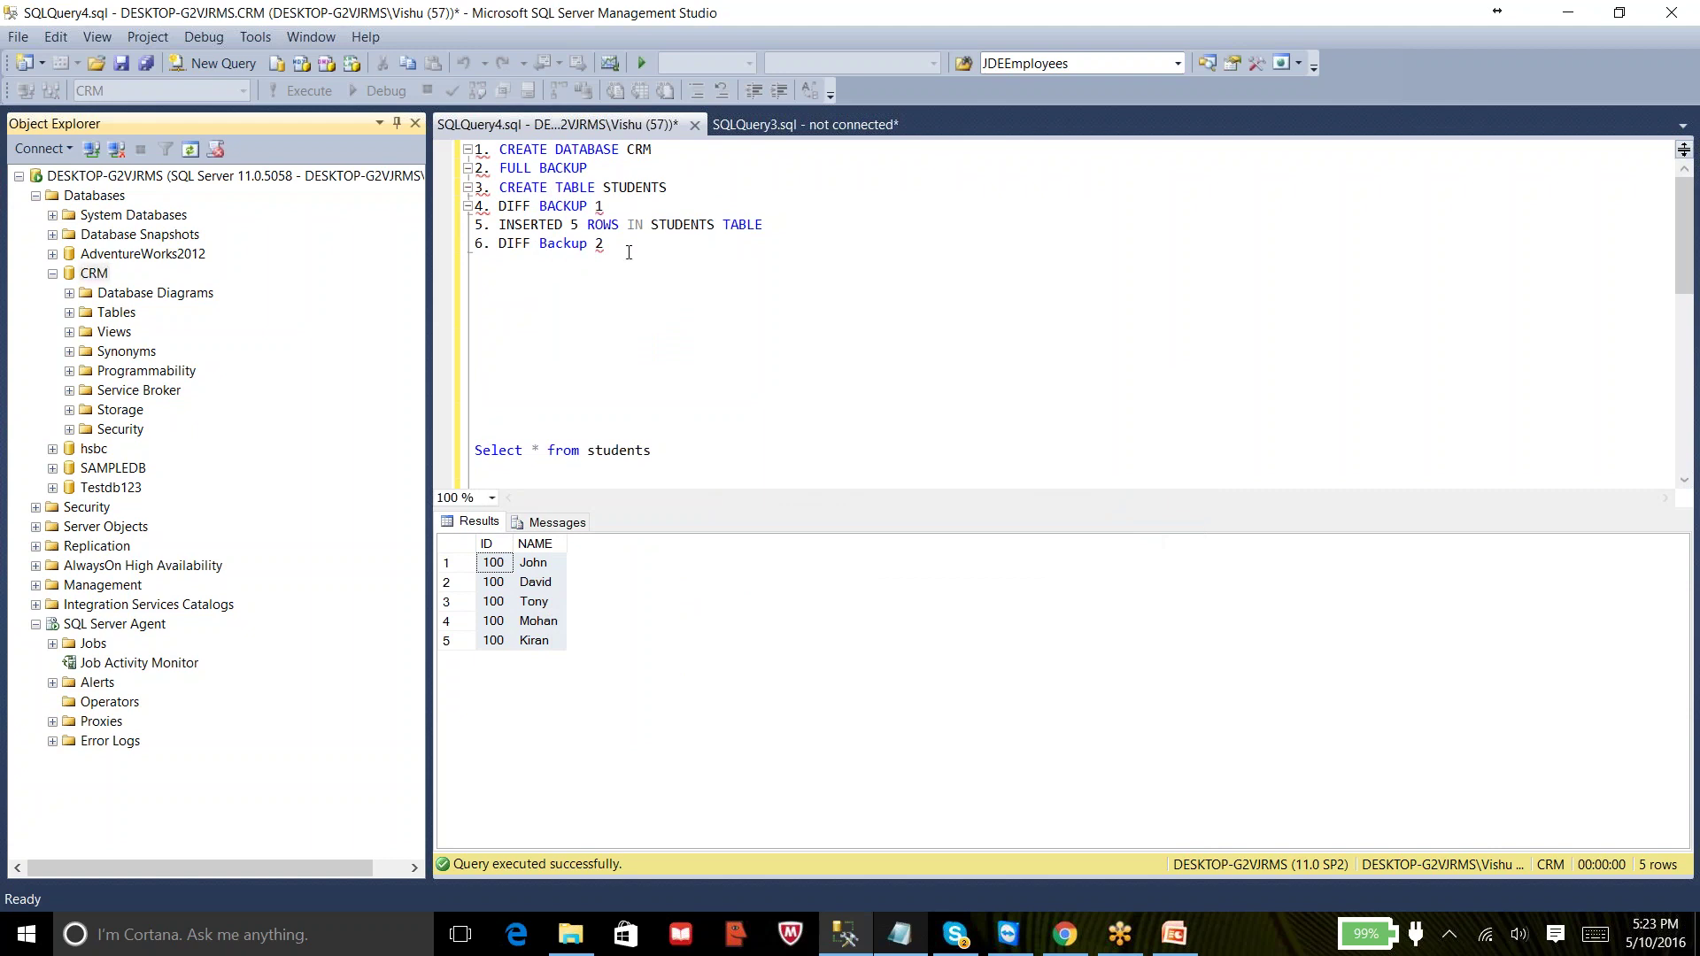
pyautogui.press('Return')
pyautogui.write('7. ')
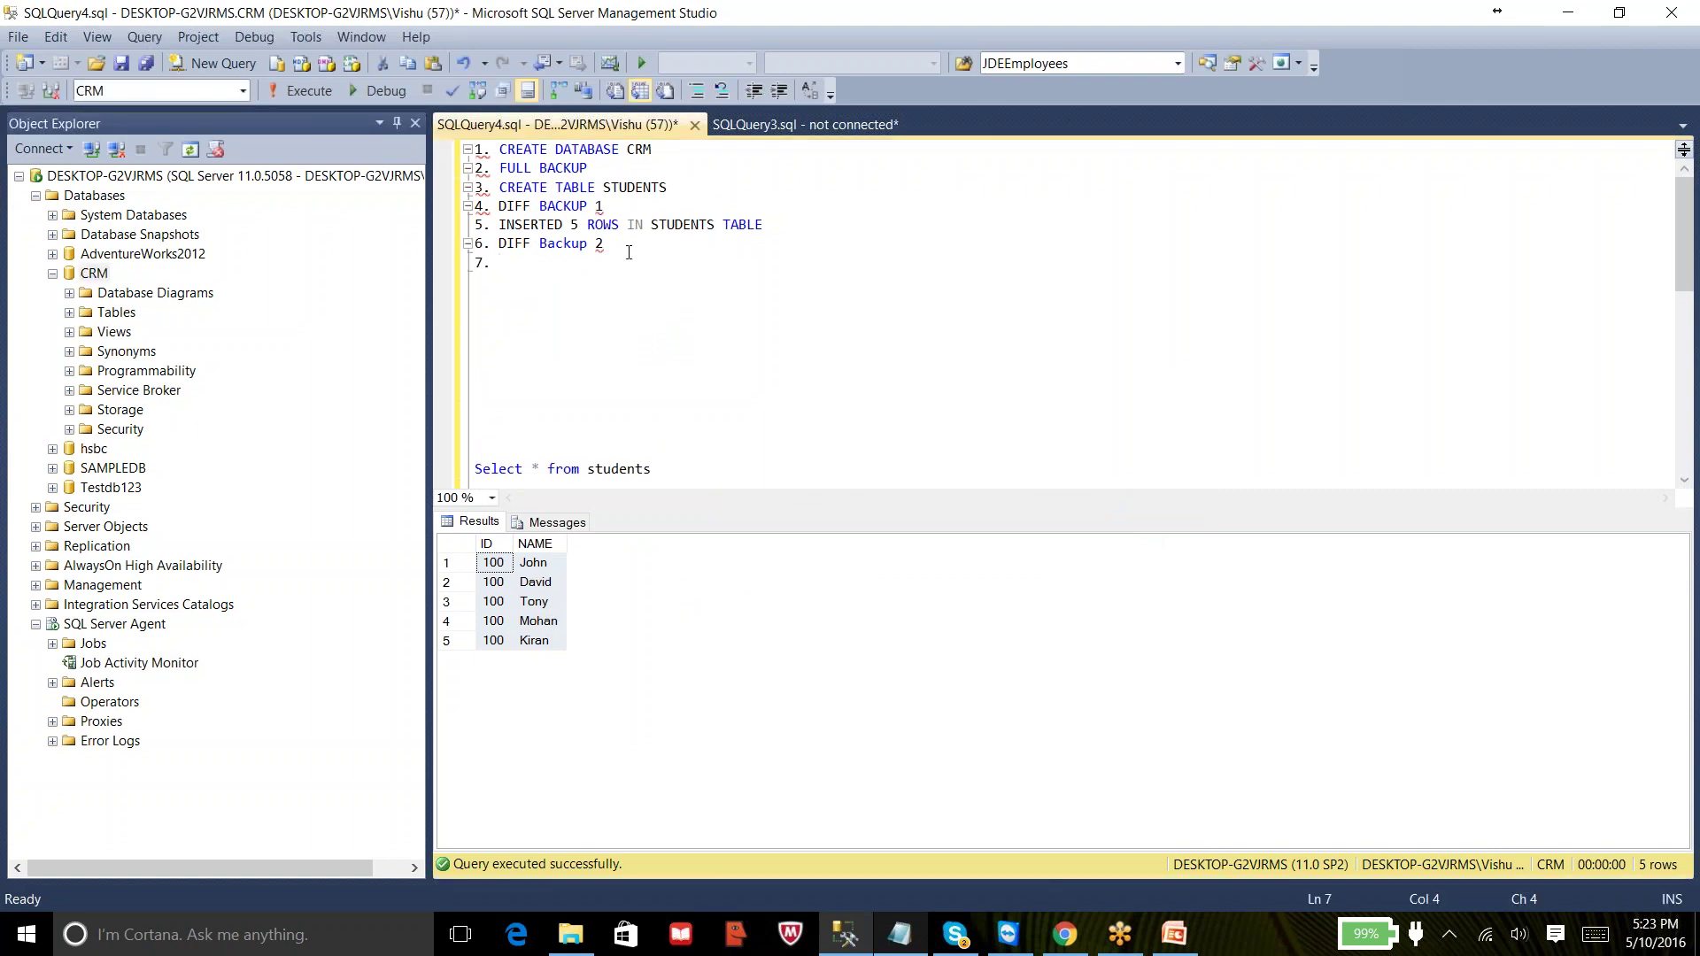
pyautogui.write('INSERTED 5 More Rows in Students Table')
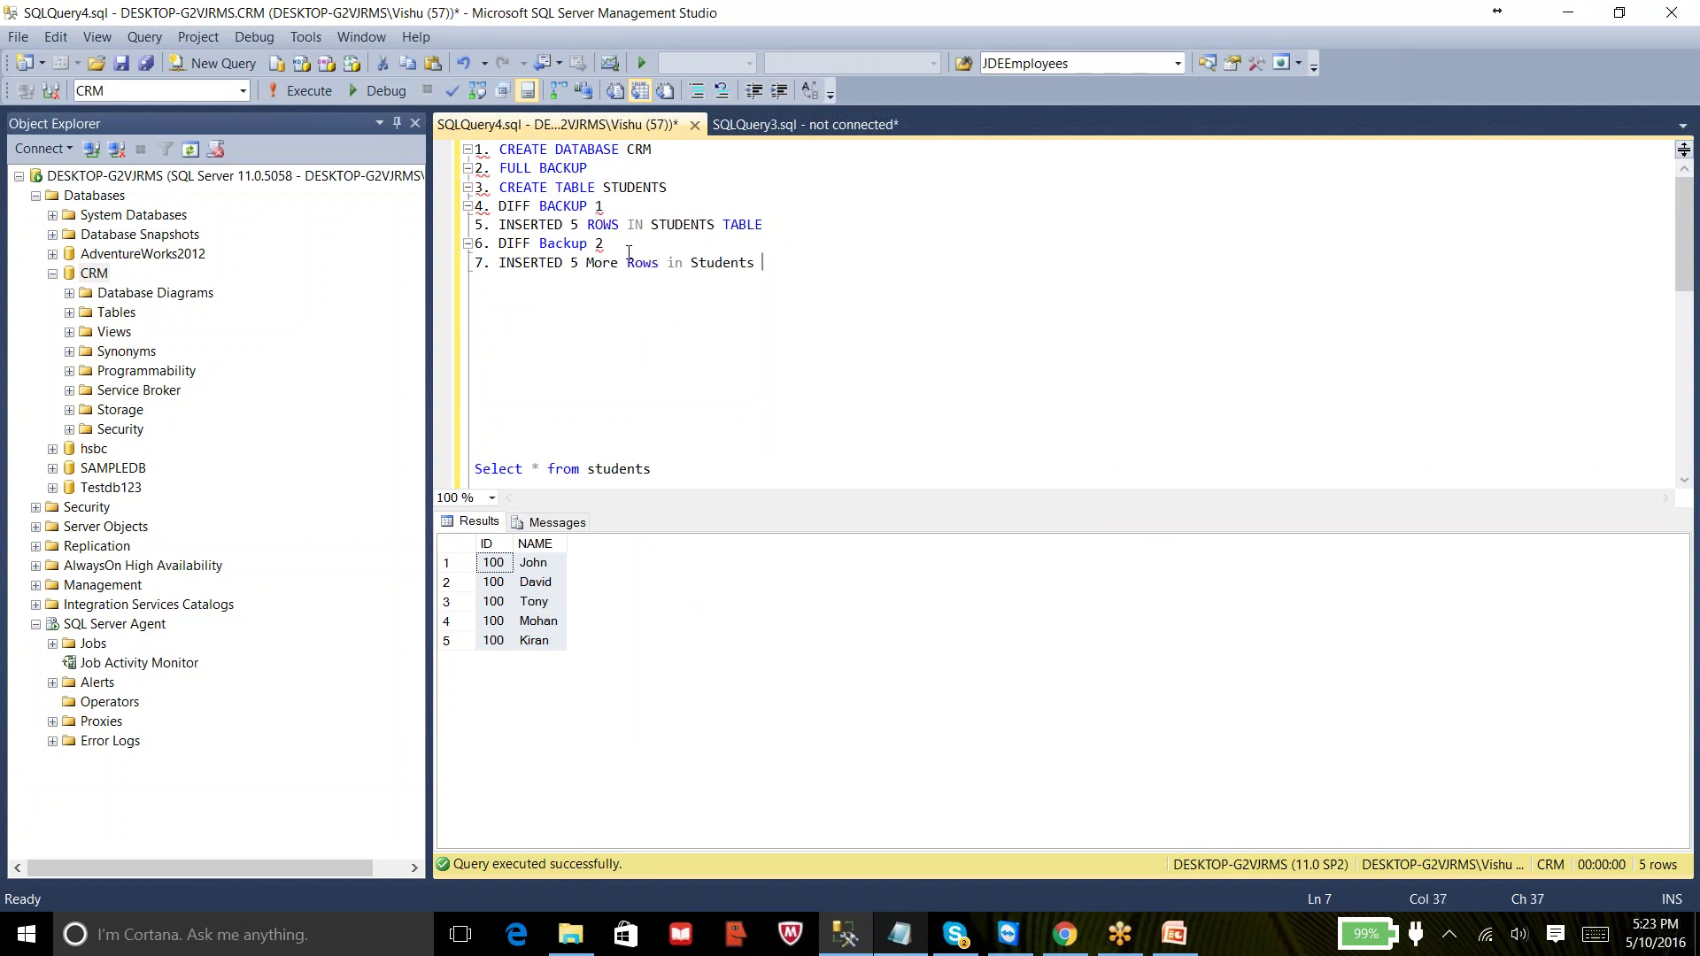
pyautogui.press('Return')
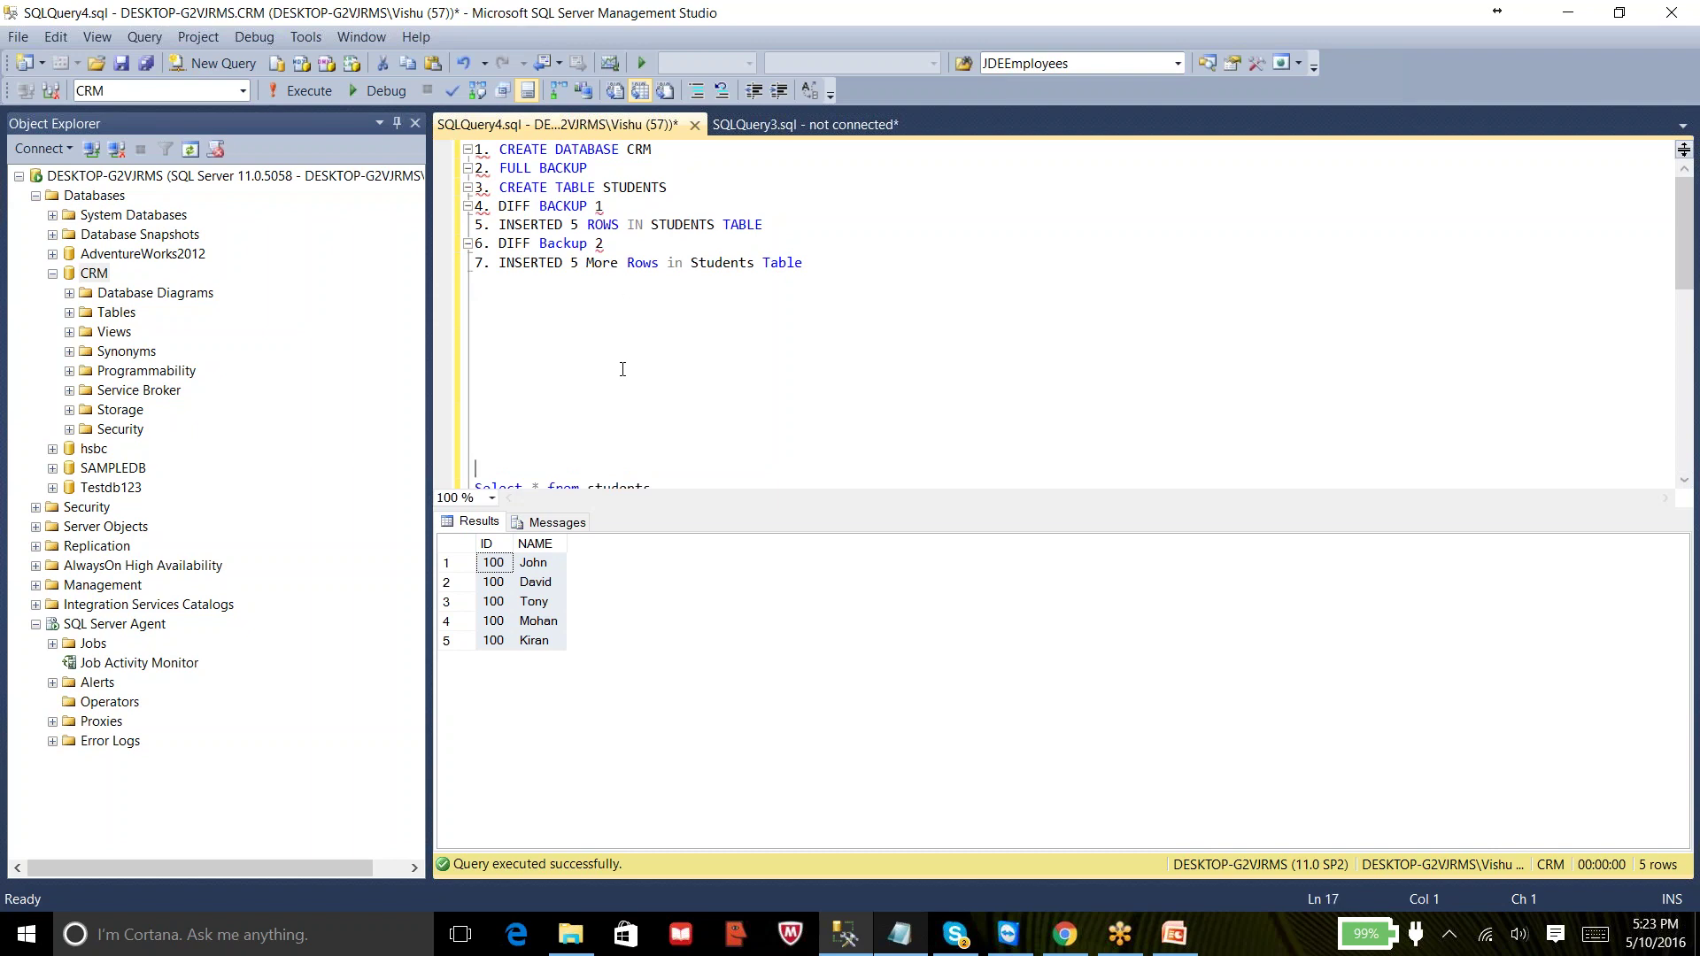
# - Change the ID value to 200 in all five INSERT INTO STUDENTS statements, keeping the student names
pyautogui.press('Down')
pyautogui.press('Down')
pyautogui.press('Down')
pyautogui.press('Down')
pyautogui.press('Down')
pyautogui.press('Down')
pyautogui.press('Down')
pyautogui.press('Down')
pyautogui.press('Down')
pyautogui.press('Down')
pyautogui.press('Down')
pyautogui.press('Down')
pyautogui.press('Down')
pyautogui.press('Down')
pyautogui.press('Down')
pyautogui.press('Down')
pyautogui.press('Down')
pyautogui.press('Down')
pyautogui.press('Down')
pyautogui.press('Up')
pyautogui.press('Up')
pyautogui.press('Up')
pyautogui.press('Up')
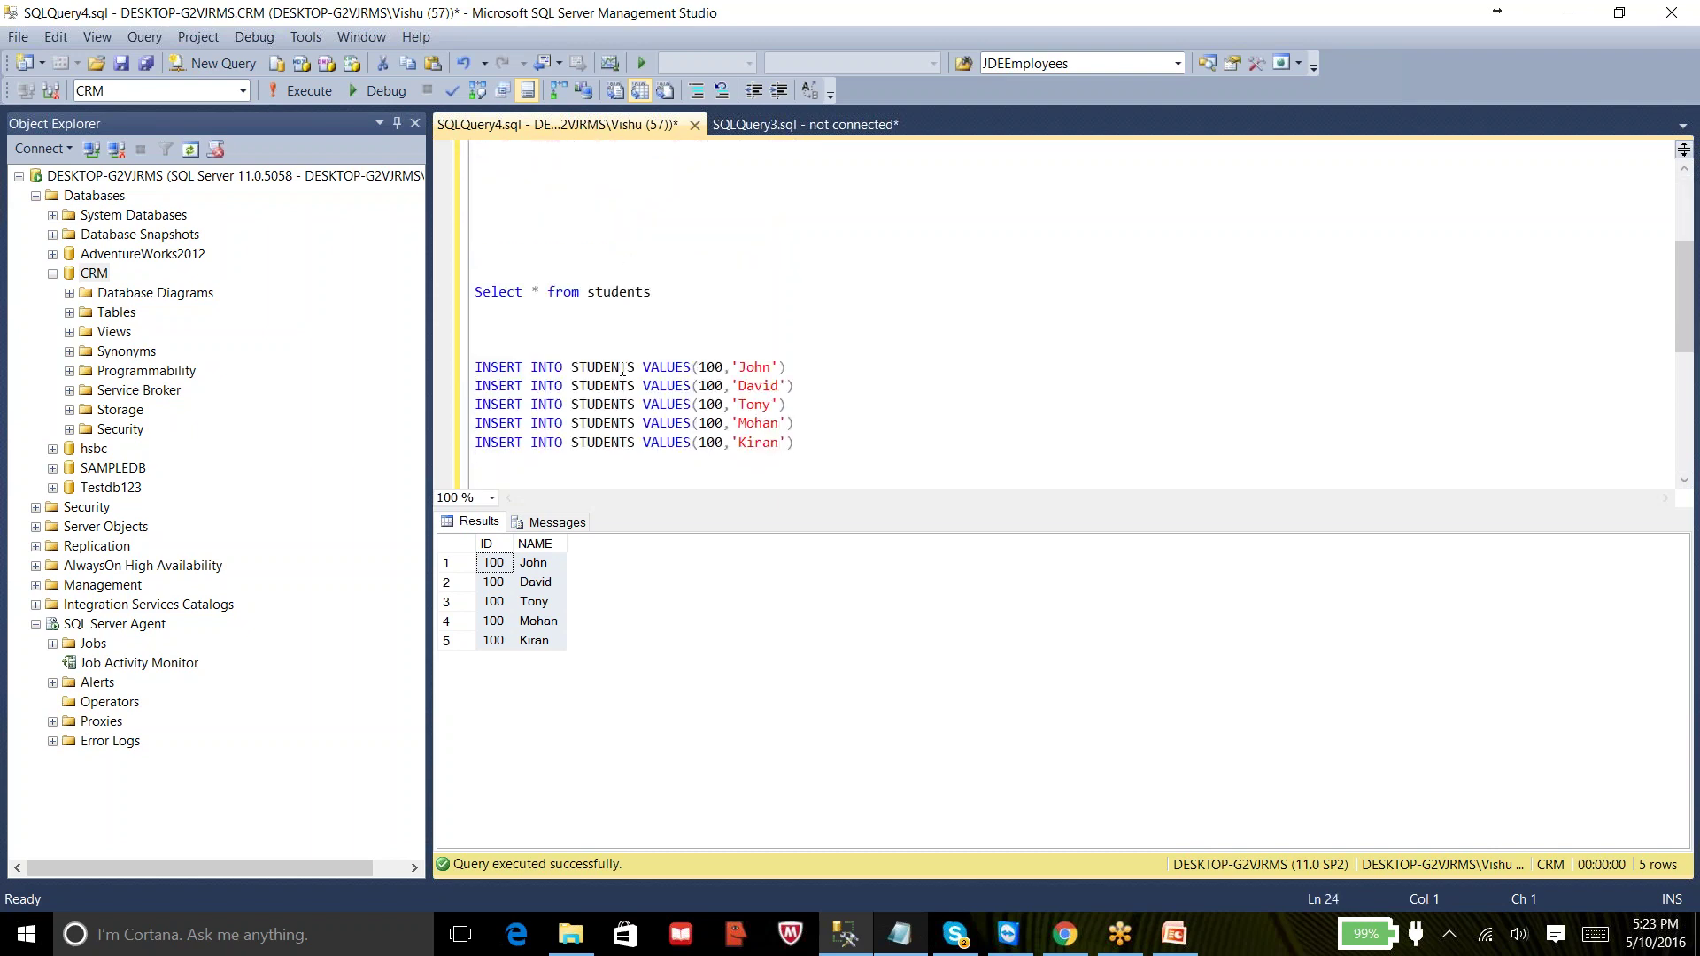
pyautogui.click(723, 368)
pyautogui.press('Left')
pyautogui.press('Left')
pyautogui.press('Left')
pyautogui.press('Delete')
pyautogui.write('2')
pyautogui.press('Down')
pyautogui.press('Left')
pyautogui.press('Delete')
pyautogui.write('2')
pyautogui.press('Down')
pyautogui.press('Left')
pyautogui.press('Delete')
pyautogui.write('2')
pyautogui.press('Down')
pyautogui.press('Delete')
pyautogui.write('2')
pyautogui.press('Down')
pyautogui.press('Up')
pyautogui.press('Delete')
pyautogui.press('Delete')
pyautogui.press('BackSpace')
pyautogui.press('BackSpace')
pyautogui.write('2.')
pyautogui.press('BackSpace')
pyautogui.write('00,')
pyautogui.press('Down')
pyautogui.press('Left')
pyautogui.press('Left')
pyautogui.press('Left')
pyautogui.press('Left')
pyautogui.press('Delete')
pyautogui.write('2')
pyautogui.press('Right')
pyautogui.press('Right')
pyautogui.press('Right')
pyautogui.press('Right')
pyautogui.press('Right')
pyautogui.press('Right')
pyautogui.press('Right')
pyautogui.press('Right')
pyautogui.press('Right')
pyautogui.press('Right')
pyautogui.press('Right')
# - Execute the five INSERT statements with ID 200, and rerun the select query on students to review the rows
pyautogui.moveTo(798, 448); pyautogui.dragTo(474, 366)
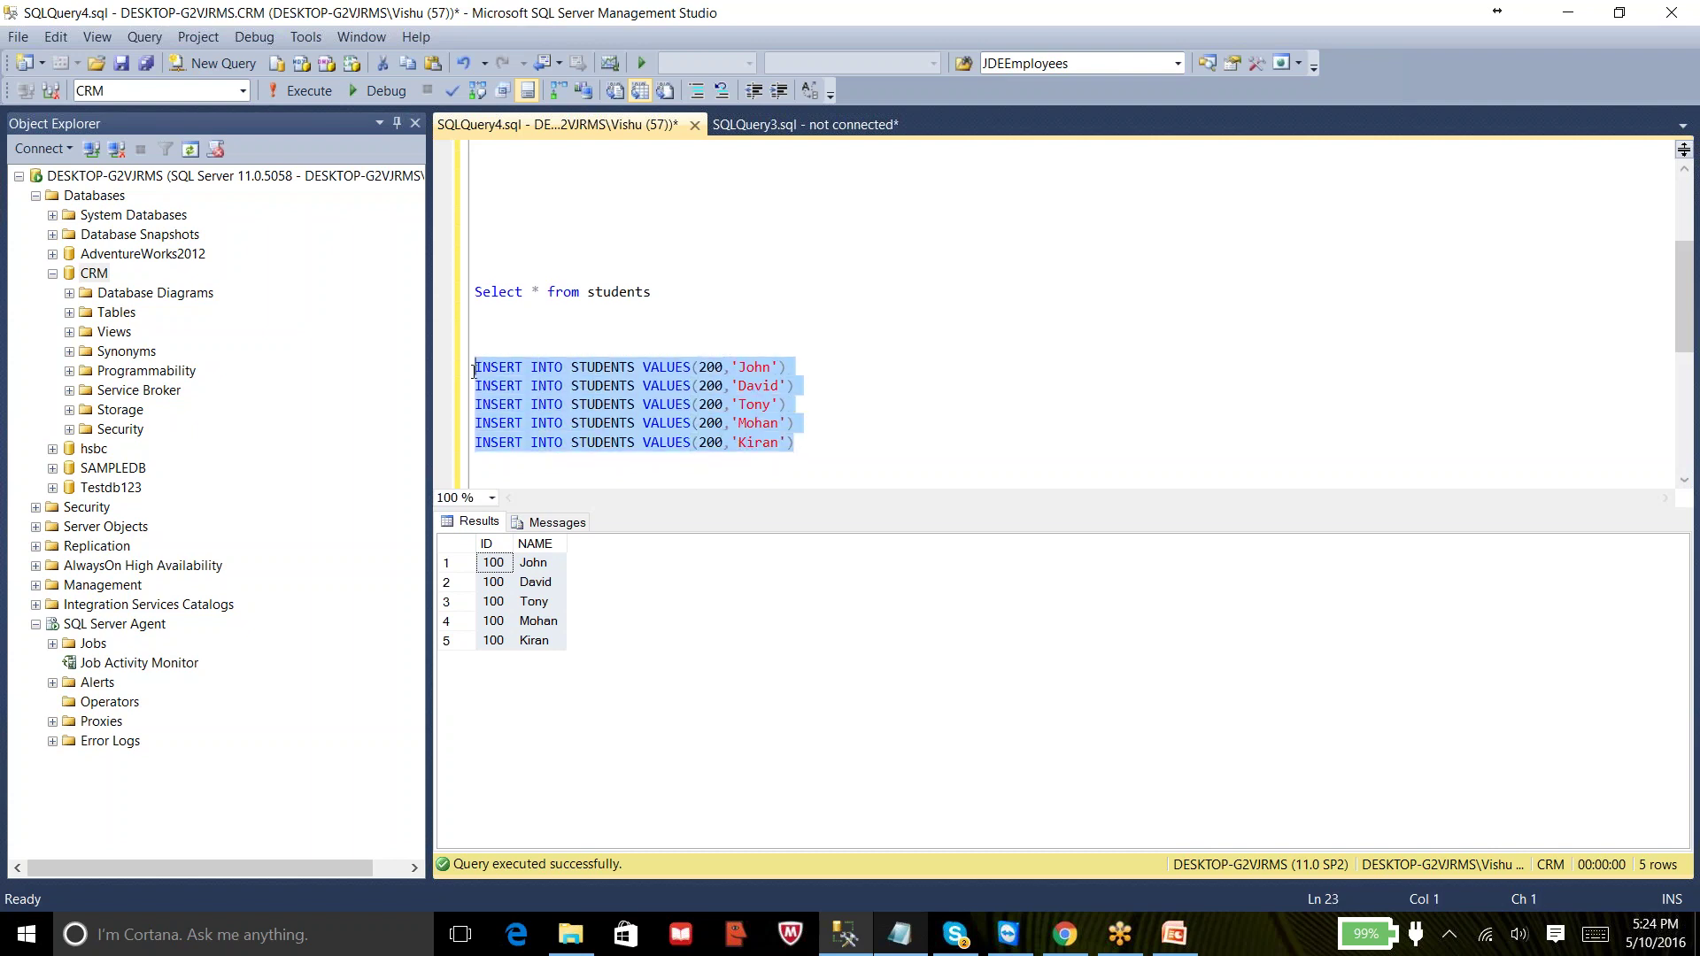
pyautogui.click(324, 92)
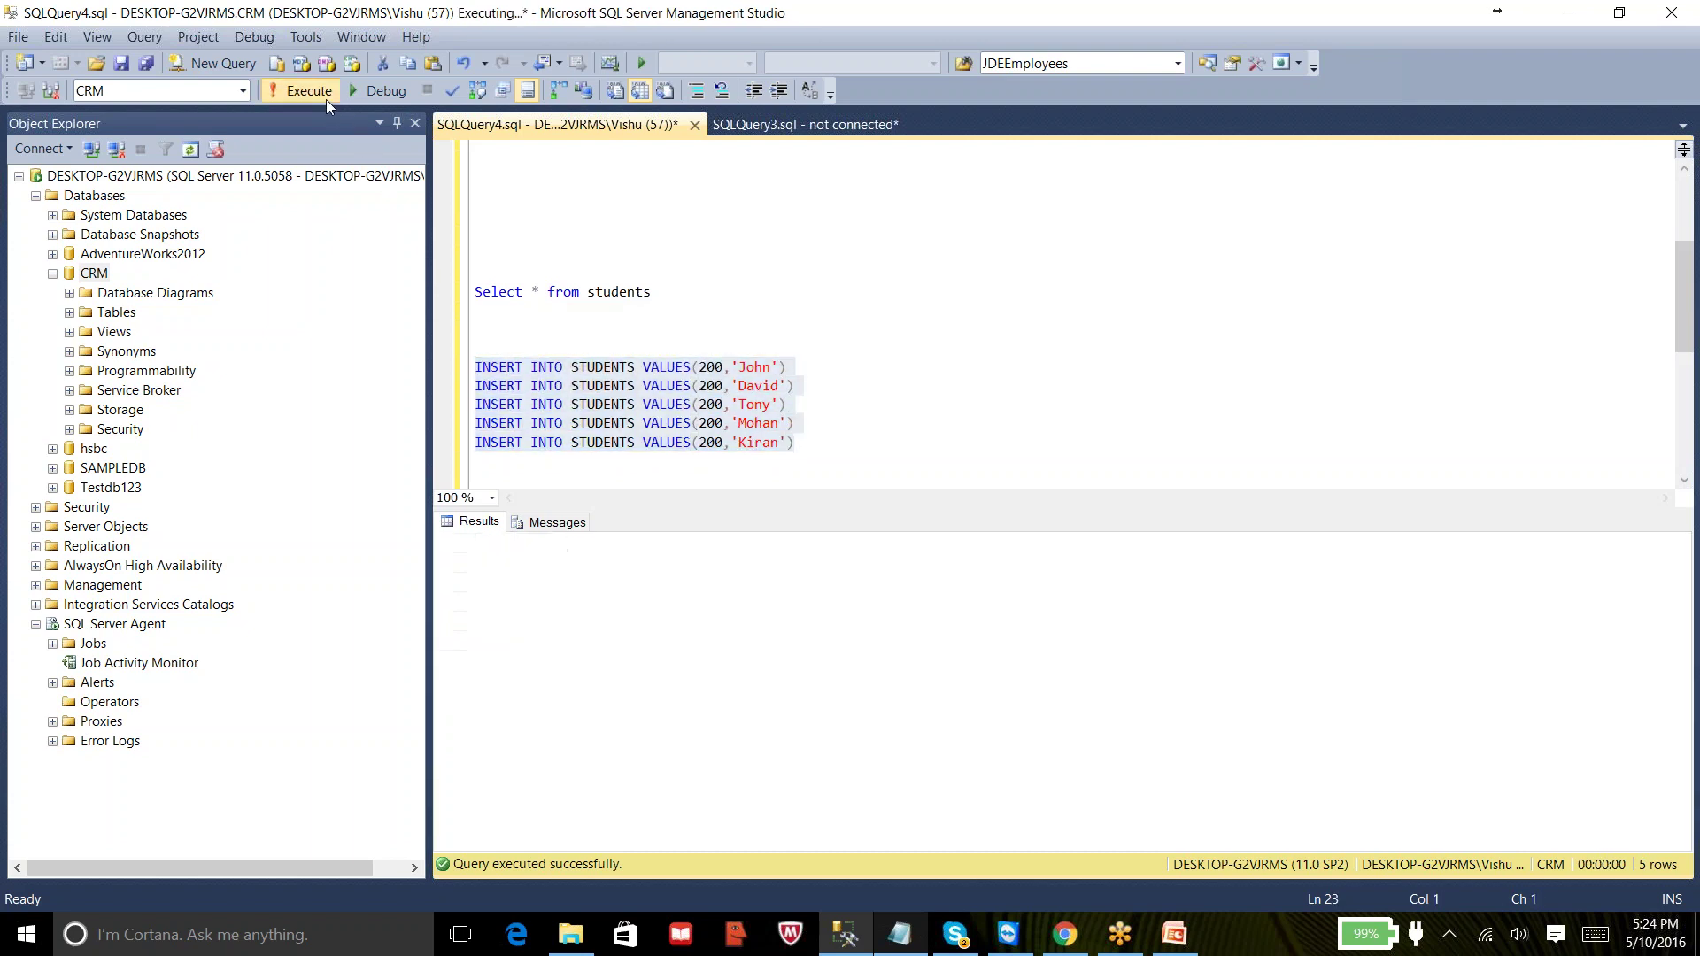
pyautogui.moveTo(656, 293); pyautogui.dragTo(473, 293)
pyautogui.click(312, 100)
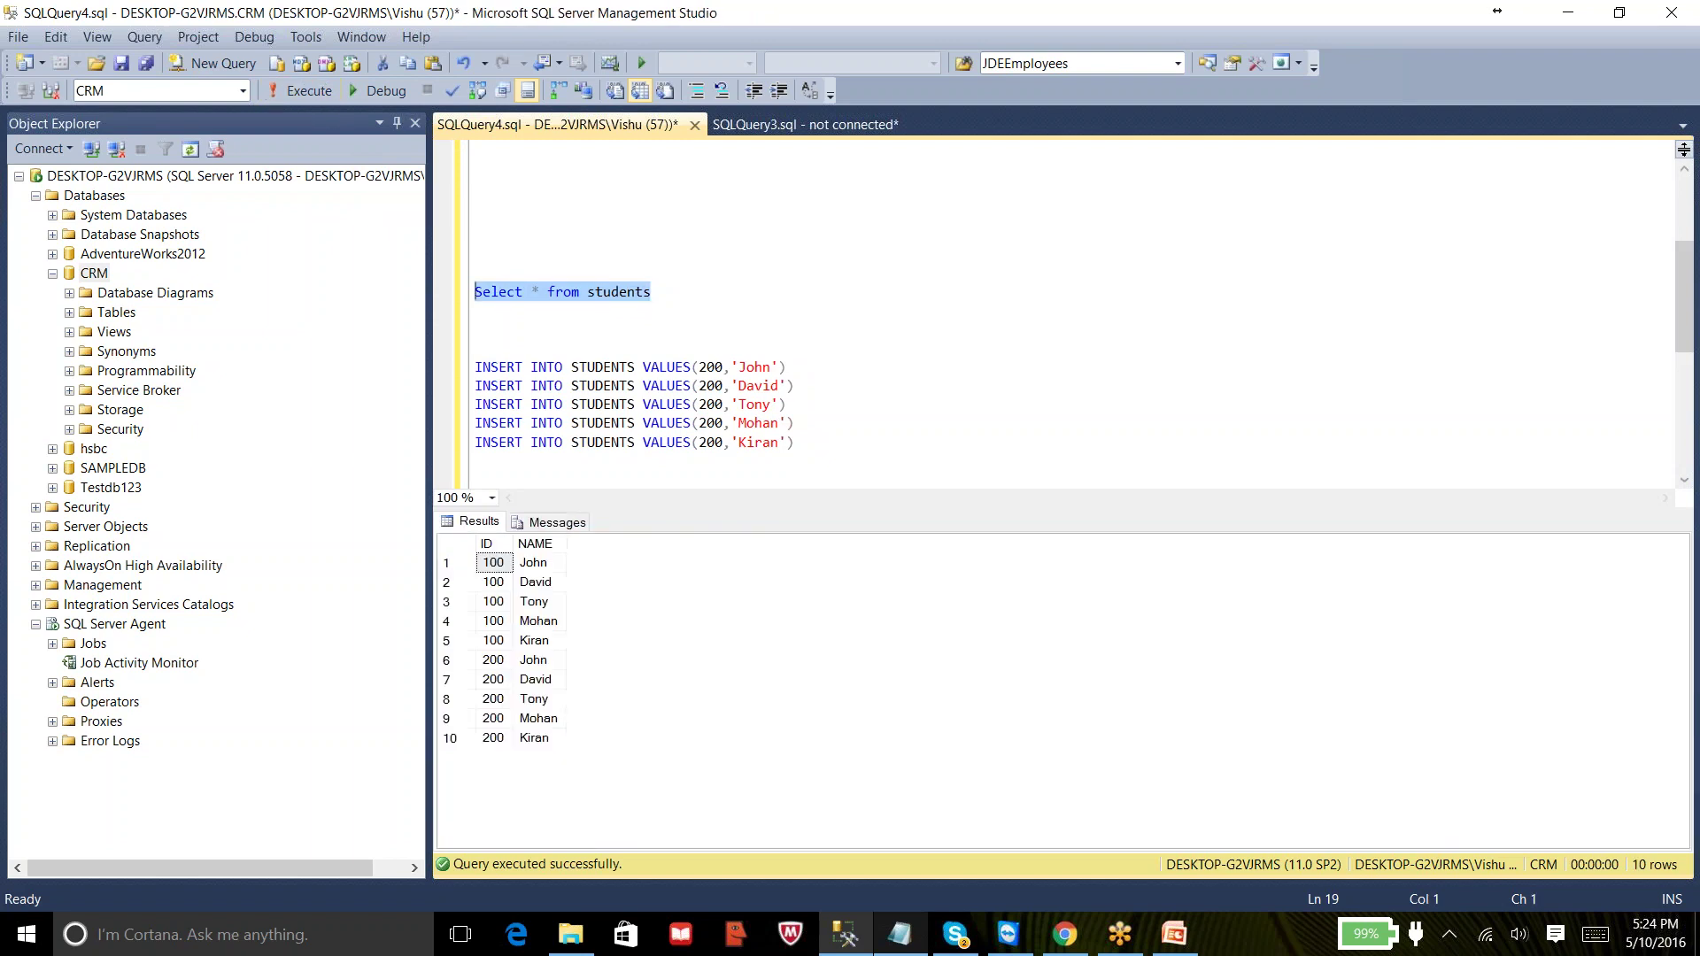
pyautogui.moveTo(514, 647); pyautogui.dragTo(513, 560)
pyautogui.moveTo(501, 662); pyautogui.dragTo(505, 739)
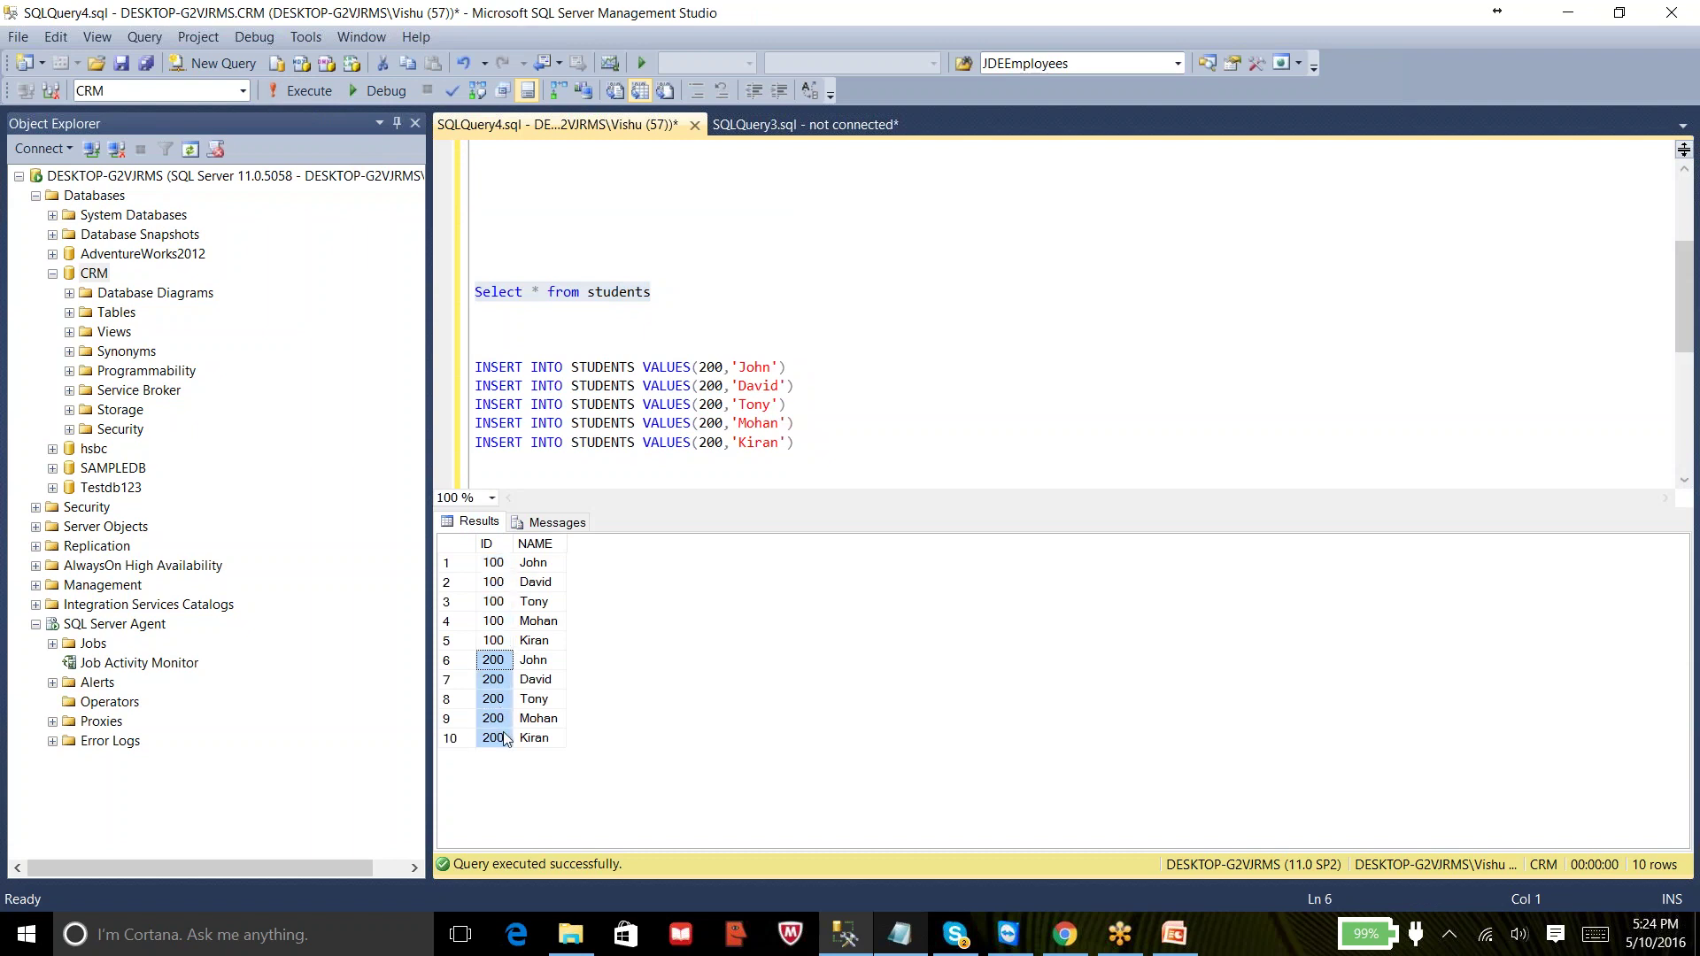
# - Add the note "8. DIFF BACKUP 3" below the seventh note line
pyautogui.click(954, 422)
pyautogui.press('Up')
pyautogui.press('Up')
pyautogui.scroll(4, 955, 422)
pyautogui.press('Up')
pyautogui.press('Up')
pyautogui.press('Up')
pyautogui.press('Up')
pyautogui.press('Up')
pyautogui.press('Up')
pyautogui.press('Up')
pyautogui.press('Up')
pyautogui.press('Up')
pyautogui.press('Up')
pyautogui.press('Up')
pyautogui.press('Up')
pyautogui.press('Up')
pyautogui.press('Up')
pyautogui.press('Up')
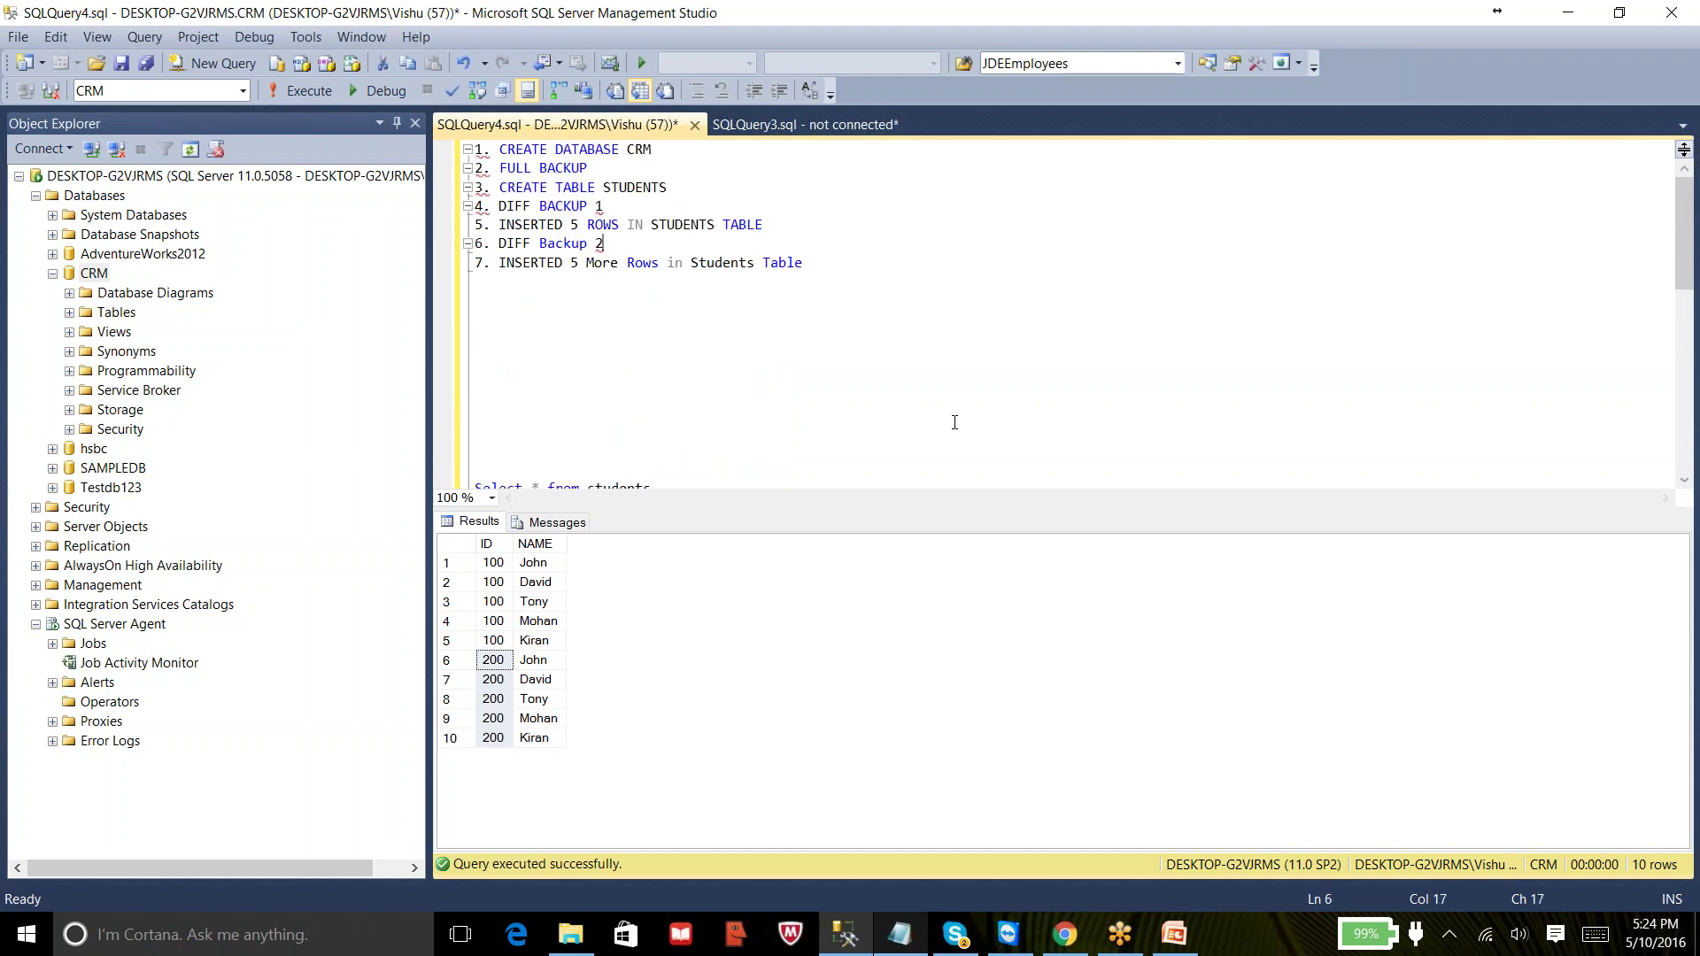
pyautogui.write('8. DIFF BACK')
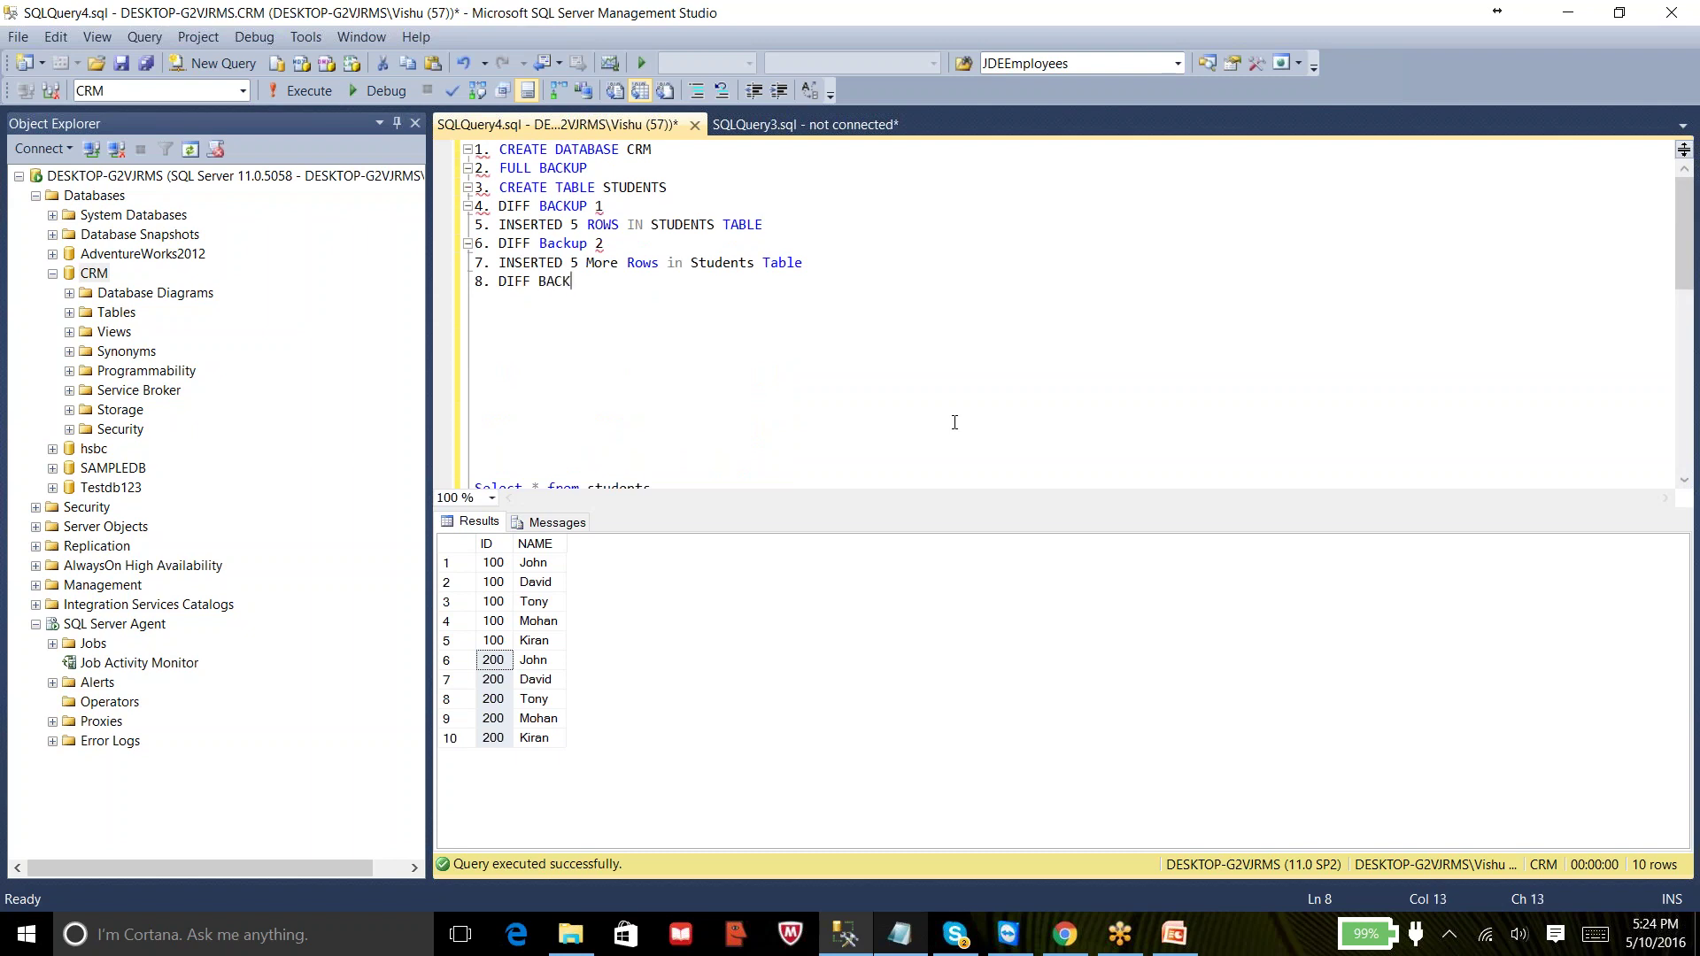
pyautogui.write('UP 3')
pyautogui.press('Return')
pyautogui.press('Return')
# - Start another backup of the CRM database, choose the Differential type, and remove the crm_Diff2.bak destination
pyautogui.rightClick(97, 275)
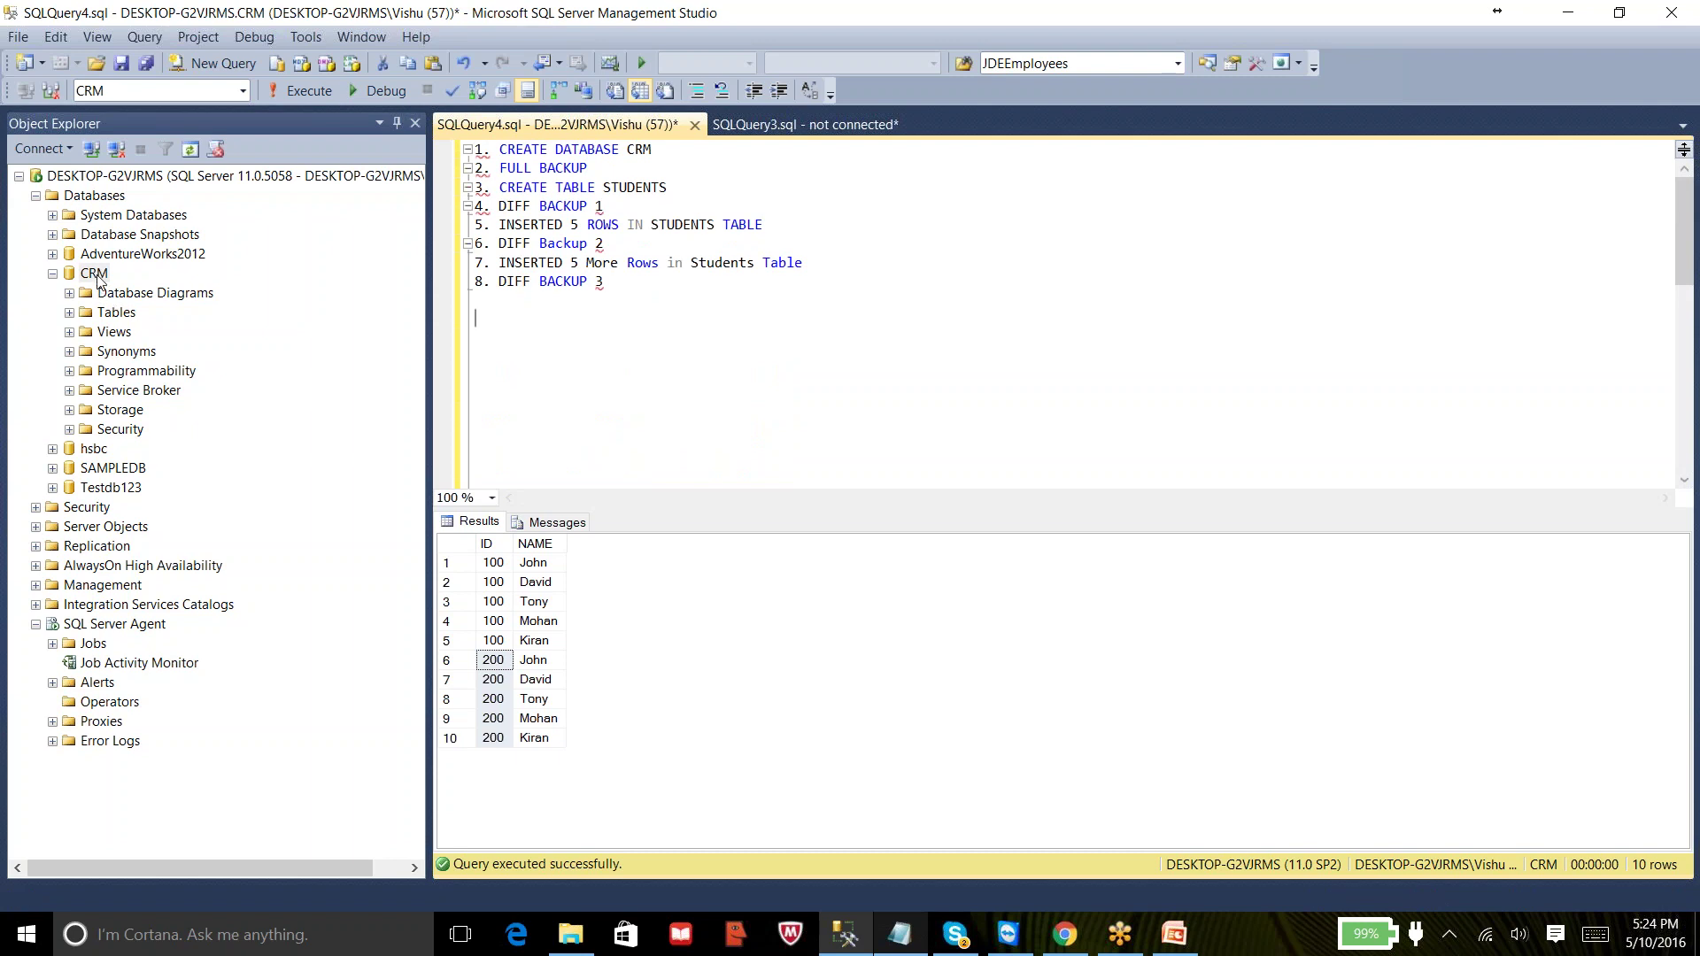
pyautogui.moveTo(197, 357)
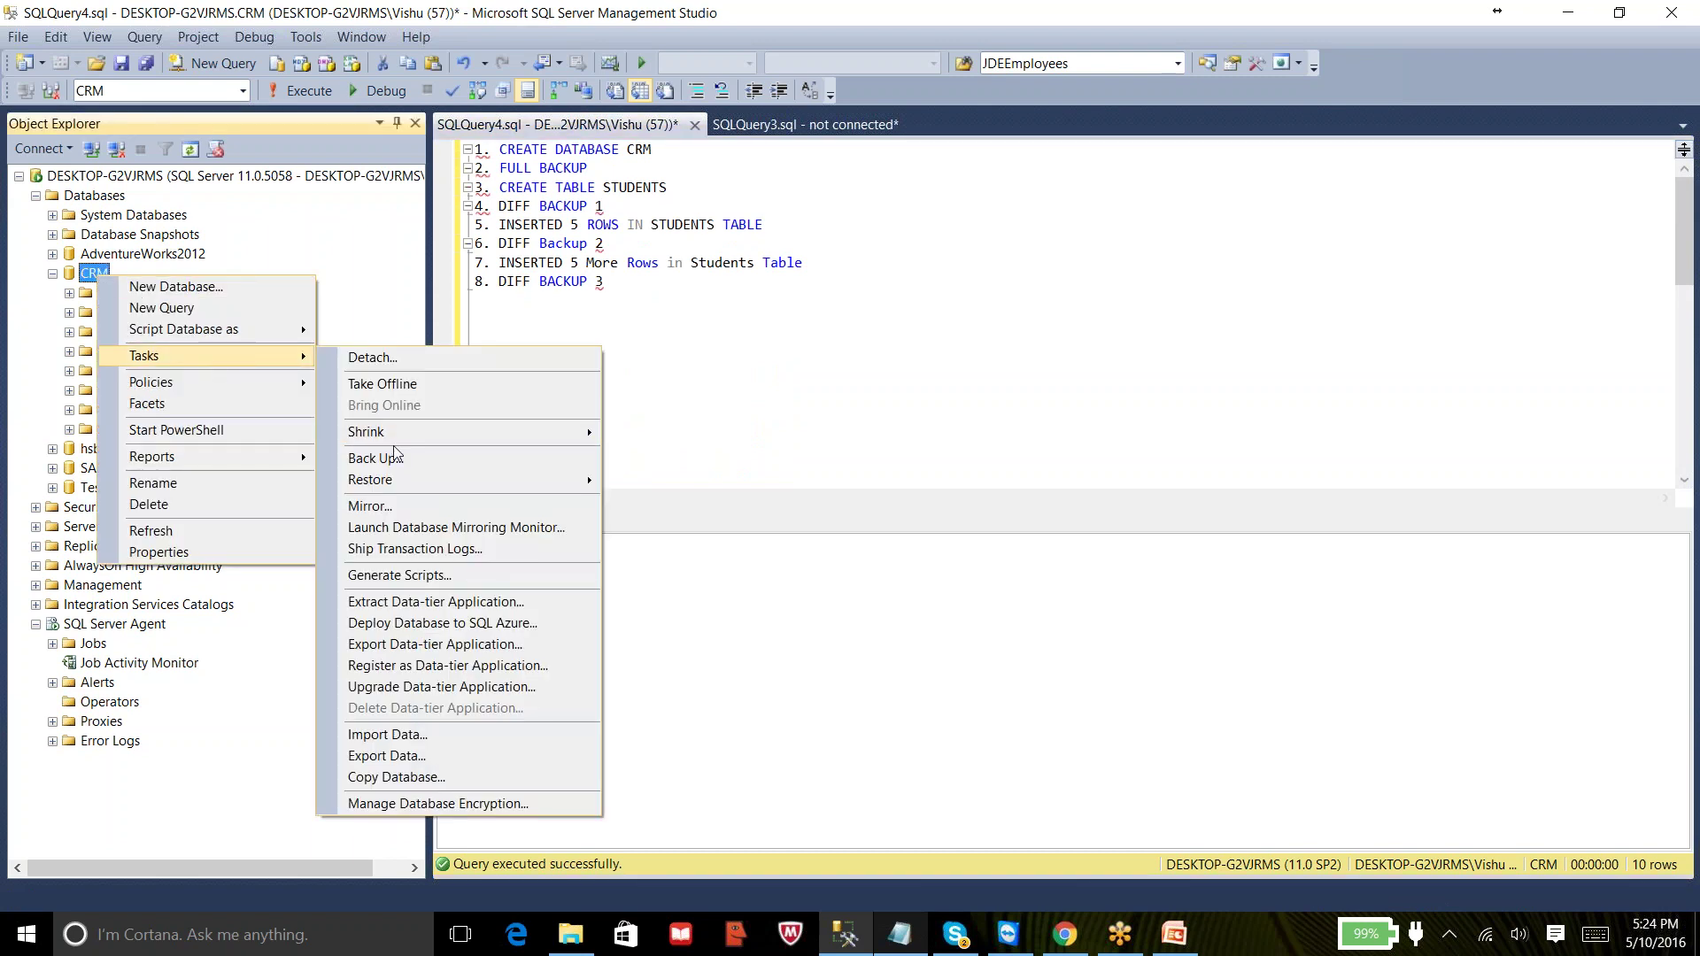
pyautogui.click(400, 469)
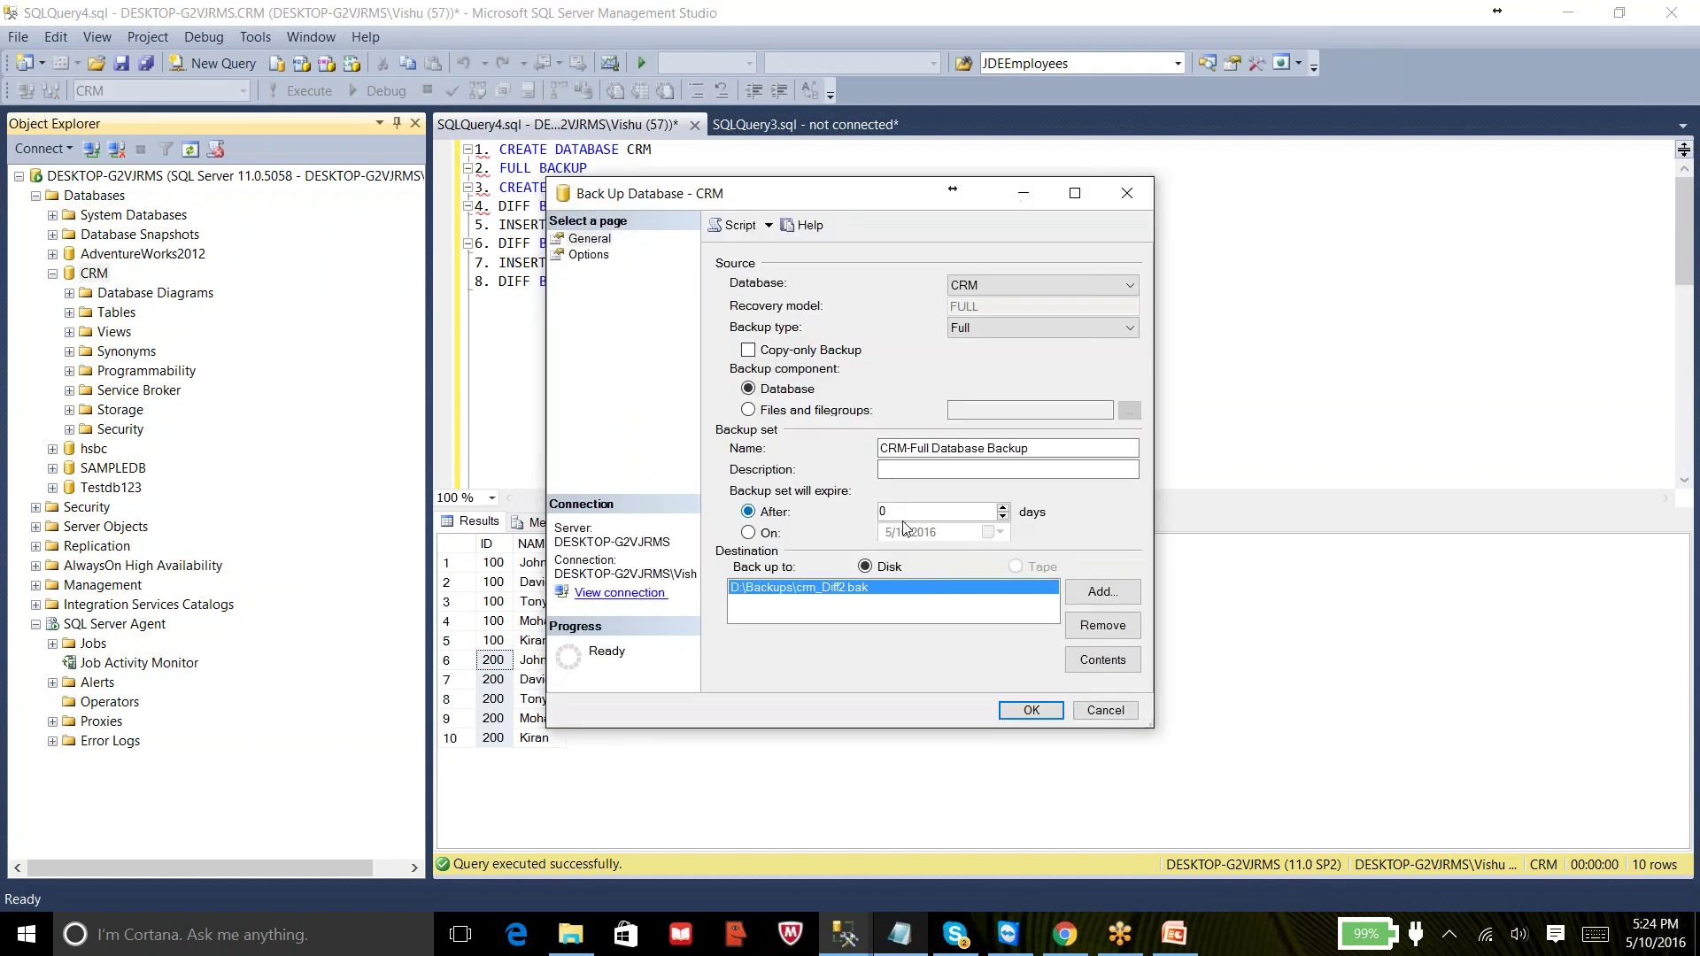
pyautogui.click(1017, 338)
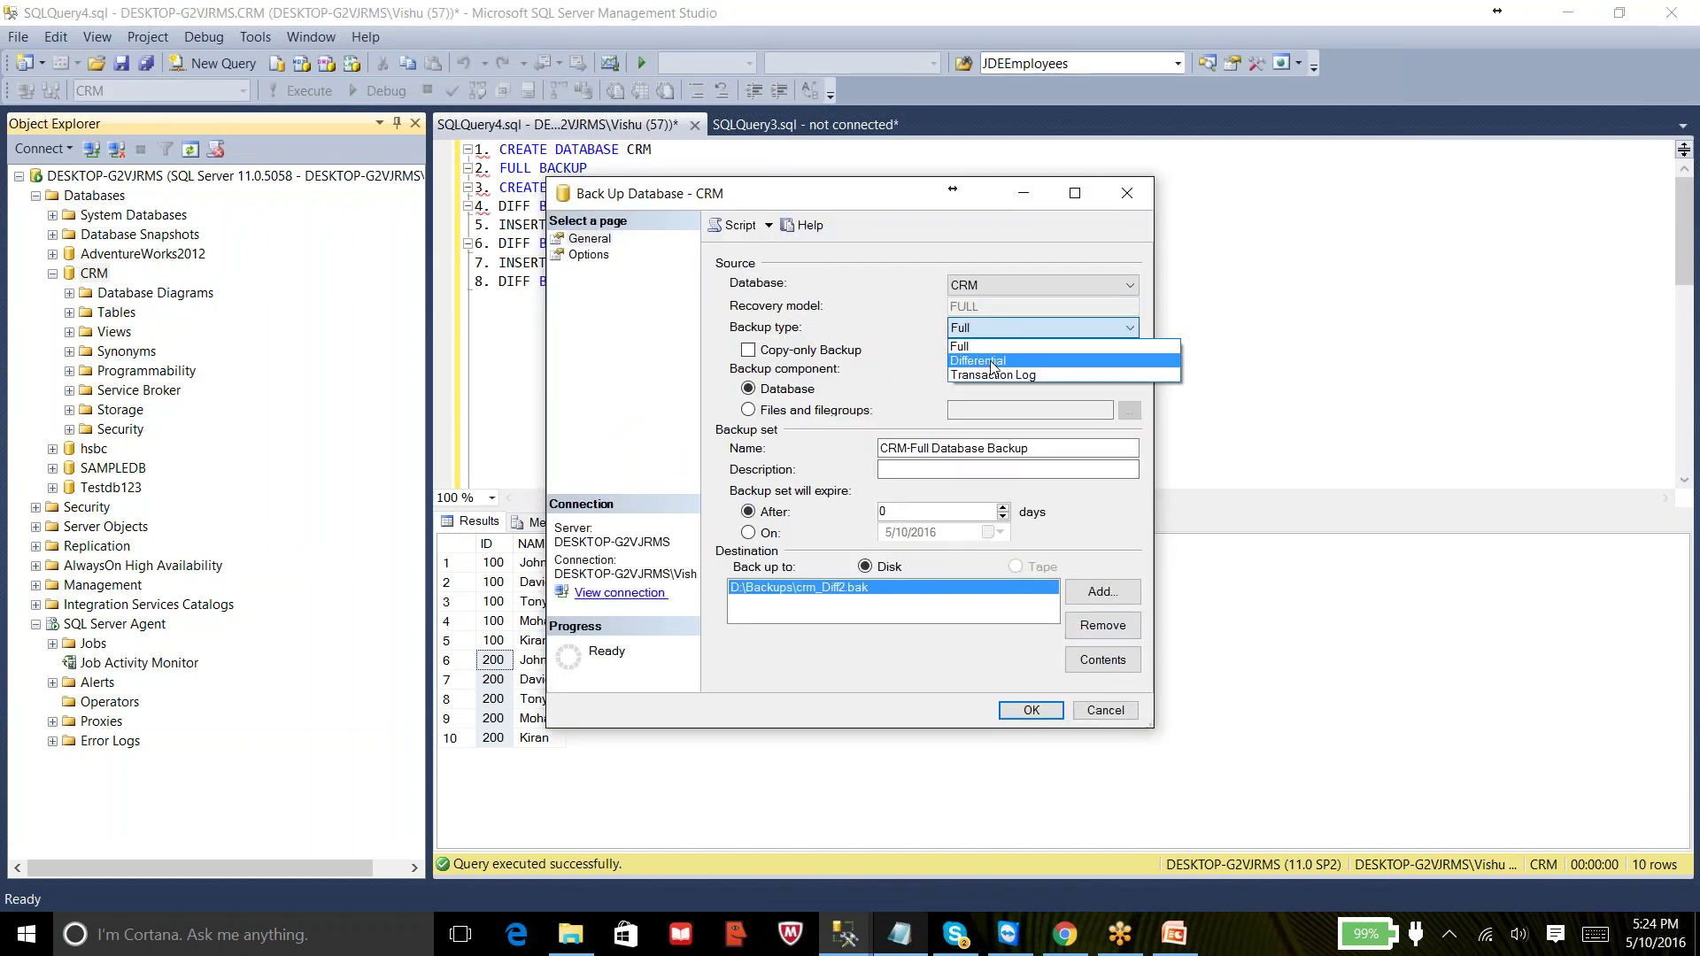
pyautogui.click(992, 357)
pyautogui.click(1089, 626)
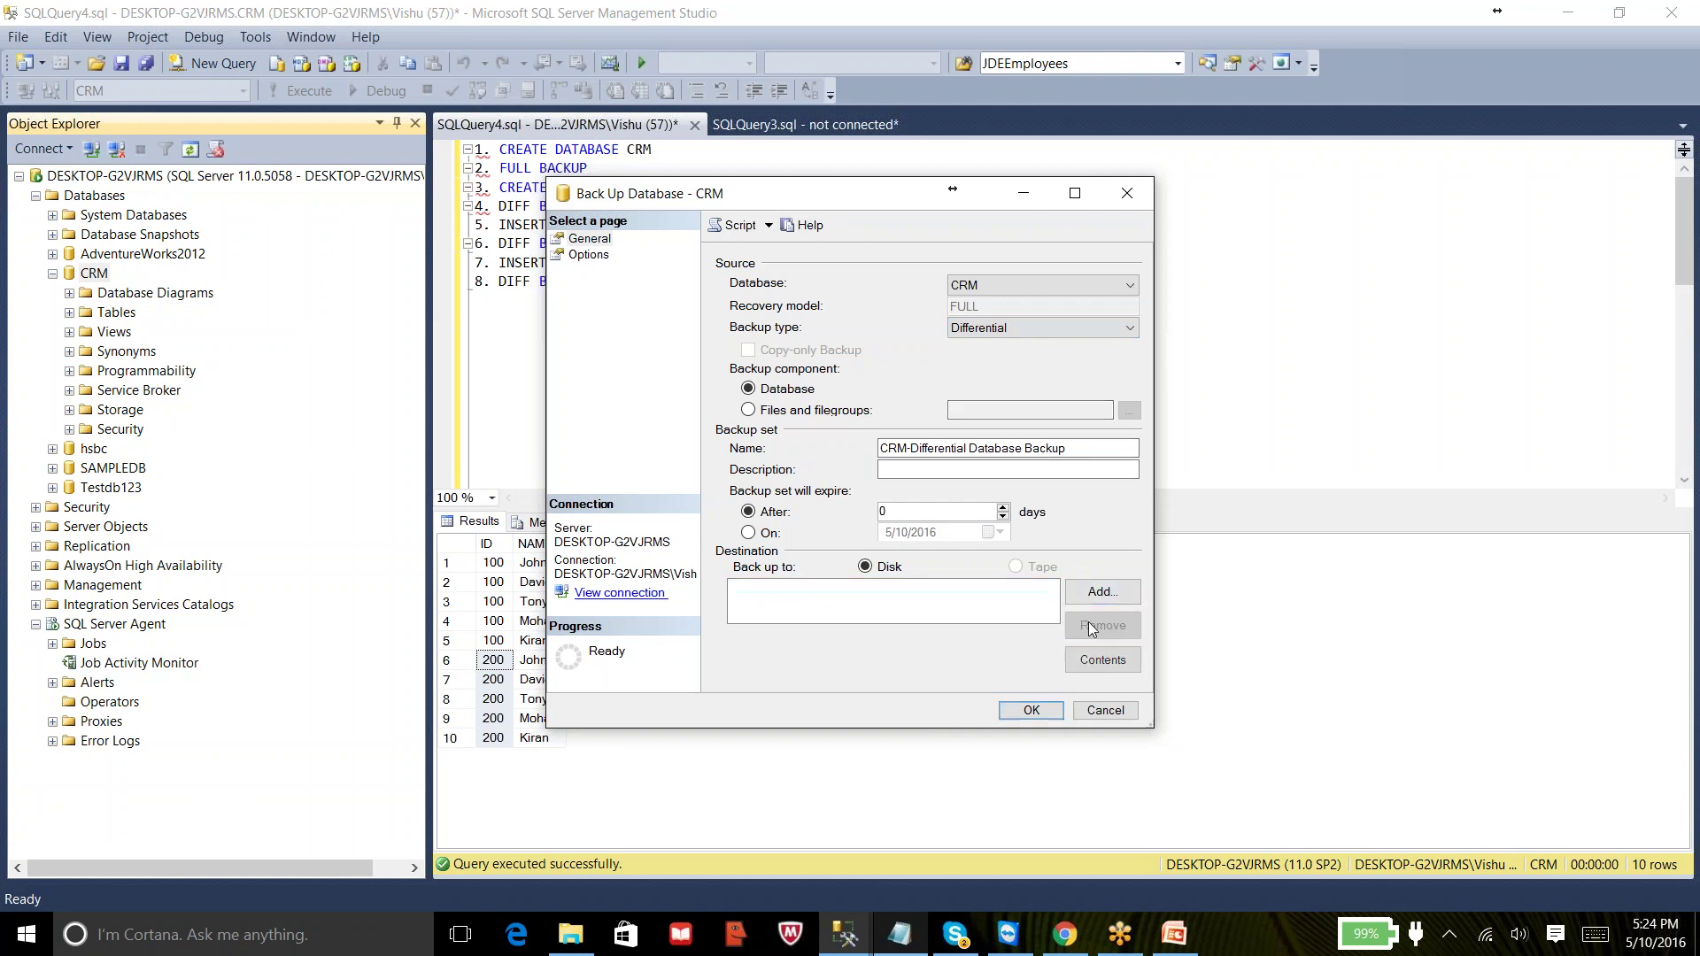
# - Add a new disk destination for the CRM differential backup: file crm_Diff3.bak in D:\Backups
pyautogui.click(1102, 592)
pyautogui.click(1040, 464)
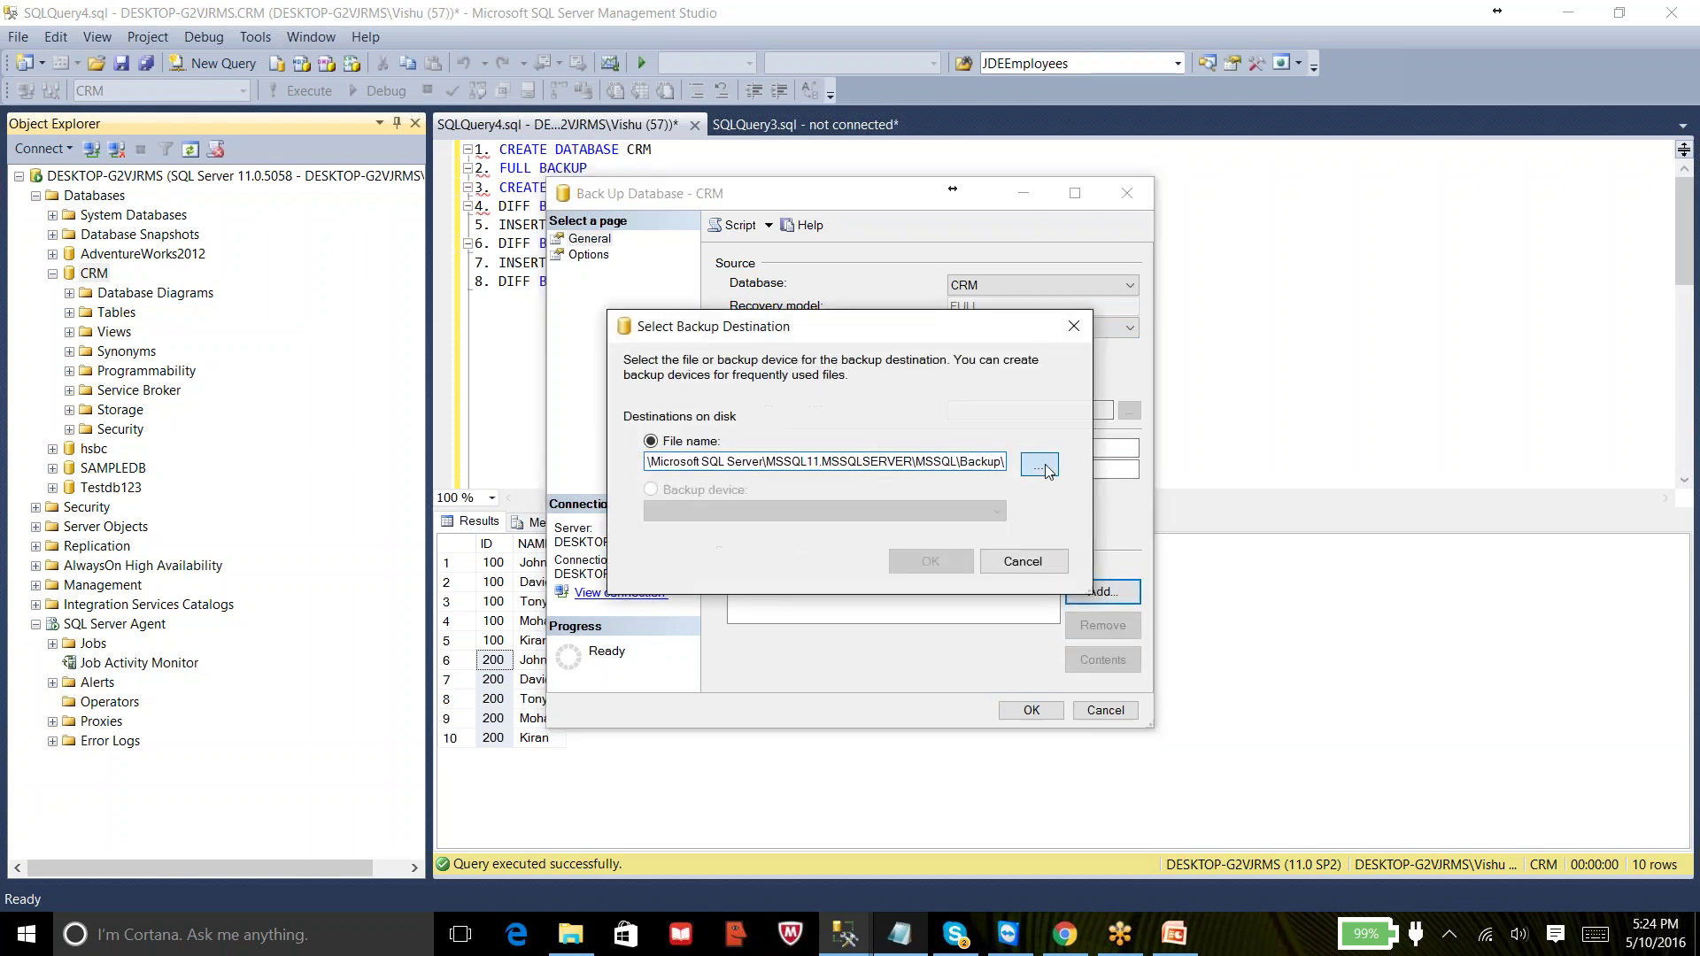
pyautogui.scroll(10, 1059, 396)
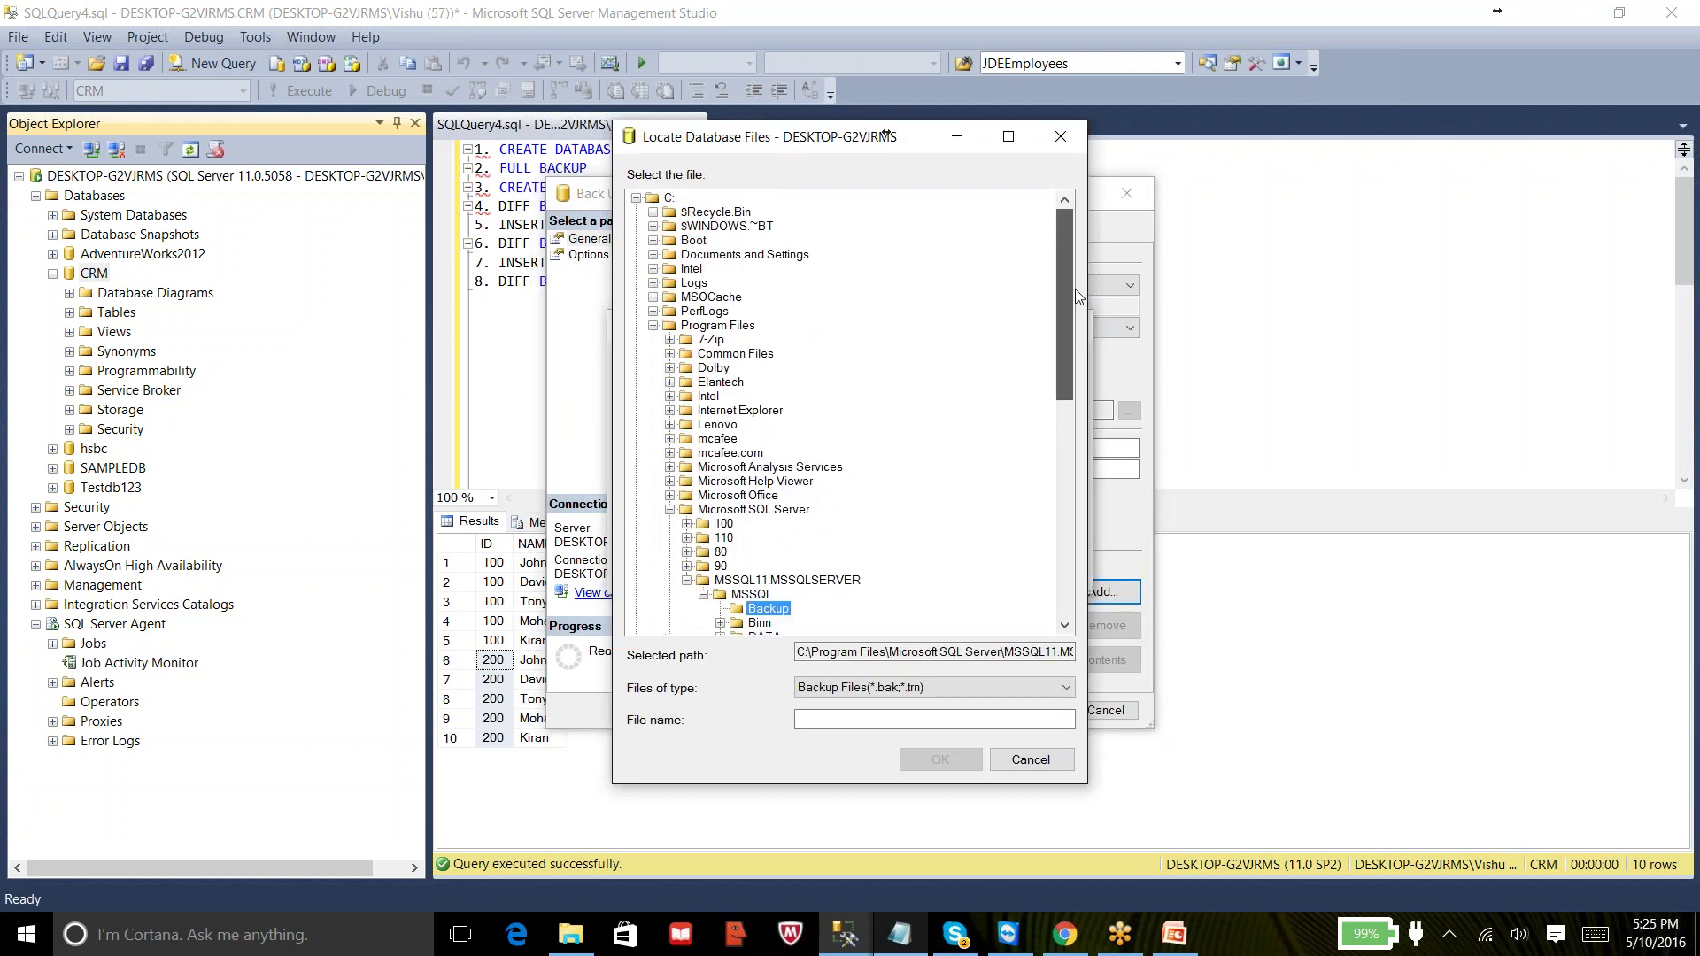
pyautogui.click(636, 197)
pyautogui.click(635, 211)
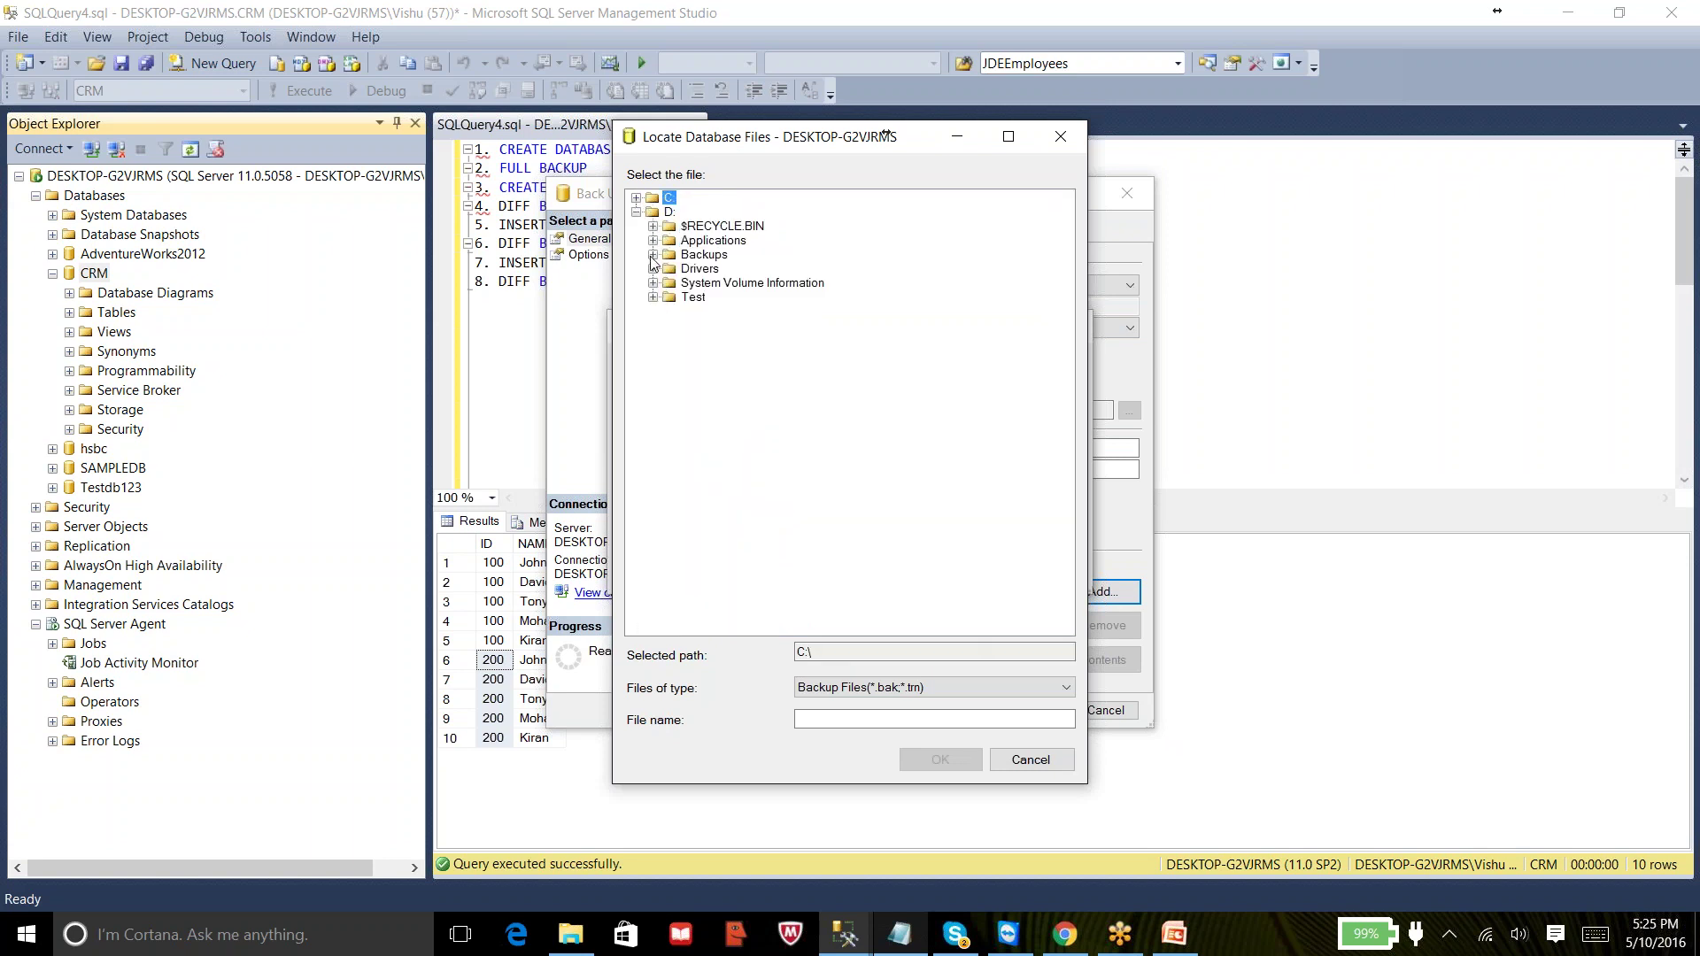
pyautogui.click(704, 255)
pyautogui.click(822, 717)
pyautogui.write('crm_Dif')
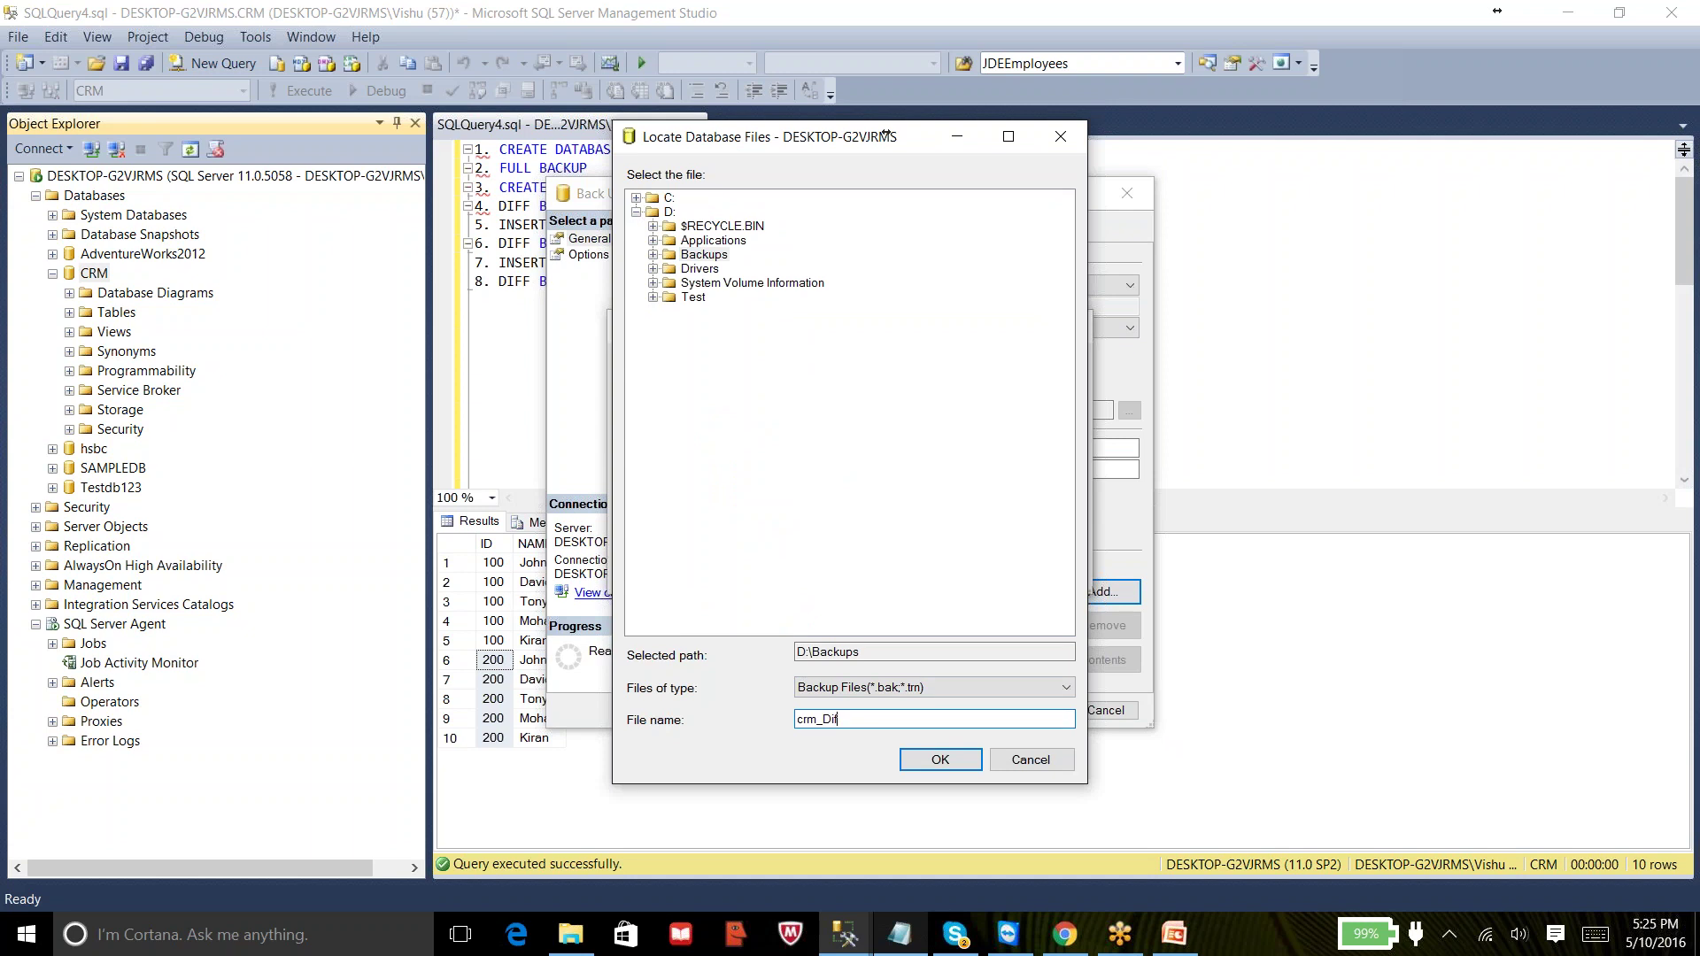
pyautogui.write('f3.bak')
pyautogui.click(939, 759)
pyautogui.click(912, 565)
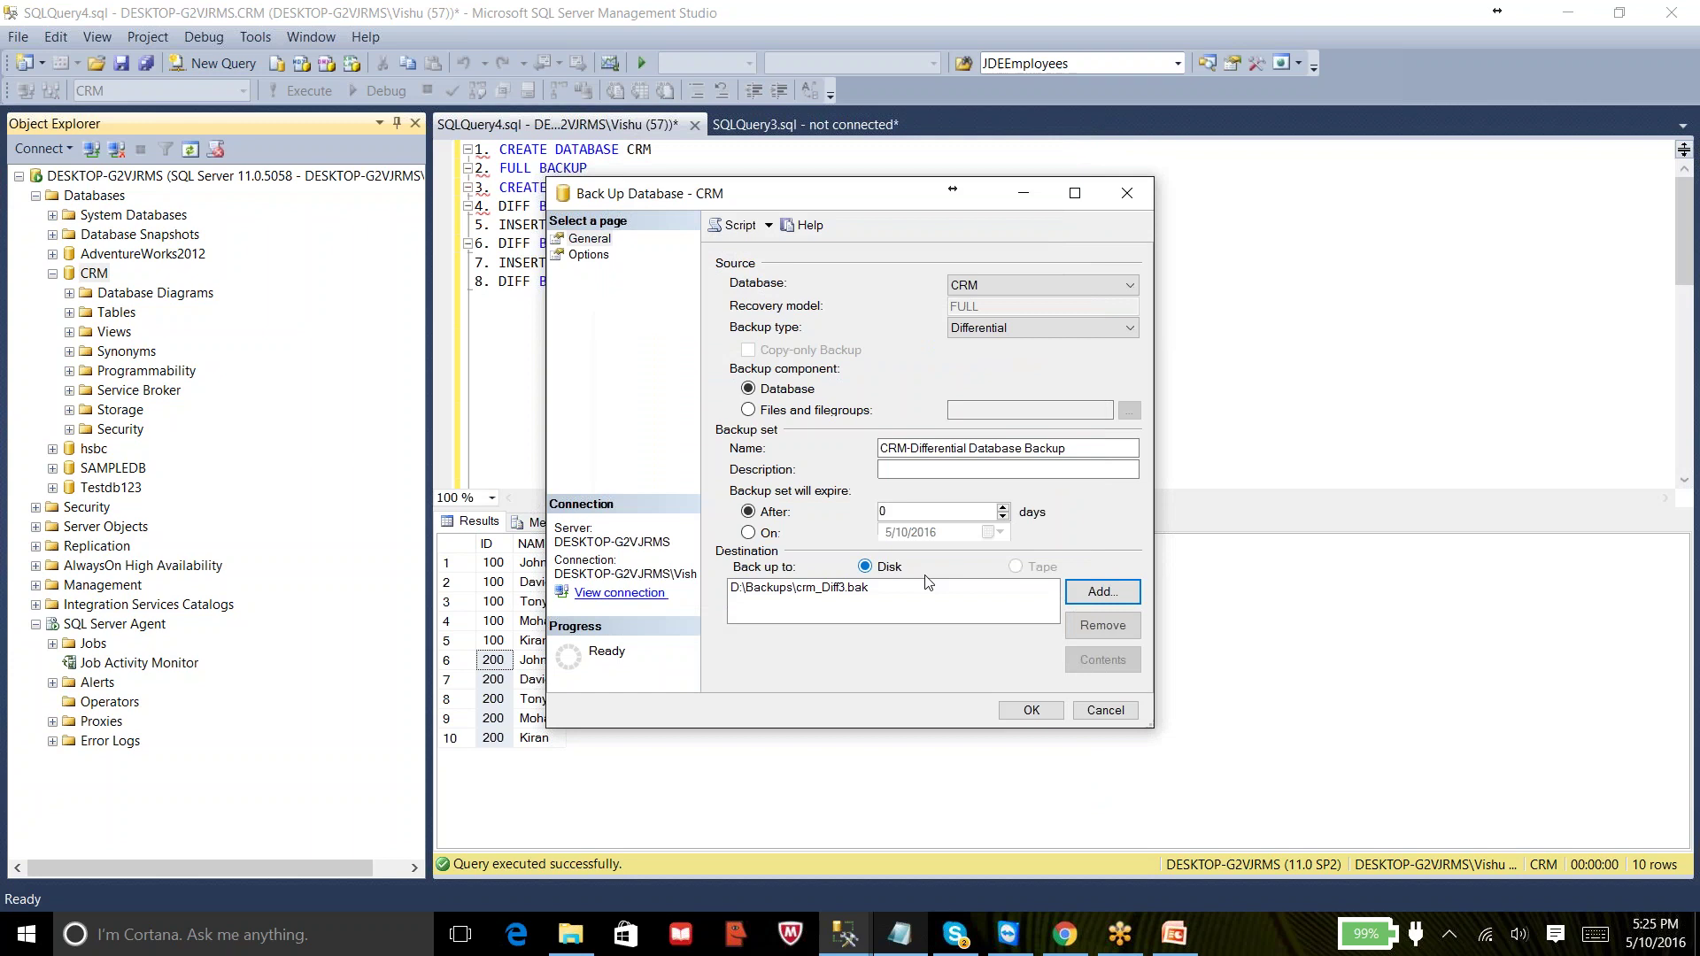
# - Run the third differential backup of CRM and return to the query editor
pyautogui.click(1025, 710)
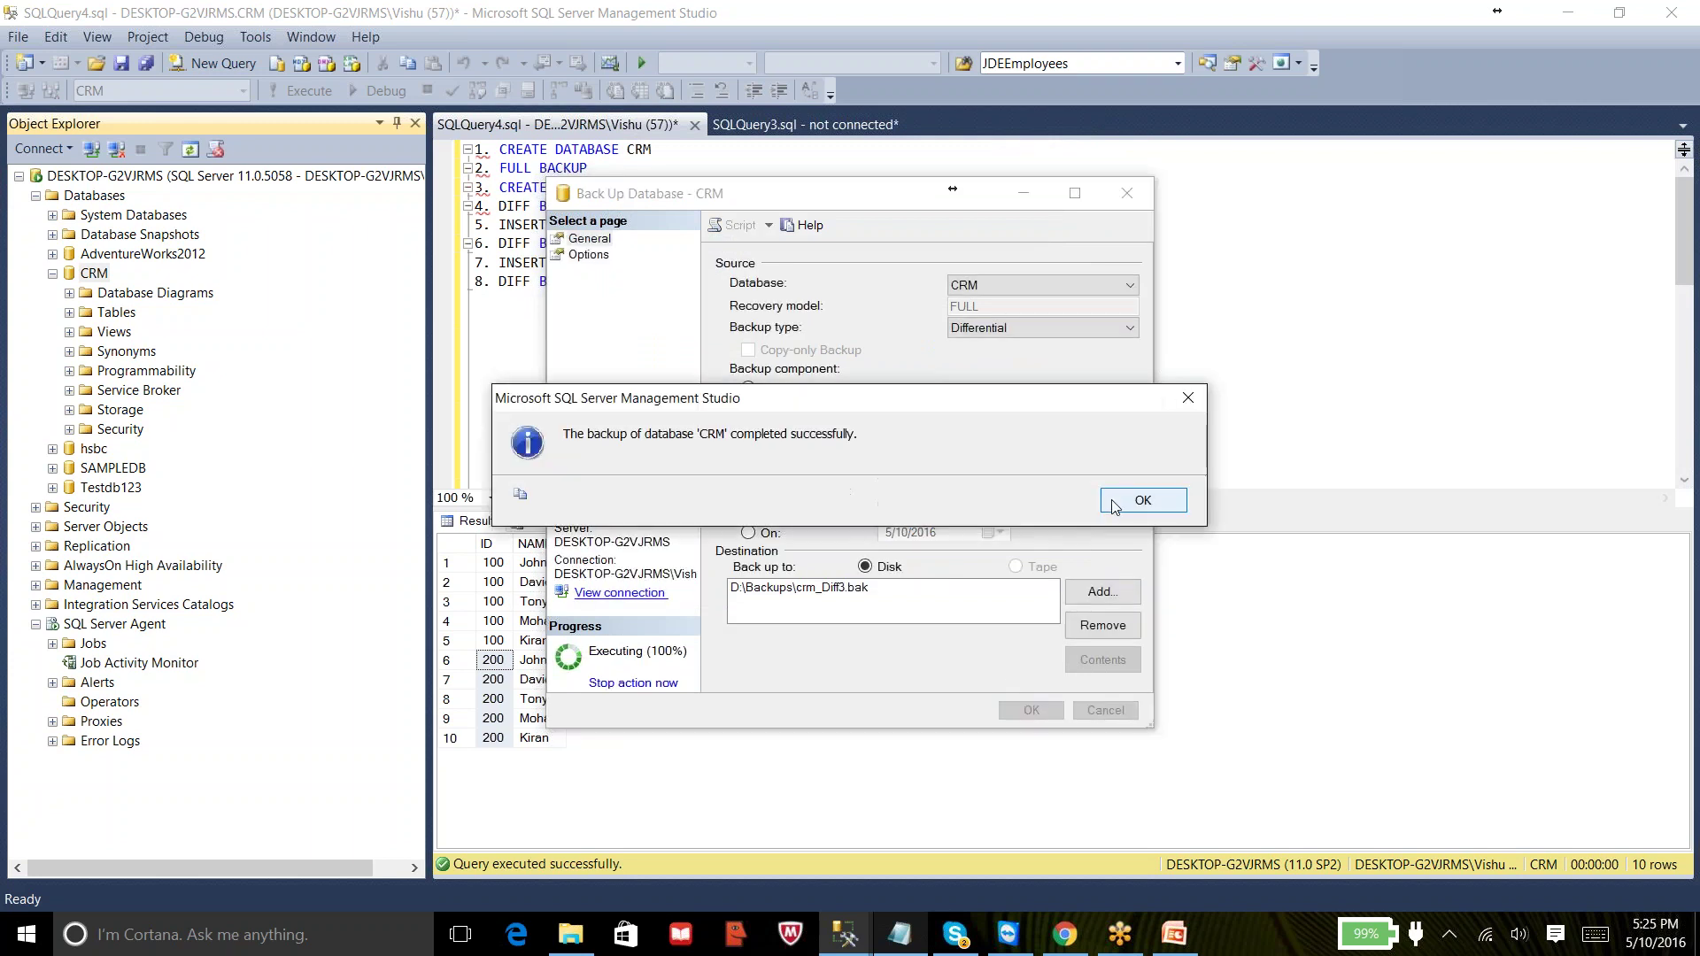
pyautogui.click(1114, 506)
pyautogui.click(826, 317)
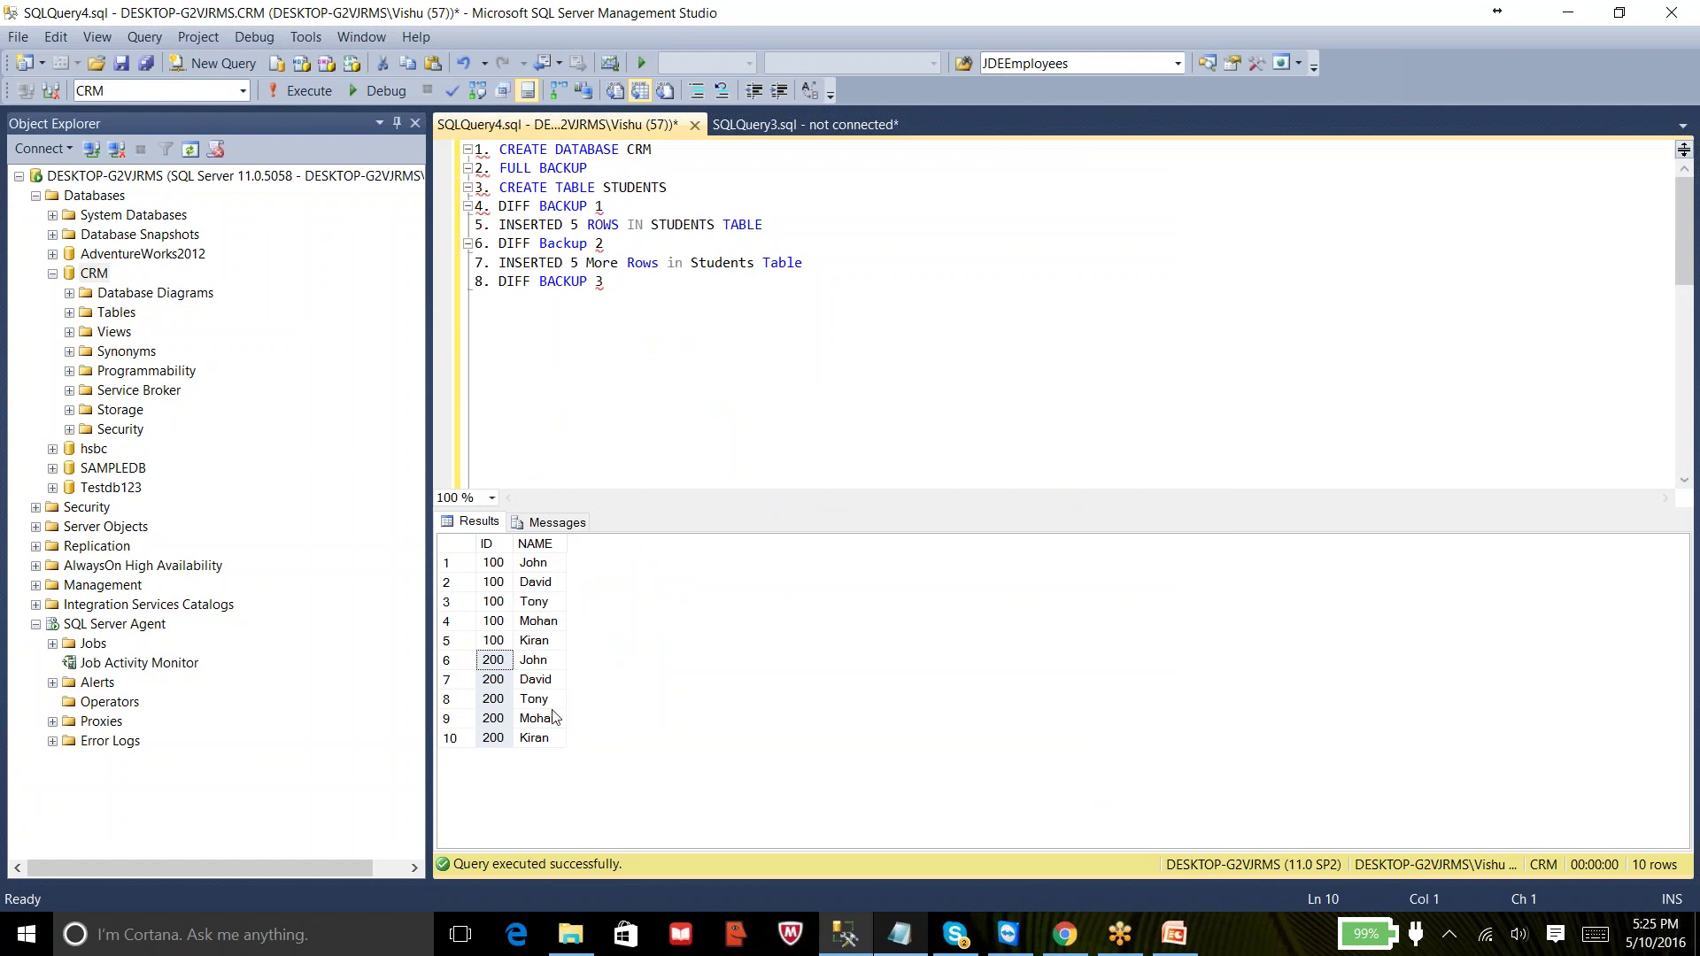
# - Switch to the Backups folder in File Explorer, permanently delete the three AdventureWorks backup files, and delete Testdb.bak
pyautogui.click(571, 940)
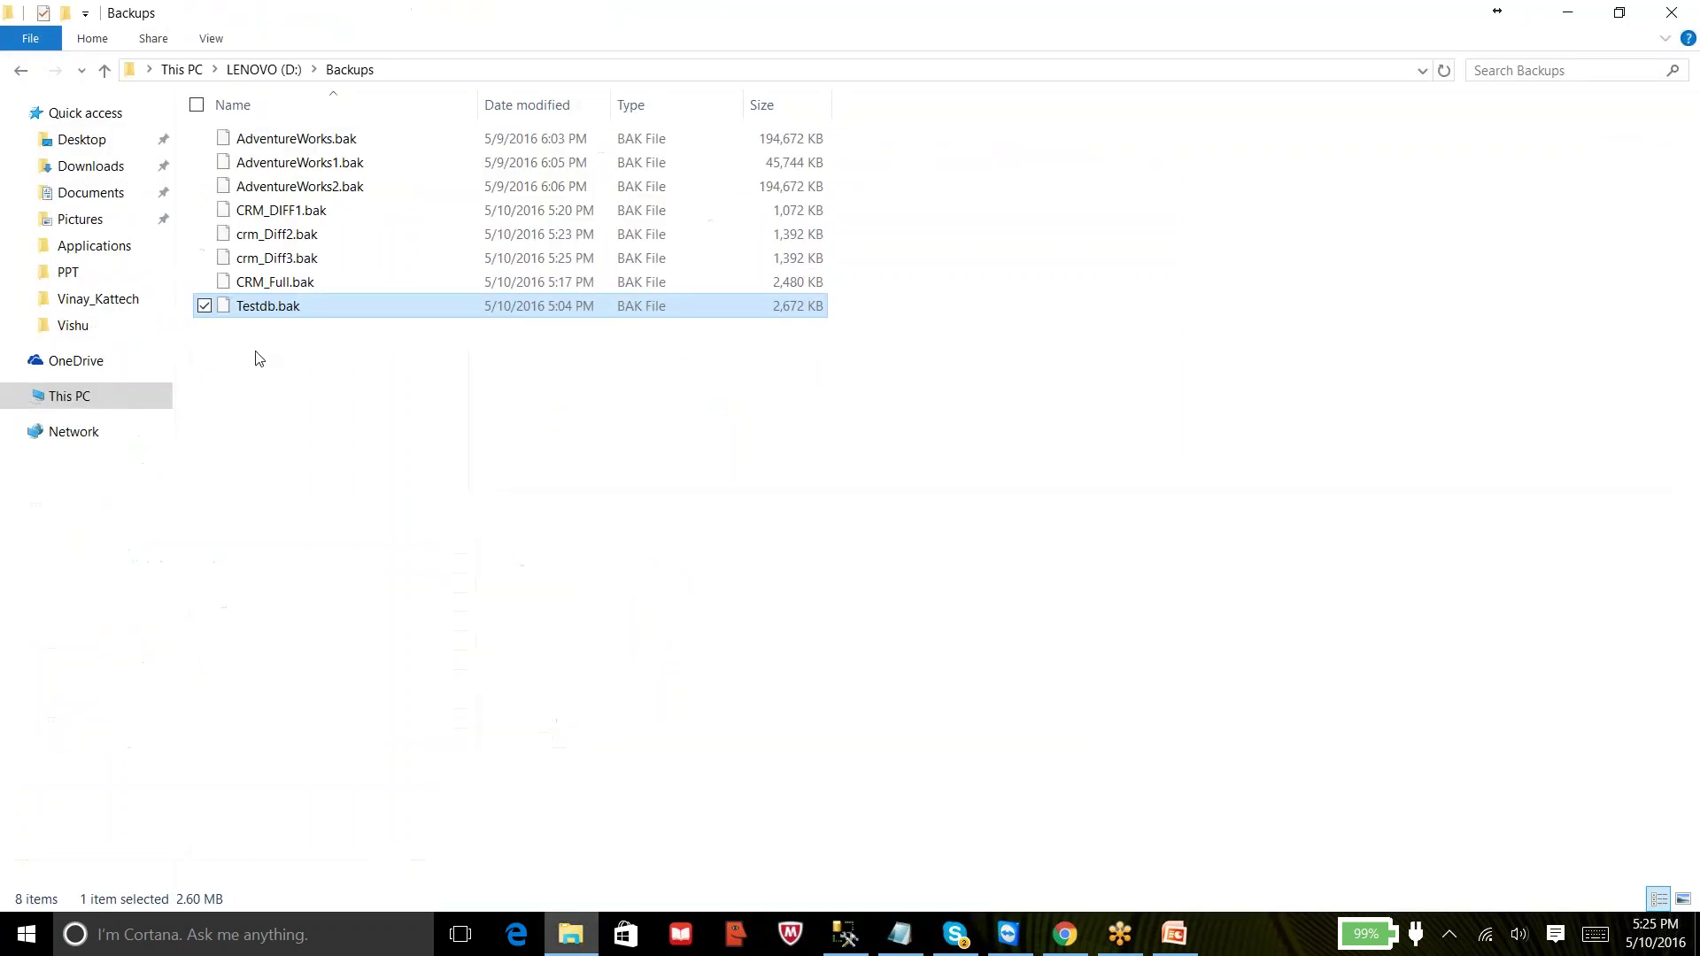
pyautogui.click(364, 380)
pyautogui.click(354, 139)
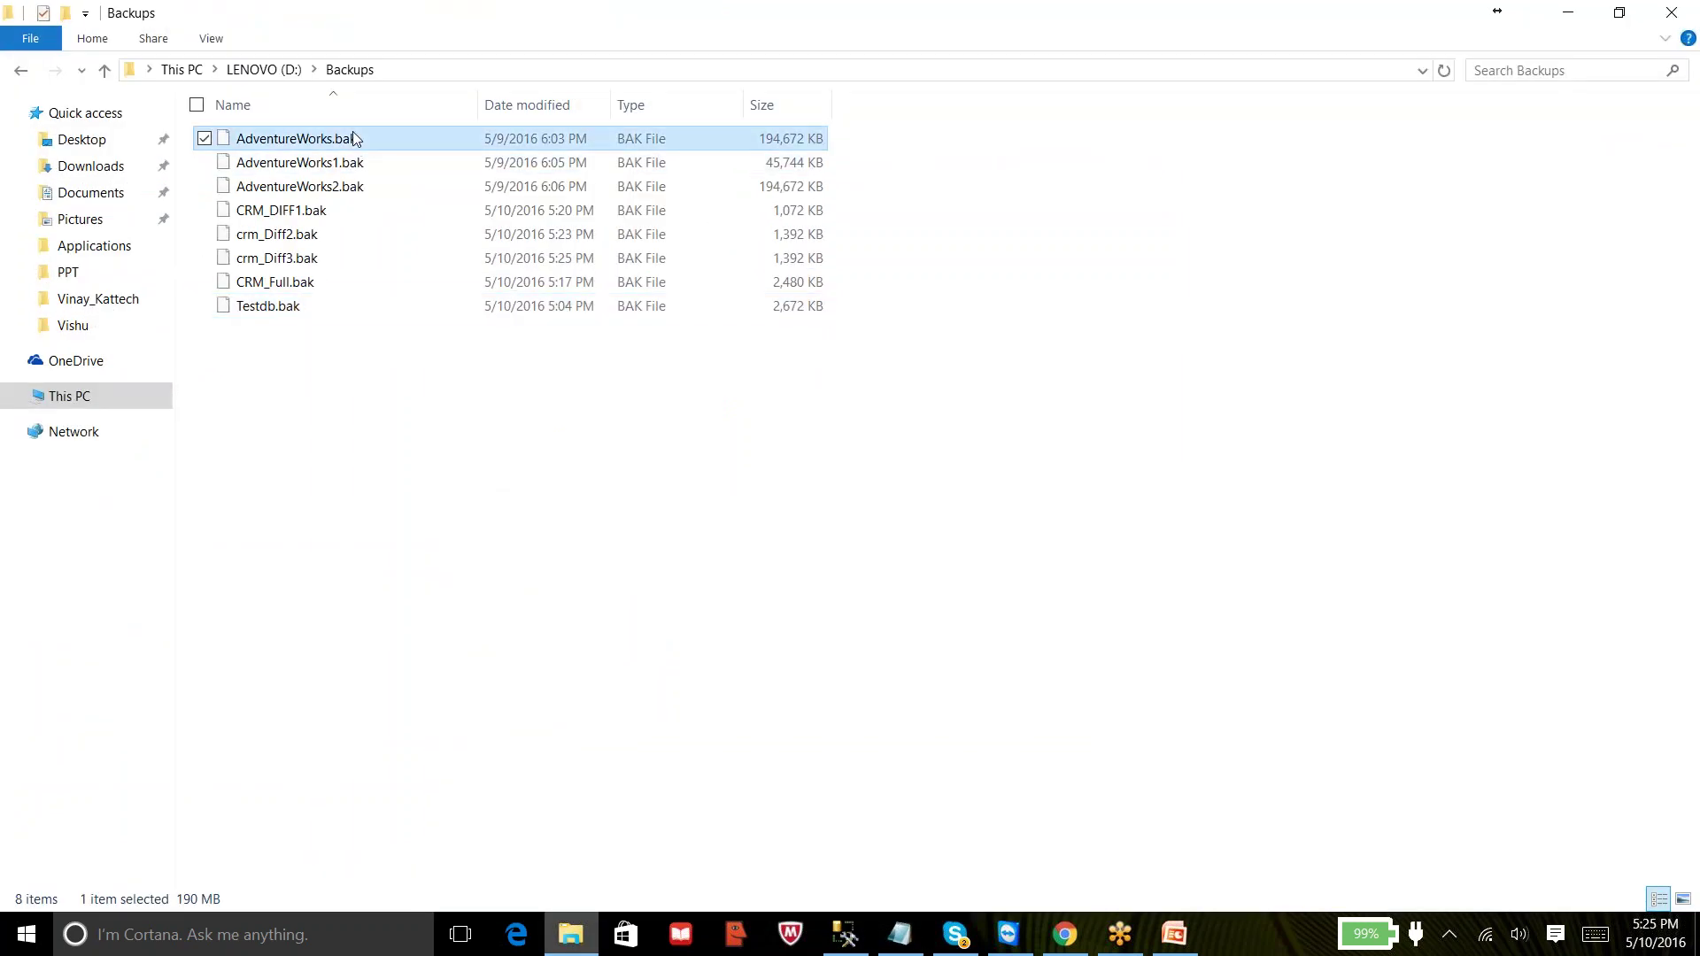
pyautogui.hotkey('shift', 'Down')
pyautogui.hotkey('shift', 'Down')
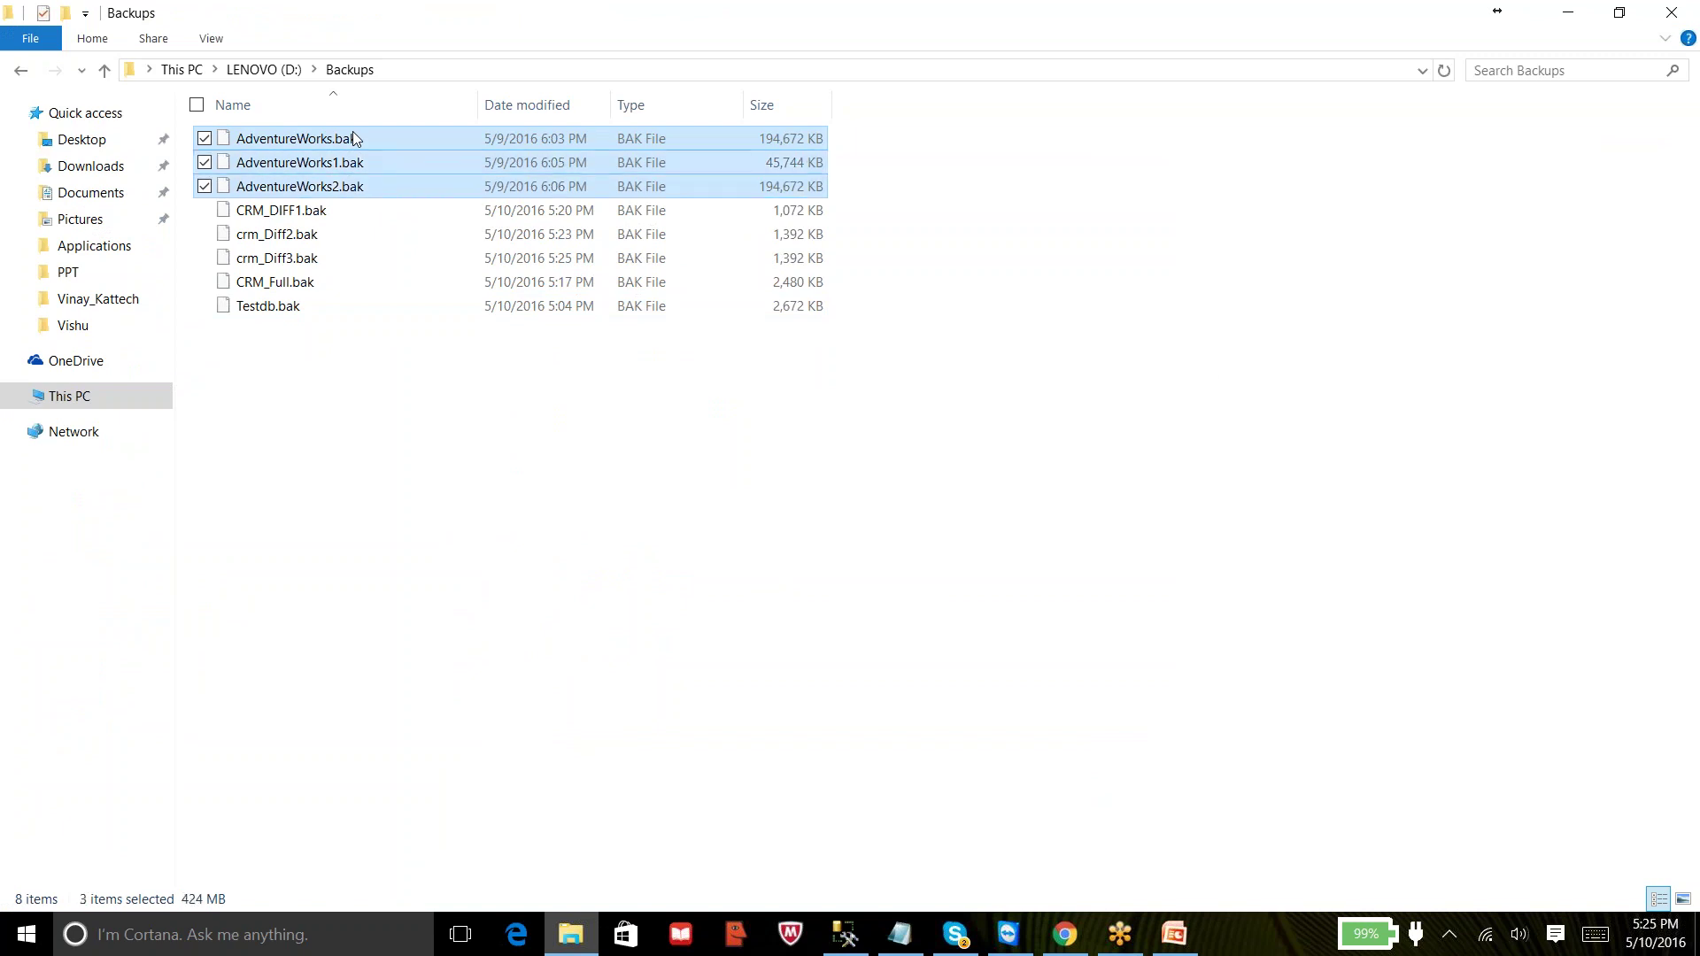
pyautogui.hotkey('shift', 'Delete')
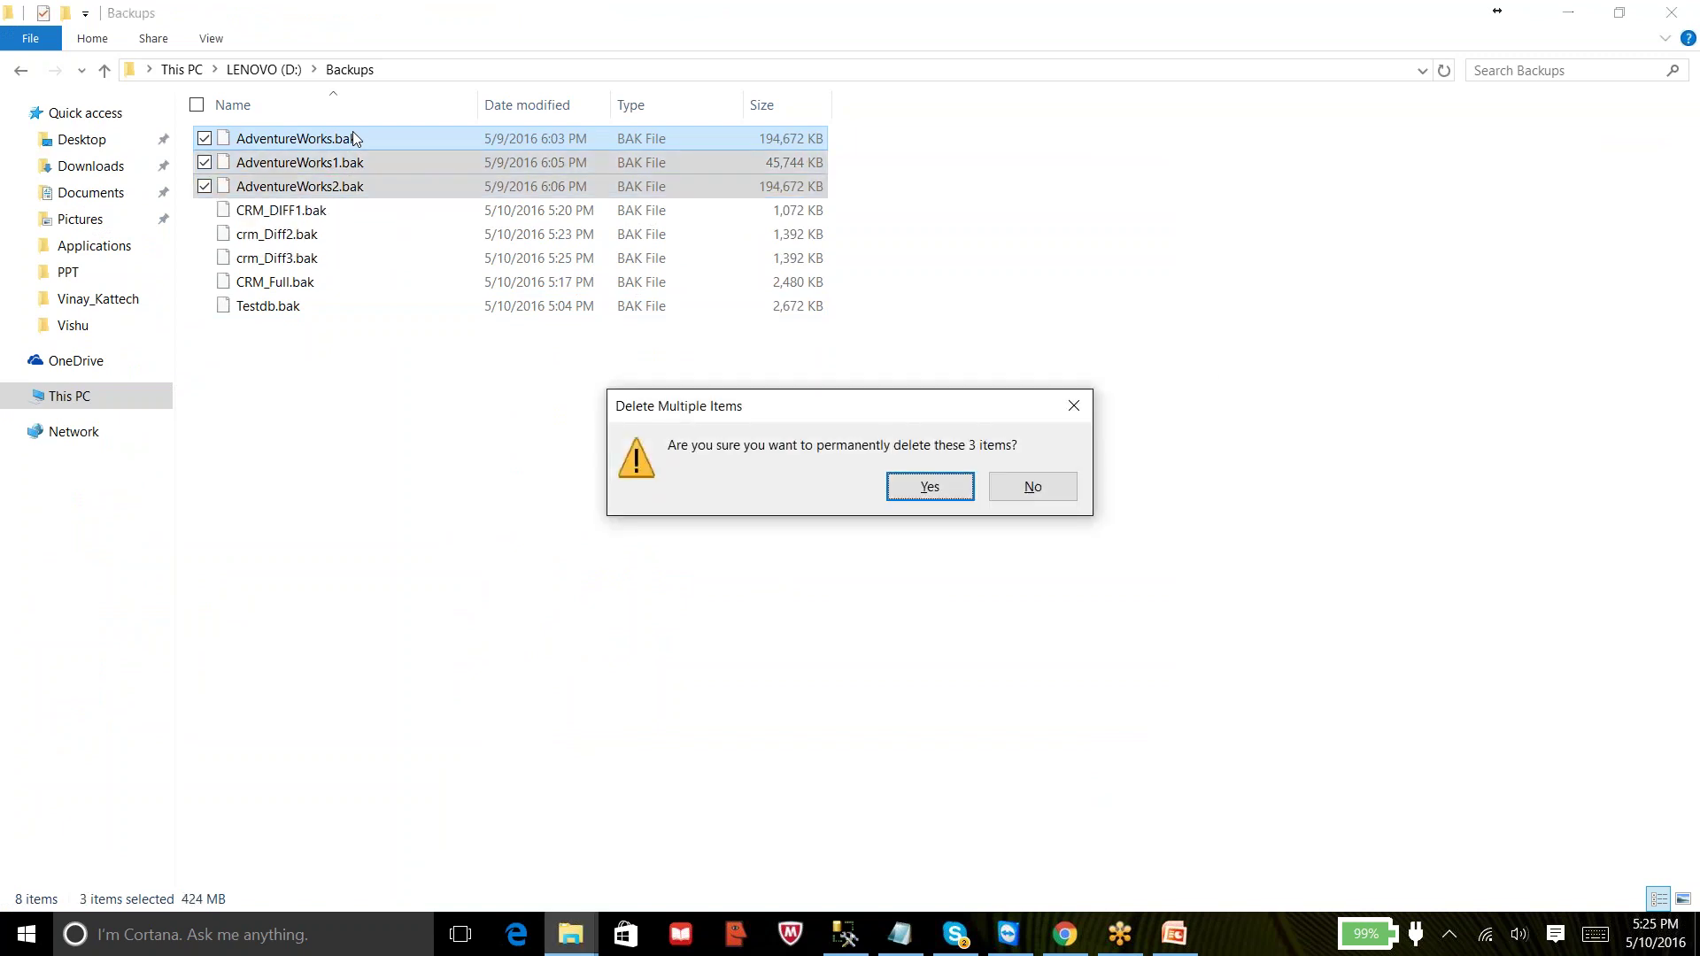
pyautogui.press('Return')
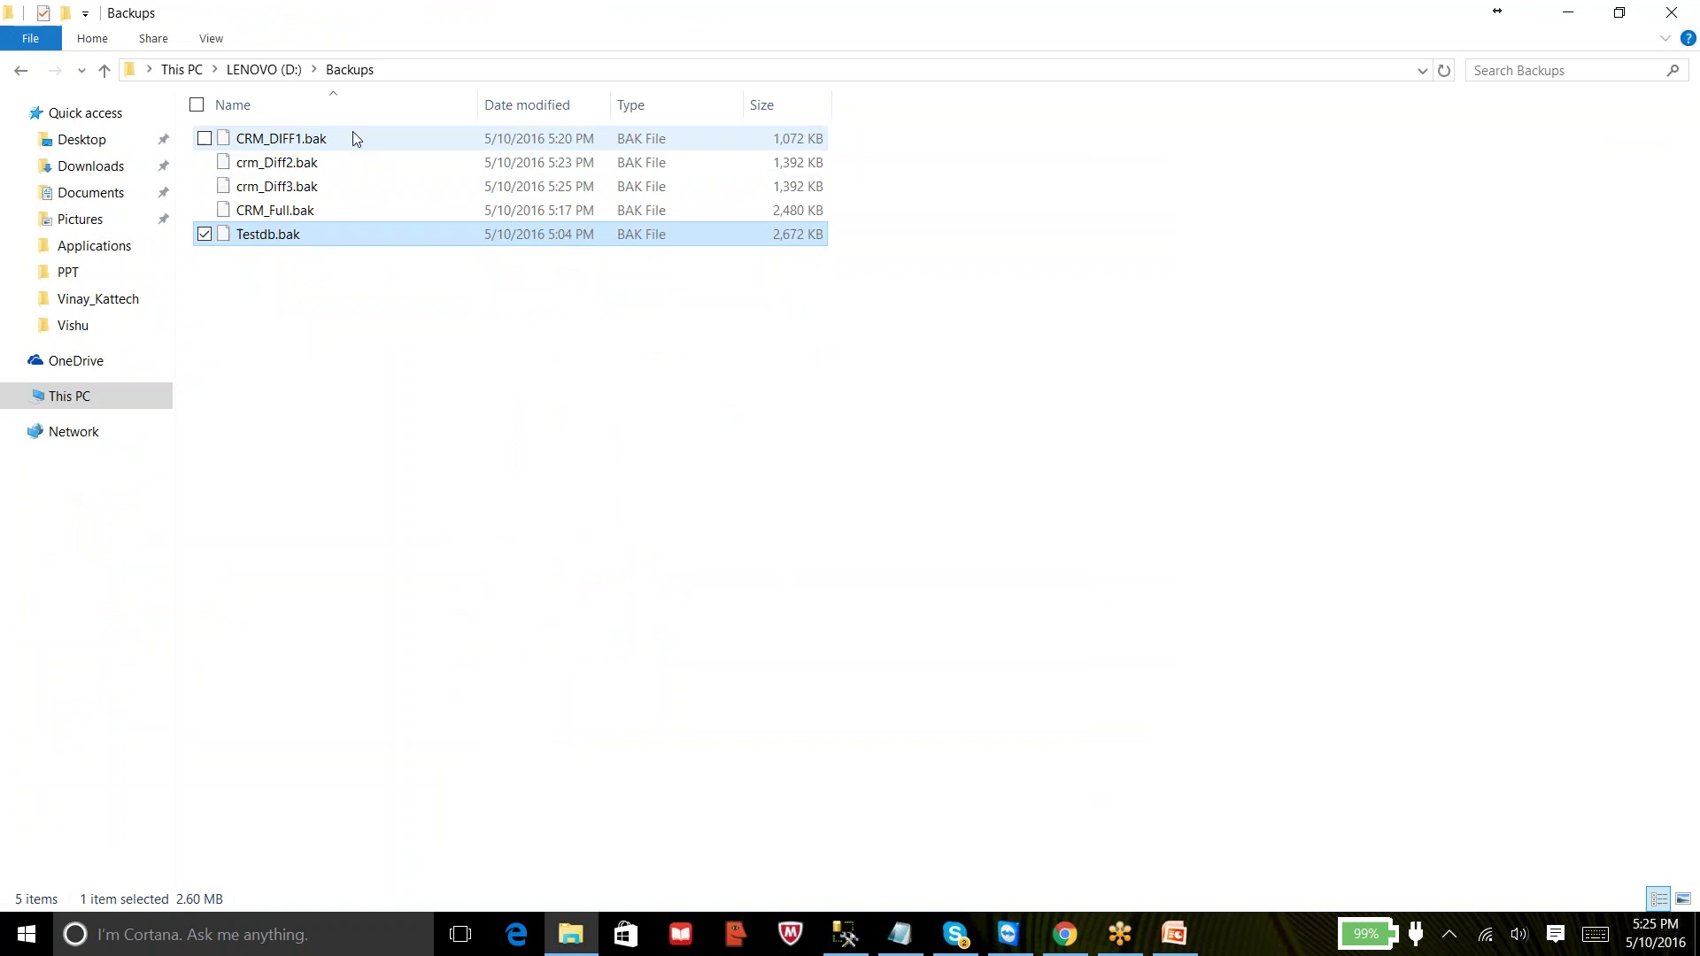
pyautogui.press('Delete')
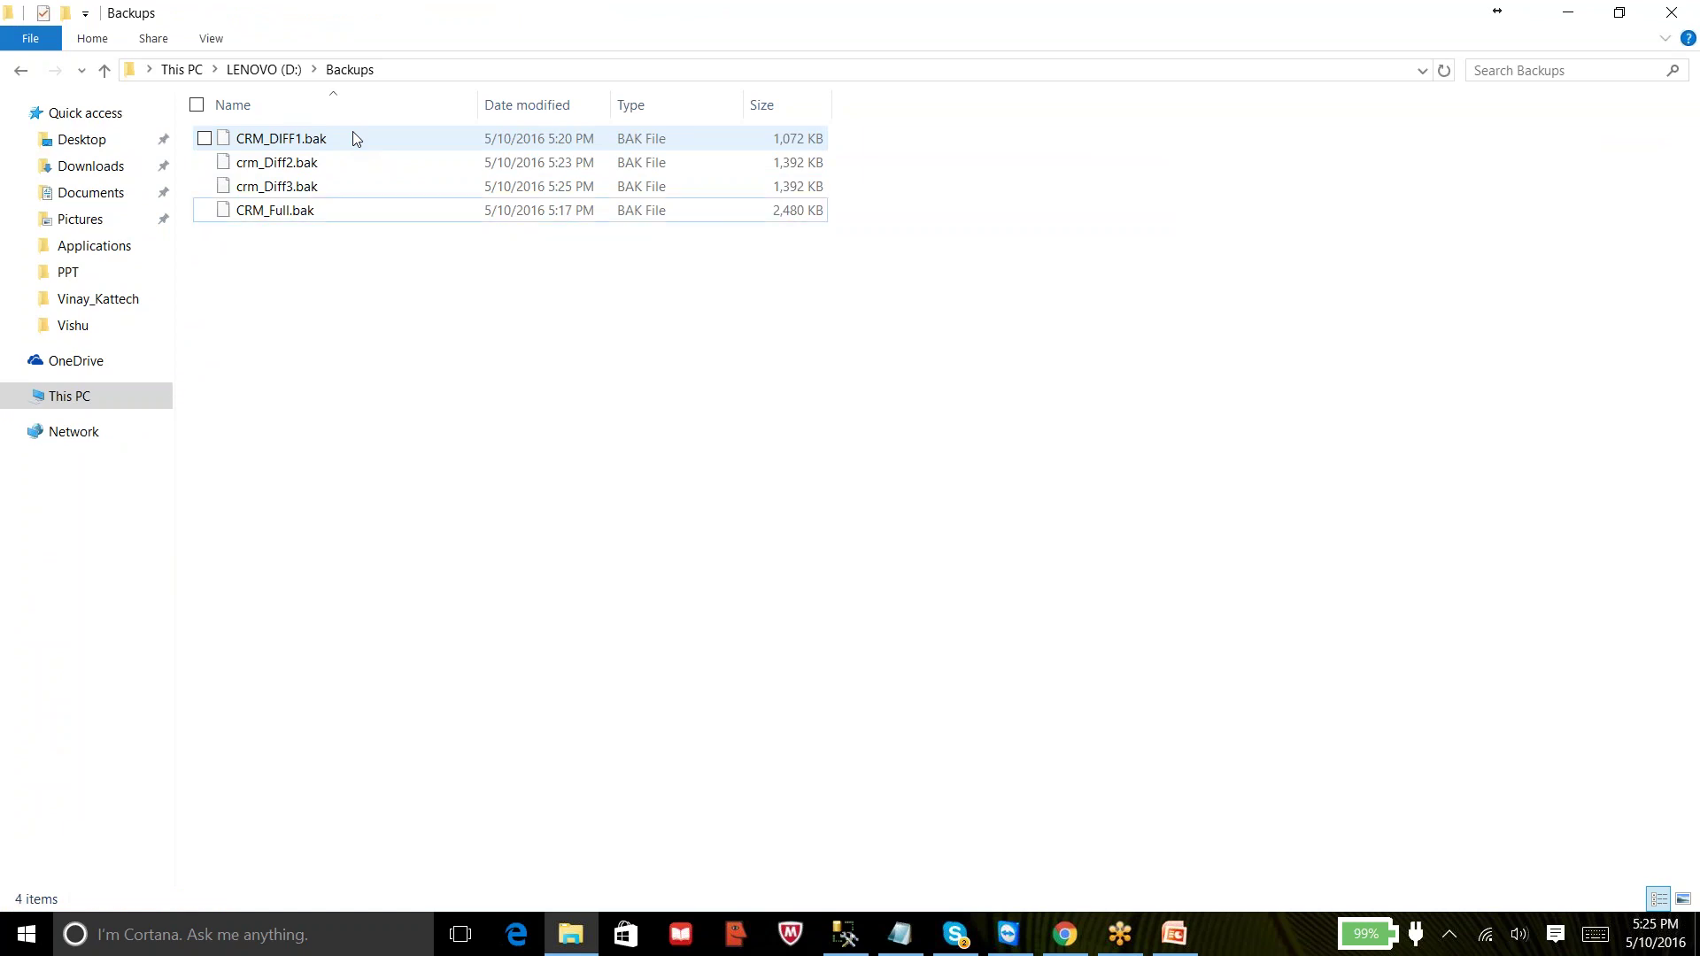
pyautogui.click(286, 213)
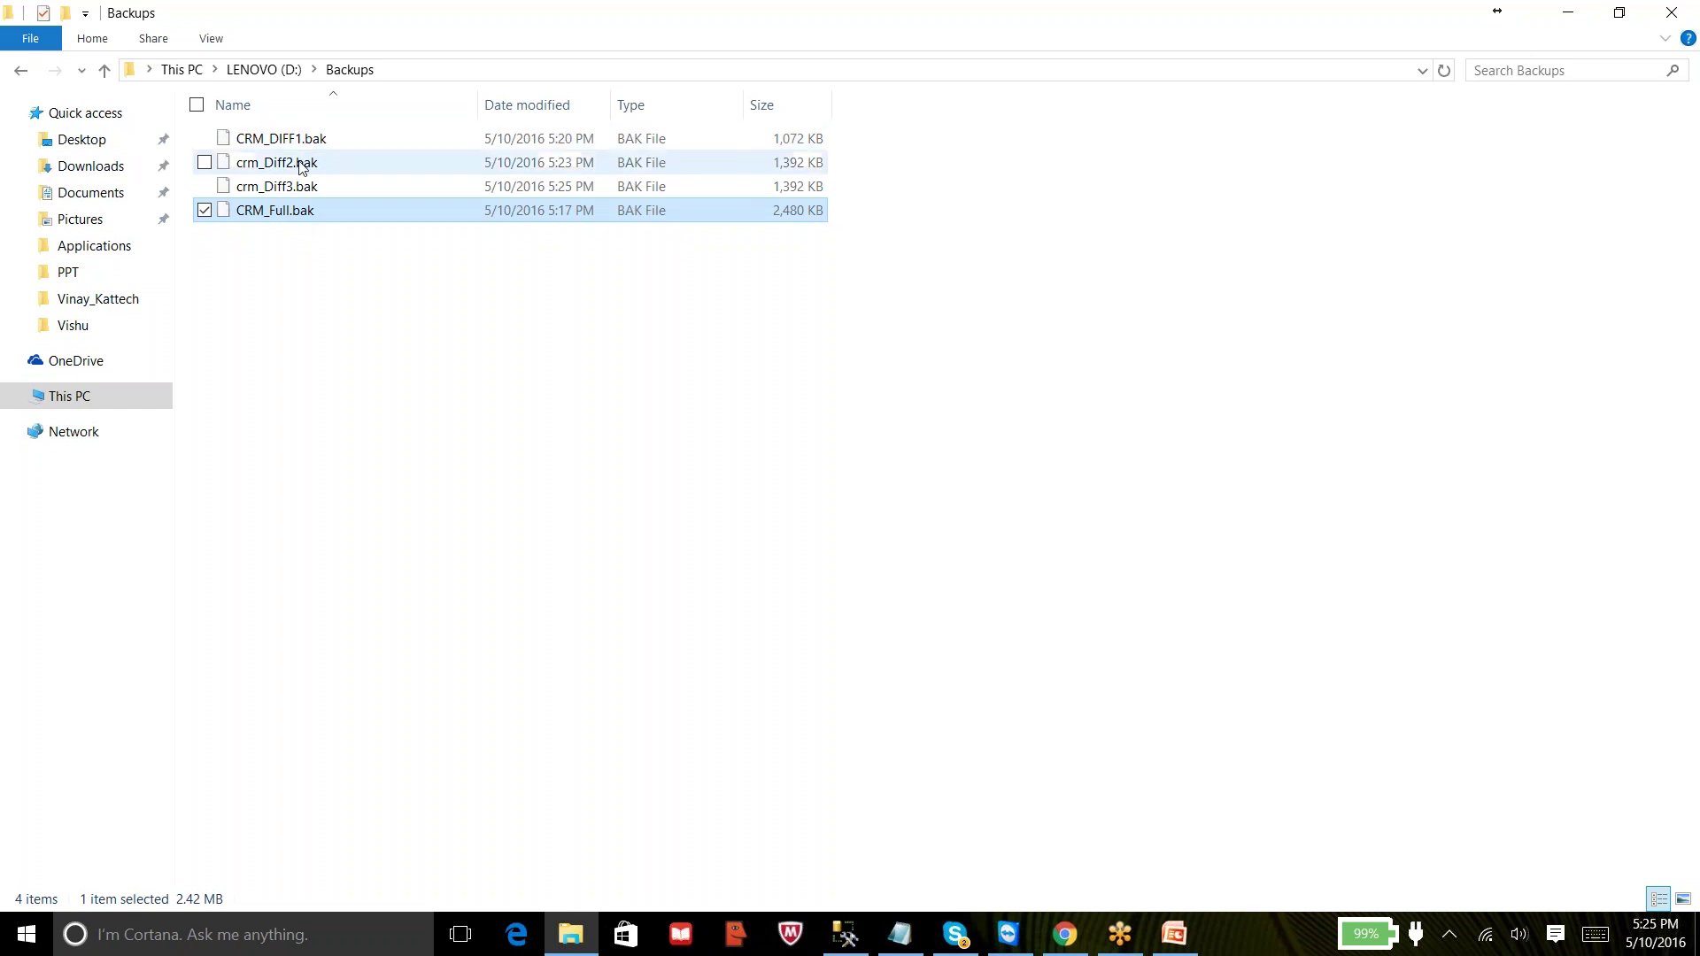
pyautogui.click(395, 318)
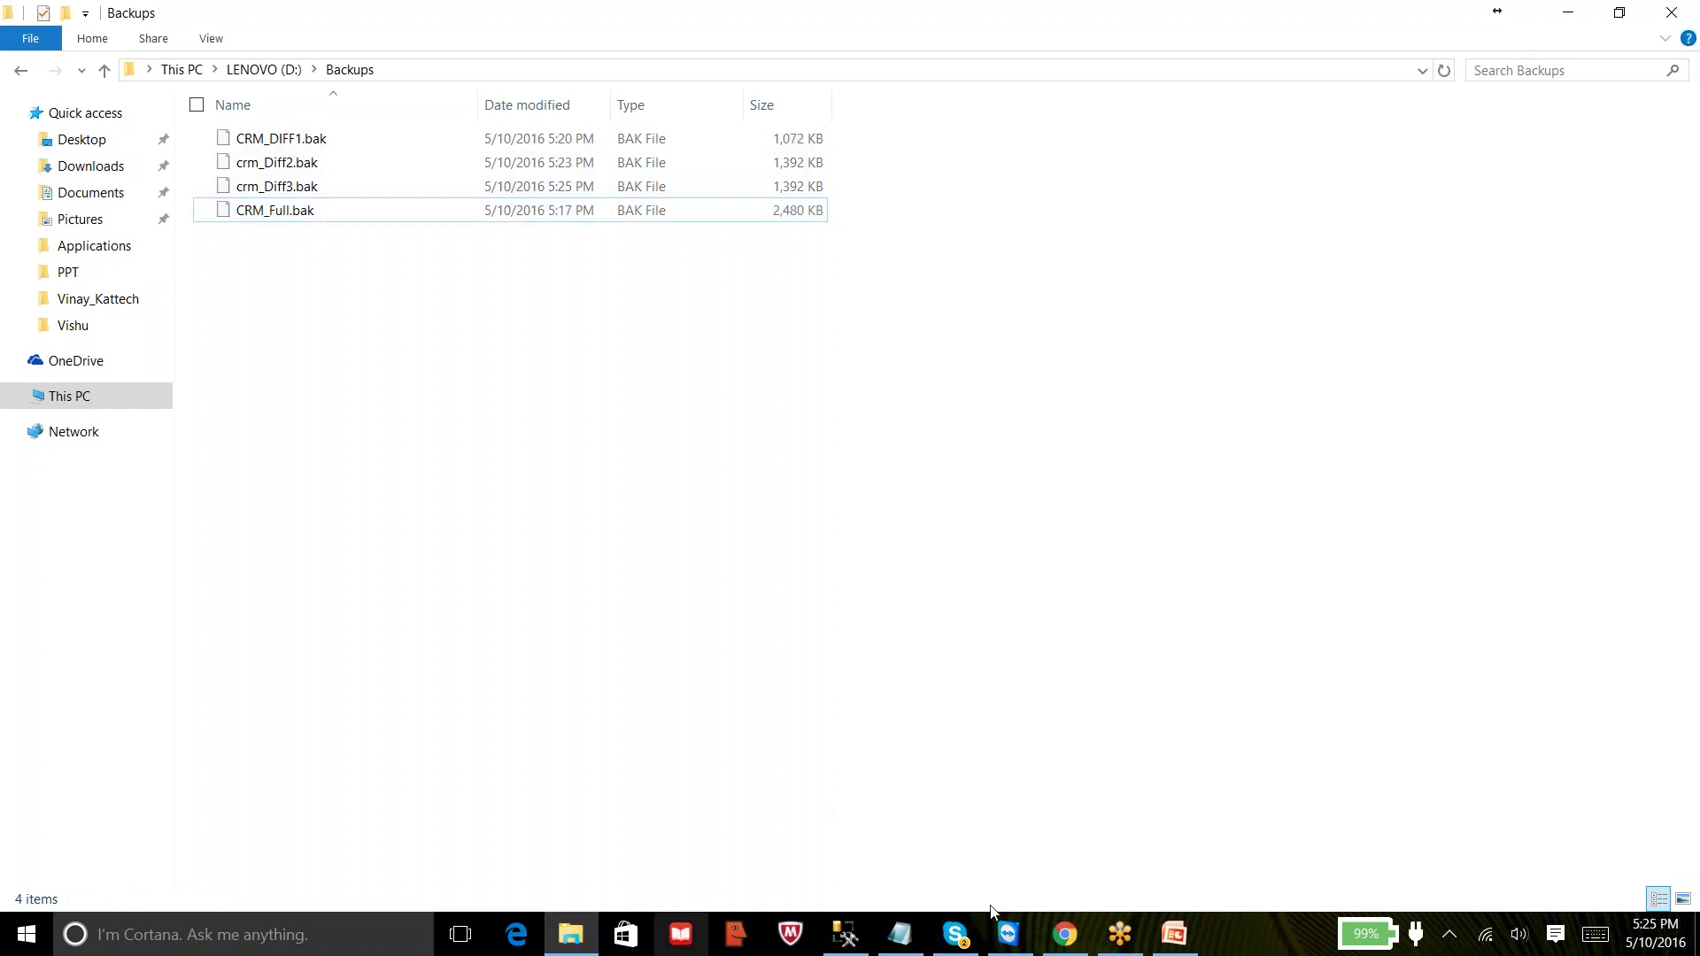
# - Back in Management Studio, add the heading "BACKUP SCENARIO (FULL & DIFF)" above the notes, underlined with a row of asterisks
pyautogui.click(845, 934)
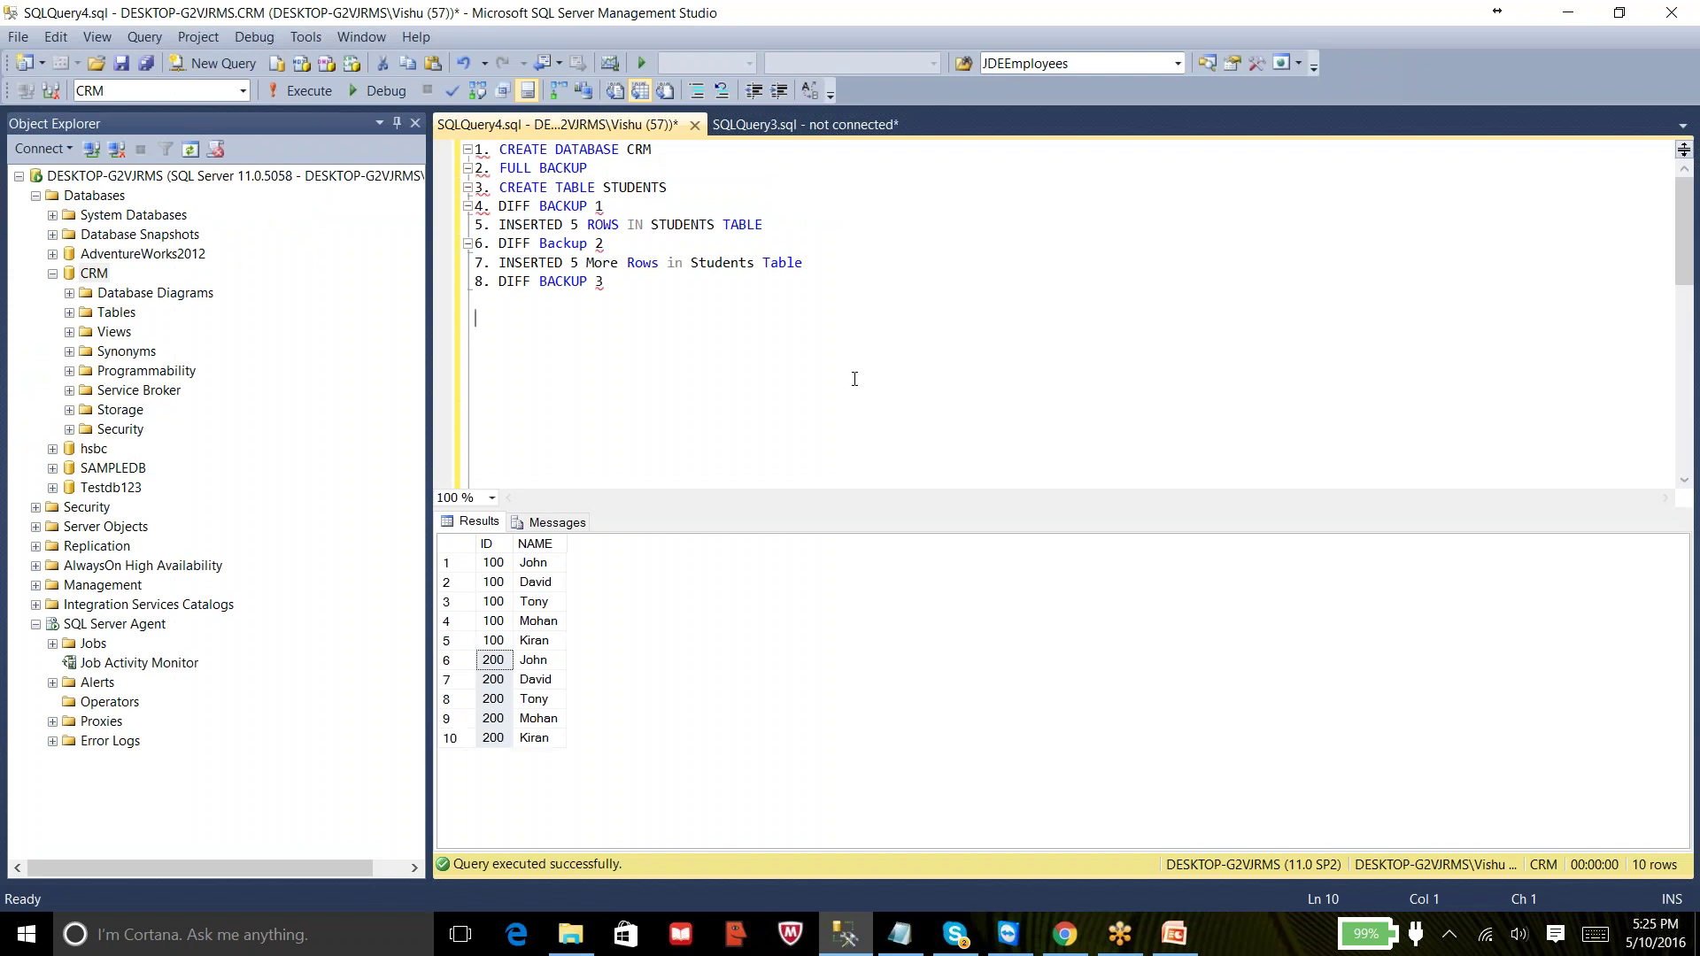
pyautogui.press('Up')
pyautogui.press('Up')
pyautogui.press('Up')
pyautogui.press('Up')
pyautogui.press('Up')
pyautogui.press('Up')
pyautogui.press('Up')
pyautogui.press('Up')
pyautogui.press('Up')
pyautogui.press('Return')
pyautogui.press('Up')
pyautogui.write('BACKUP SCE')
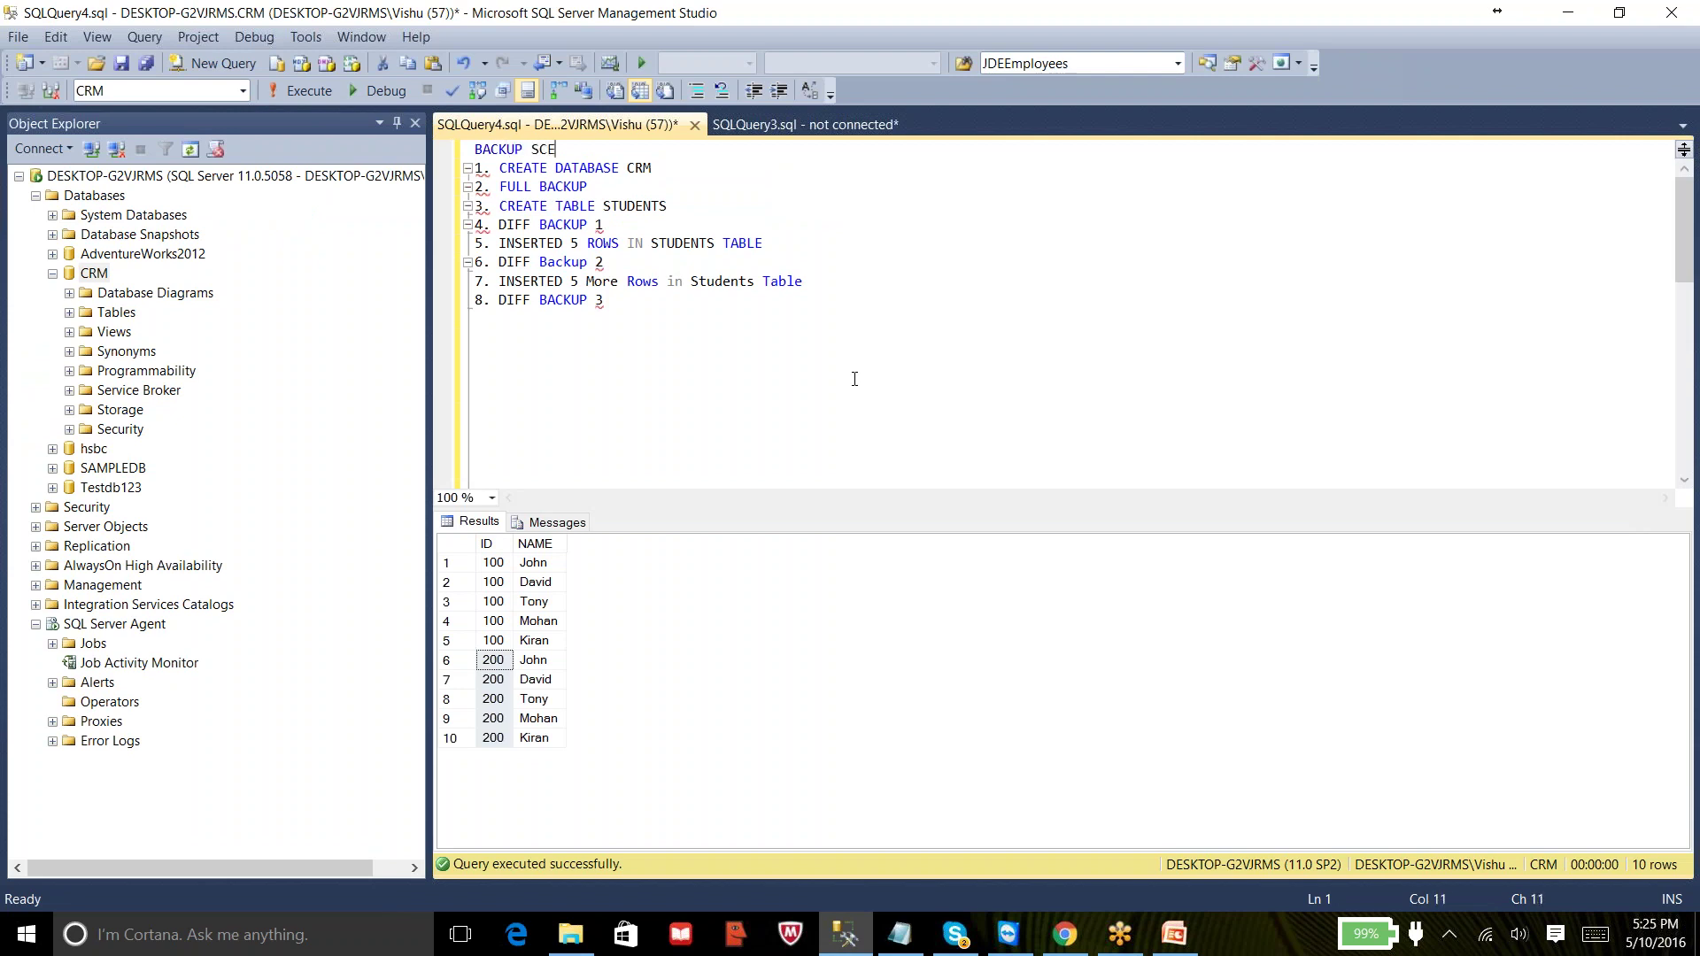
pyautogui.write('NARIO (FULL & DIFF)')
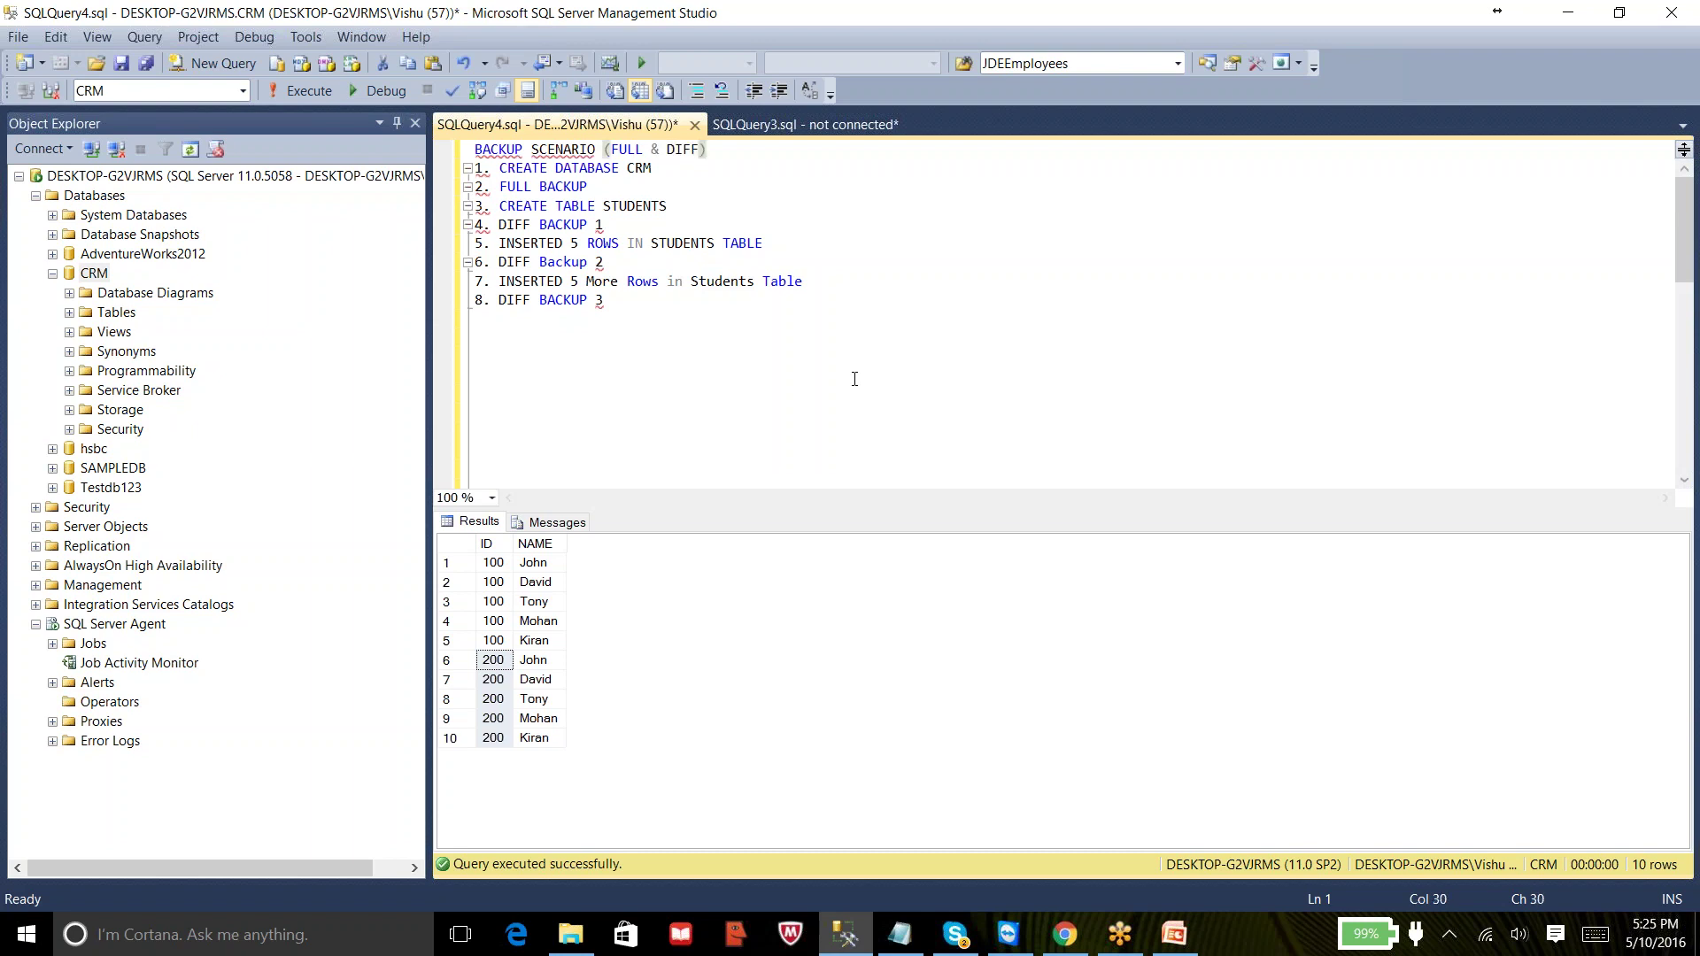
pyautogui.press('Return')
pyautogui.write('******************************')
pyautogui.press('Down')
pyautogui.press('Down')
pyautogui.press('Down')
pyautogui.press('Down')
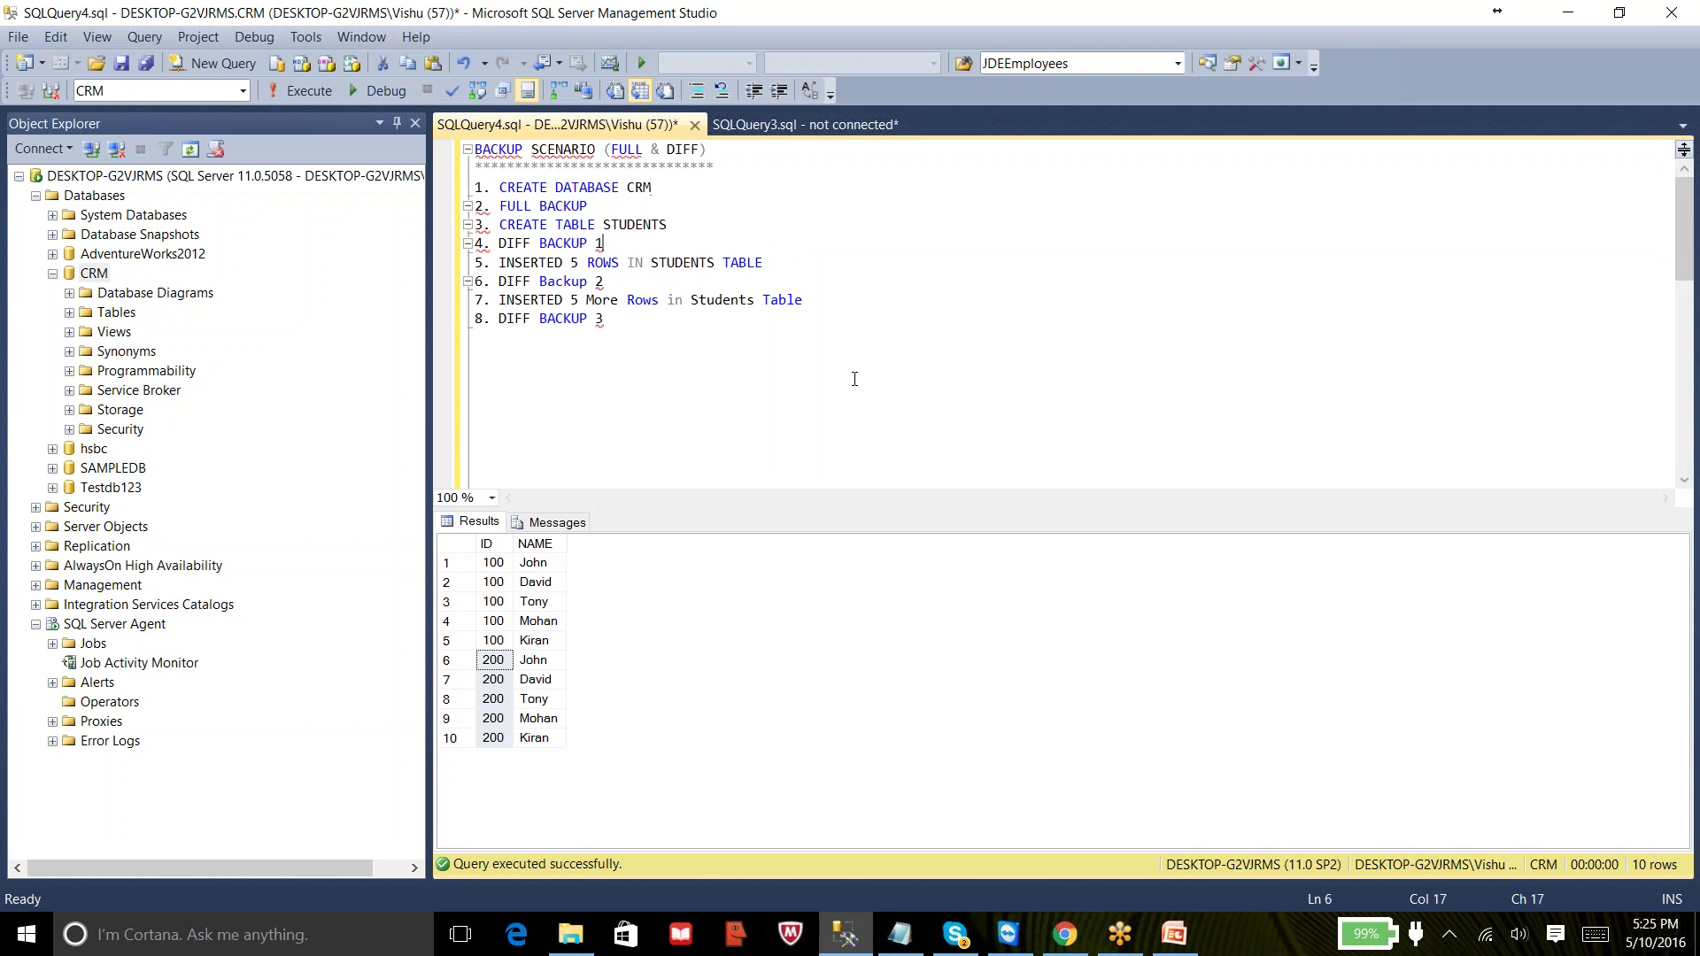
pyautogui.press('Down')
pyautogui.press('Down')
pyautogui.press('Down')
pyautogui.press('Down')
pyautogui.press('Down')
pyautogui.press('Down')
pyautogui.press('Down')
pyautogui.press('Down')
pyautogui.press('Down')
pyautogui.press('Down')
pyautogui.press('Down')
pyautogui.press('Down')
pyautogui.press('Down')
pyautogui.press('Down')
pyautogui.press('Up')
pyautogui.press('Up')
pyautogui.press('Up')
pyautogui.press('Up')
pyautogui.press('Up')
pyautogui.press('Up')
pyautogui.press('Up')
pyautogui.press('Up')
pyautogui.press('Up')
pyautogui.press('Up')
pyautogui.press('Up')
pyautogui.press('Up')
pyautogui.press('Up')
pyautogui.press('Up')
pyautogui.press('Up')
pyautogui.press('Up')
pyautogui.press('Up')
pyautogui.press('Up')
pyautogui.press('Up')
# - Copy the backup scenario heading with all eight note lines, and delete them from the query
pyautogui.press('End')
pyautogui.press('Home')
pyautogui.hotkey('shift', 'Down')
pyautogui.hotkey('shift', 'Down')
pyautogui.hotkey('shift', 'Down')
pyautogui.hotkey('shift', 'Down')
pyautogui.hotkey('shift', 'Down')
pyautogui.hotkey('shift', 'Down')
pyautogui.hotkey('shift', 'Down')
pyautogui.hotkey('shift', 'Down')
pyautogui.hotkey('shift', 'Down')
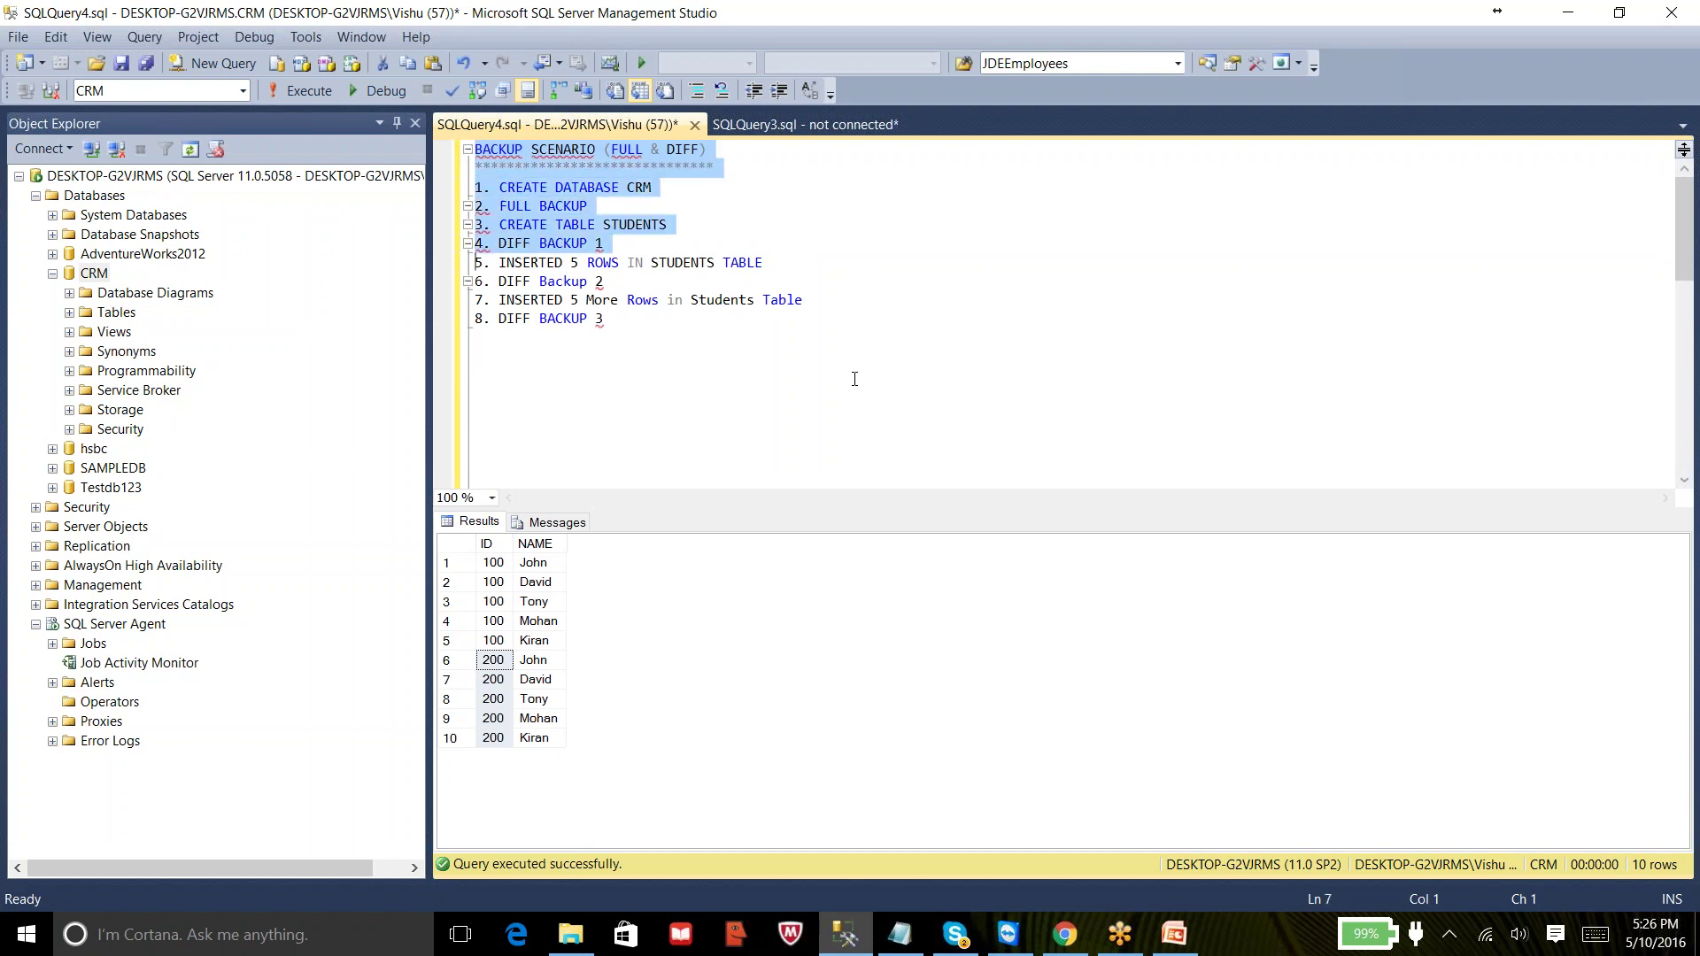
pyautogui.hotkey('shift', 'Down')
pyautogui.hotkey('ctrl', 'c')
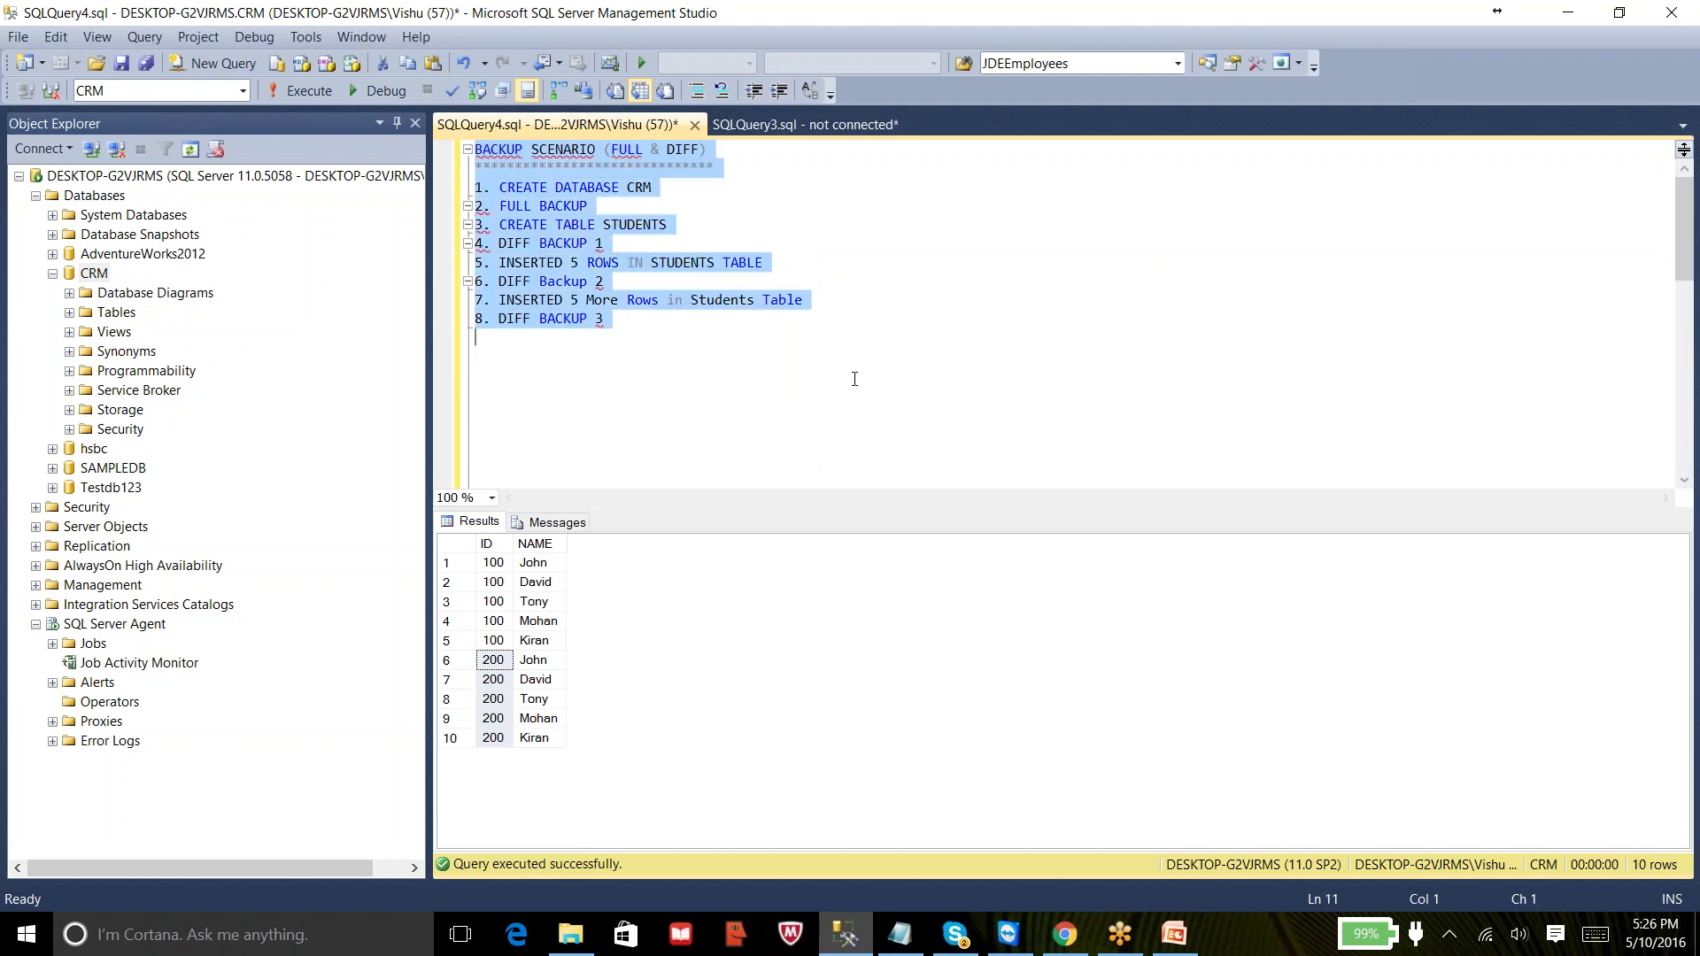
pyautogui.press('Delete')
# - Open a new Notepad document and paste the copied backup scenario notes into it
pyautogui.press('super+r')
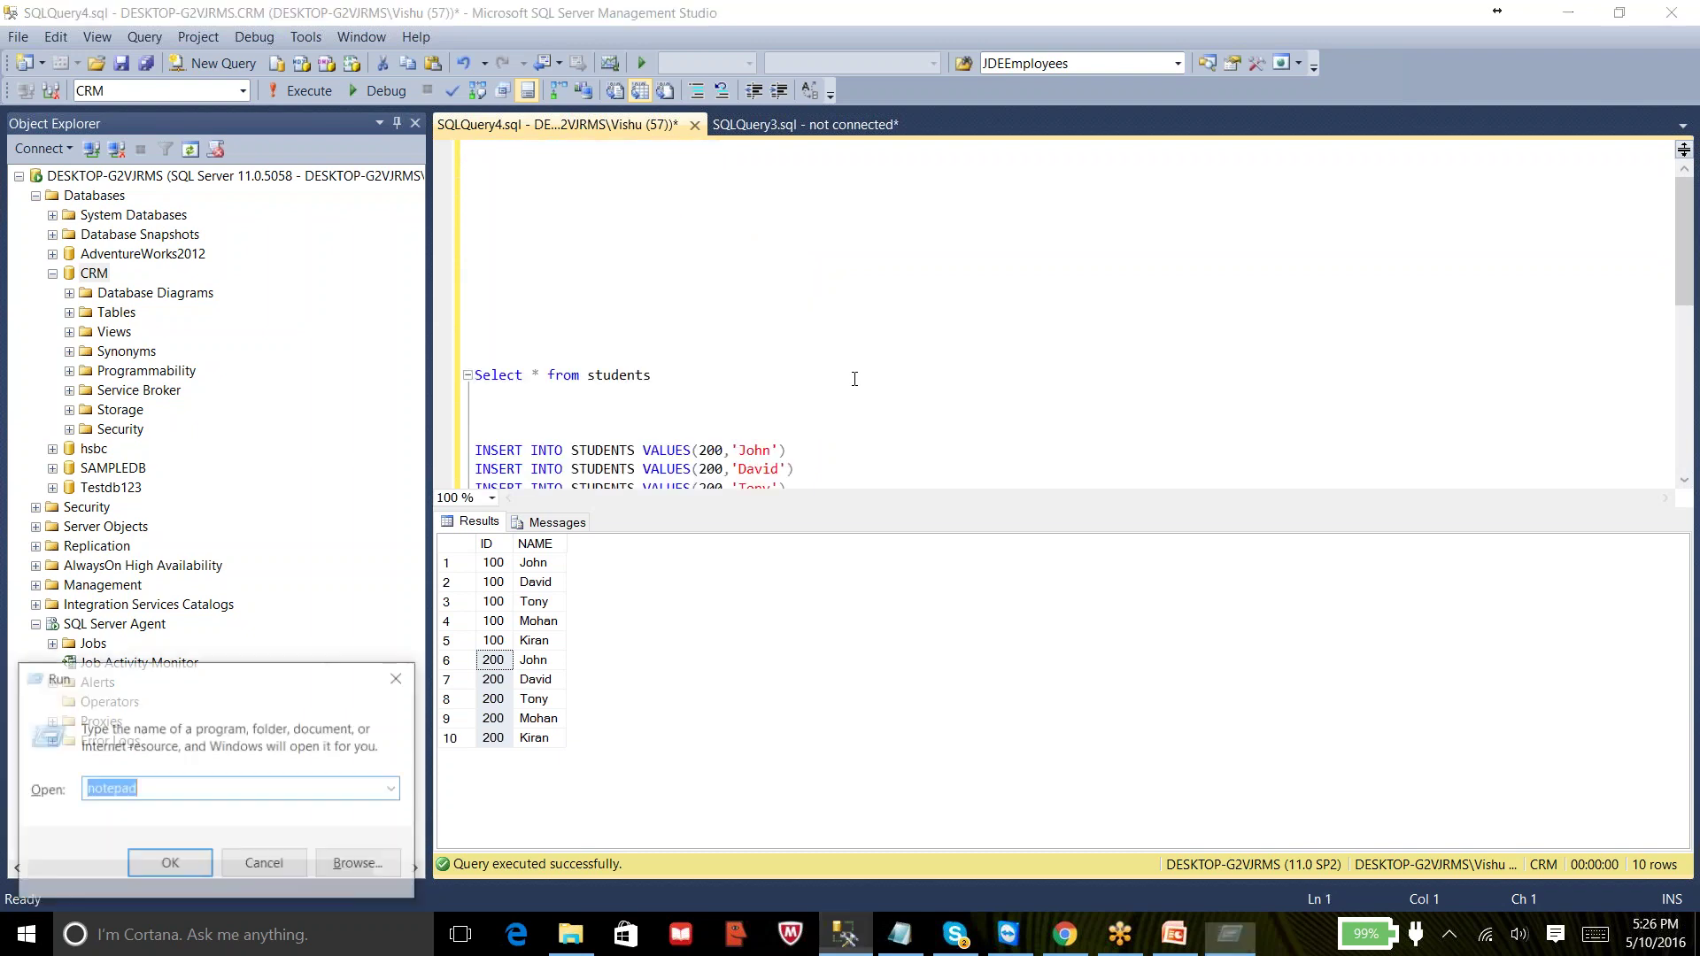
pyautogui.press('Return')
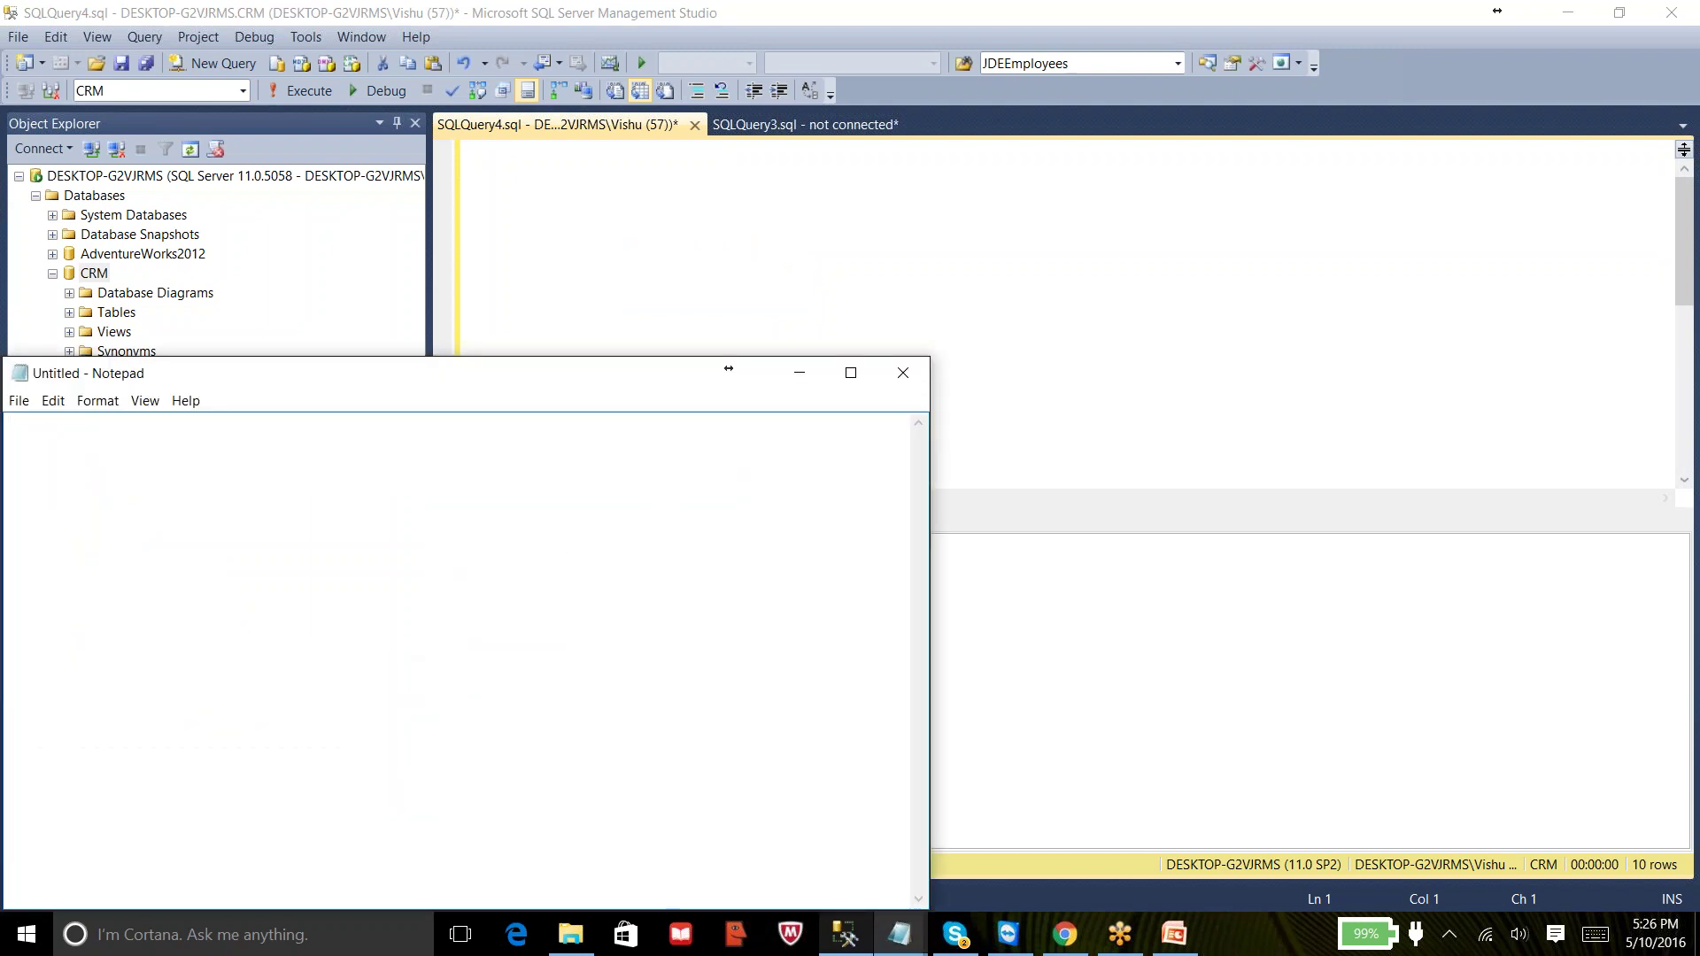
pyautogui.moveTo(618, 373); pyautogui.dragTo(713, 254)
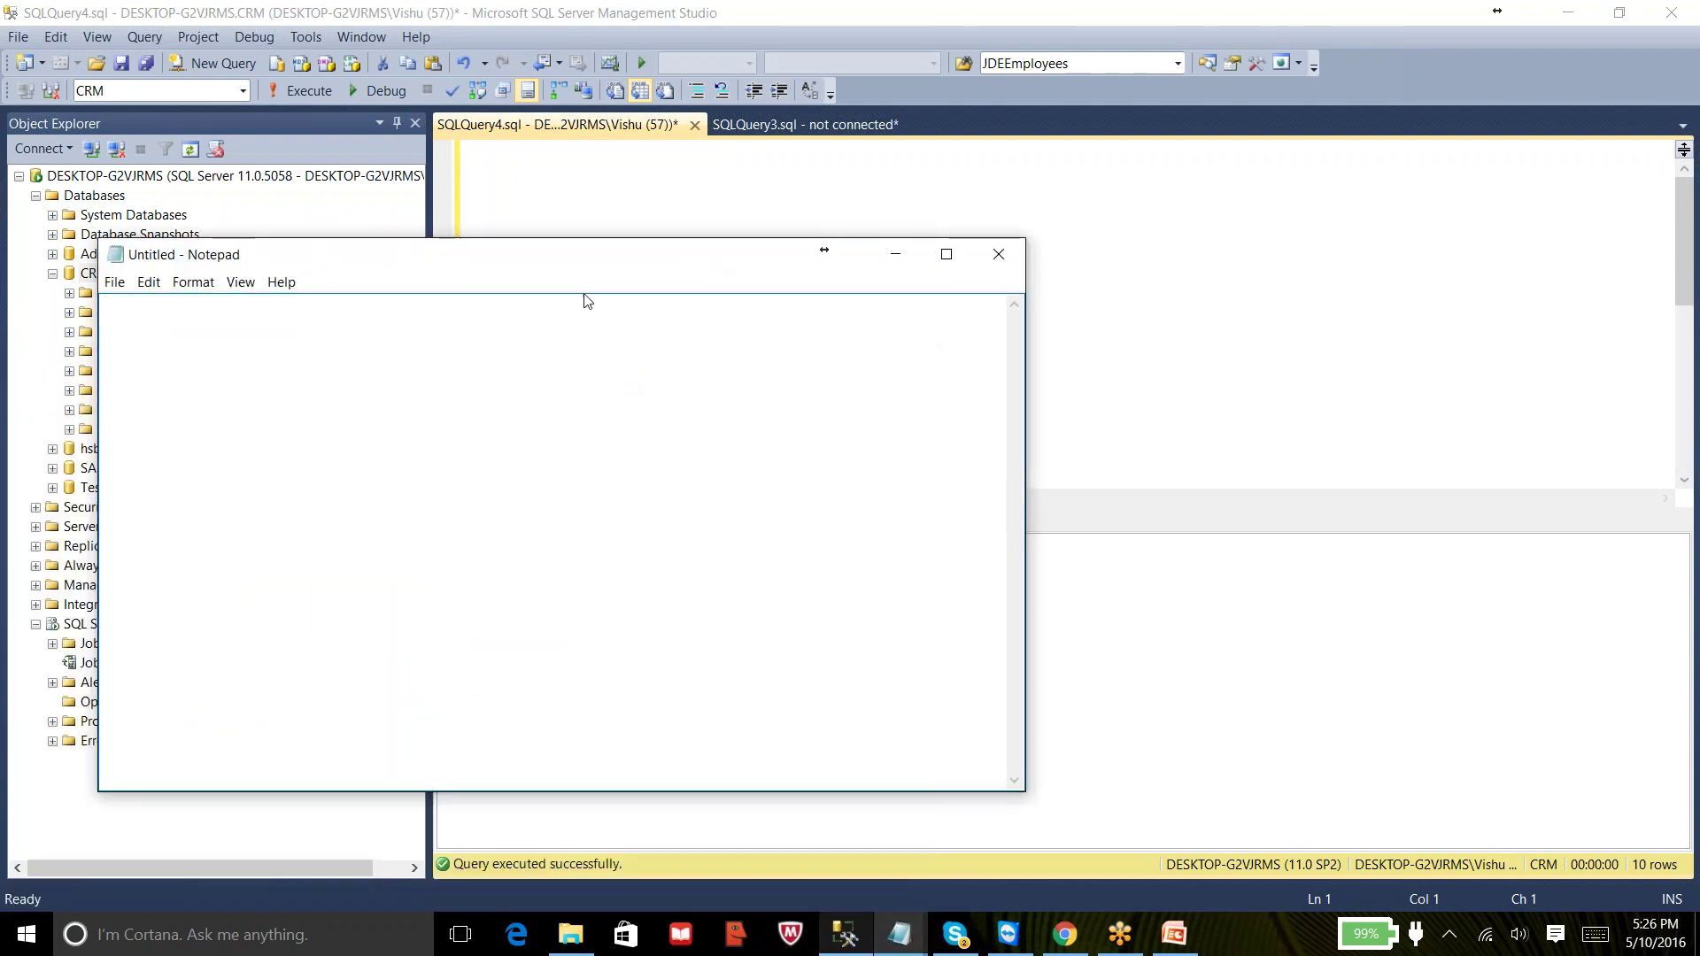
pyautogui.hotkey('ctrl', 'v')
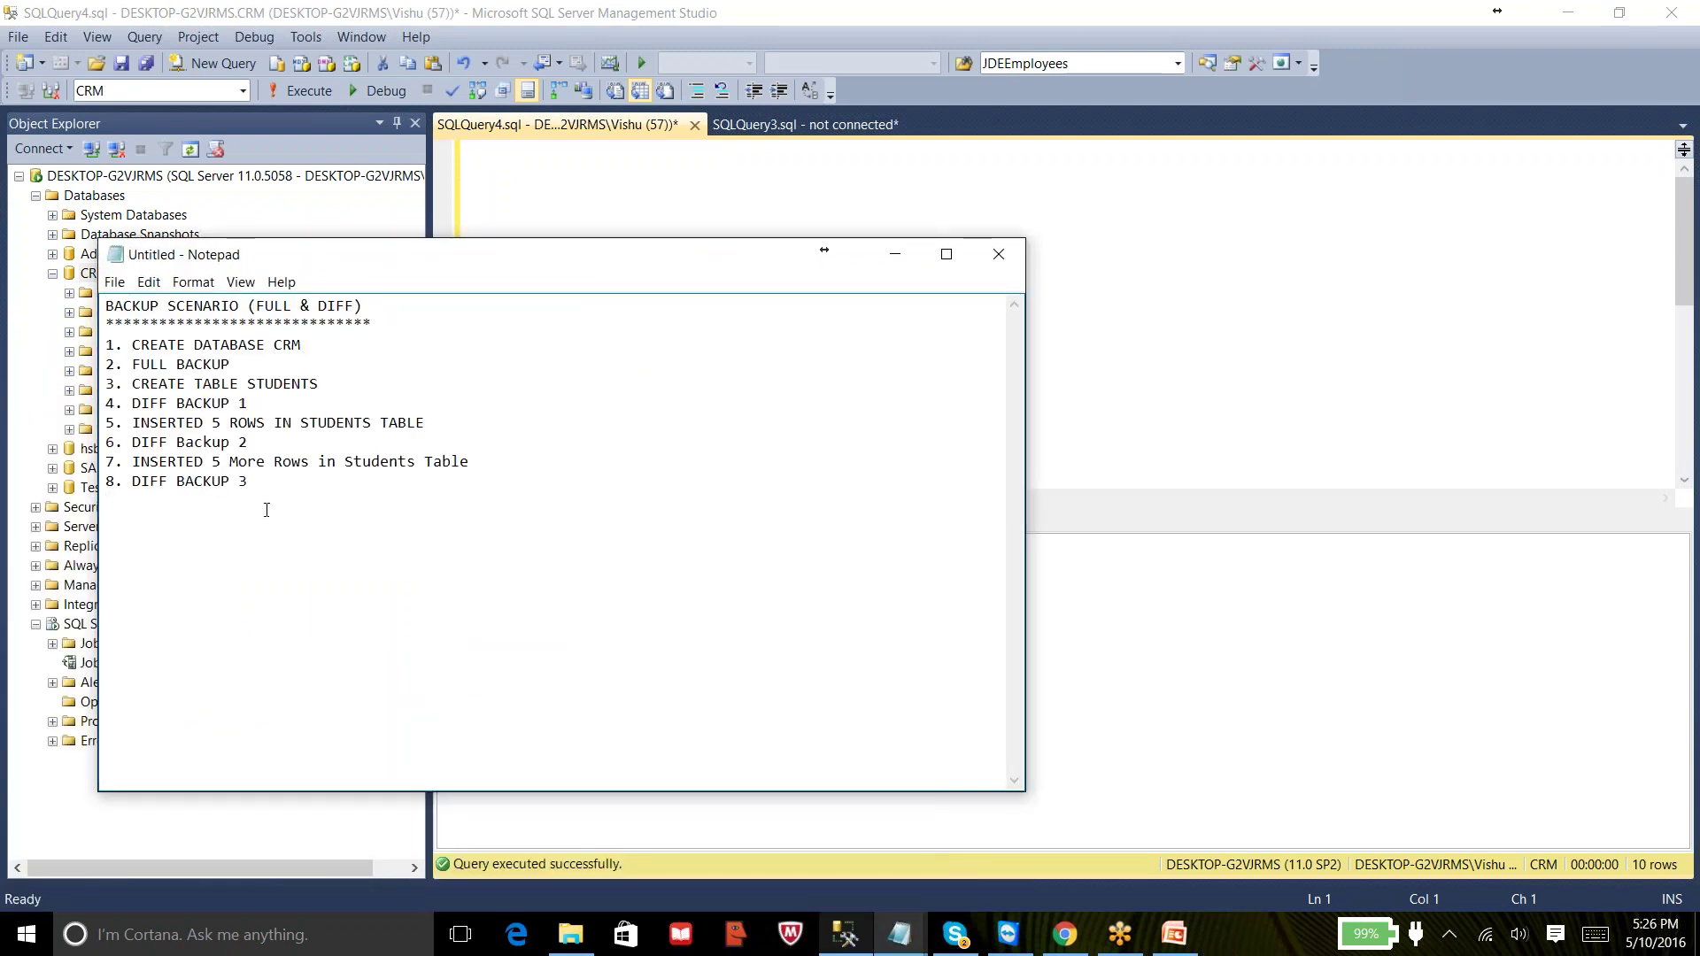
# - Below the notes, add an asterisk-underlined "RESTORE SCENARIO:" heading with the items "1. REstore Full Backup" and "2. Restore Full + DIff1"
pyautogui.press('Return')
pyautogui.write('RESTORE SCENARIO: ***************** ')
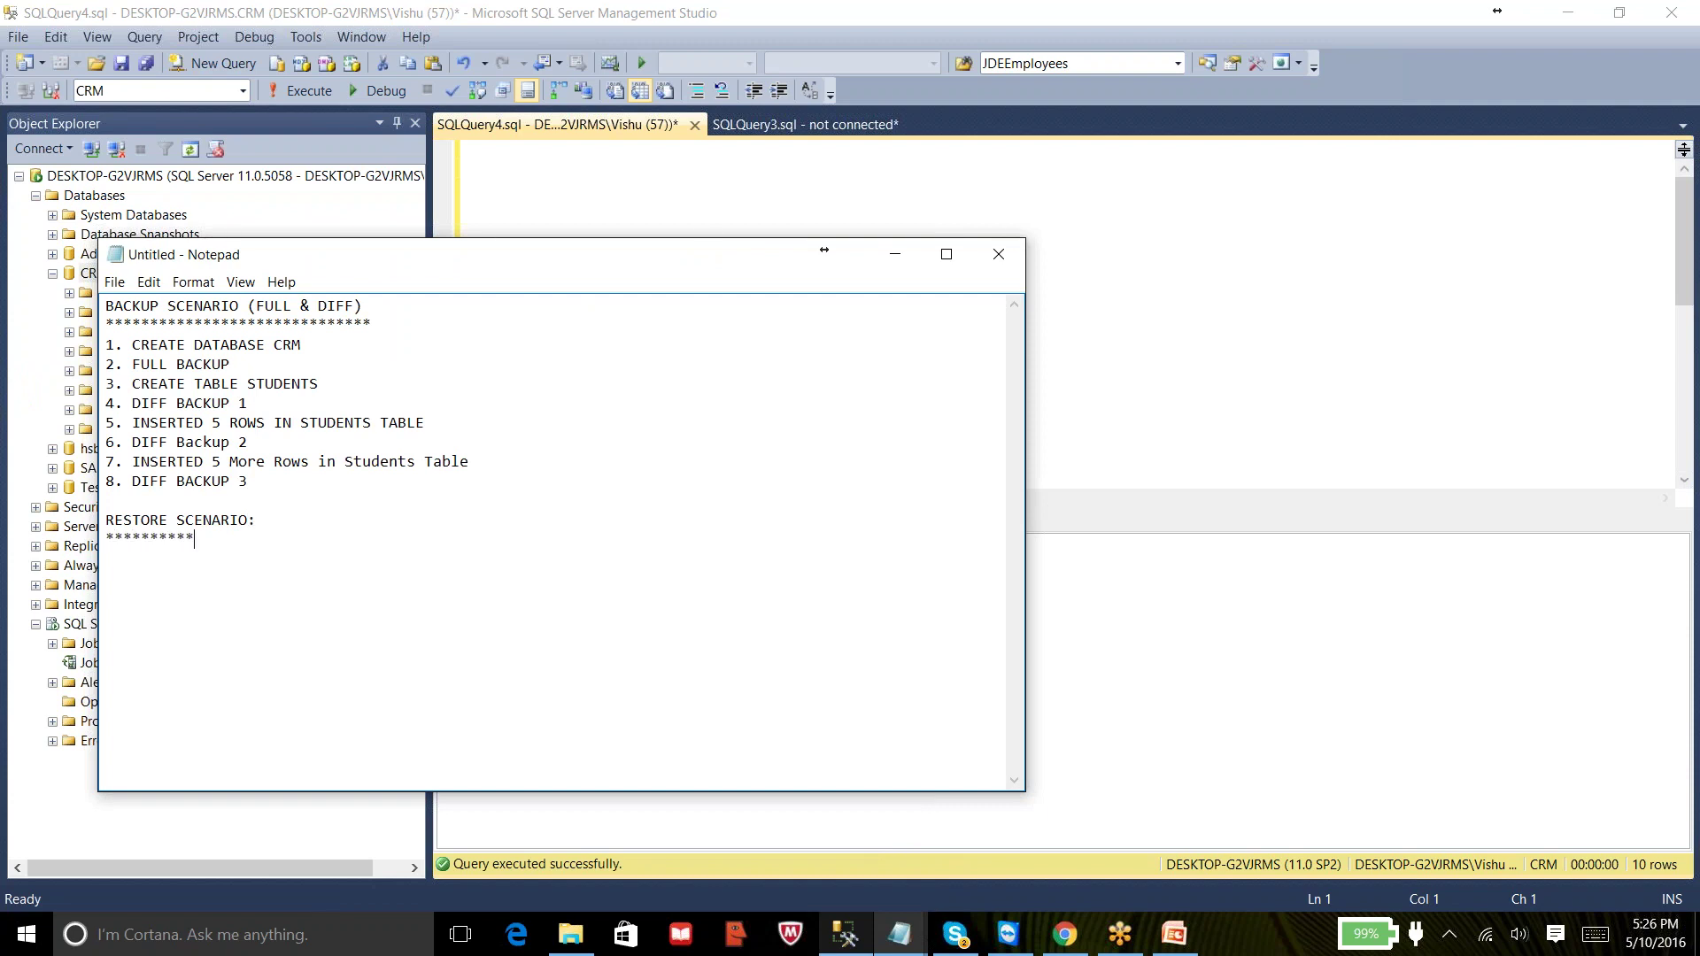
pyautogui.write('1. REstore Full Backup')
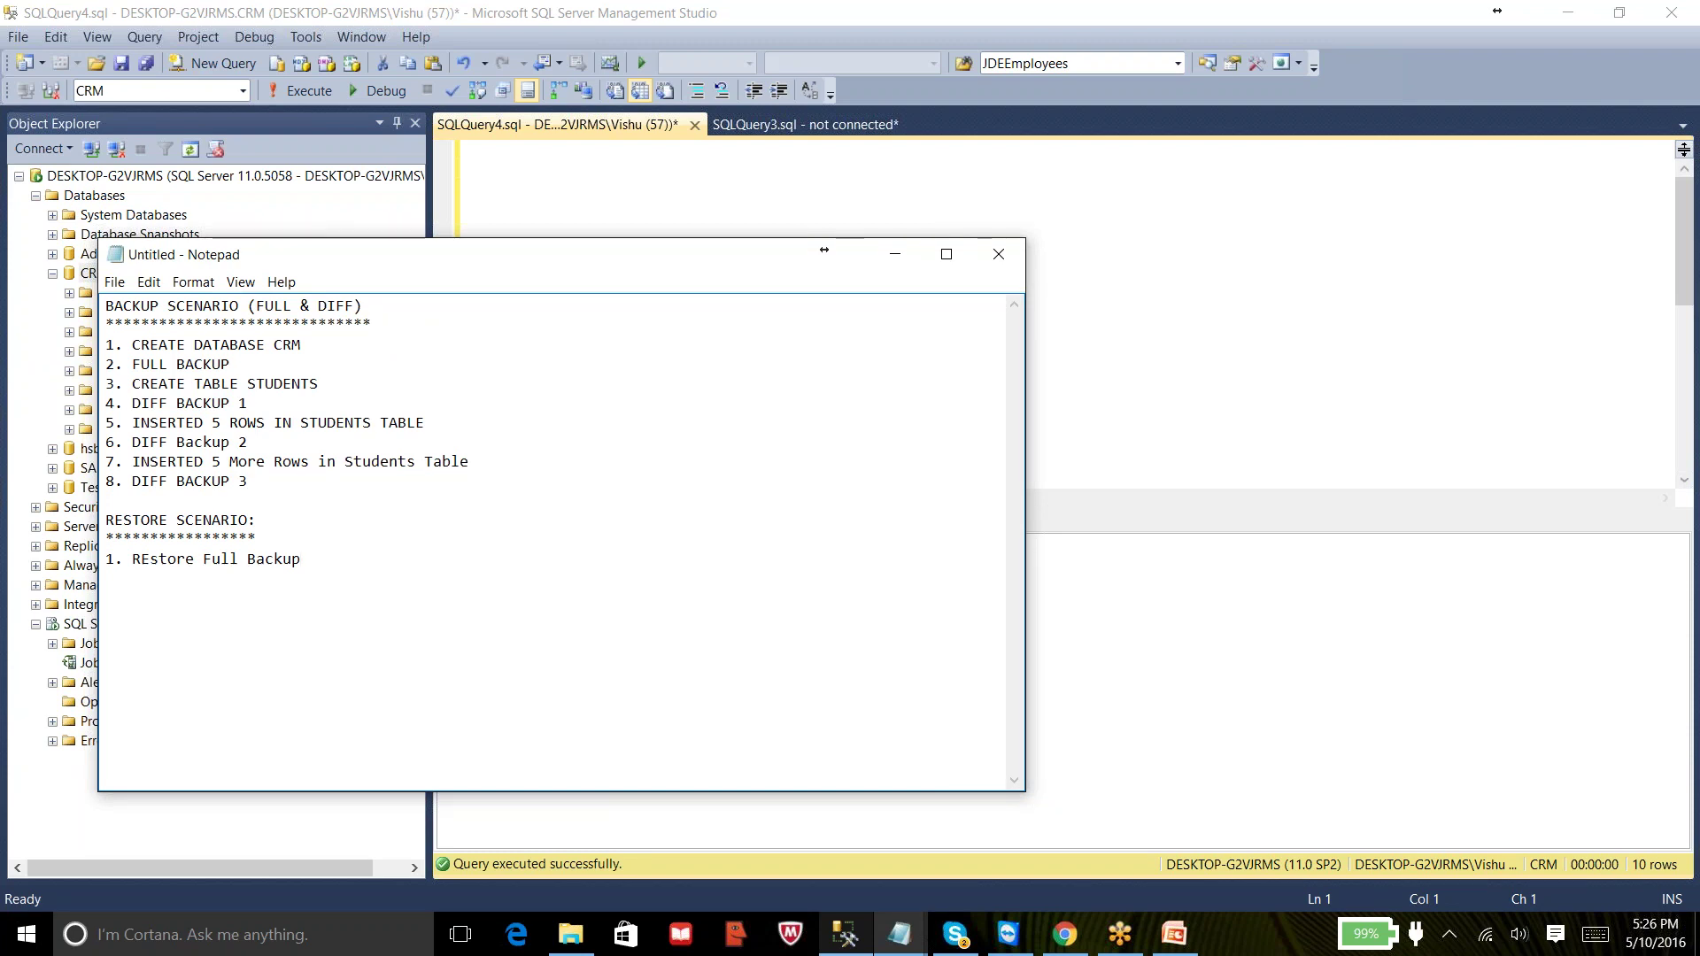
pyautogui.write('2. Restore Full + DIff1')
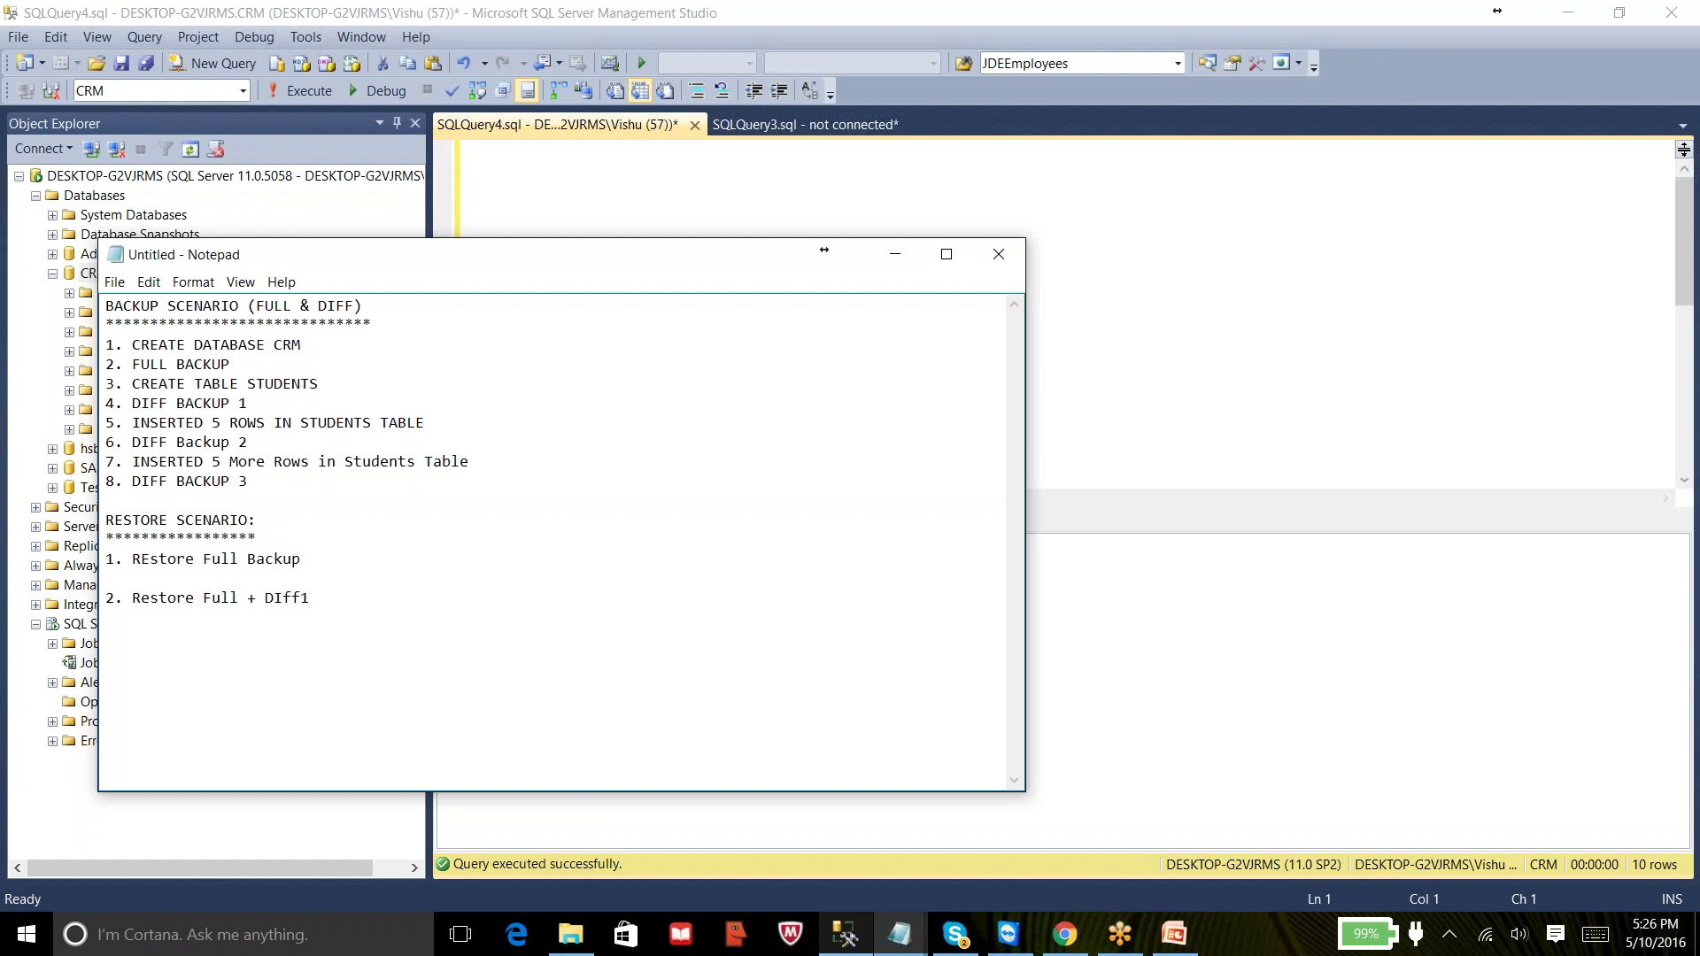
# - Add the restore items "3. Restore Full + Diff2" and "4. Restore + Diff3", each separated by a blank line
pyautogui.press('Return')
pyautogui.press('Return')
pyautogui.write('3. Restore D')
pyautogui.press('BackSpace')
pyautogui.write('F')
pyautogui.write('ull +')
pyautogui.write(' Diff2  ')
pyautogui.write('4')
pyautogui.write('. Restore')
pyautogui.write(' + Diff3')
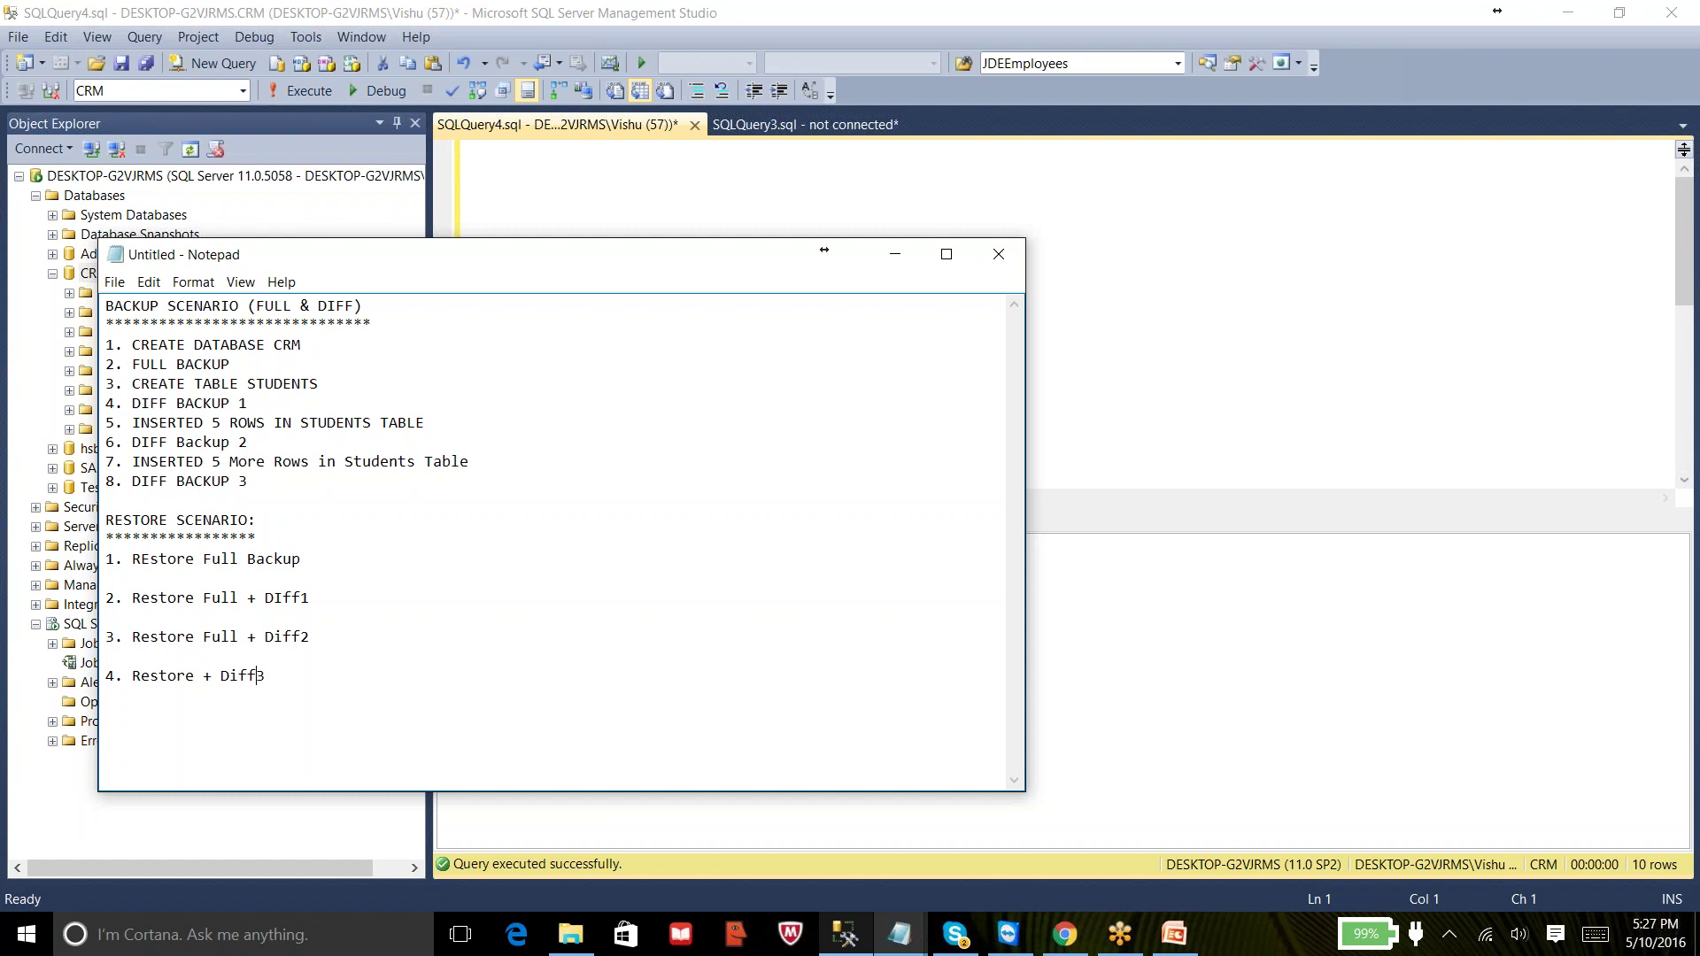
# - Insert "Full" into the fourth restore item, and correct "REstore" to "Restore" in the first item
pyautogui.click(203, 676)
pyautogui.write('Full')
pyautogui.press('Up')
pyautogui.press('Up')
pyautogui.press('Up')
pyautogui.press('Delete')
pyautogui.write('e')
# - Highlight the first and second restore scenario items in turn to review them
pyautogui.hotkey('shift', 'End')
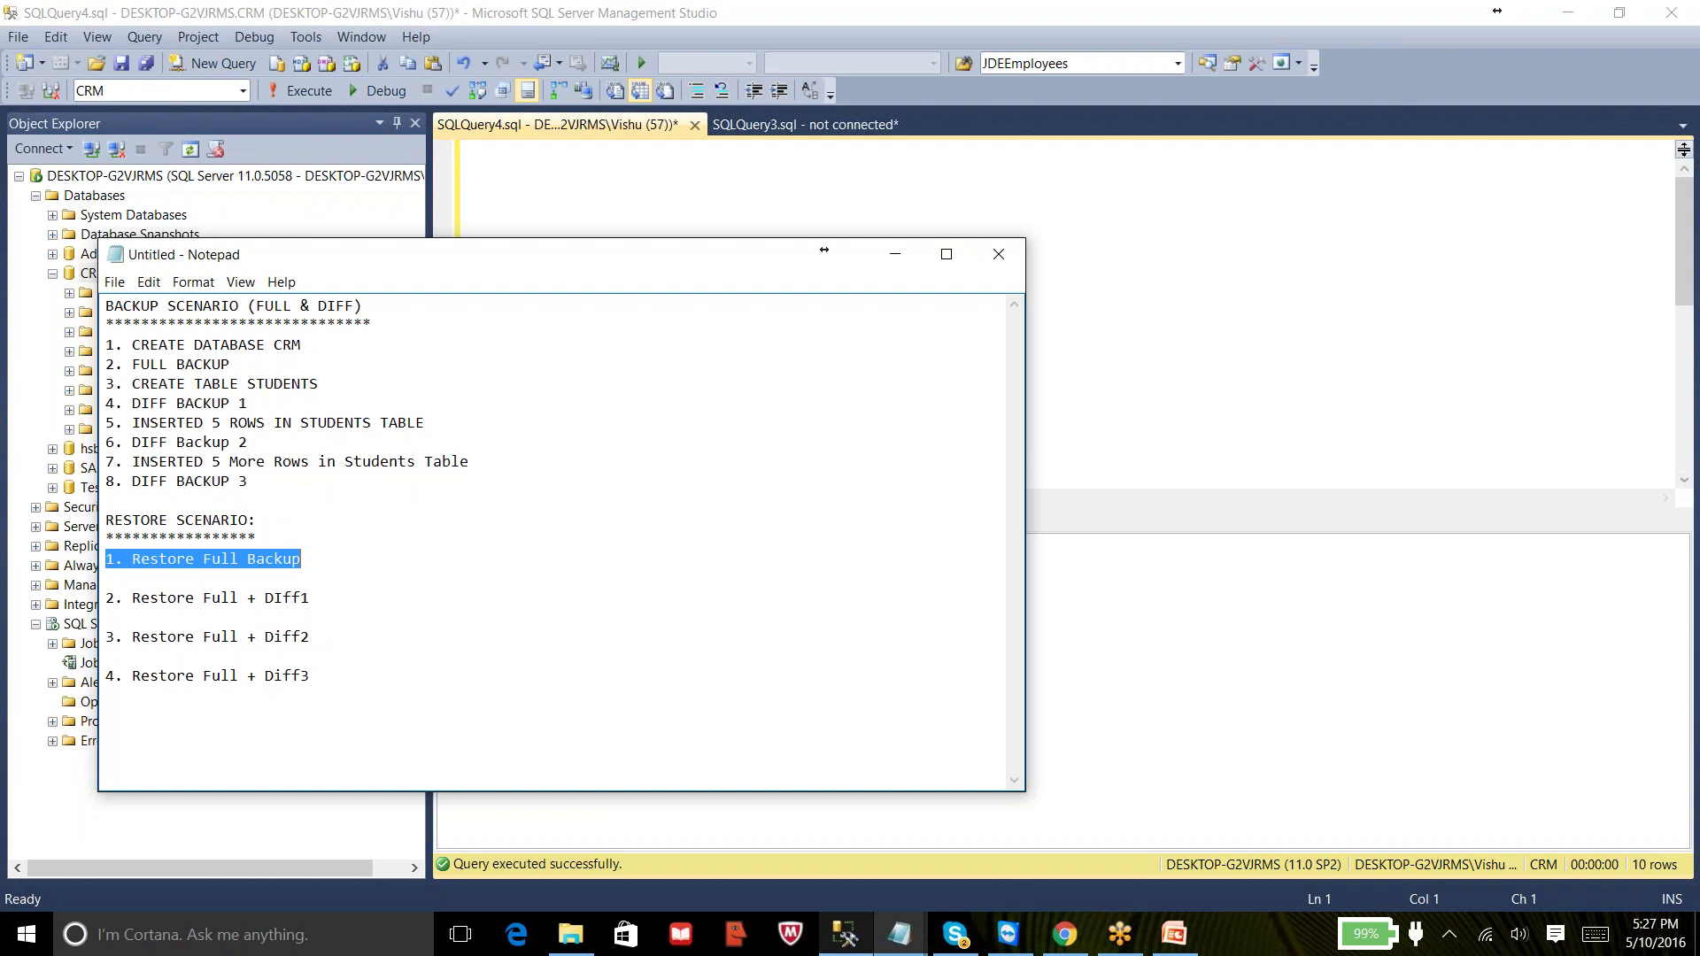
pyautogui.press('Down')
pyautogui.press('Down')
pyautogui.hotkey('shift', 'End')
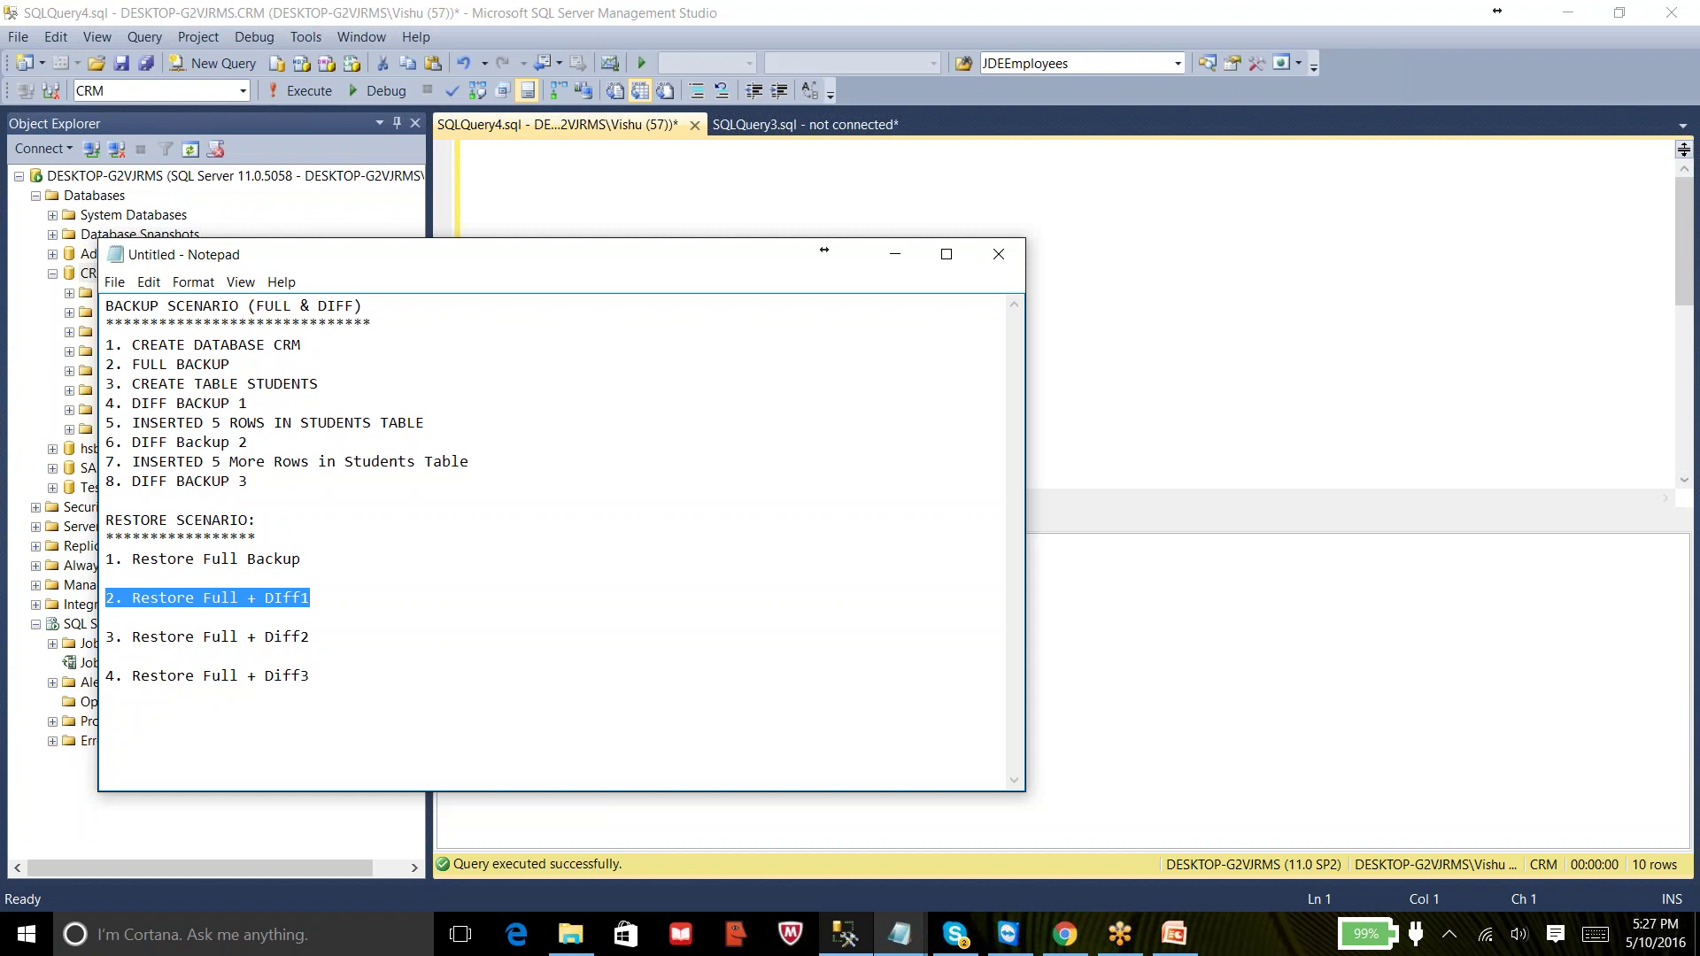
pyautogui.click(146, 567)
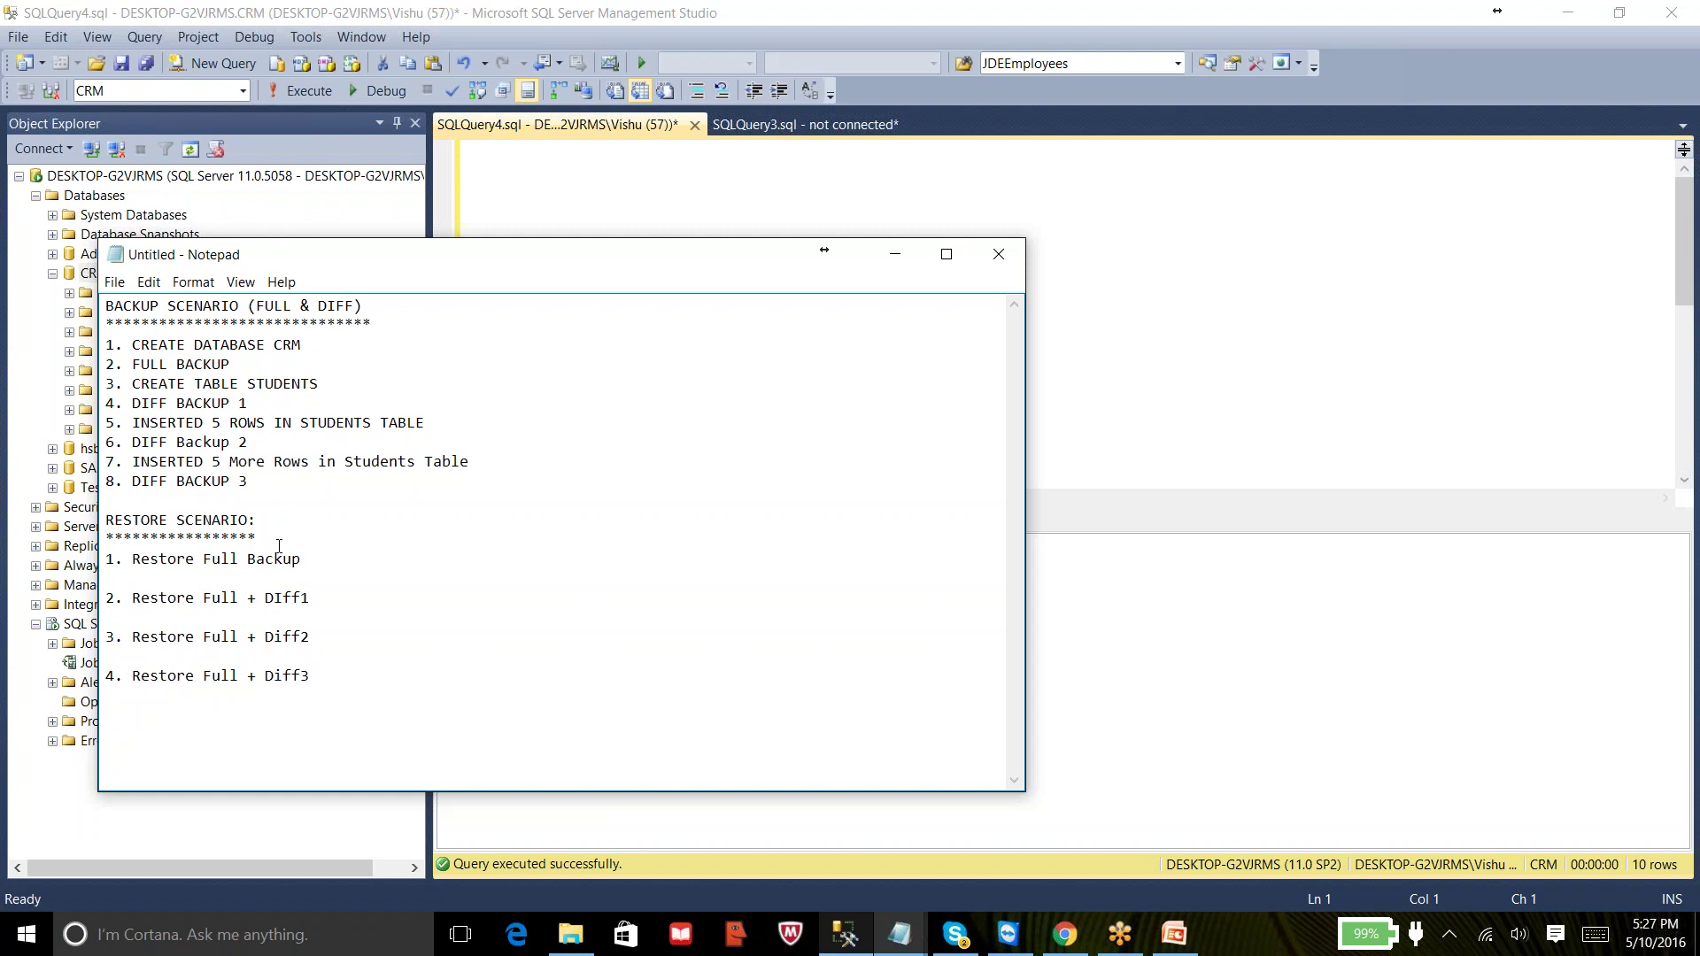
# - Move the Notepad notes clear of the database tree, and start a database restore with a device as its source
pyautogui.moveTo(496, 255); pyautogui.dragTo(978, 242)
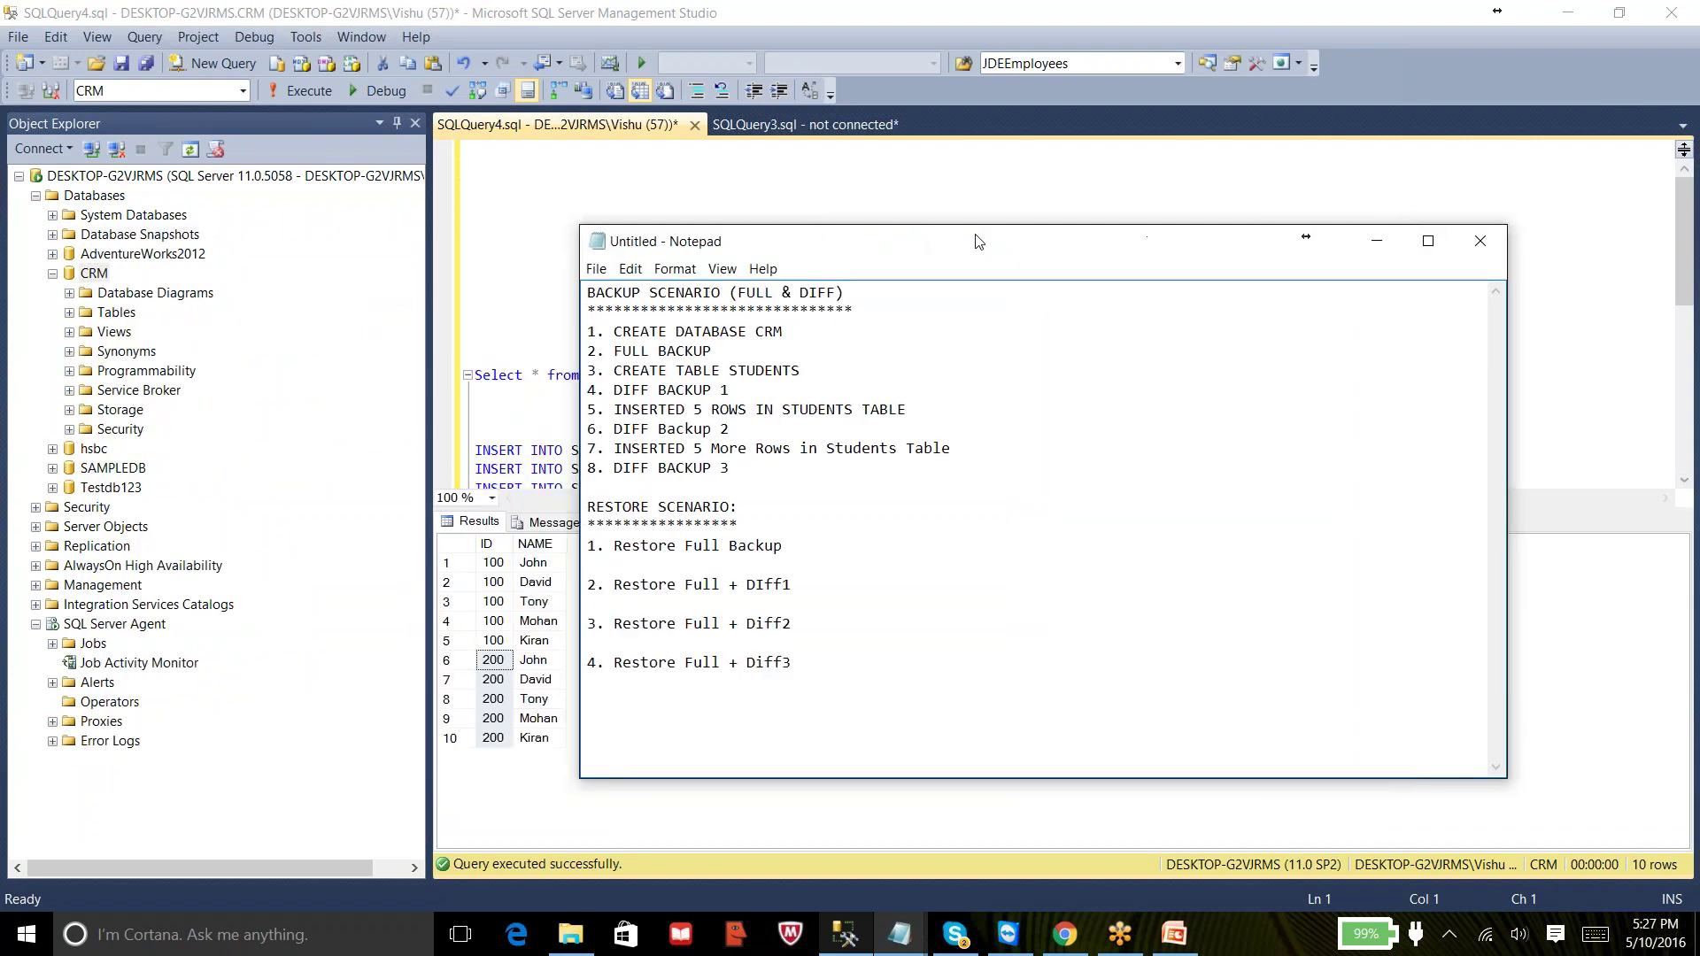
pyautogui.doubleClick(101, 276)
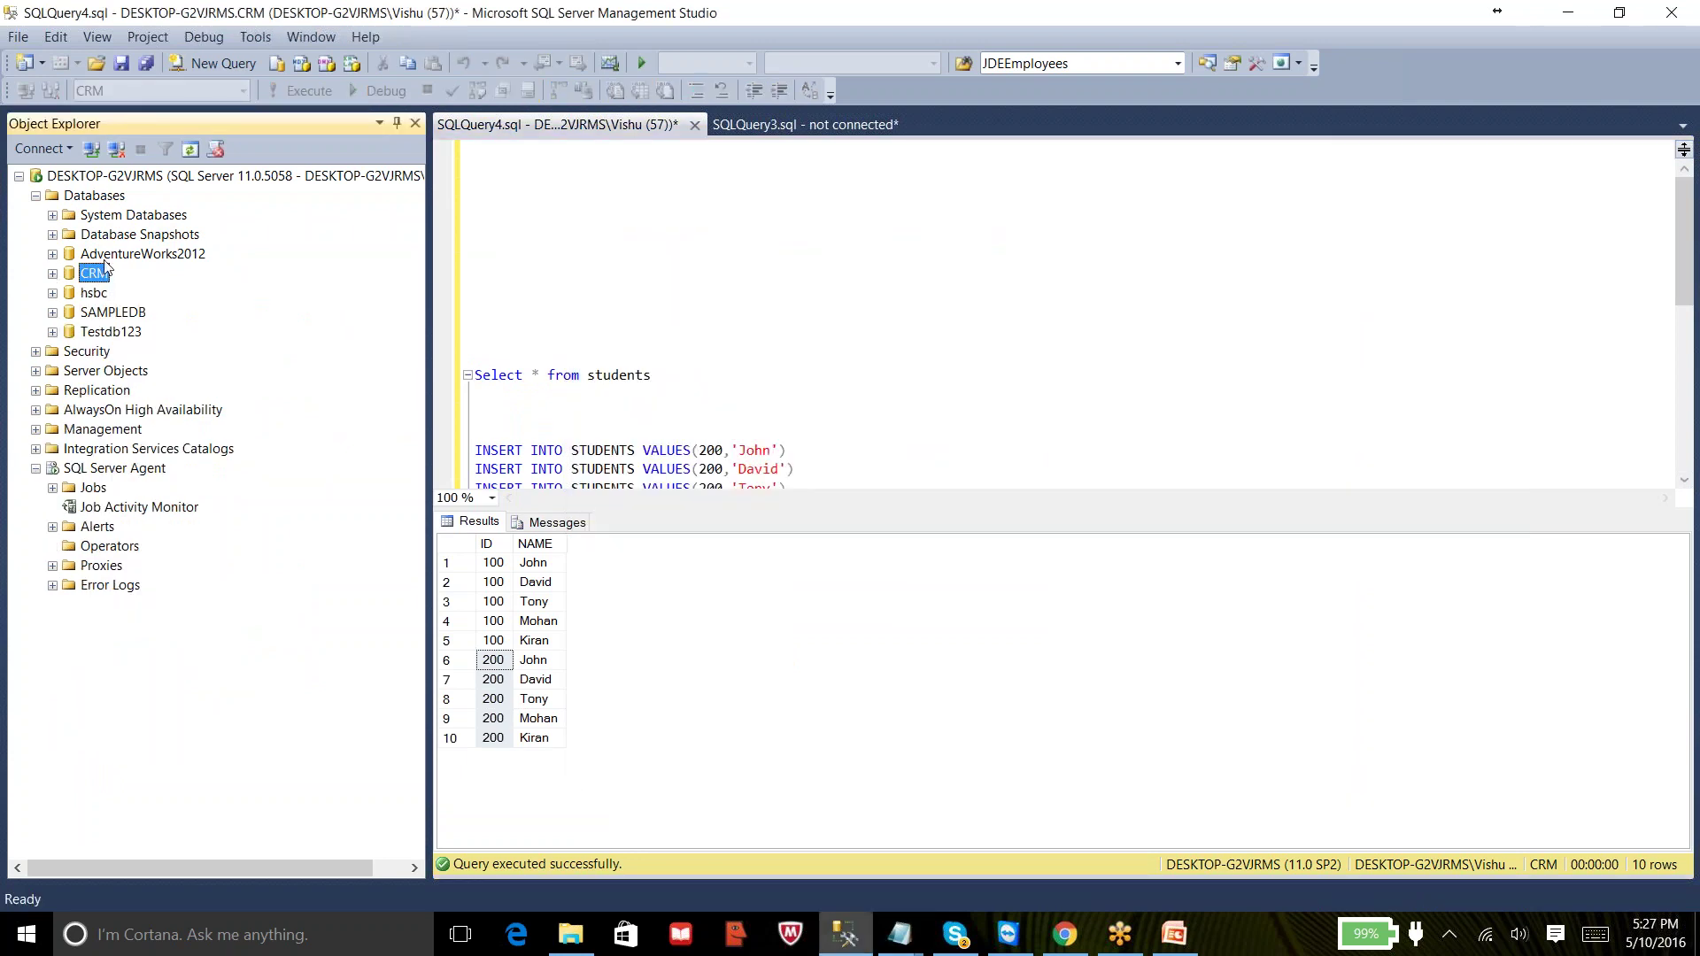
pyautogui.rightClick(94, 197)
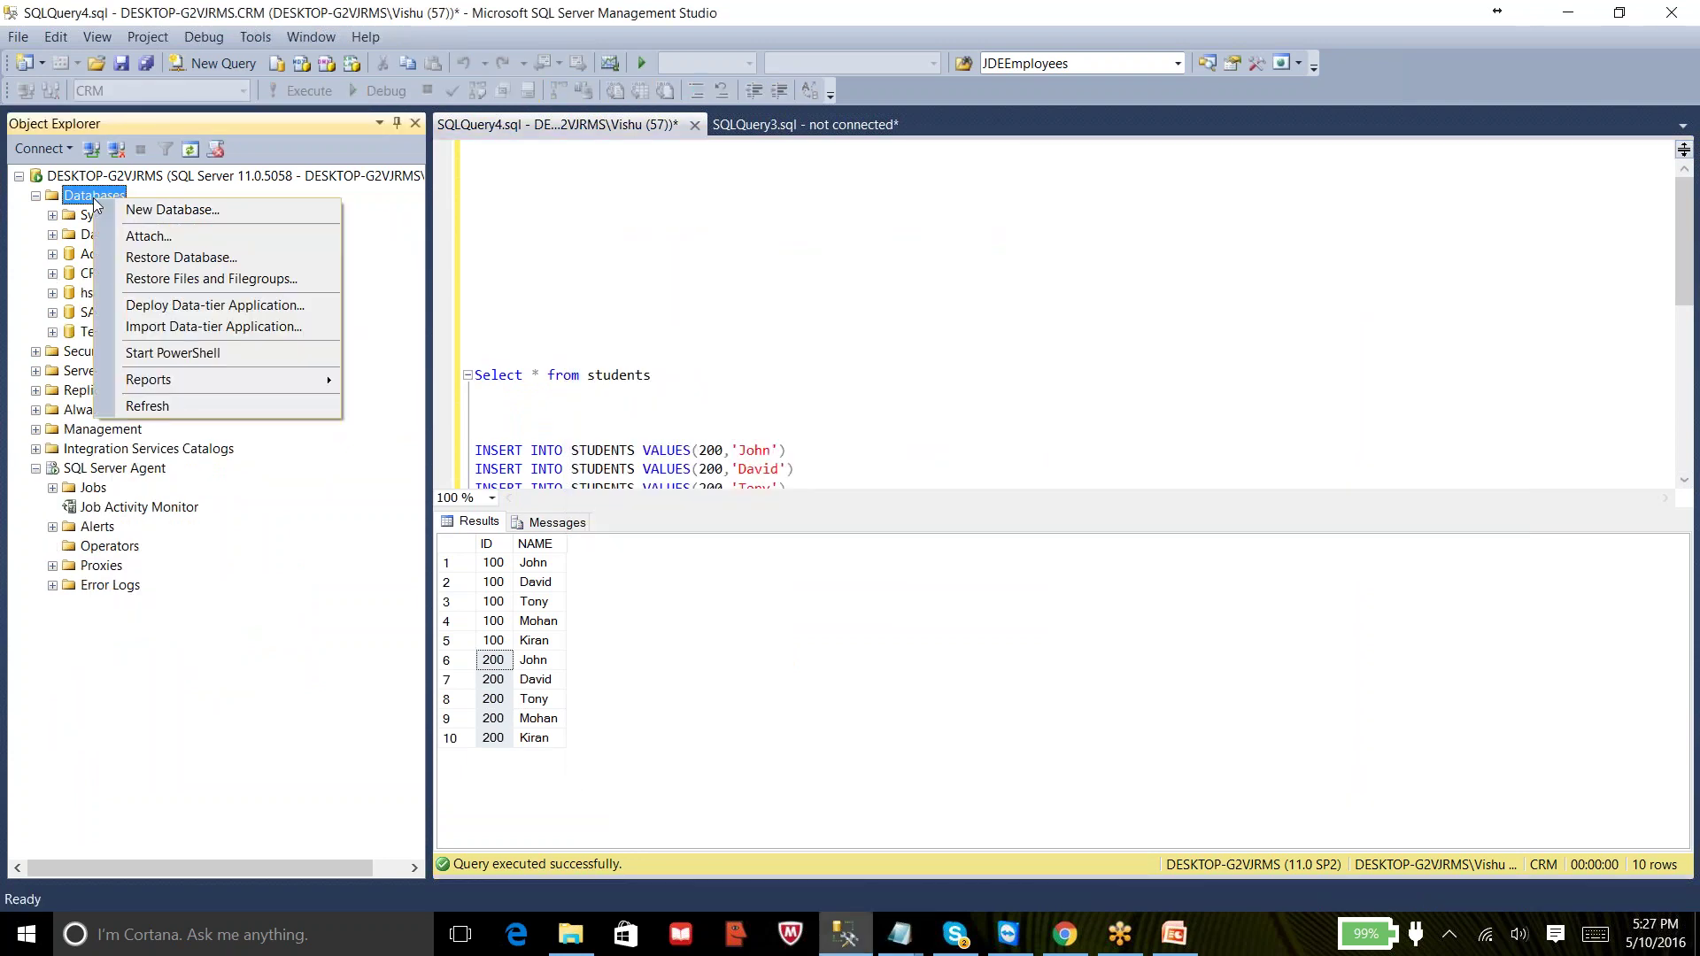
pyautogui.click(139, 266)
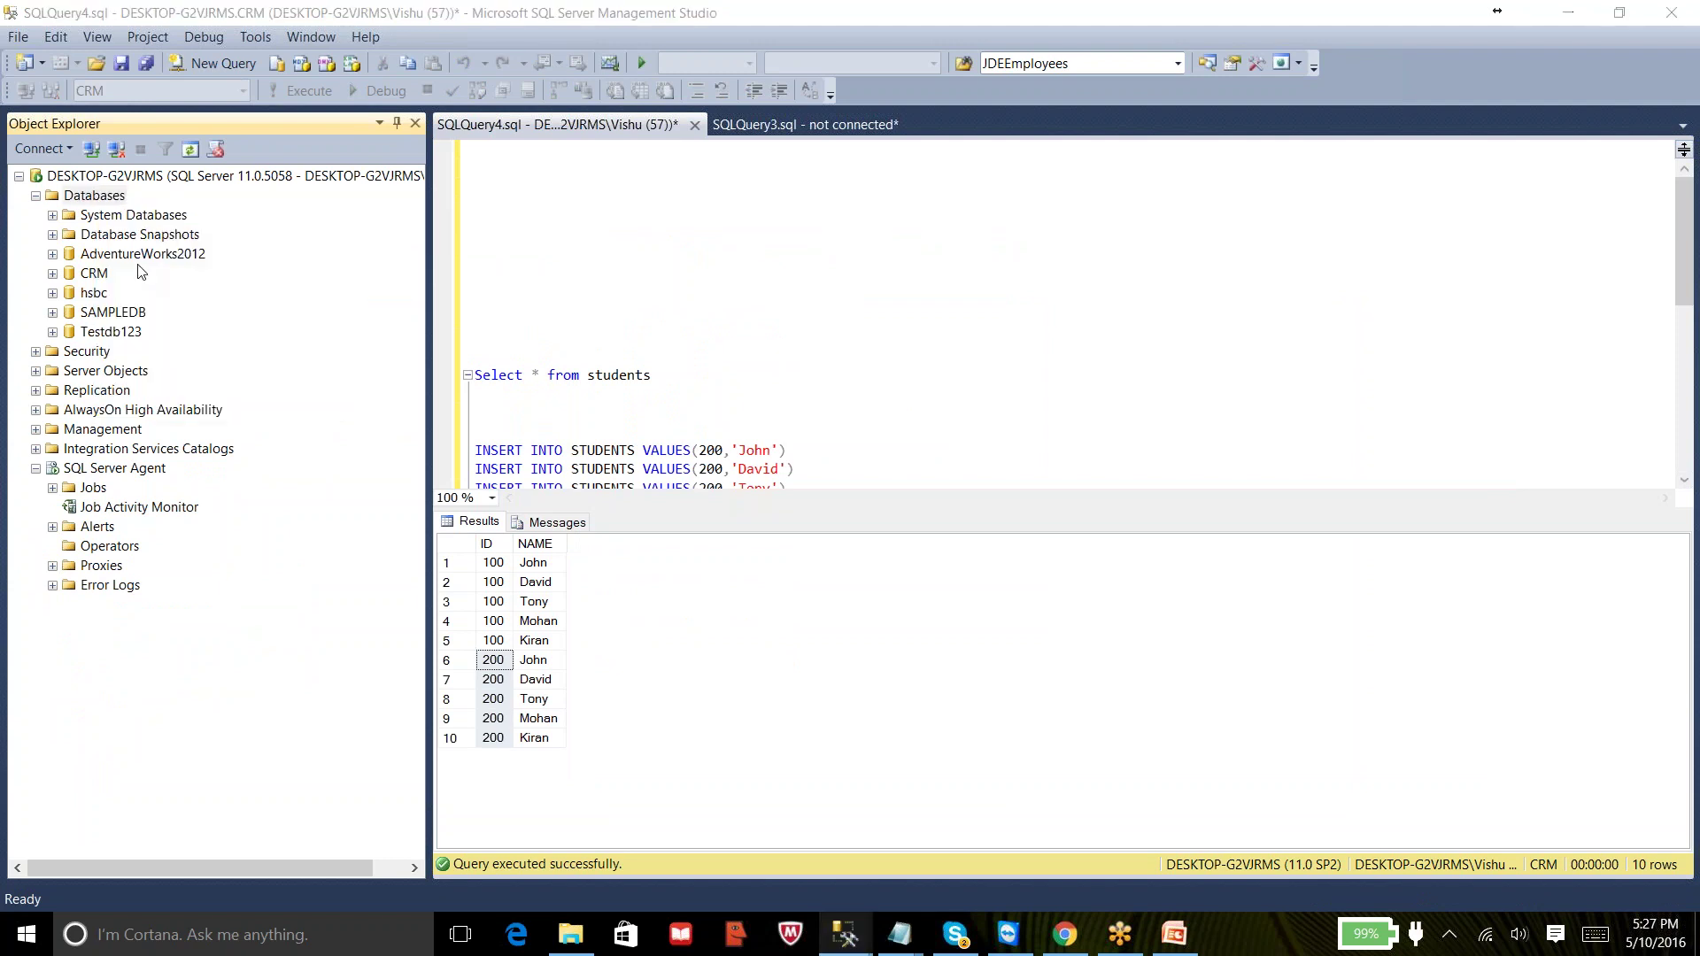
pyautogui.click(742, 274)
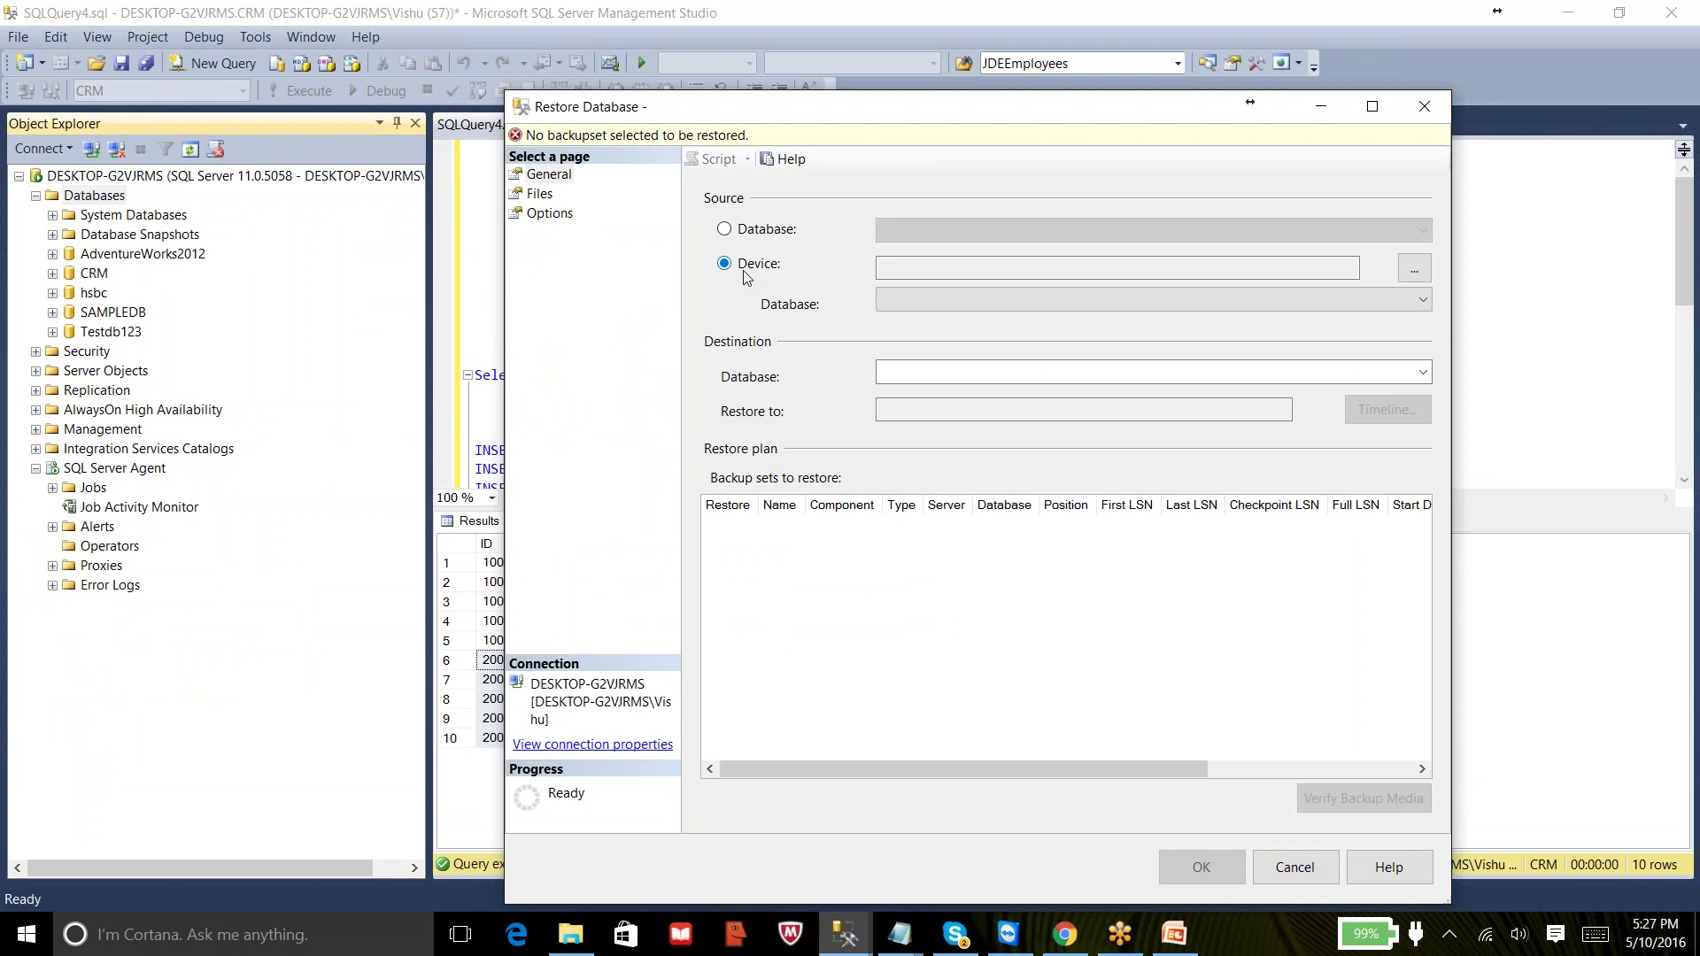
# - Add the backup file CRM_Full.bak from D:\Backups as the restore's source media
pyautogui.click(1416, 268)
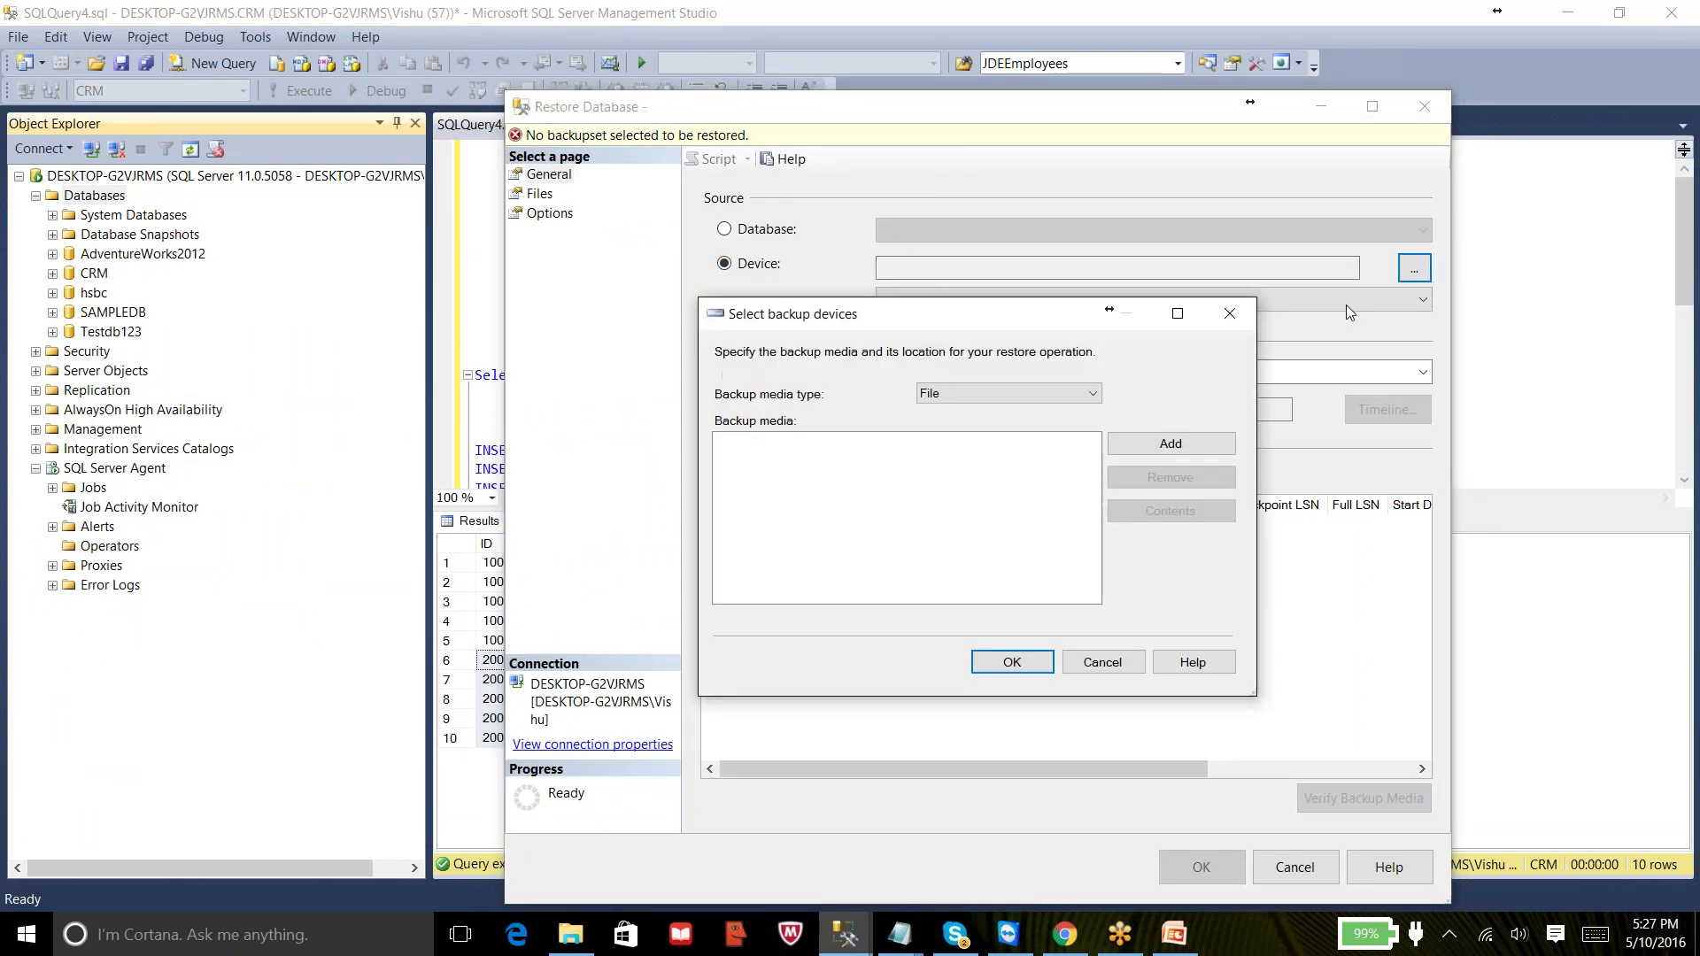
pyautogui.click(1164, 448)
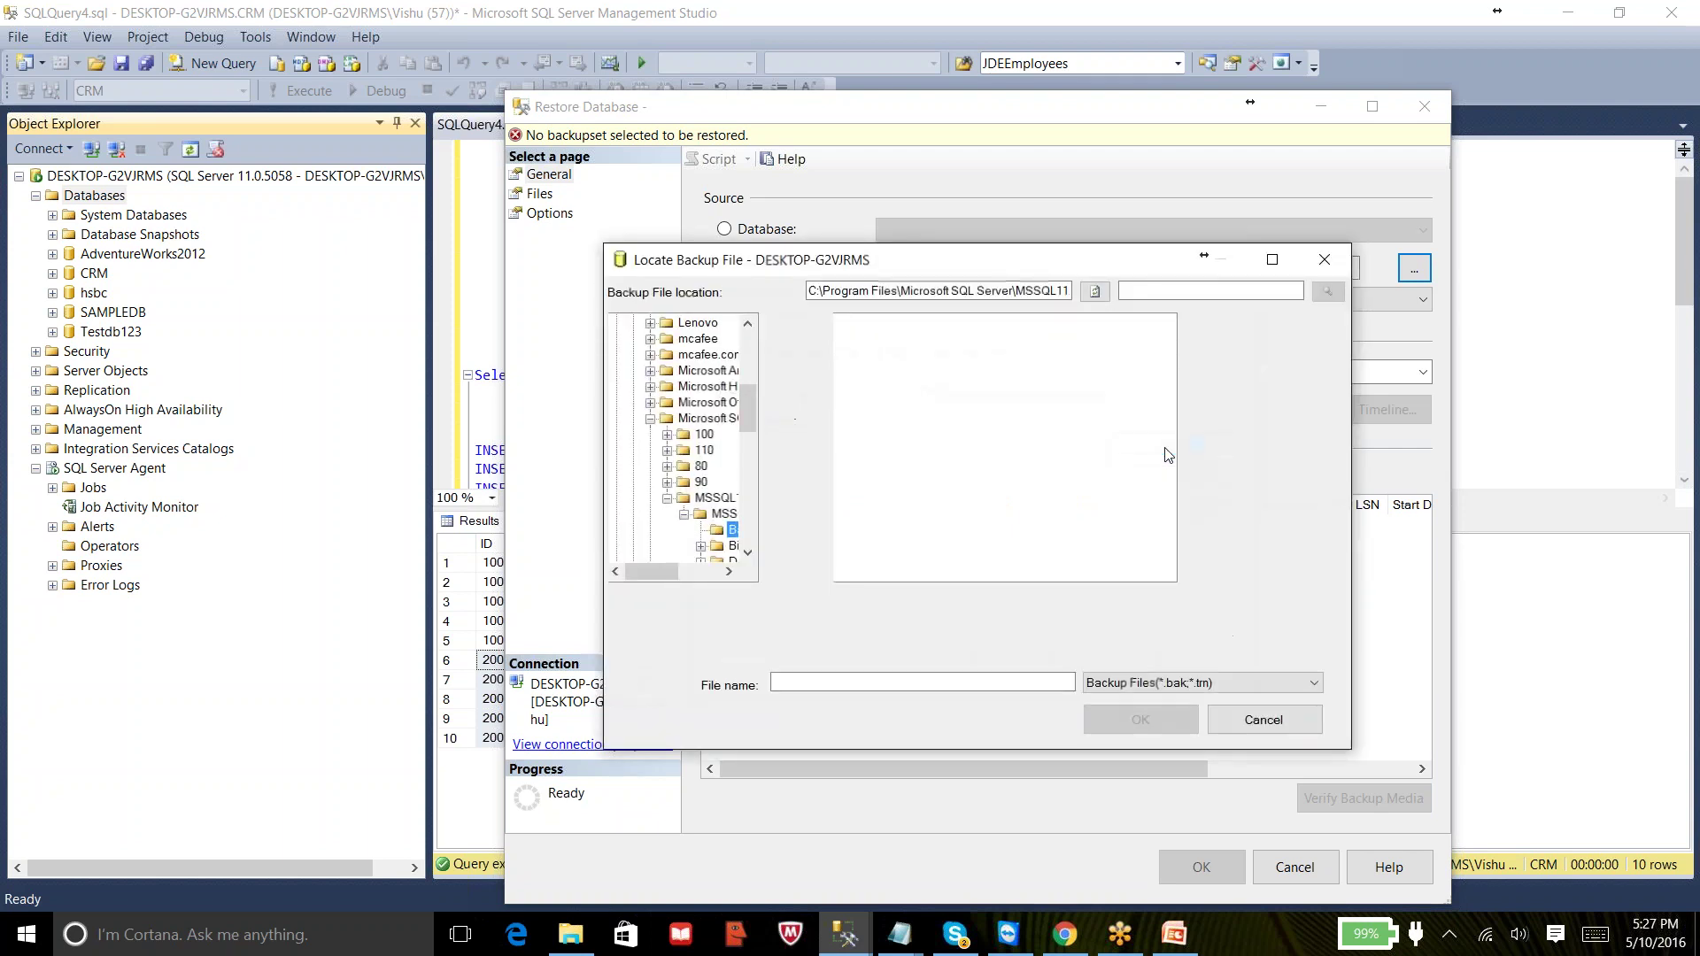
pyautogui.moveTo(745, 418); pyautogui.dragTo(745, 351)
pyautogui.click(617, 323)
pyautogui.click(618, 339)
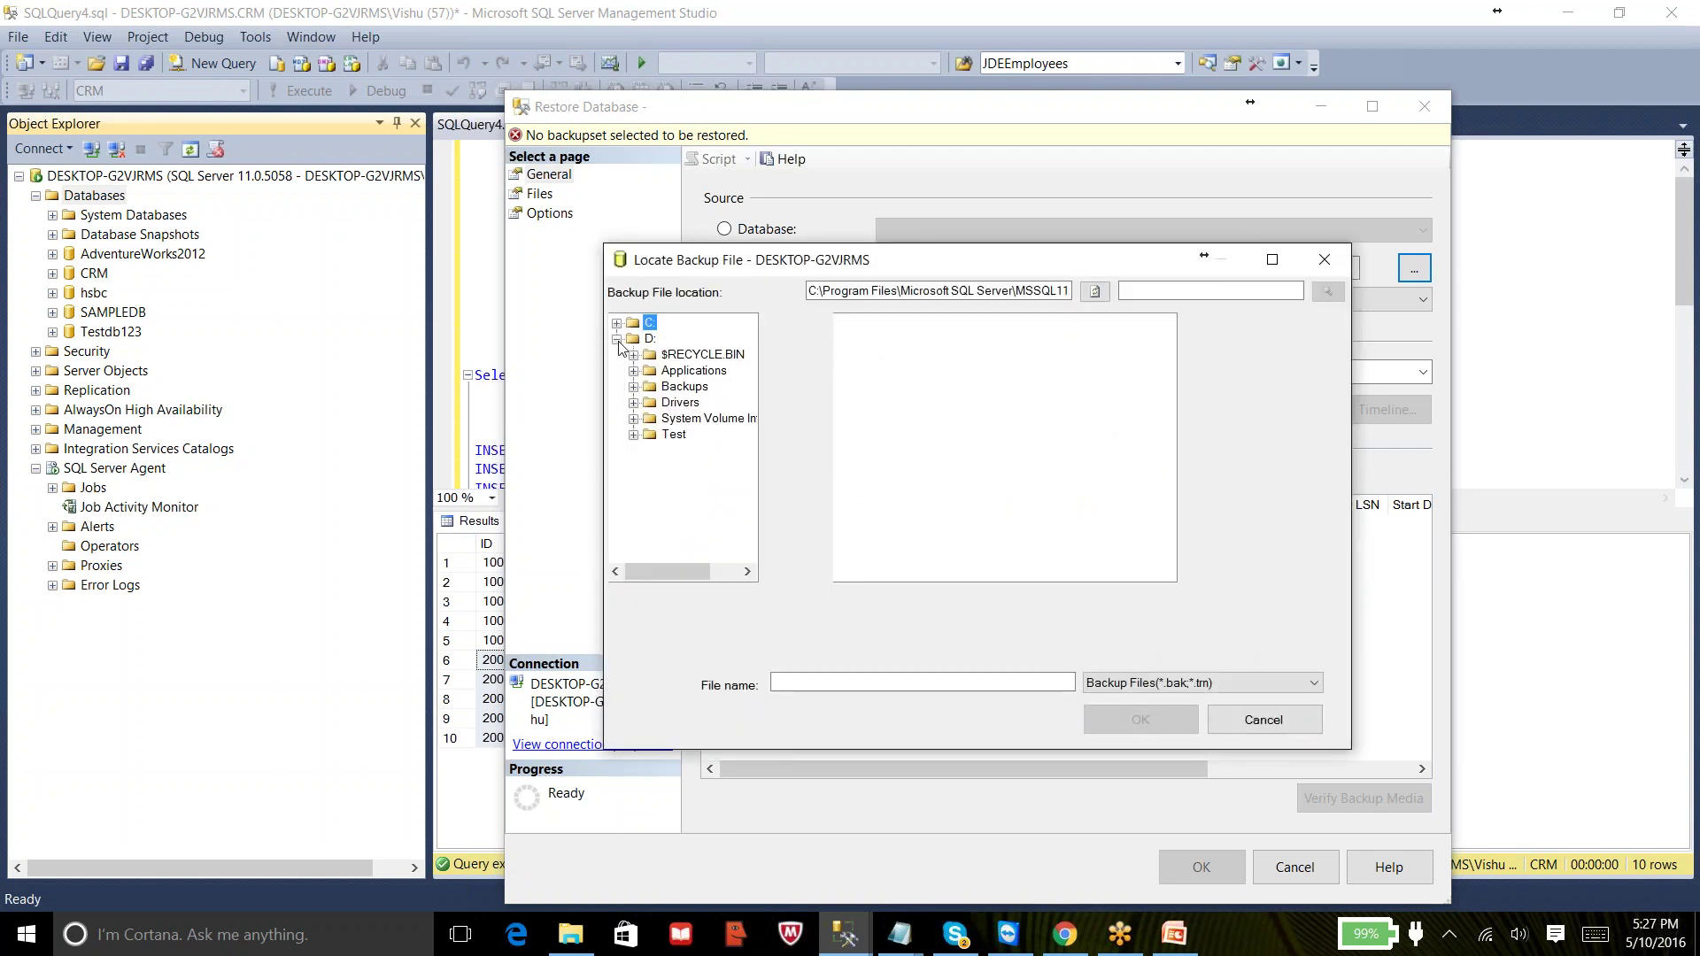
pyautogui.click(684, 387)
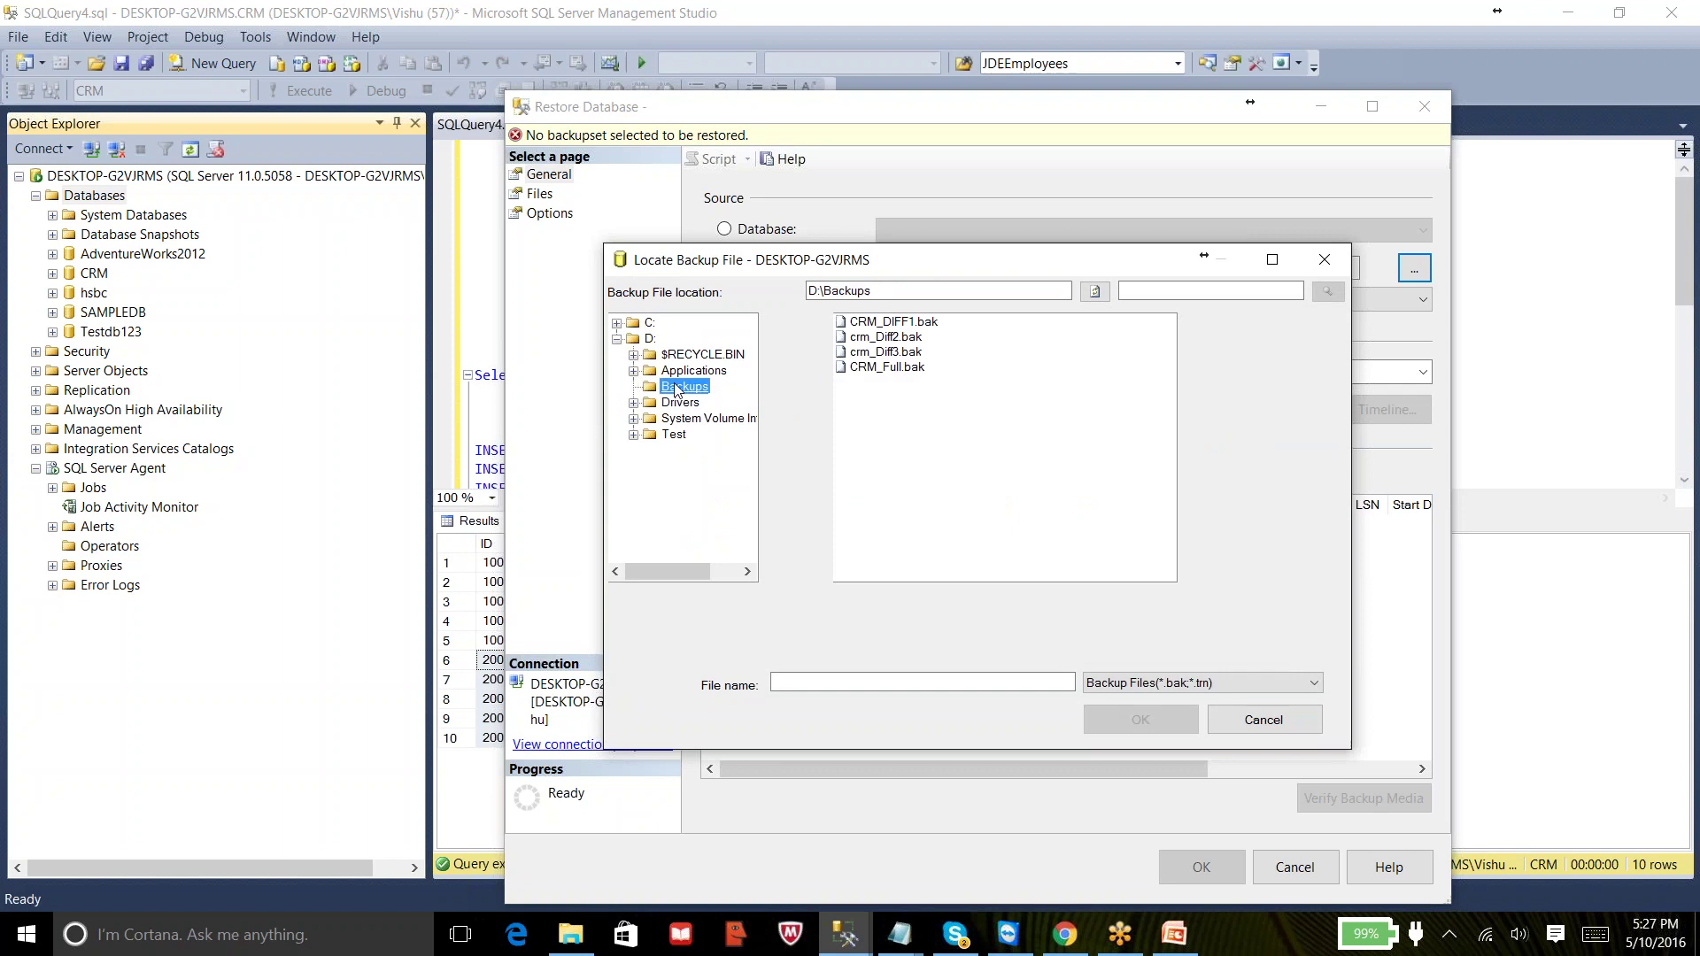
pyautogui.click(897, 372)
pyautogui.click(1140, 719)
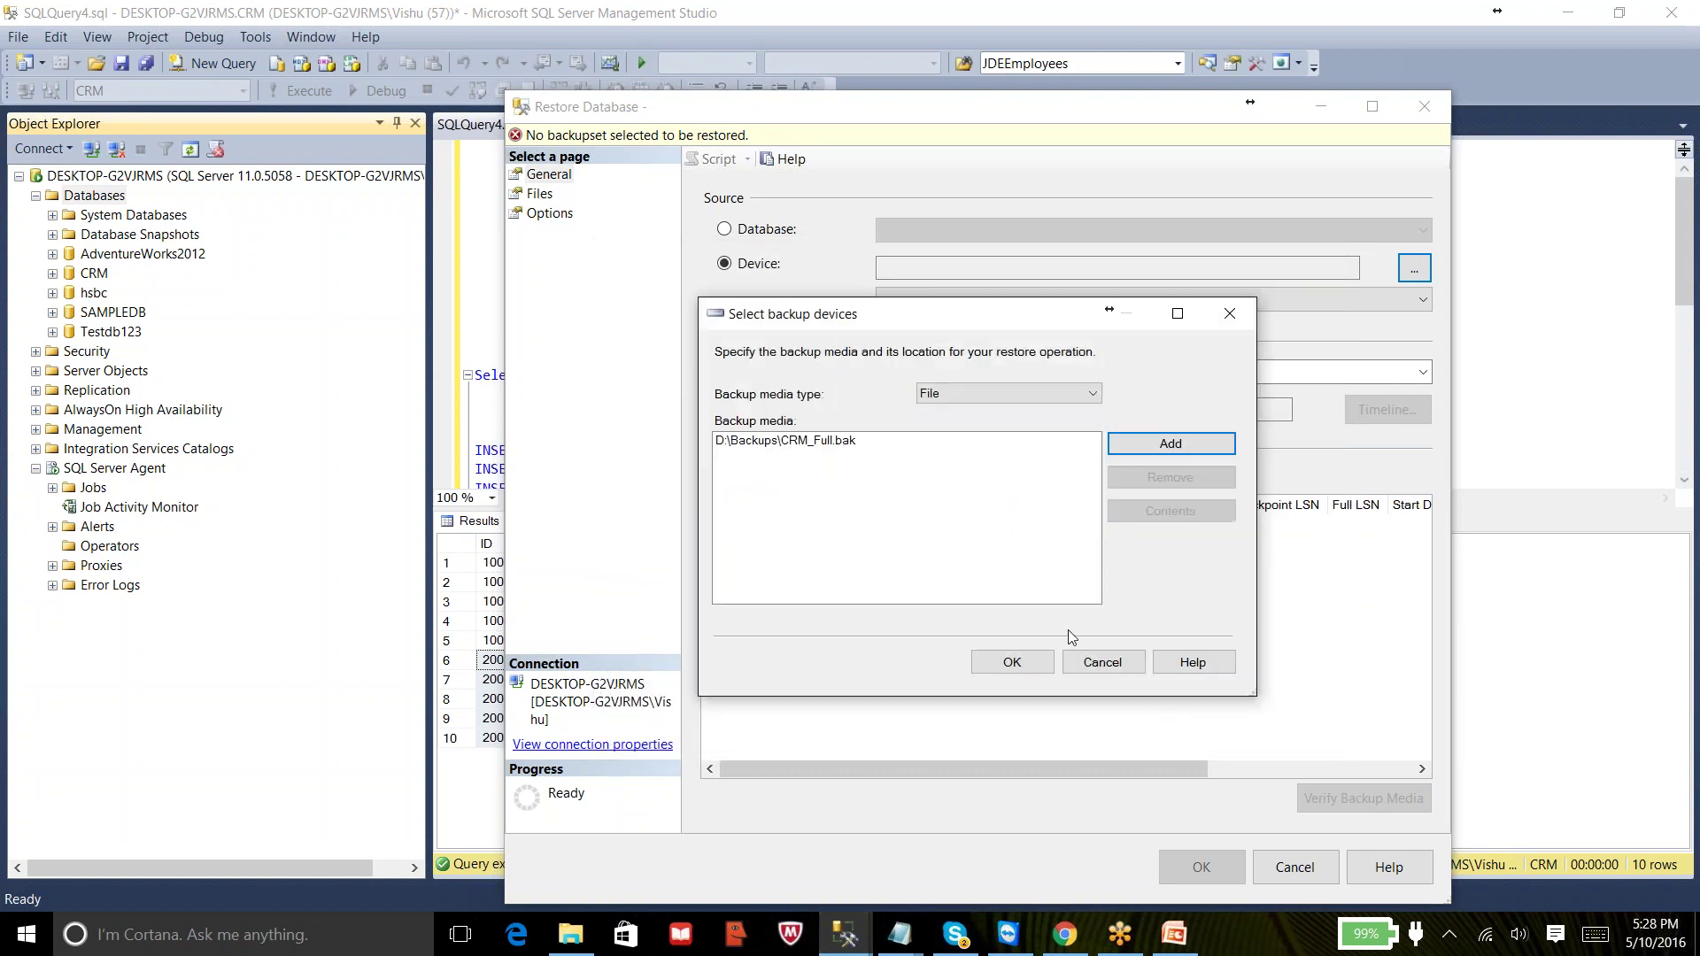
pyautogui.click(1013, 664)
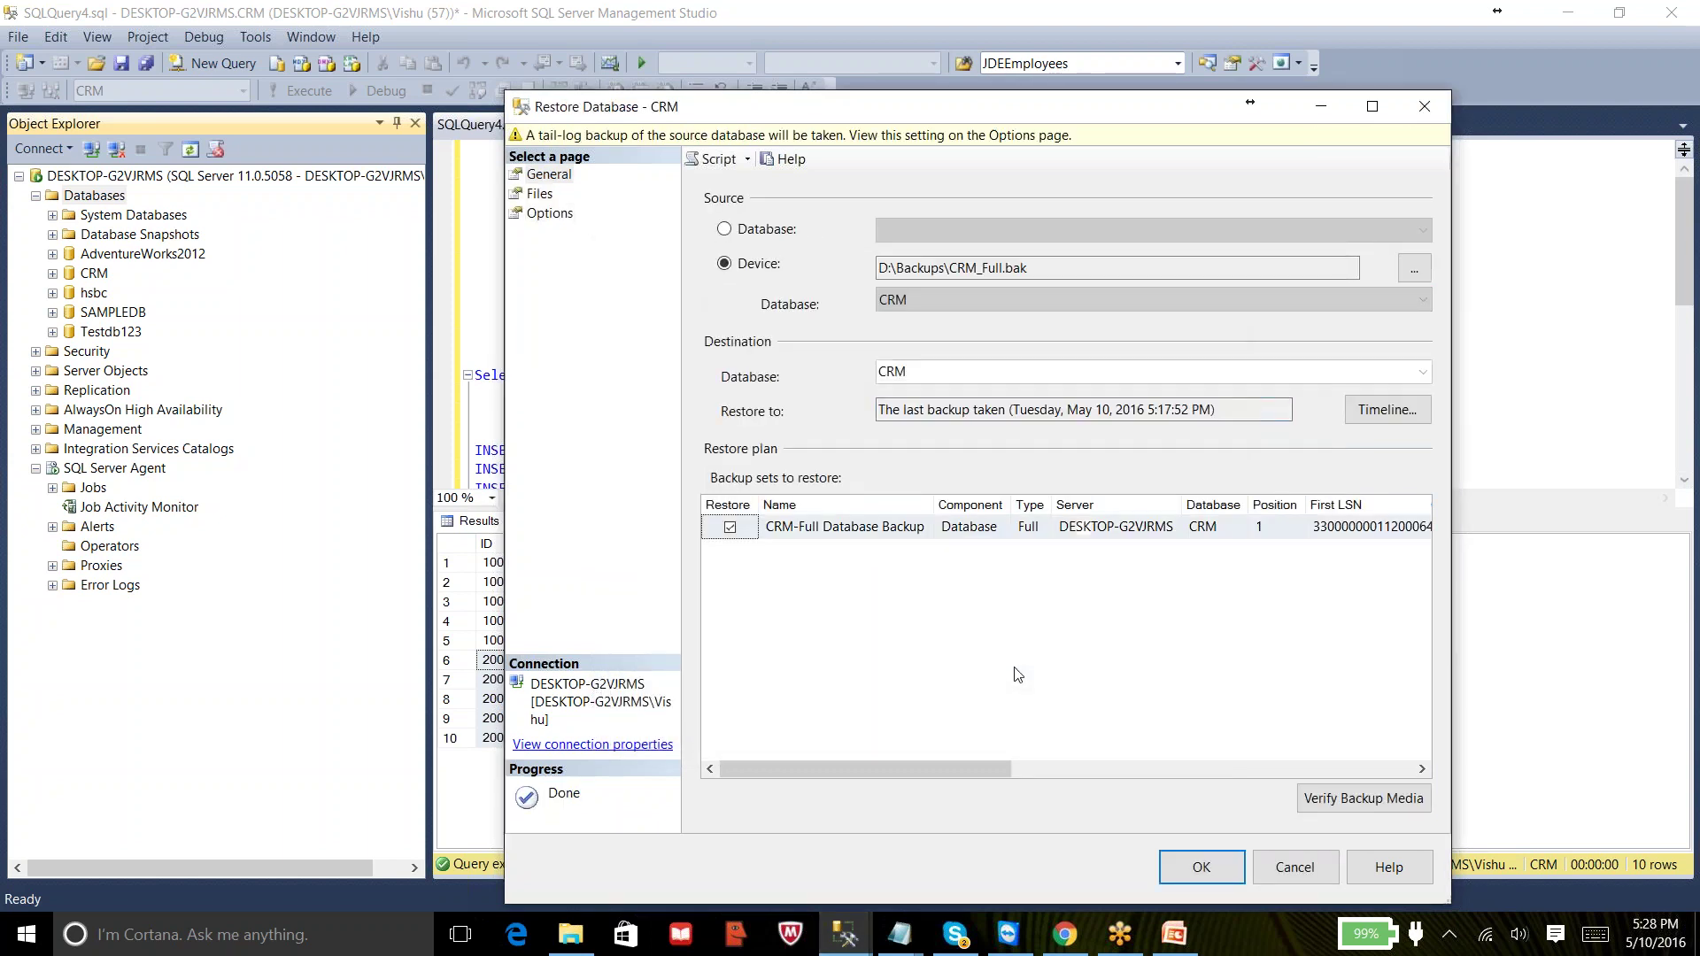
# - Name the destination database CRM_Full, and widen the restore file list's columns to show the full original and target paths
pyautogui.click(908, 372)
pyautogui.write('_Full')
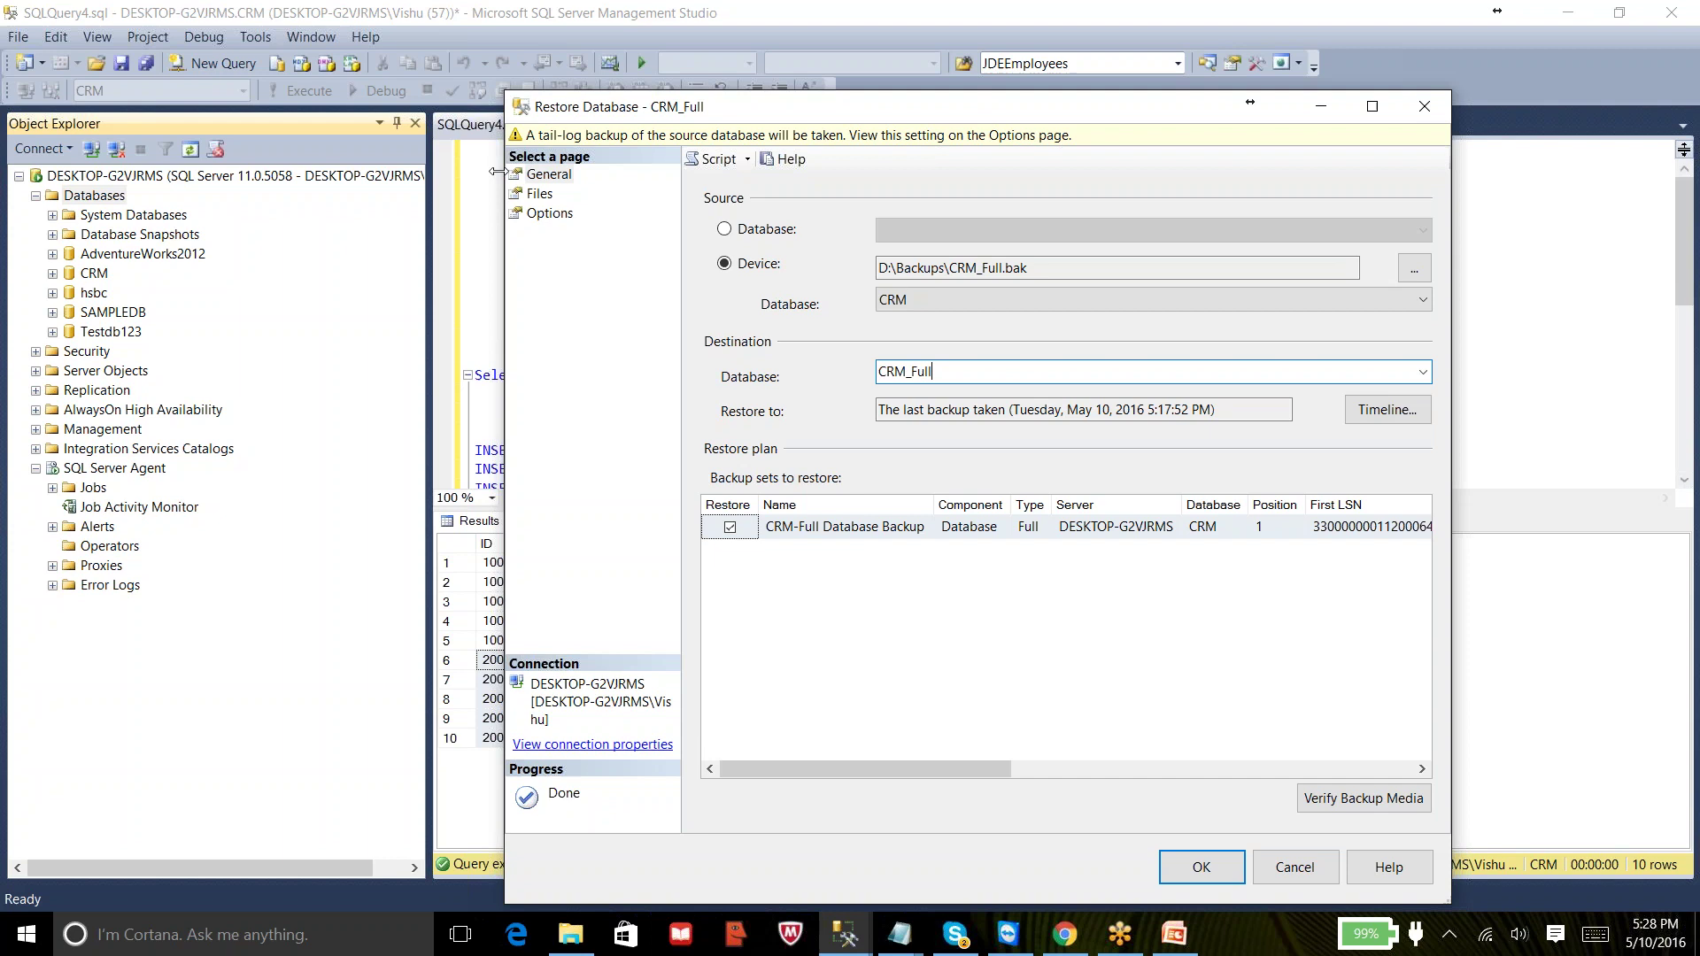
pyautogui.click(540, 194)
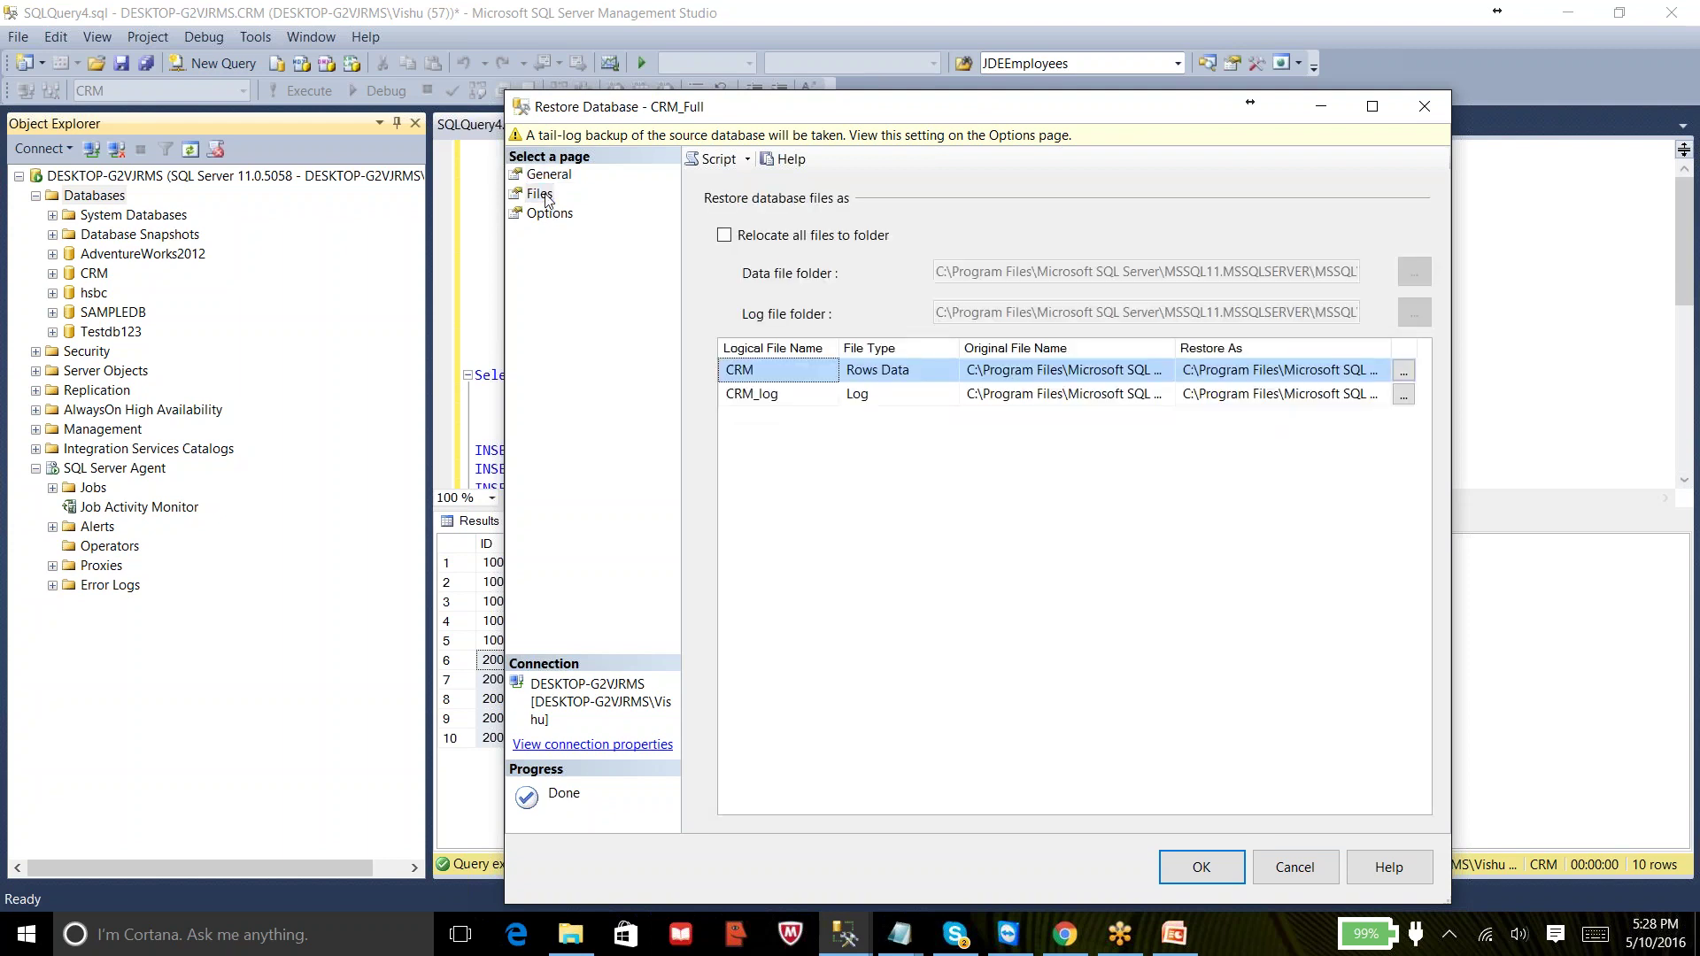
pyautogui.doubleClick(1173, 351)
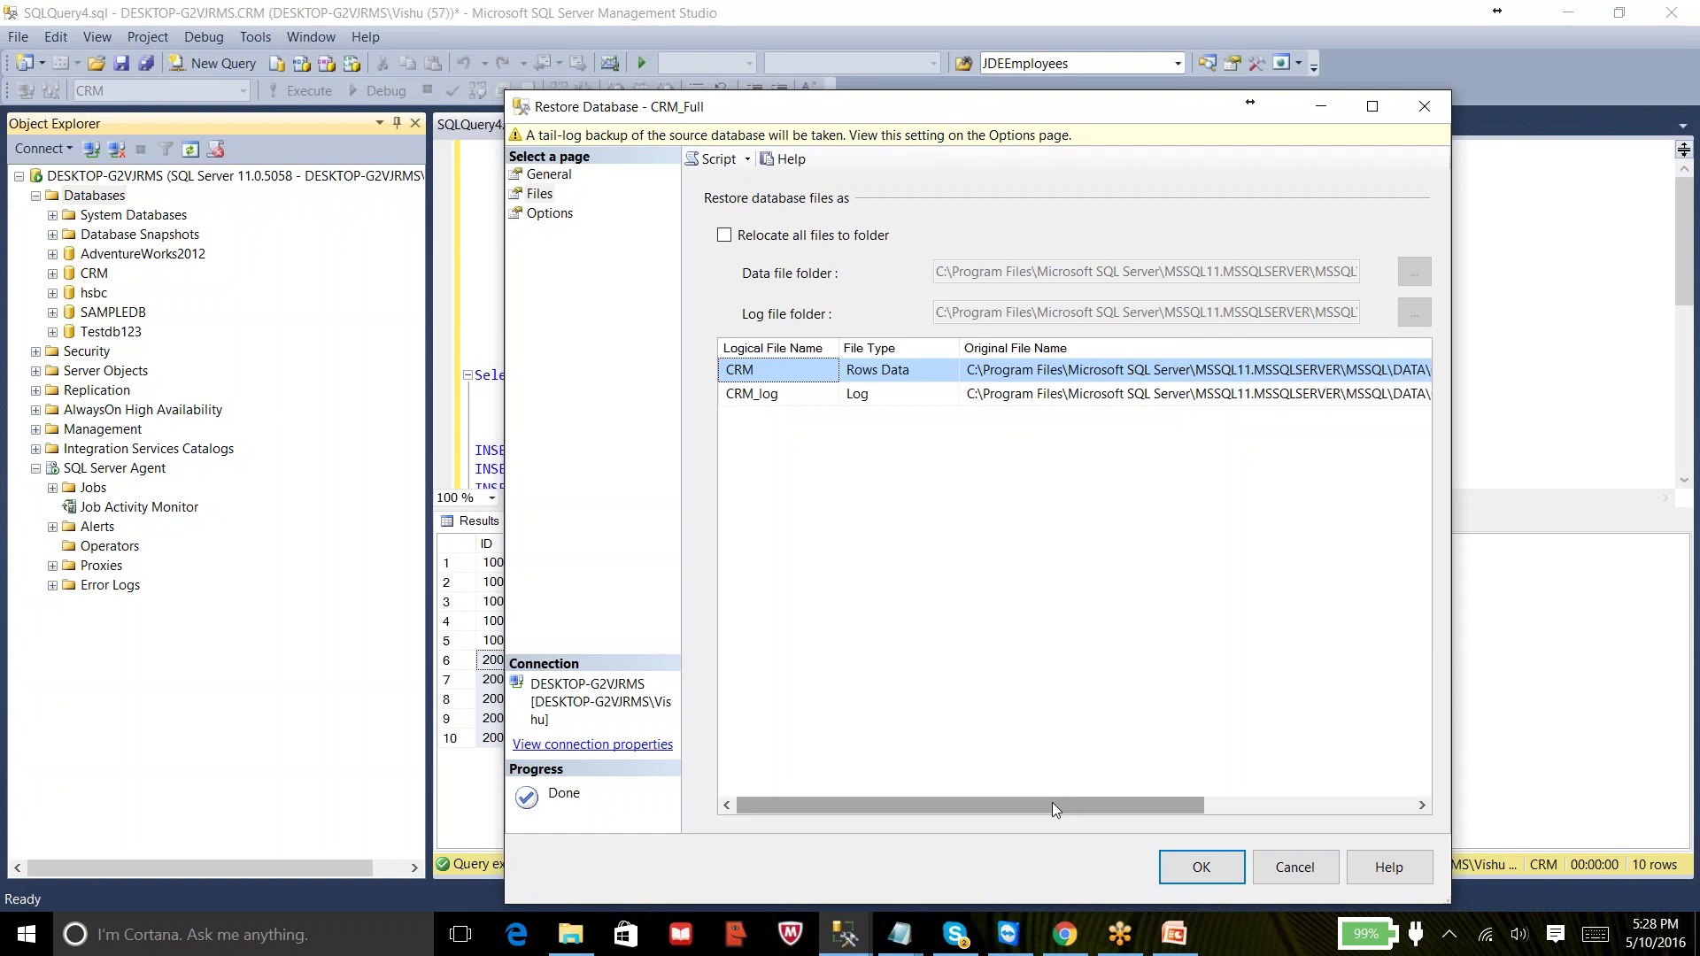
pyautogui.moveTo(1052, 802); pyautogui.dragTo(1262, 834)
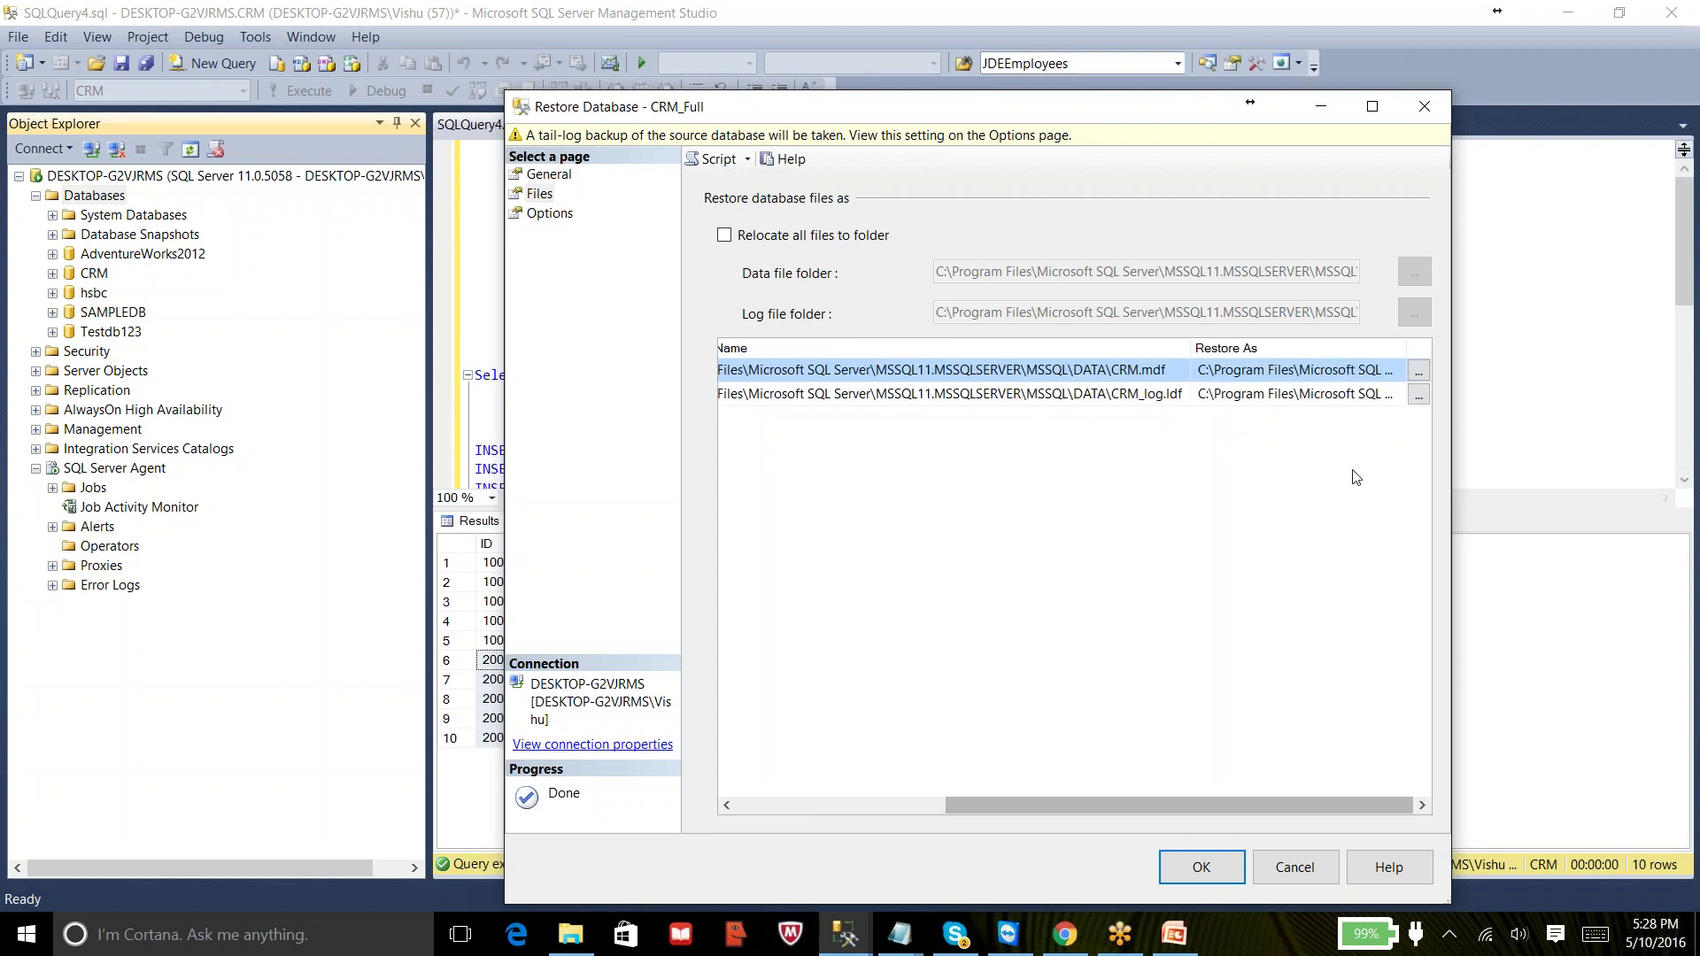
pyautogui.doubleClick(1406, 349)
pyautogui.moveTo(1134, 802); pyautogui.dragTo(1347, 817)
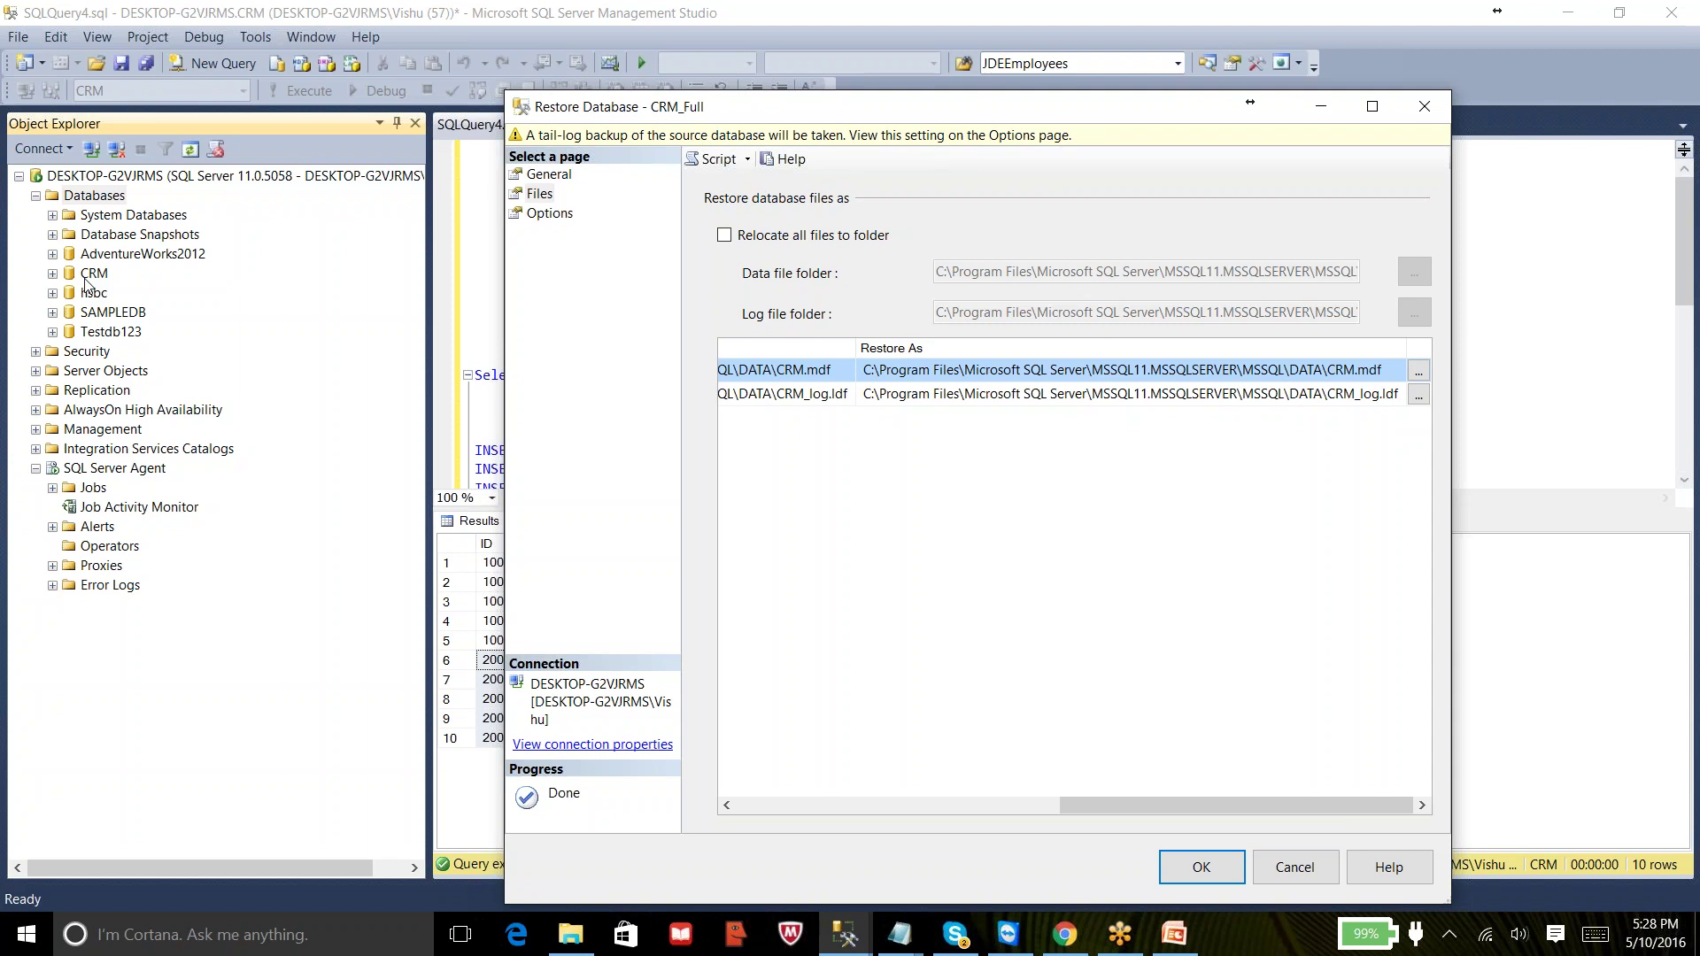
# - Insert "_Full" after "CRM" in the Restore As file names of both the data file and the log file
pyautogui.click(1354, 372)
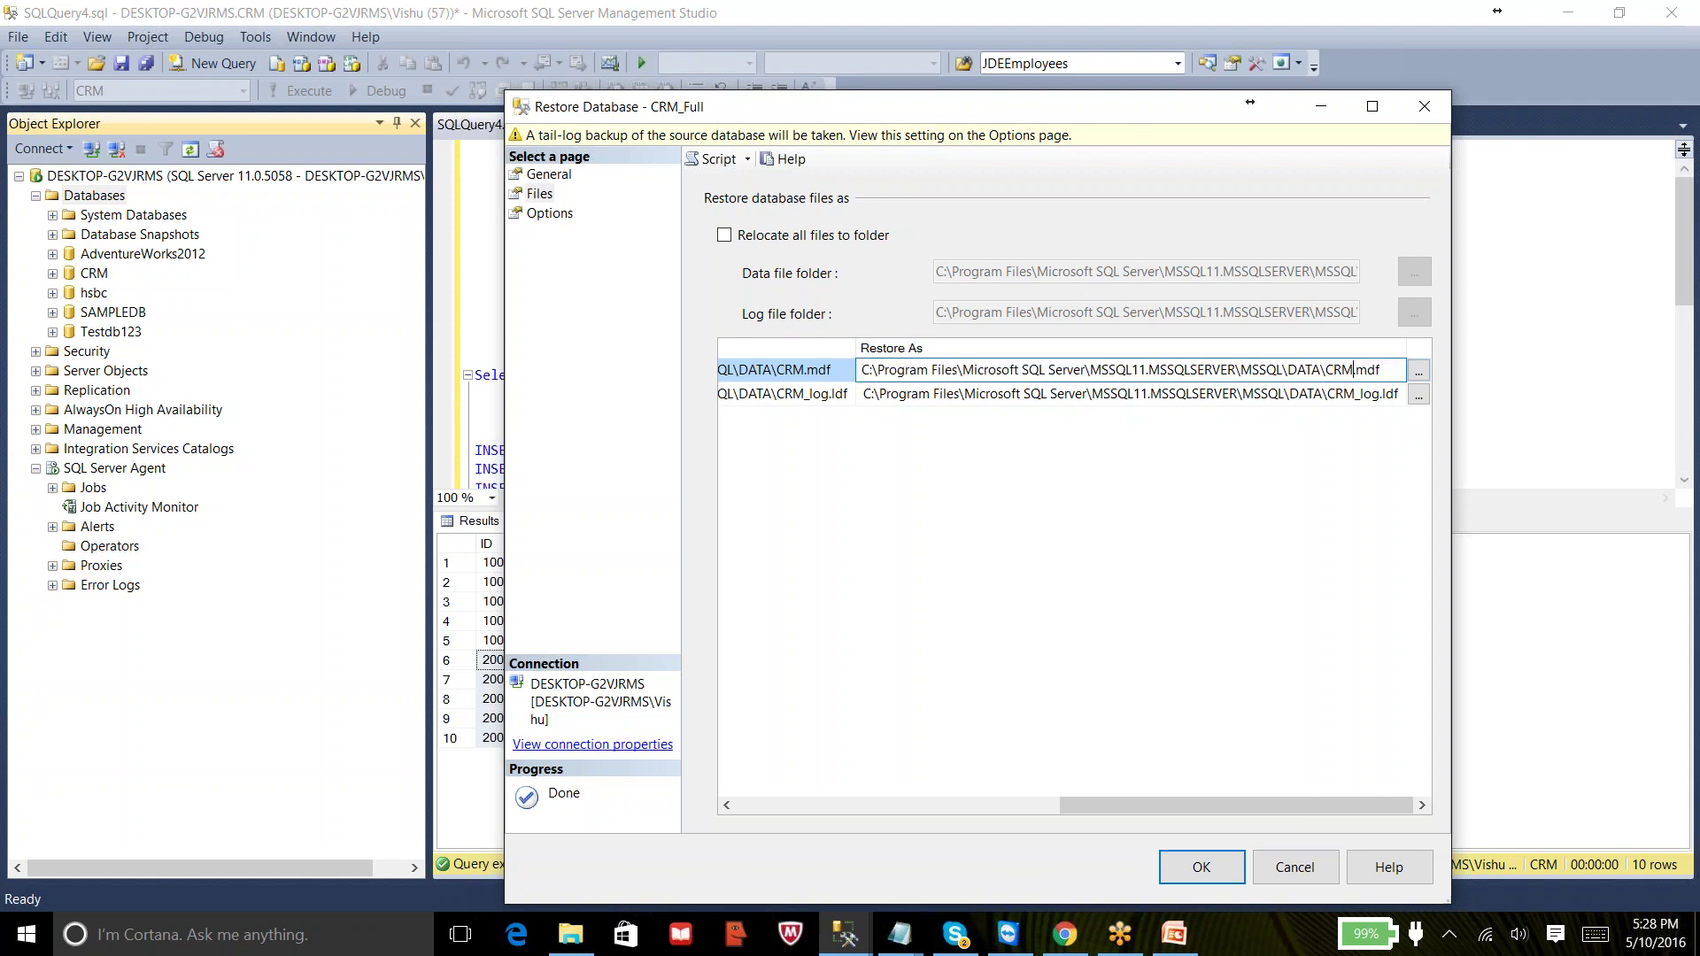
pyautogui.write('_Full')
pyautogui.click(1383, 396)
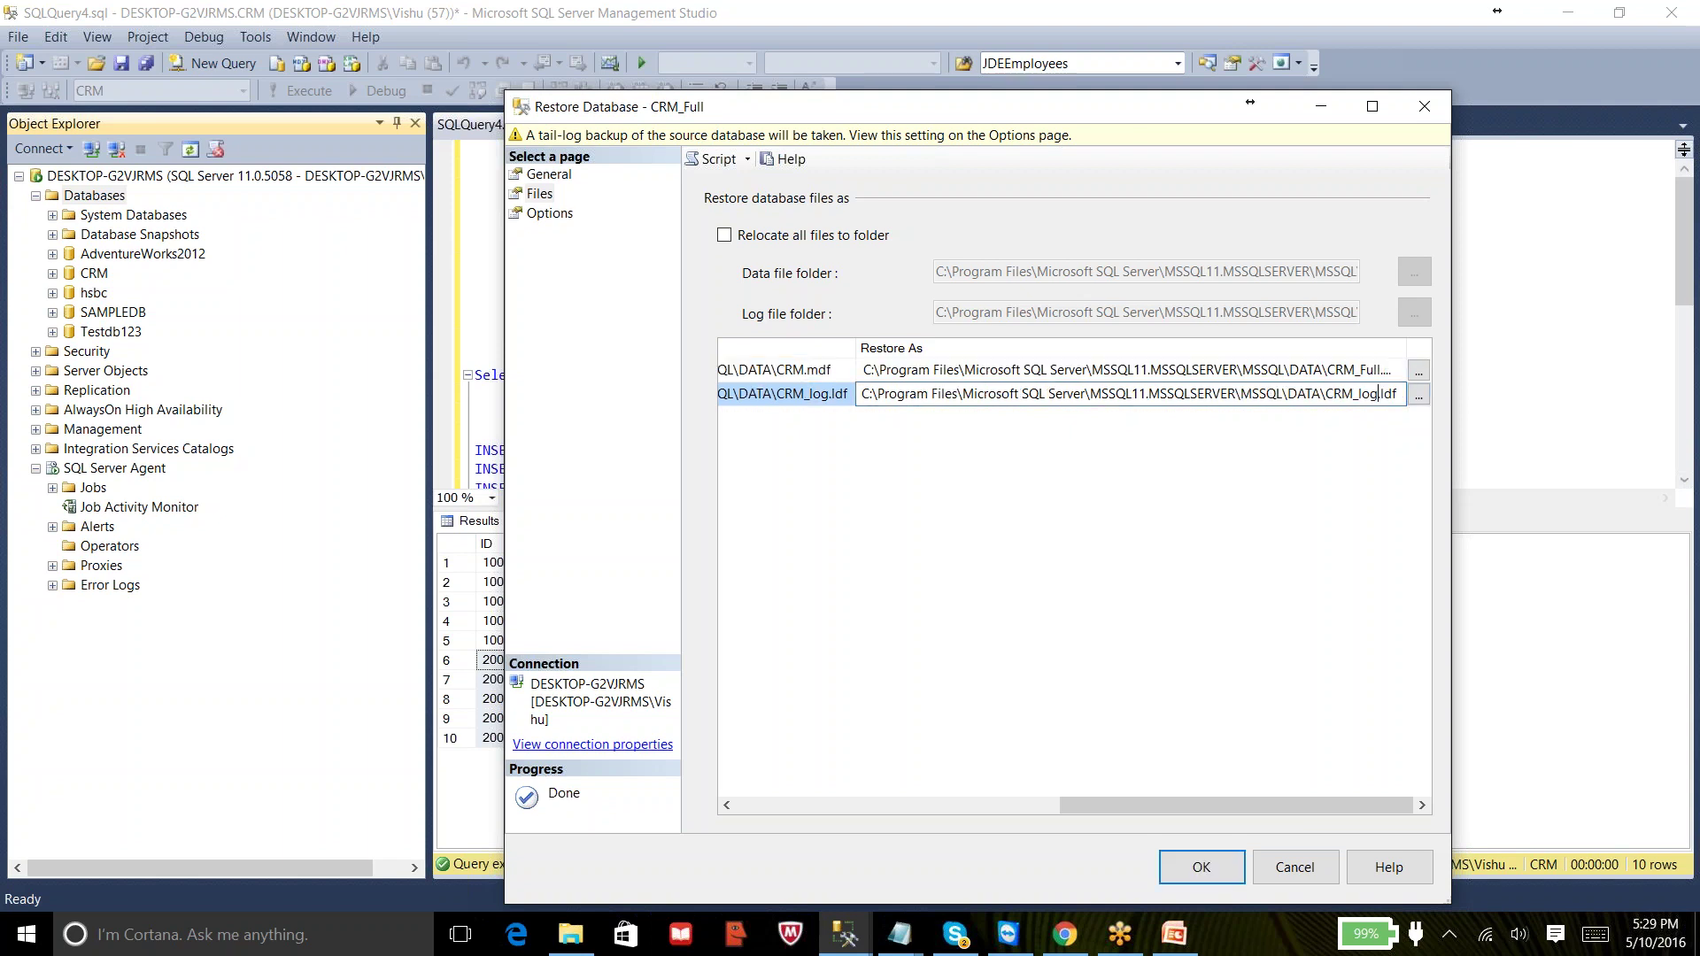
pyautogui.click(1356, 396)
pyautogui.write('_Full_')
# - Display the restore options, and append "With Recovery" to the first restore scenario item in the Notepad notes
pyautogui.click(554, 217)
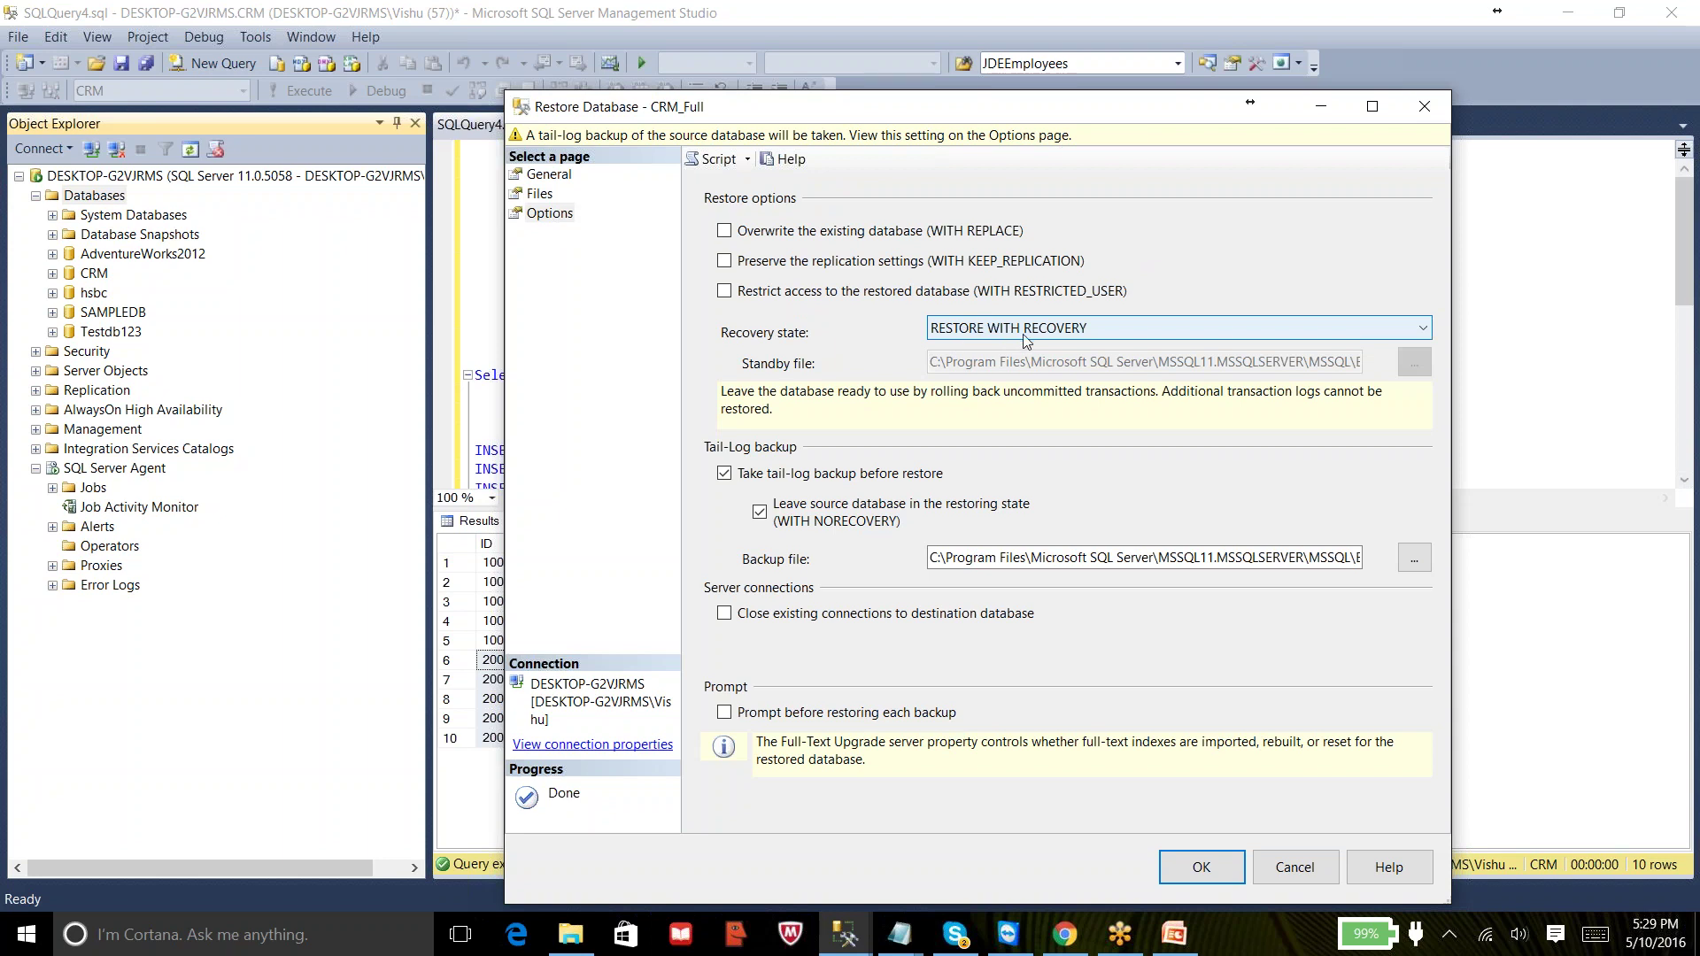
pyautogui.click(903, 935)
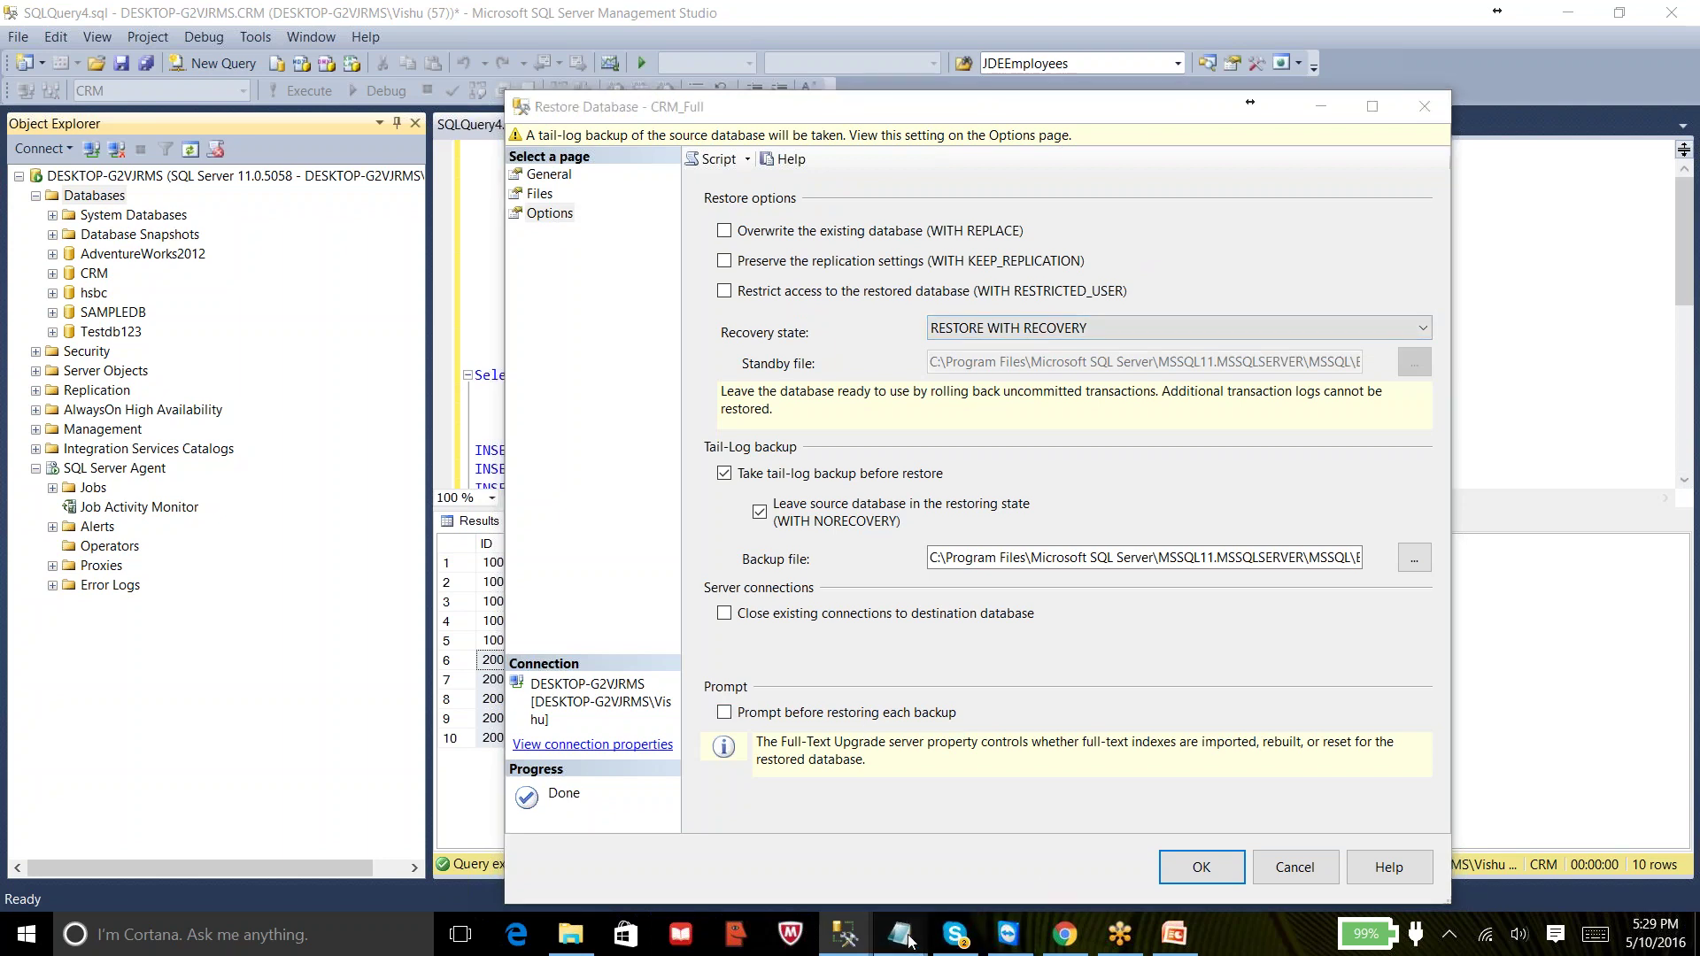
pyautogui.click(979, 841)
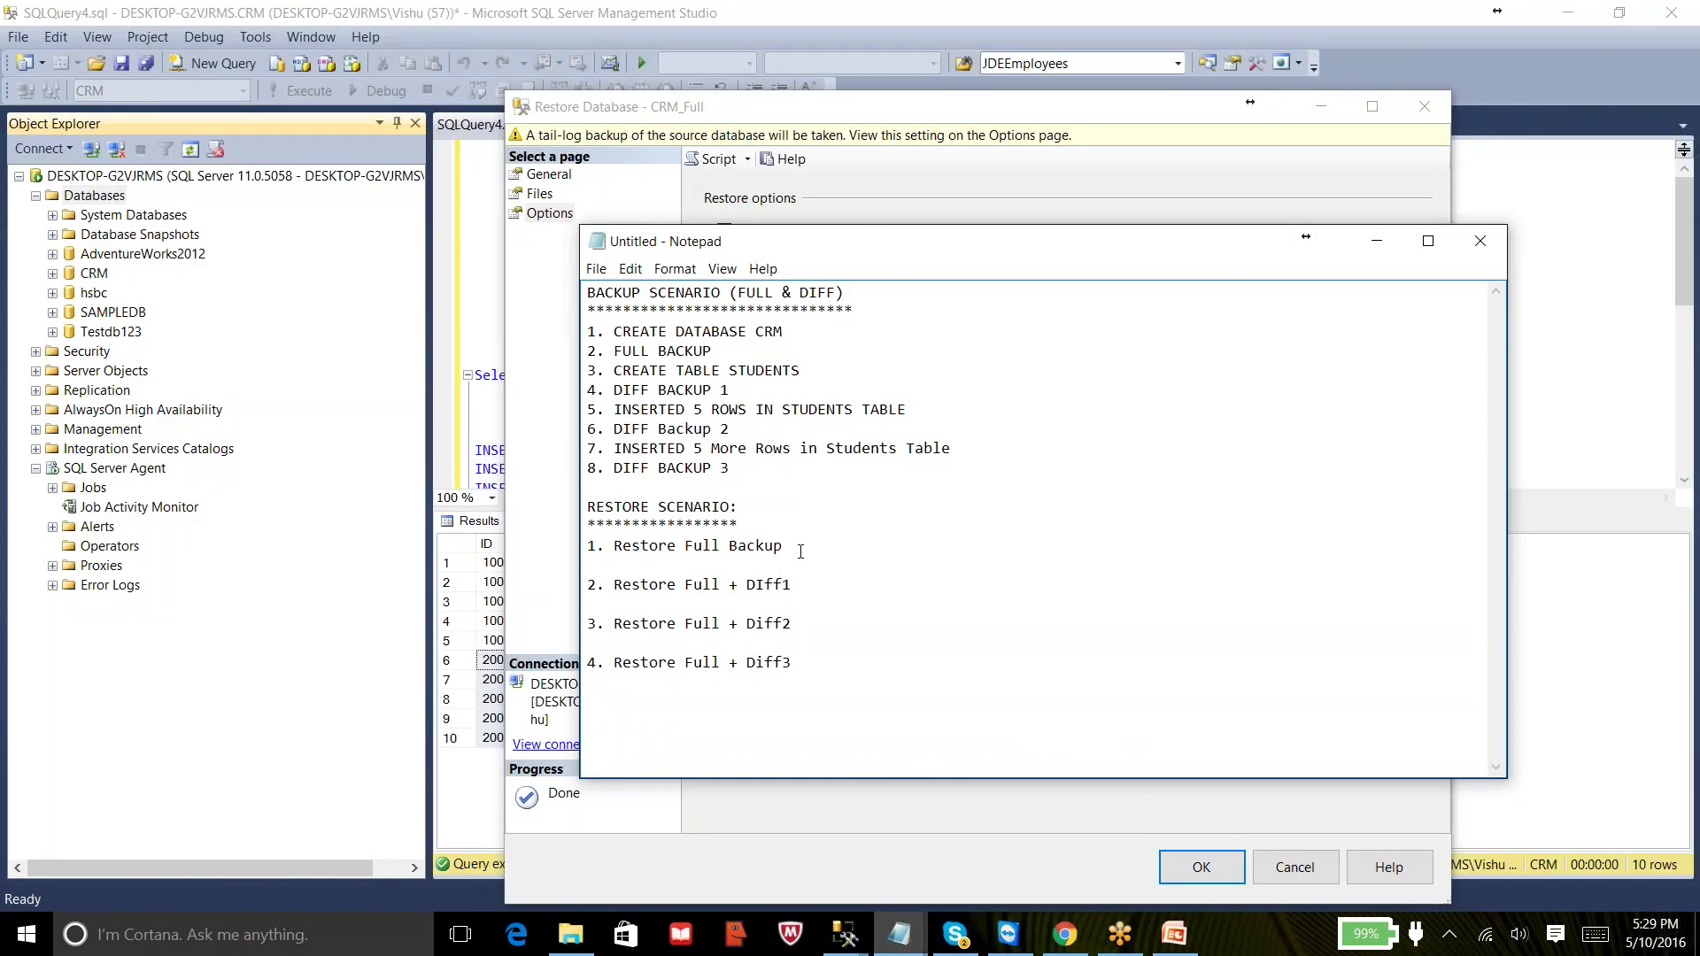
pyautogui.write('With Recovery')
pyautogui.click(1377, 241)
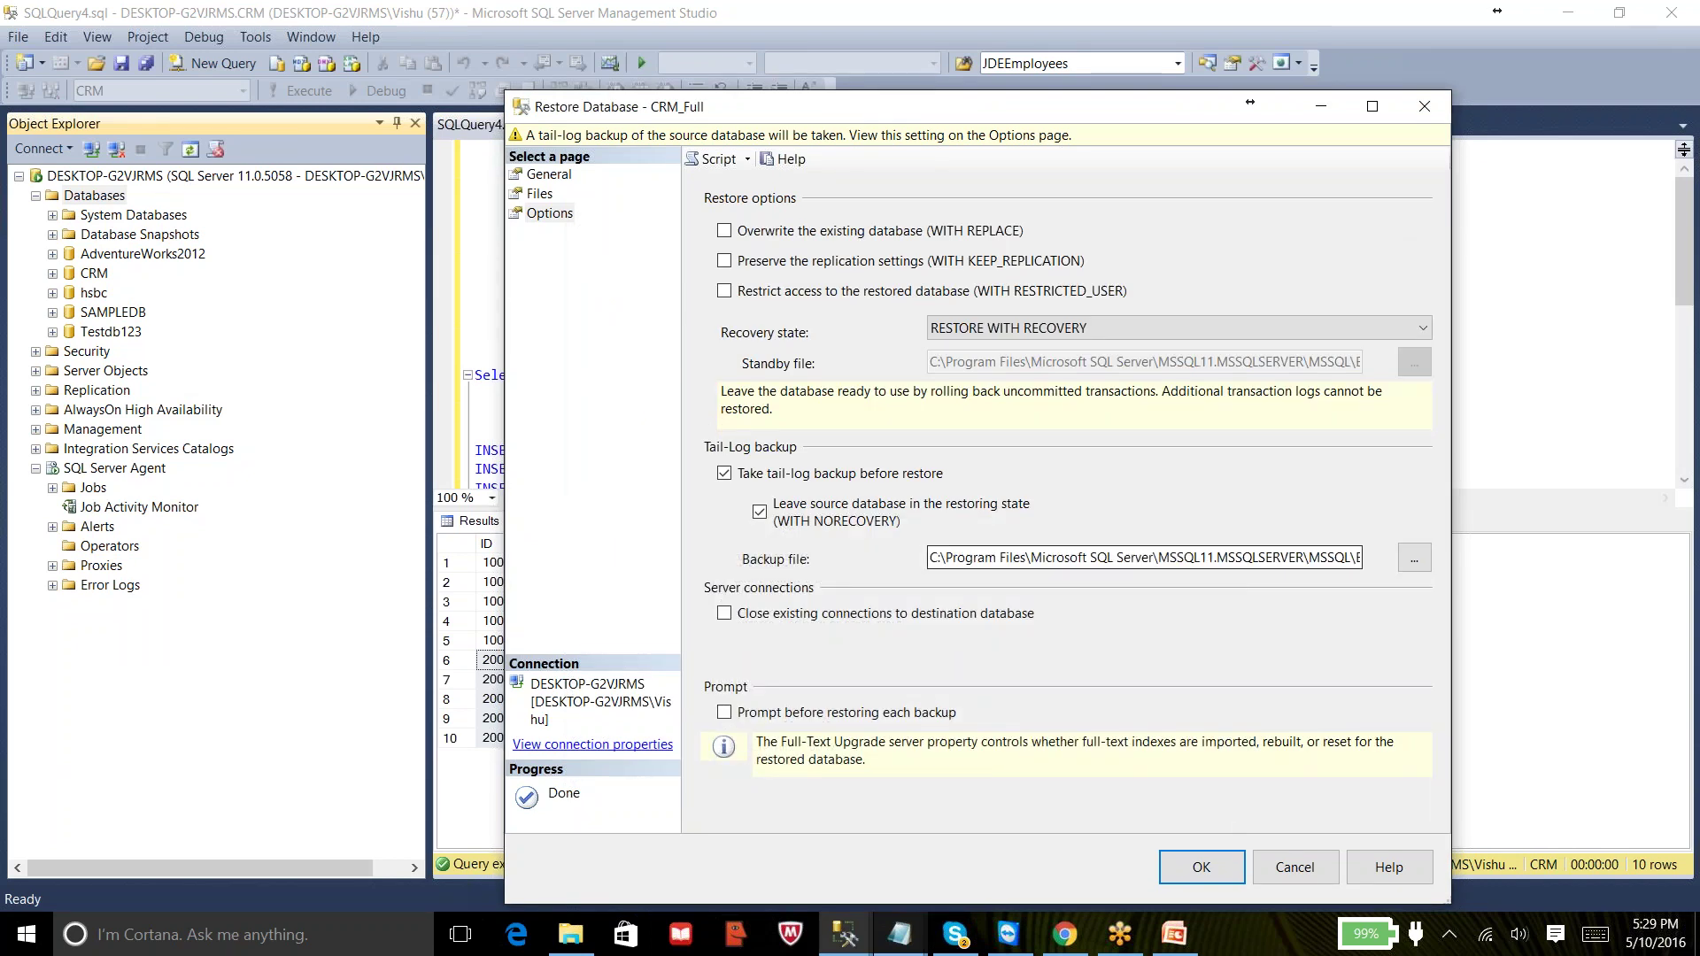
# - Turn off the tail-log backup before restore, and run the restore of CRM_Full with recovery
pyautogui.click(724, 473)
pyautogui.click(1206, 865)
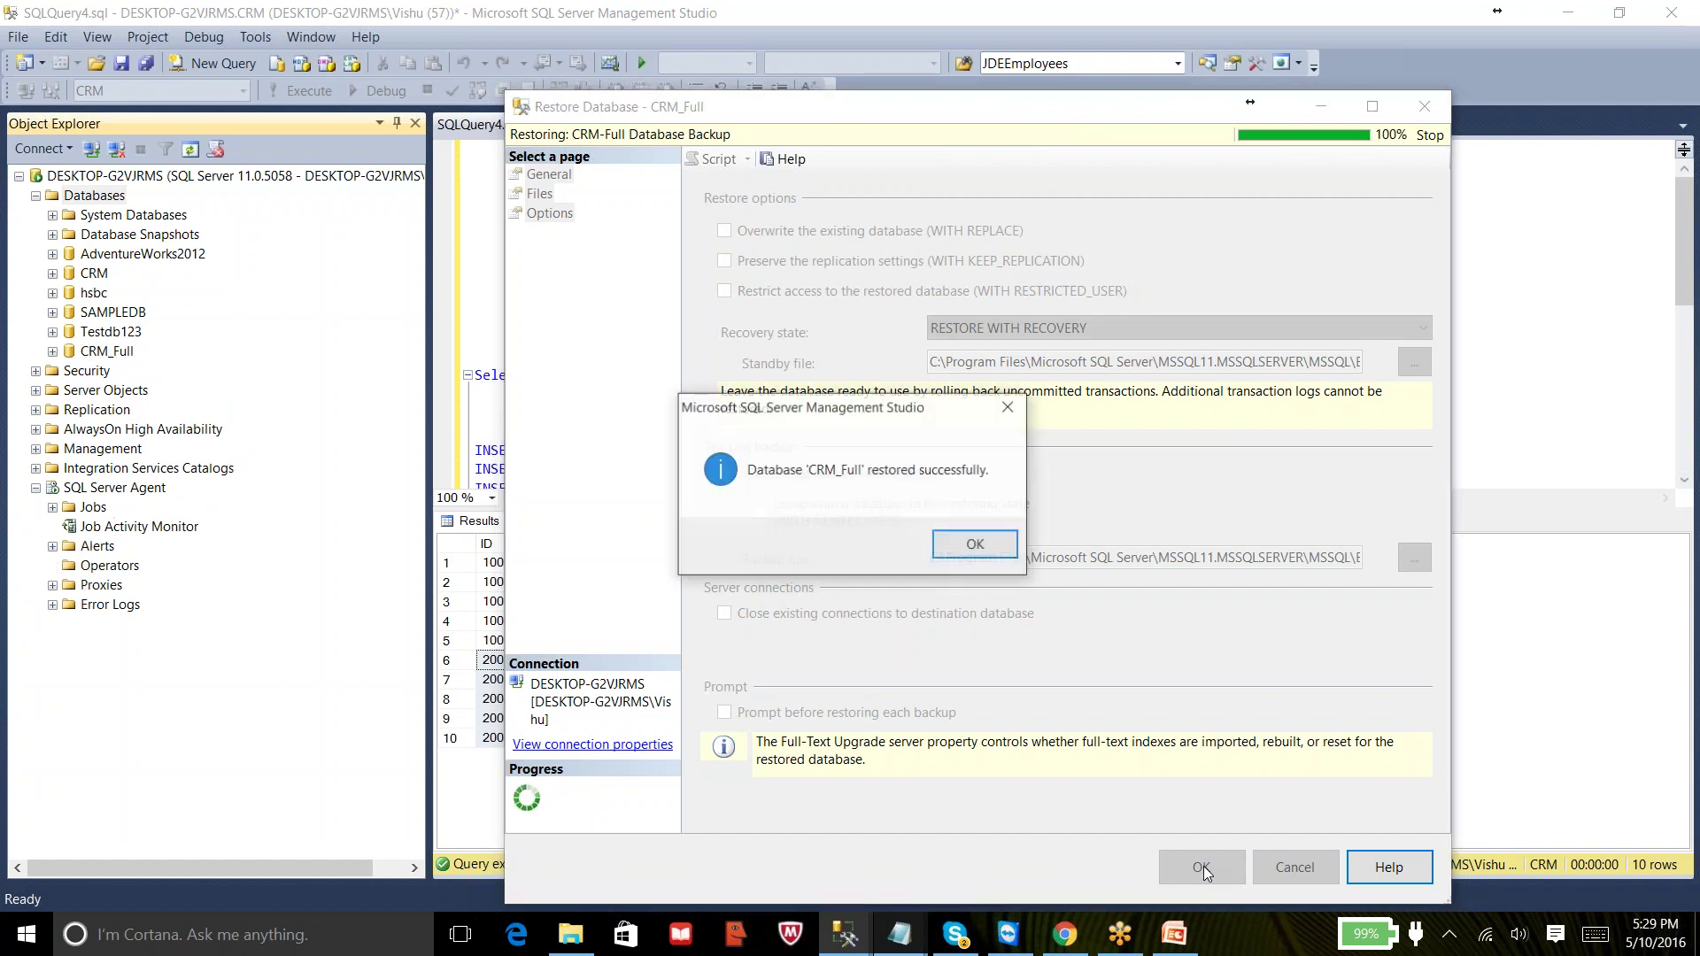
pyautogui.click(949, 549)
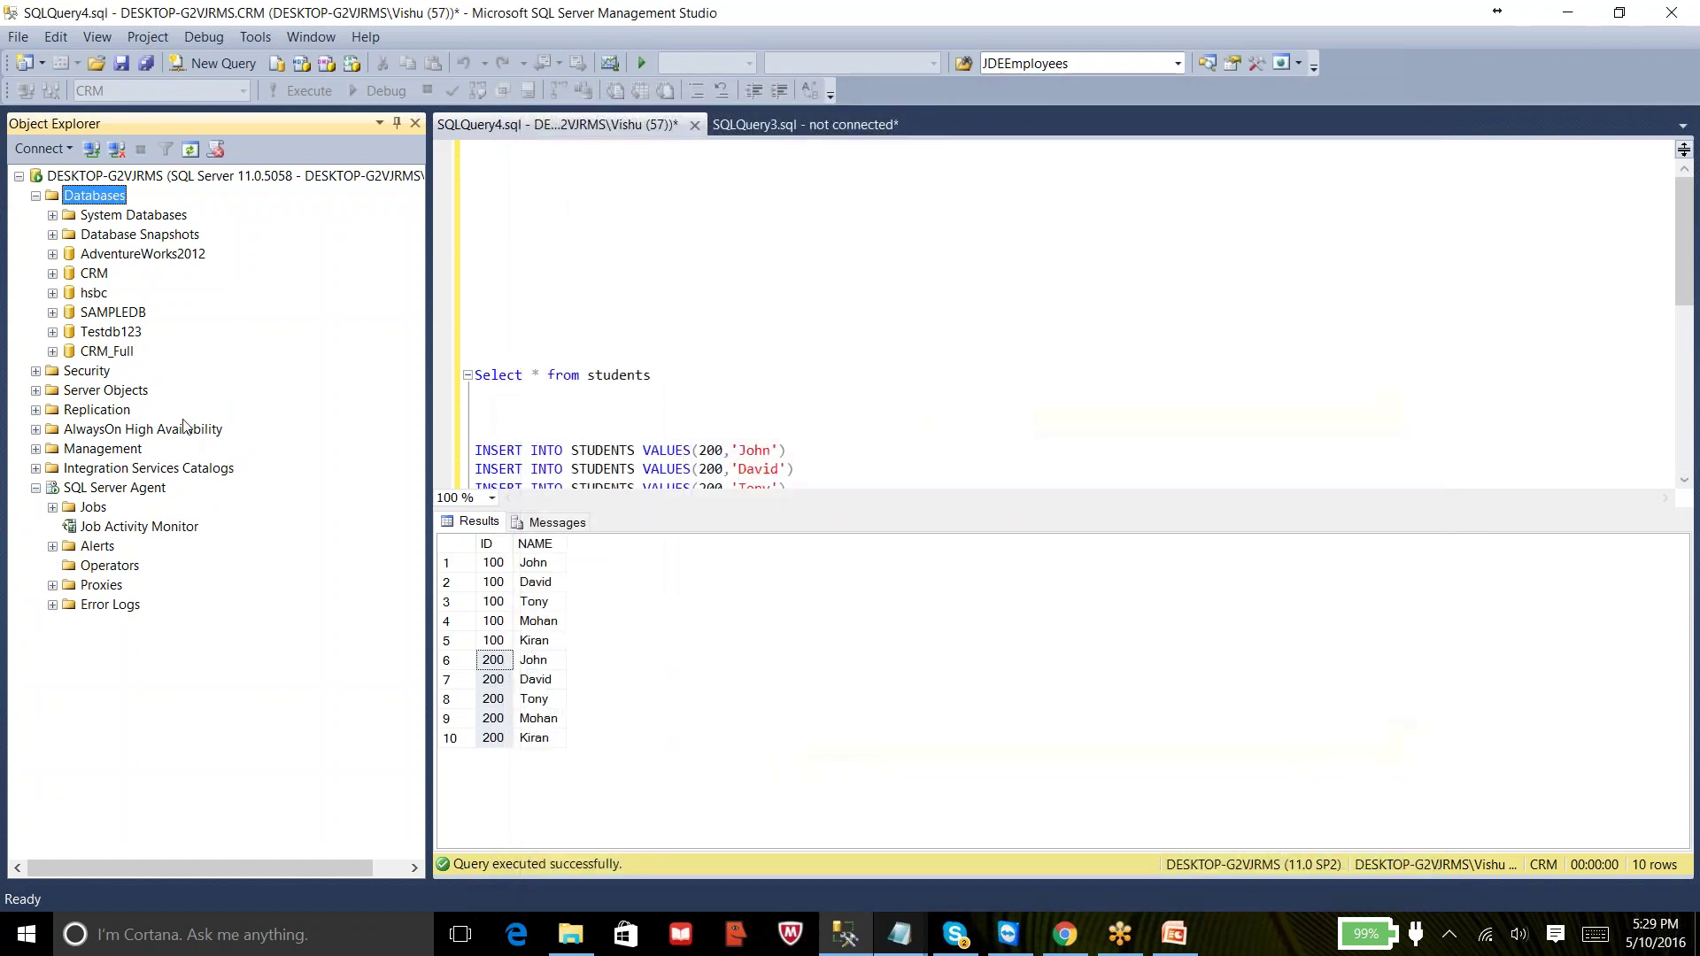
# - Expand the tables of the restored CRM_Full database and select dbo.Students to examine it
pyautogui.click(82, 351)
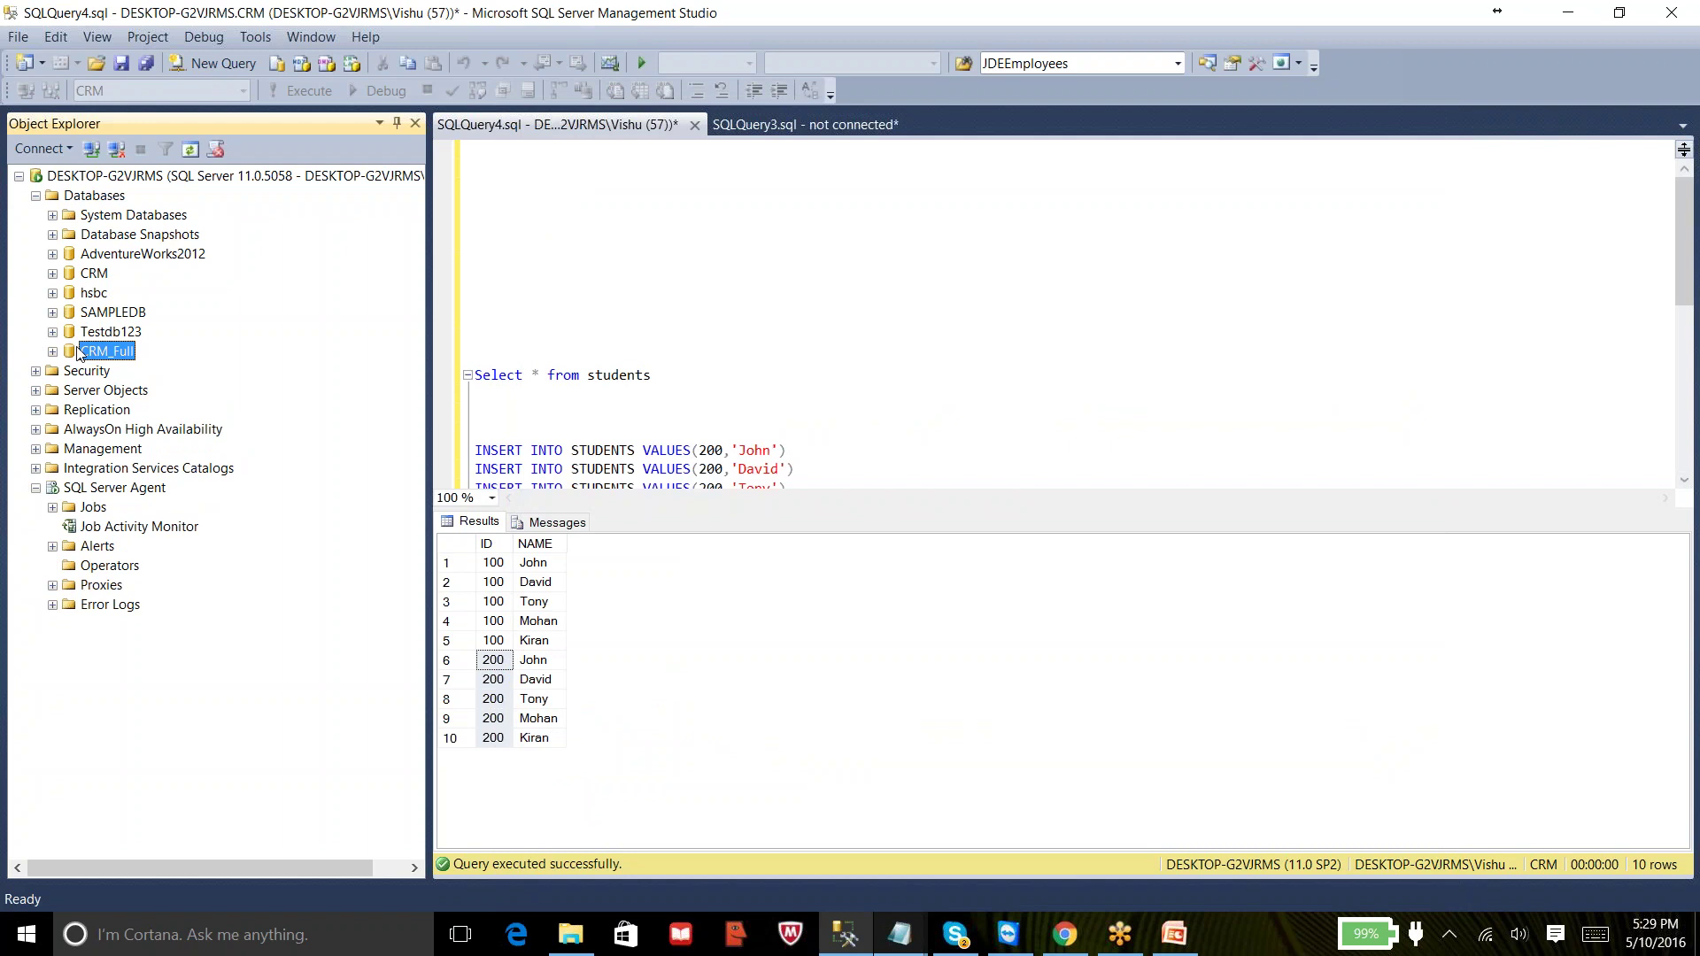
pyautogui.click(52, 351)
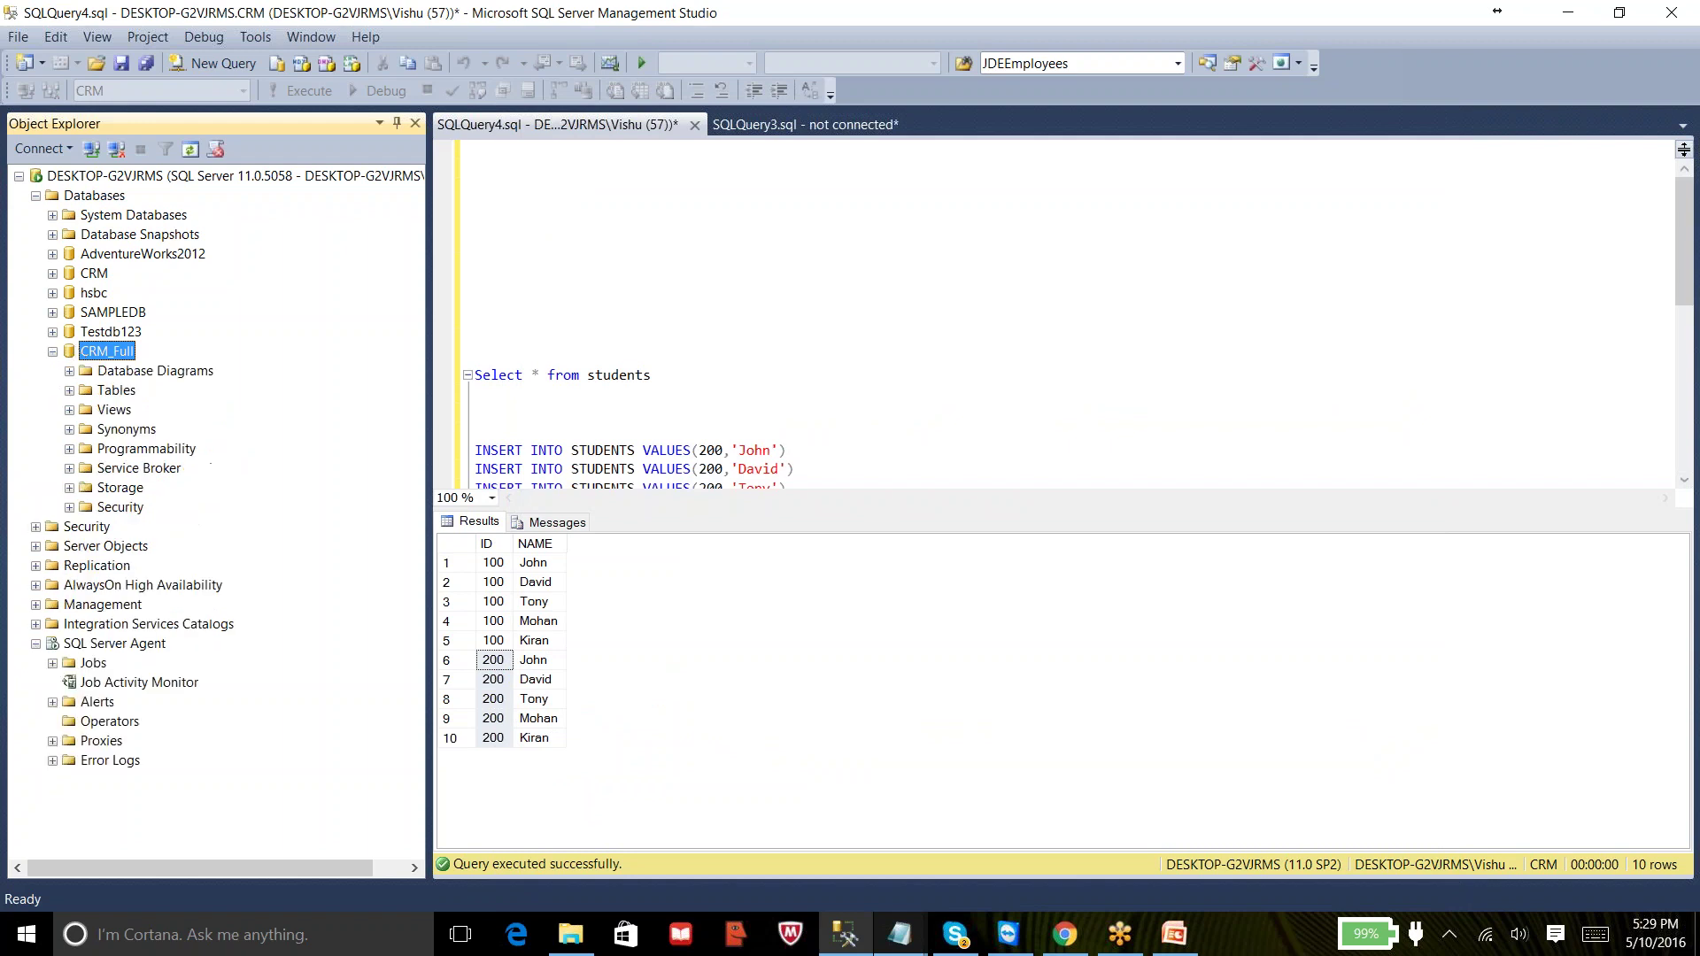
pyautogui.click(69, 390)
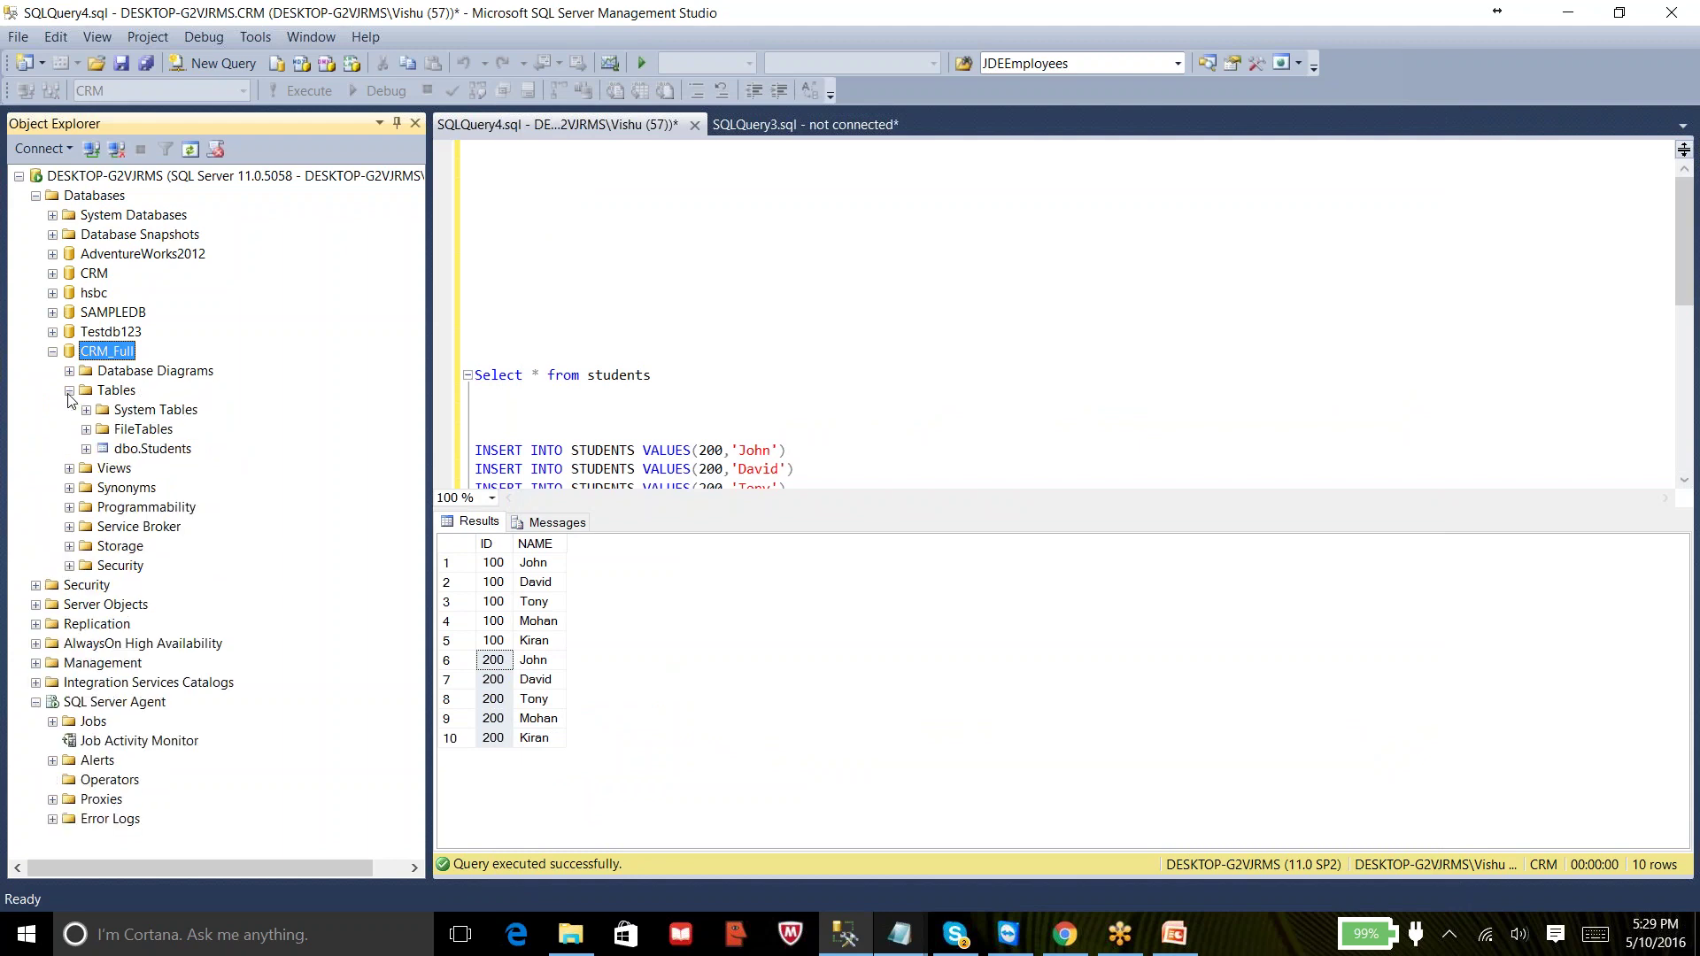
pyautogui.click(171, 455)
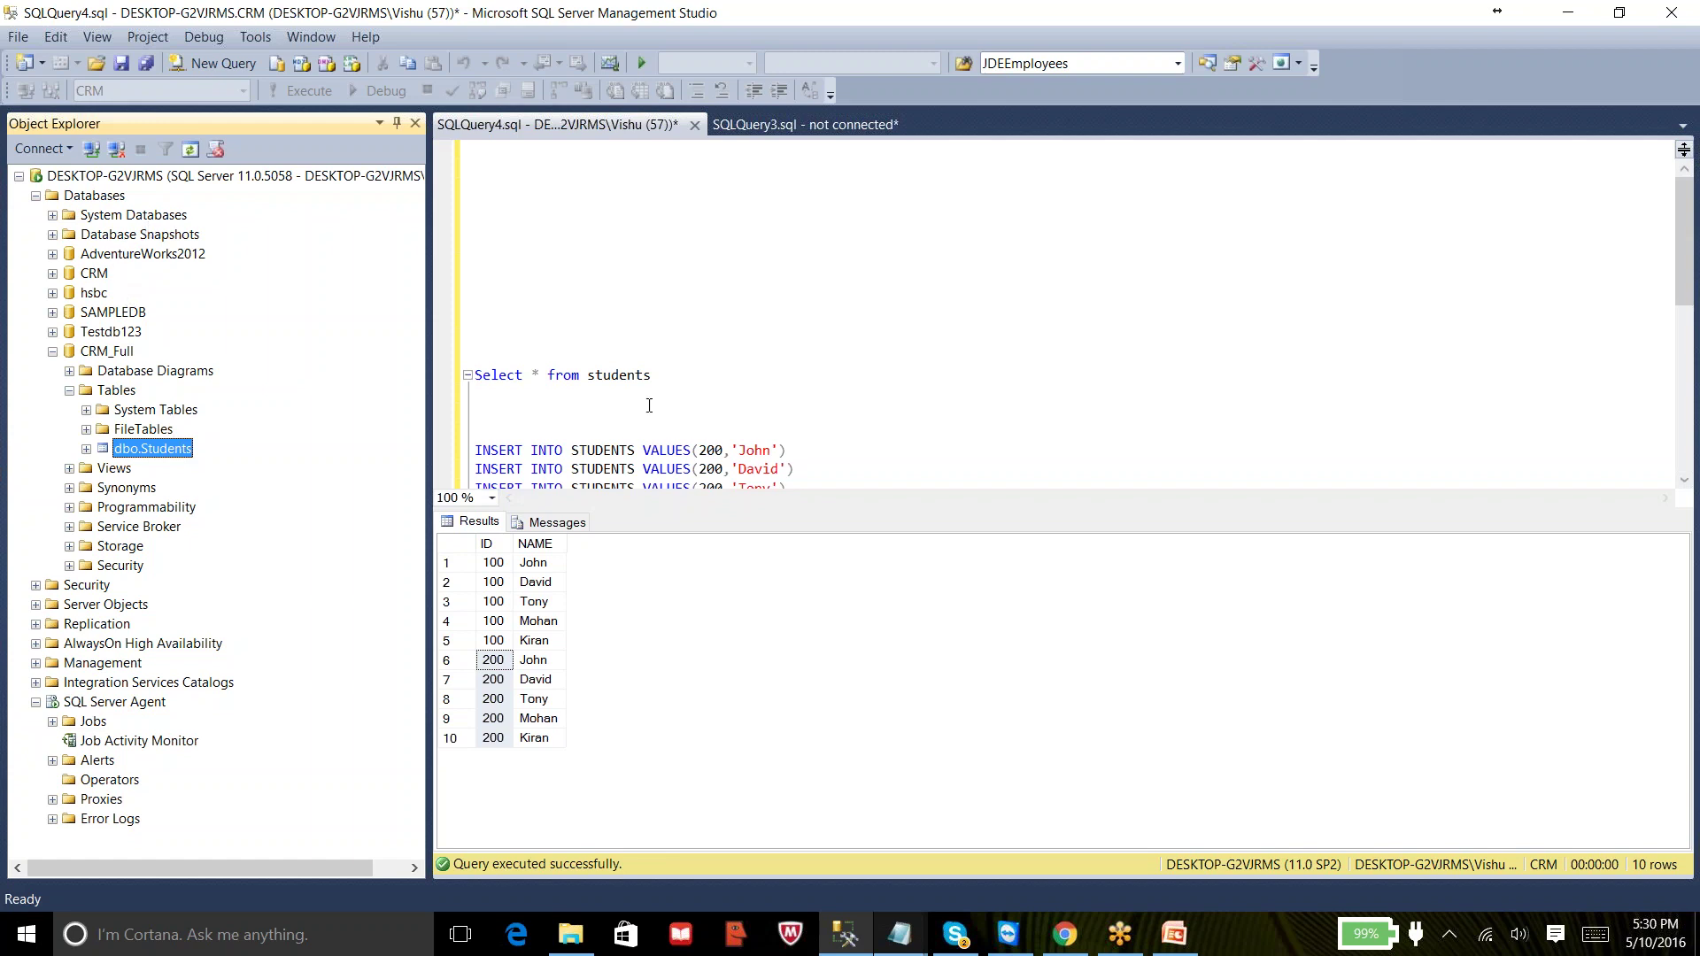
# - Switch to the Notepad notes and highlight the full backup and create database items to review the backup order
pyautogui.moveTo(899, 934)
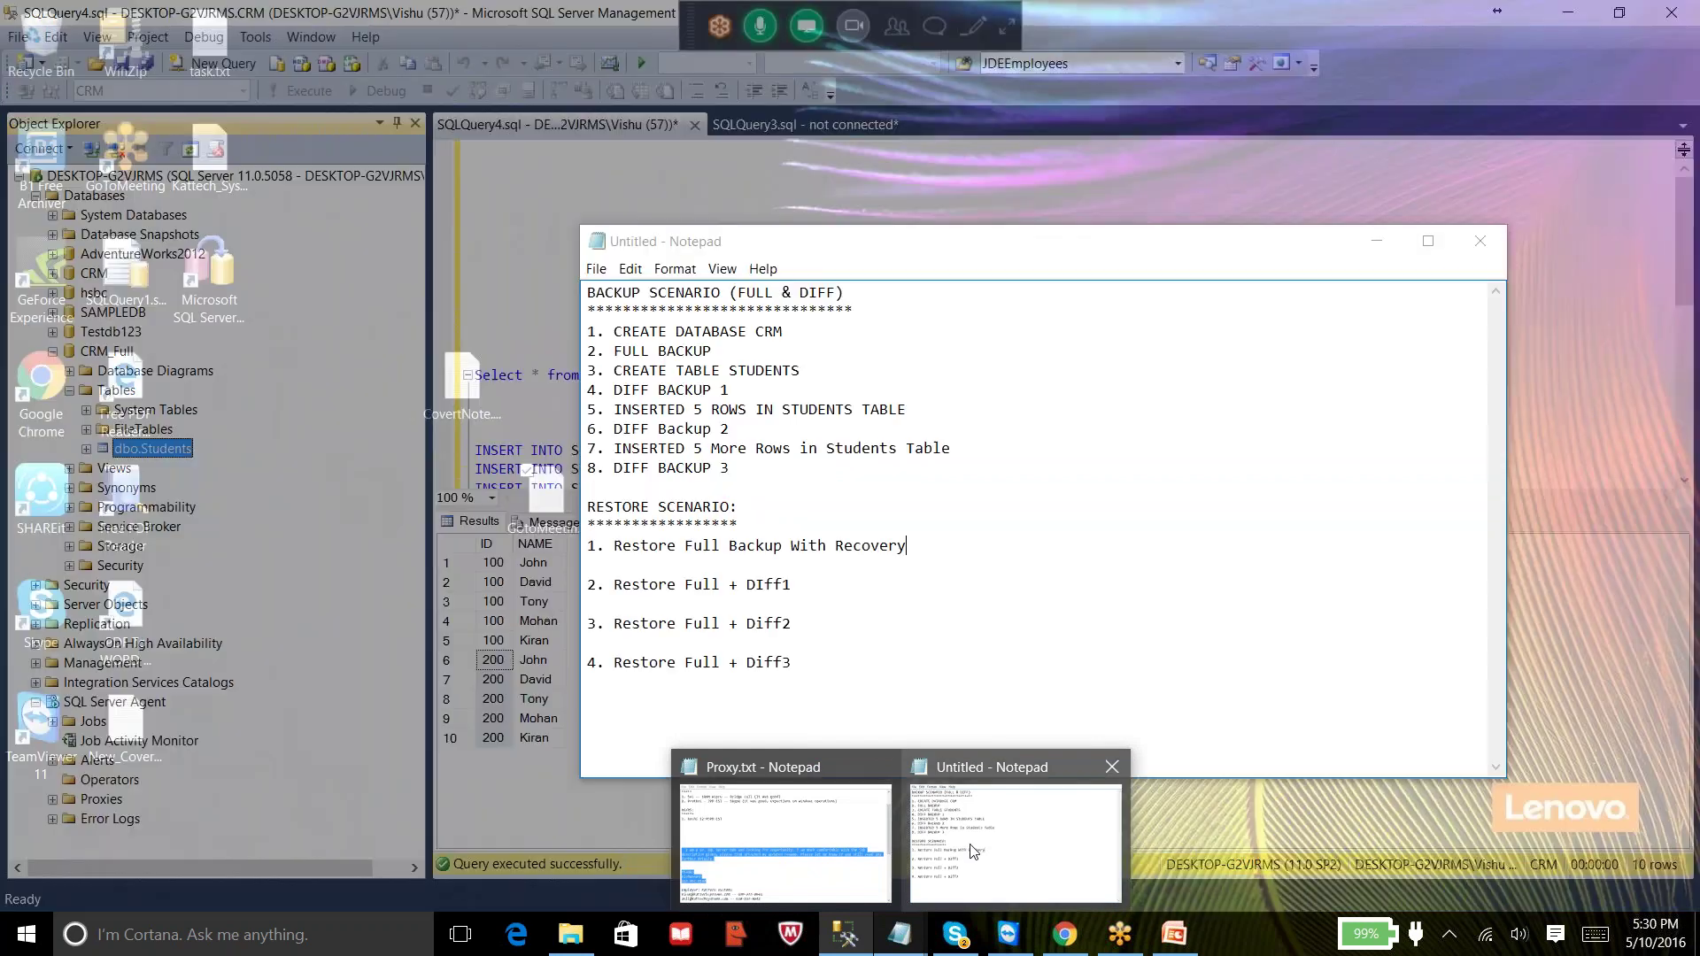
pyautogui.click(971, 851)
pyautogui.moveTo(723, 352); pyautogui.dragTo(586, 351)
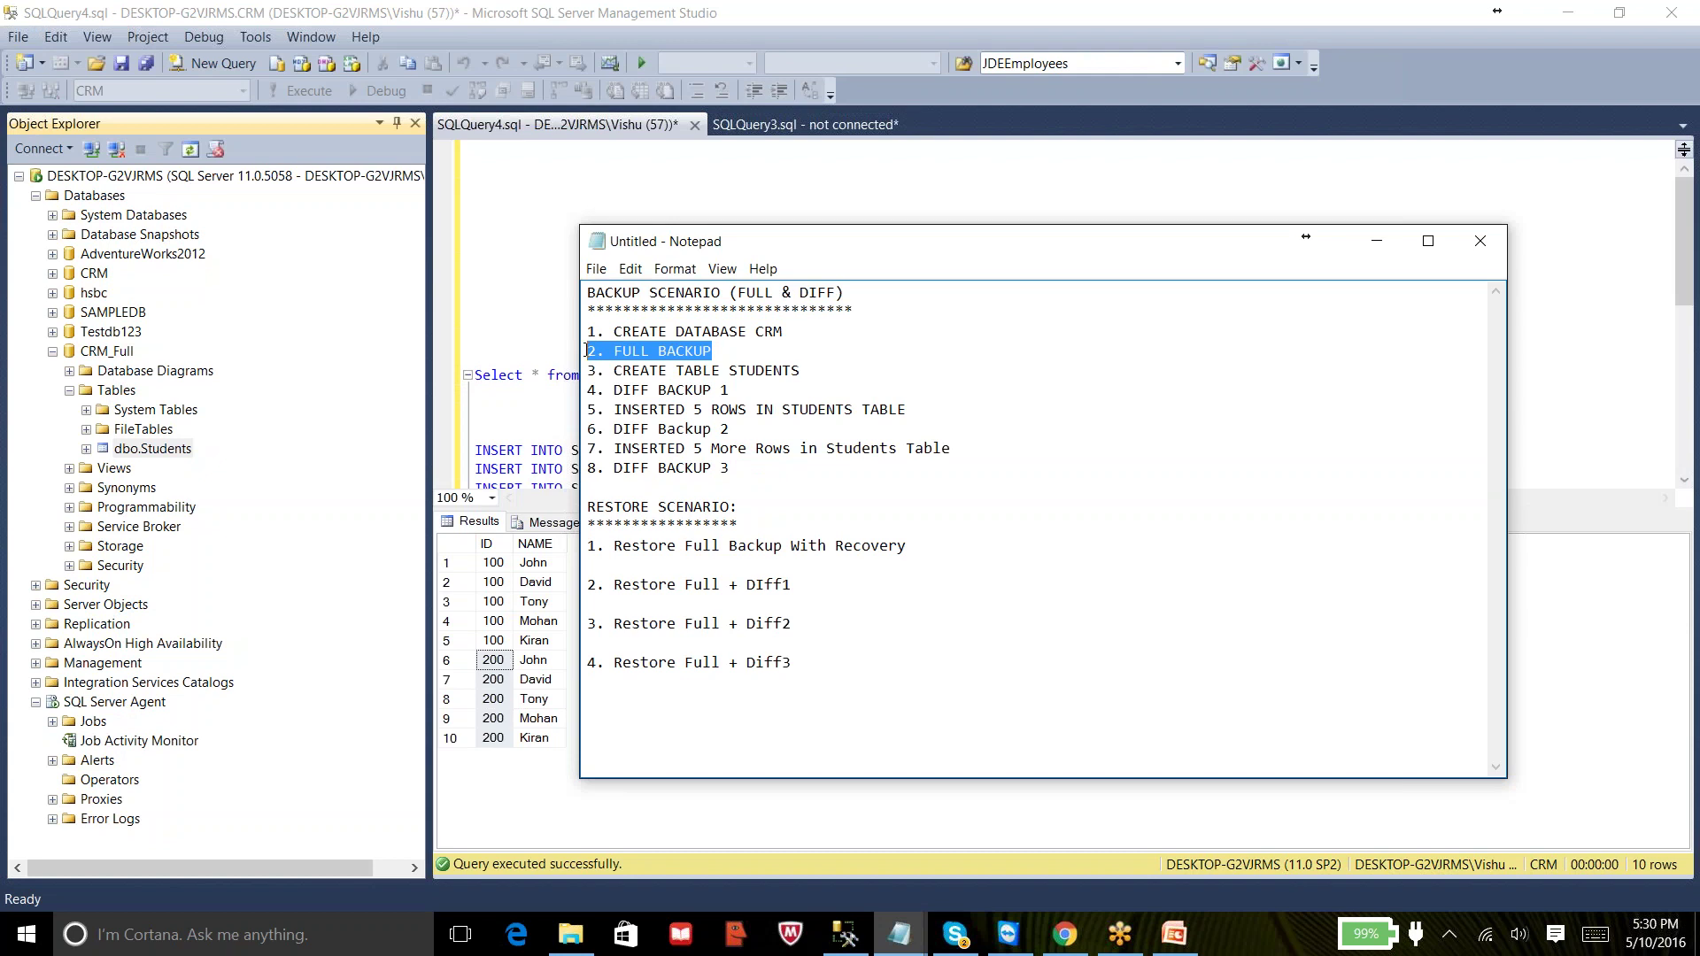
pyautogui.moveTo(626, 332); pyautogui.dragTo(783, 329)
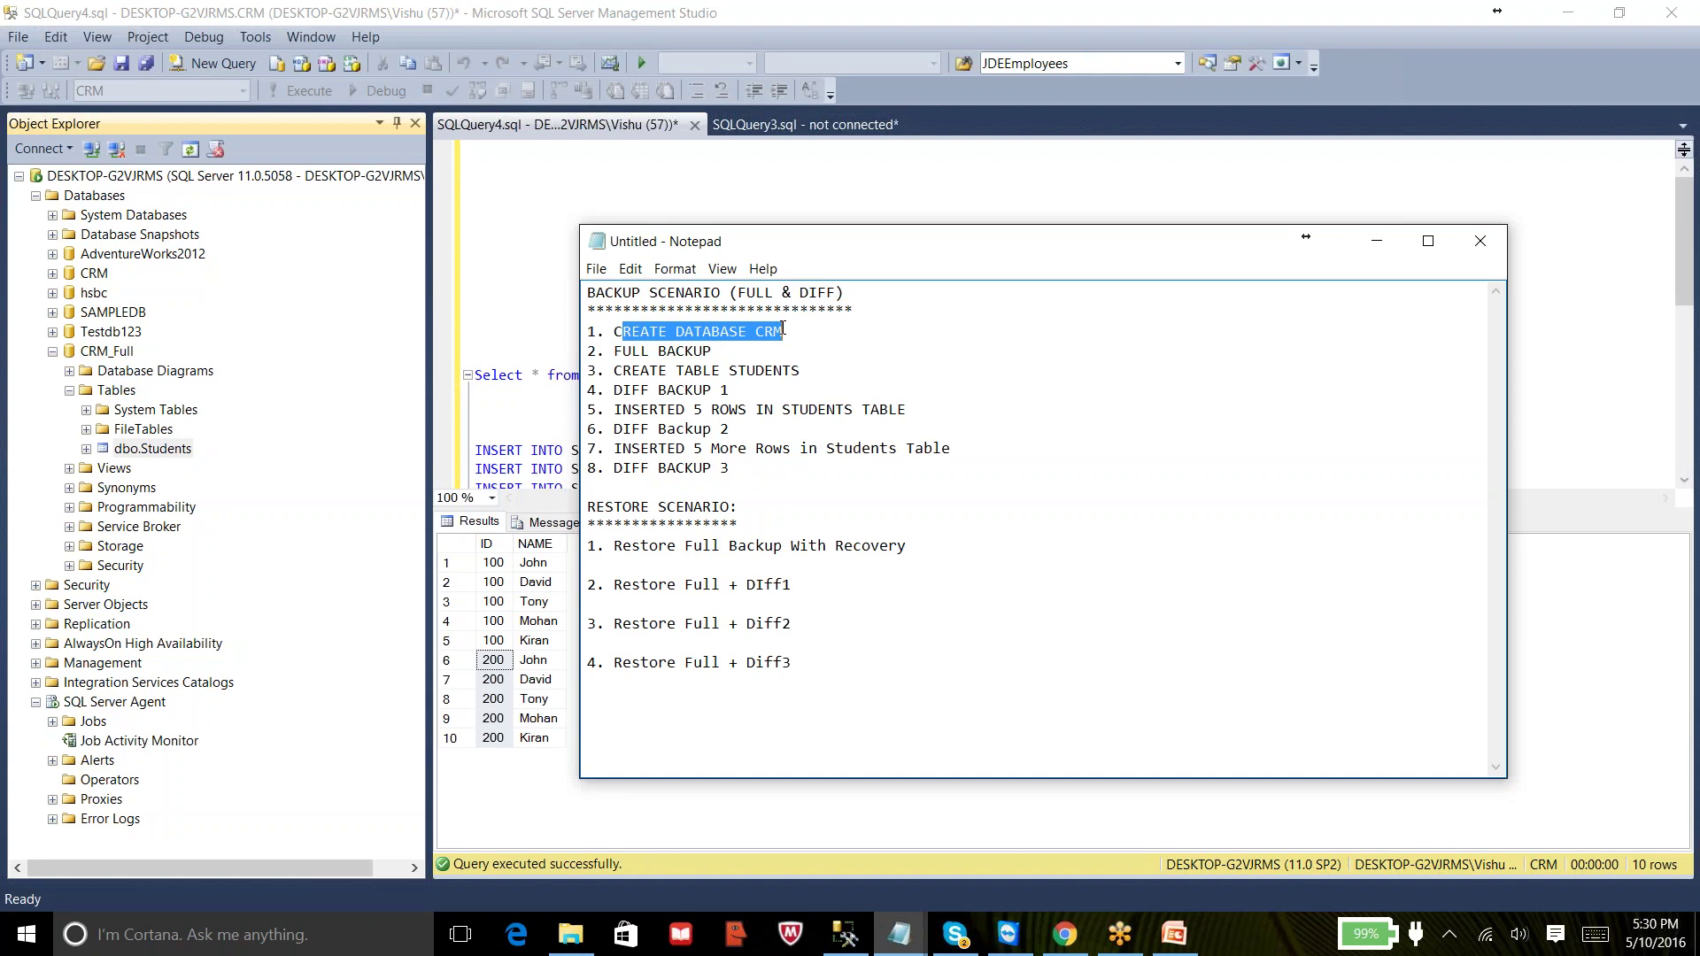
# - Delete the dbo.Students table from the CRM_Full database, and collapse that database in the tree
pyautogui.rightClick(169, 454)
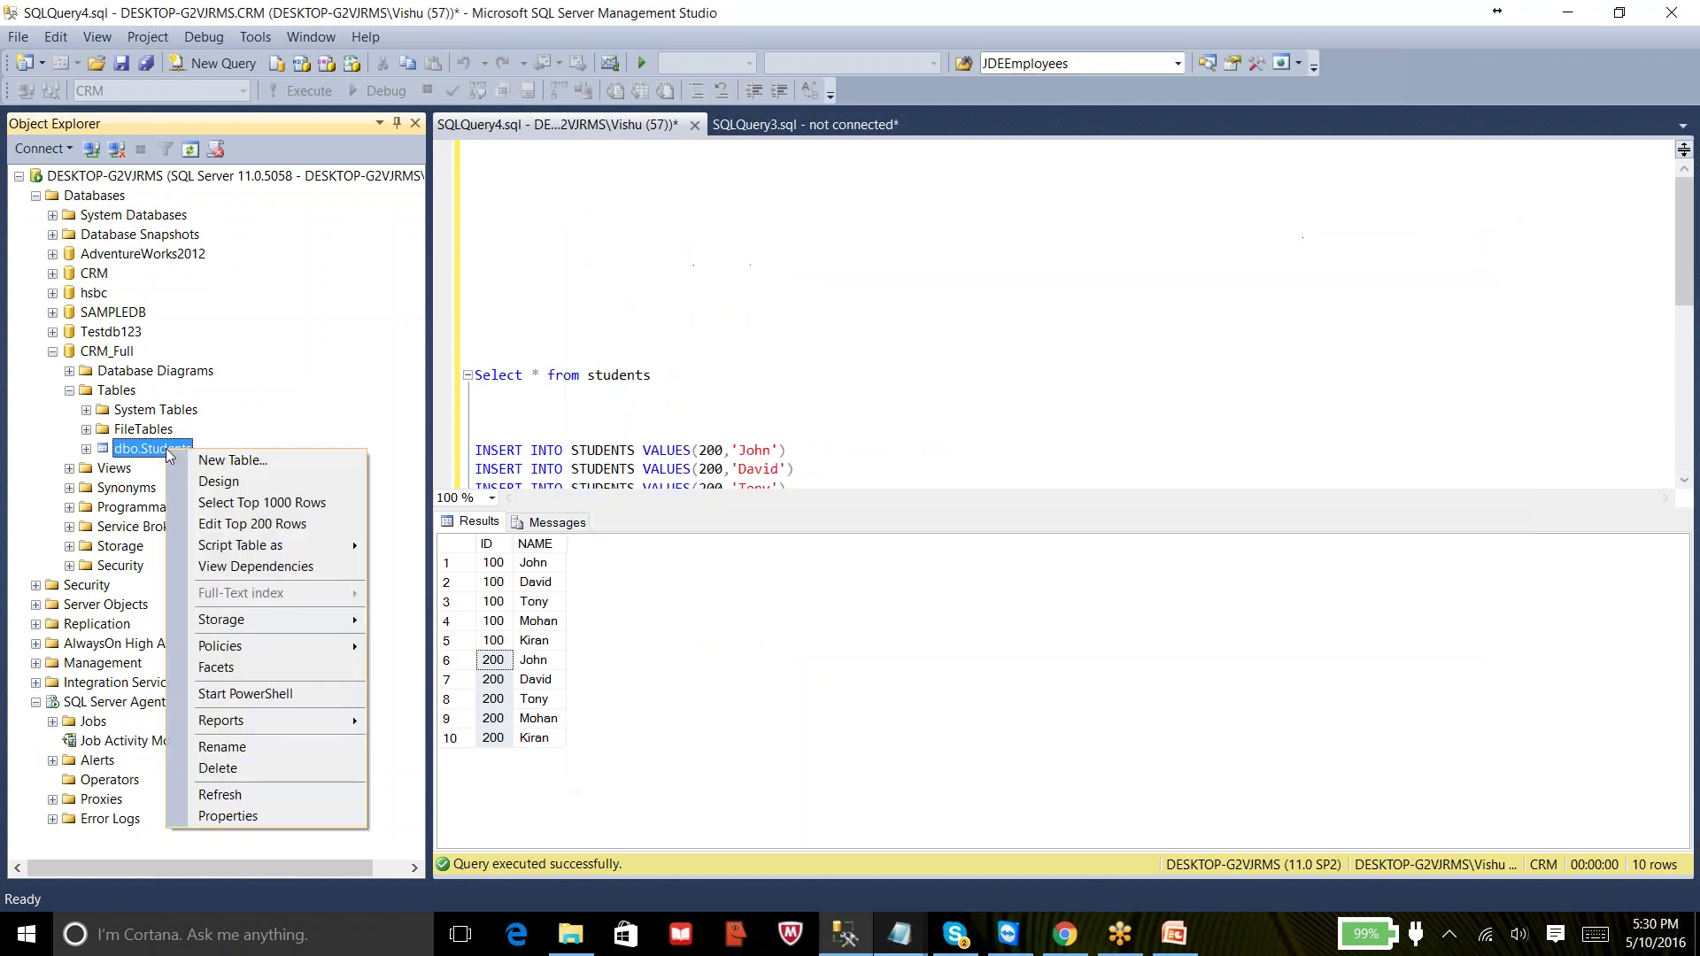
pyautogui.click(258, 772)
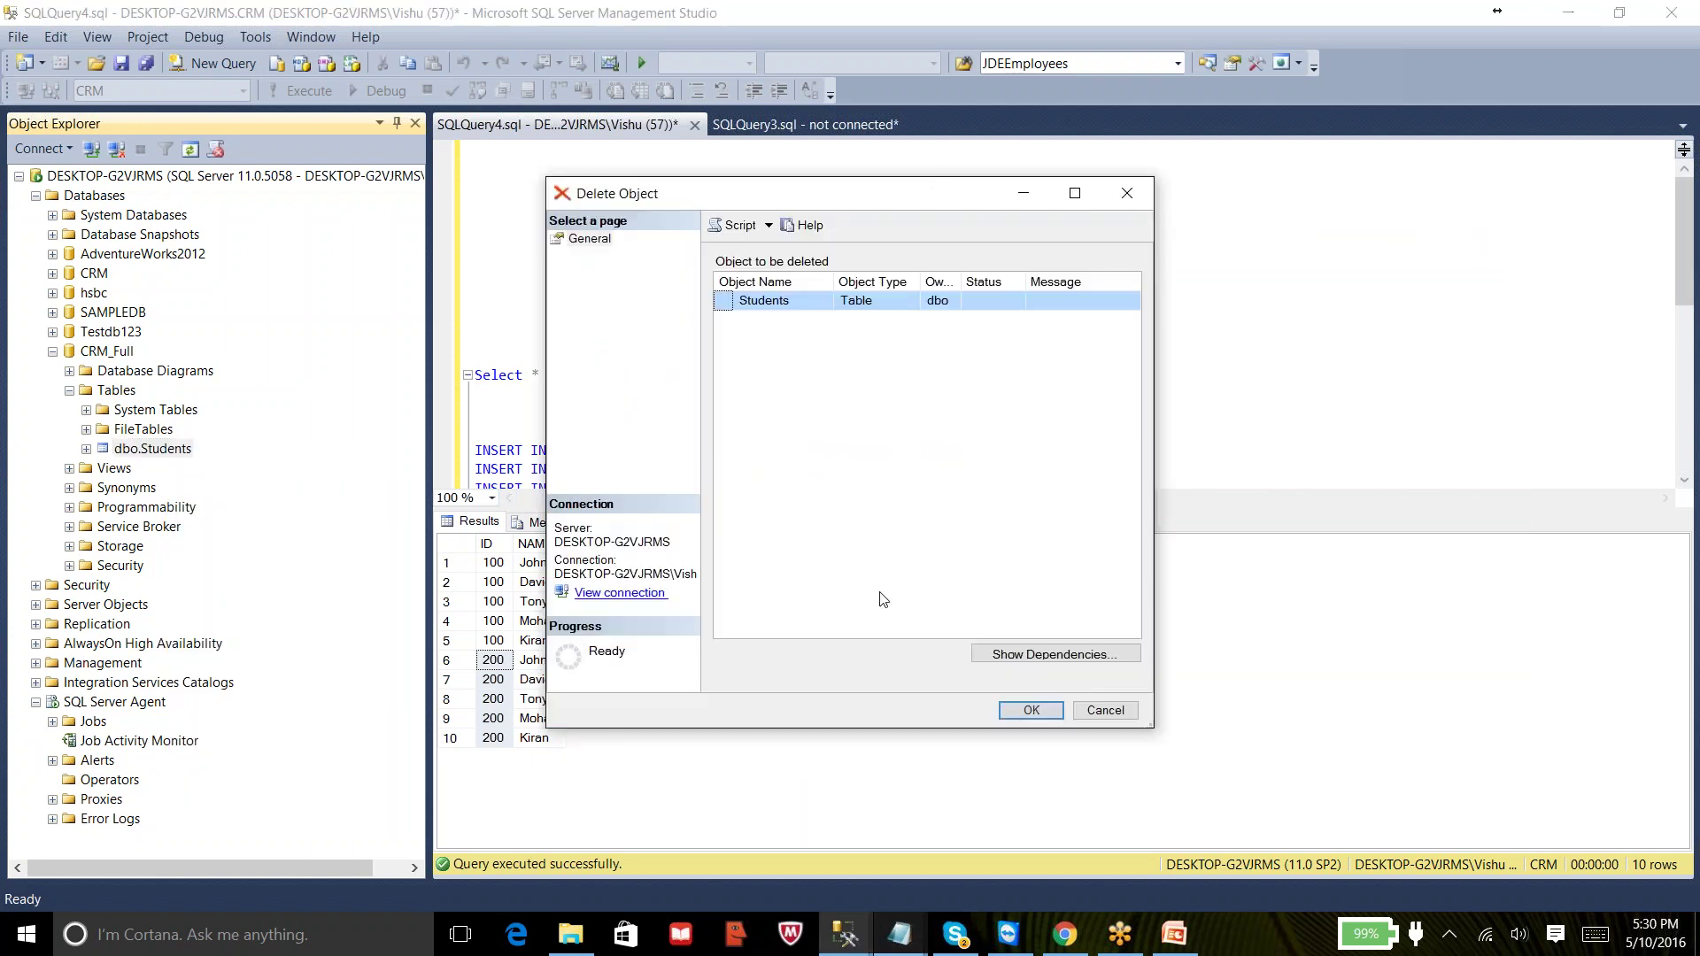
pyautogui.click(1027, 711)
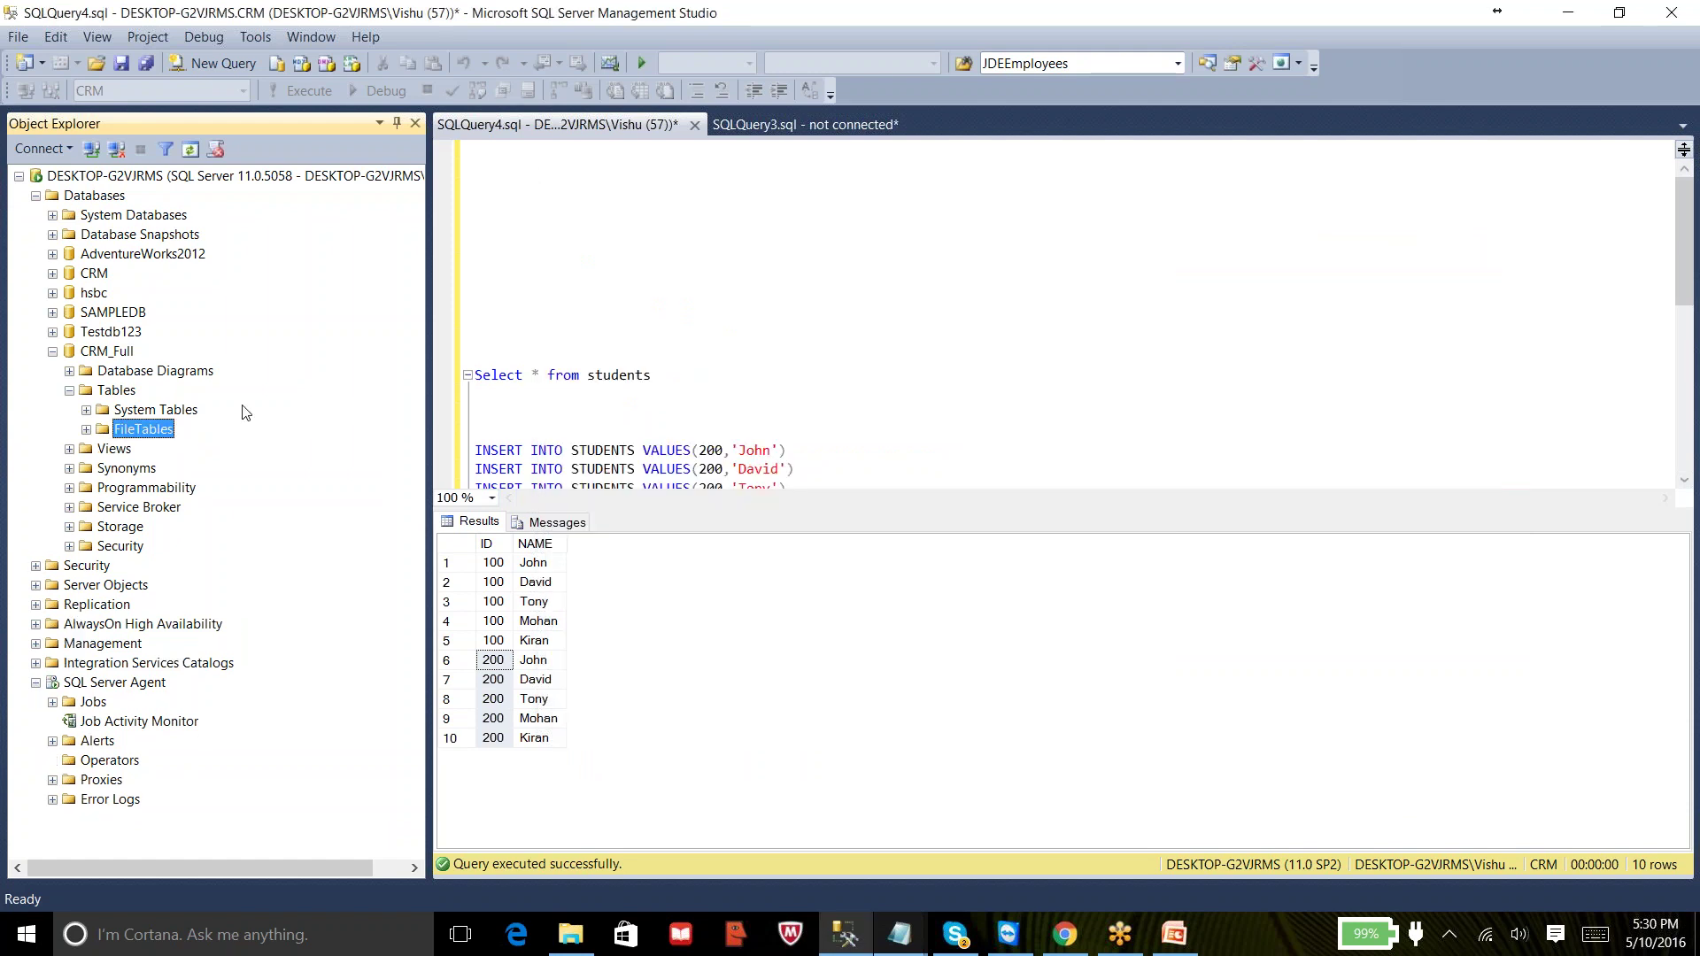
pyautogui.click(52, 352)
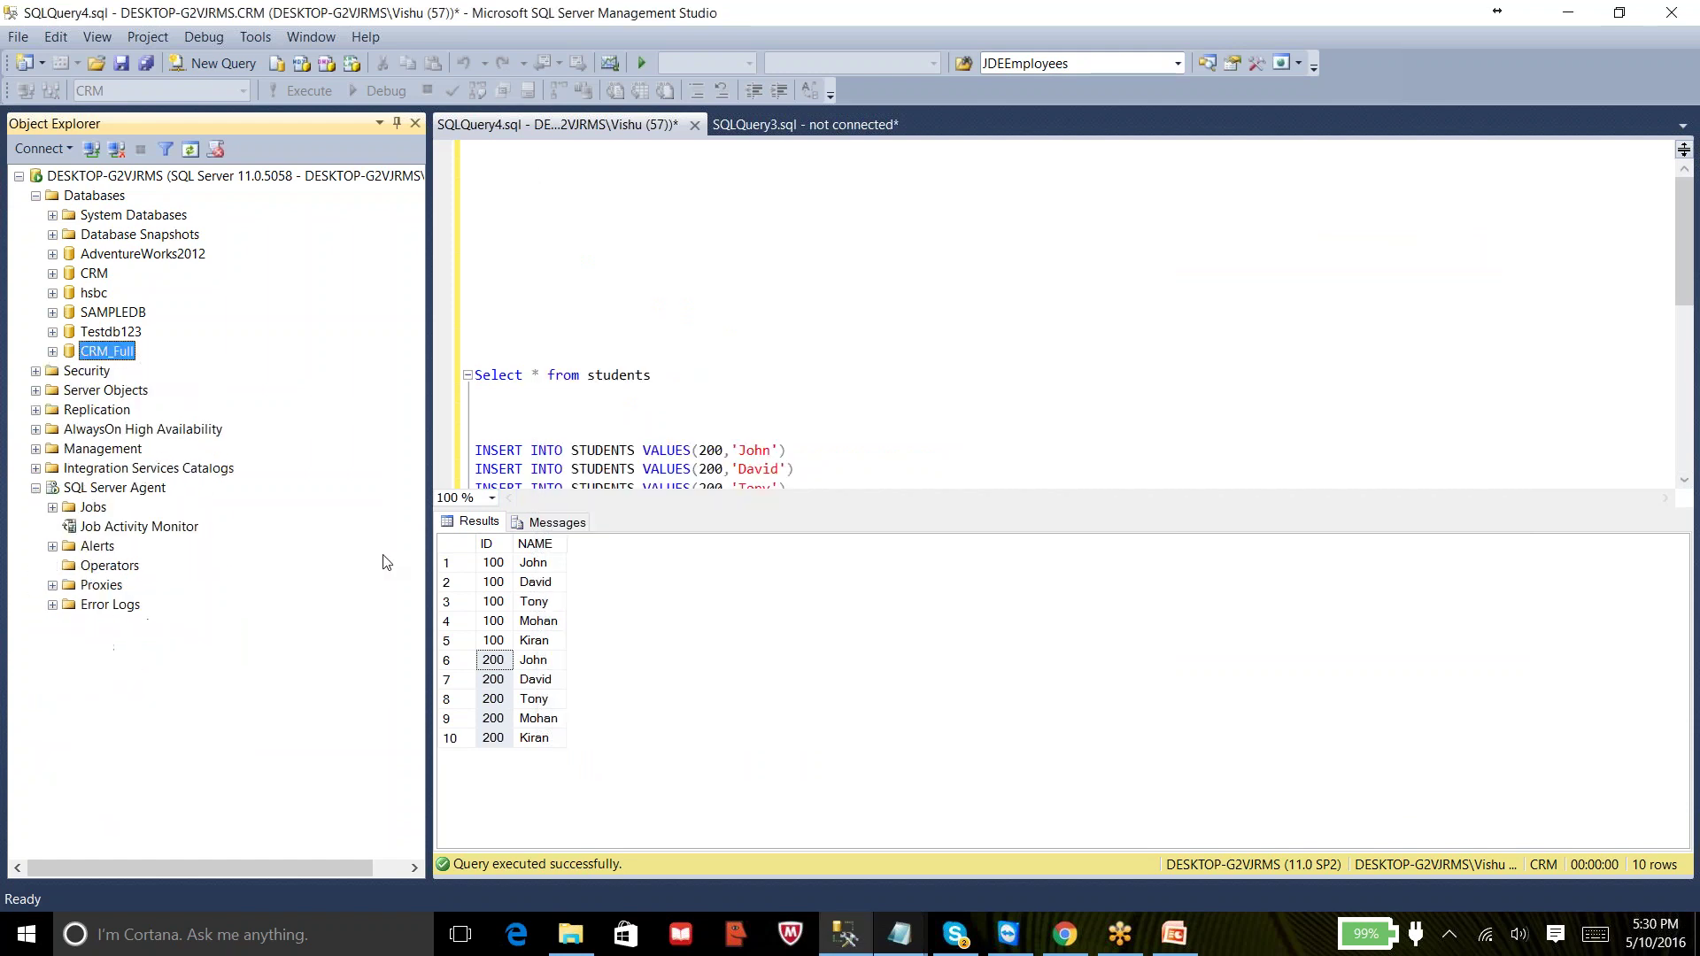
# - Switch to the Notepad notes and add "-- Blank Database Restored" under the "Restore Full Backup With Recovery" item
pyautogui.moveTo(900, 931)
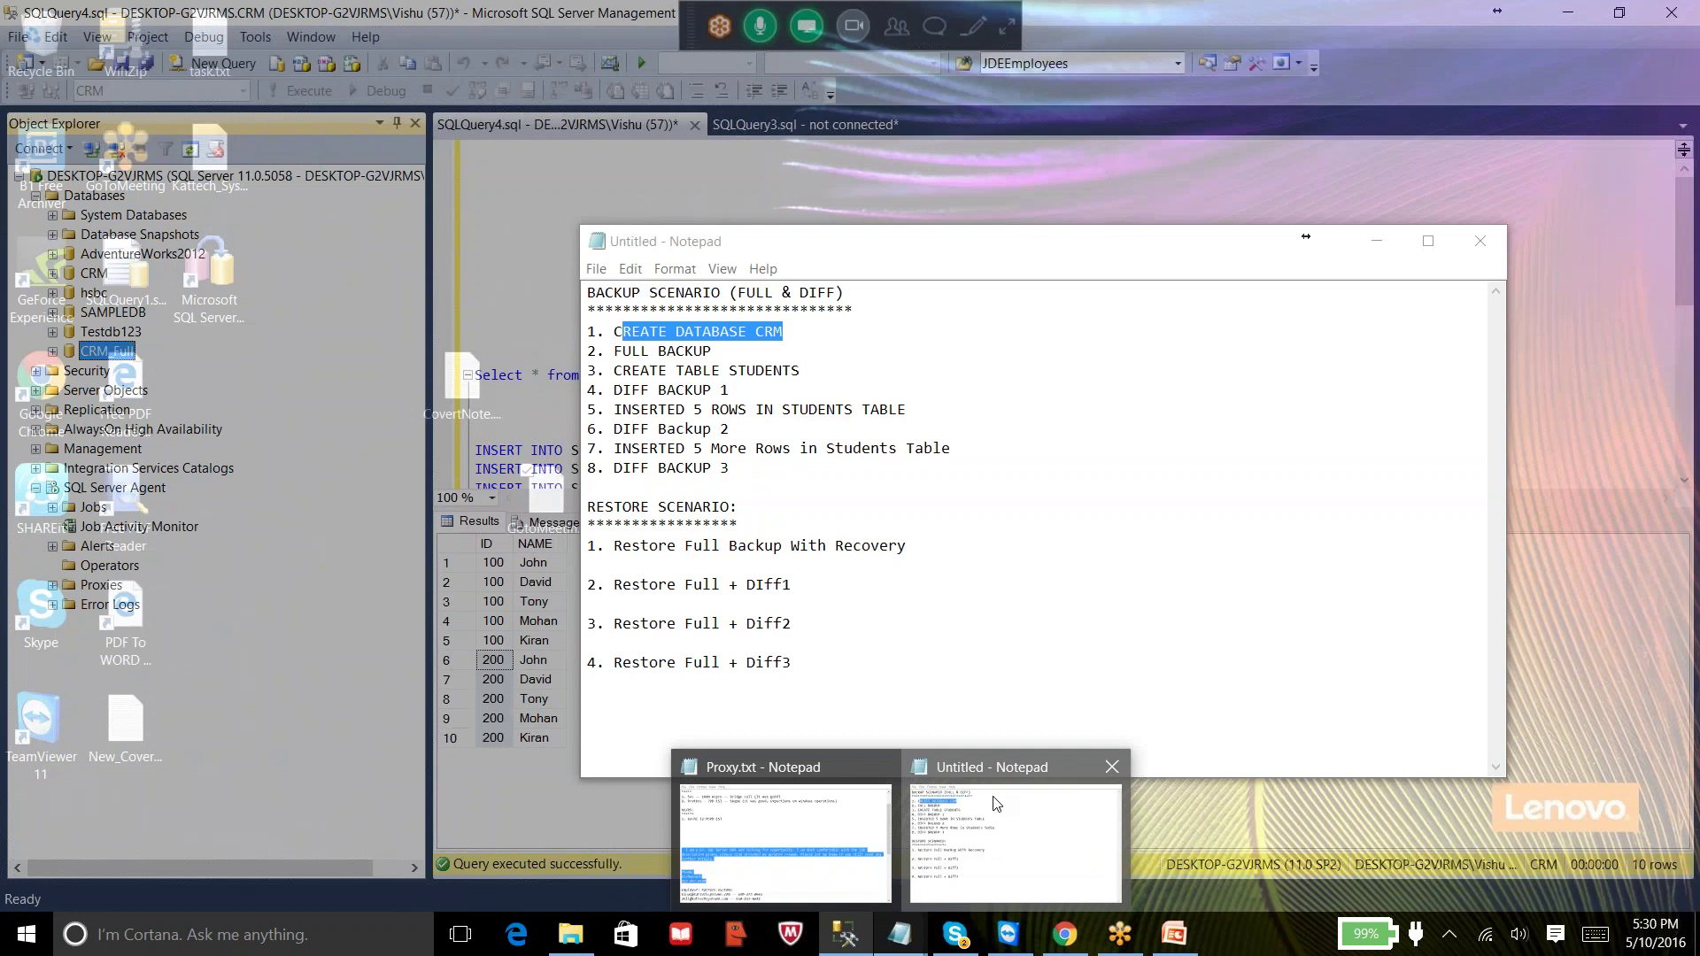
pyautogui.click(995, 803)
pyautogui.click(911, 548)
pyautogui.press('Return')
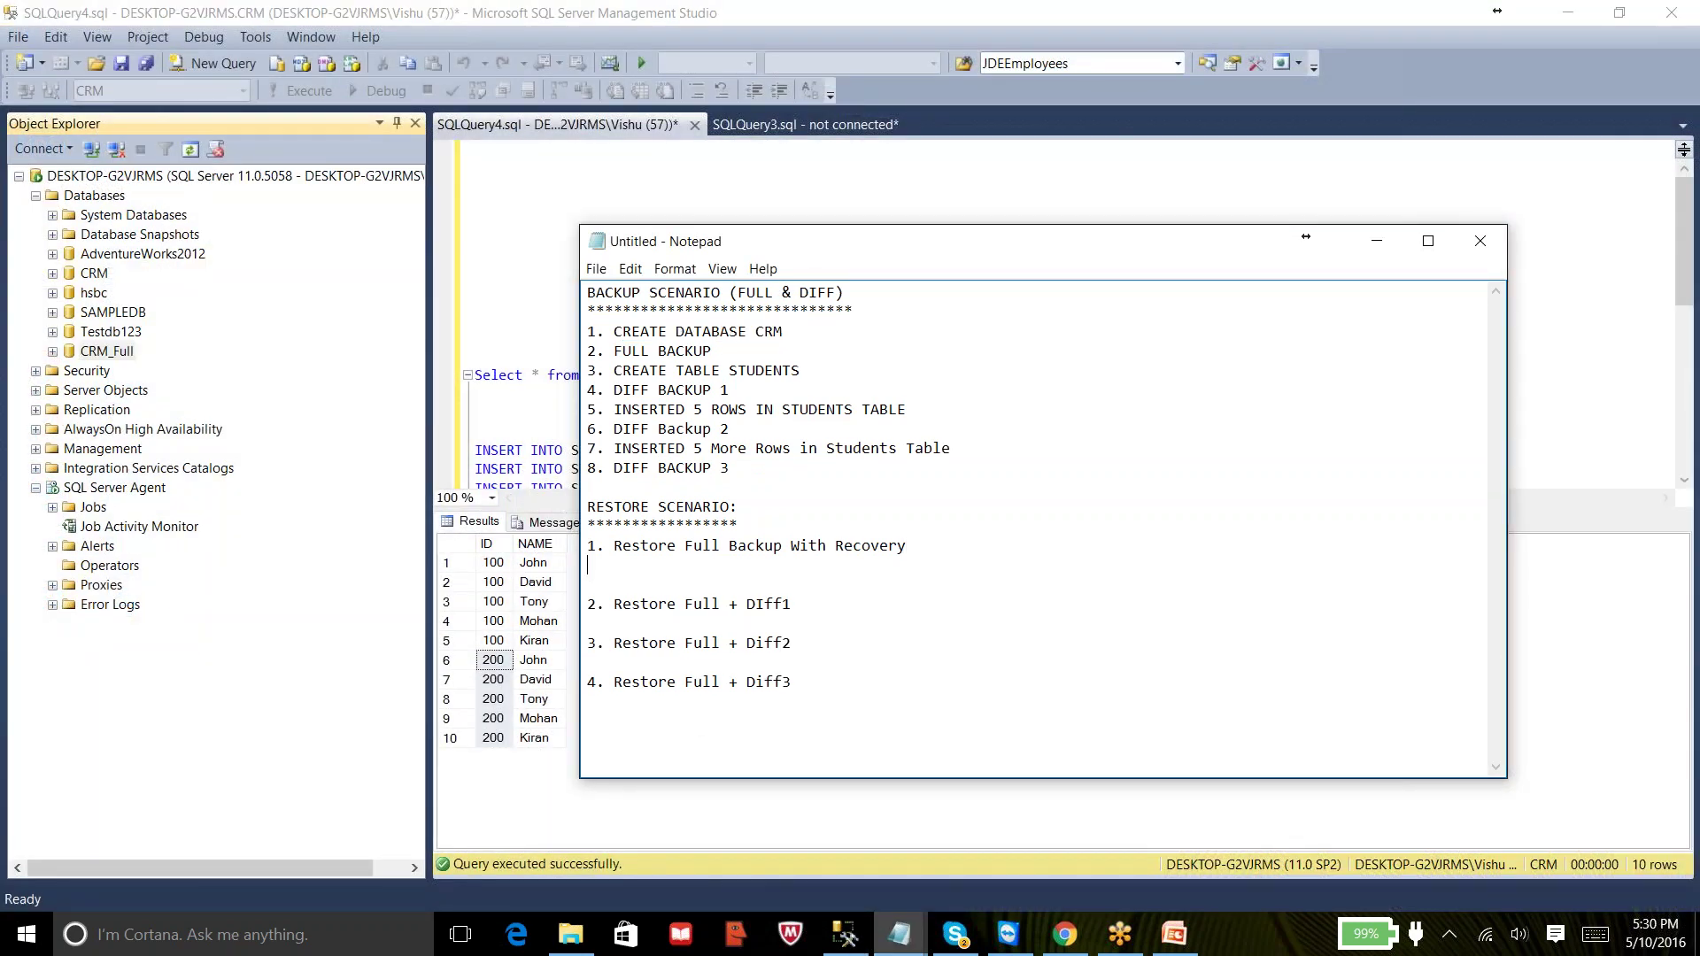
pyautogui.write('-- Blank Database Restored')
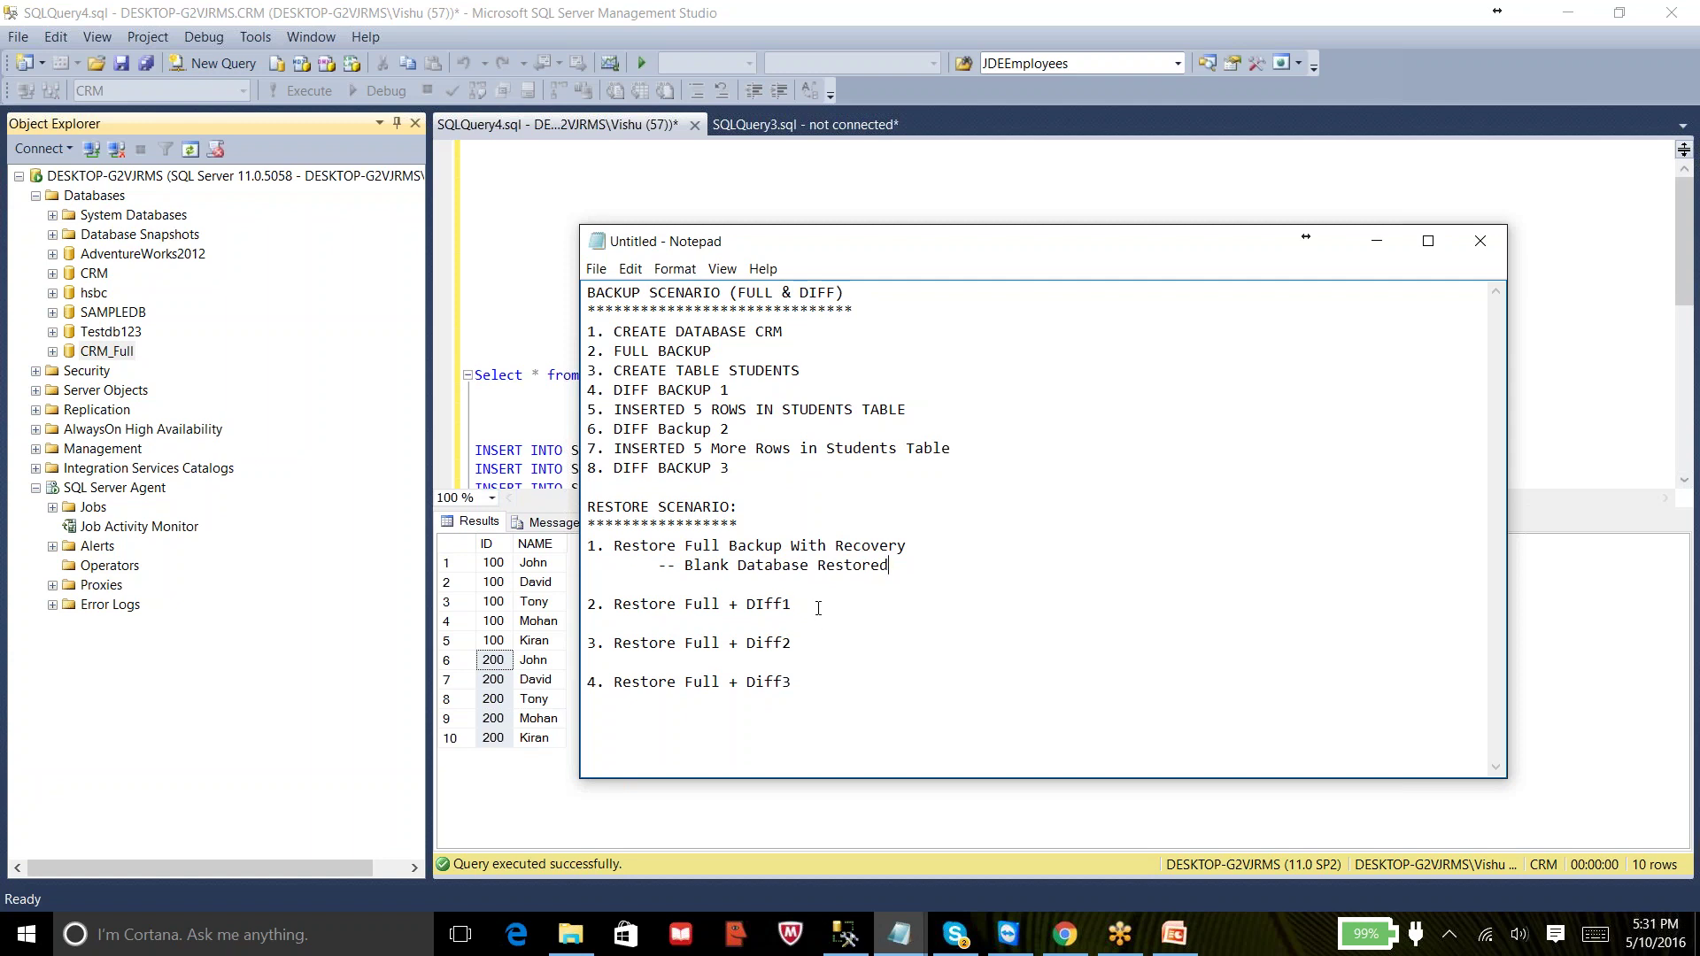
# - Add an empty line under "Restore Full + DIff1" and highlight the backup items from CREATE DATABASE CRM through DIFF BACKUP 1
pyautogui.press('Return')
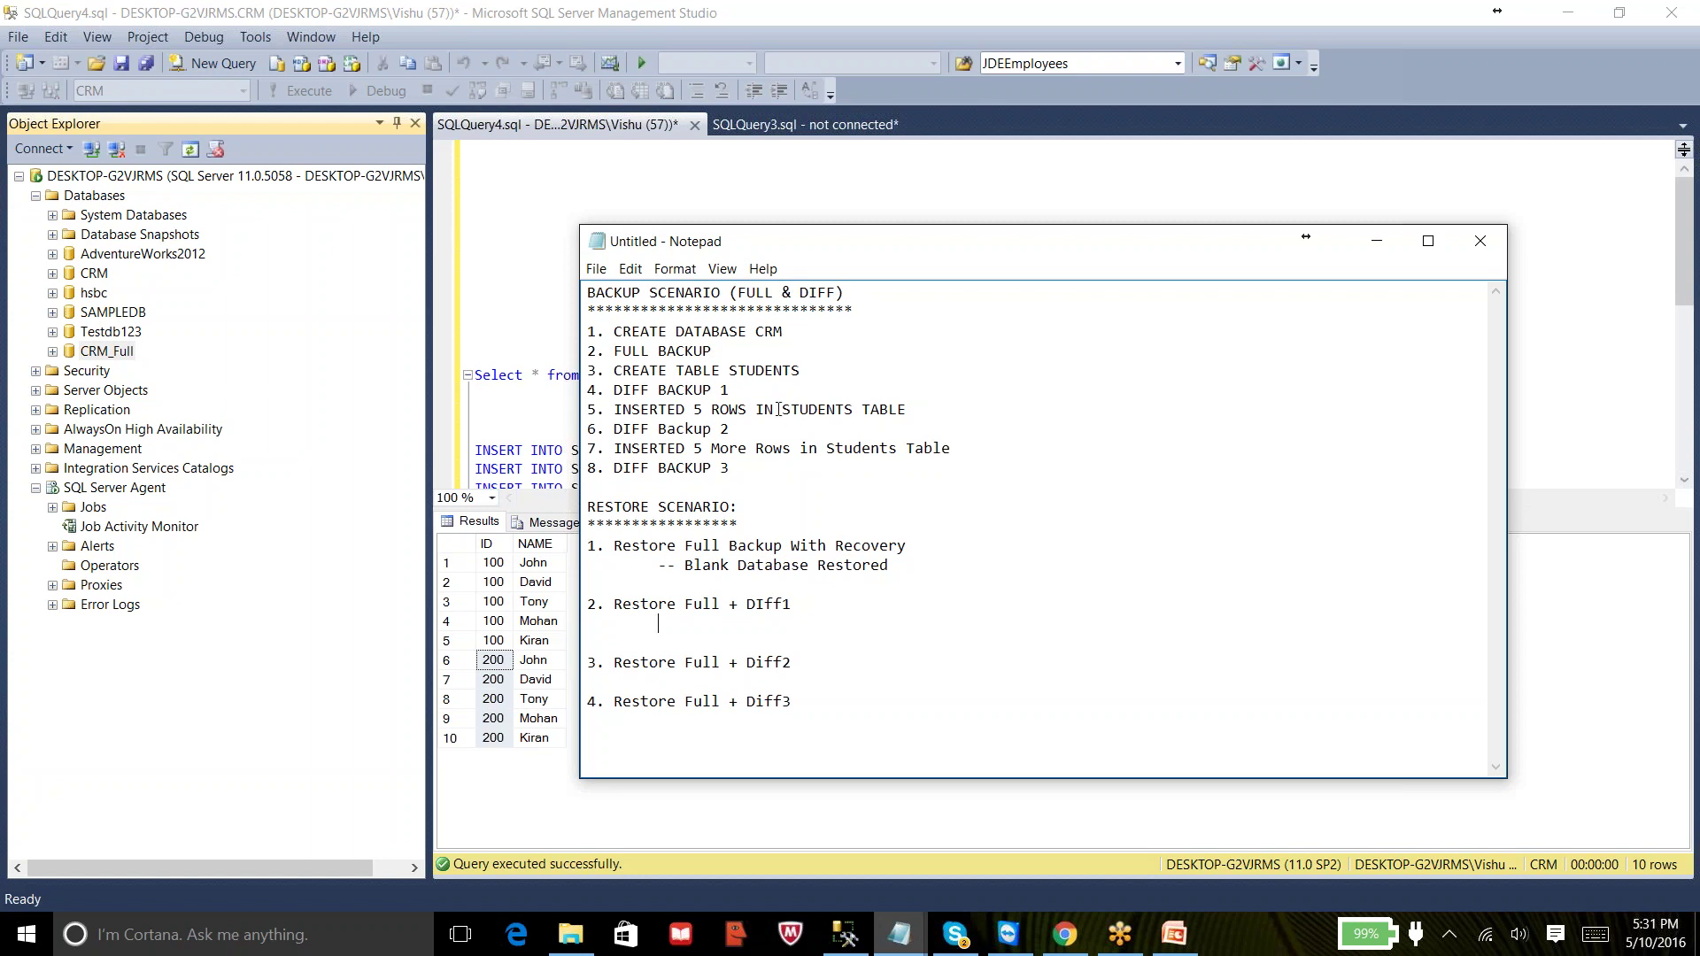
pyautogui.moveTo(713, 351); pyautogui.dragTo(604, 354)
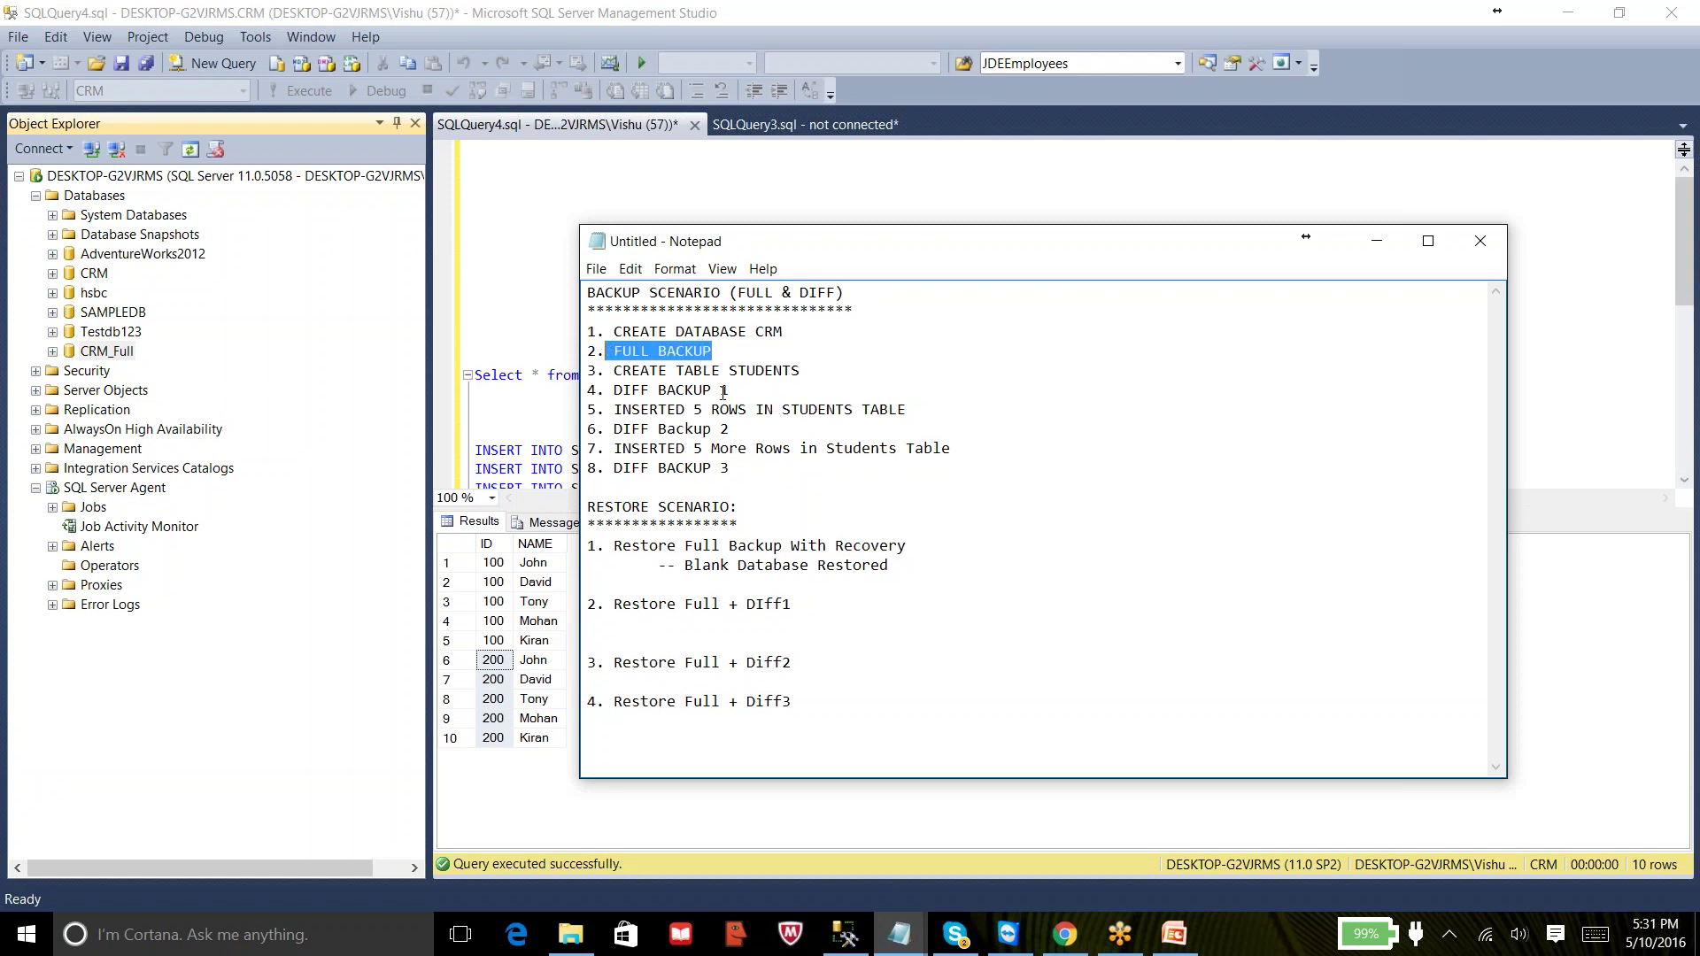
pyautogui.moveTo(727, 391); pyautogui.dragTo(574, 334)
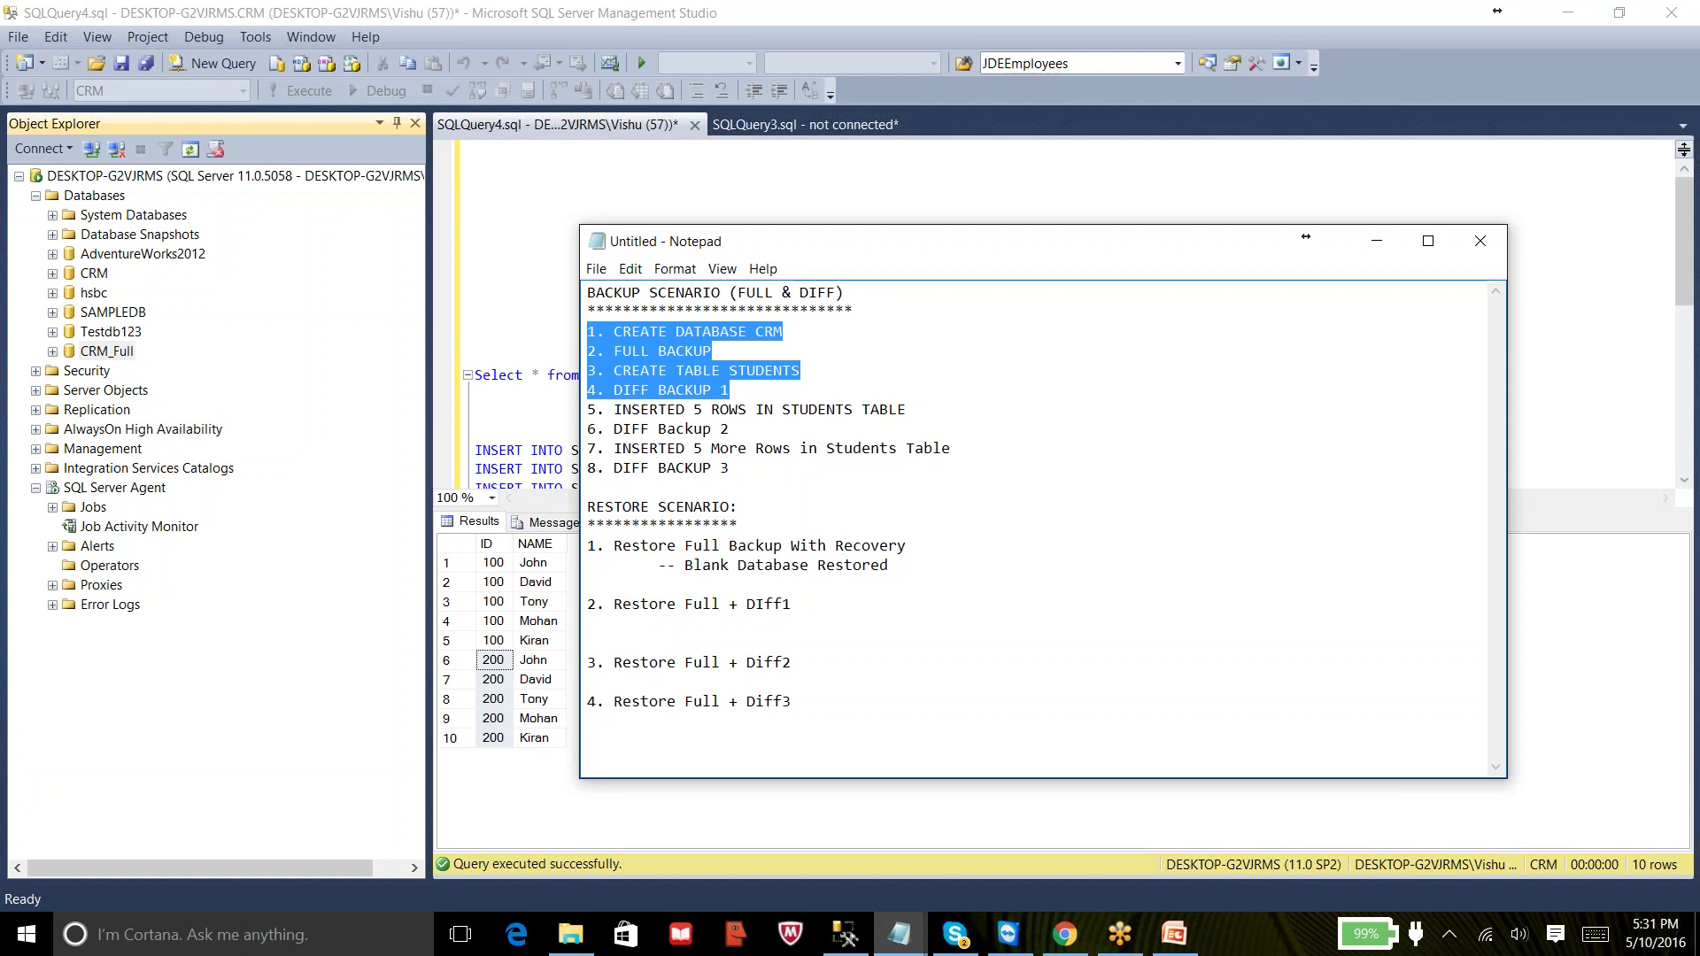
# - In Management Studio, start a database restore with a device as the source and open the backup device selection
pyautogui.click(89, 202)
pyautogui.rightClick(88, 200)
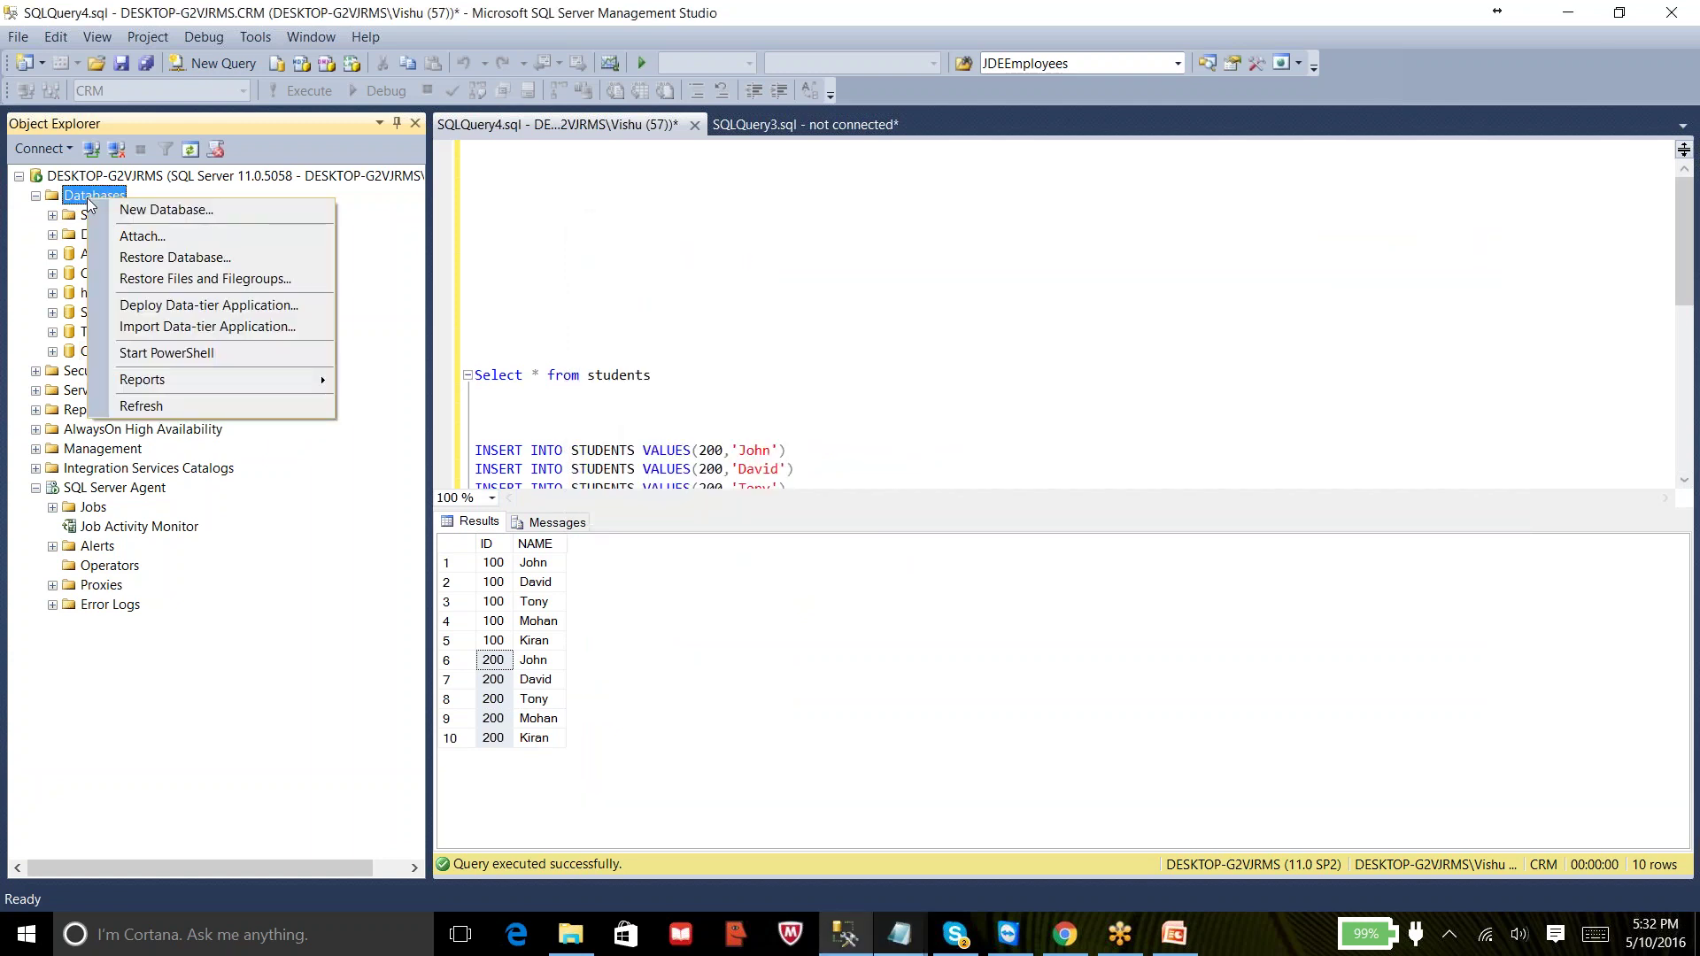
pyautogui.click(123, 258)
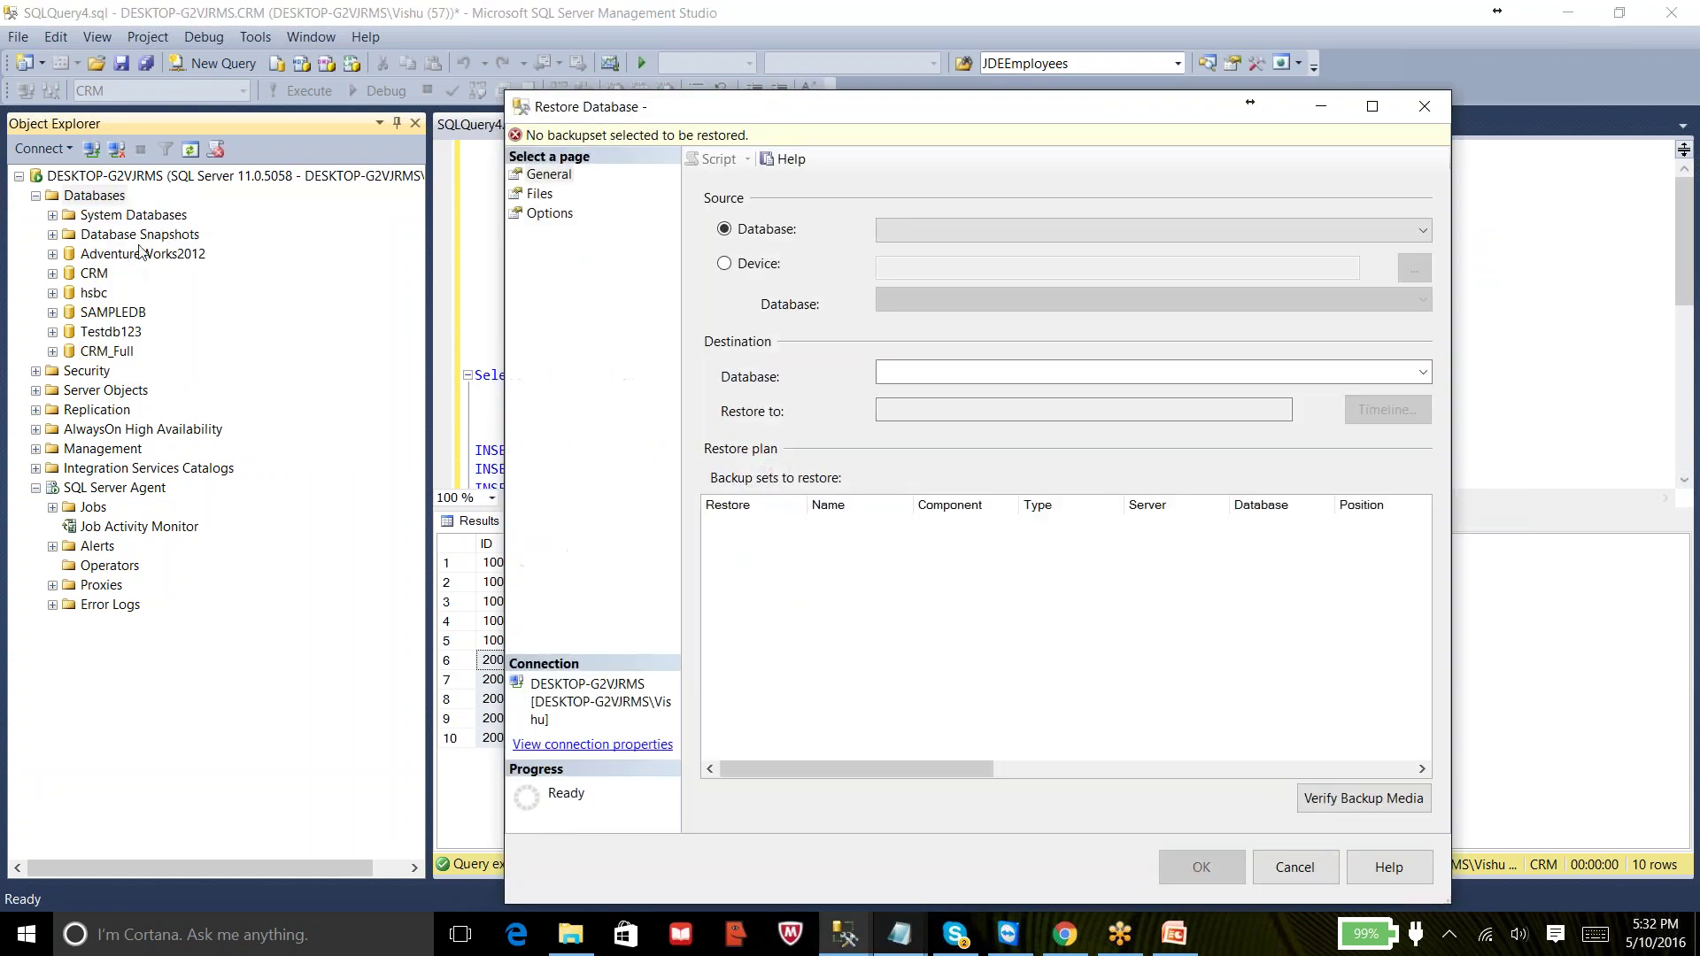
pyautogui.click(759, 266)
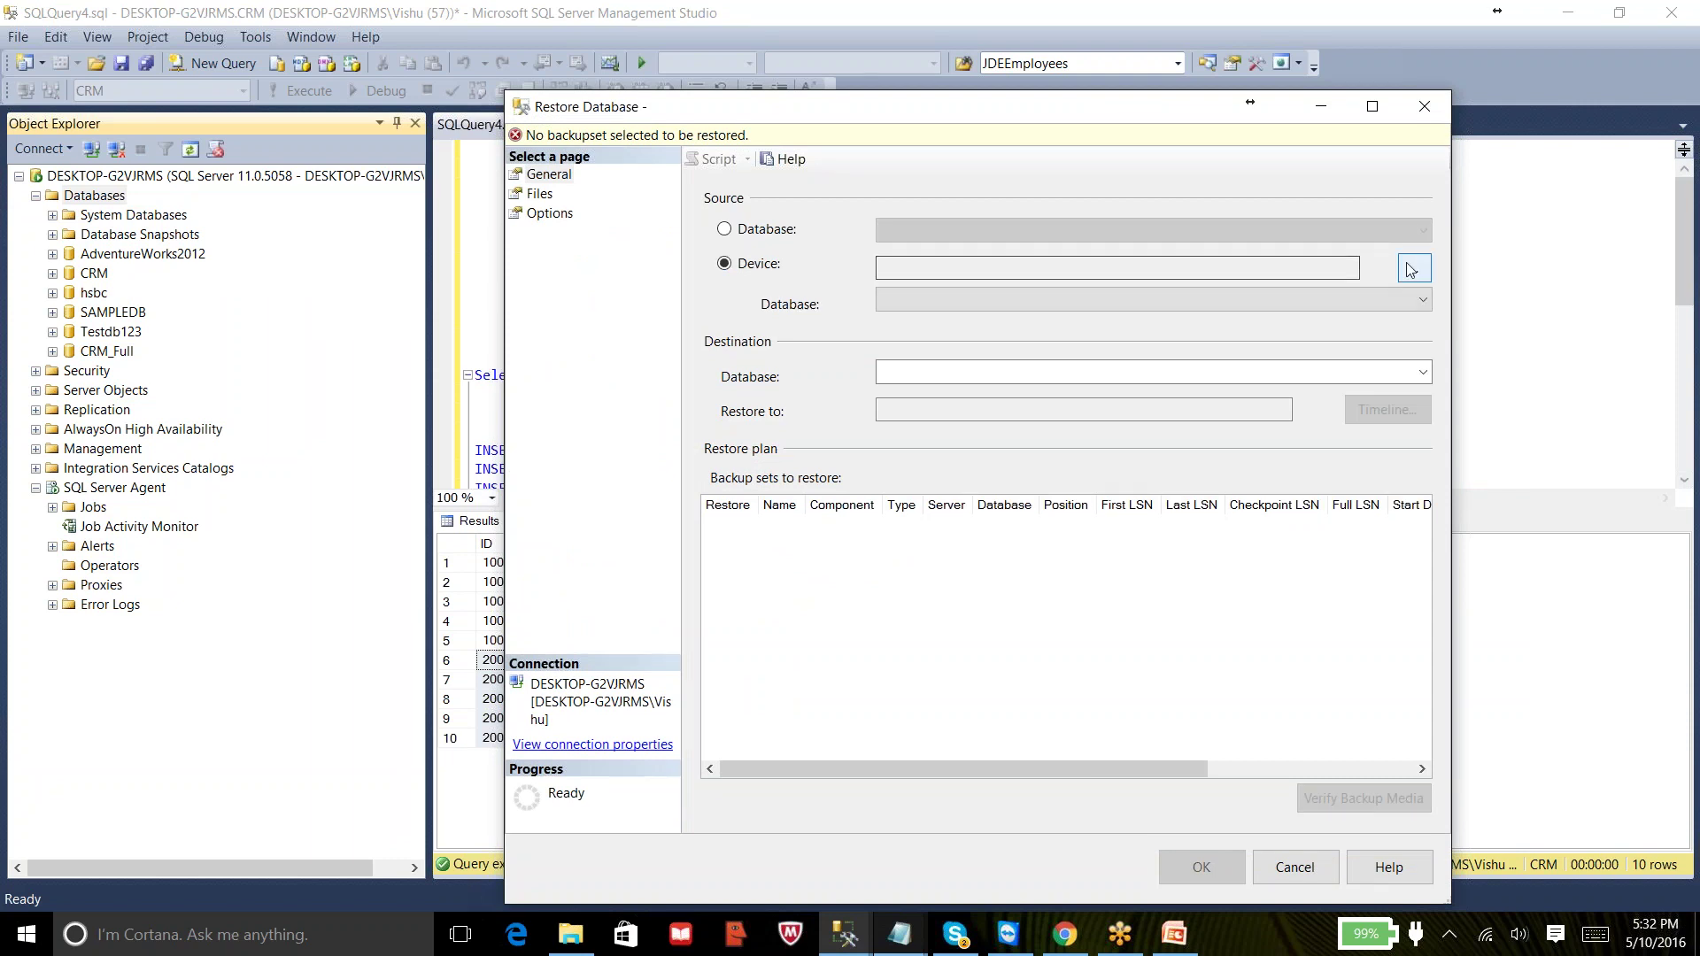
pyautogui.click(1411, 270)
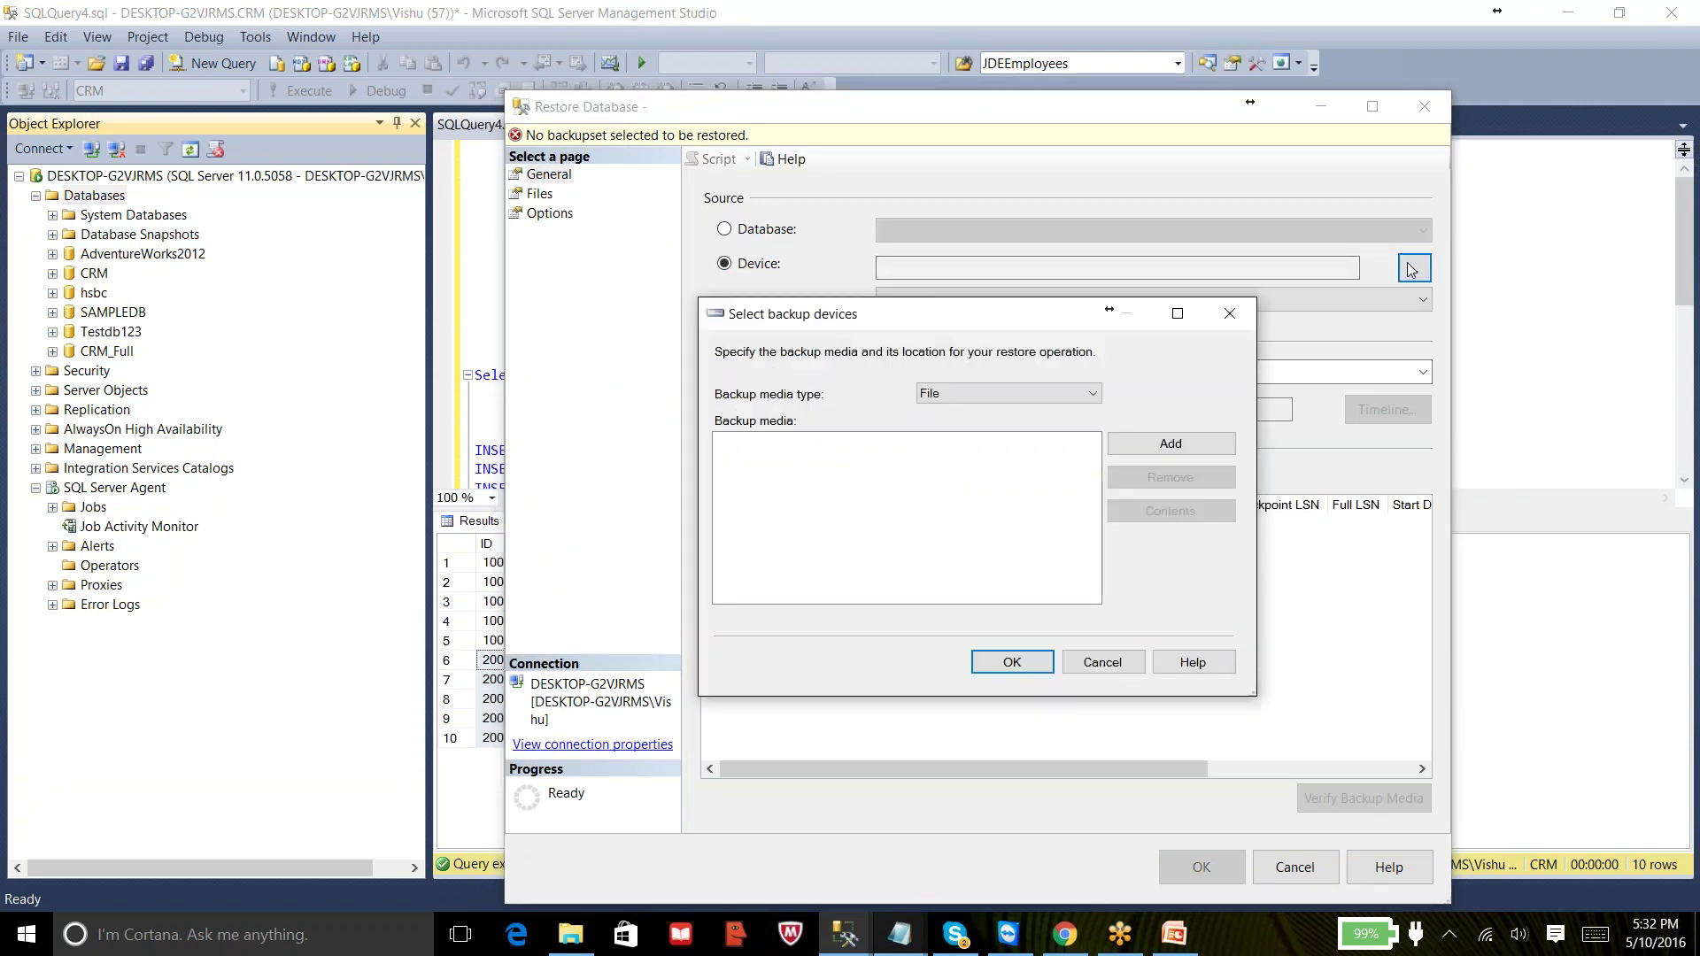
# - Add CRM_Full.bak from D:\Backups as the backup media and accept it as the restore source
pyautogui.click(1171, 443)
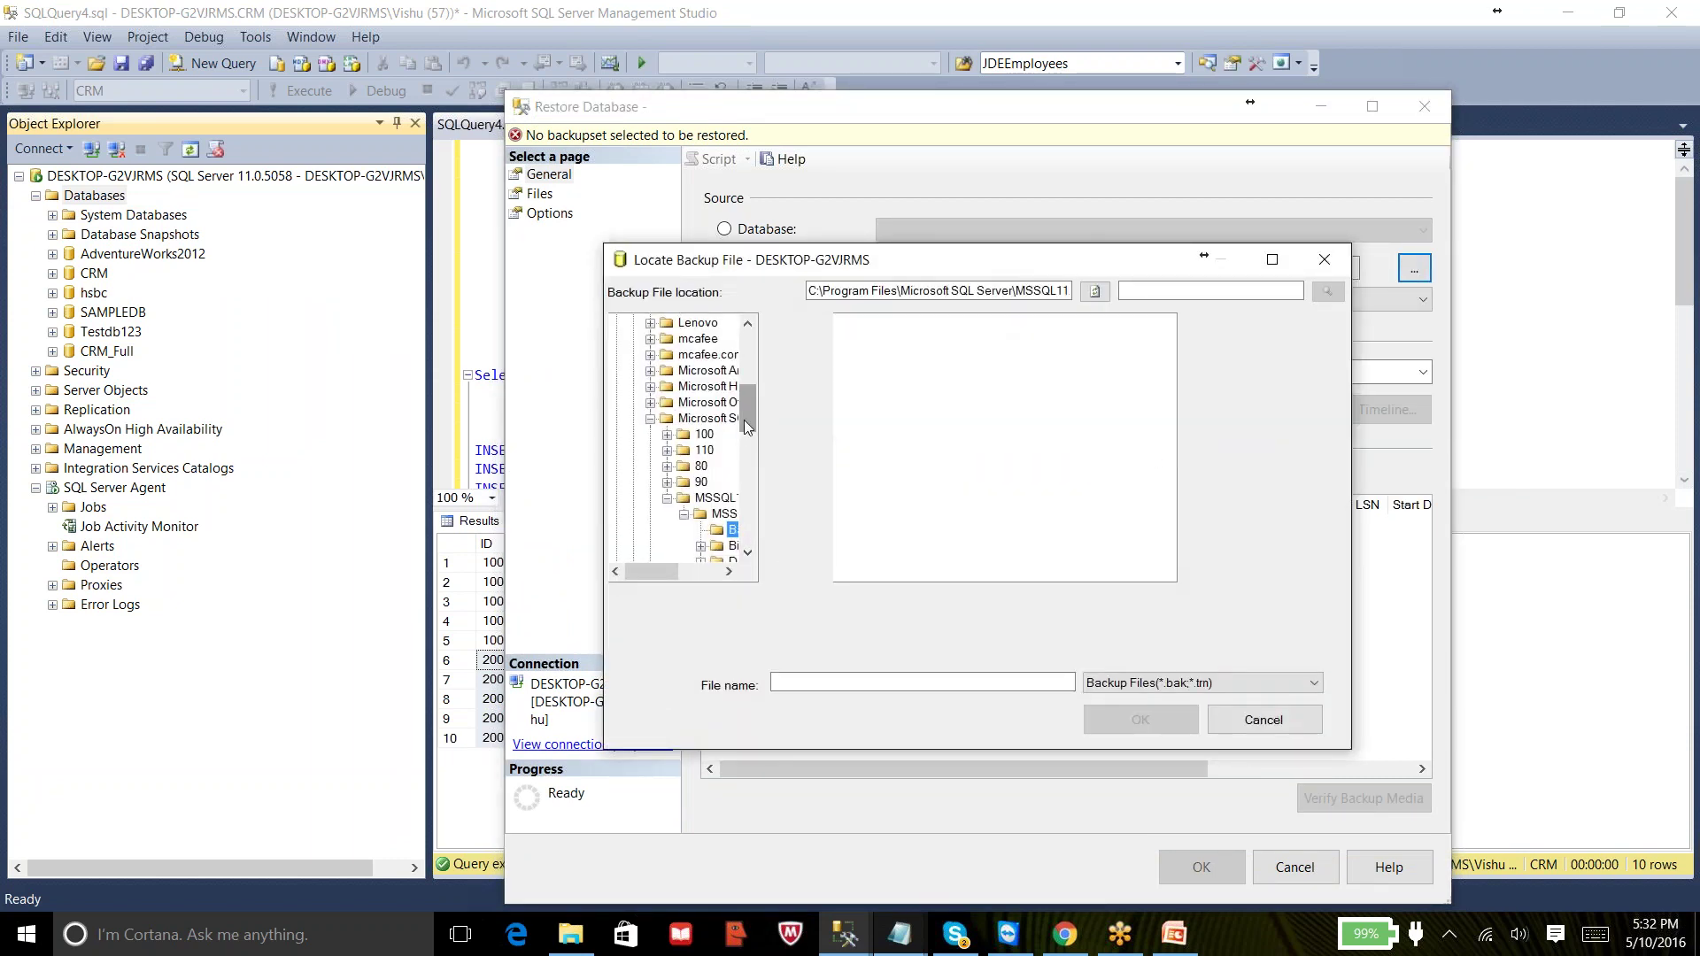
pyautogui.moveTo(745, 417); pyautogui.dragTo(770, 351)
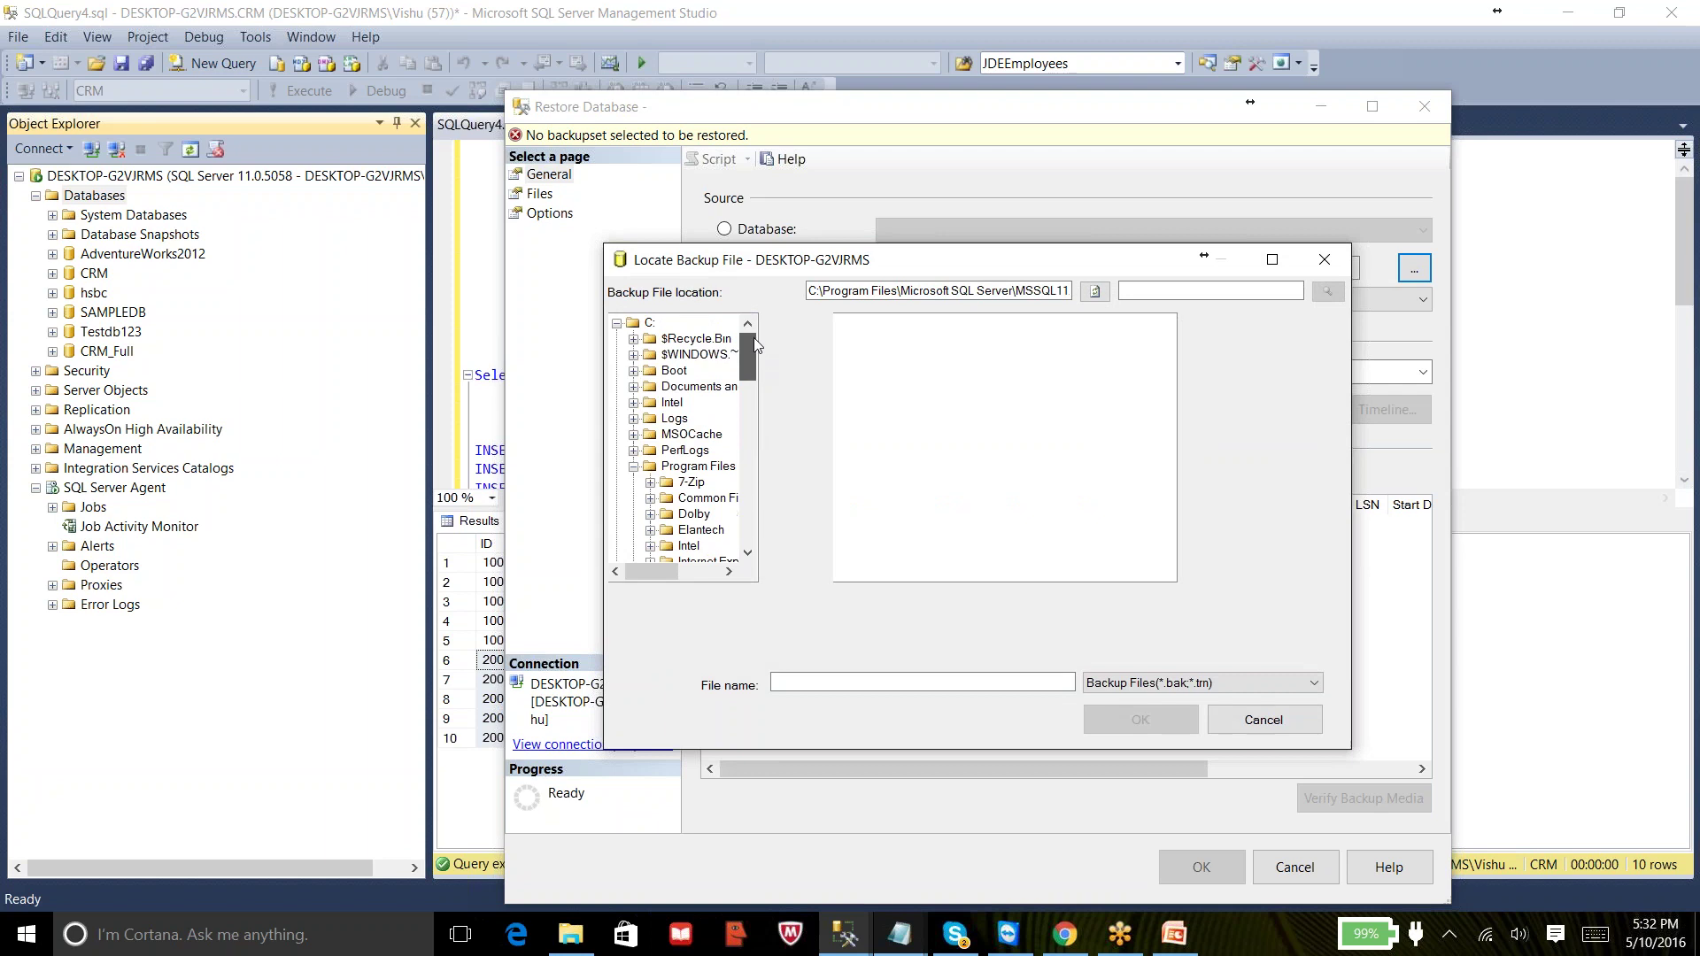
pyautogui.click(617, 324)
pyautogui.click(617, 339)
pyautogui.click(684, 387)
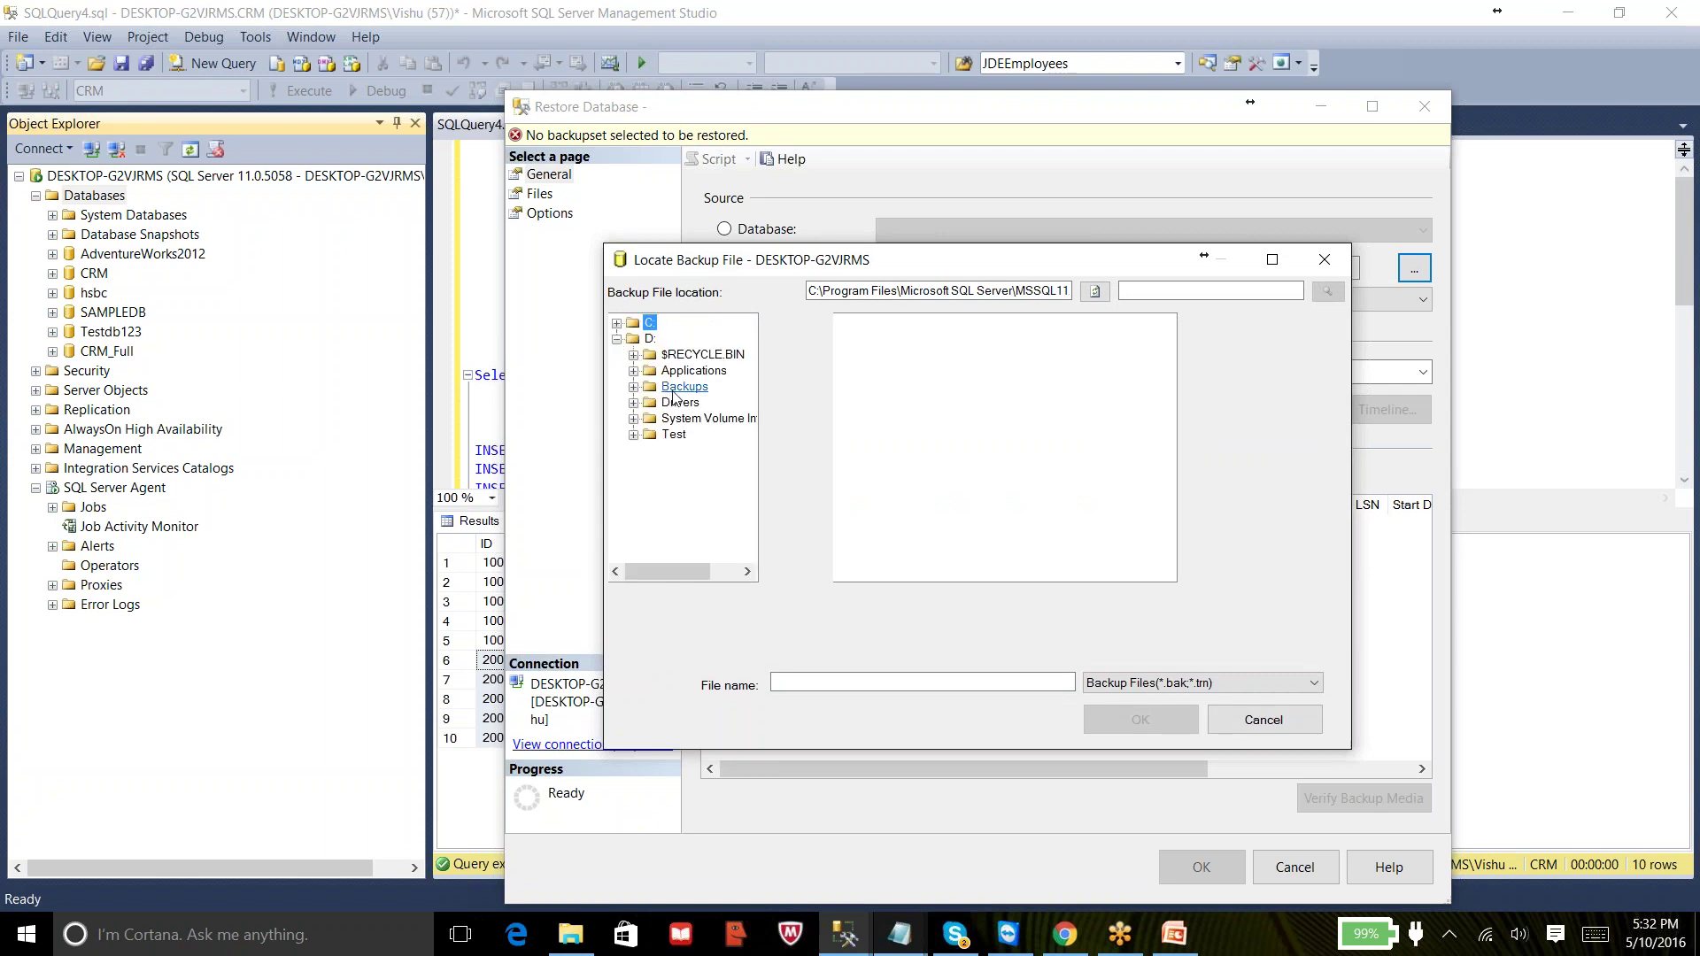
pyautogui.click(916, 371)
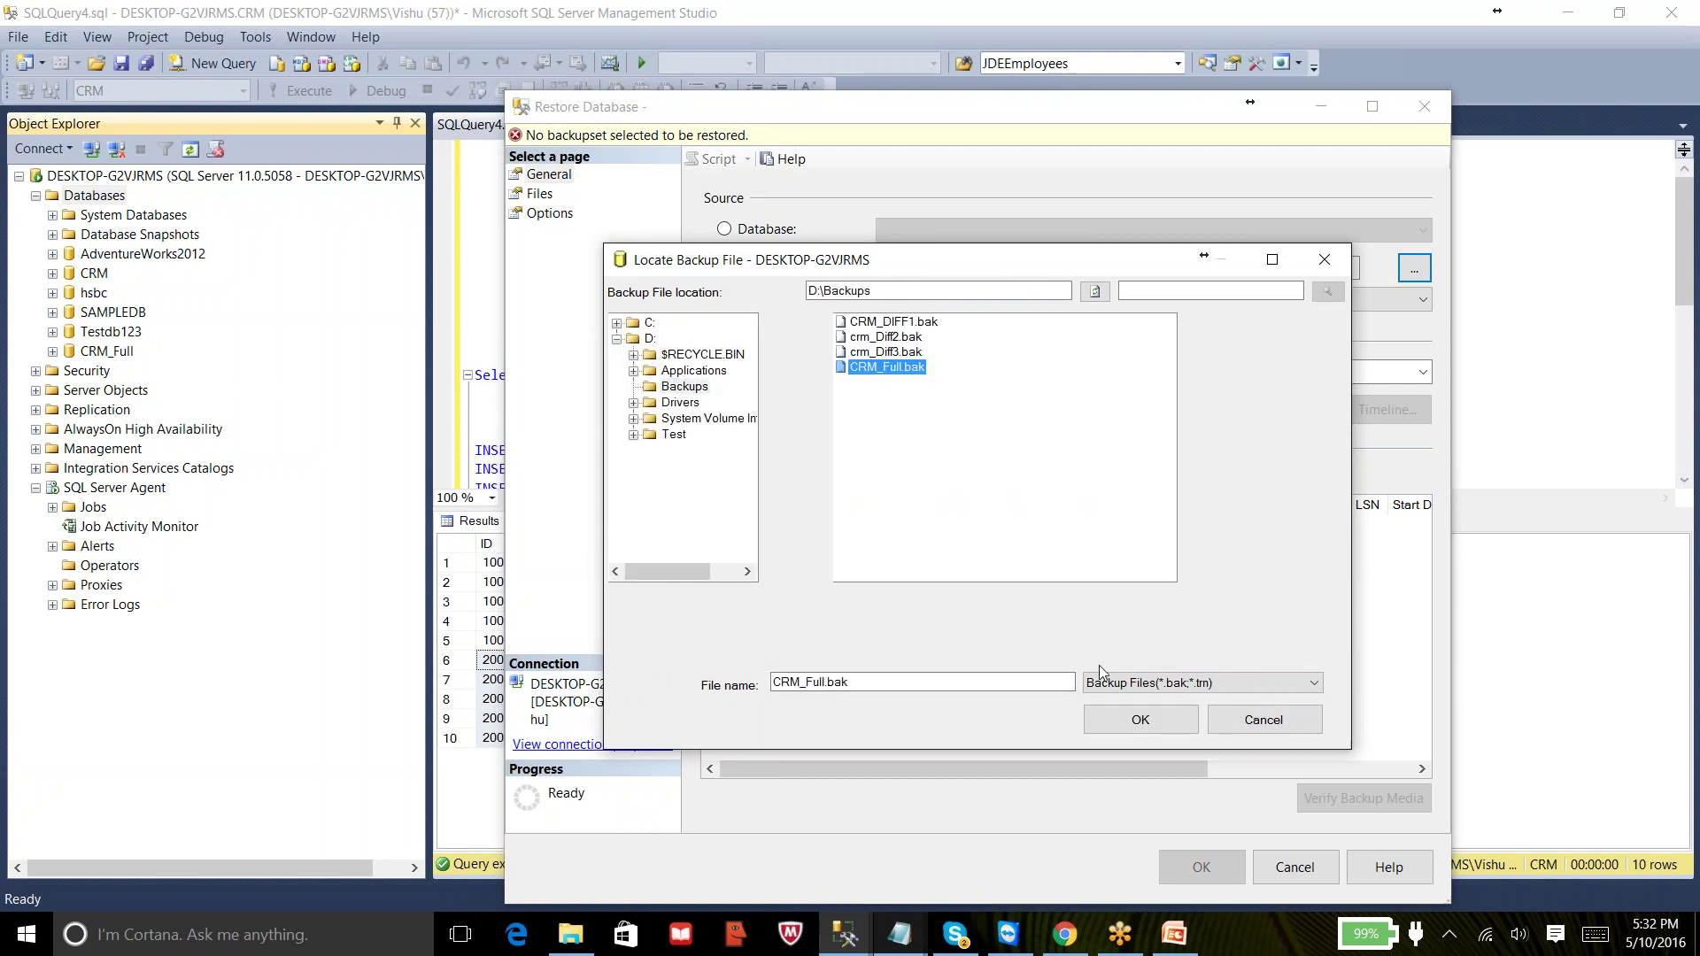
pyautogui.click(1140, 719)
pyautogui.click(1007, 673)
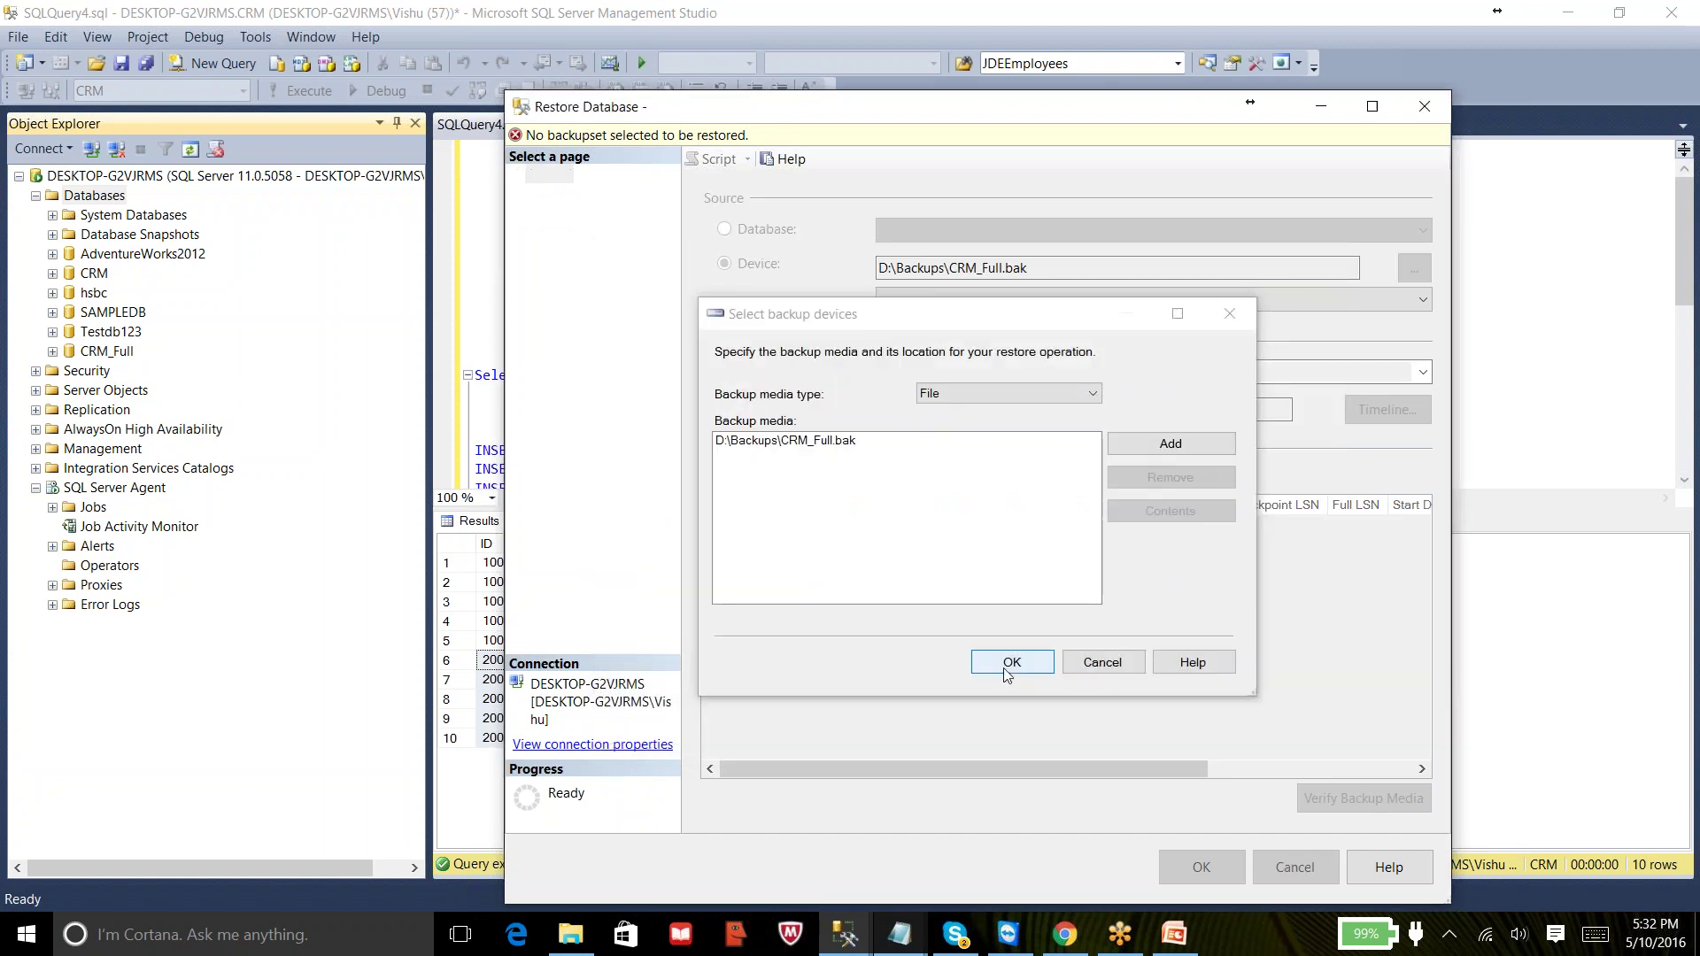
# - Set the destination database name of the restore to CRM_Diff1
pyautogui.click(919, 372)
pyautogui.write('_')
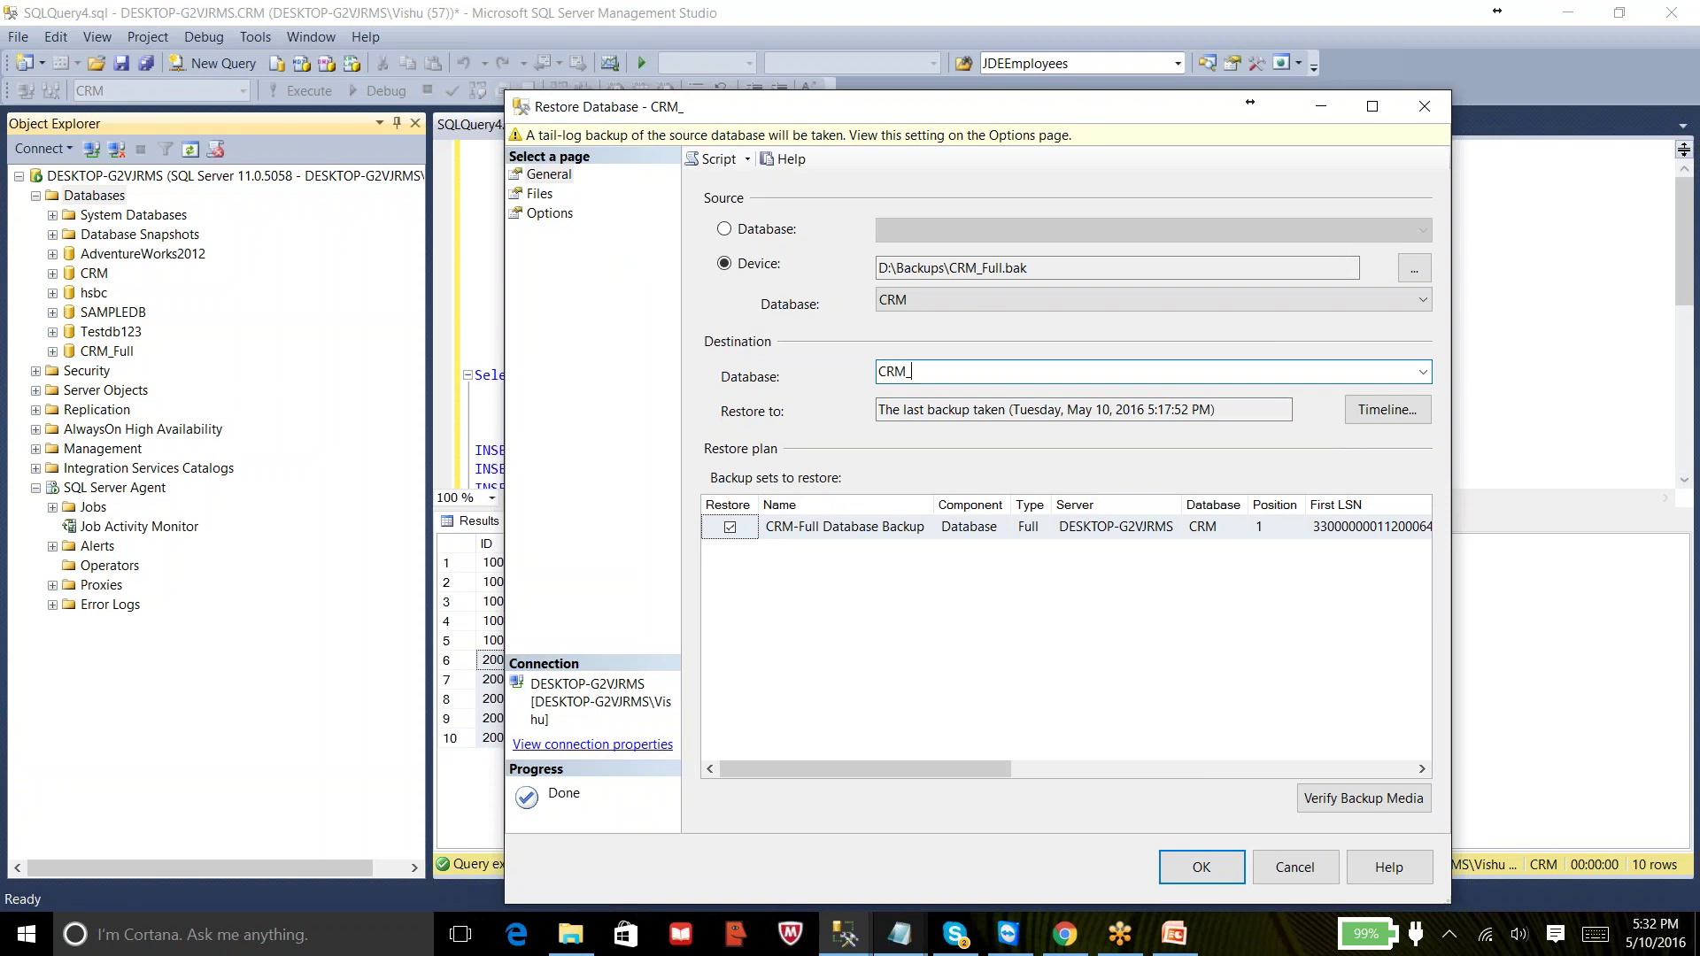
pyautogui.write('Diff1')
# - Change the end of the CRM rows data file's Restore As path to DATA_Diff1
pyautogui.click(540, 195)
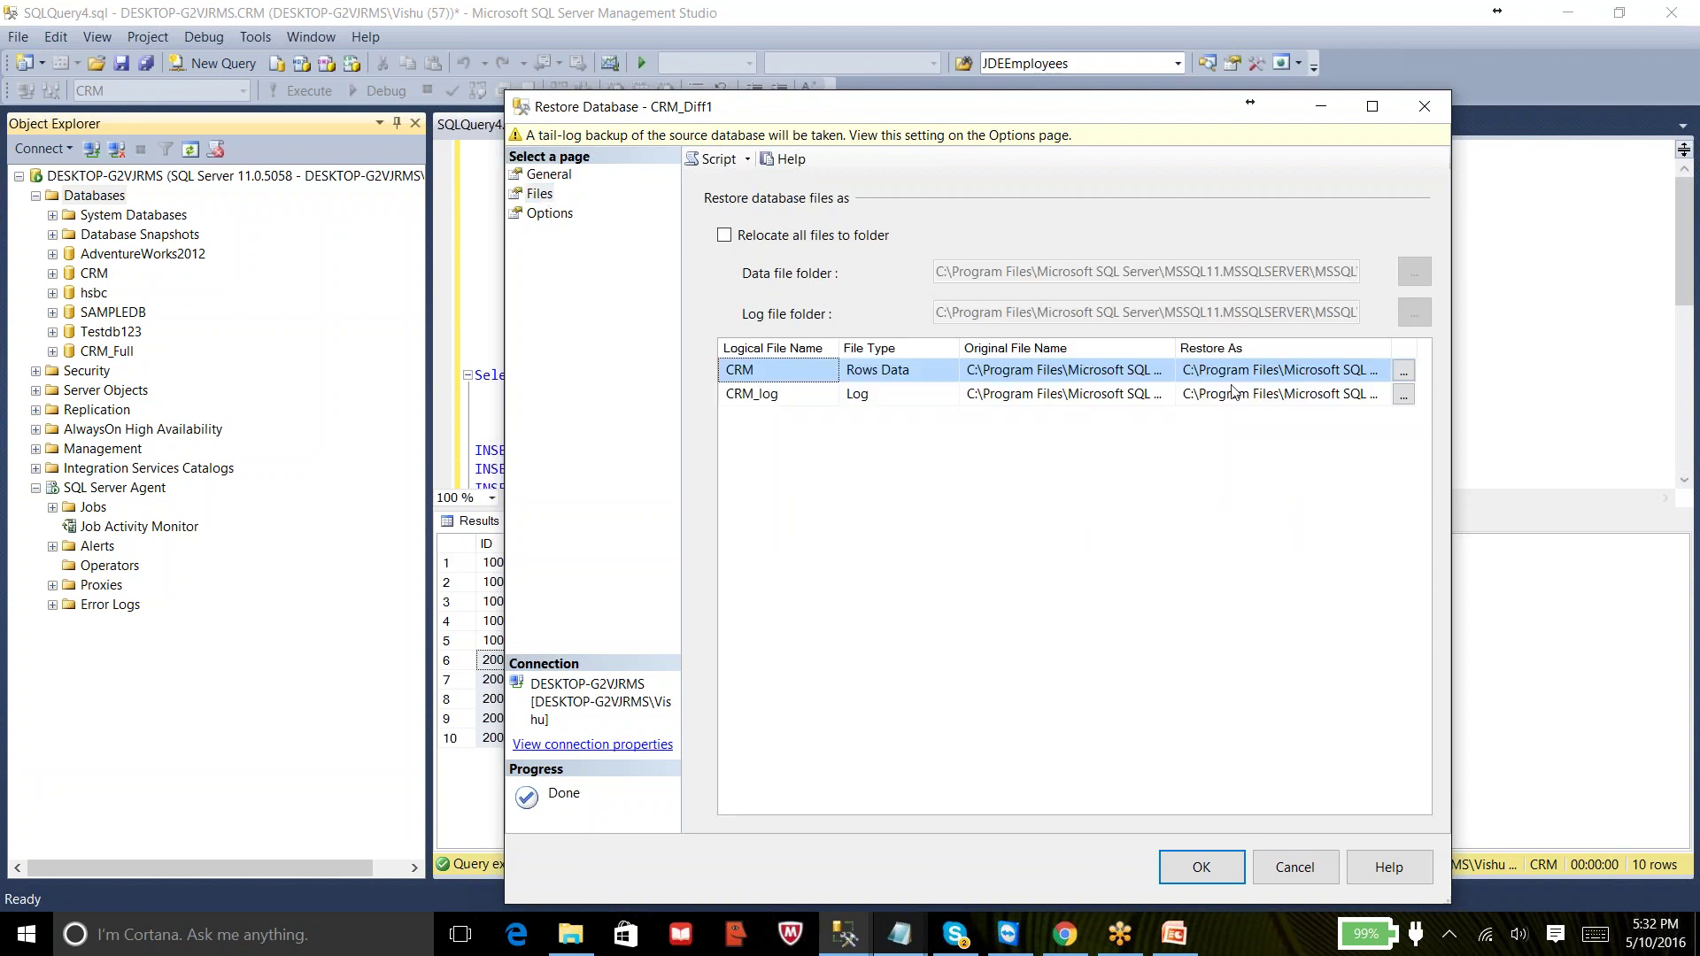
pyautogui.click(1331, 370)
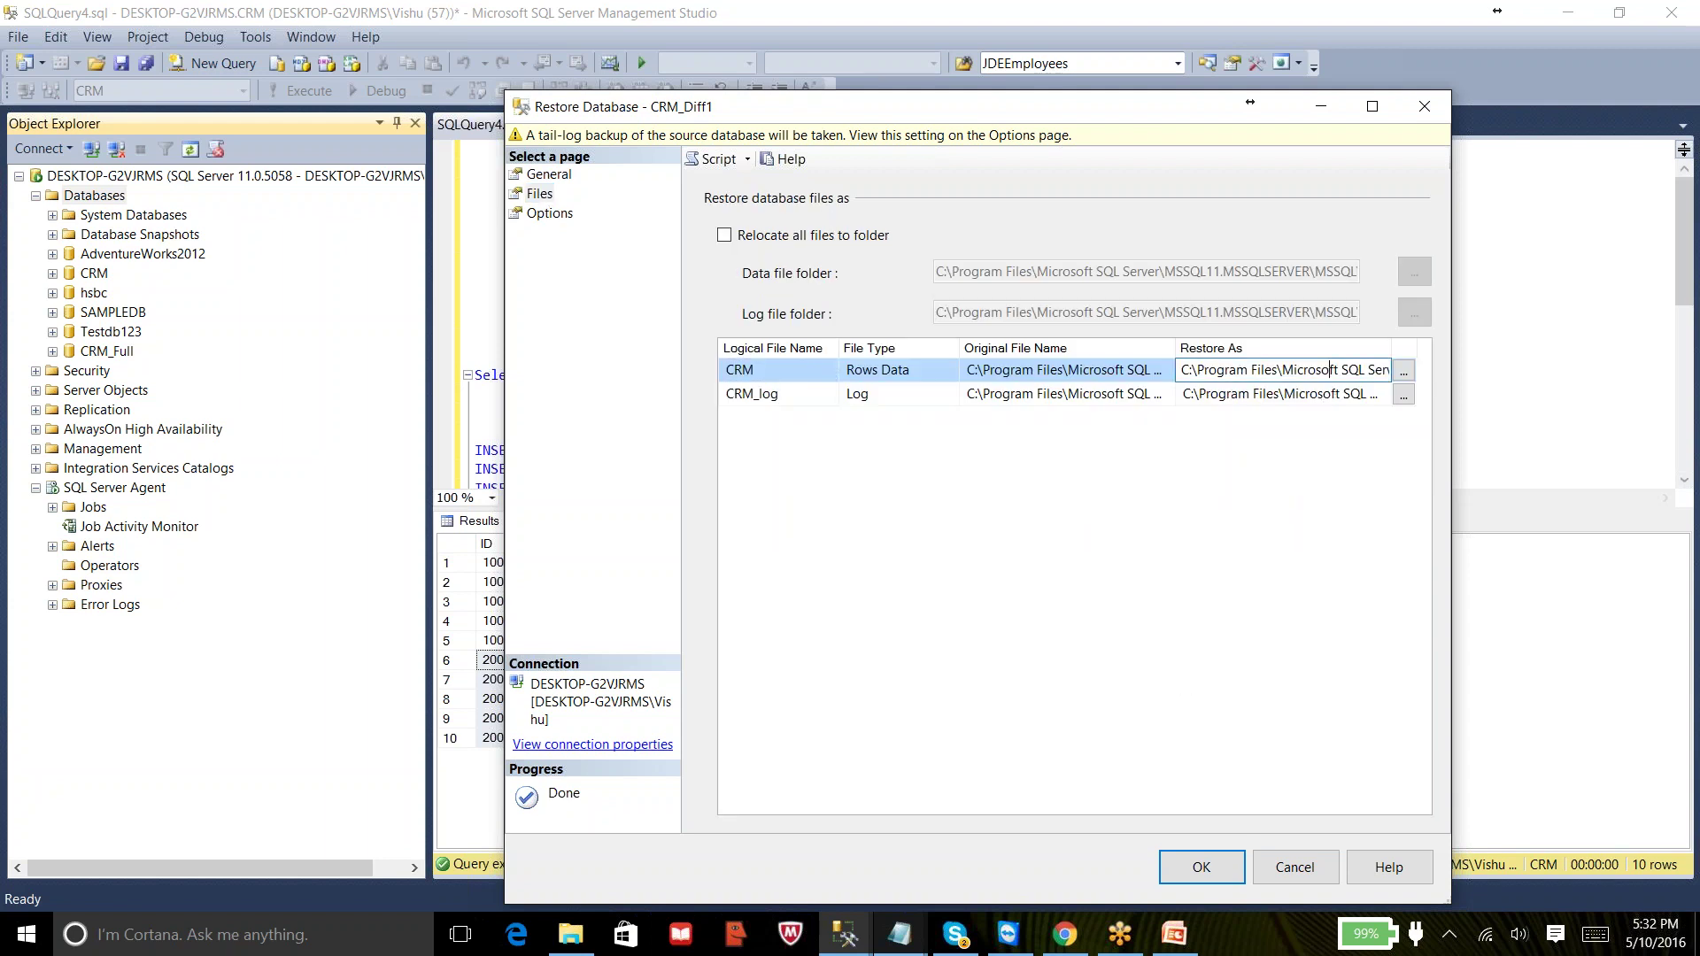
pyautogui.press('End')
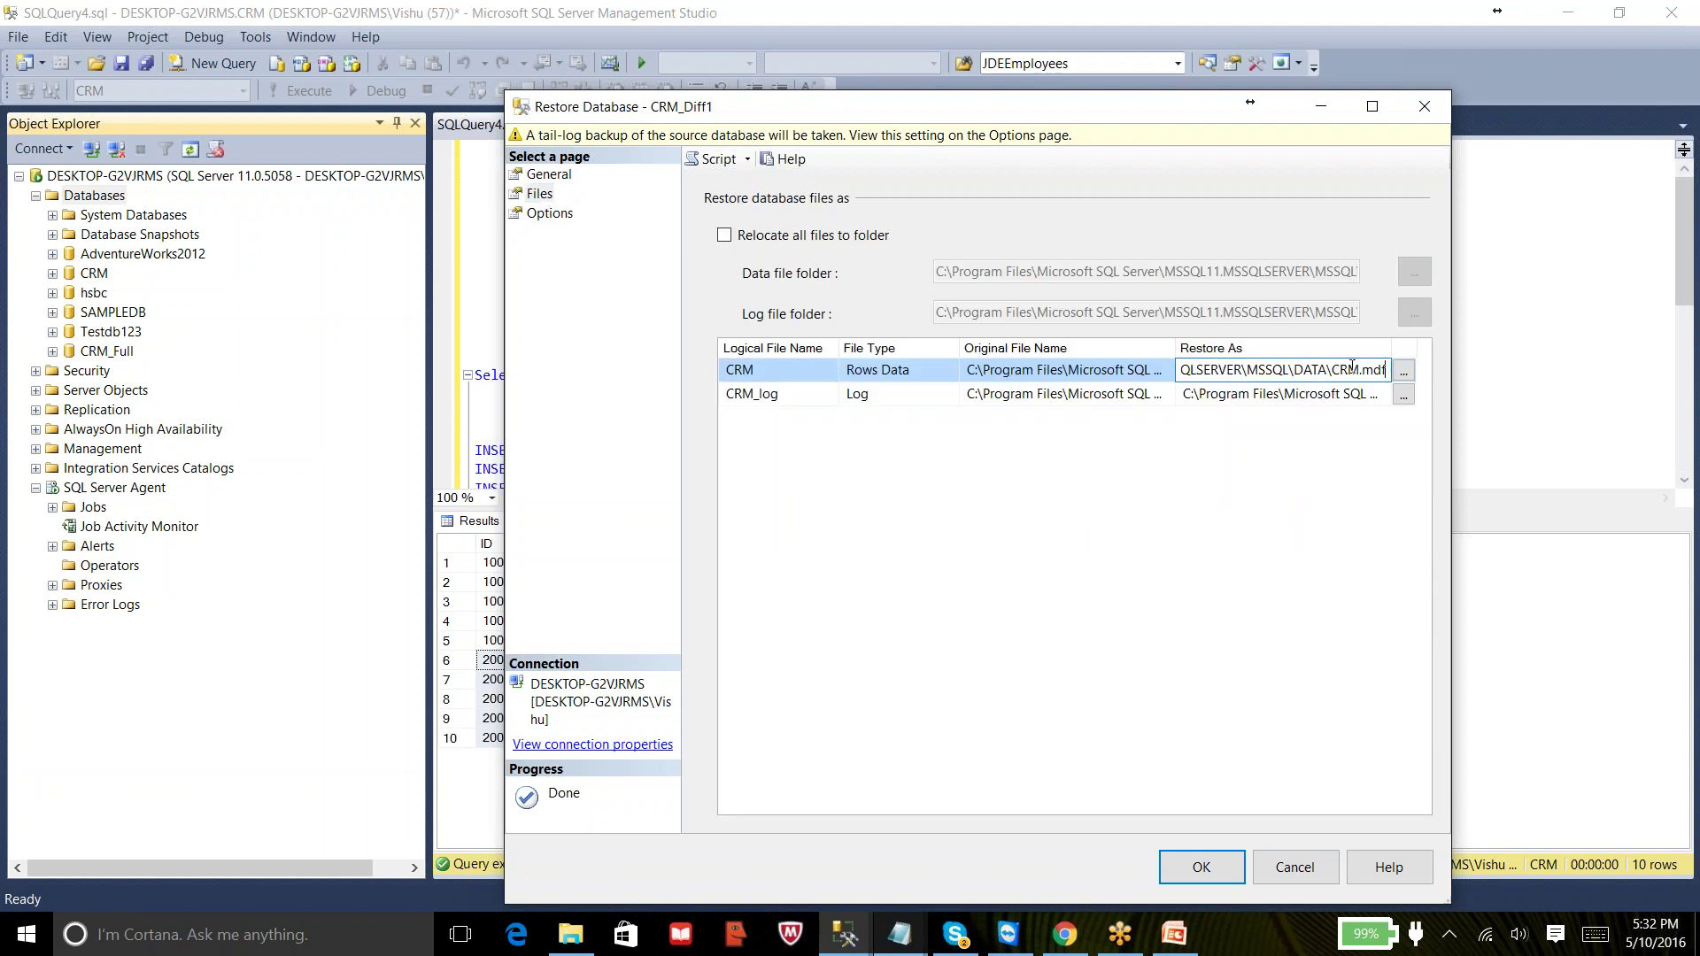
pyautogui.moveTo(1387, 370); pyautogui.dragTo(1327, 370)
pyautogui.write('_Diff1')
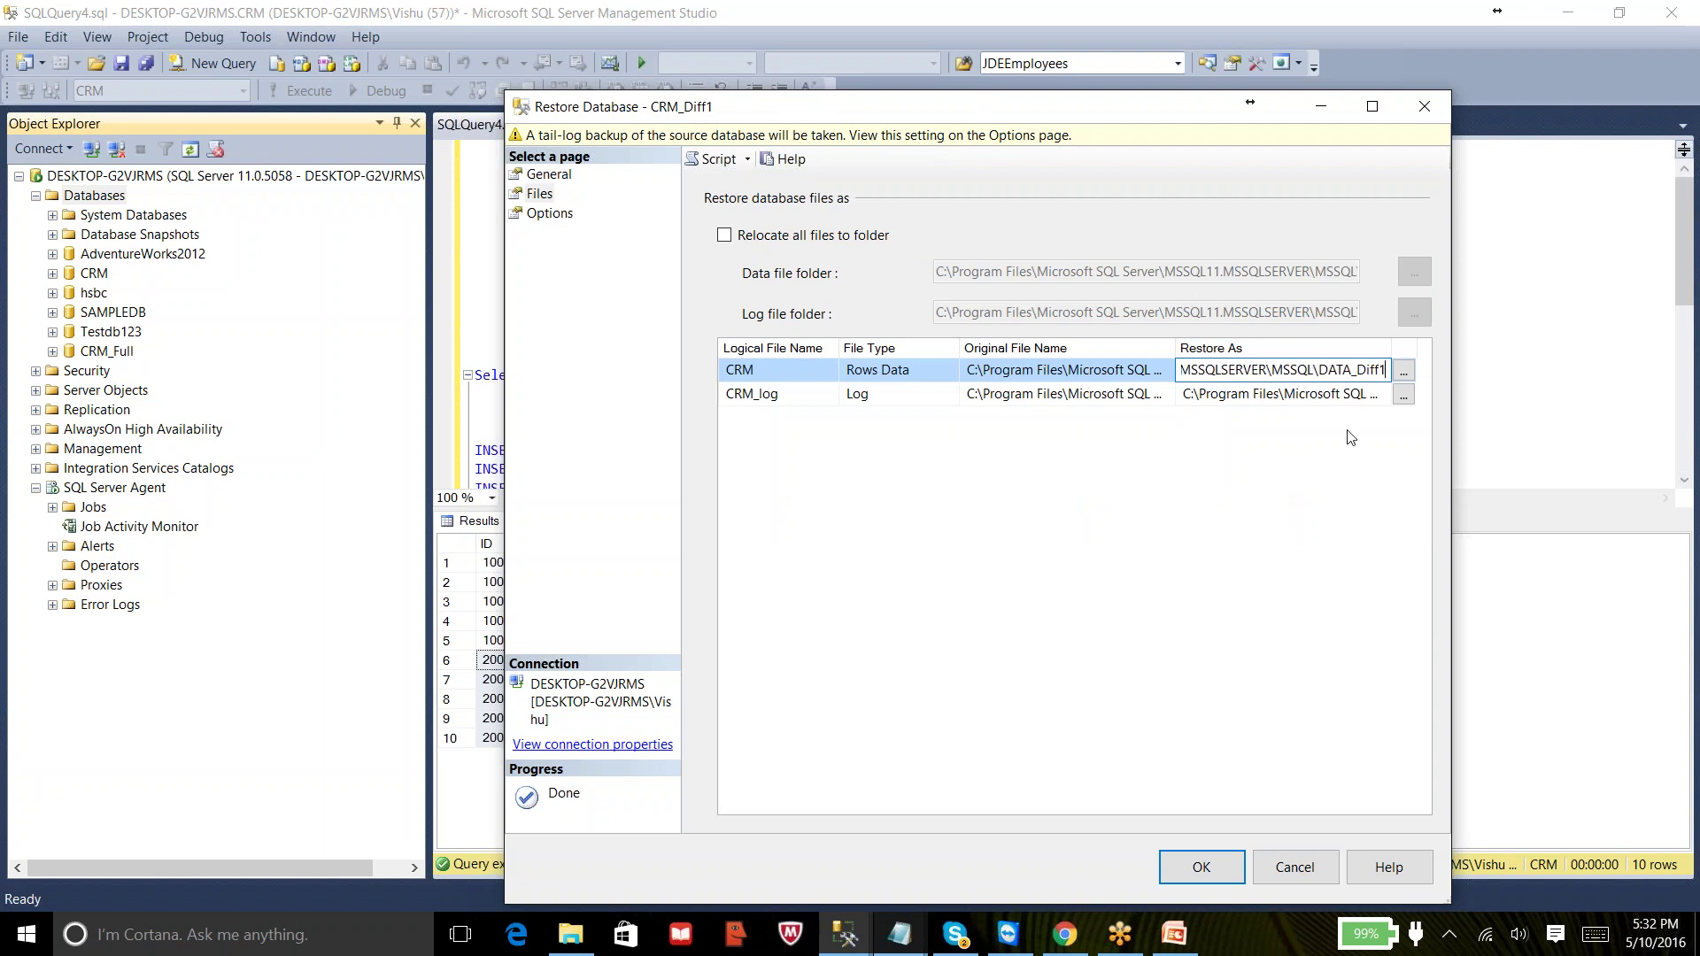
# - Insert _Diff1 into the CRM_log file's name in its Restore As path and commit the edit
pyautogui.click(1350, 394)
pyautogui.press('End')
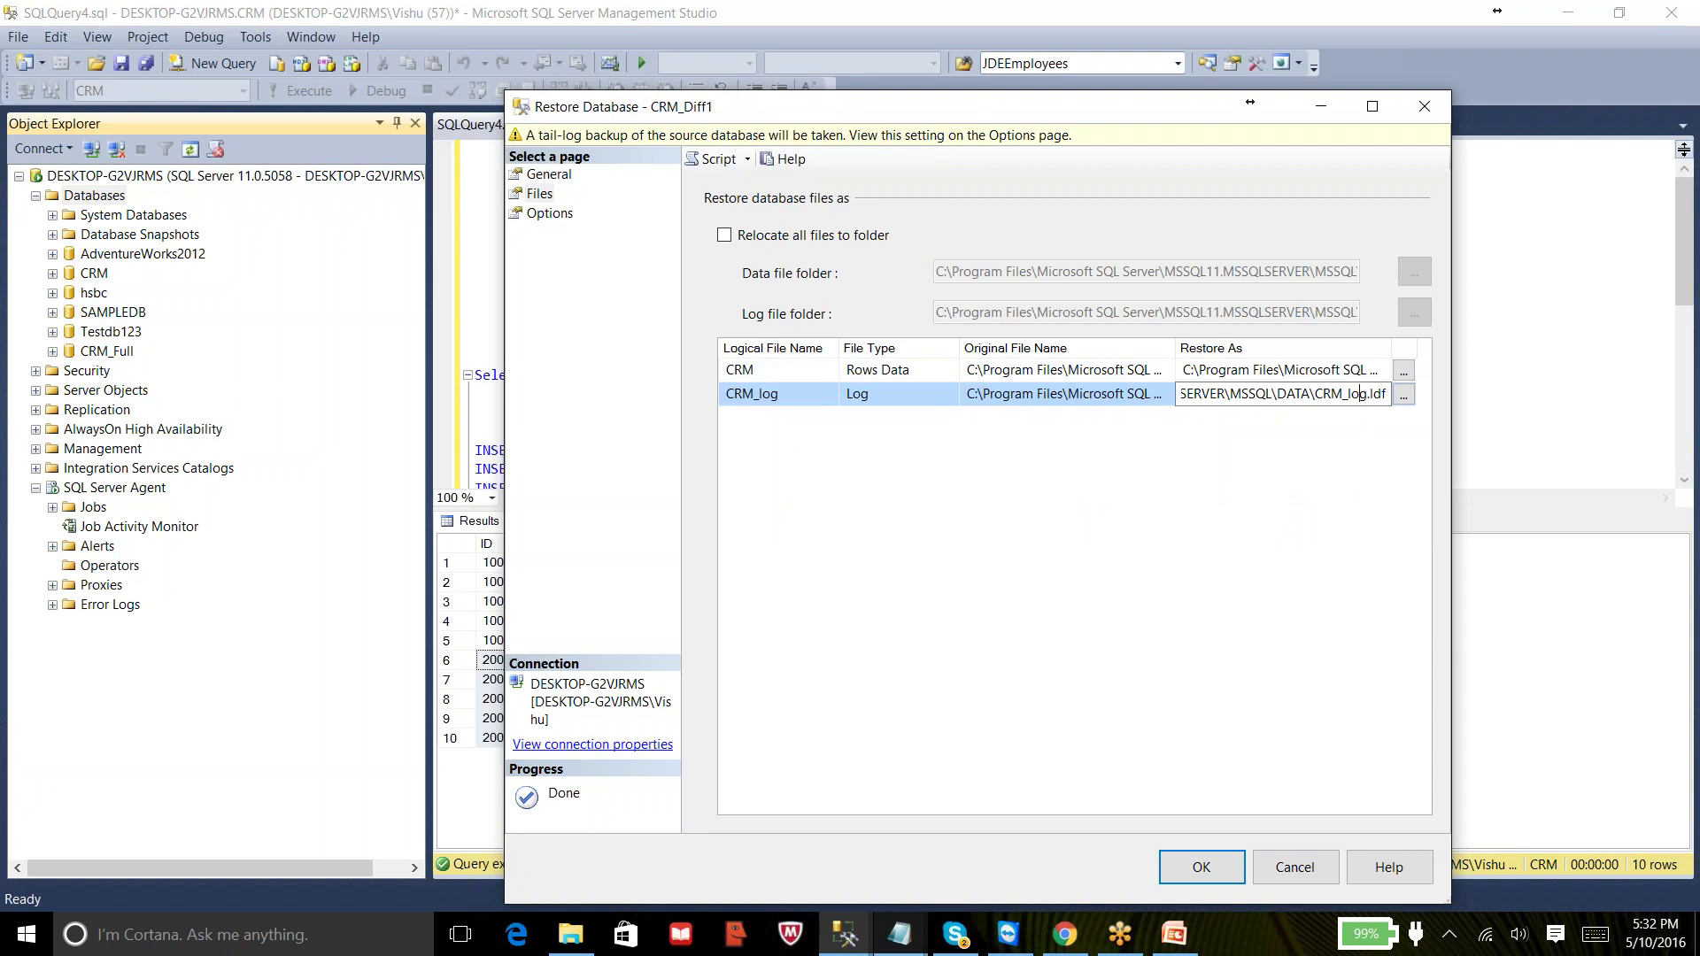
pyautogui.press('Left')
pyautogui.press('Left')
pyautogui.press('Left')
pyautogui.press('Left')
pyautogui.press('Left')
pyautogui.press('Left')
pyautogui.press('Left')
pyautogui.press('Left')
pyautogui.write('_Diff1')
pyautogui.click(1063, 493)
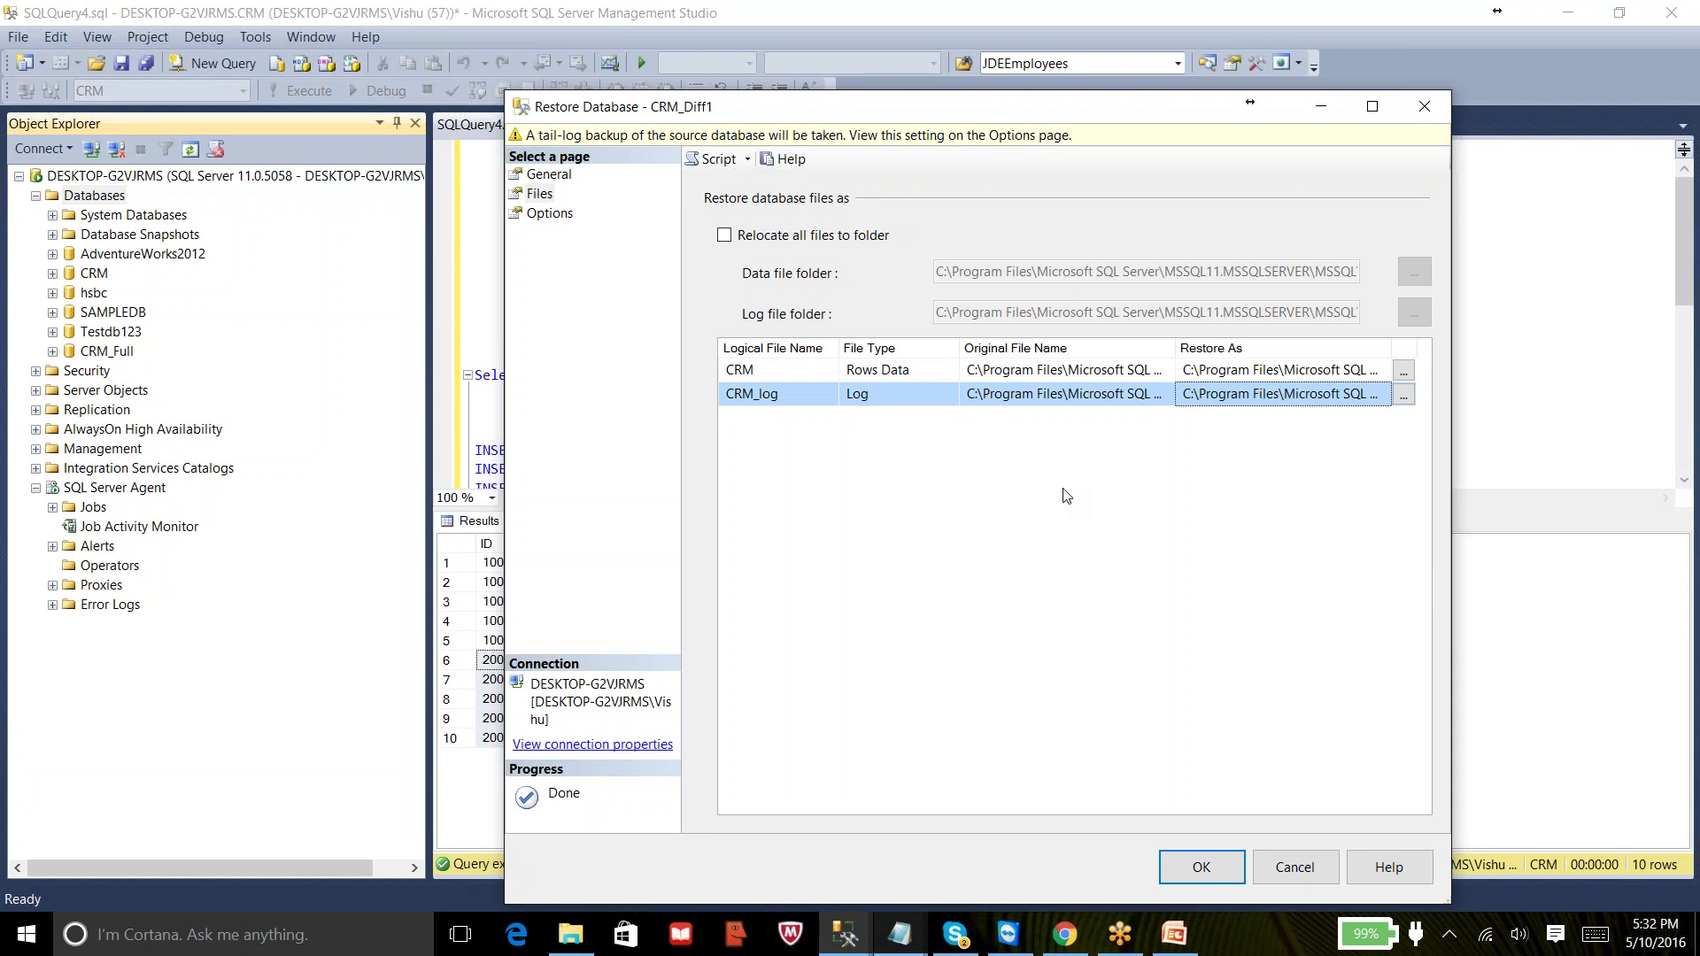
# - Set the recovery state to RESTORE WITH NORECOVERY and turn off the tail-log backup before restore
pyautogui.click(550, 216)
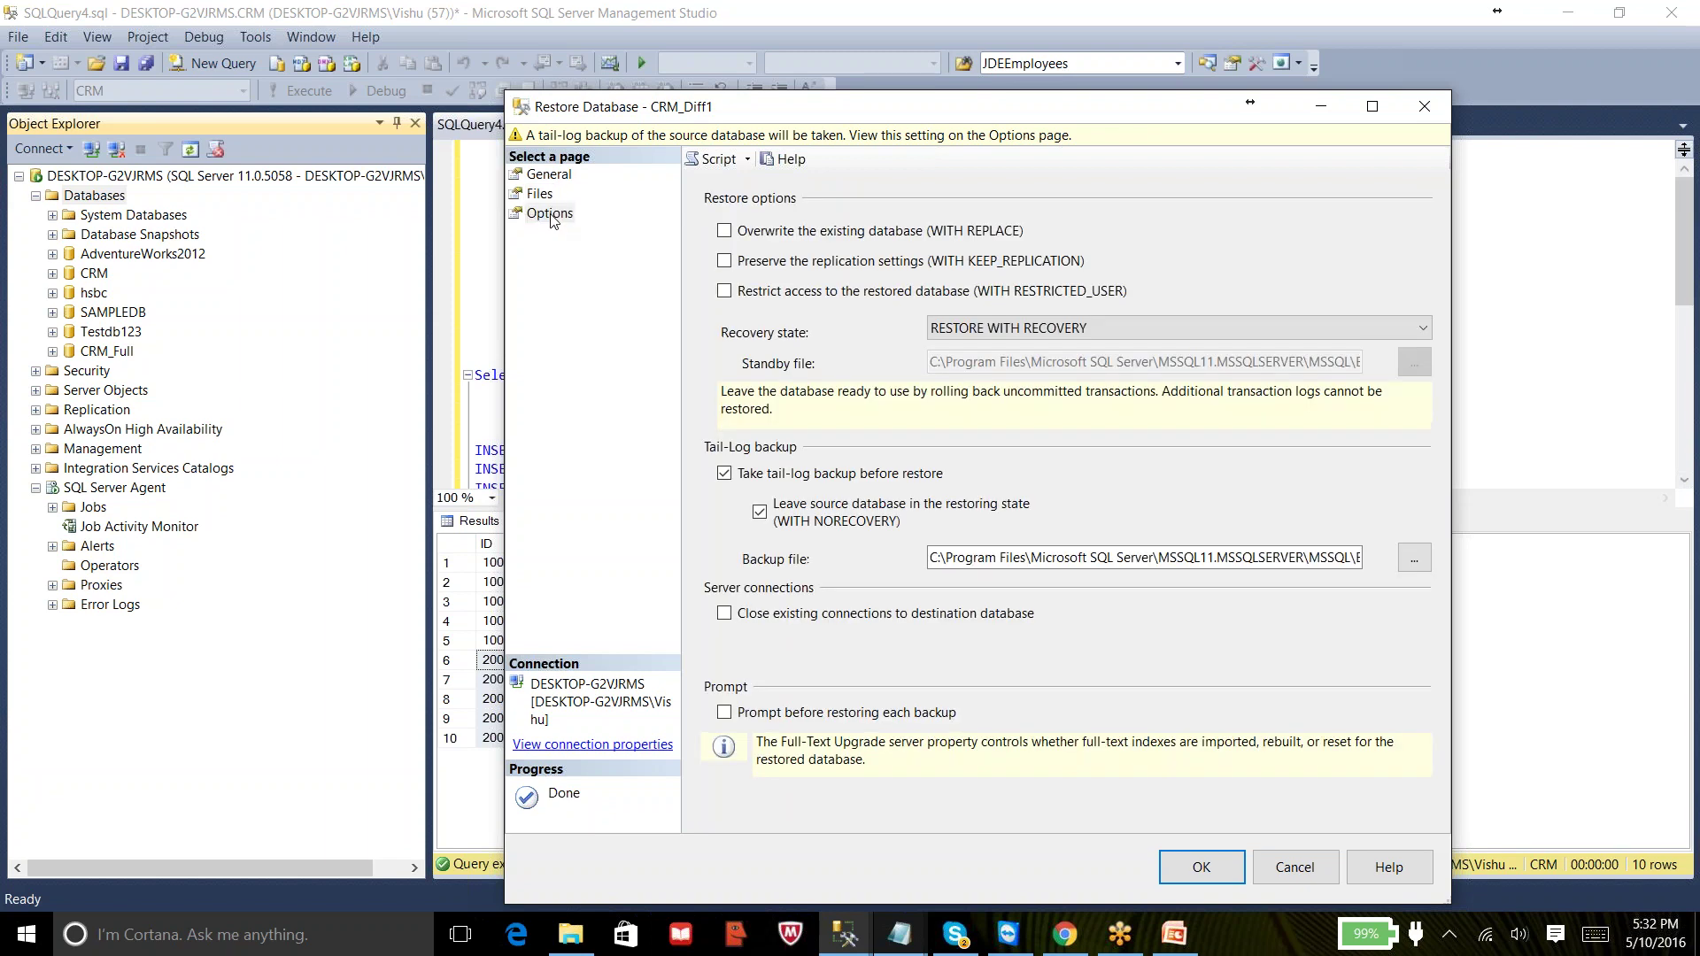
pyautogui.click(1072, 330)
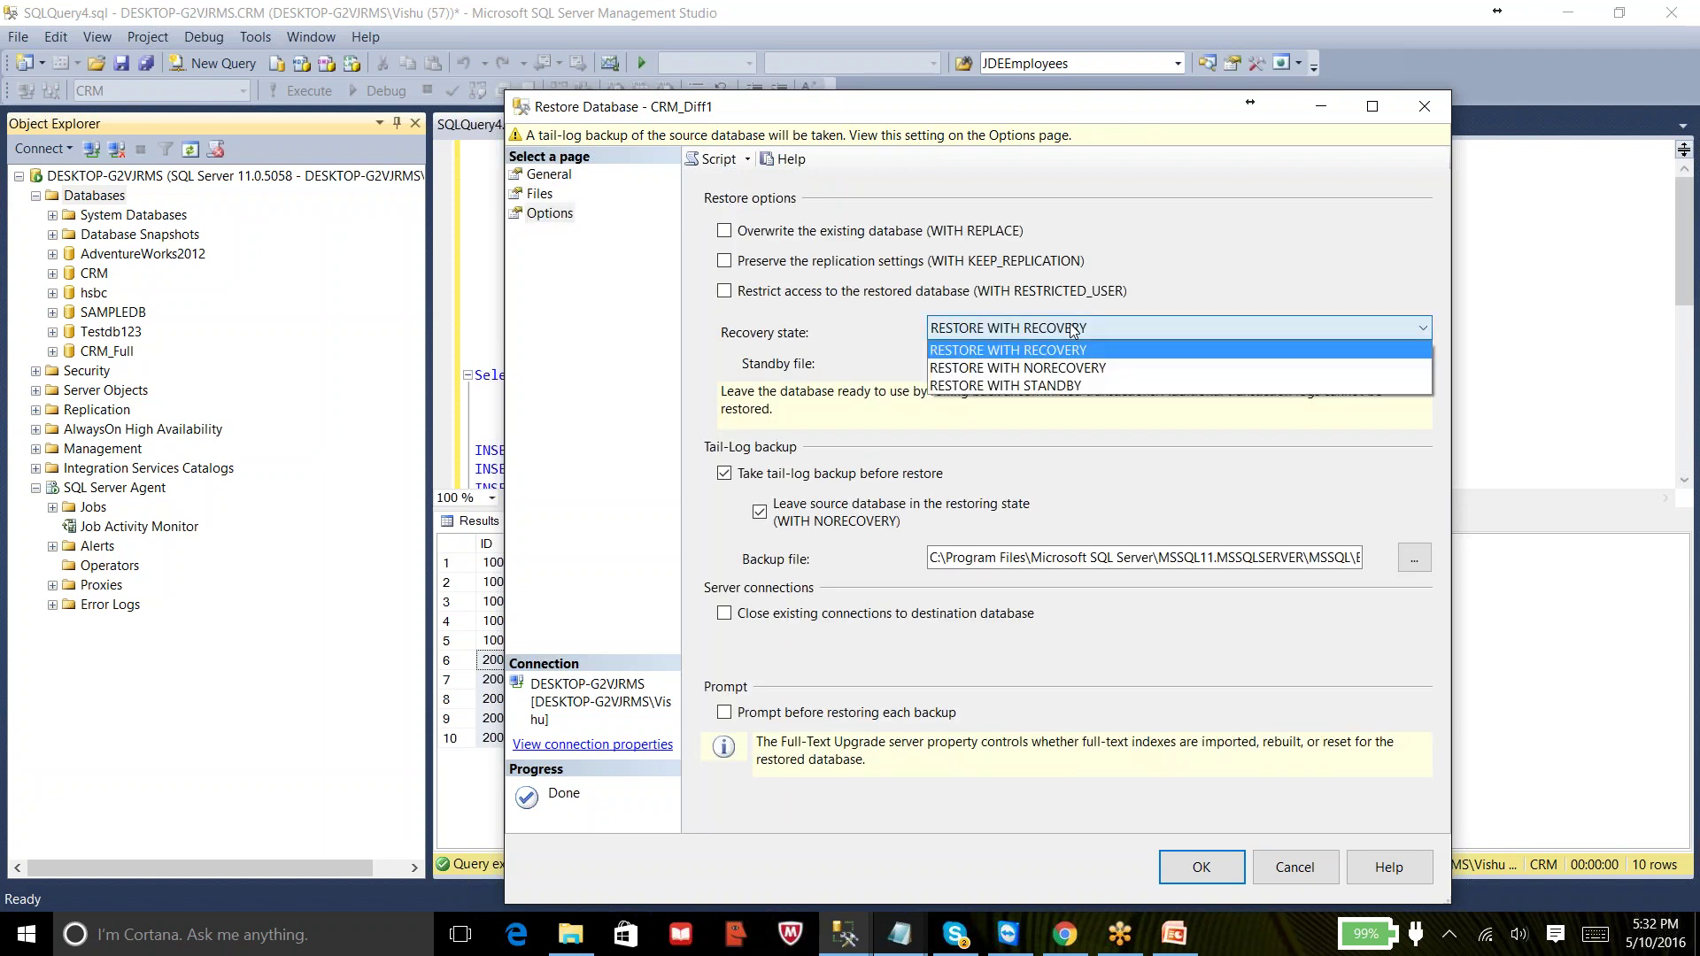
pyautogui.click(1059, 368)
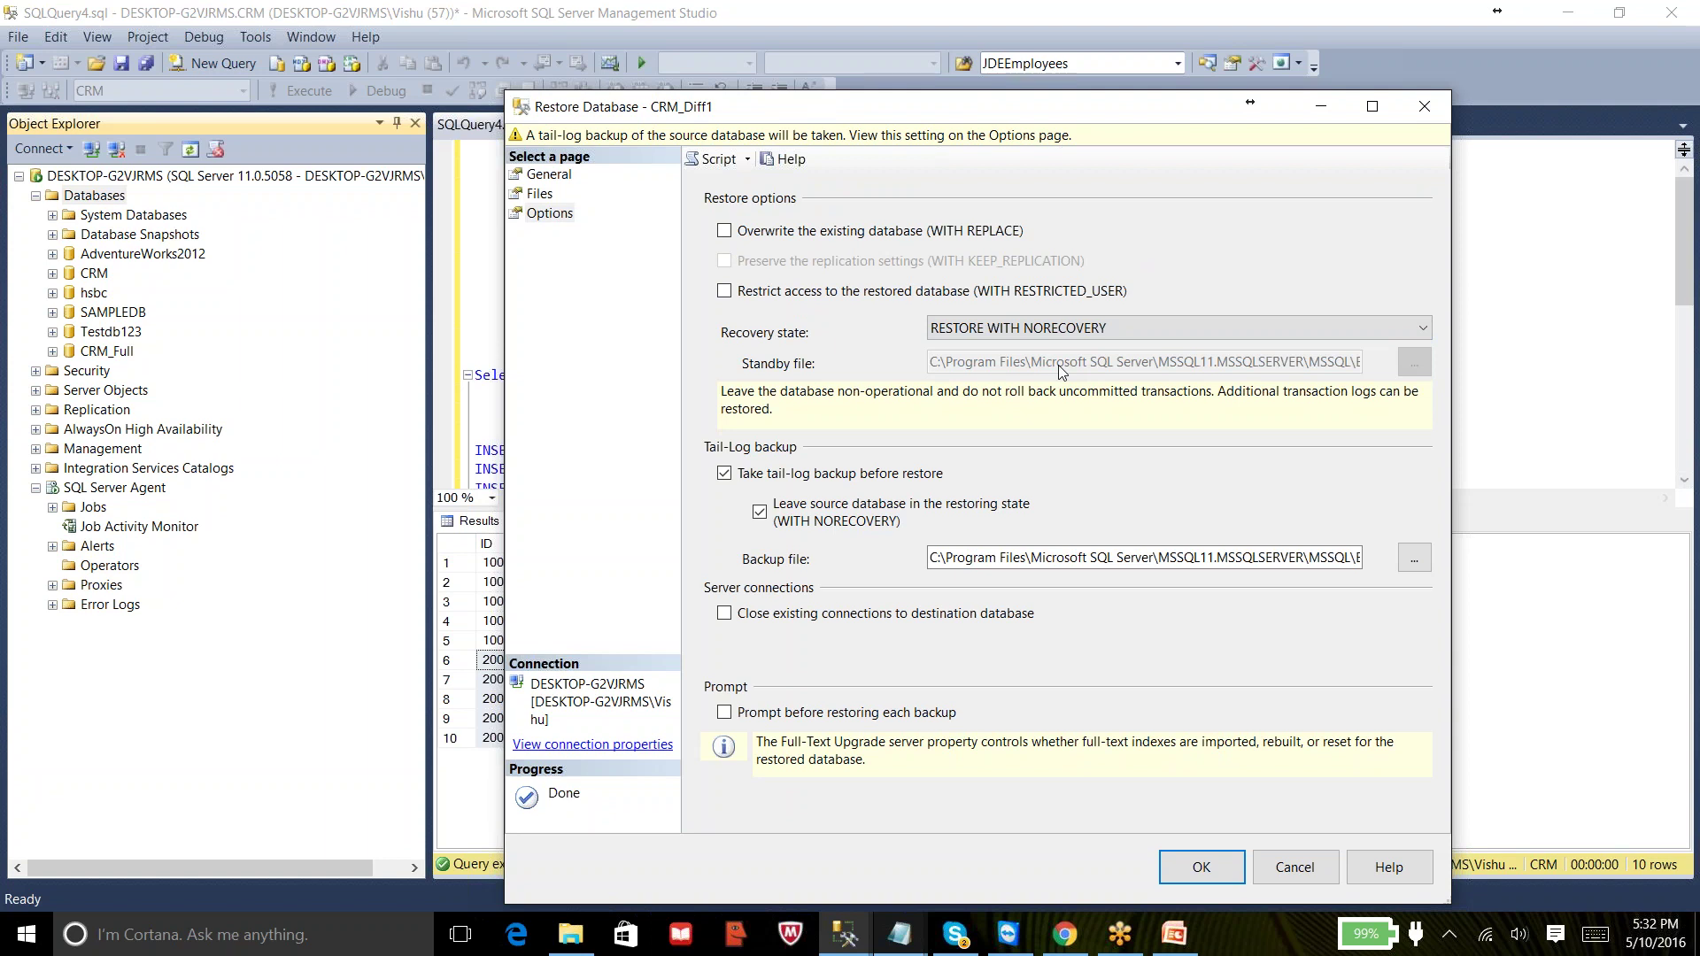
pyautogui.click(822, 473)
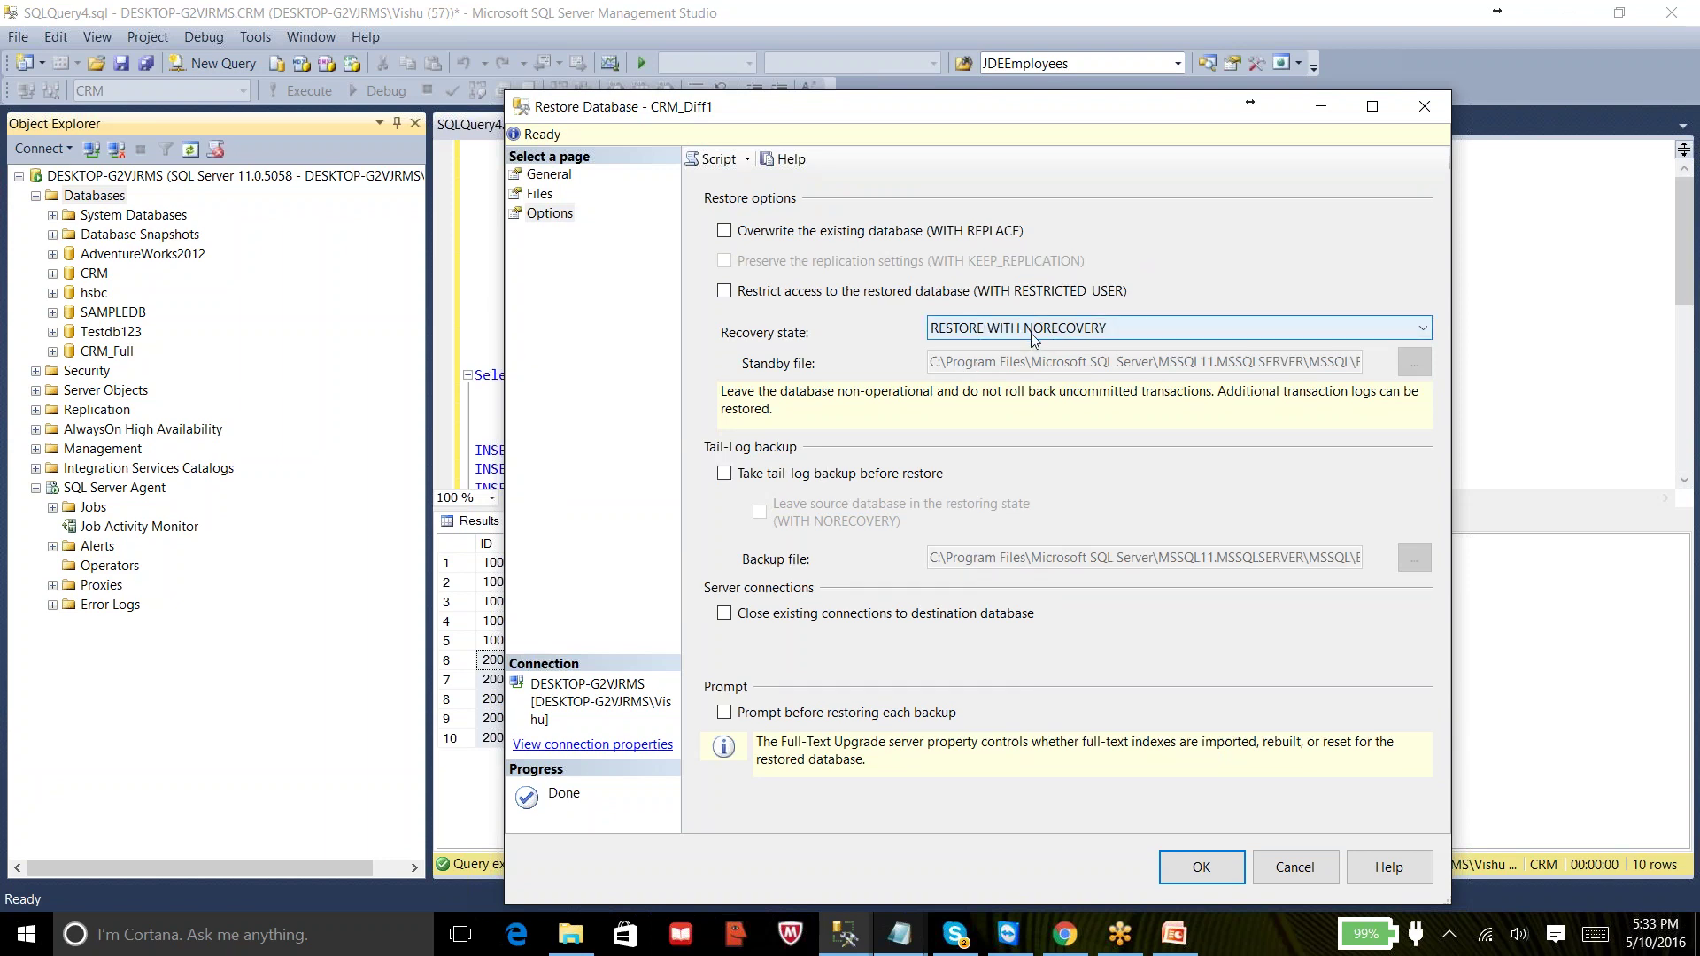
# - Switch to the Notepad notes and highlight backup items 1 to 4 to review what the full plus first differential restore covers
pyautogui.click(944, 25)
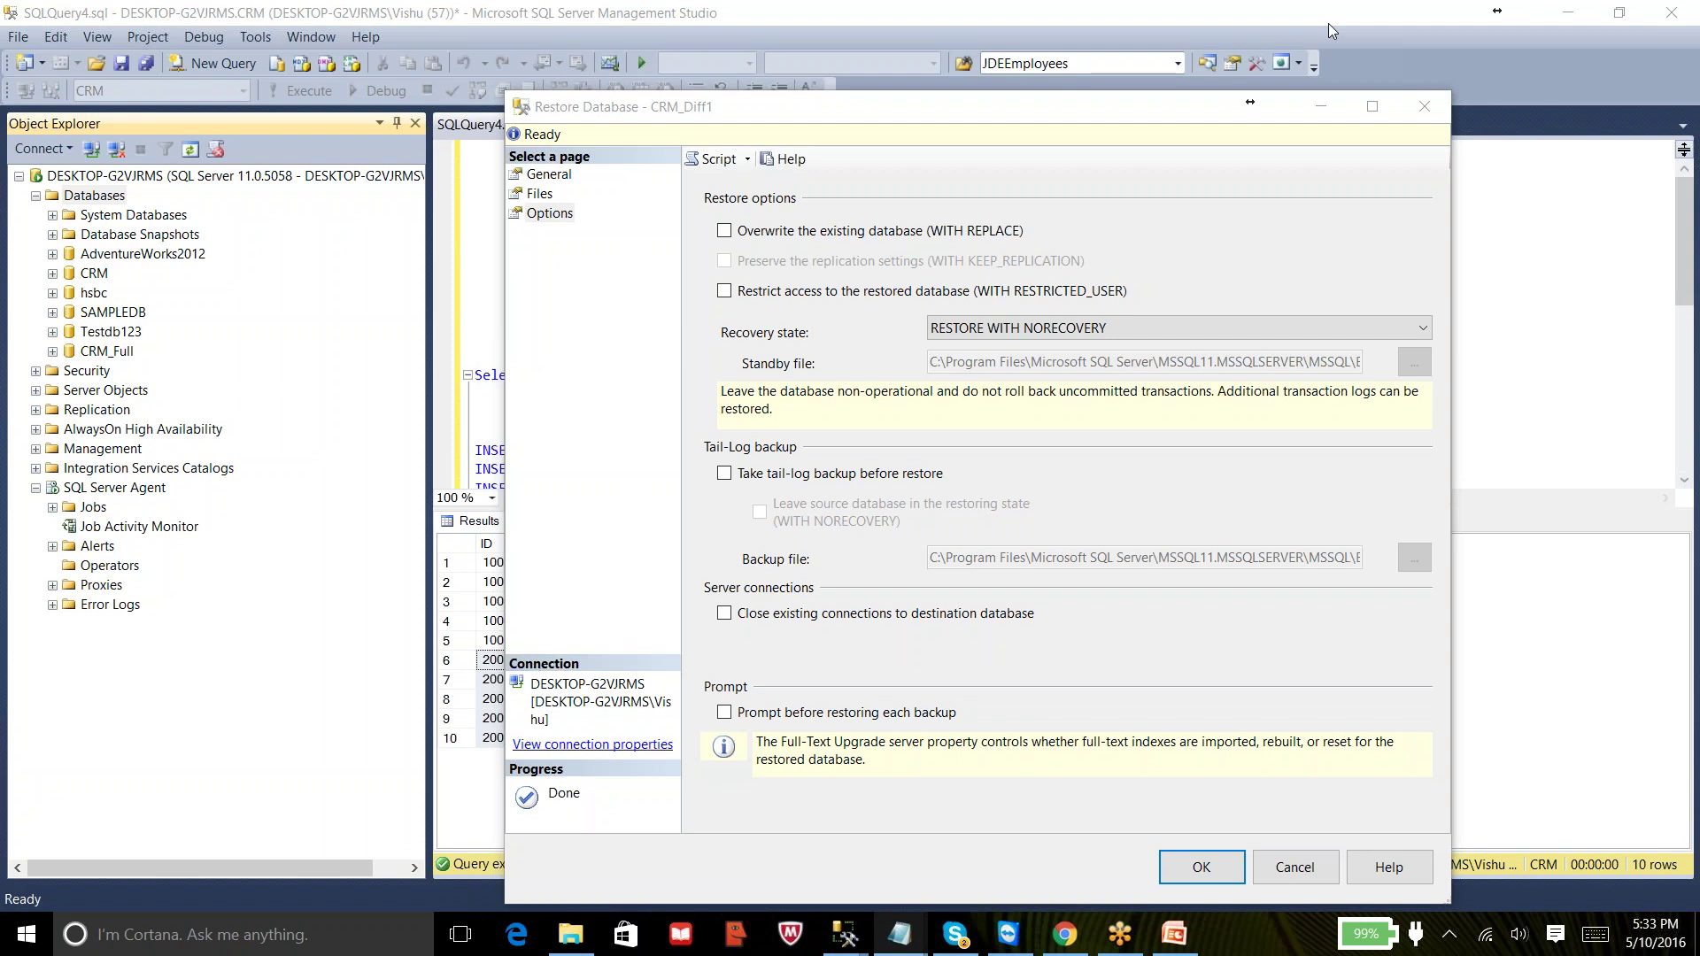
pyautogui.moveTo(902, 931)
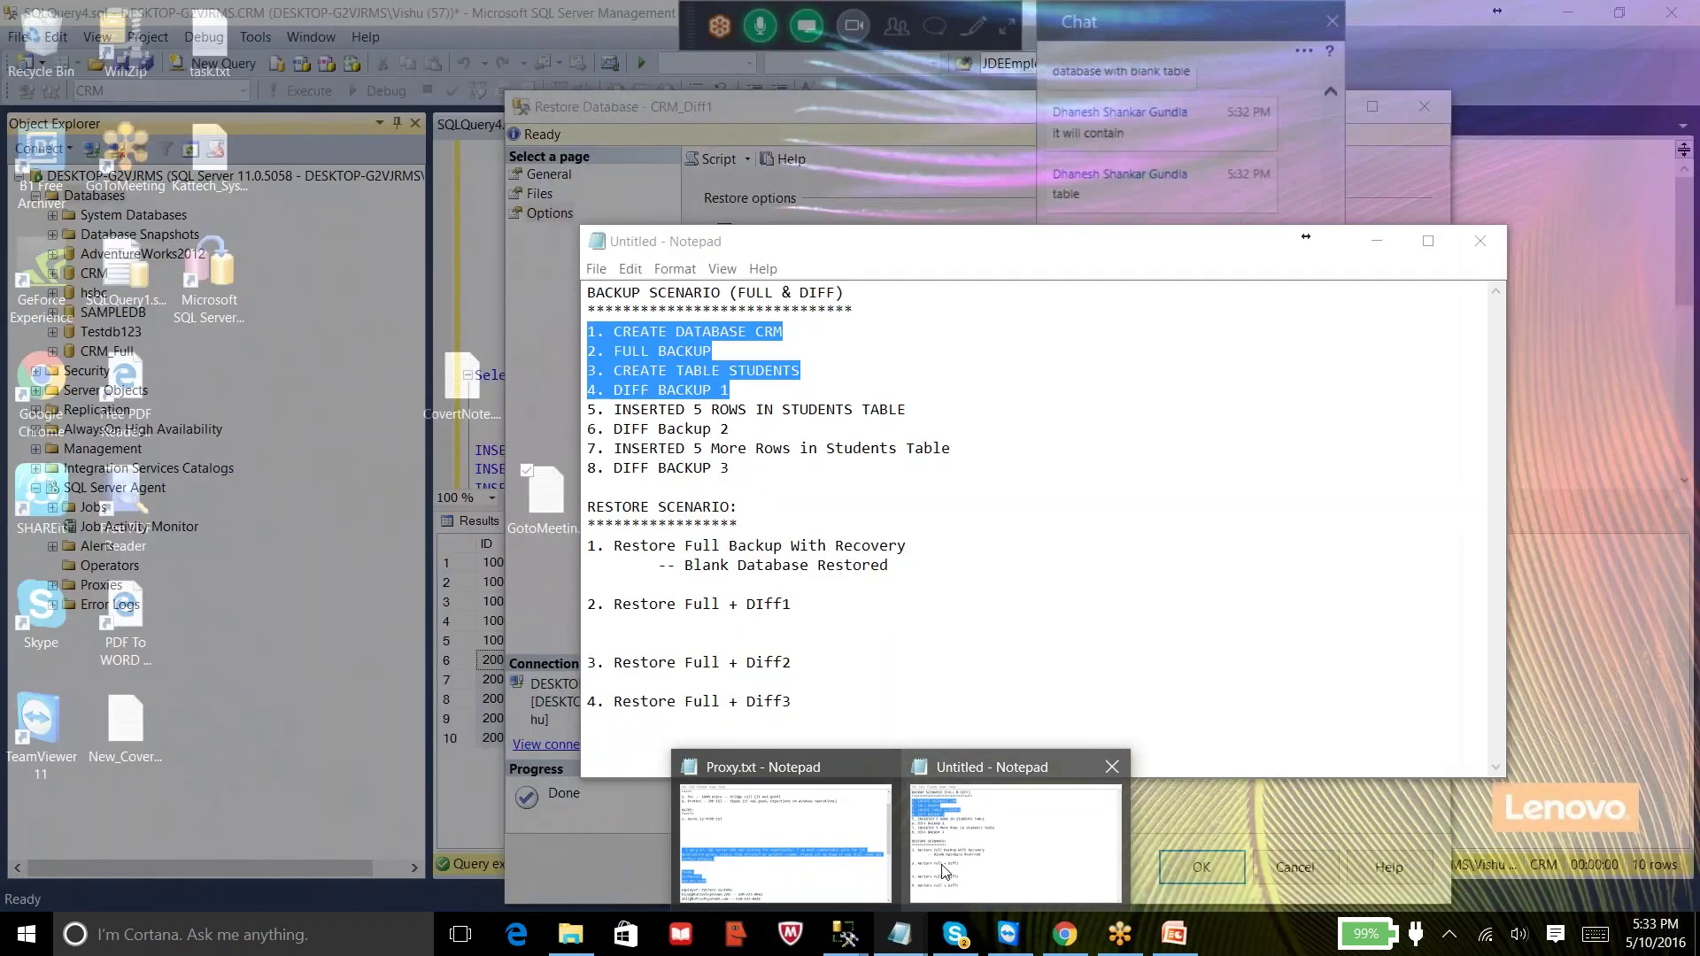
pyautogui.click(945, 872)
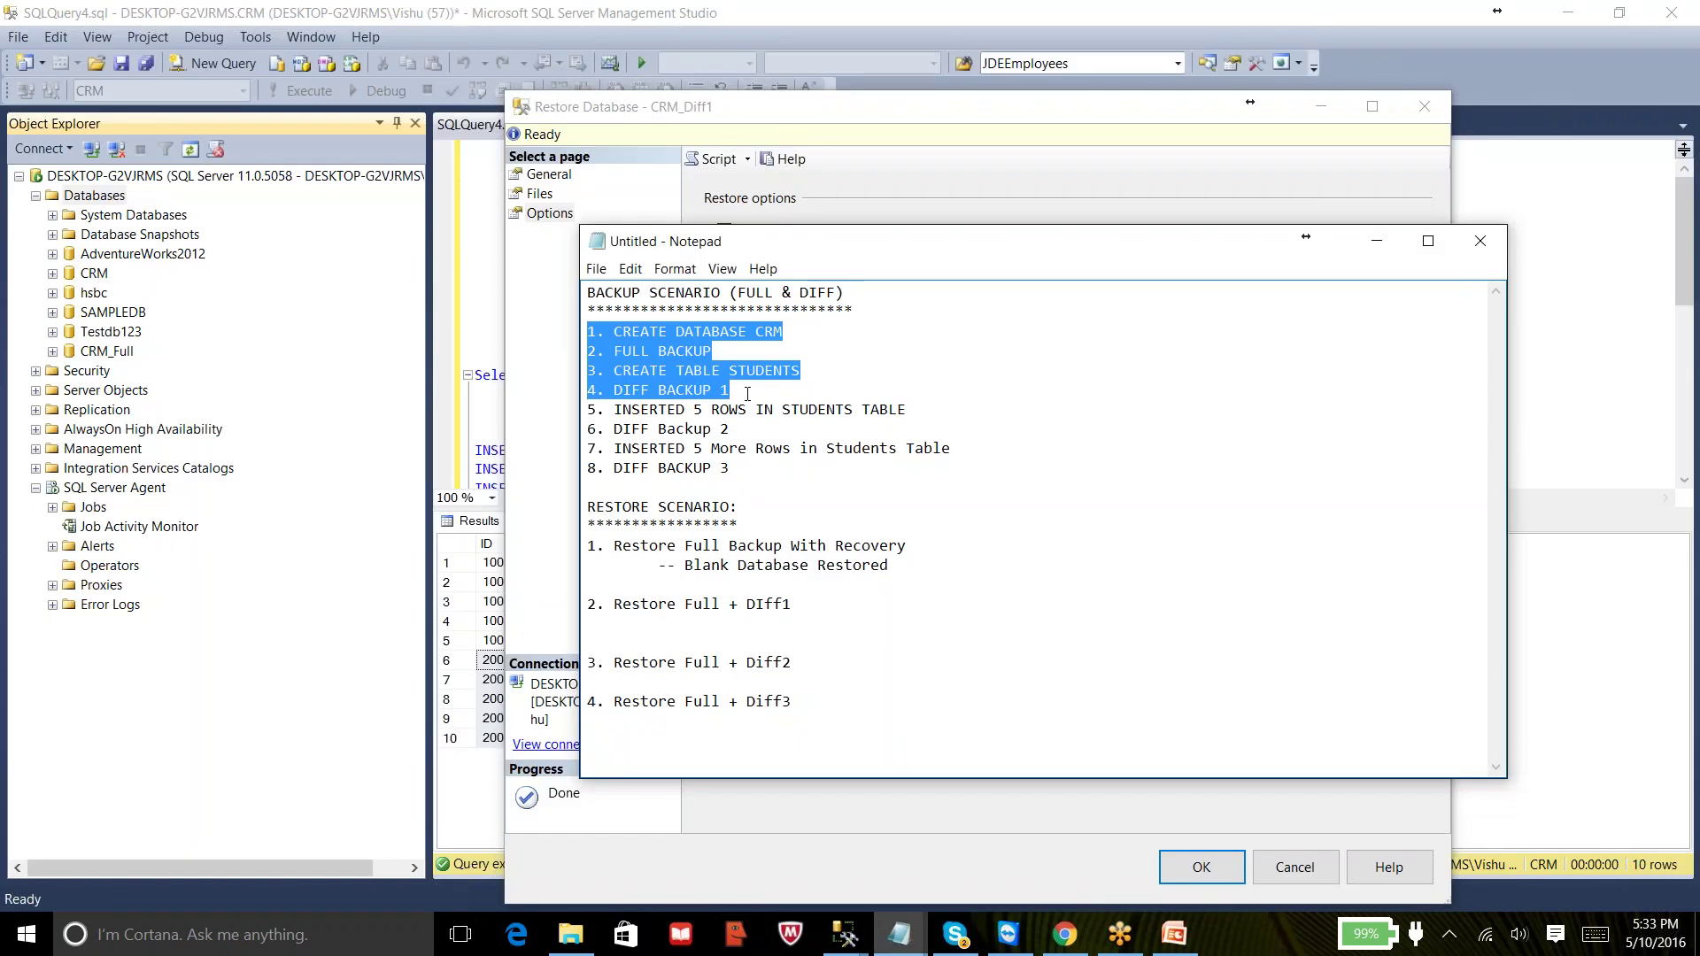
pyautogui.click(748, 394)
pyautogui.moveTo(733, 389); pyautogui.dragTo(589, 332)
pyautogui.click(871, 353)
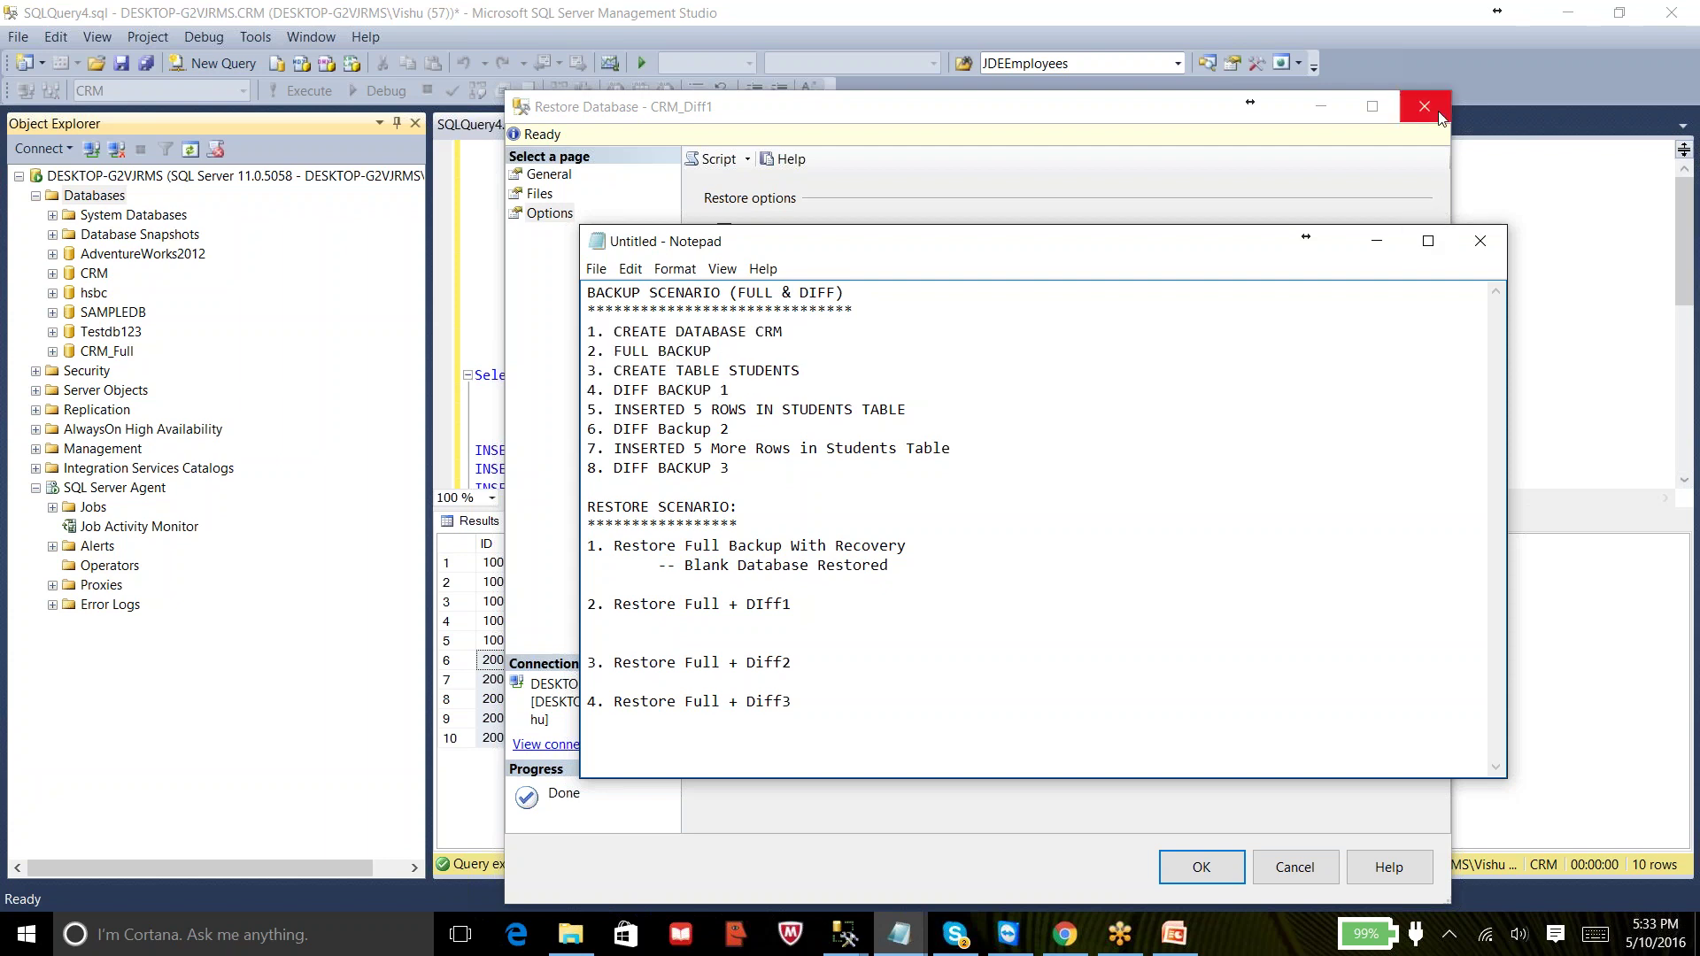
pyautogui.click(1331, 19)
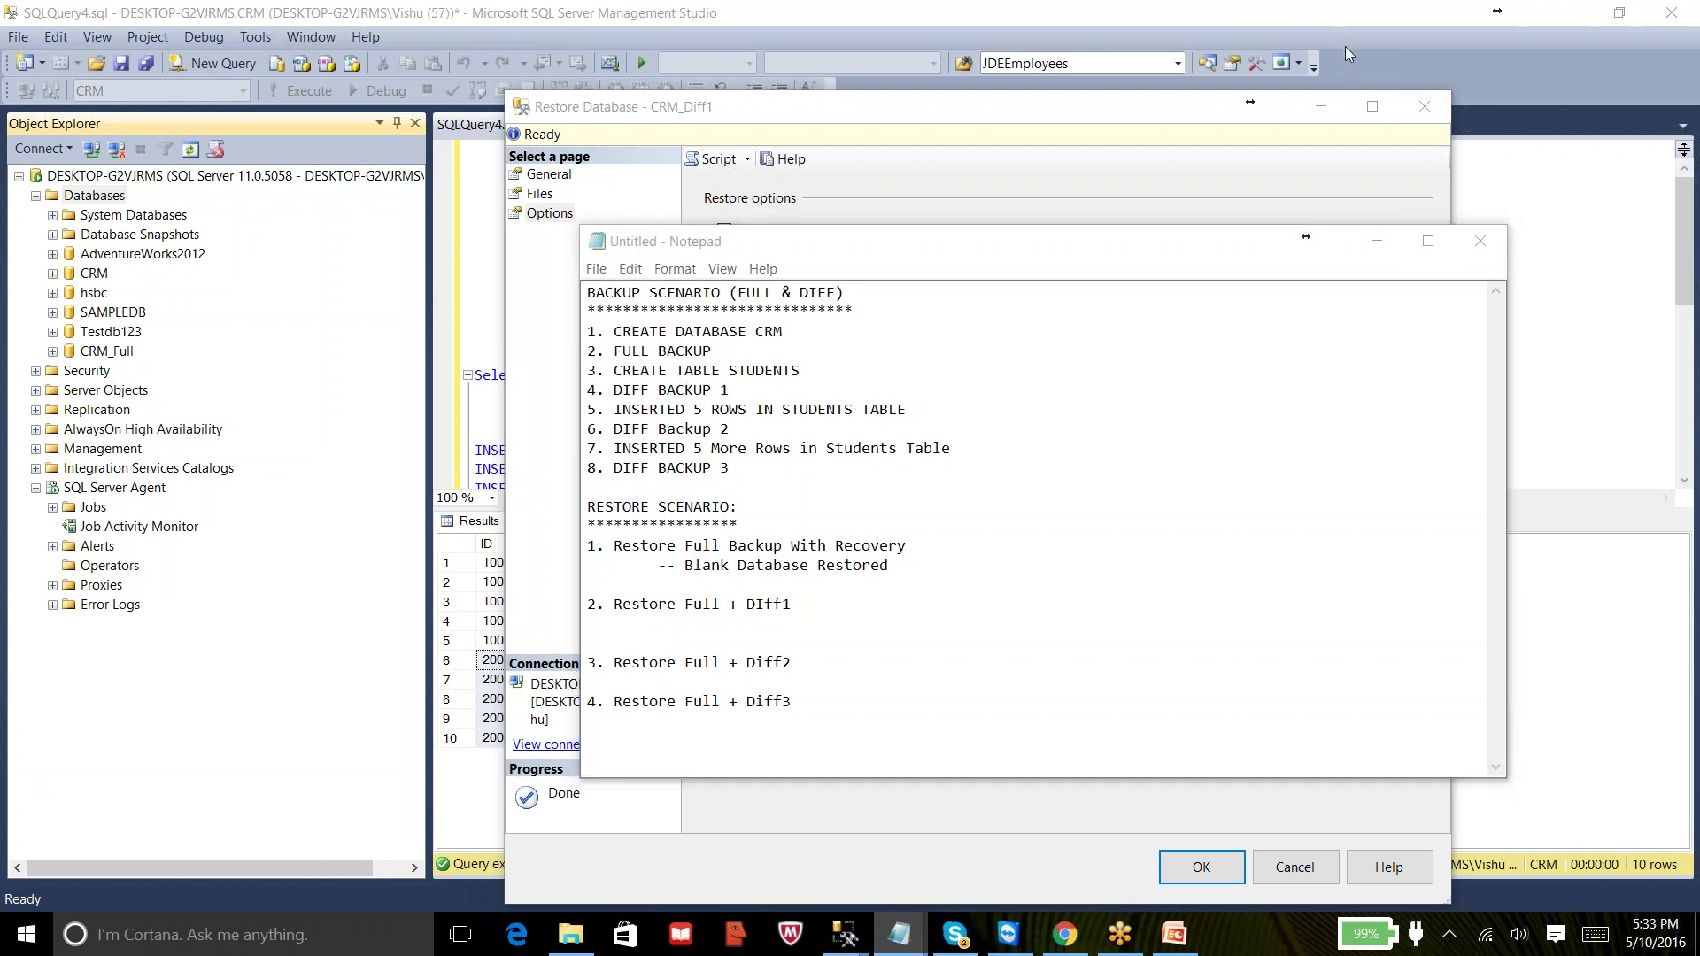
# - Try to restore the CRM_Diff1 database with the recovery state RESTORE WITH NORECOVERY
pyautogui.click(1380, 241)
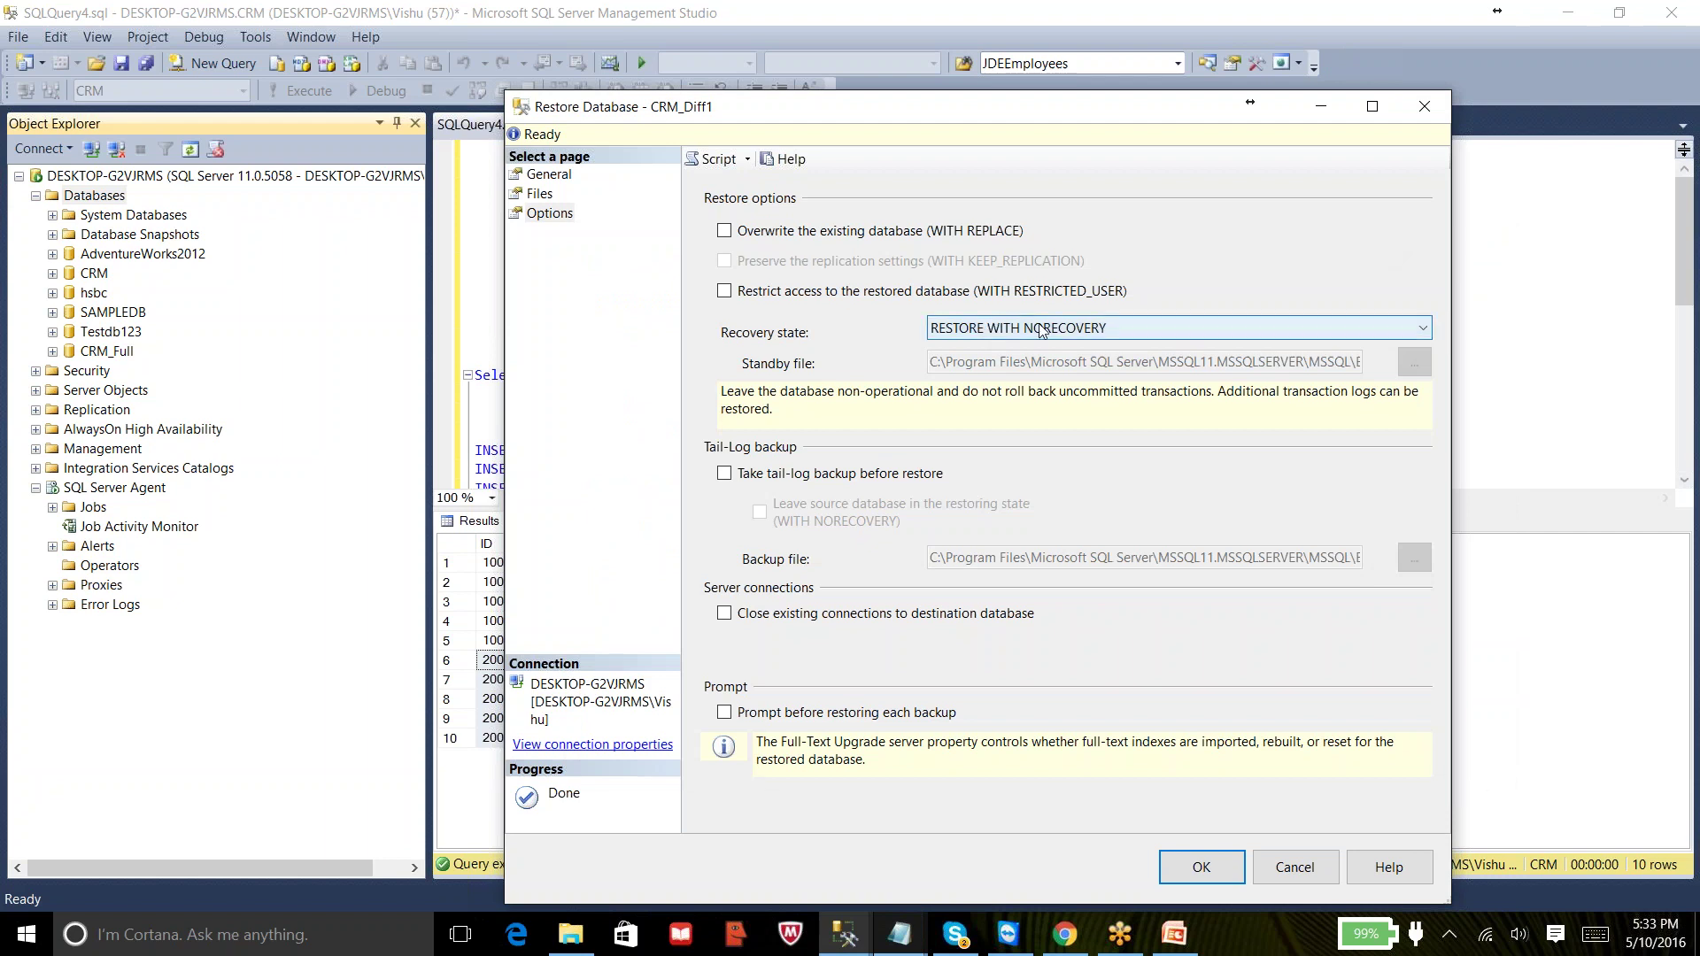
pyautogui.click(1197, 866)
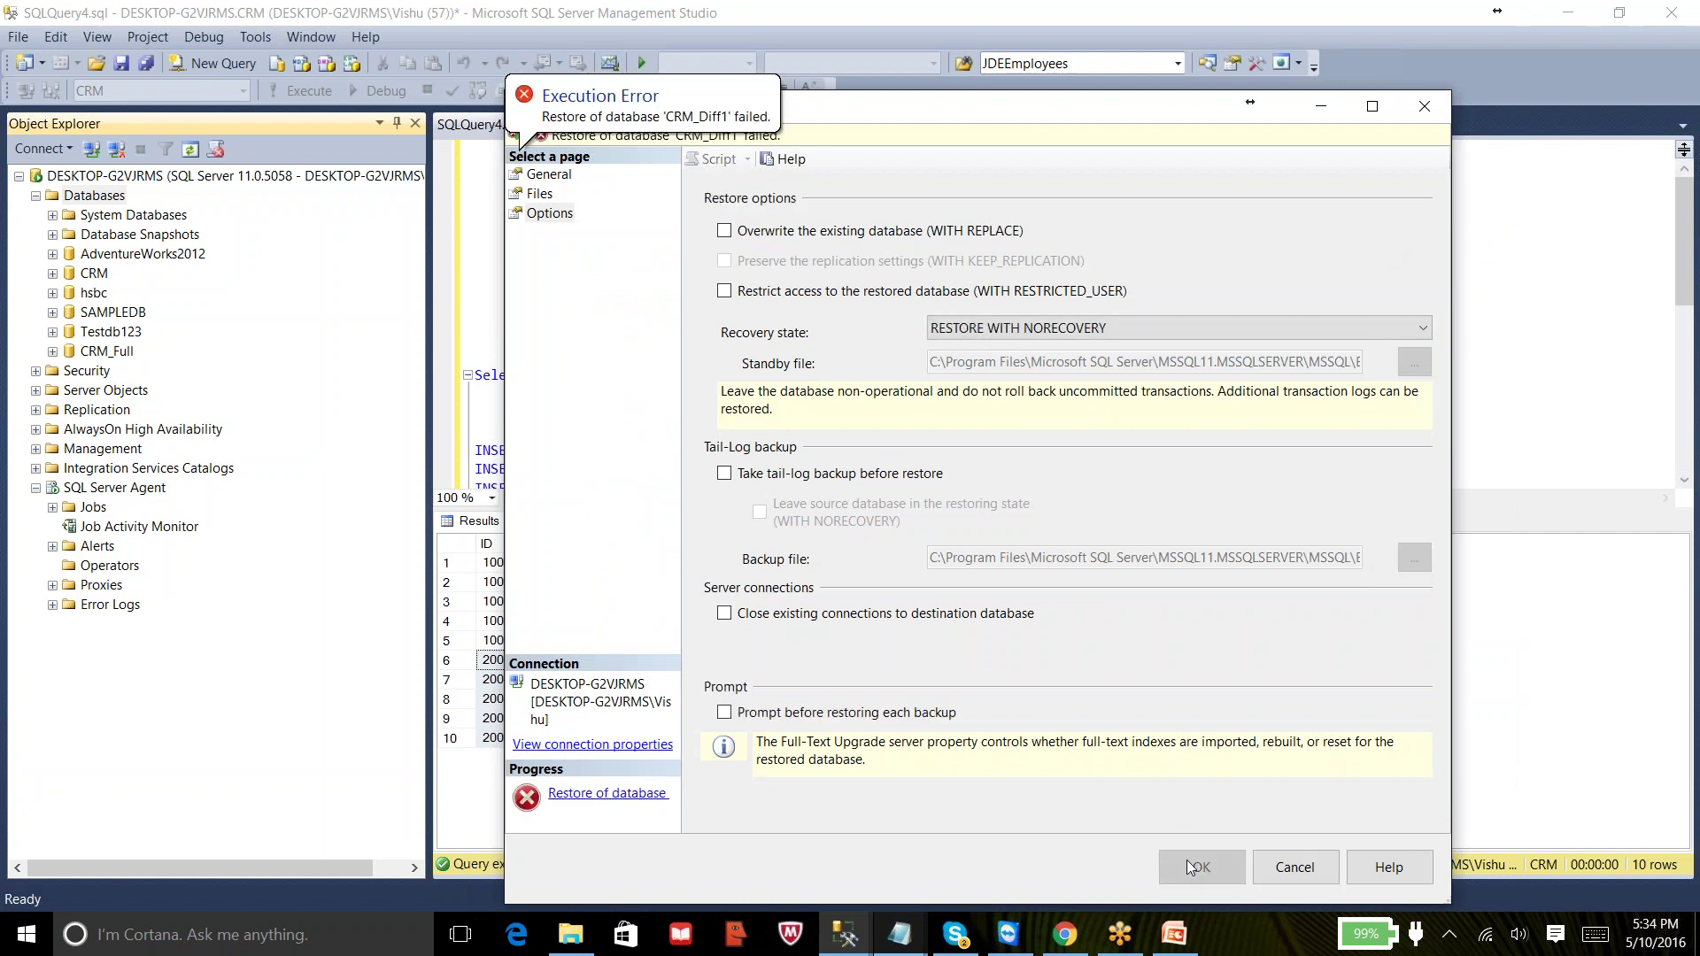
pyautogui.click(852, 132)
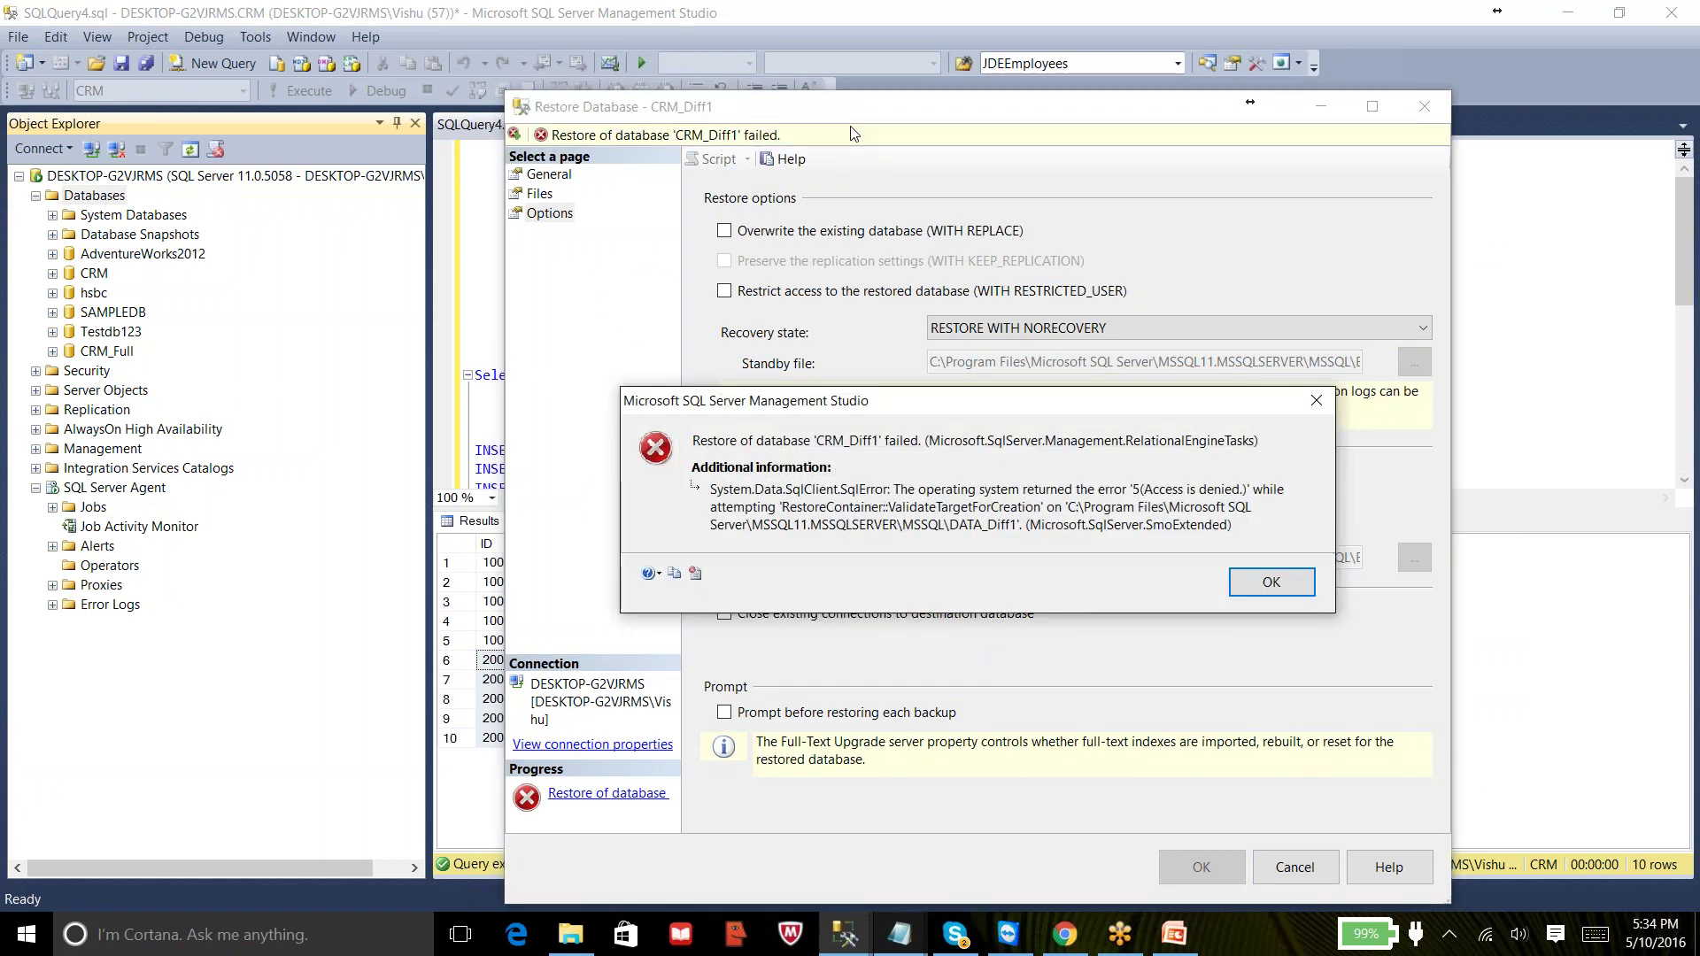
pyautogui.click(1272, 582)
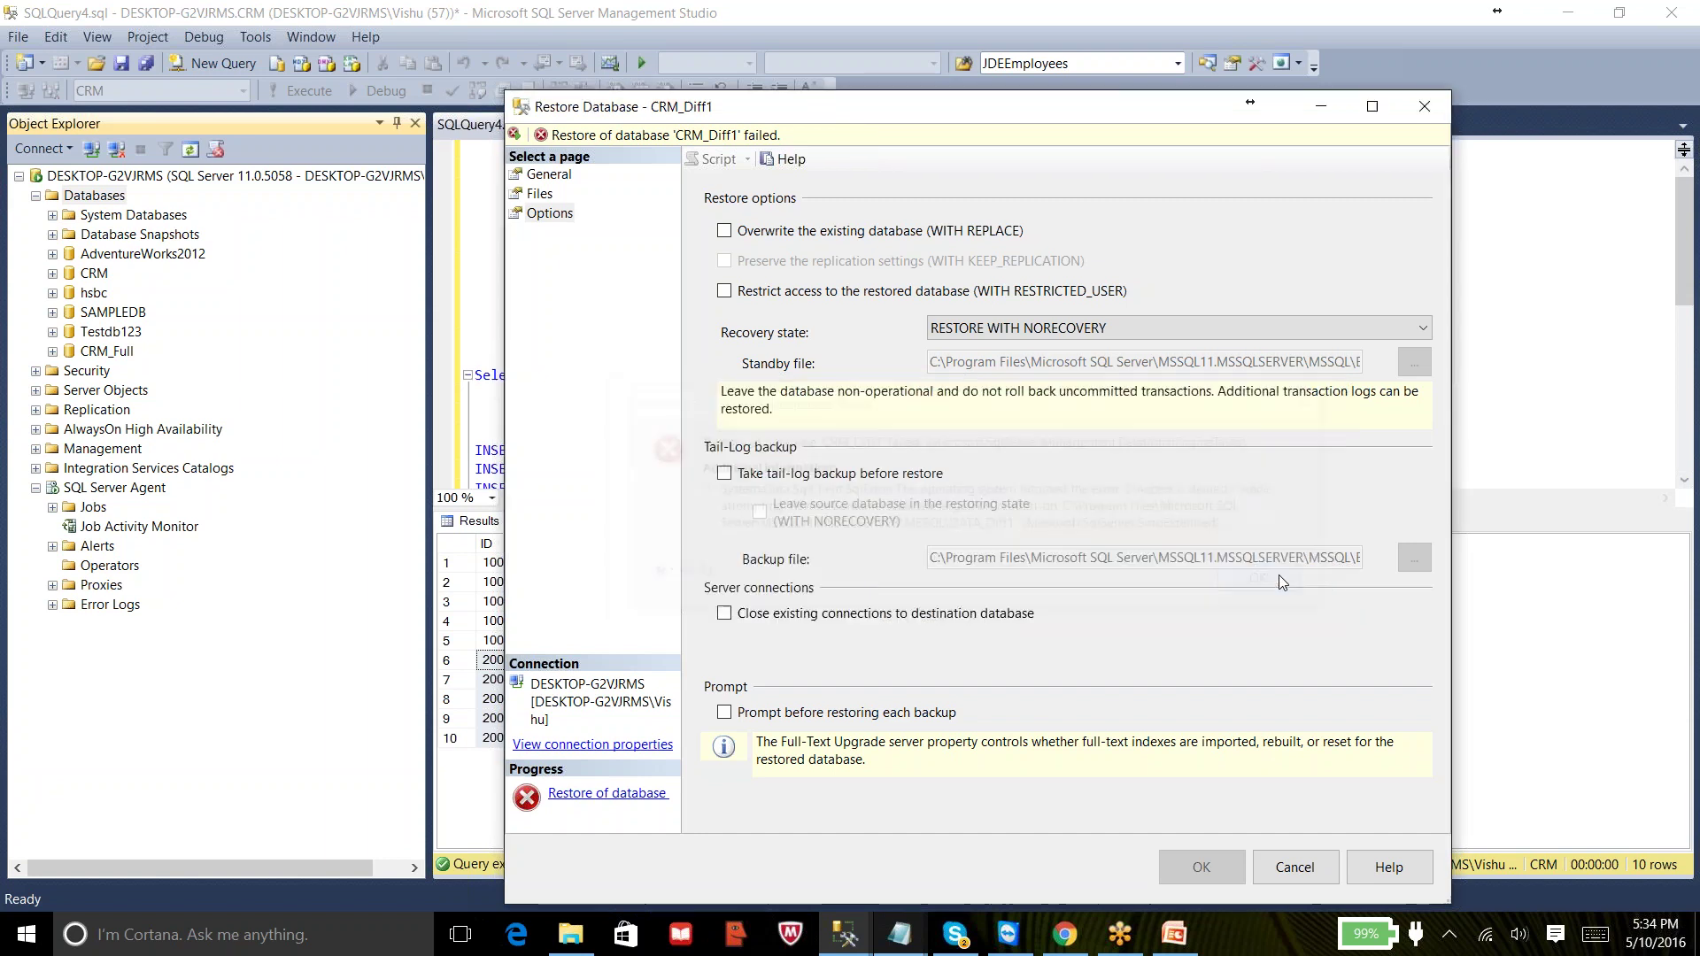
# - Add the .mdf extension to the CRM data file's restore path so it ends in DATA_Diff1.mdf, and check the CRM_log path
pyautogui.click(537, 196)
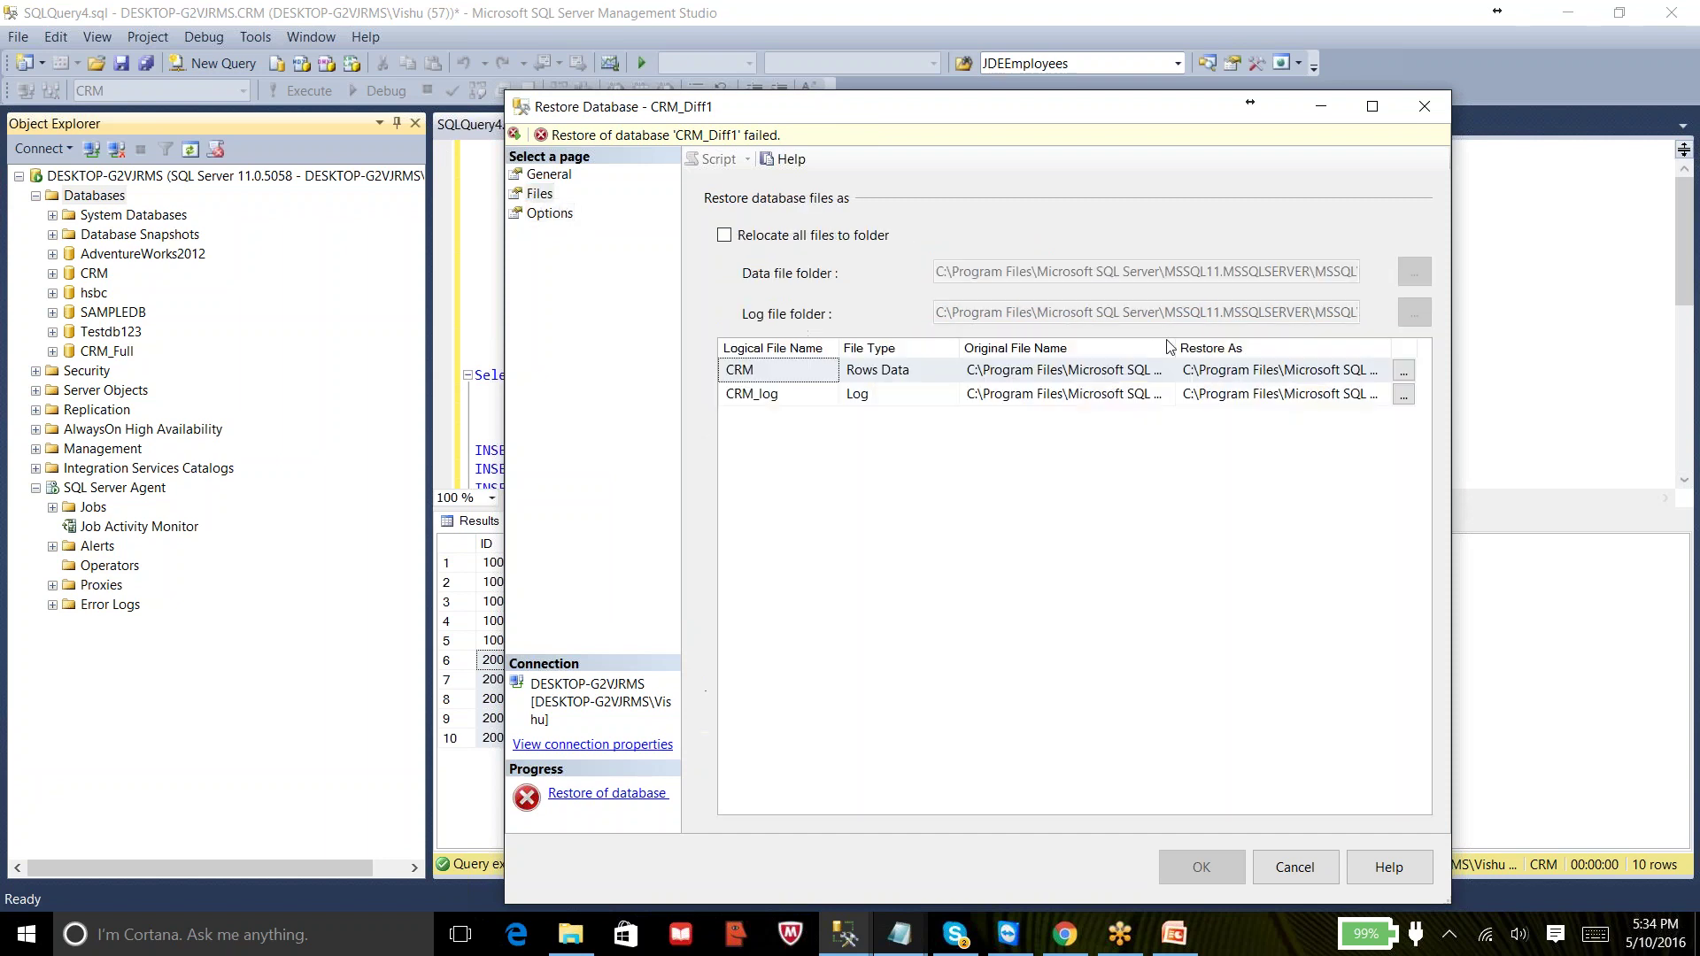
pyautogui.click(1225, 371)
pyautogui.press('End')
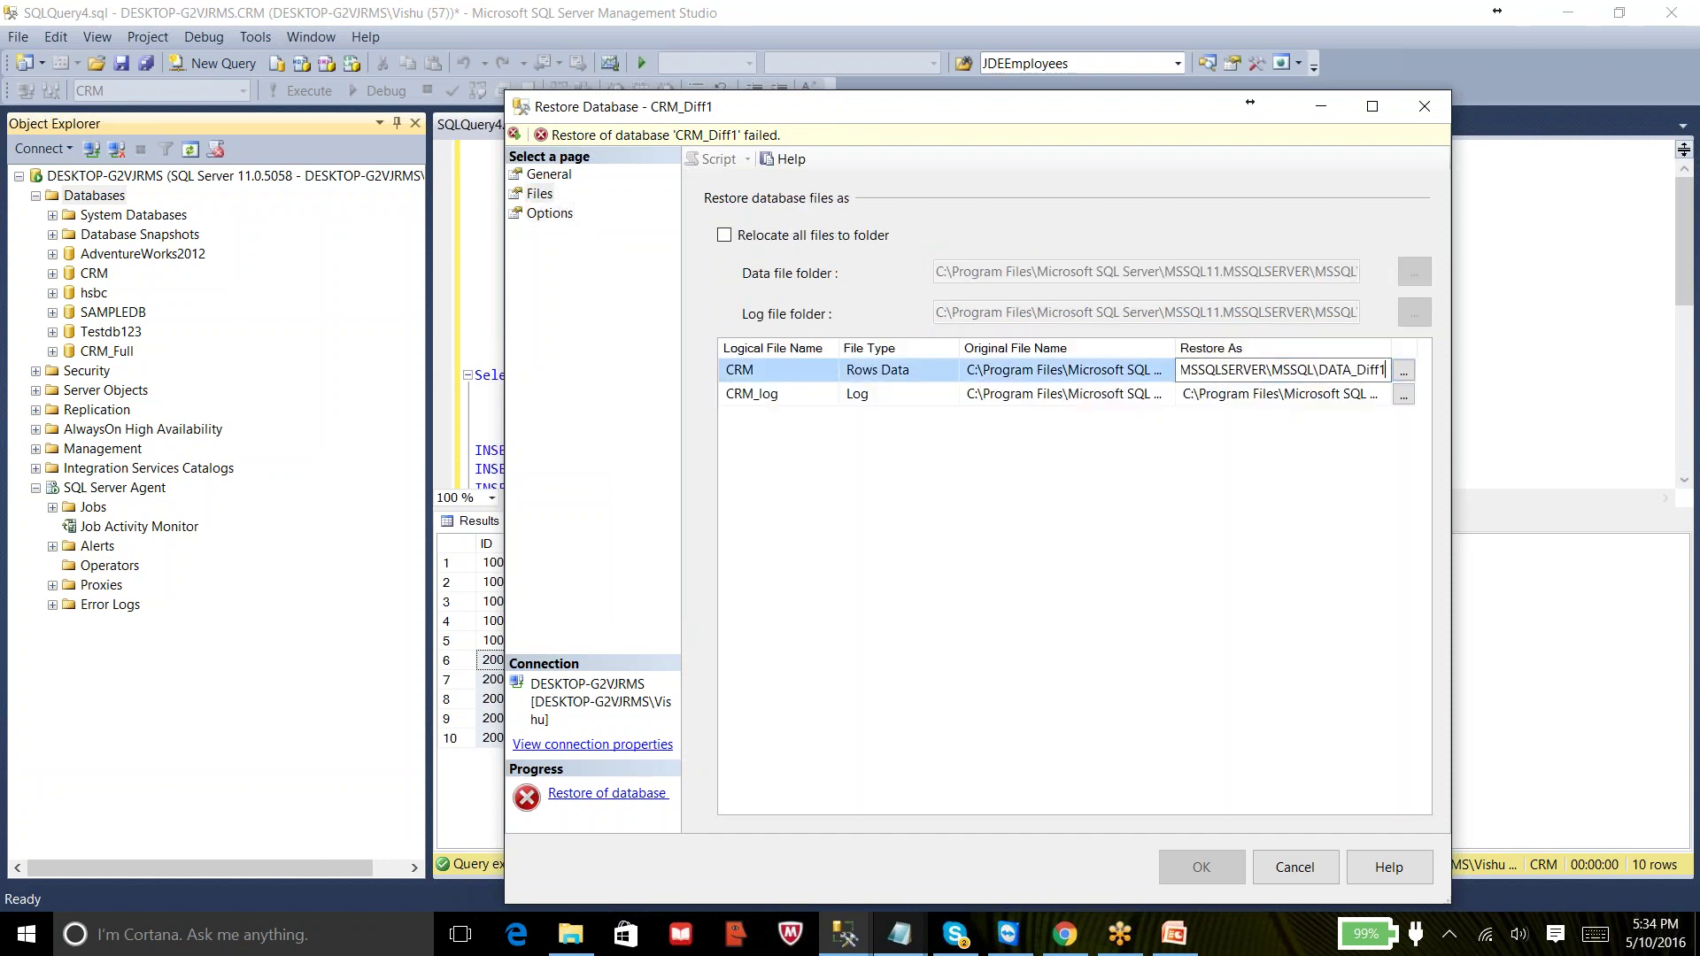
pyautogui.write('.')
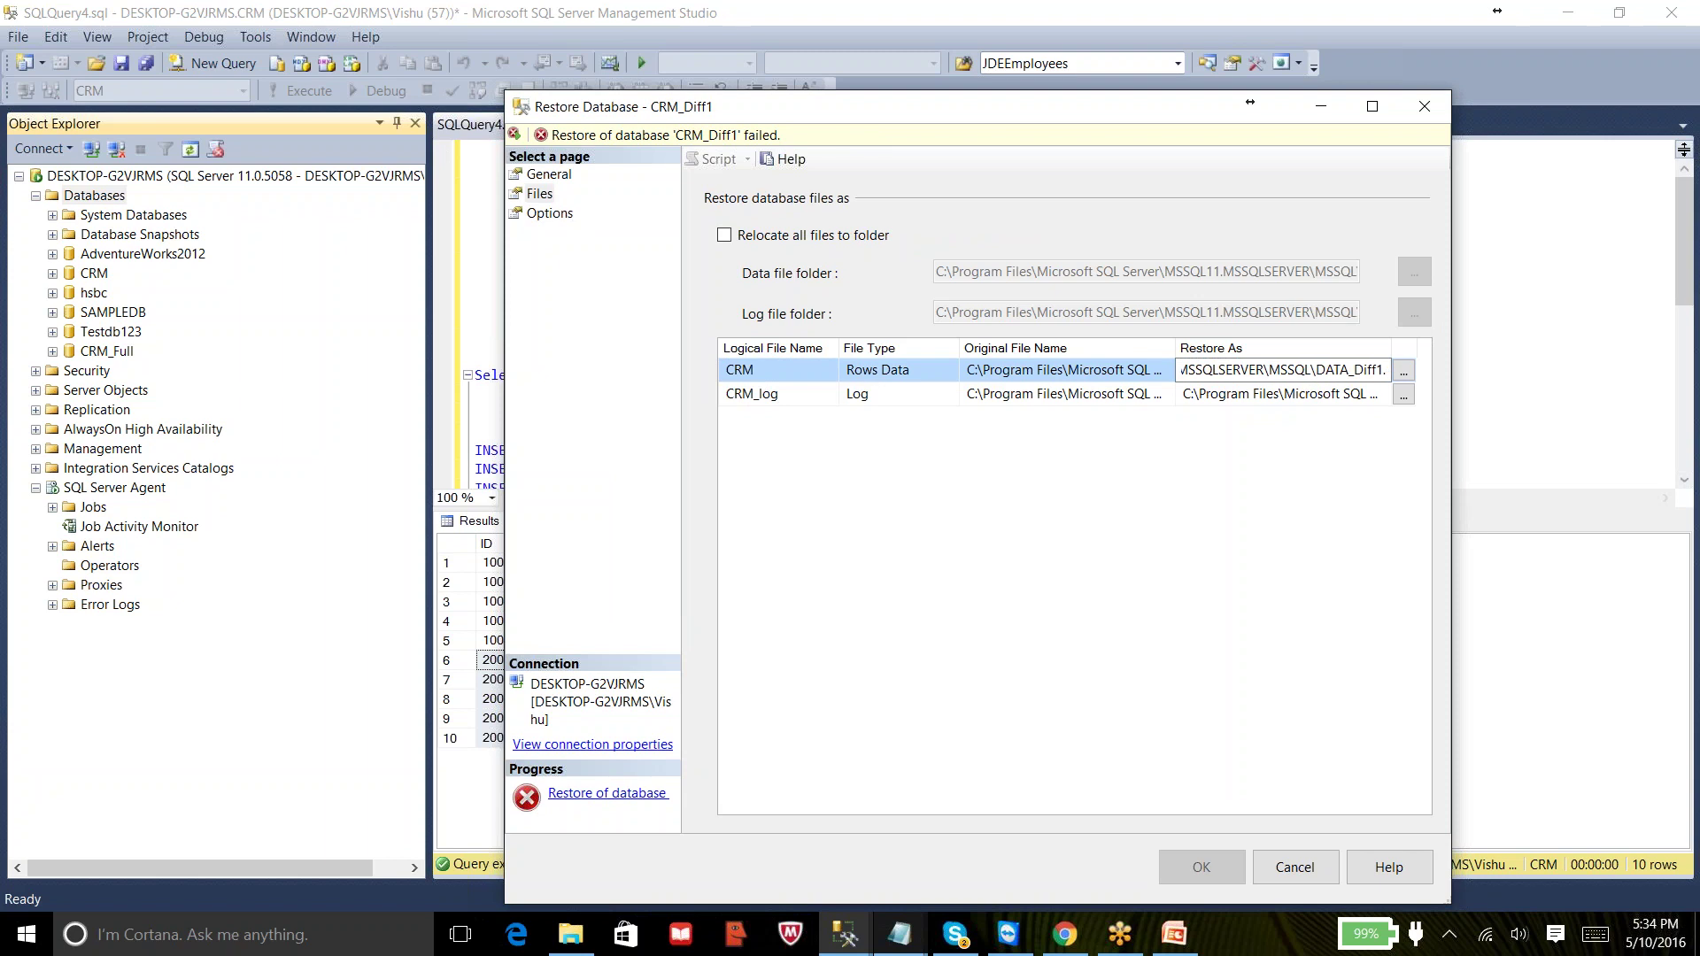
pyautogui.write('df')
pyautogui.press('BackSpace')
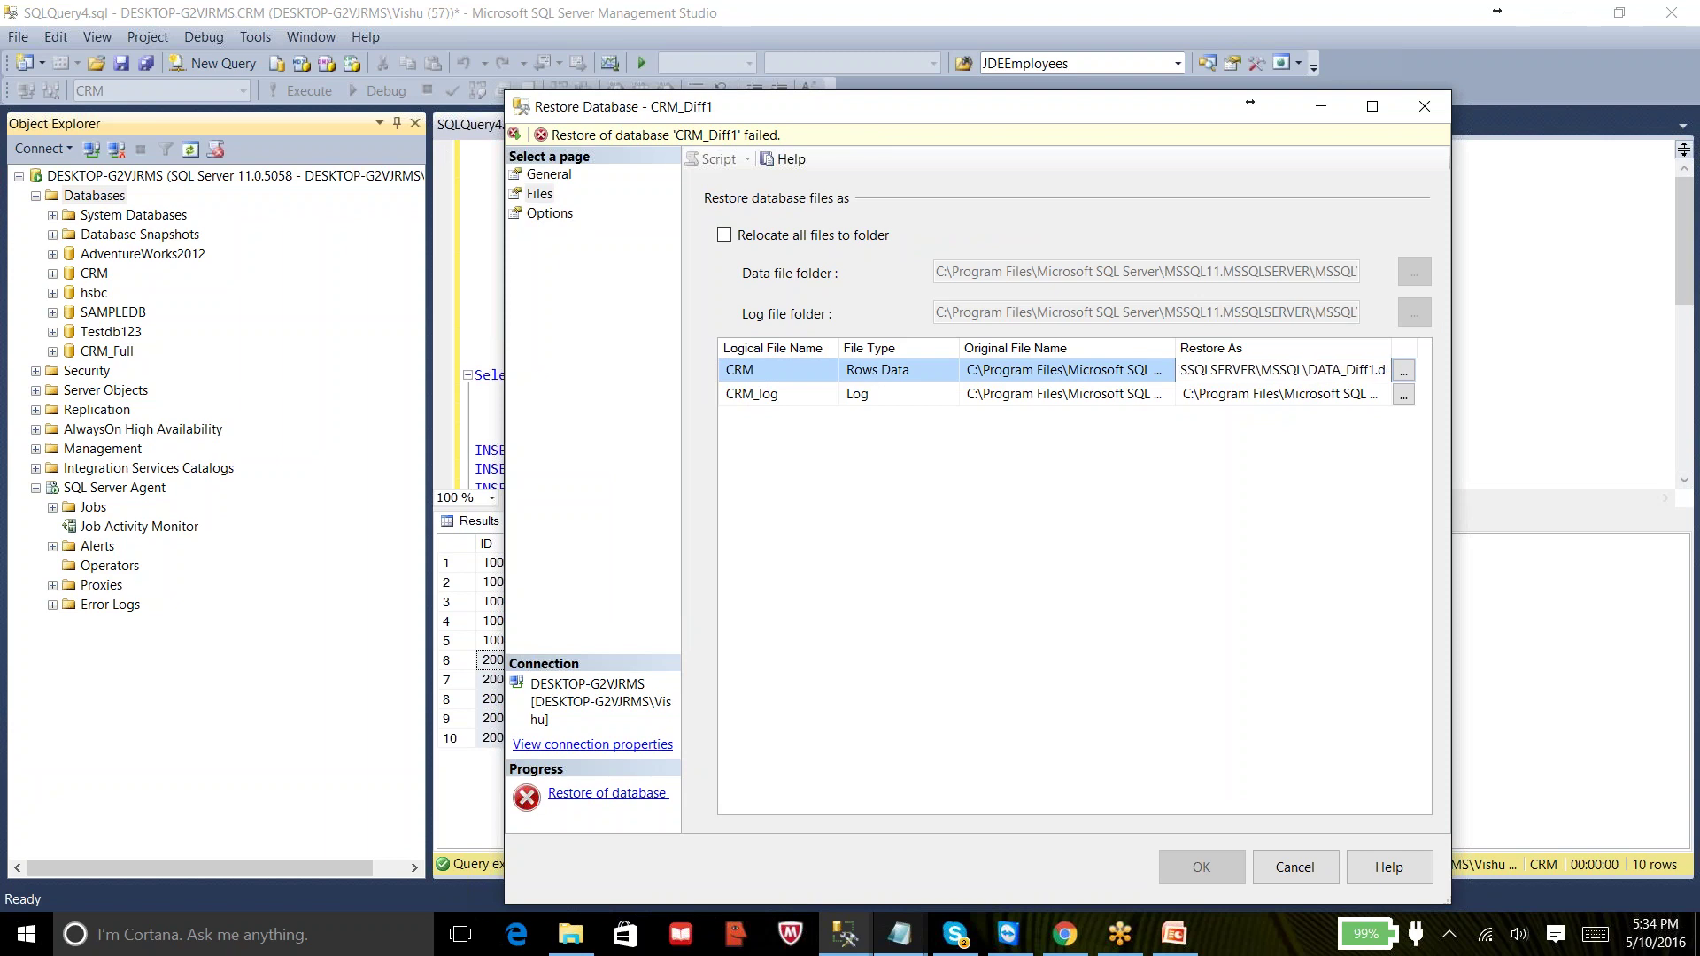
pyautogui.press('BackSpace')
pyautogui.write('mdf')
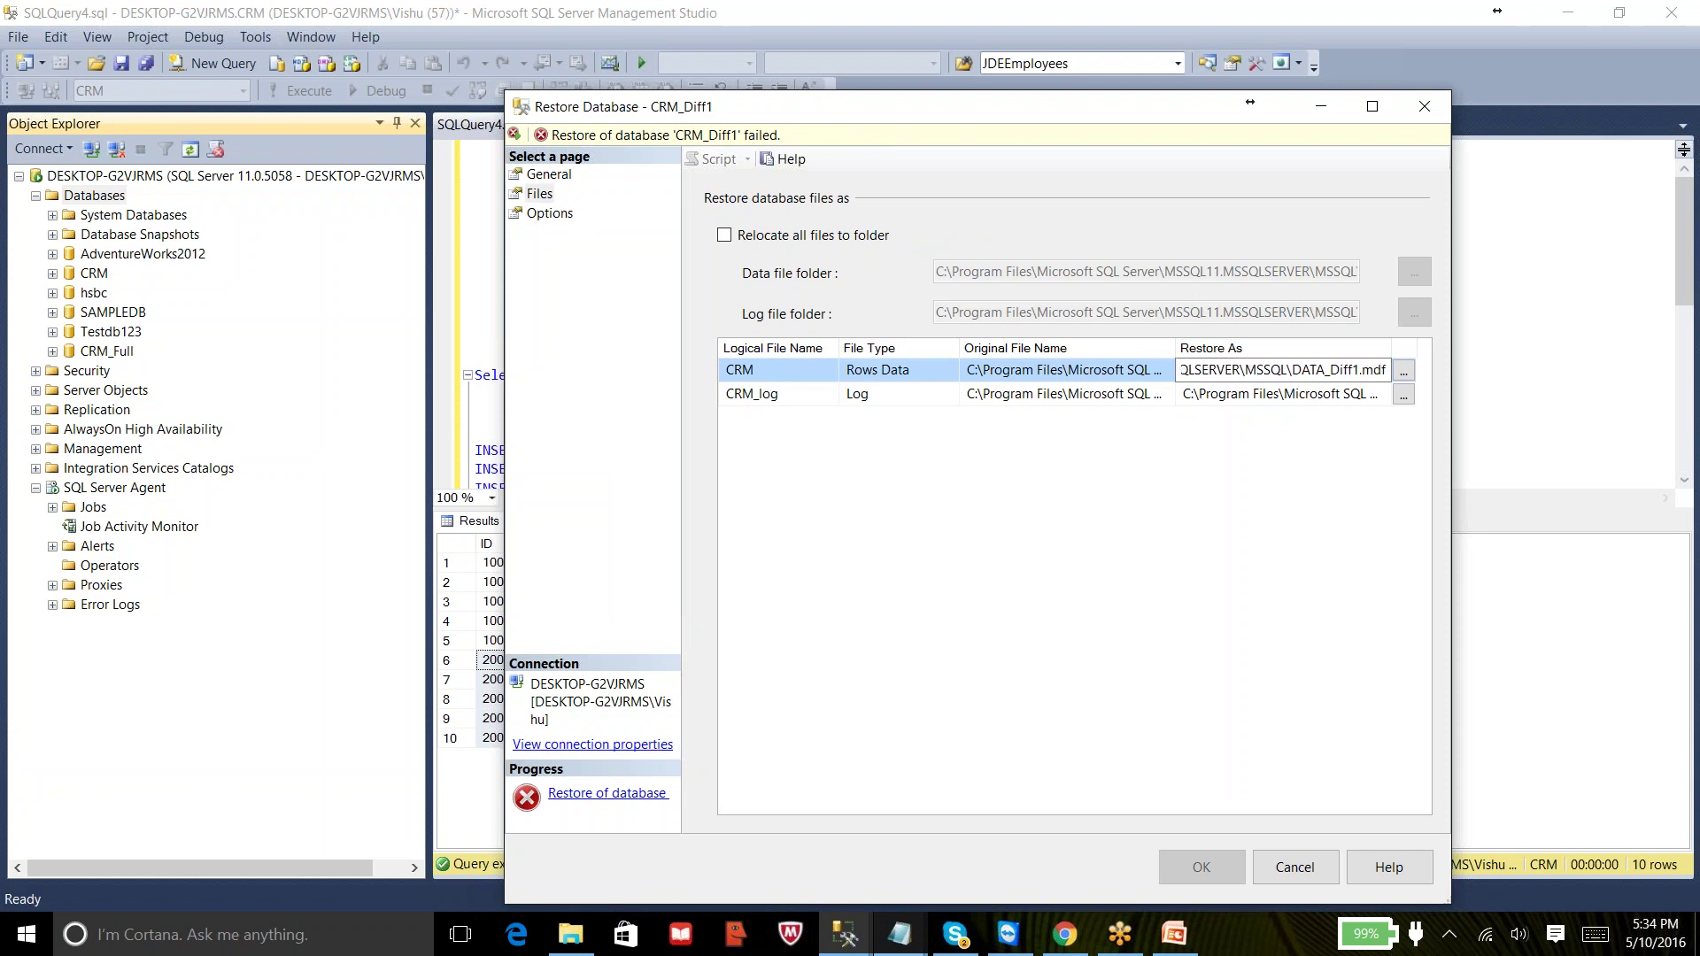
pyautogui.click(1332, 395)
pyautogui.press('End')
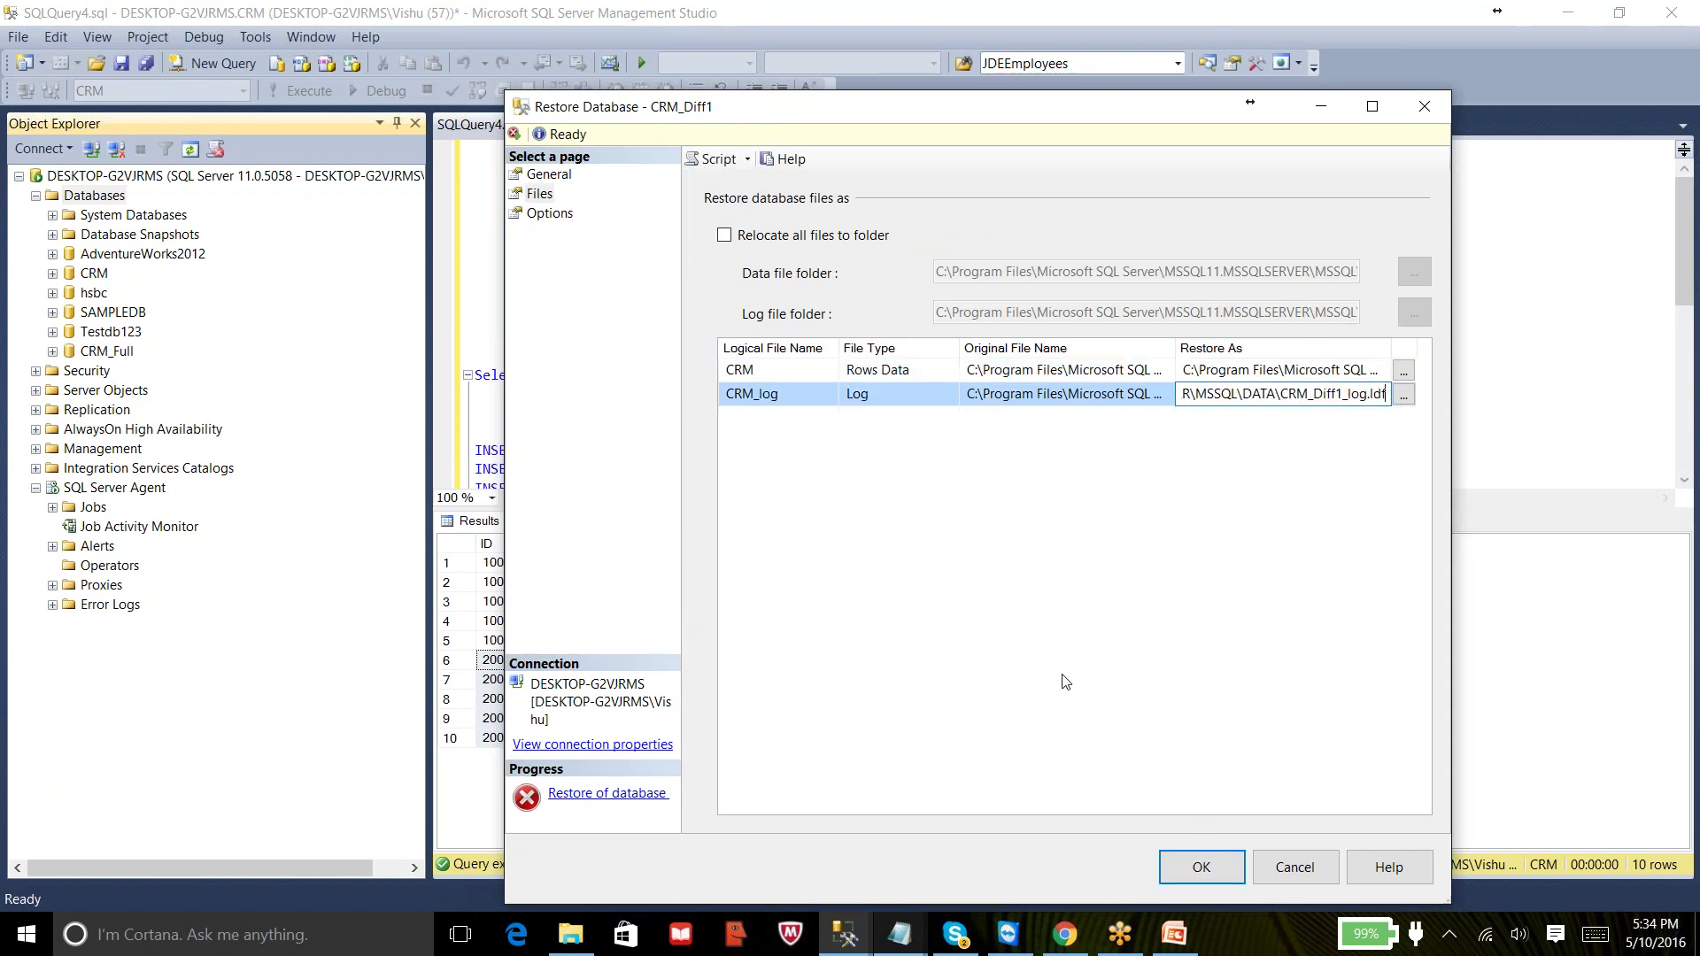
# - Retry the CRM_Diff1 restore without recovery, using the edited data file path, and close the error details
pyautogui.click(567, 215)
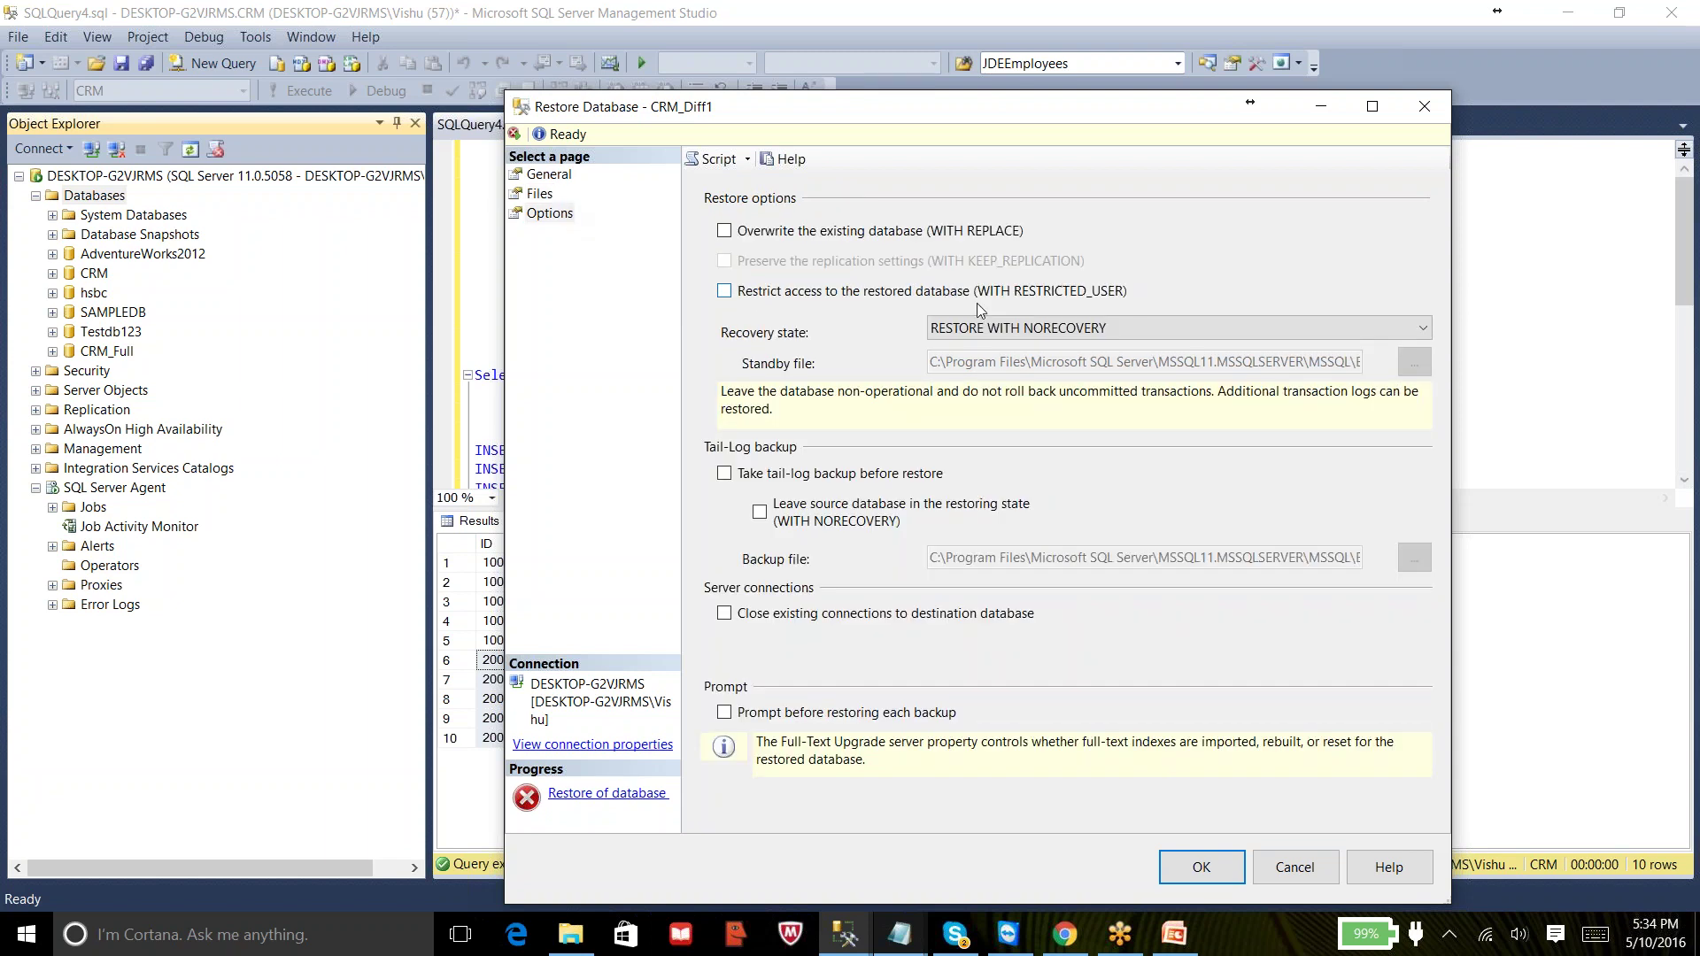
pyautogui.click(1203, 872)
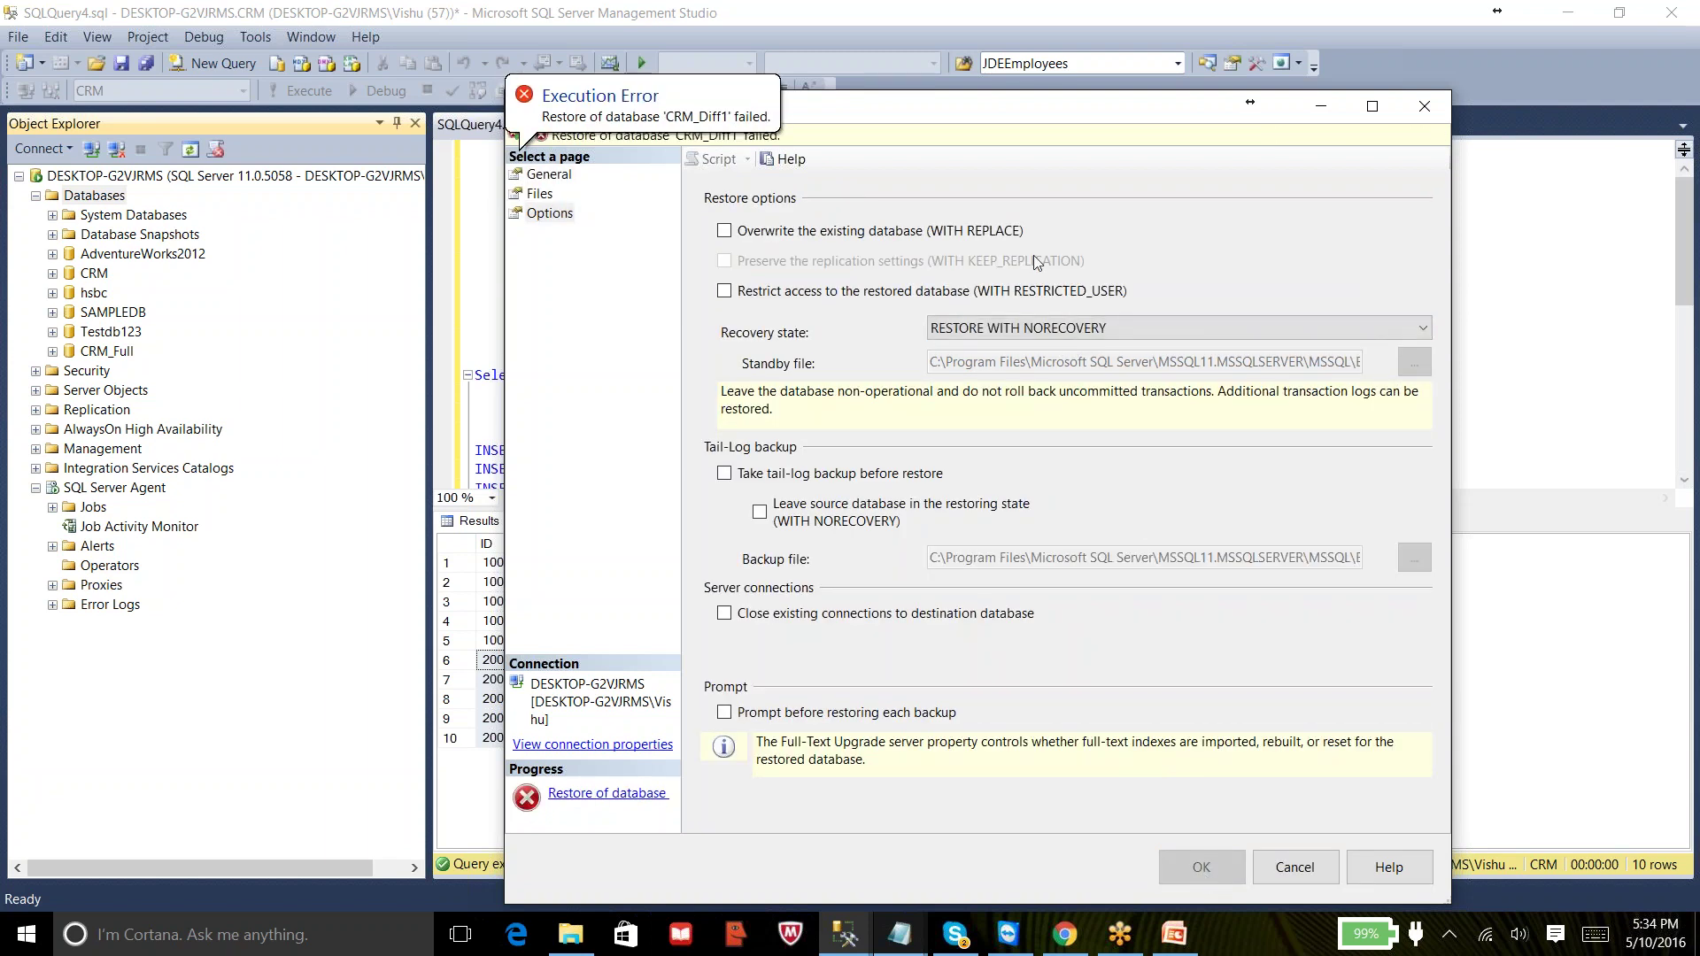
pyautogui.click(986, 135)
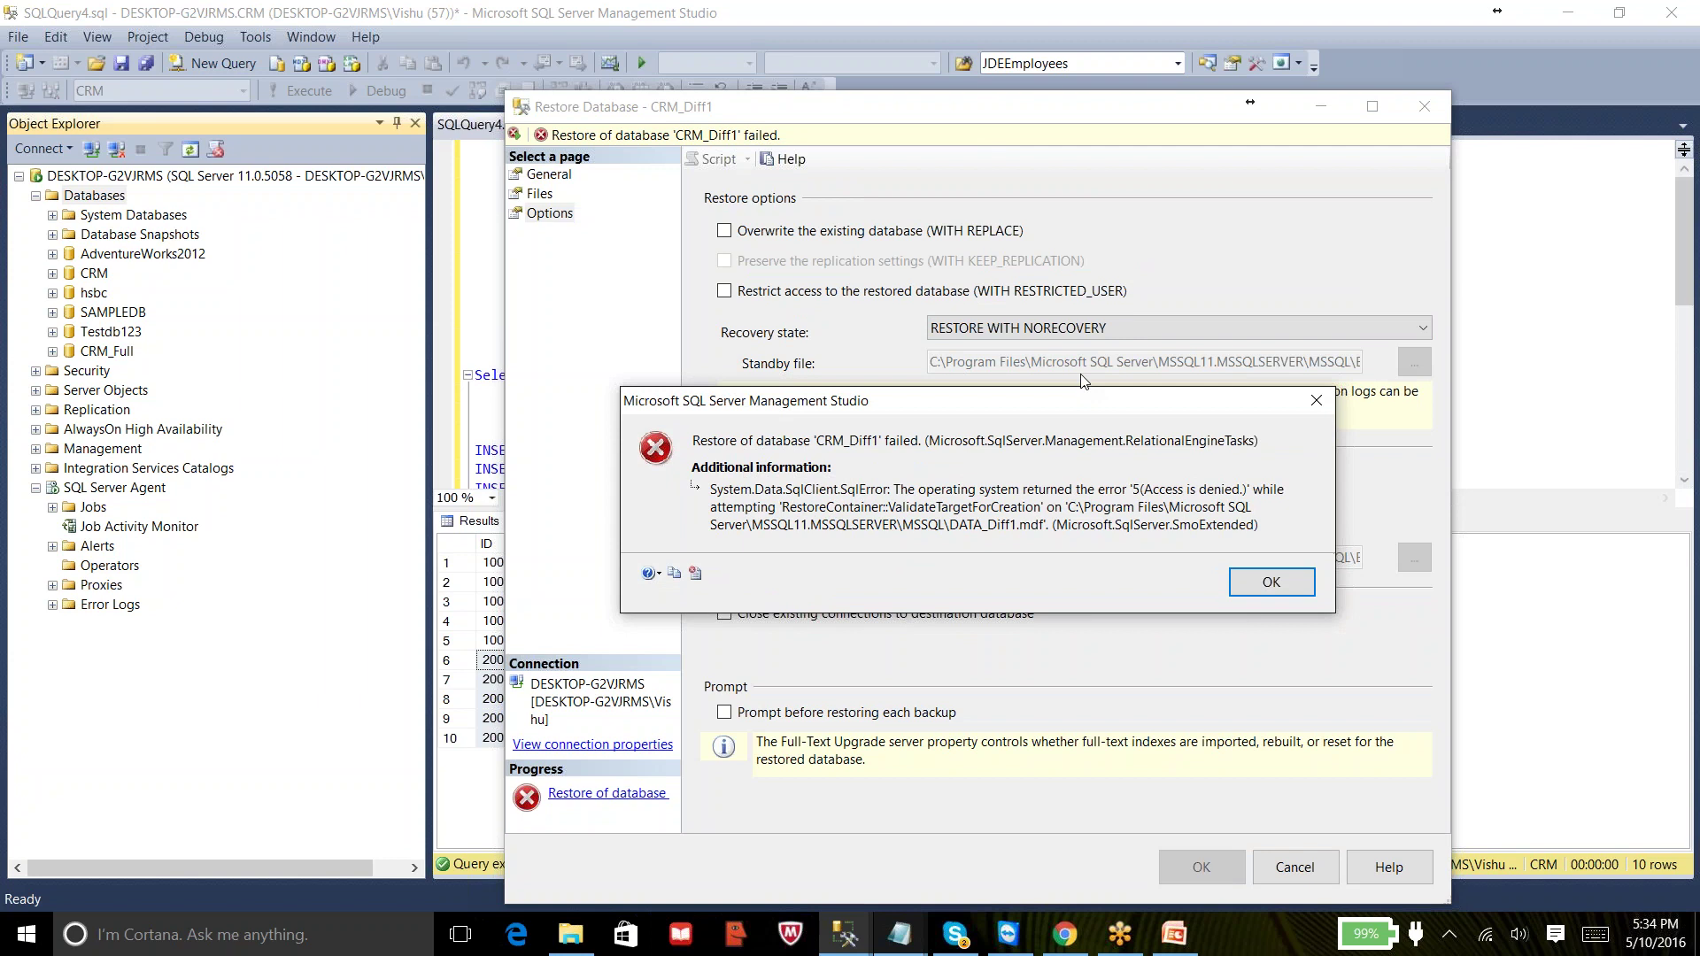
pyautogui.click(1260, 589)
# - Check the ends of the Restore As paths for the CRM data file and the CRM_log file
pyautogui.click(541, 194)
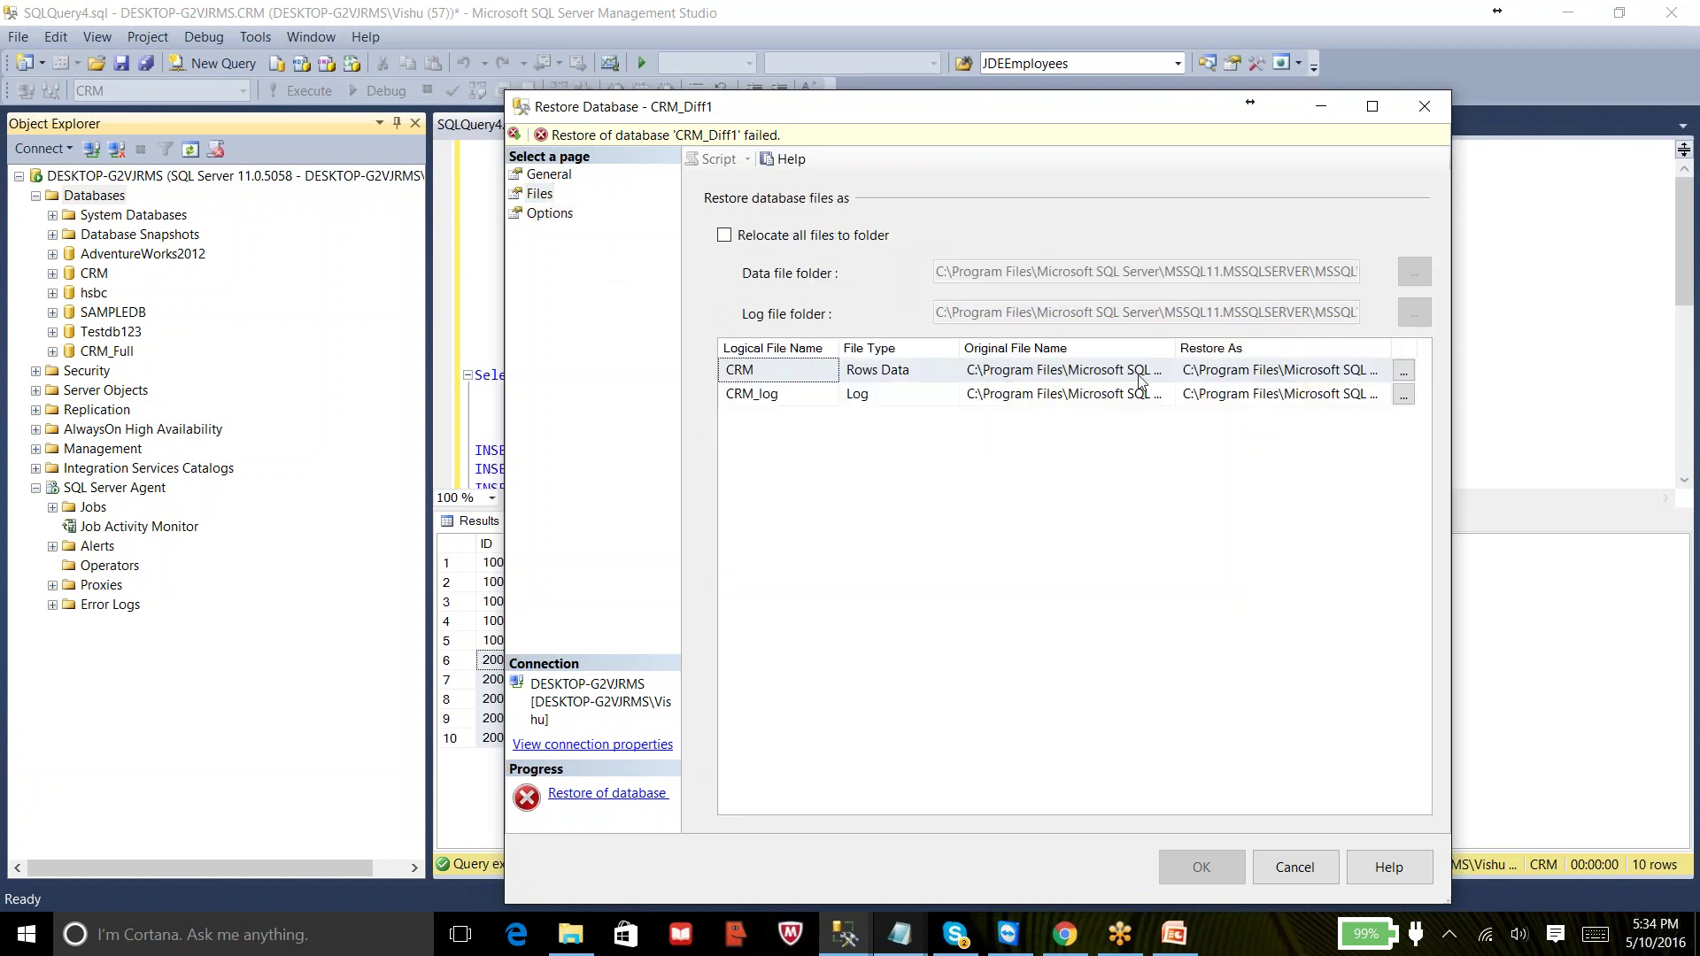
pyautogui.click(1210, 372)
pyautogui.press('End')
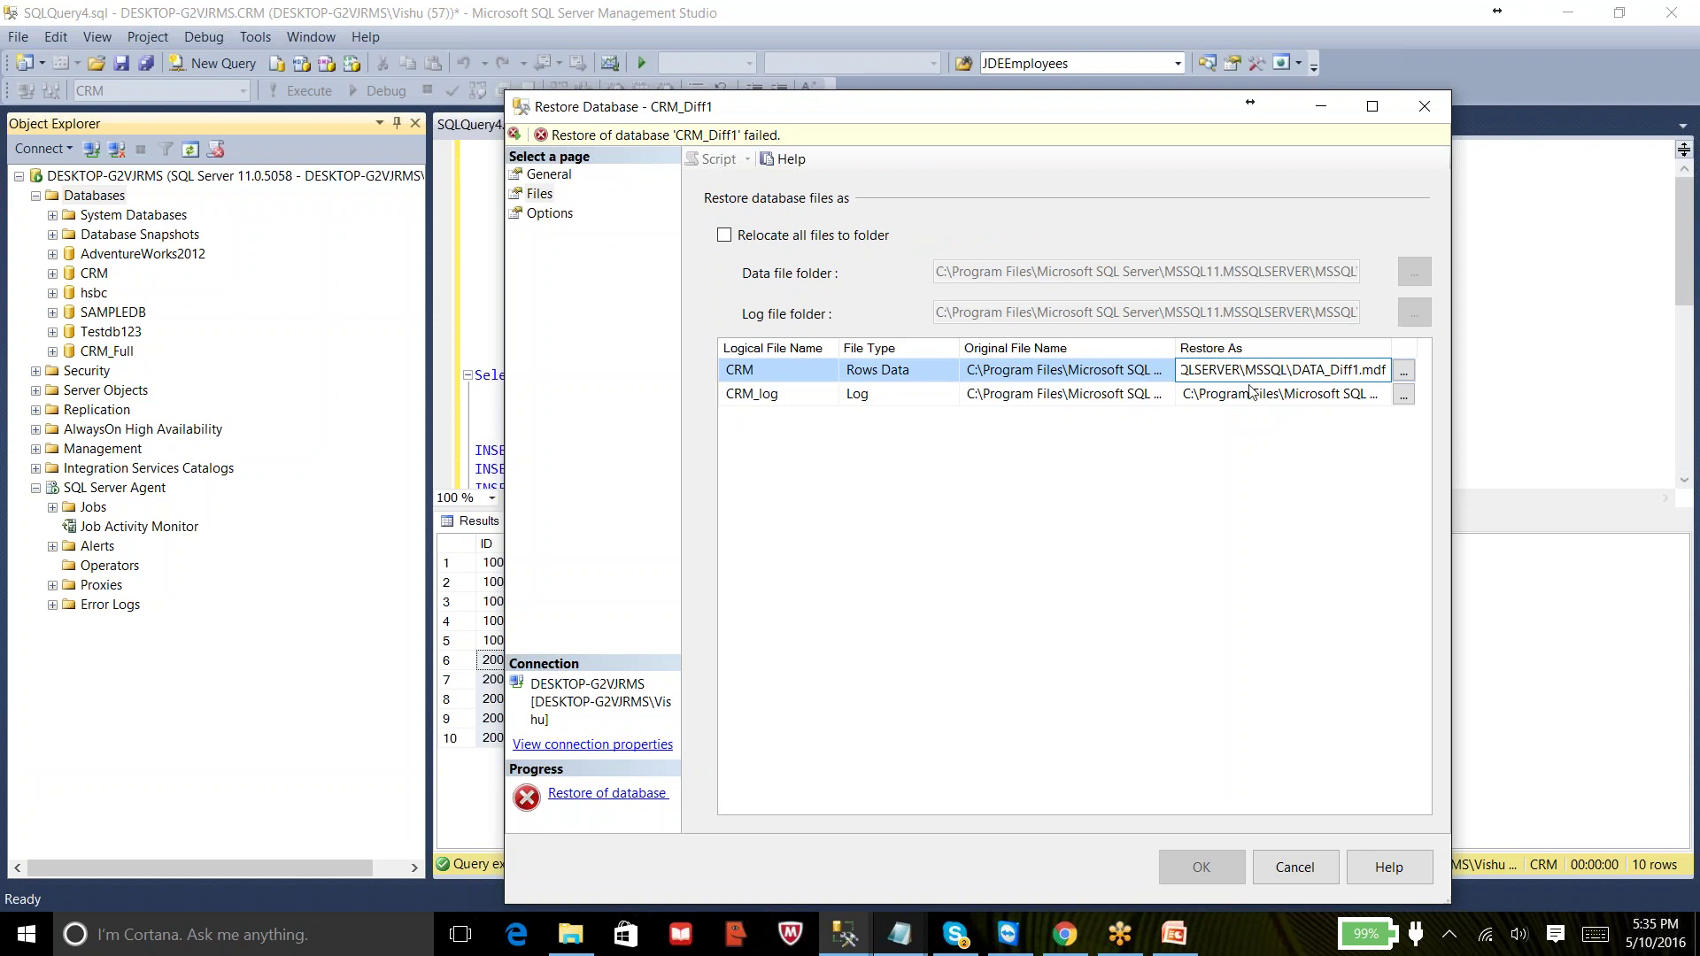
pyautogui.click(1292, 396)
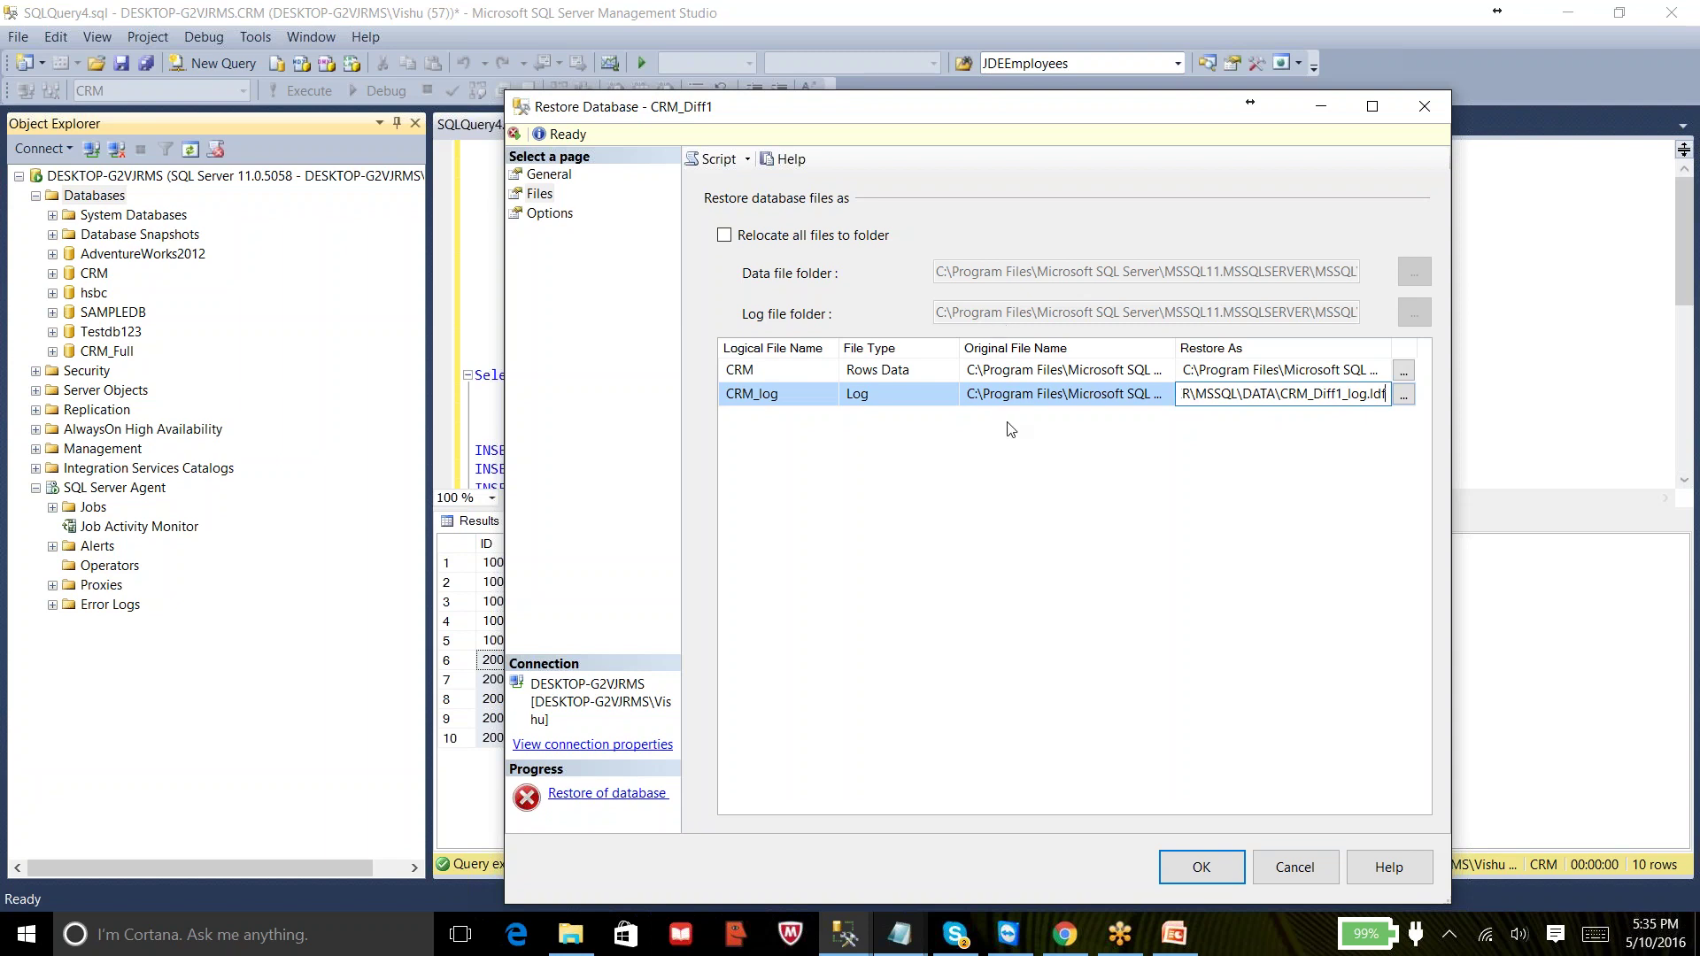
# - In File Explorer, inspect the database files in C:\Program Files\Microsoft SQL Server\MSSQL11.MSSQLSERVER\MSSQL\DATA
pyautogui.click(583, 942)
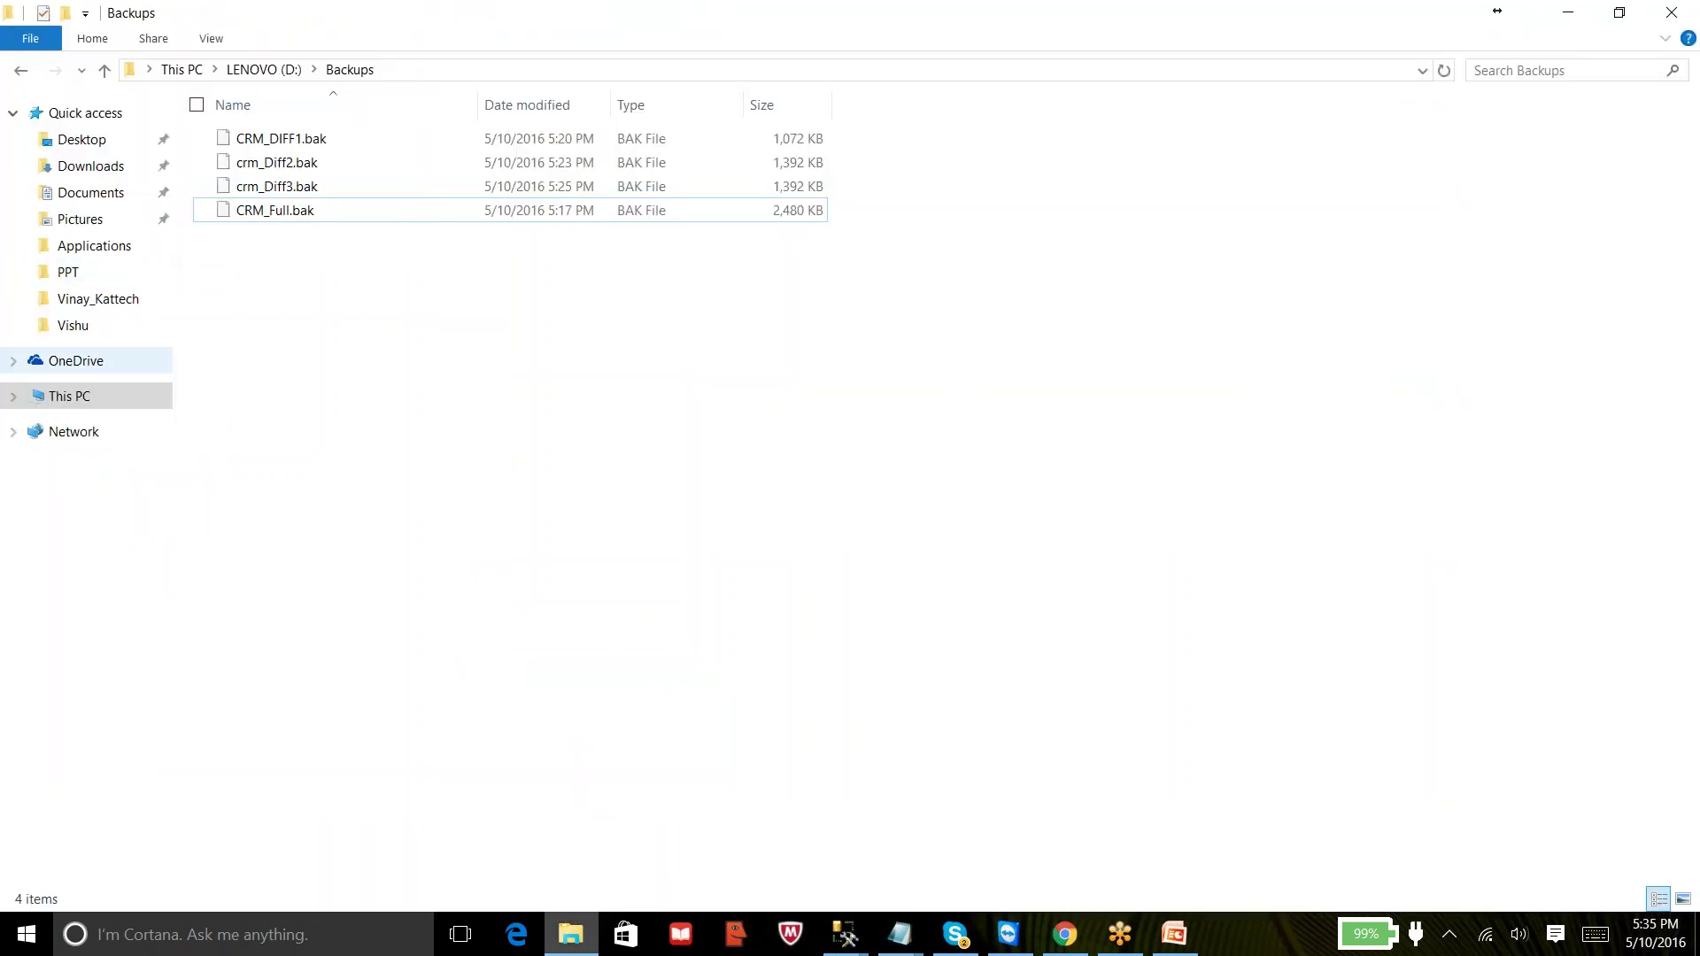
pyautogui.click(84, 405)
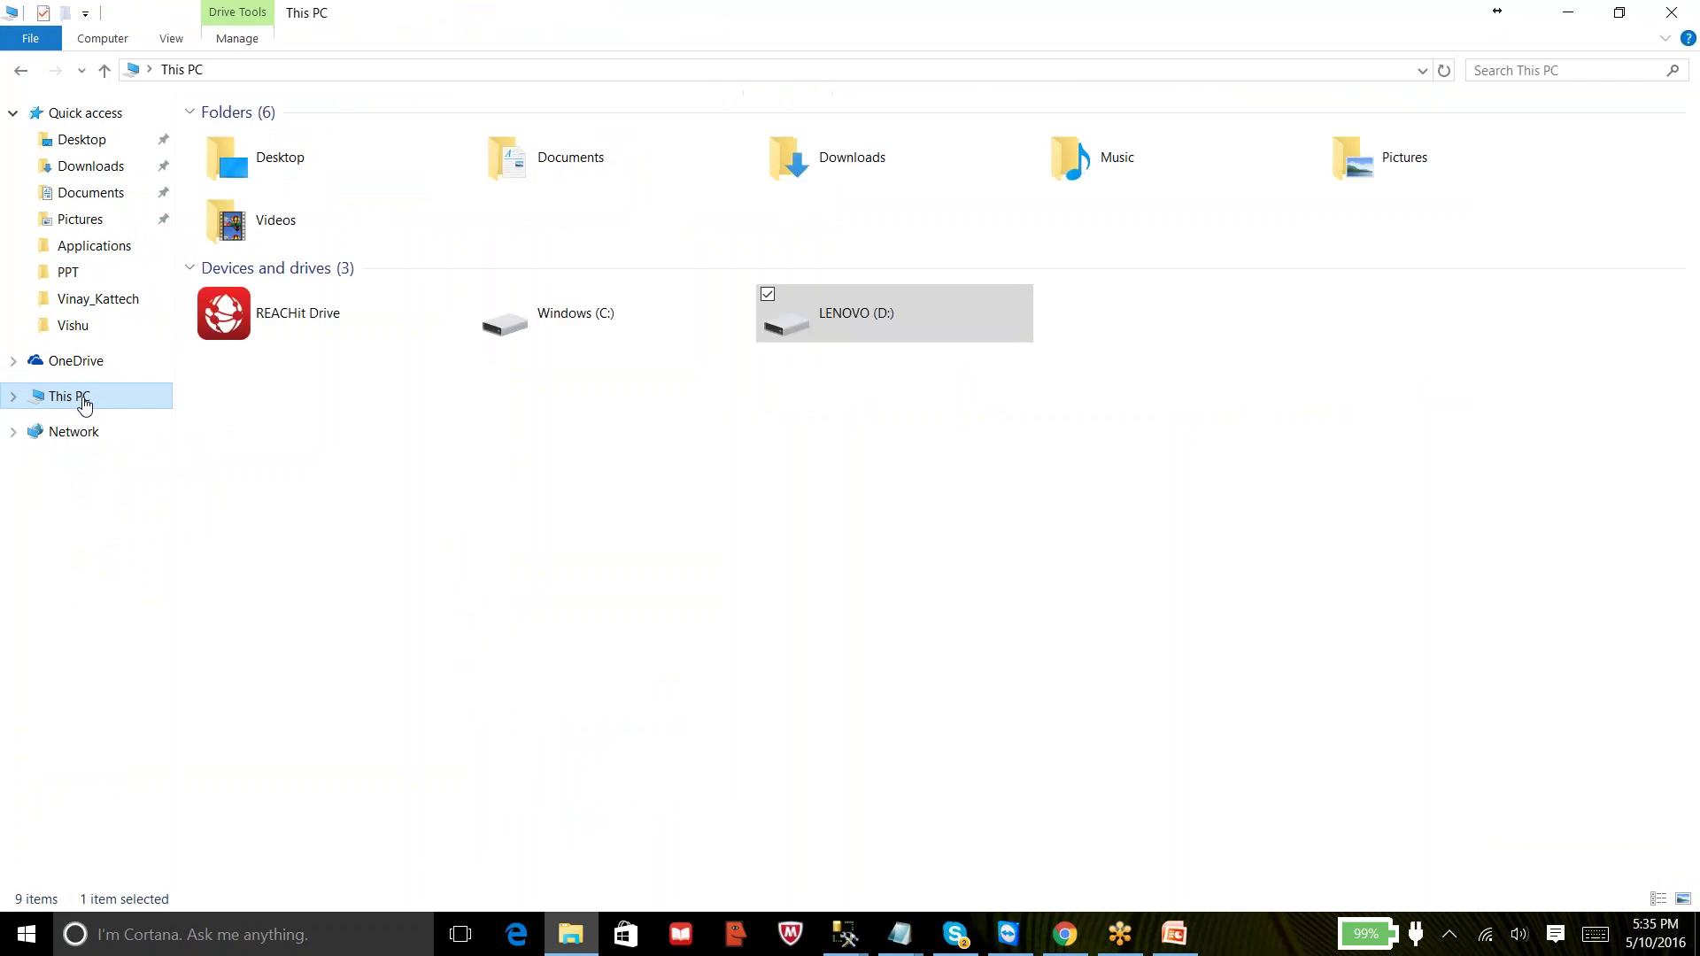
pyautogui.doubleClick(593, 299)
pyautogui.doubleClick(293, 184)
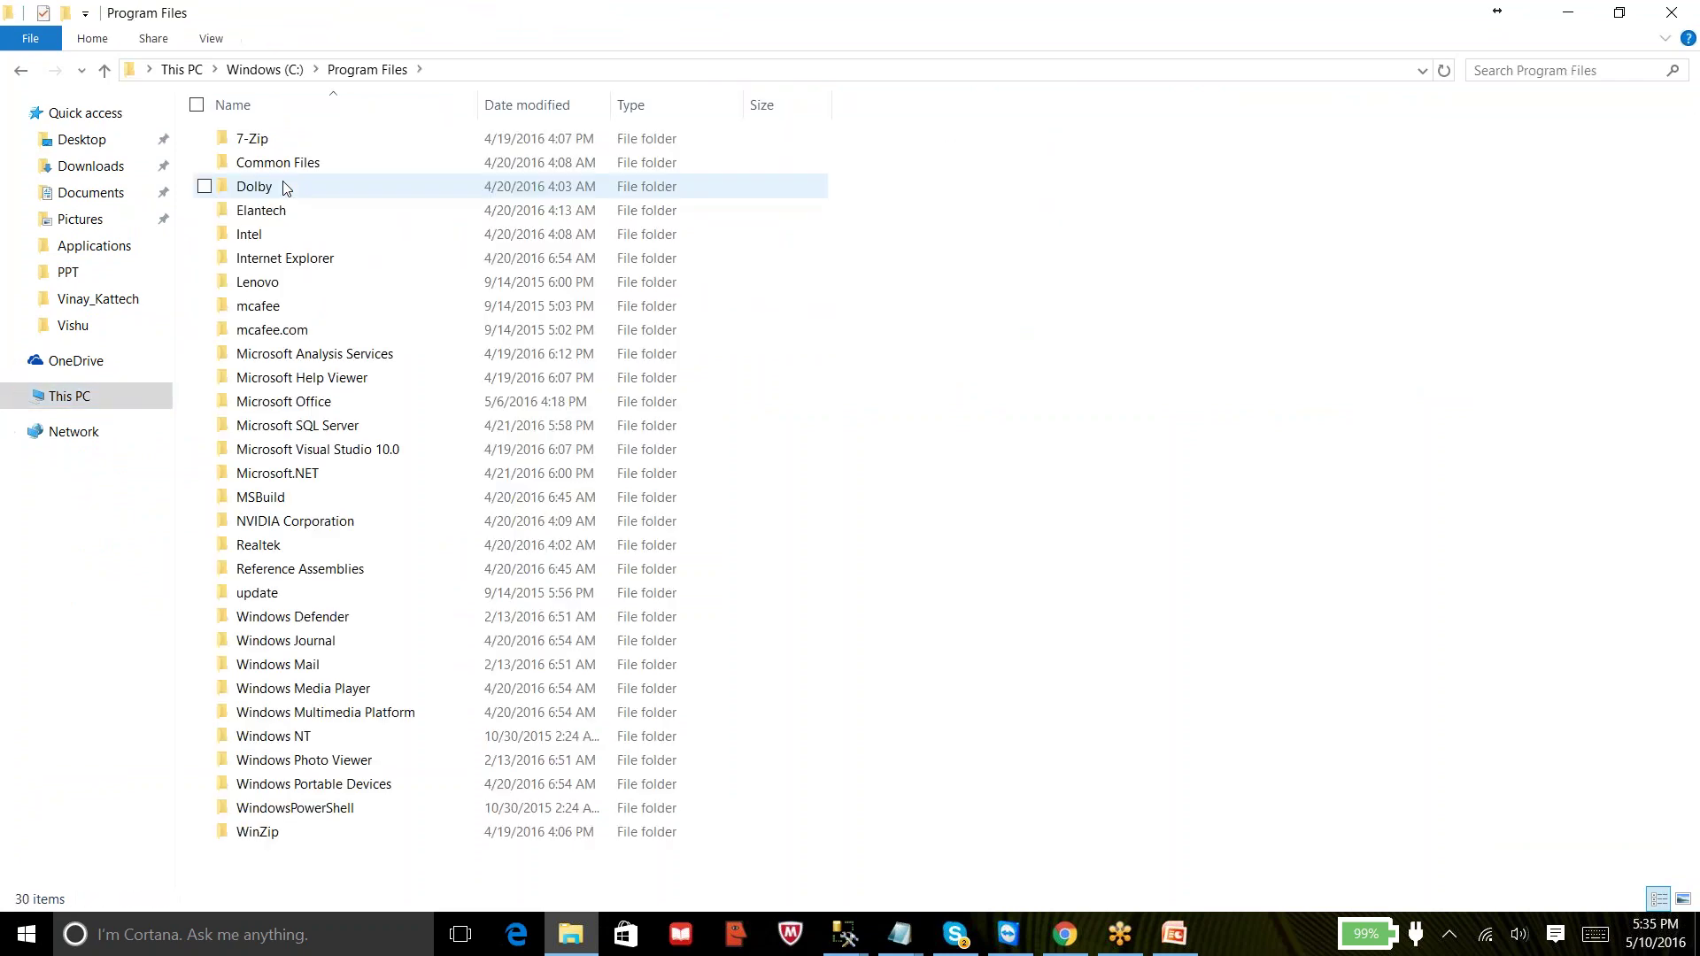
pyautogui.doubleClick(316, 427)
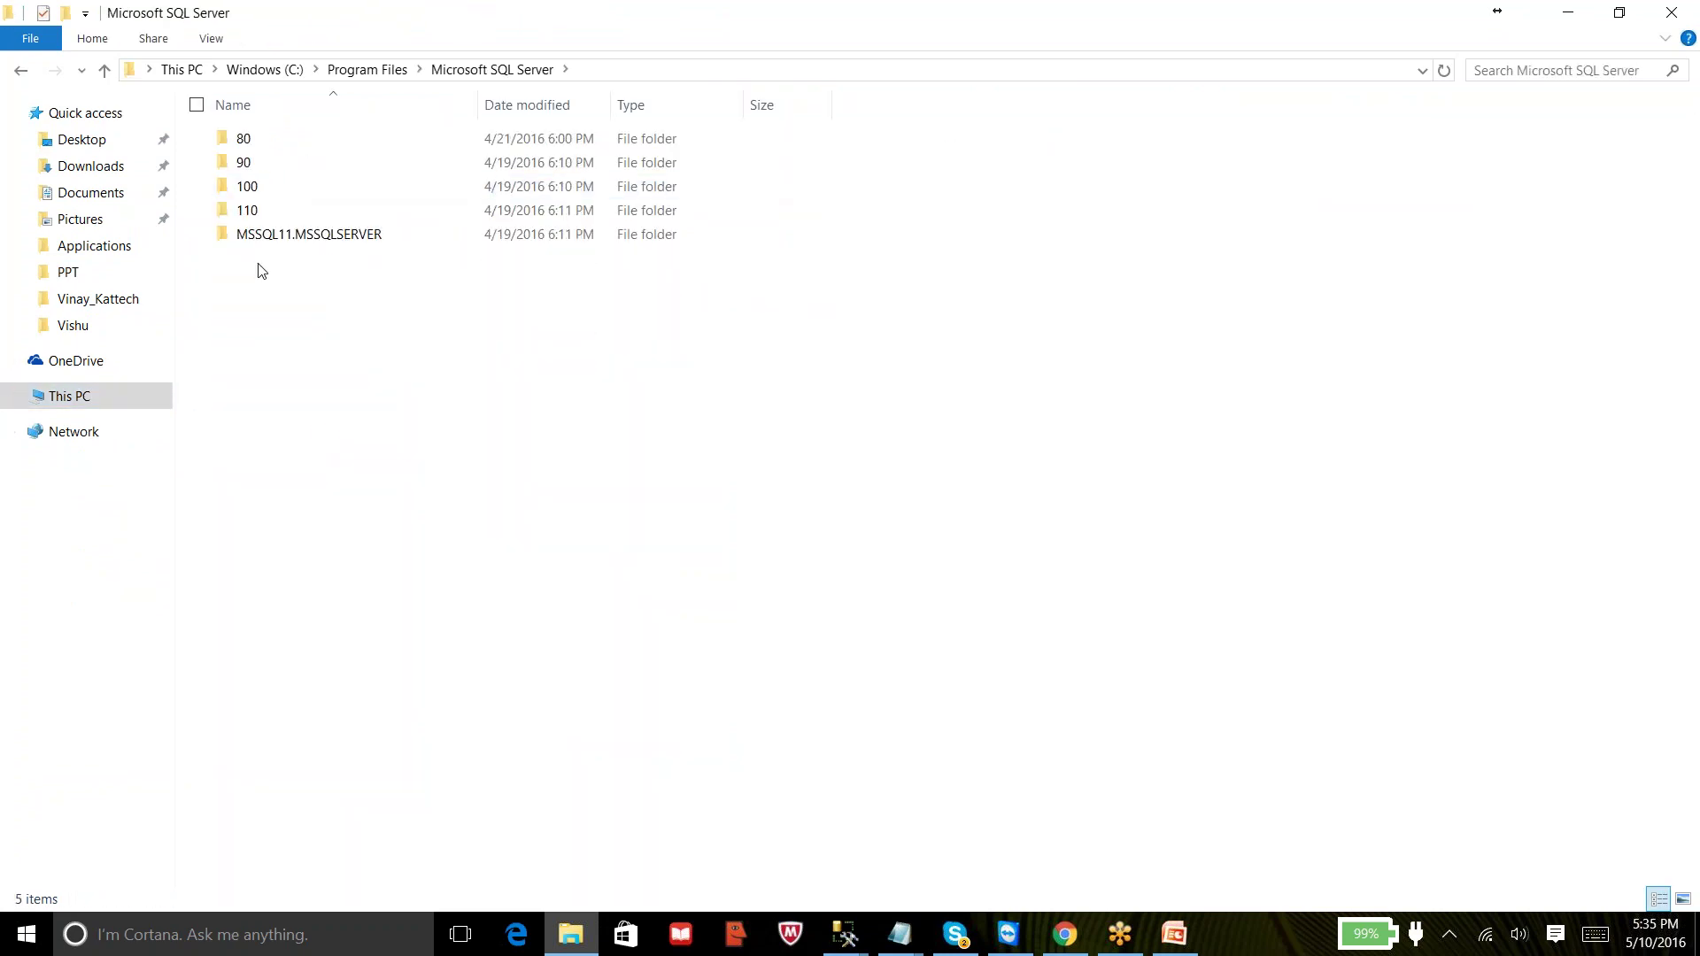
pyautogui.doubleClick(260, 238)
pyautogui.doubleClick(246, 149)
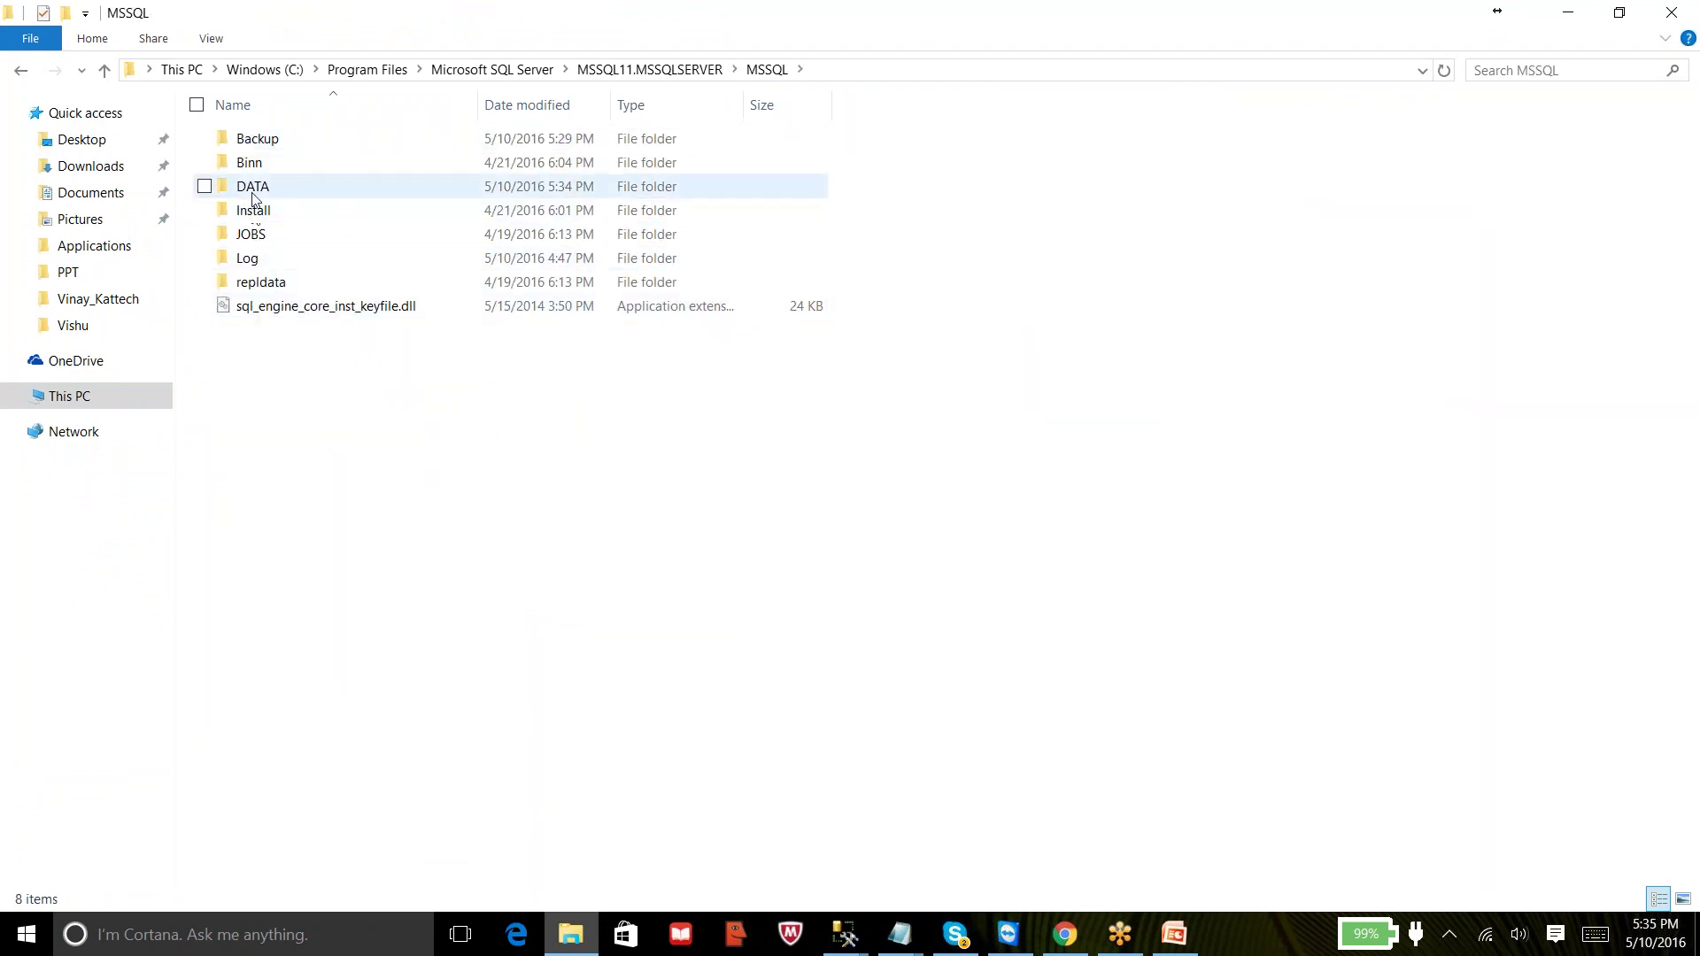
pyautogui.doubleClick(251, 193)
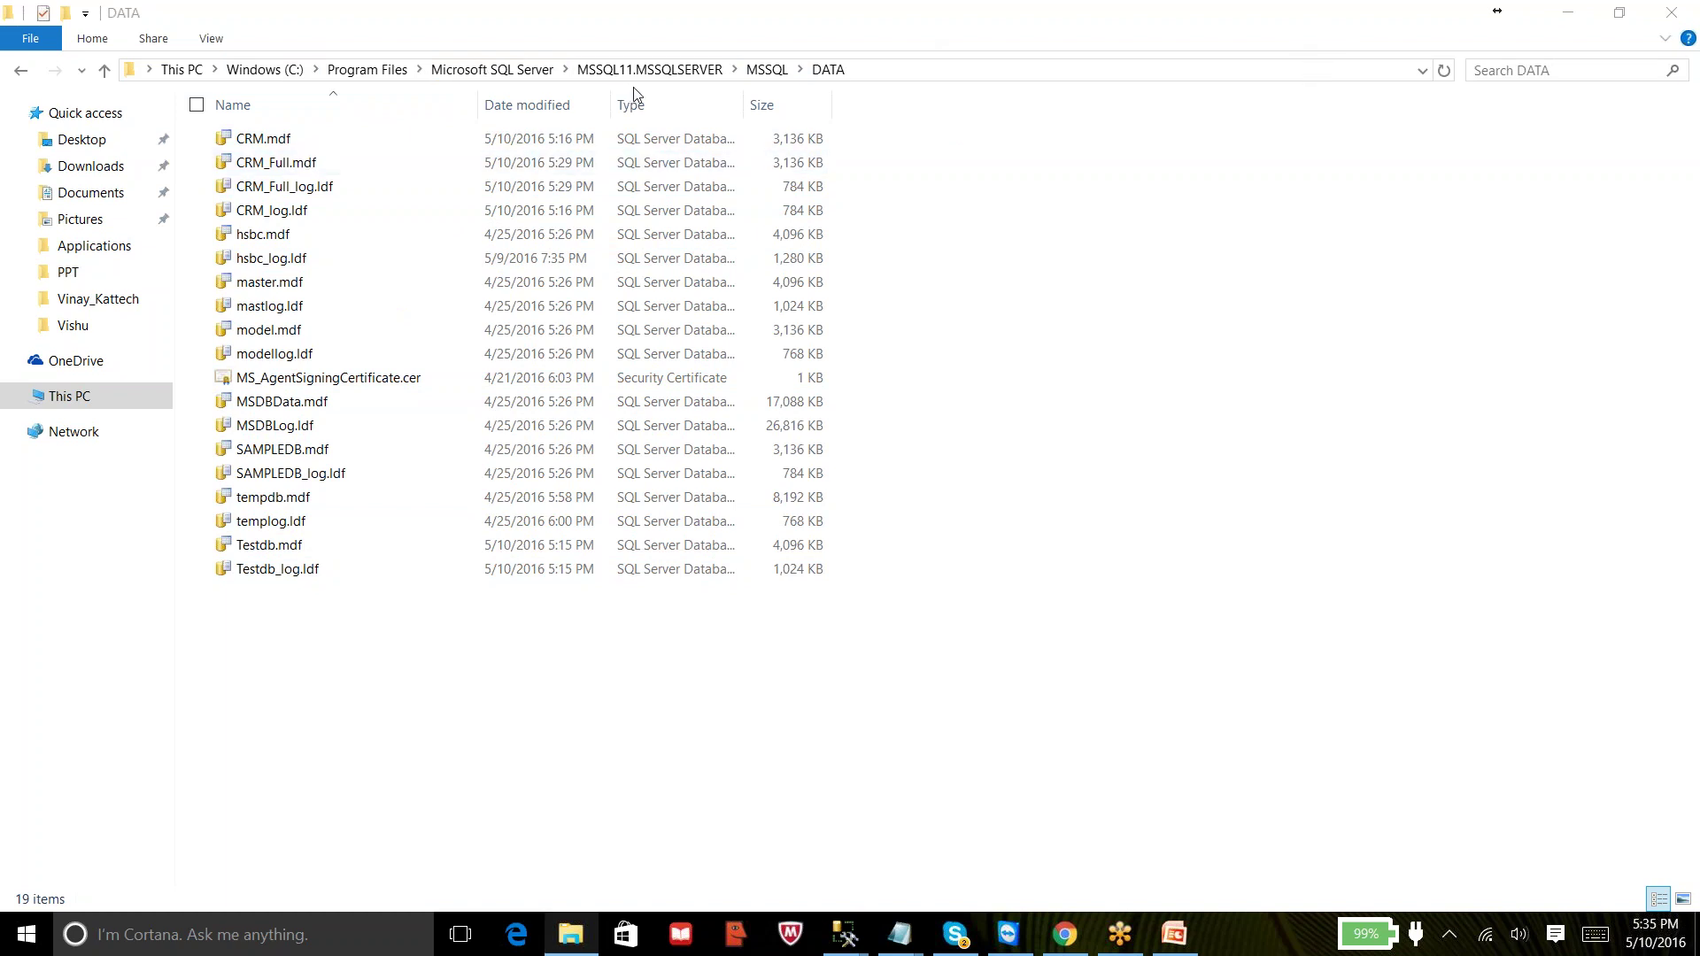
# - Share the DATA folder inside MSSQL through Advanced Sharing, under the share name DATA
pyautogui.click(767, 70)
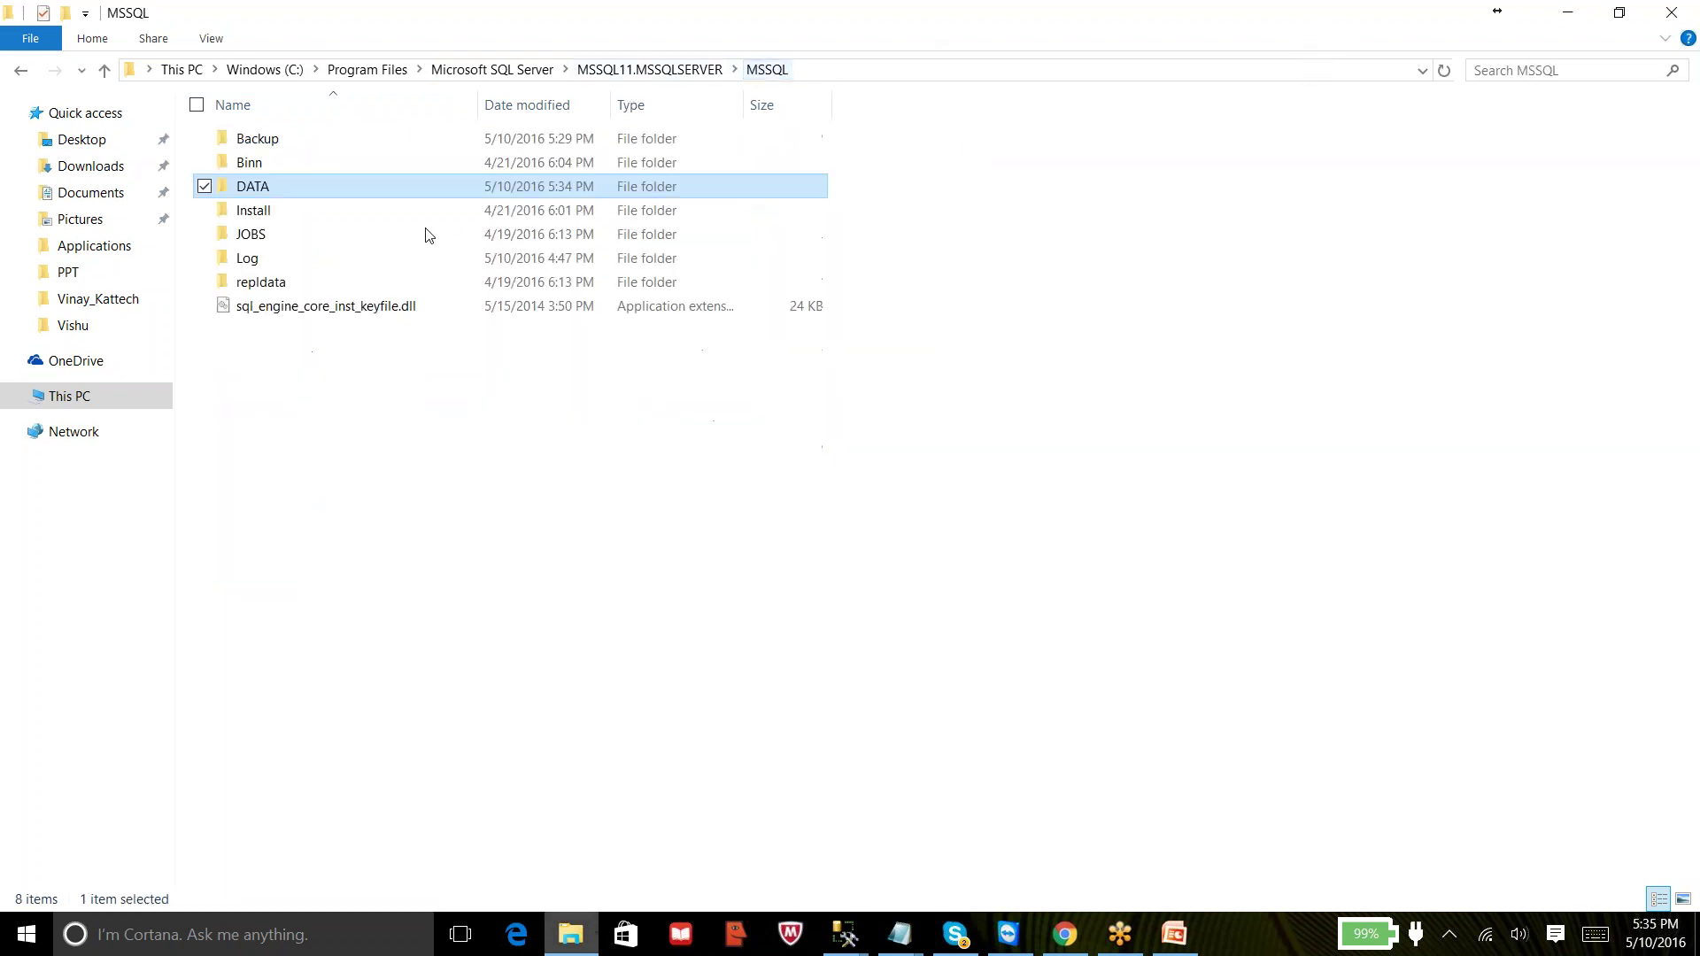
pyautogui.rightClick(281, 193)
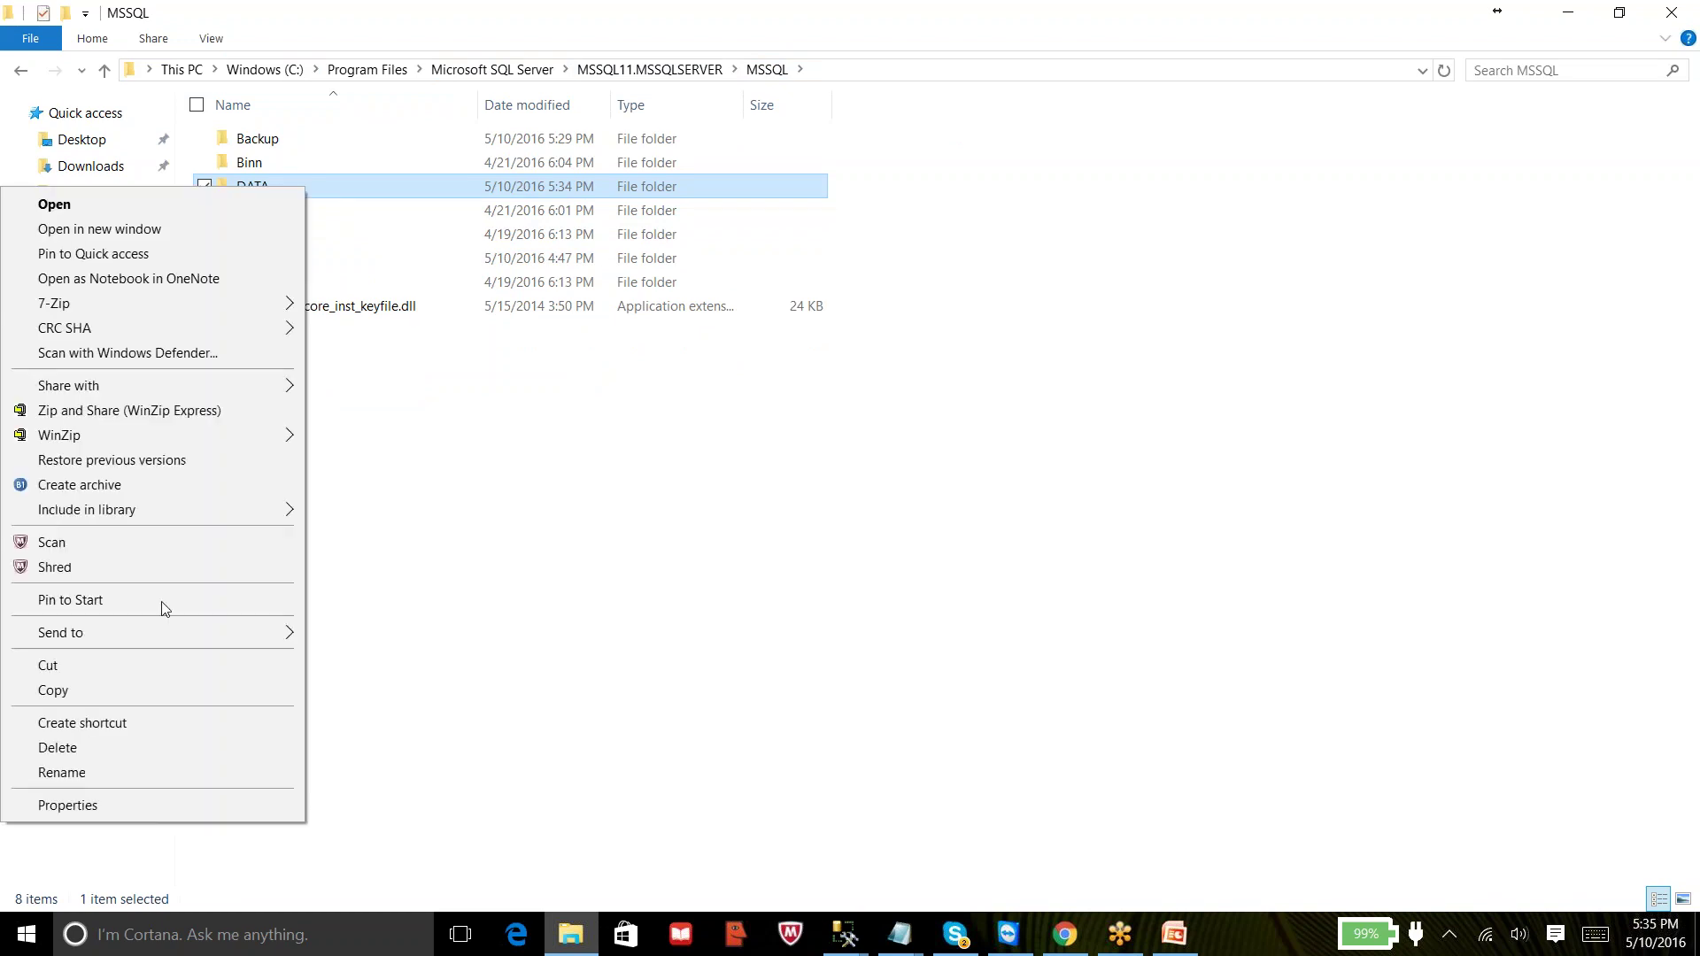
pyautogui.click(130, 806)
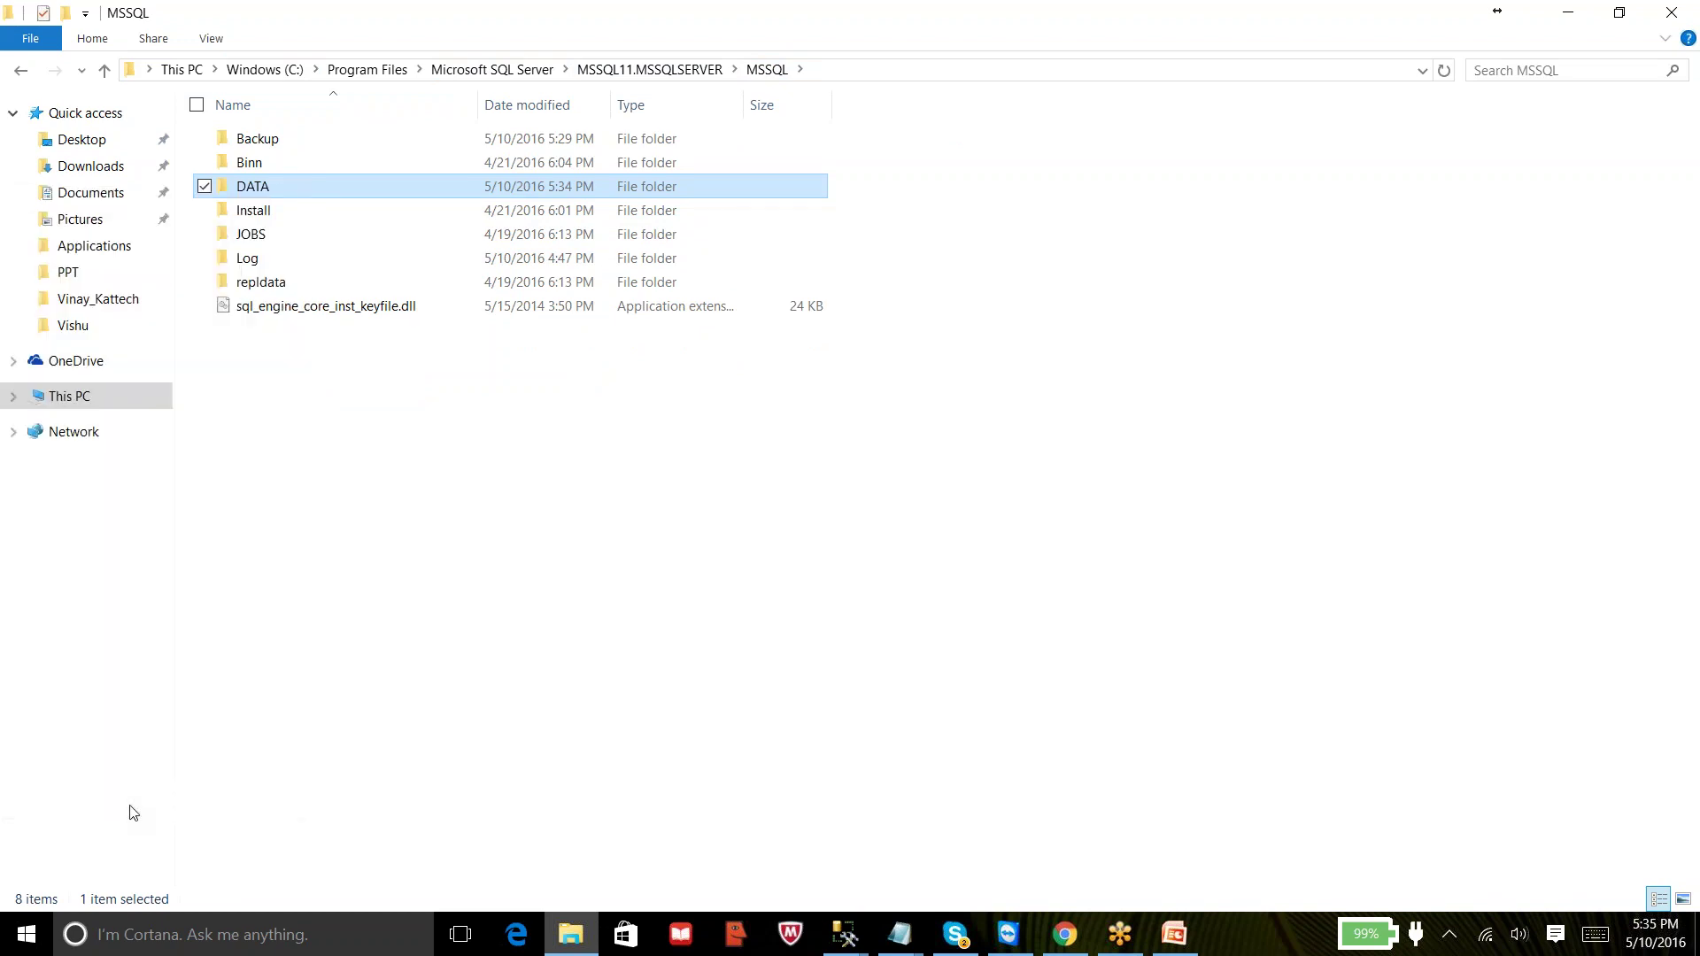
pyautogui.click(372, 240)
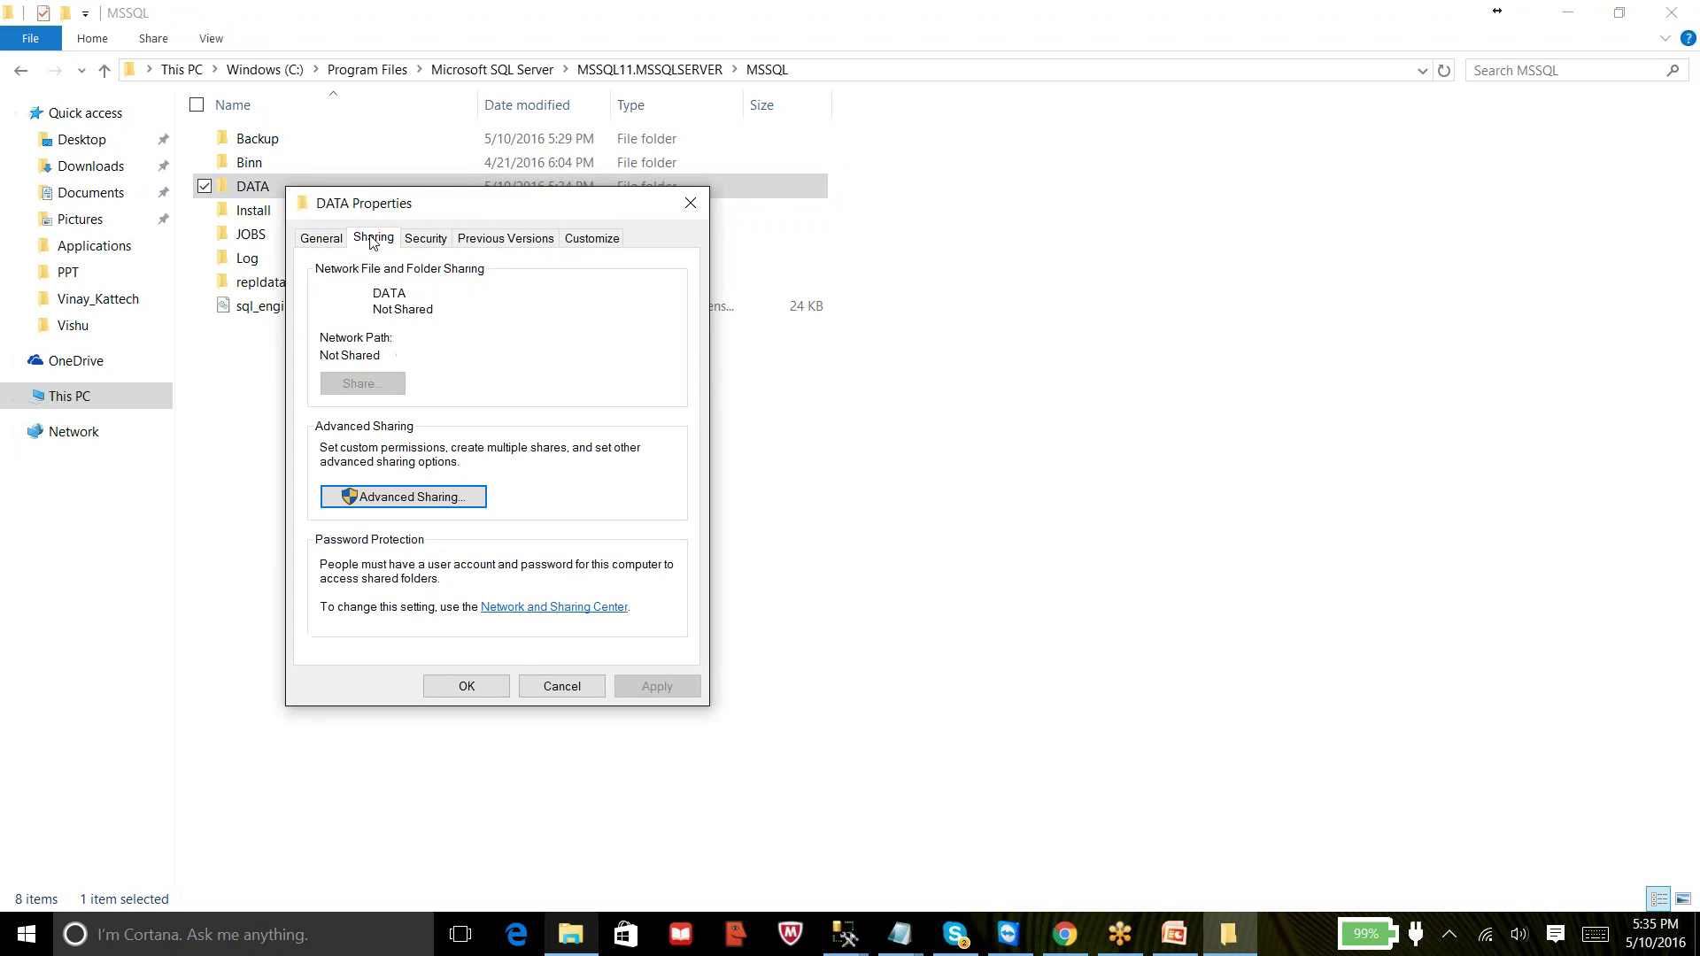
pyautogui.click(432, 496)
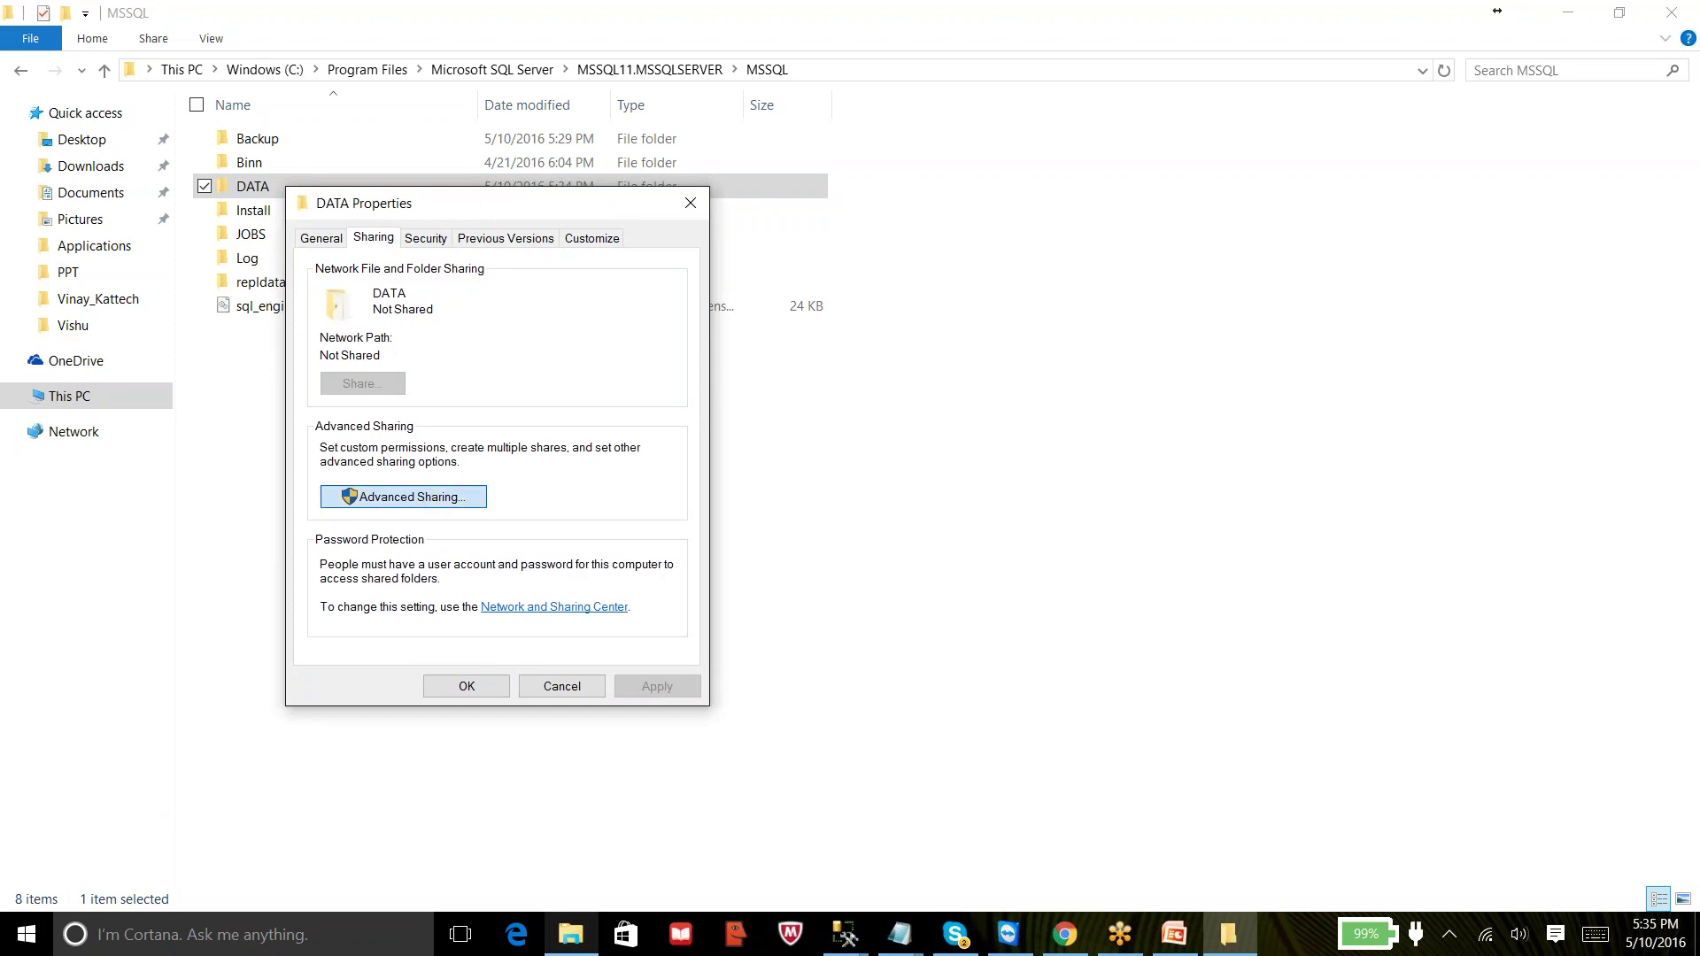
pyautogui.click(349, 280)
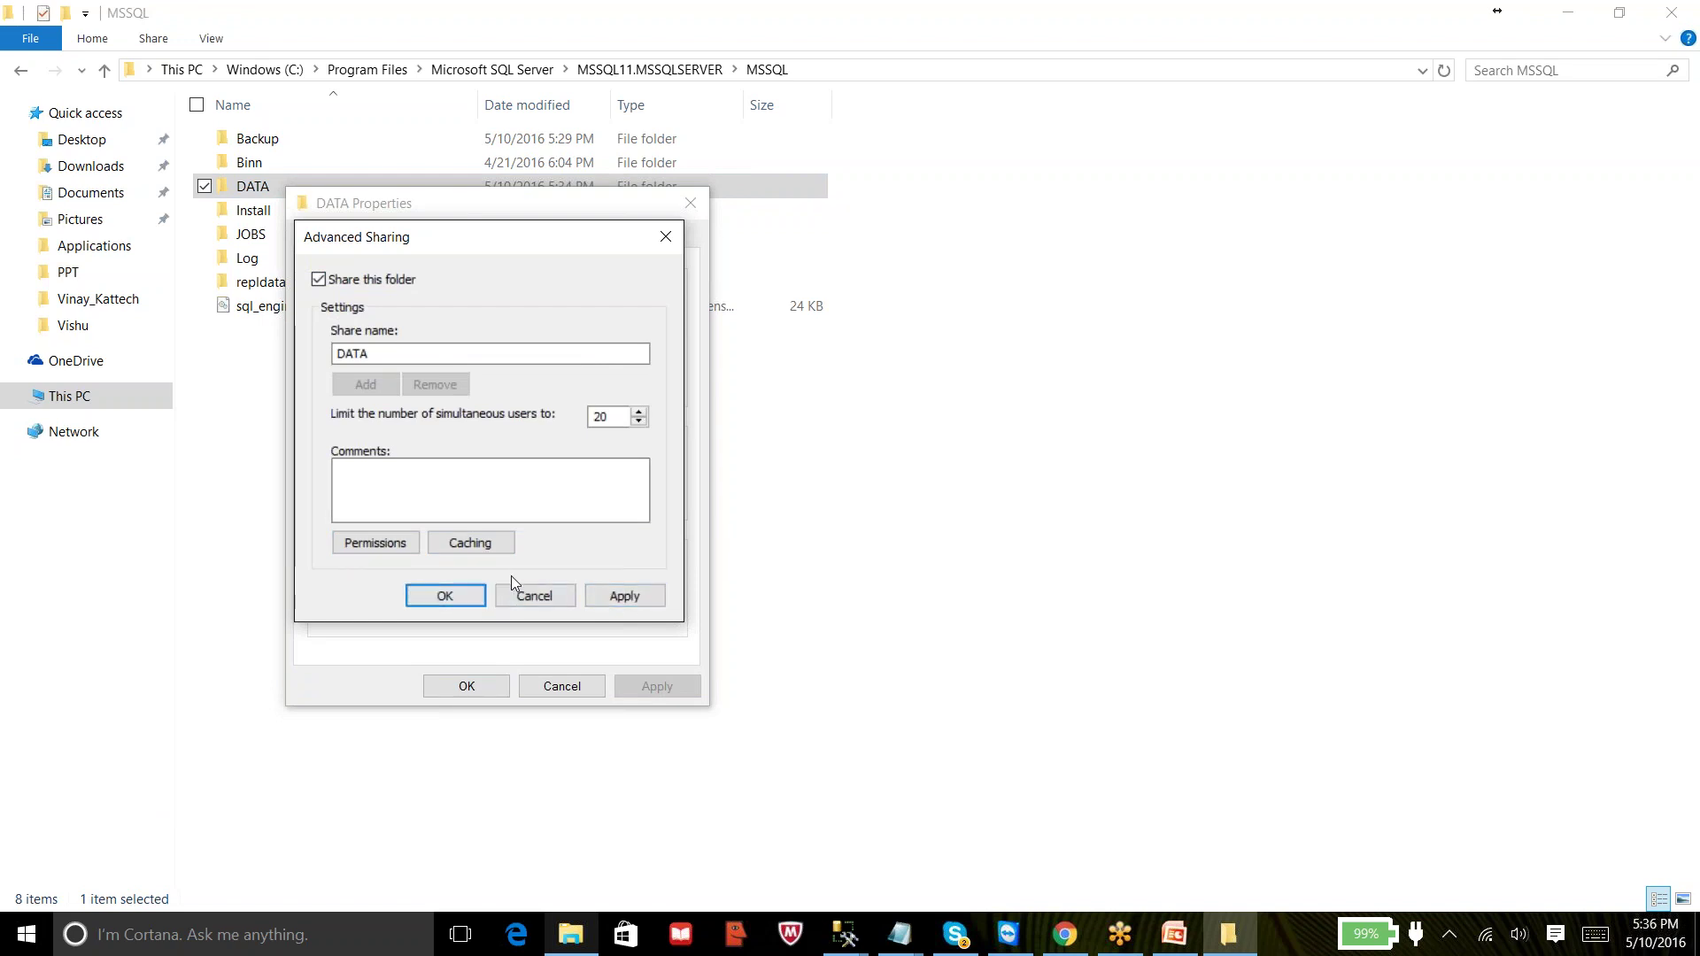
pyautogui.click(476, 596)
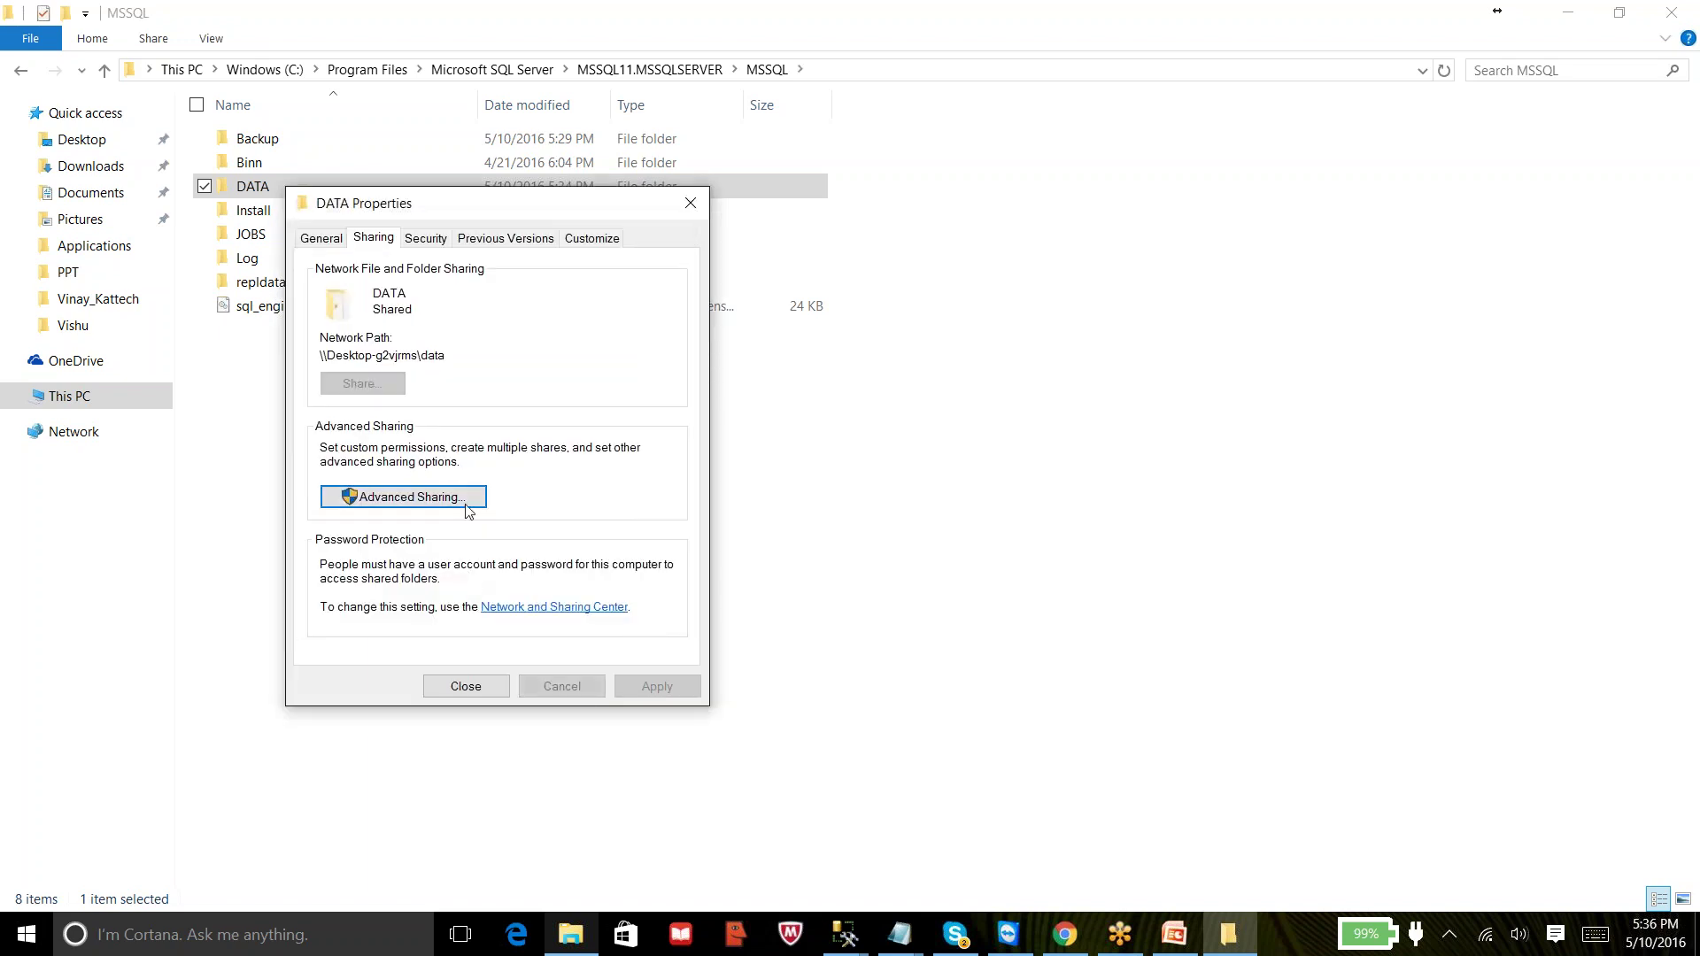
pyautogui.click(407, 502)
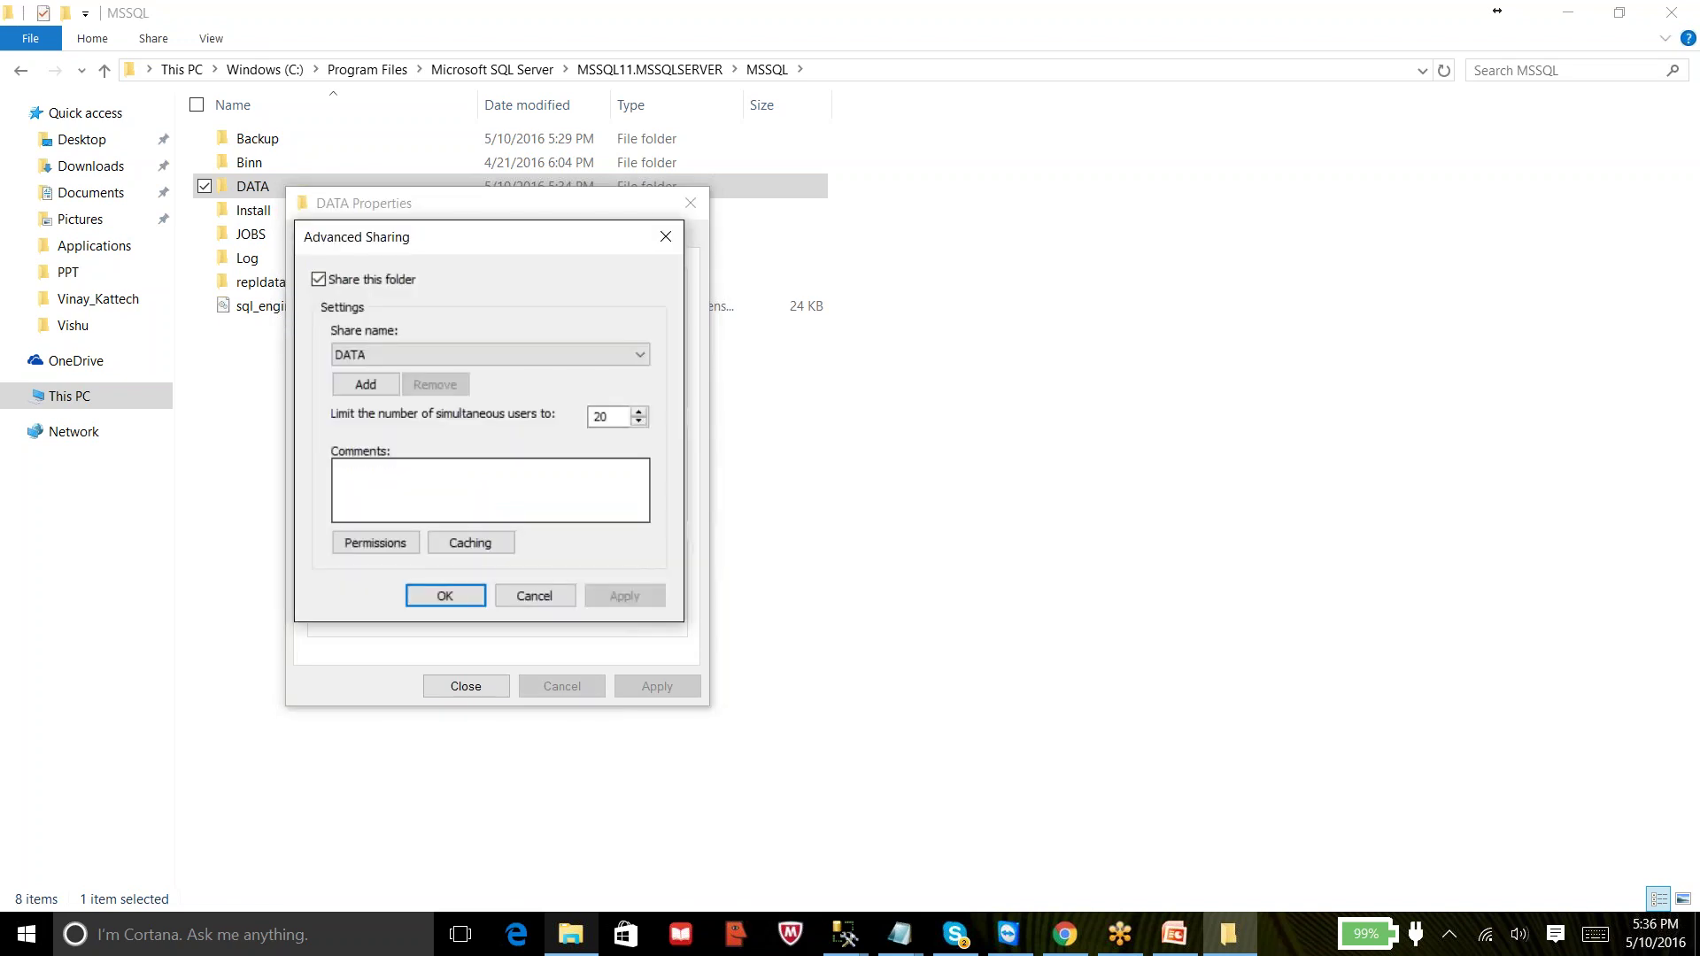
pyautogui.click(365, 384)
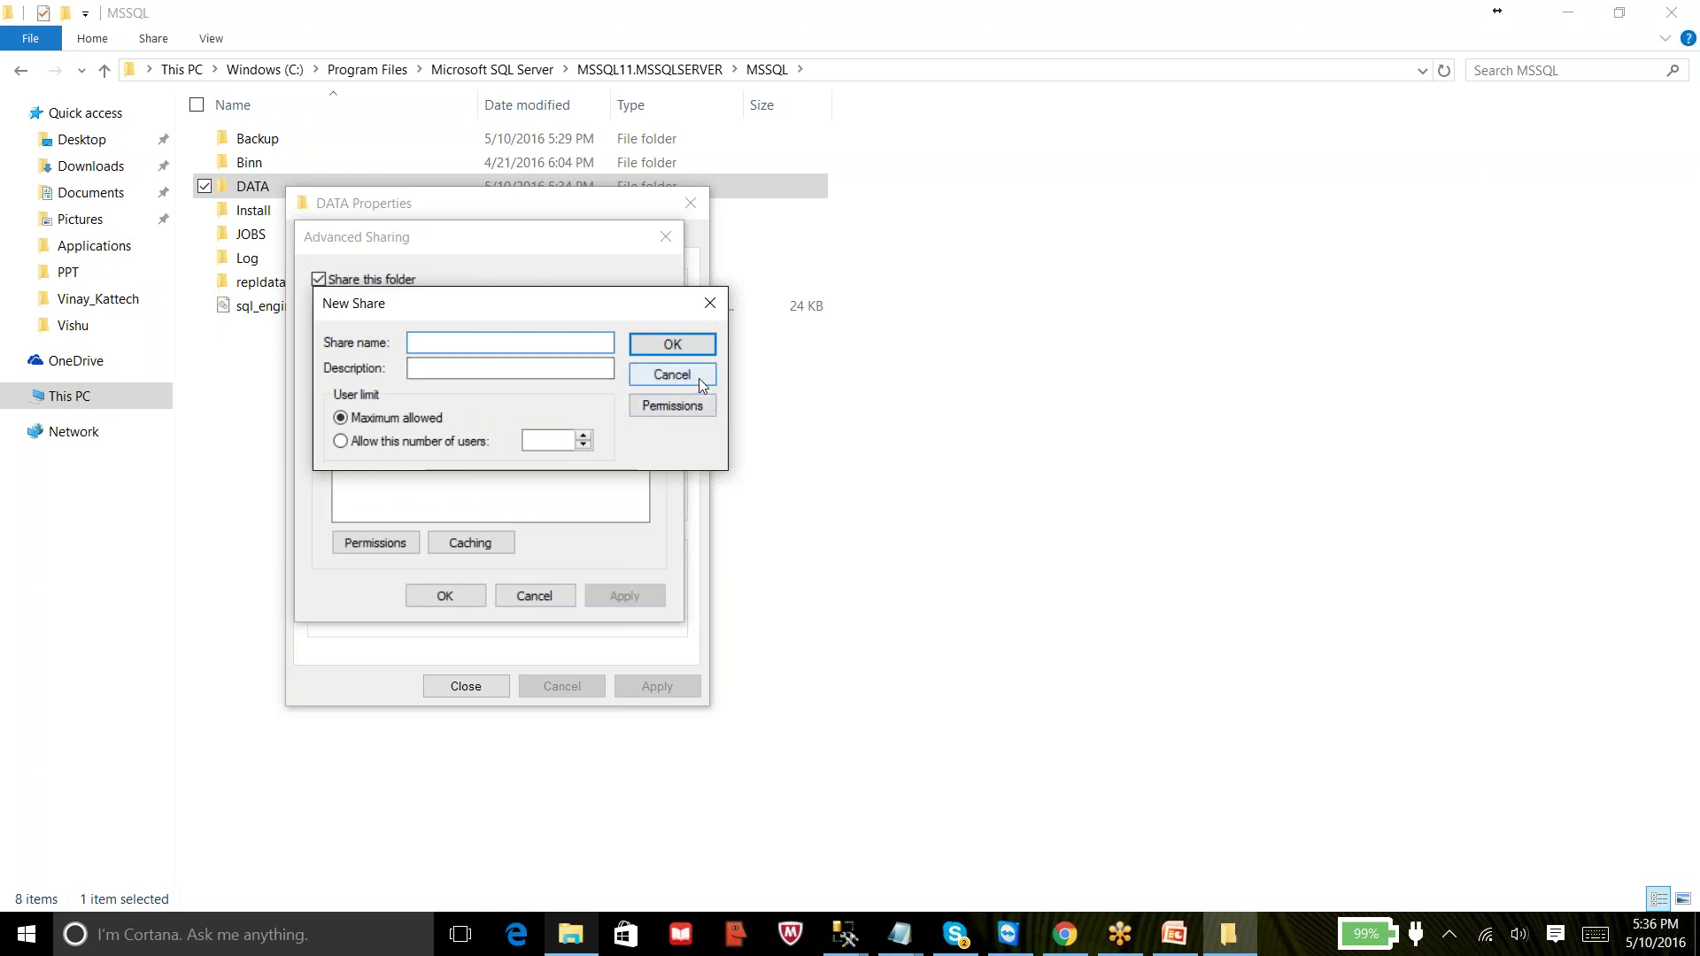
pyautogui.click(684, 407)
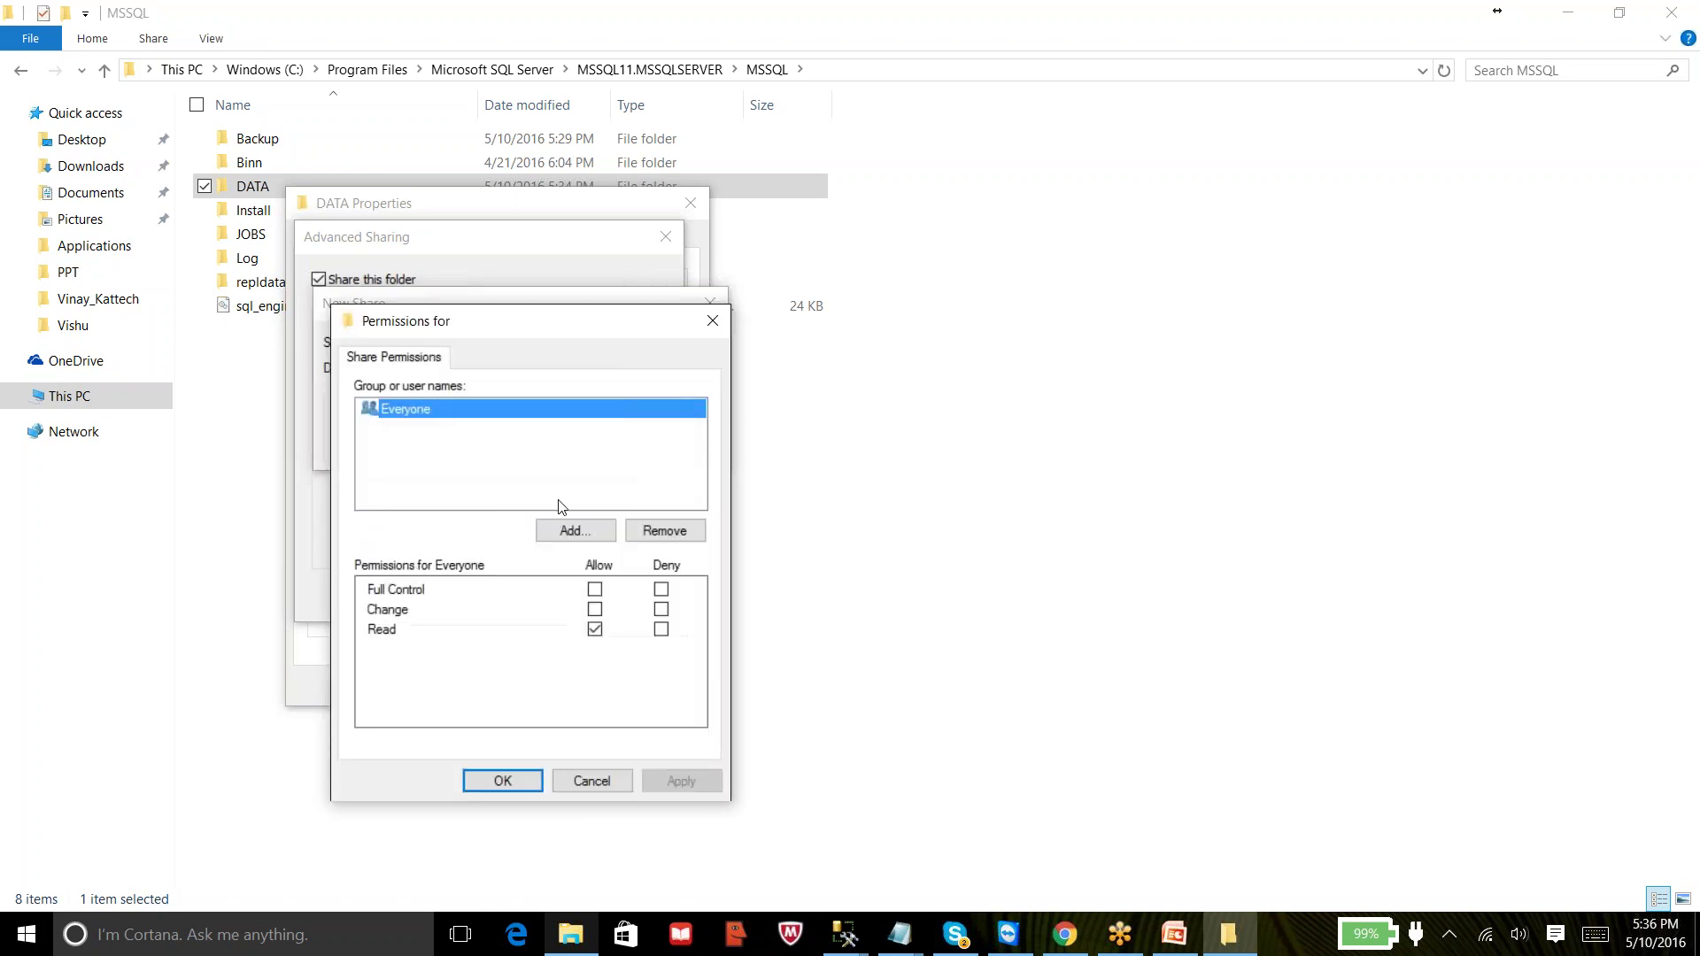
pyautogui.click(594, 590)
pyautogui.click(470, 781)
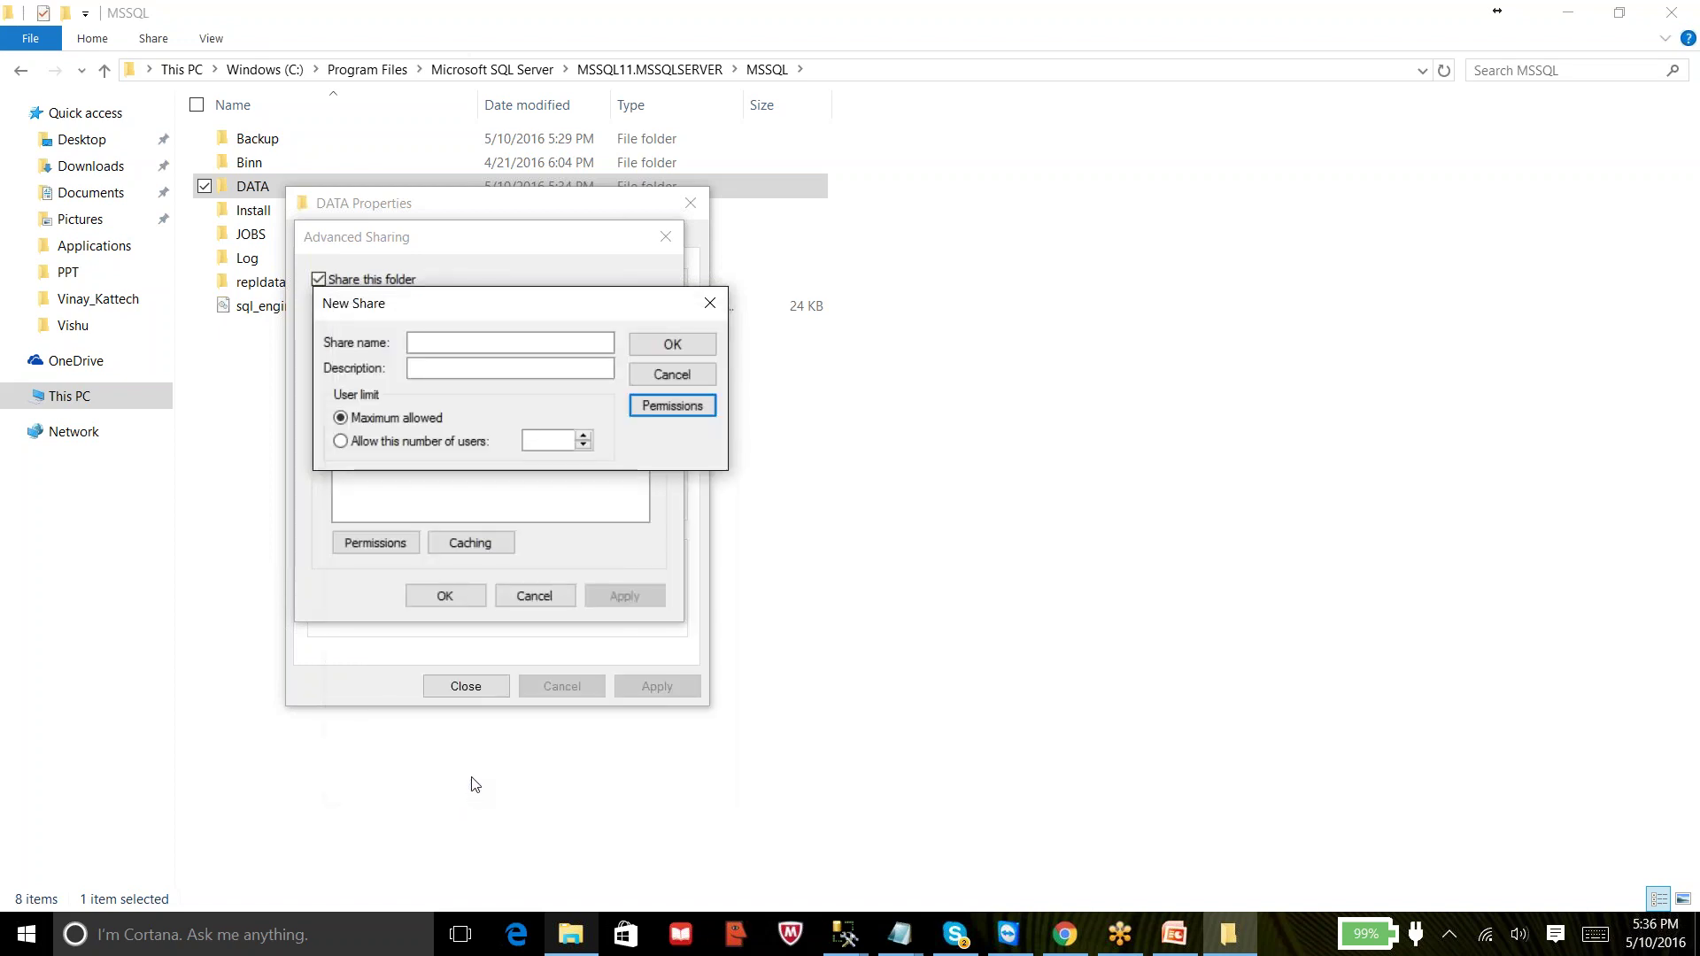
pyautogui.click(705, 345)
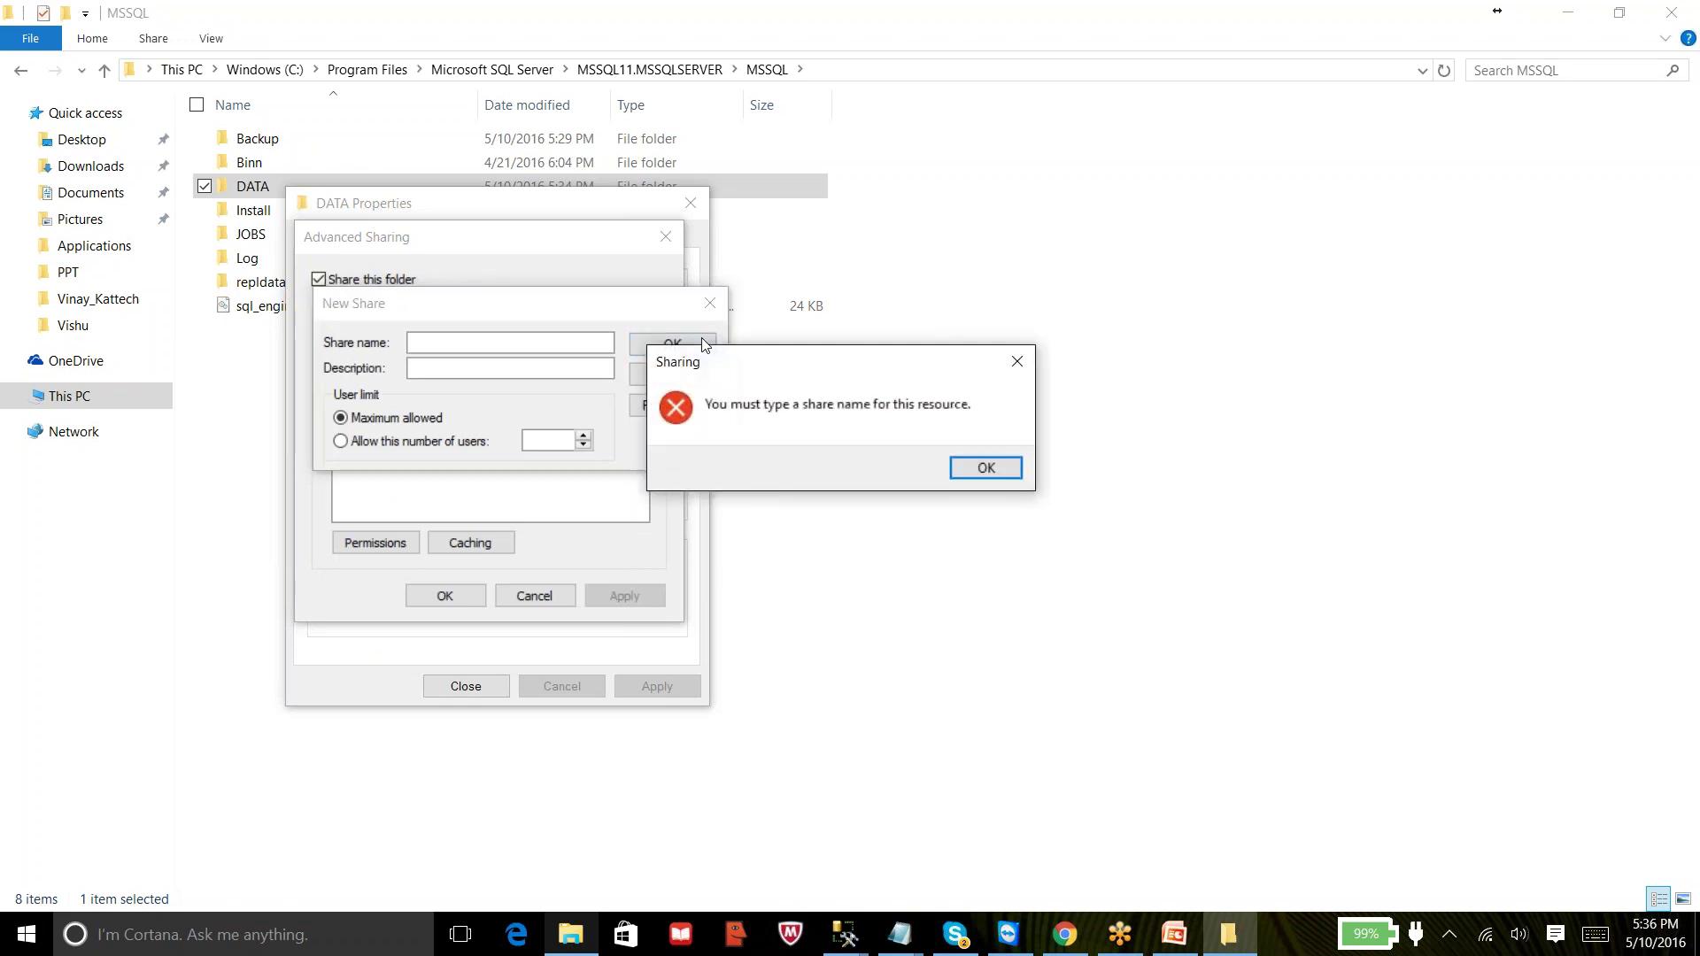
pyautogui.click(985, 468)
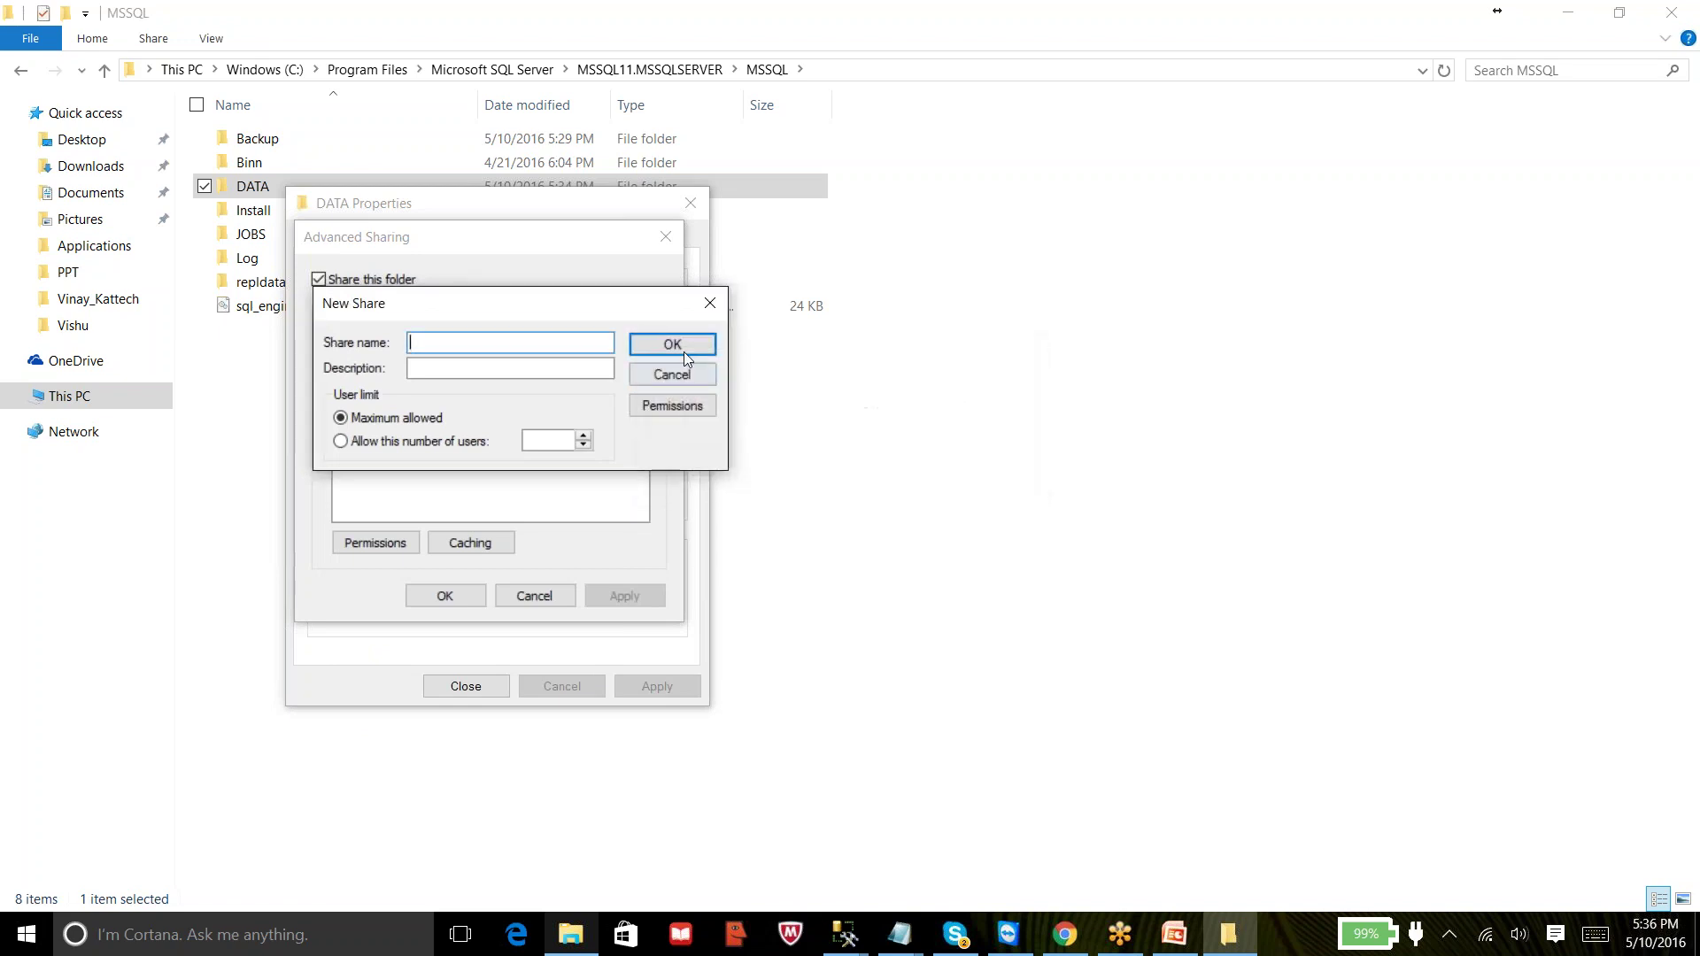
pyautogui.click(709, 303)
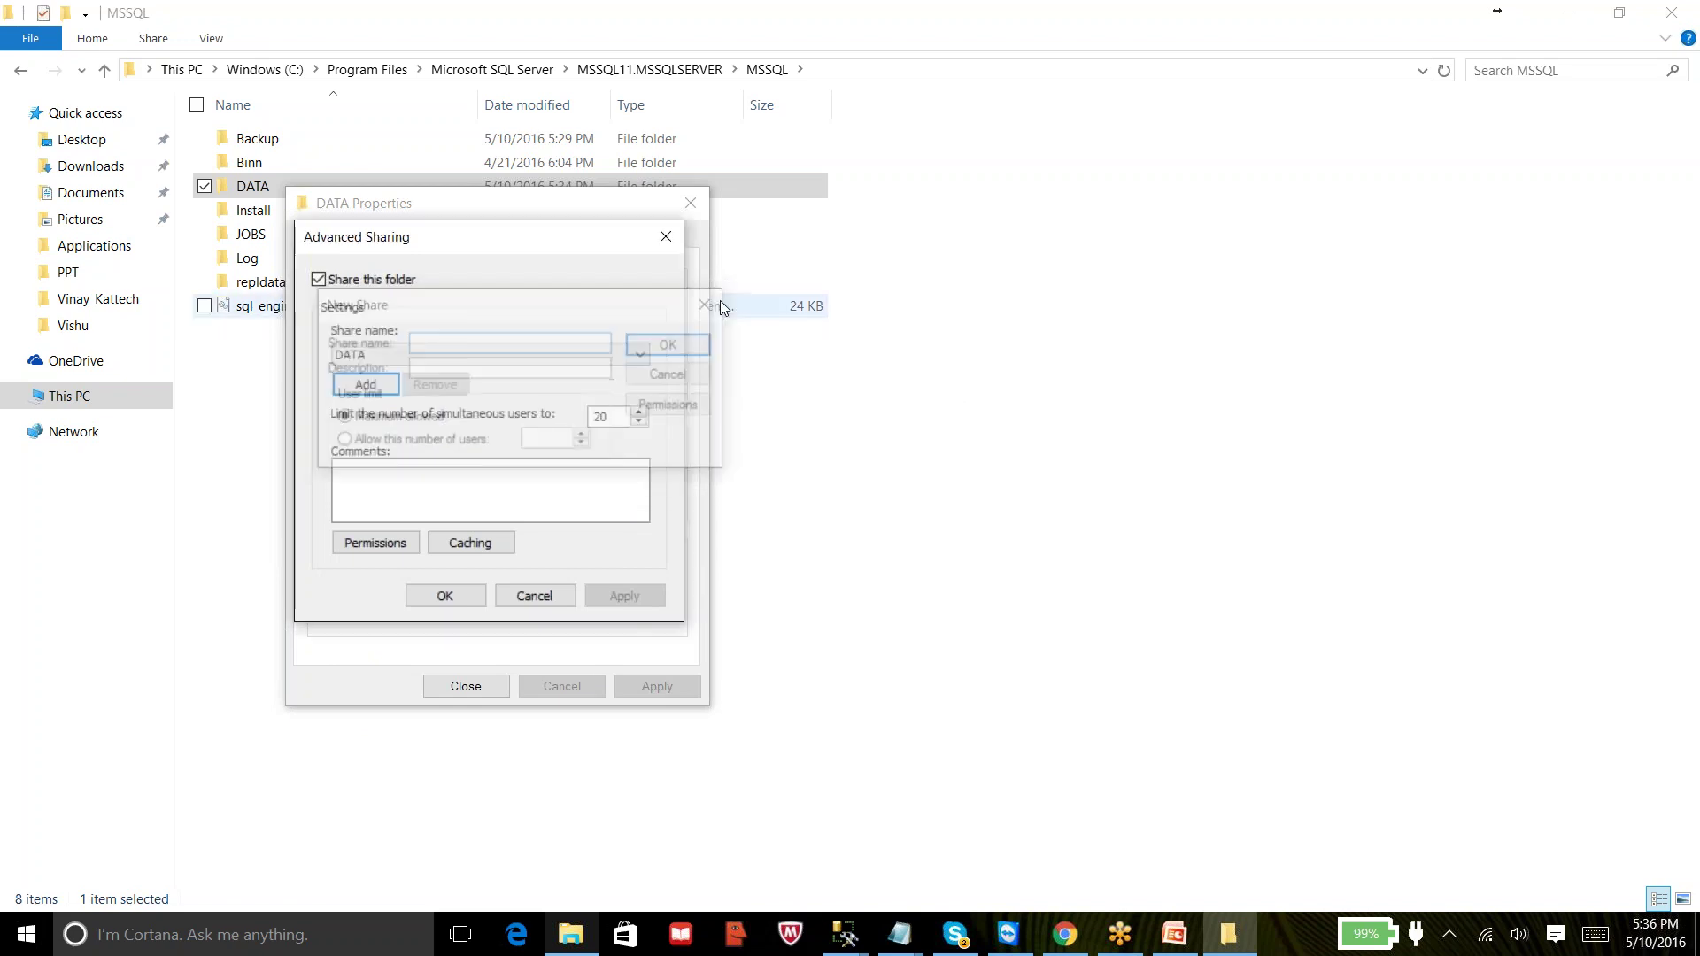
pyautogui.click(423, 606)
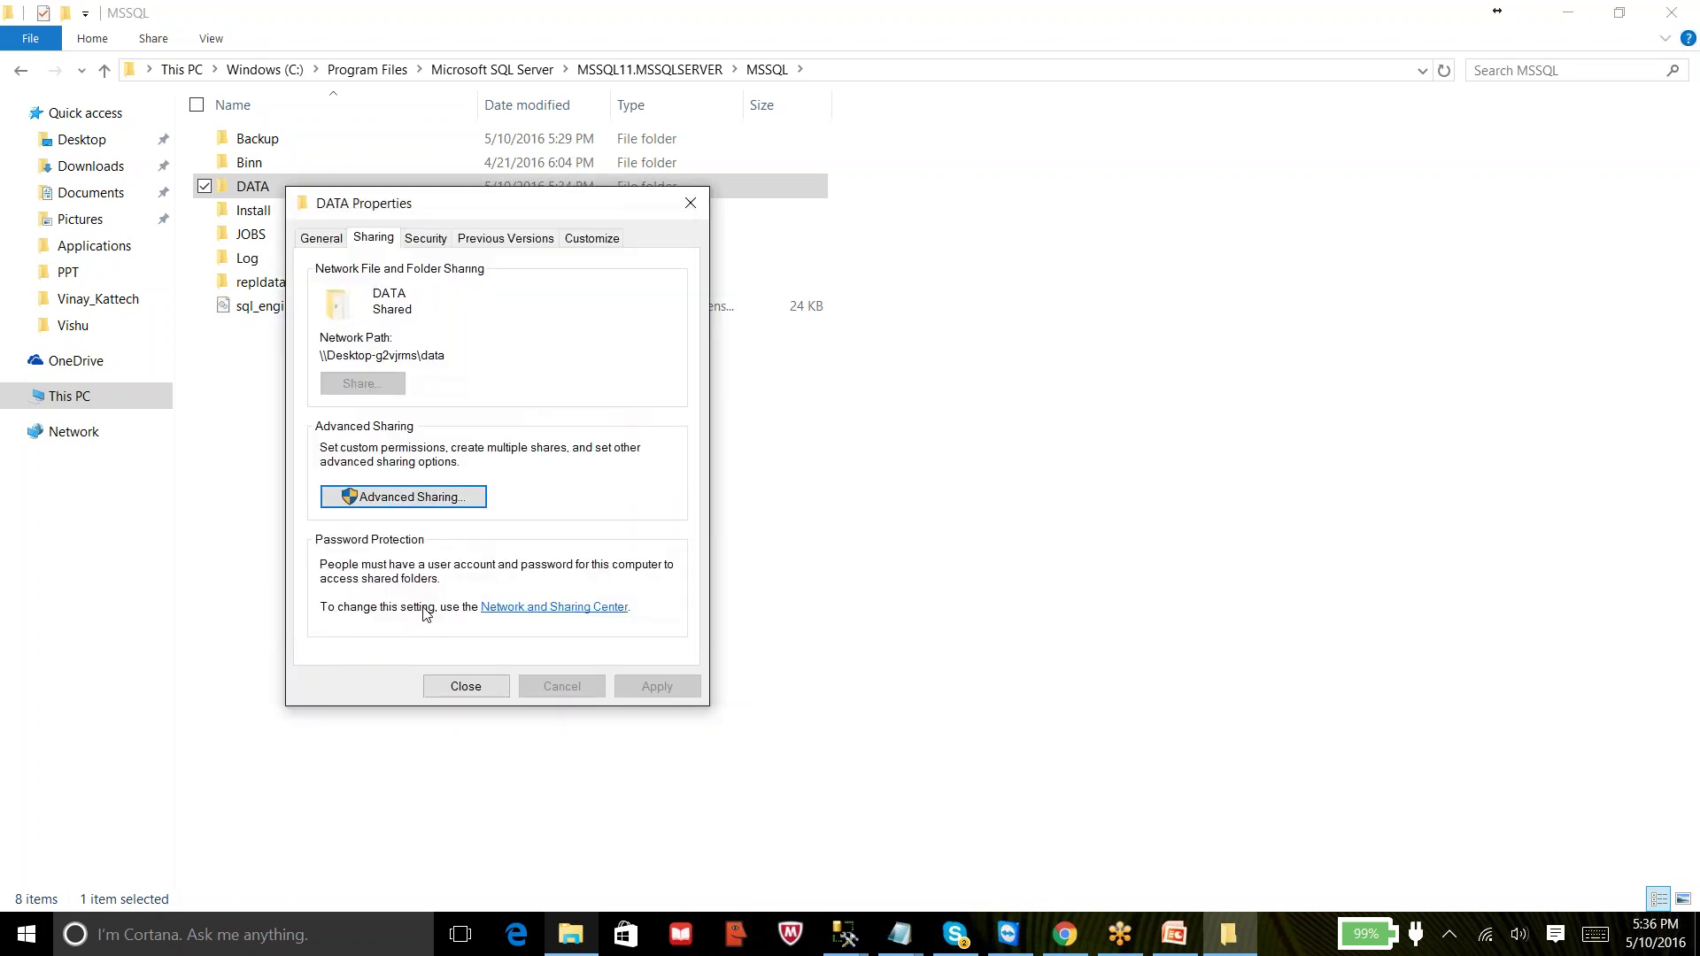
# - Add the Everyone group to the security permissions of the DATA folder, verifying the group name first
pyautogui.click(426, 238)
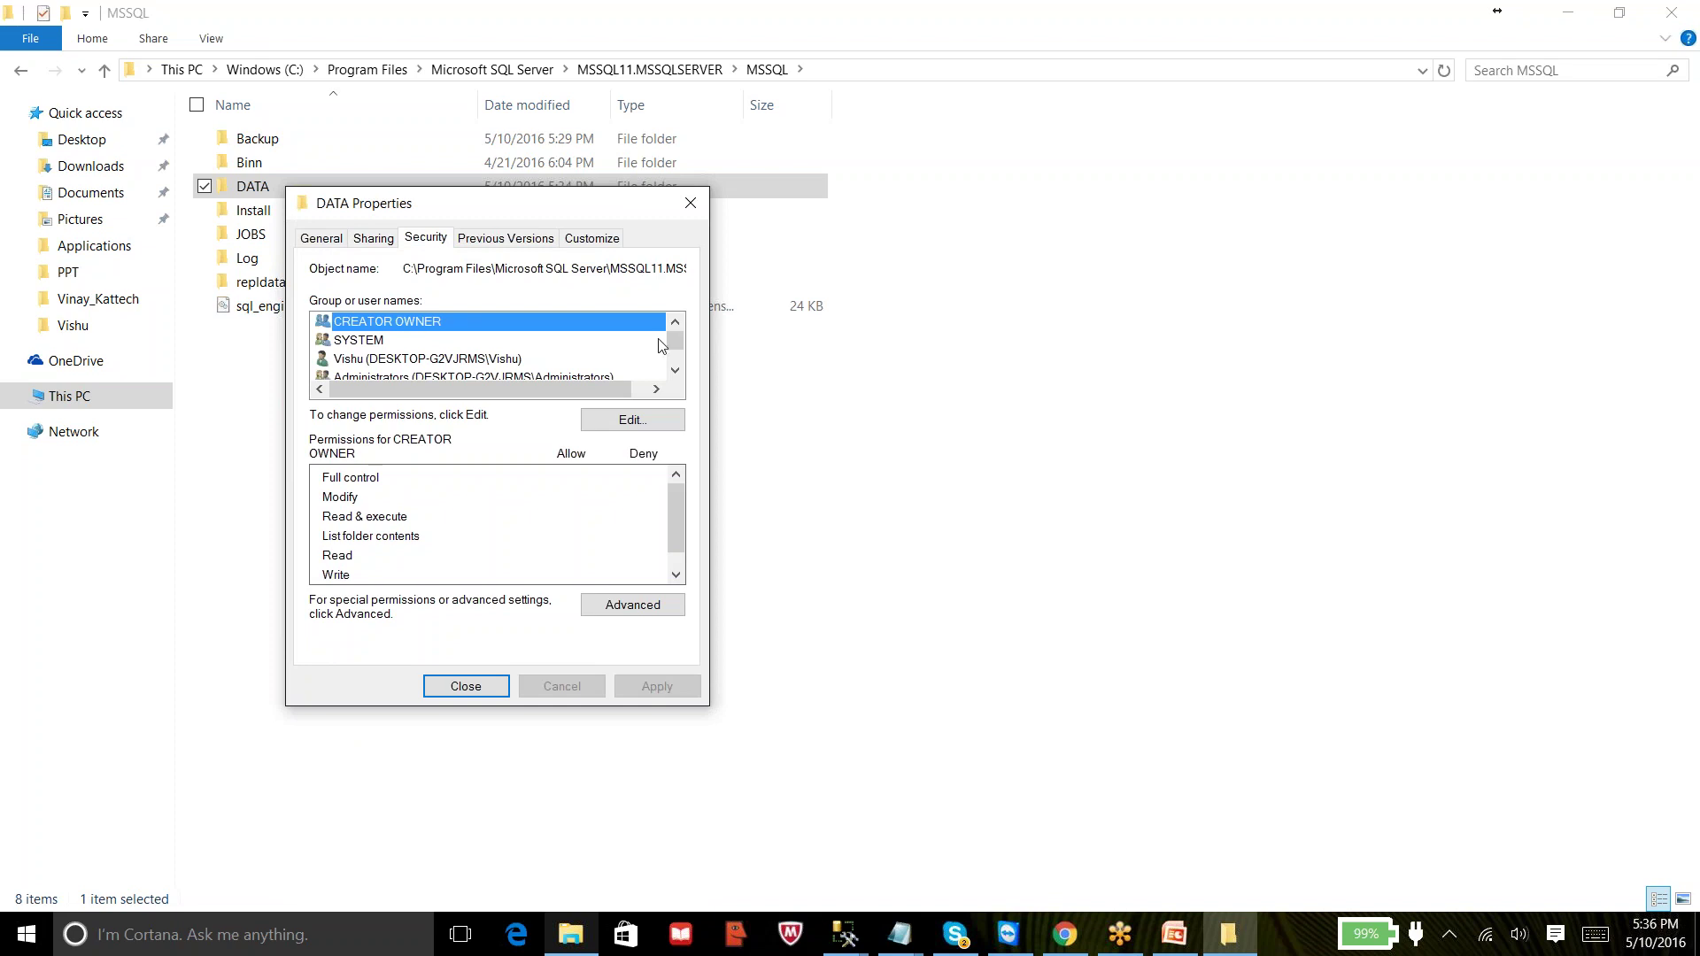
pyautogui.click(677, 371)
pyautogui.click(676, 371)
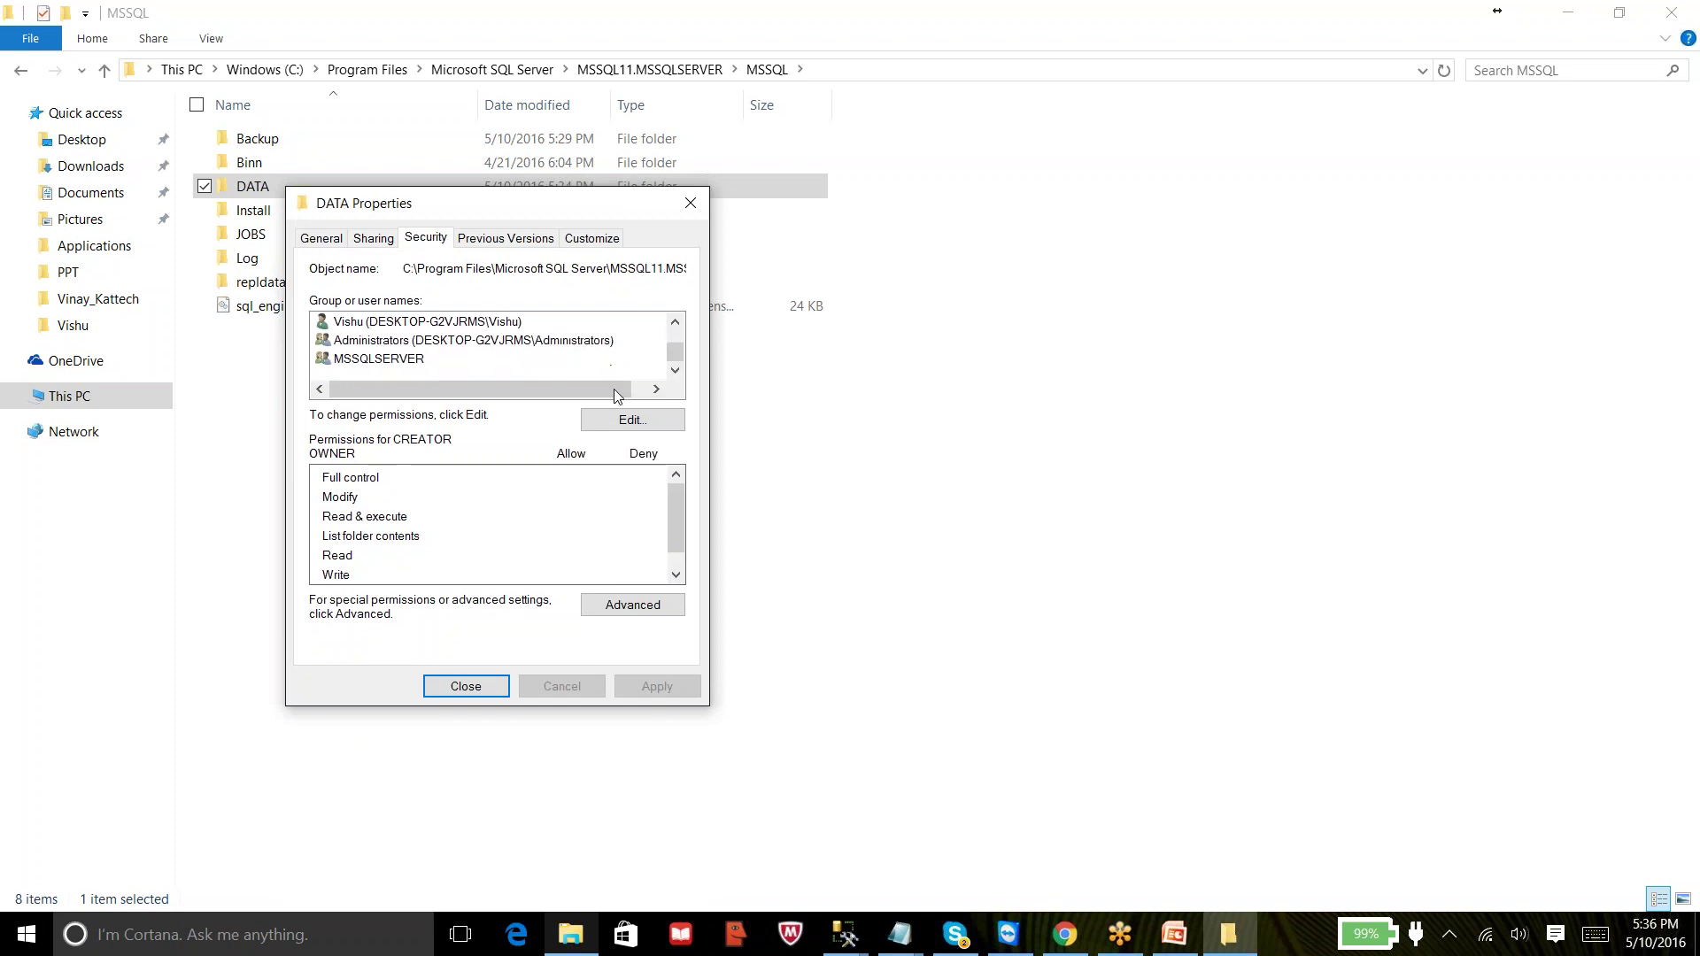
pyautogui.click(594, 421)
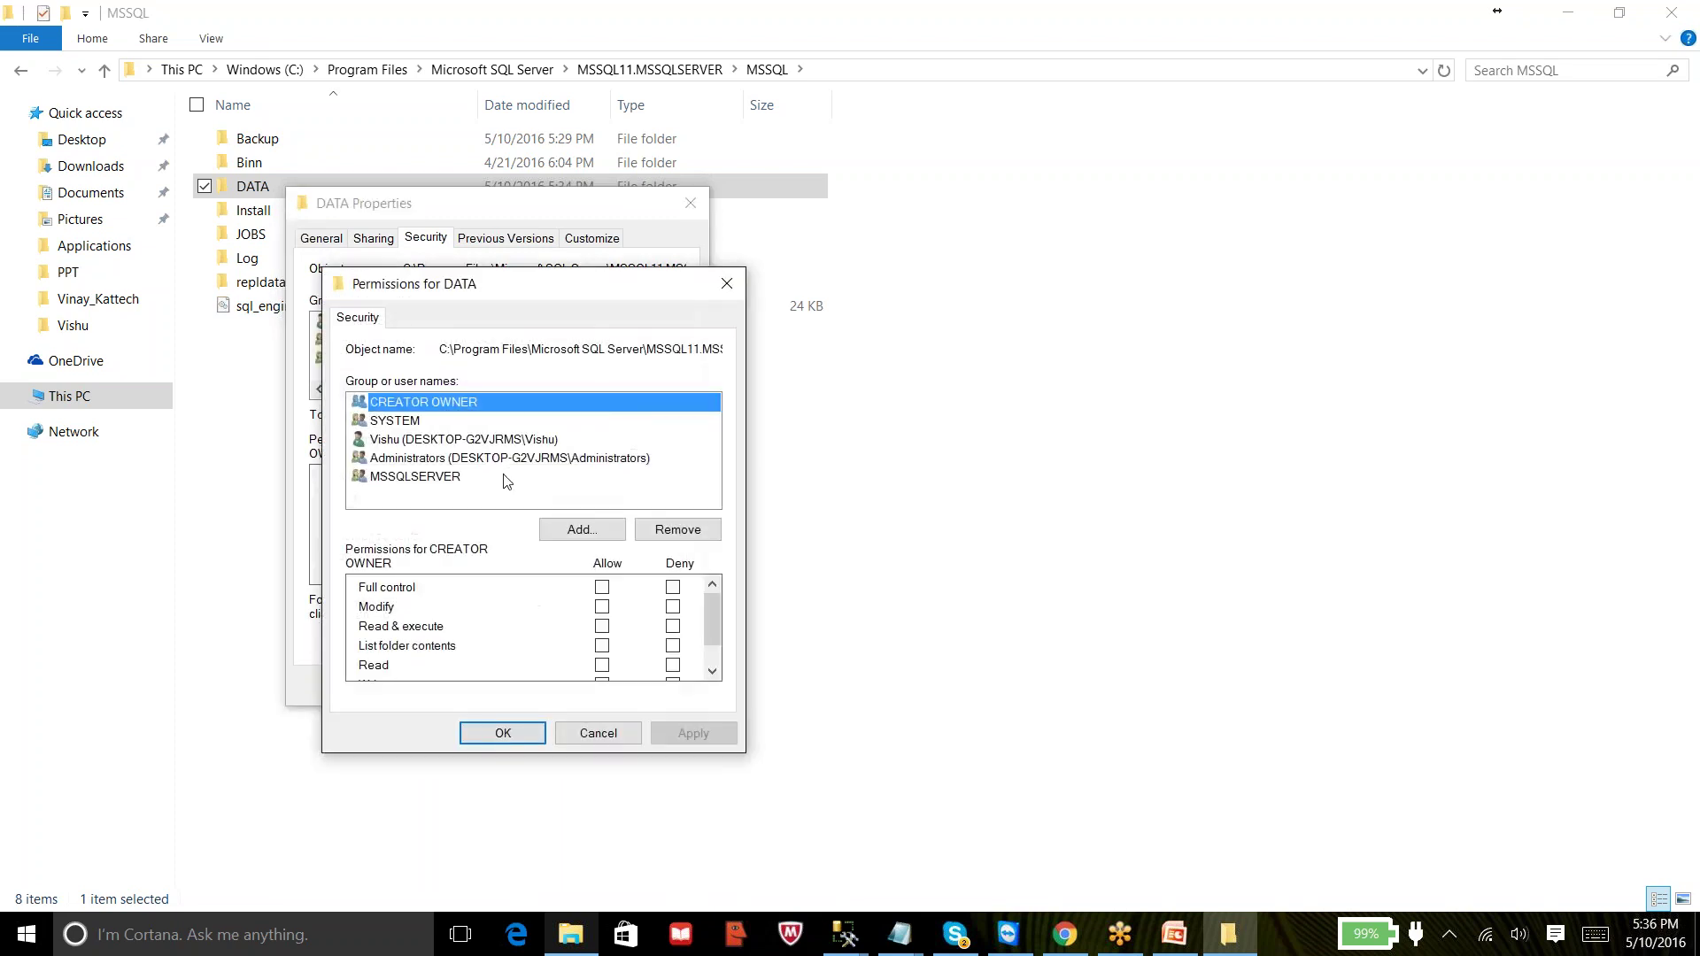
pyautogui.click(580, 529)
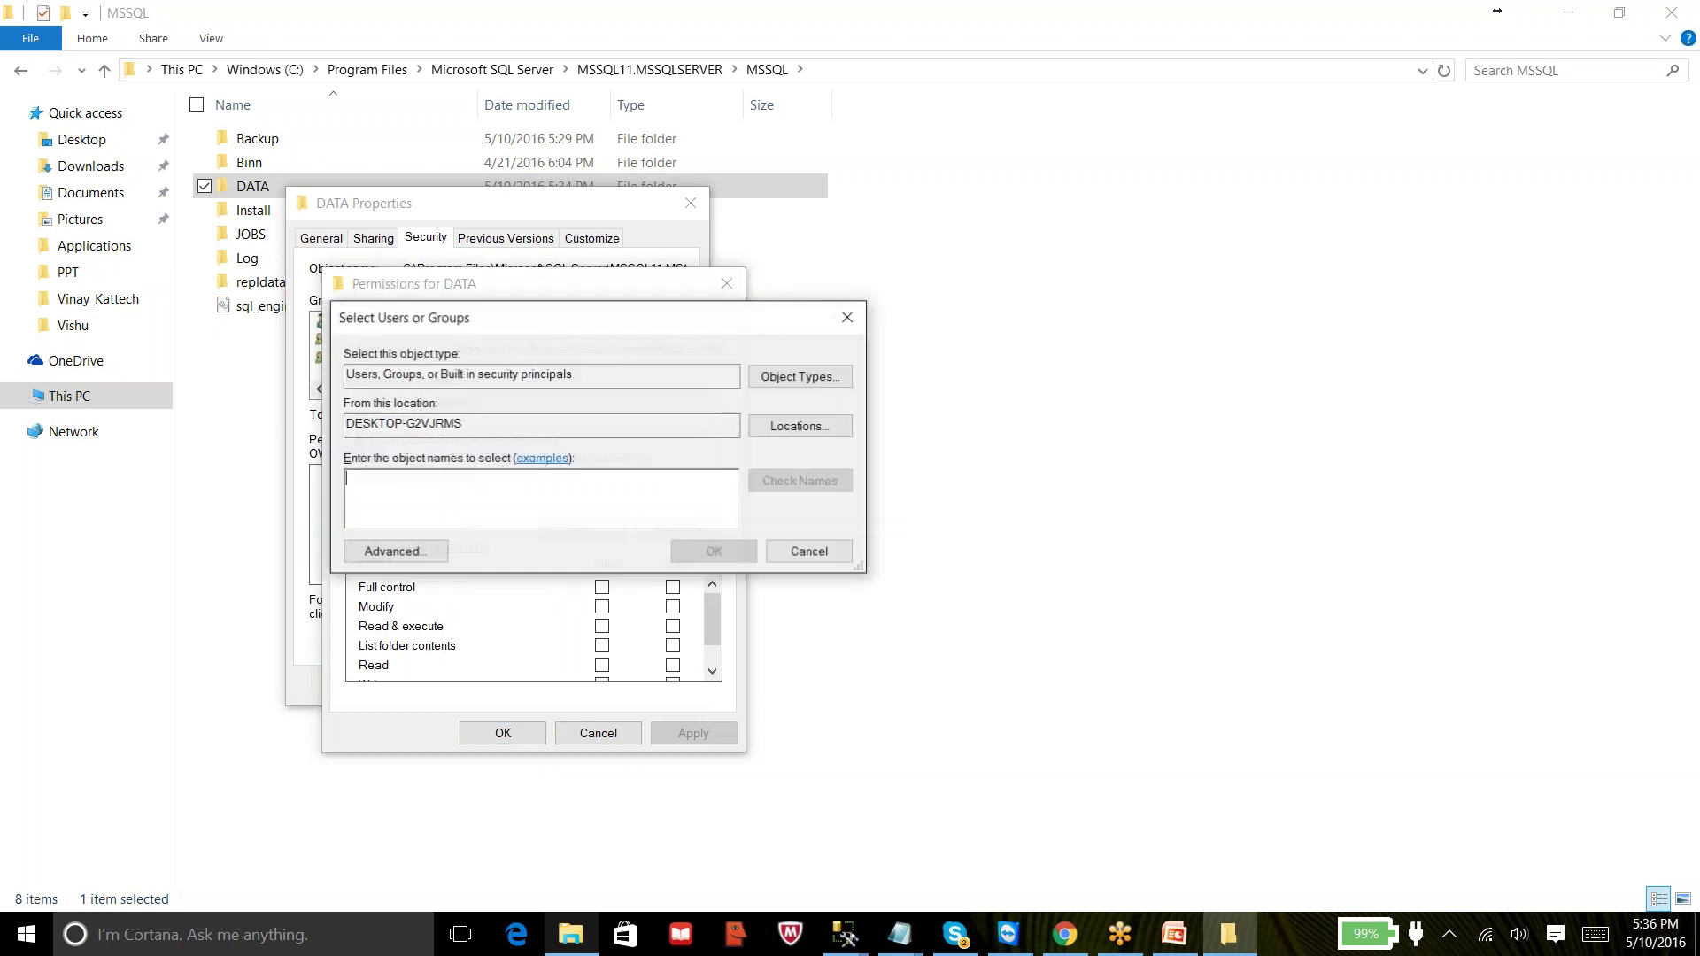
pyautogui.write('everyone')
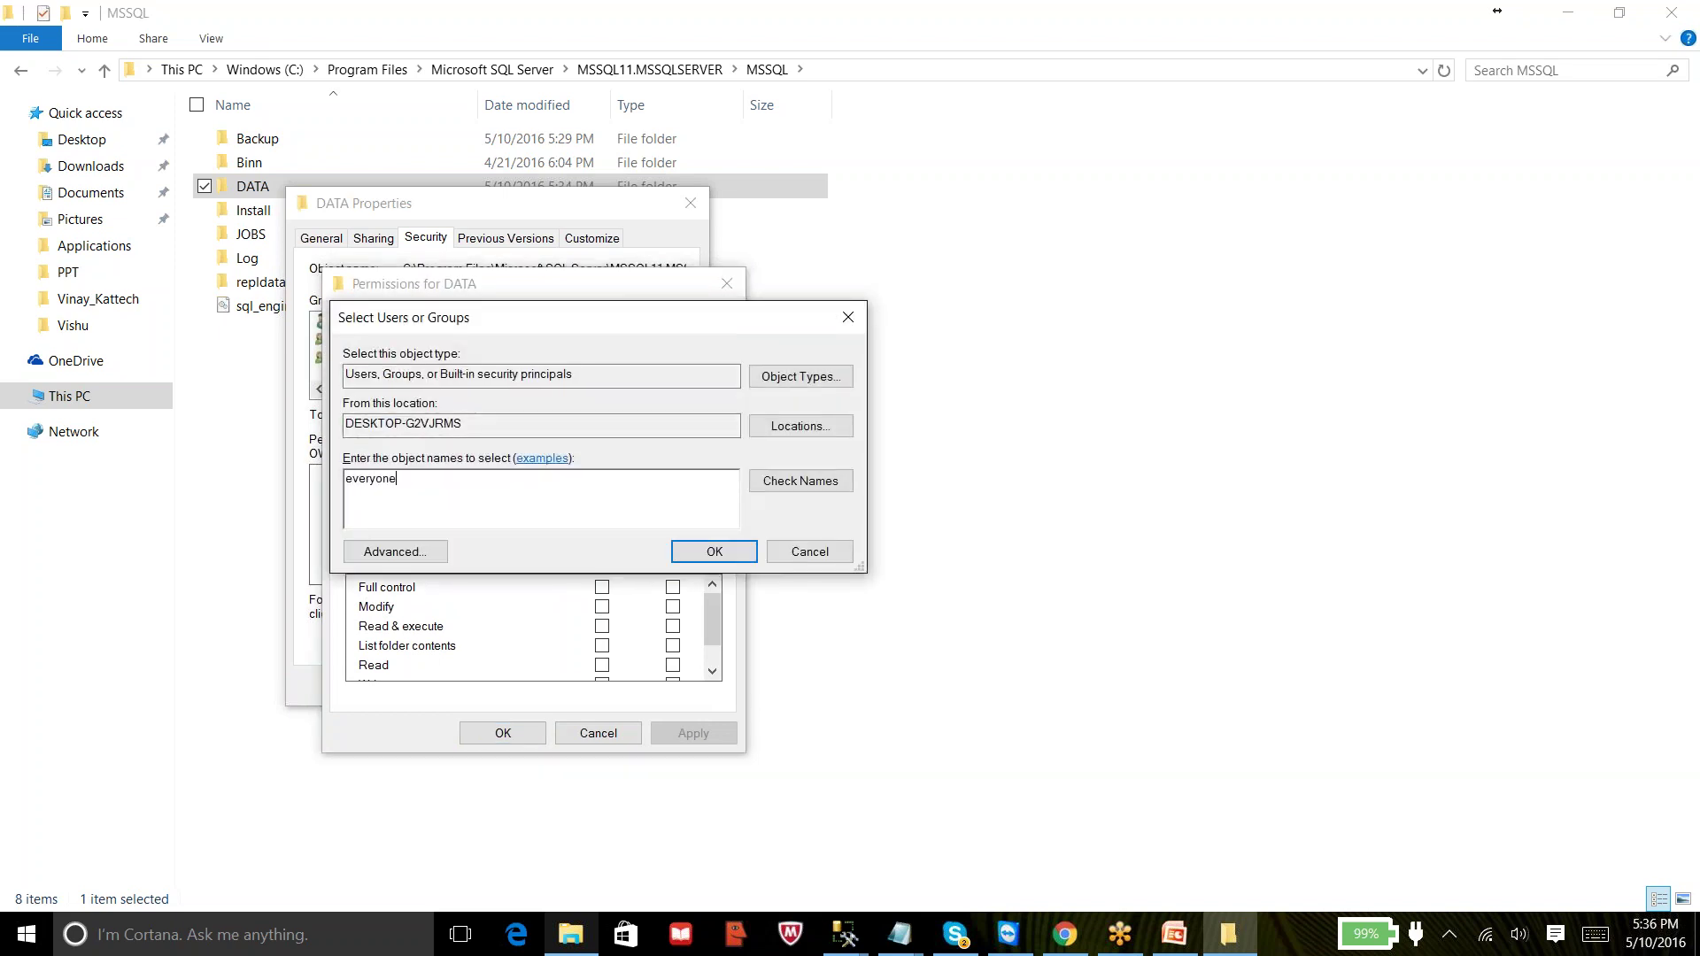
pyautogui.click(800, 481)
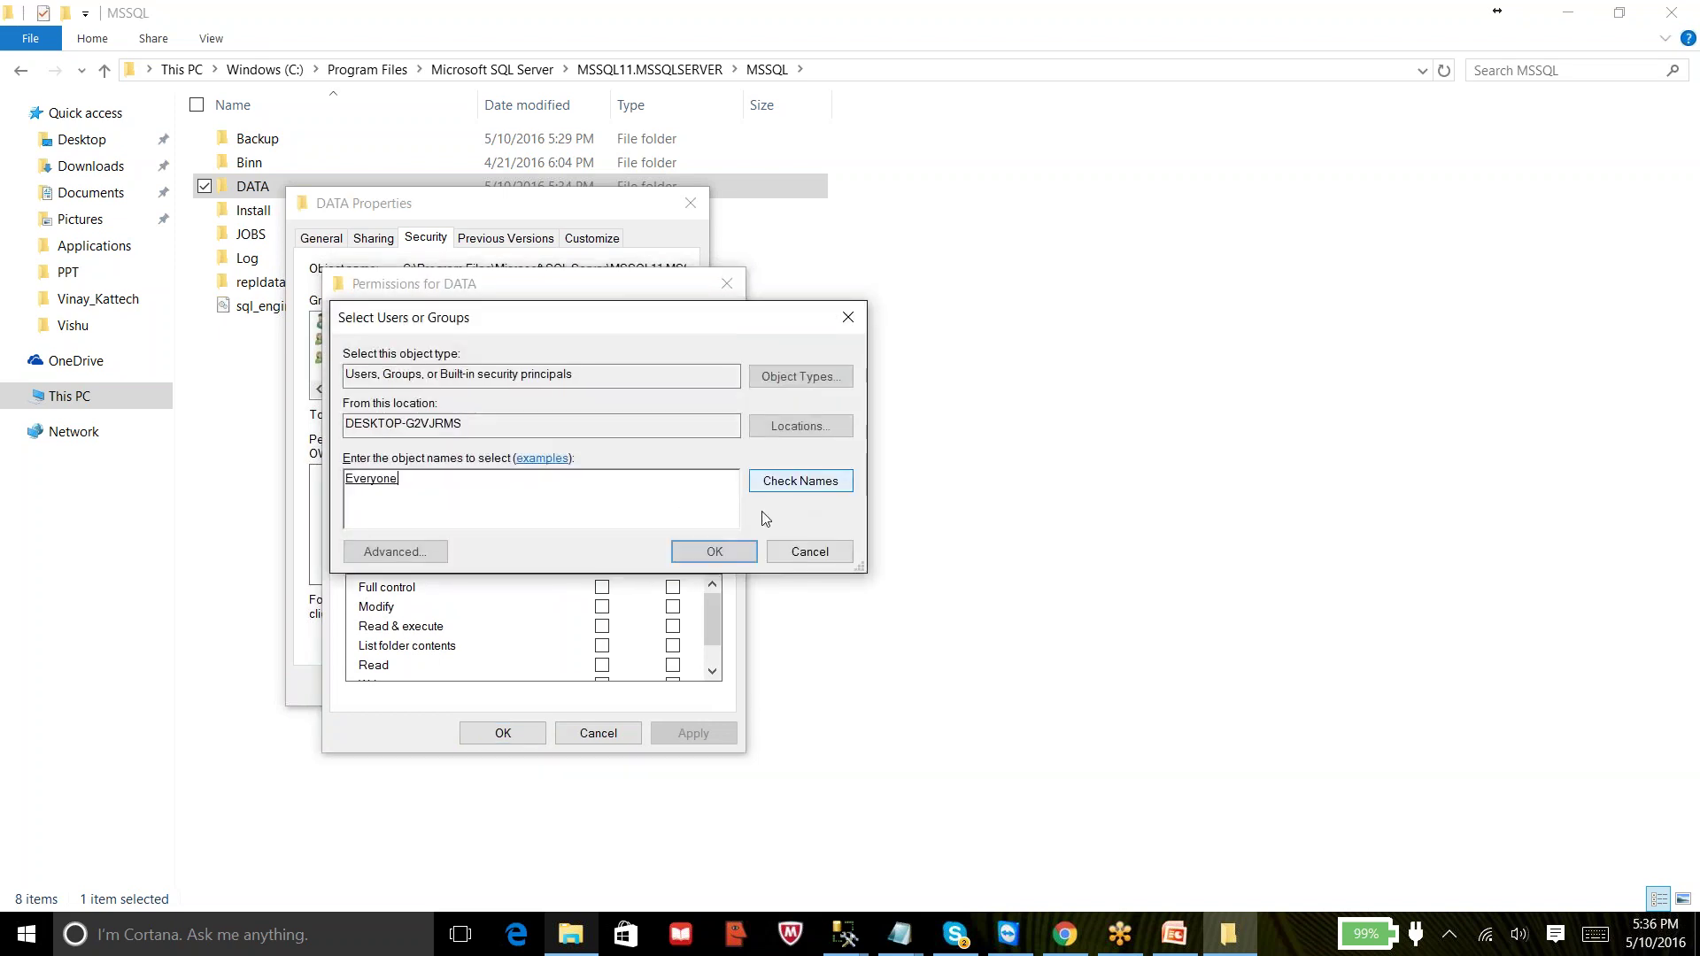
pyautogui.click(708, 550)
# - Allow Everyone Full control of the DATA folder, cancelling the propagation of permissions to the files inside
pyautogui.click(603, 587)
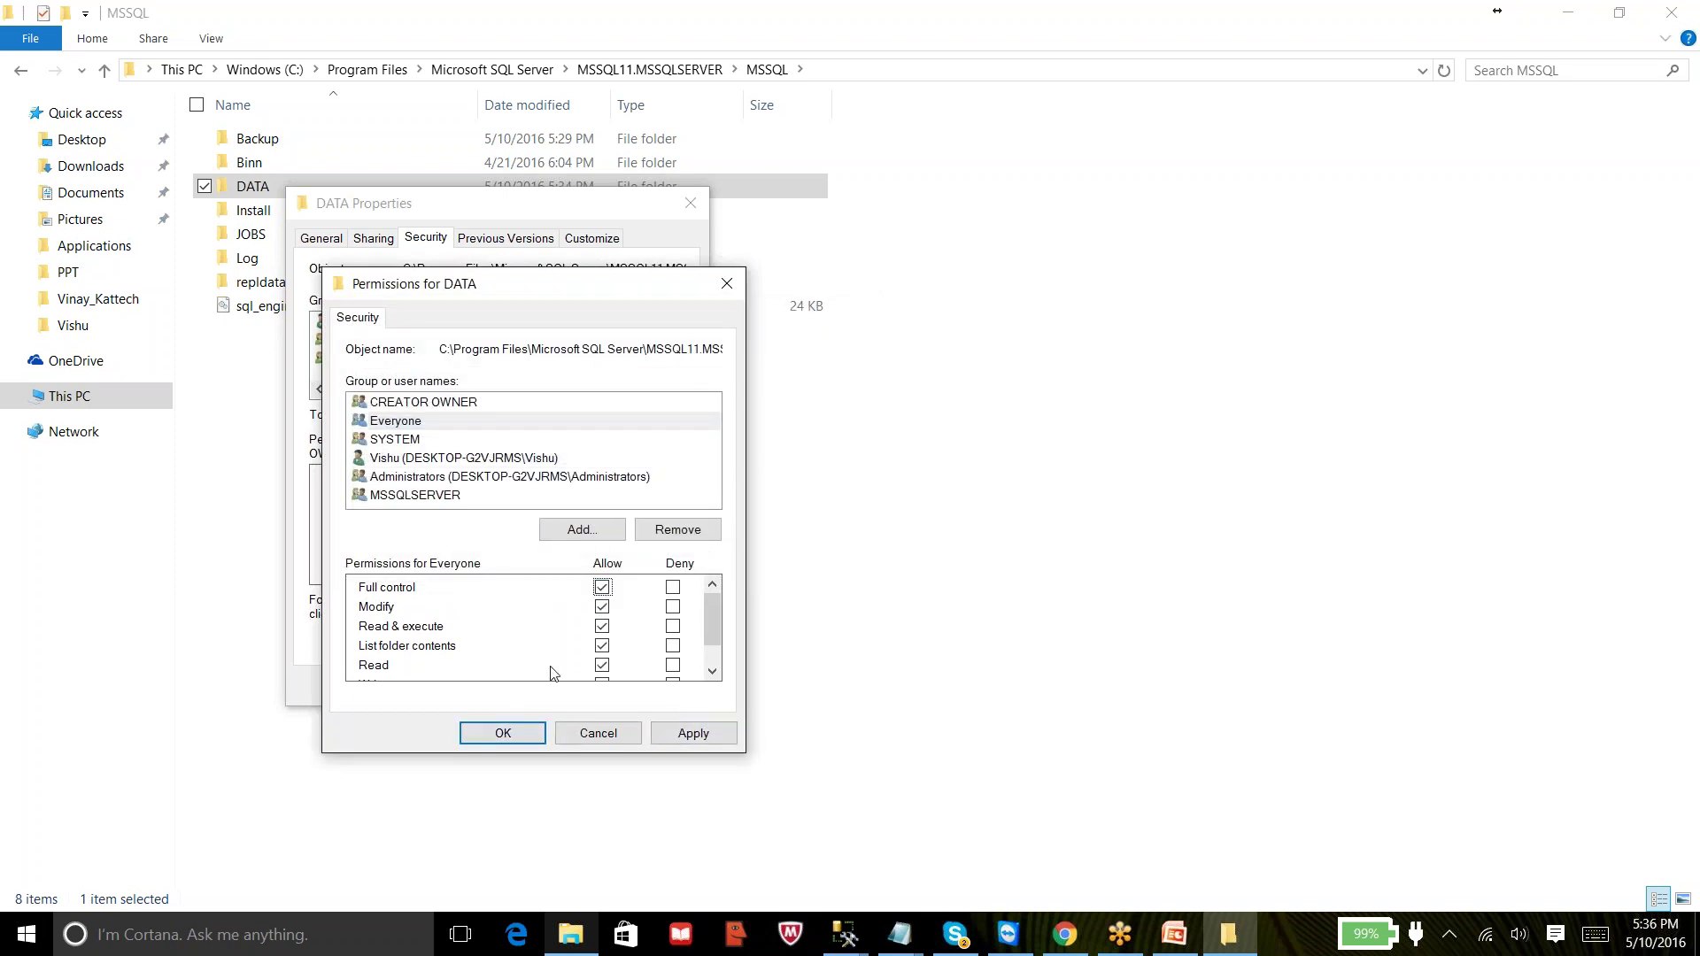
pyautogui.click(523, 735)
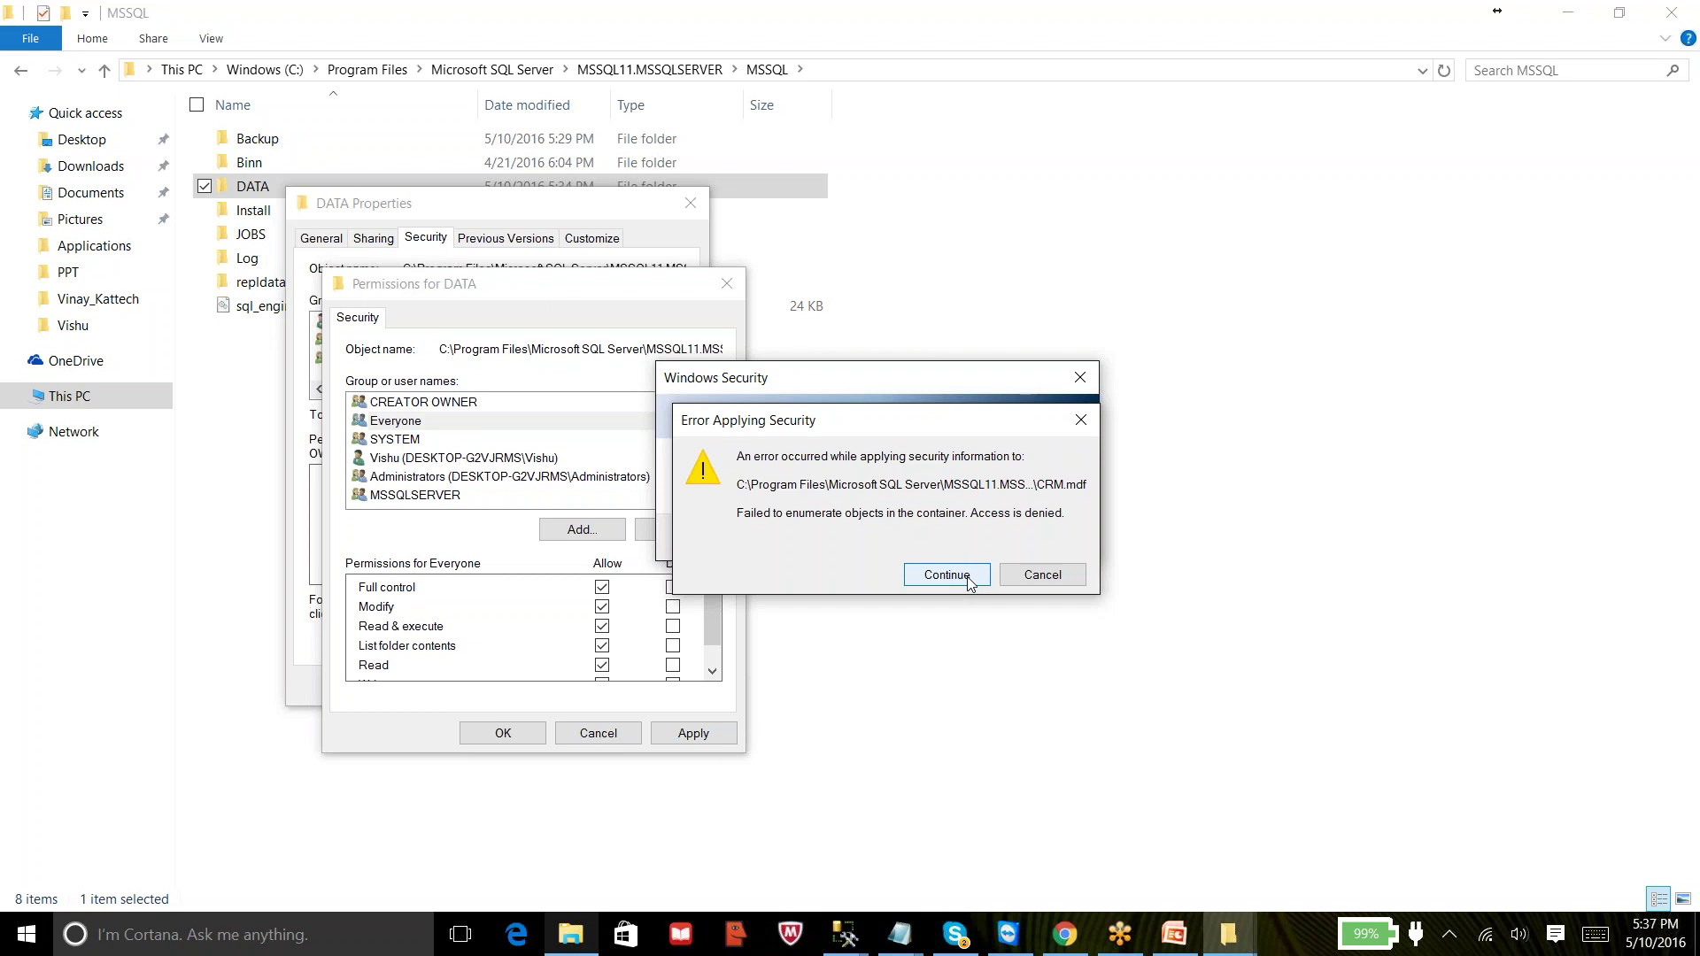
pyautogui.click(1043, 578)
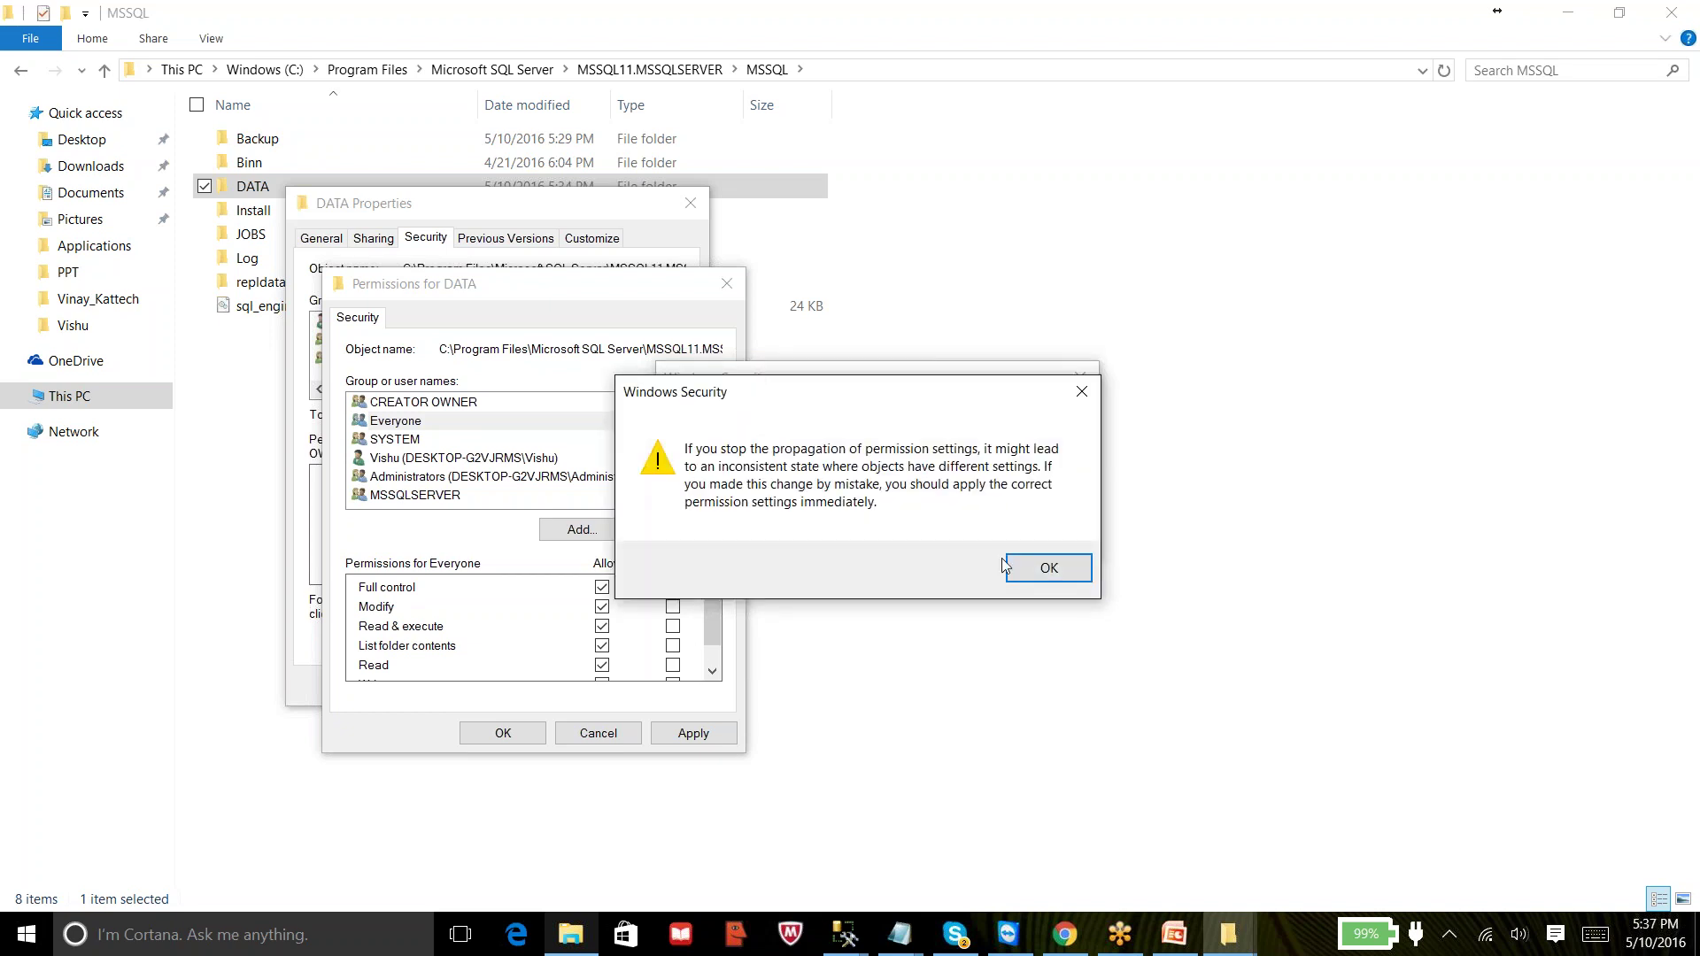
pyautogui.click(1048, 568)
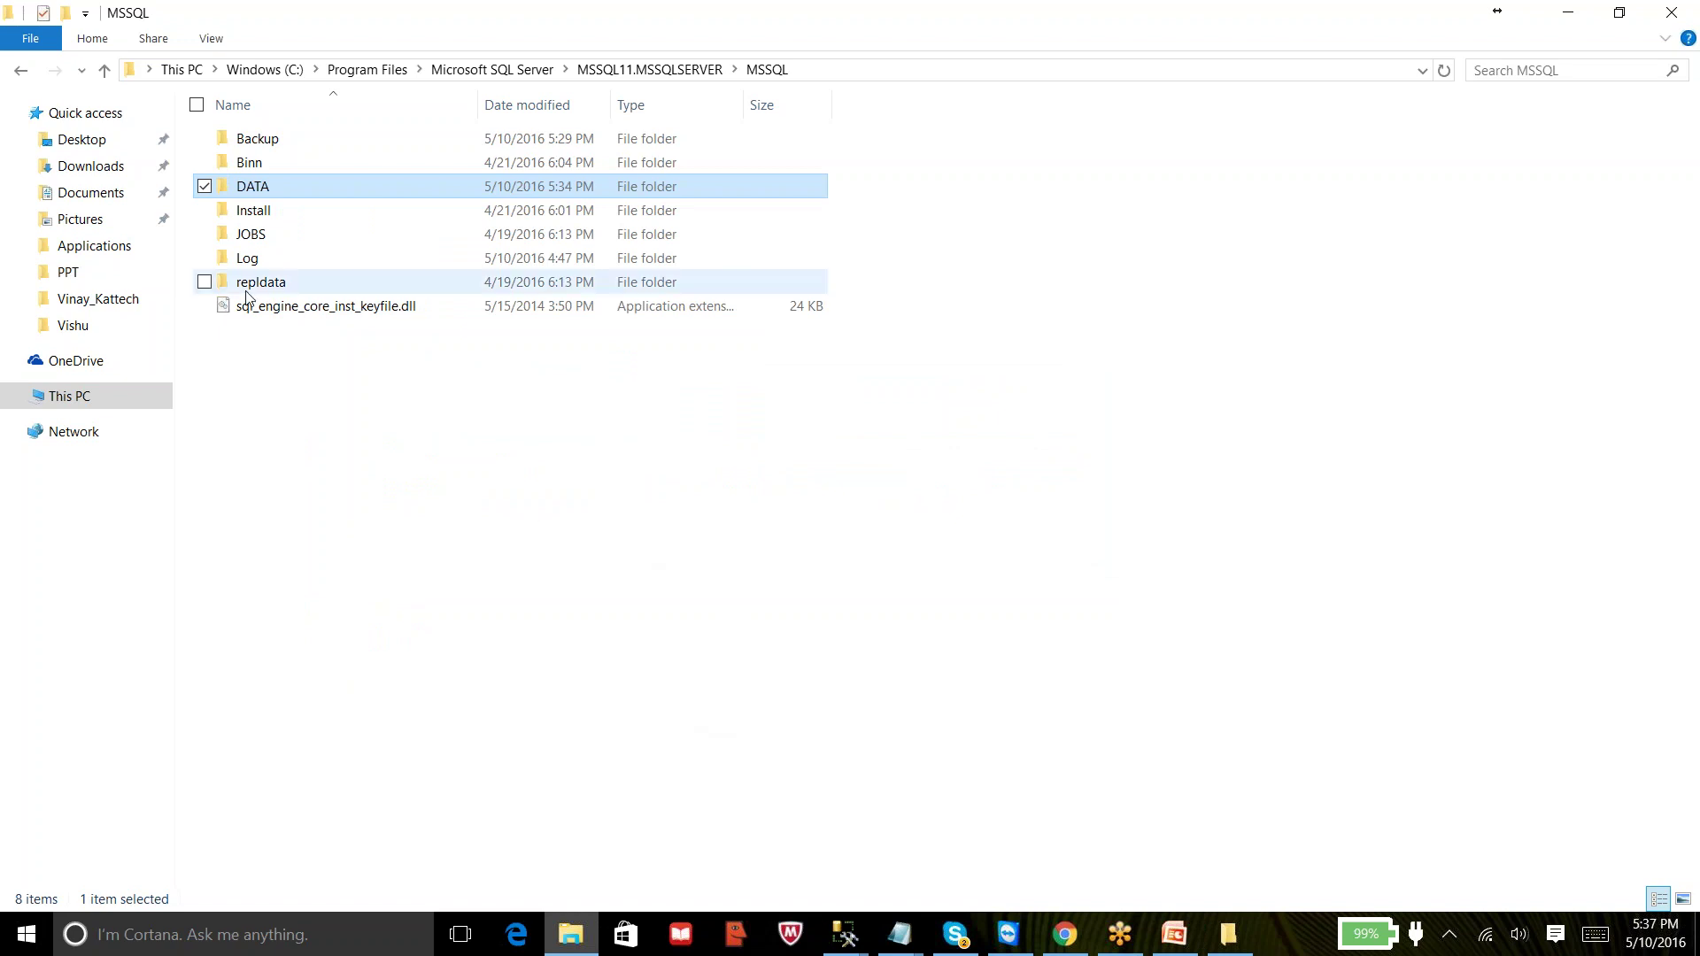
# - View the contents of the DATA folder and switch to the CRM_Diff1 restore window in SQL Server Management Studio
pyautogui.doubleClick(259, 188)
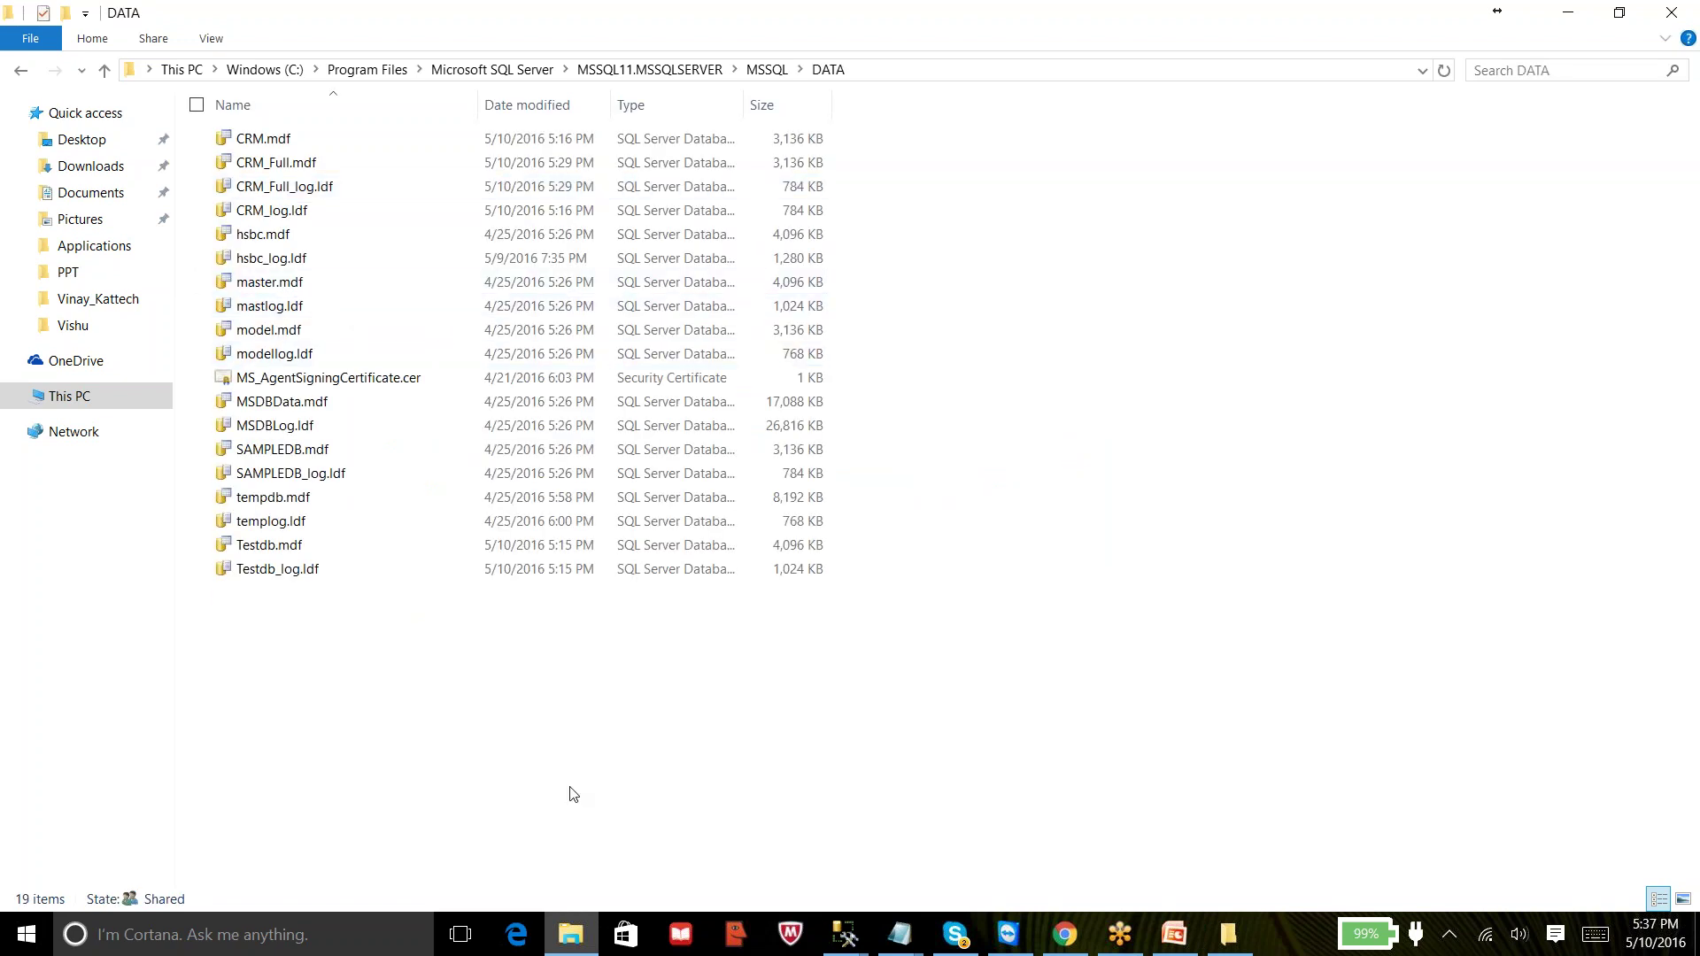
pyautogui.click(862, 939)
pyautogui.moveTo(843, 947)
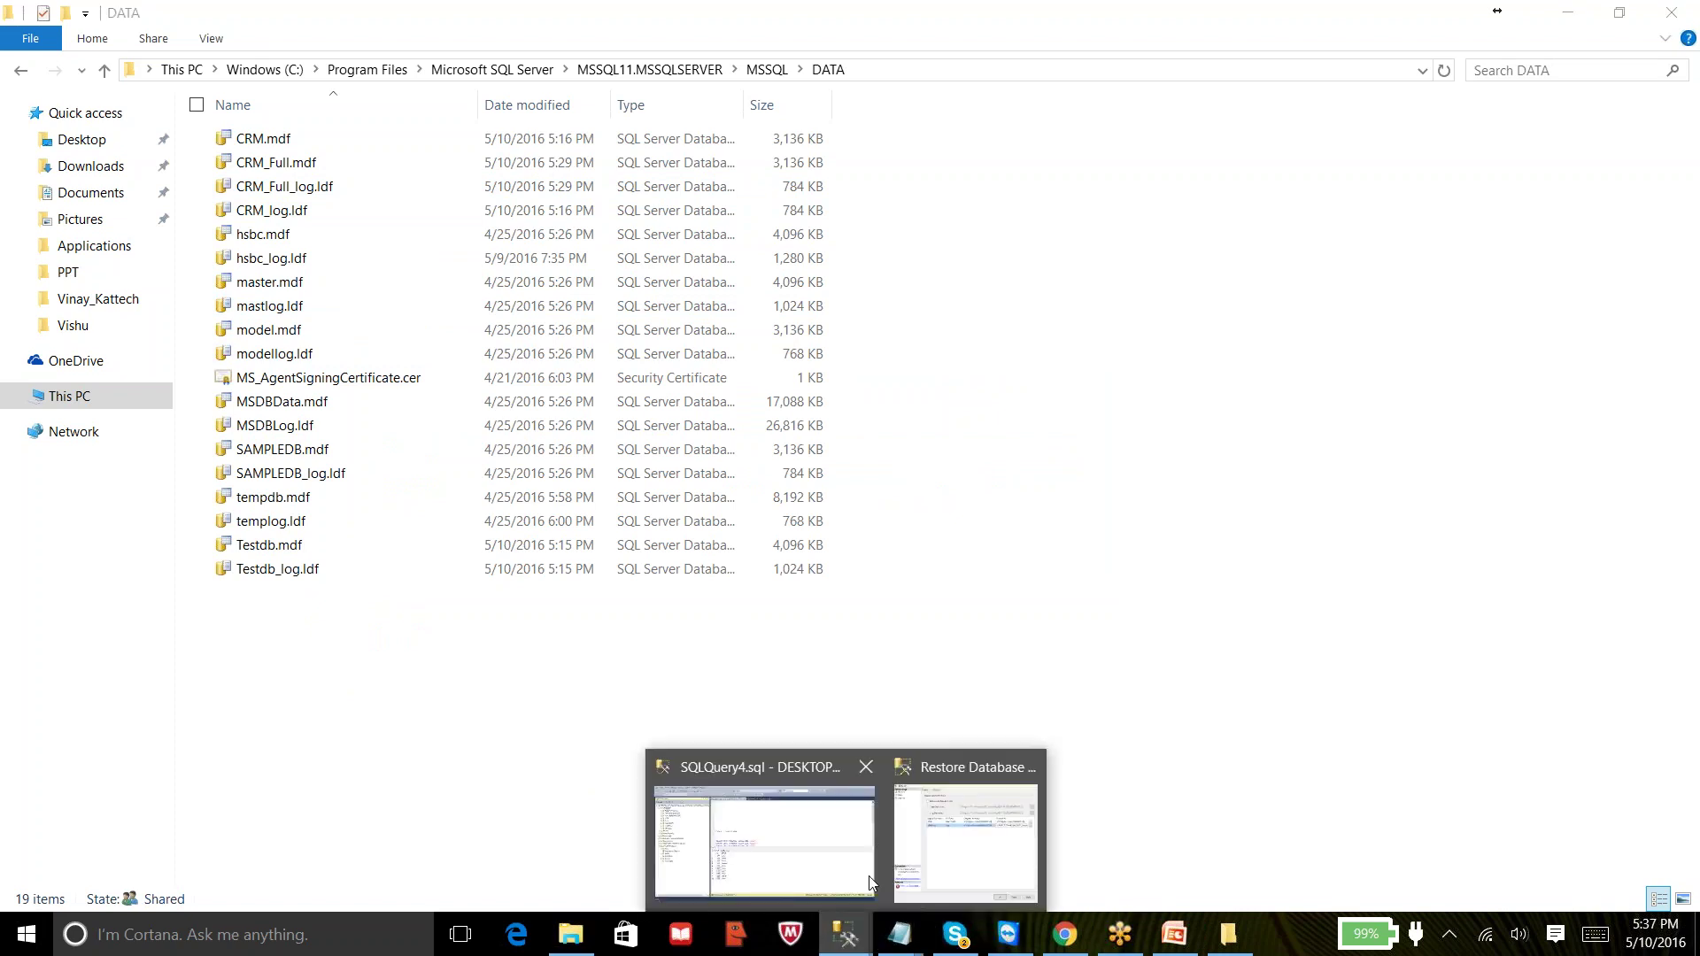
pyautogui.click(749, 809)
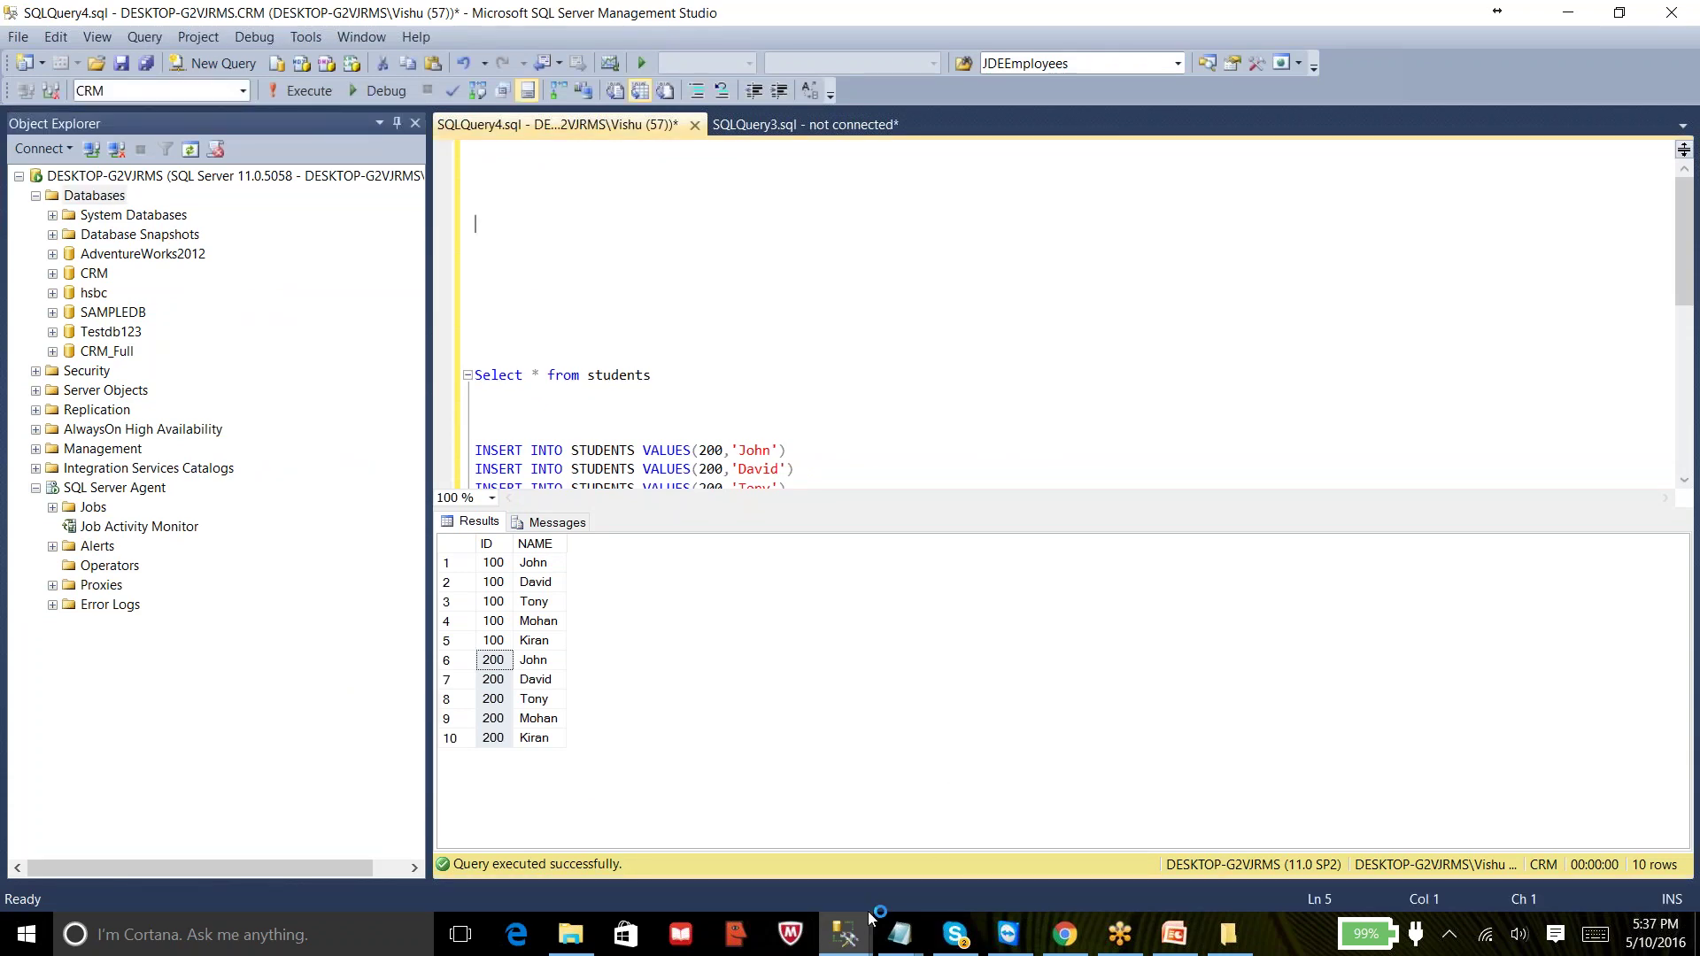
pyautogui.moveTo(843, 934)
pyautogui.click(948, 834)
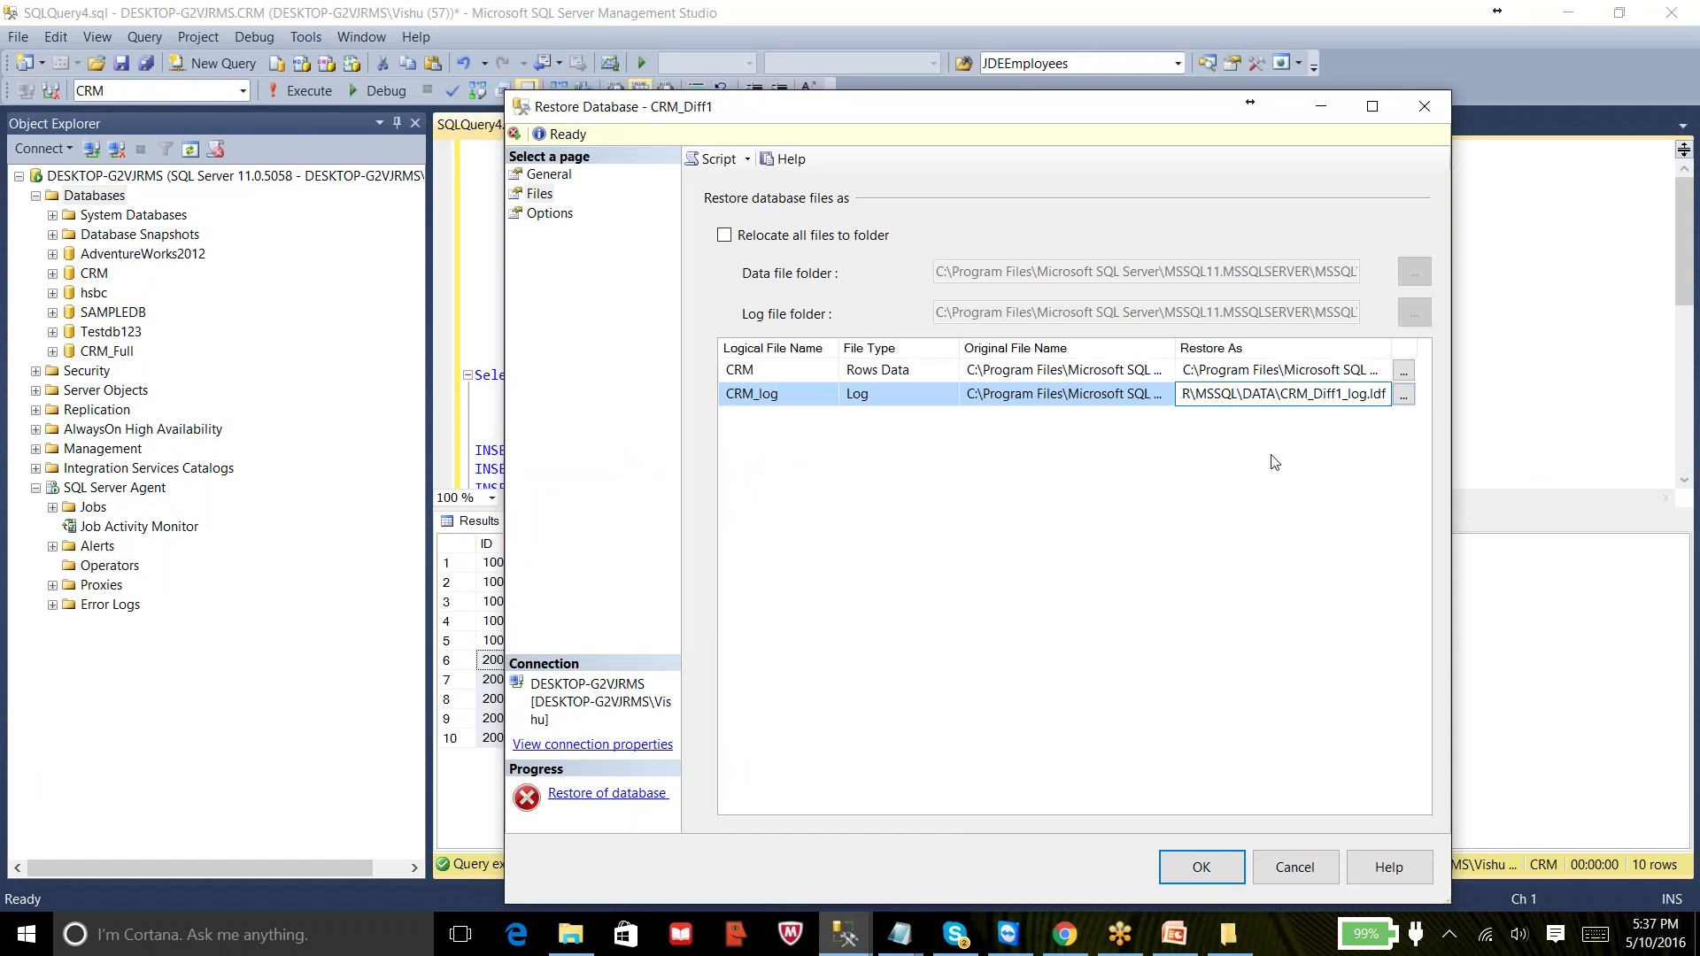
# - In File Explorer, create a folder named Data on the LENOVO (D:) drive and open it
pyautogui.click(571, 934)
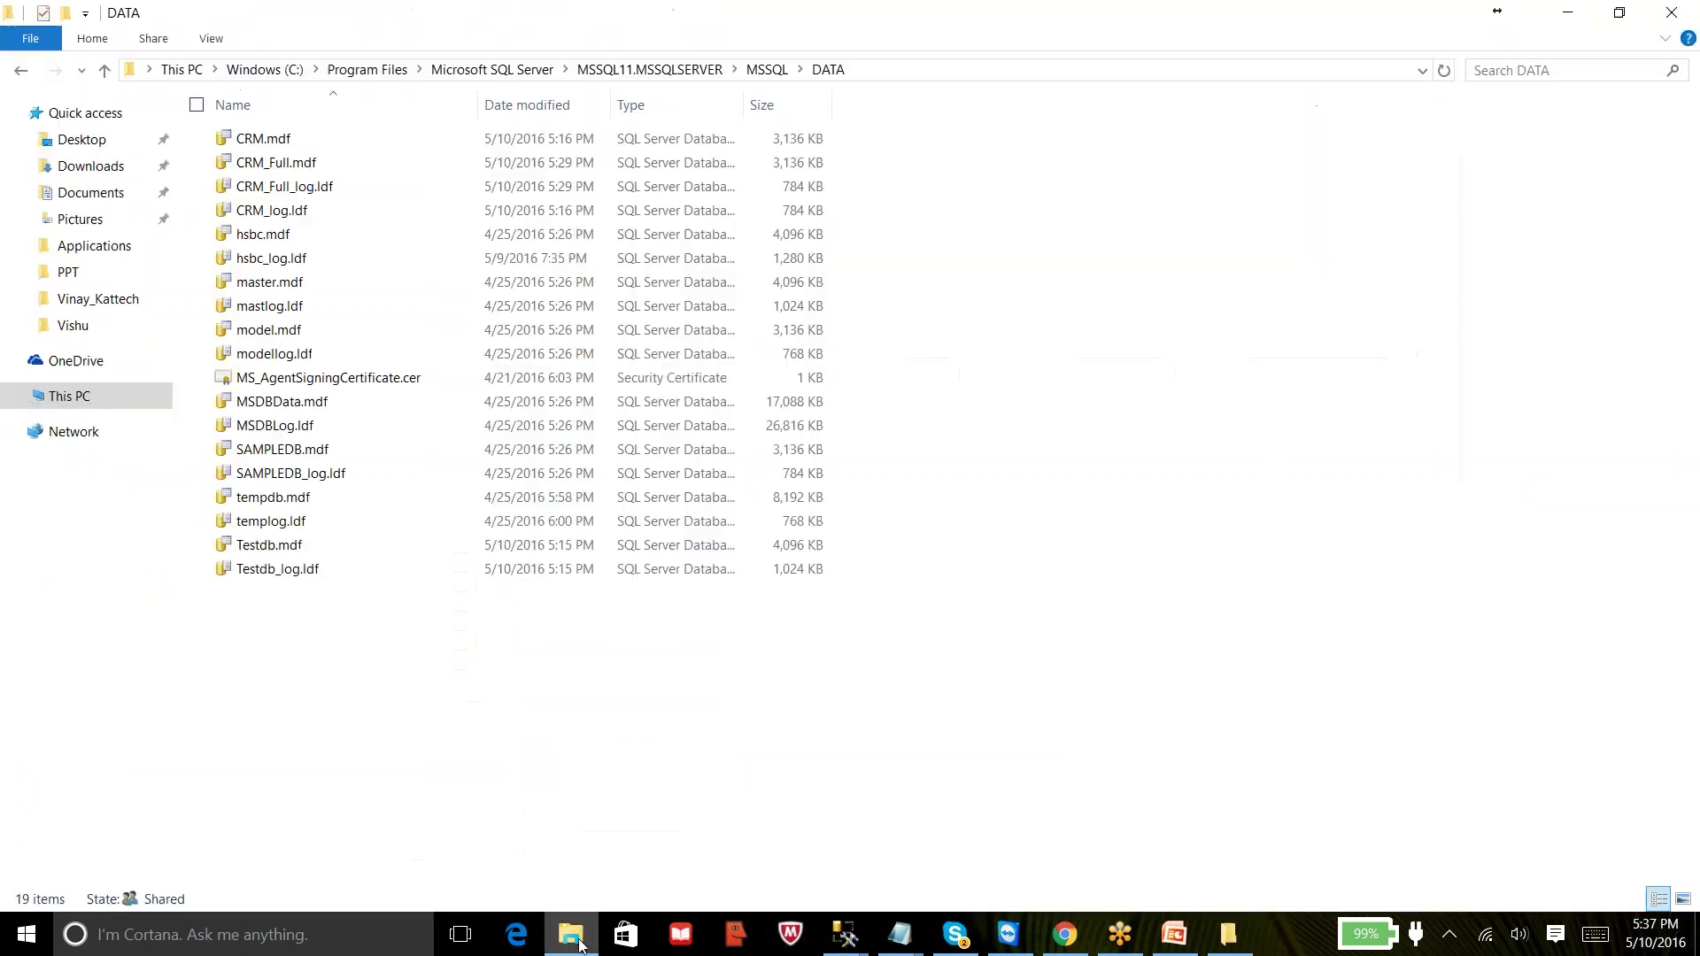
pyautogui.click(53, 400)
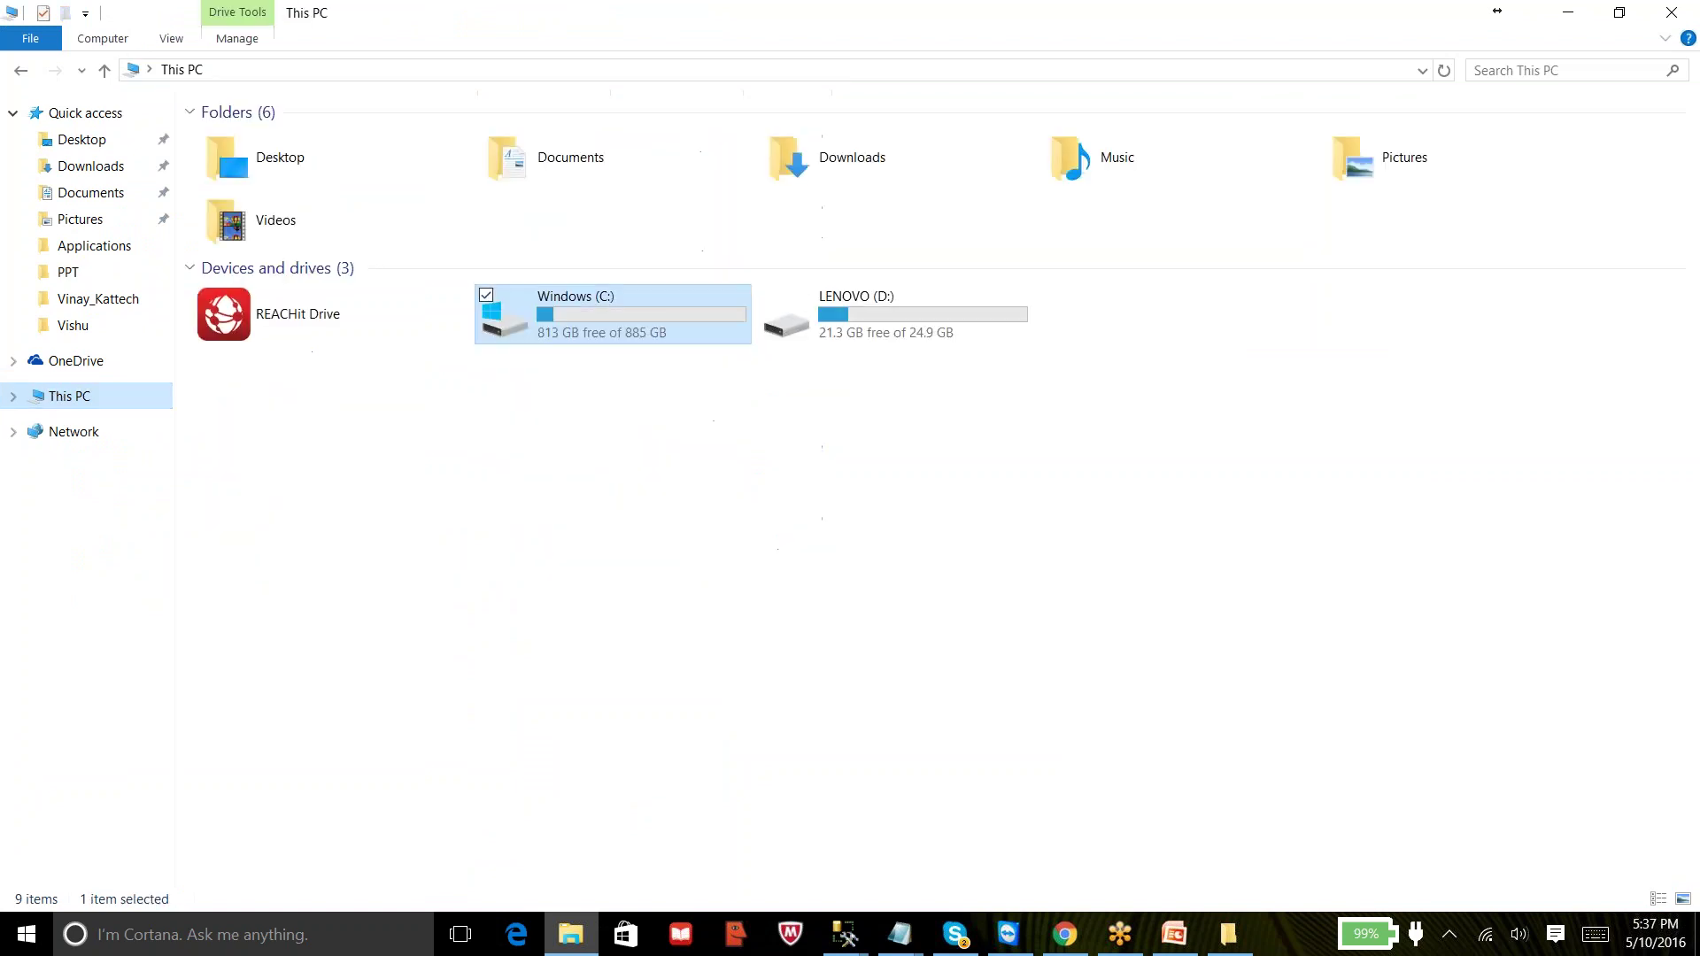
pyautogui.doubleClick(874, 338)
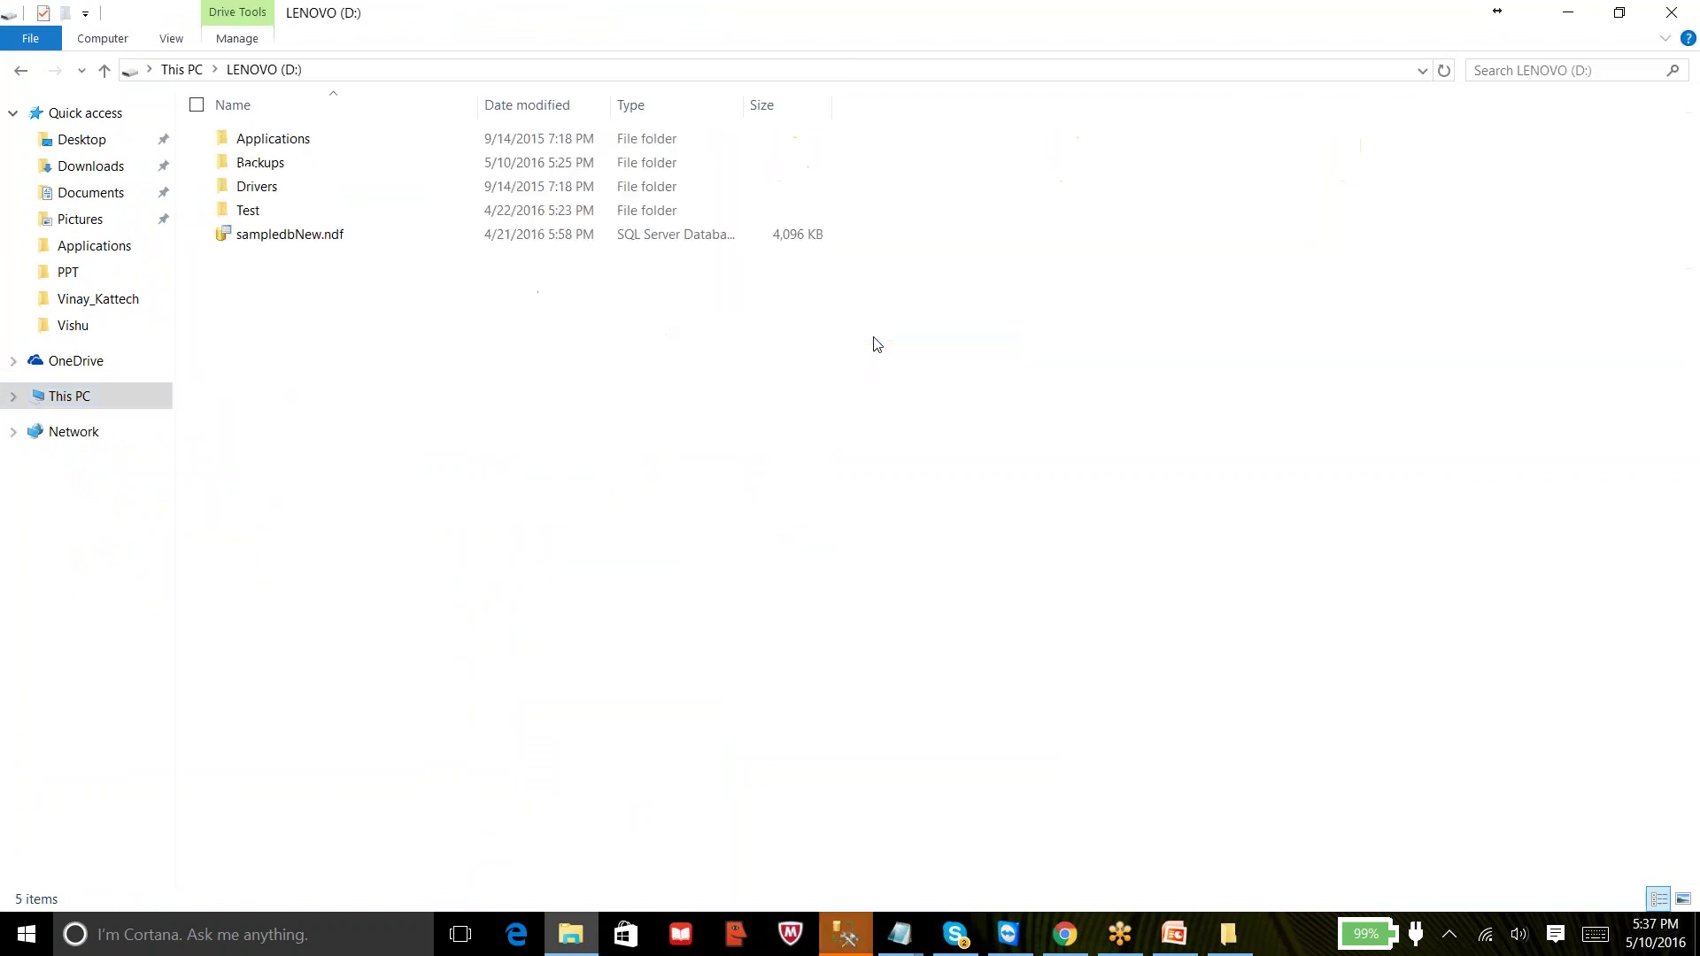
pyautogui.rightClick(327, 321)
pyautogui.moveTo(231, 588)
pyautogui.click(414, 598)
pyautogui.write('Data')
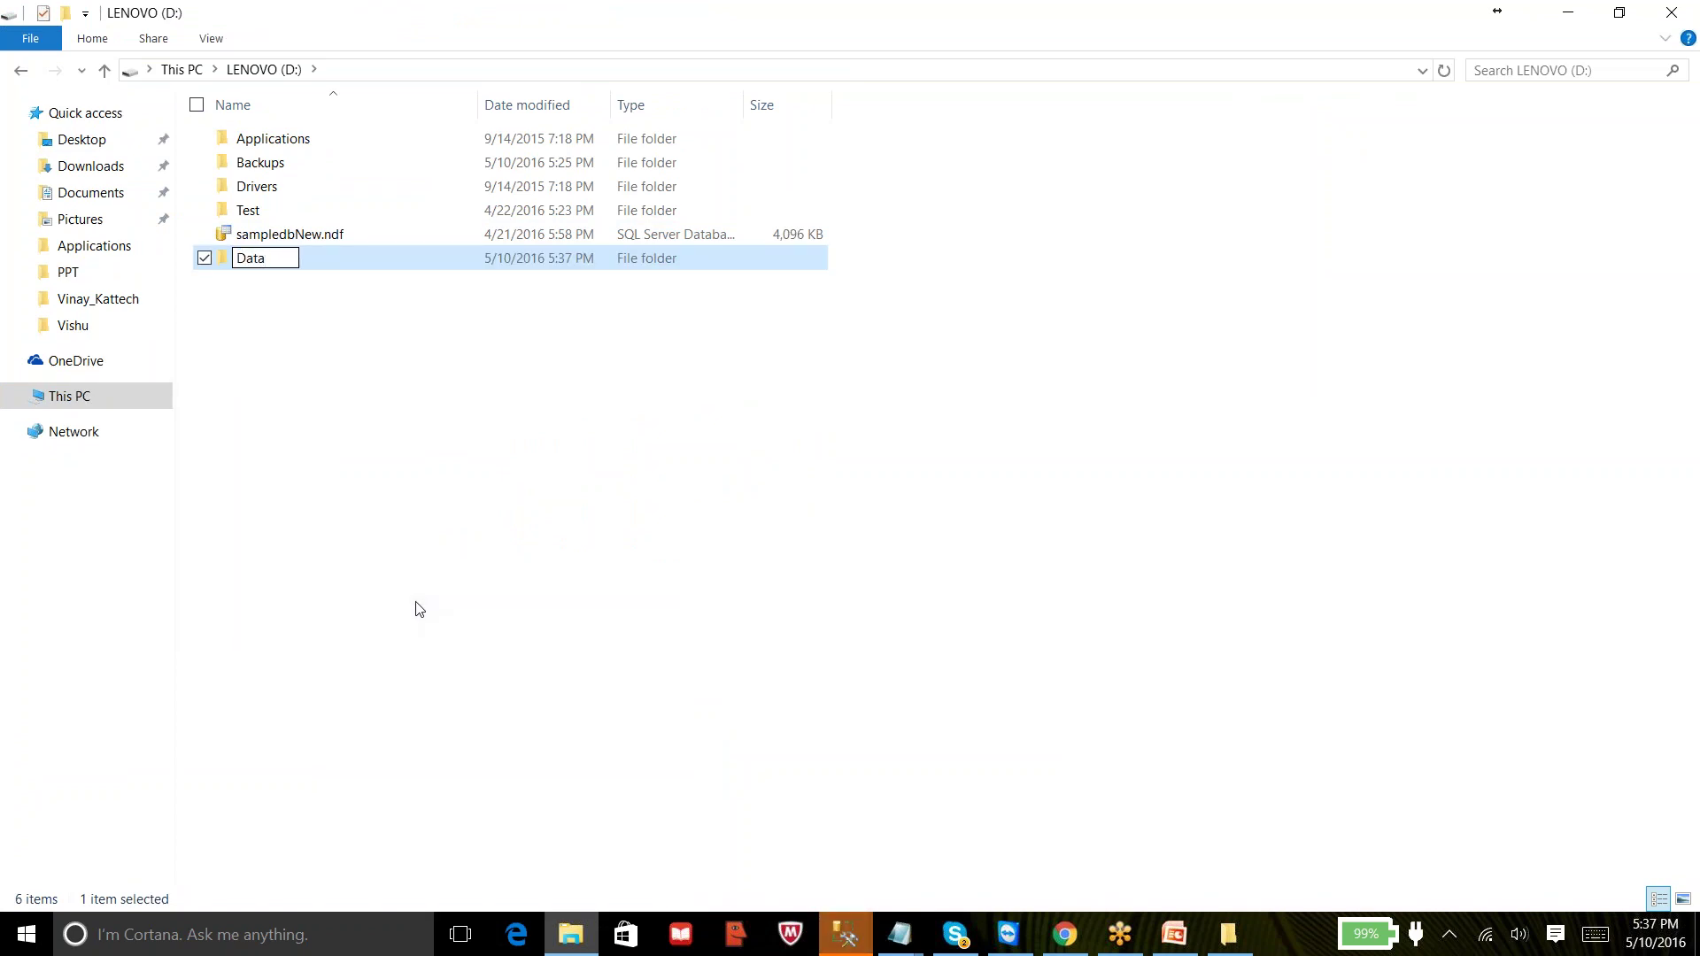
pyautogui.click(255, 278)
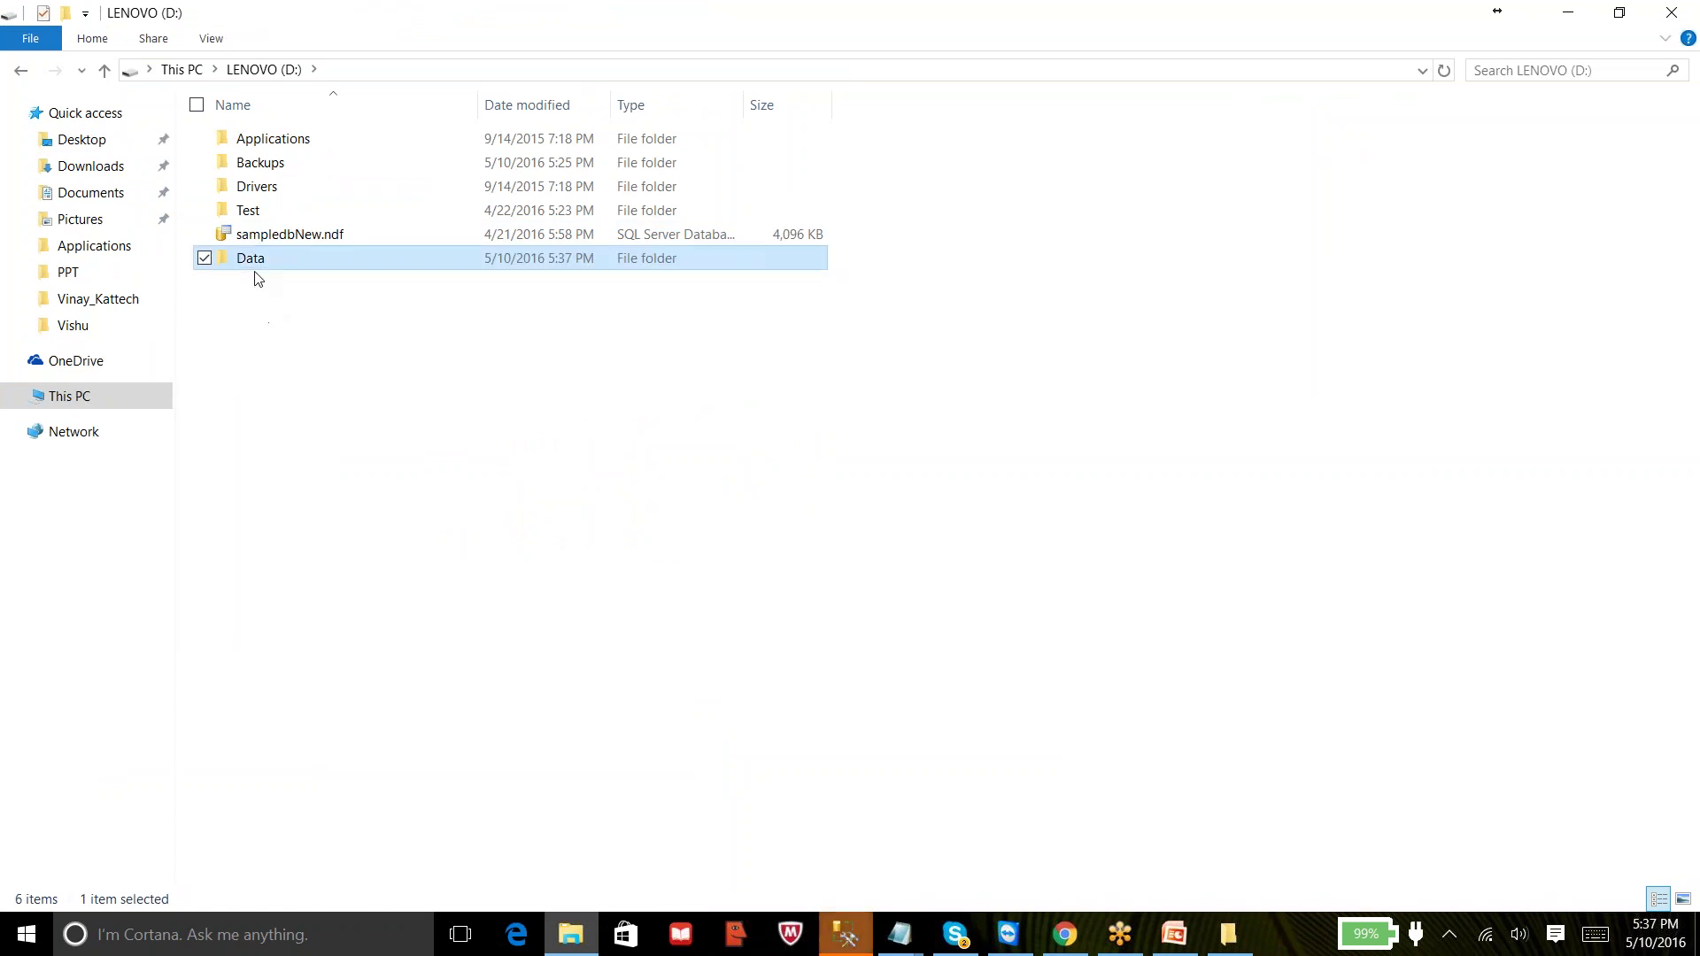
pyautogui.doubleClick(255, 265)
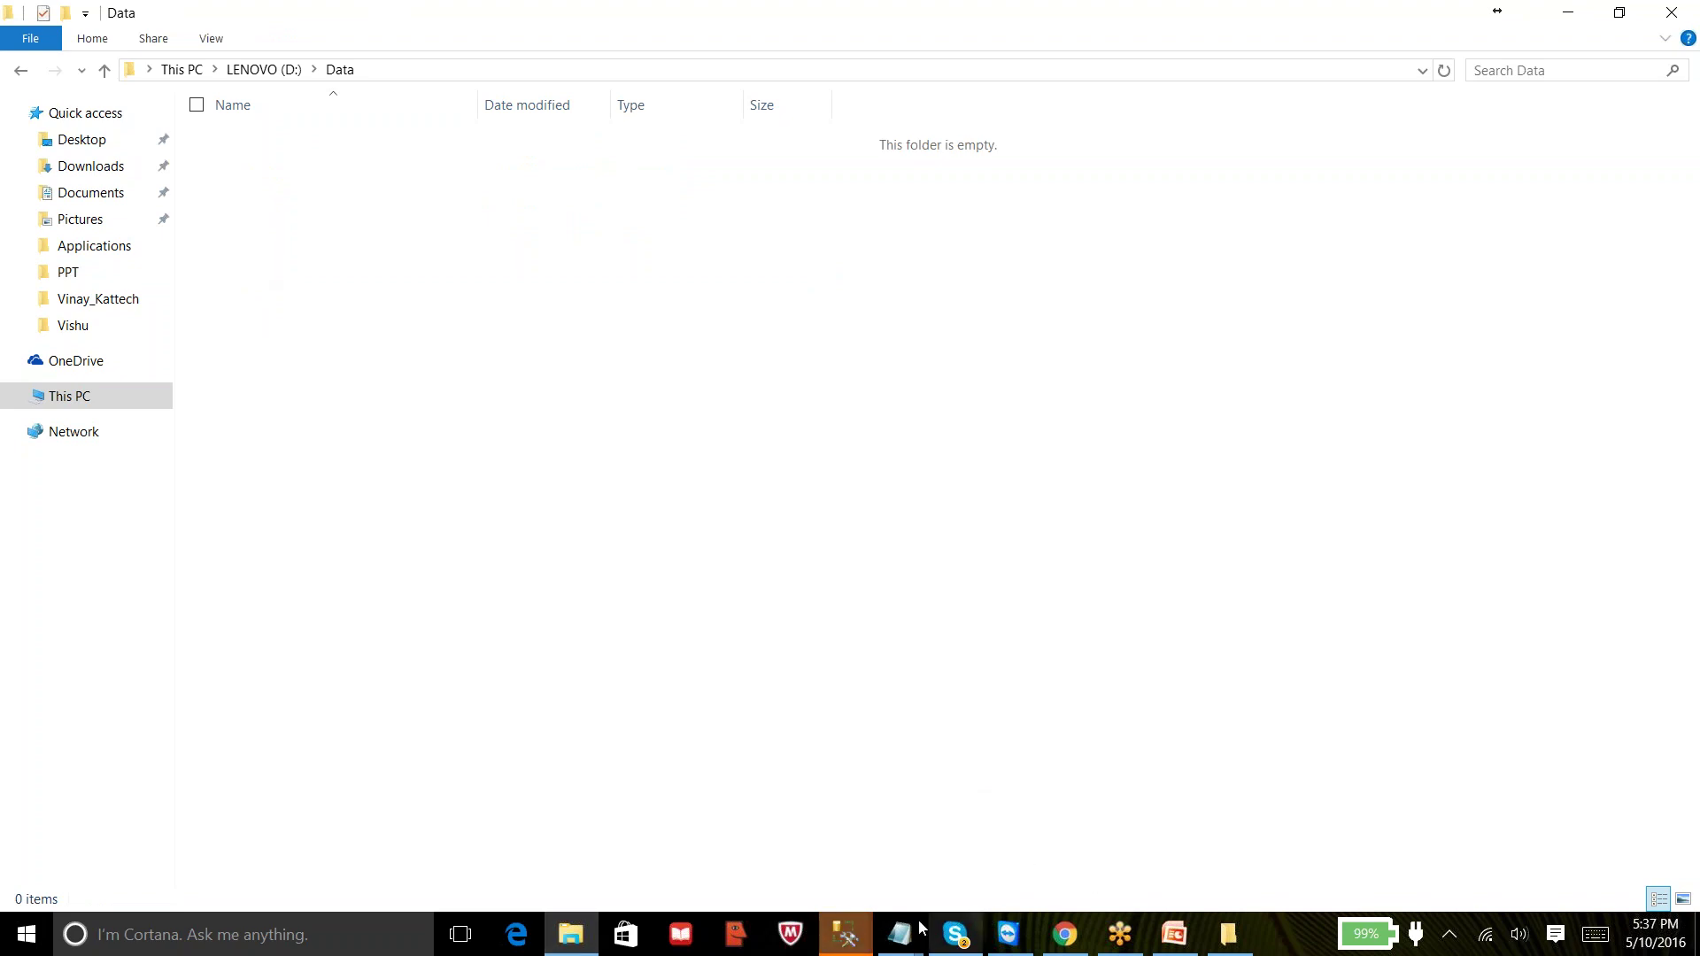
pyautogui.click(846, 934)
pyautogui.click(1007, 820)
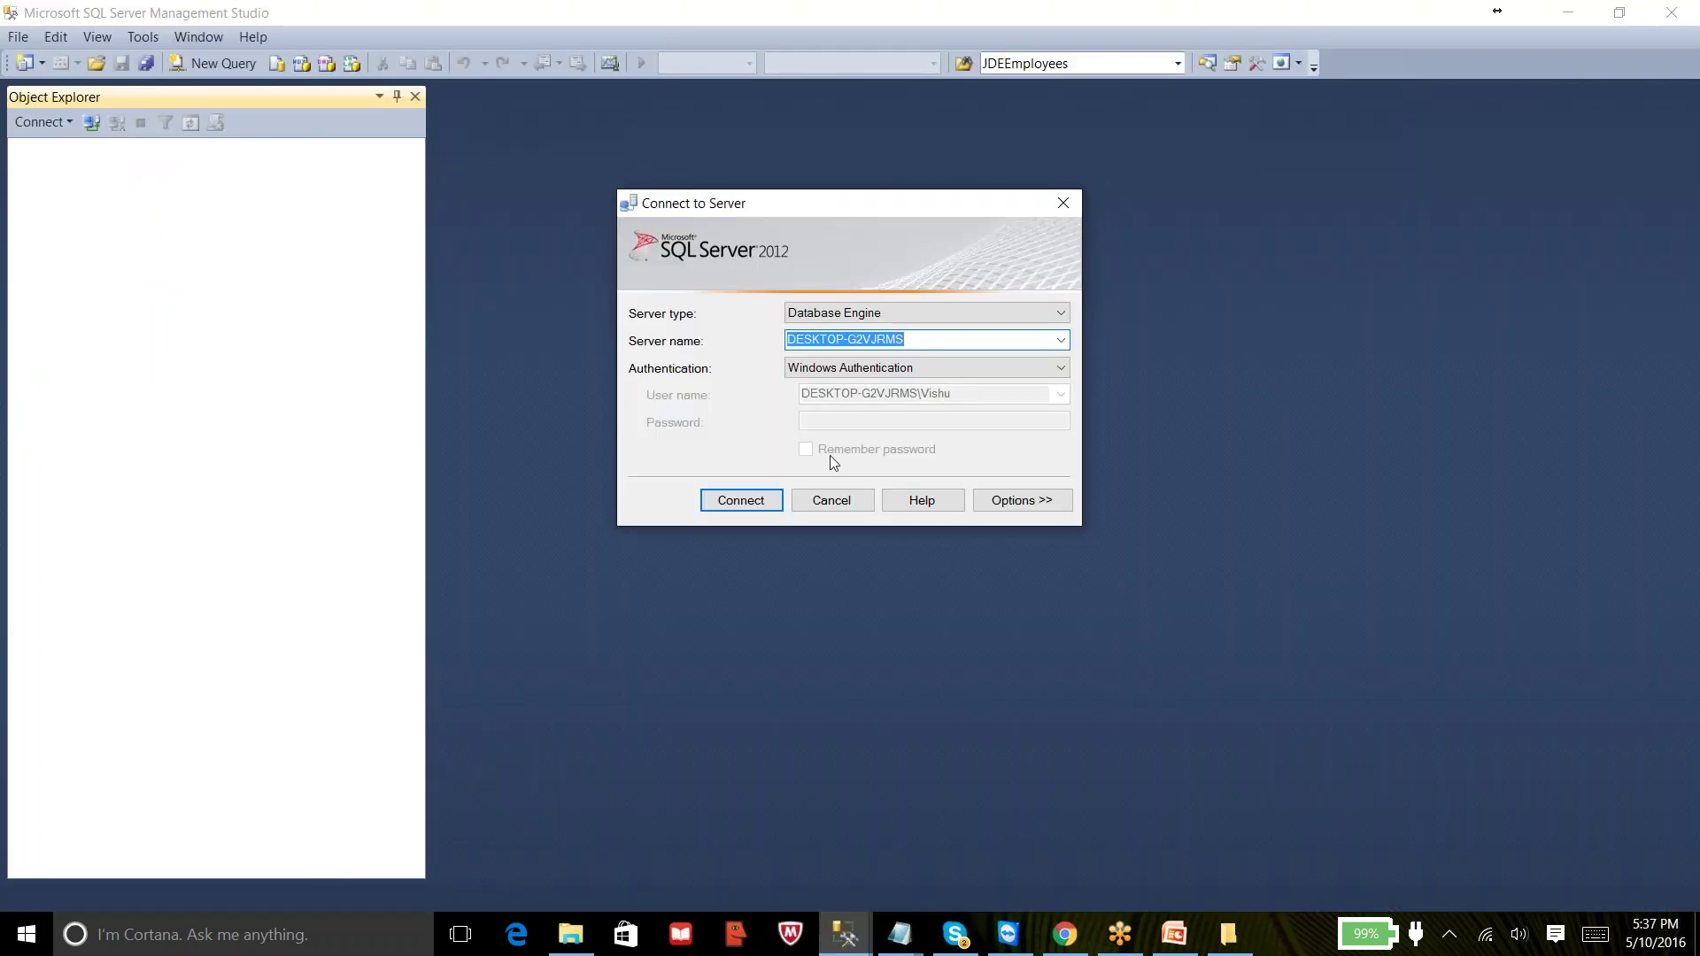
pyautogui.click(823, 499)
pyautogui.click(1692, 11)
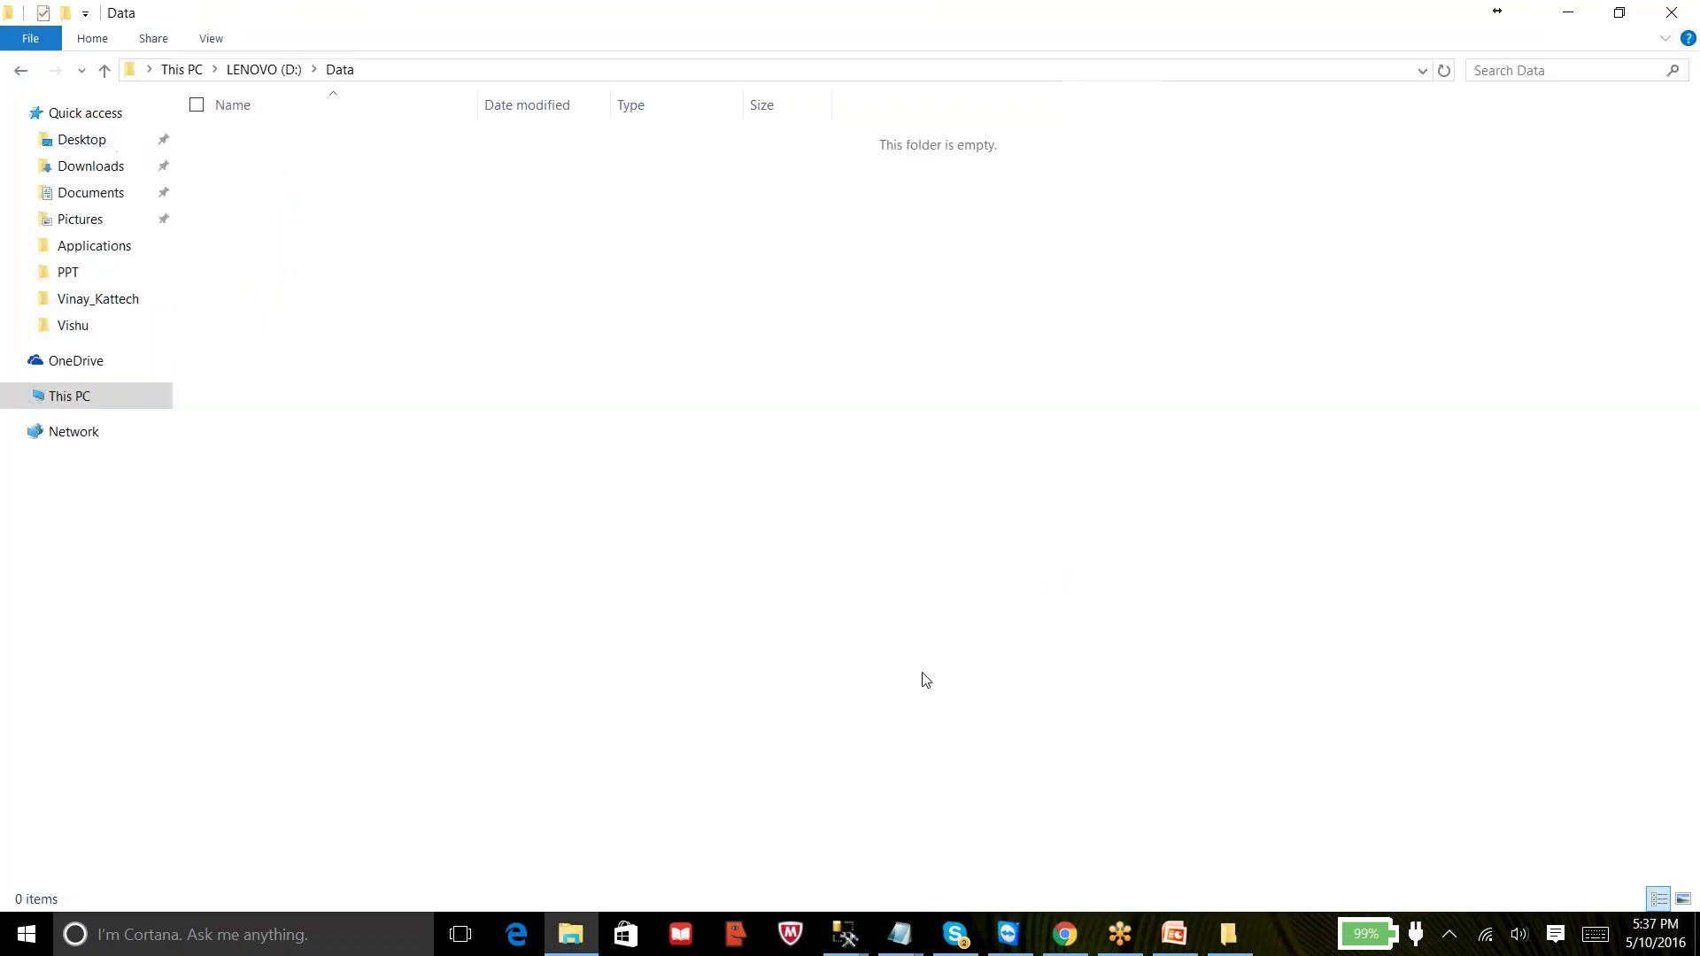
# - In the CRM_Diff1 restore window of SQL Server Management Studio, set the CRM data file's restore location to D:\Data with file name CRM_Diff1.mdf
pyautogui.click(846, 934)
pyautogui.click(940, 872)
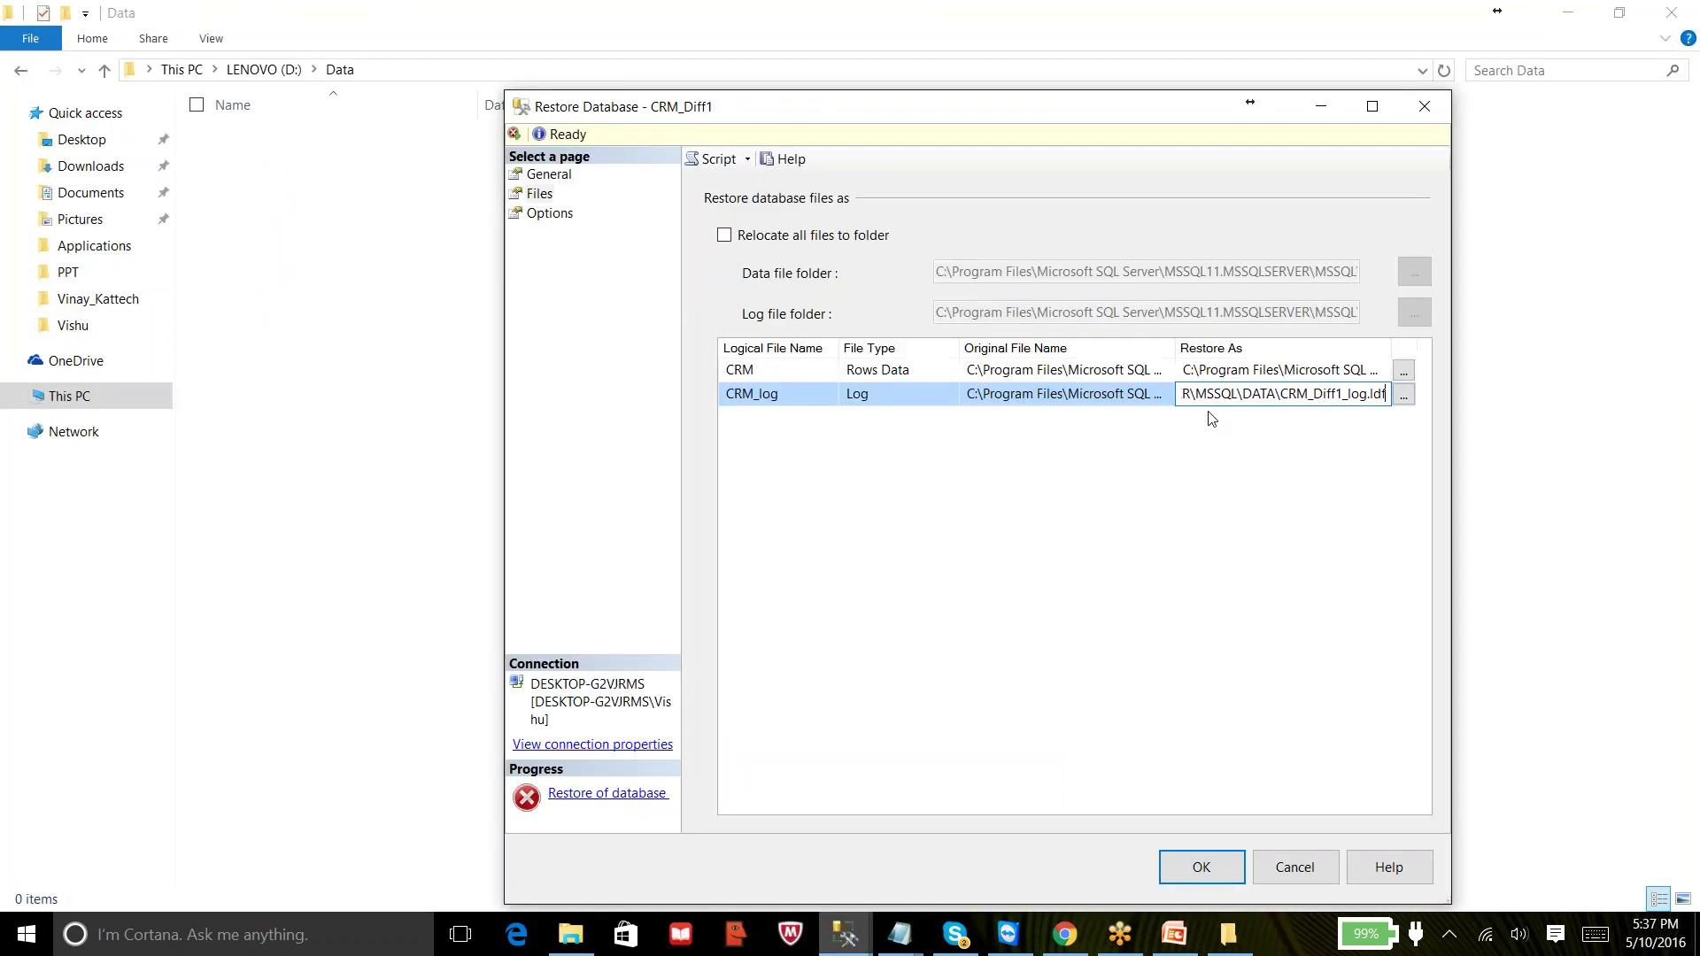
pyautogui.click(1251, 370)
pyautogui.click(1404, 371)
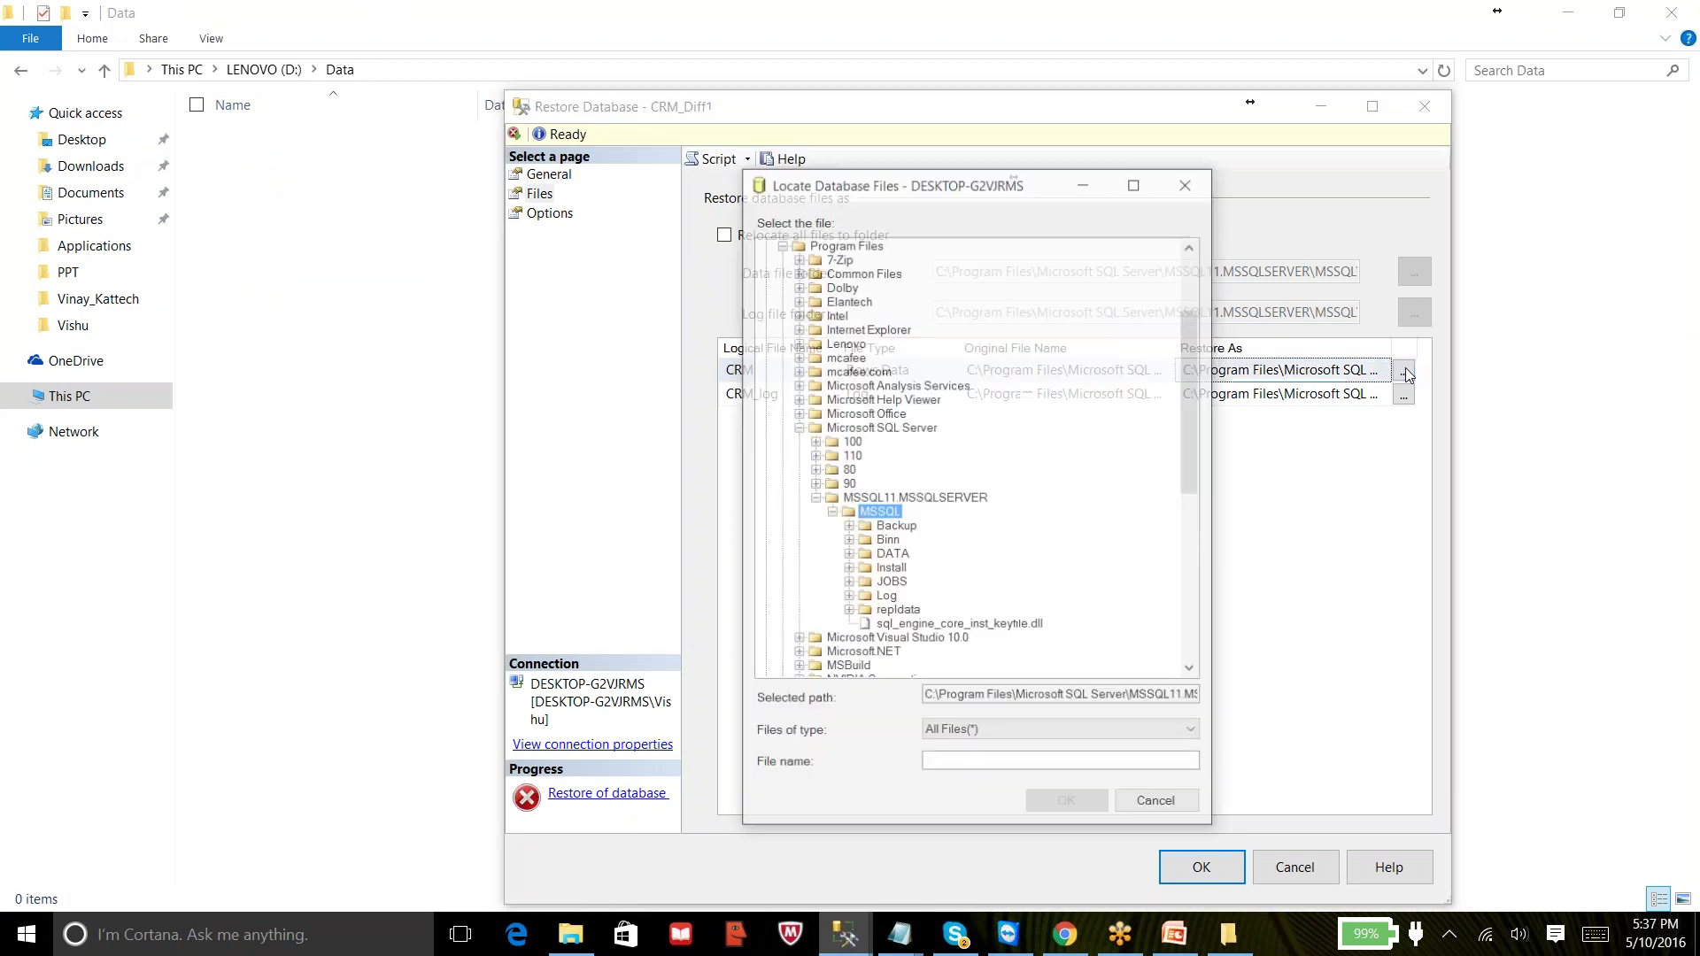
pyautogui.click(780, 243)
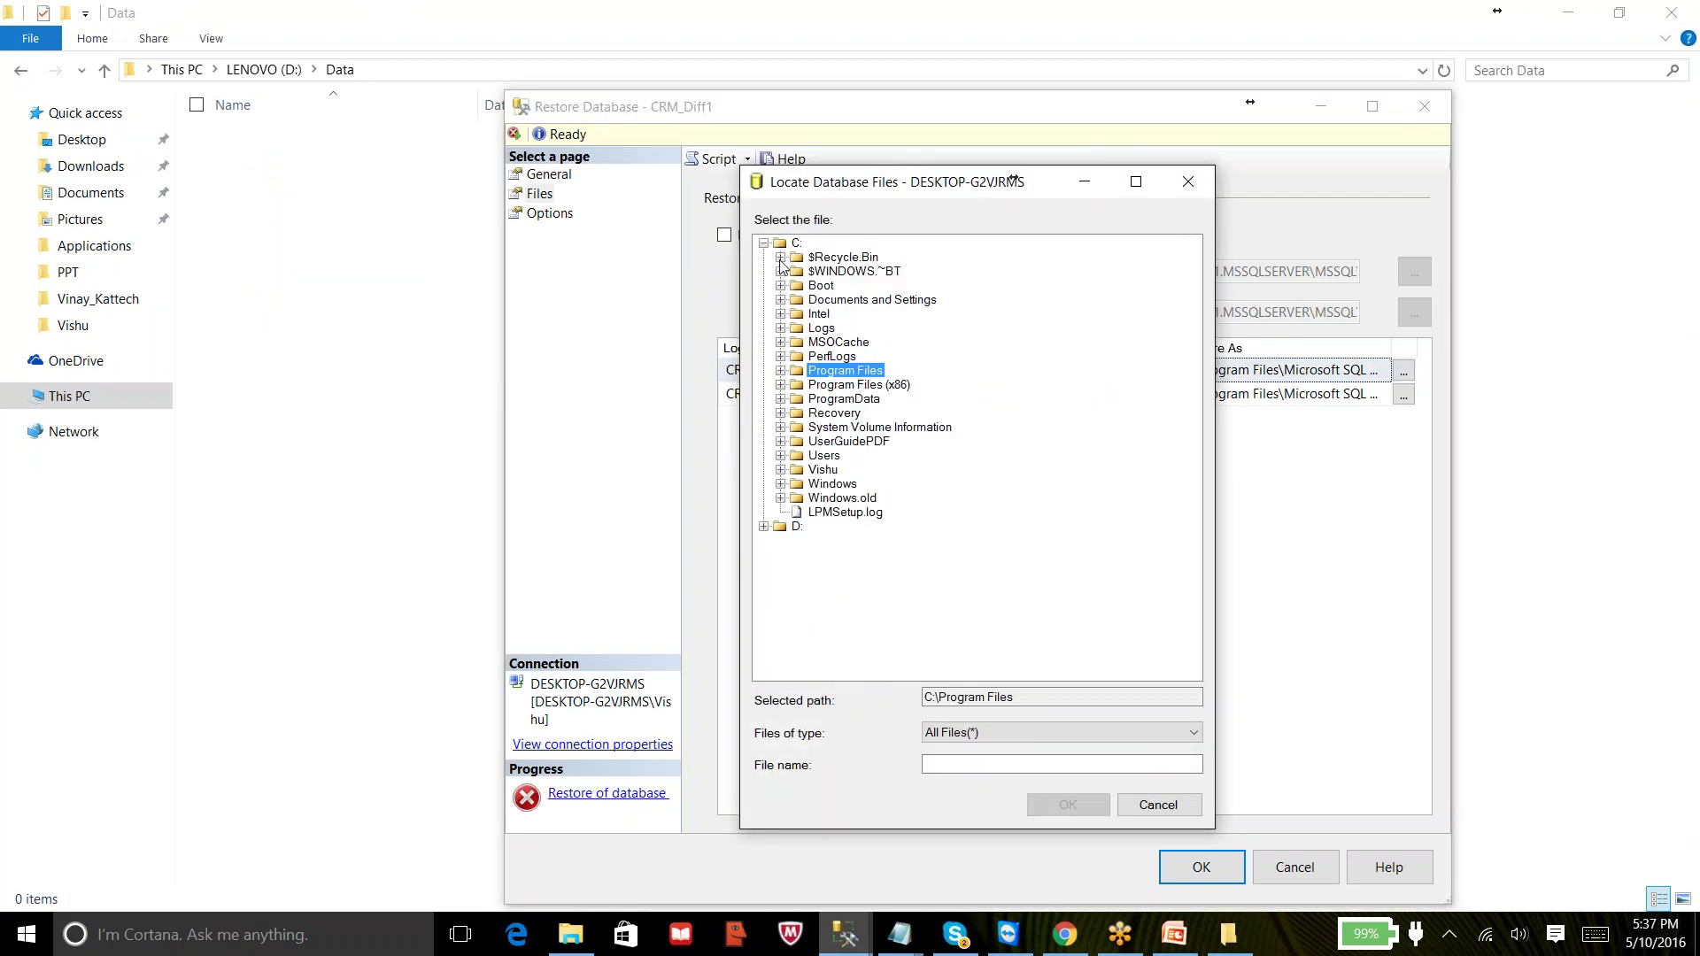
pyautogui.click(763, 243)
pyautogui.click(763, 257)
pyautogui.click(819, 315)
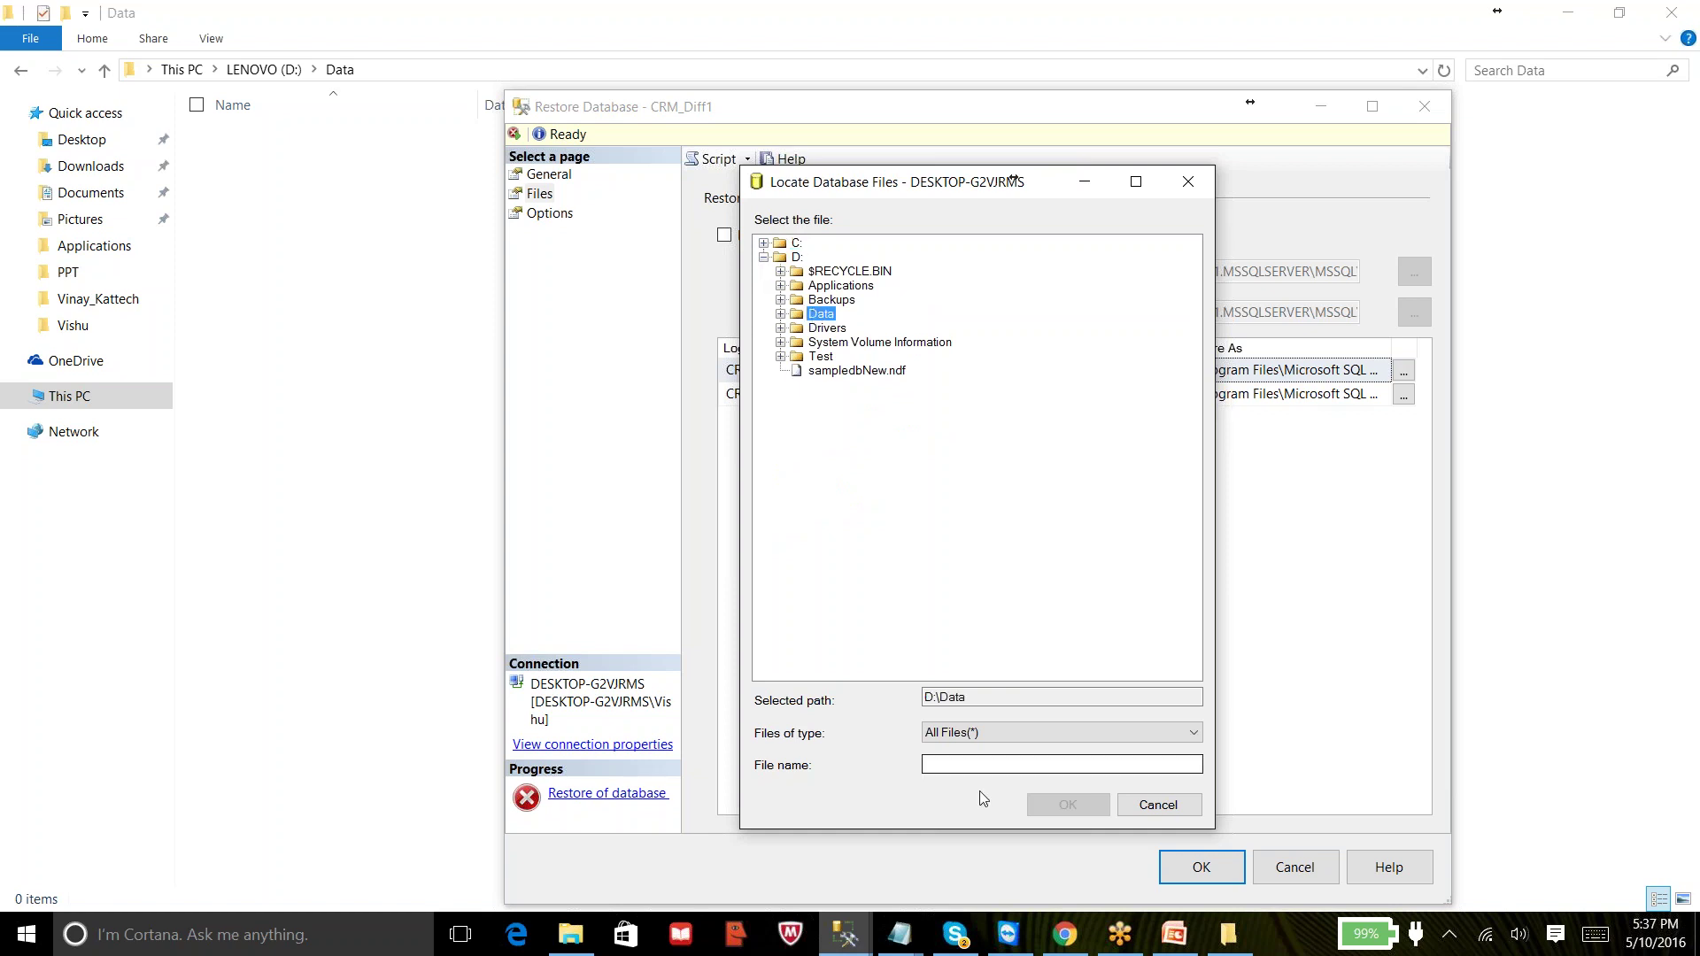
pyautogui.click(978, 767)
pyautogui.write('CRM_Diff1.mdf')
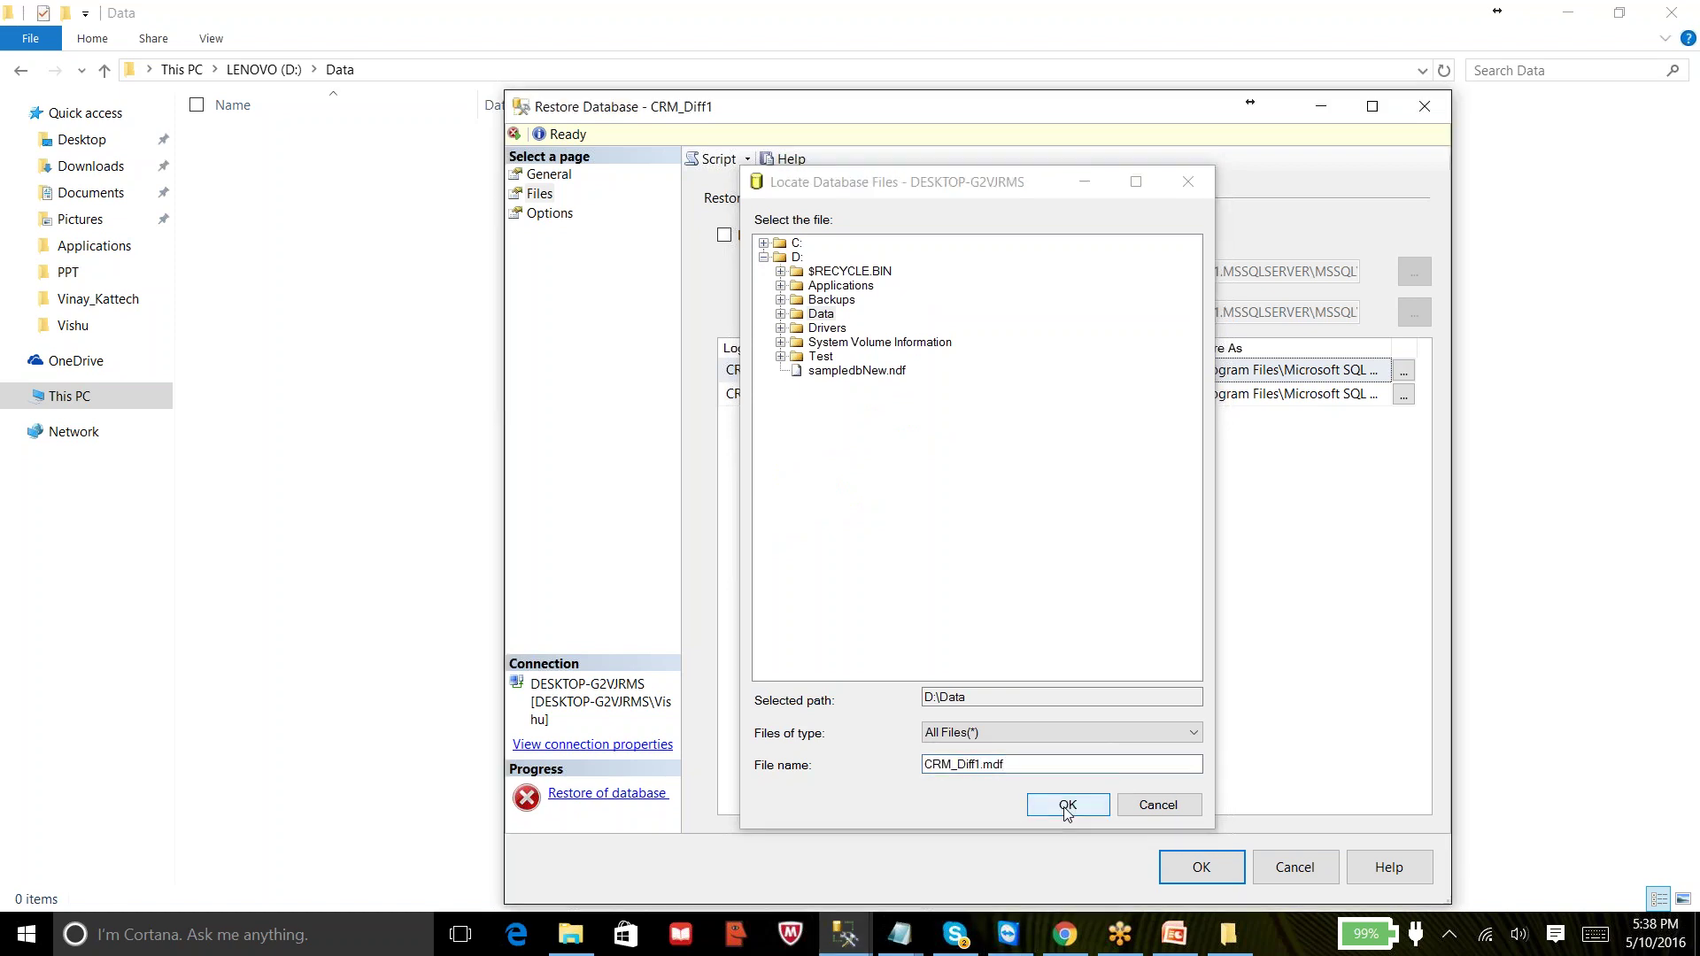
# - Confirm the data file location and set the CRM_log file's restore location to D:\Data with file name CRM_Diff1_Log.ldf
pyautogui.click(1067, 806)
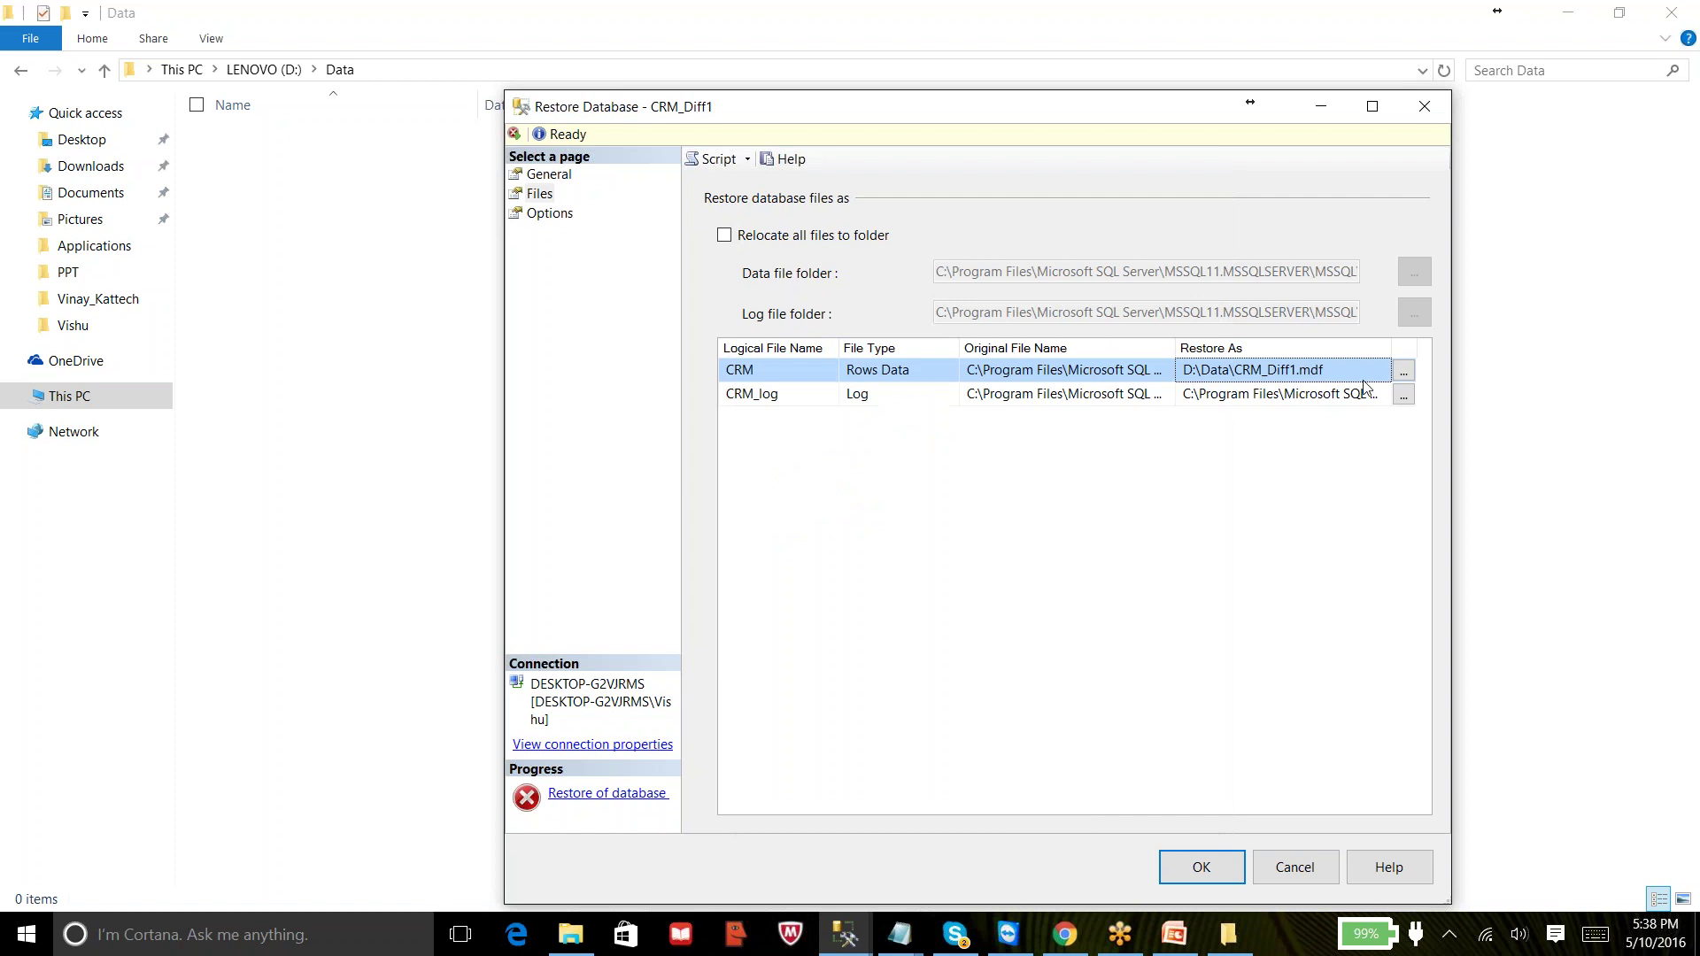
pyautogui.click(1404, 395)
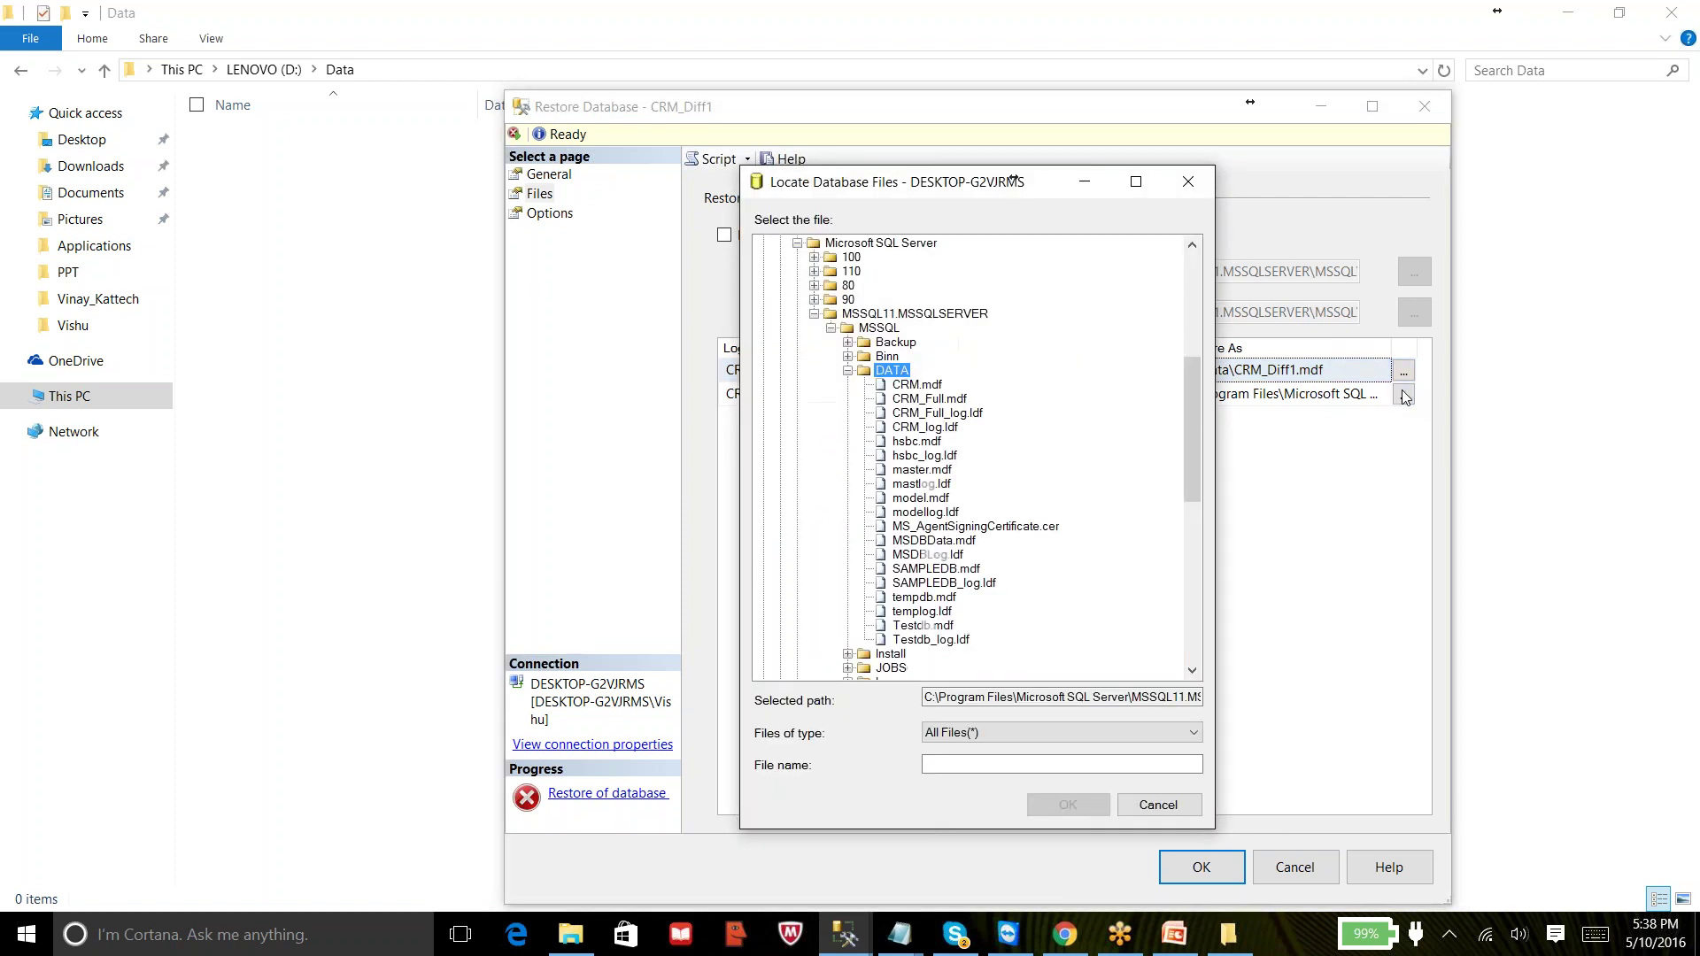
pyautogui.click(797, 242)
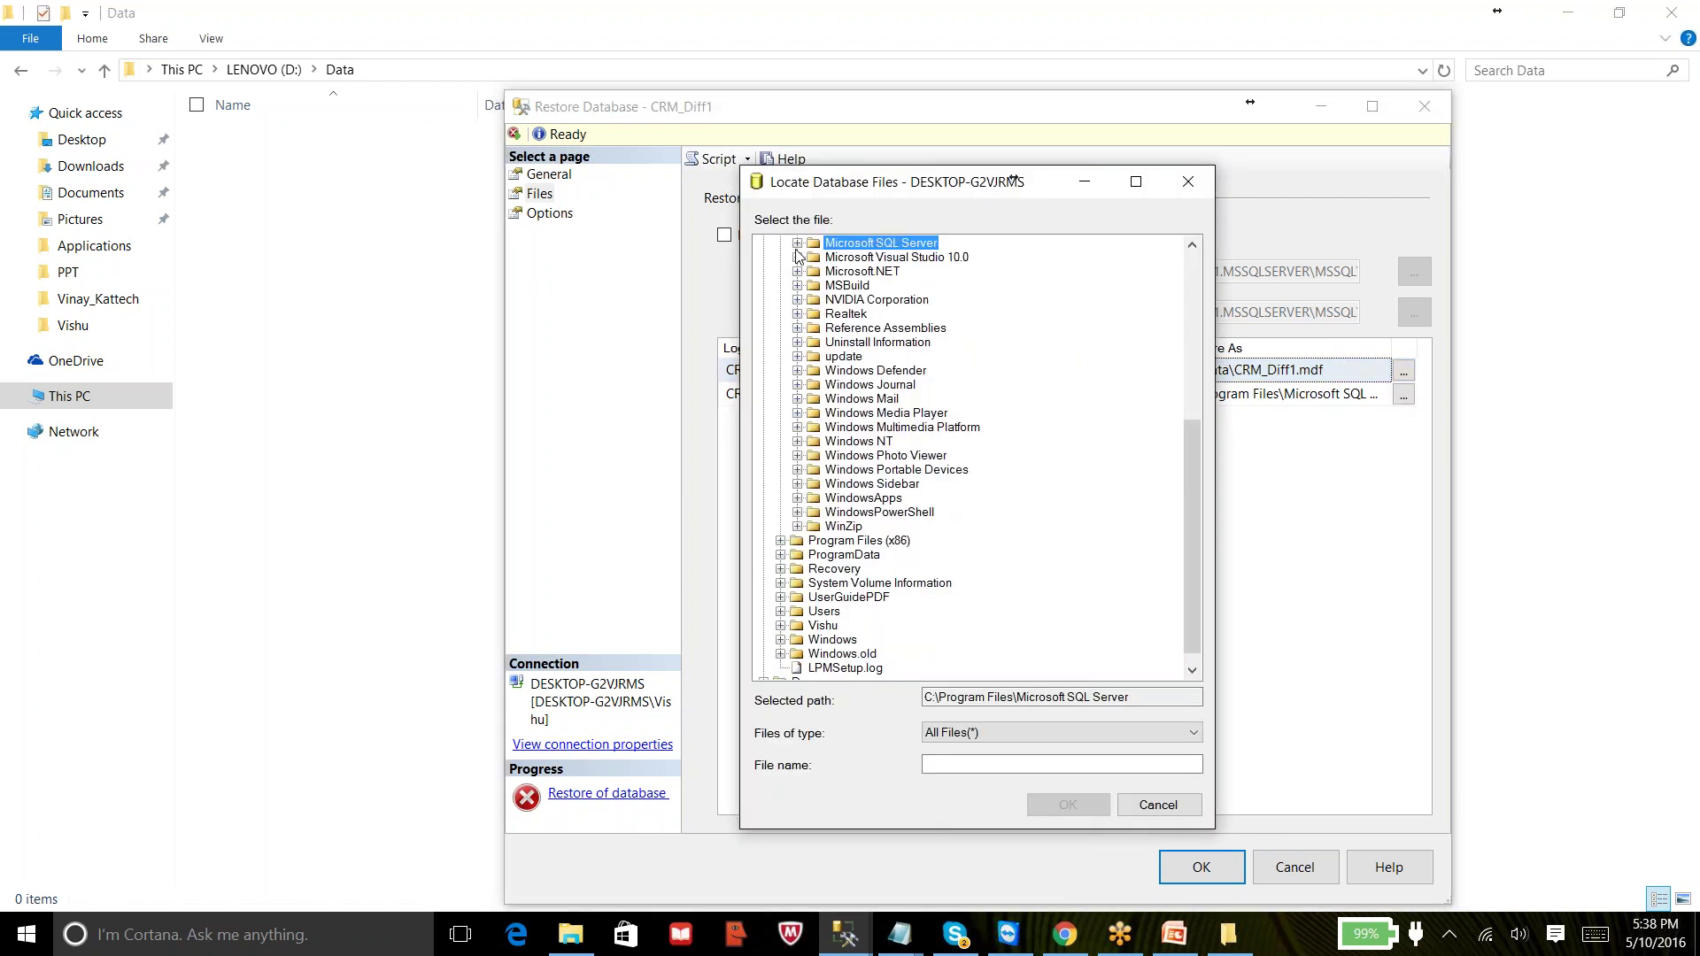
pyautogui.moveTo(1194, 492); pyautogui.dragTo(1193, 324)
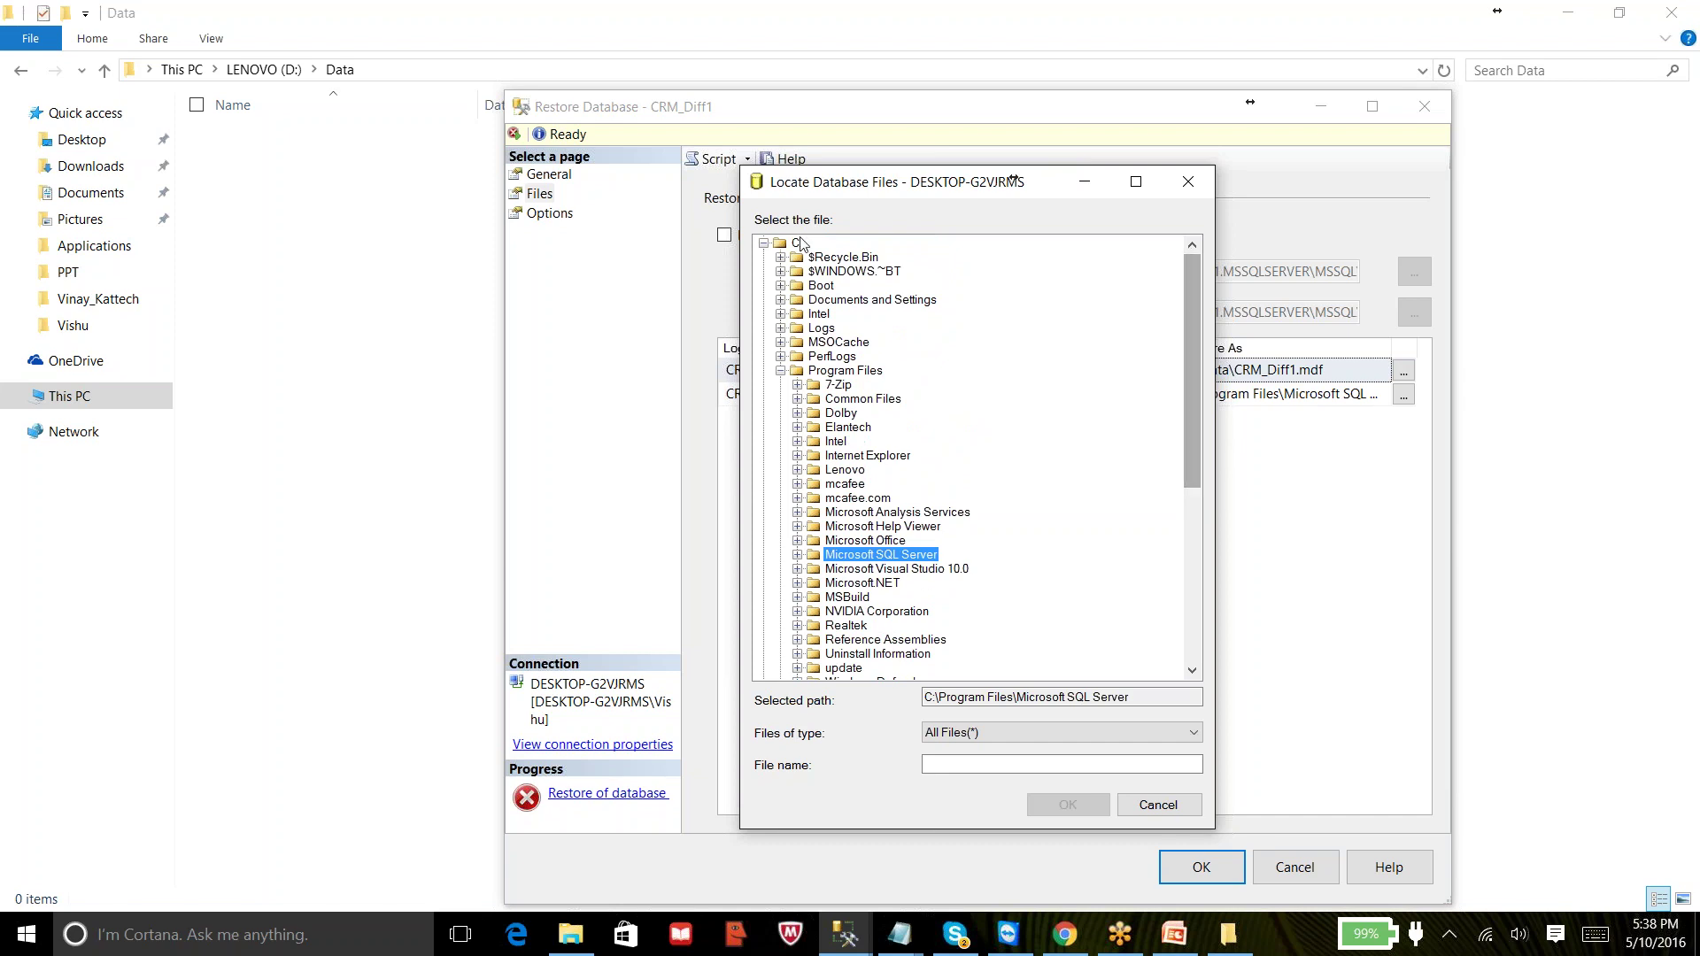
pyautogui.click(763, 243)
pyautogui.click(763, 257)
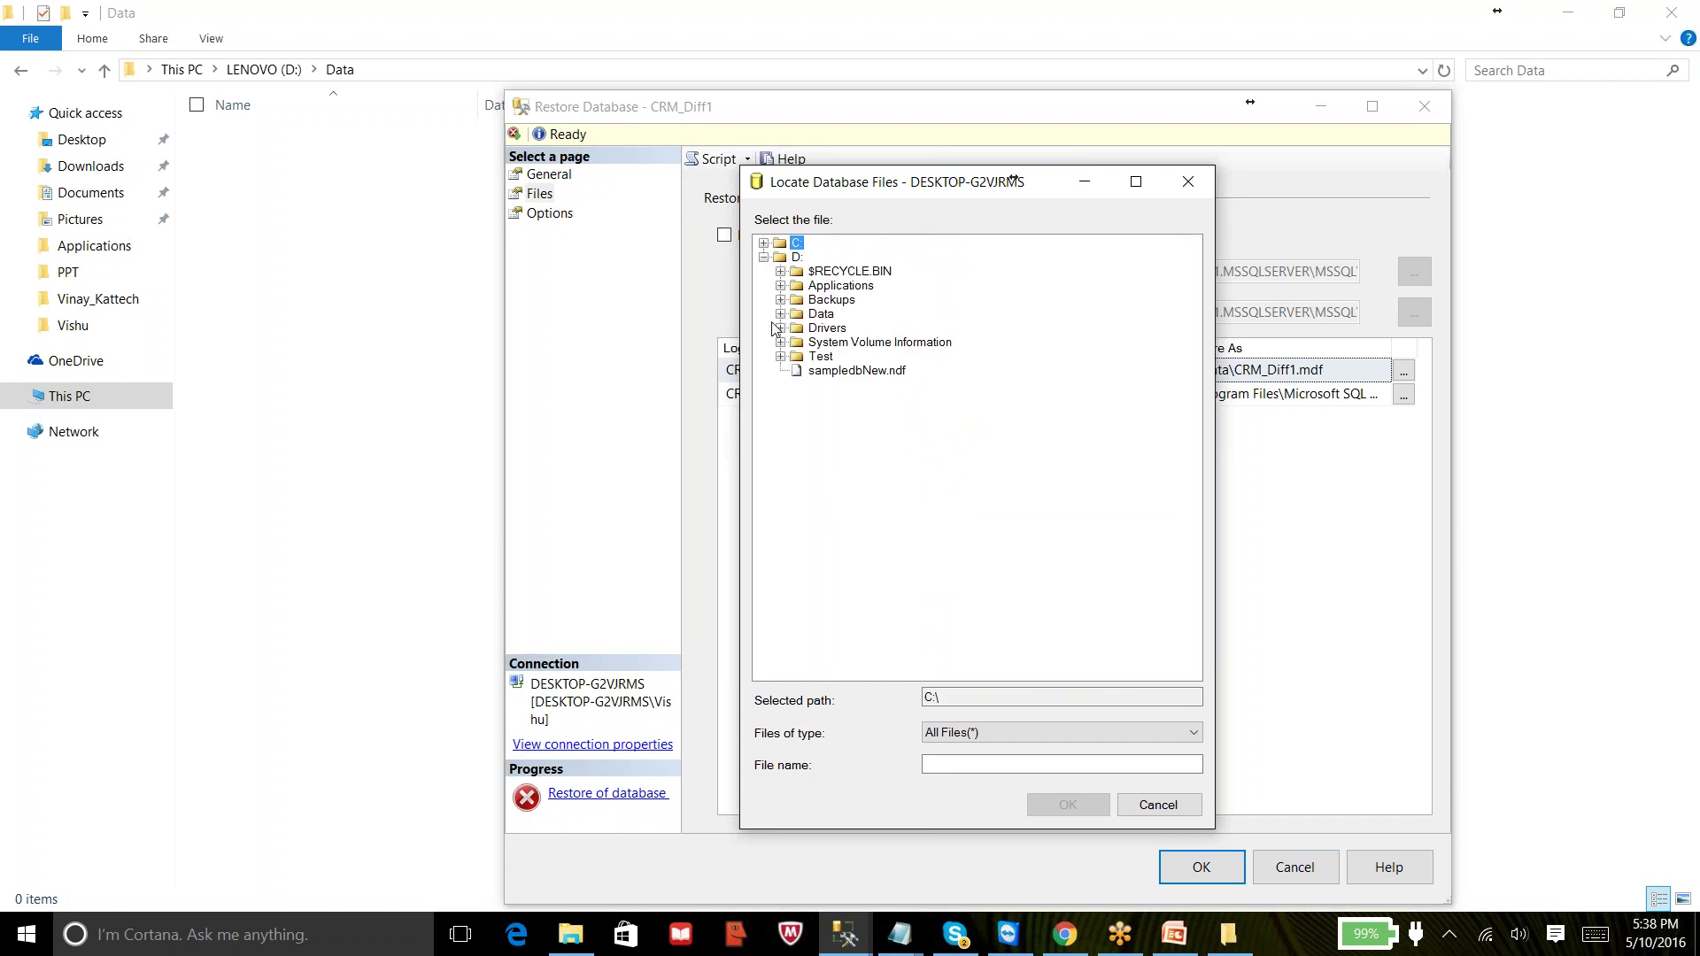
pyautogui.click(823, 316)
pyautogui.press('Tab')
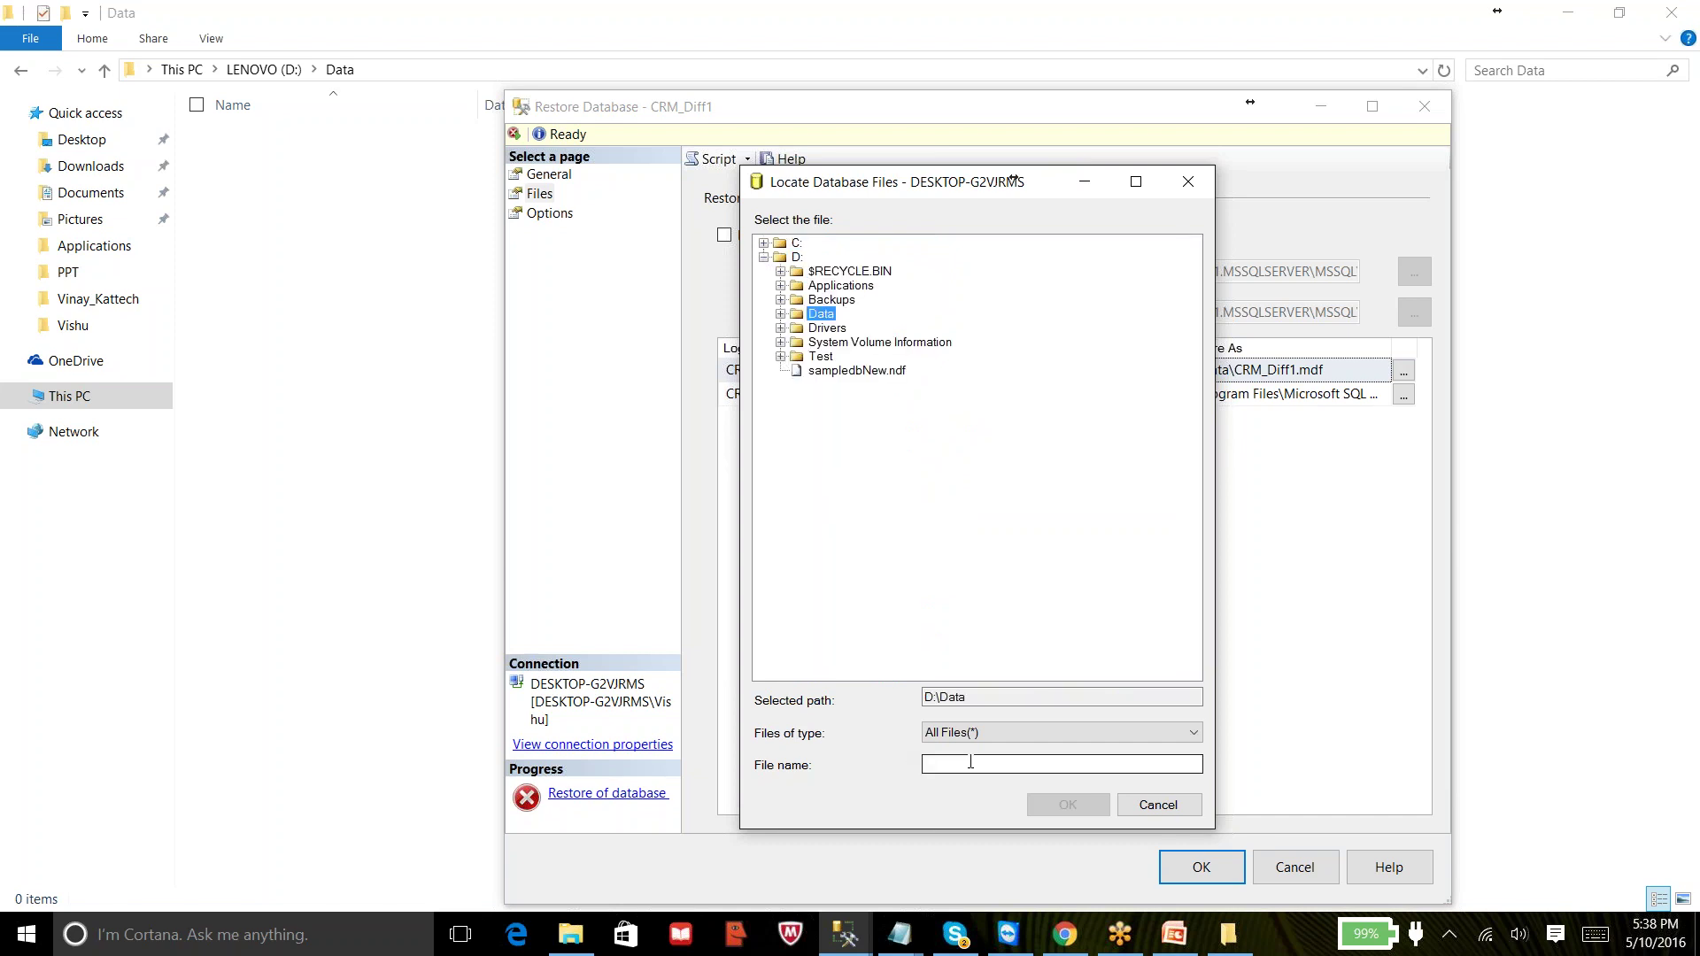
pyautogui.write('CRM_')
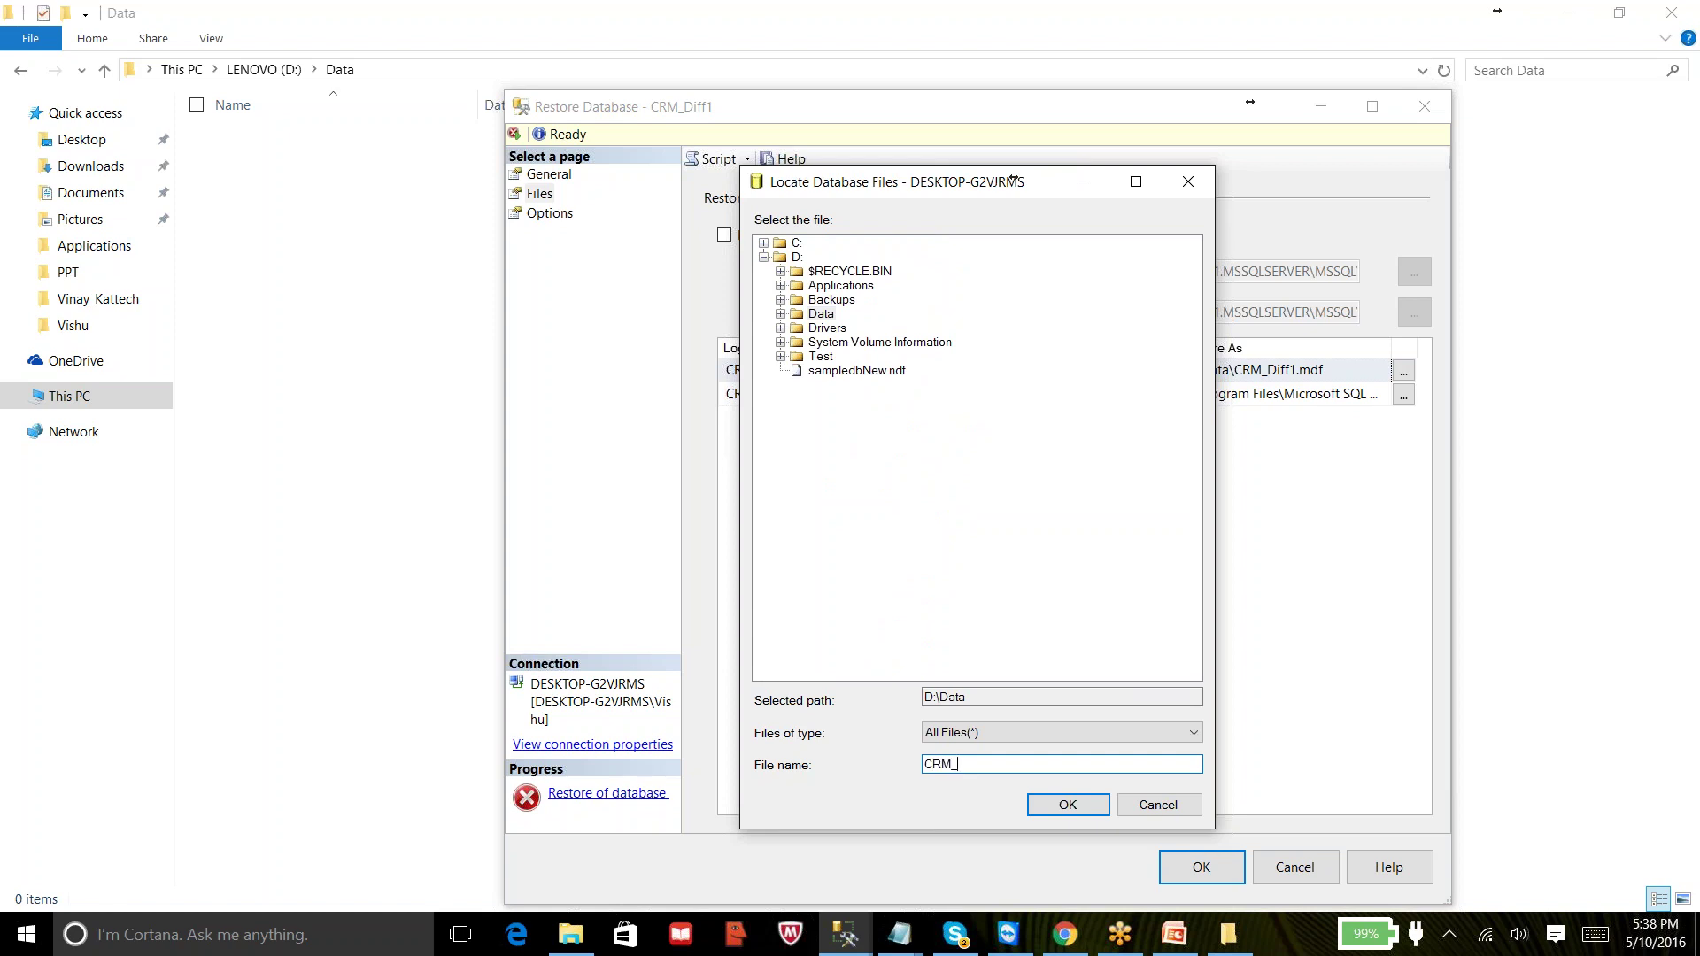
pyautogui.write('Diff1_Log.ldf')
pyautogui.click(1064, 806)
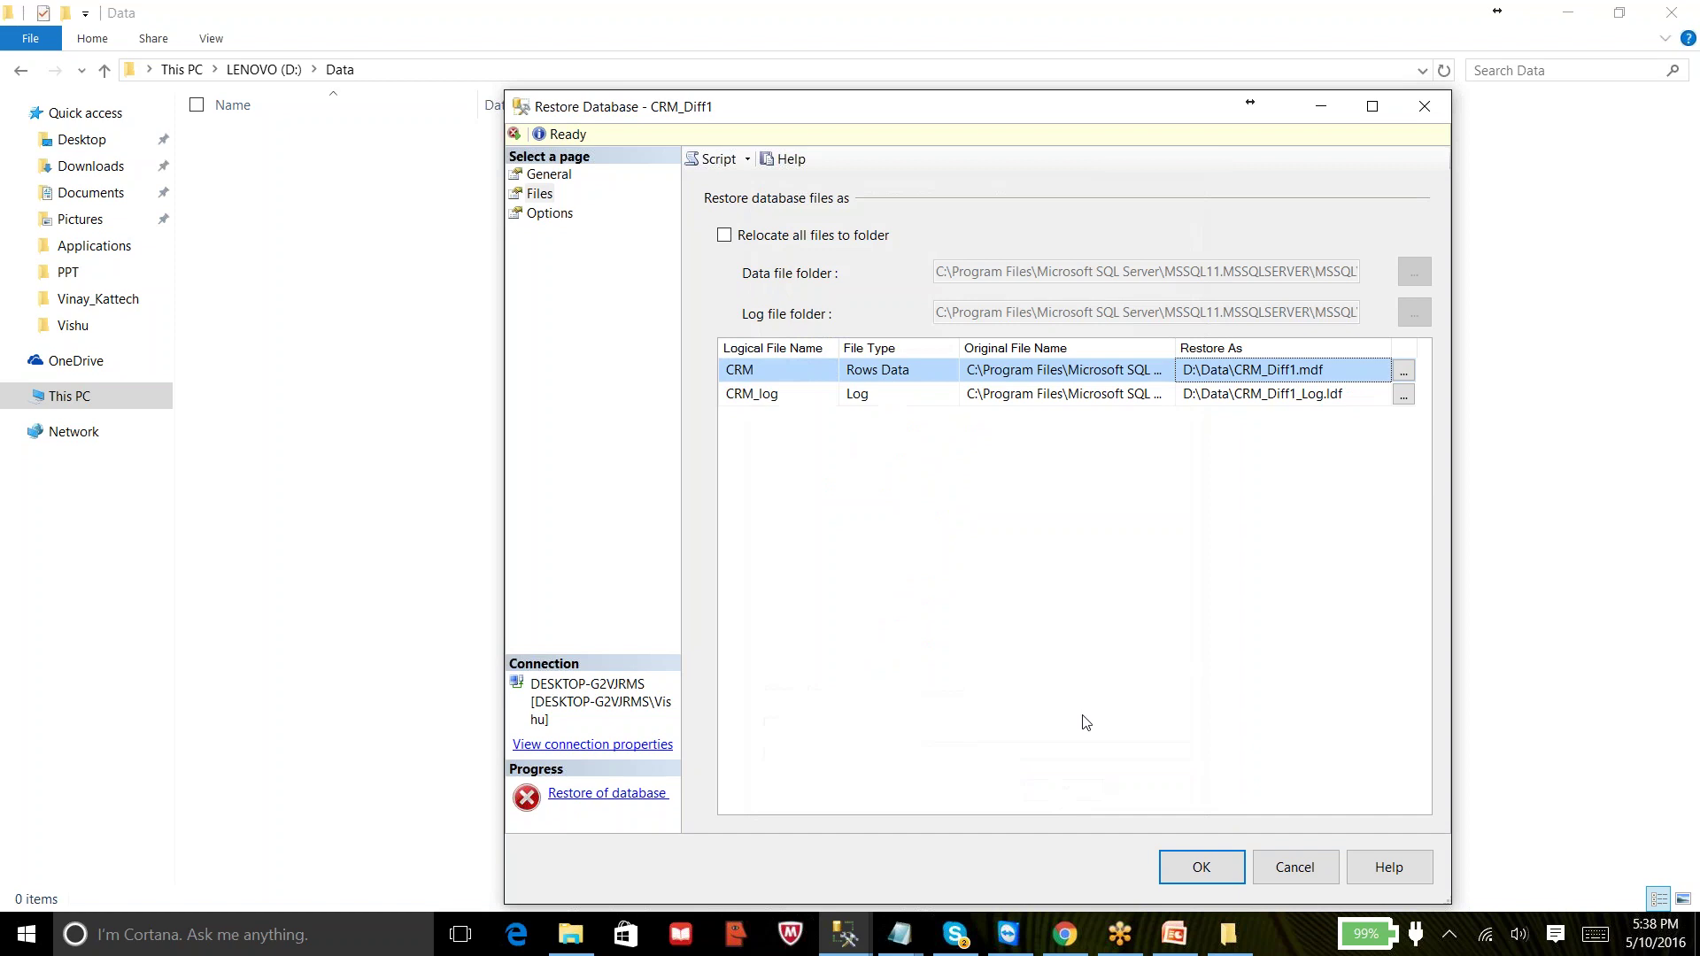
# - Review the restore options, run the CRM_Diff1 restore from D:\Backups\CRM_Full.bak, and return to the main SQL Server Management Studio window
pyautogui.click(550, 214)
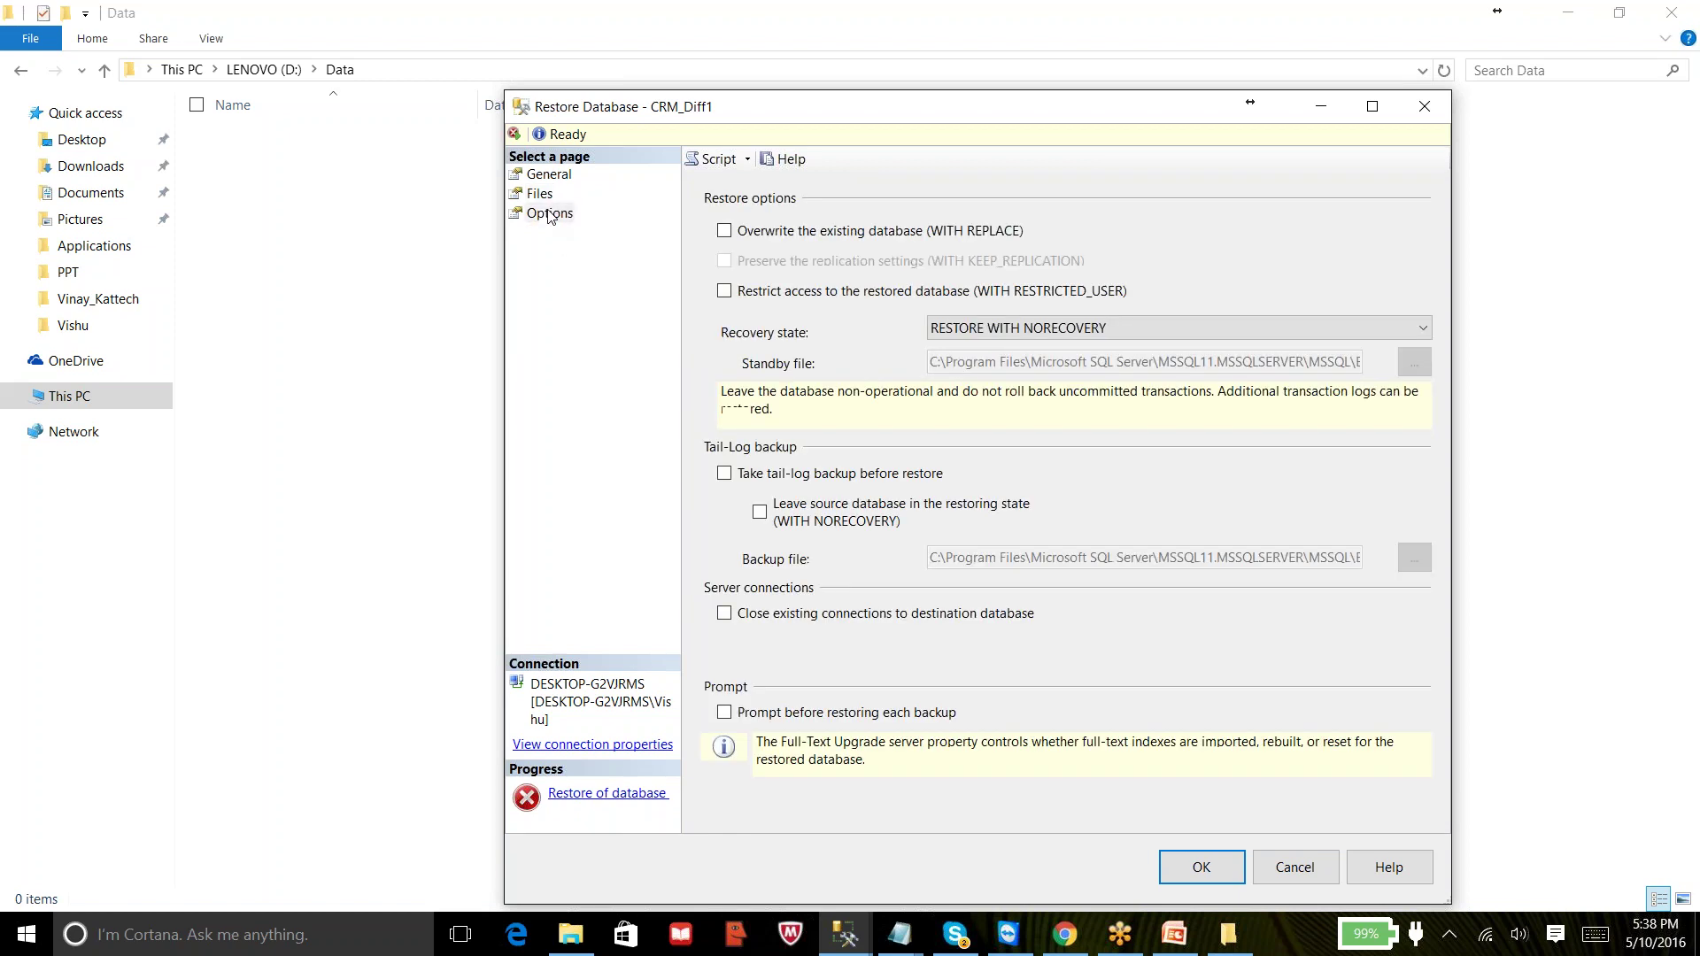
pyautogui.click(568, 184)
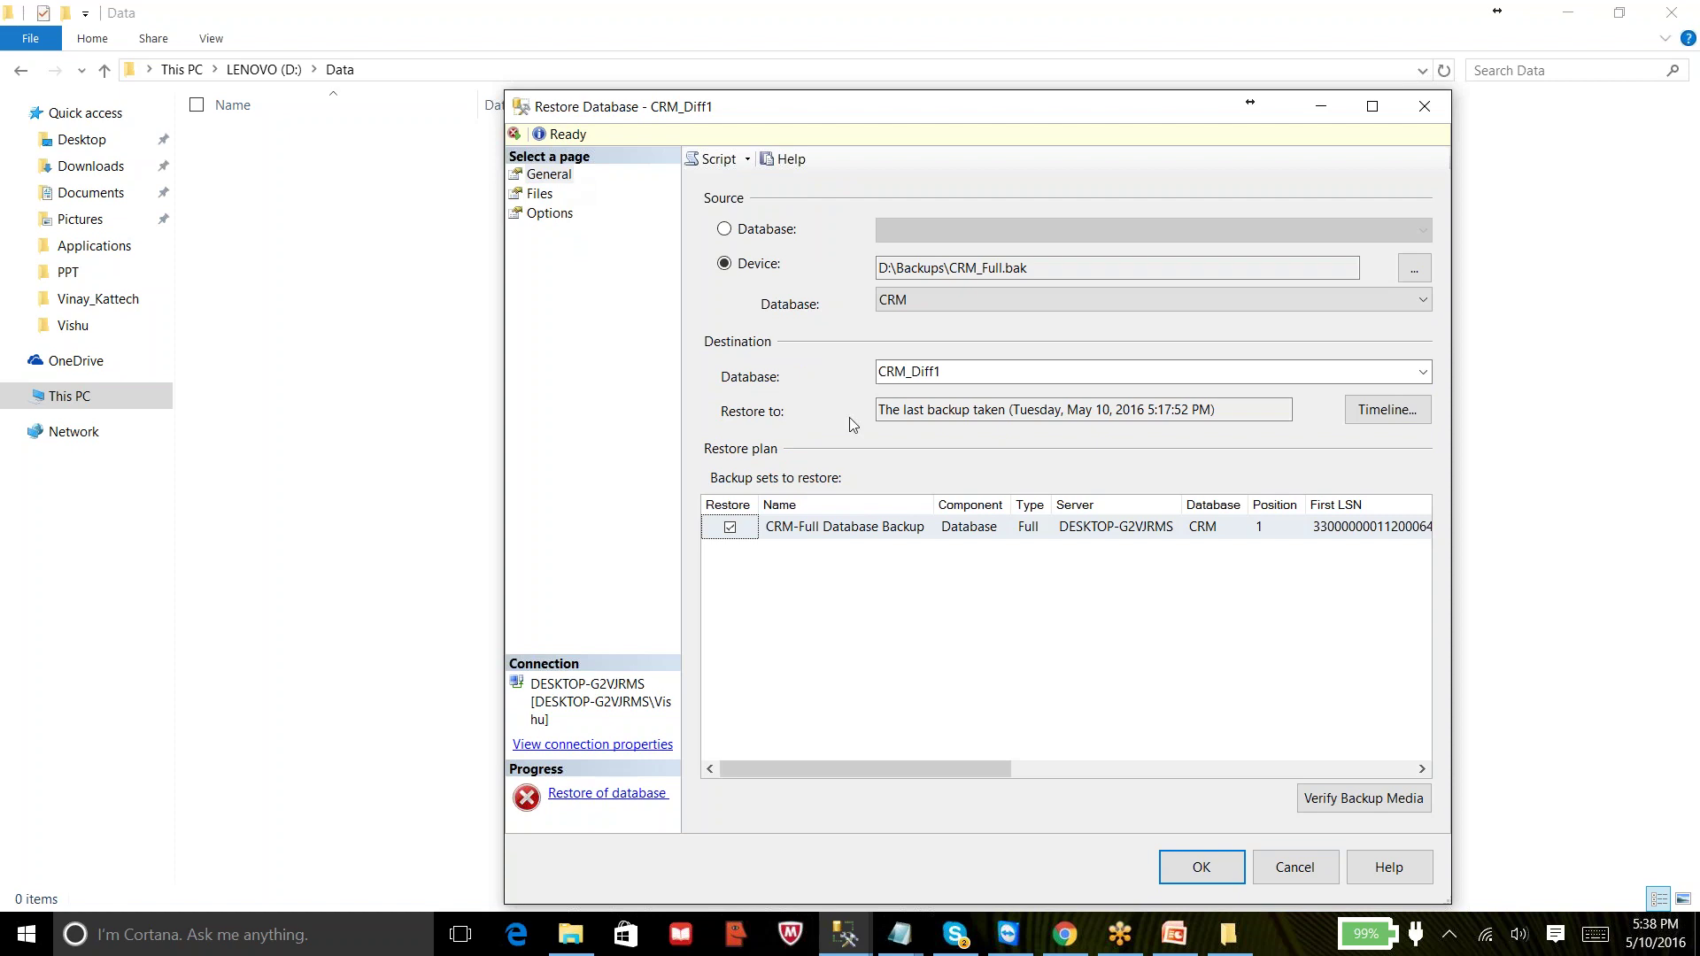
pyautogui.click(1204, 866)
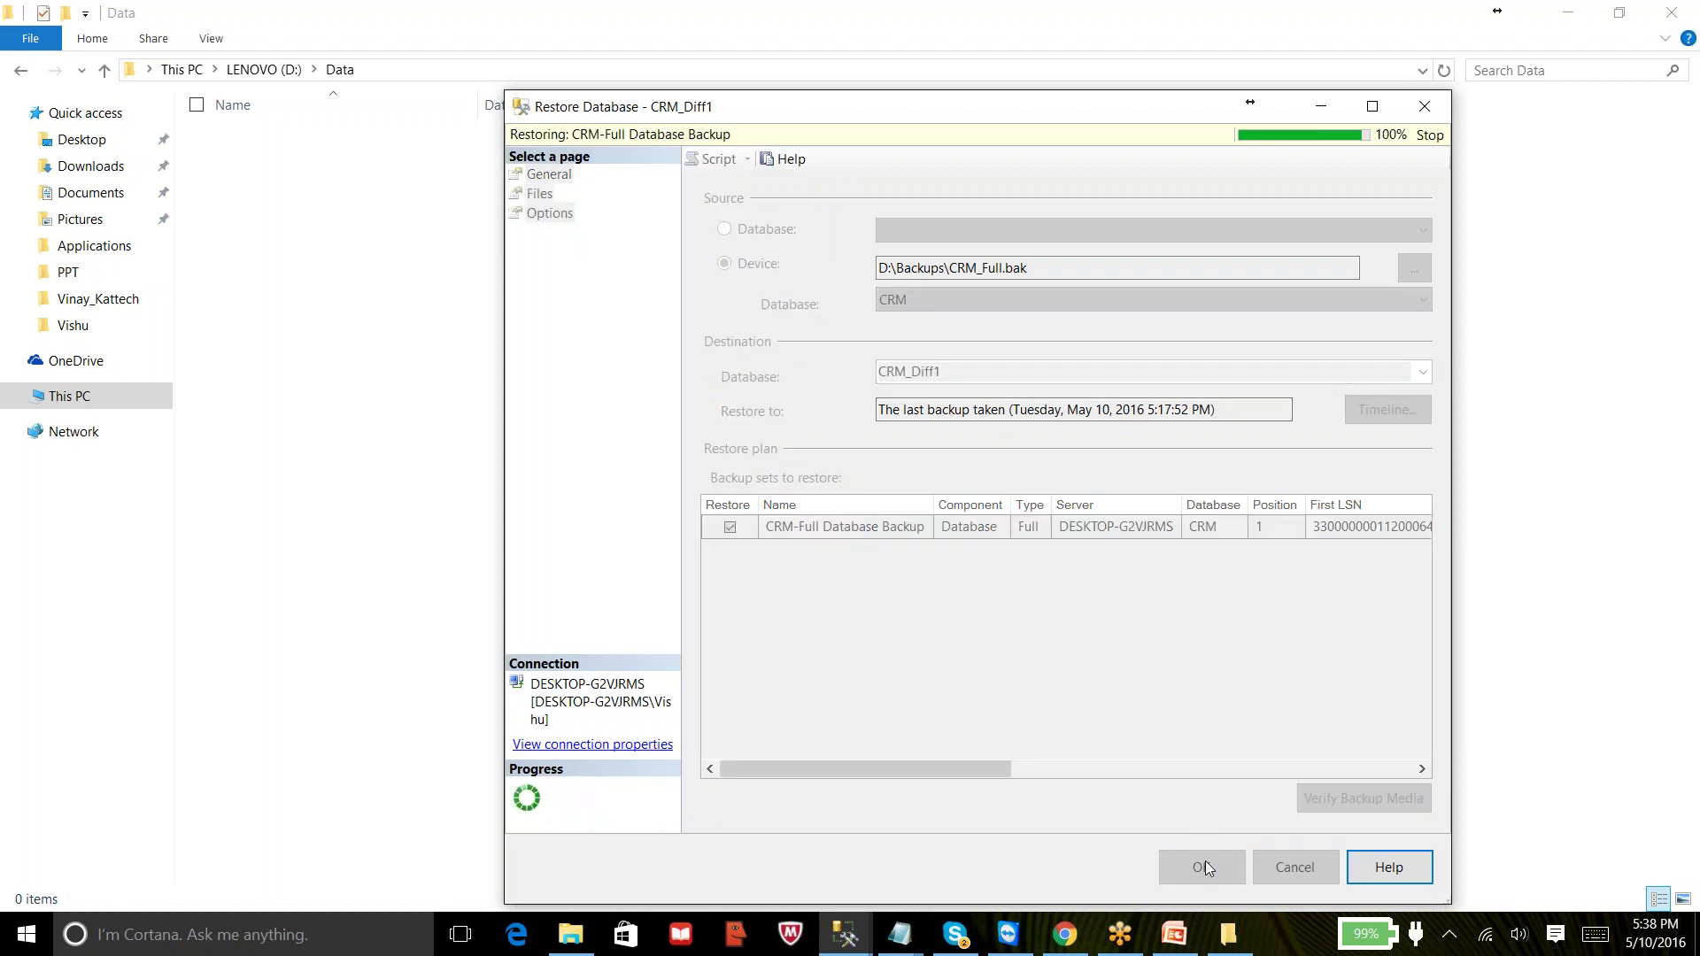
pyautogui.click(983, 547)
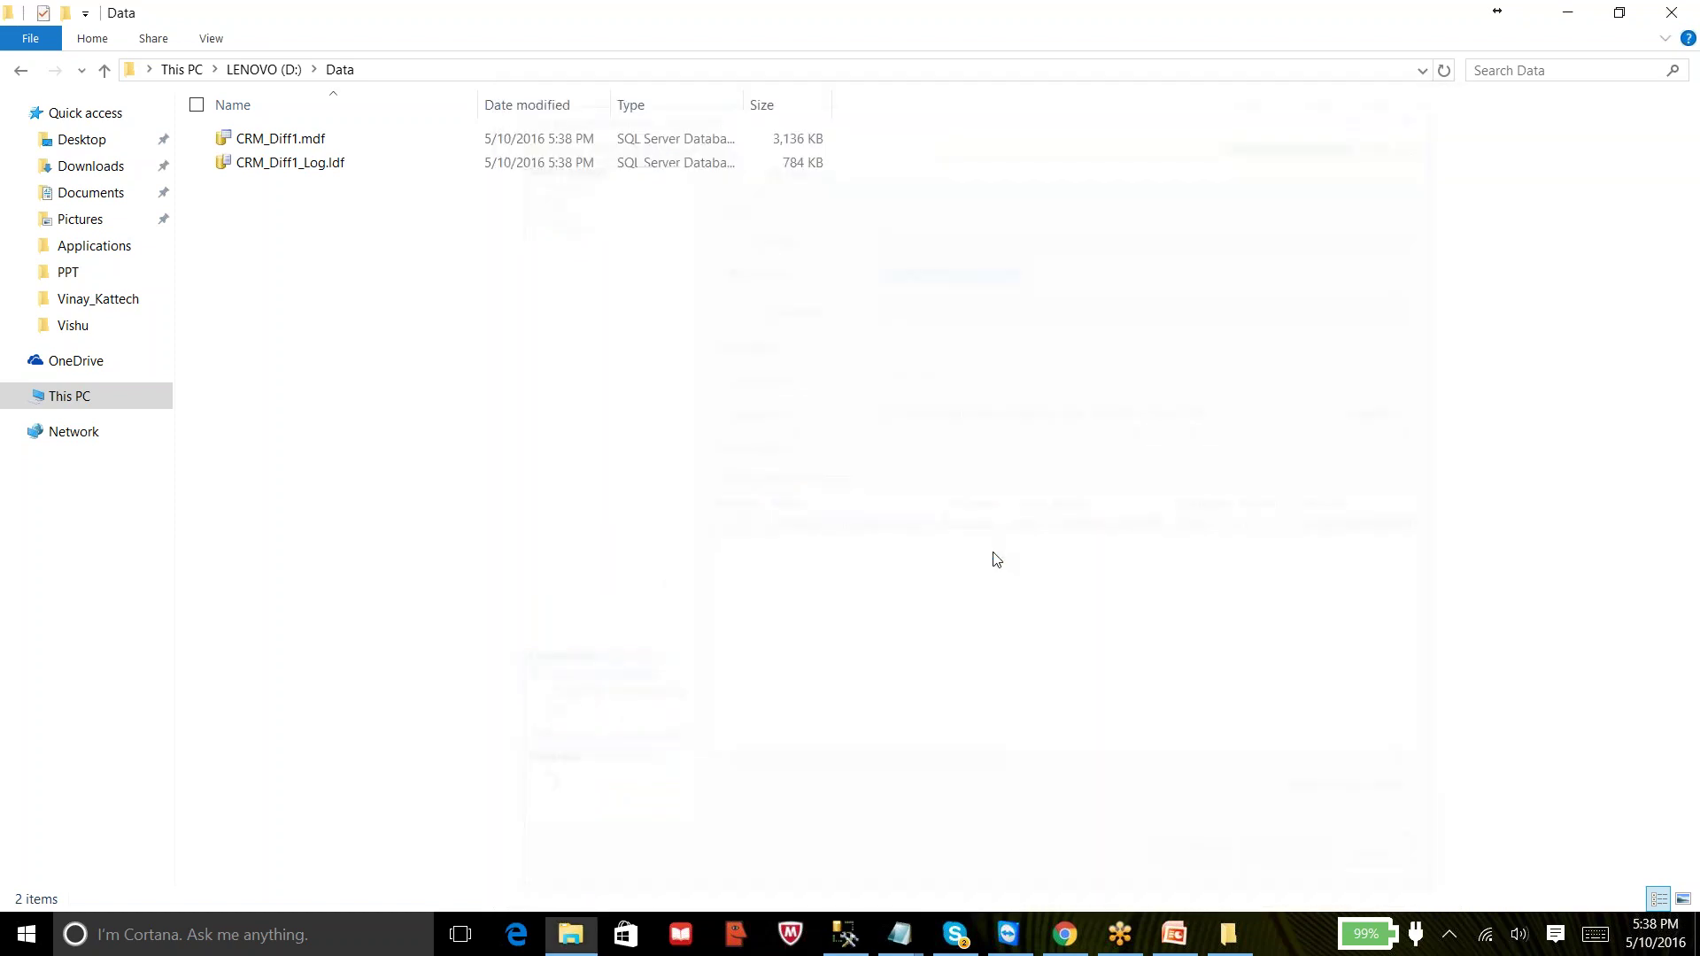
pyautogui.click(823, 824)
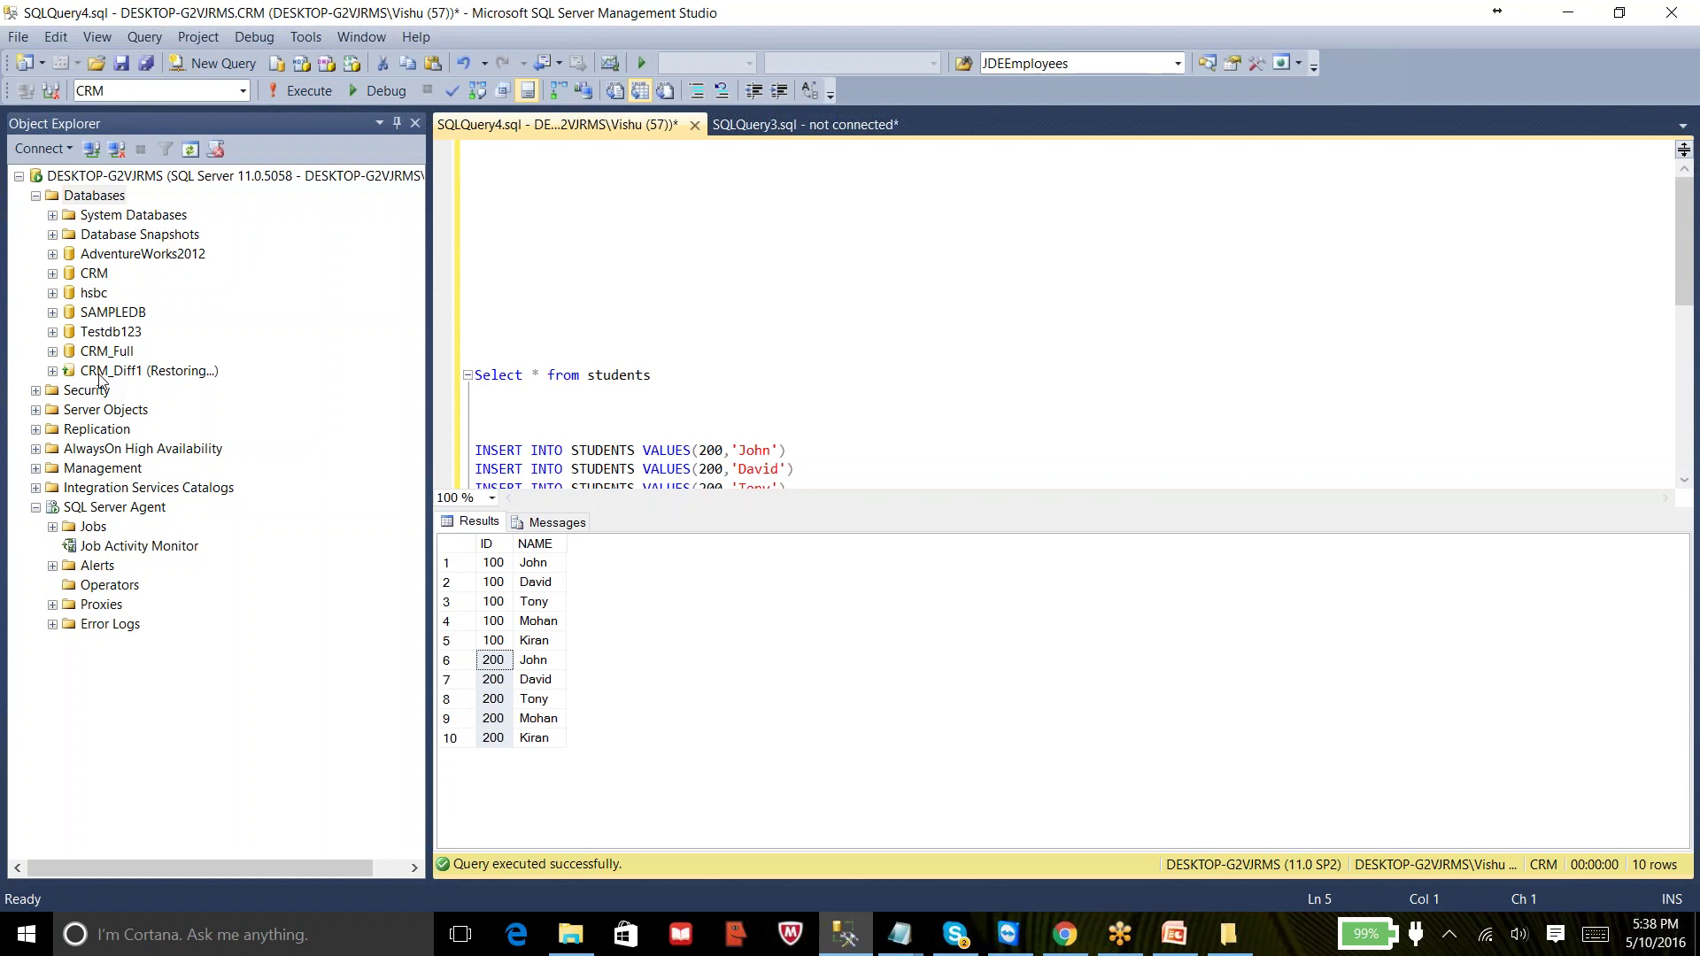
# - In the untitled Notepad notes, expand restore scenario 2 to "Restore Full Backup With NO Recovery + DIff1 With Recovery"
pyautogui.click(897, 932)
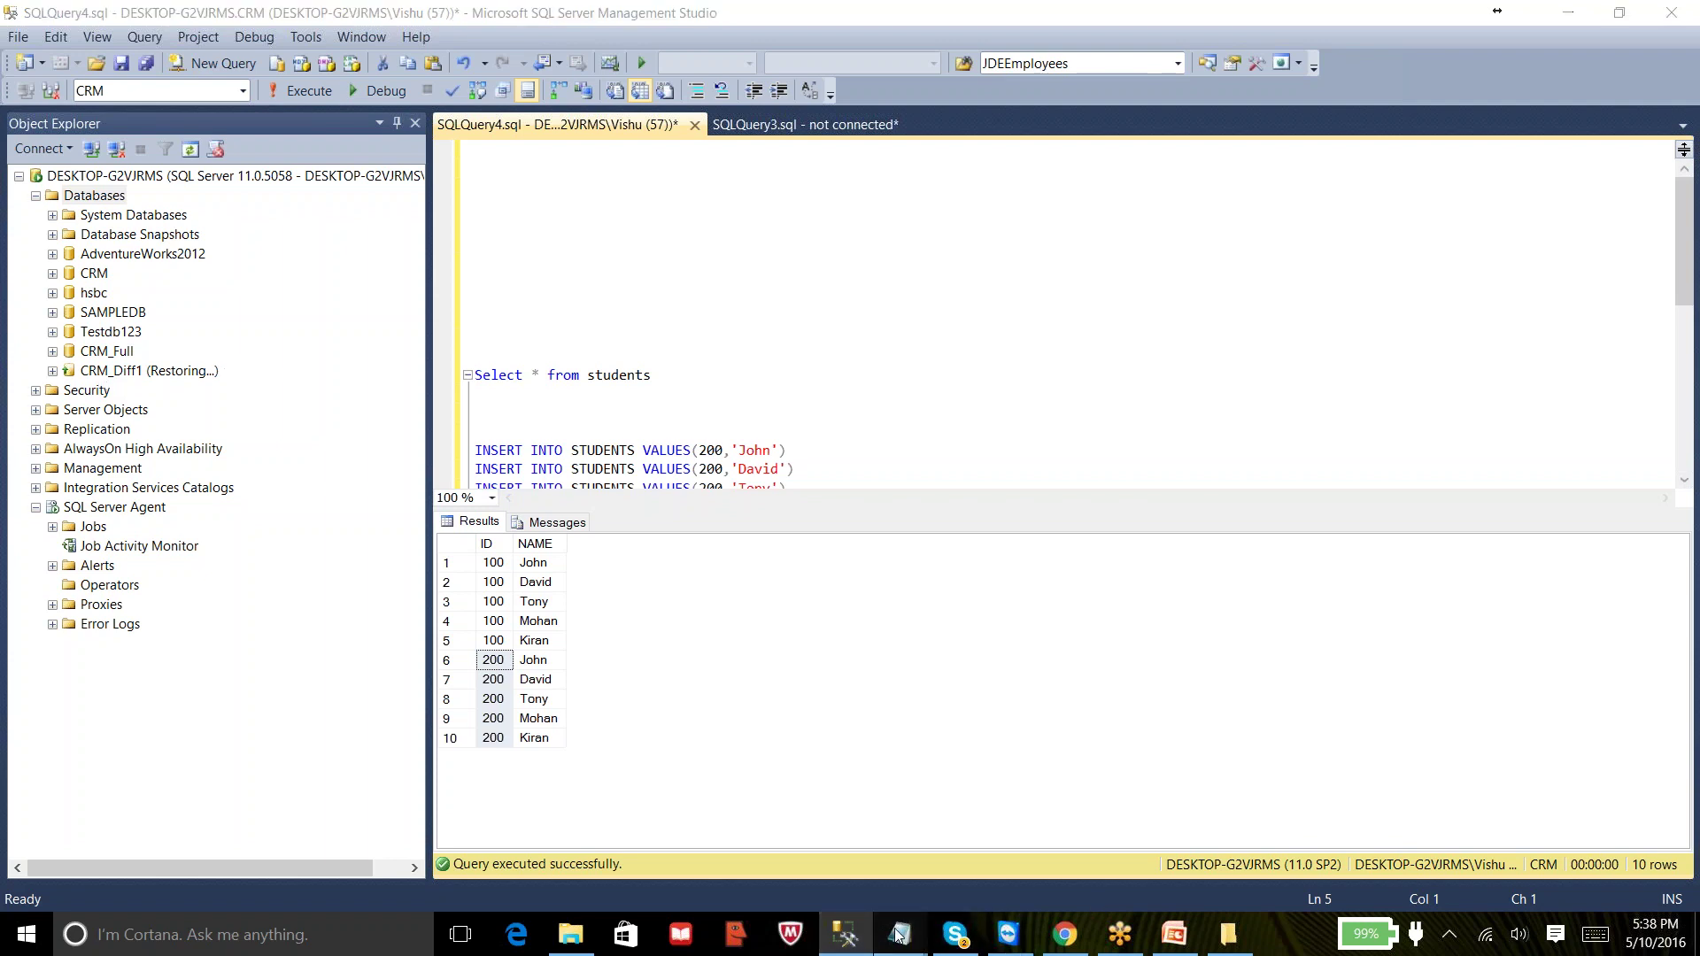
pyautogui.rightClick(1095, 861)
pyautogui.rightClick(1095, 860)
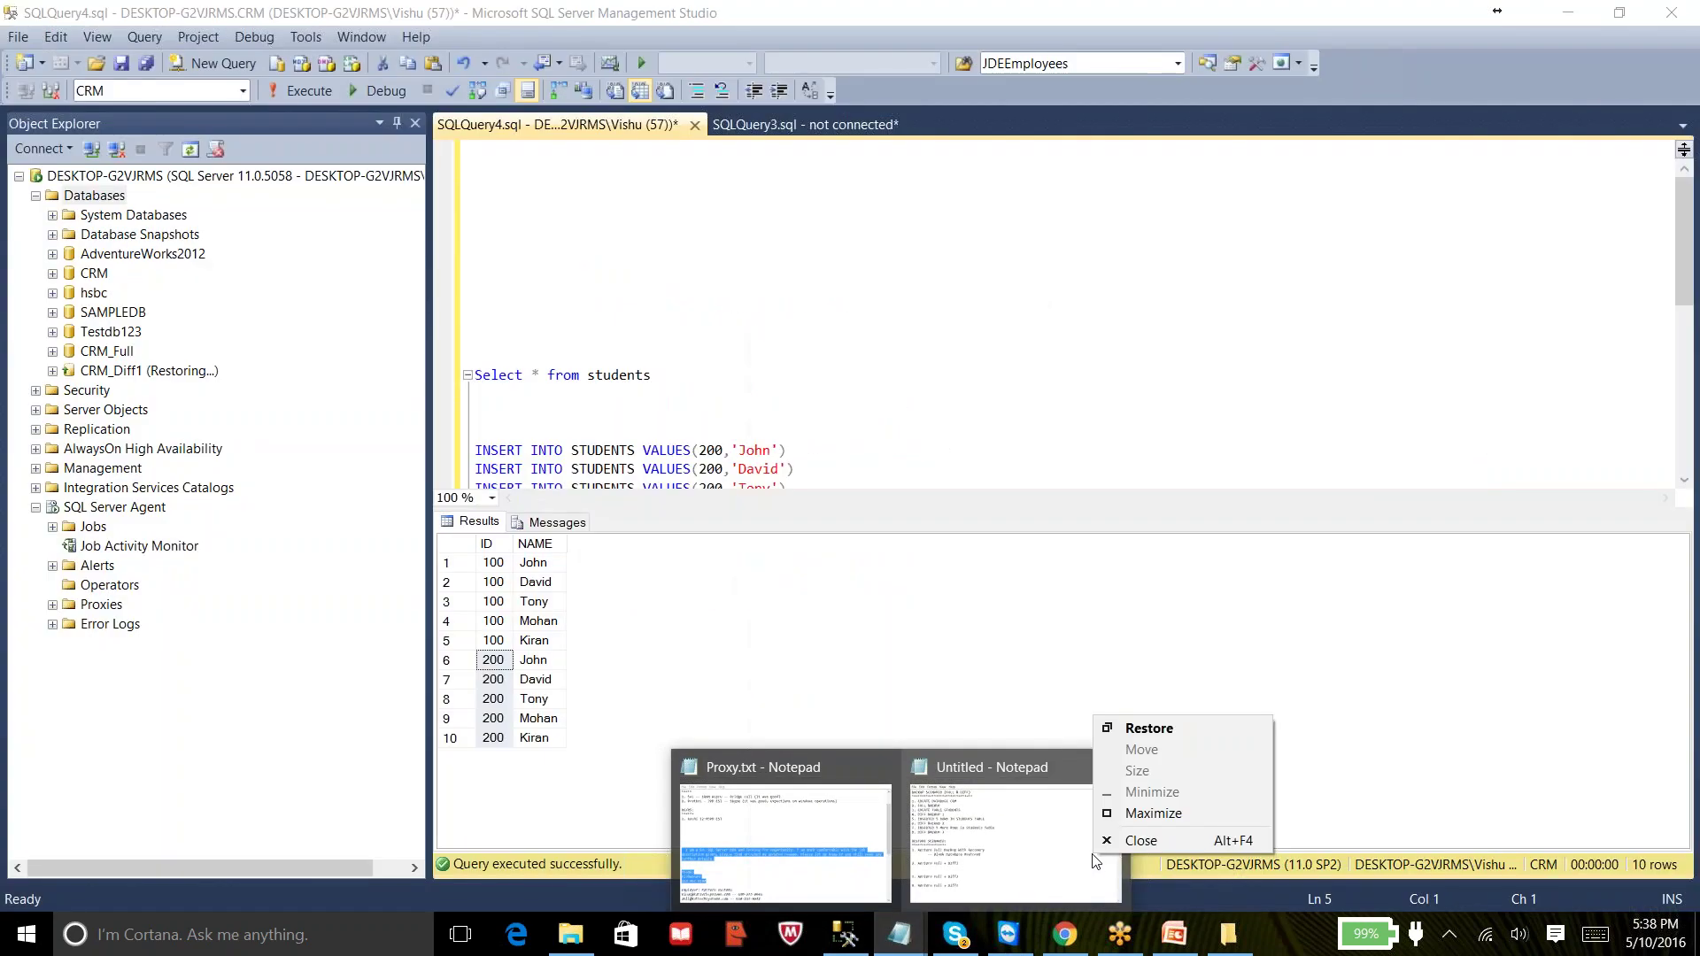
pyautogui.press('Escape')
pyautogui.click(905, 931)
pyautogui.click(972, 847)
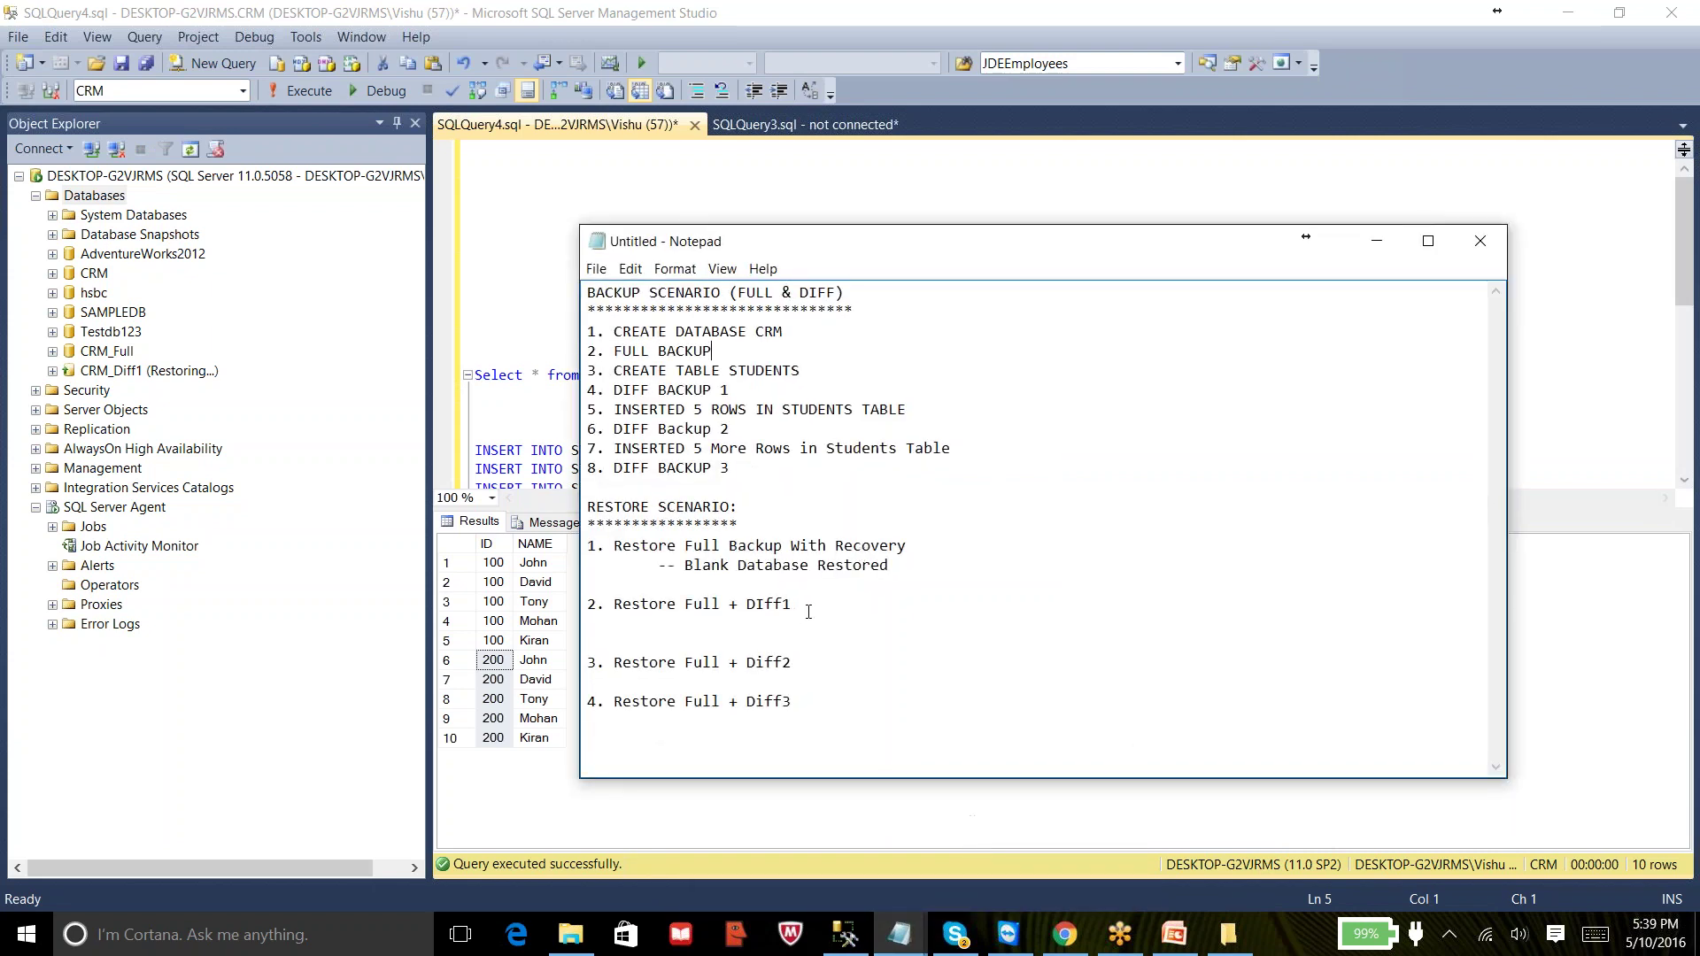
pyautogui.click(722, 606)
pyautogui.write('Backup Wi')
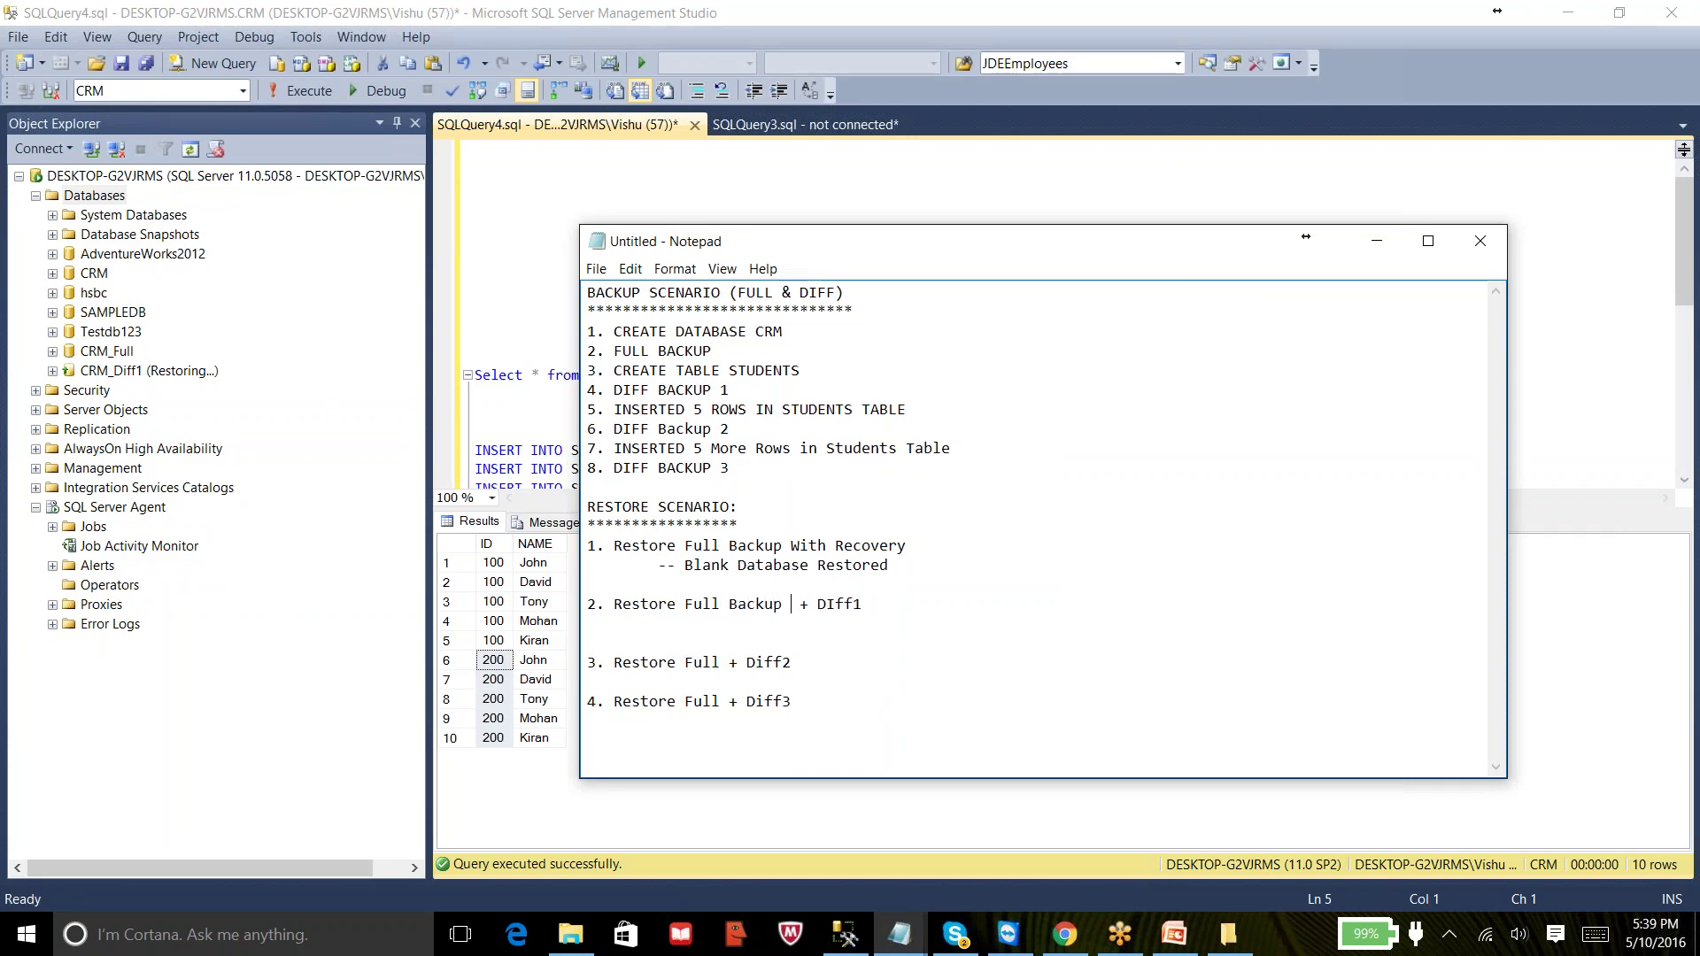
pyautogui.write('th NO Recovery')
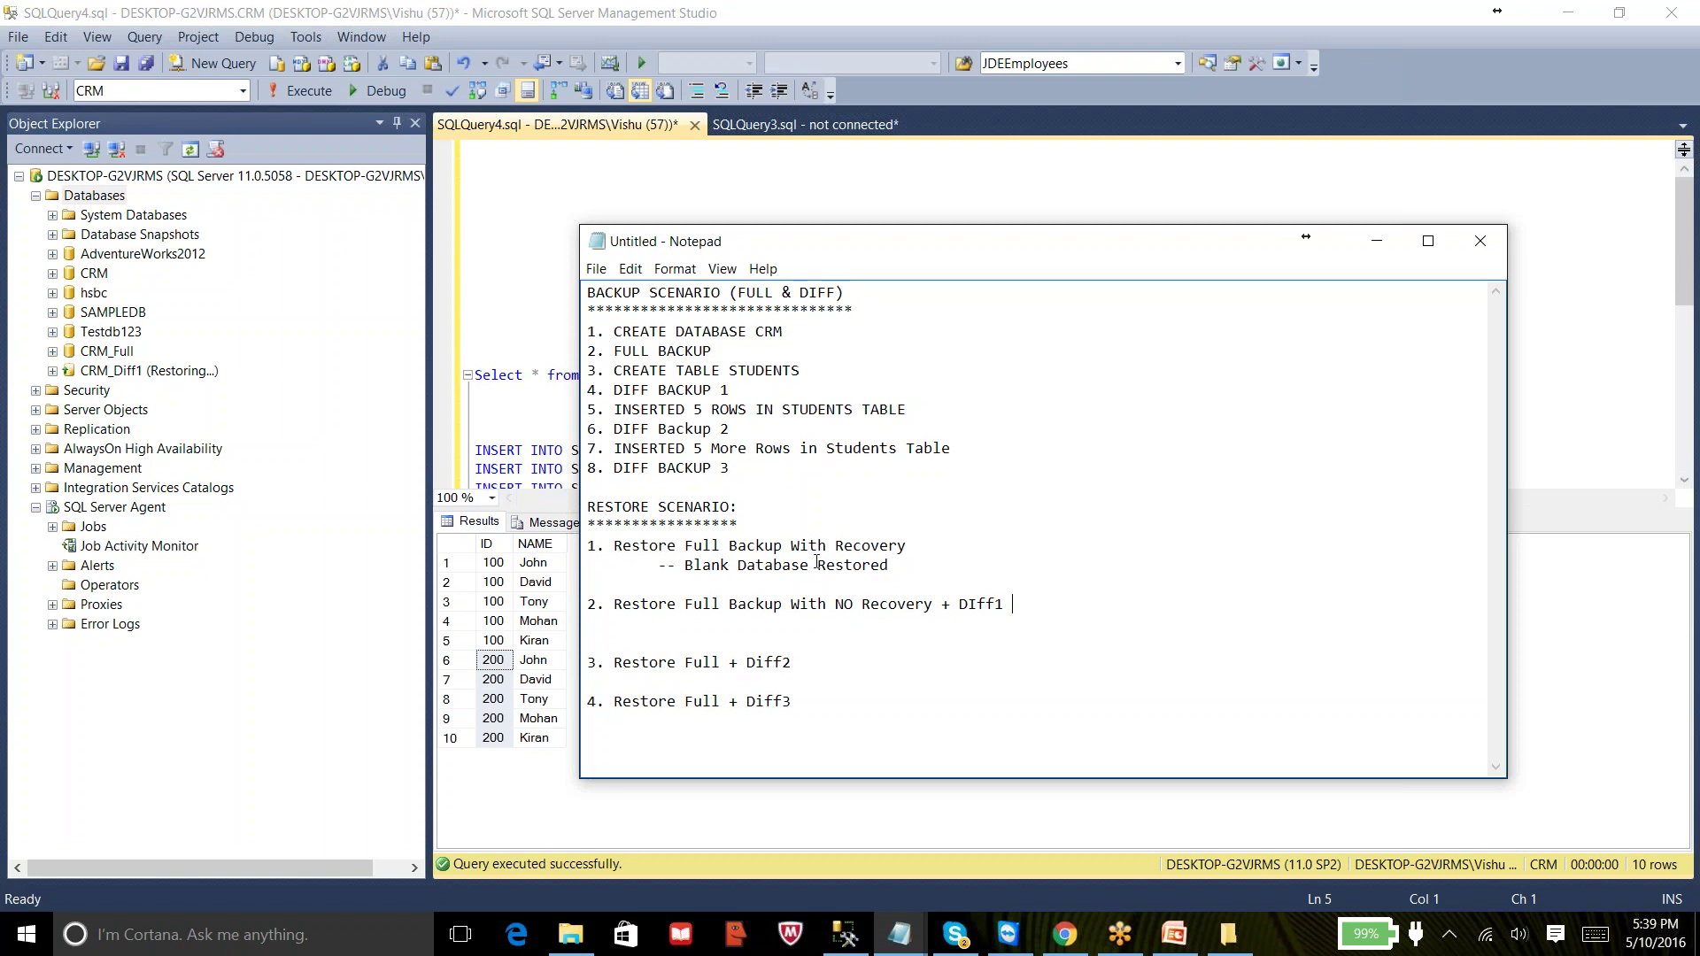
pyautogui.write('With Recovery')
# - In SQL Server Management Studio, start a database restore on CRM_Diff1 with a device as source and open the backup device selection
pyautogui.rightClick(148, 374)
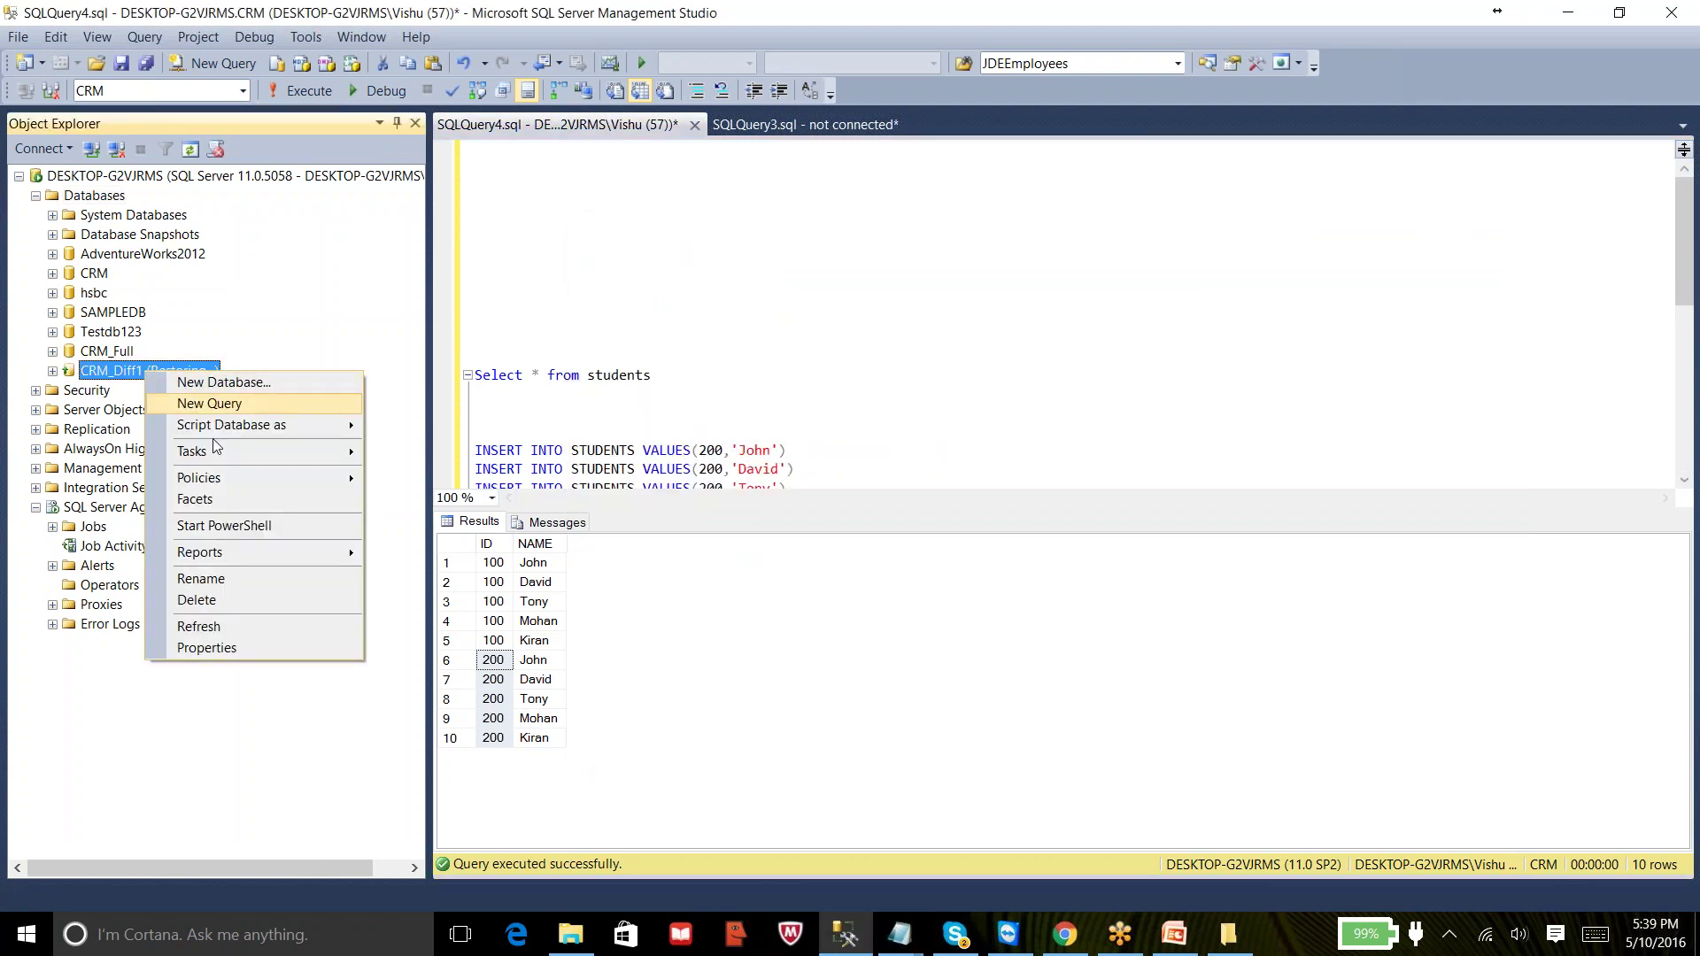
pyautogui.moveTo(235, 456)
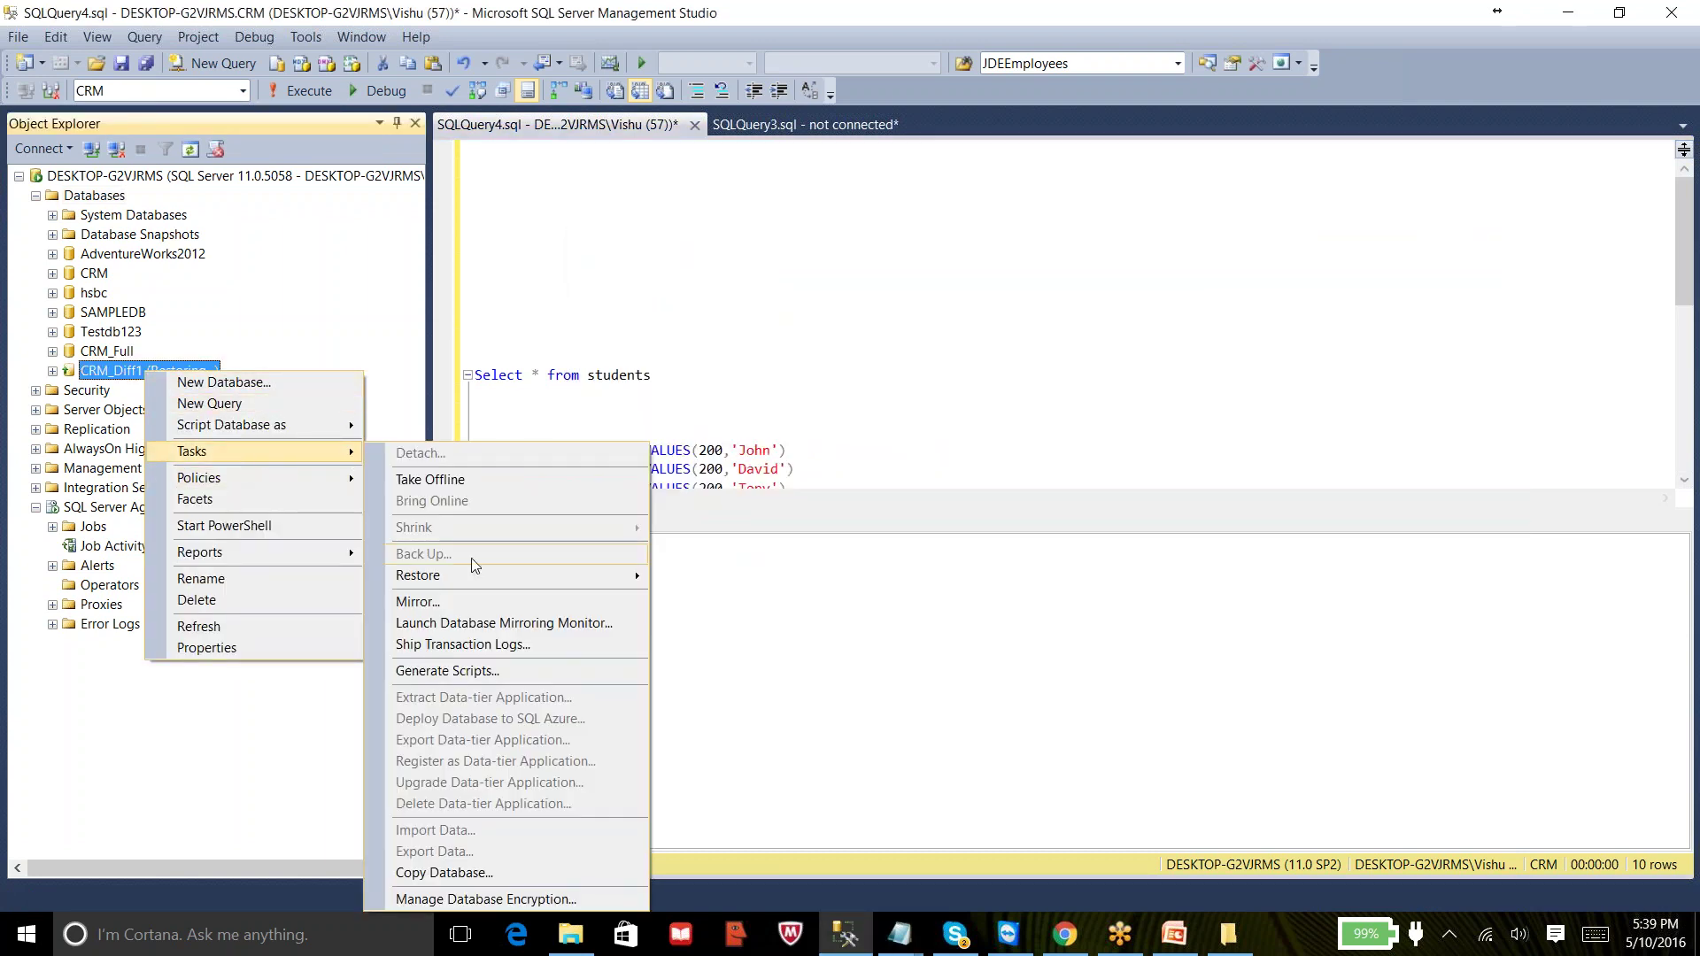
pyautogui.moveTo(503, 577)
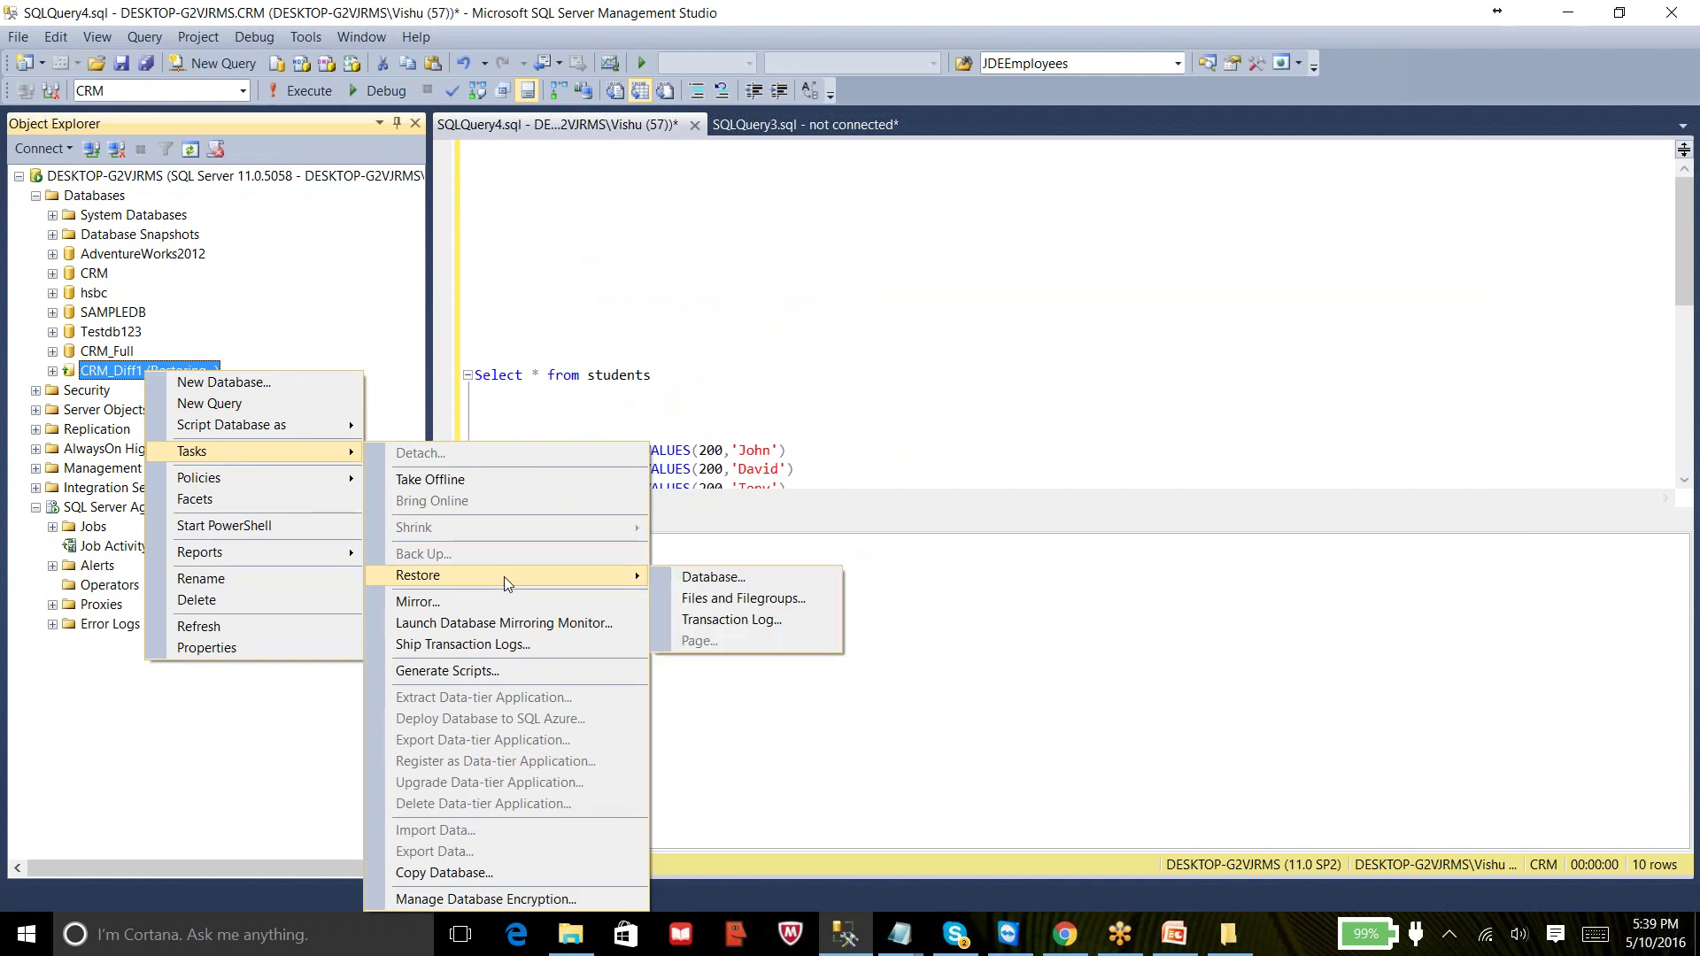
pyautogui.click(704, 577)
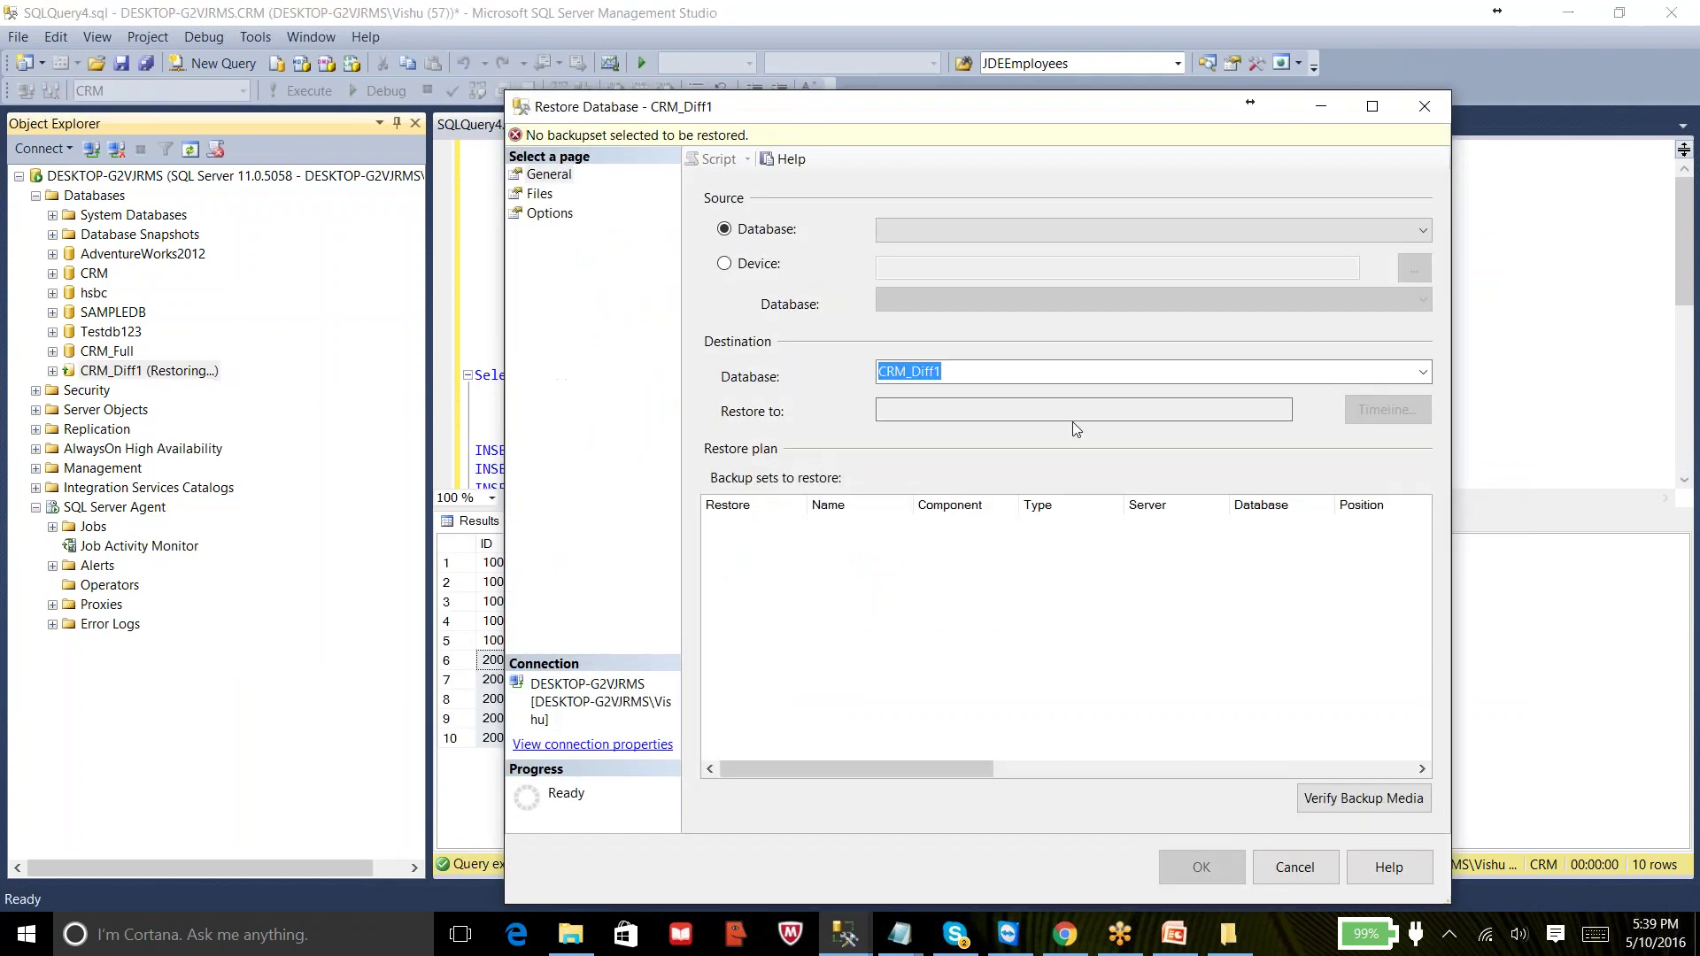
pyautogui.click(779, 267)
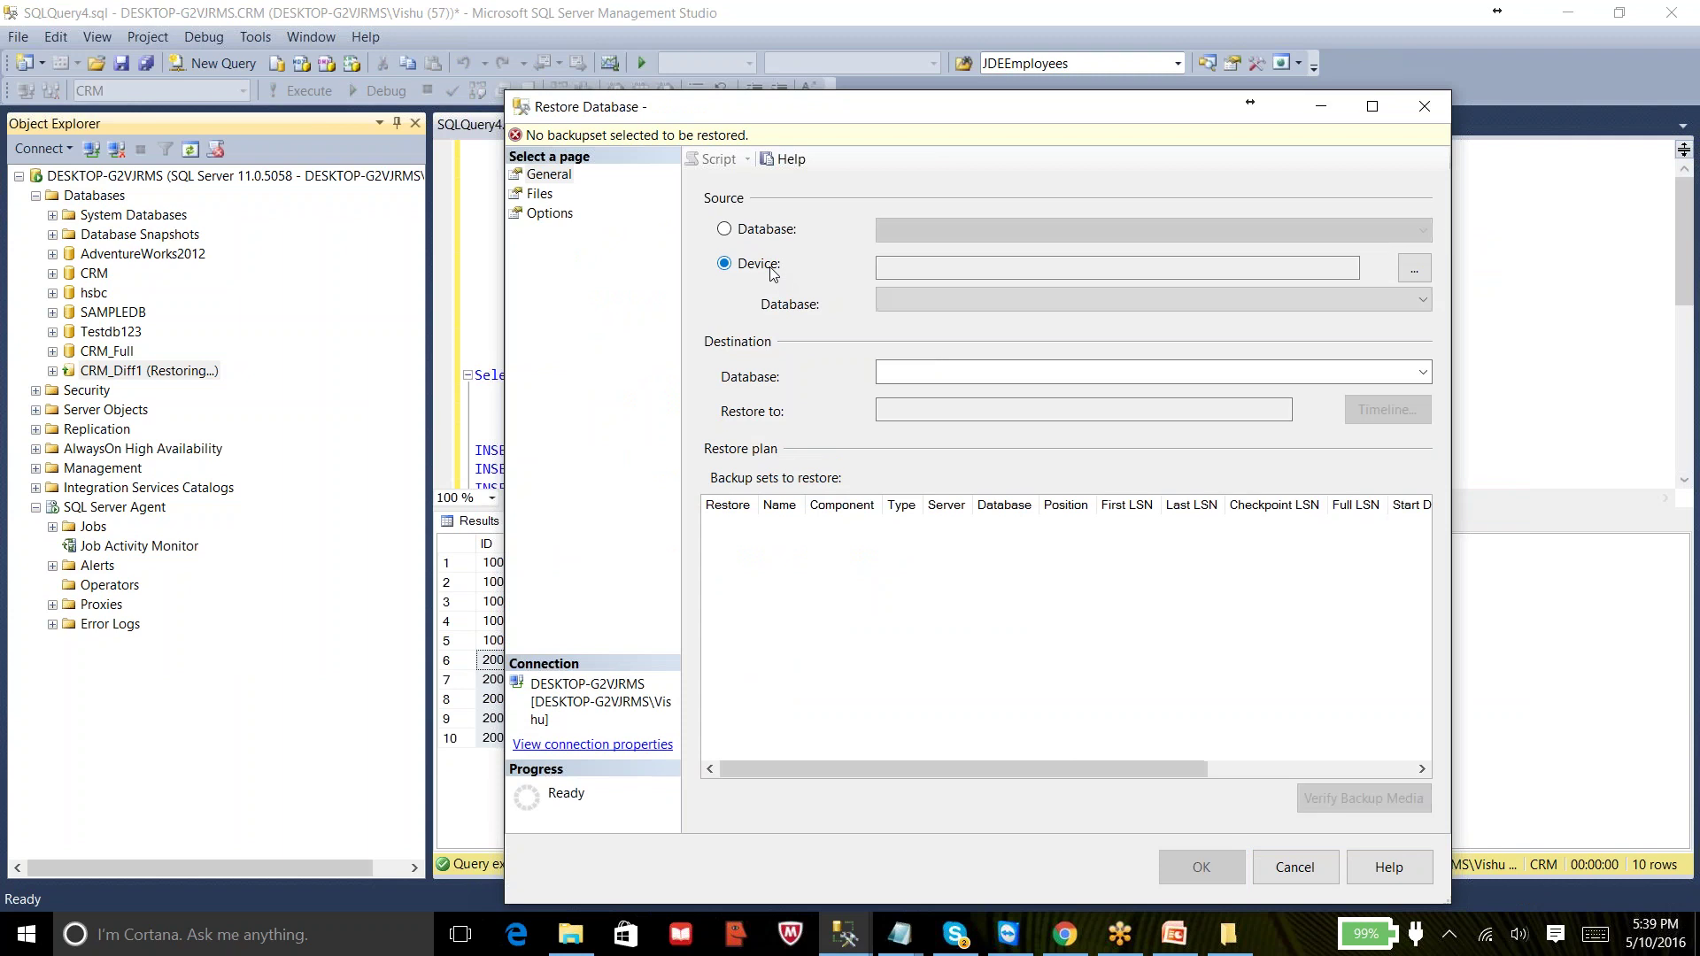
pyautogui.click(1414, 276)
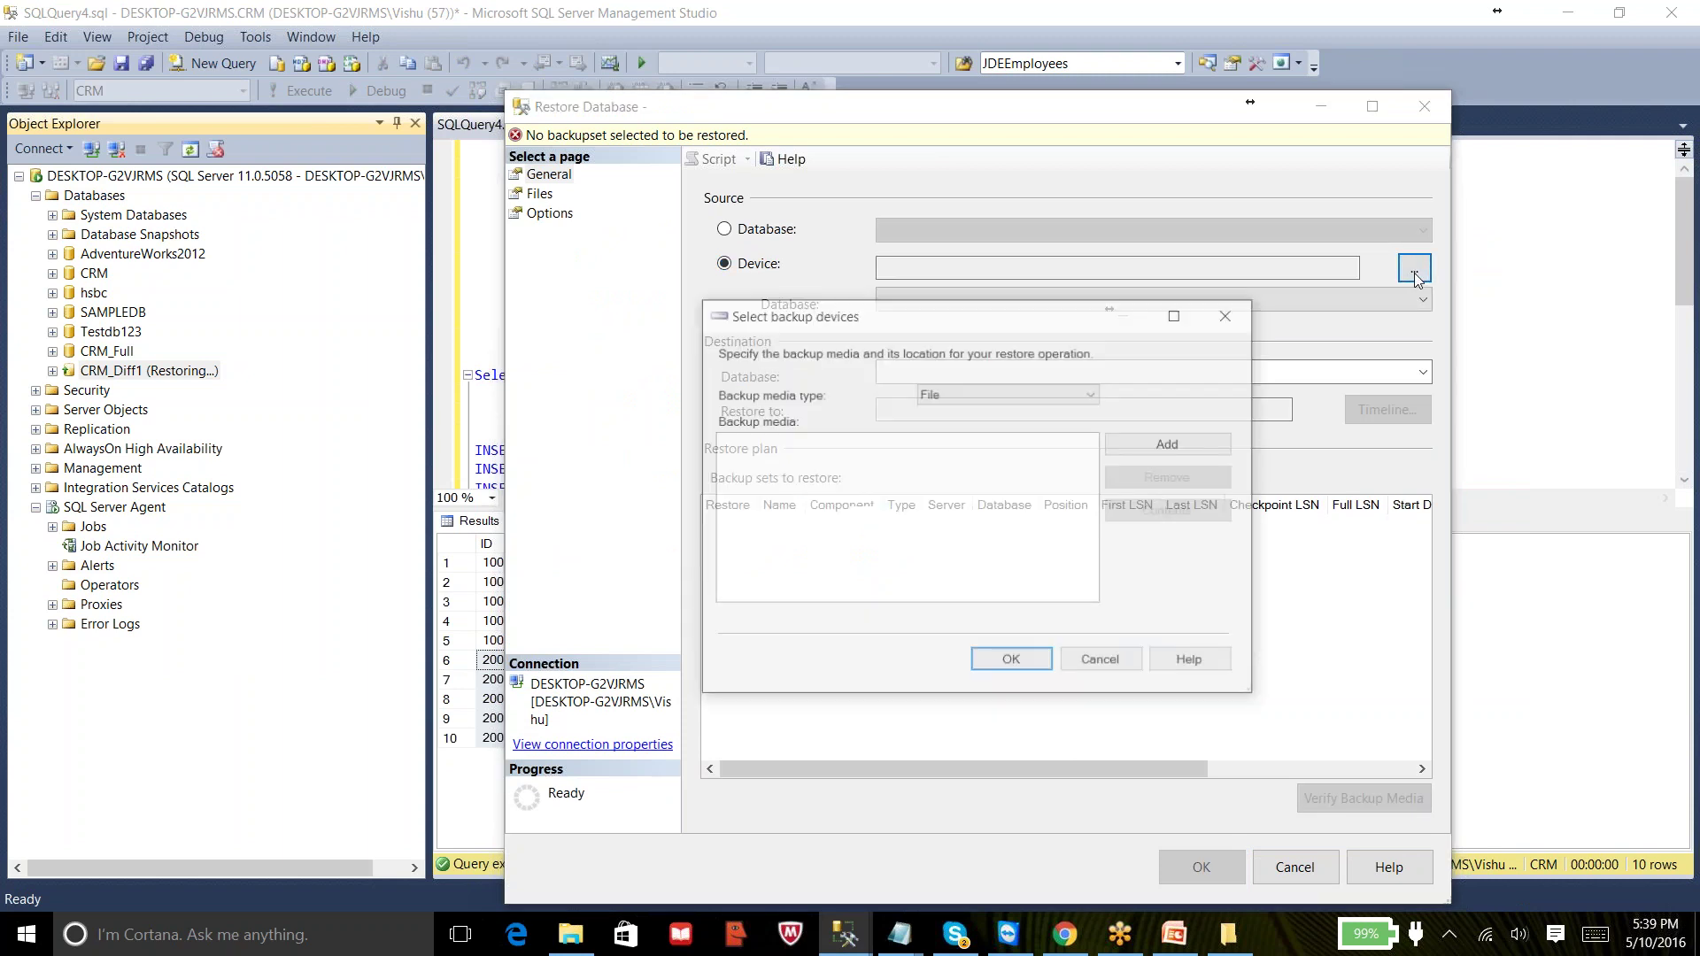
# - Try to use D:\Backups\CRM_DIFF1.bak as the restore source, and close the restore window
pyautogui.click(1174, 452)
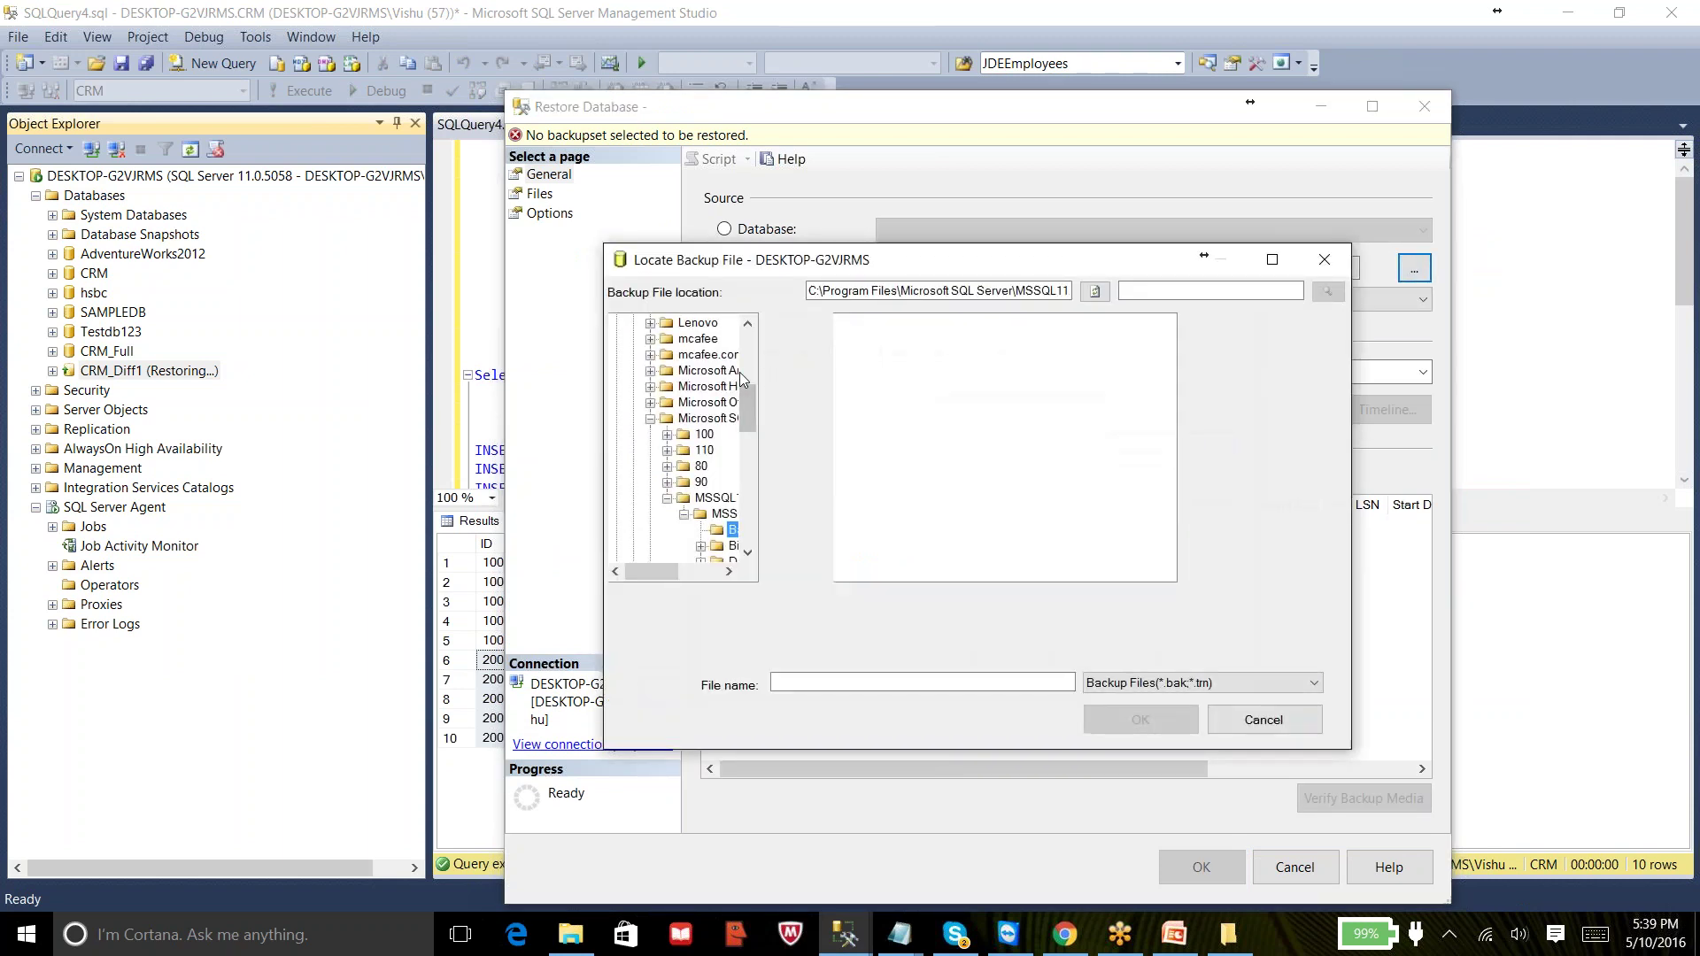
pyautogui.moveTo(742, 399); pyautogui.dragTo(747, 329)
pyautogui.click(617, 323)
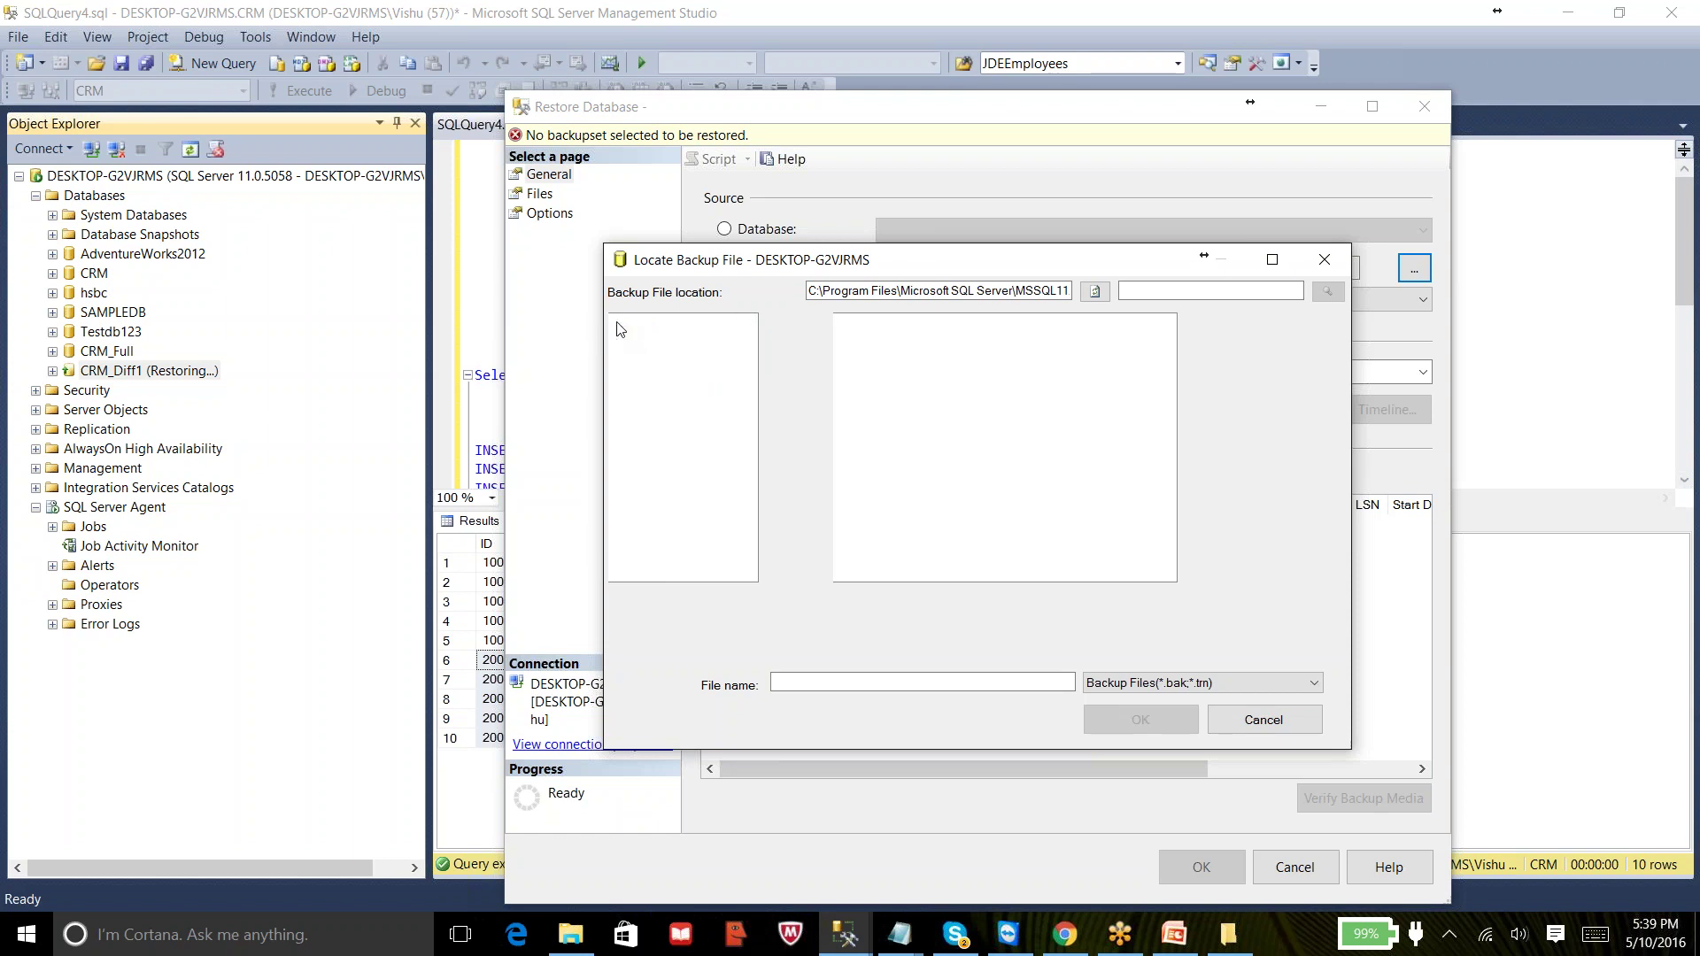
pyautogui.click(617, 339)
pyautogui.click(684, 387)
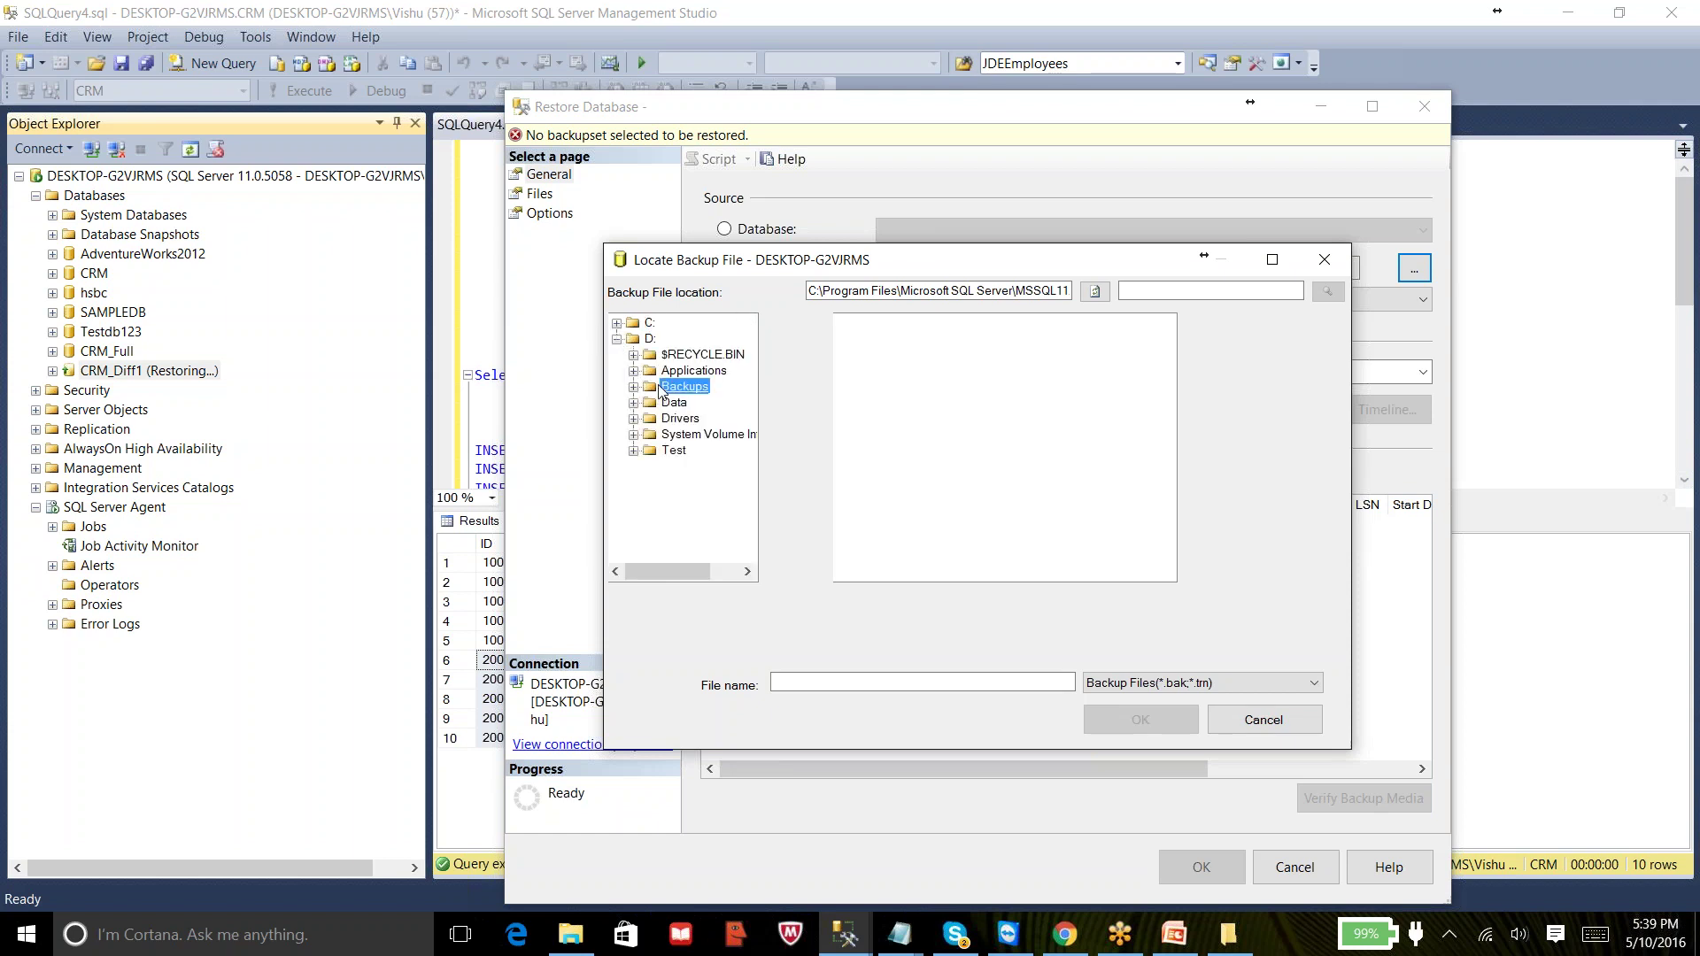
pyautogui.click(894, 322)
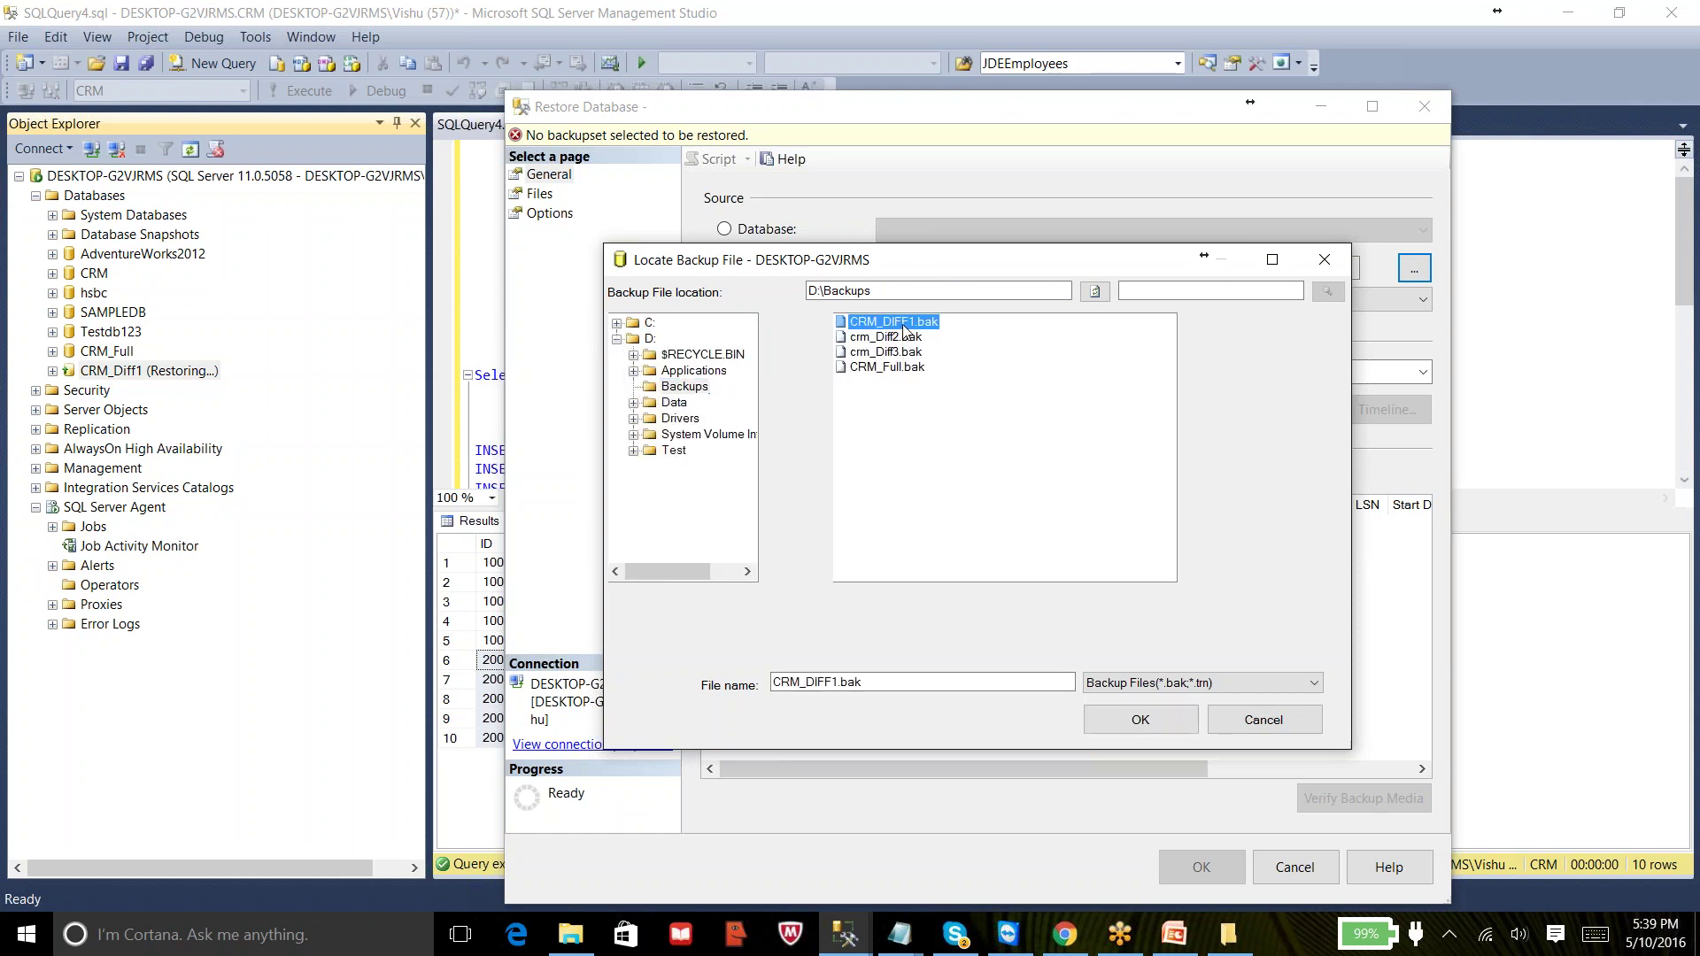
pyautogui.click(1118, 720)
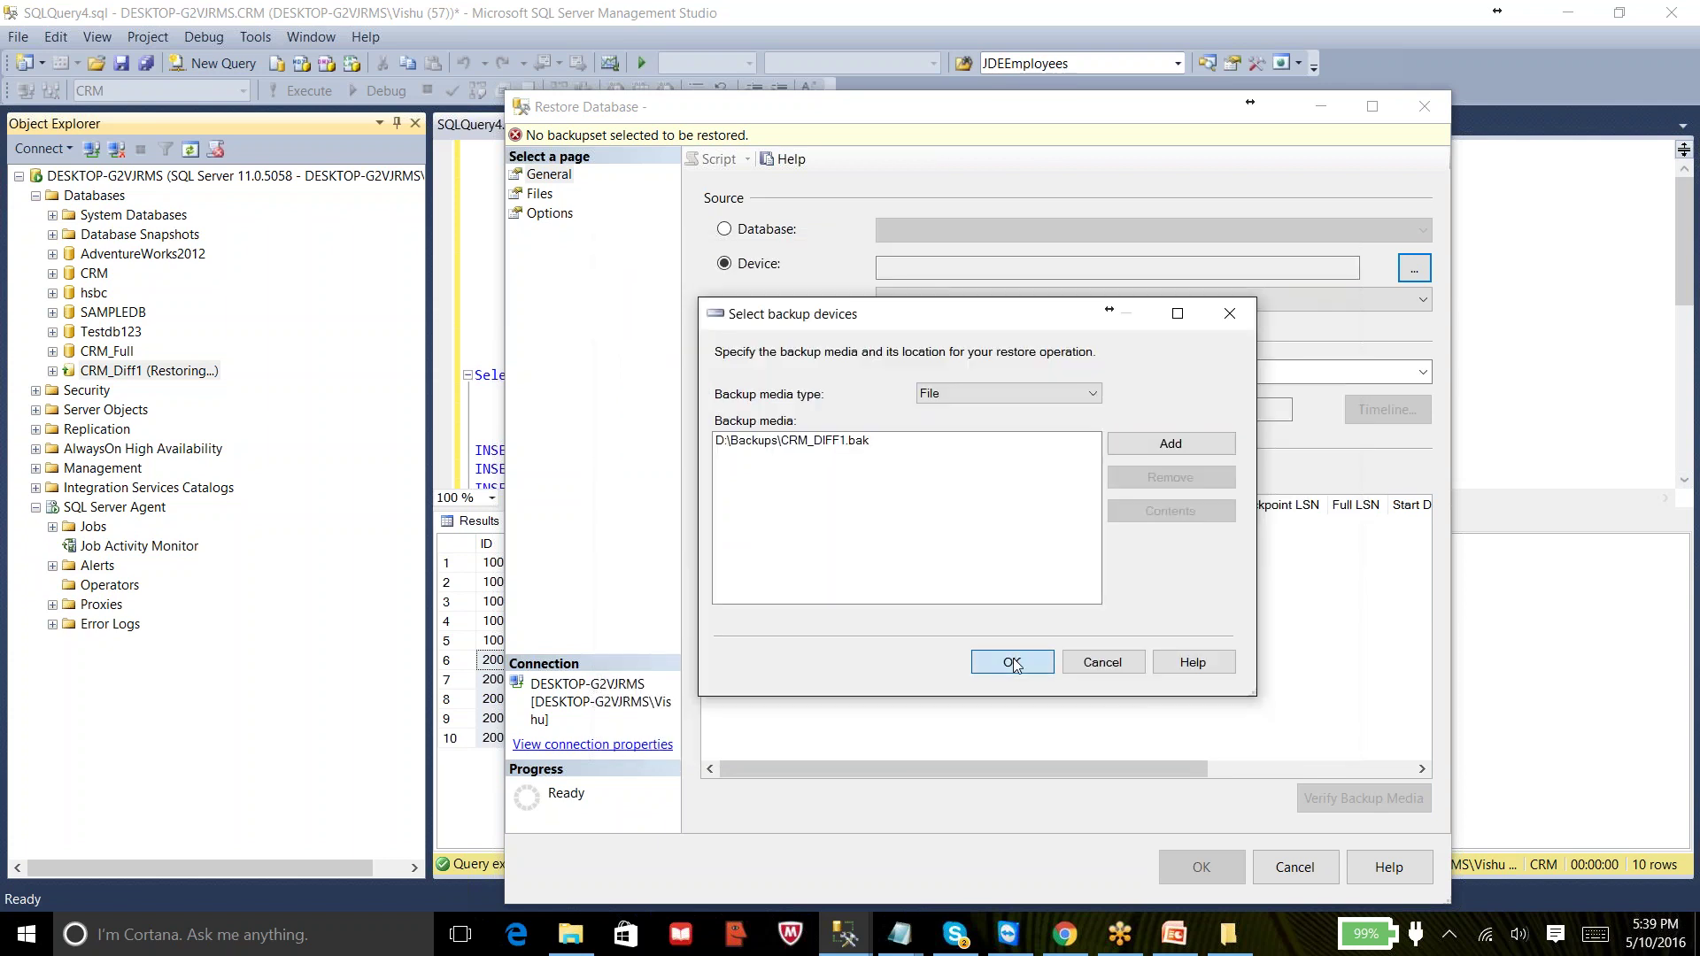
pyautogui.click(1012, 661)
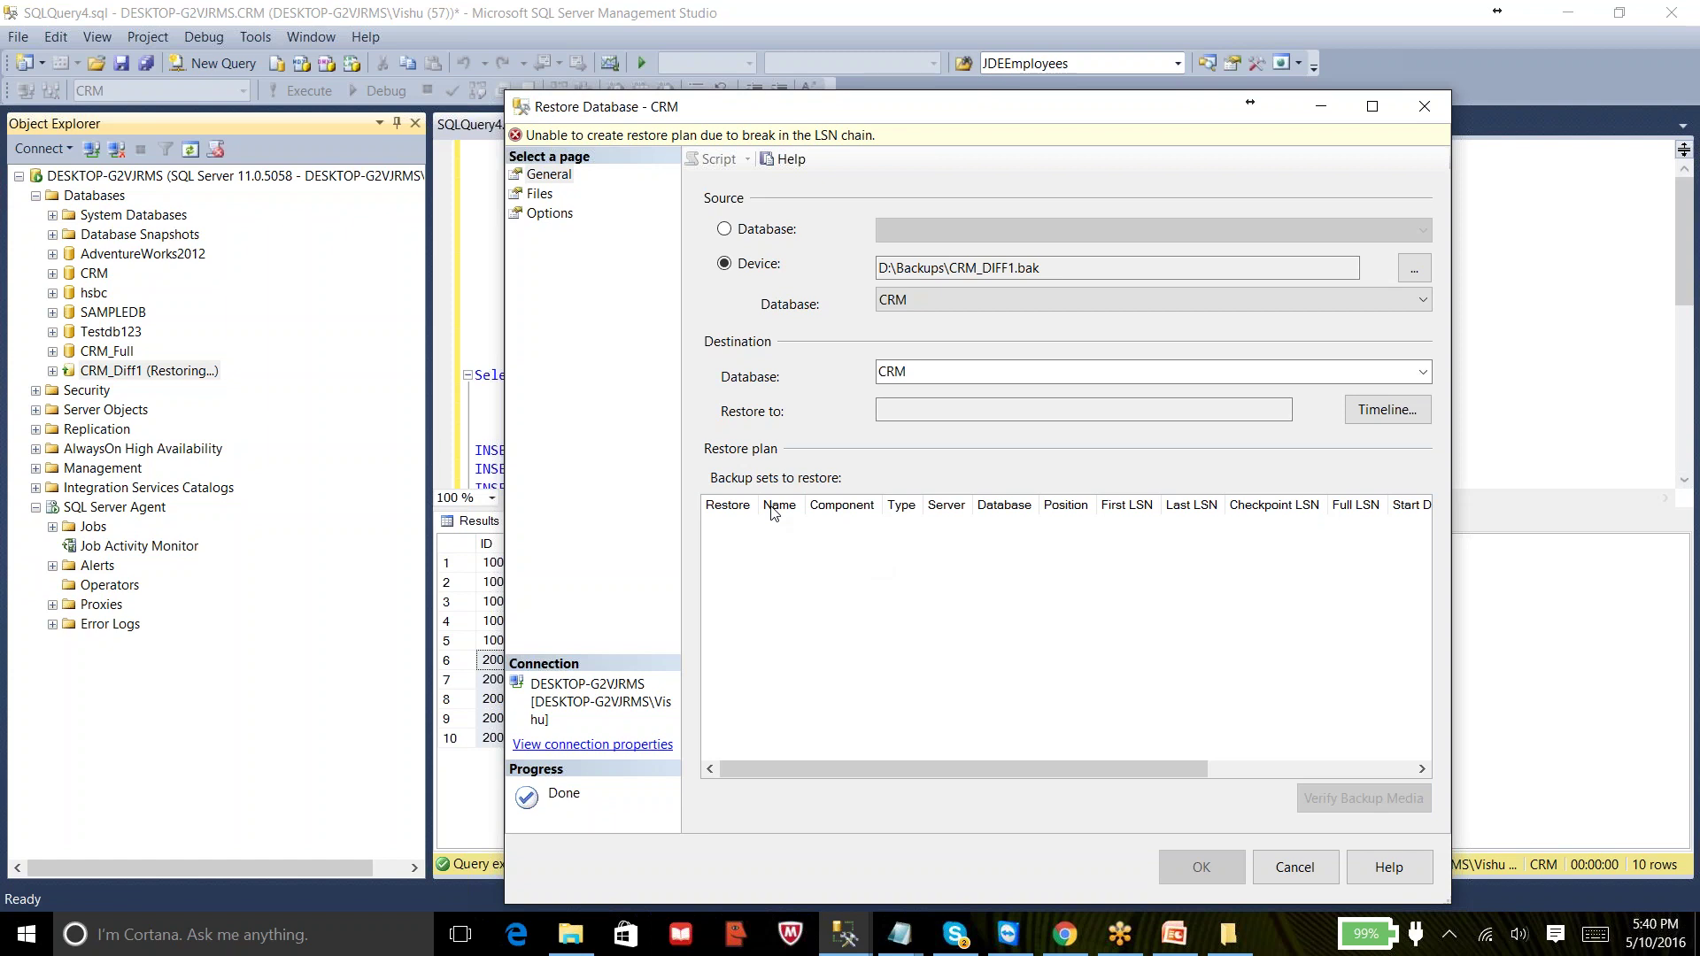
pyautogui.press('Escape')
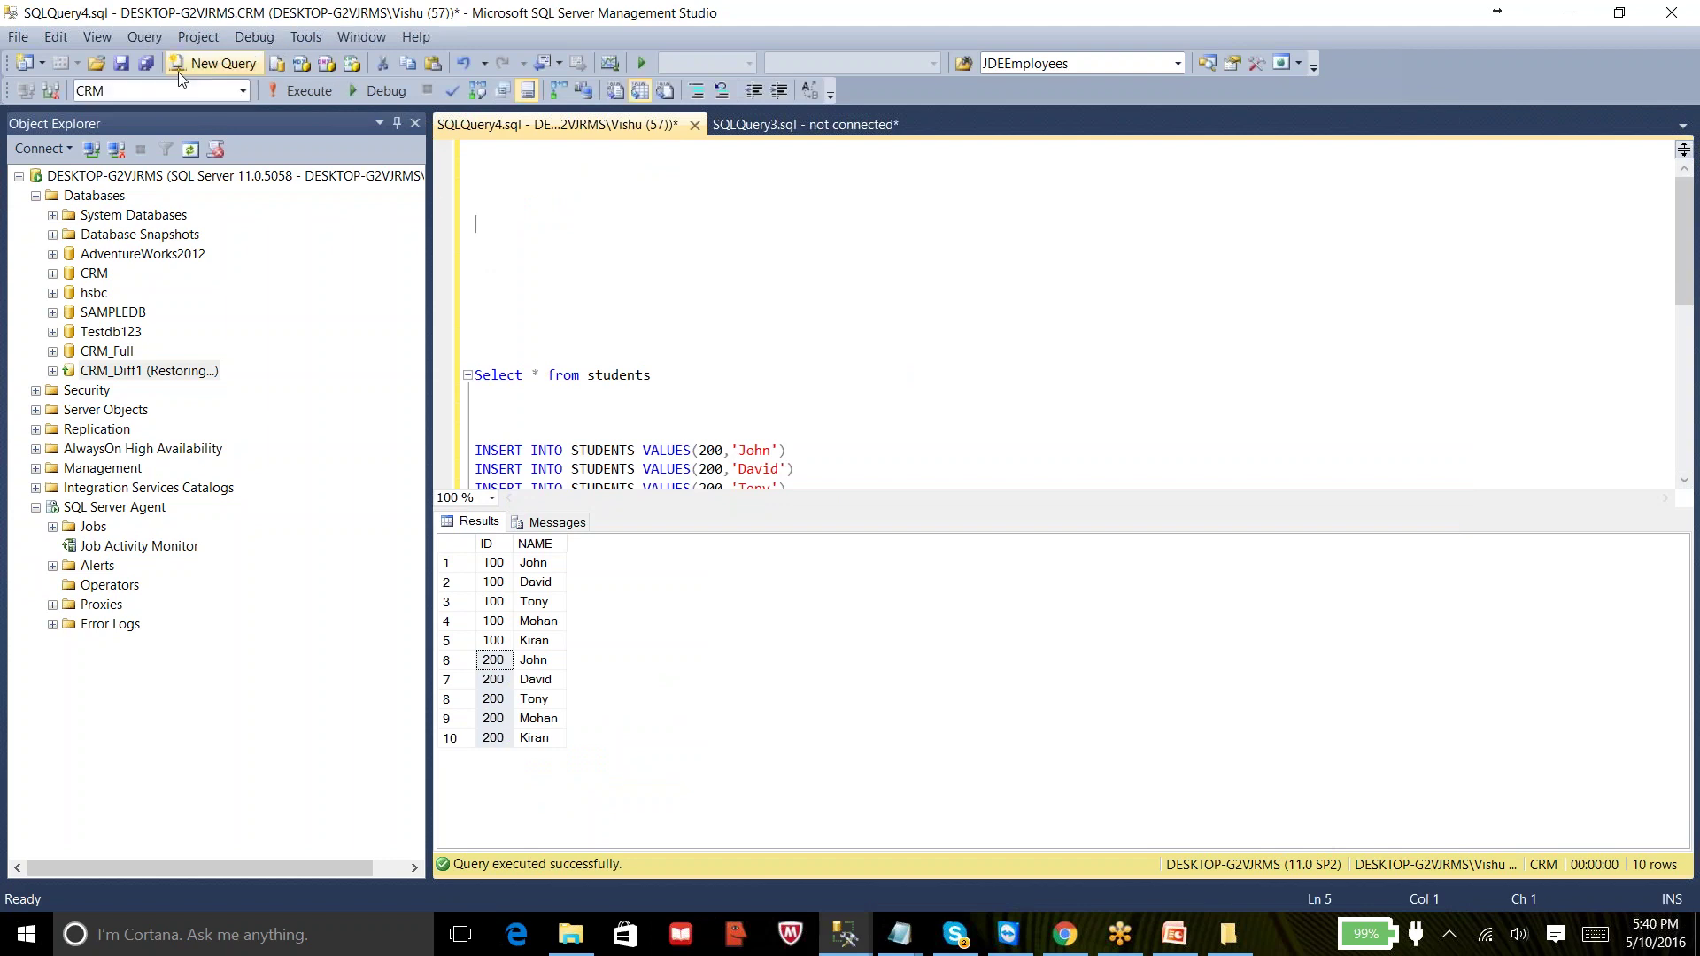
# - In a new query, write RESTORE DATABASE CRM_Diff1 FROM DISK = with an empty pair of quotes for the path
pyautogui.click(202, 61)
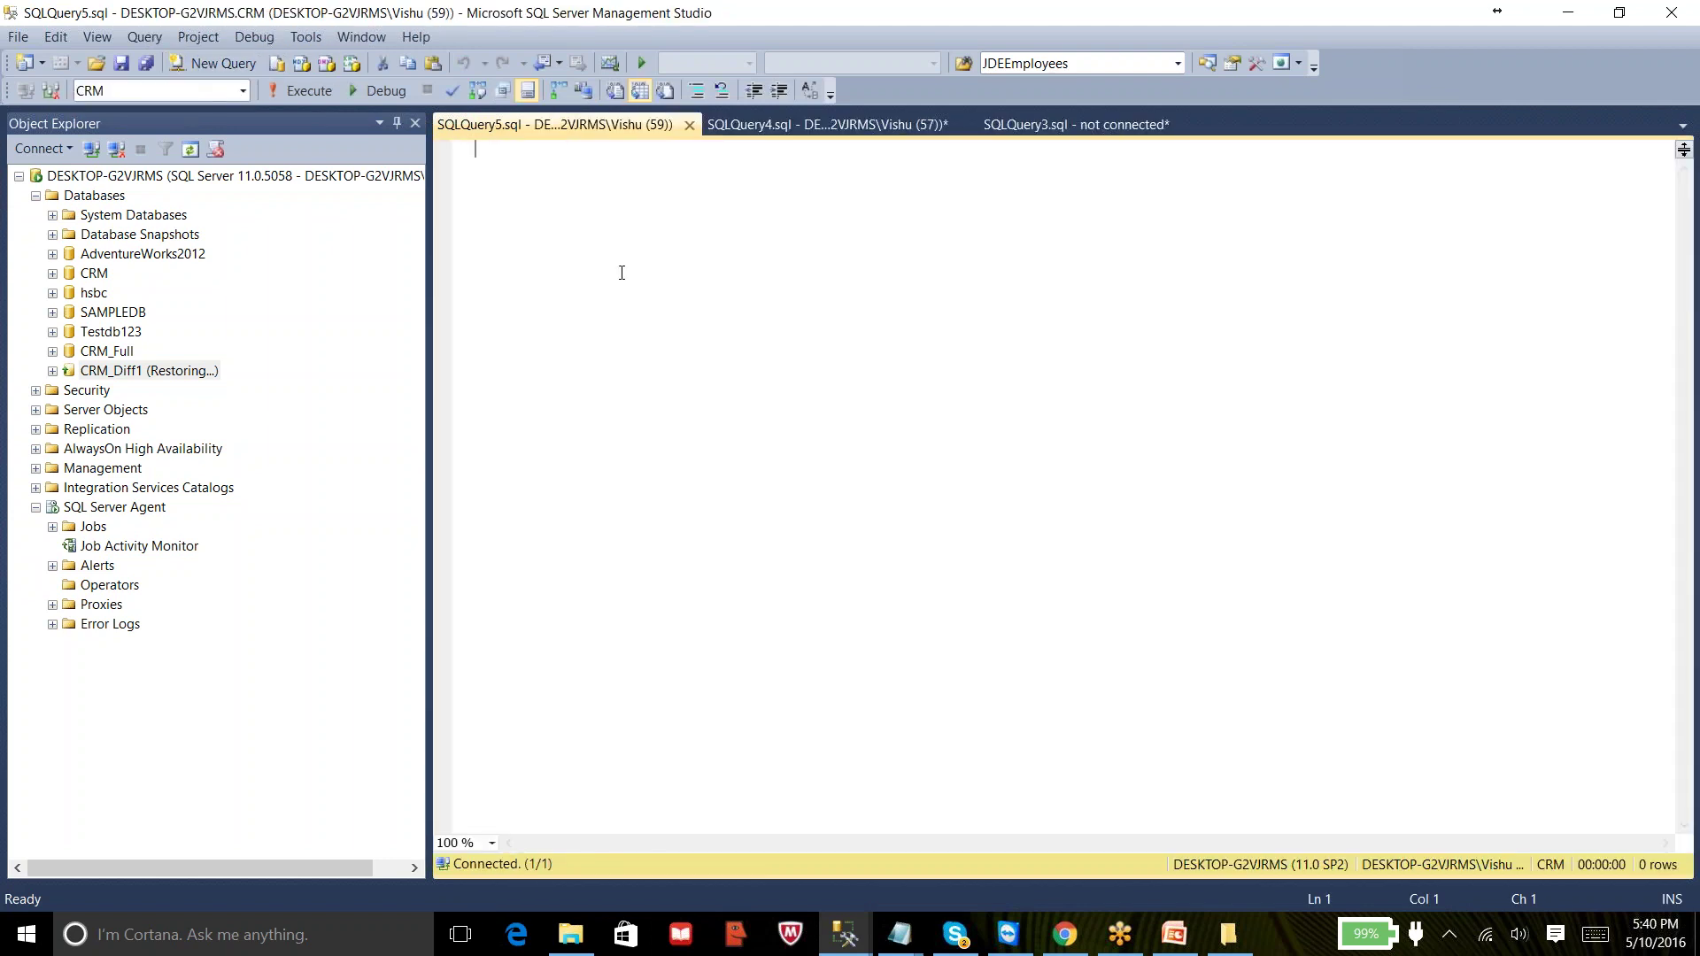
pyautogui.press('capslock')
pyautogui.write('RESTORE DATA')
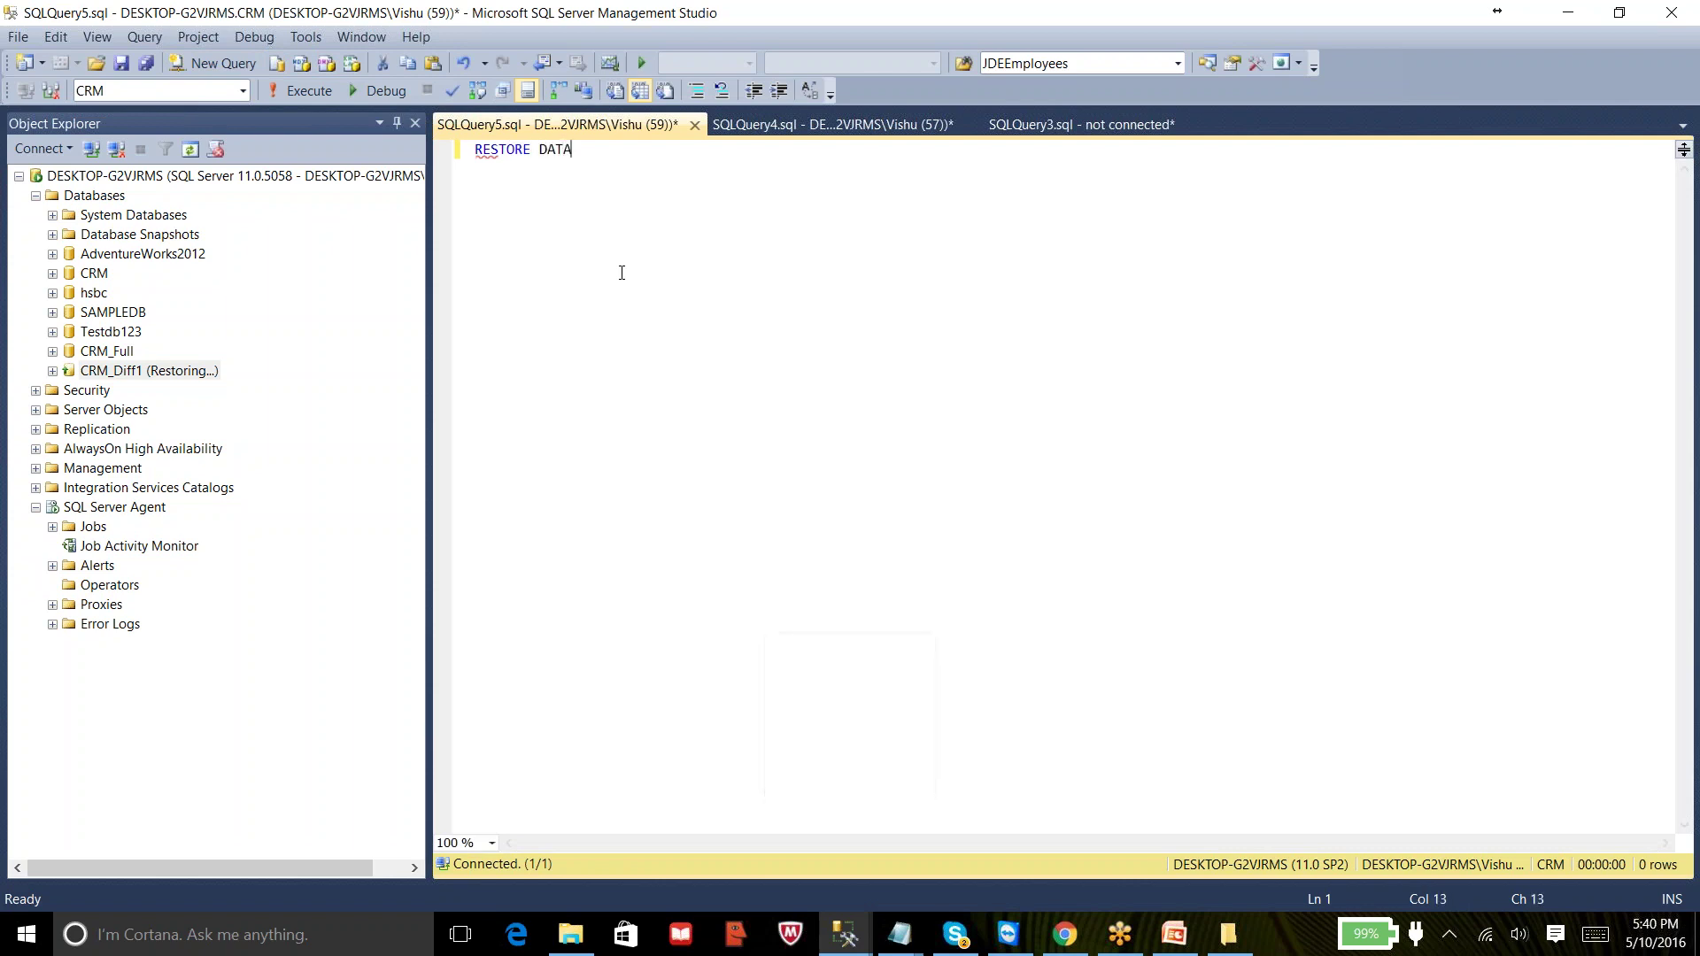
pyautogui.write('BASE')
pyautogui.press('capslock')
pyautogui.write('CRM_')
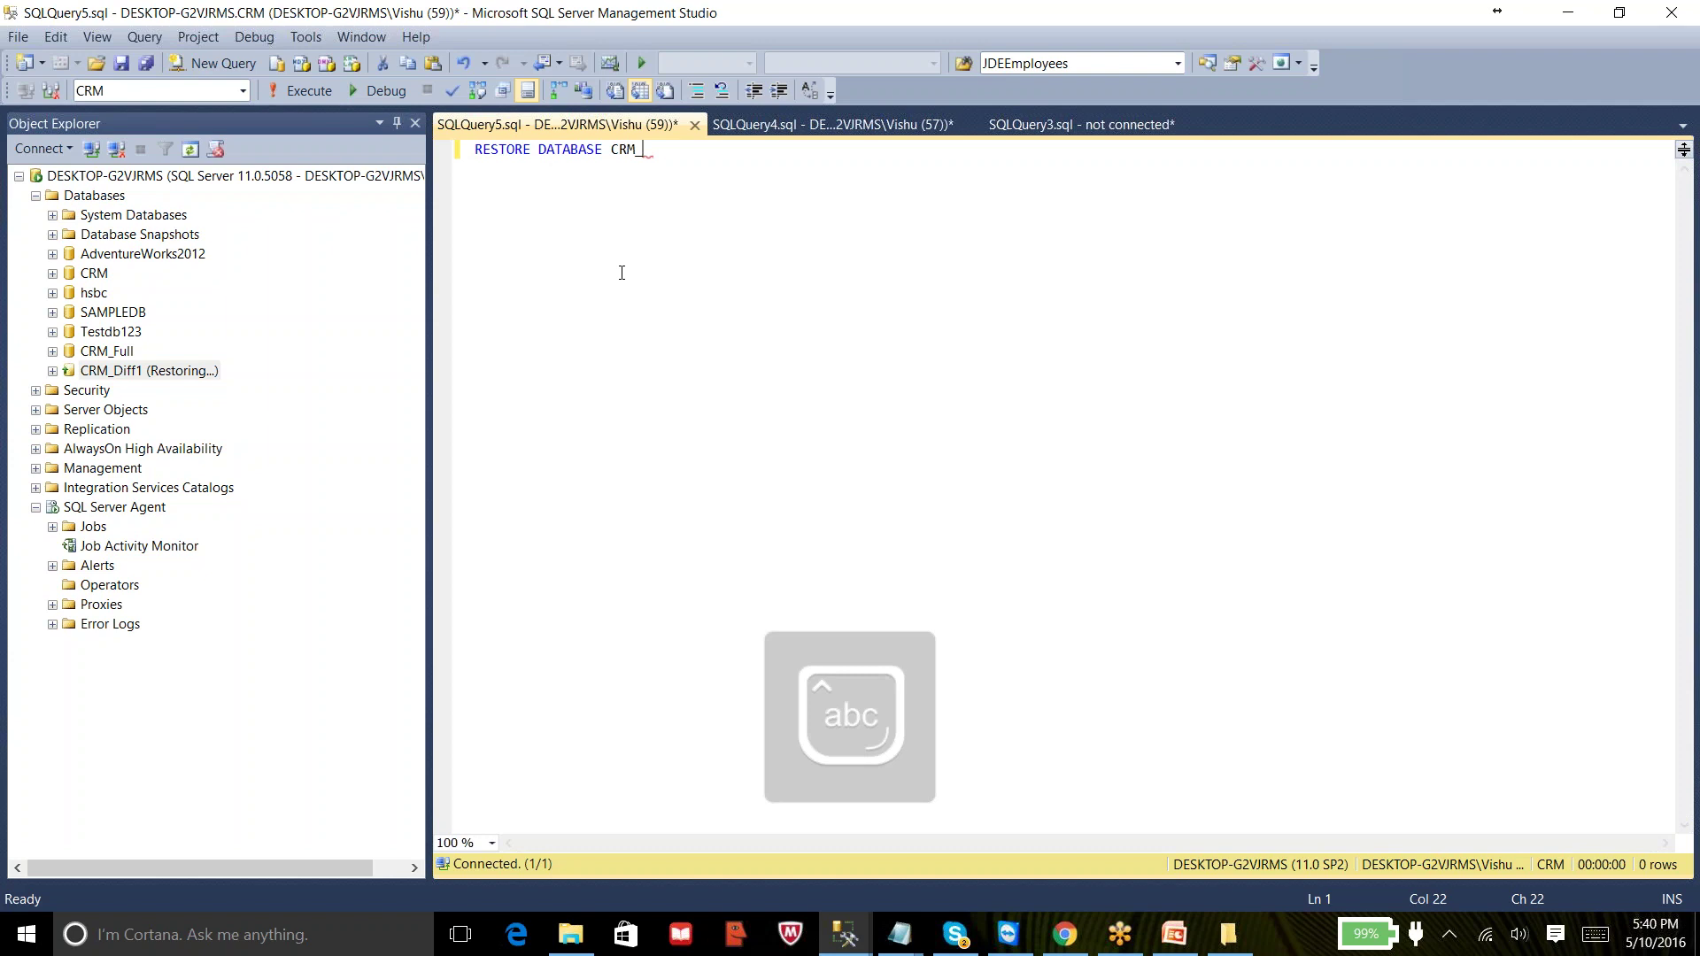
pyautogui.write('Diff1 ')
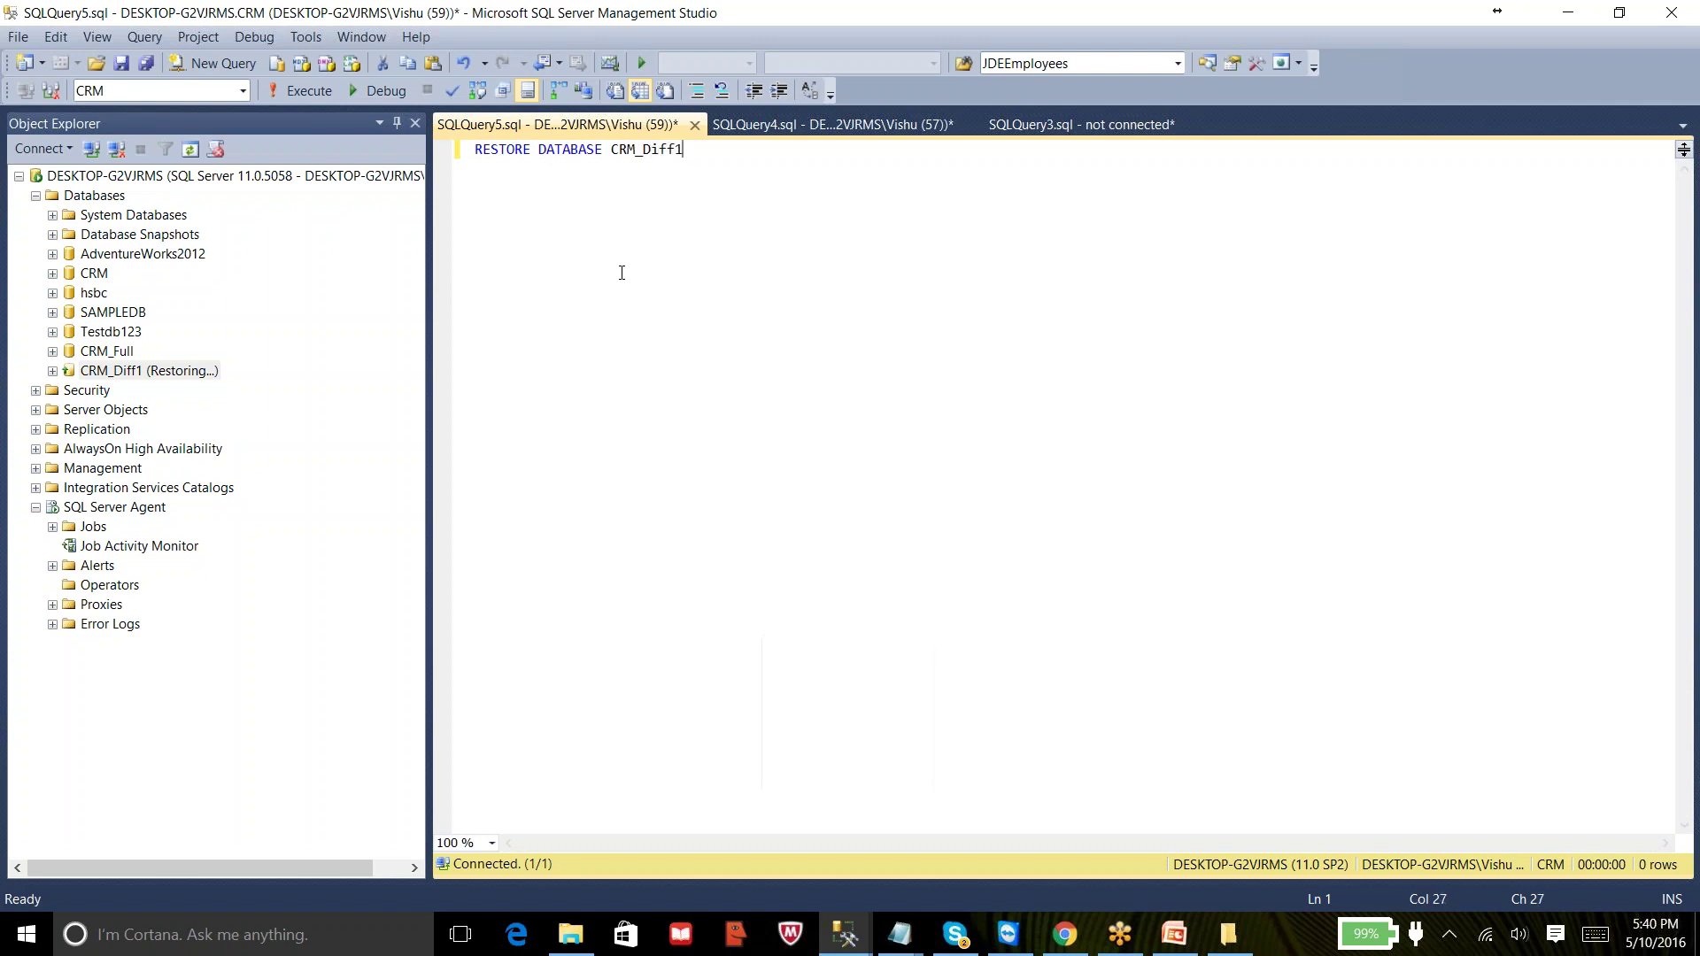
pyautogui.write("FROM DISK = ''")
# - In File Explorer, go to D:\Backups and copy the full file name of CRM_DIFF1.bak
pyautogui.click(569, 942)
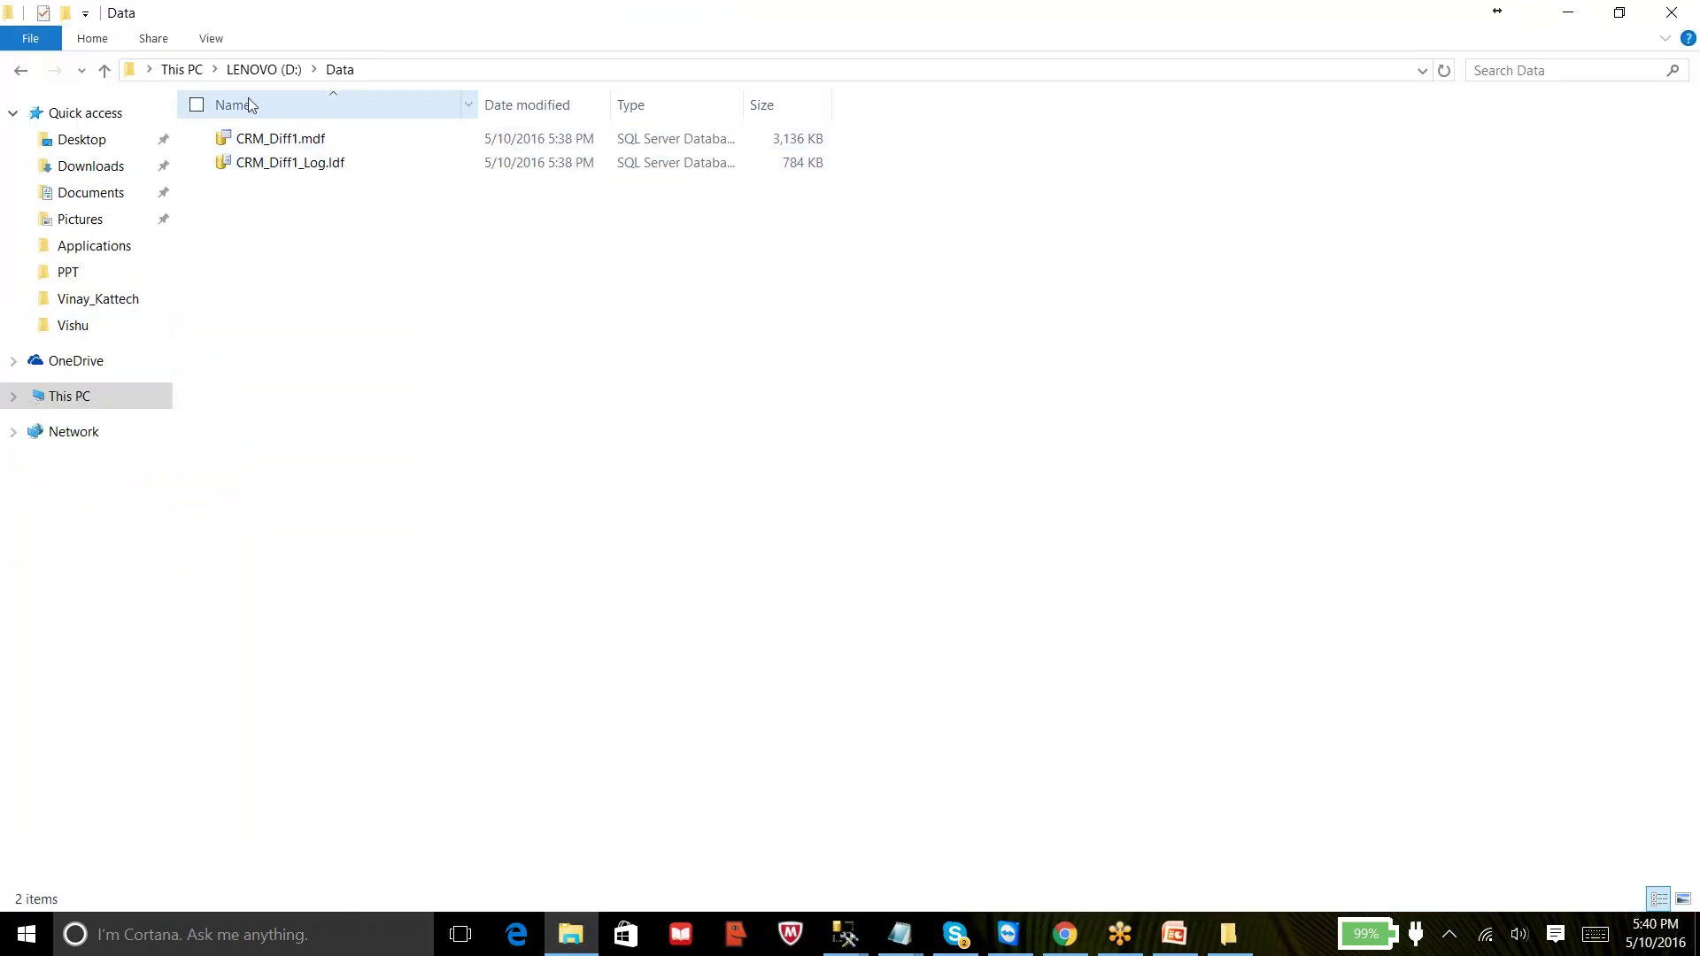
pyautogui.click(264, 69)
pyautogui.click(266, 165)
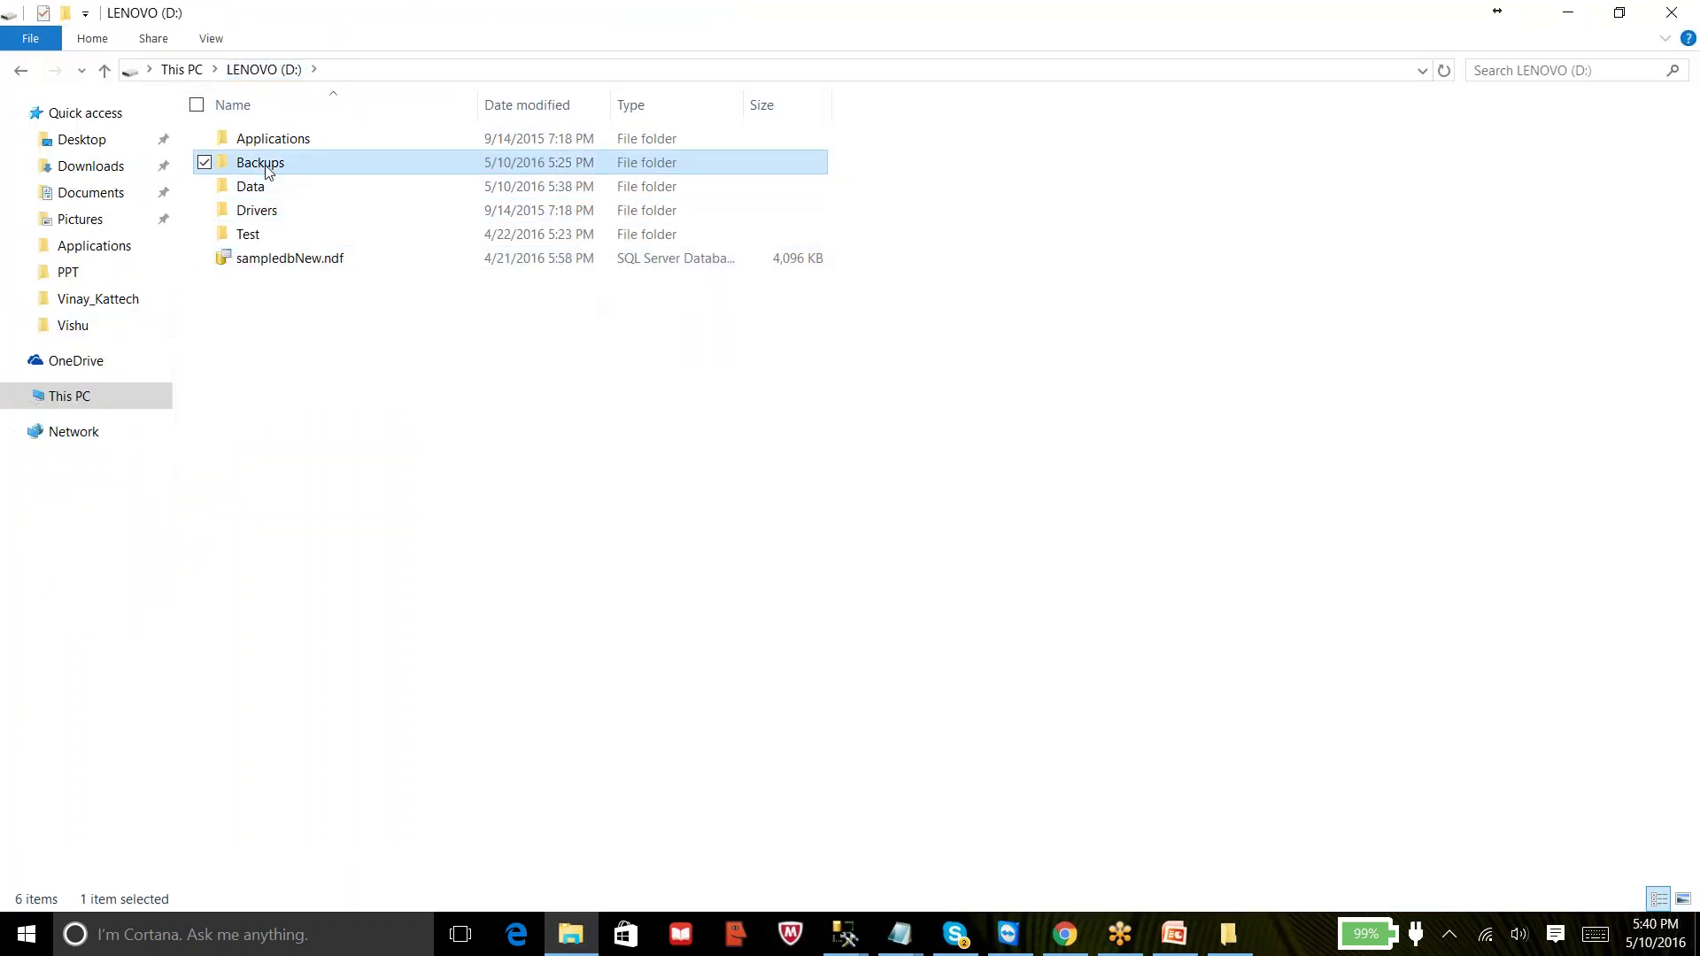
pyautogui.doubleClick(265, 165)
pyautogui.click(297, 137)
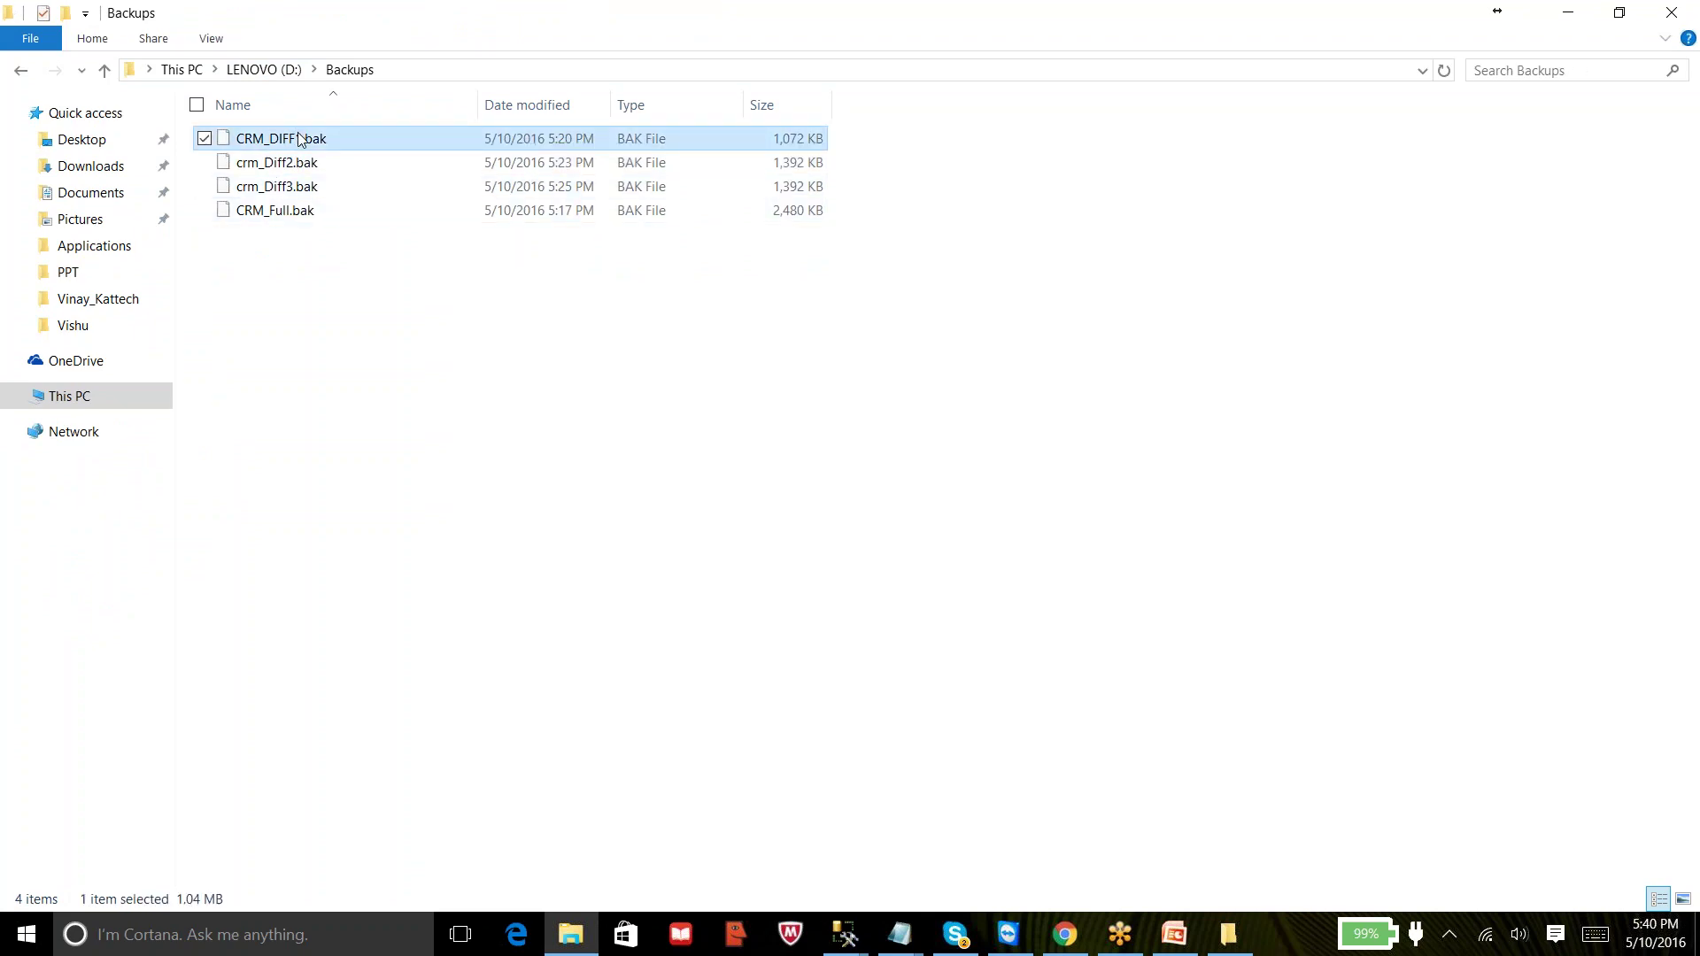
pyautogui.rightClick(300, 139)
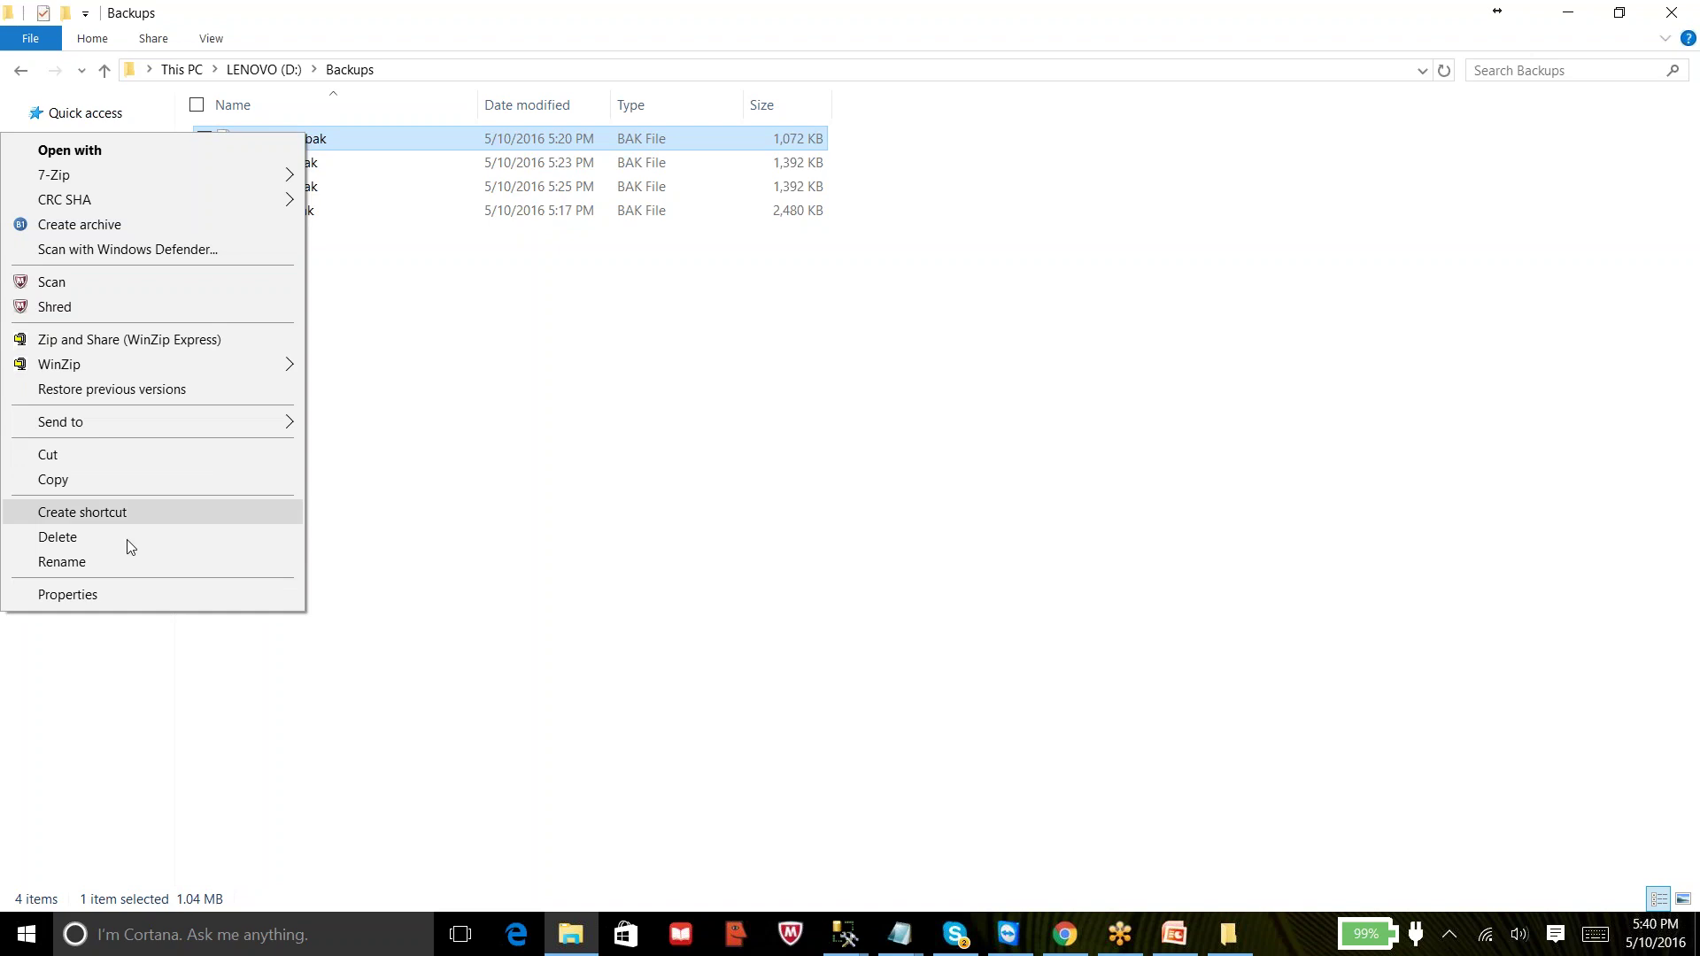
pyautogui.click(110, 564)
pyautogui.hotkey('ctrl', 'a')
pyautogui.hotkey('ctrl', 'c')
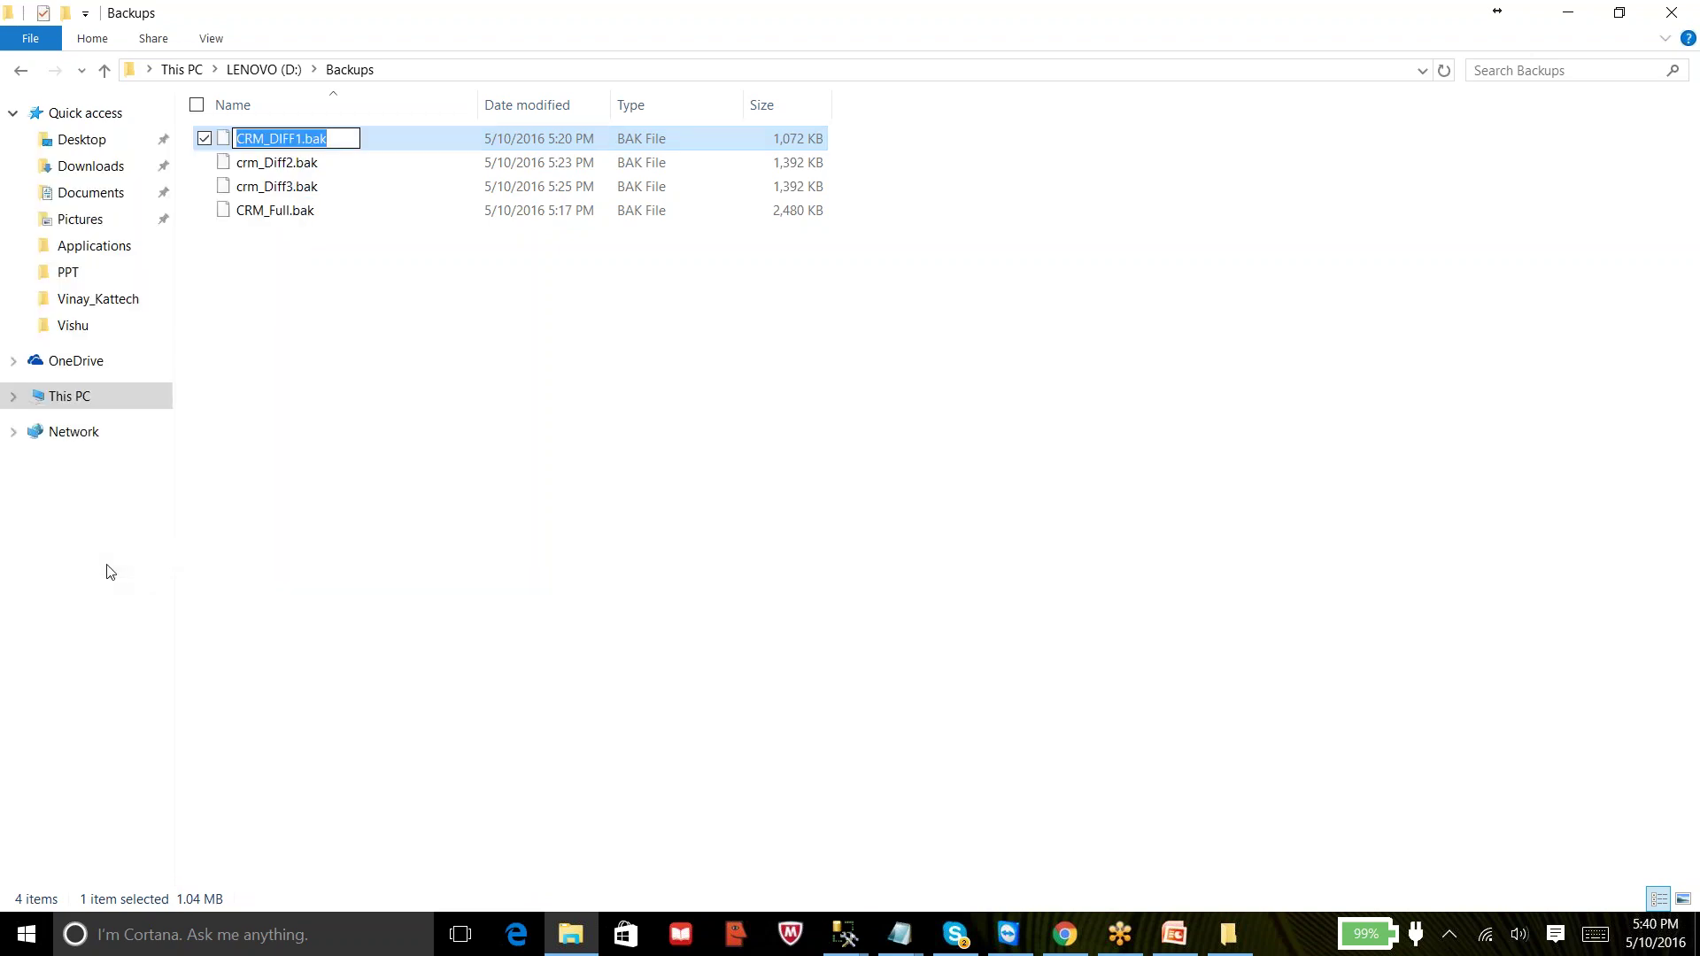
# - Back in SQL Server Management Studio, complete the statement with the path 'D:\Backups\CRM_DIFF1.bak' and the clause WITH RECOVERY
pyautogui.click(846, 936)
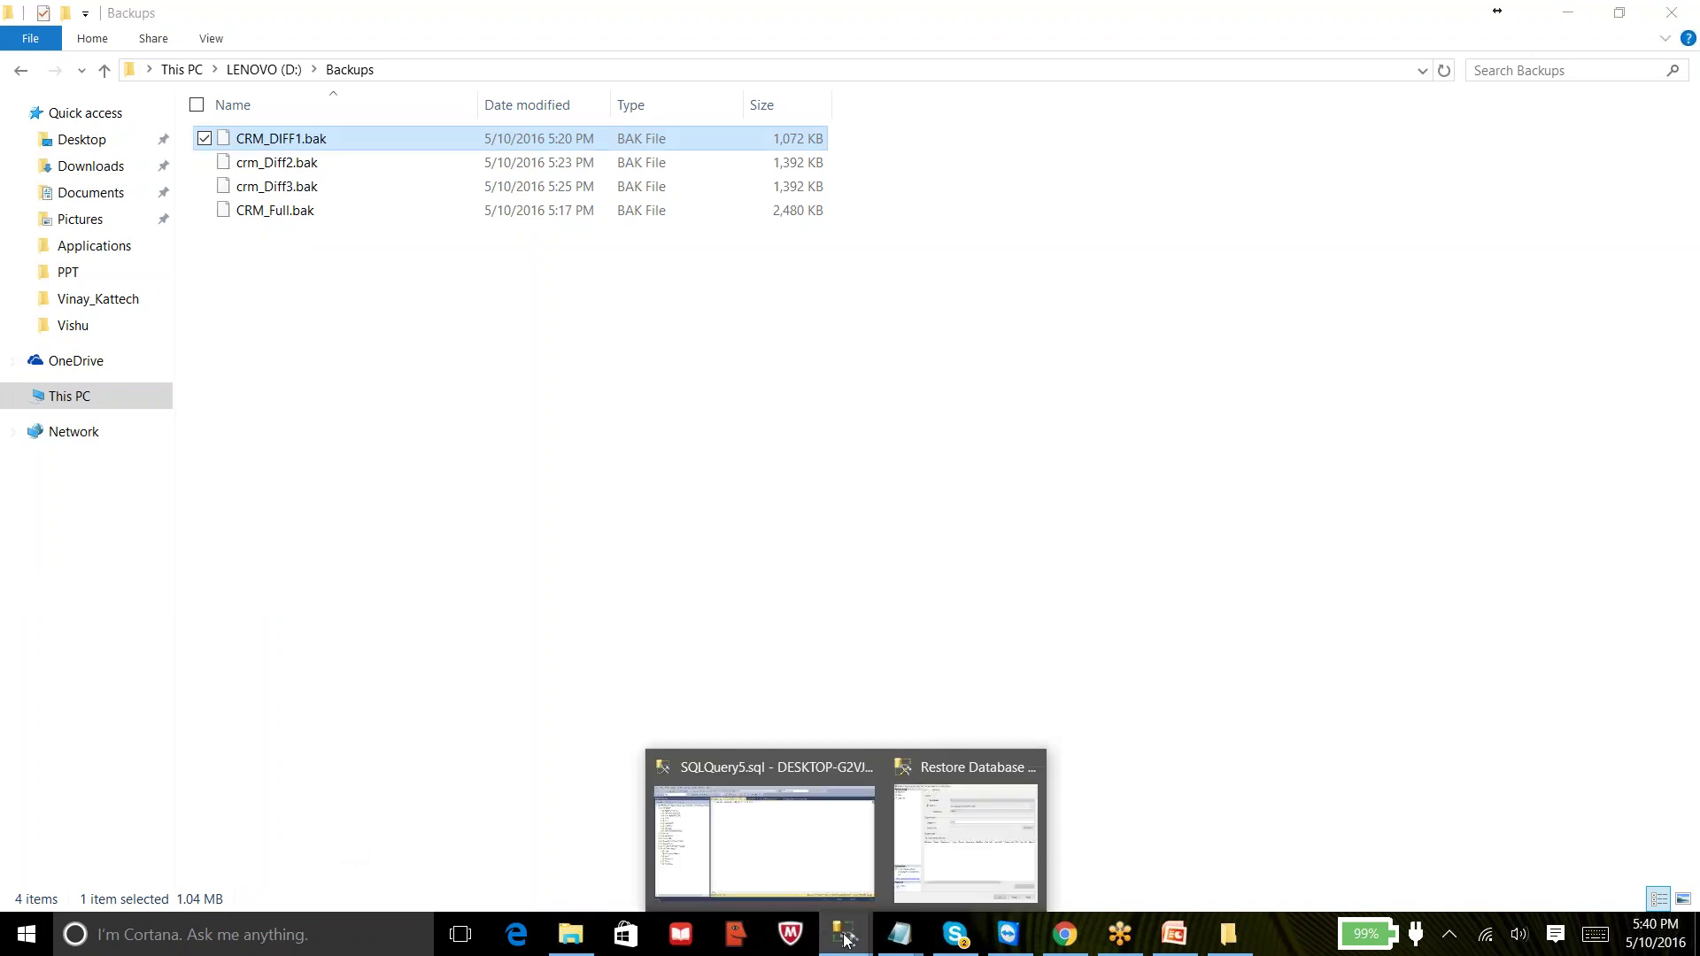
pyautogui.click(786, 808)
pyautogui.hotkey('ctrl', 'v')
pyautogui.click(798, 153)
pyautogui.write('D:')
pyautogui.write('\\')
pyautogui.write('Backups')
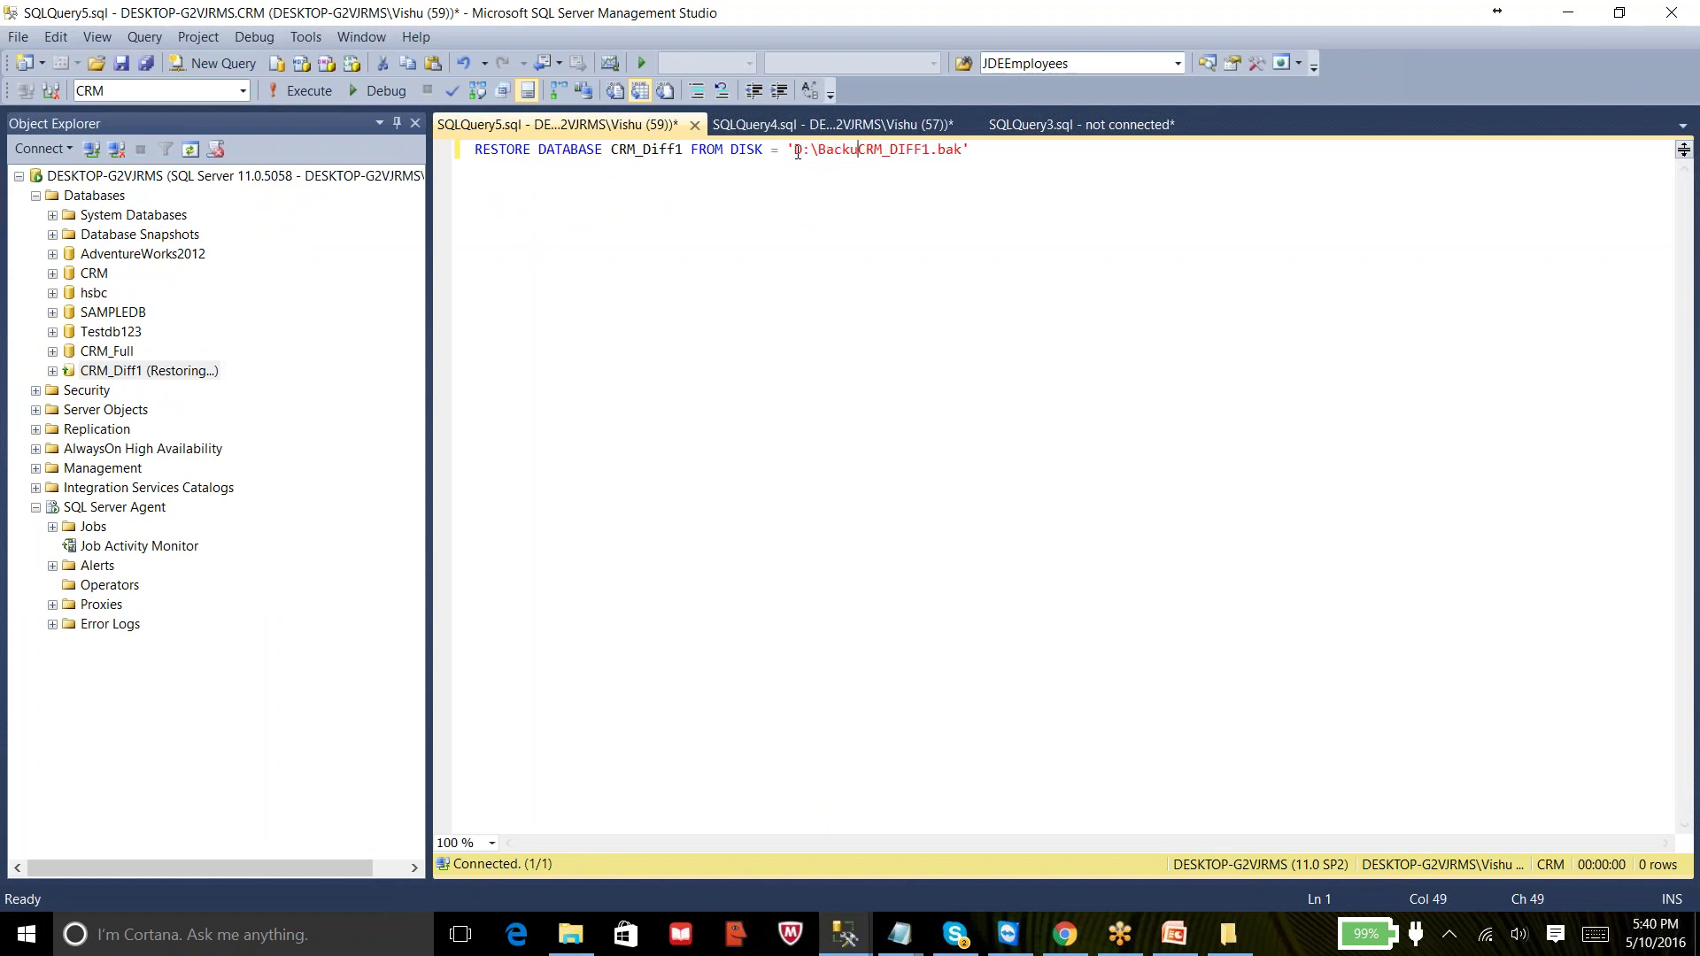
pyautogui.write('\\')
pyautogui.press('End')
pyautogui.write('WI')
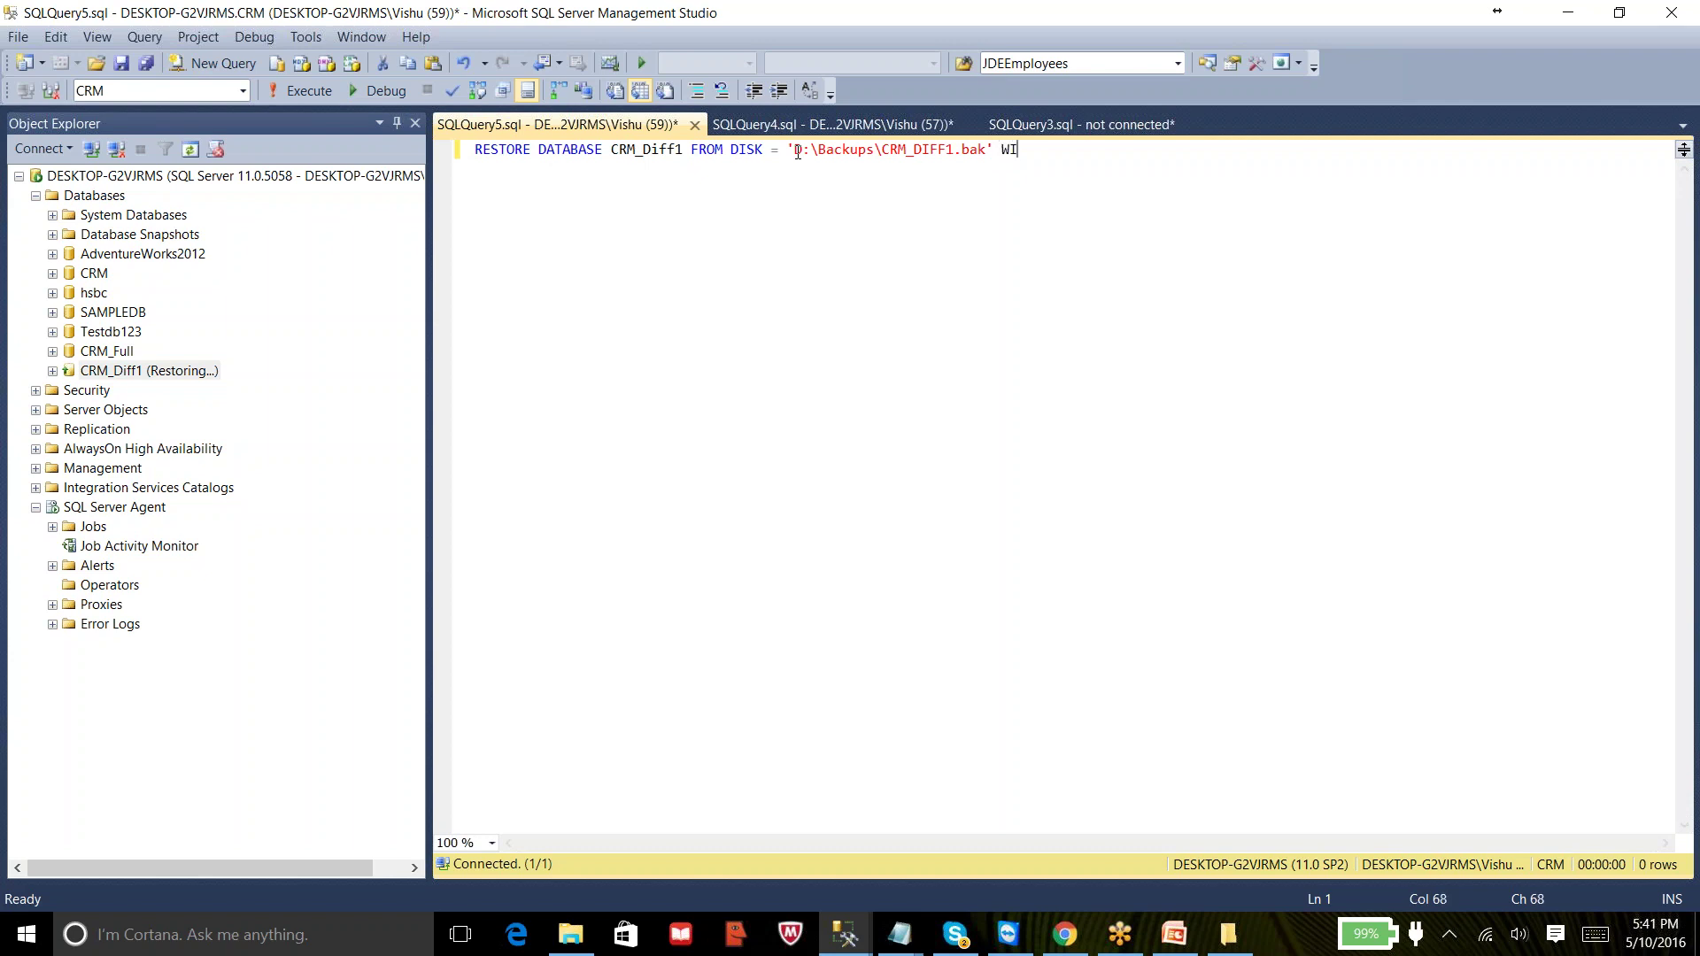
pyautogui.write('TH RECOVERY')
# - Set the query's database context to master and execute the CRM_Diff1 restore statement
pyautogui.click(244, 89)
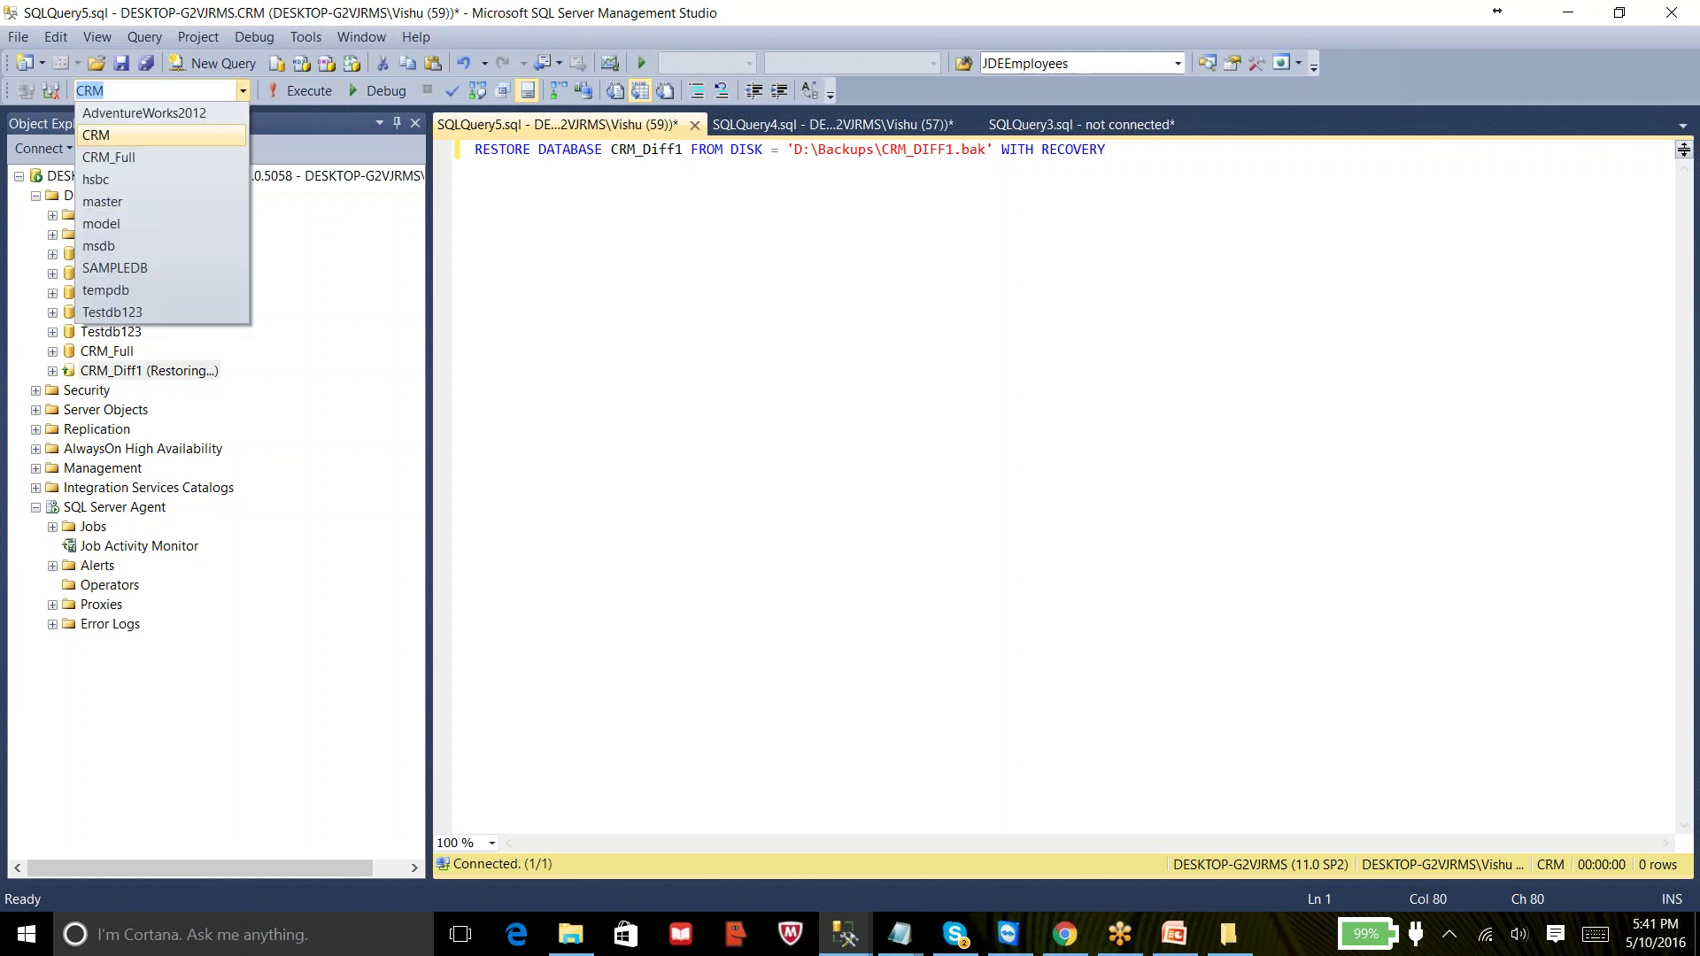
pyautogui.click(119, 201)
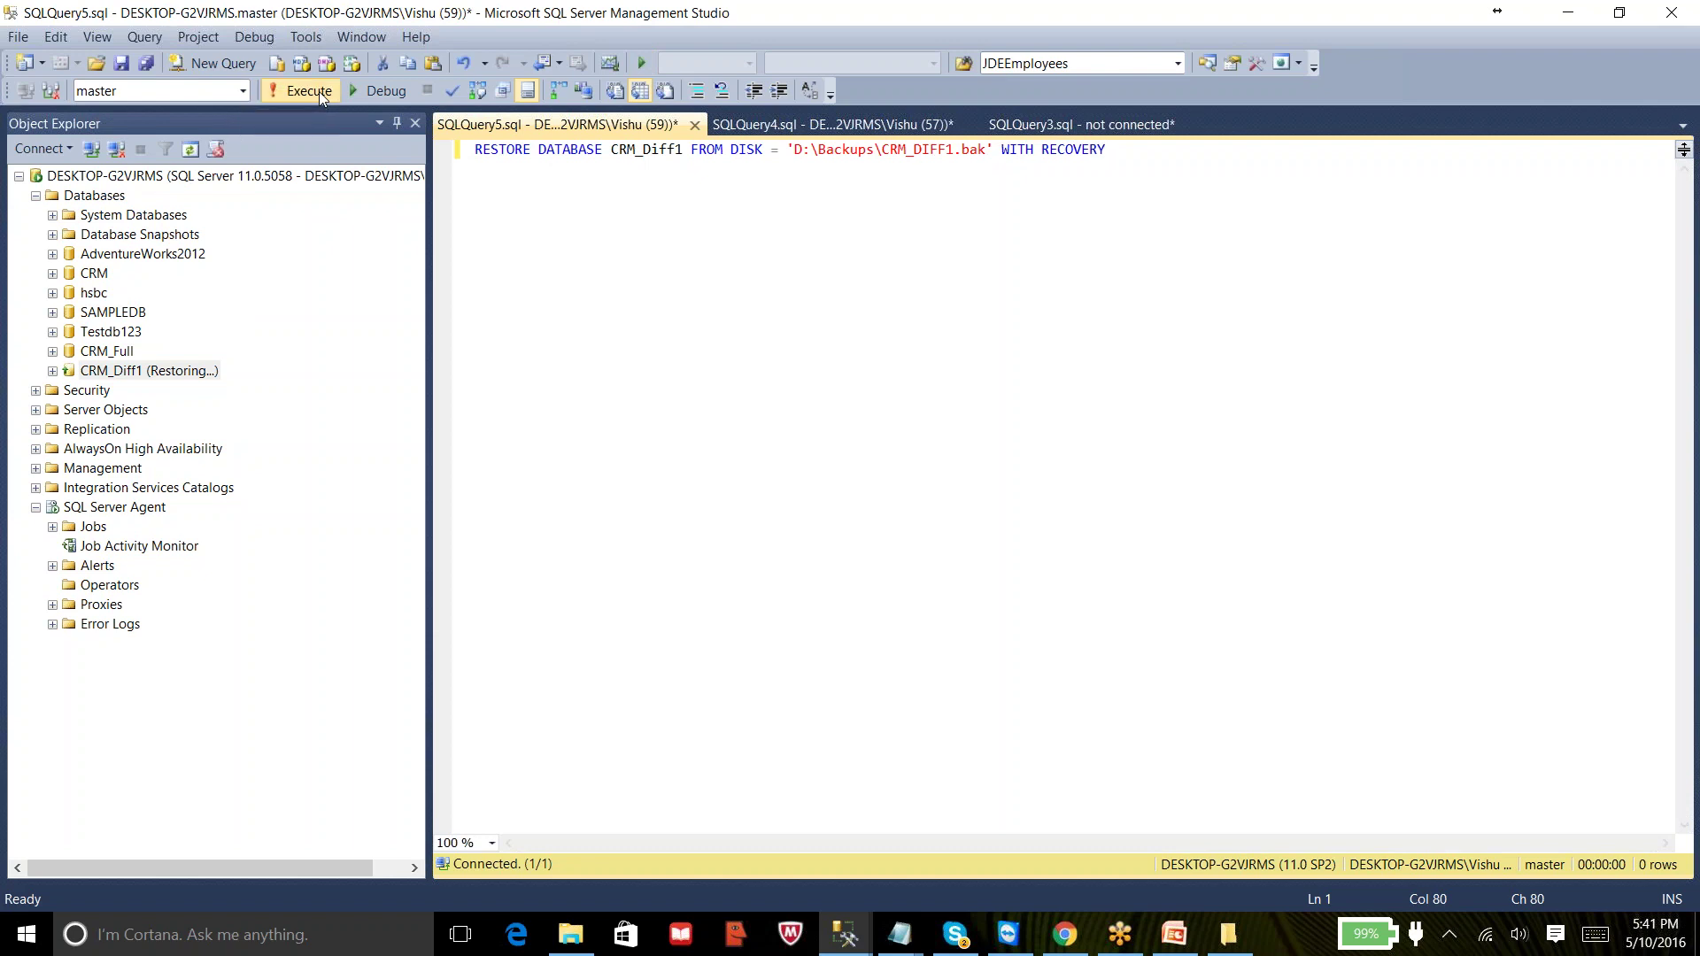
pyautogui.click(319, 93)
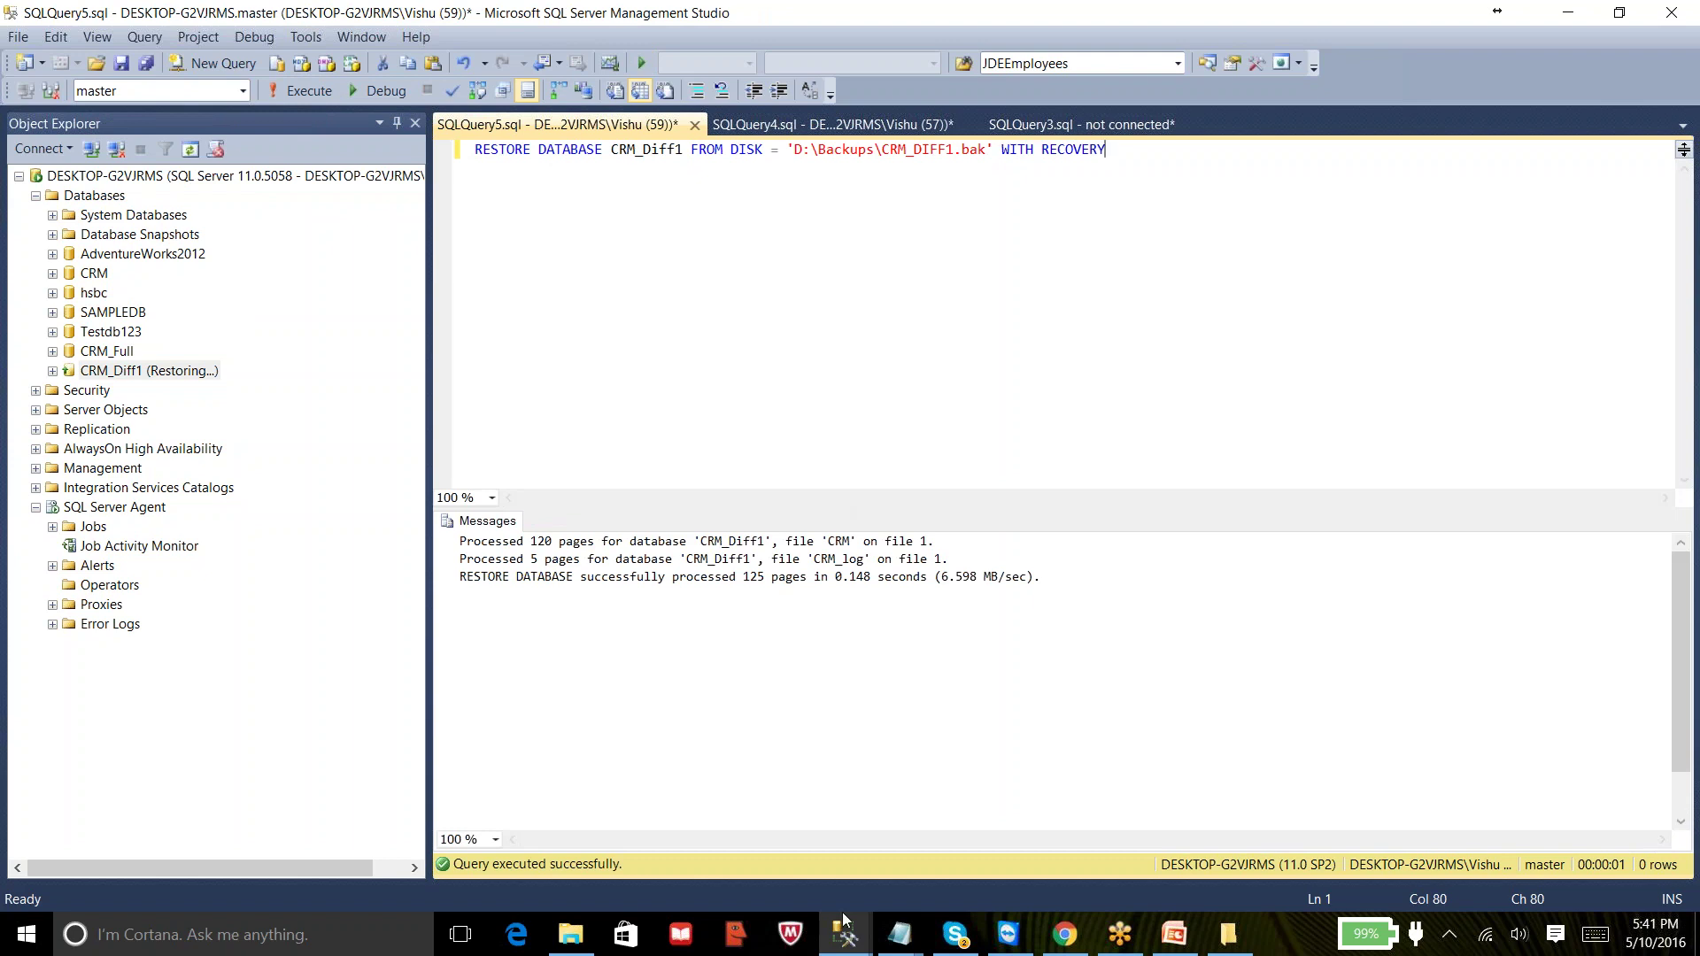
# - Close the leftover Restore Database - CRM window and return to the restore query
pyautogui.moveTo(843, 921)
pyautogui.click(942, 822)
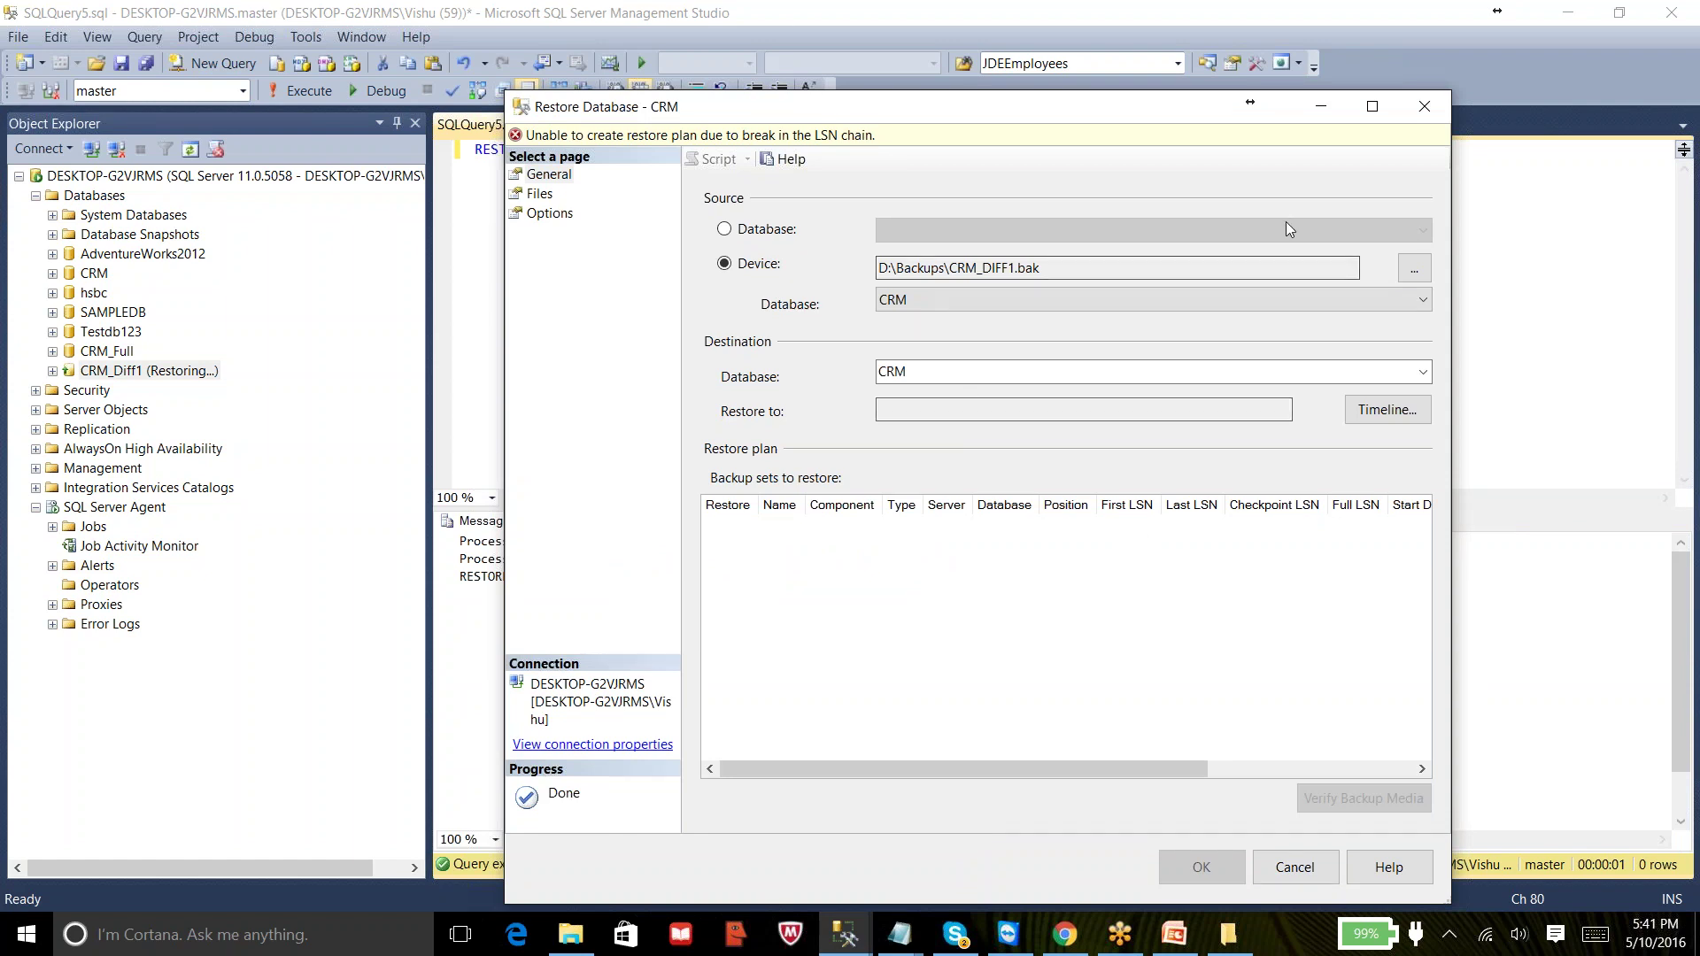
pyautogui.click(1421, 114)
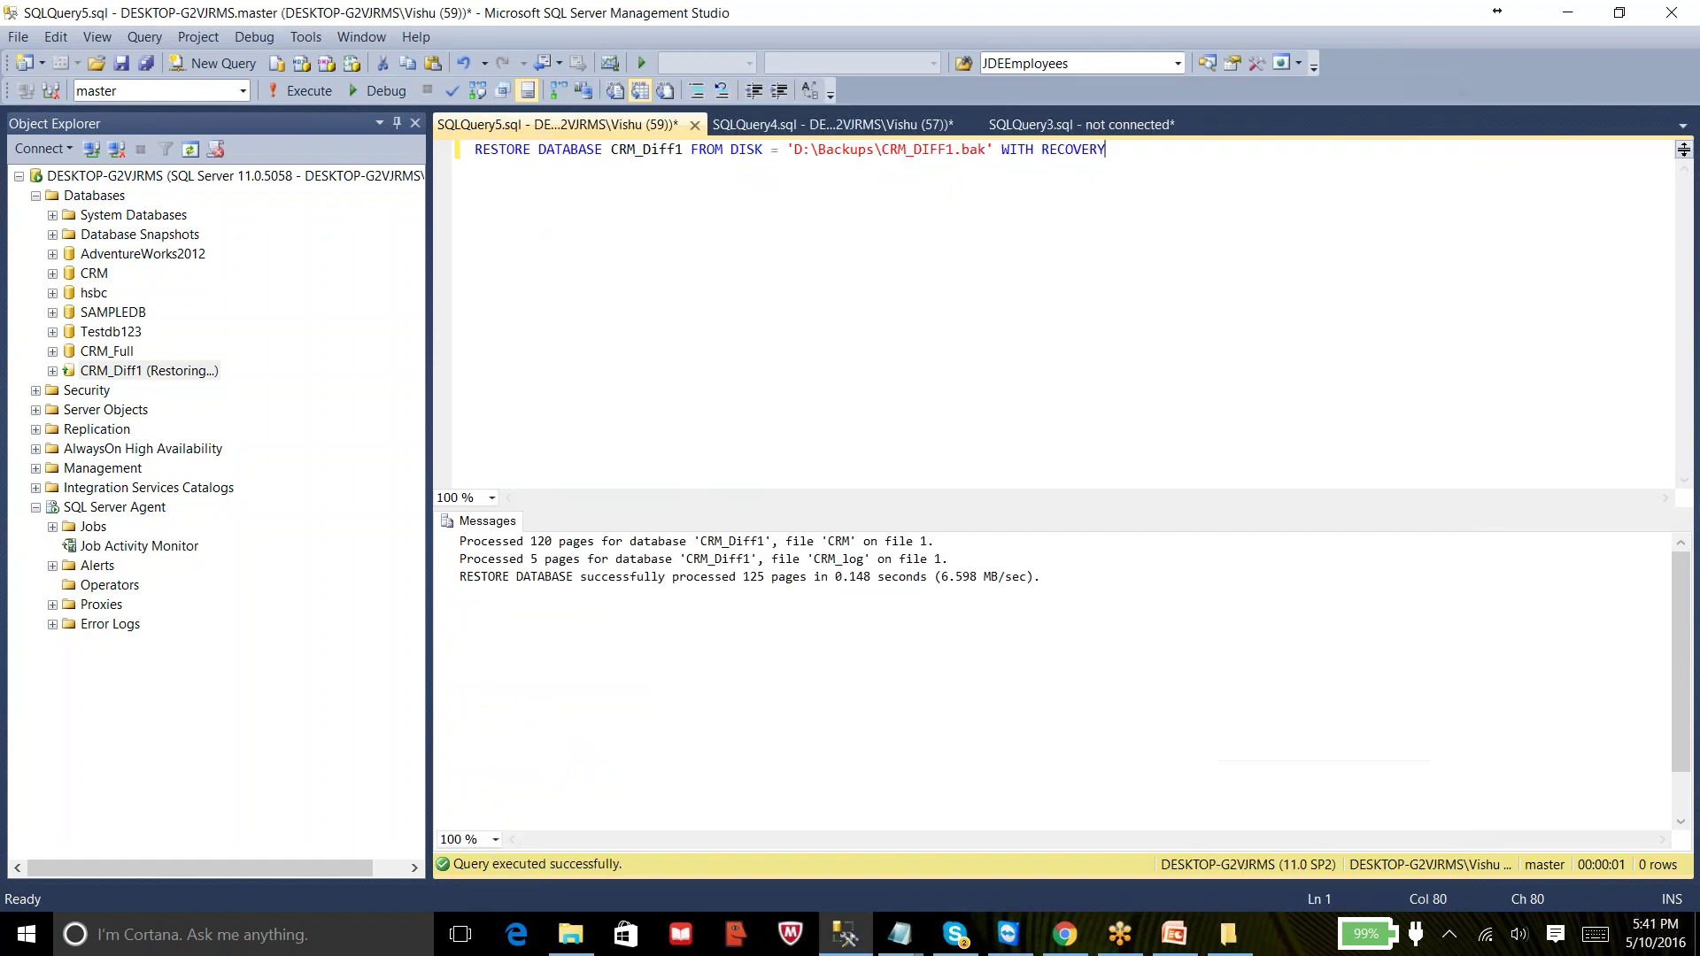
pyautogui.click(995, 317)
# - Refresh the Databases node in Object Explorer
pyautogui.click(92, 196)
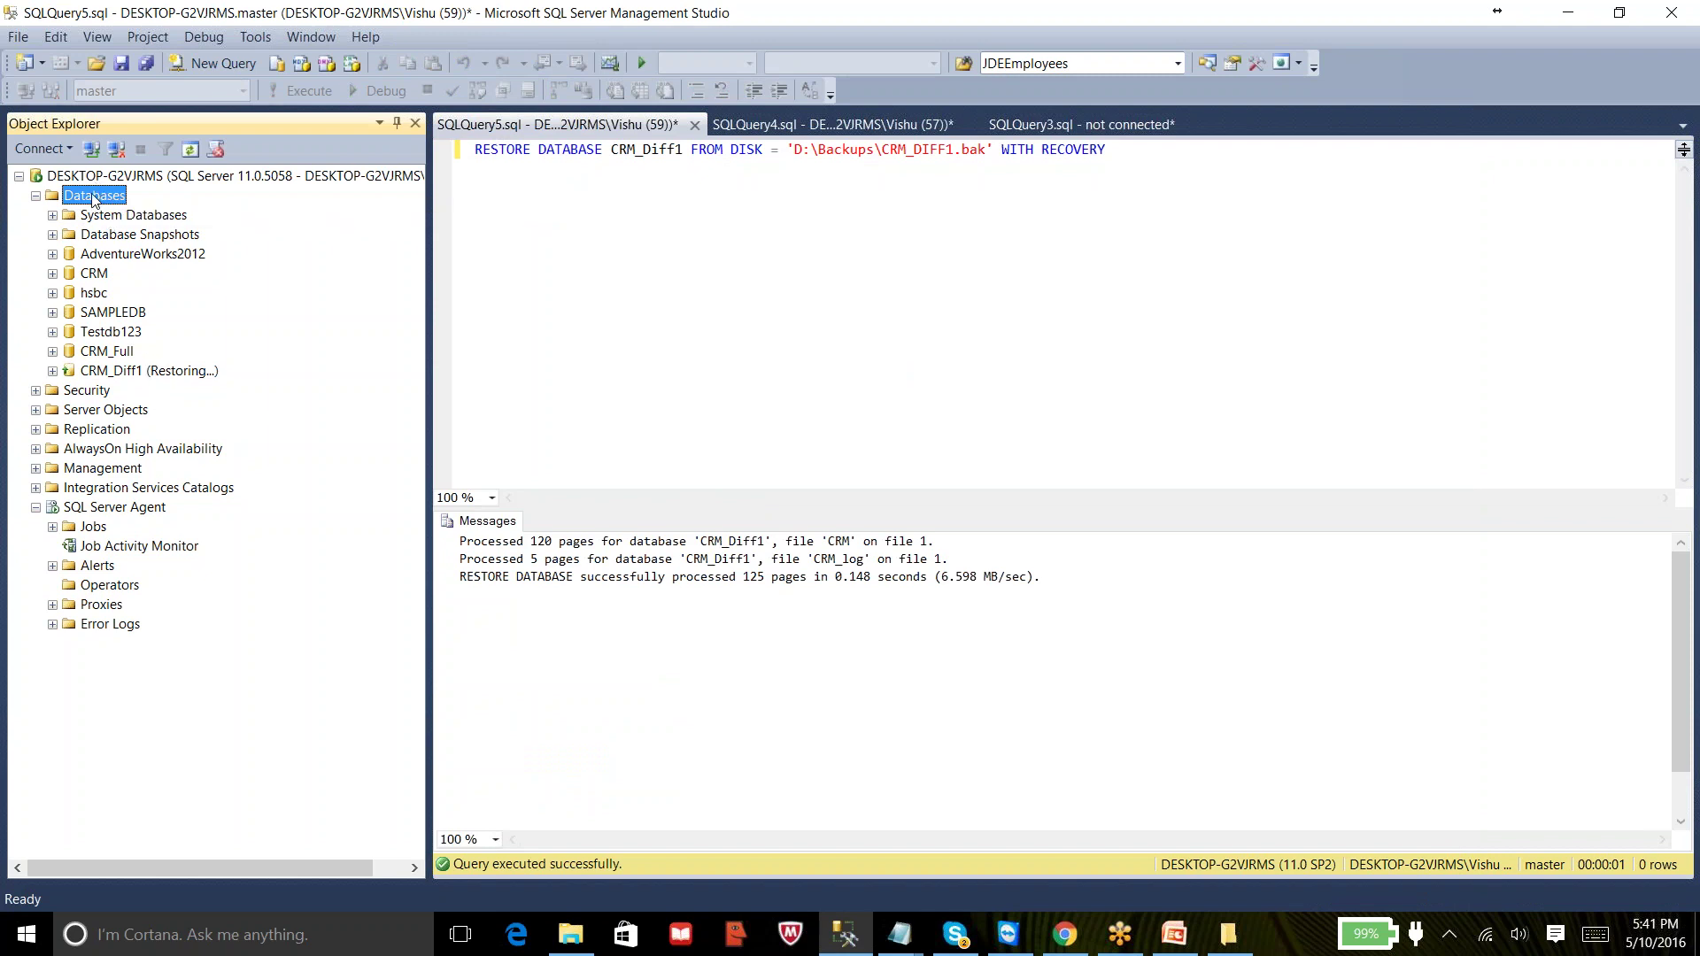
pyautogui.rightClick(92, 199)
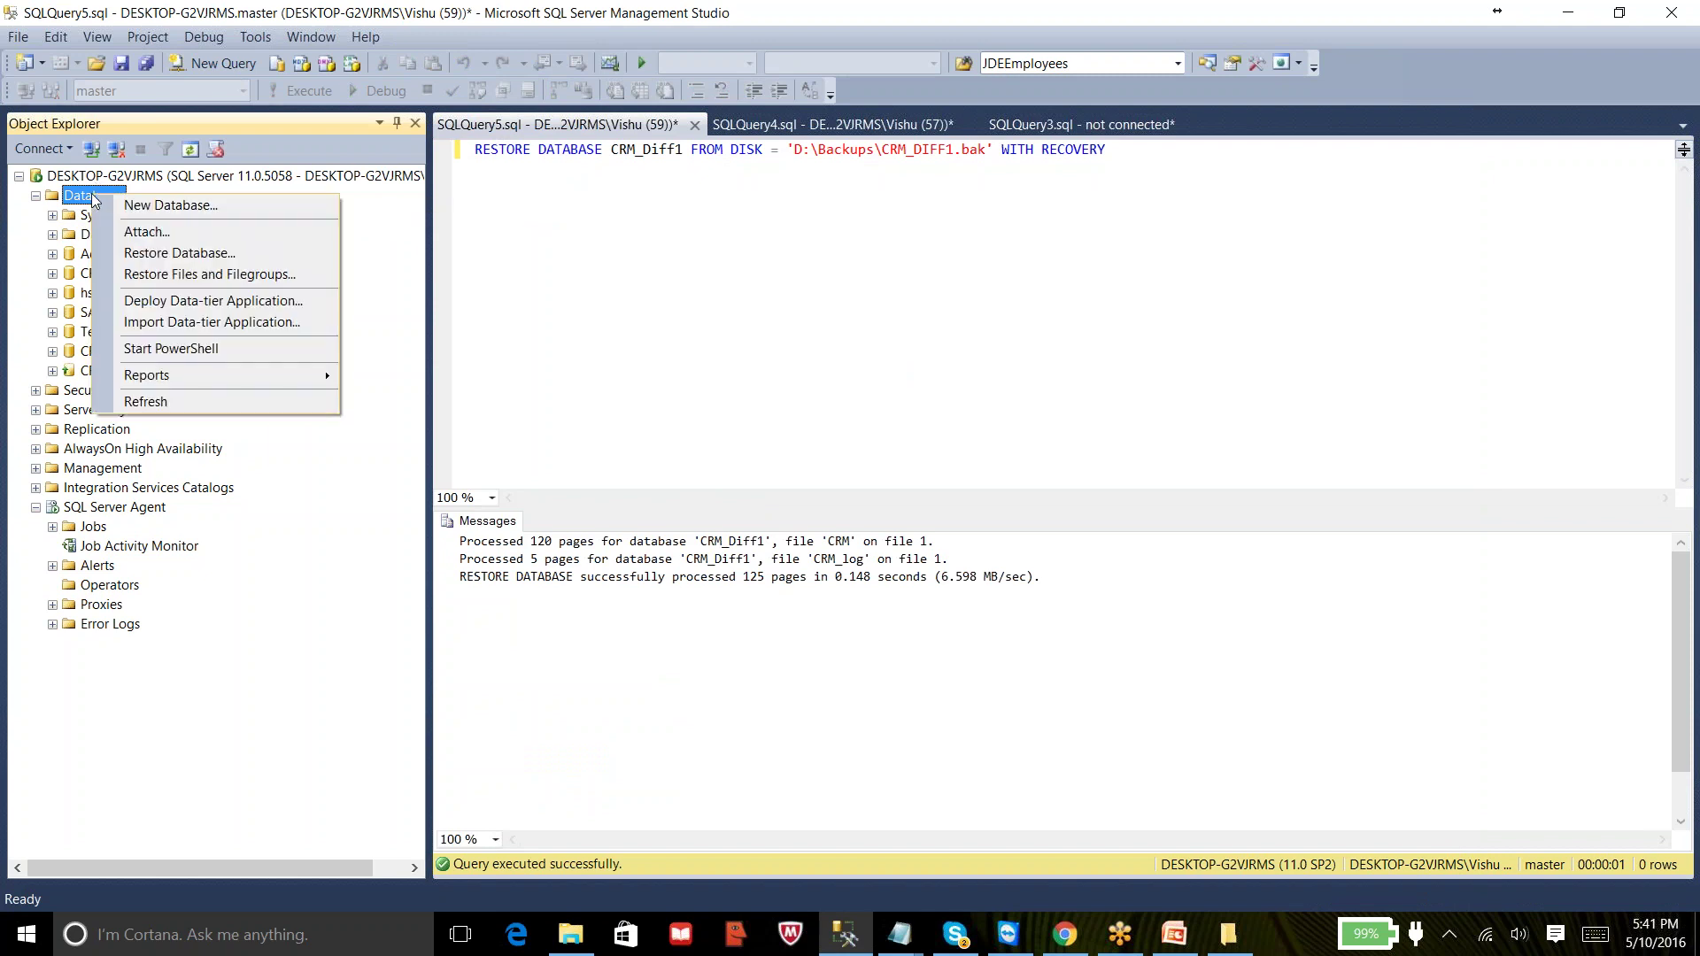
pyautogui.click(217, 404)
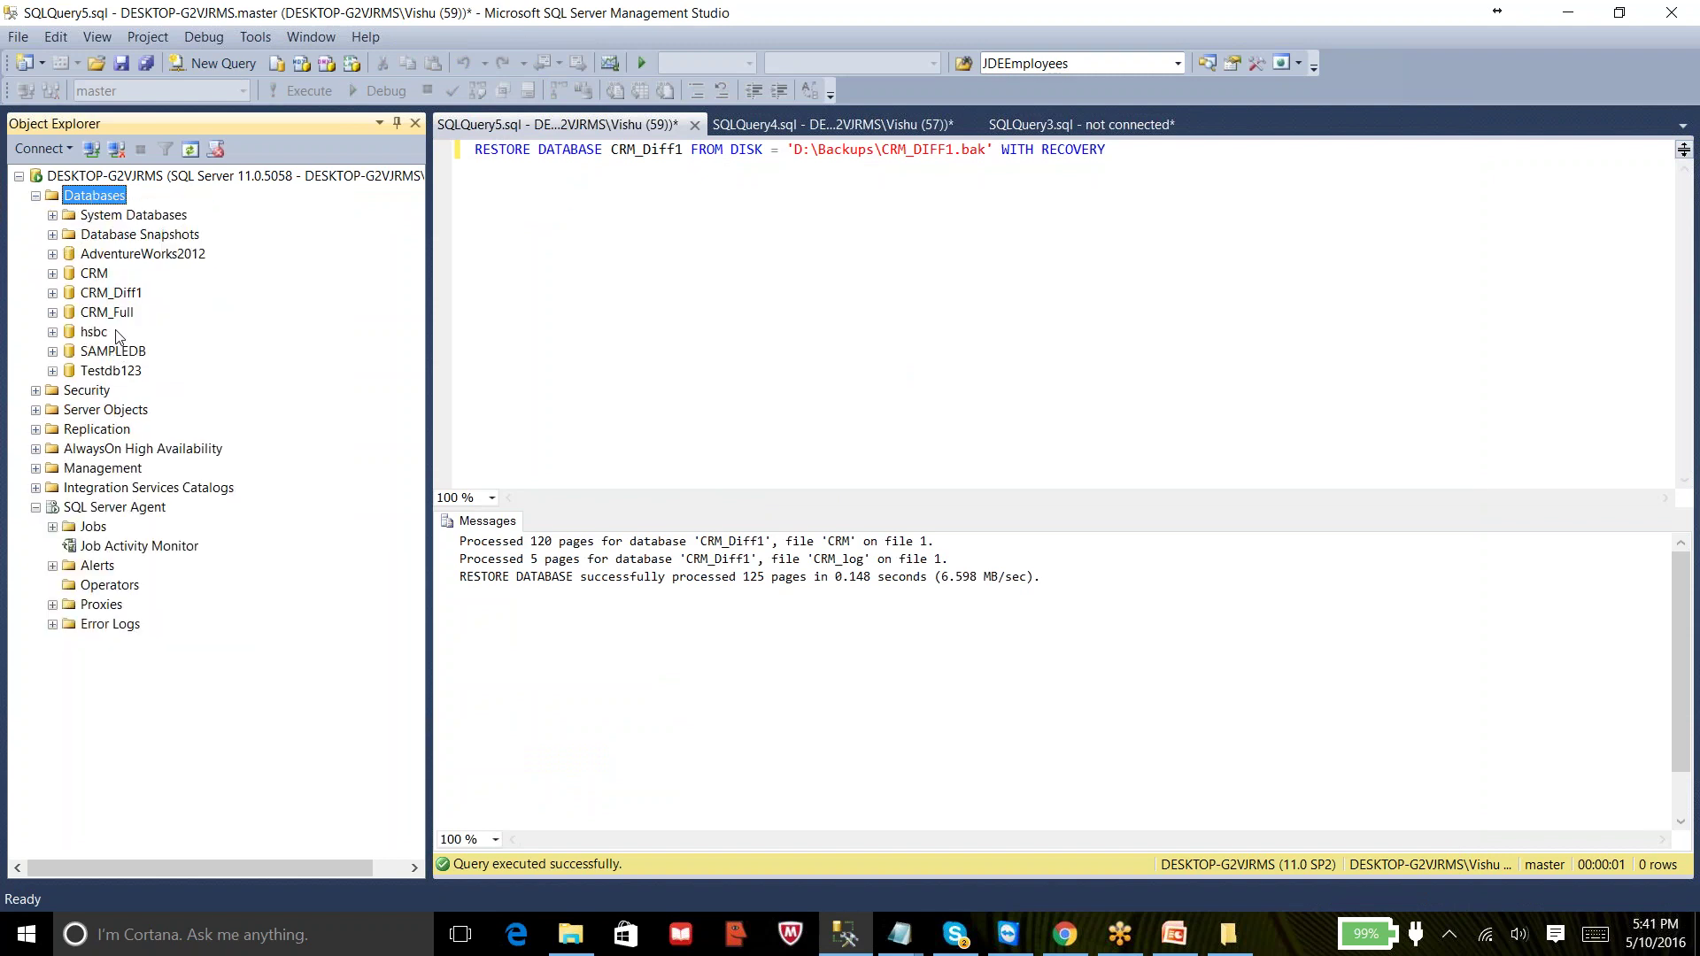
# - Check the top 1000 rows of the dbo.STUDENTS table in CRM_Diff1, and close that query
pyautogui.click(123, 294)
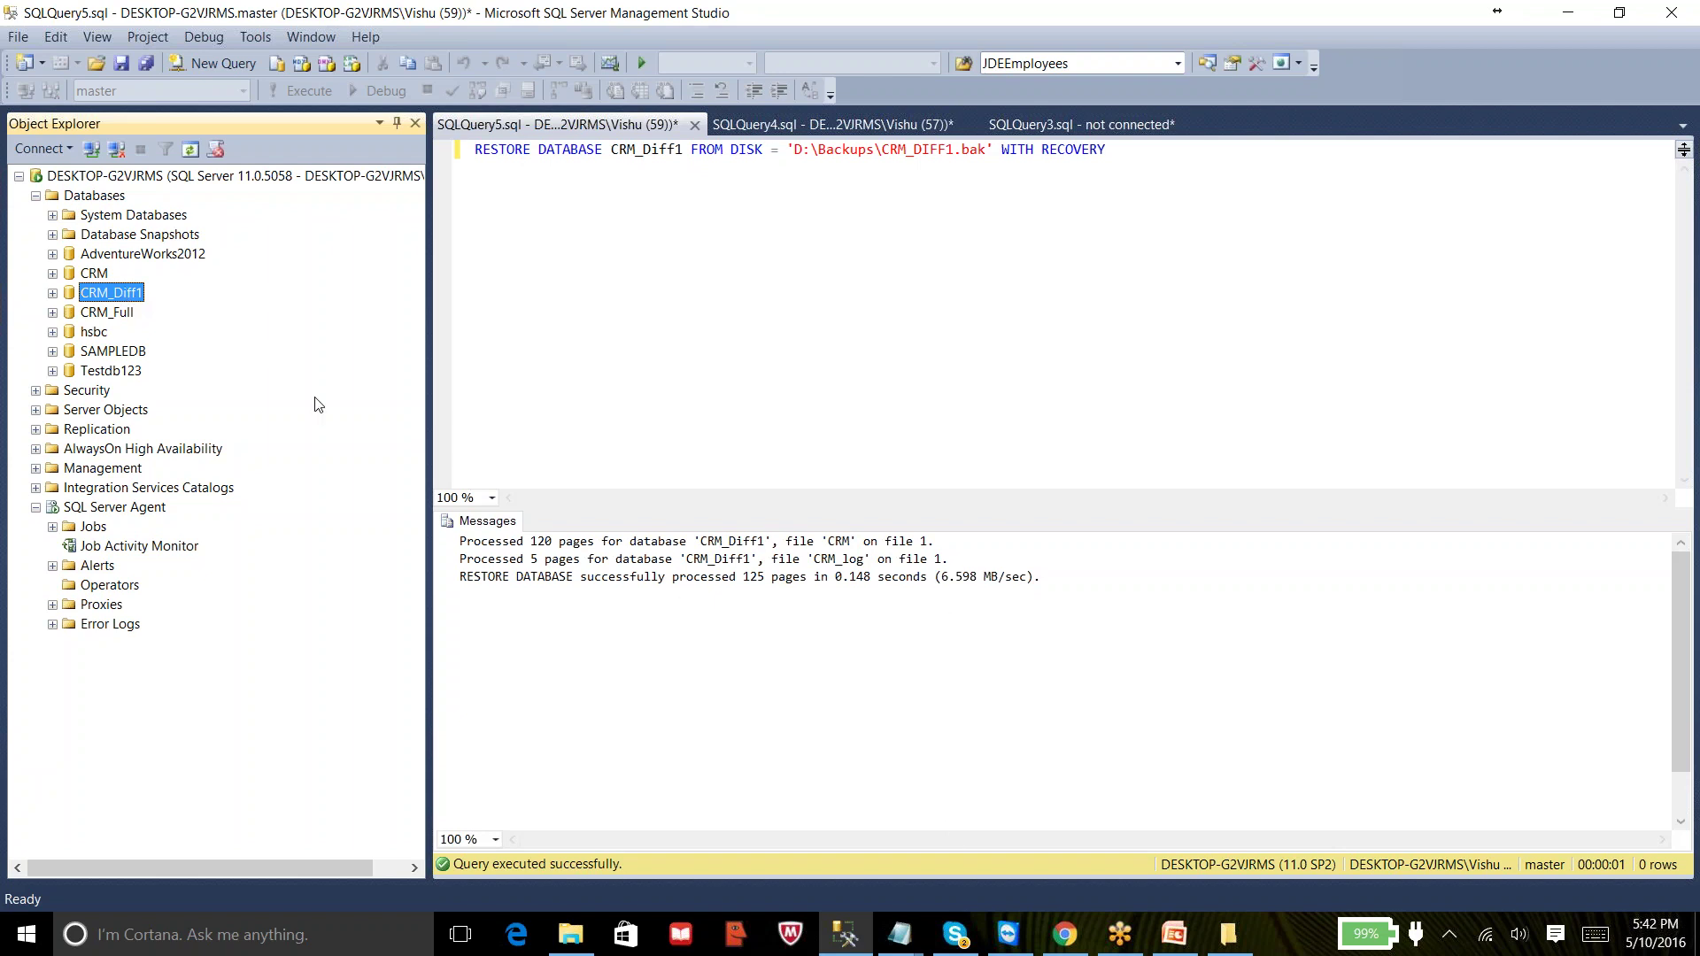
pyautogui.click(54, 294)
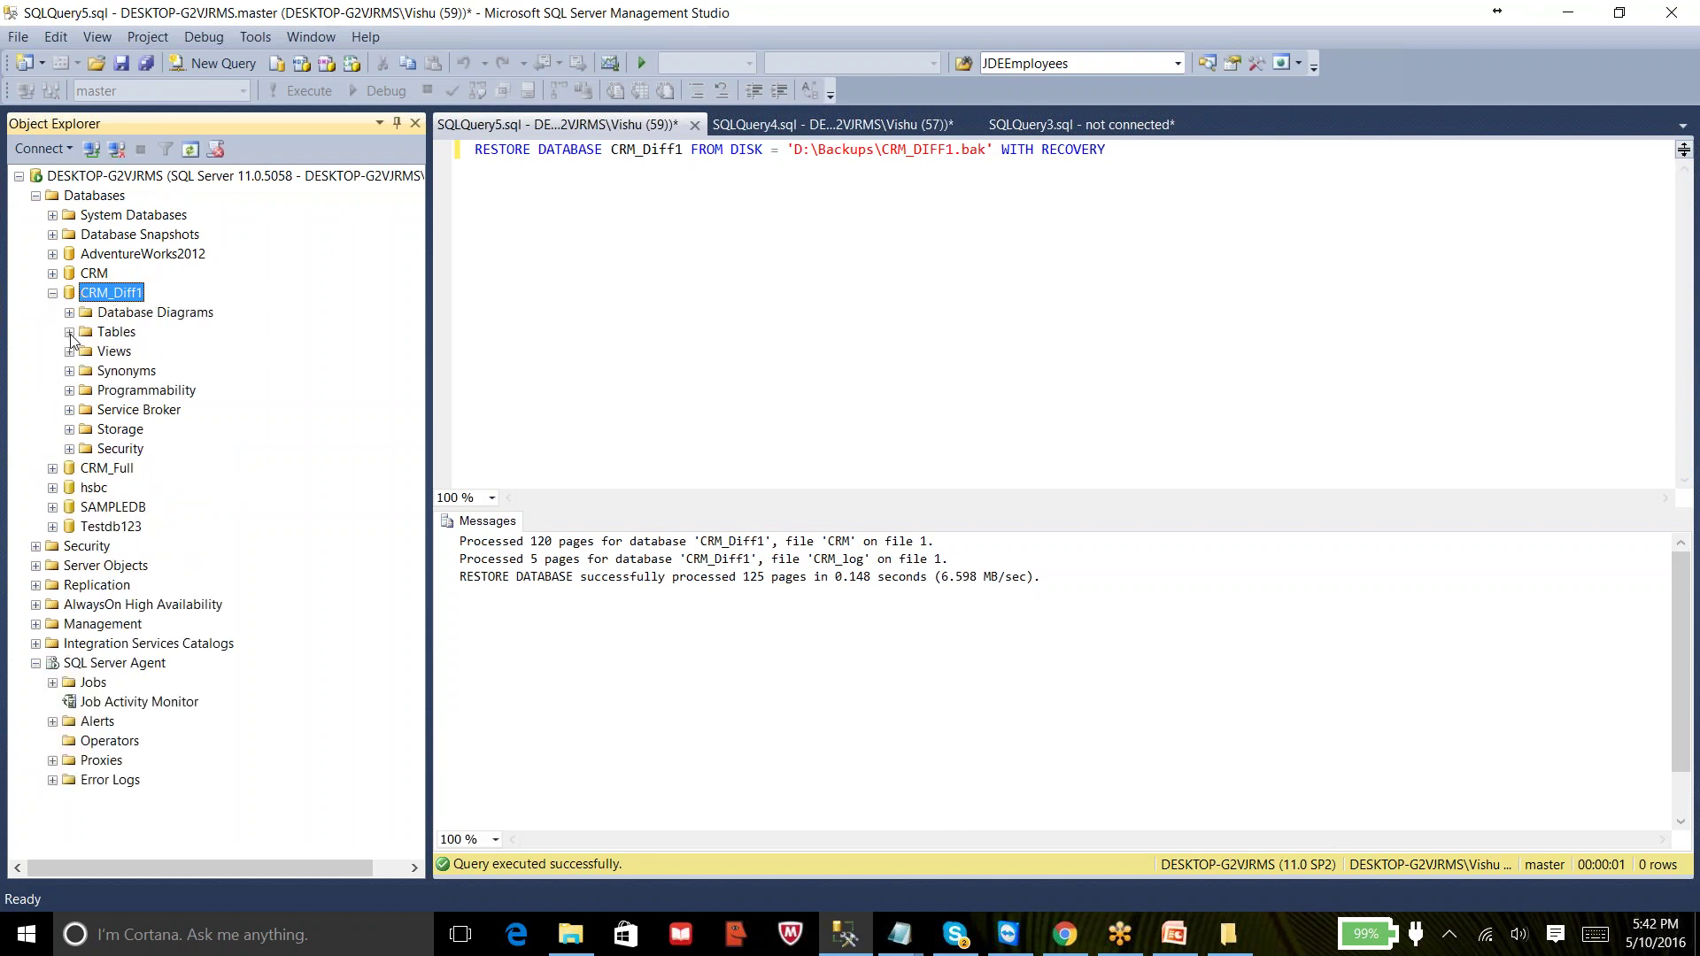
pyautogui.click(69, 332)
pyautogui.click(154, 392)
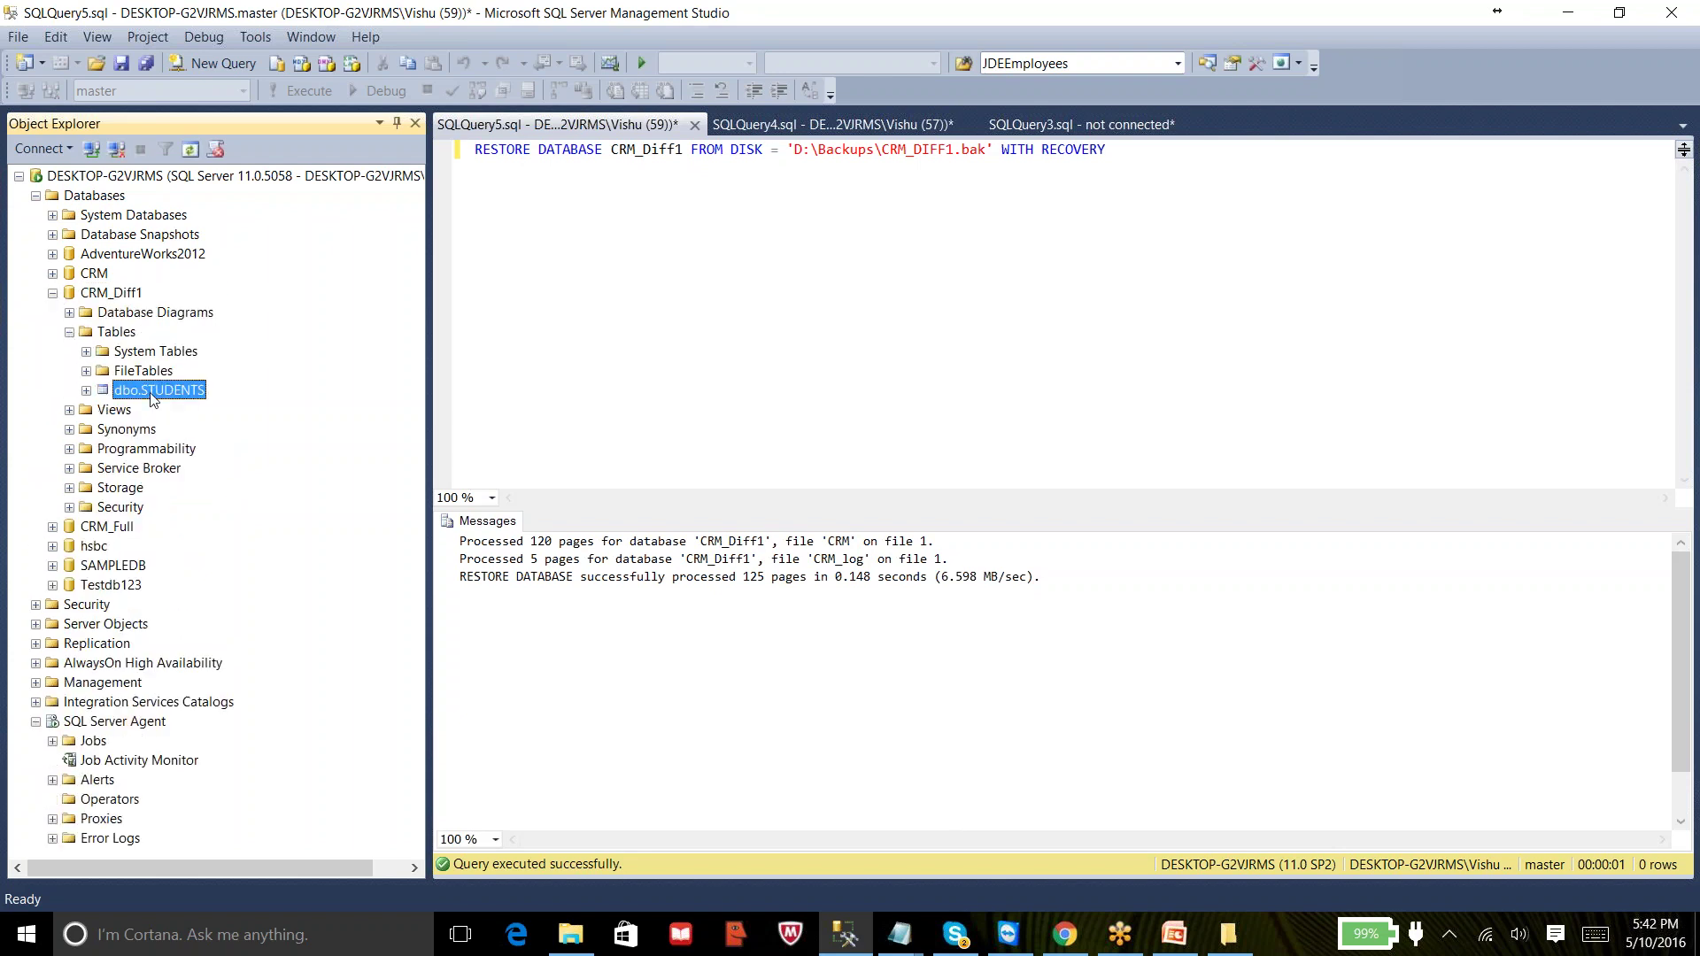
pyautogui.rightClick(150, 392)
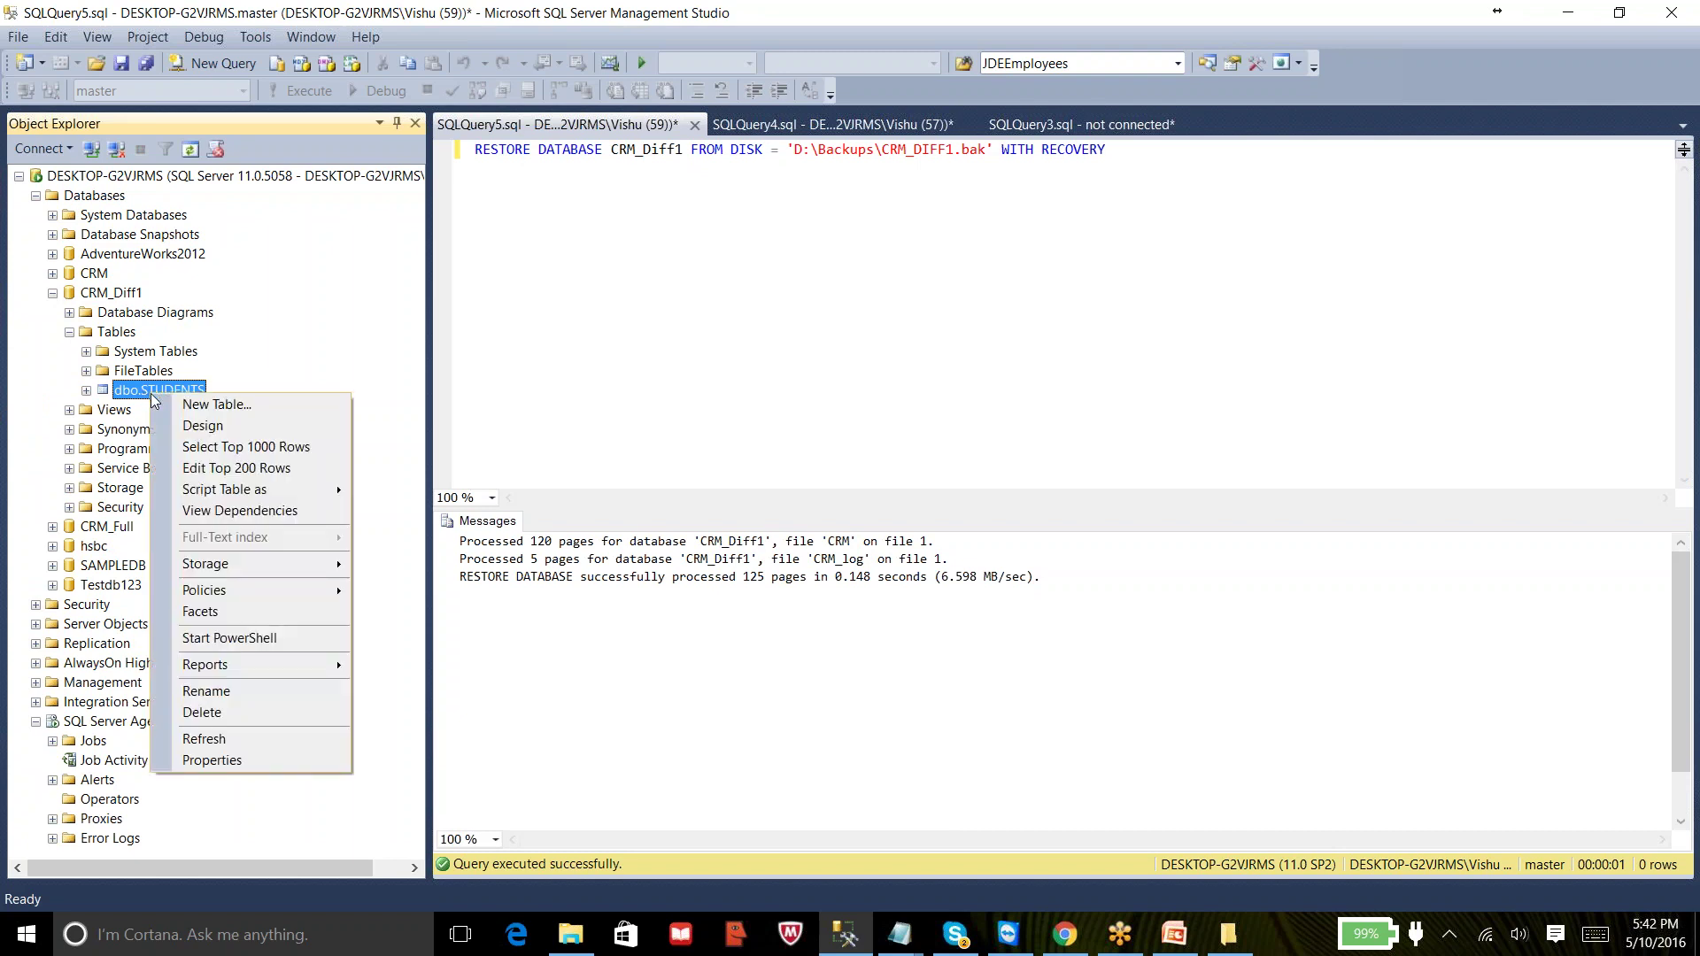
pyautogui.click(196, 452)
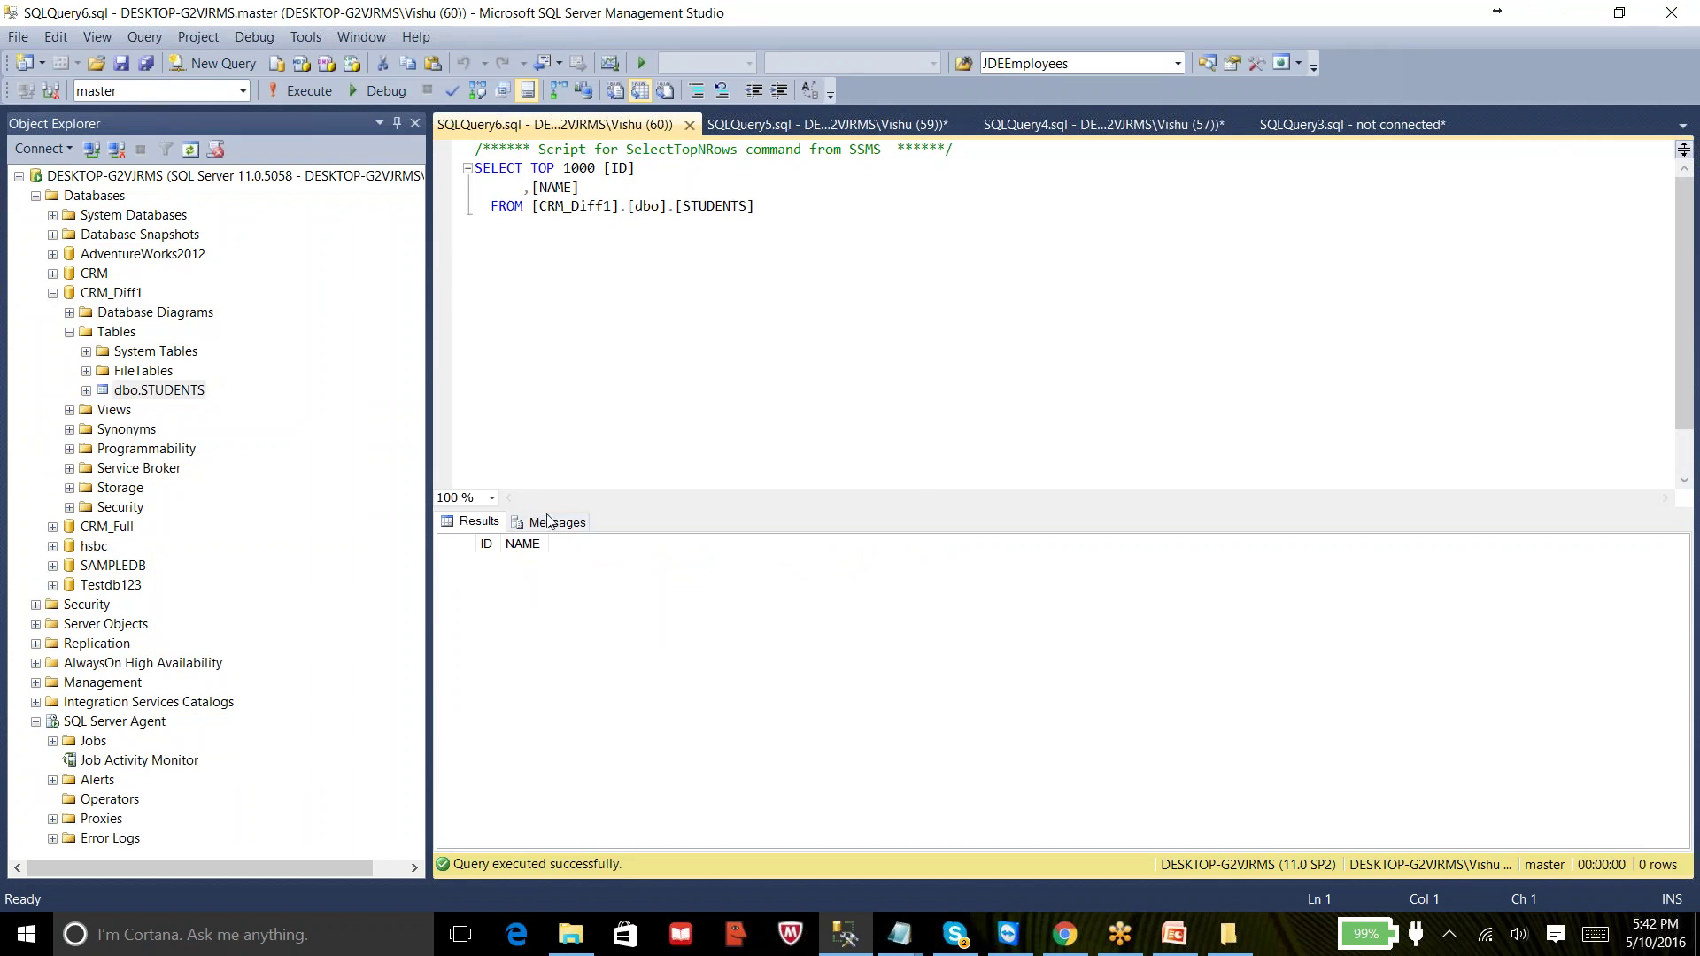
pyautogui.click(690, 126)
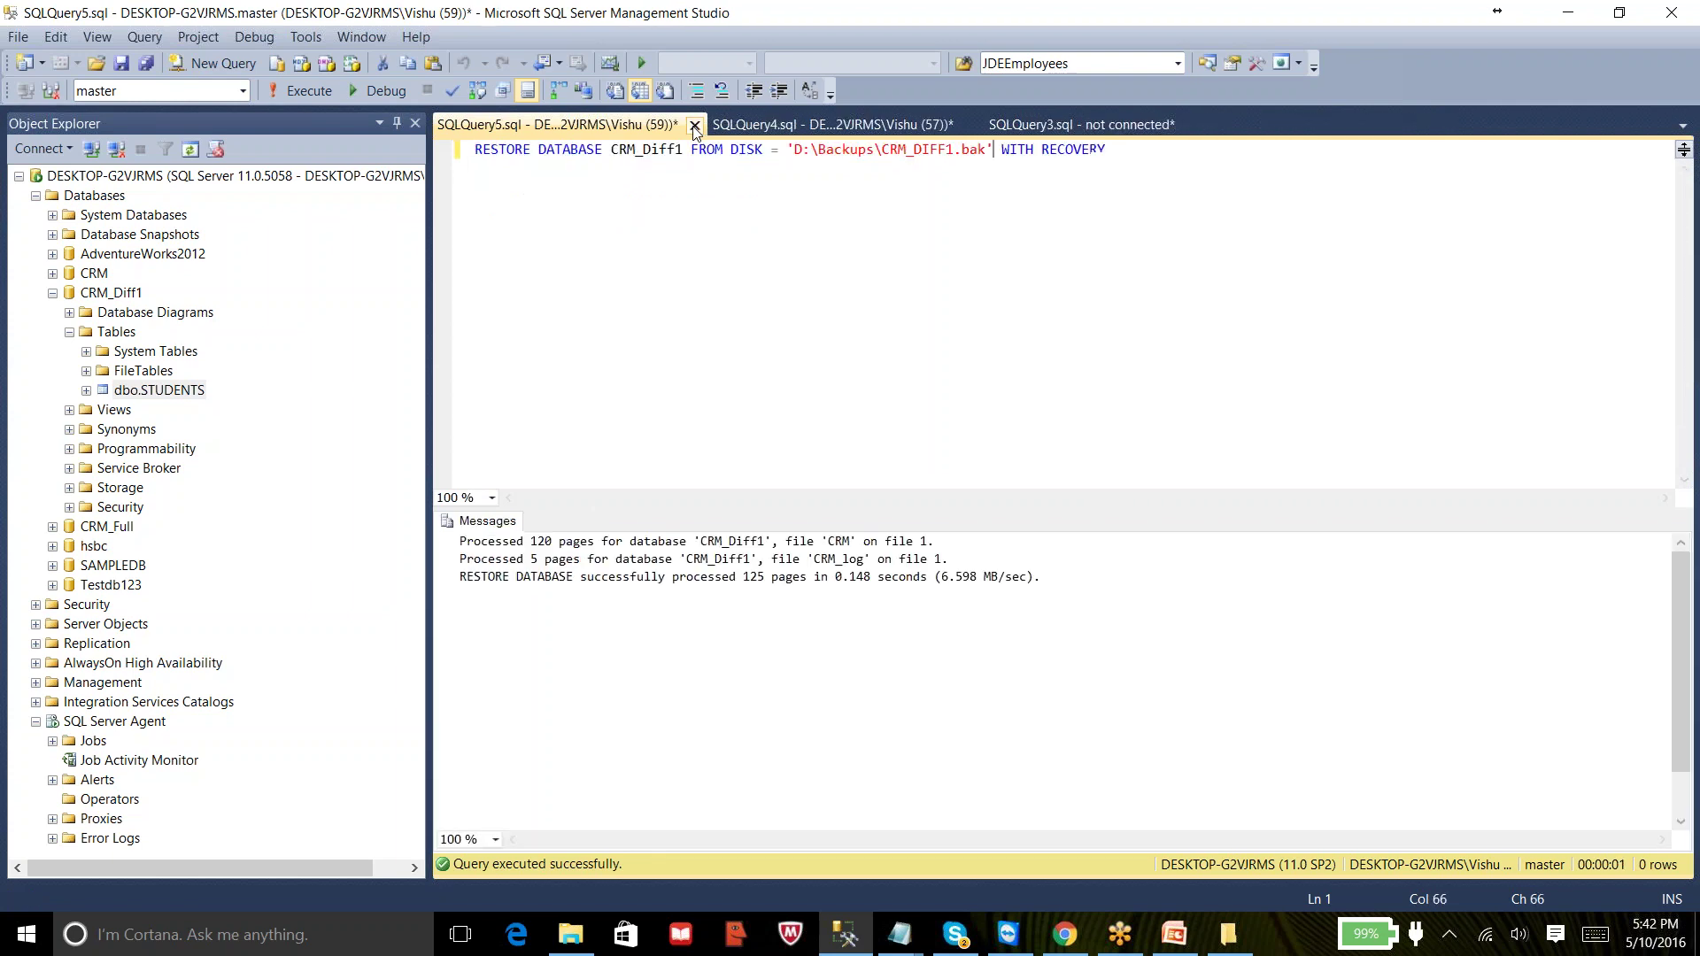
# - In the untitled Notepad notes, add "-- Table without any rows" under restore scenario 2, space out scenario 3, and review backup steps 1 to 6
pyautogui.click(899, 934)
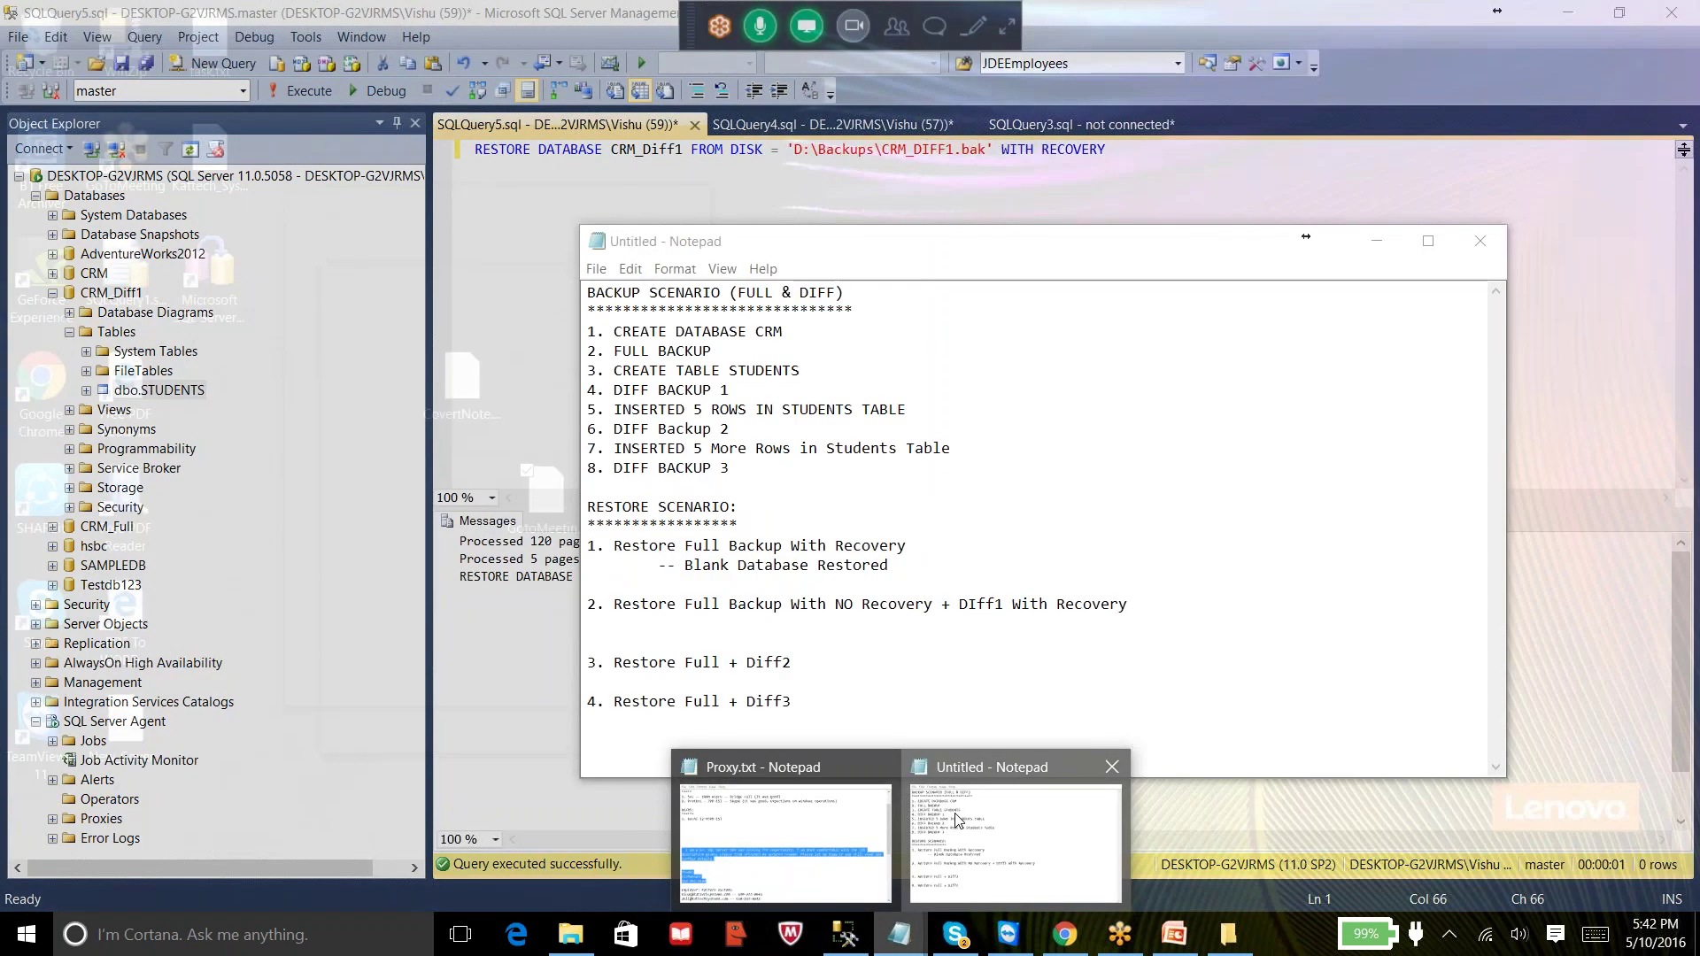
pyautogui.click(956, 819)
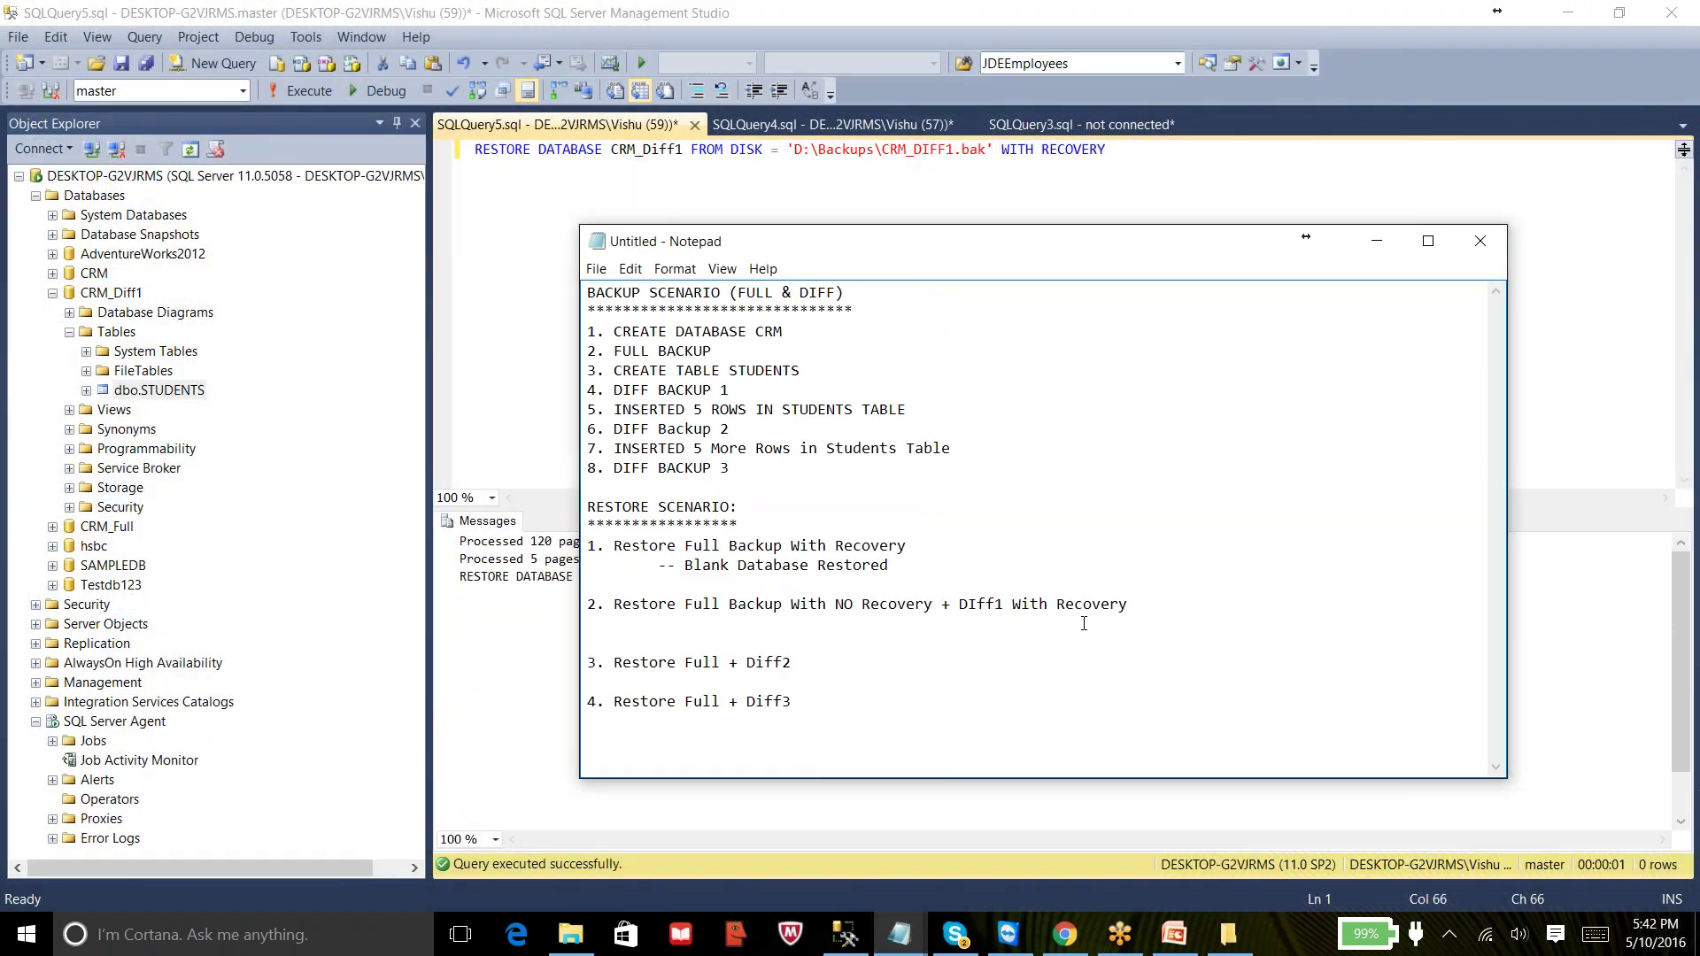
pyautogui.click(1130, 608)
pyautogui.press('Return')
pyautogui.press('Tab')
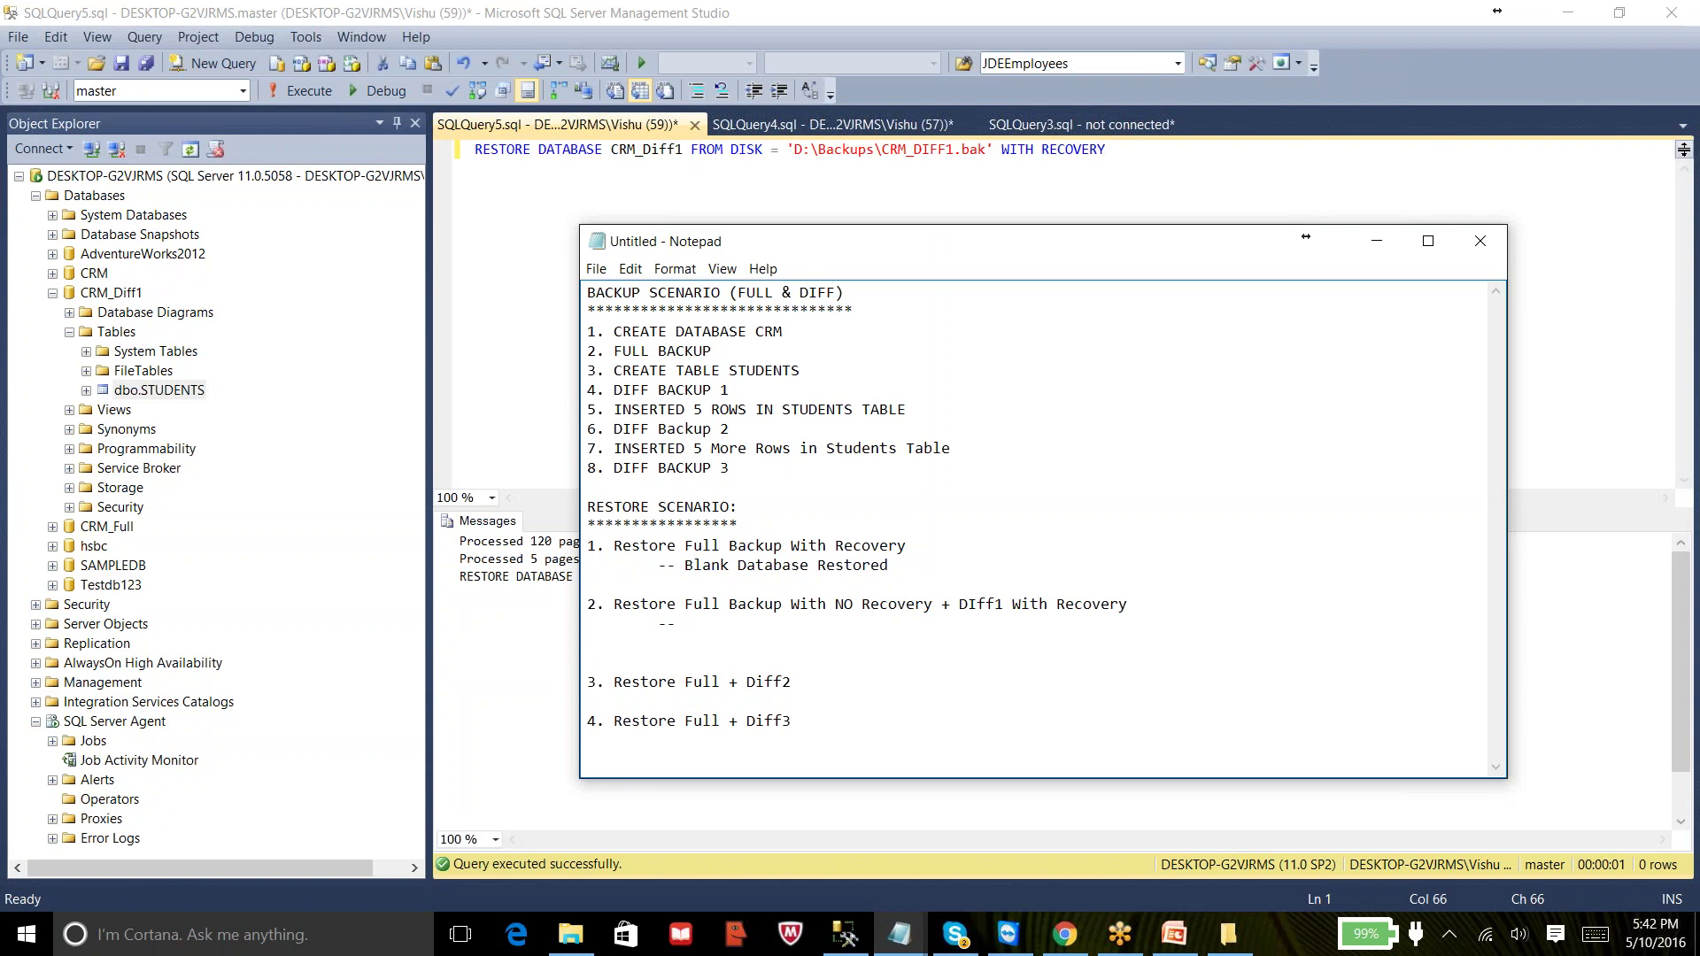
pyautogui.write('-- Table without any rows')
pyautogui.press('Return')
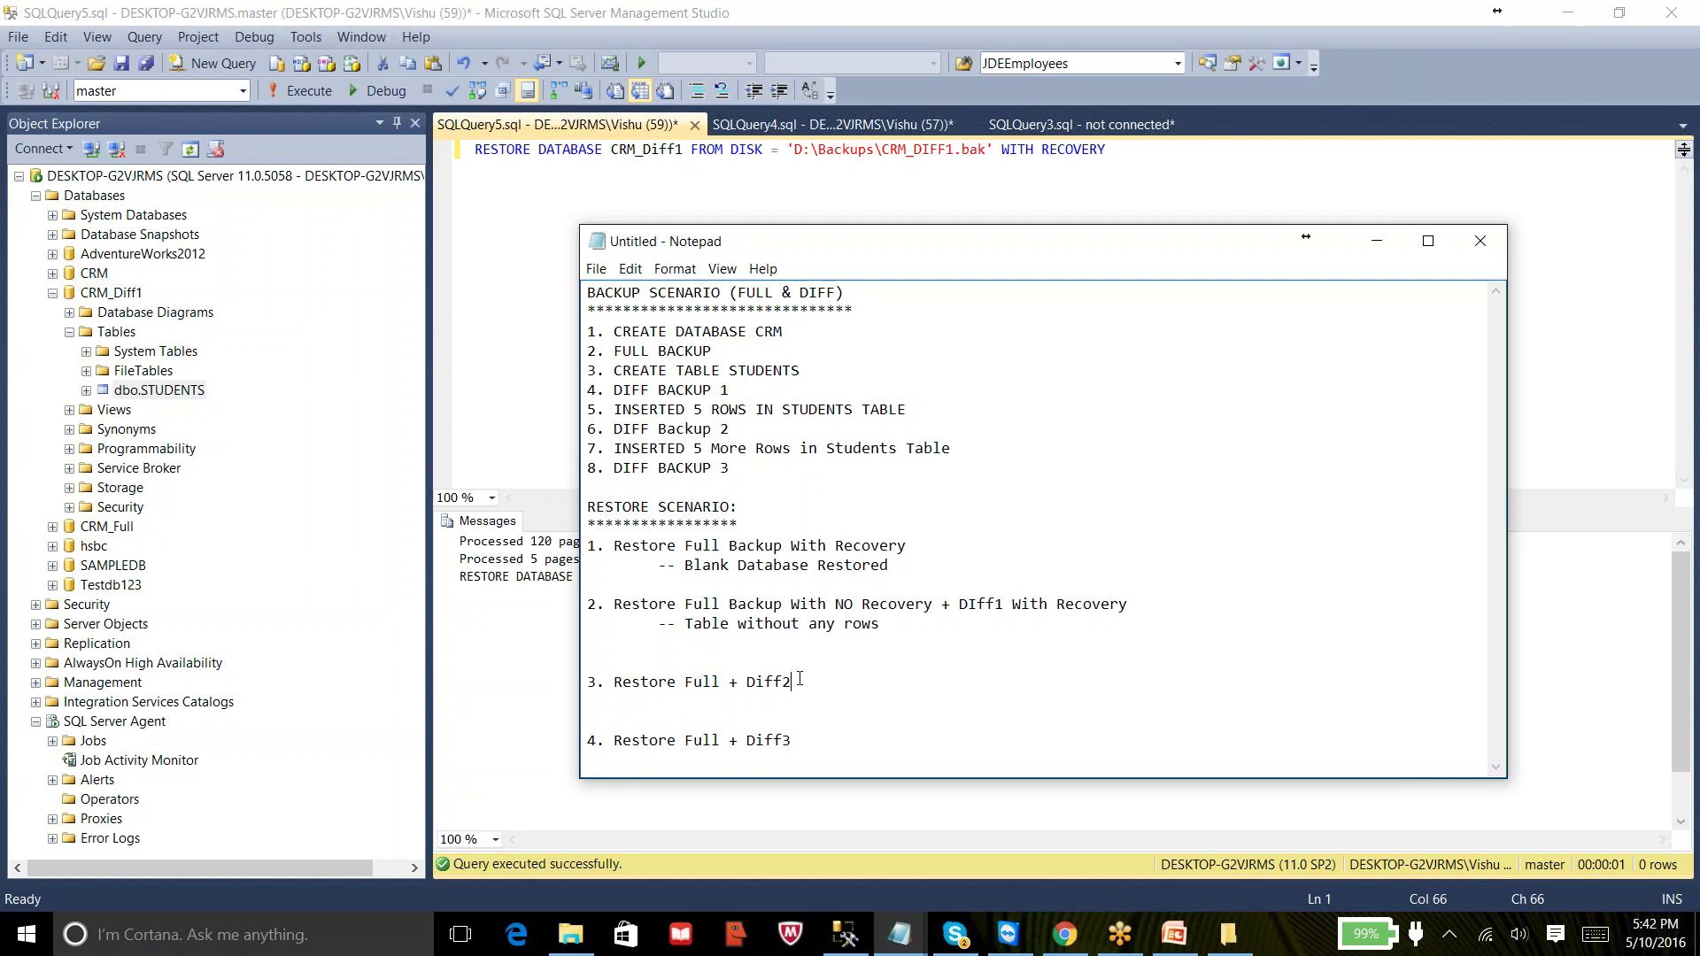
pyautogui.moveTo(724, 353); pyautogui.dragTo(589, 344)
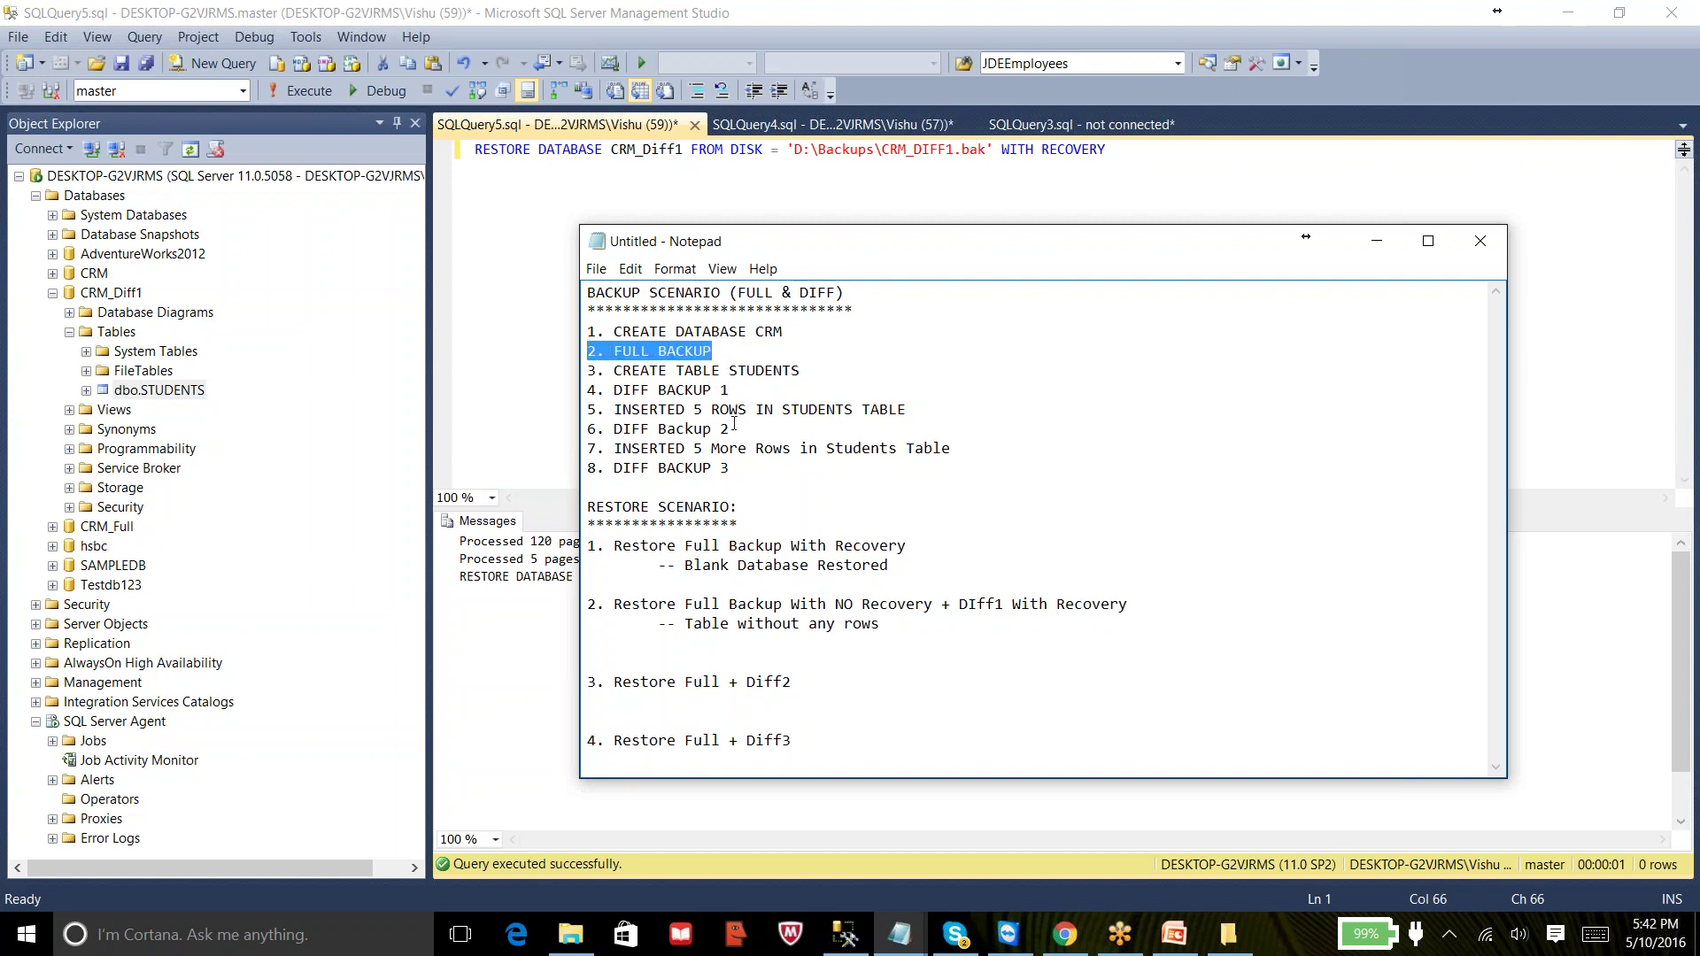
pyautogui.moveTo(733, 428); pyautogui.dragTo(585, 332)
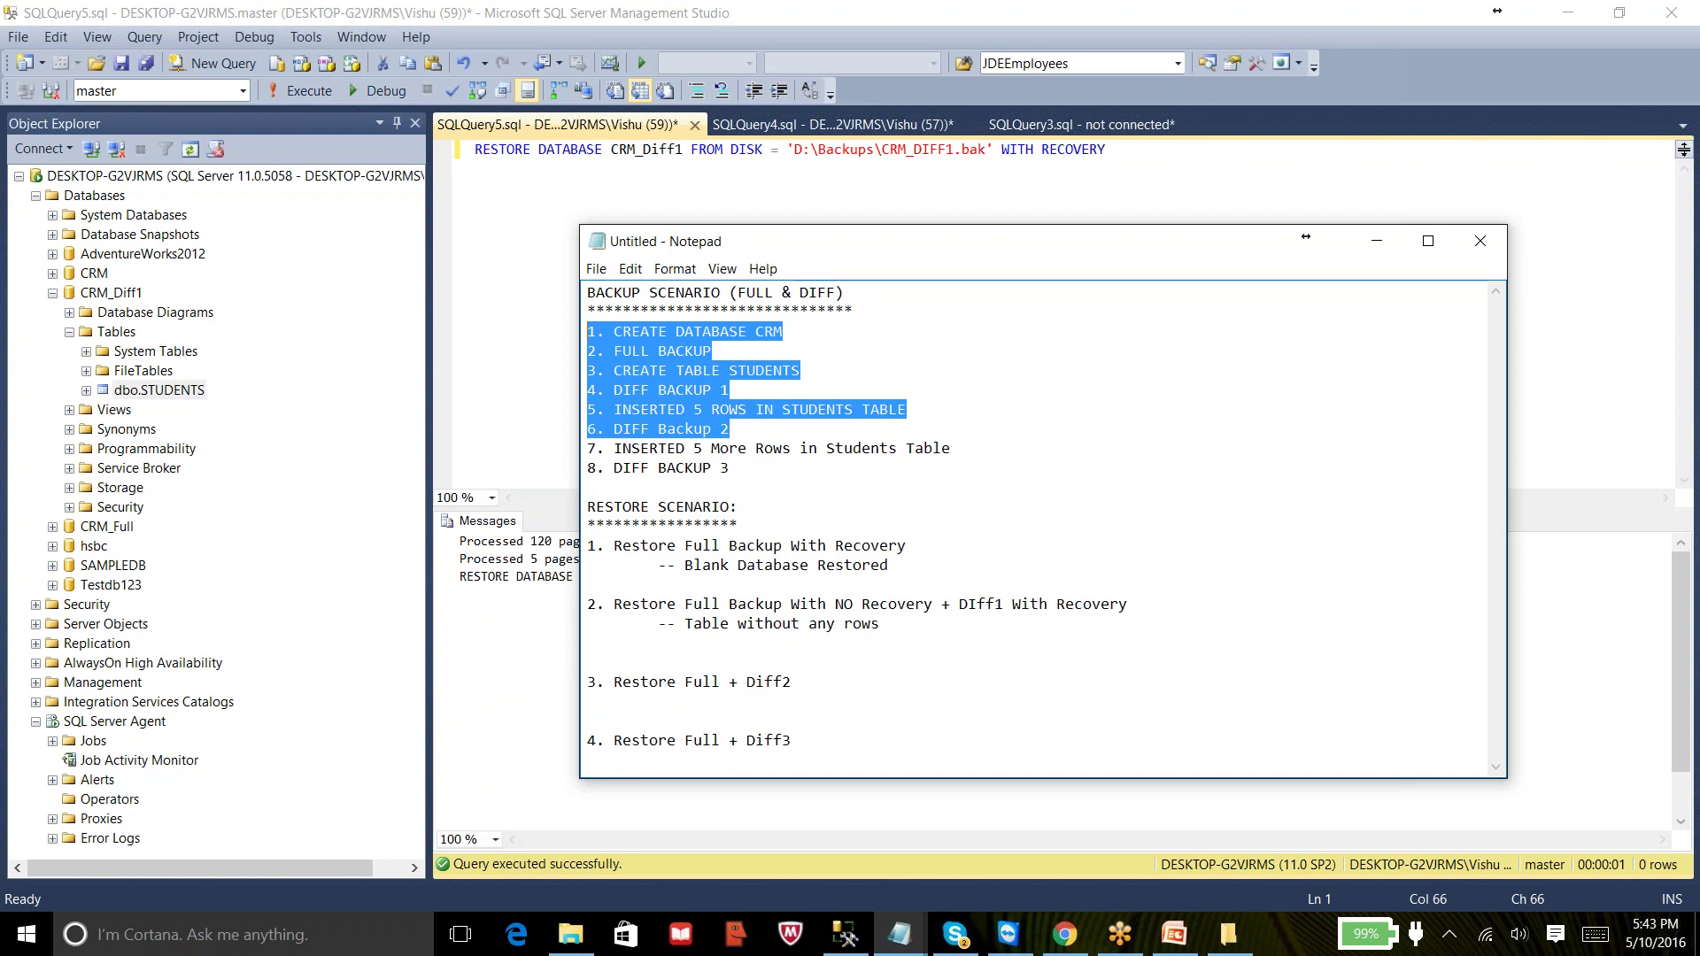
# - Collapse the CRM_Diff1 database in Object Explorer
pyautogui.click(55, 293)
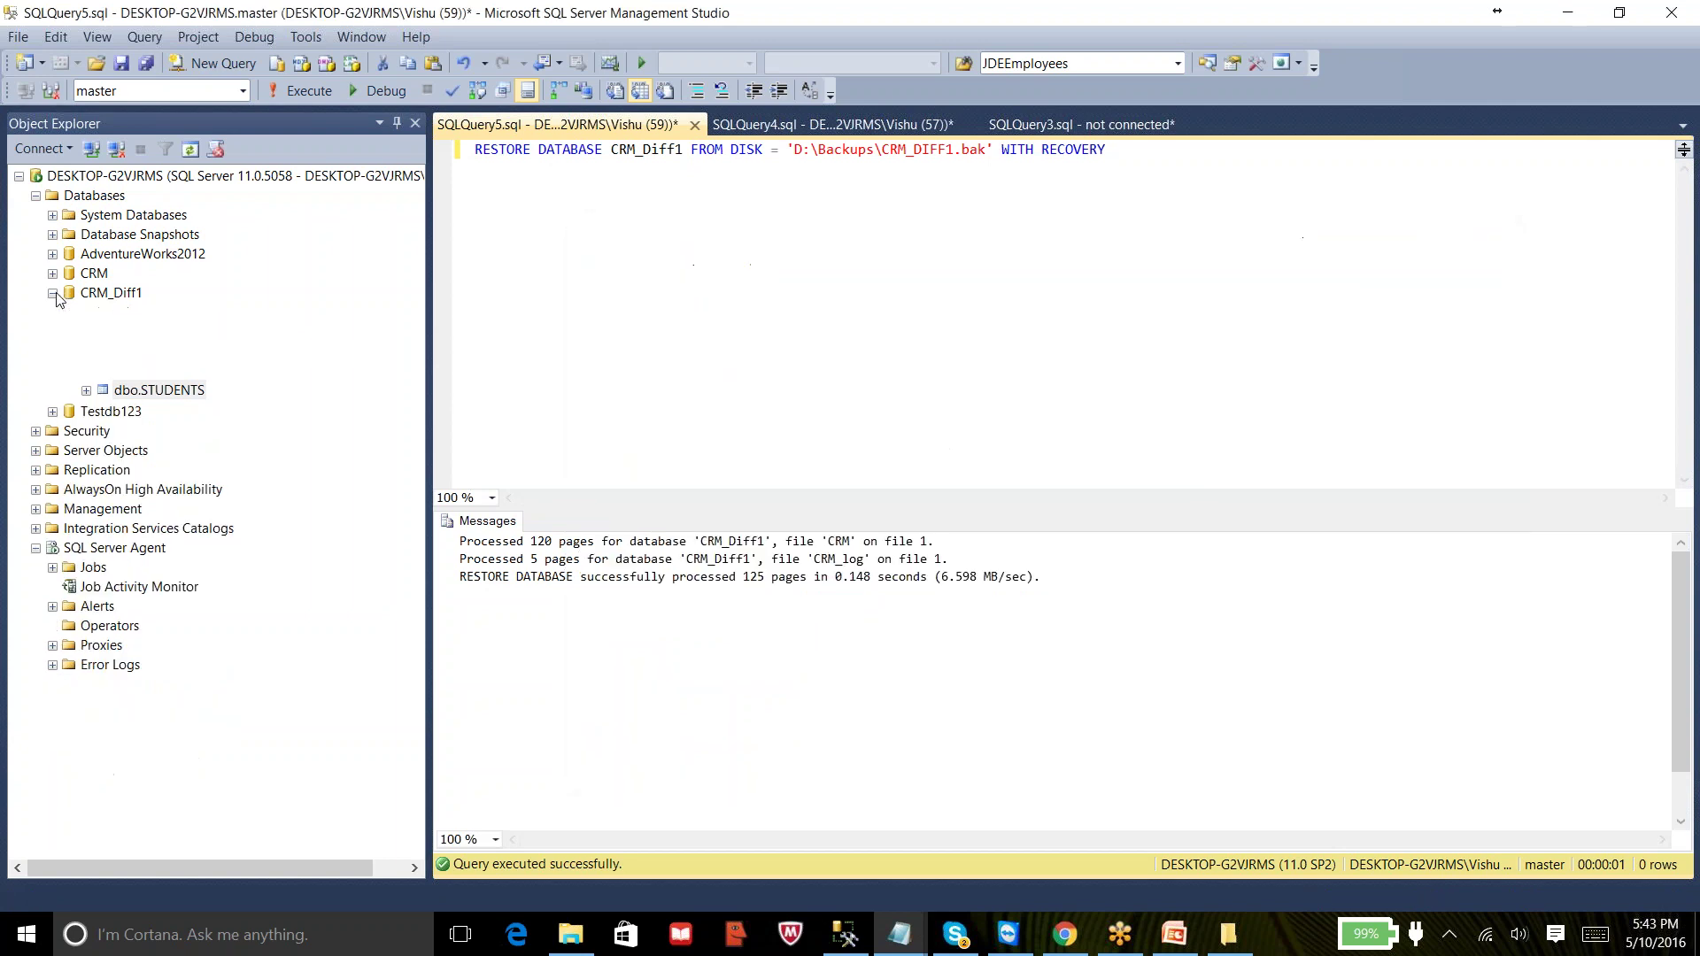
pyautogui.rightClick(65, 197)
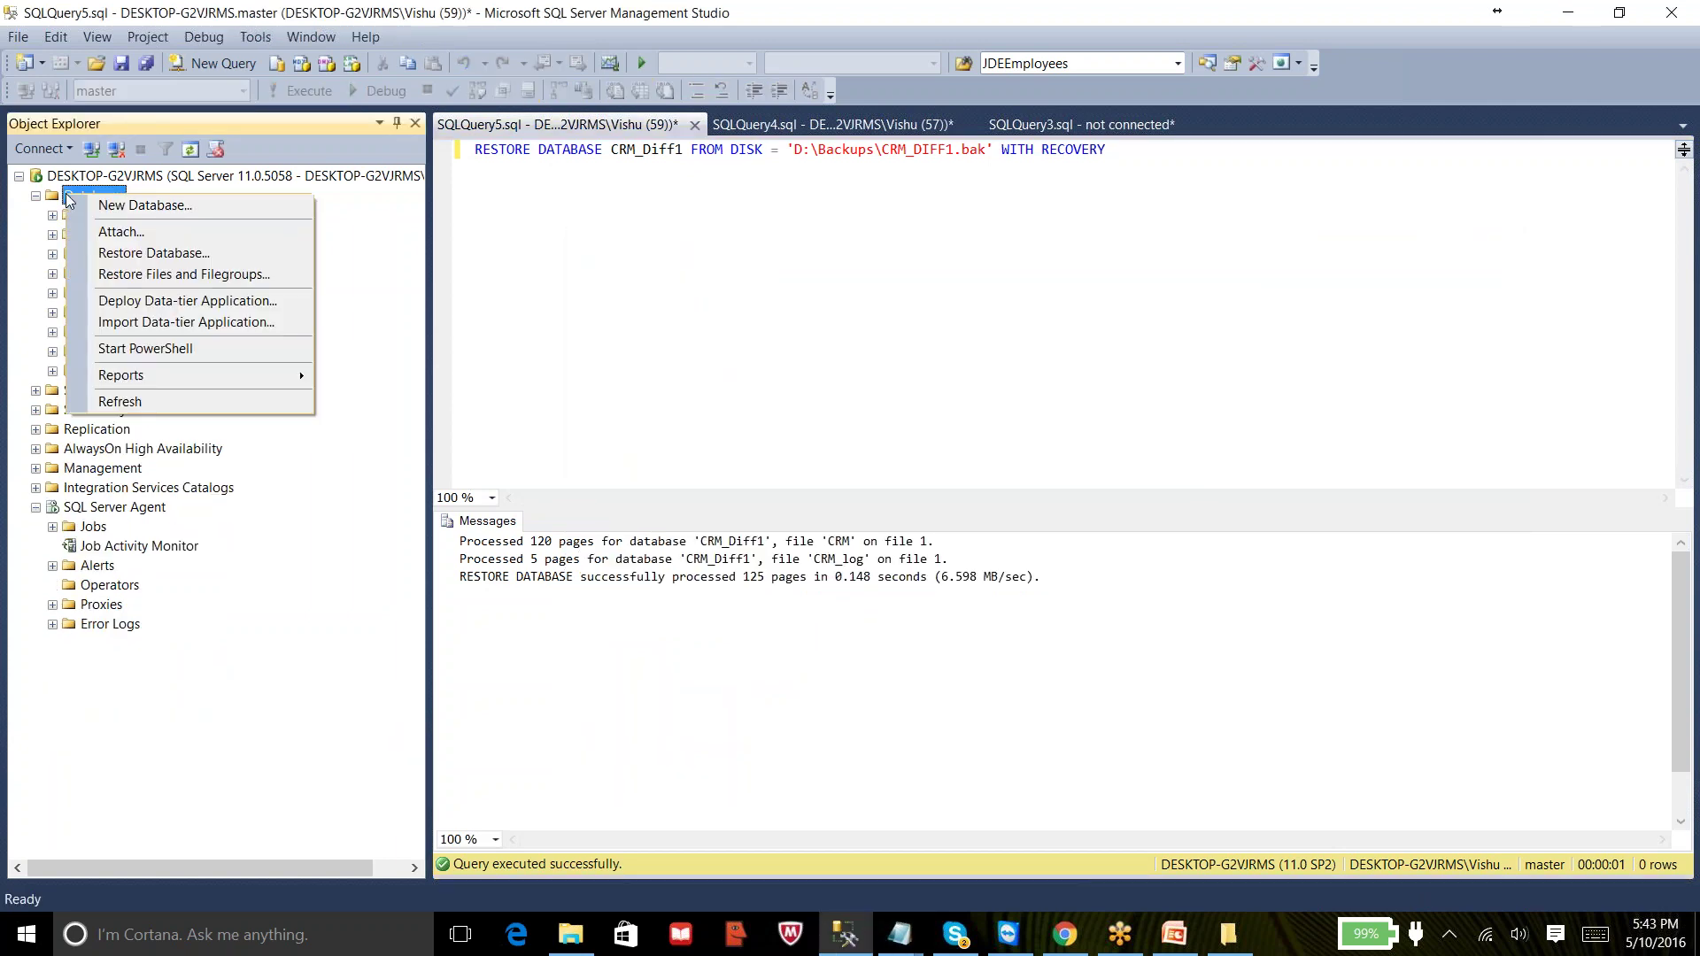
pyautogui.click(122, 254)
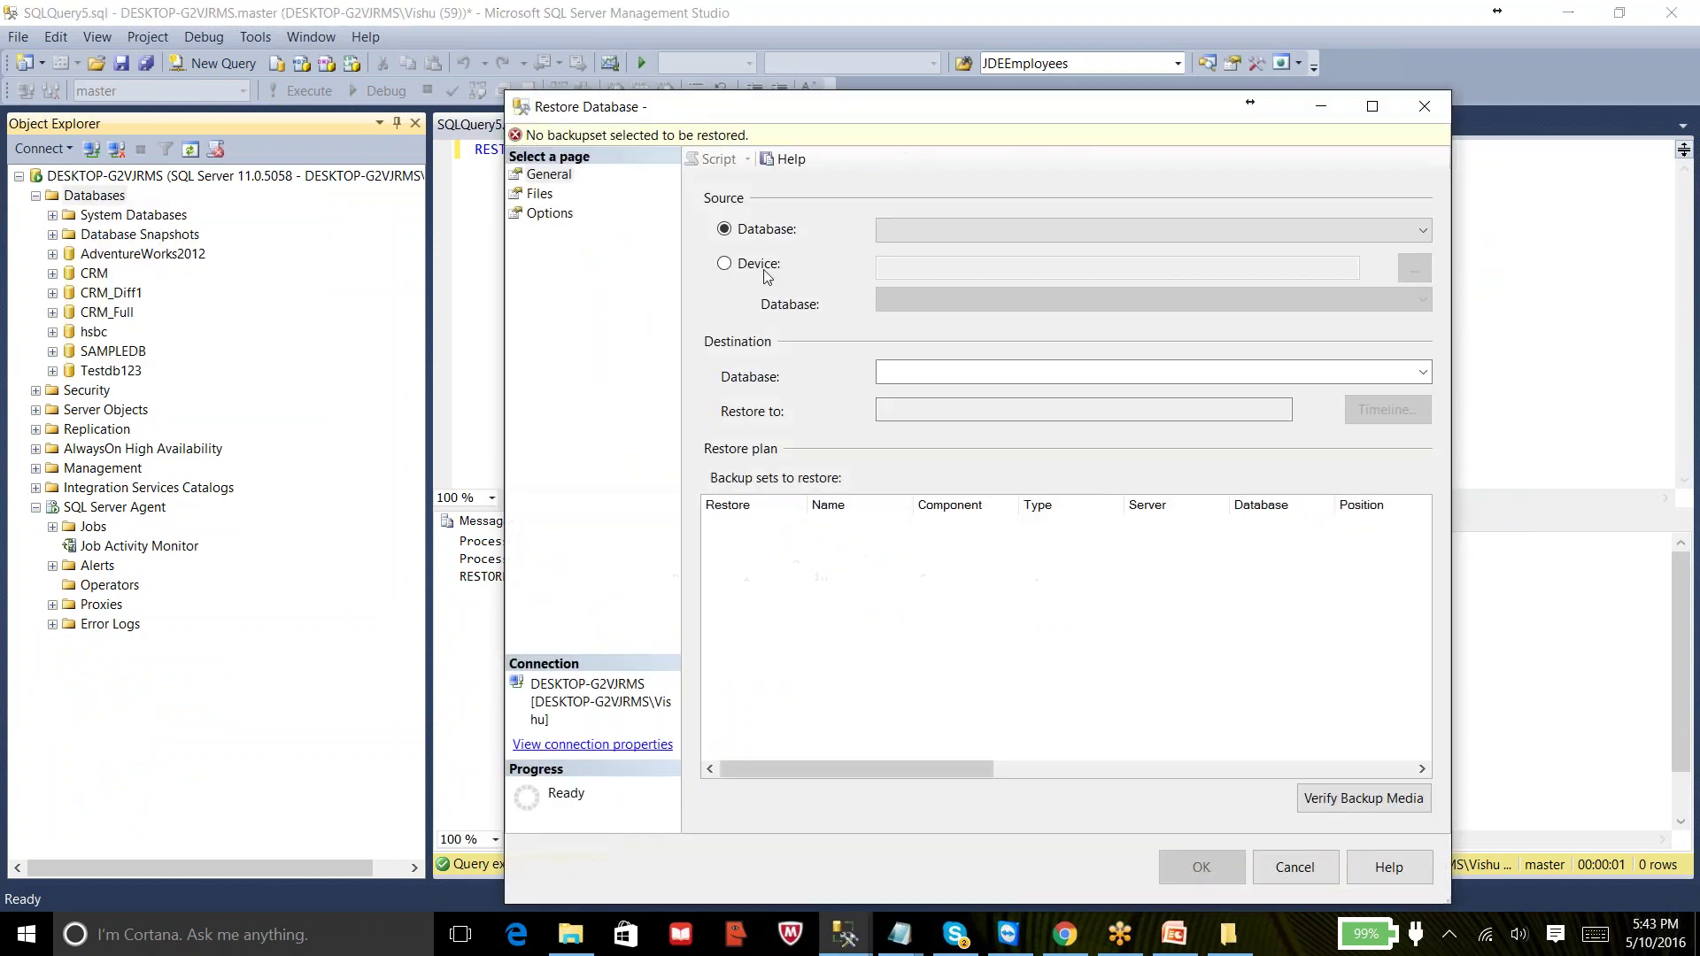
pyautogui.click(722, 263)
pyautogui.click(1414, 268)
pyautogui.click(1190, 447)
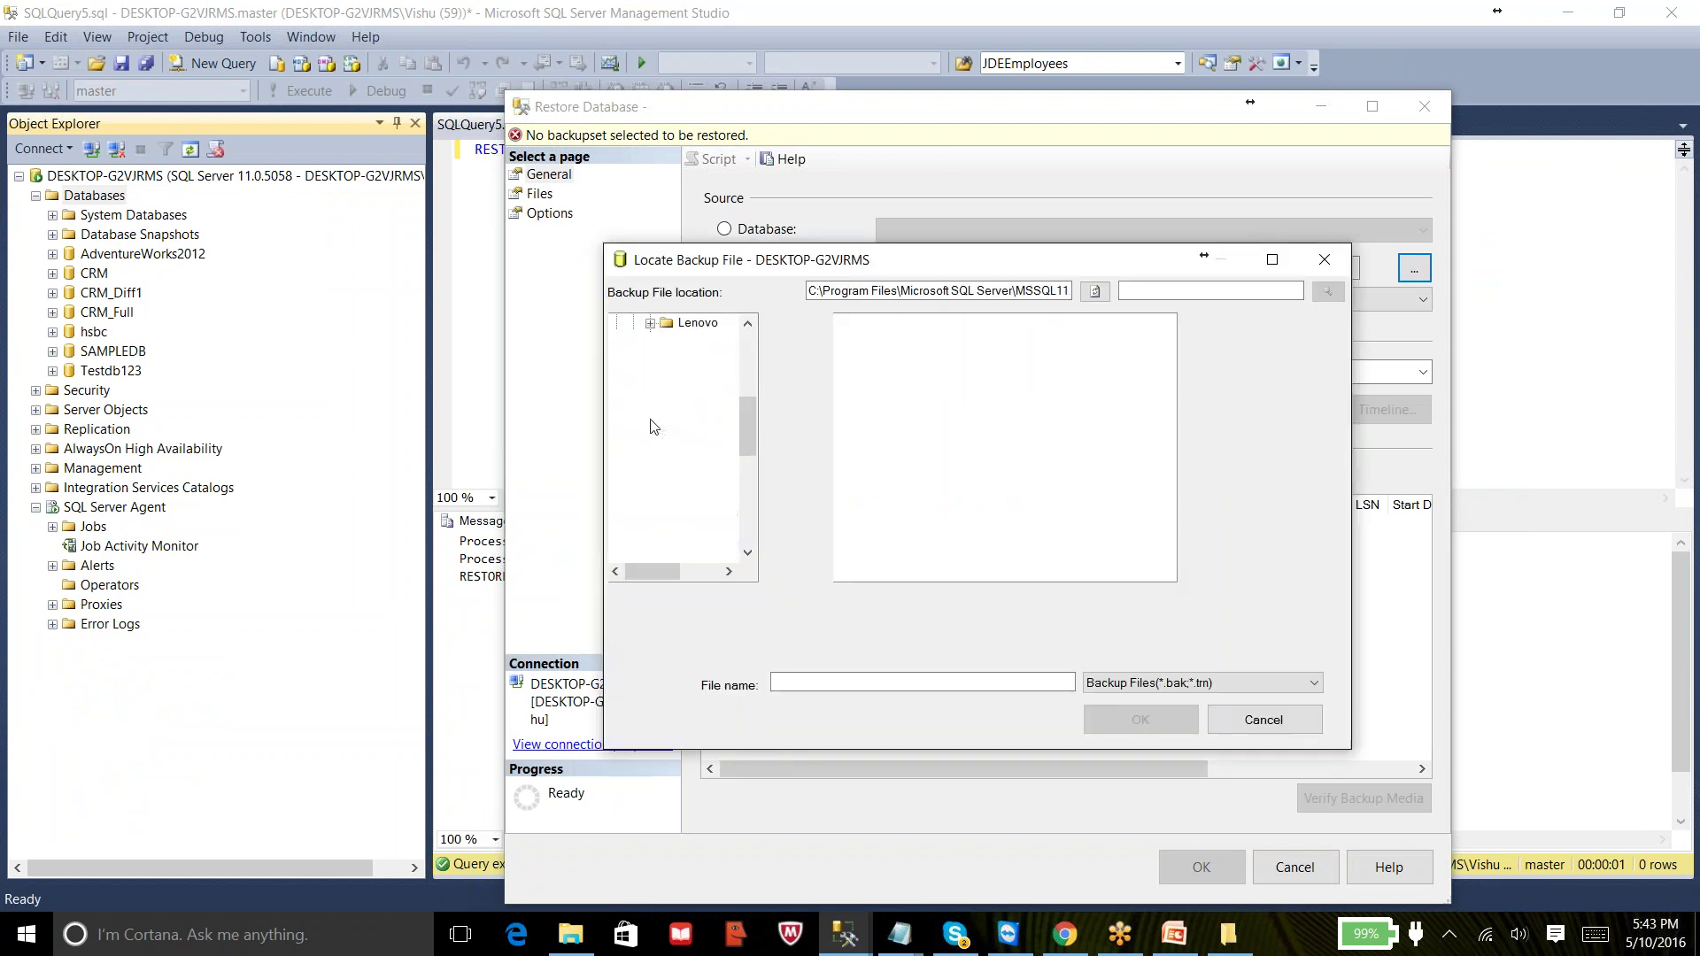
pyautogui.click(651, 418)
pyautogui.moveTo(752, 390); pyautogui.dragTo(752, 331)
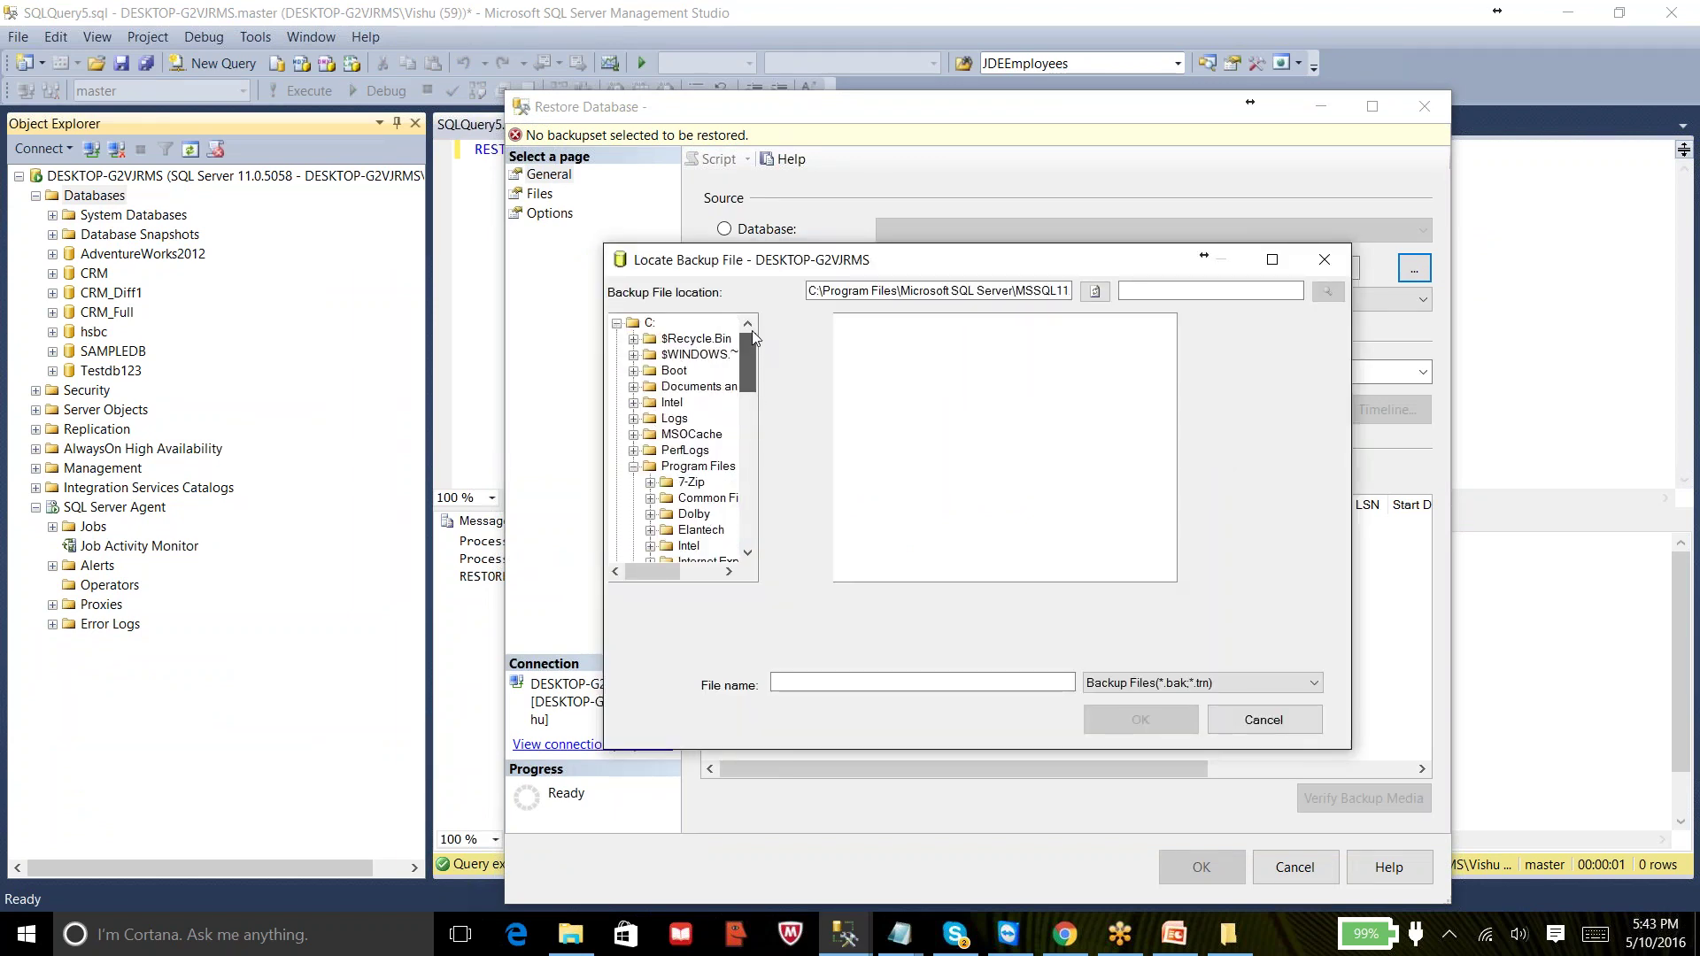
pyautogui.click(617, 328)
pyautogui.click(617, 339)
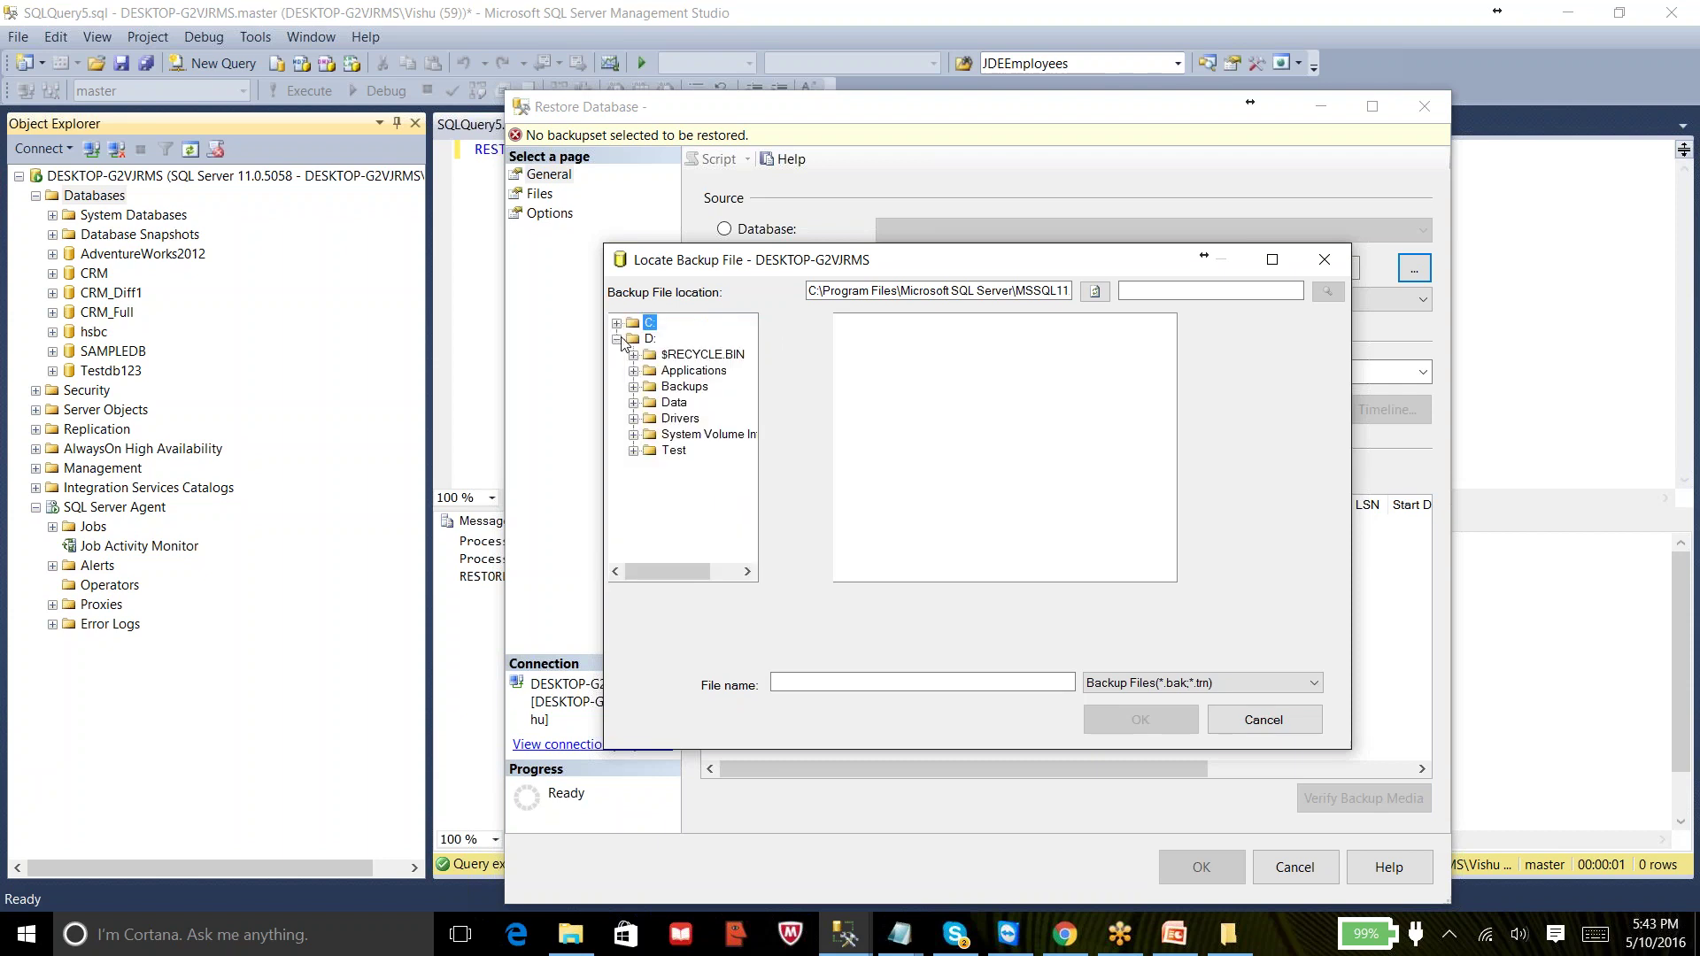
pyautogui.click(681, 387)
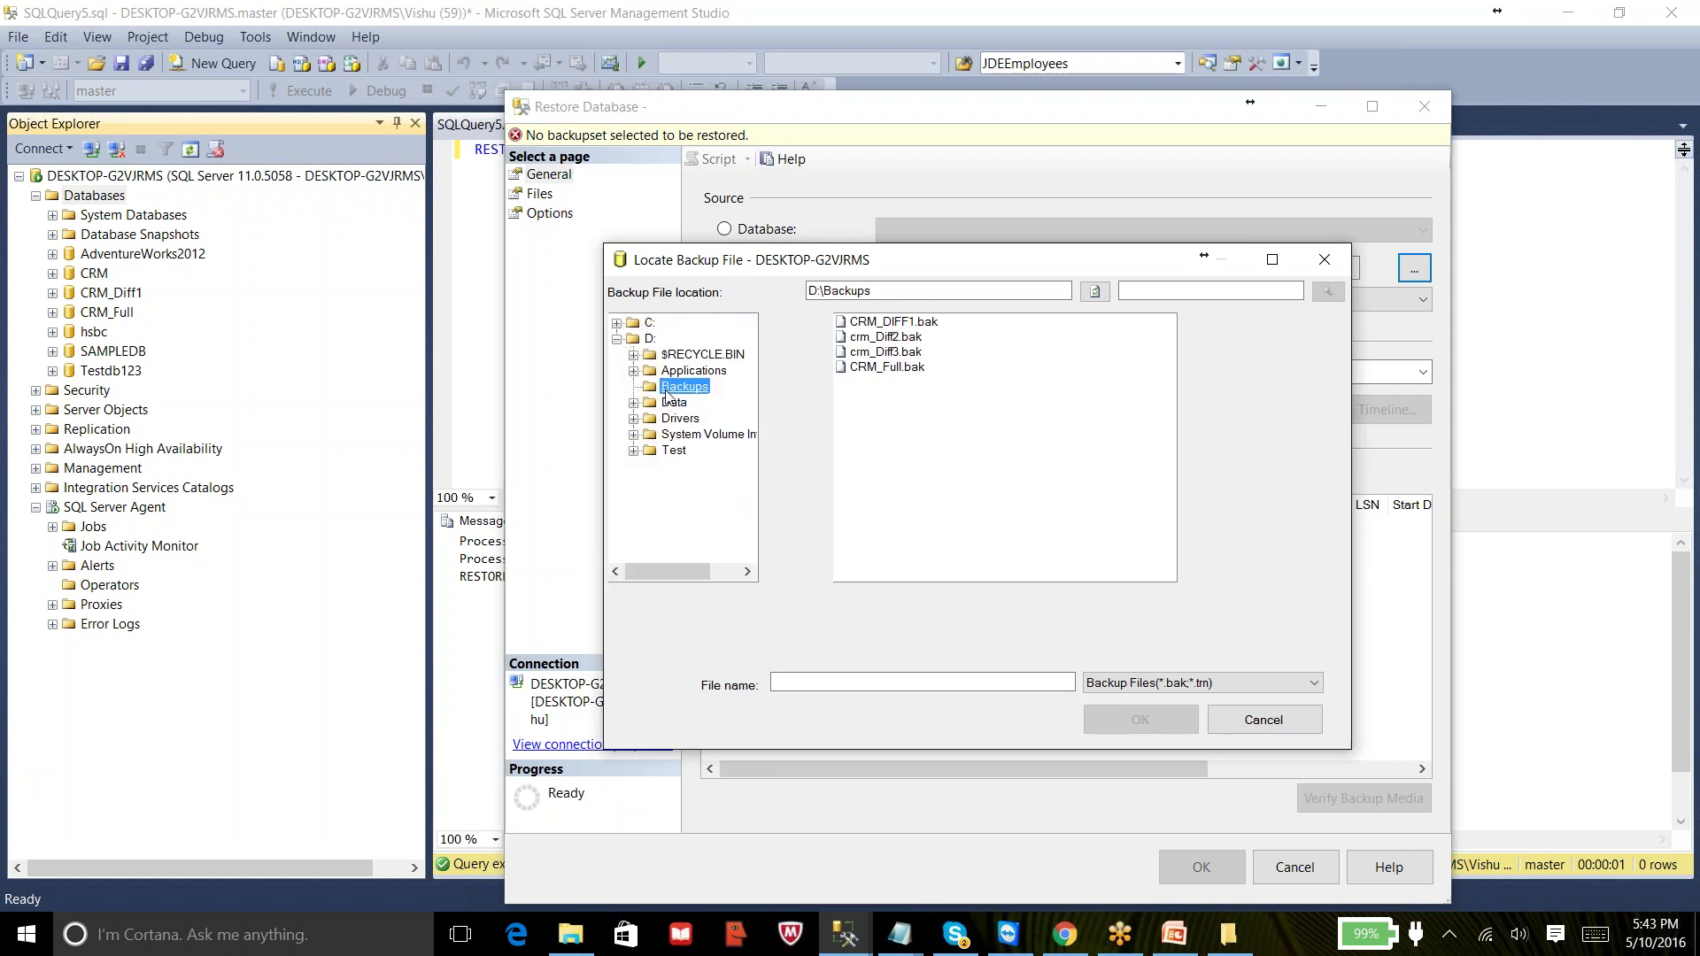
pyautogui.click(881, 367)
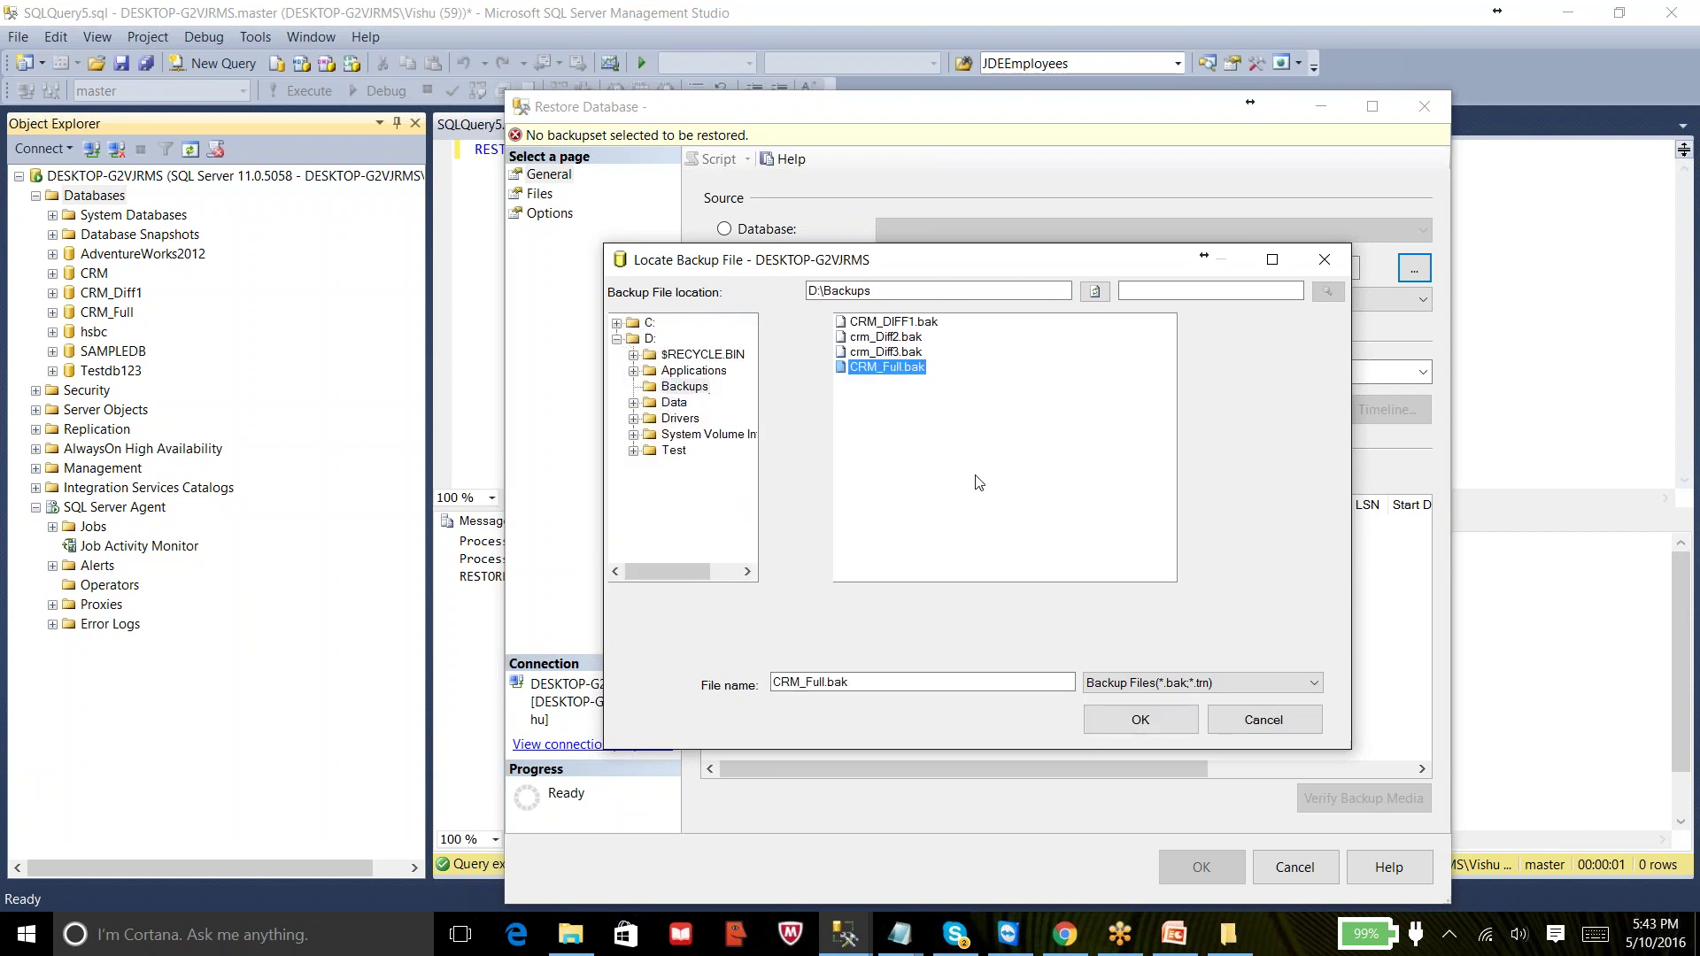
pyautogui.click(1107, 718)
pyautogui.click(1012, 663)
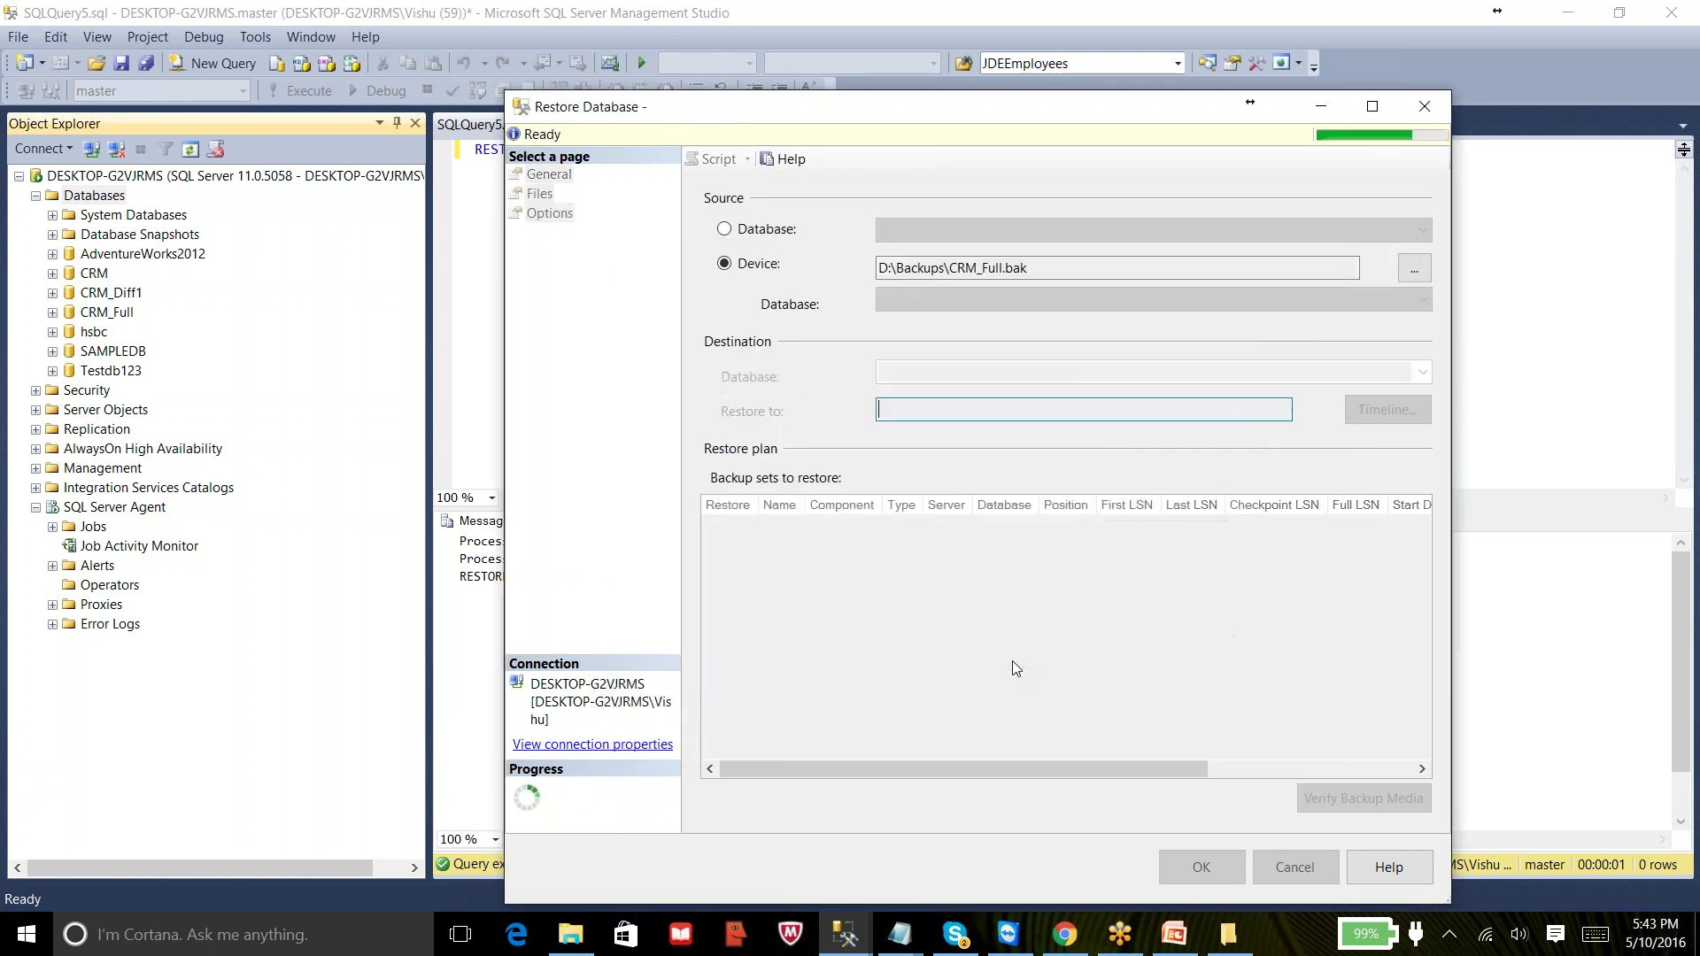
pyautogui.doubleClick(915, 376)
pyautogui.click(914, 377)
pyautogui.write('_Diff2')
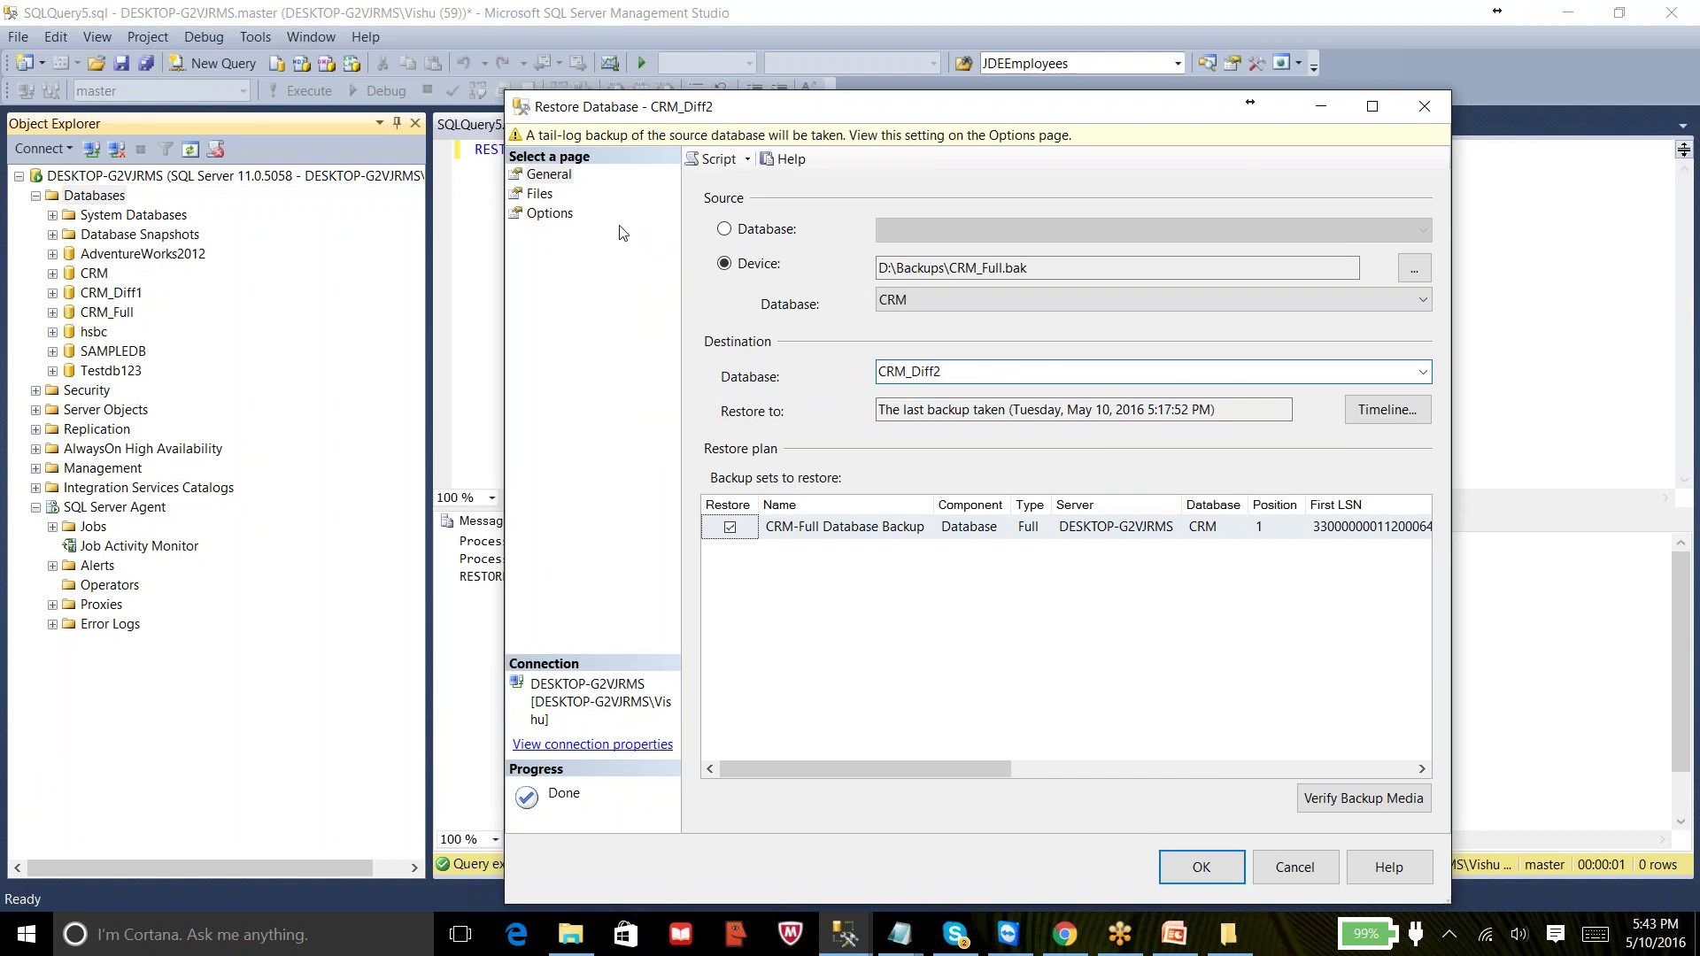
pyautogui.click(542, 197)
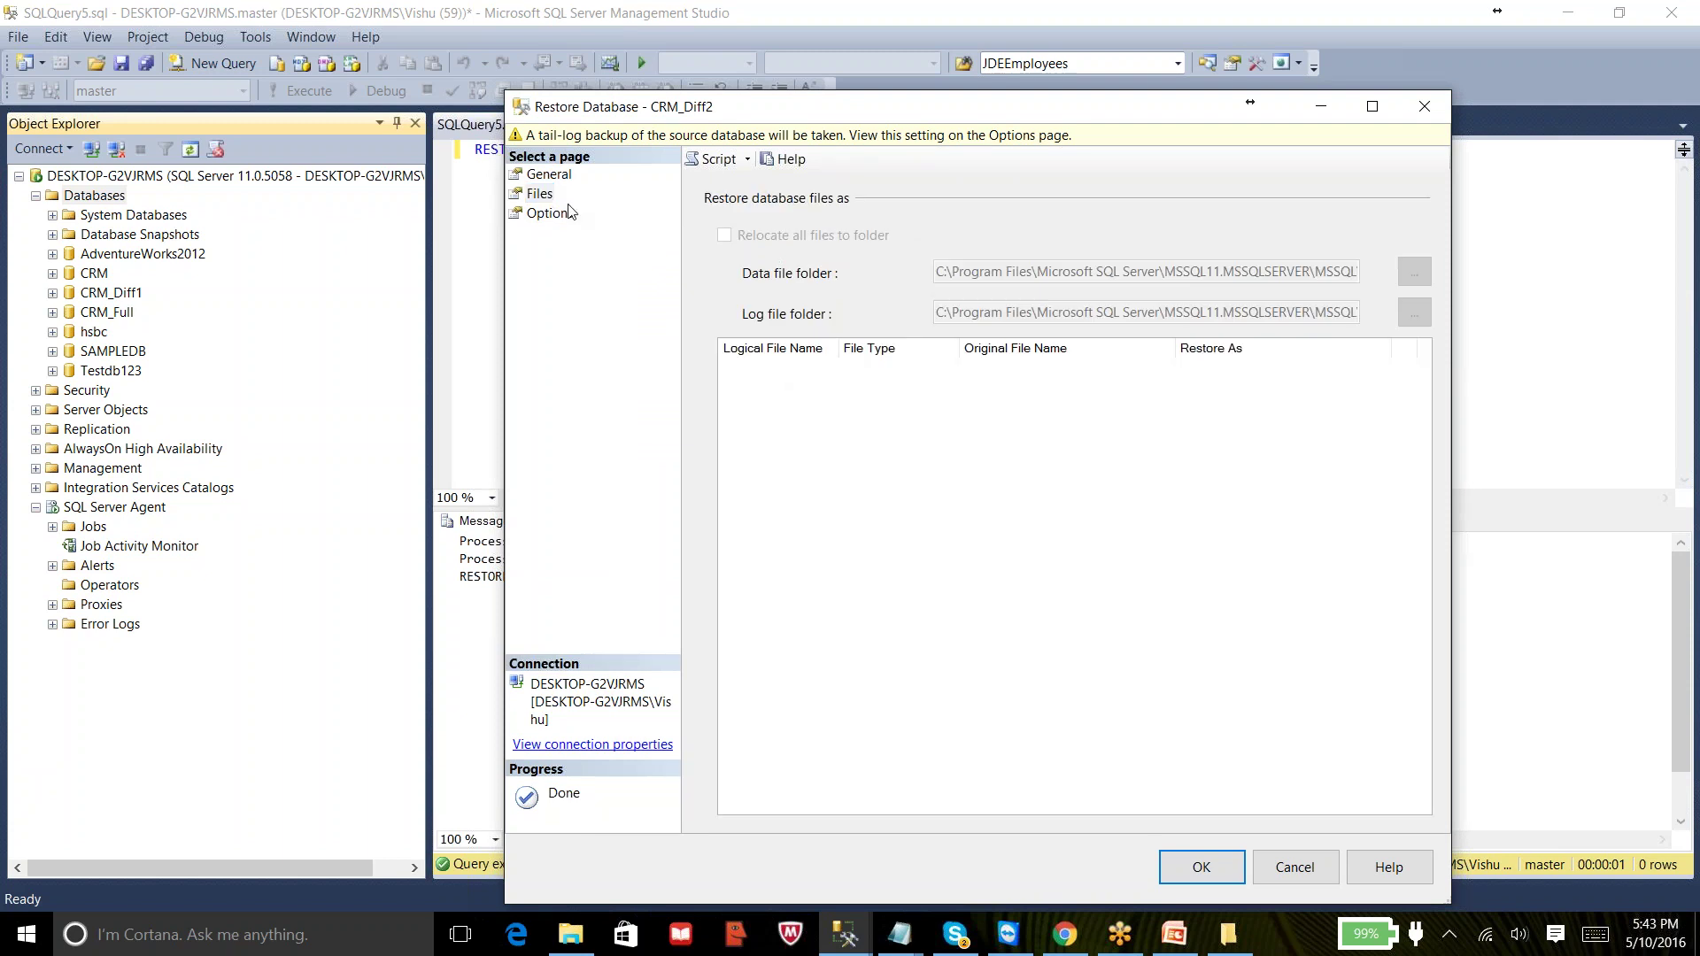
pyautogui.click(555, 178)
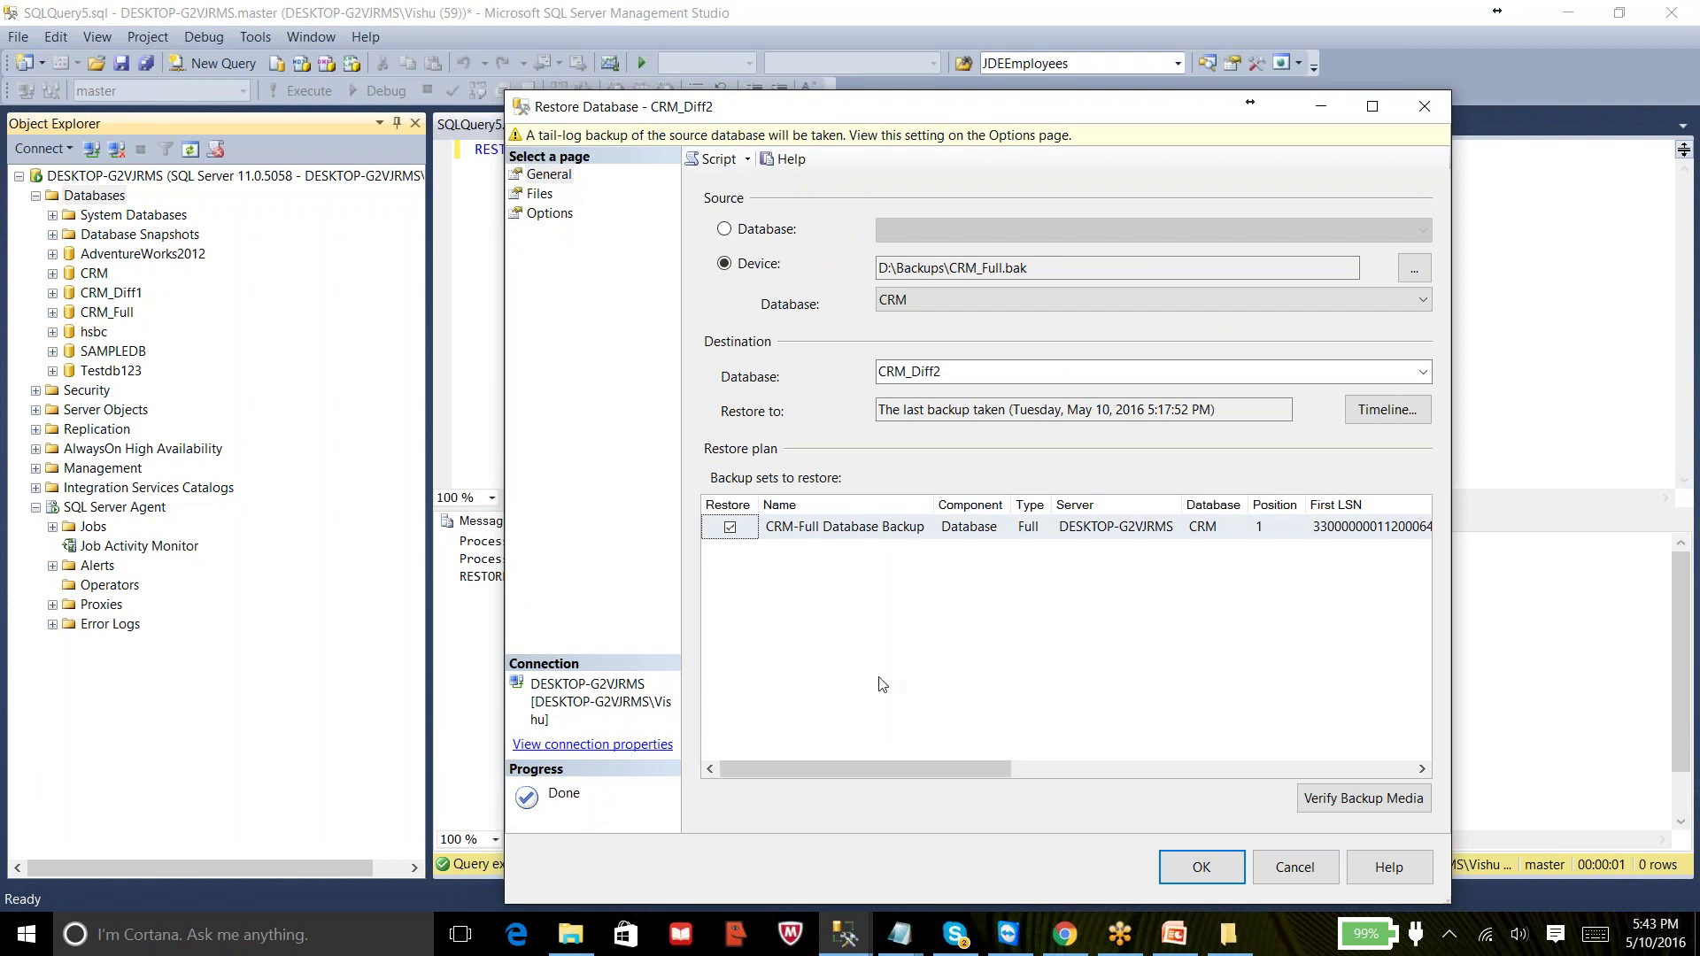
pyautogui.moveTo(891, 770)
pyautogui.mouseDown()
pyautogui.moveTo(1313, 776)
pyautogui.moveTo(864, 764)
pyautogui.mouseUp()
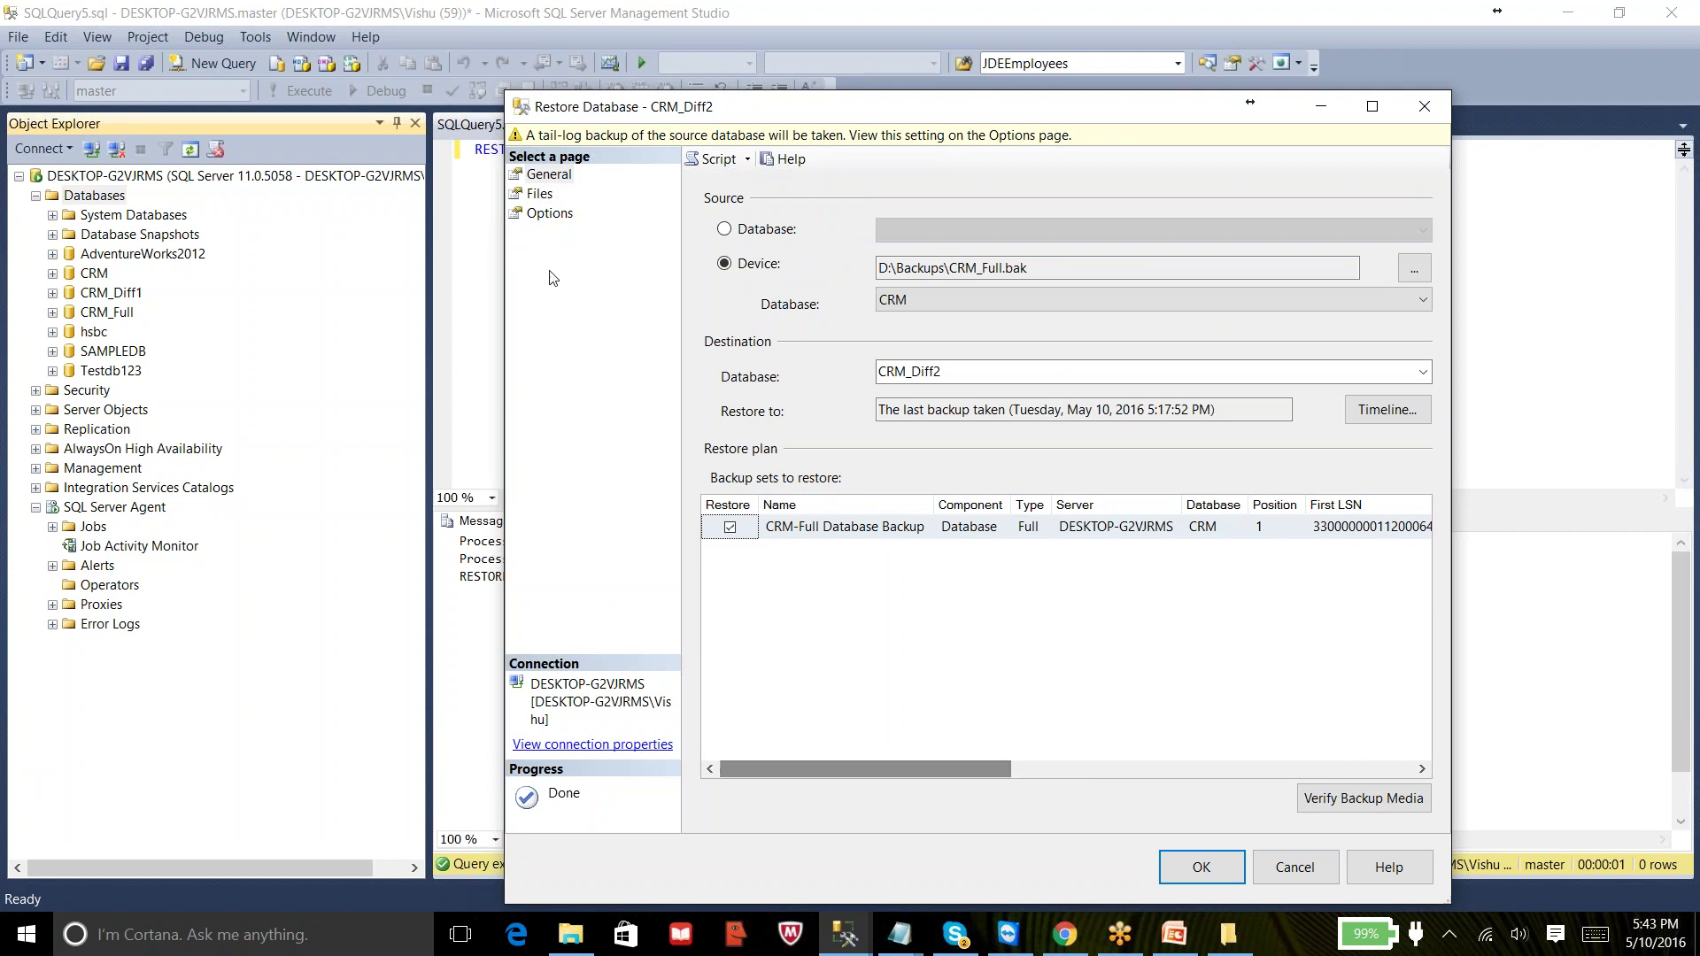
pyautogui.click(537, 195)
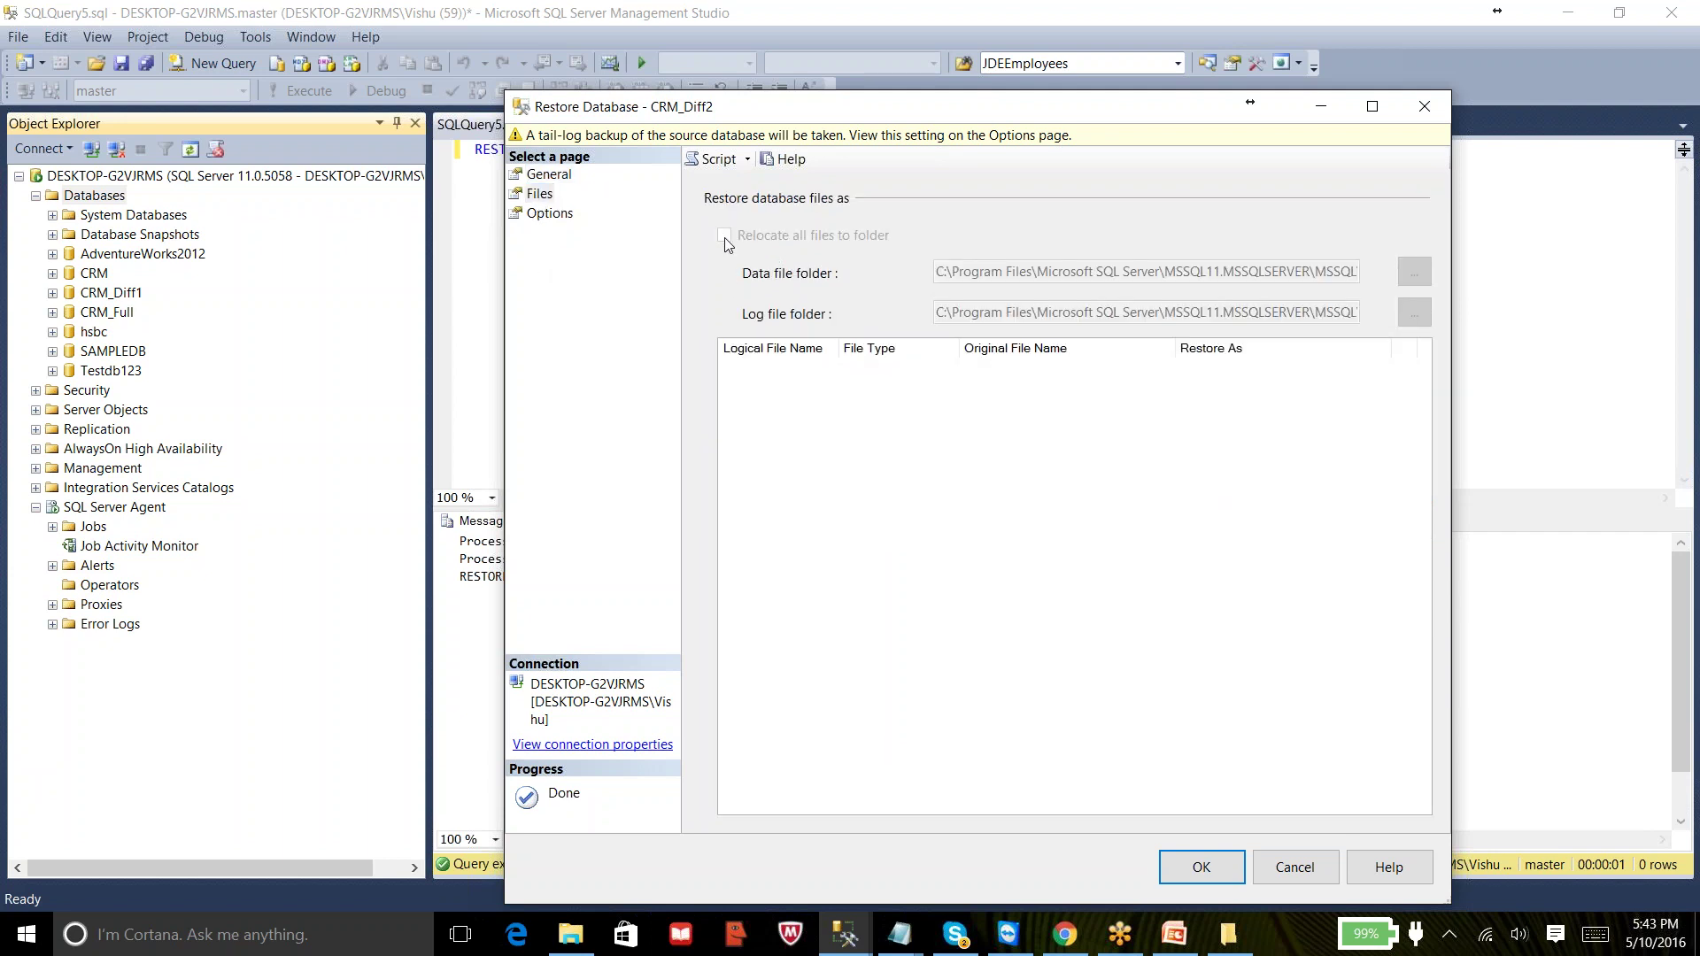
pyautogui.click(565, 217)
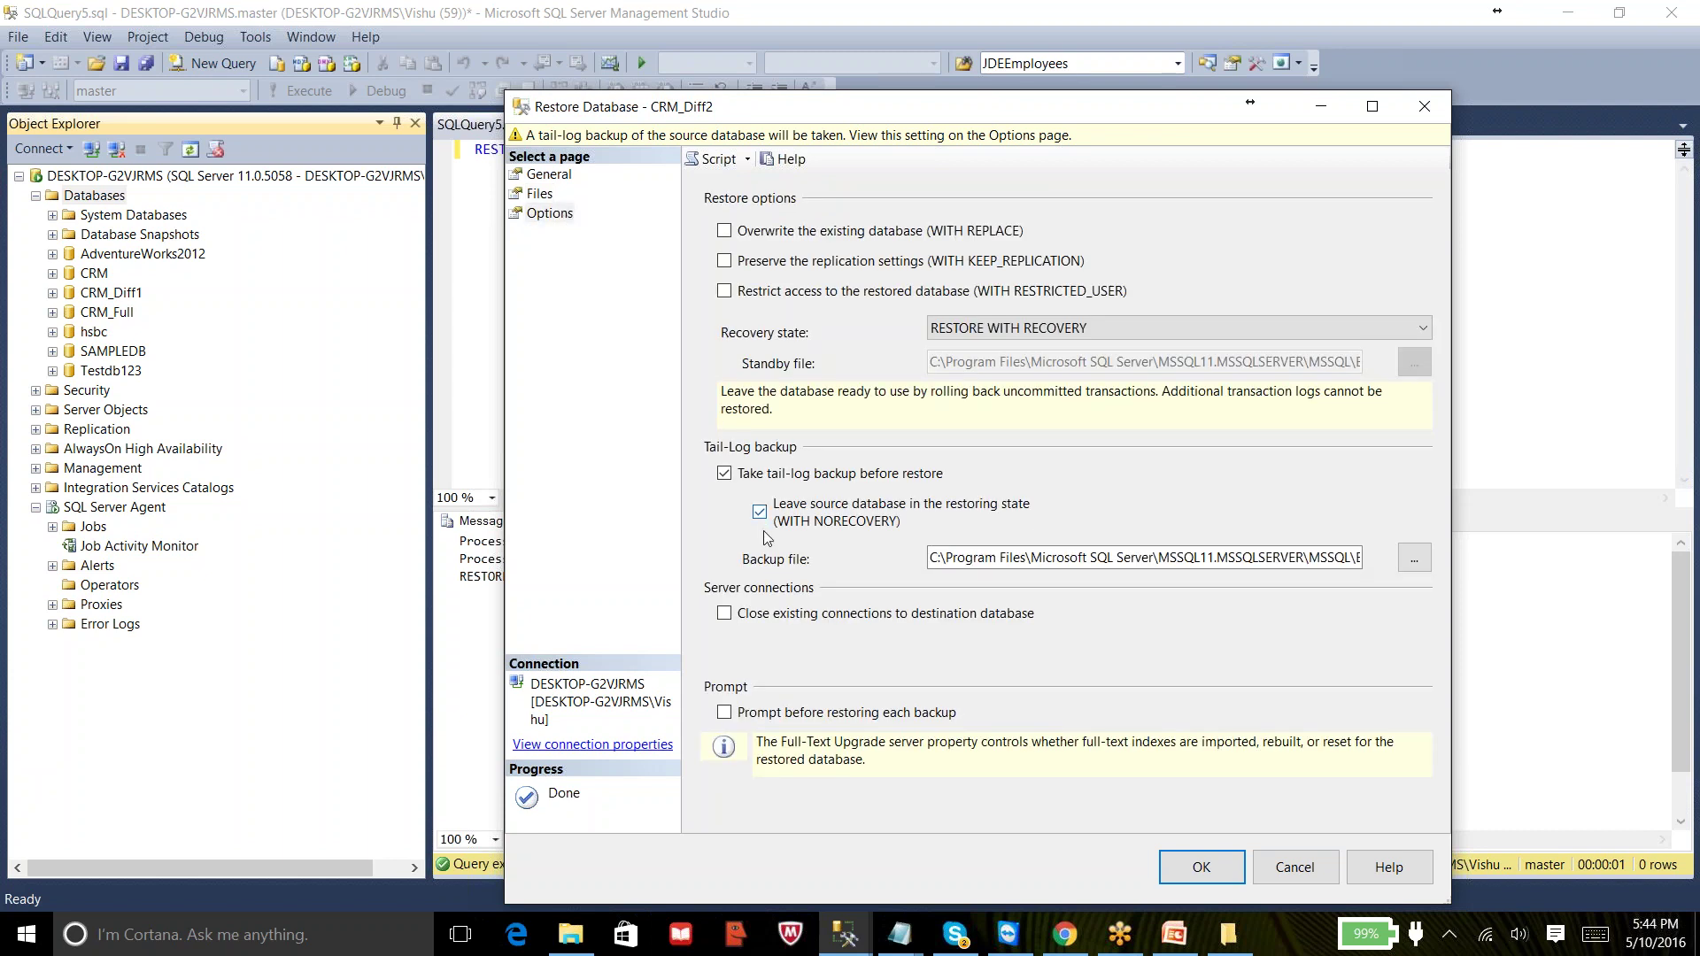
pyautogui.click(1292, 865)
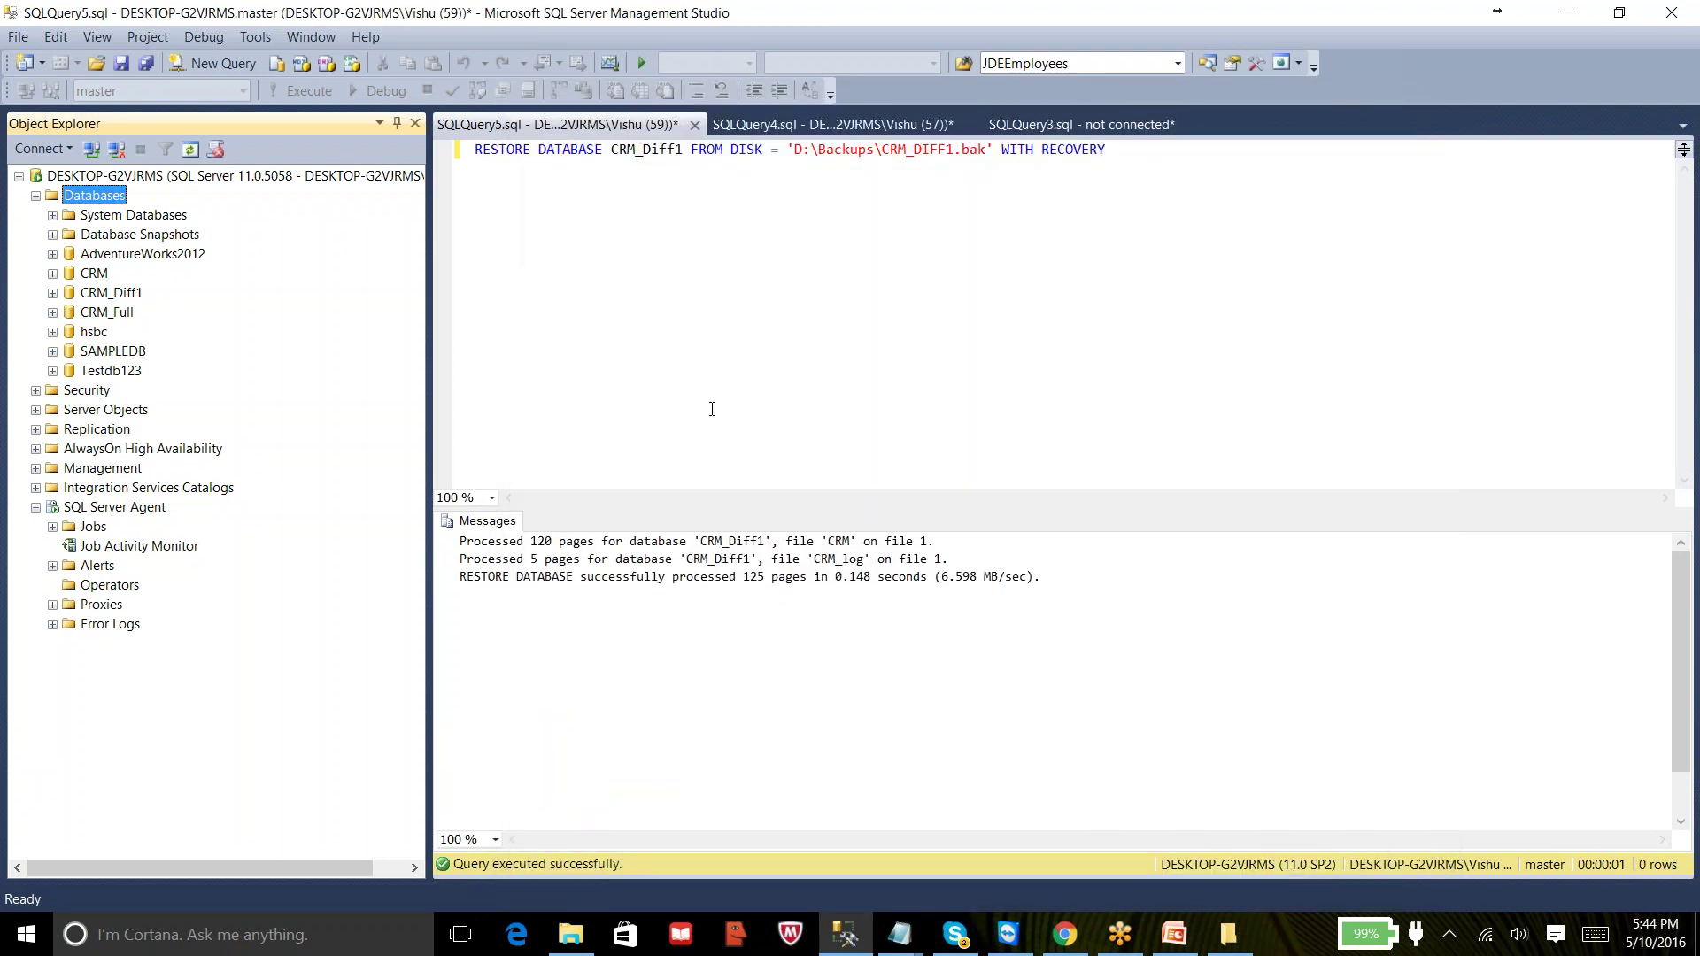
# - Begin a new database restore that uses a backup device as its source
pyautogui.rightClick(80, 195)
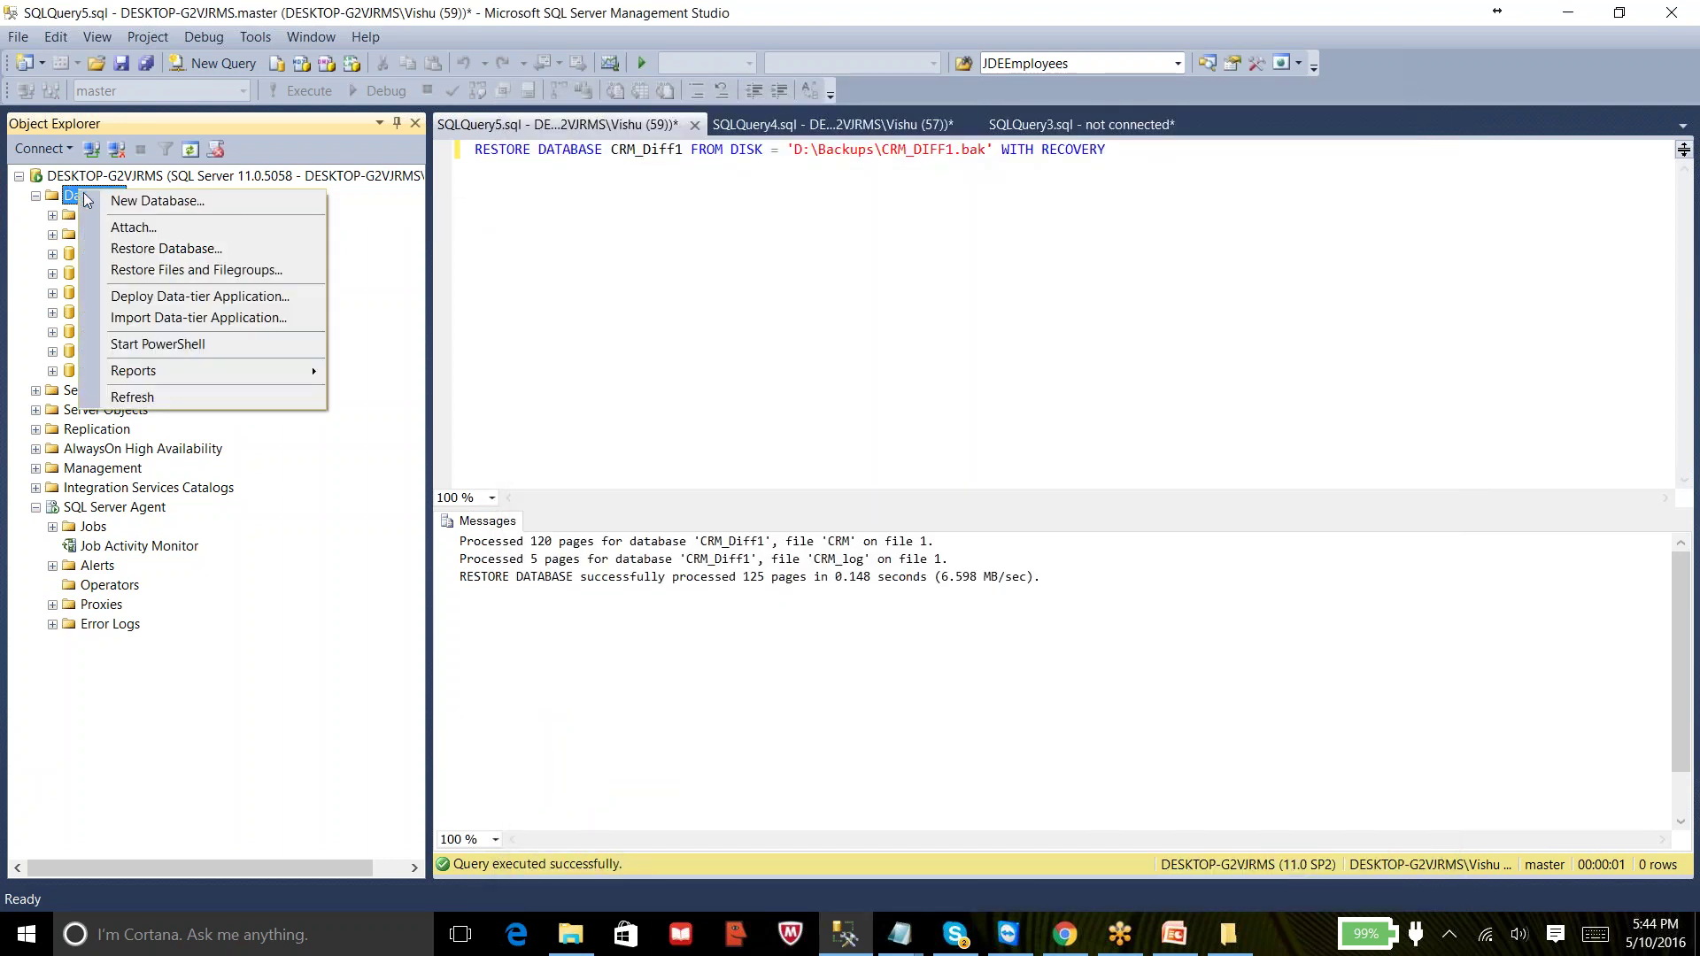
pyautogui.click(139, 251)
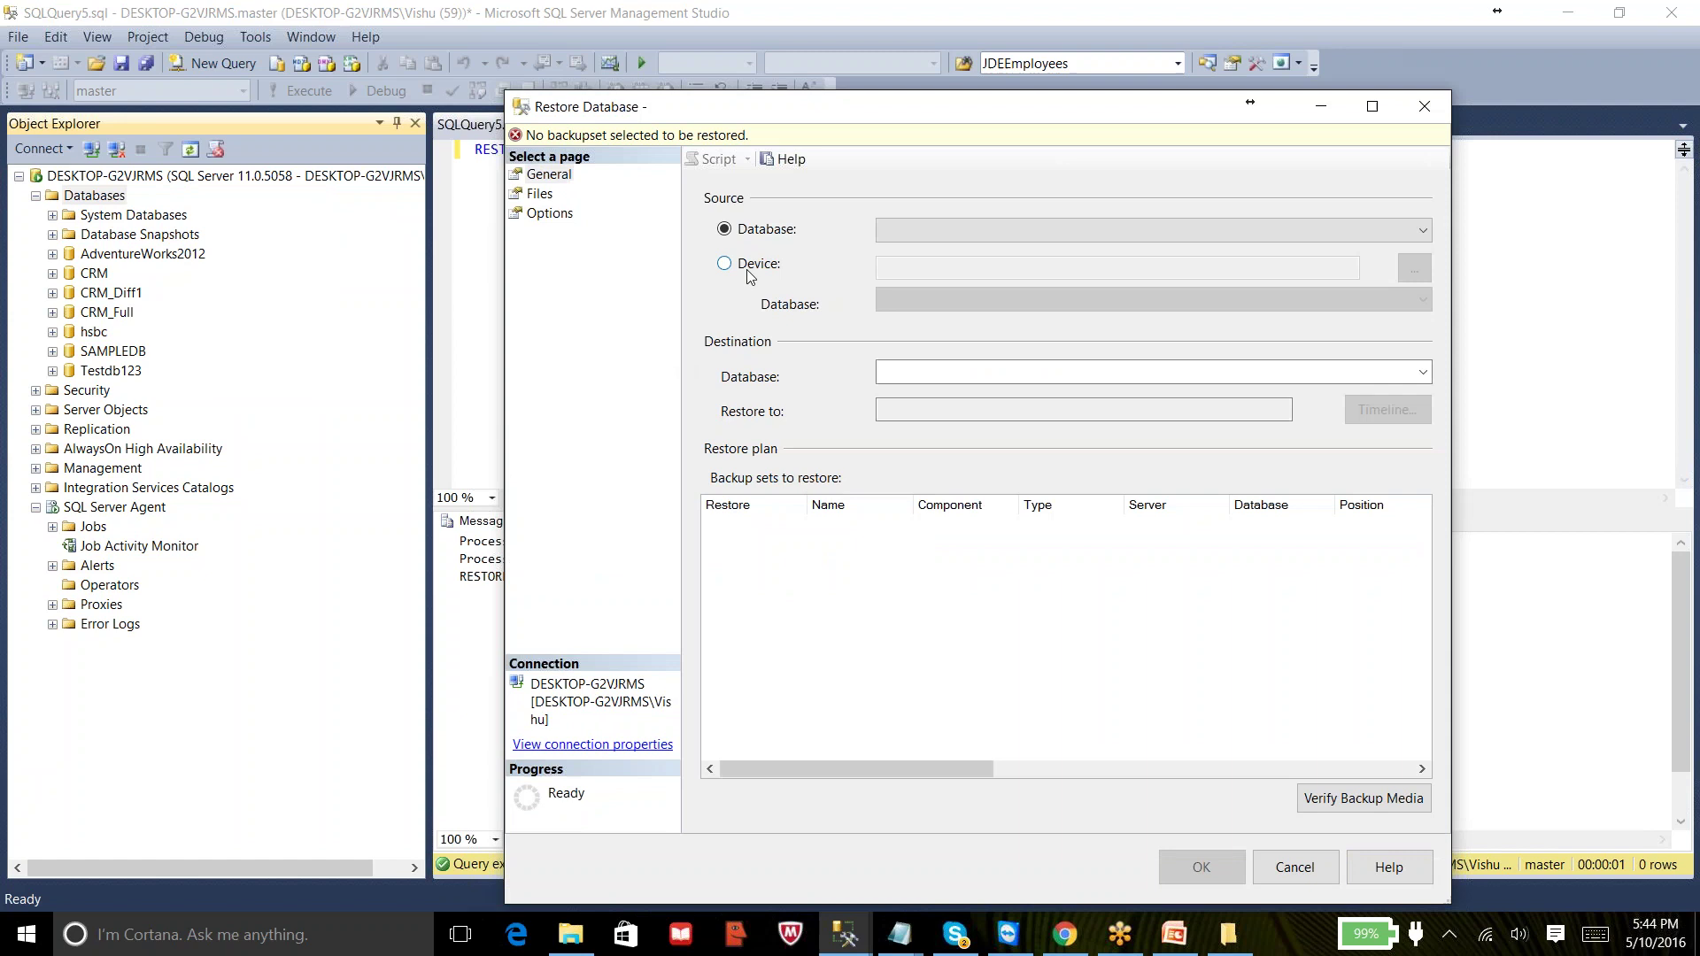
pyautogui.click(747, 265)
pyautogui.click(1414, 267)
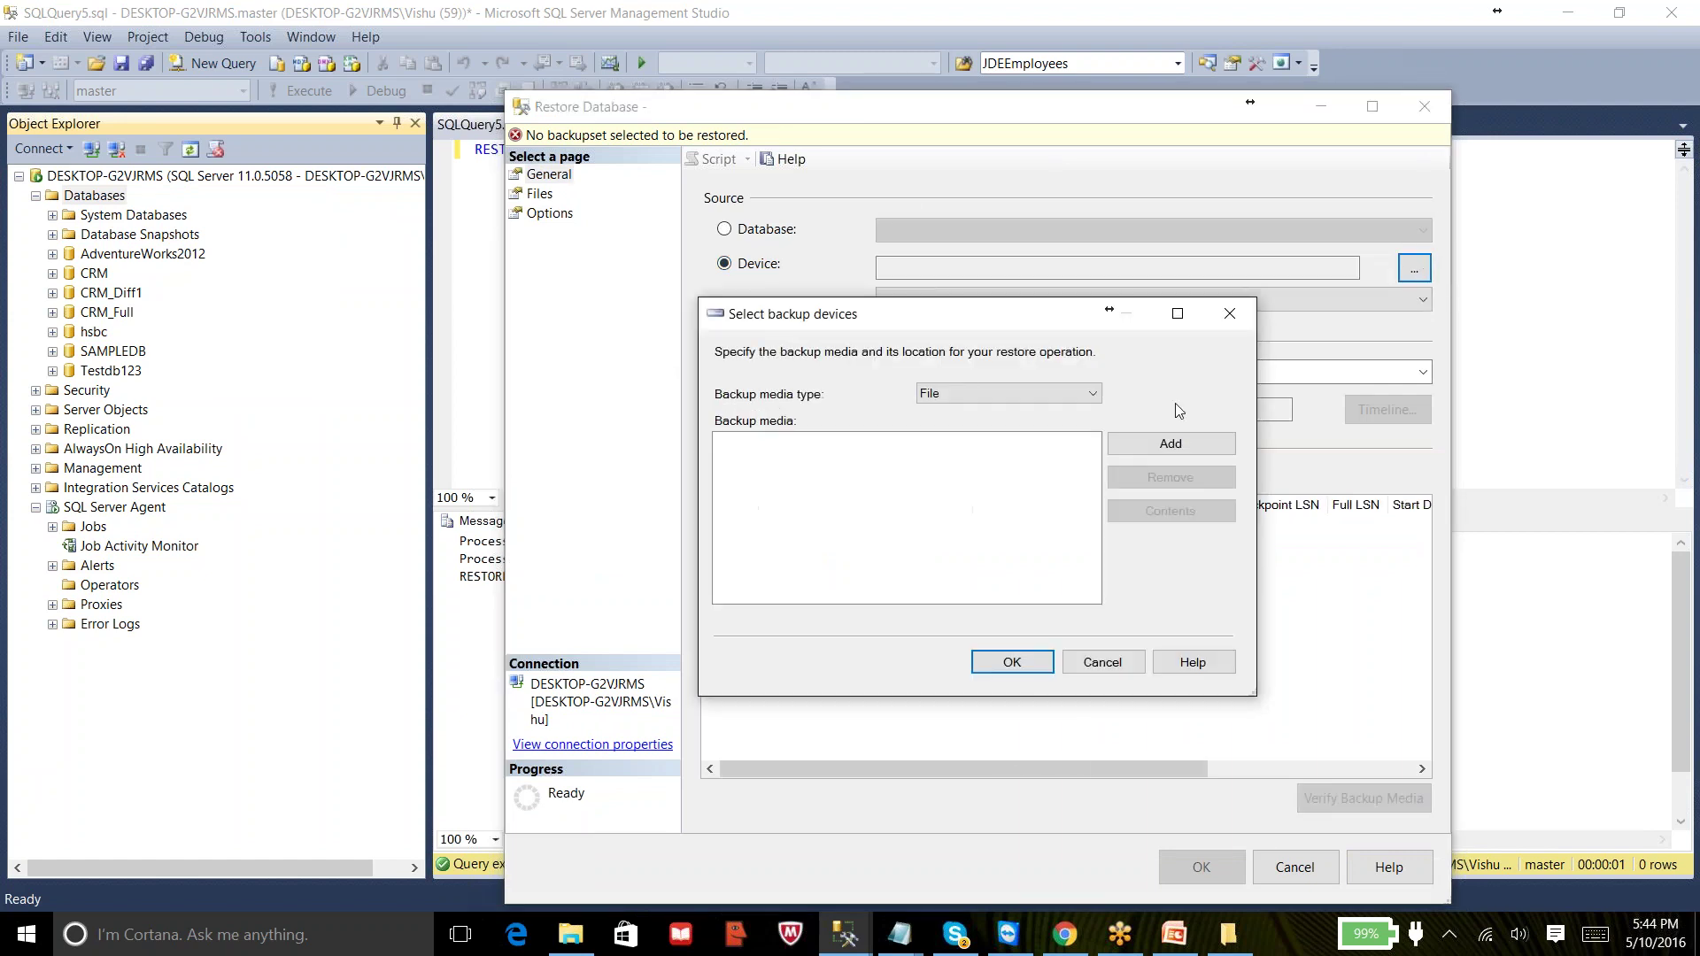
# - Add CRM_Full.bak from the D:\Backups folder as the backup media and accept it as the restore source
pyautogui.click(1165, 442)
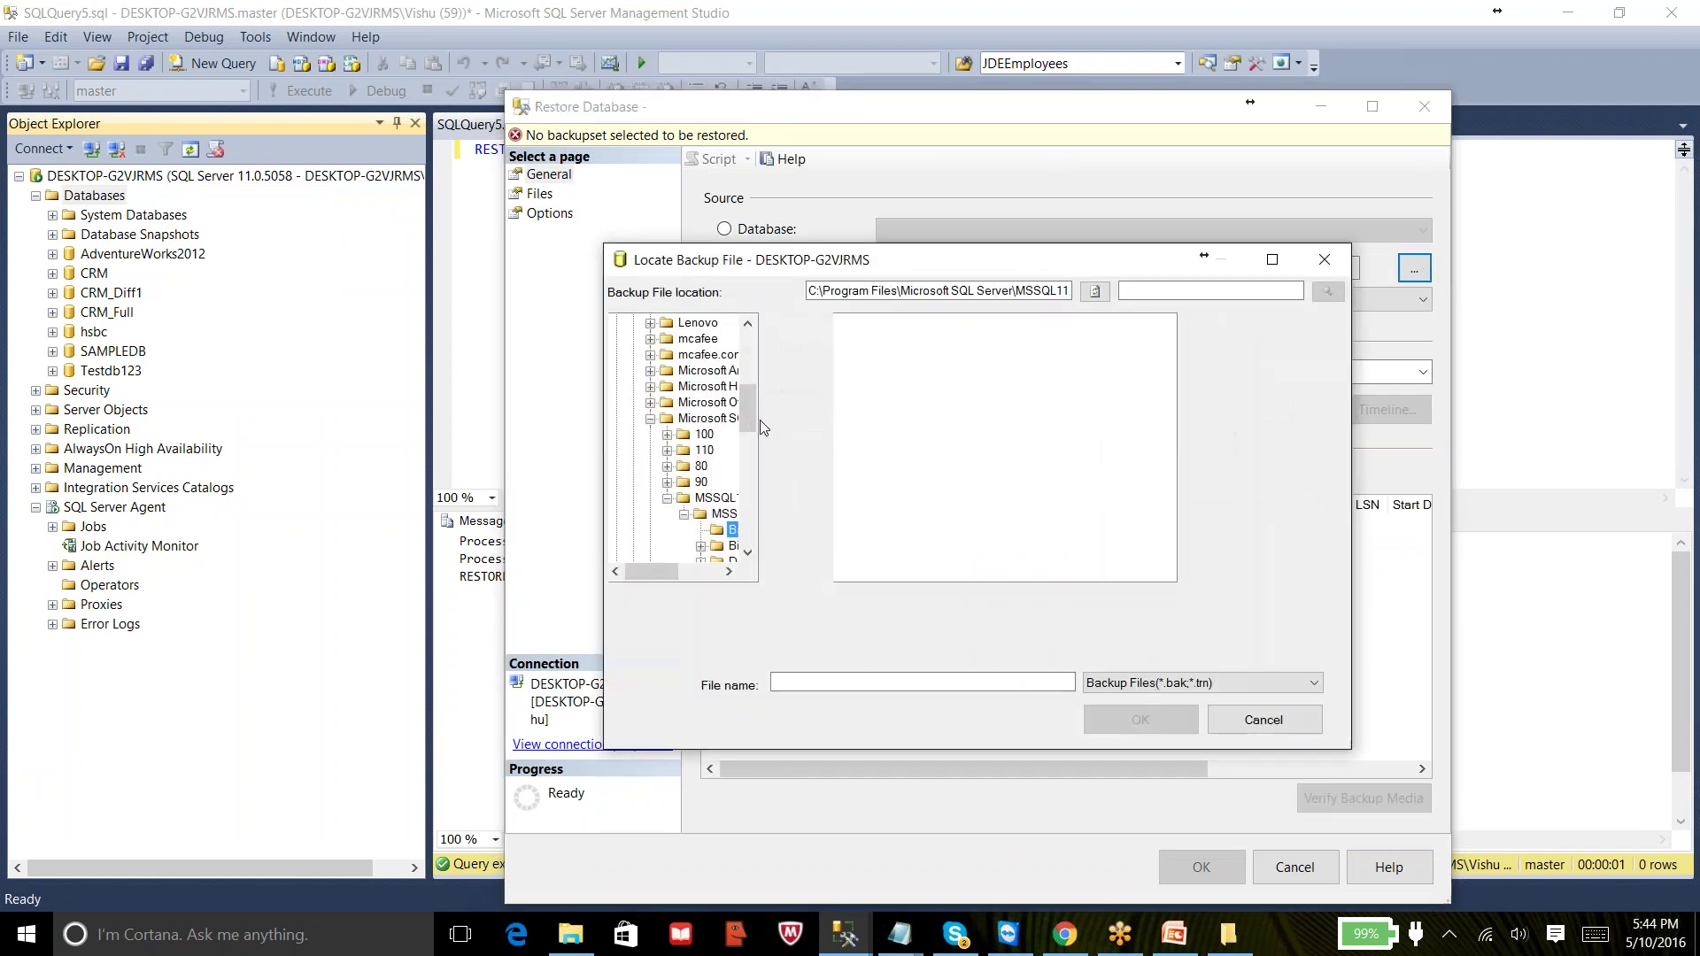
pyautogui.scroll(-10, 748, 436)
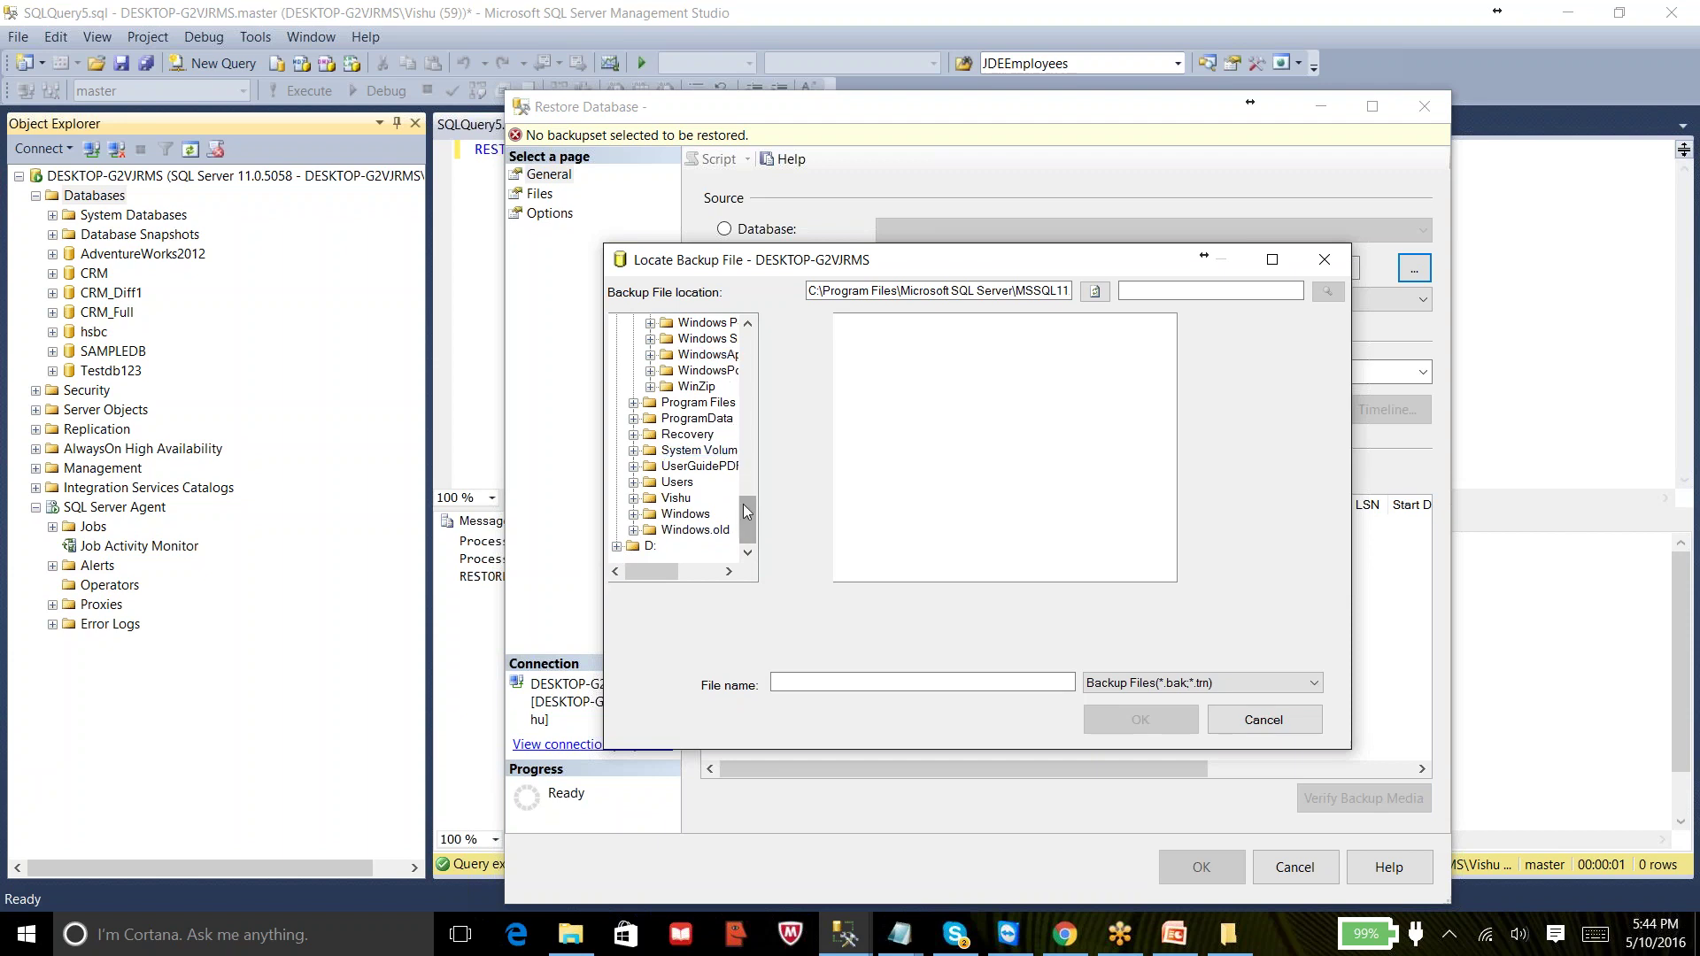
pyautogui.rightClick(748, 395)
pyautogui.click(763, 381)
pyautogui.scroll(4, 753, 405)
pyautogui.scroll(10, 753, 407)
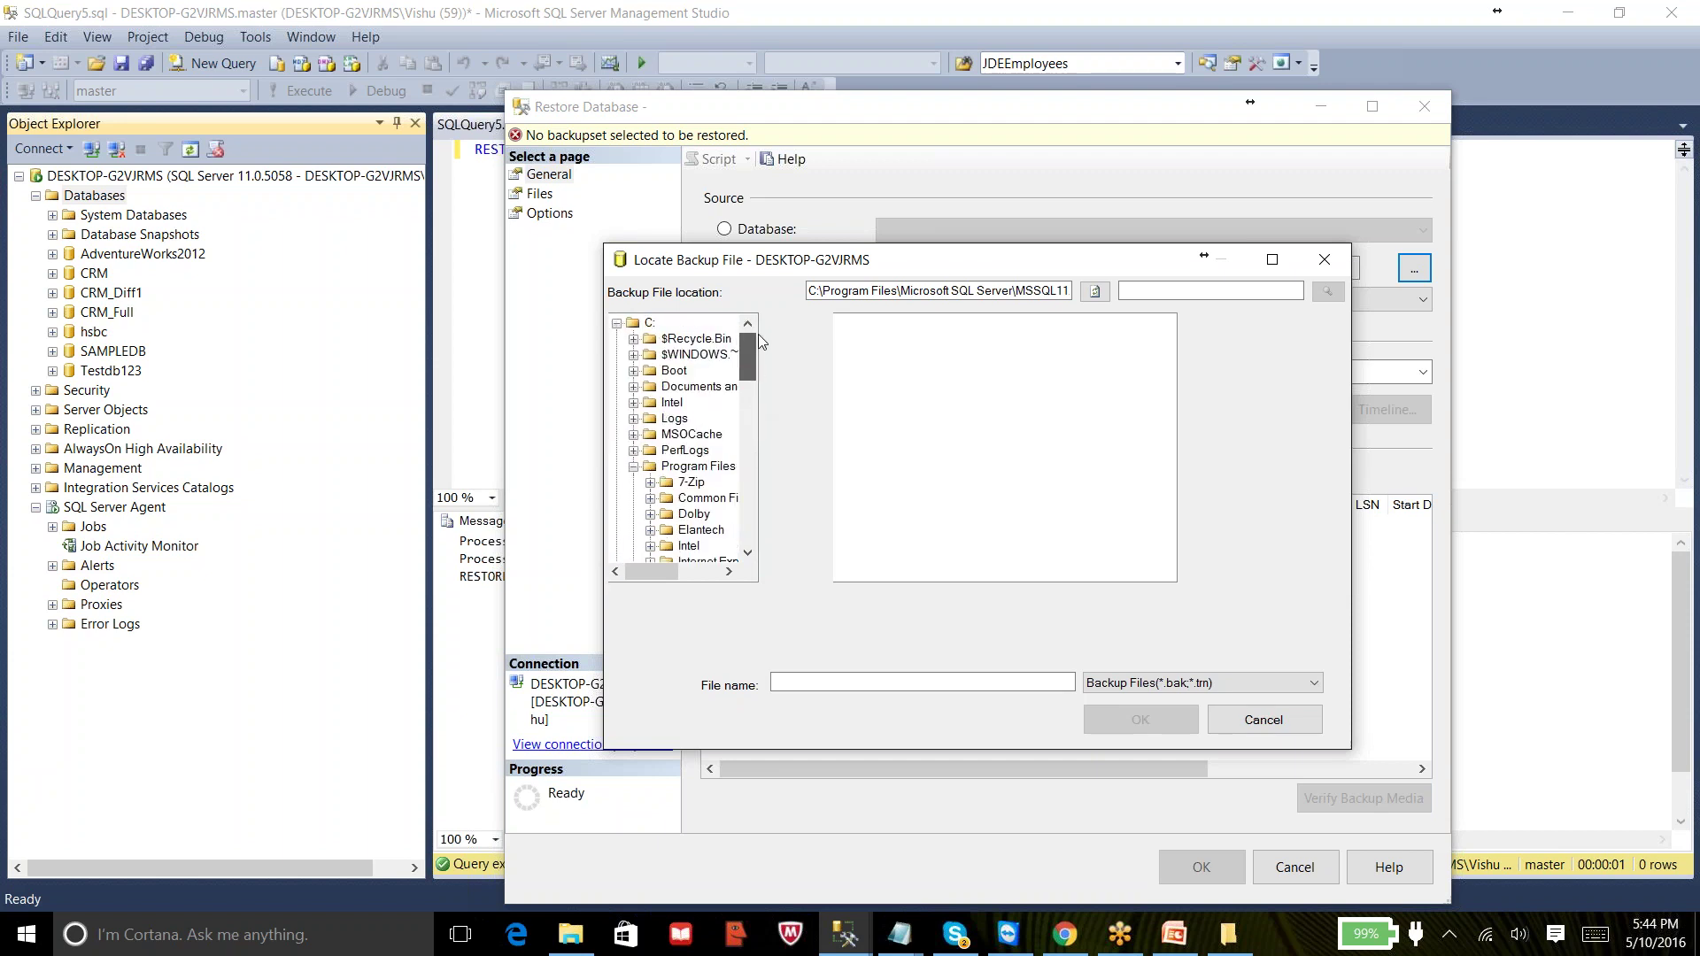
pyautogui.click(616, 324)
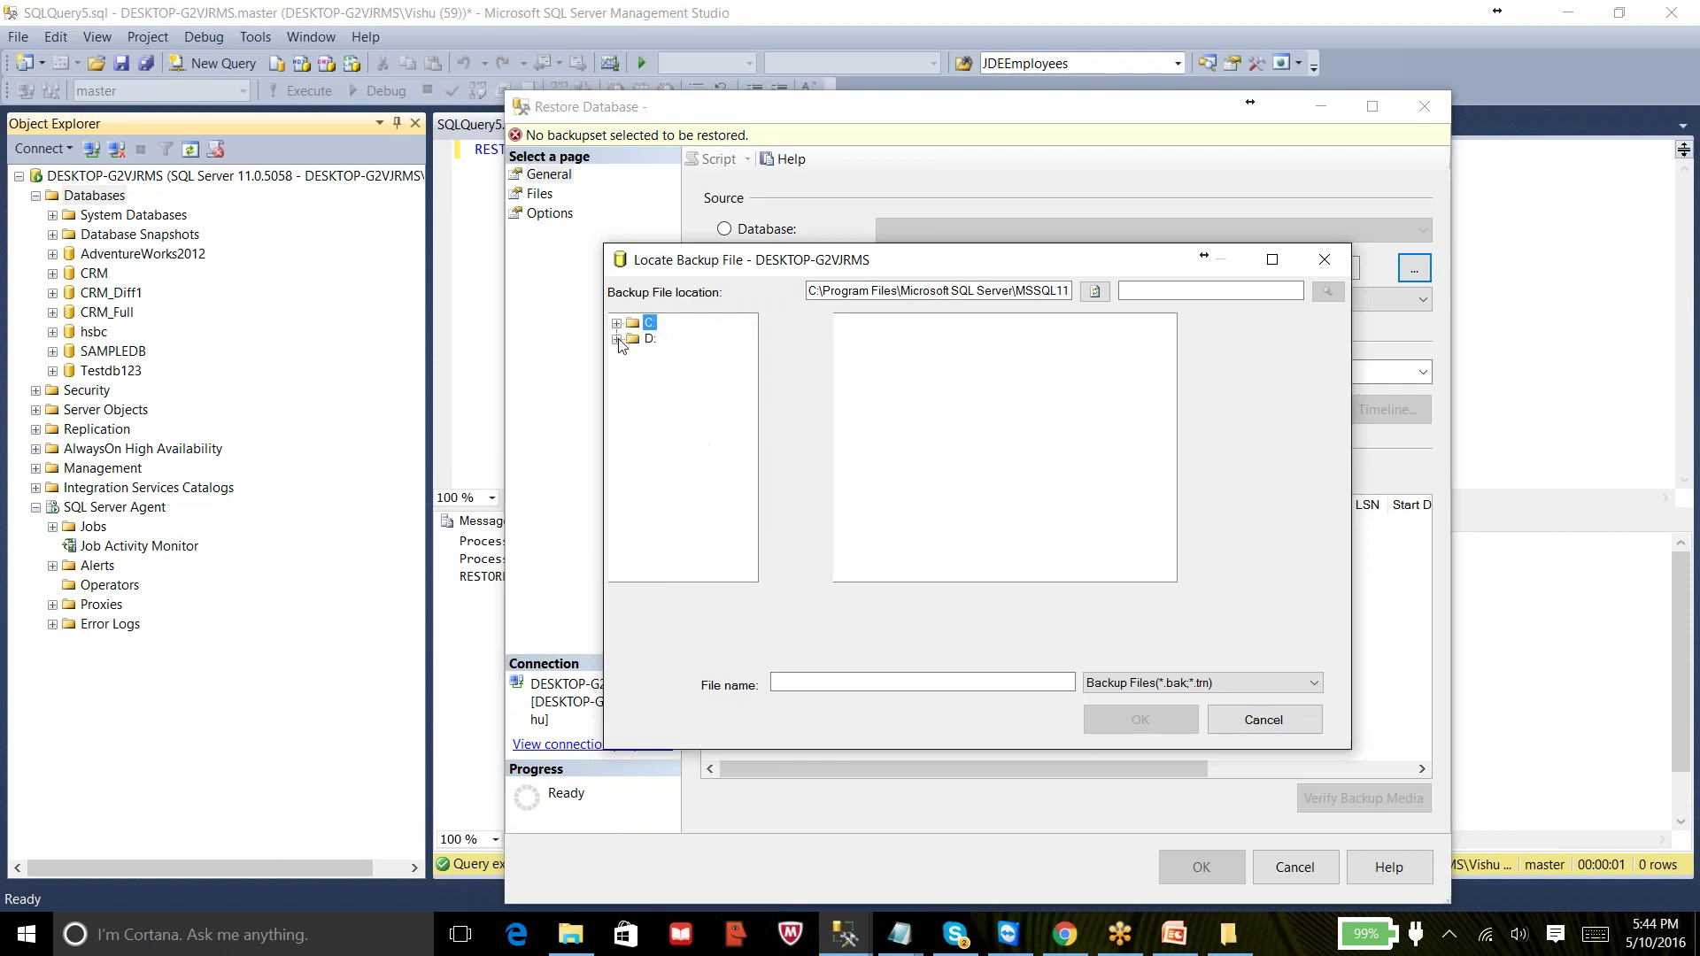
pyautogui.click(616, 340)
pyautogui.click(633, 387)
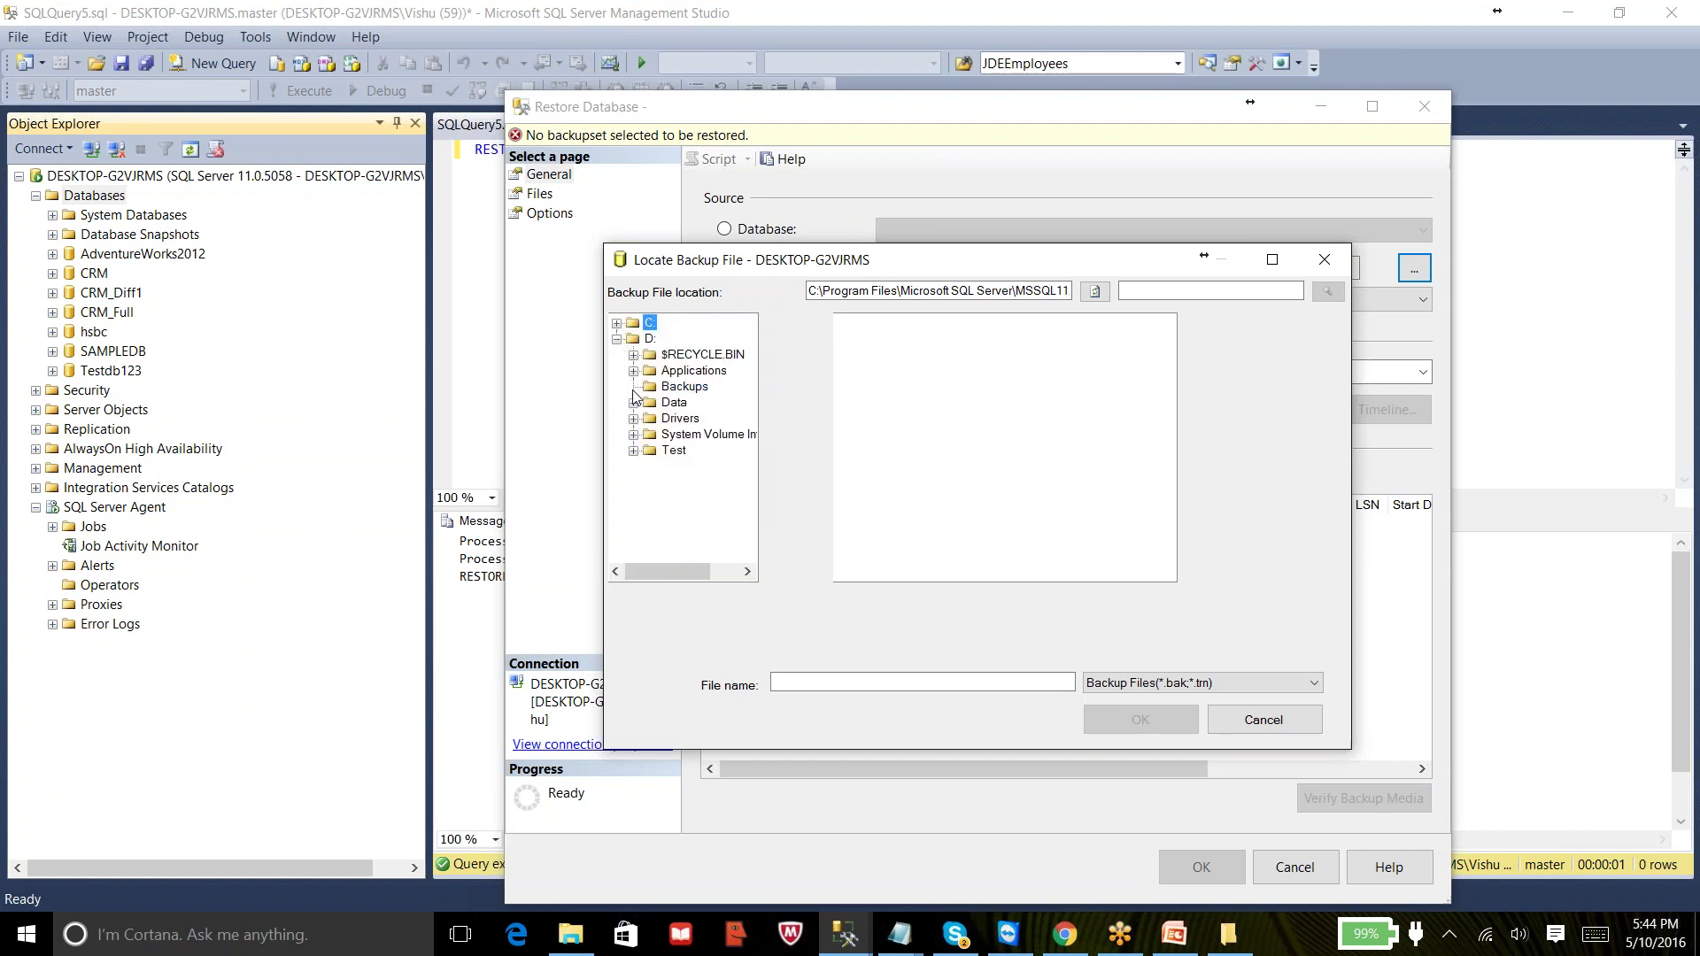
pyautogui.click(677, 387)
pyautogui.click(888, 367)
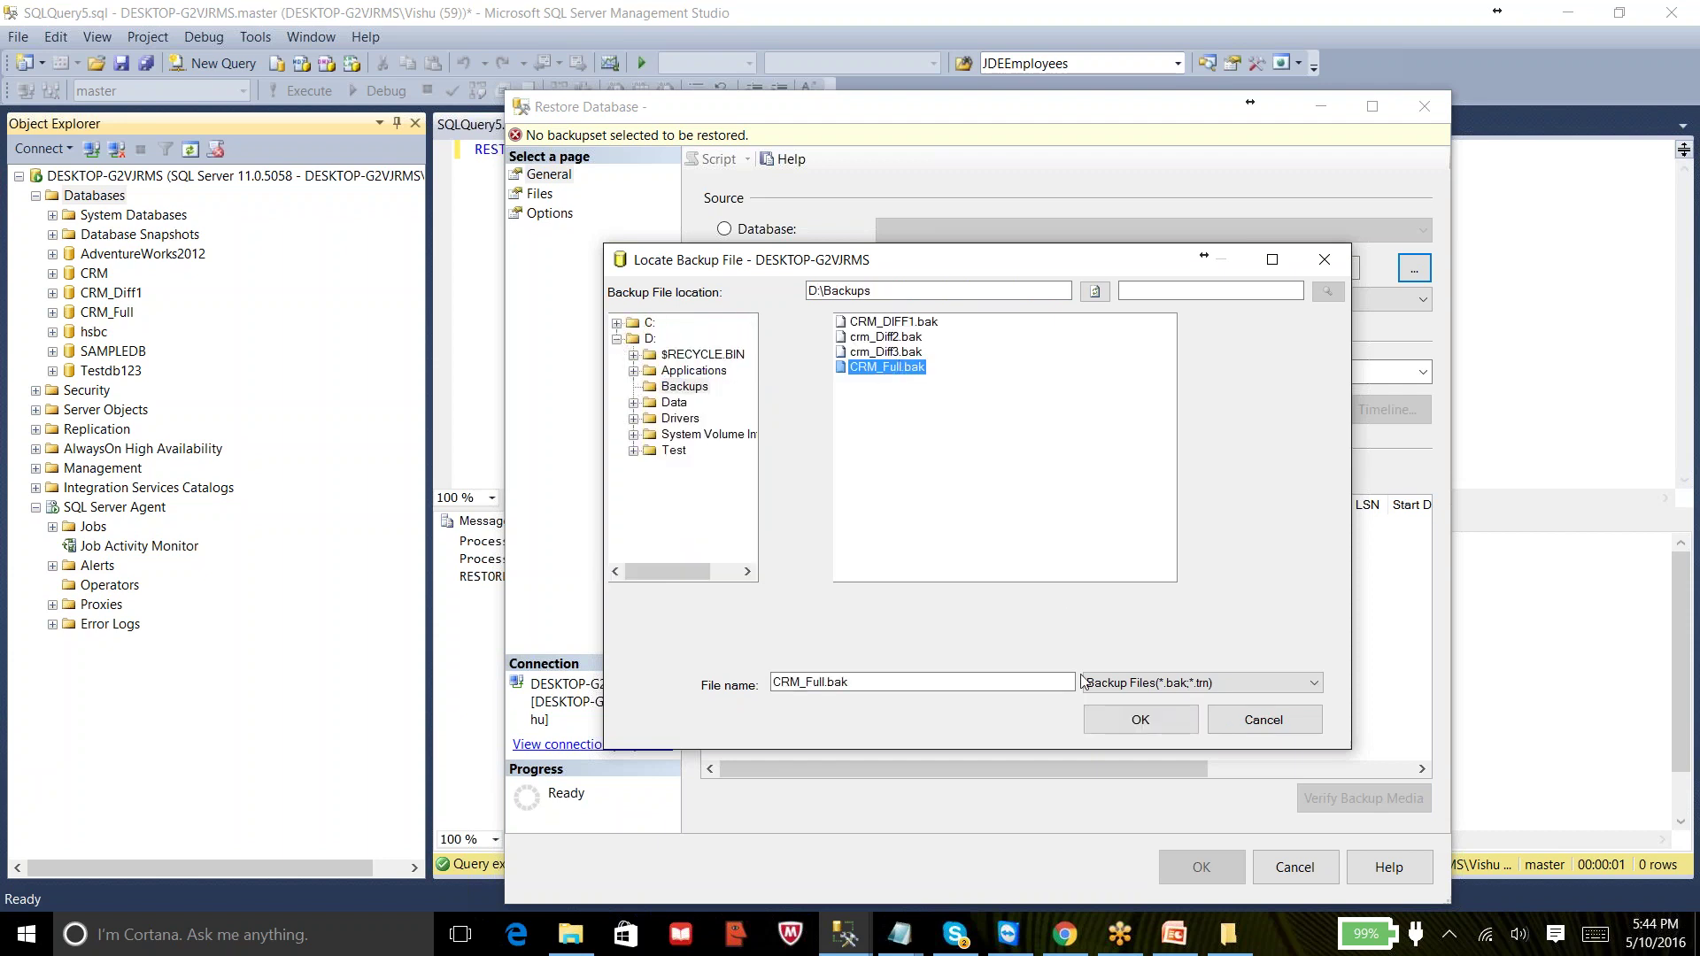
pyautogui.click(1142, 720)
pyautogui.click(1004, 659)
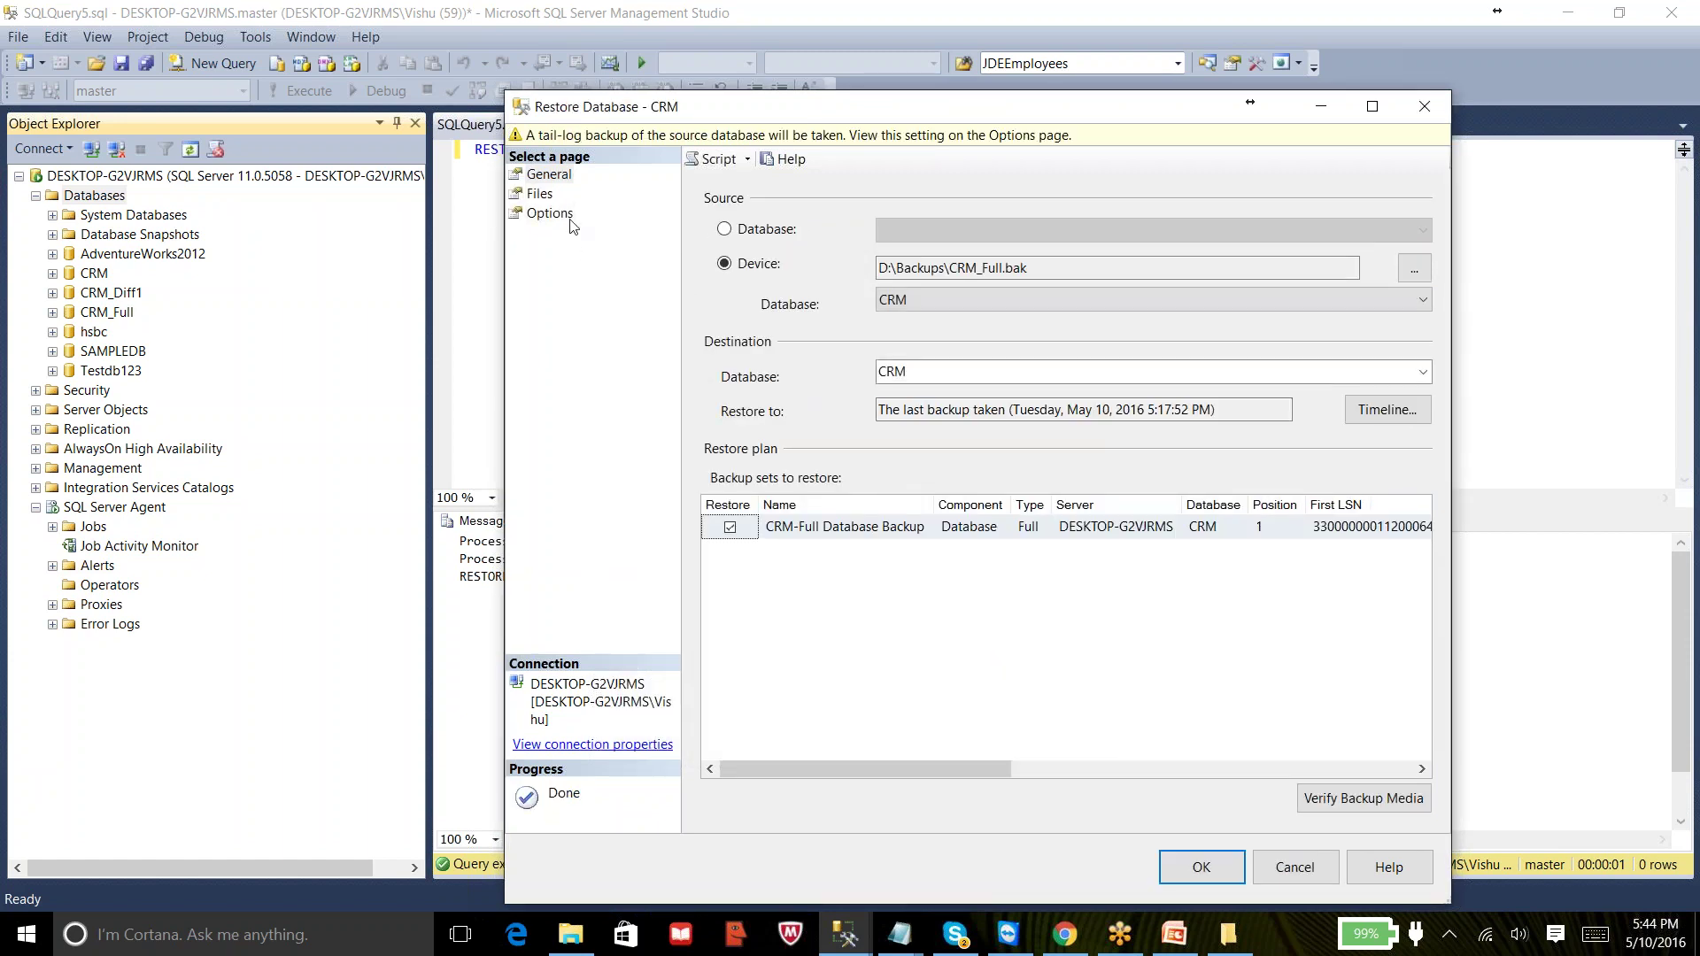
# - Set the CRM rows data file to restore as CRM_Diff2.mdf in the D:\Data folder
pyautogui.click(545, 199)
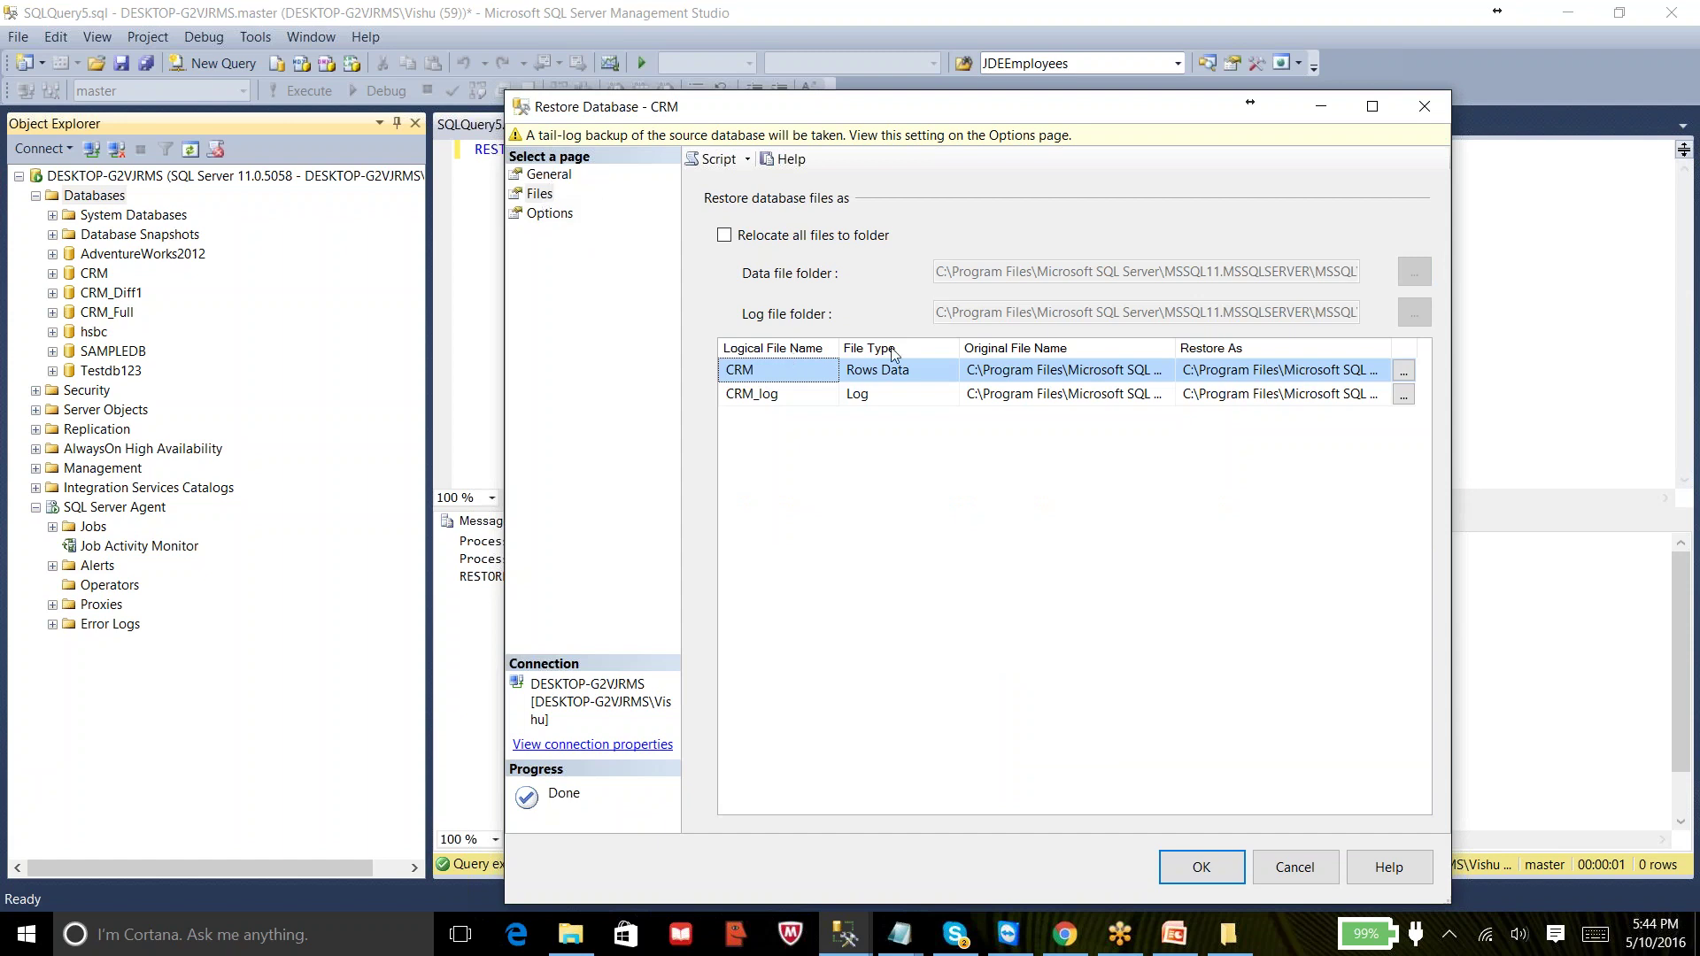
pyautogui.click(1349, 370)
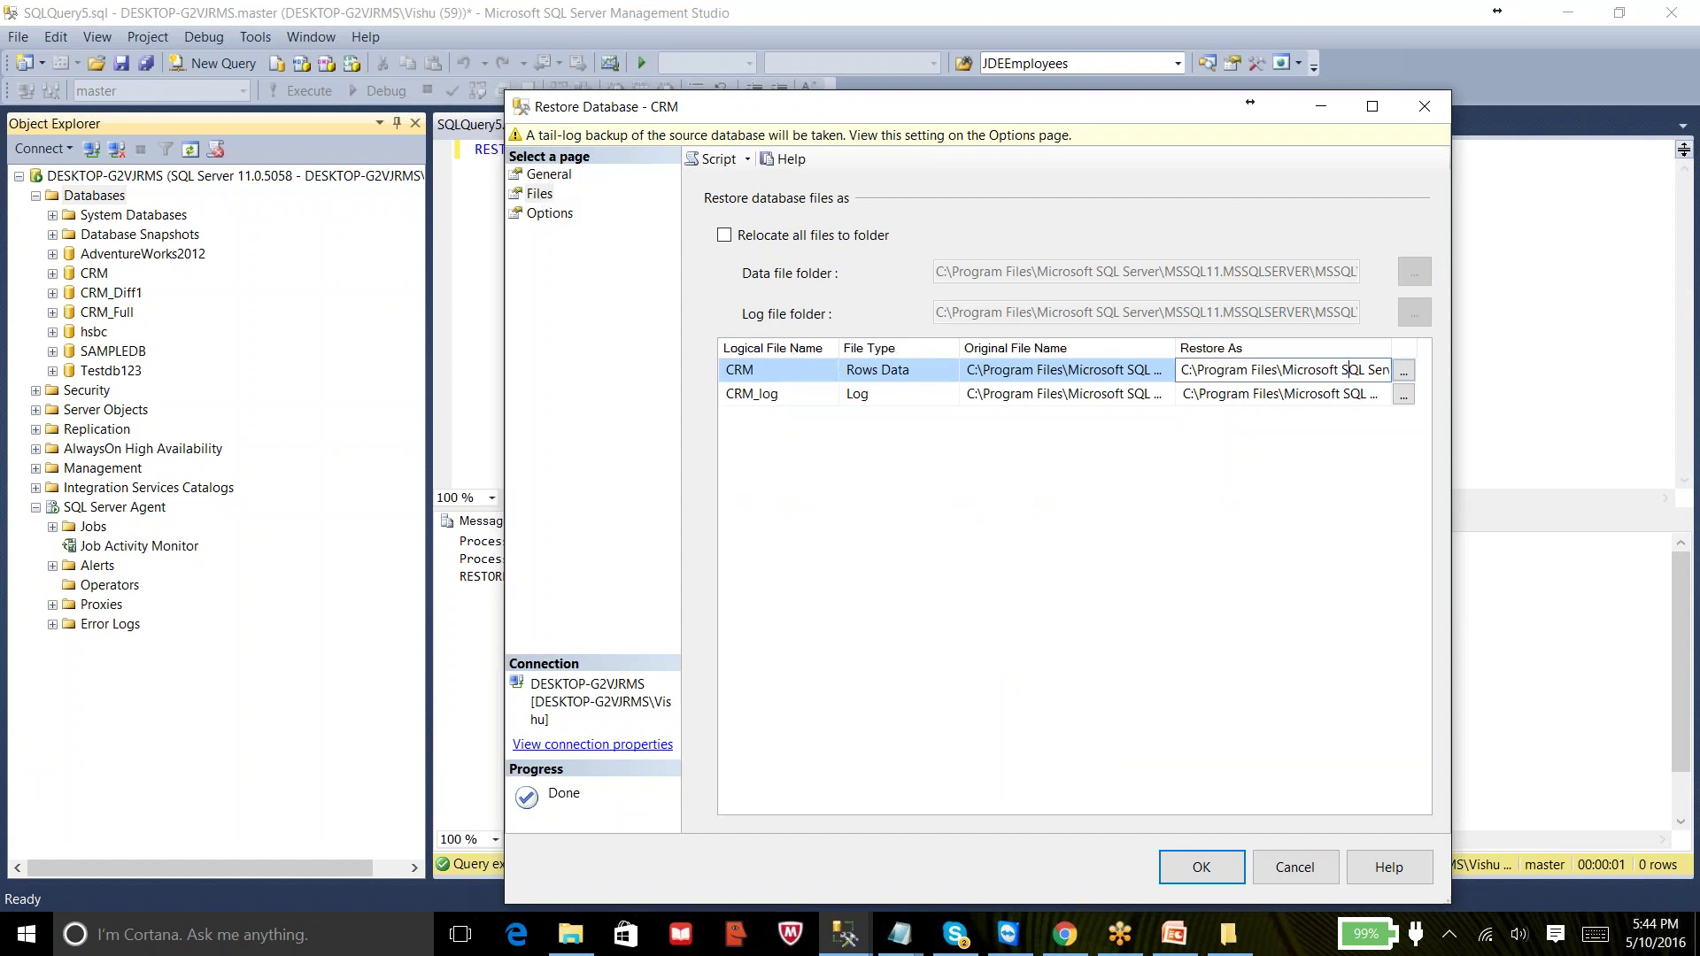
pyautogui.click(1403, 371)
pyautogui.moveTo(1193, 433); pyautogui.dragTo(1185, 299)
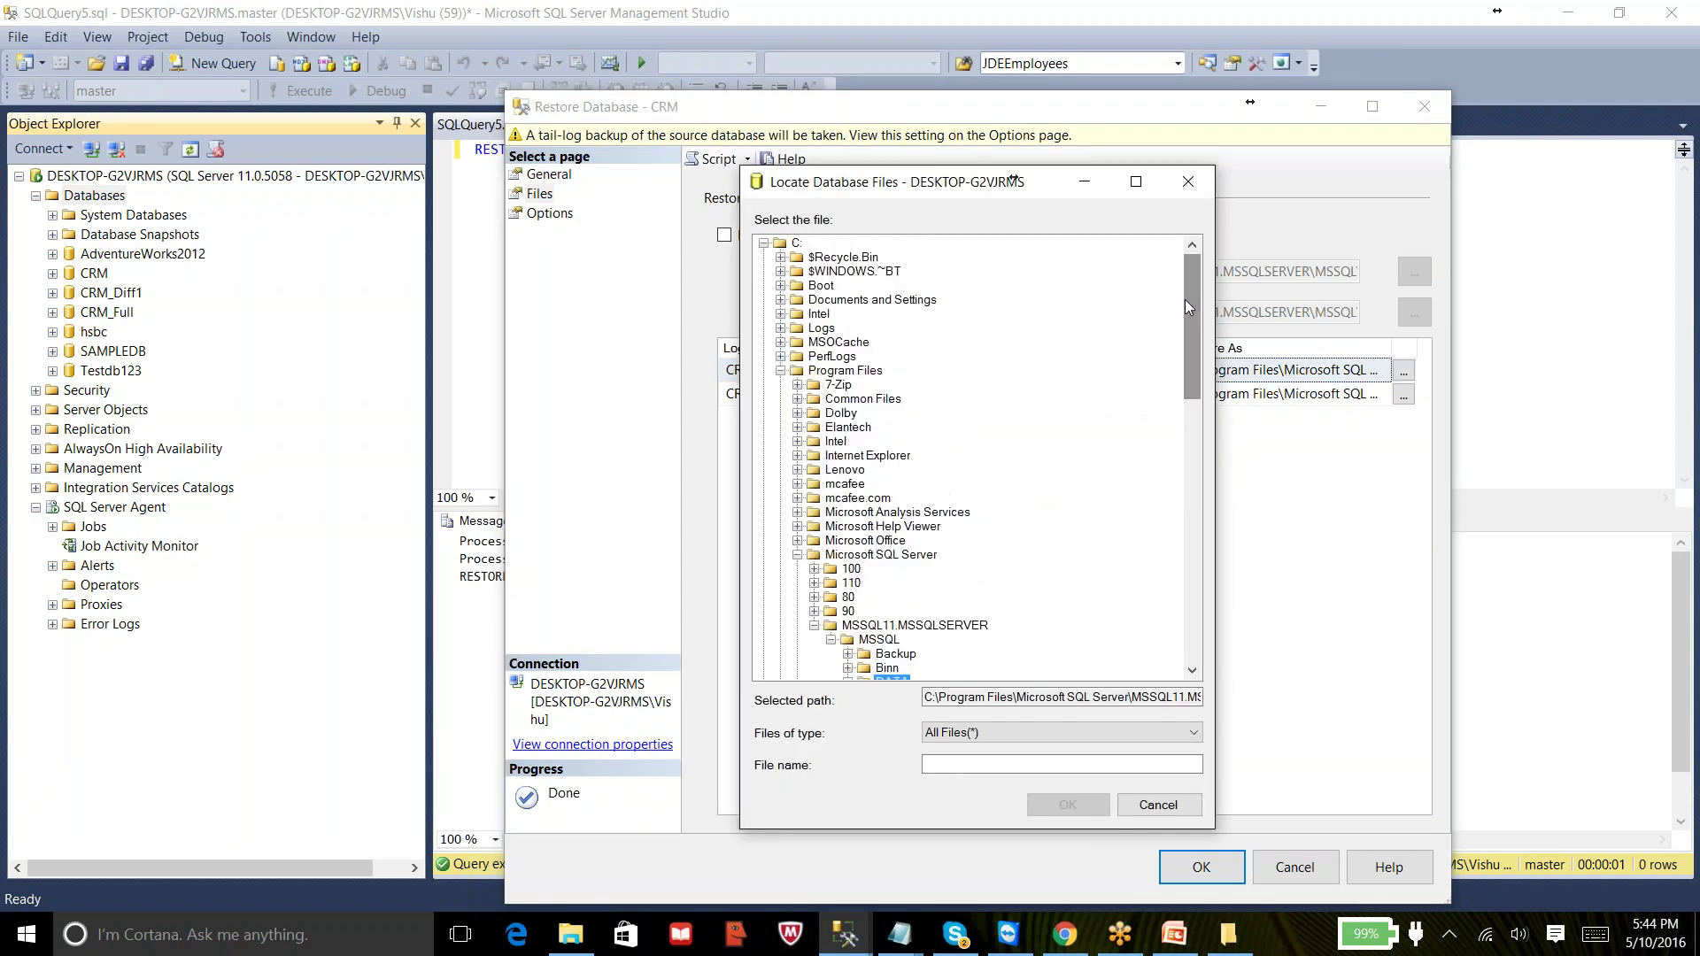
pyautogui.click(764, 243)
pyautogui.click(763, 257)
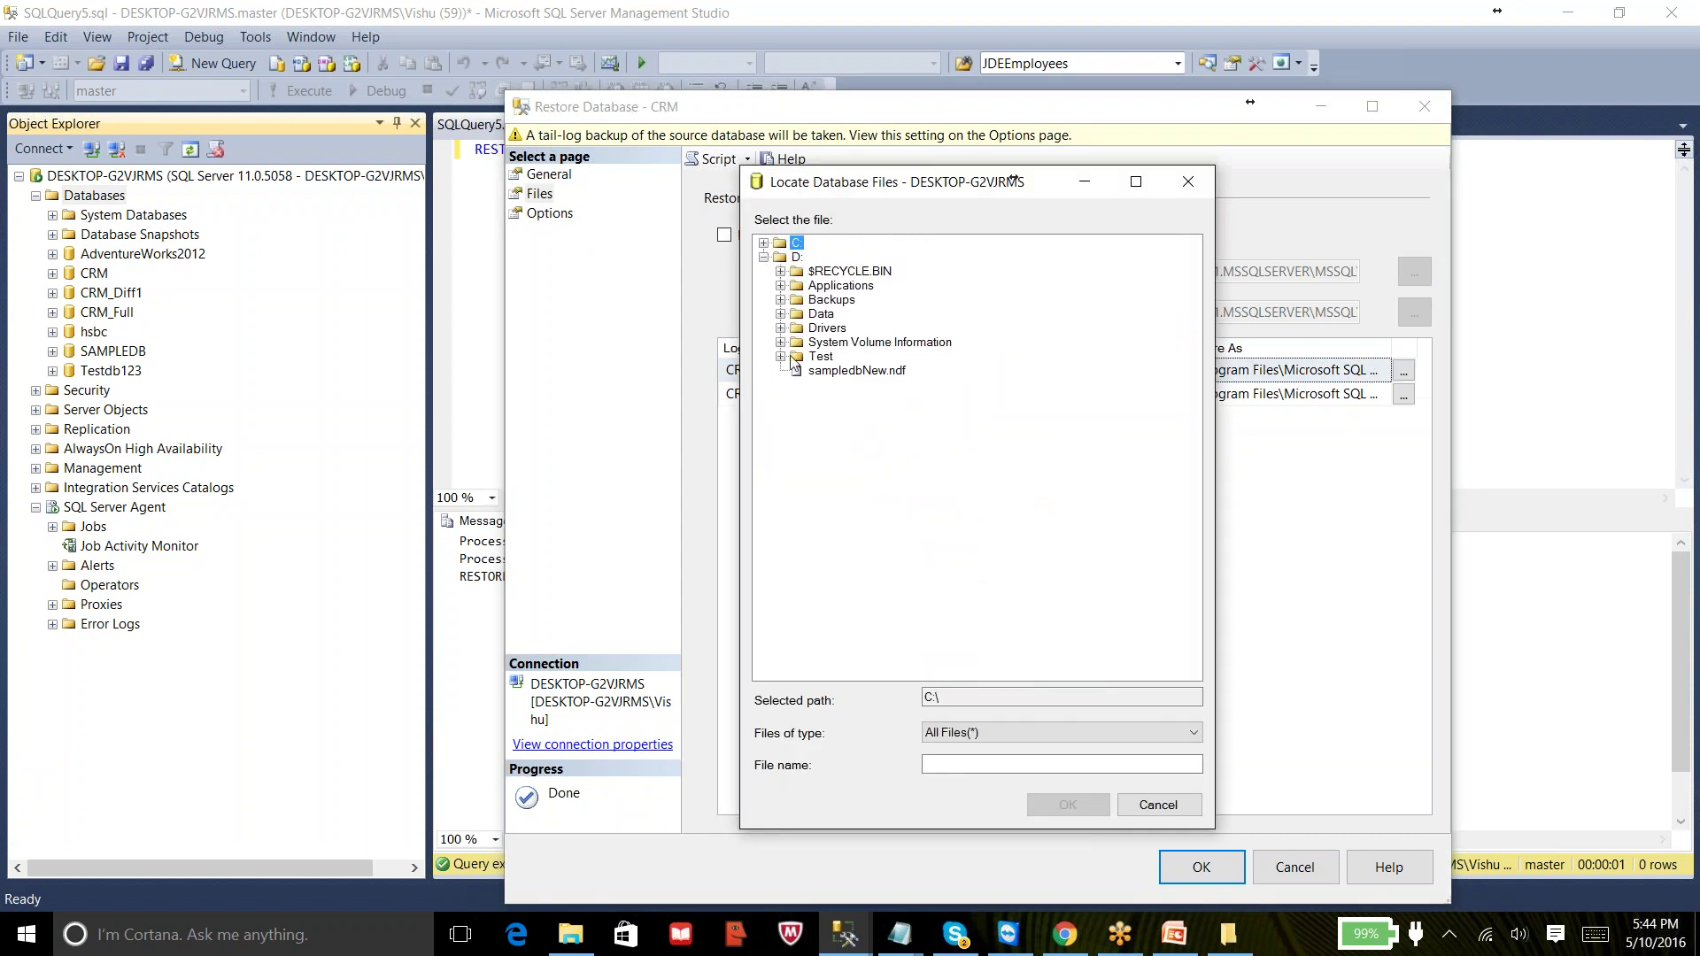
pyautogui.click(819, 315)
pyautogui.click(950, 762)
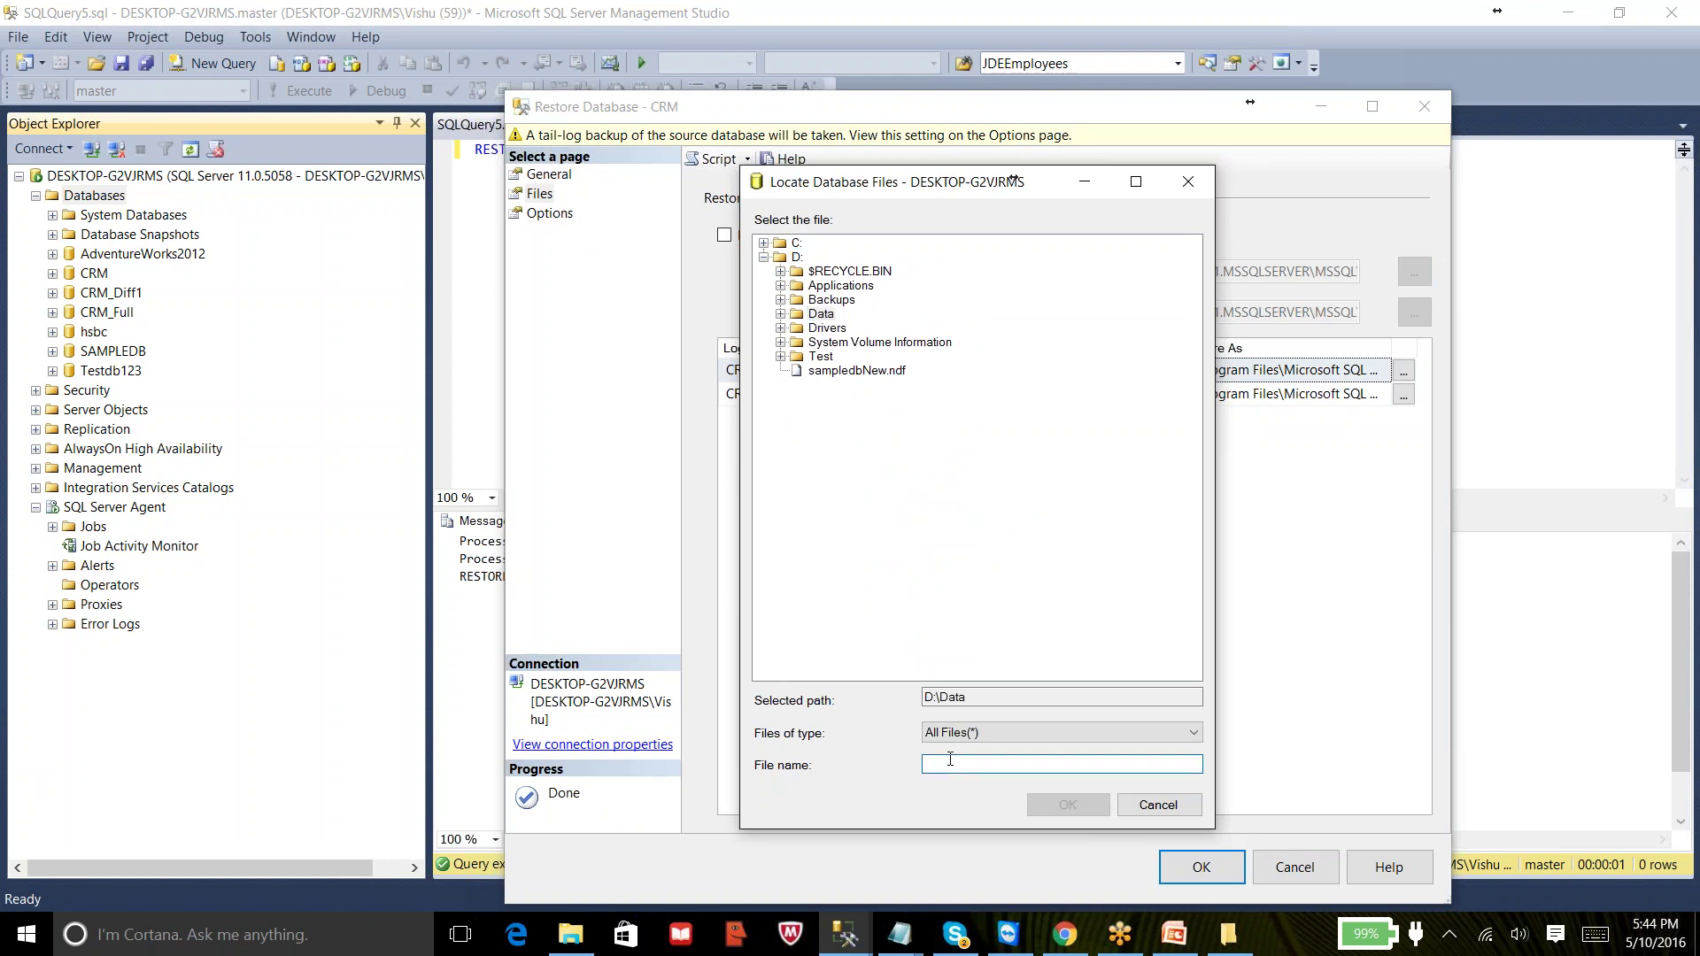
pyautogui.write('CRM_Diff2.mdf')
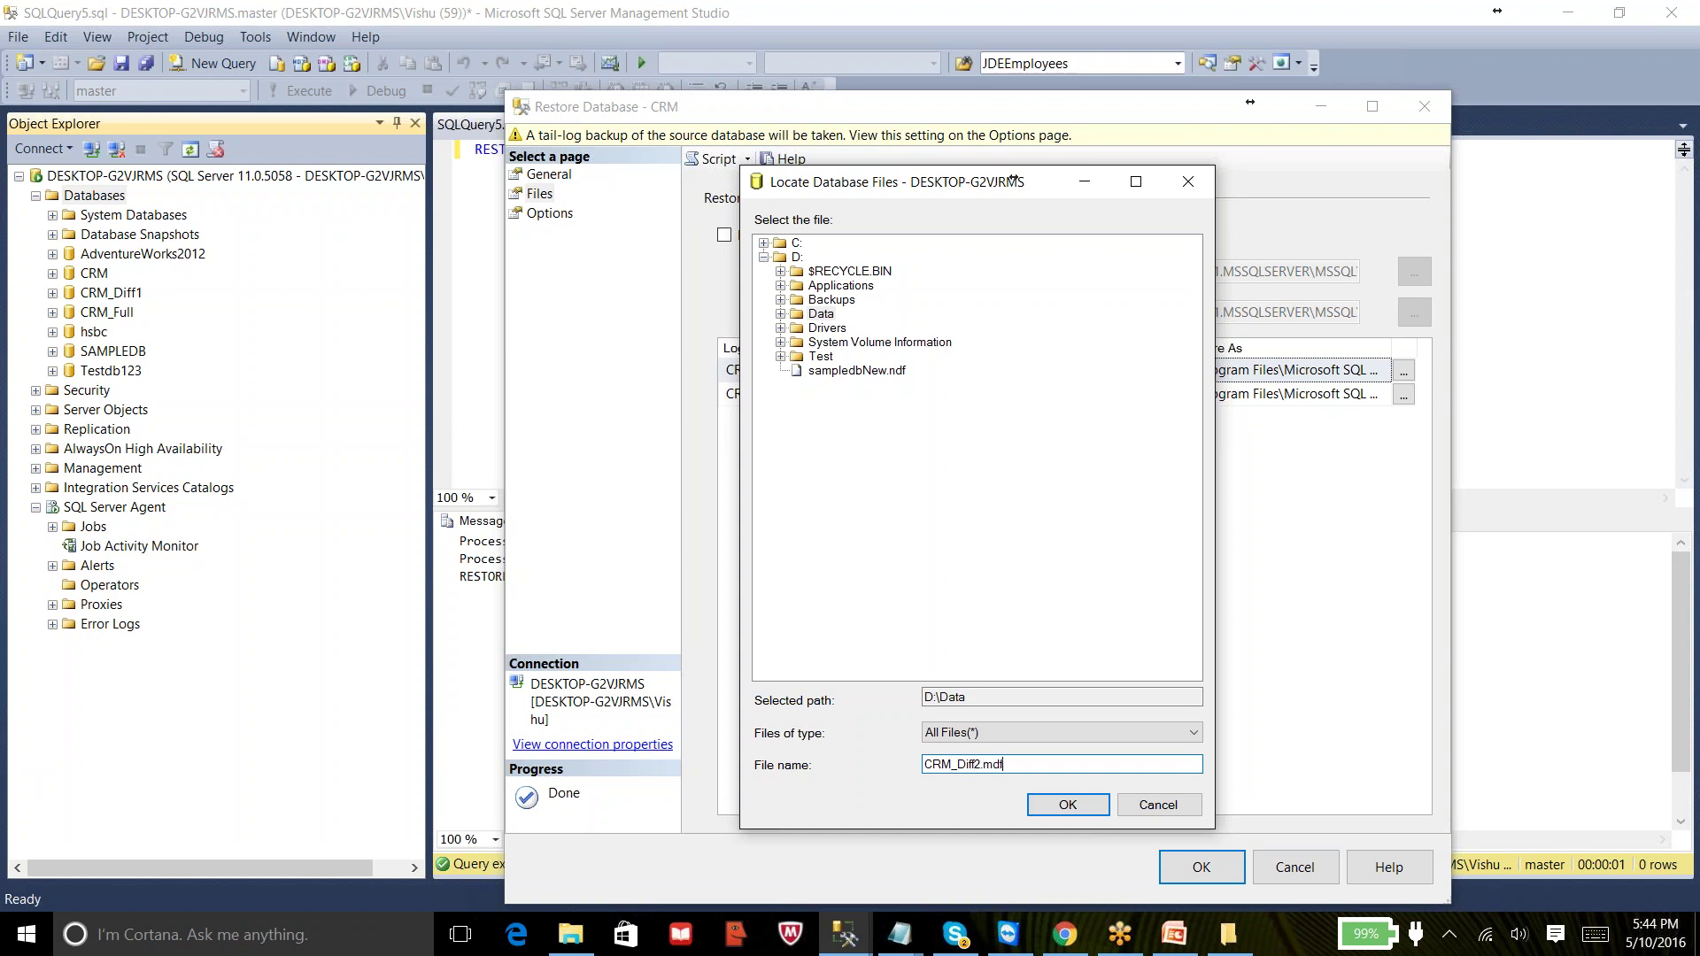
pyautogui.click(1045, 805)
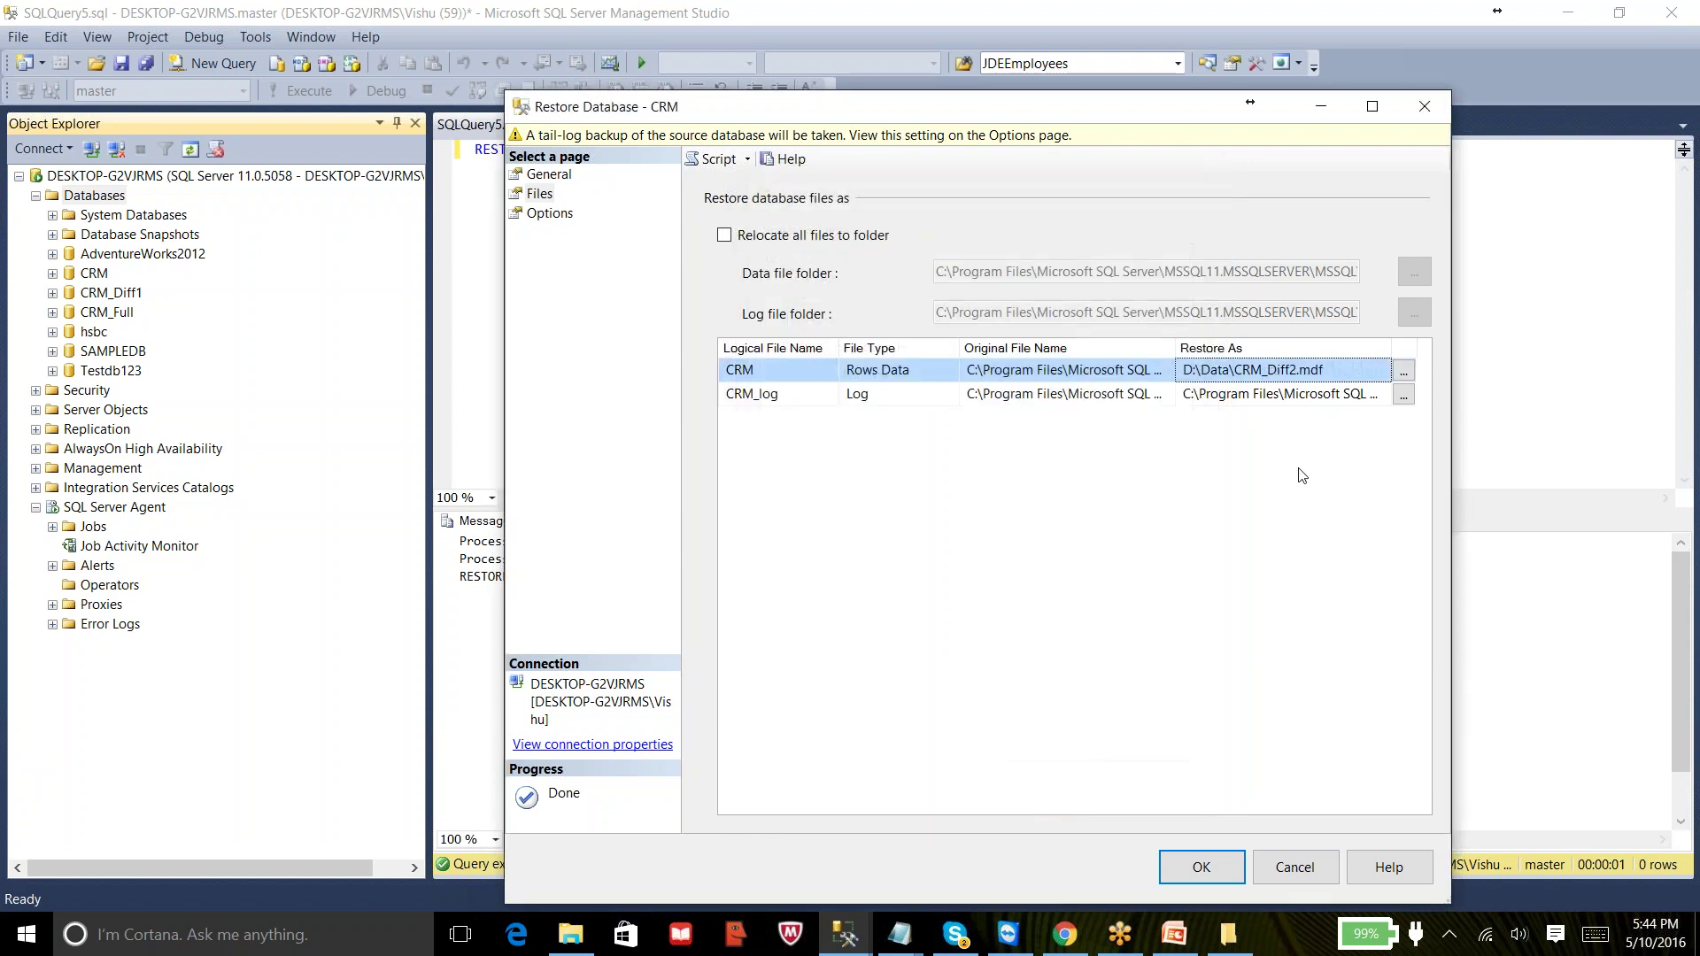
# - Set the CRM_log log file to restore as CRM_Diff2_log.ldf in the D:\Data folder
pyautogui.click(1403, 395)
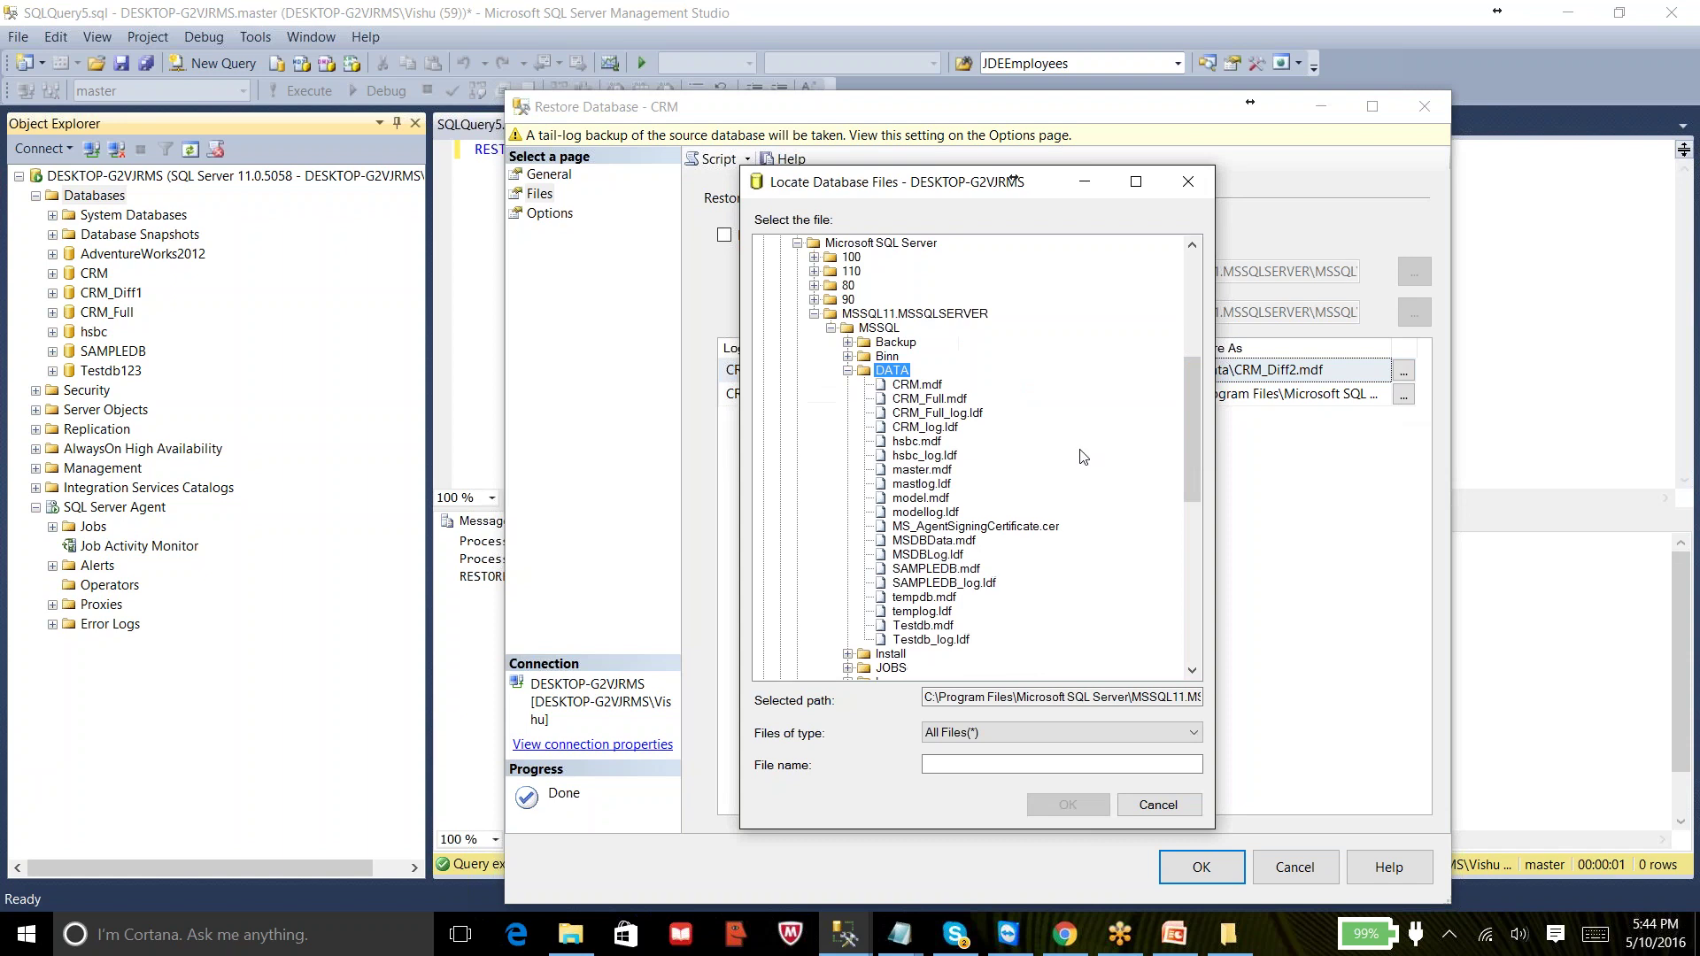
pyautogui.moveTo(1187, 465); pyautogui.dragTo(1180, 689)
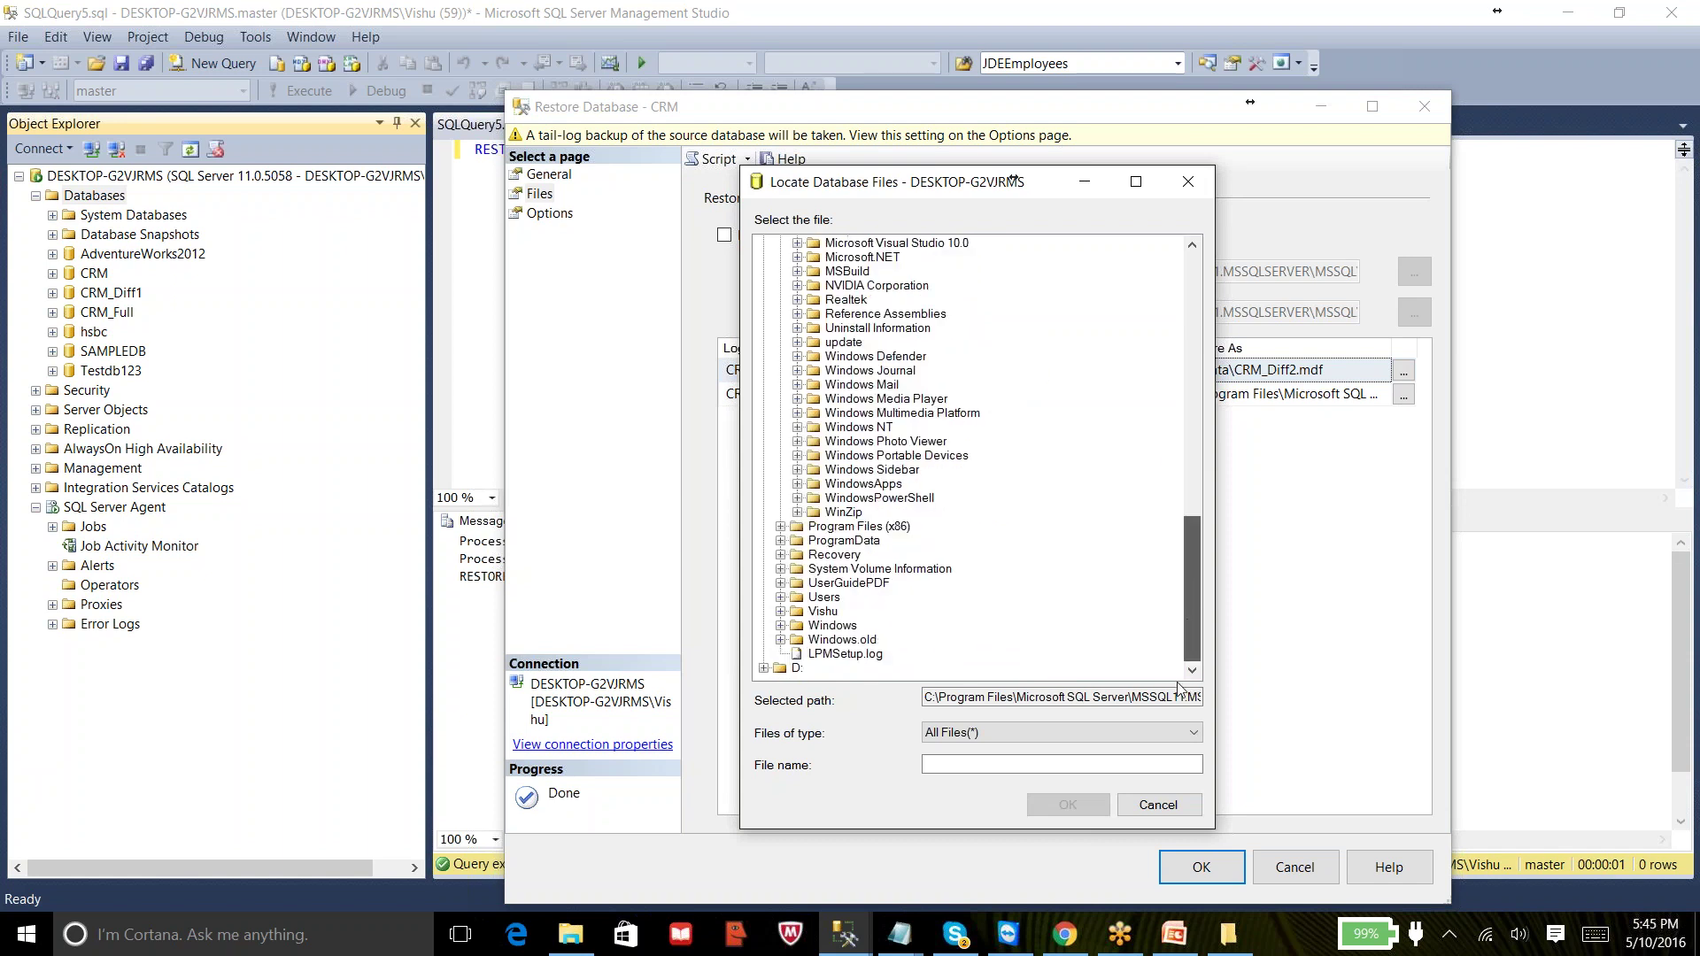
pyautogui.click(763, 668)
pyautogui.click(820, 611)
pyautogui.click(958, 764)
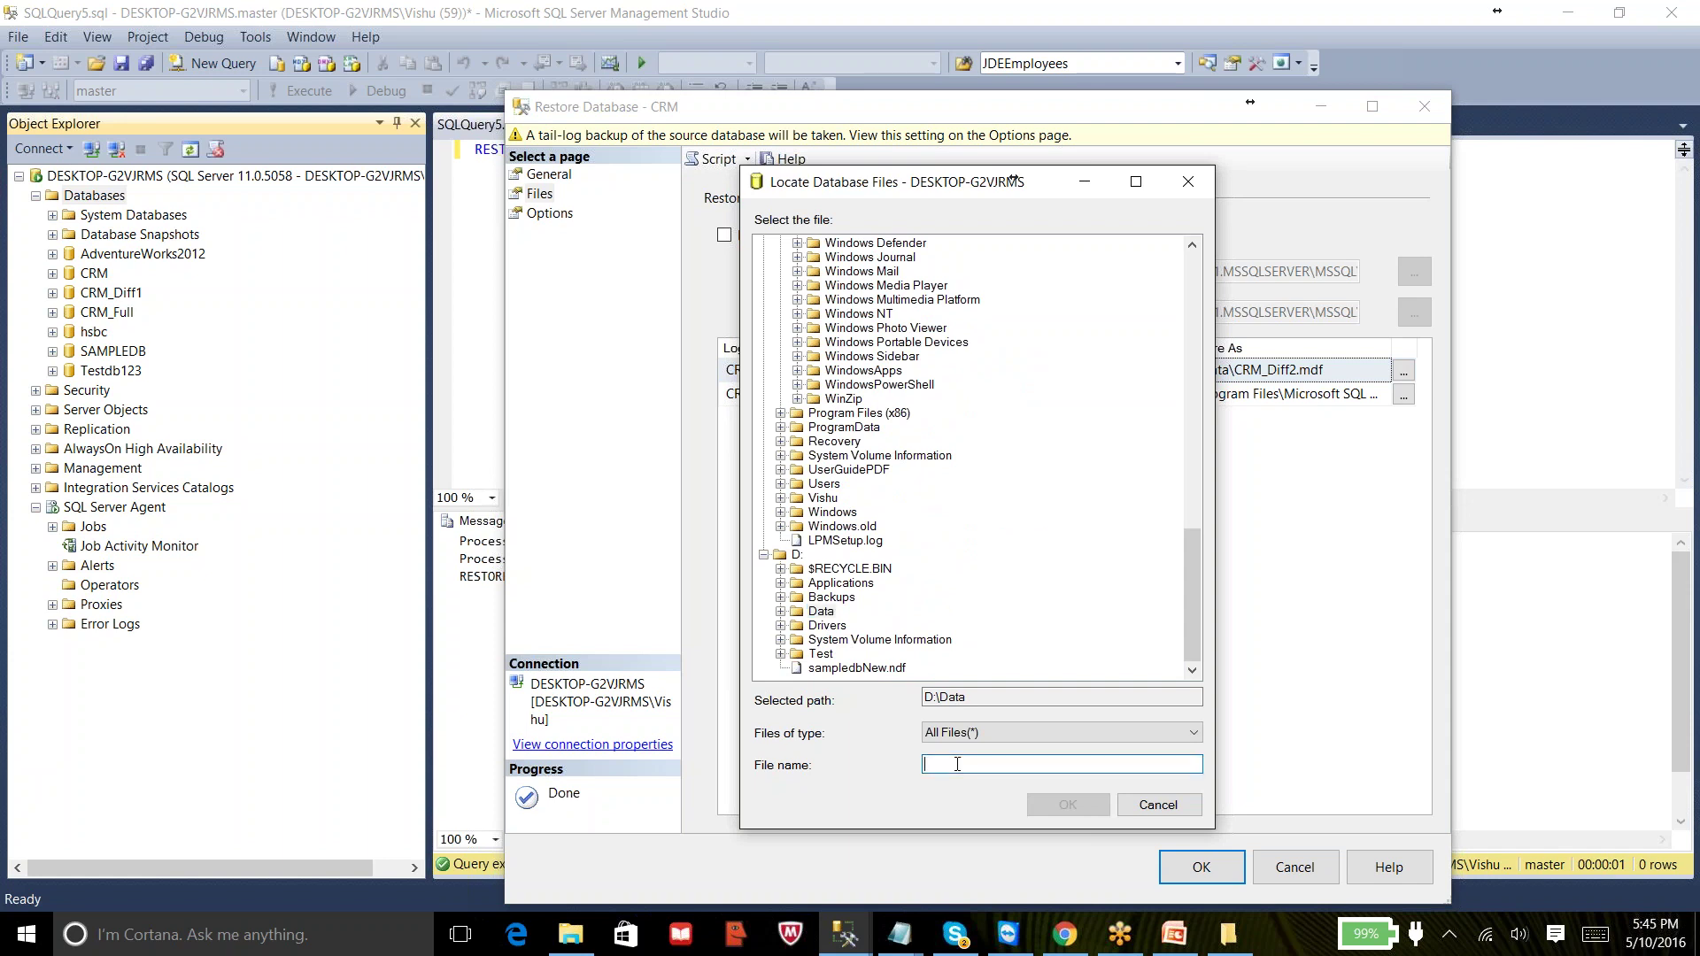
pyautogui.write('CRM_')
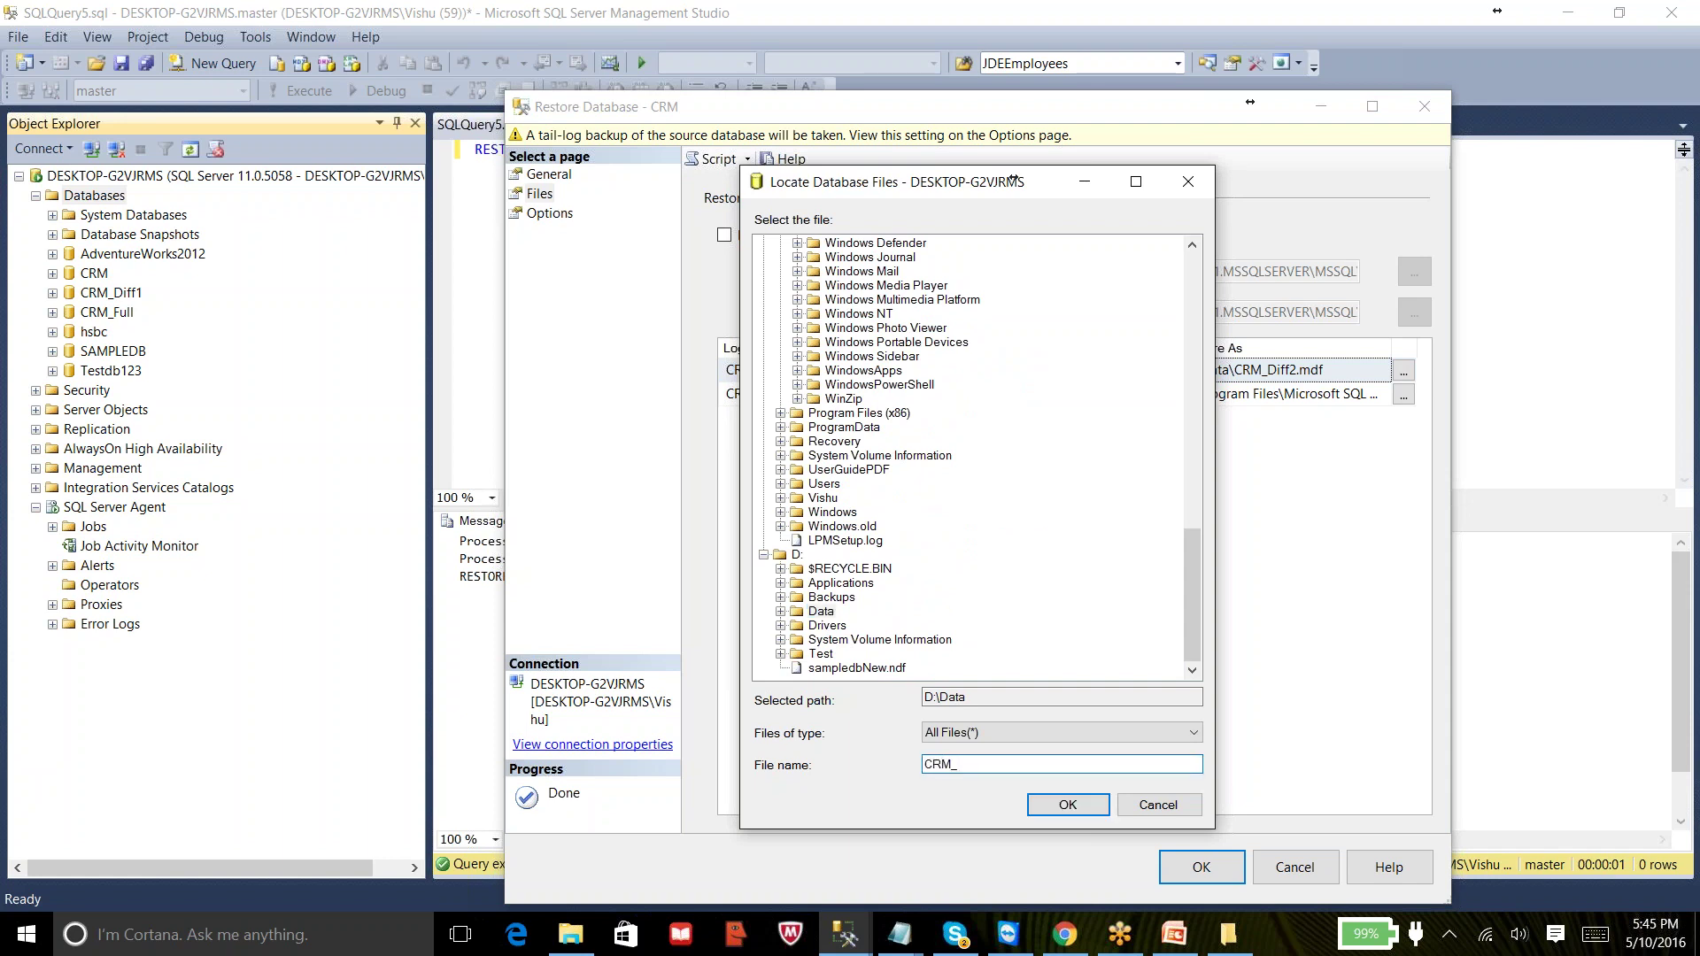
pyautogui.write('Diff2_log.ldf')
pyautogui.click(1068, 804)
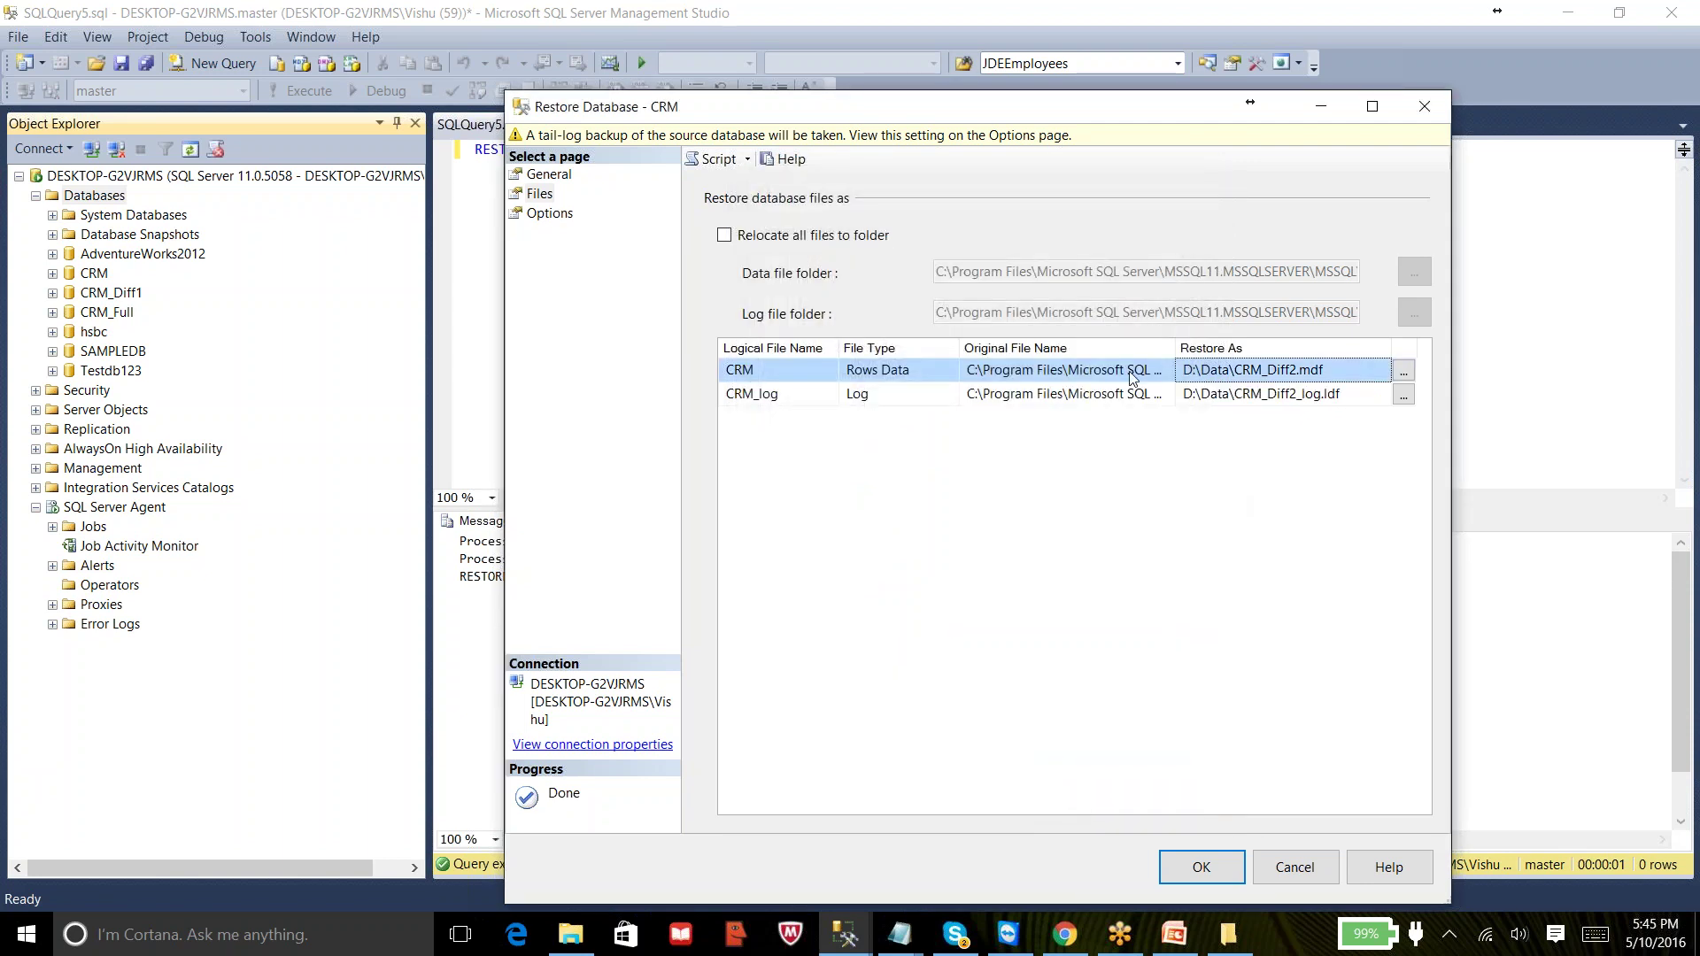
# - Turn off the tail-log backup before restore and set the recovery state to RESTORE WITH NORECOVERY
pyautogui.click(557, 213)
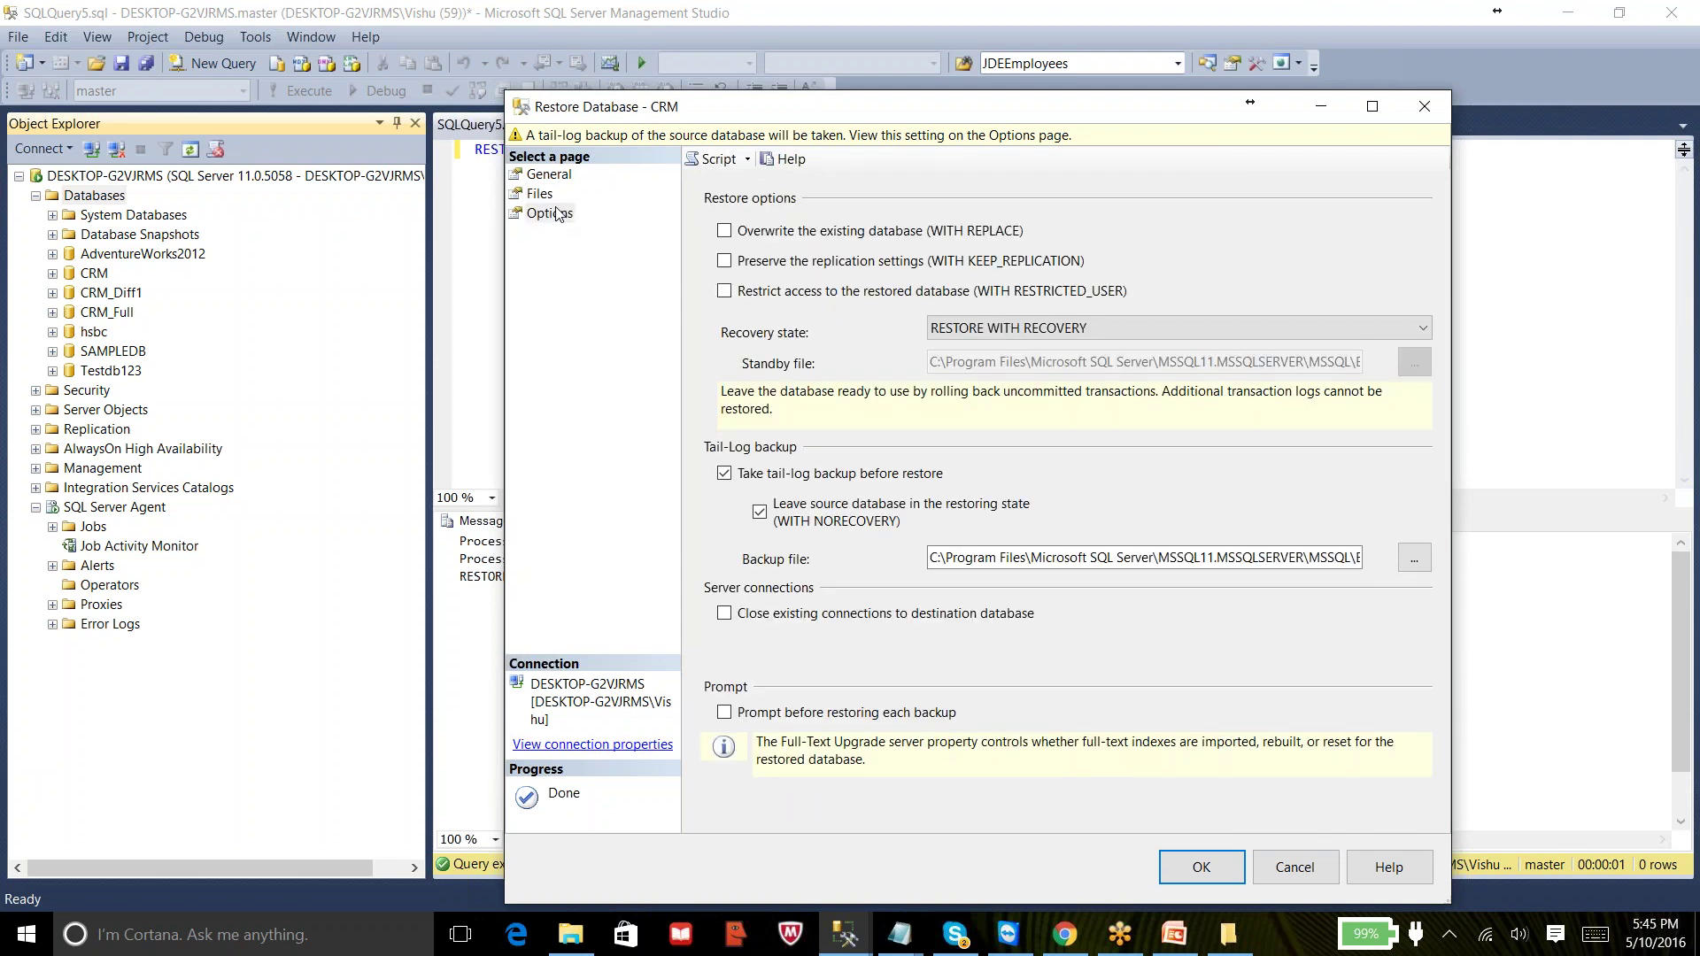
pyautogui.click(1014, 329)
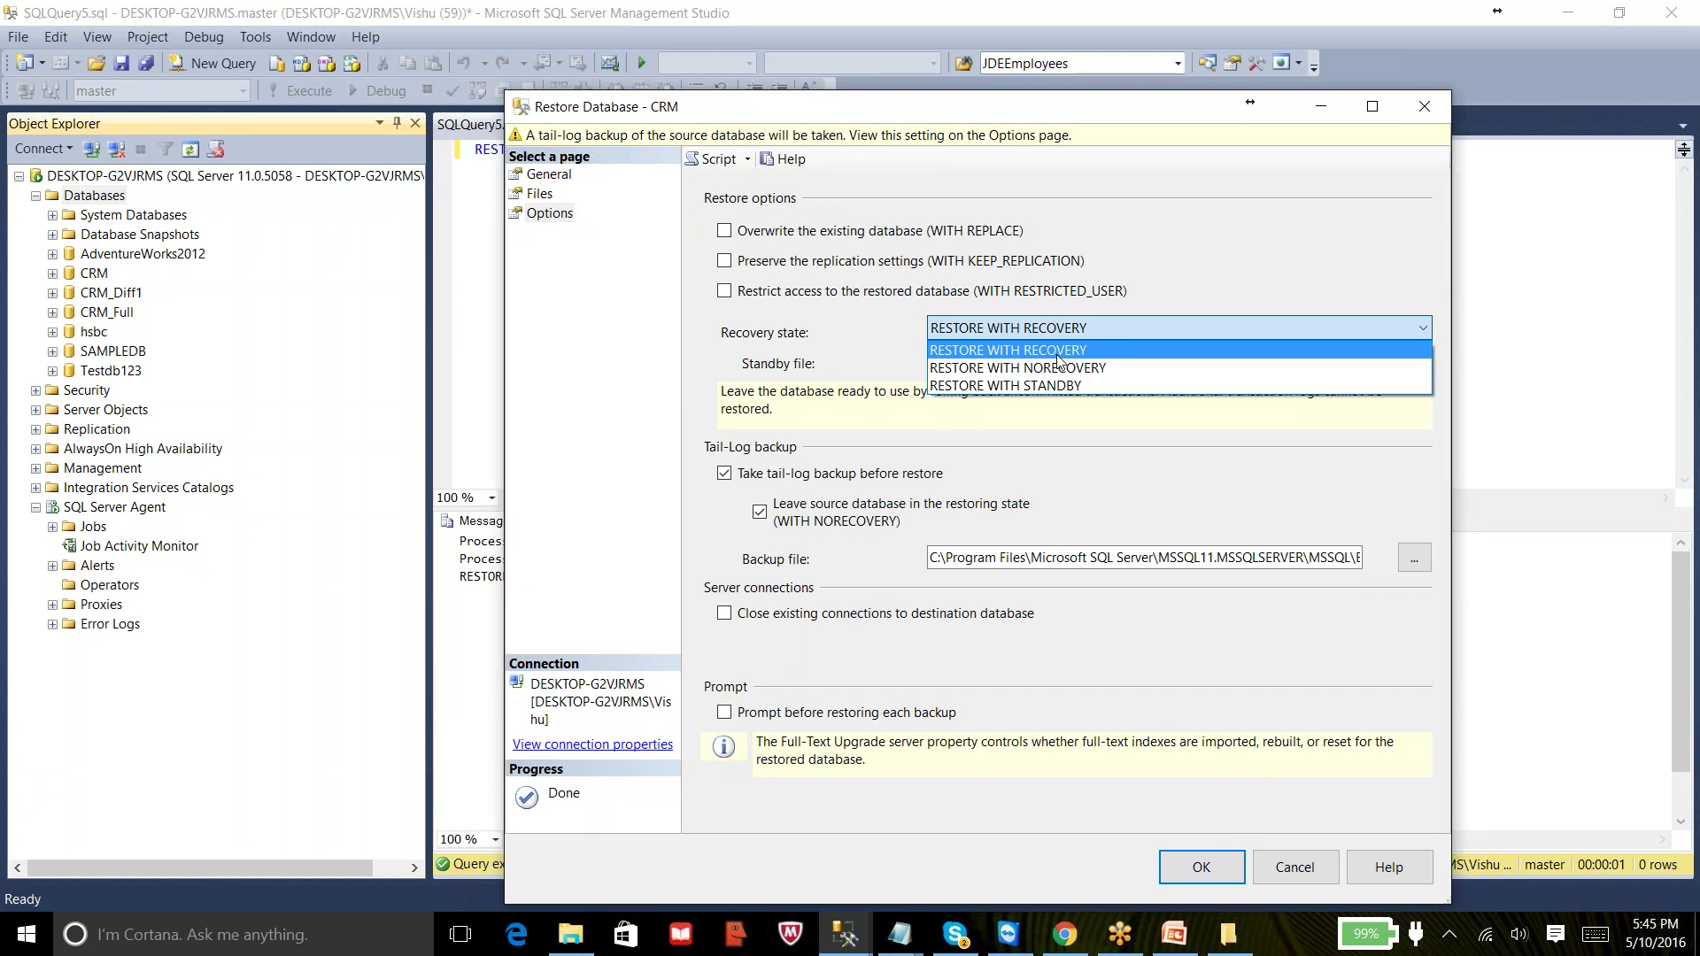
pyautogui.click(946, 27)
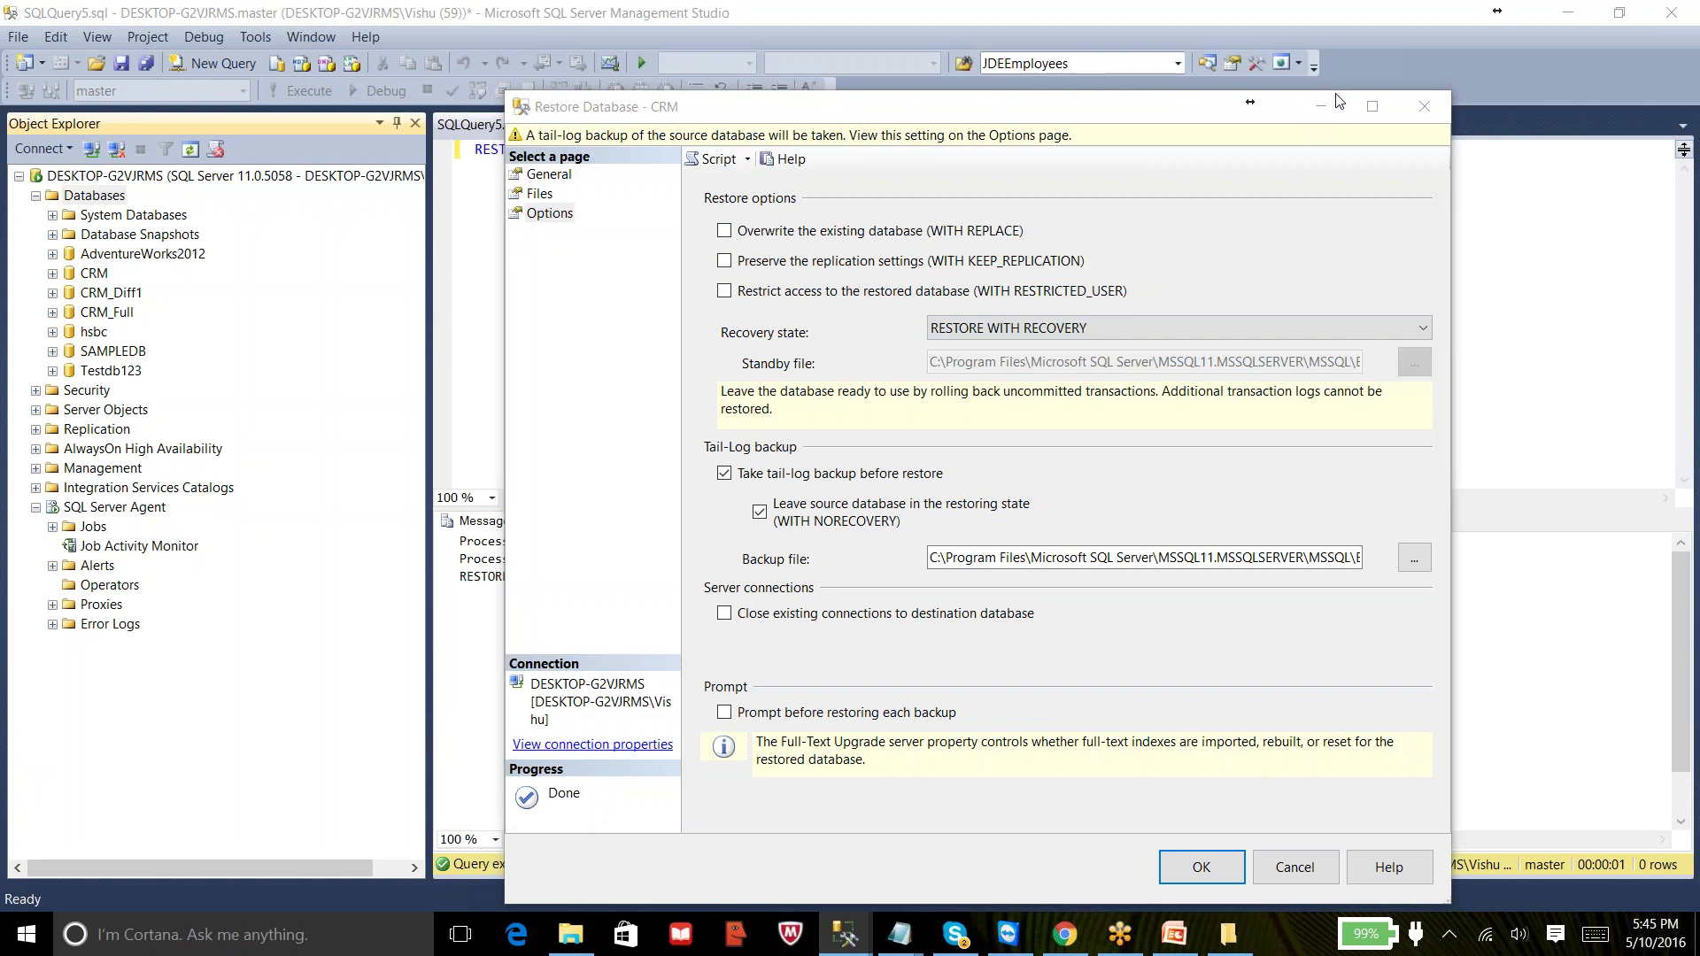
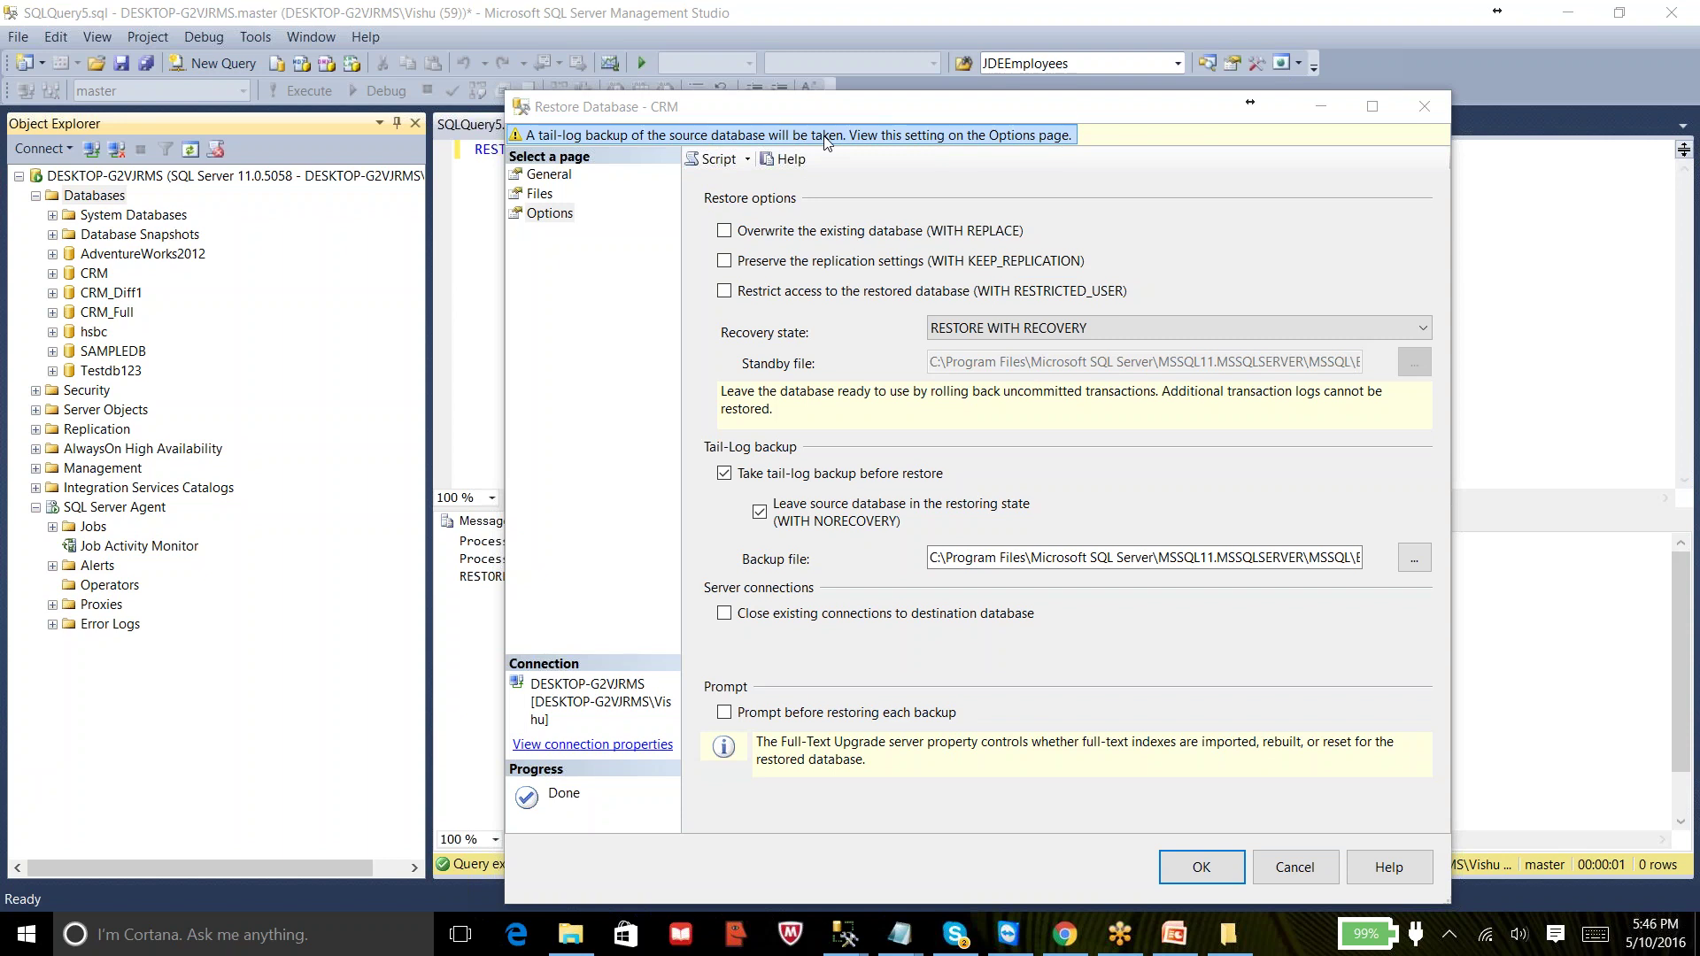
pyautogui.click(544, 218)
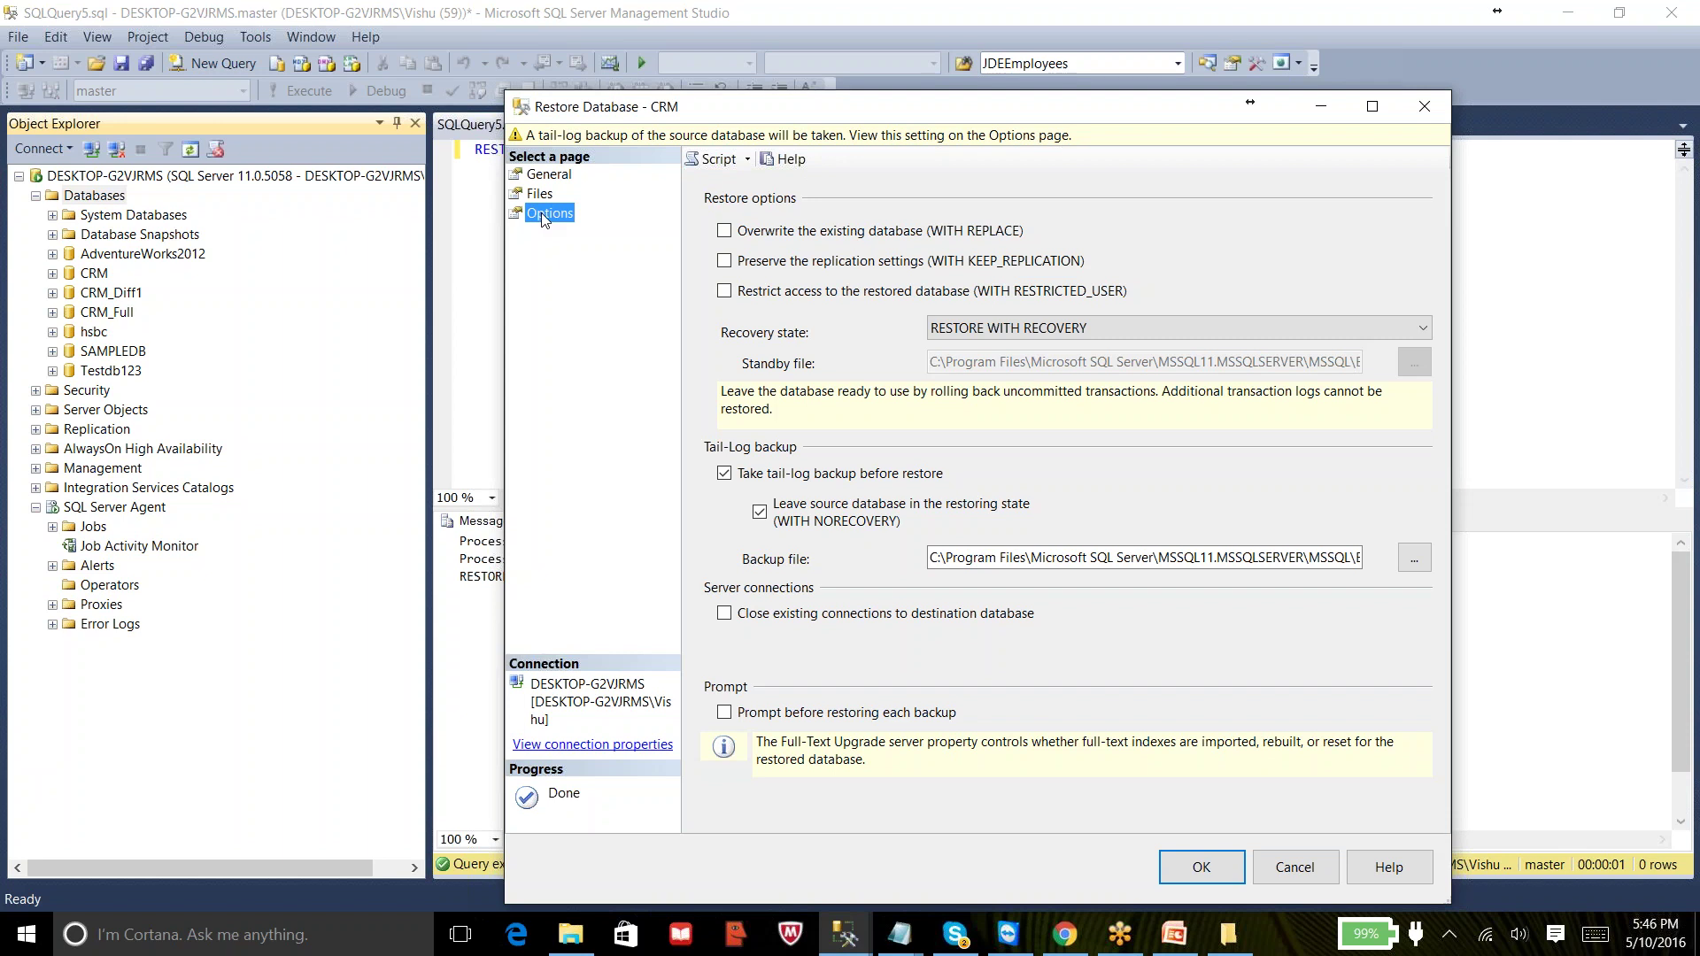
pyautogui.click(724, 475)
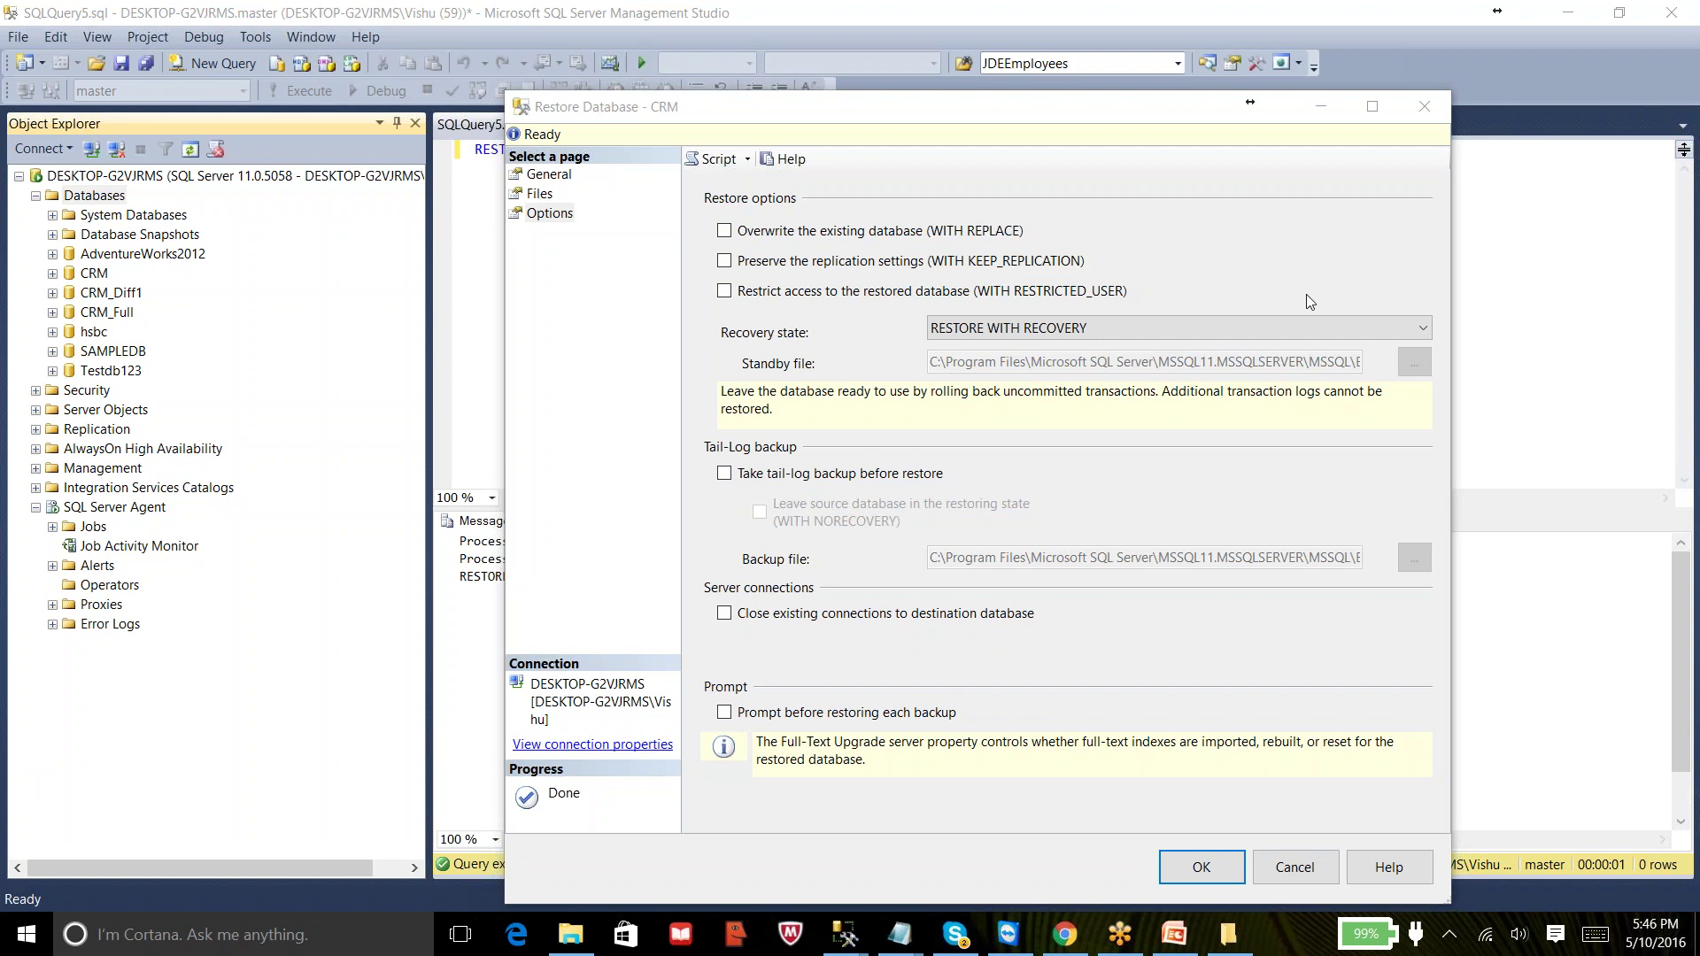
pyautogui.click(1029, 327)
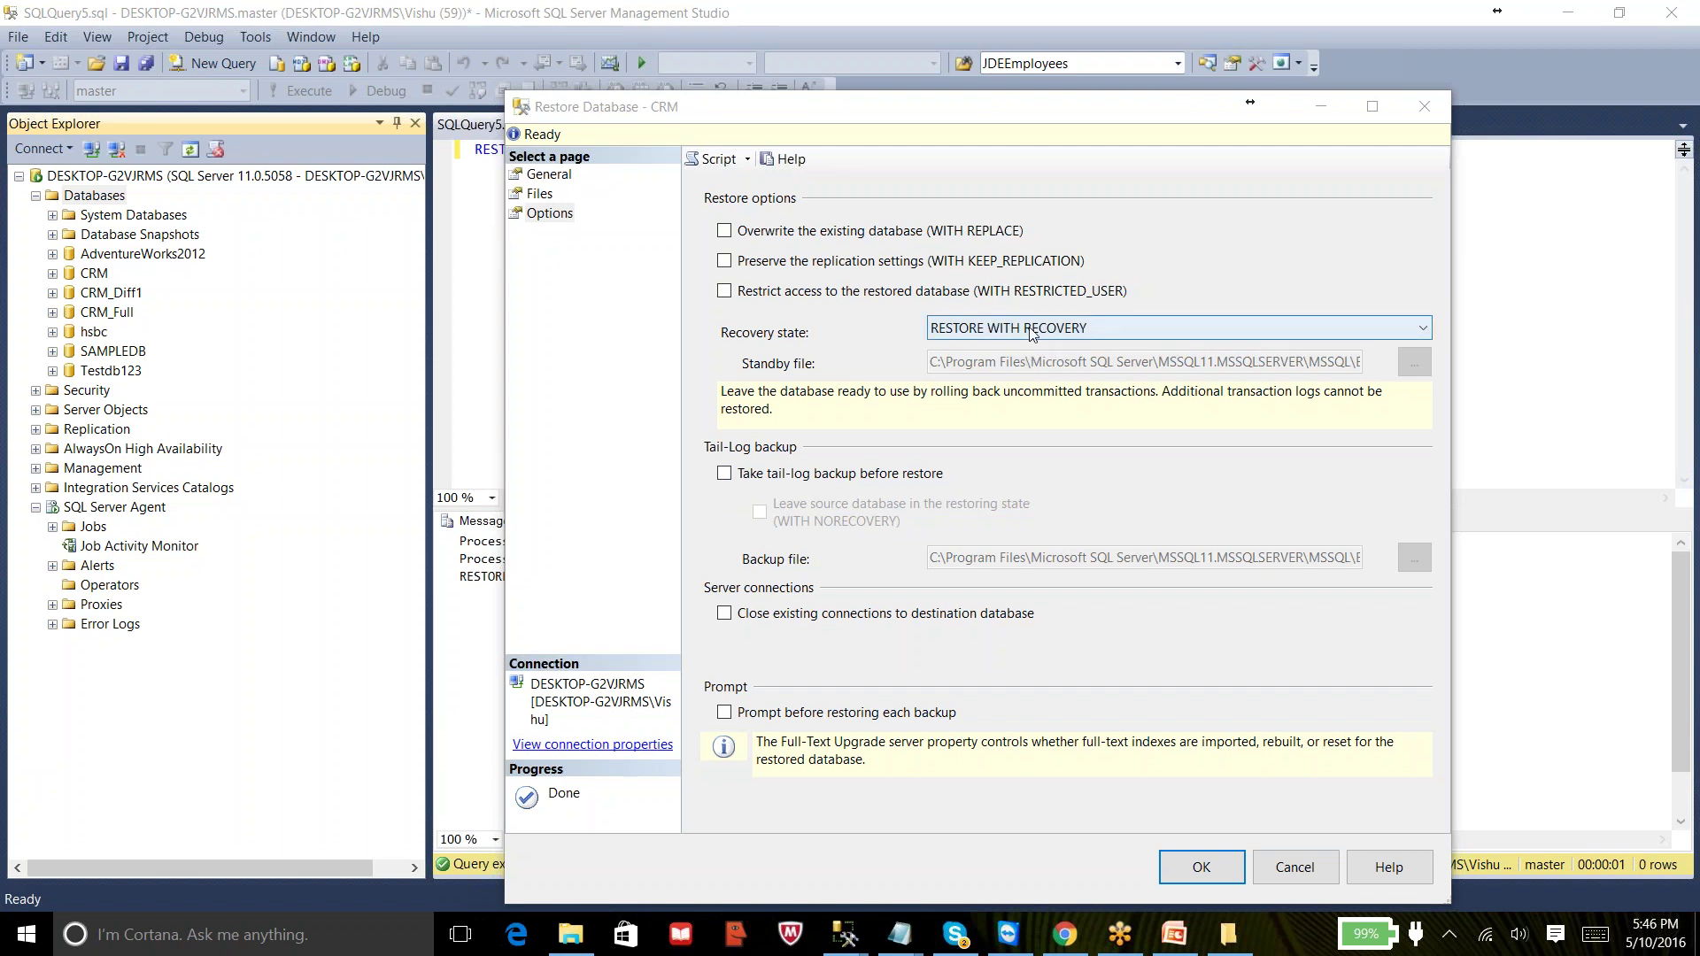
pyautogui.click(1028, 366)
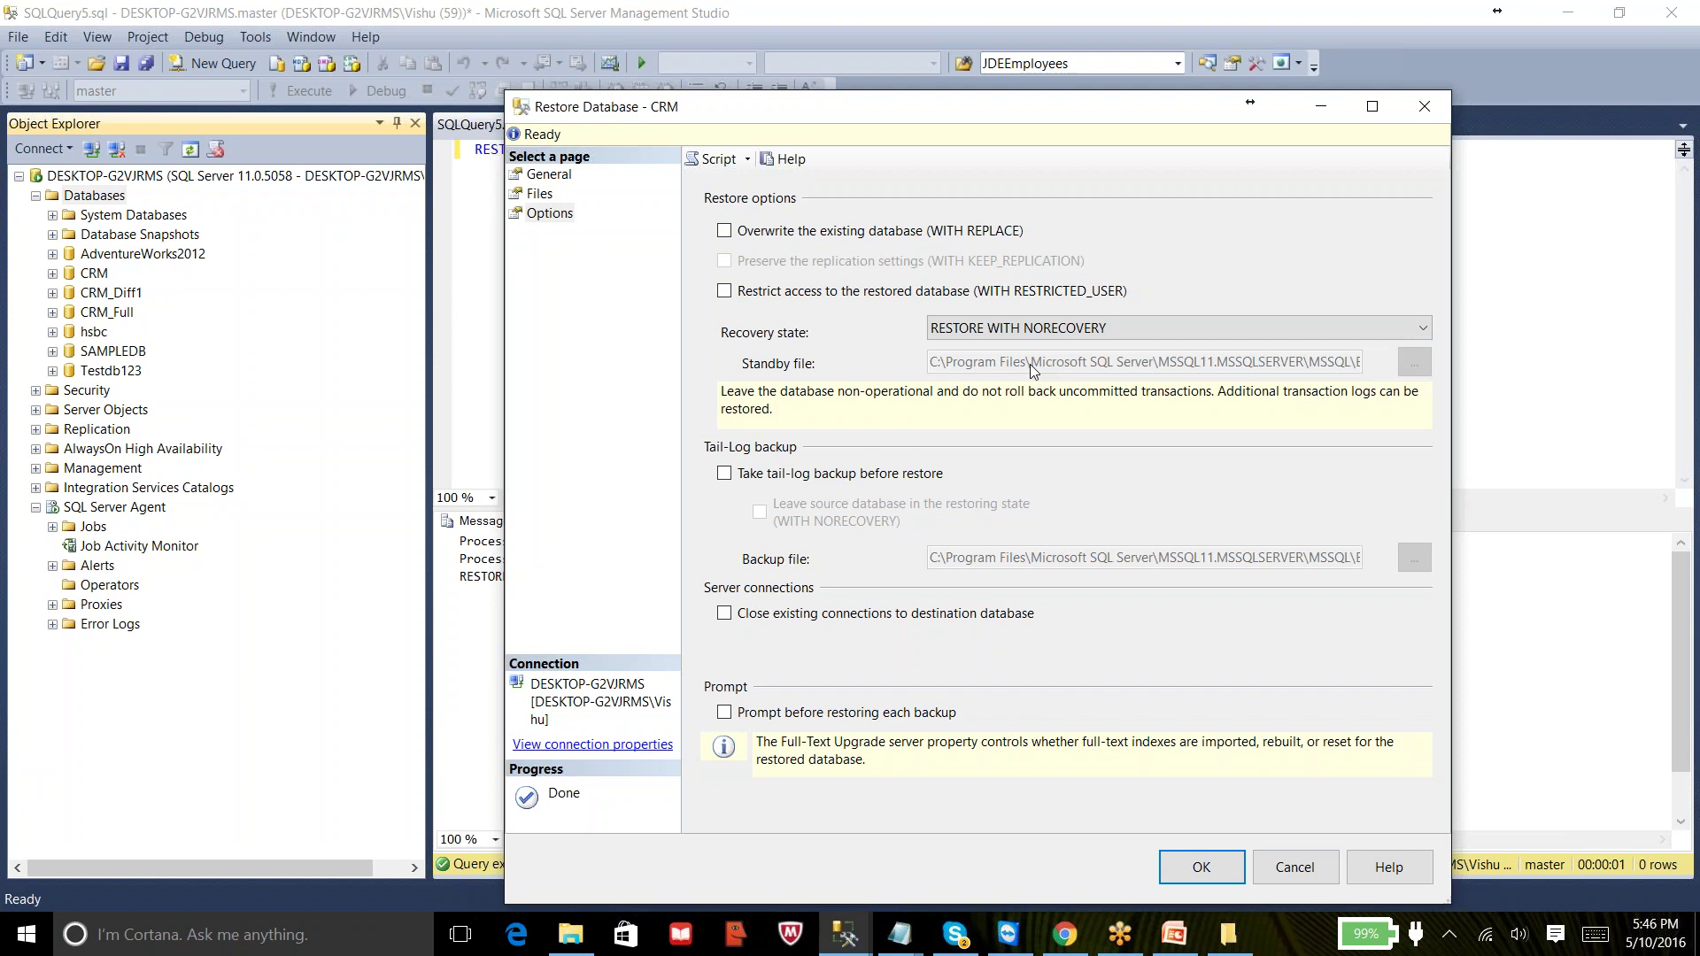
# - Try to restore the full backup with CRM as the destination database
pyautogui.click(1201, 868)
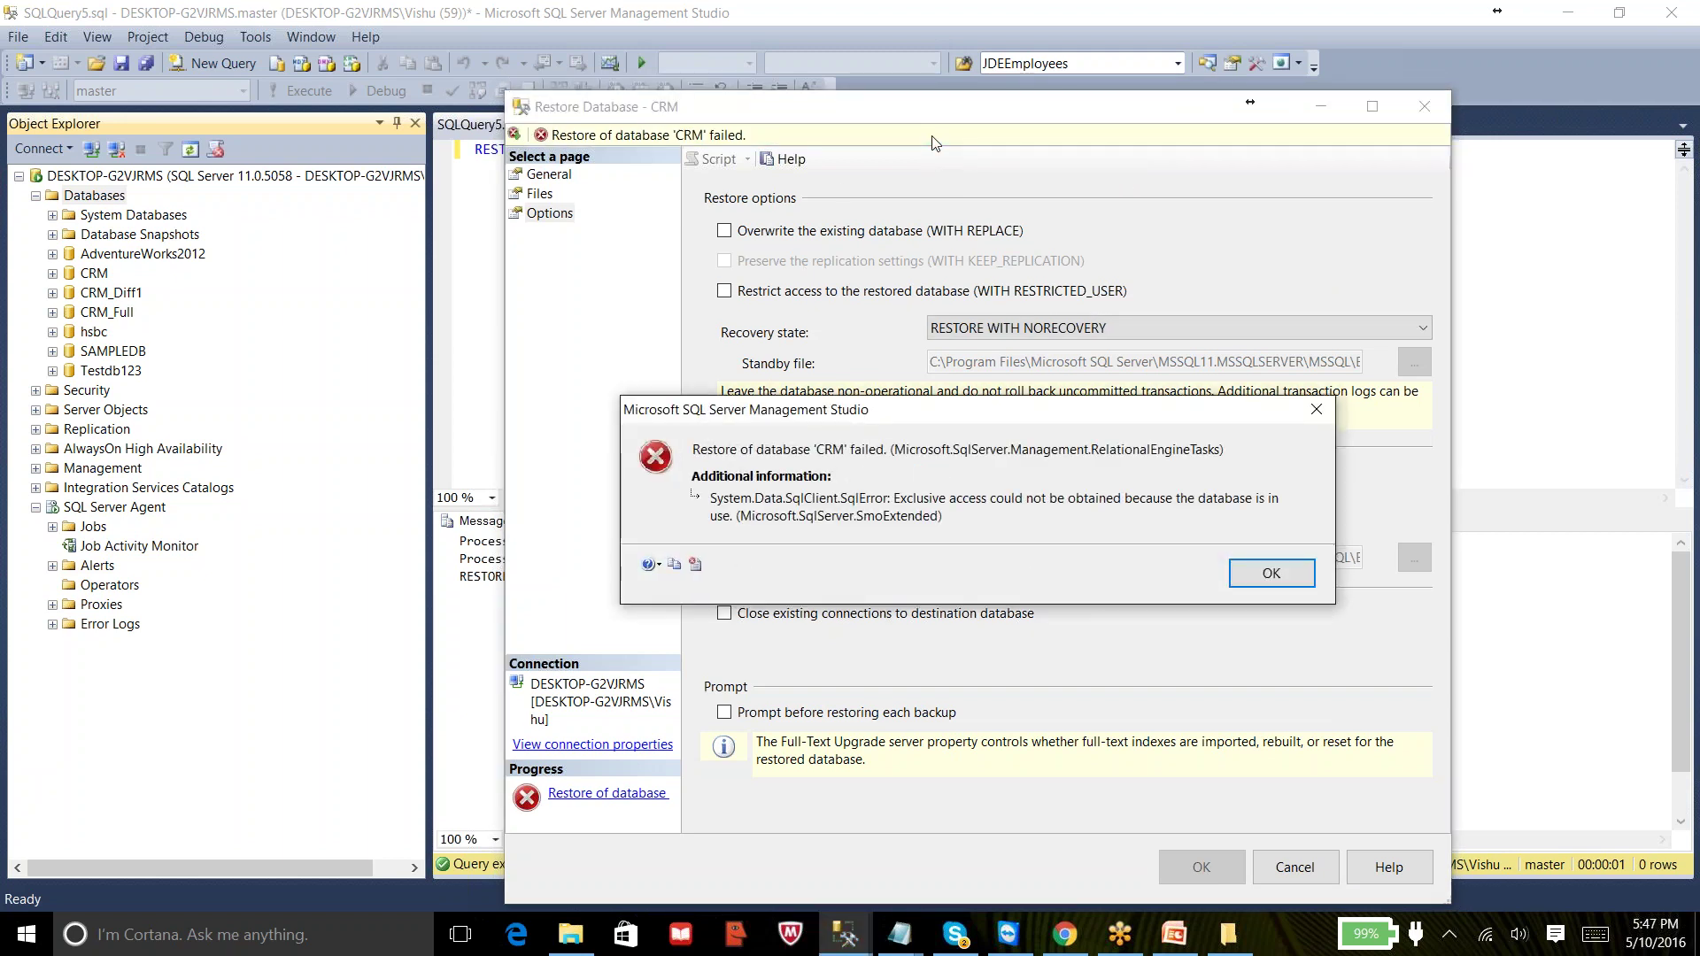
pyautogui.click(1271, 573)
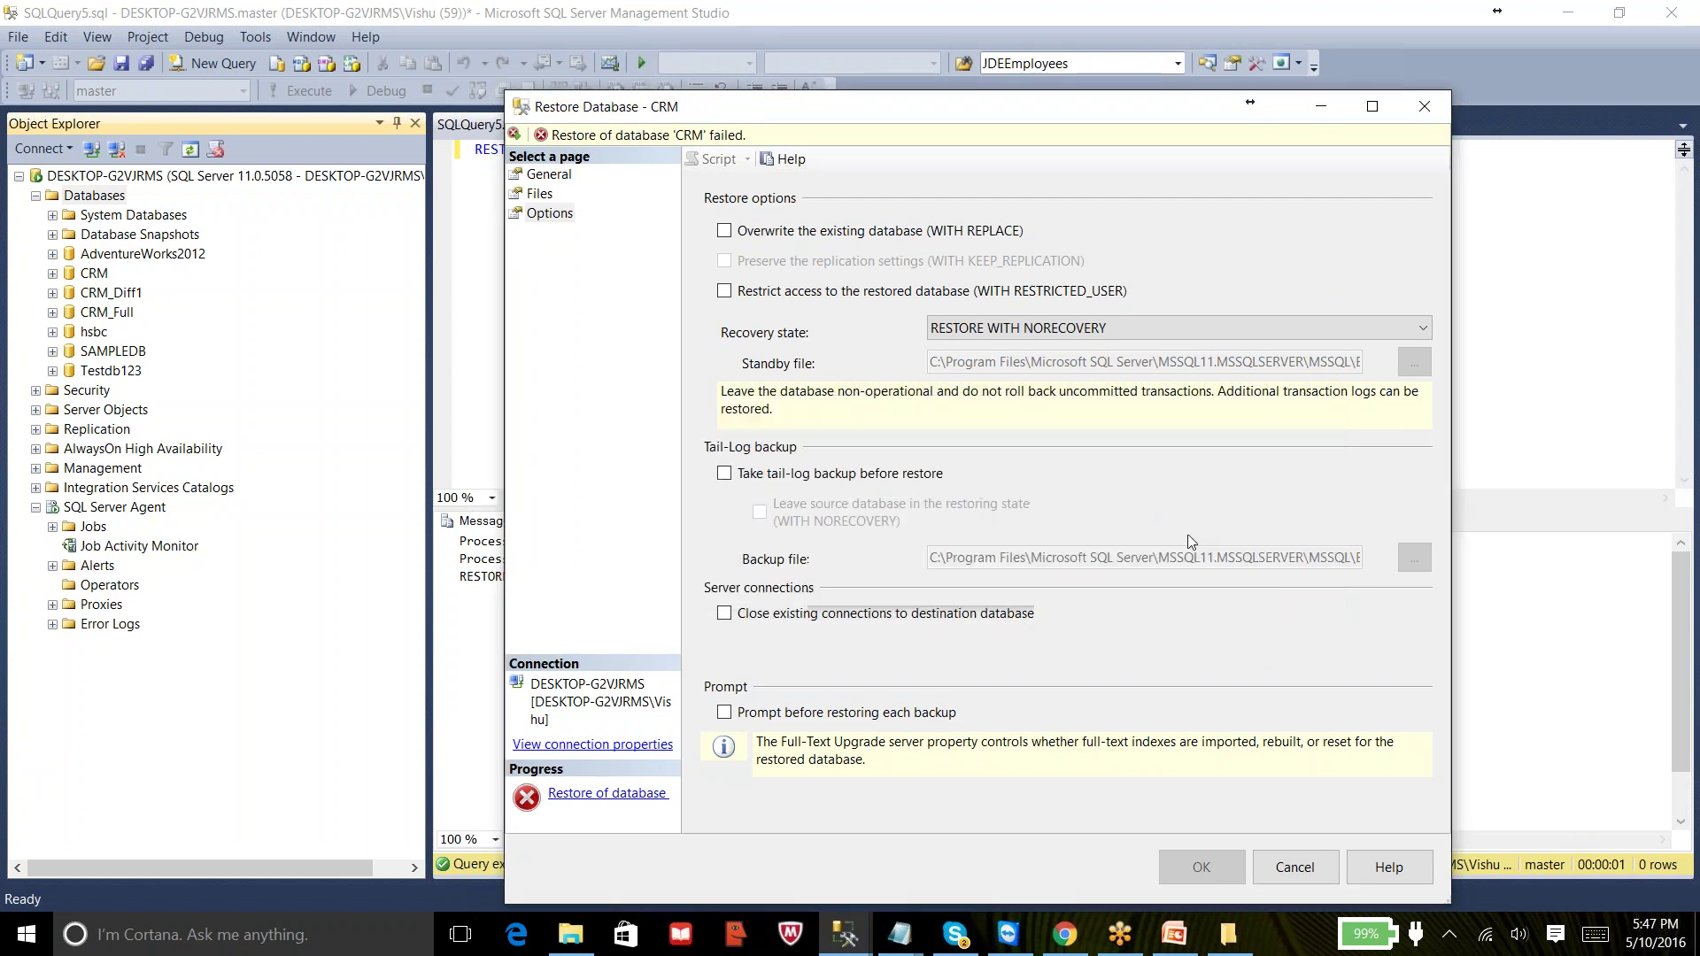
# - Set the destination database to CRM_Diff2, review the restore options and files, and run the restore of the full backup
pyautogui.click(553, 177)
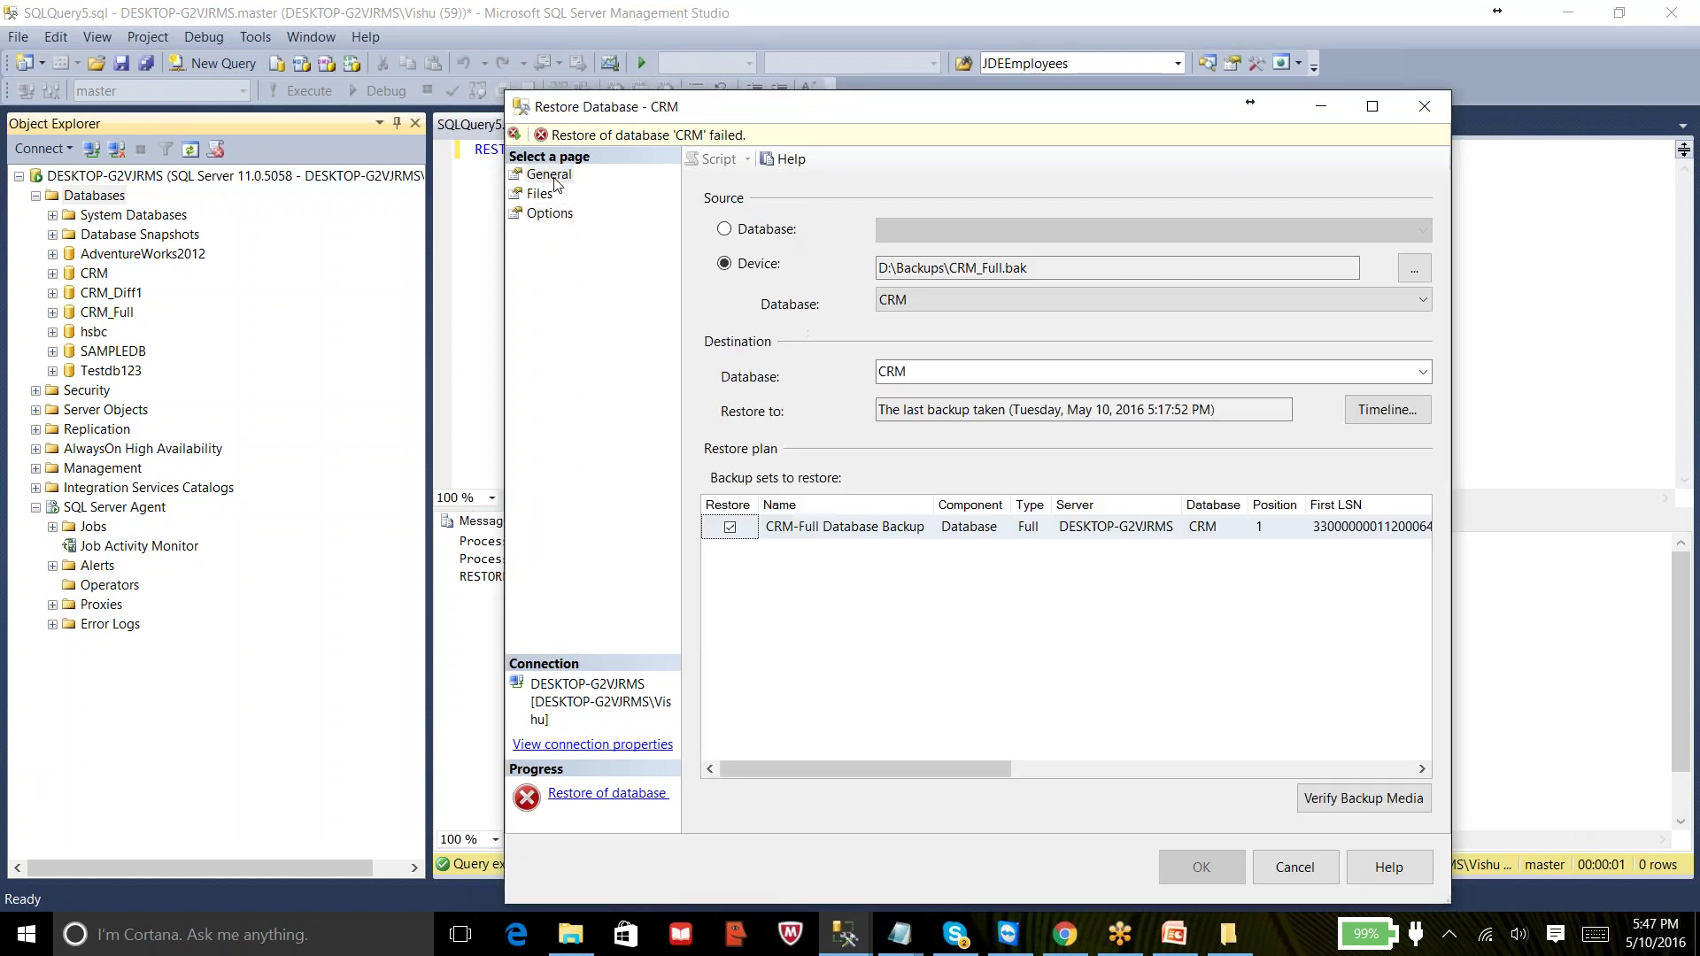
pyautogui.click(922, 370)
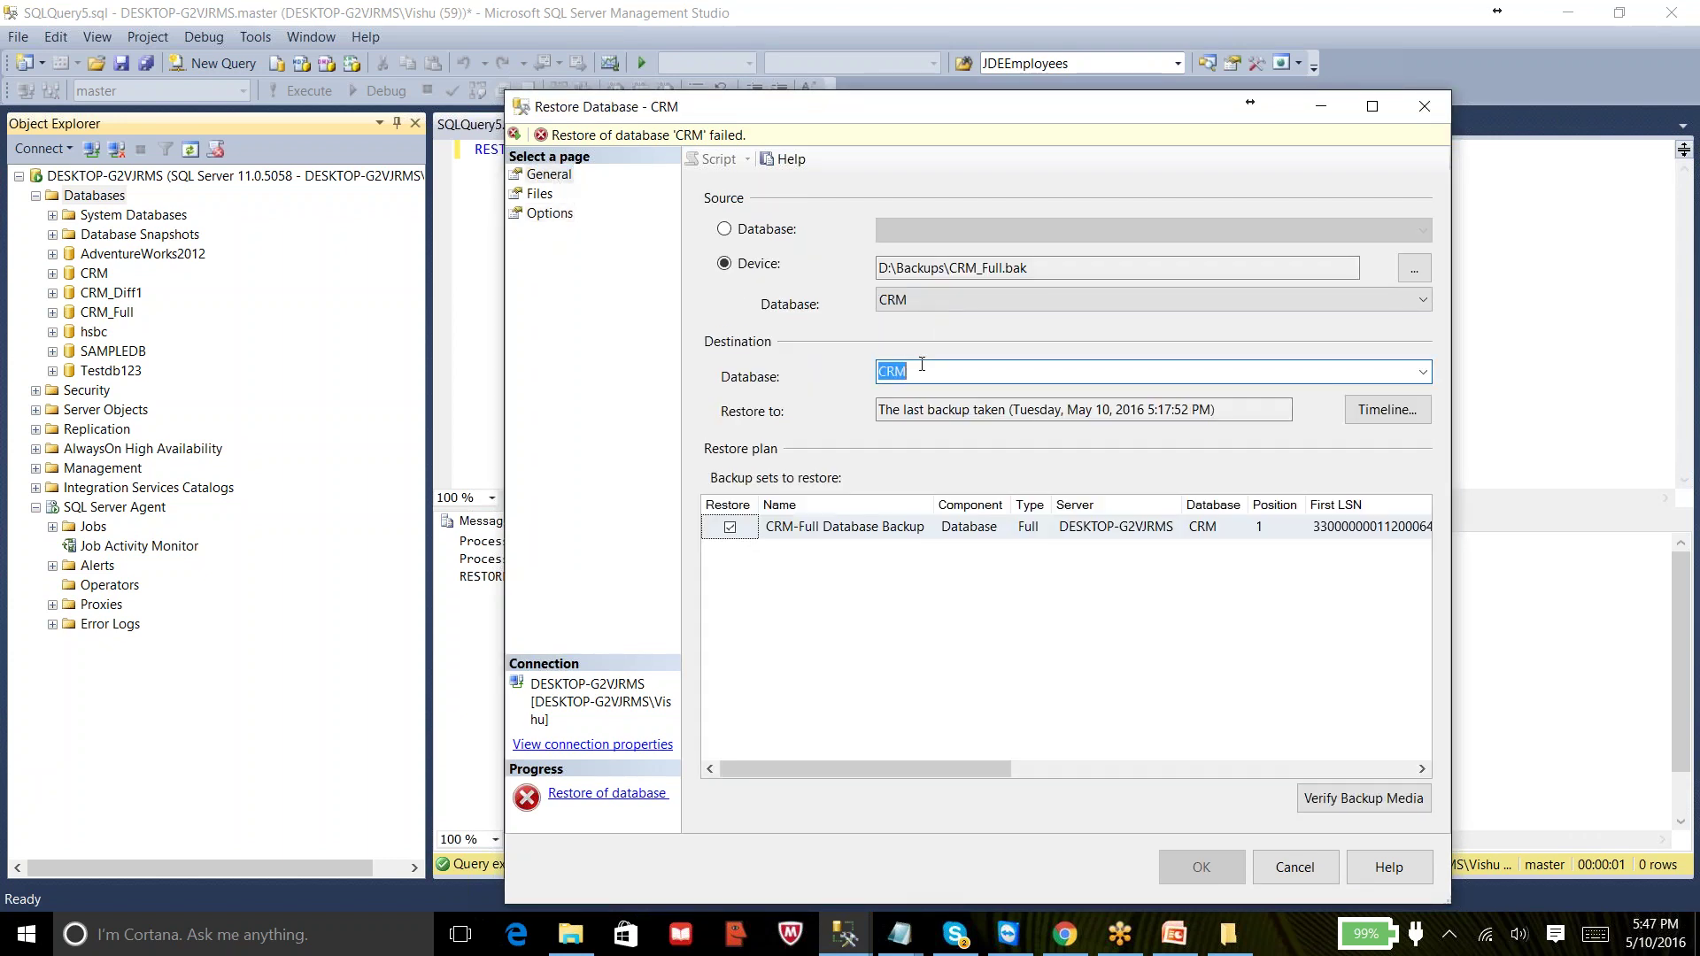
pyautogui.write('_Diff2')
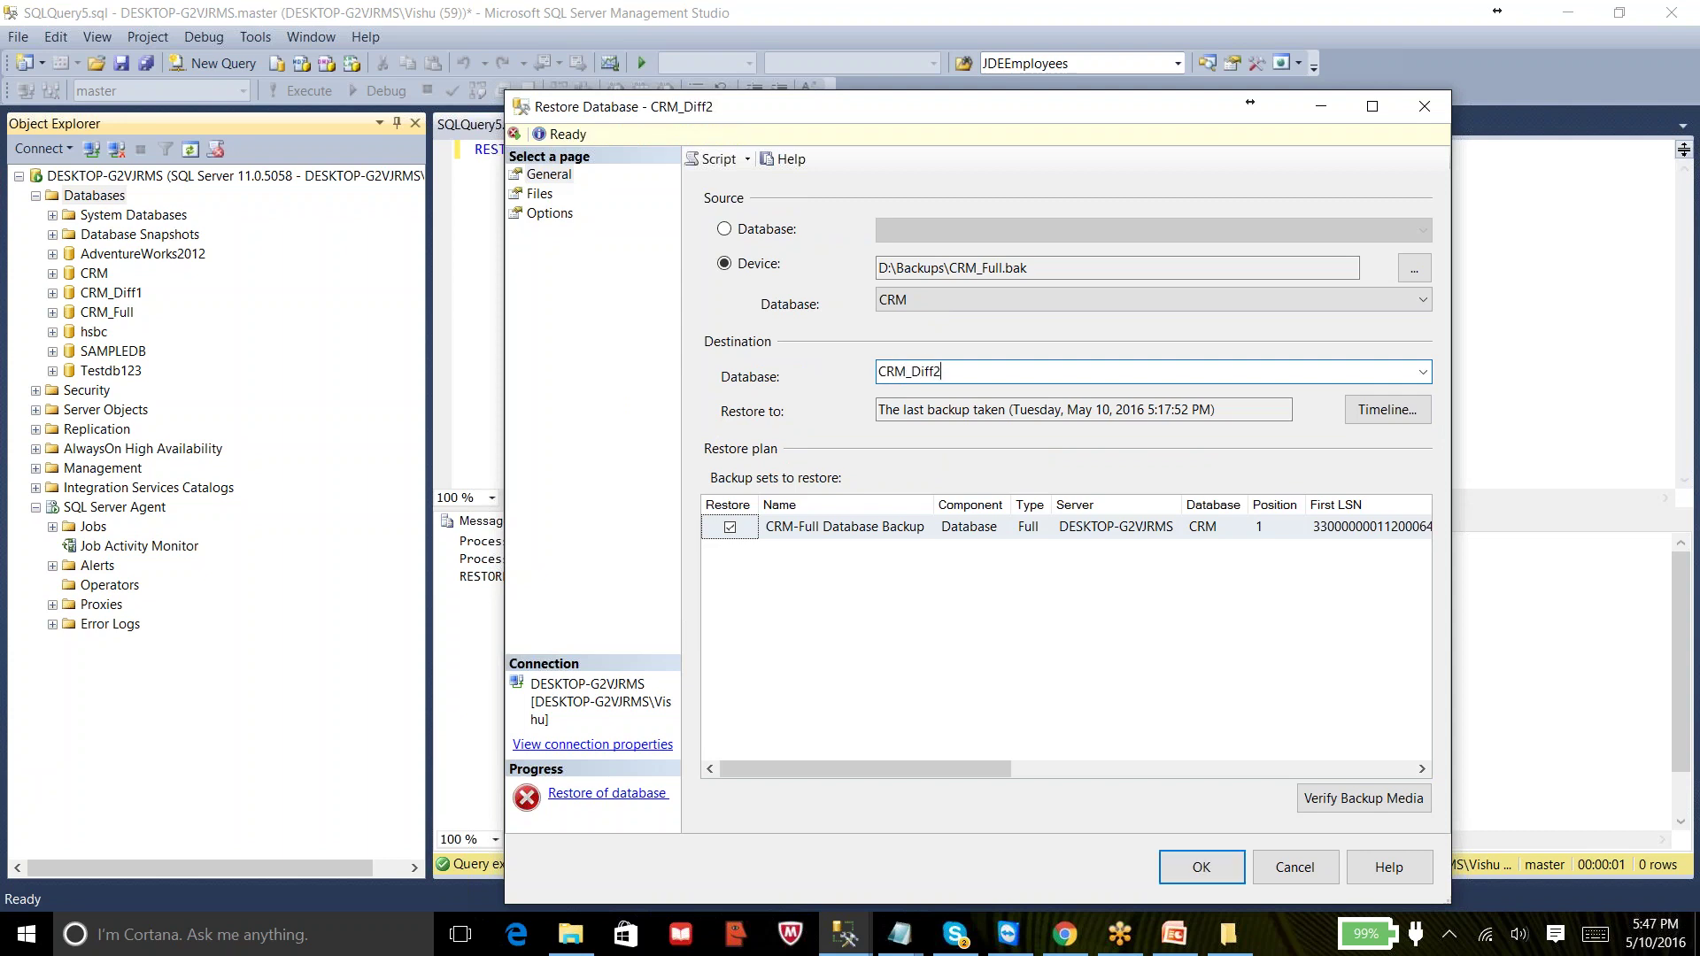
pyautogui.click(542, 214)
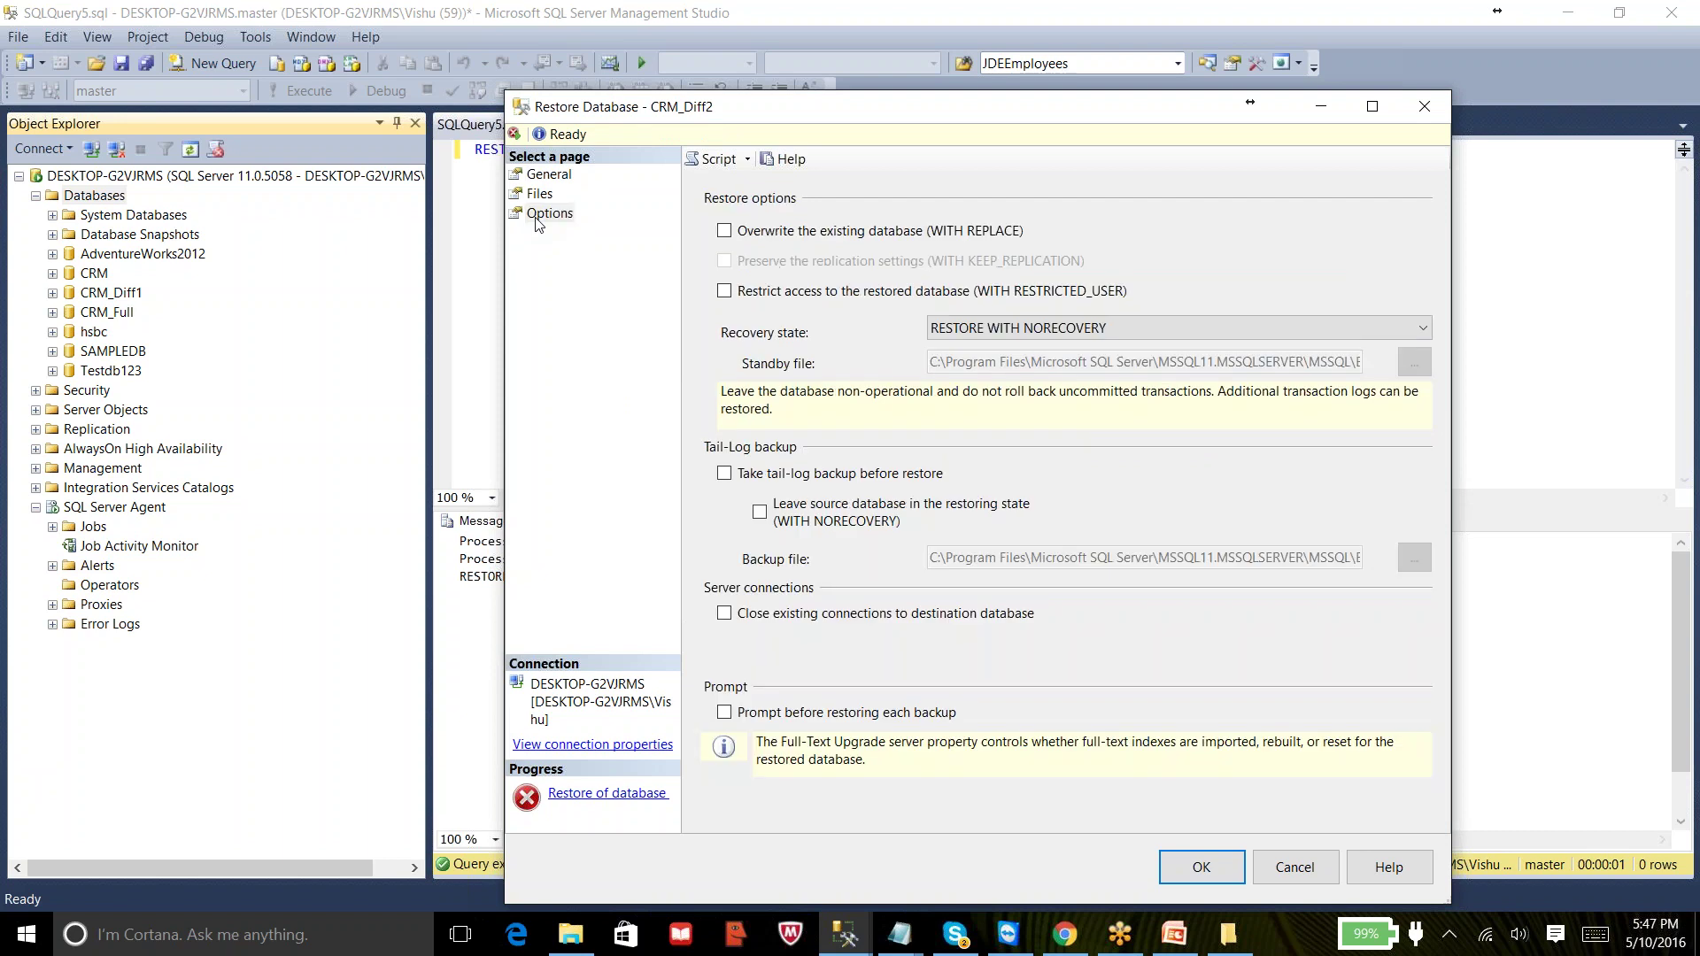
pyautogui.click(535, 194)
pyautogui.click(549, 175)
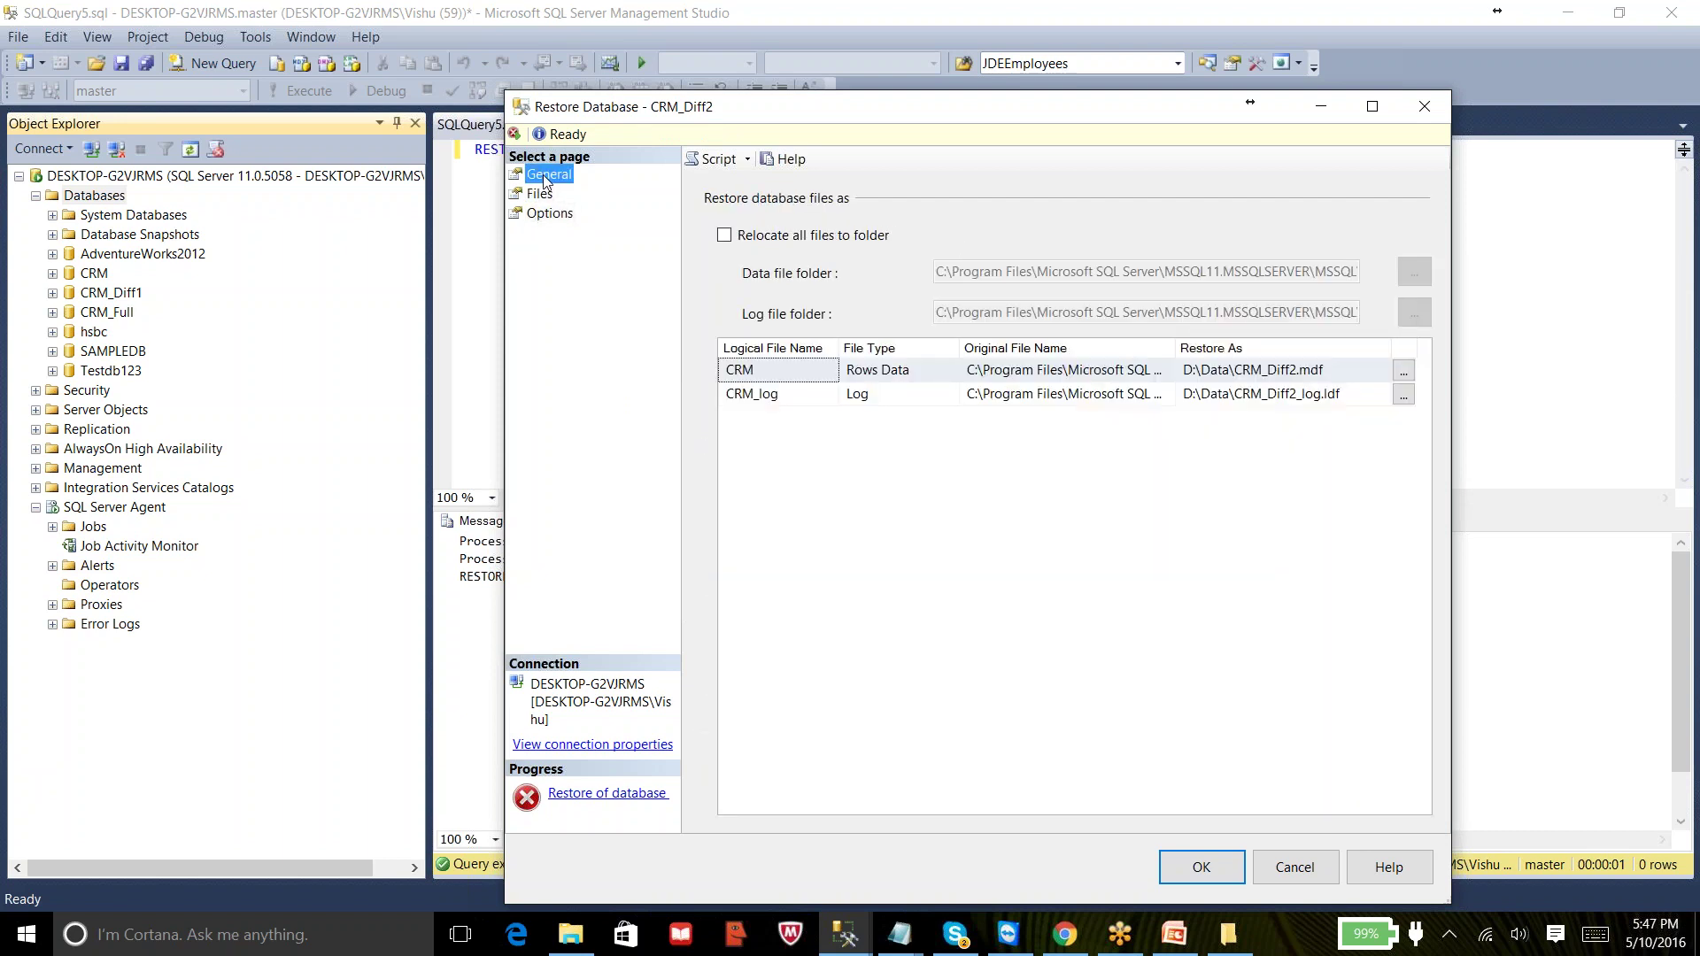
pyautogui.click(1192, 860)
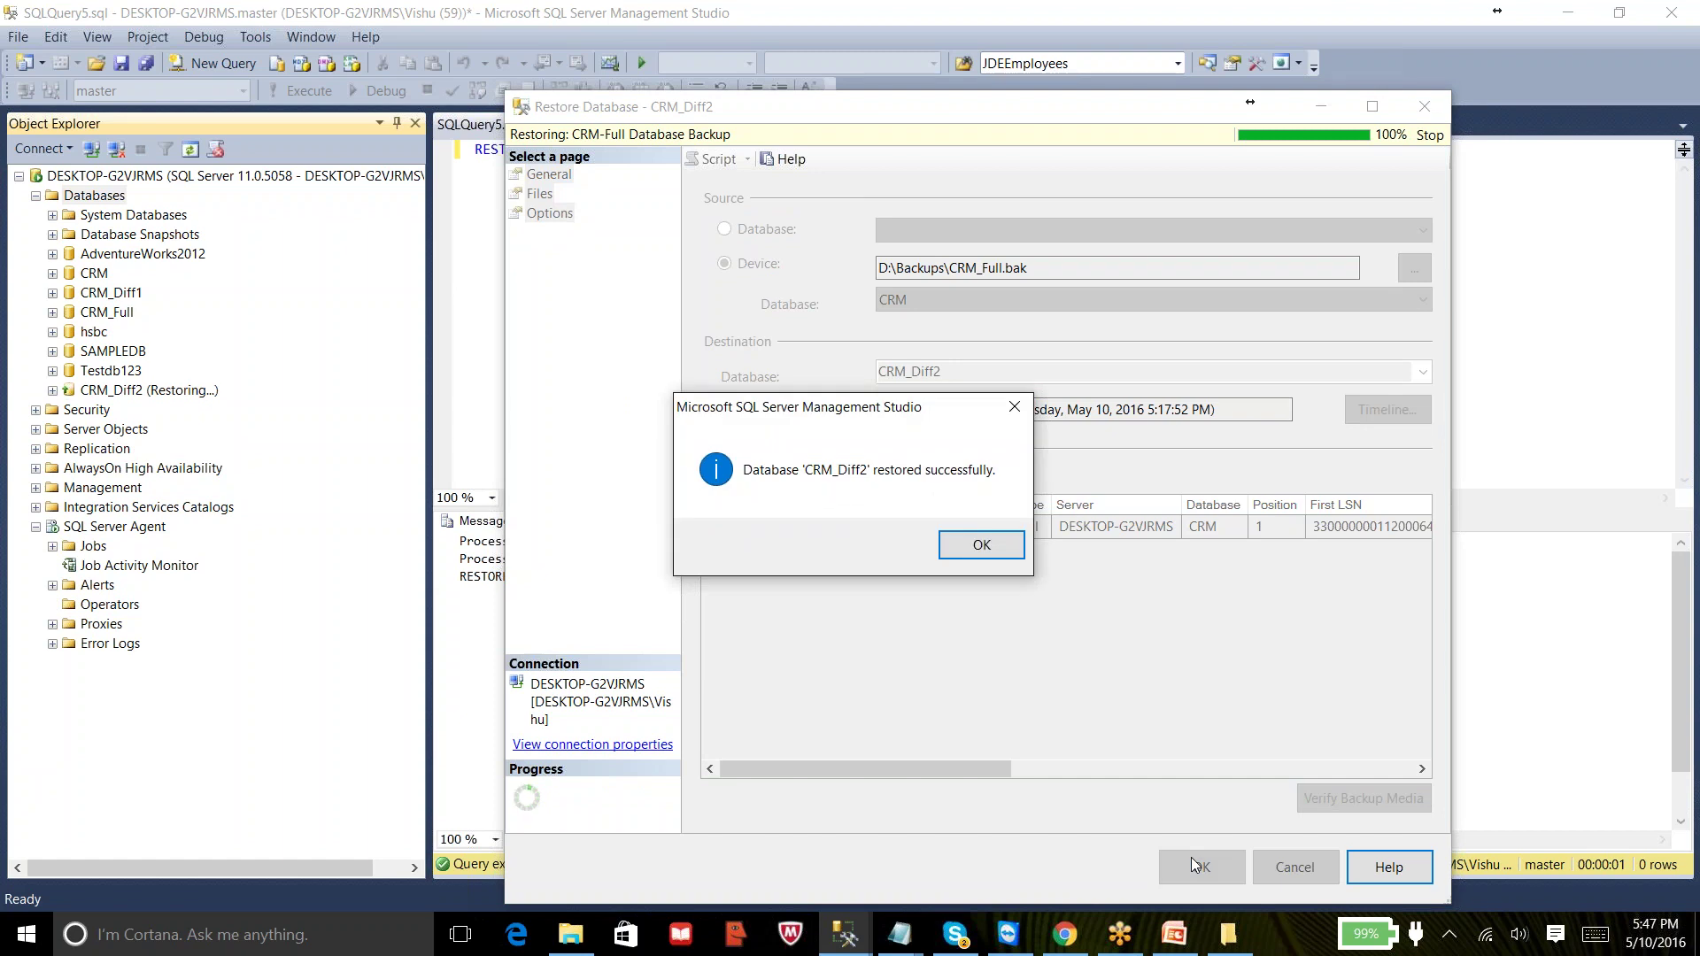
pyautogui.click(962, 547)
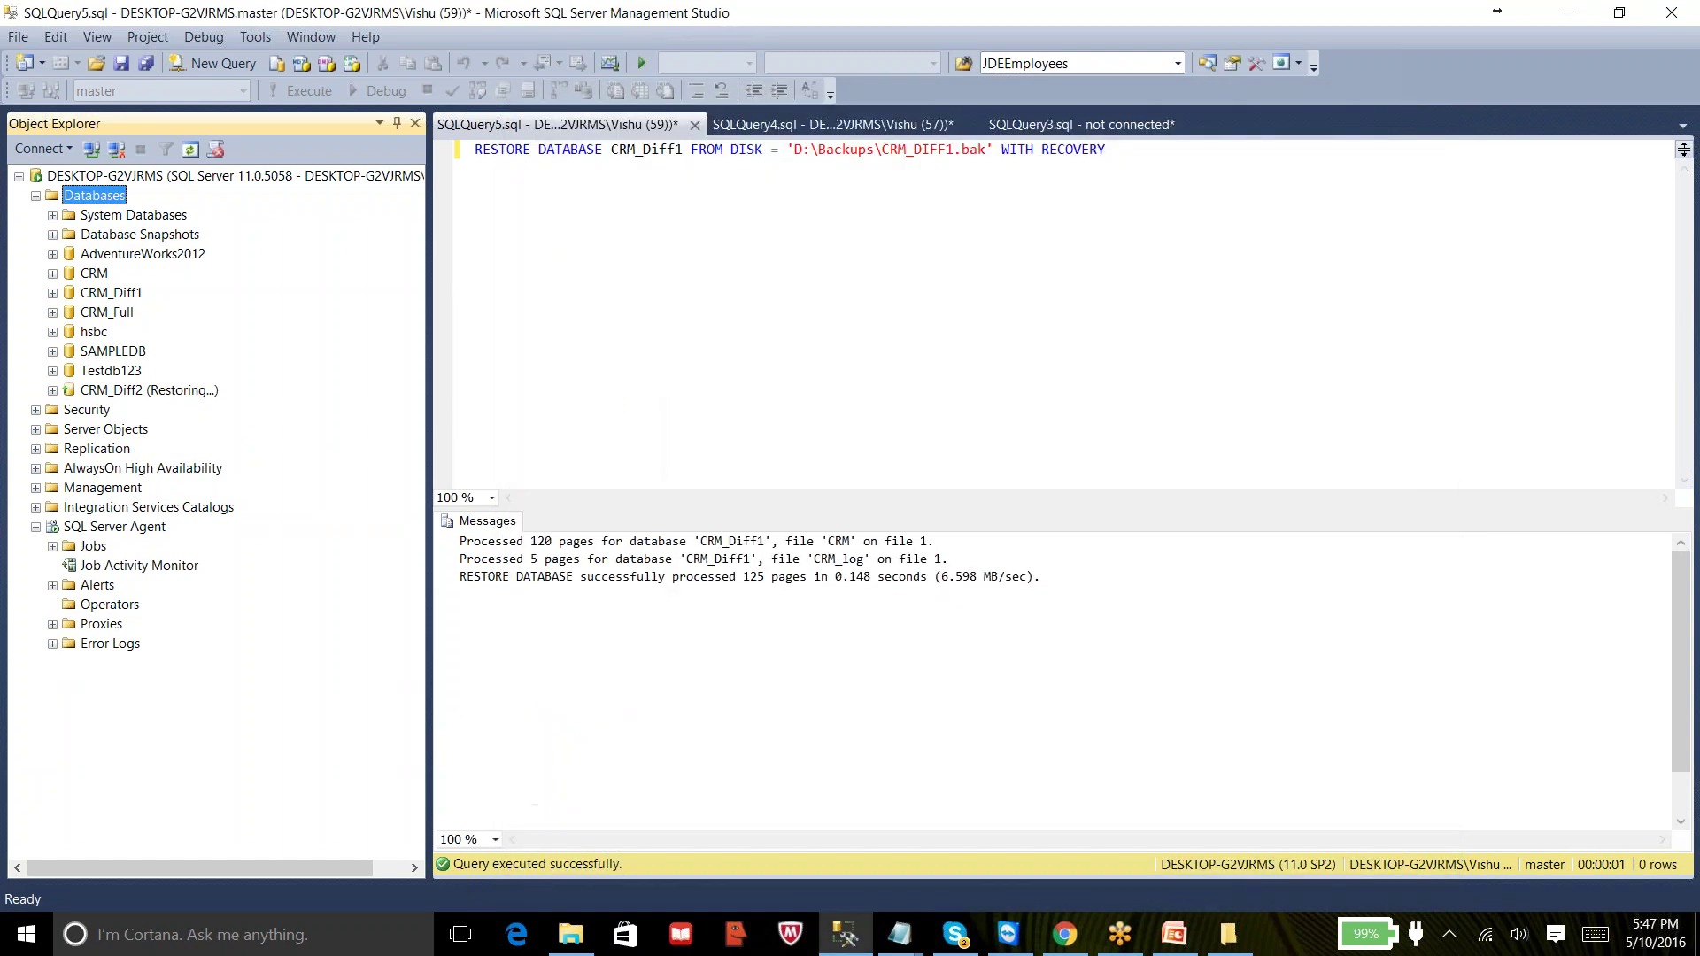
pyautogui.rightClick(139, 398)
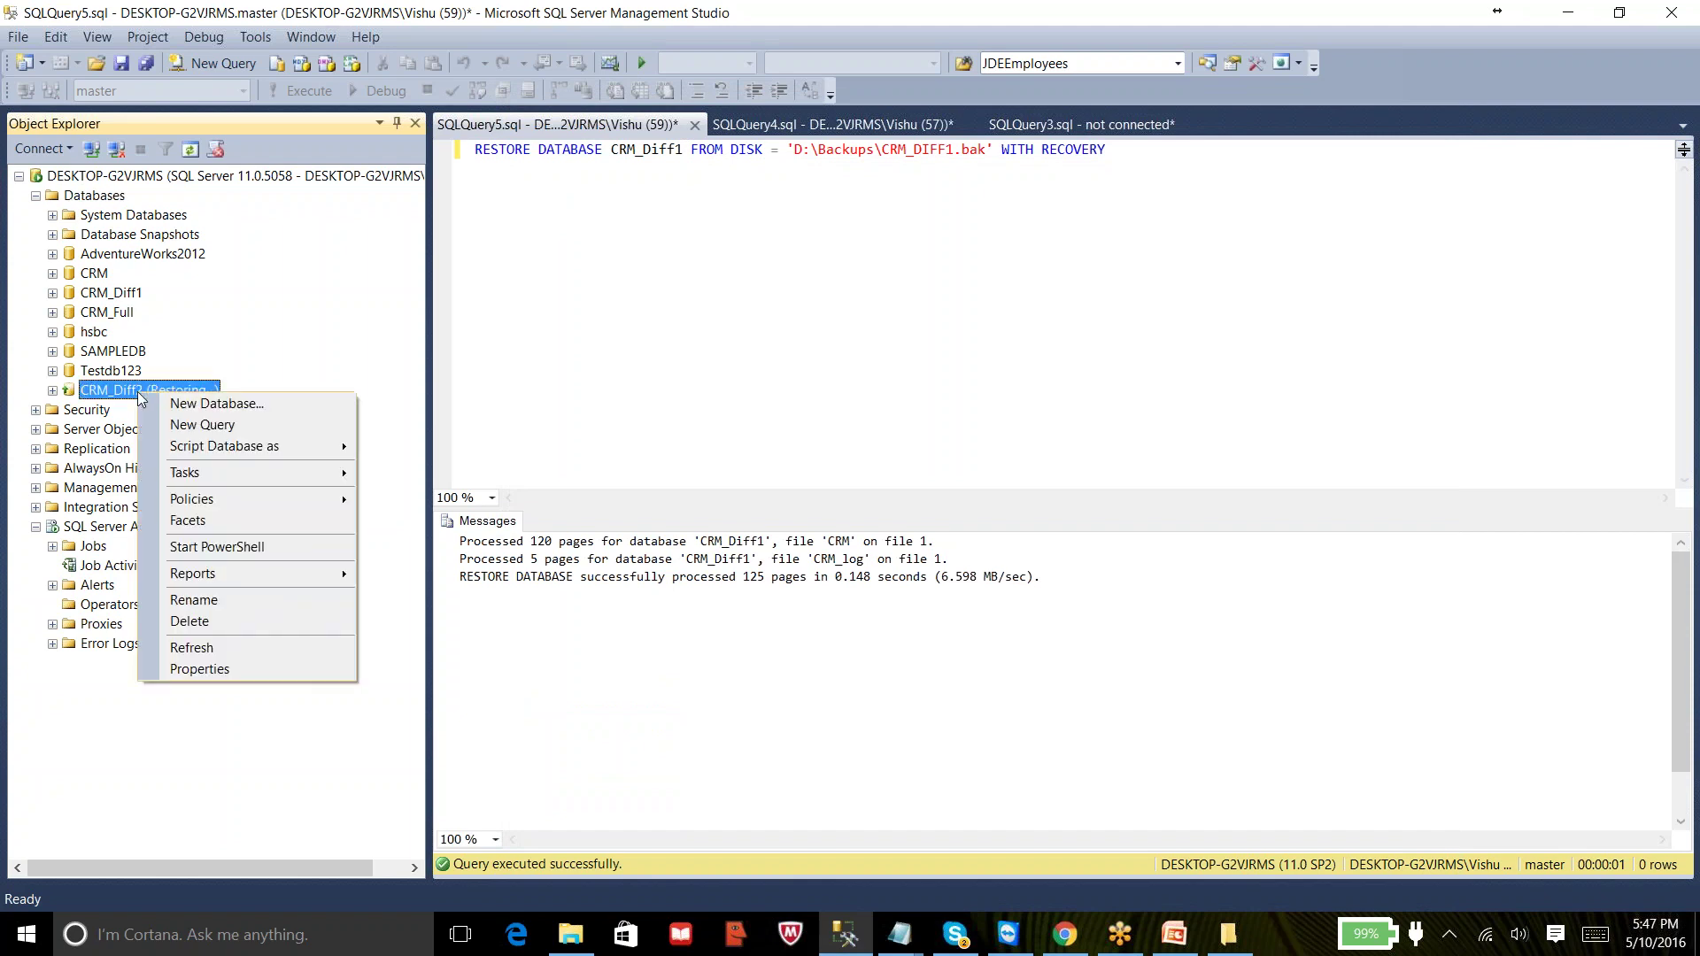
pyautogui.moveTo(232, 472)
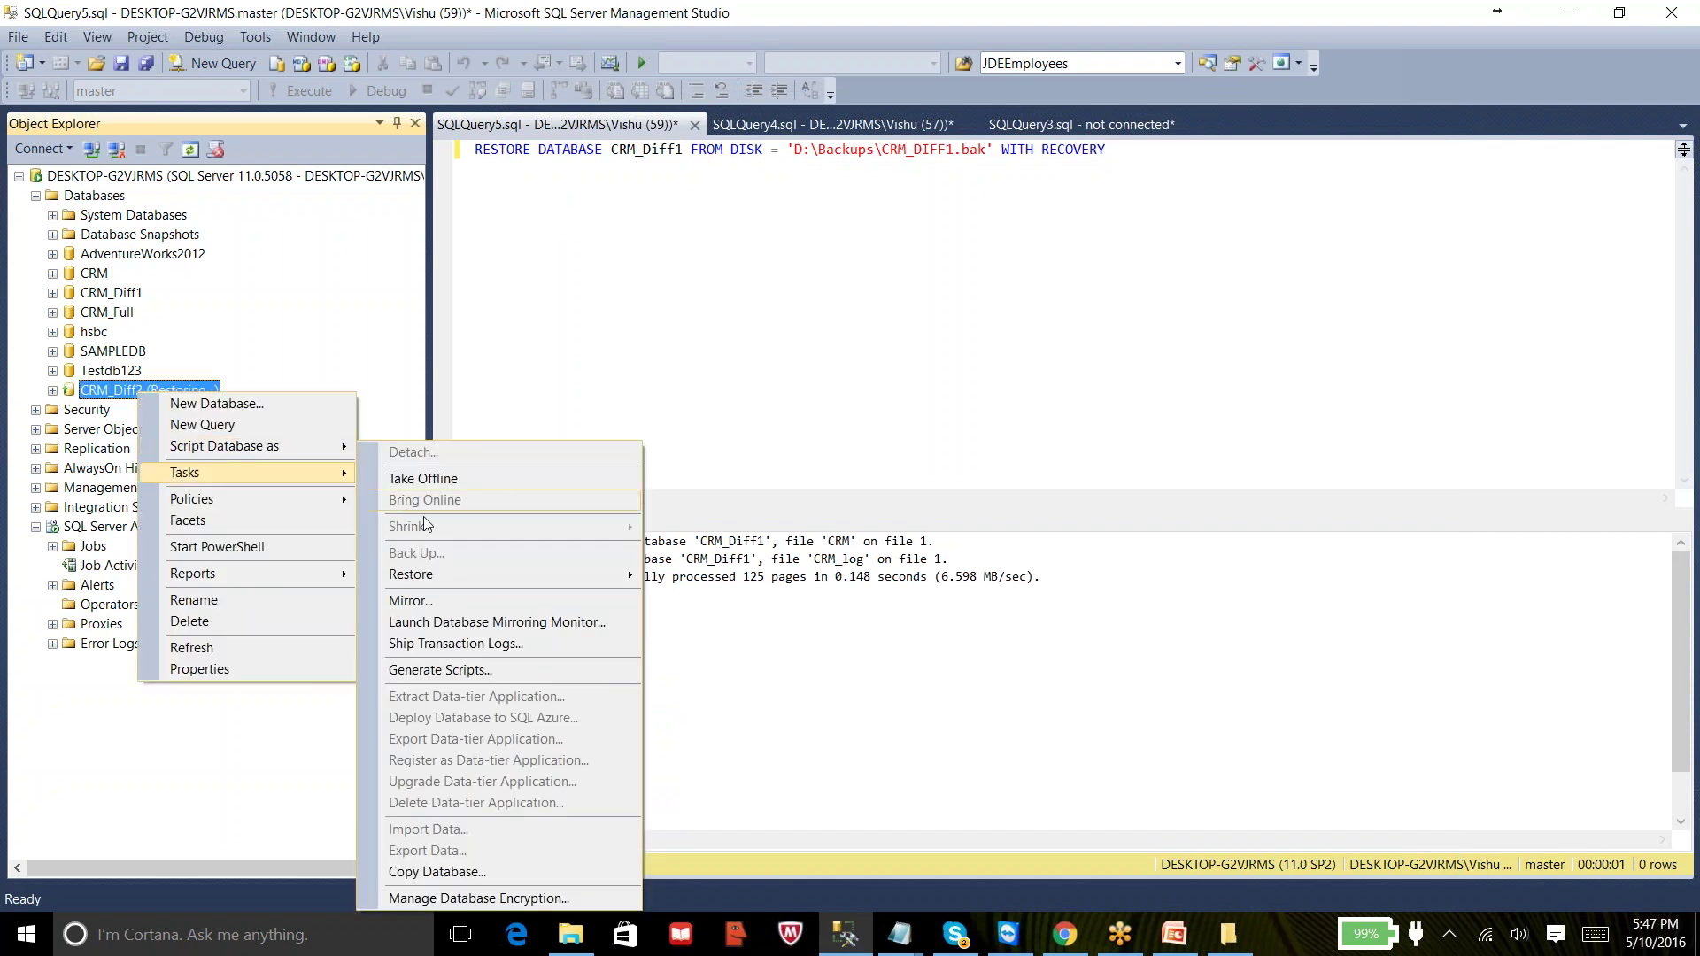
pyautogui.moveTo(449, 573)
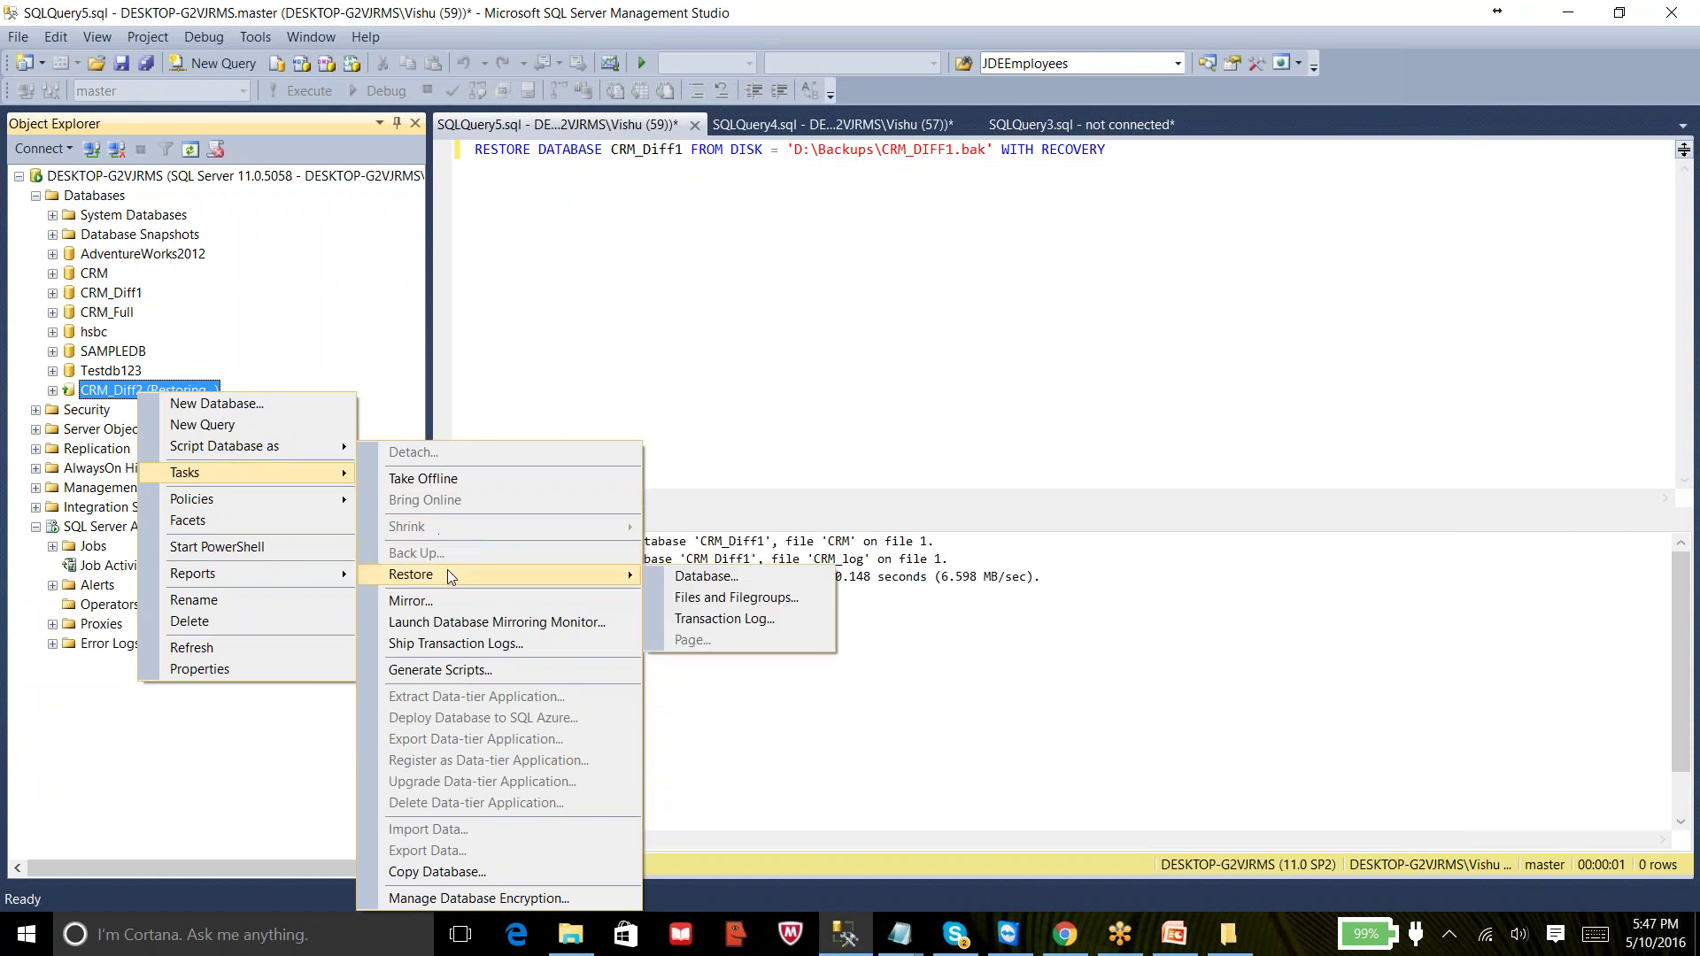
pyautogui.click(705, 576)
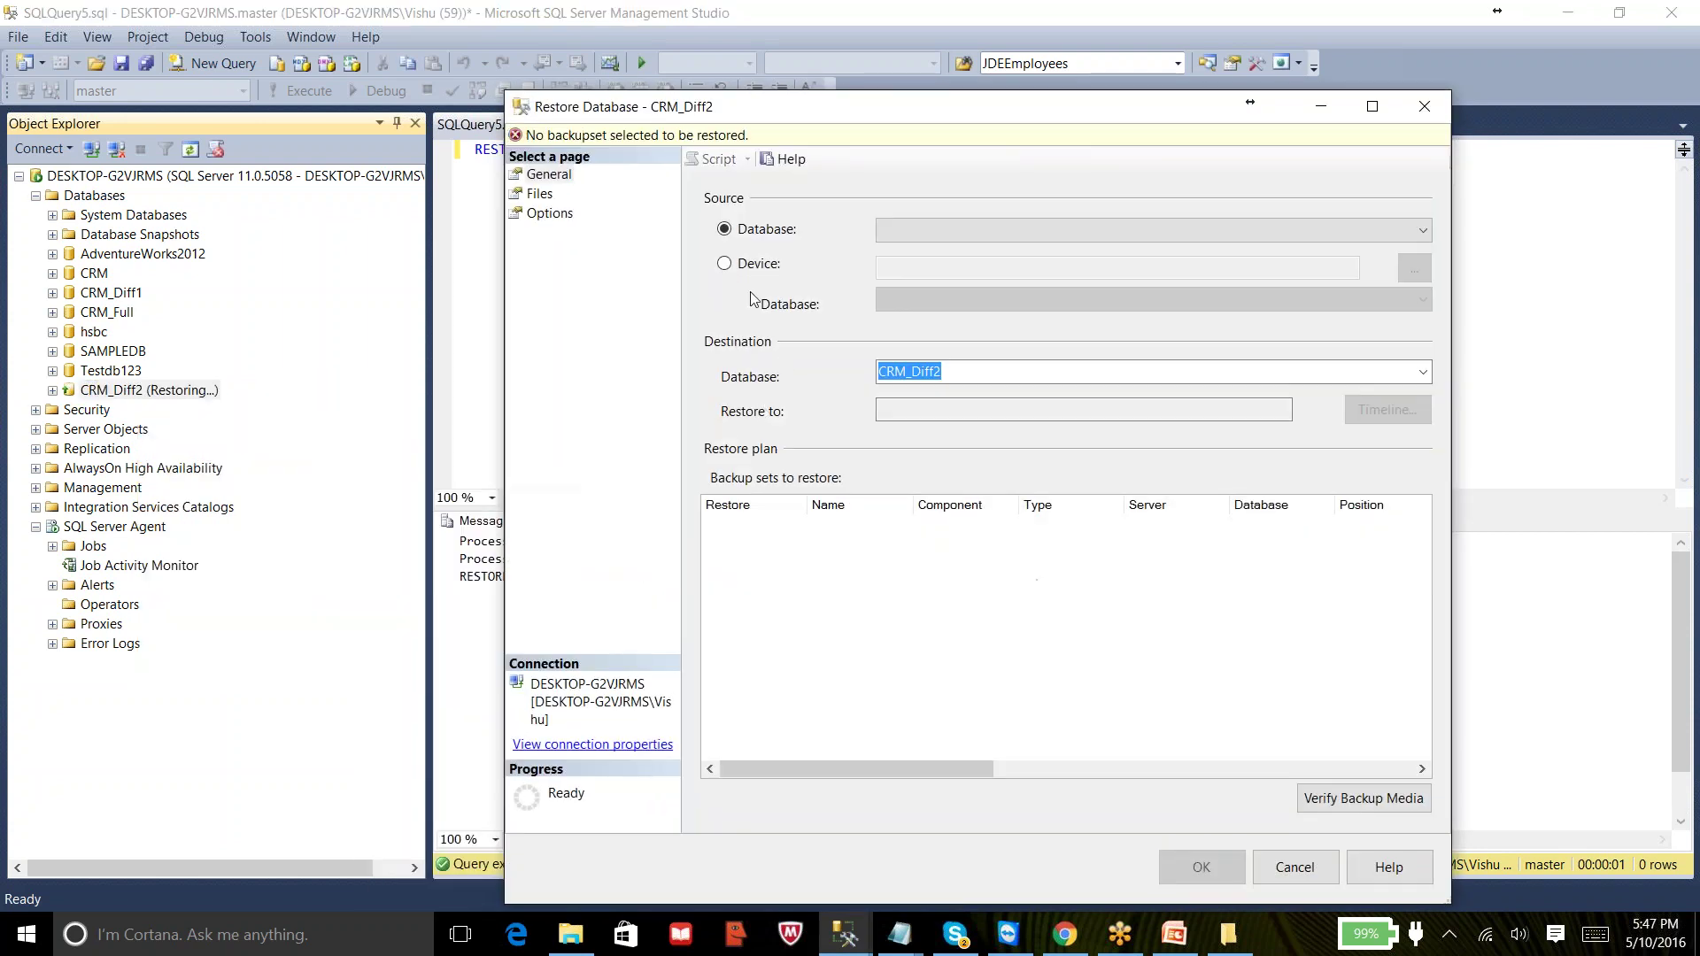
pyautogui.click(725, 262)
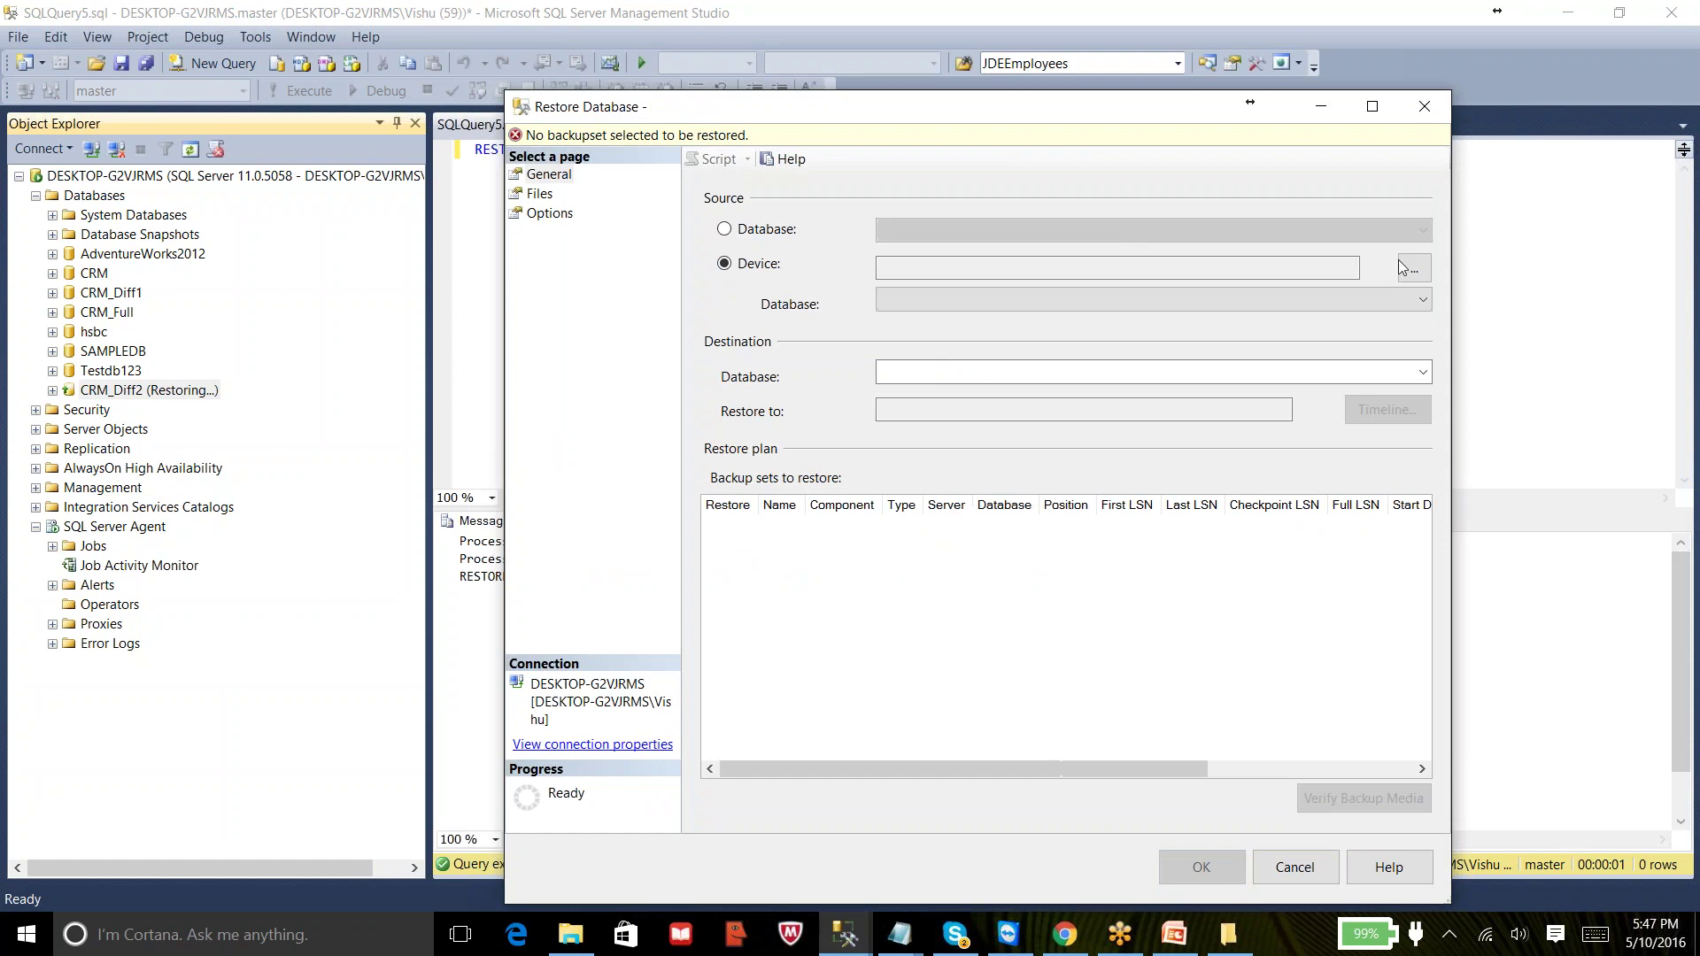
pyautogui.click(1414, 270)
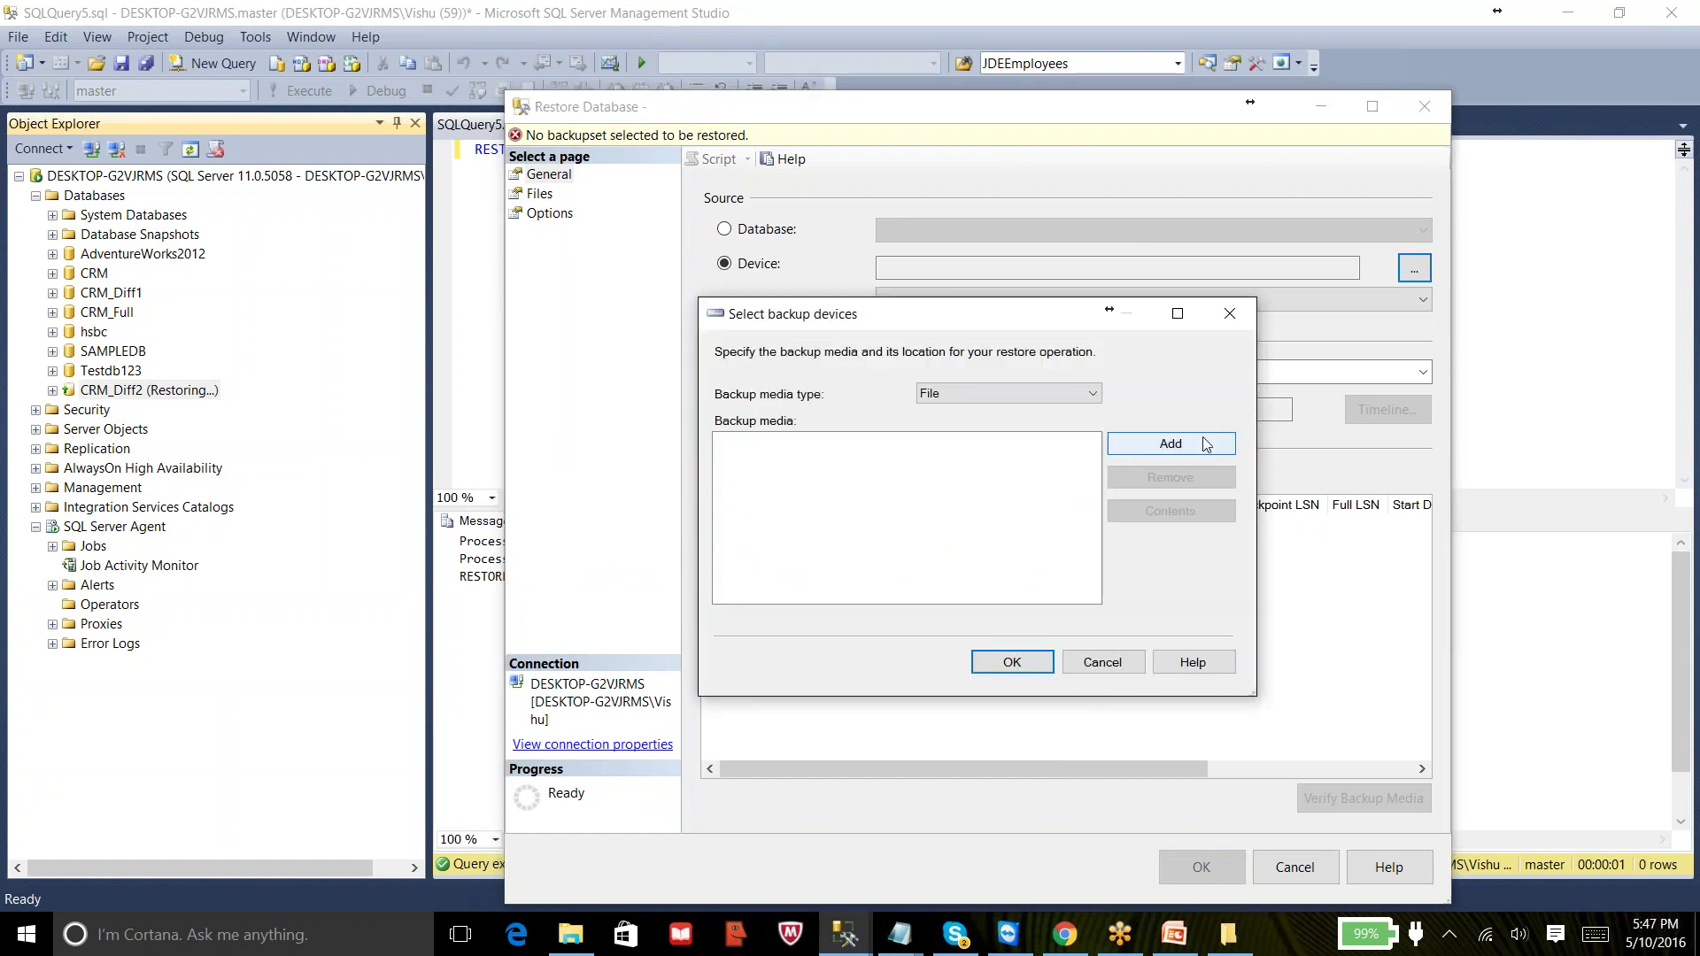
pyautogui.click(1170, 444)
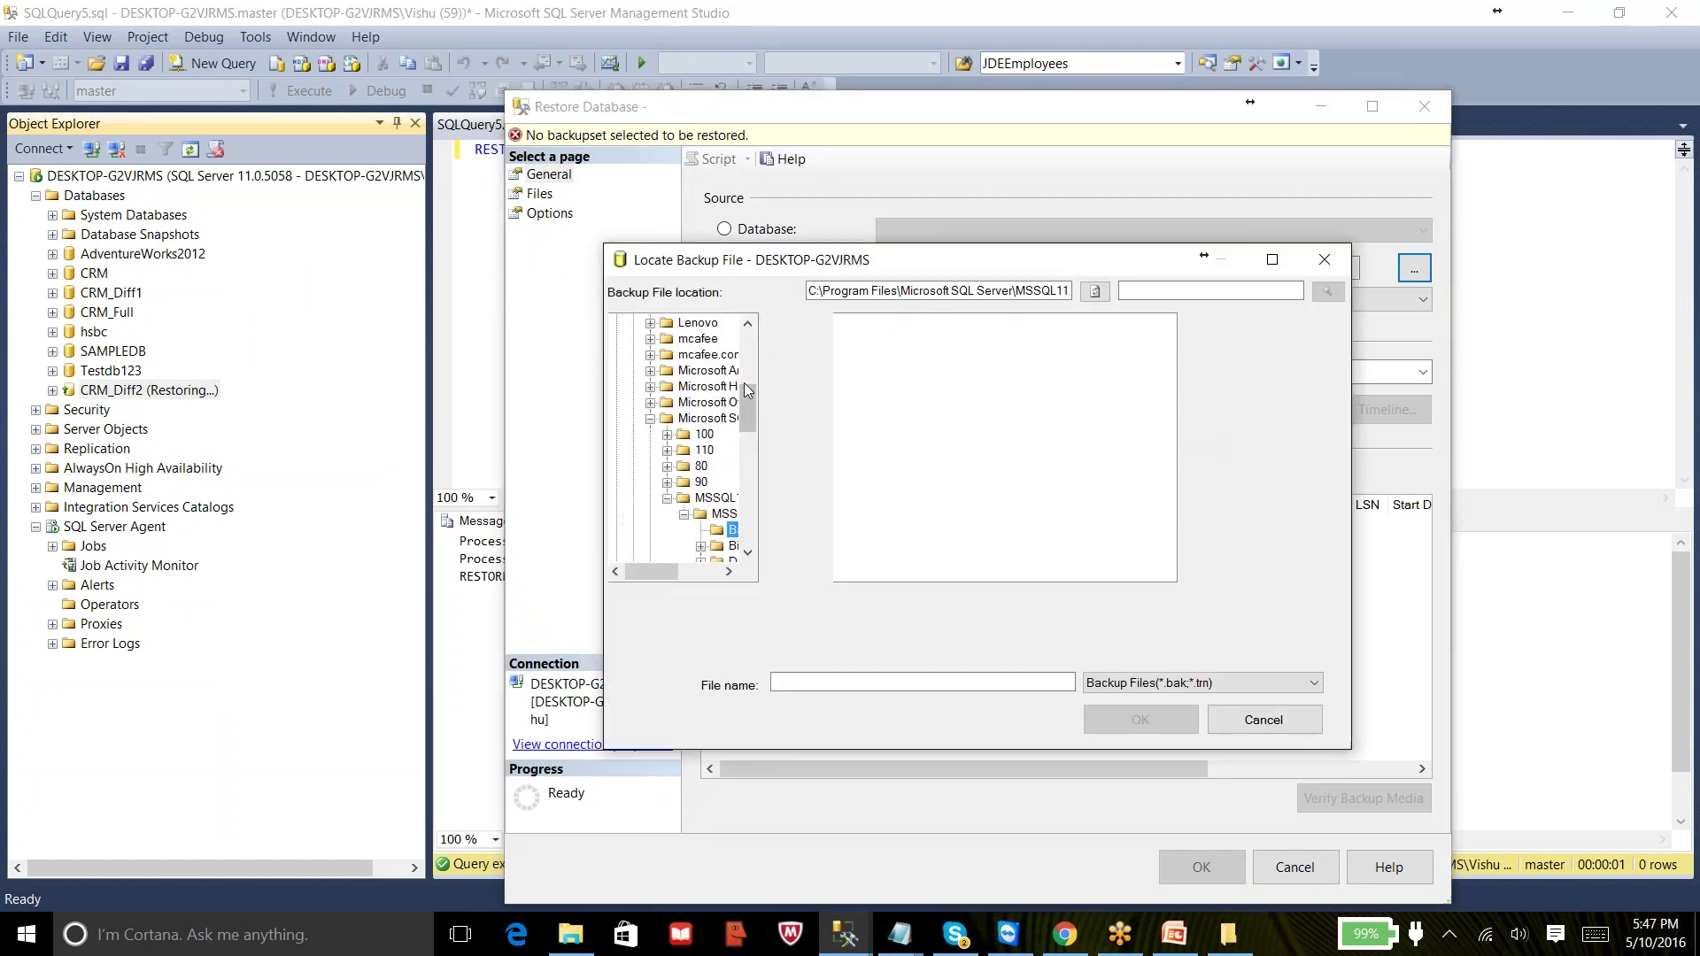
pyautogui.moveTo(751, 406); pyautogui.dragTo(757, 310)
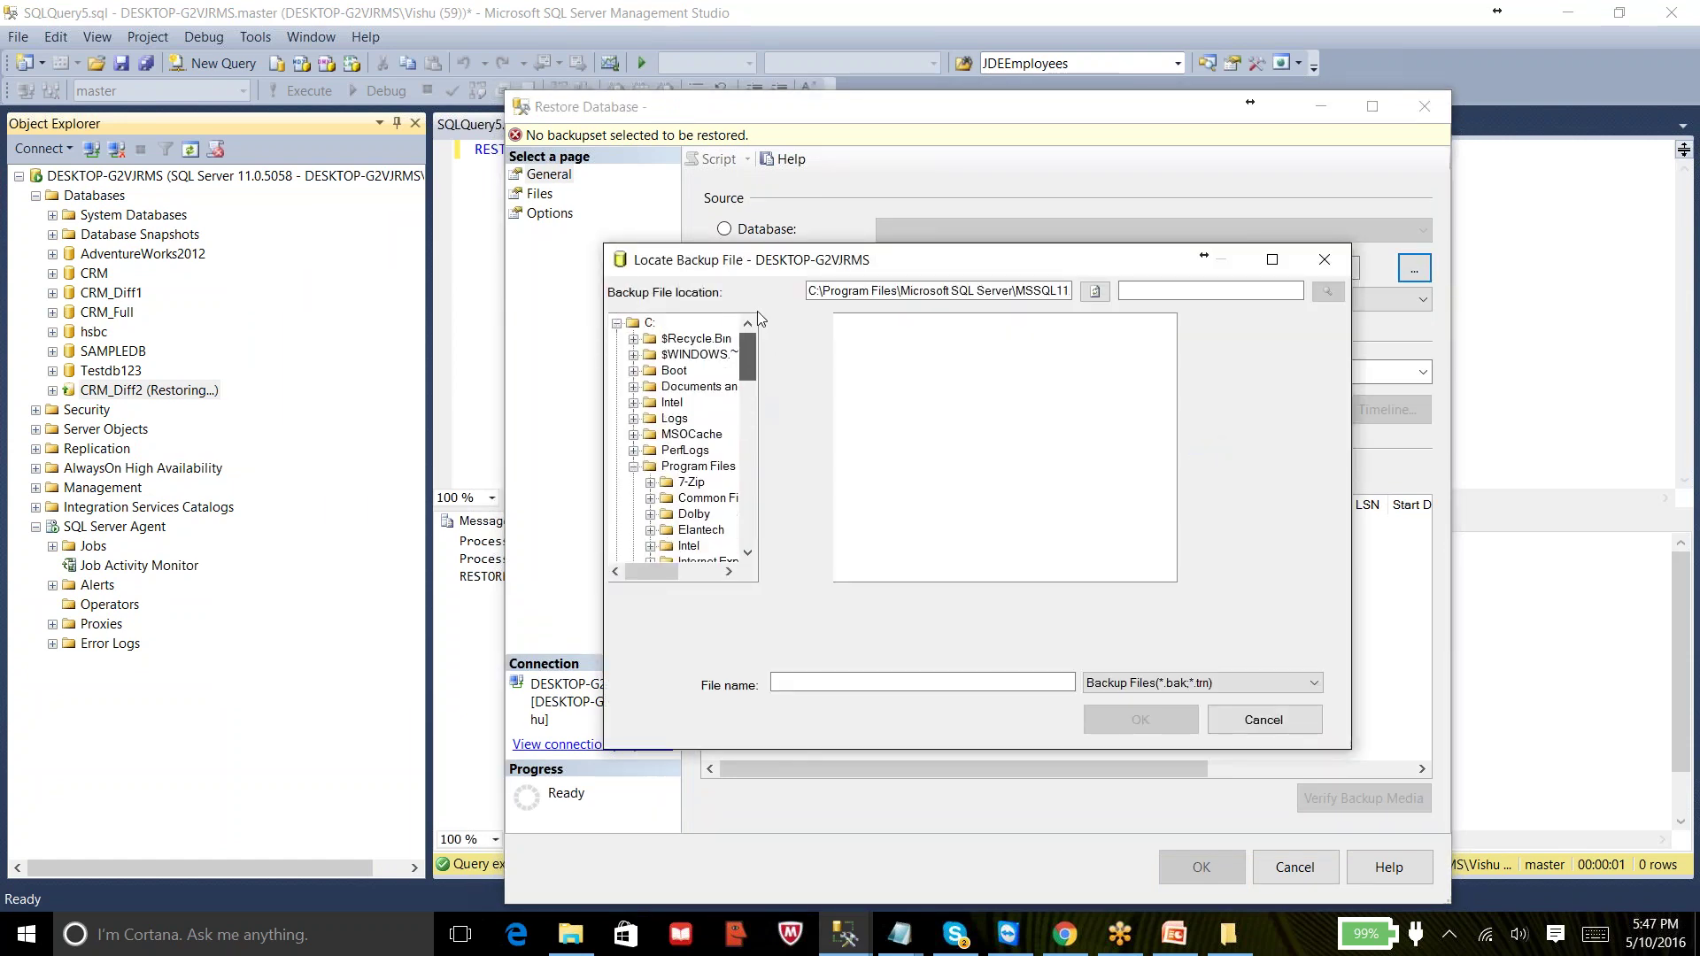
pyautogui.click(618, 324)
pyautogui.click(617, 340)
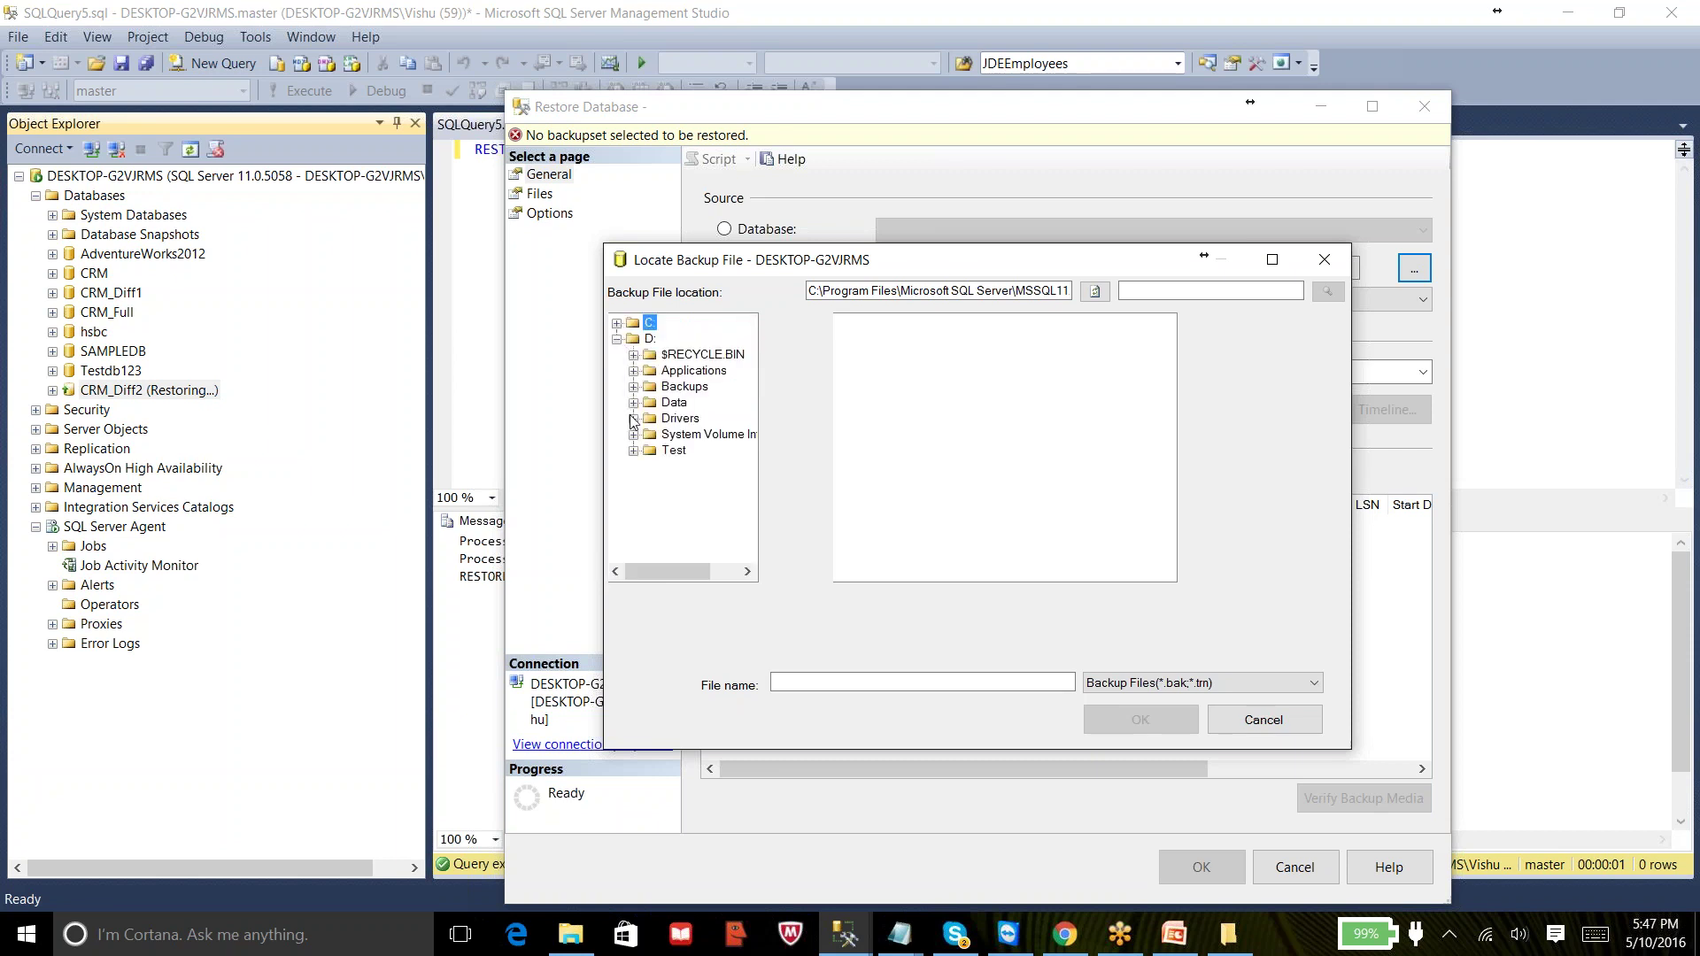
pyautogui.click(651, 388)
pyautogui.click(910, 341)
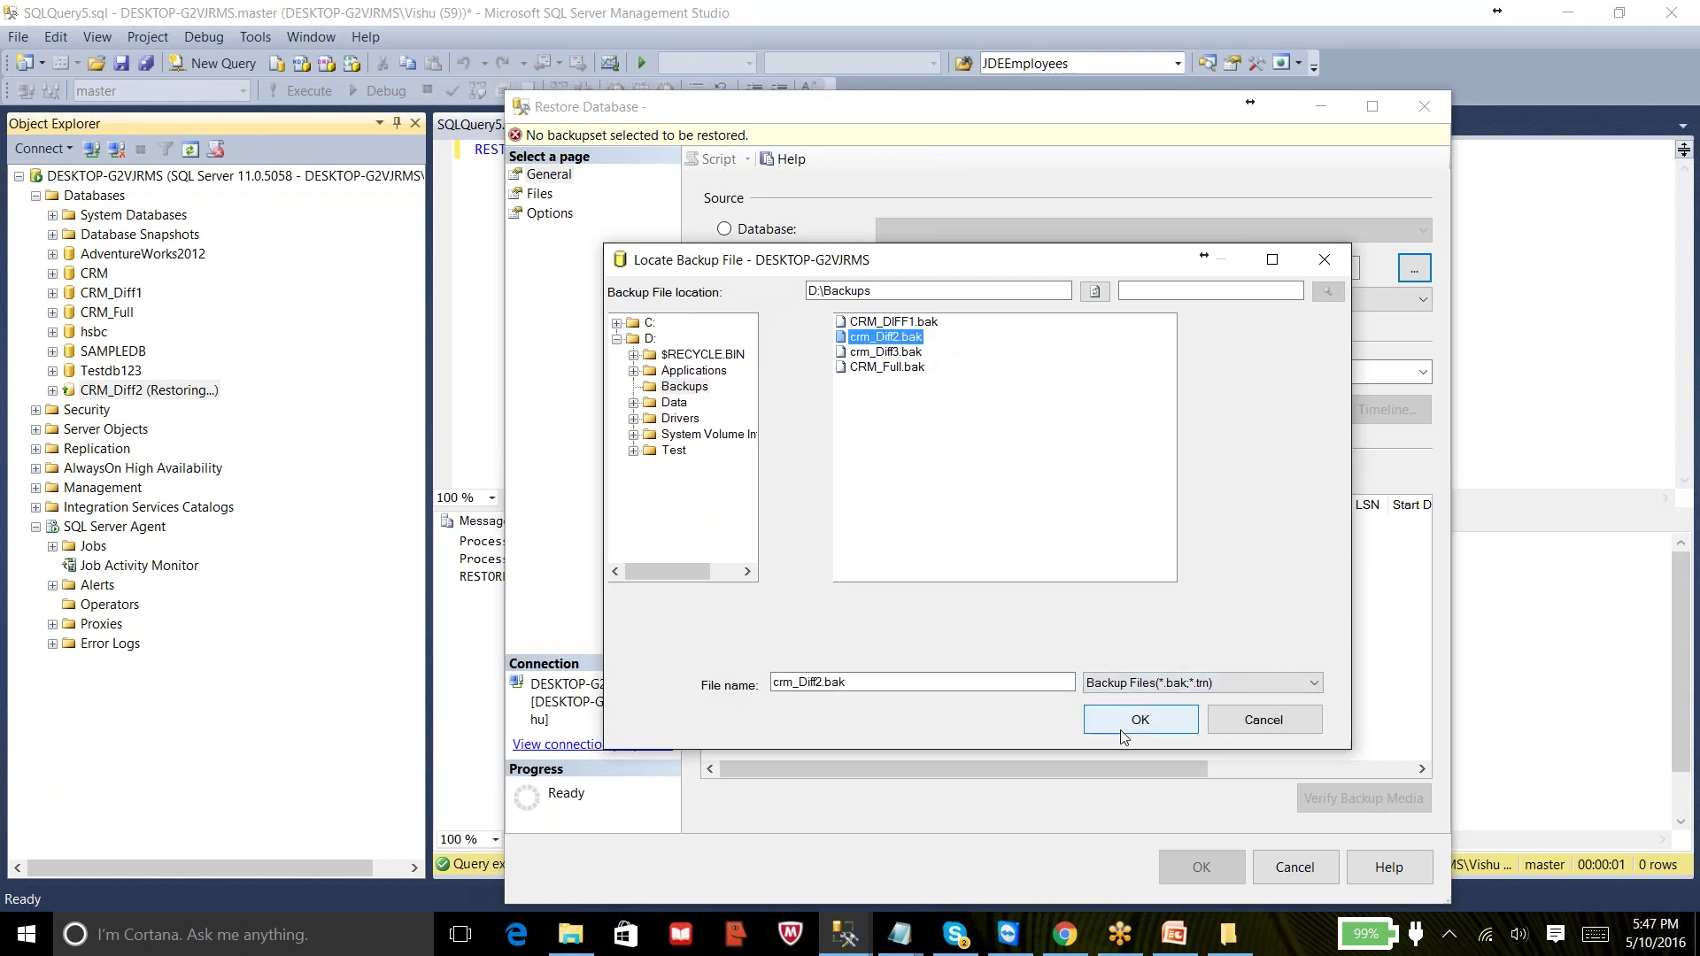
pyautogui.click(1085, 720)
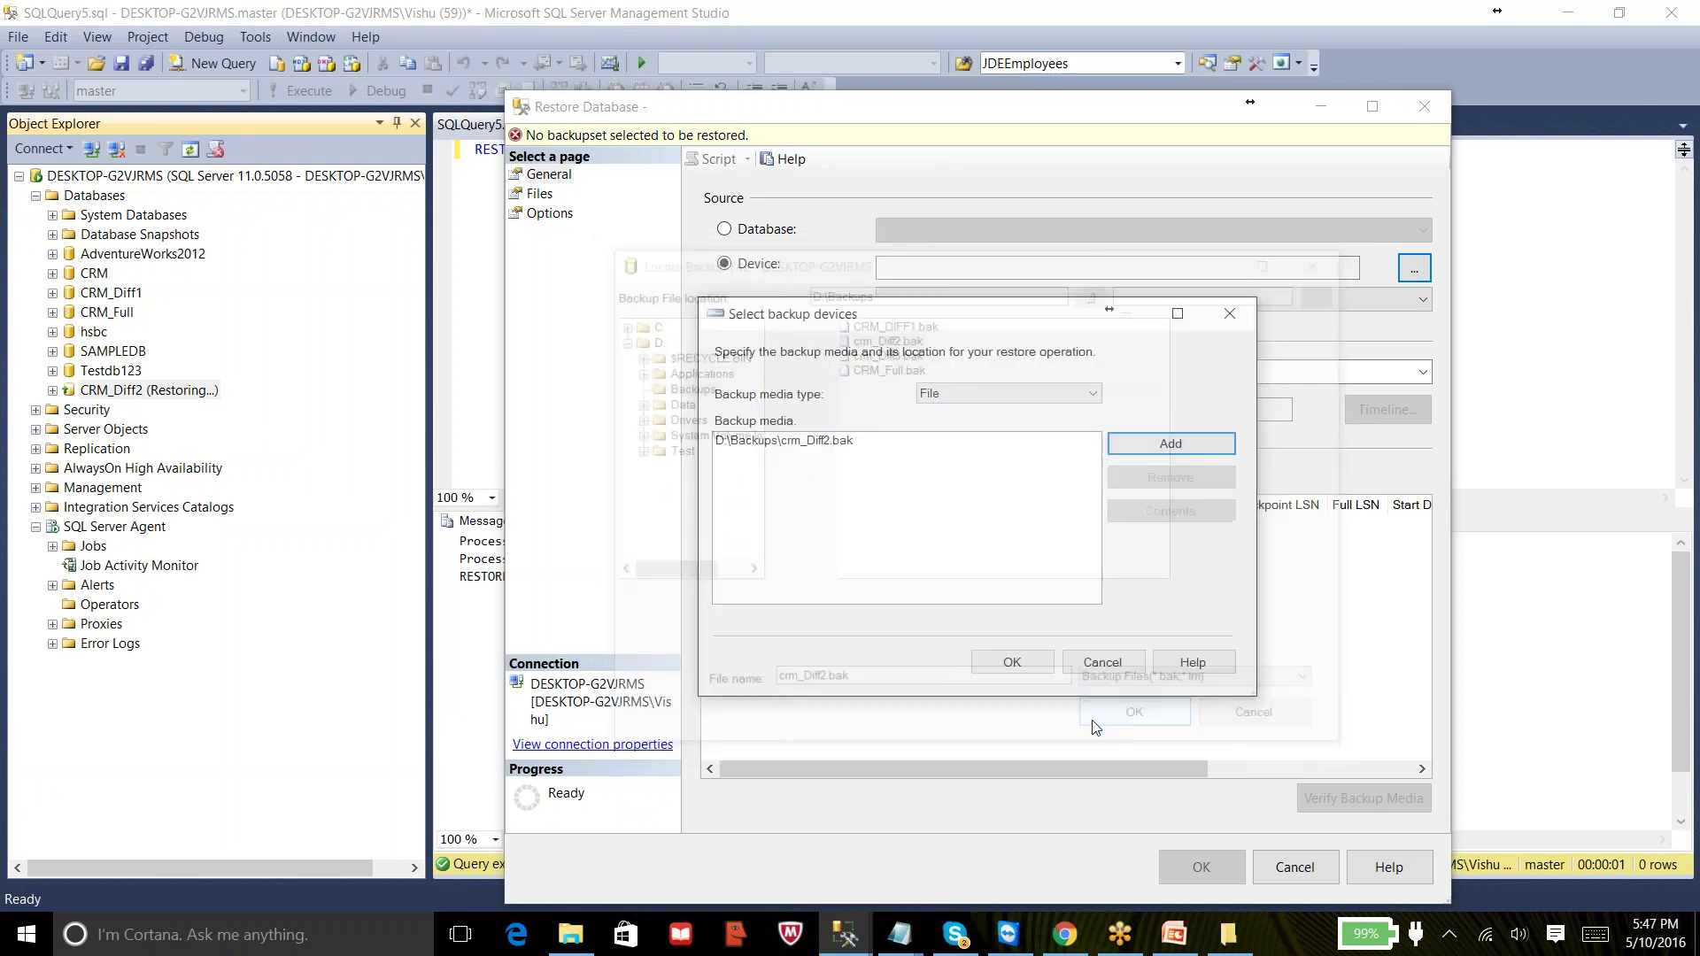
pyautogui.click(992, 663)
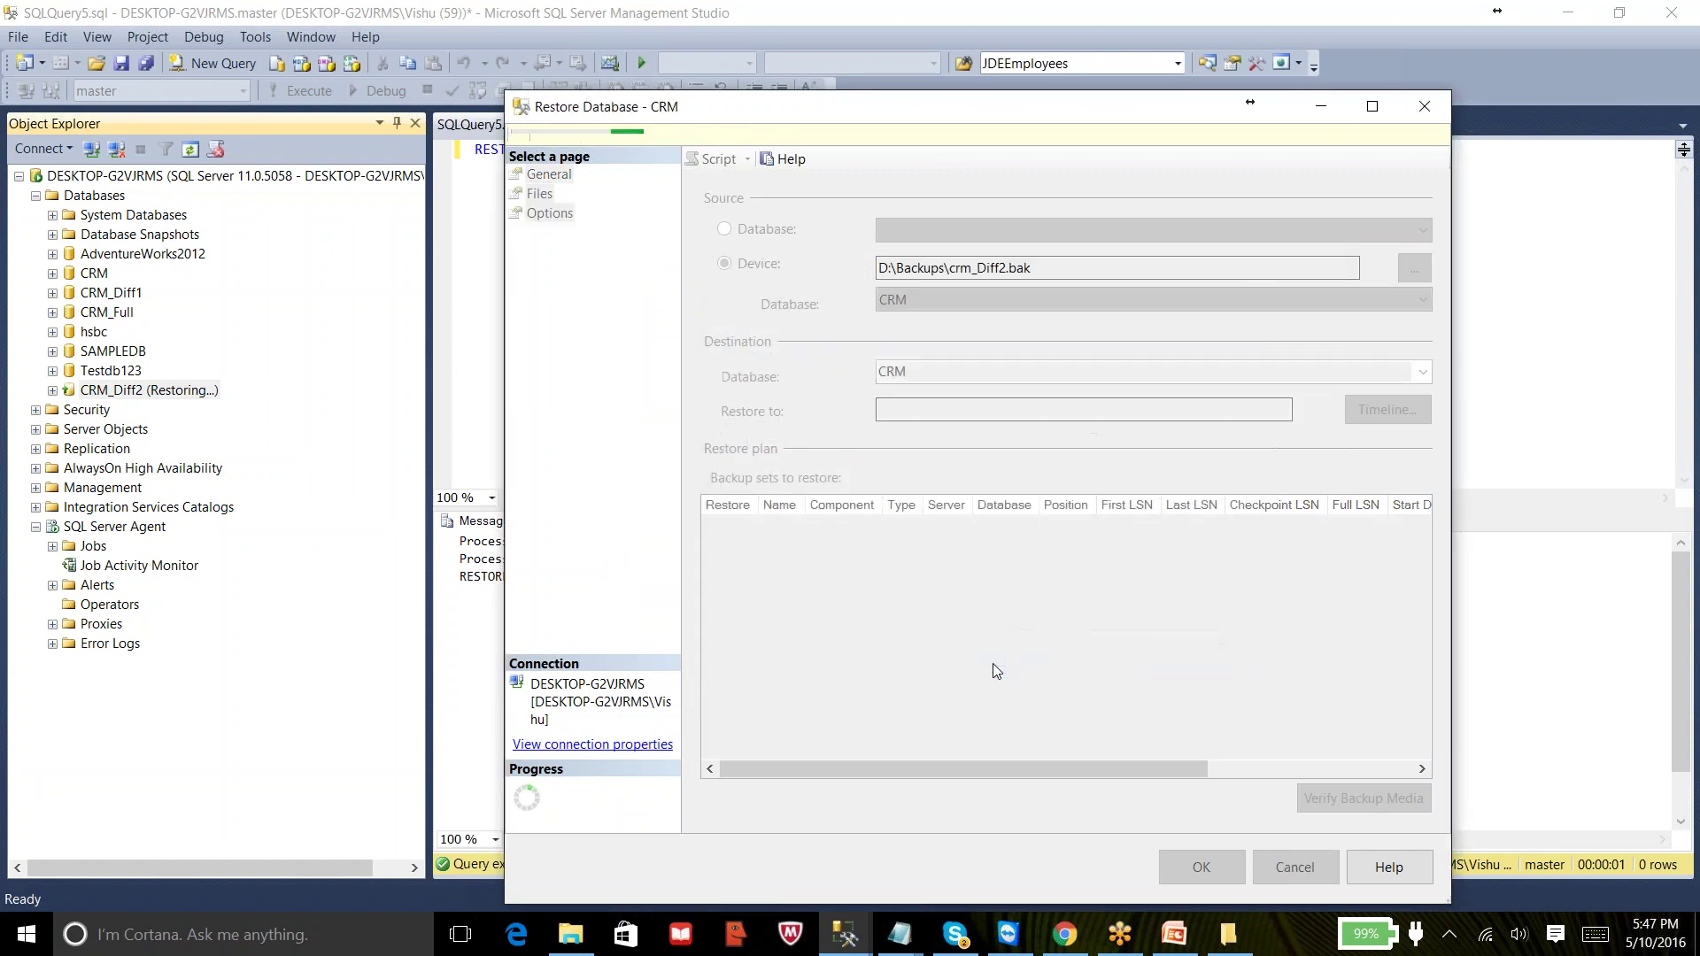
pyautogui.click(1294, 867)
pyautogui.click(1009, 205)
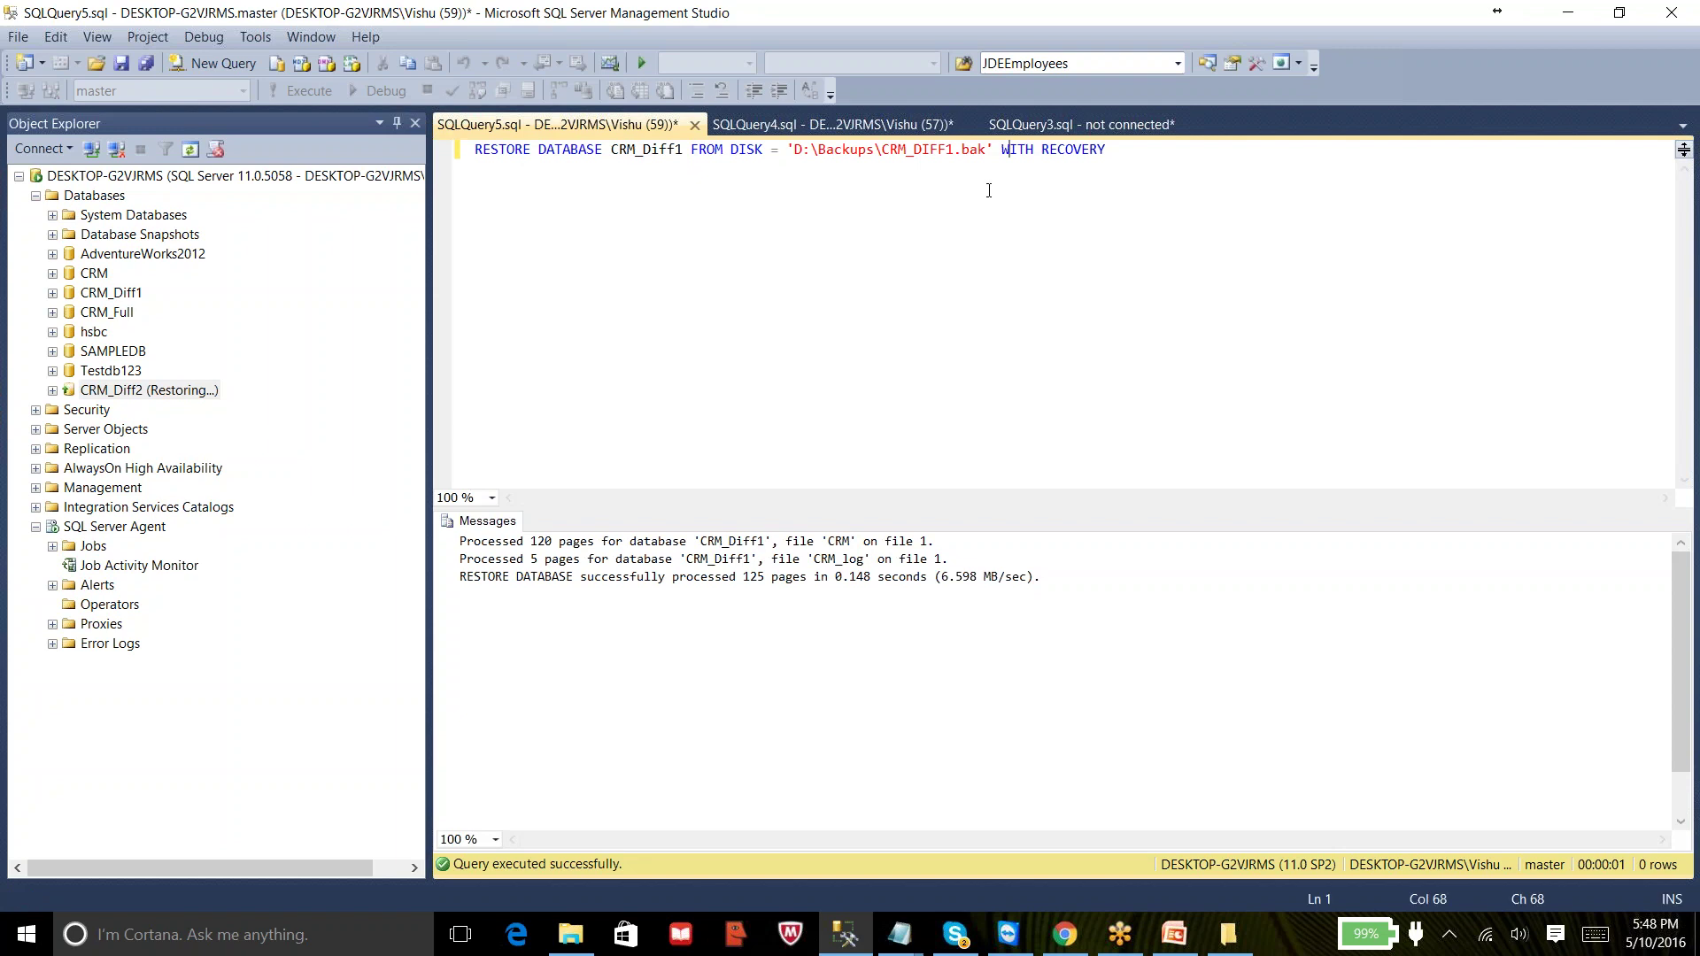
# - Change the restore statement to restore CRM_Diff2 from D:\Backups\CRM_DIFF2.bak WITH RECOVERY and execute it
pyautogui.click(955, 149)
pyautogui.press('BackSpace')
pyautogui.write('2')
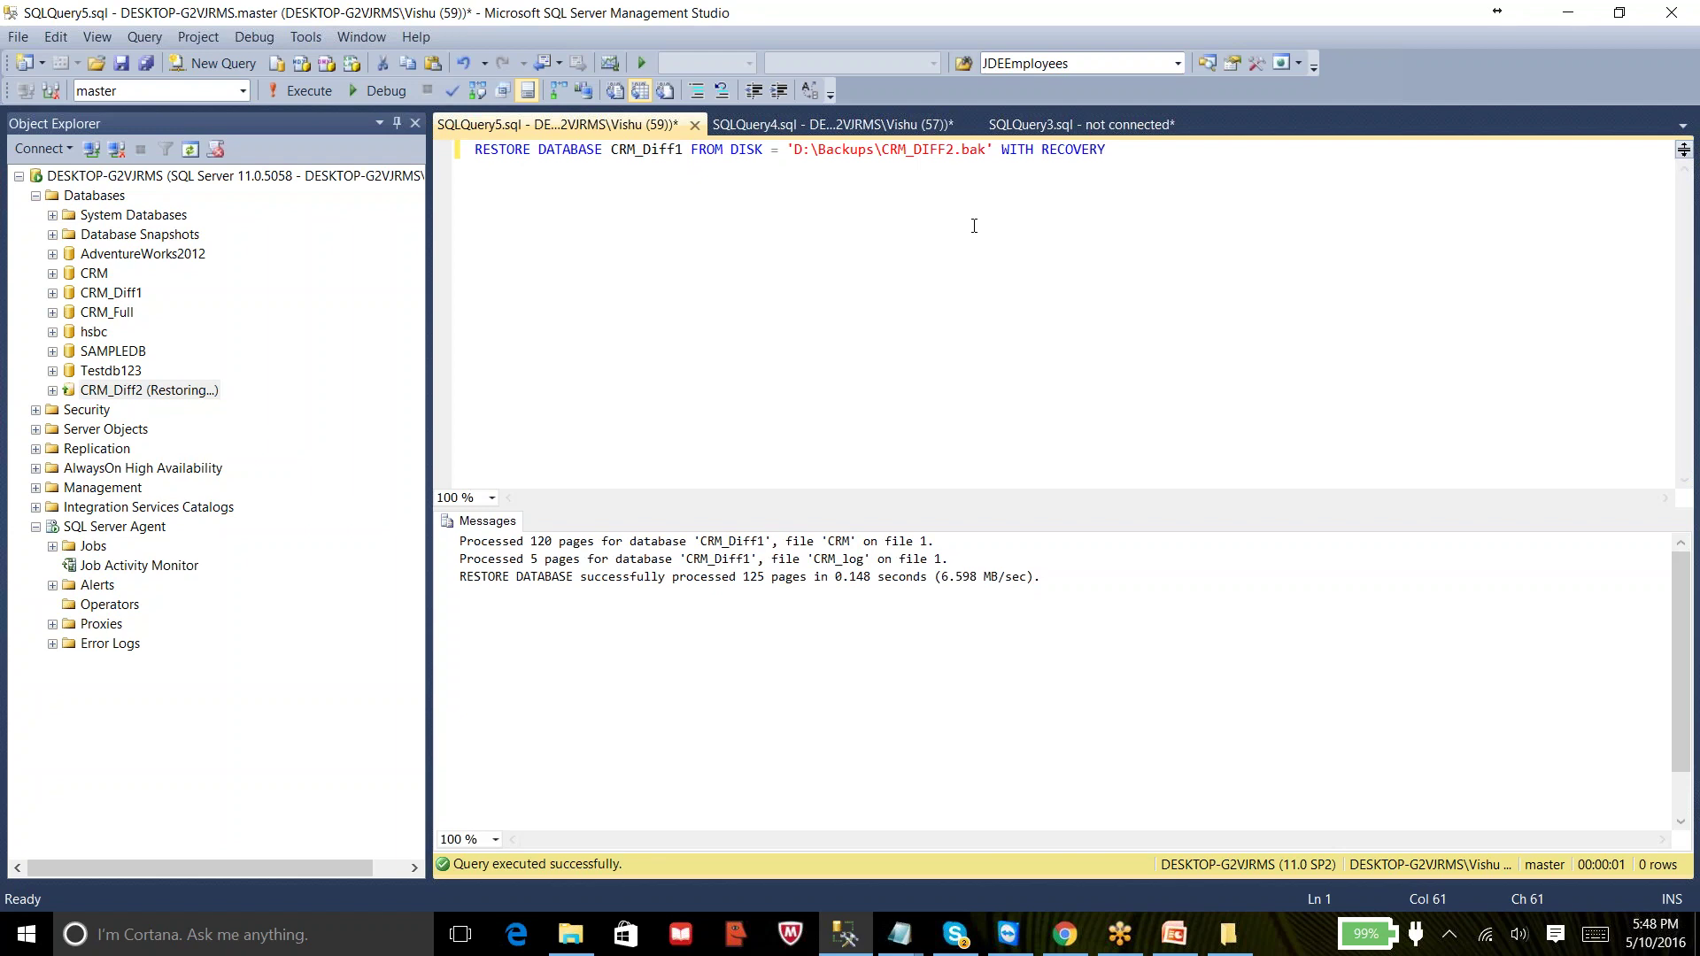
pyautogui.click(682, 147)
pyautogui.press('BackSpace')
pyautogui.write('2')
pyautogui.doubleClick(1103, 148)
pyautogui.click(1066, 149)
pyautogui.click(301, 91)
pyautogui.click(638, 332)
# - Refresh the Databases list and expand the restored CRM_Diff2 database down to its tables
pyautogui.rightClick(78, 205)
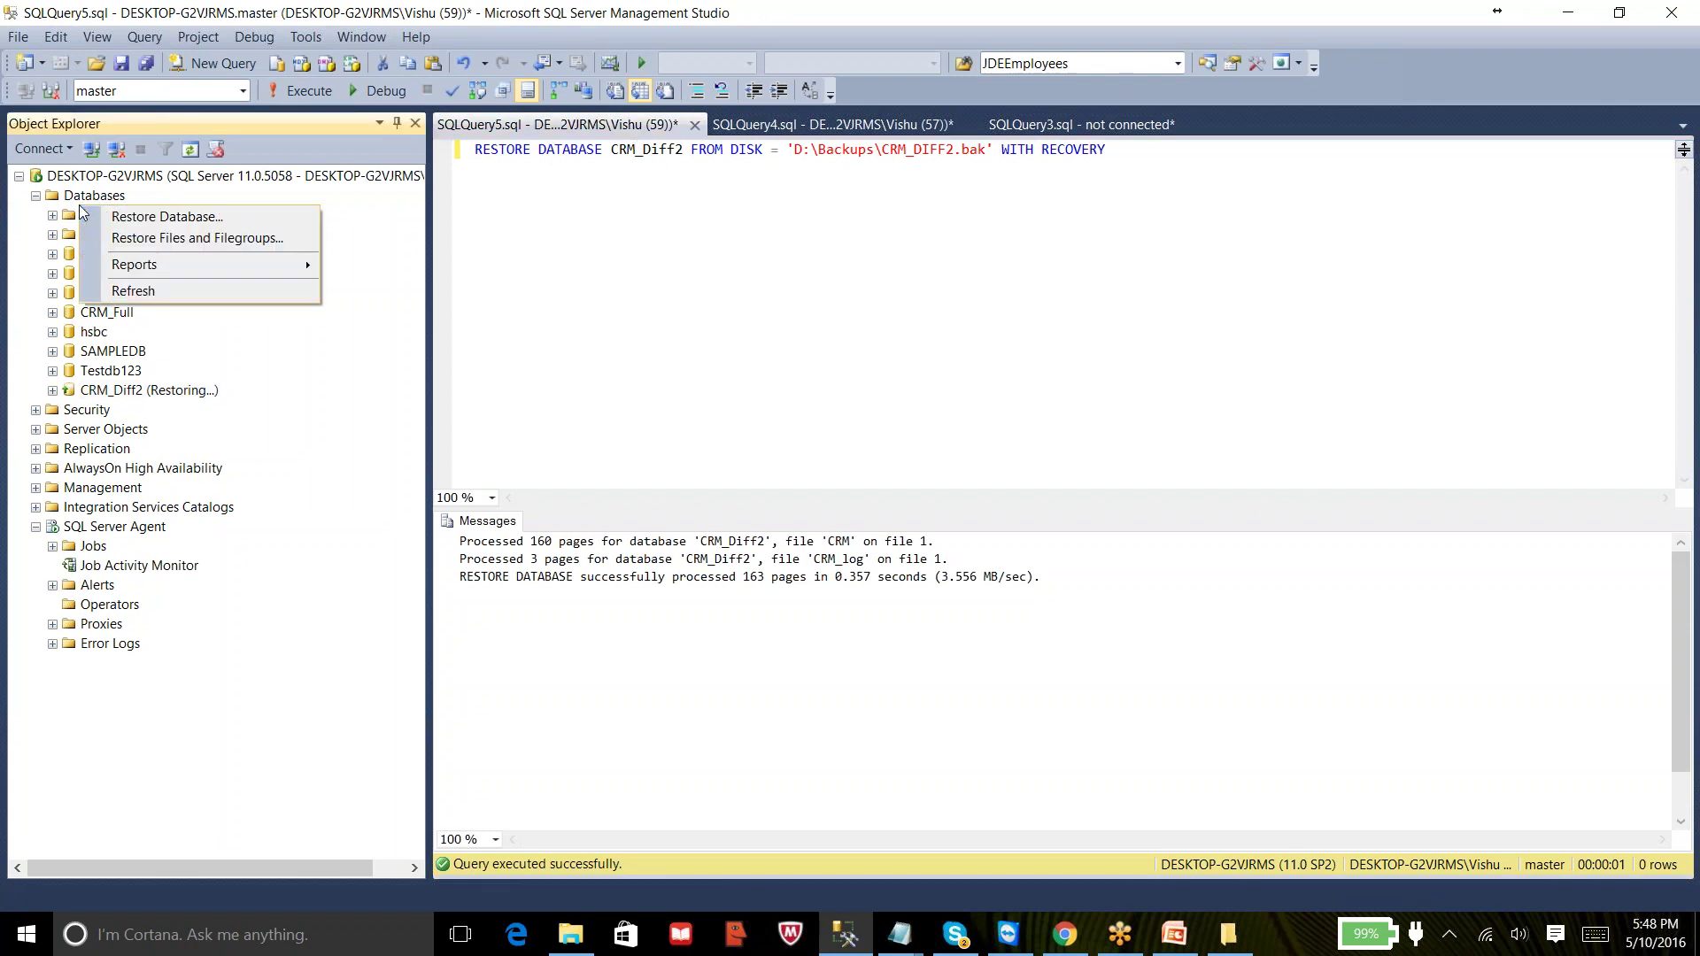
pyautogui.rightClick(78, 195)
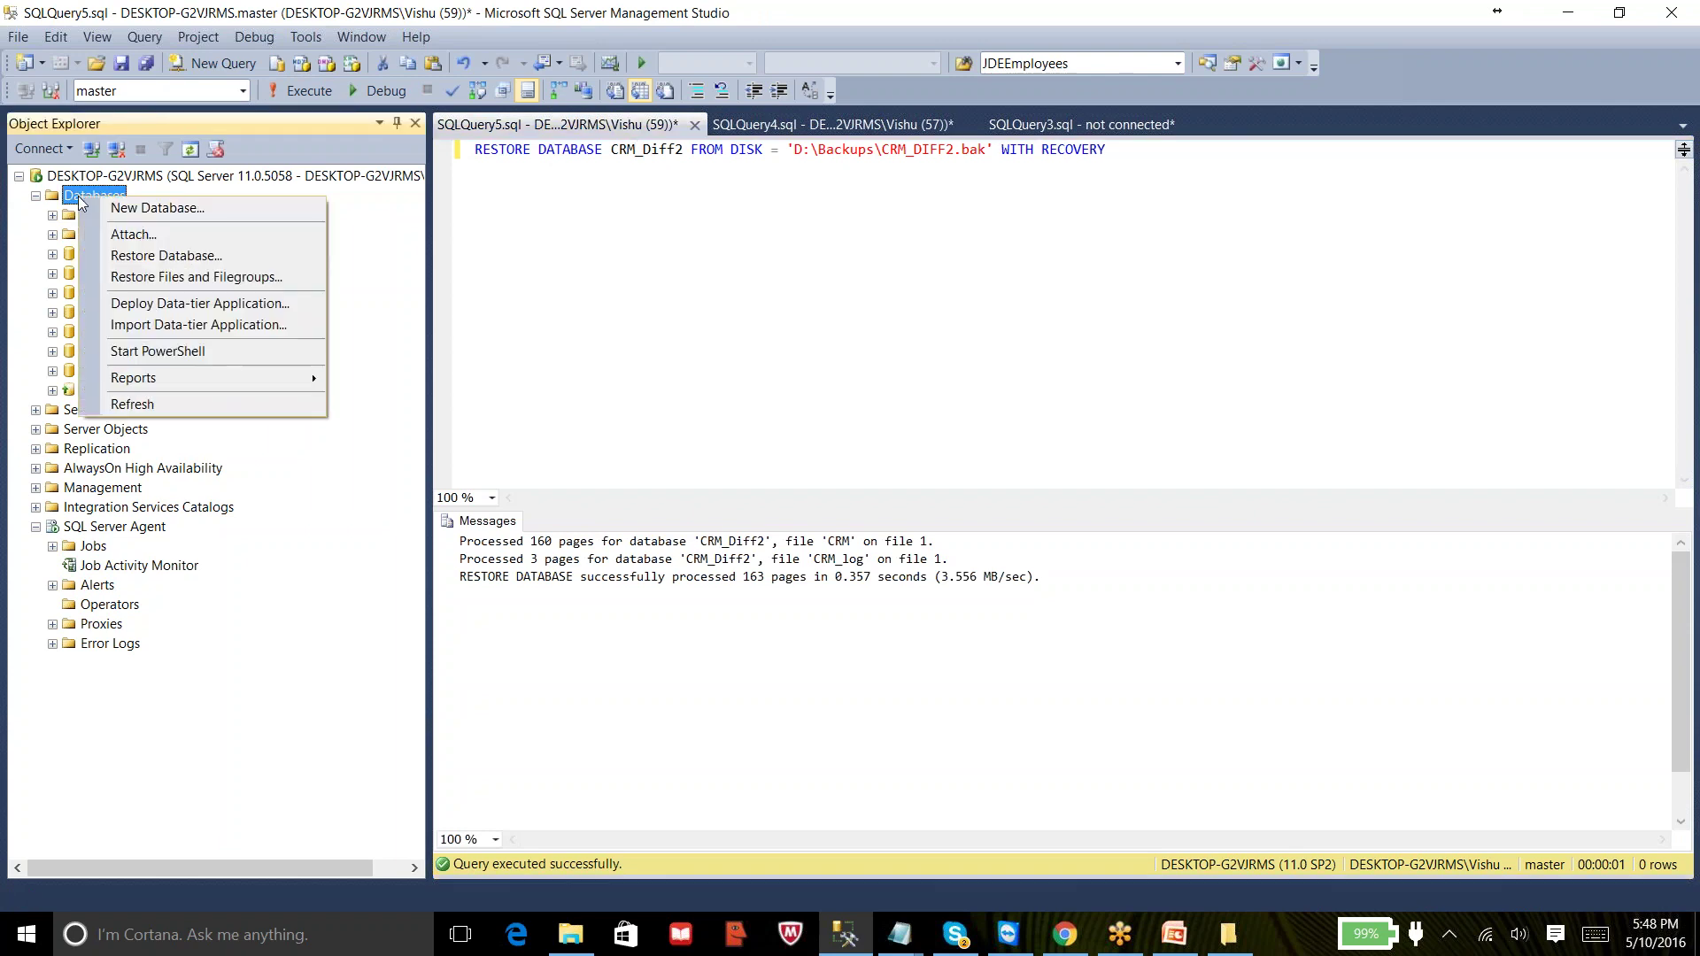
pyautogui.click(177, 404)
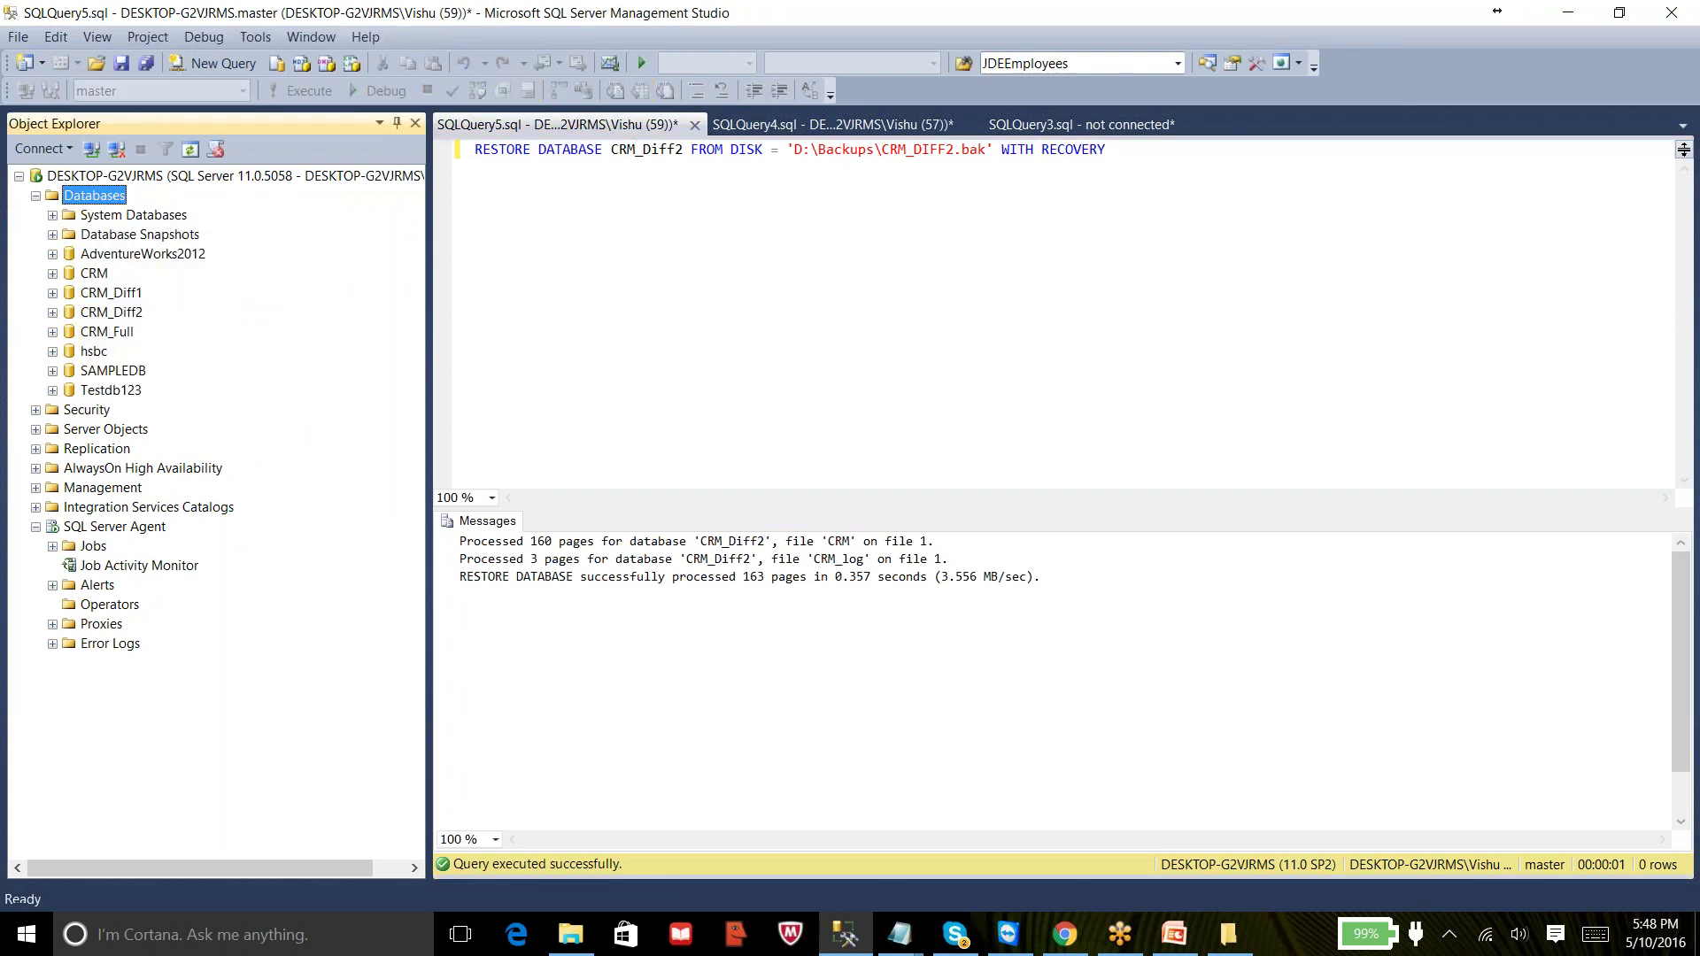
pyautogui.click(114, 315)
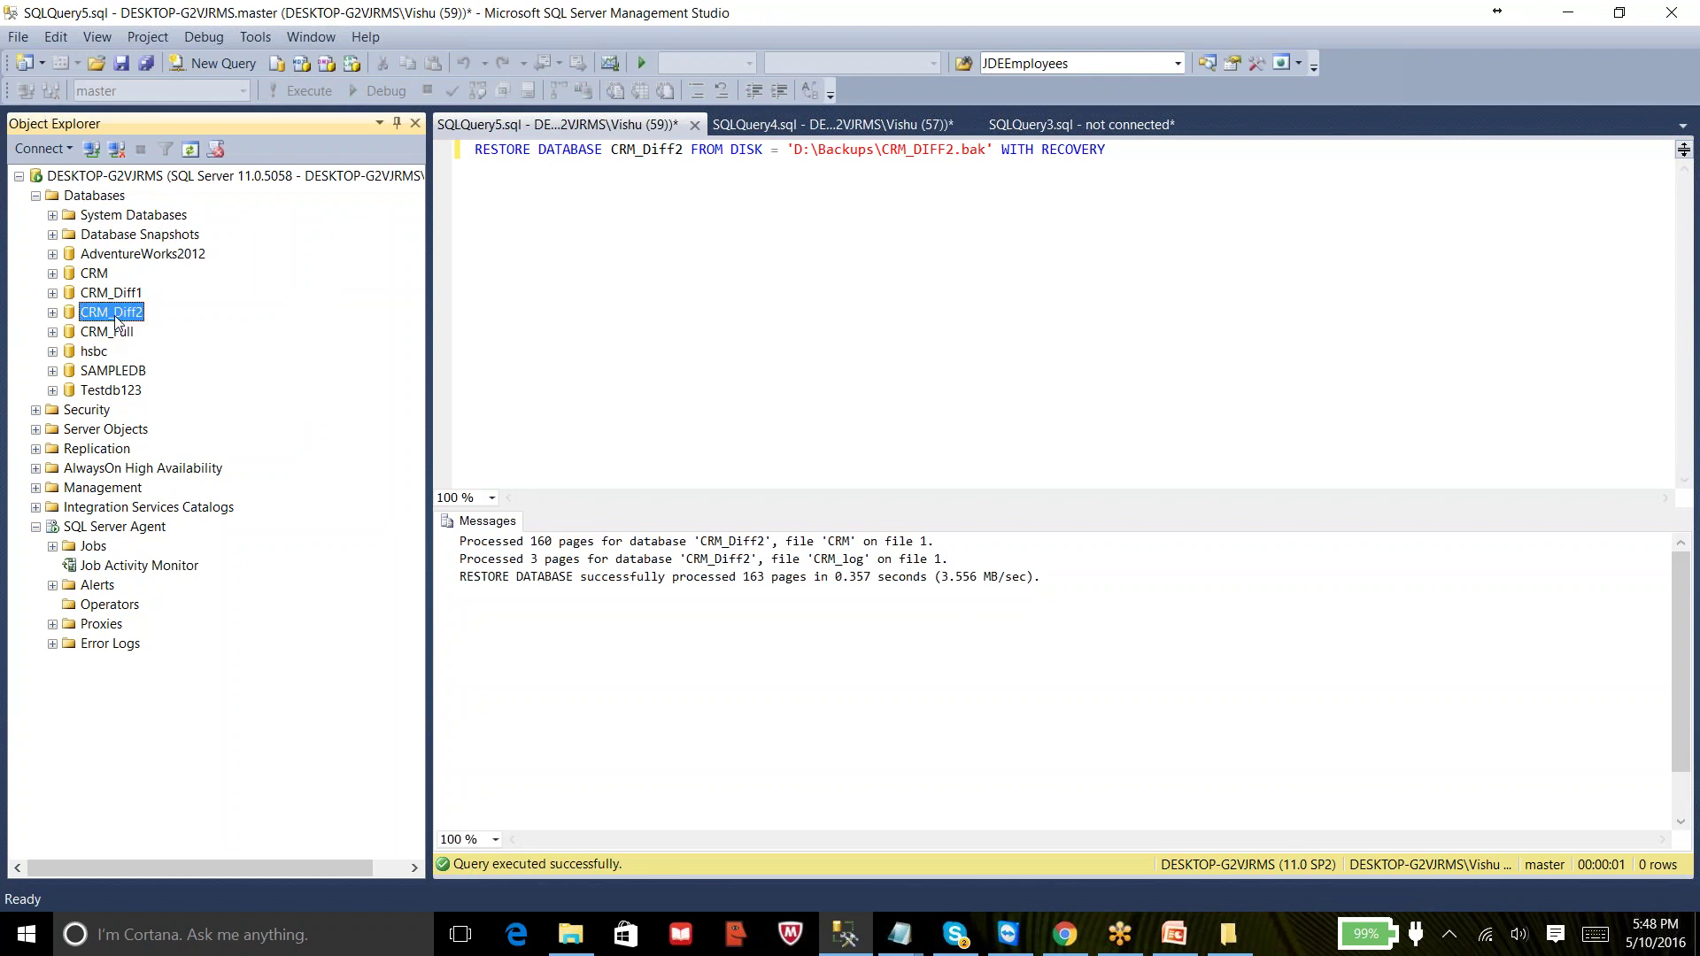
pyautogui.click(52, 314)
pyautogui.click(69, 351)
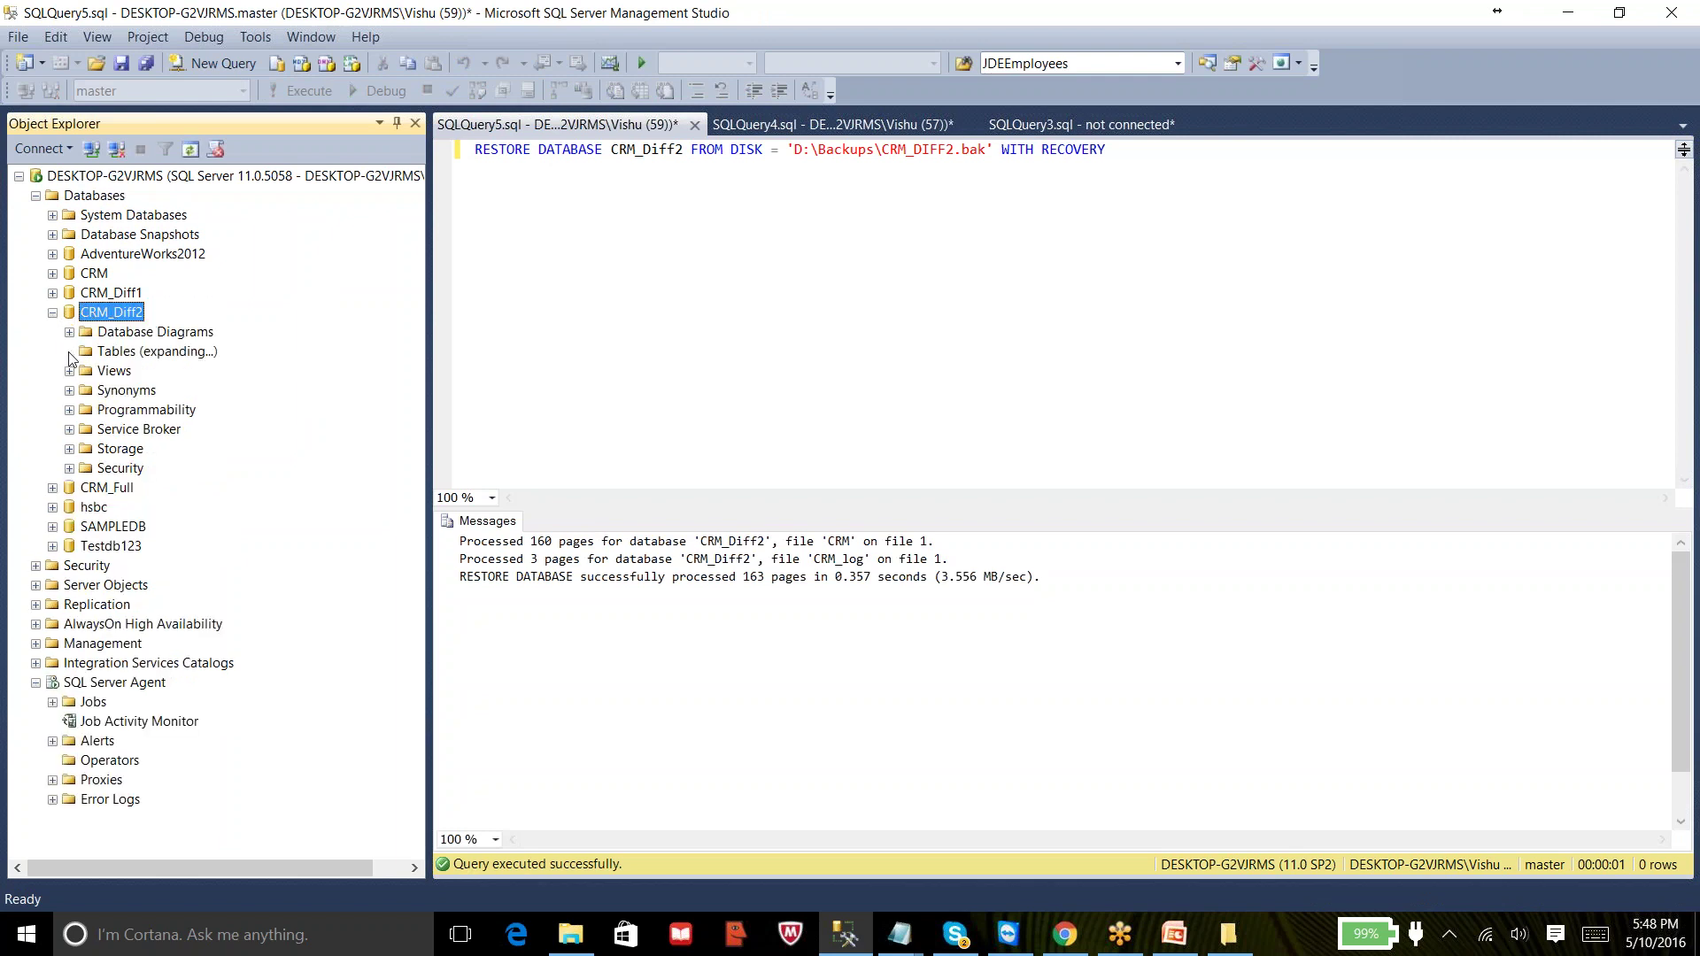
# - Query the top 1000 rows of dbo.STUDENTS in CRM_Diff2, check the last row, and close the query
pyautogui.rightClick(175, 413)
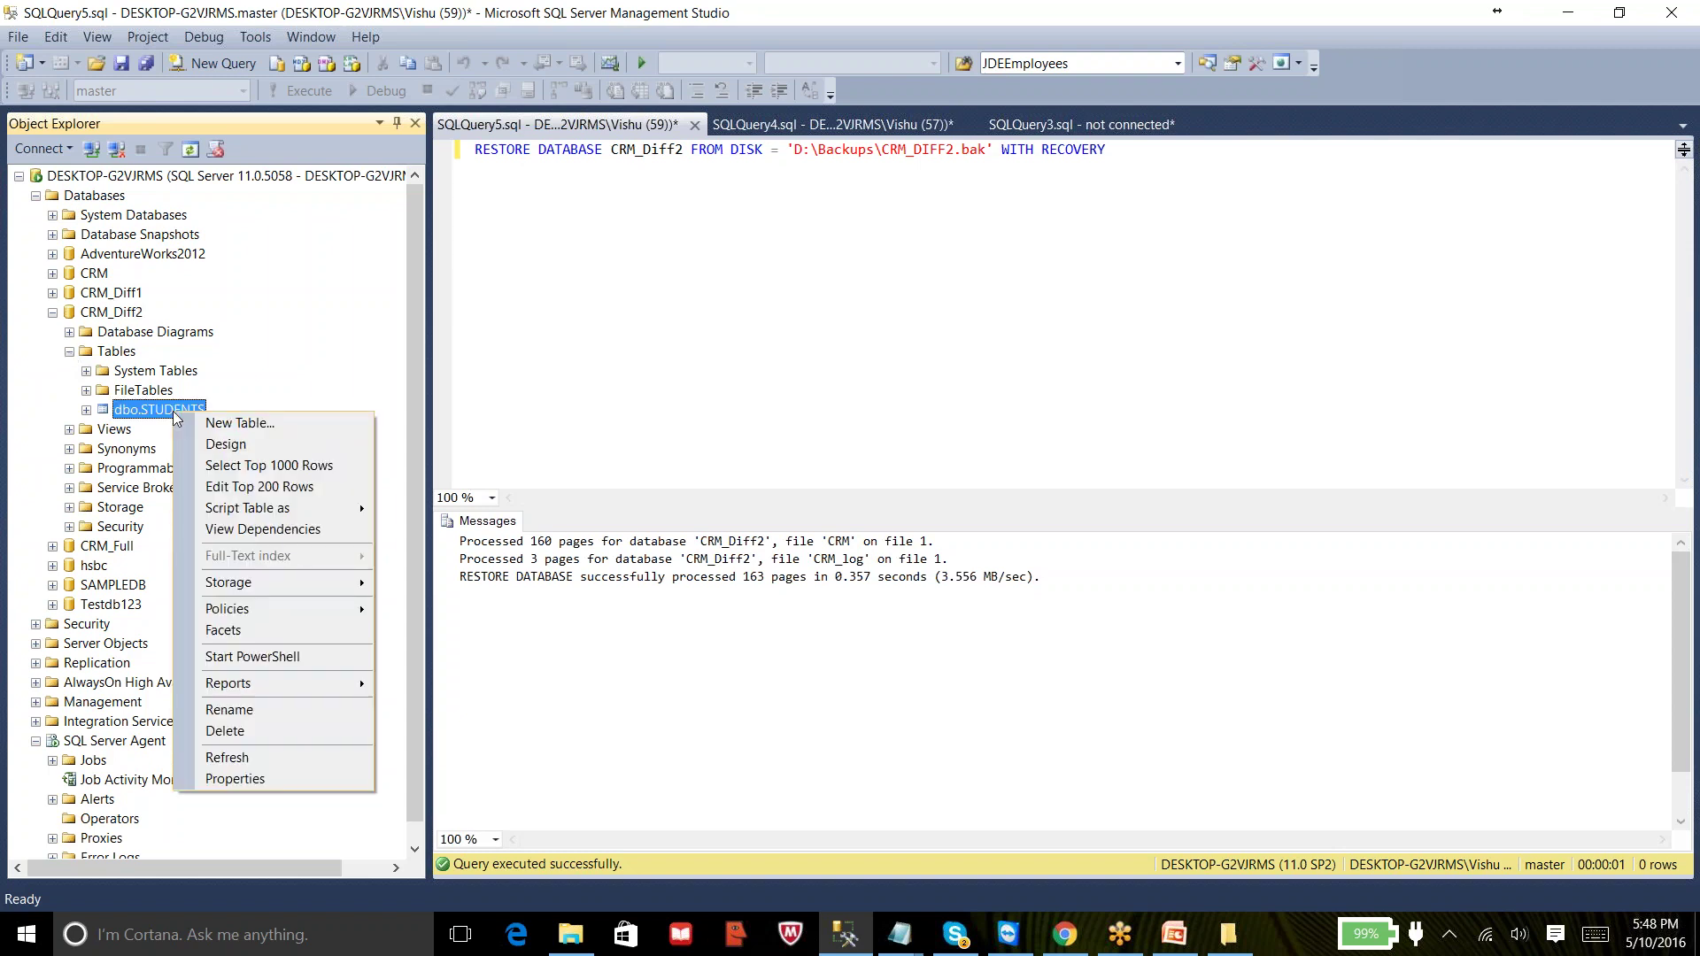
pyautogui.click(219, 465)
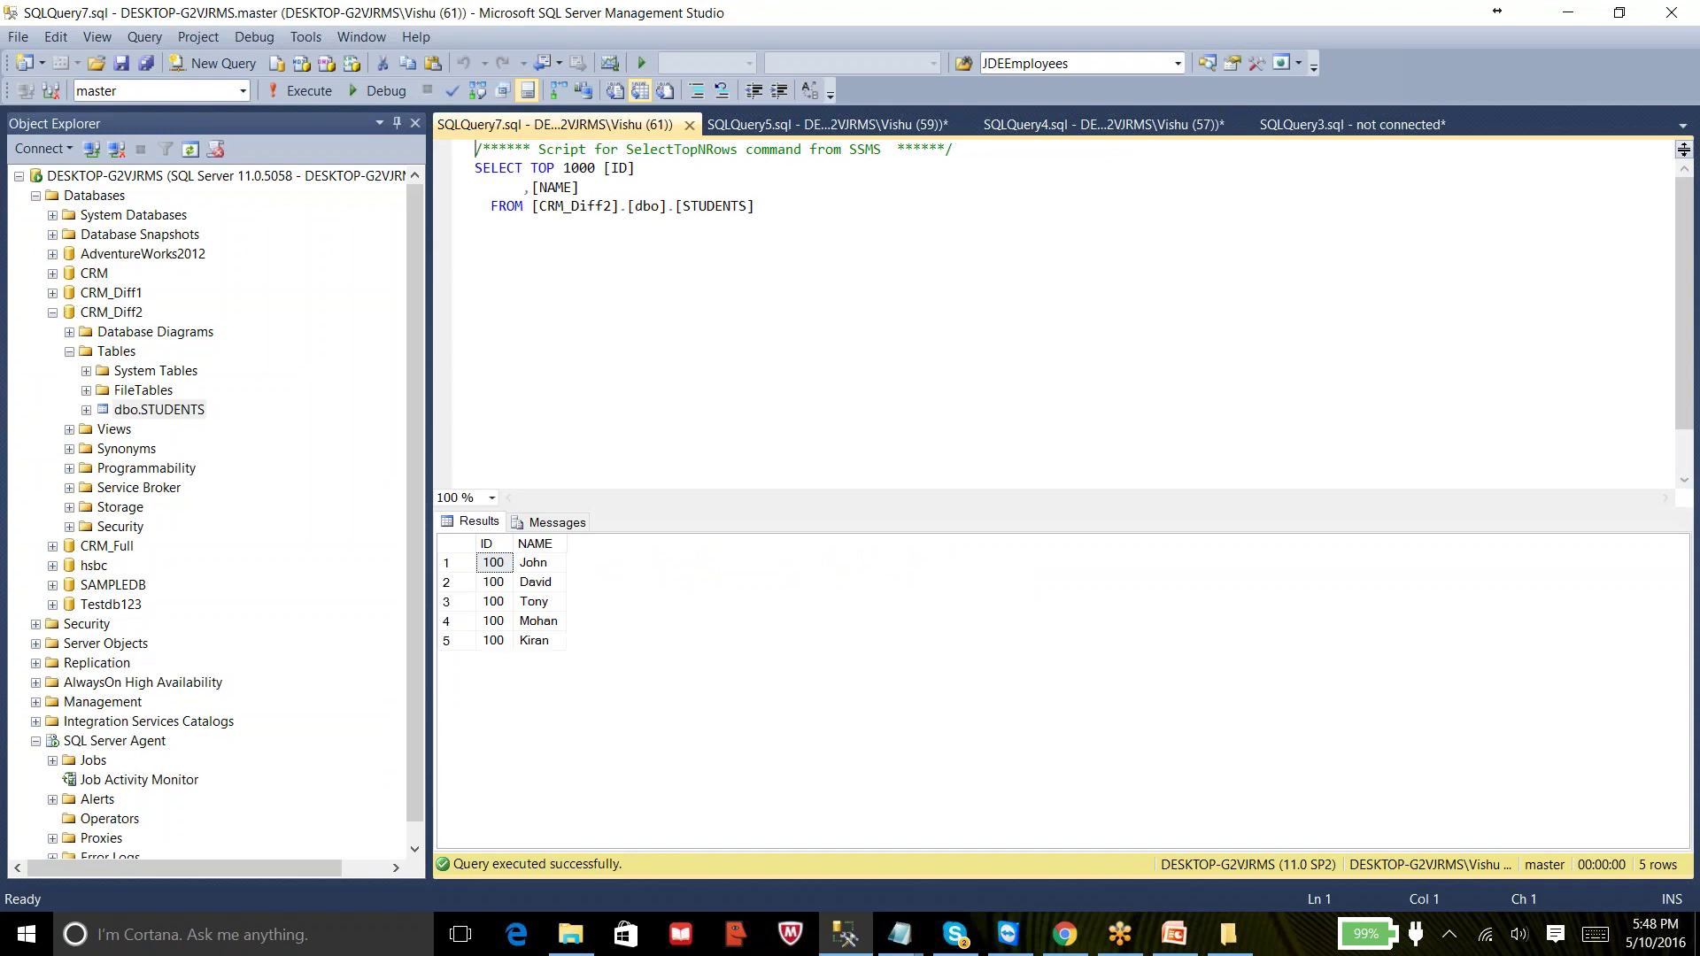
pyautogui.click(535, 645)
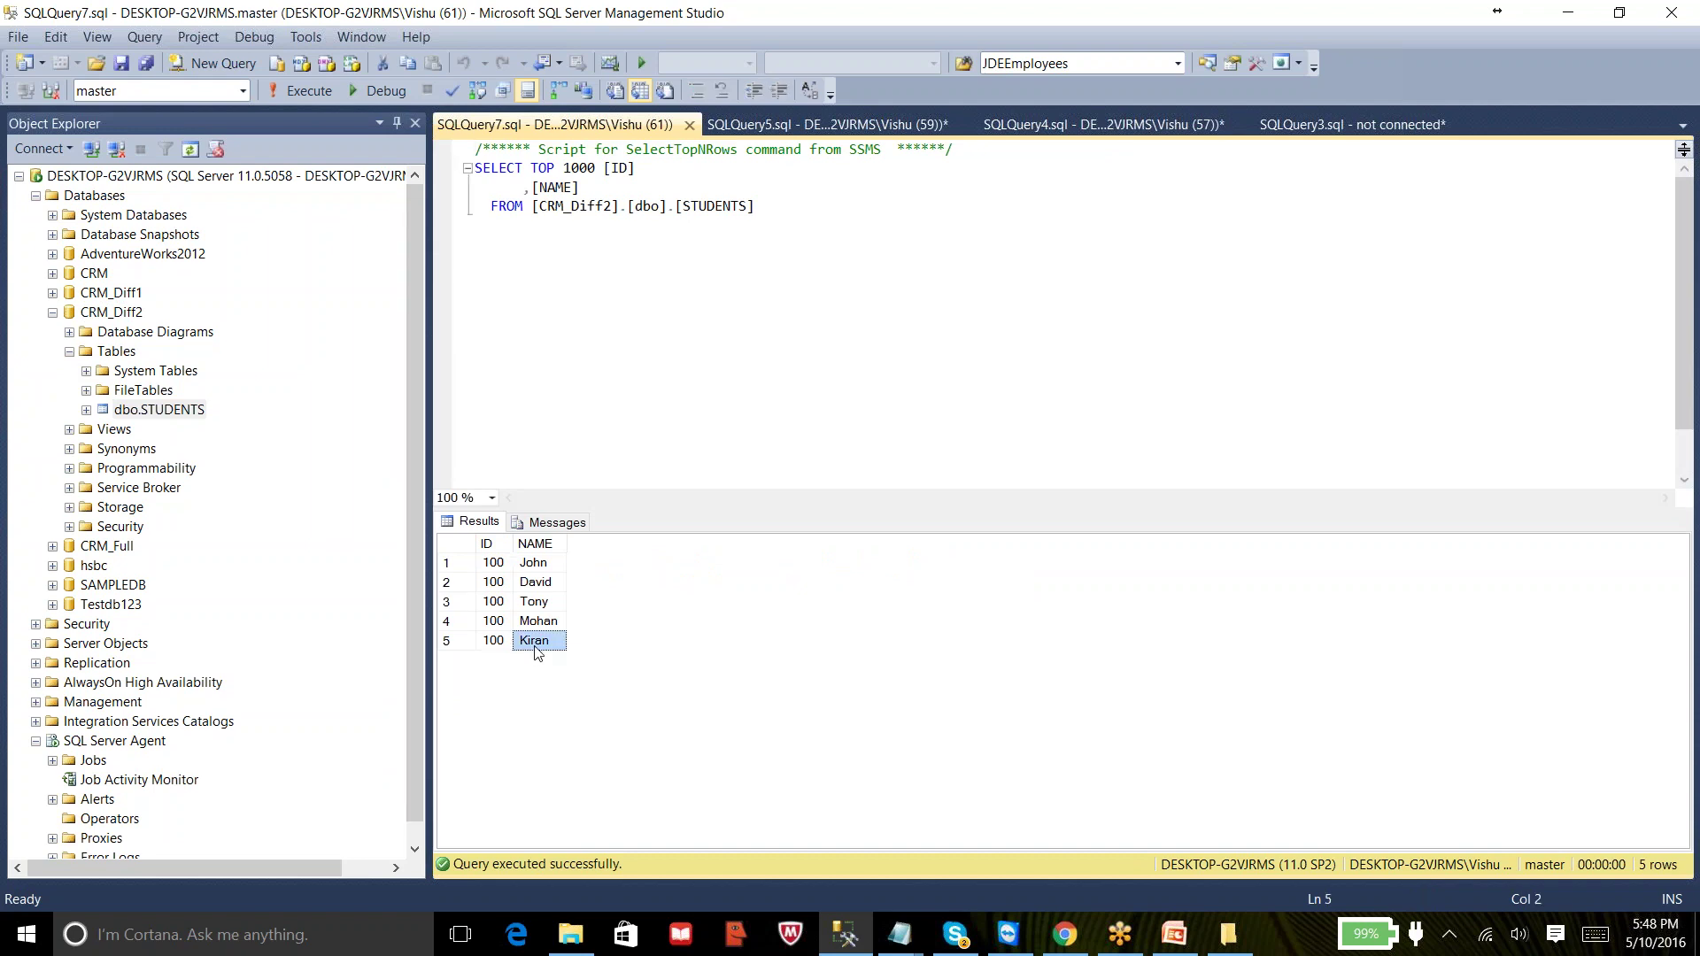
pyautogui.click(688, 125)
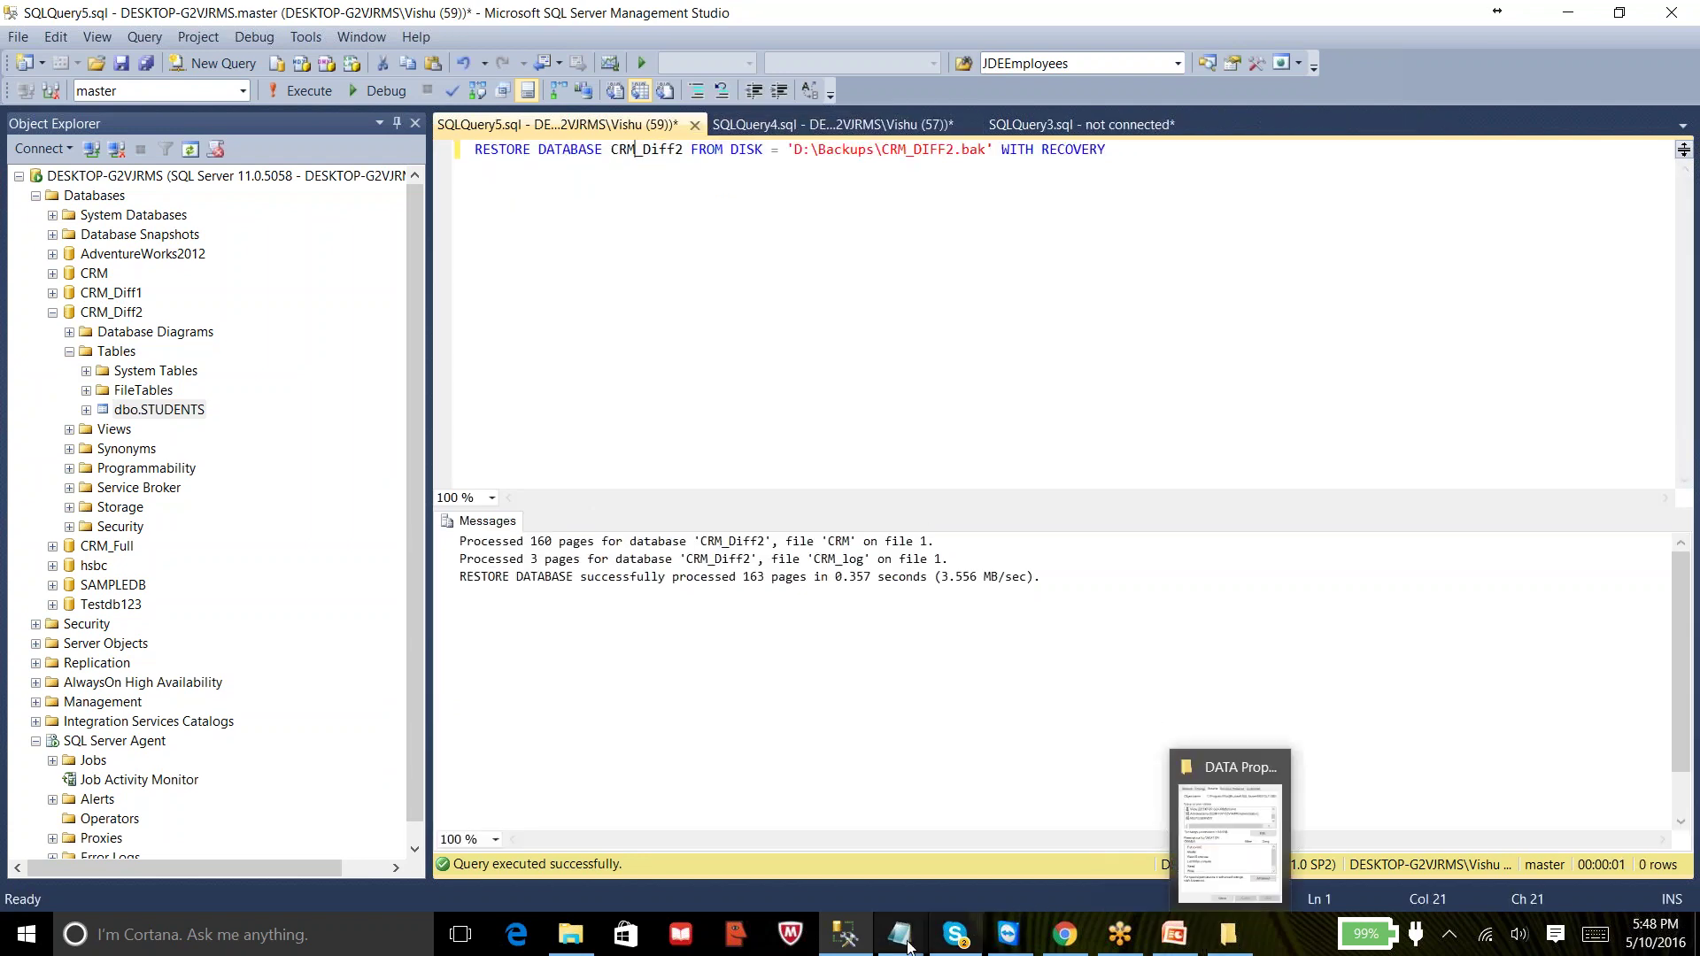
# - Switch to the untitled Notepad notes and extend restore scenario 3 to "Restore Full with No Recovery+ Diff2 With Recovery"
pyautogui.moveTo(874, 953)
pyautogui.moveTo(954, 936)
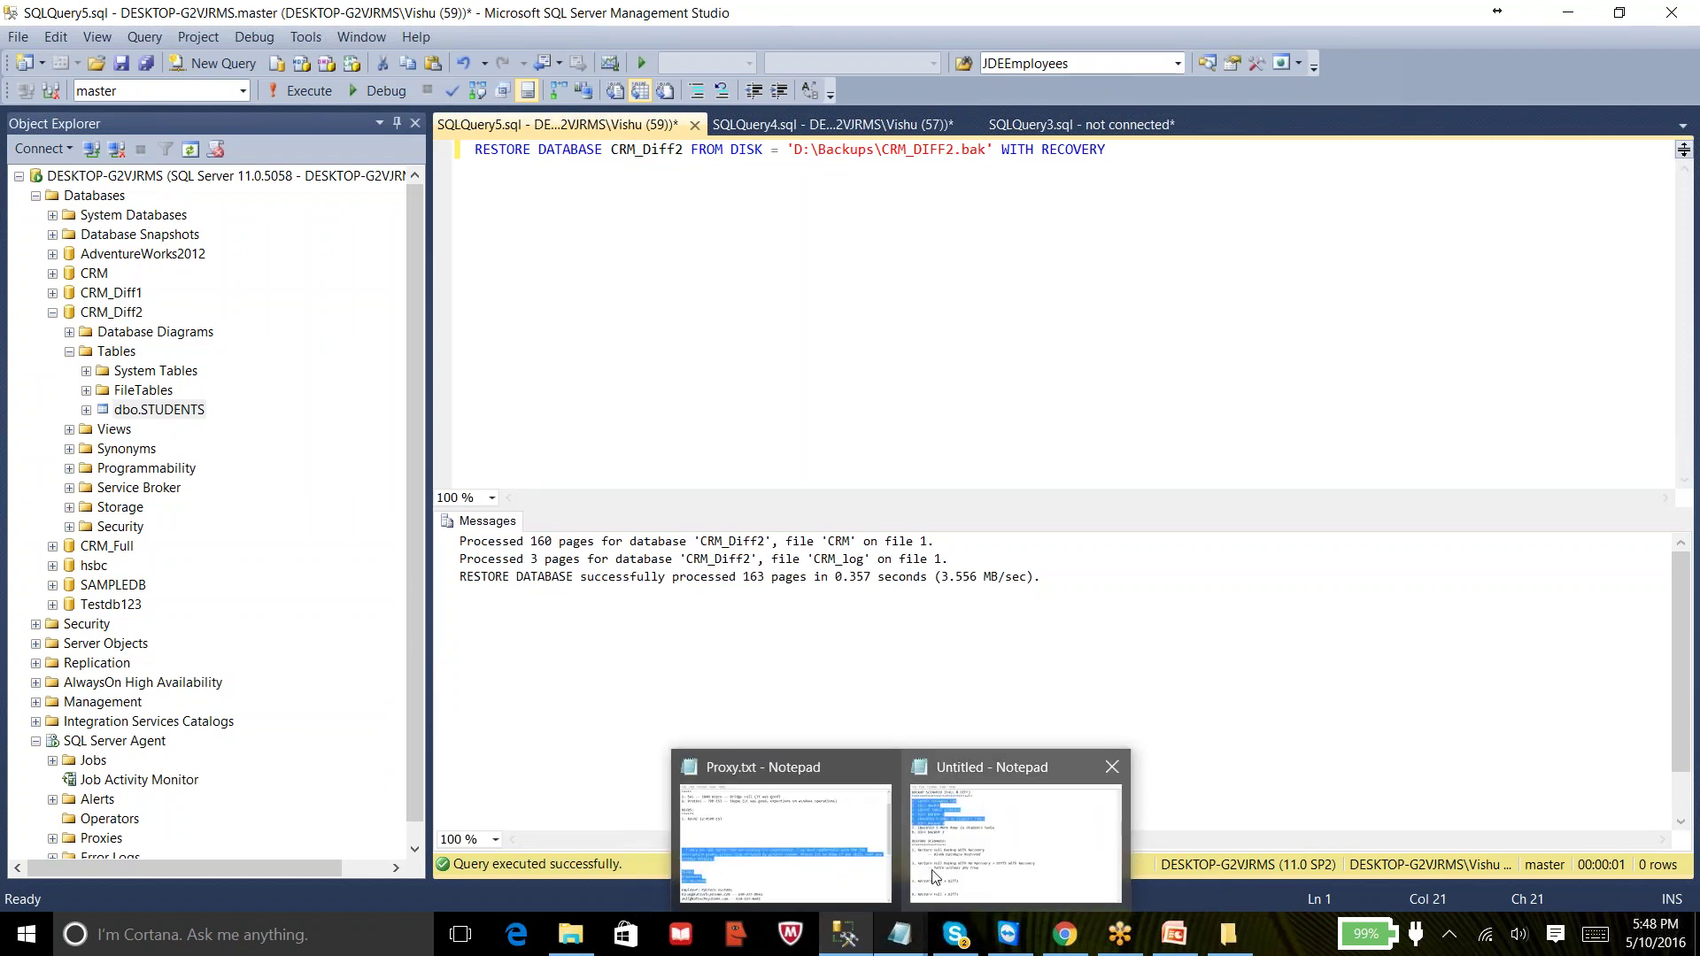
pyautogui.click(965, 890)
pyautogui.click(882, 625)
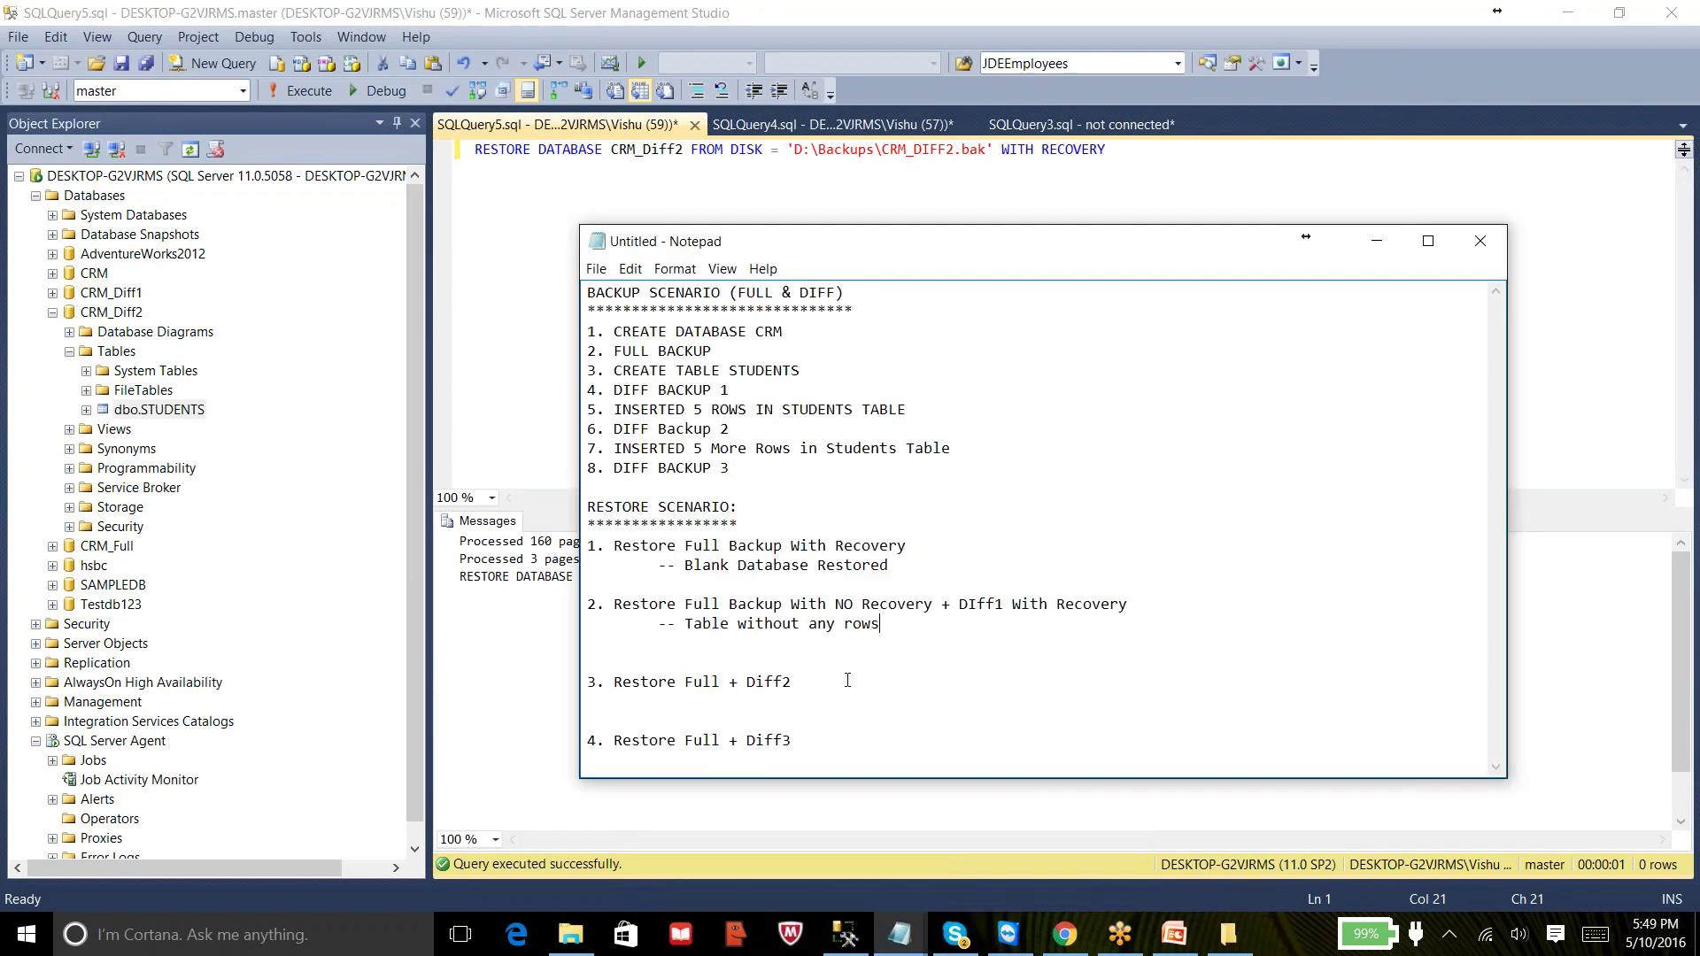
pyautogui.click(726, 679)
pyautogui.write('with No Recovery+ Diff2 With Recovery \t-- ')
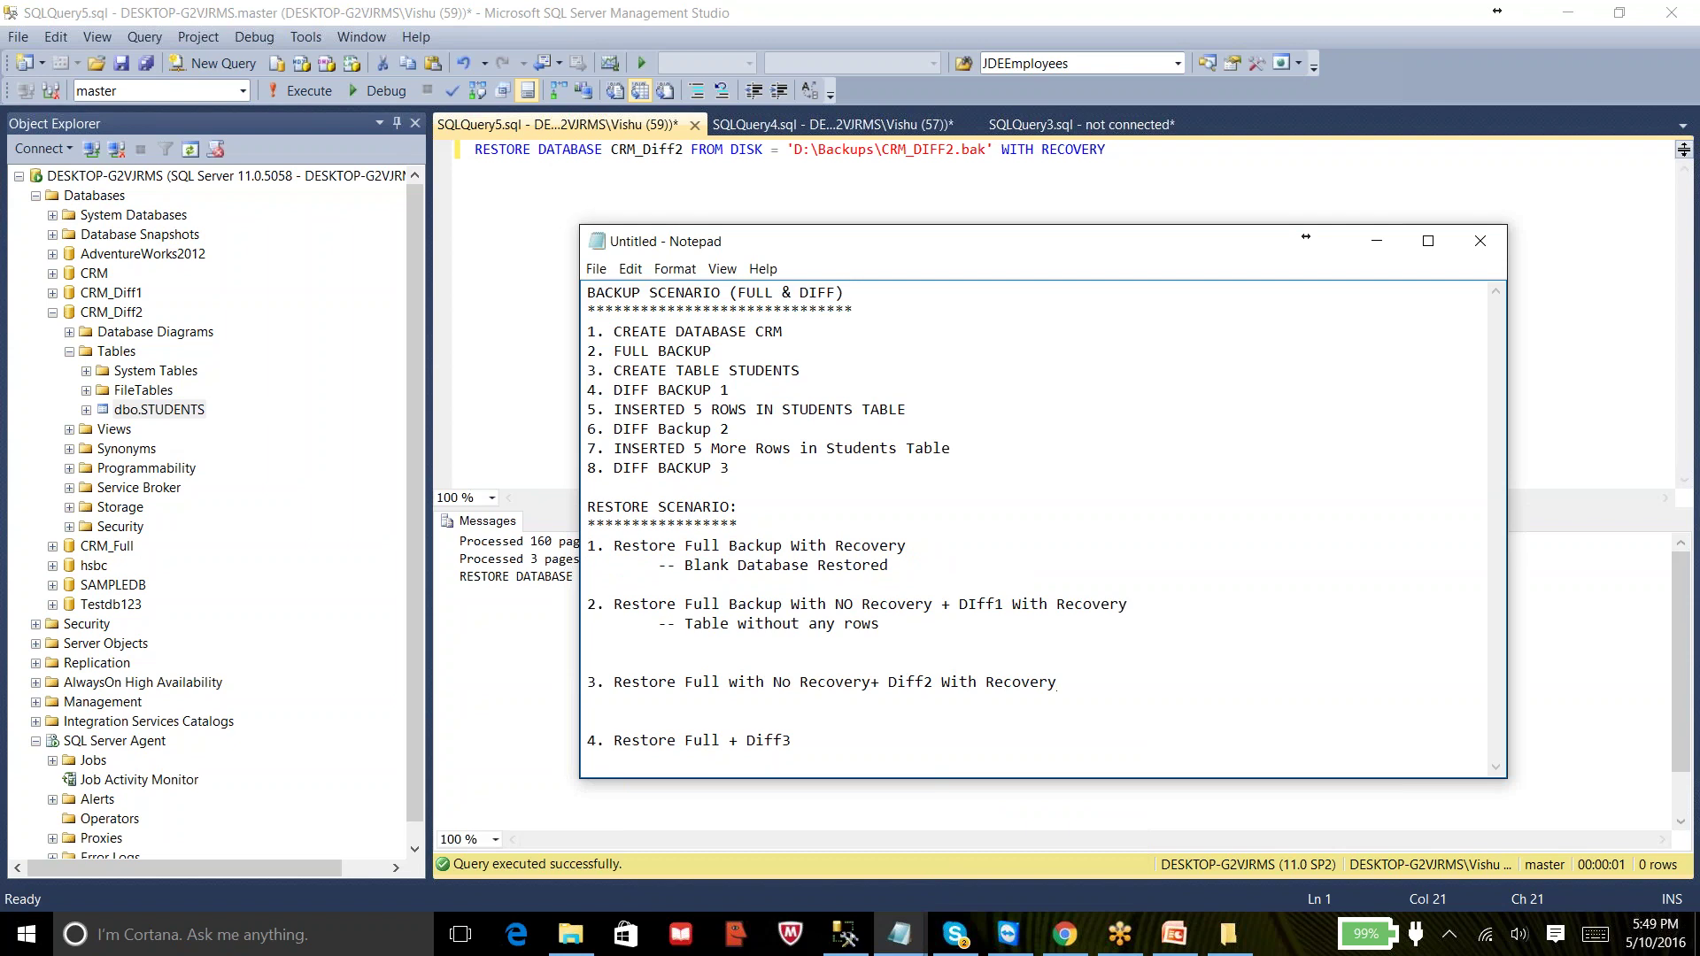
# - Add the outcome note "Table with 5 Rows" under scenario 3 and return to Management Studio
pyautogui.write('Tabe wo')
pyautogui.press('BackSpace')
pyautogui.press('BackSpace')
pyautogui.press('BackSpace')
pyautogui.press('BackSpace')
pyautogui.press('BackSpace')
pyautogui.press('BackSpace')
pyautogui.press('BackSpace')
pyautogui.write('Table with 5 Rows')
pyautogui.click(533, 399)
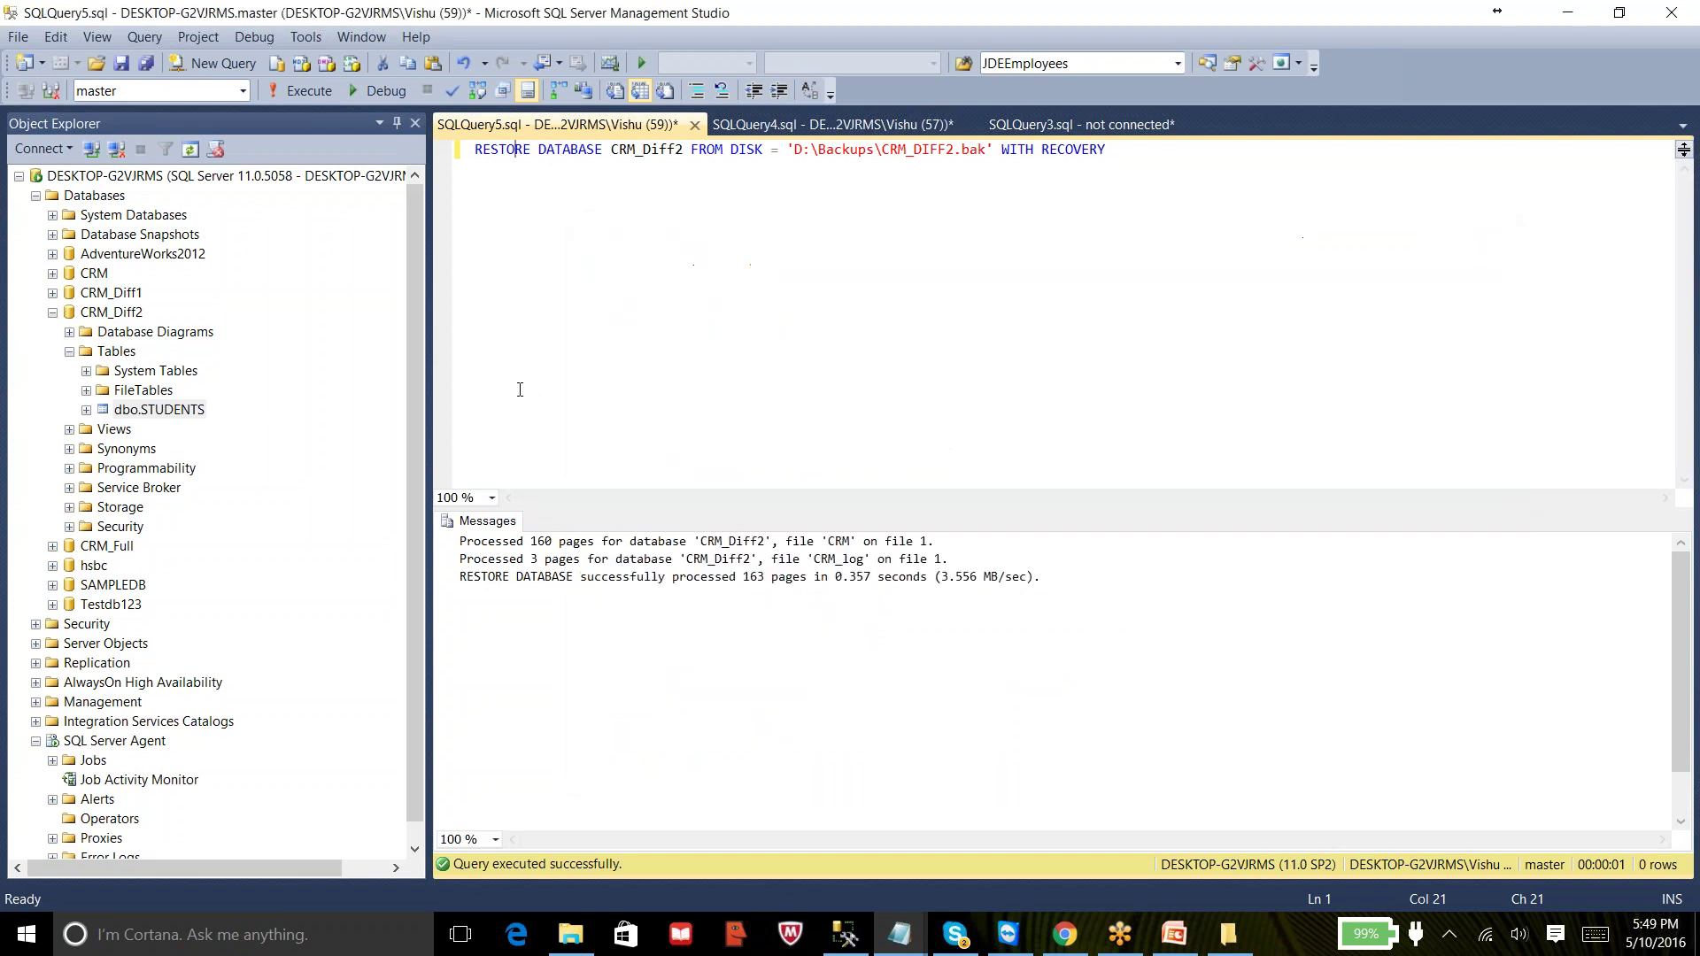
# - Collapse CRM_Diff2 and start a new database restore that uses a backup device as its source
pyautogui.click(53, 313)
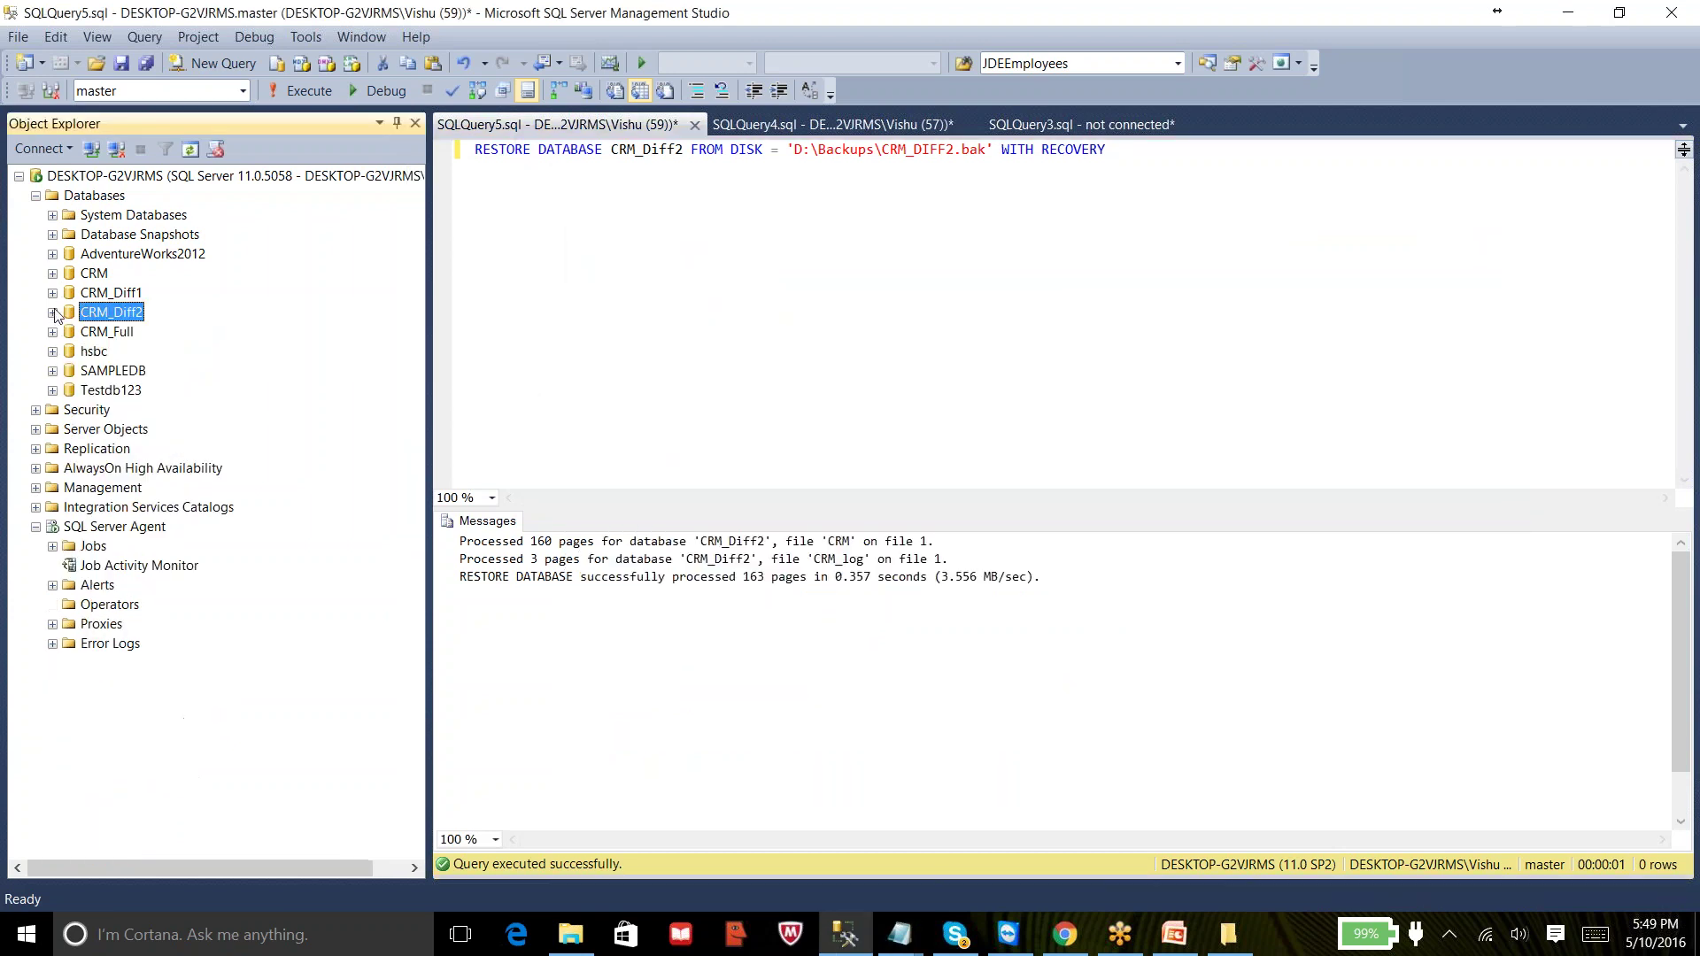
pyautogui.rightClick(88, 200)
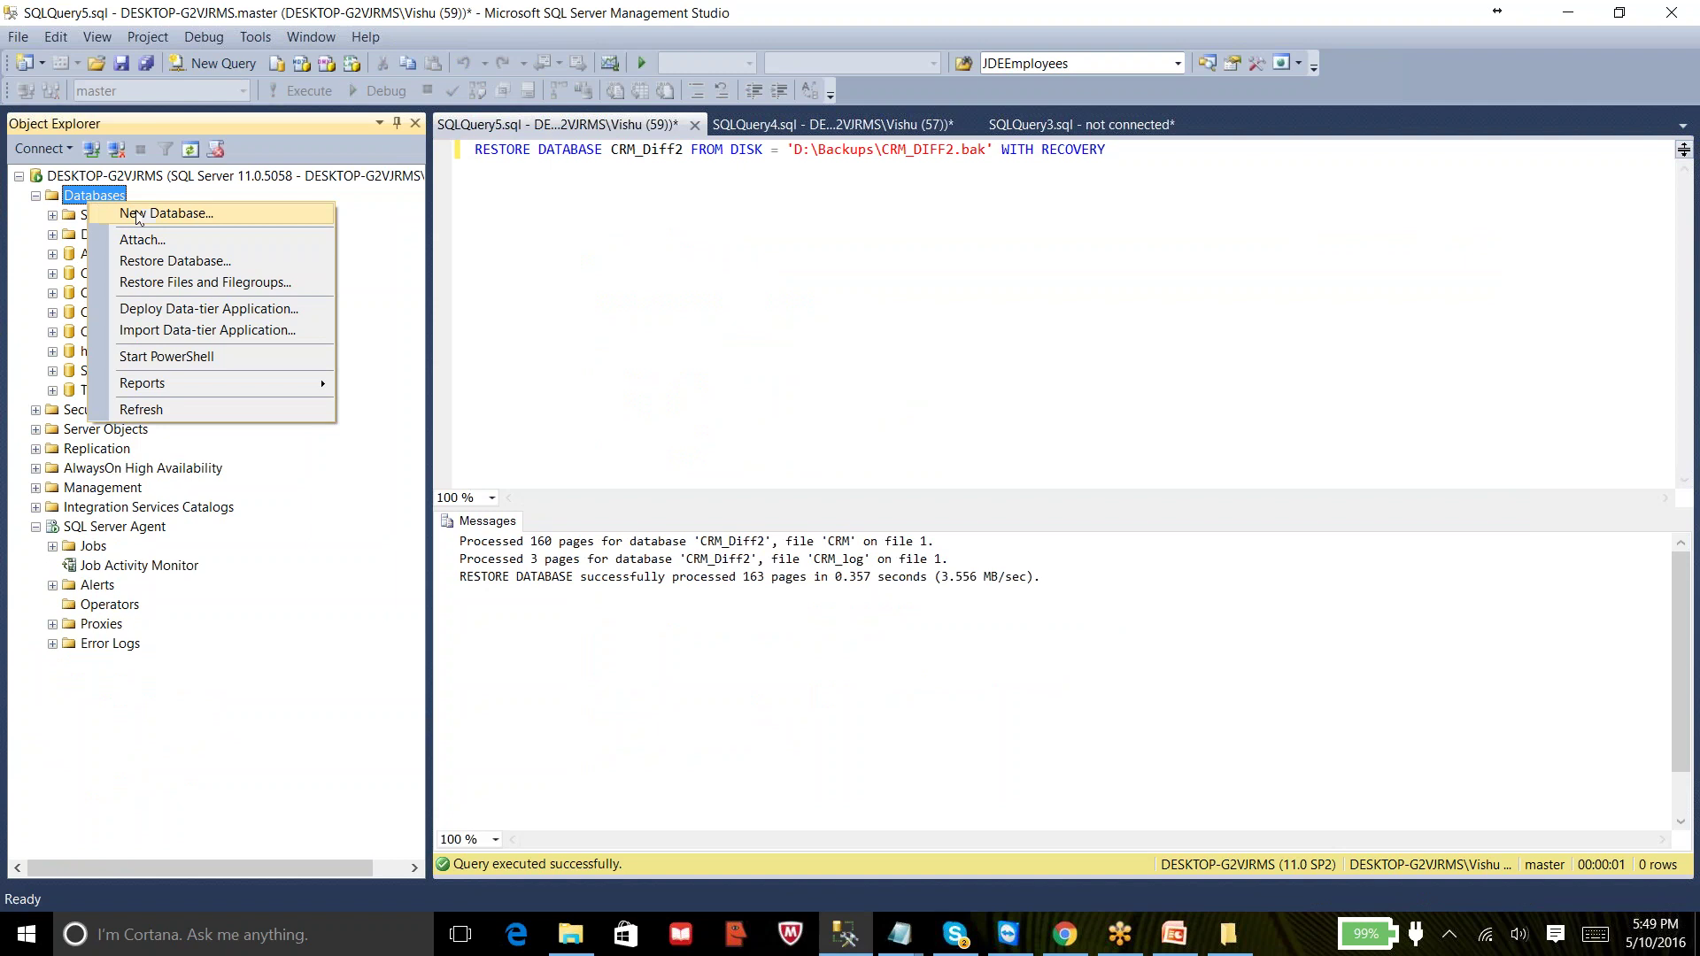
pyautogui.click(186, 261)
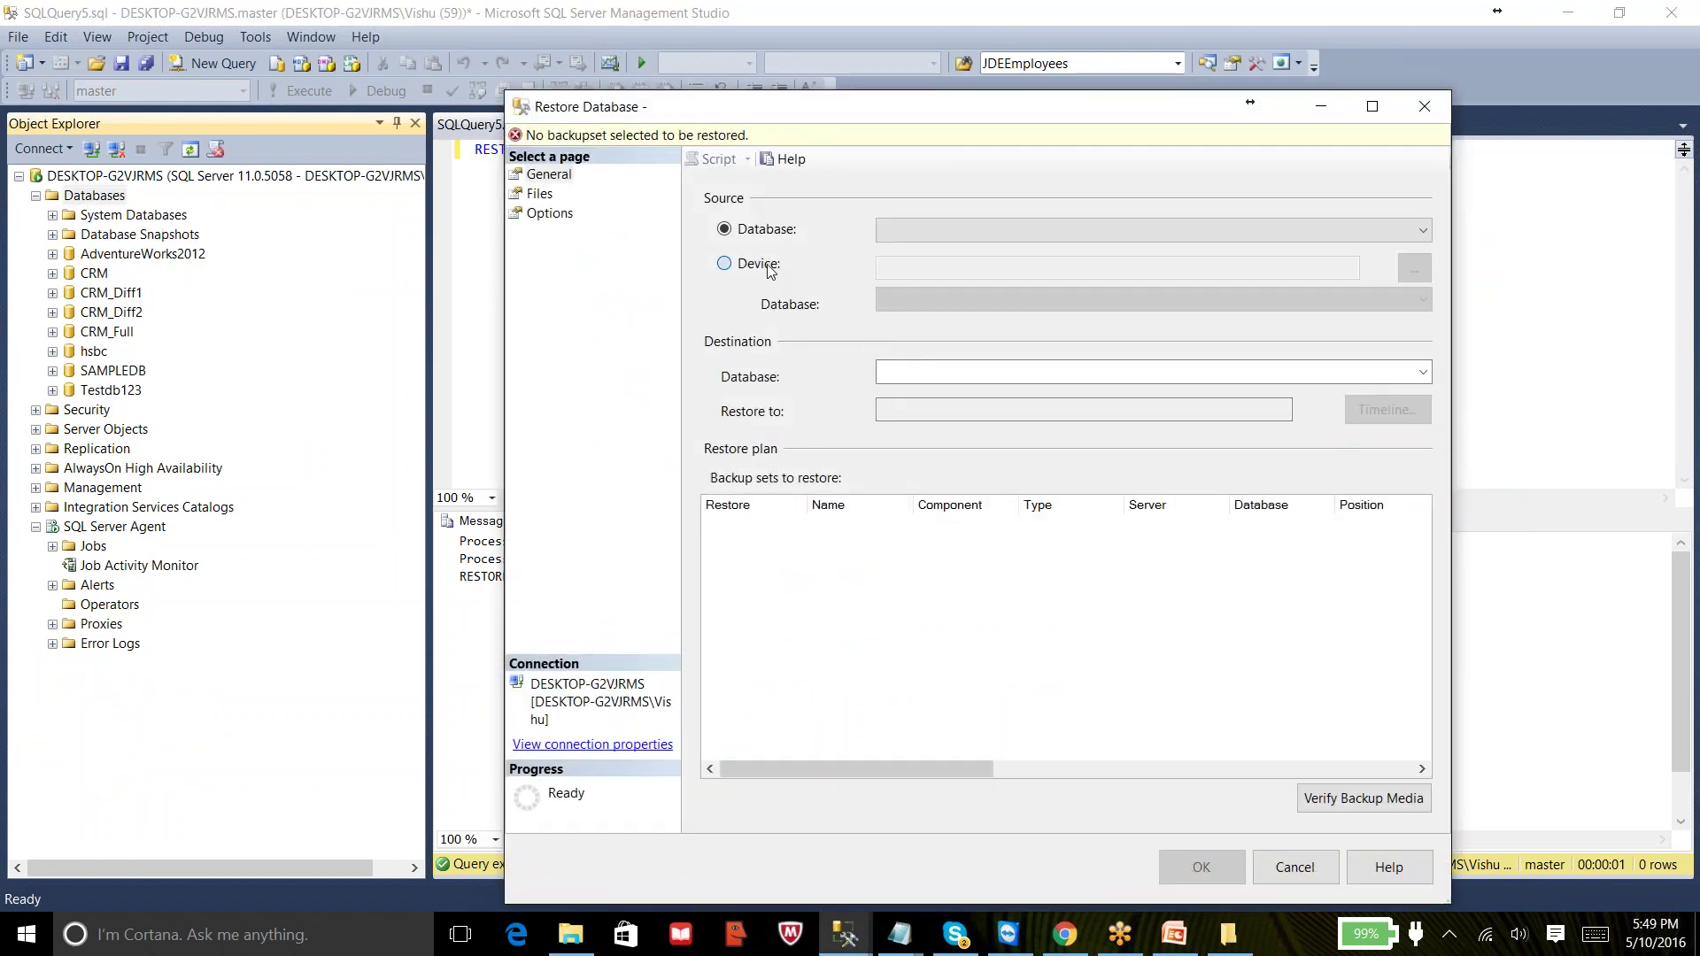
pyautogui.click(724, 262)
pyautogui.click(1429, 270)
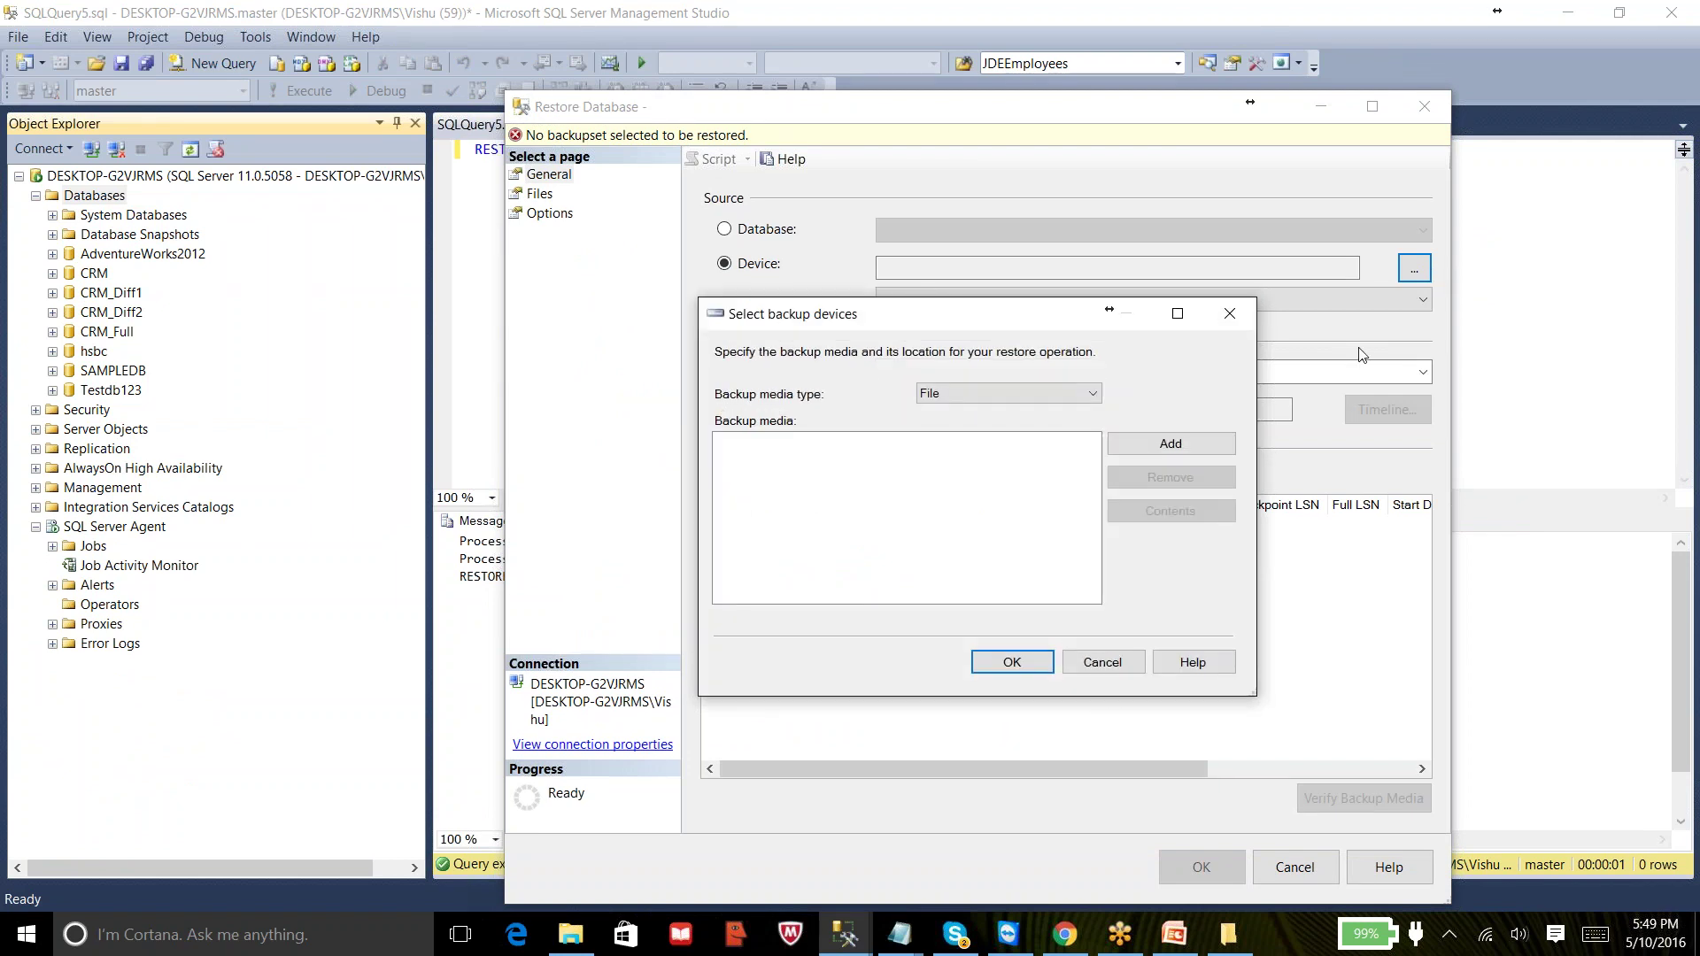
# - Add CRM_Full.bak from D:\Backups as the backup media and set the destination database to CRM_Diff3
pyautogui.click(1219, 445)
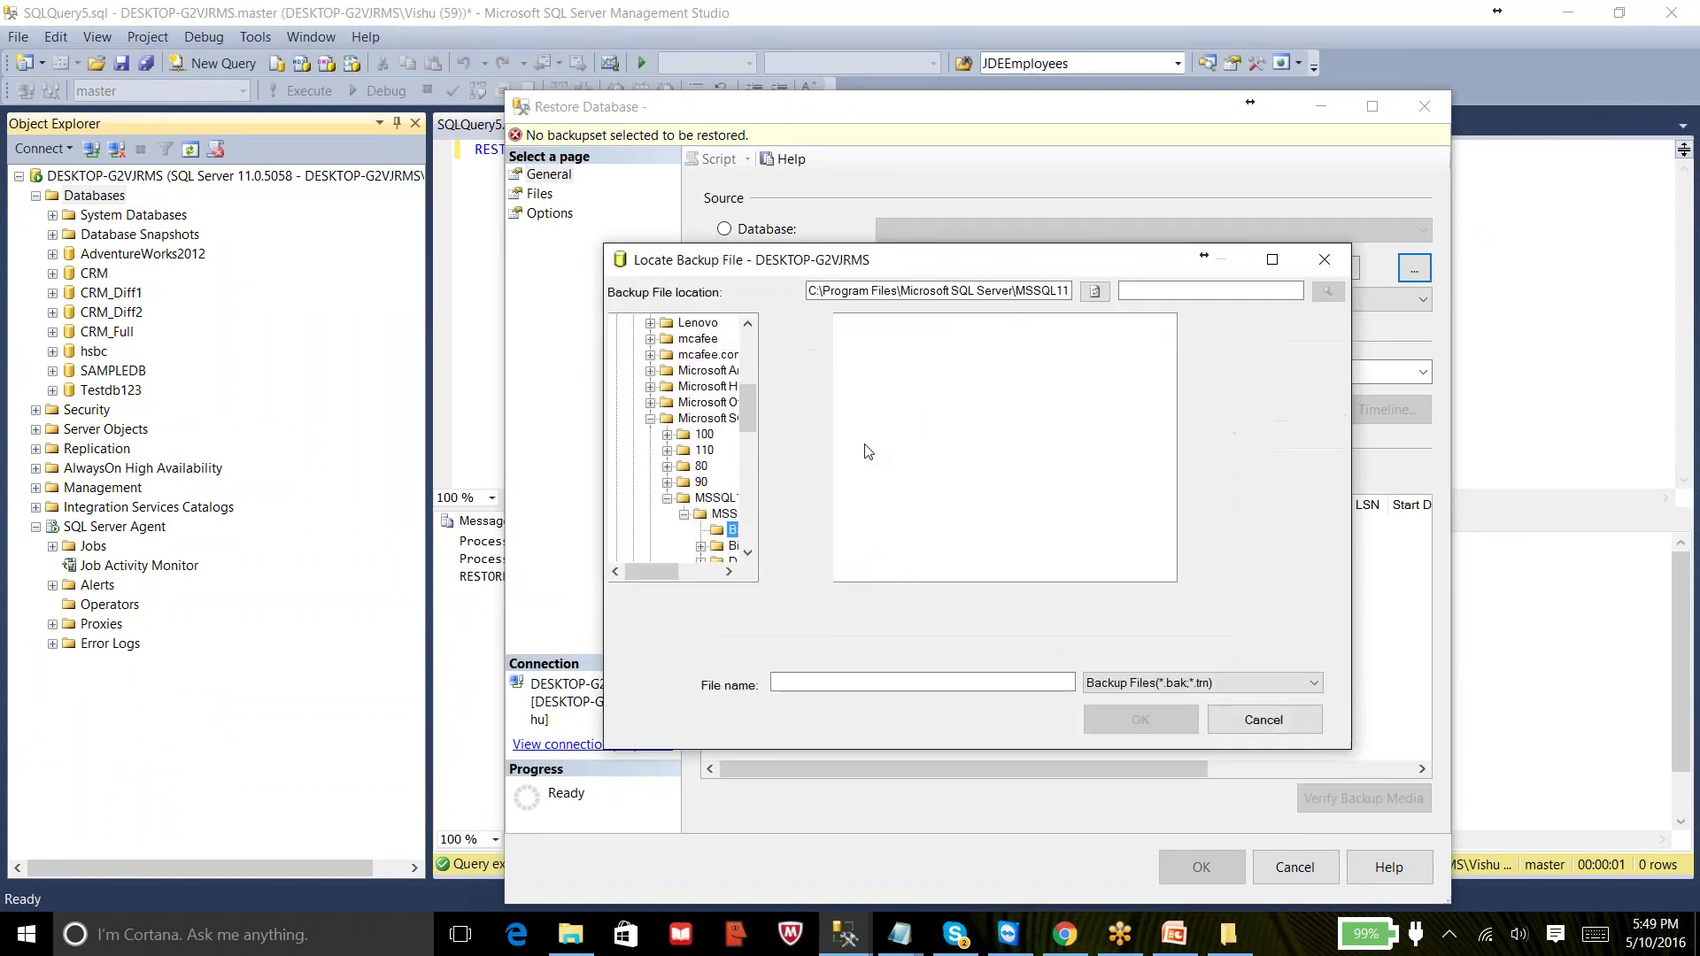
pyautogui.moveTo(743, 422); pyautogui.dragTo(745, 353)
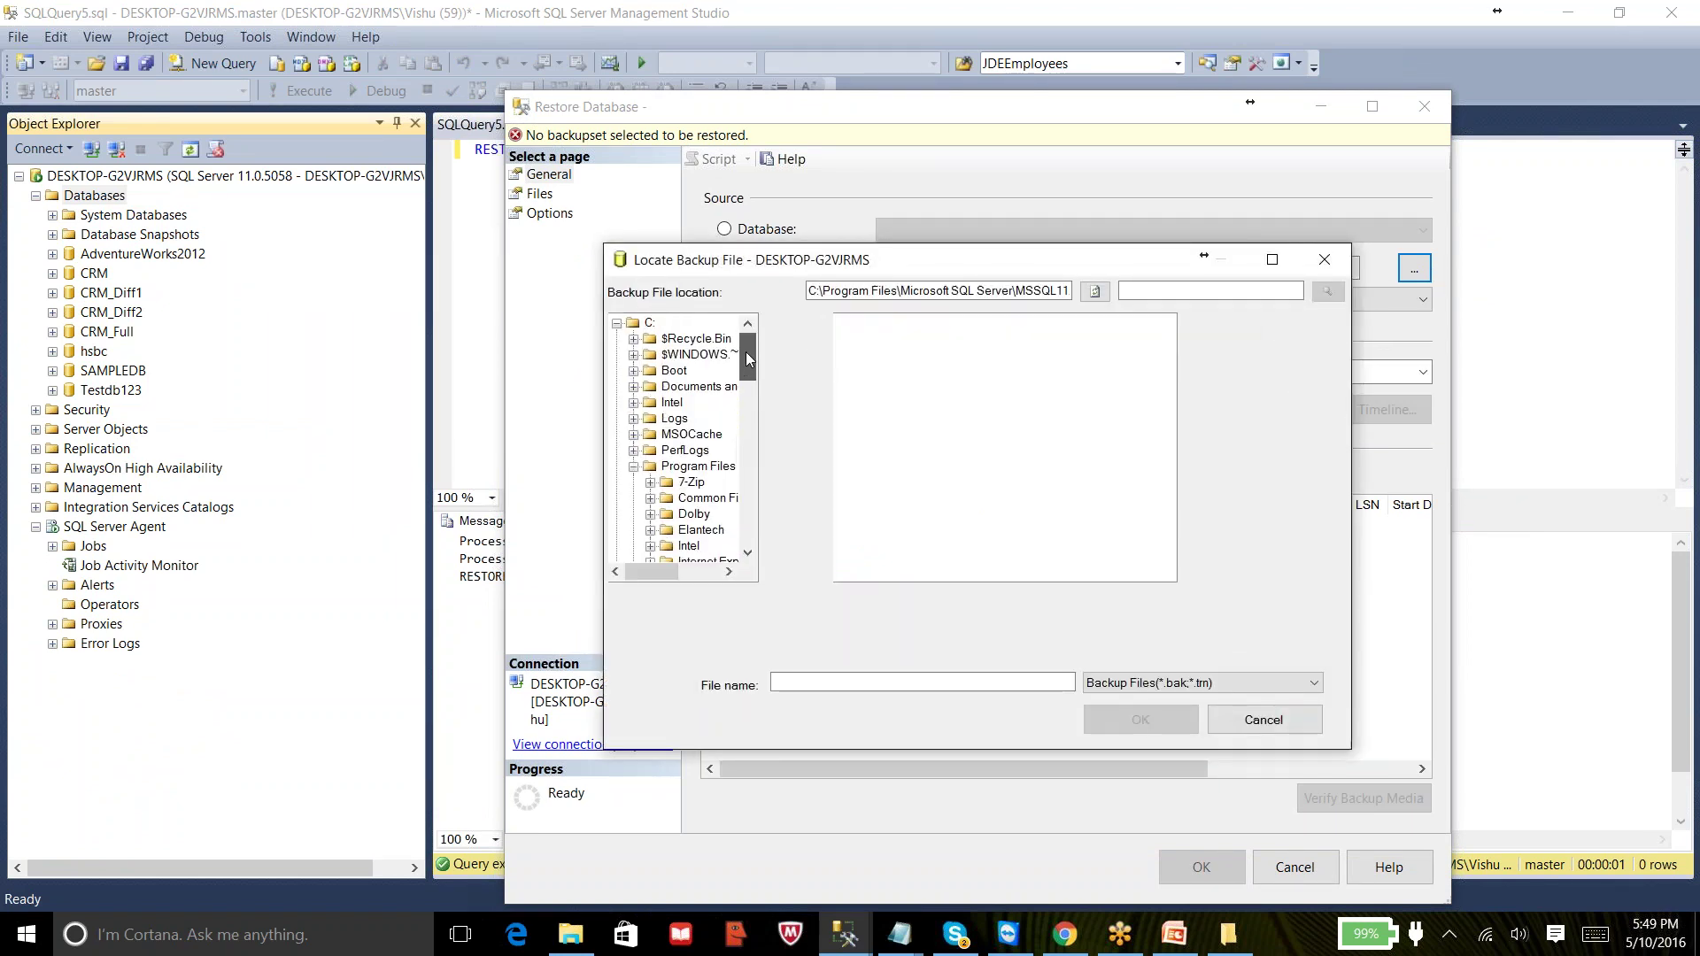
pyautogui.click(616, 323)
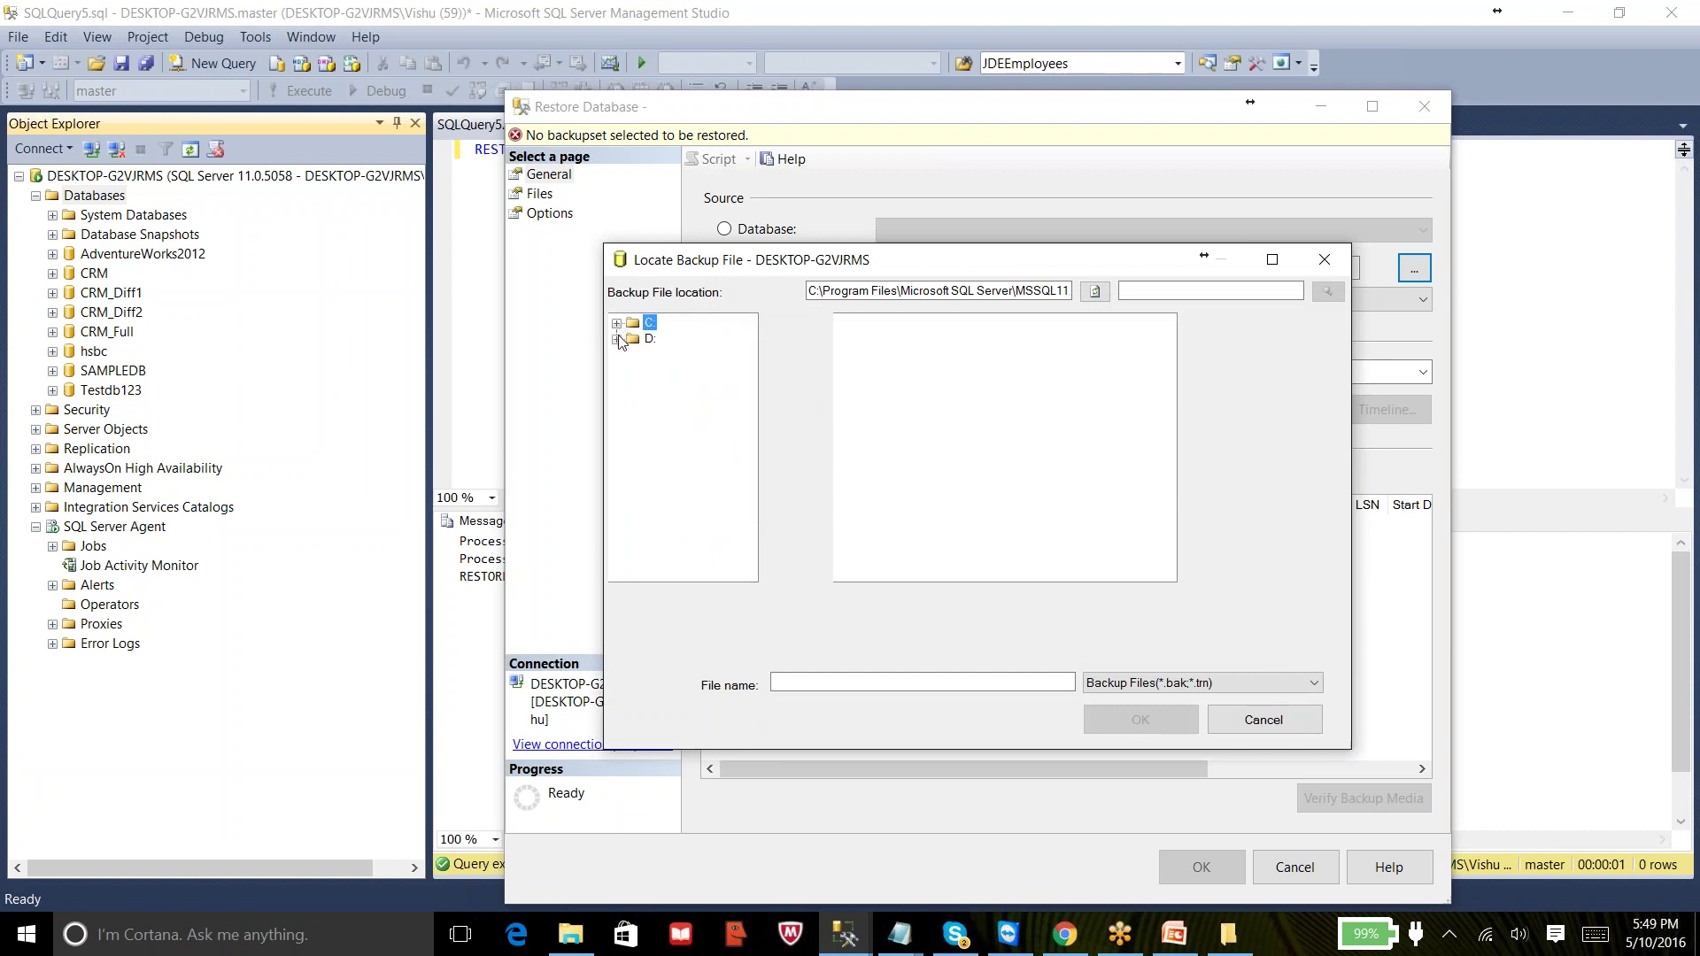
pyautogui.click(616, 338)
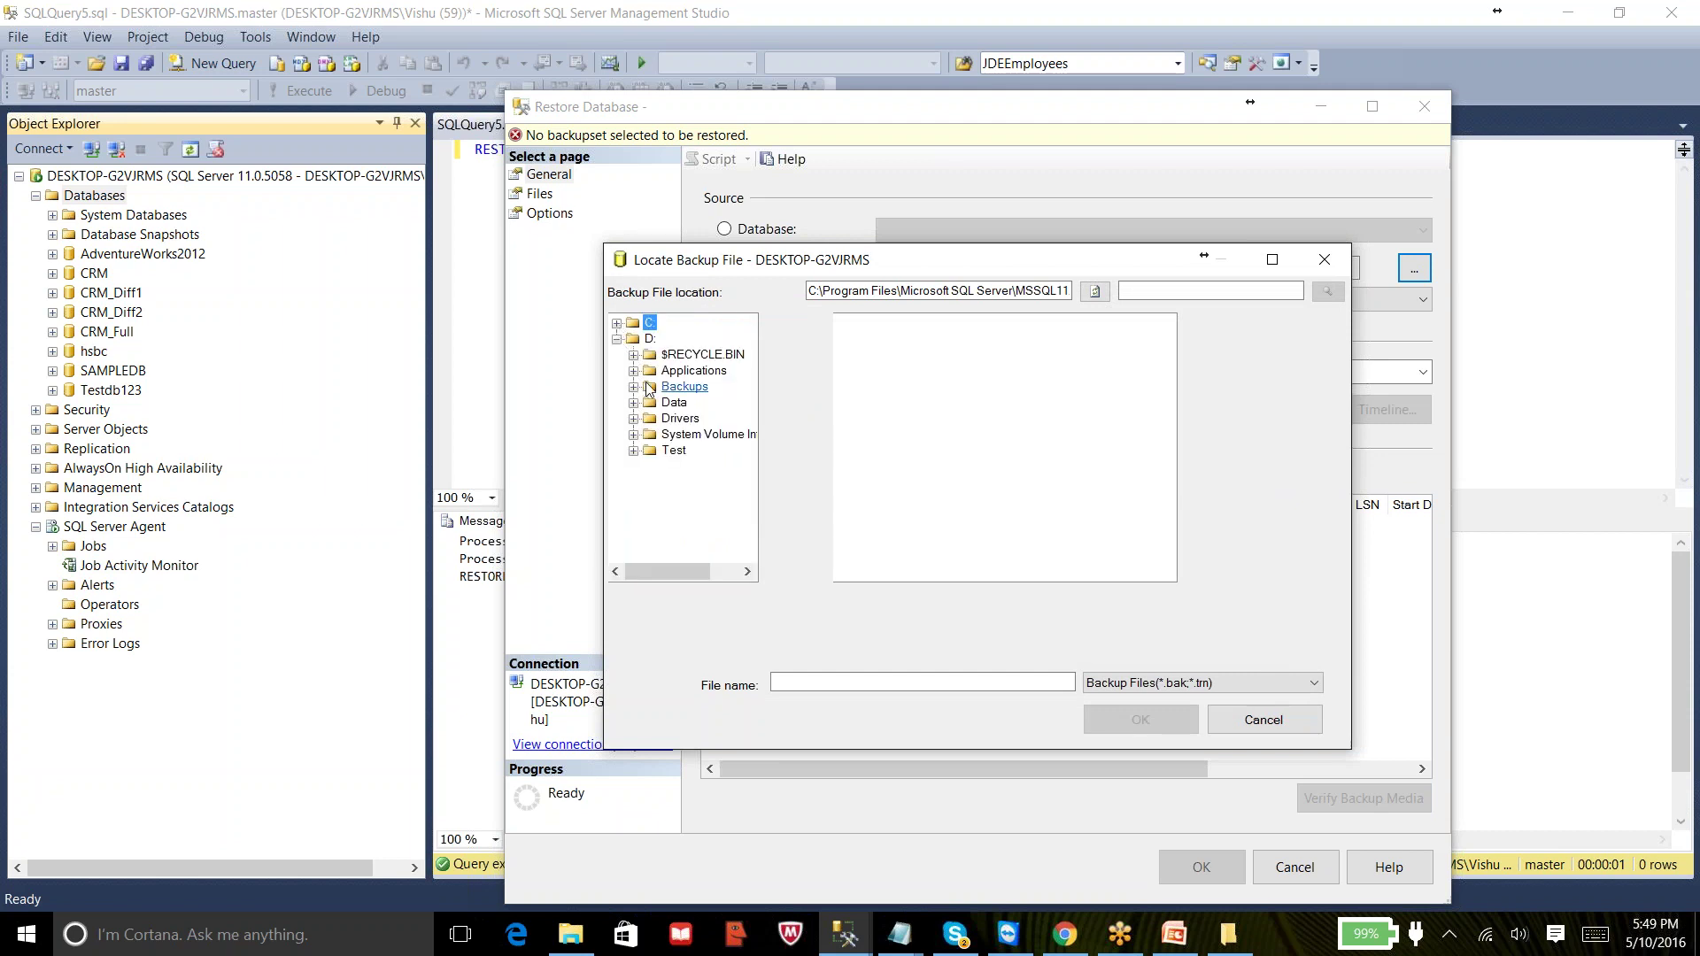
pyautogui.click(684, 386)
pyautogui.click(887, 366)
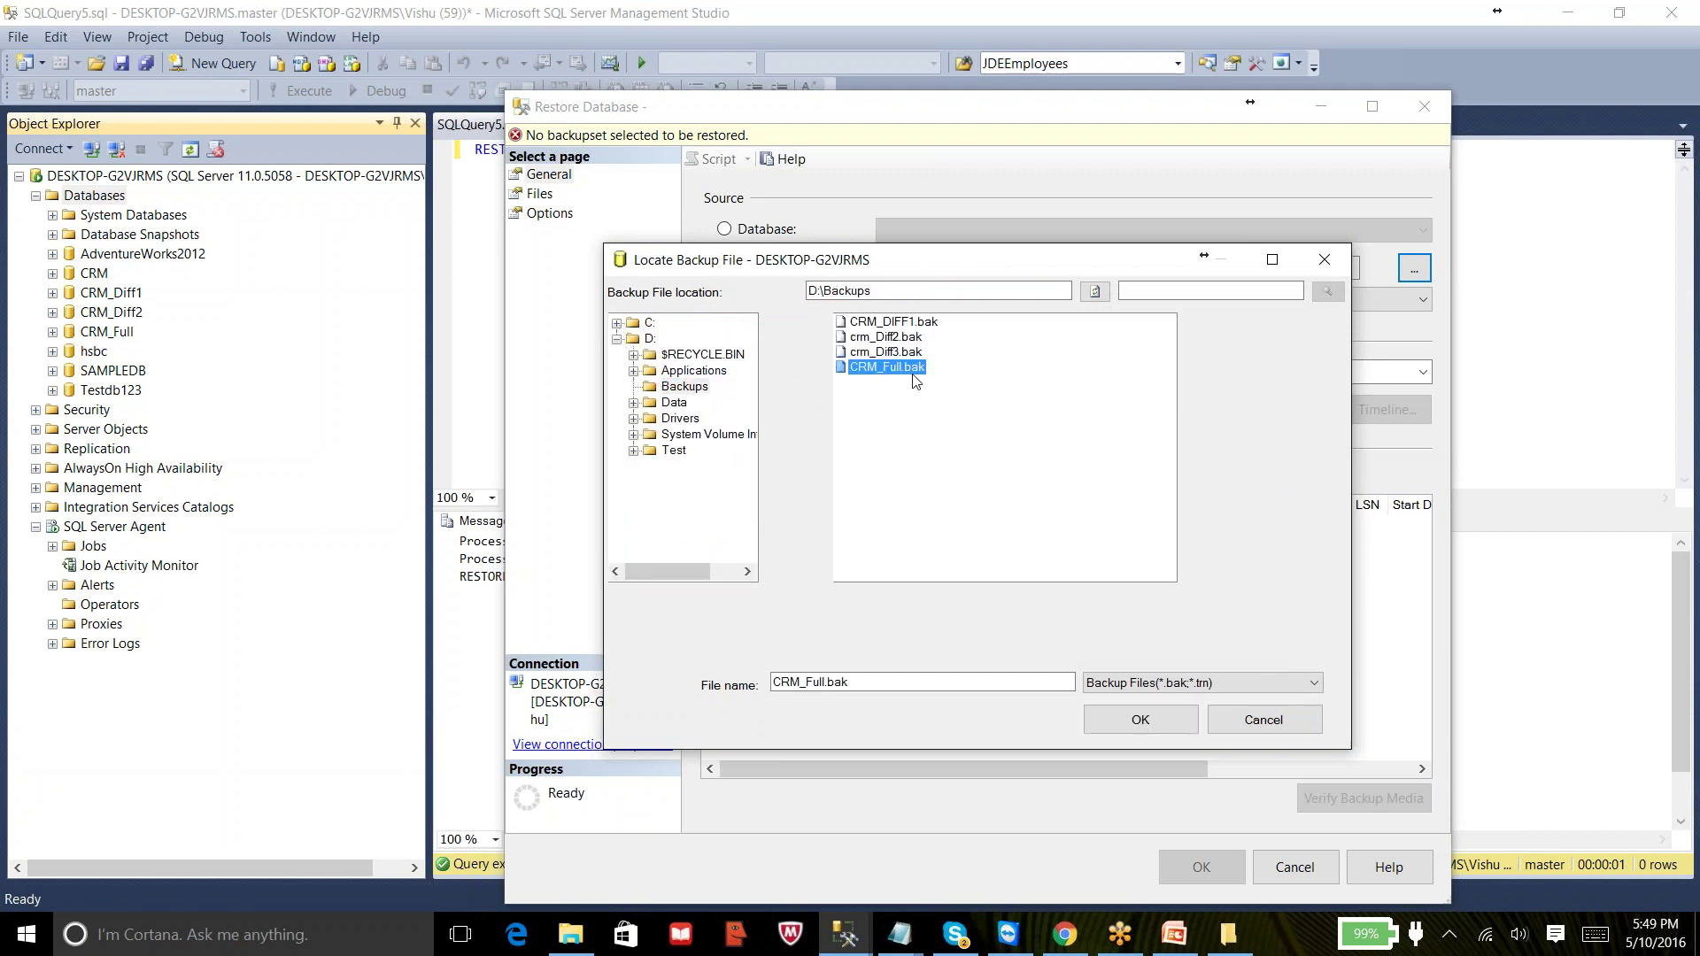
pyautogui.click(1121, 711)
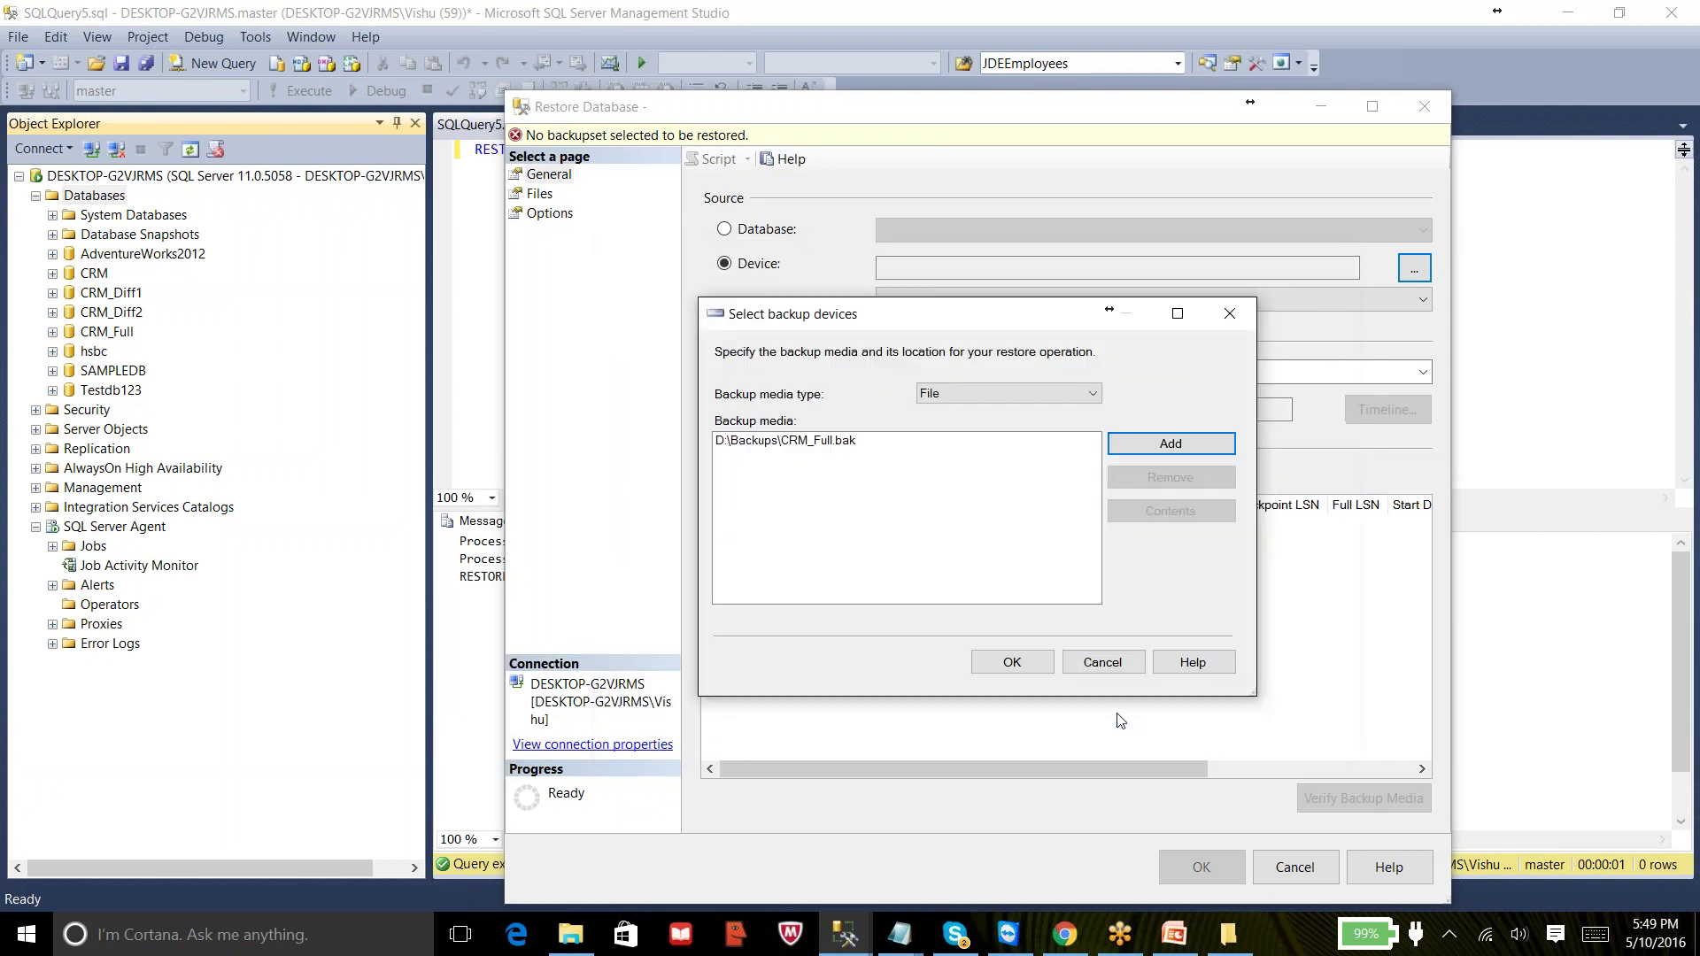
pyautogui.click(1010, 662)
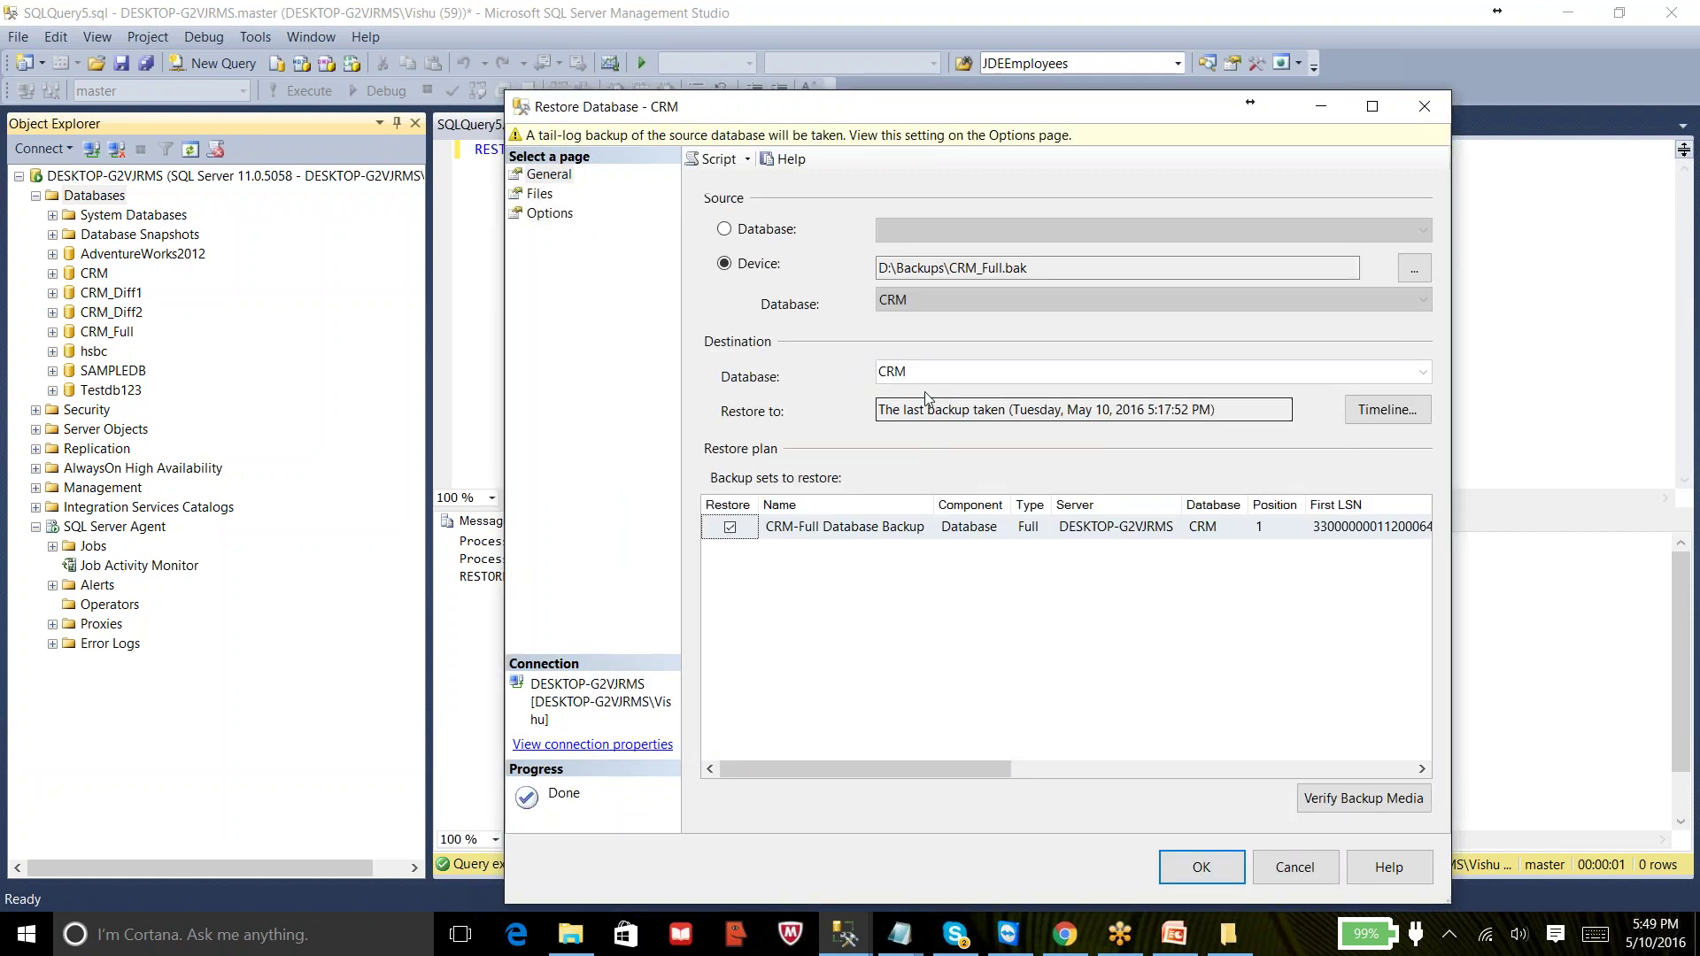
pyautogui.click(928, 371)
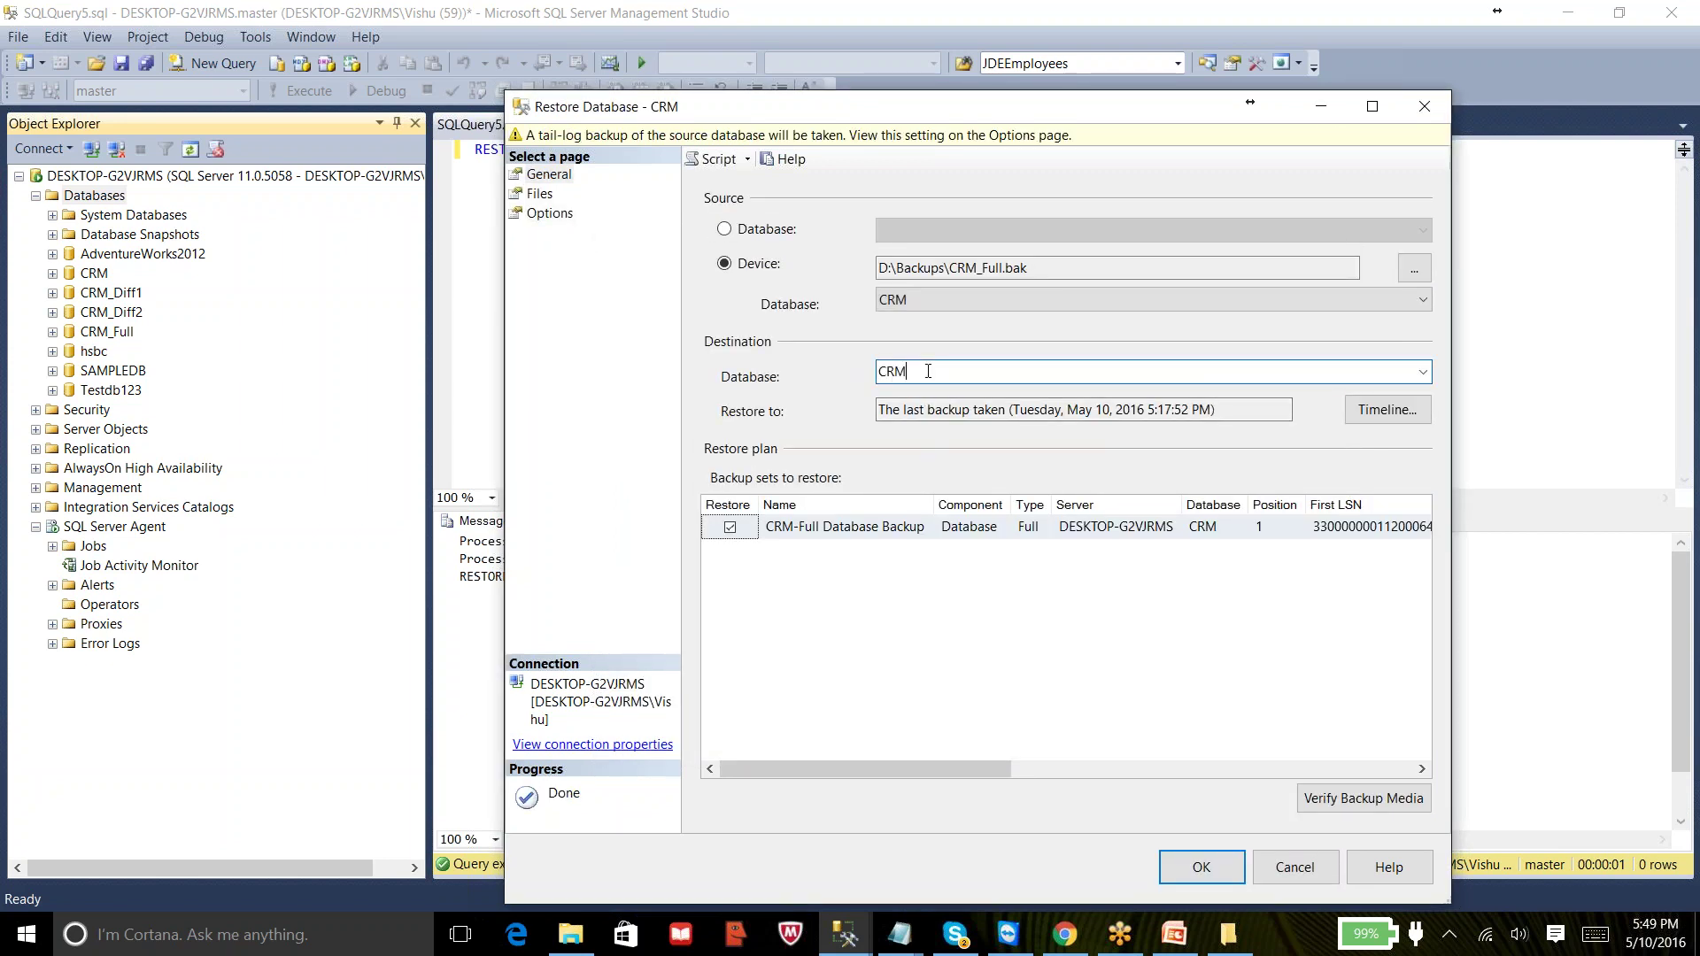
pyautogui.write('_Diff3')
# - Set the CRM data file to restore as CRM_Diff3.mdf in the D:\Data folder
pyautogui.click(547, 198)
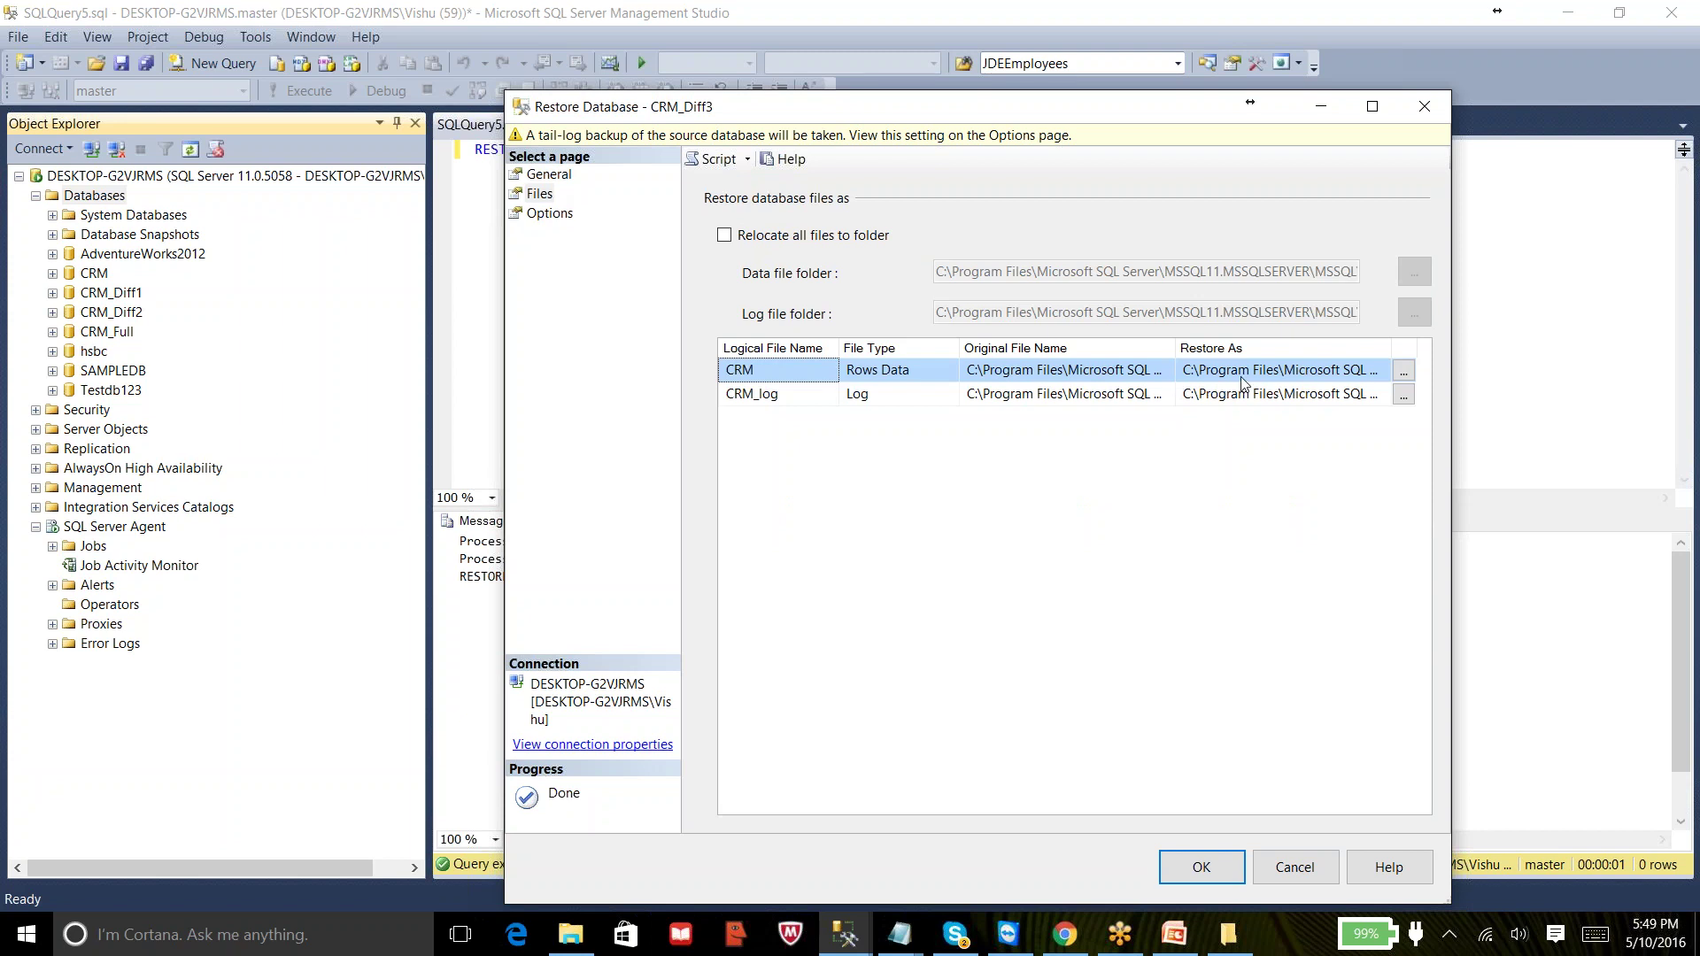
pyautogui.click(1404, 371)
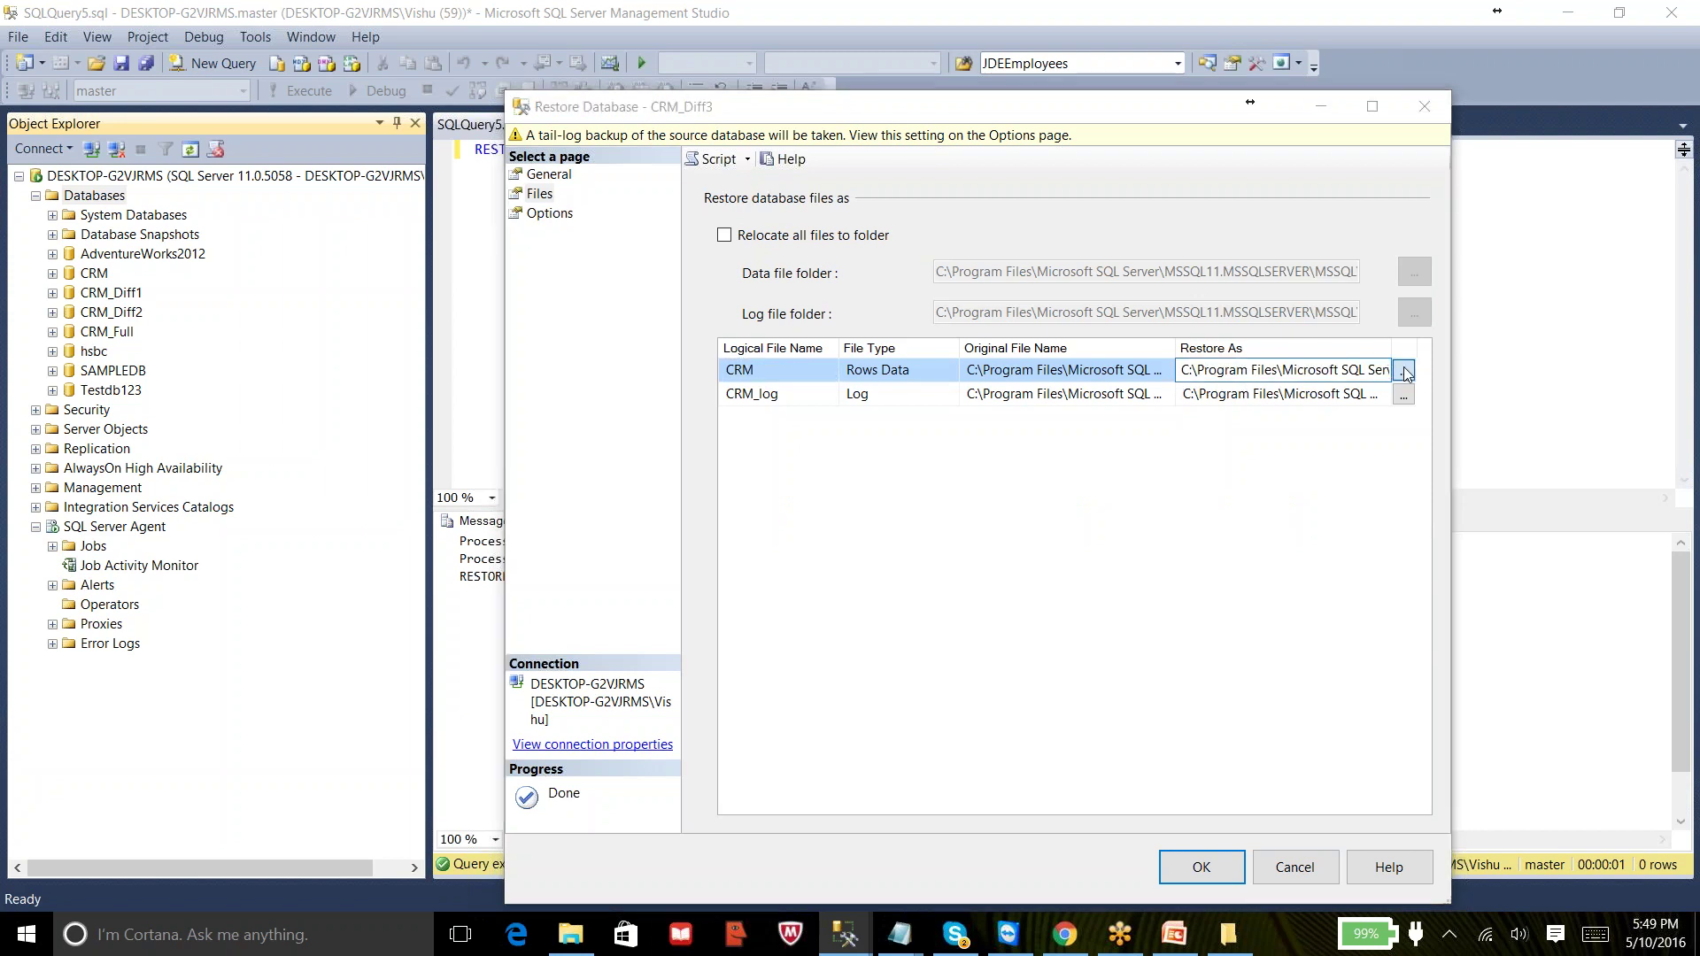
pyautogui.moveTo(1199, 450); pyautogui.dragTo(1203, 657)
pyautogui.click(764, 669)
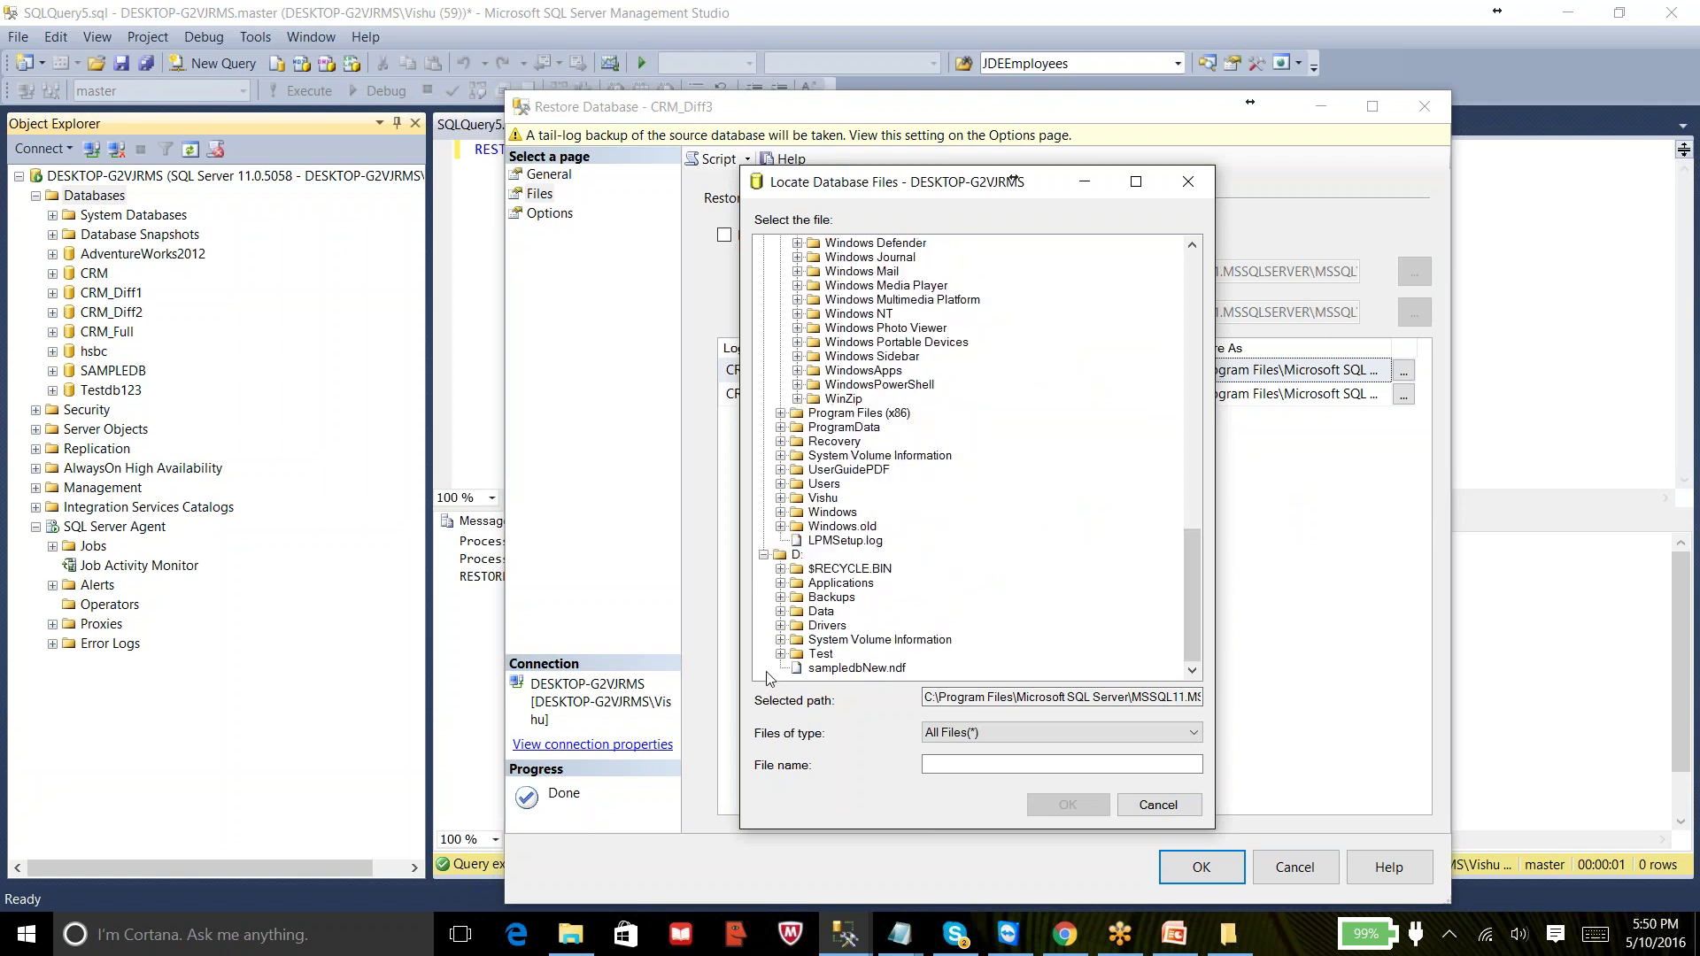
pyautogui.click(821, 611)
pyautogui.click(1018, 763)
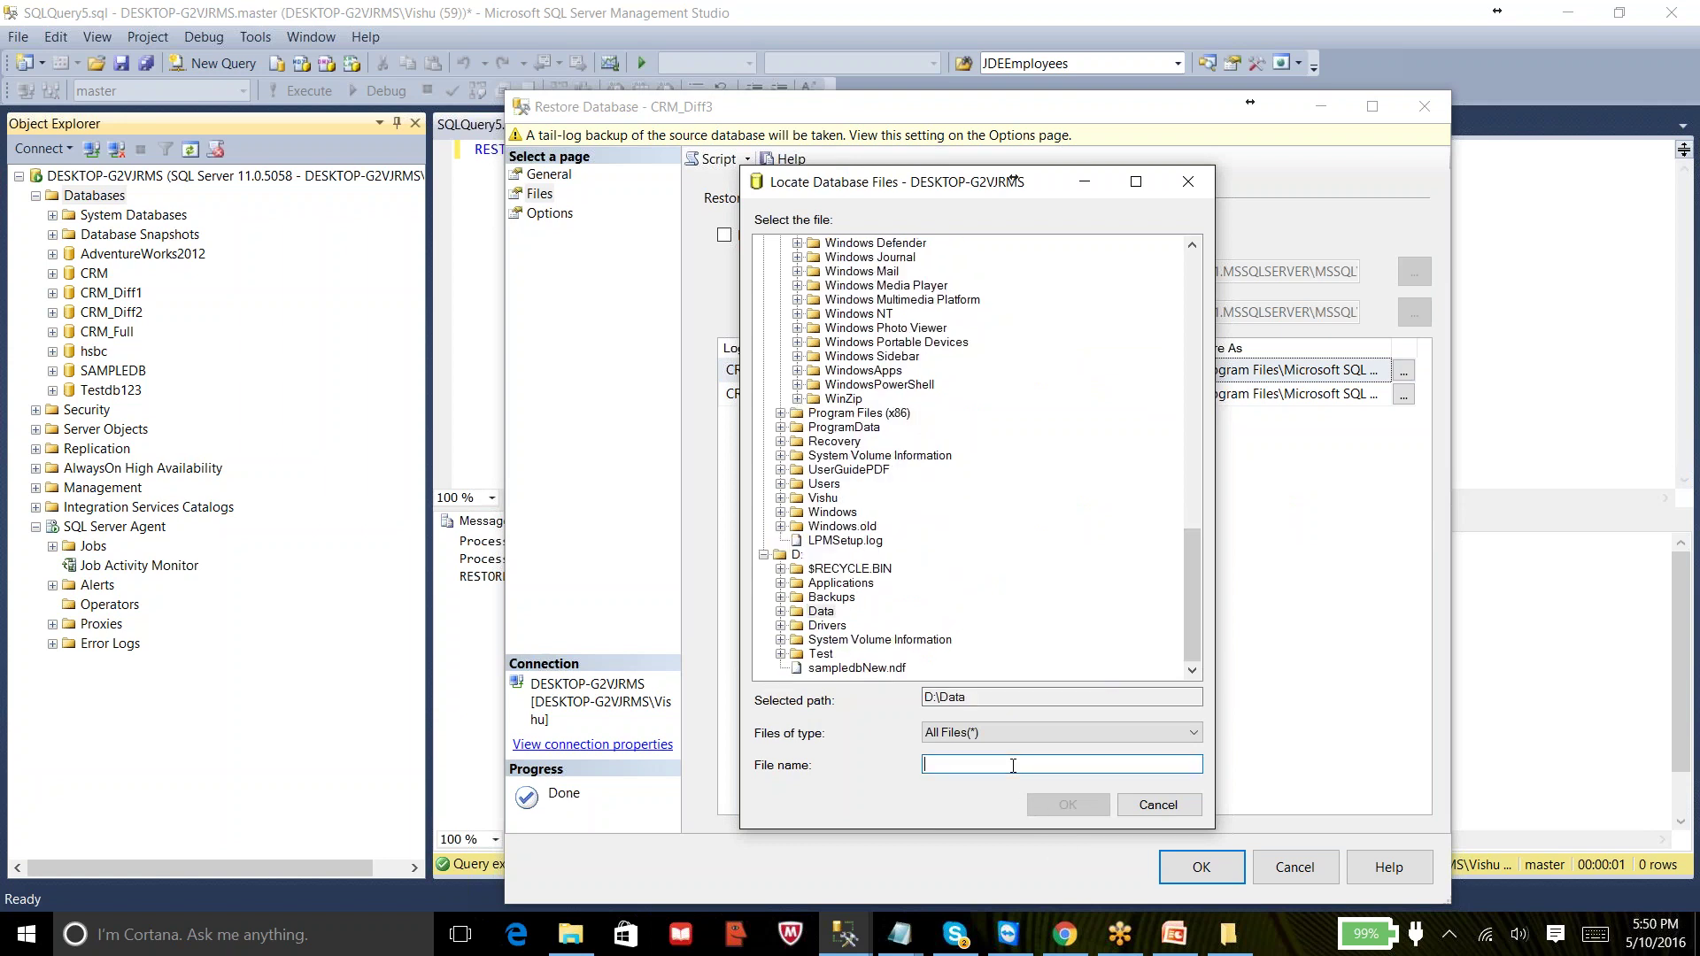
pyautogui.write('CRM_Diff3.mdf')
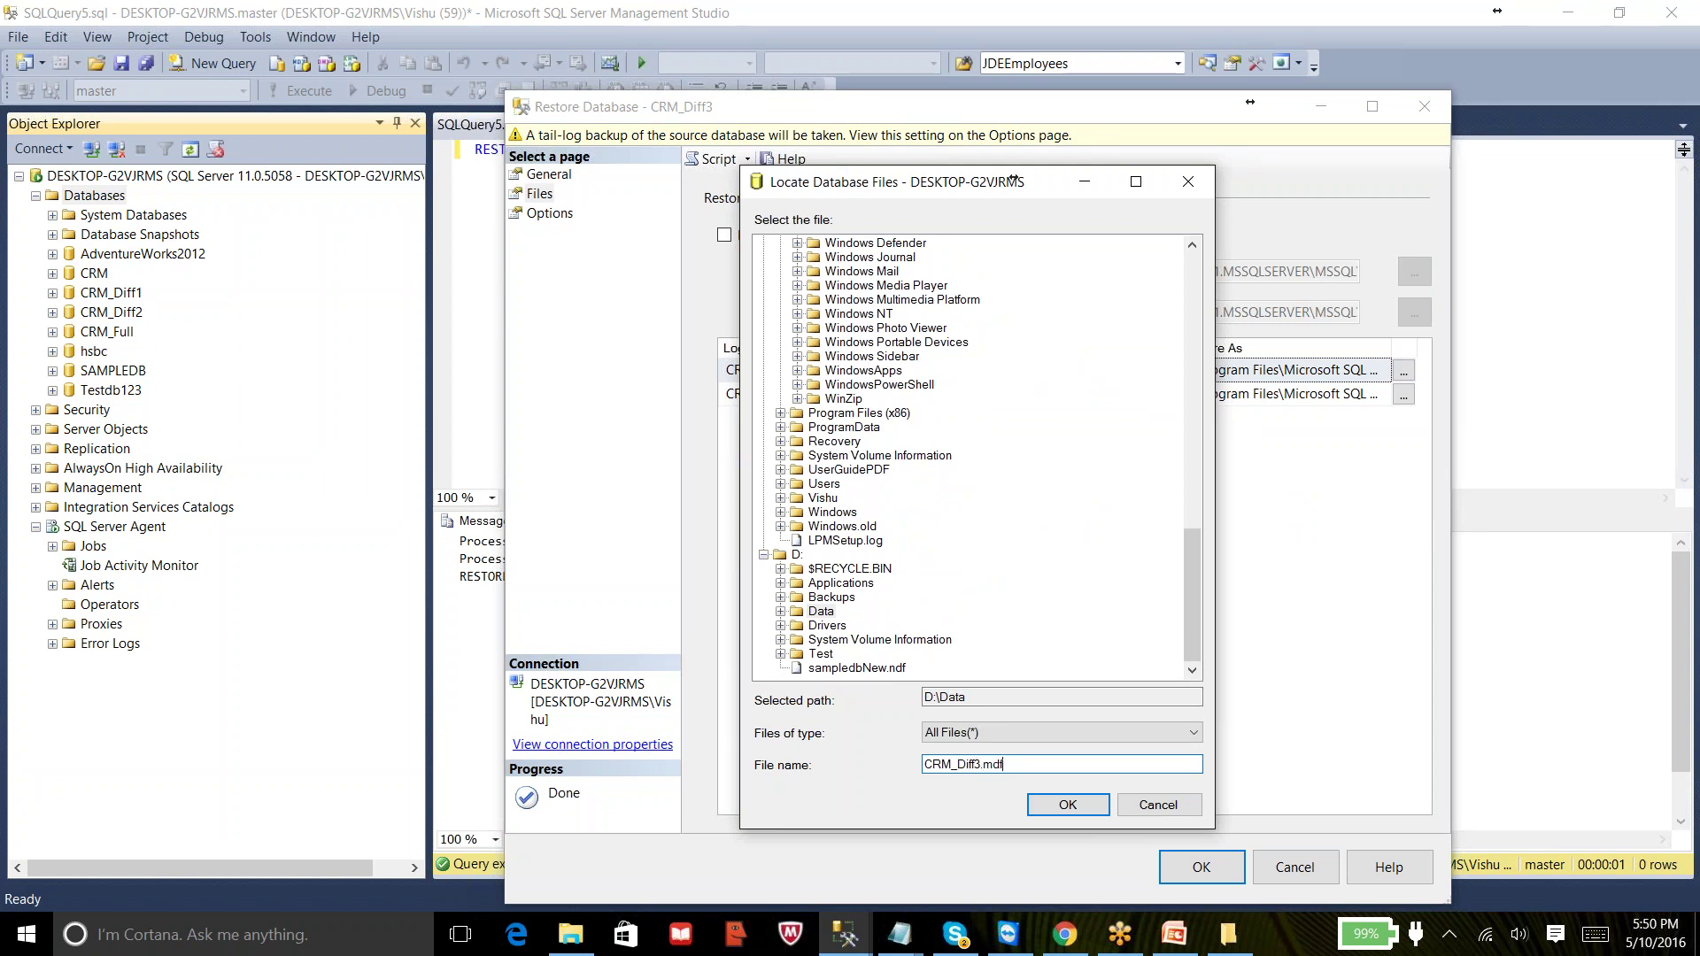
pyautogui.click(1043, 802)
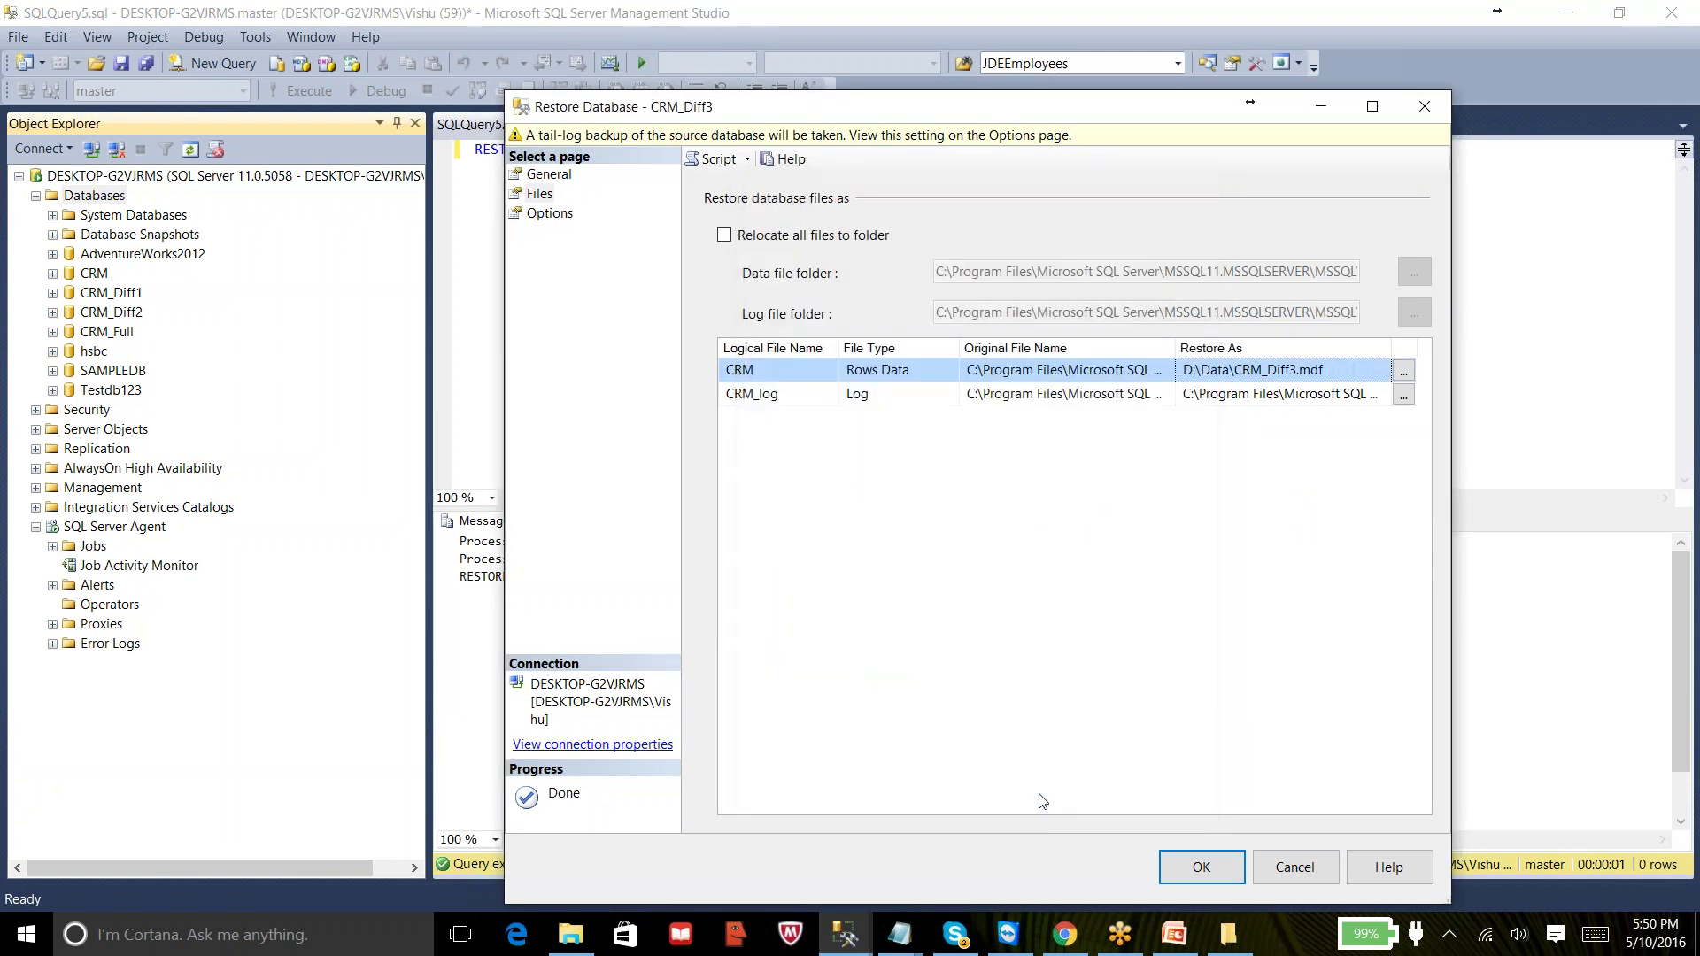
# - Set the CRM_log file to restore as CRM_Diff3_log.ldf in the D:\Data folder
pyautogui.click(1404, 395)
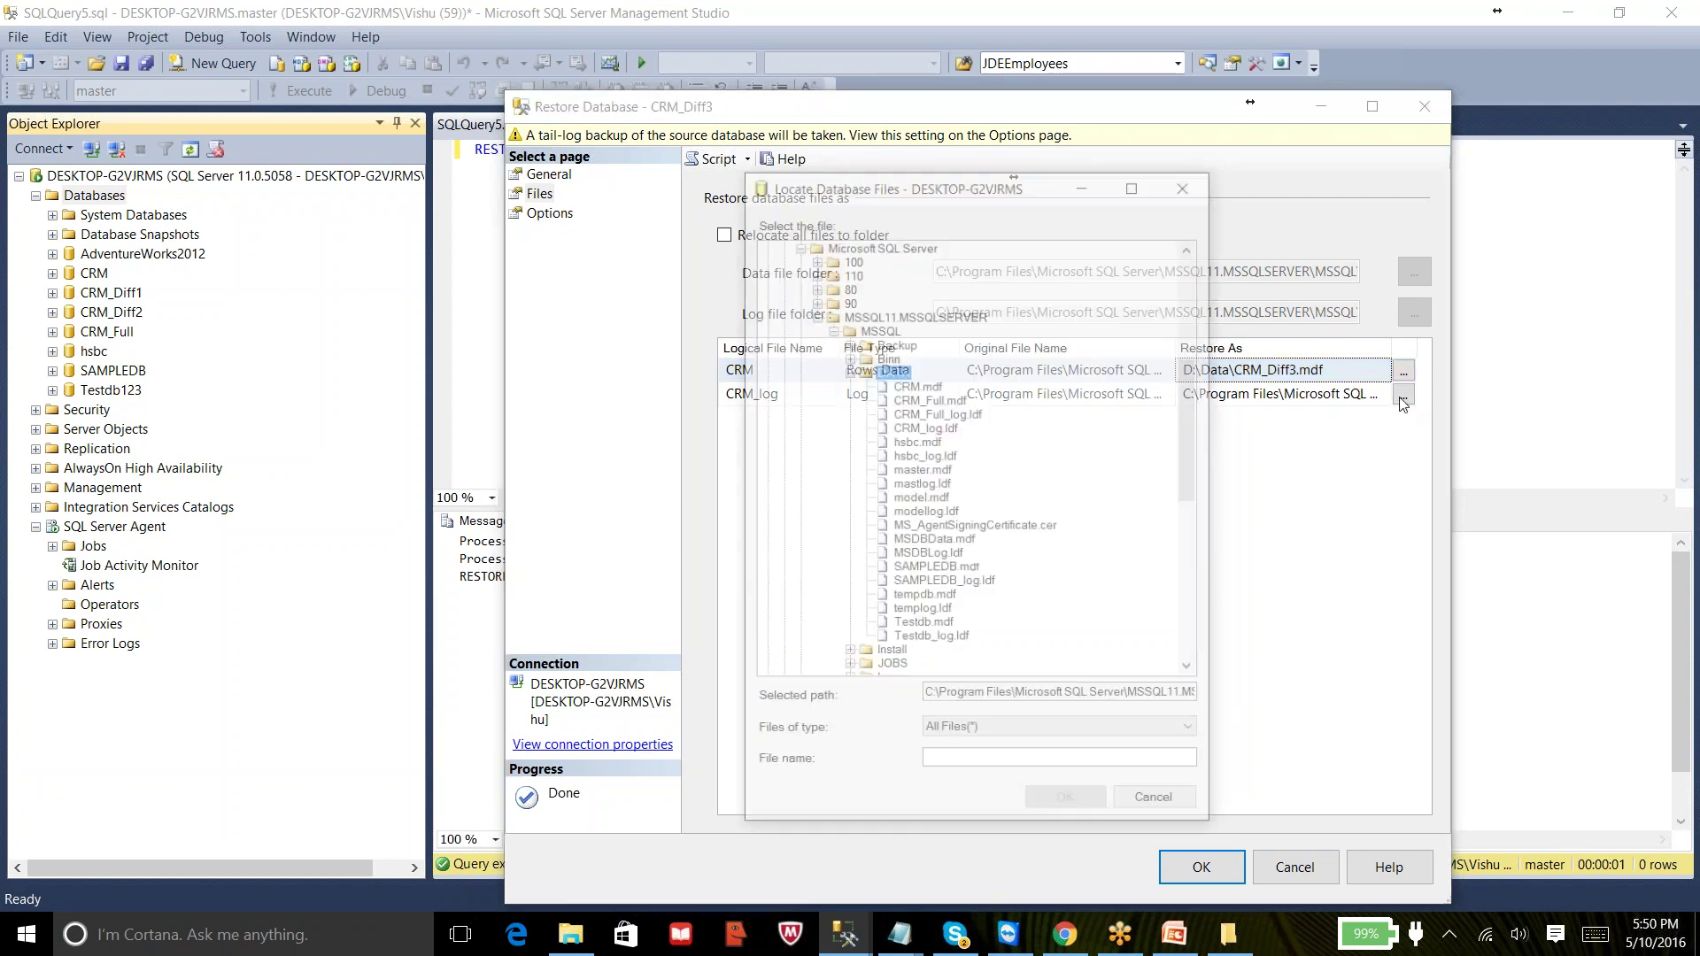
pyautogui.moveTo(1191, 433); pyautogui.dragTo(1192, 625)
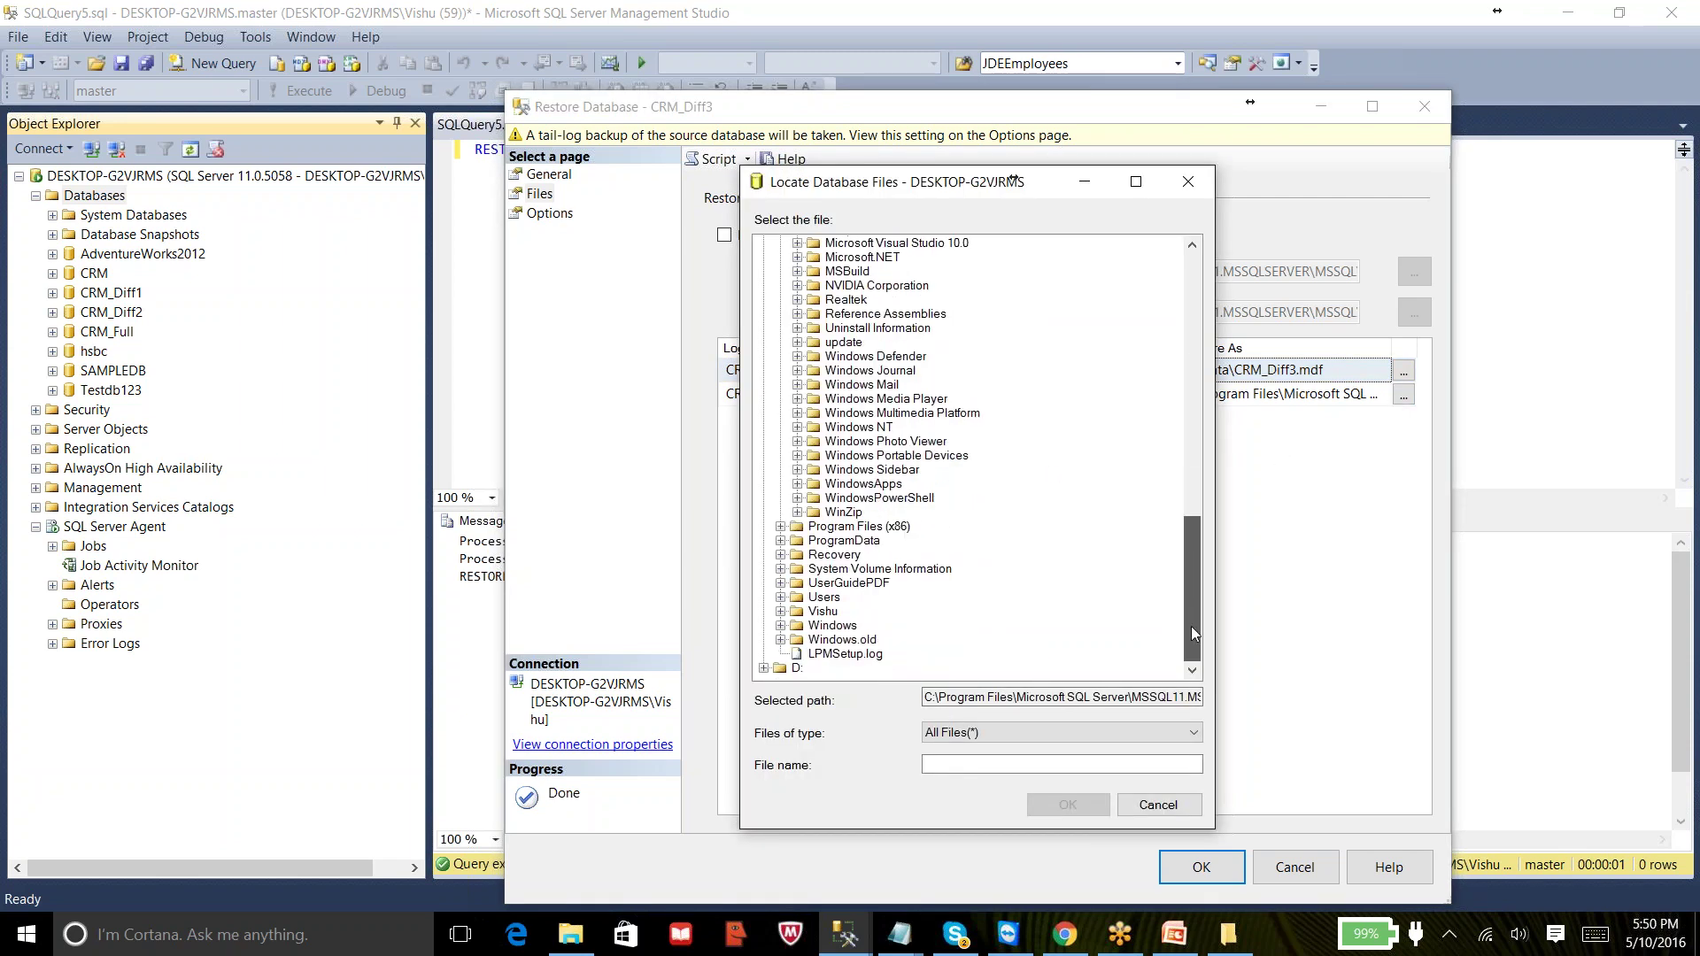
pyautogui.click(765, 680)
pyautogui.click(834, 598)
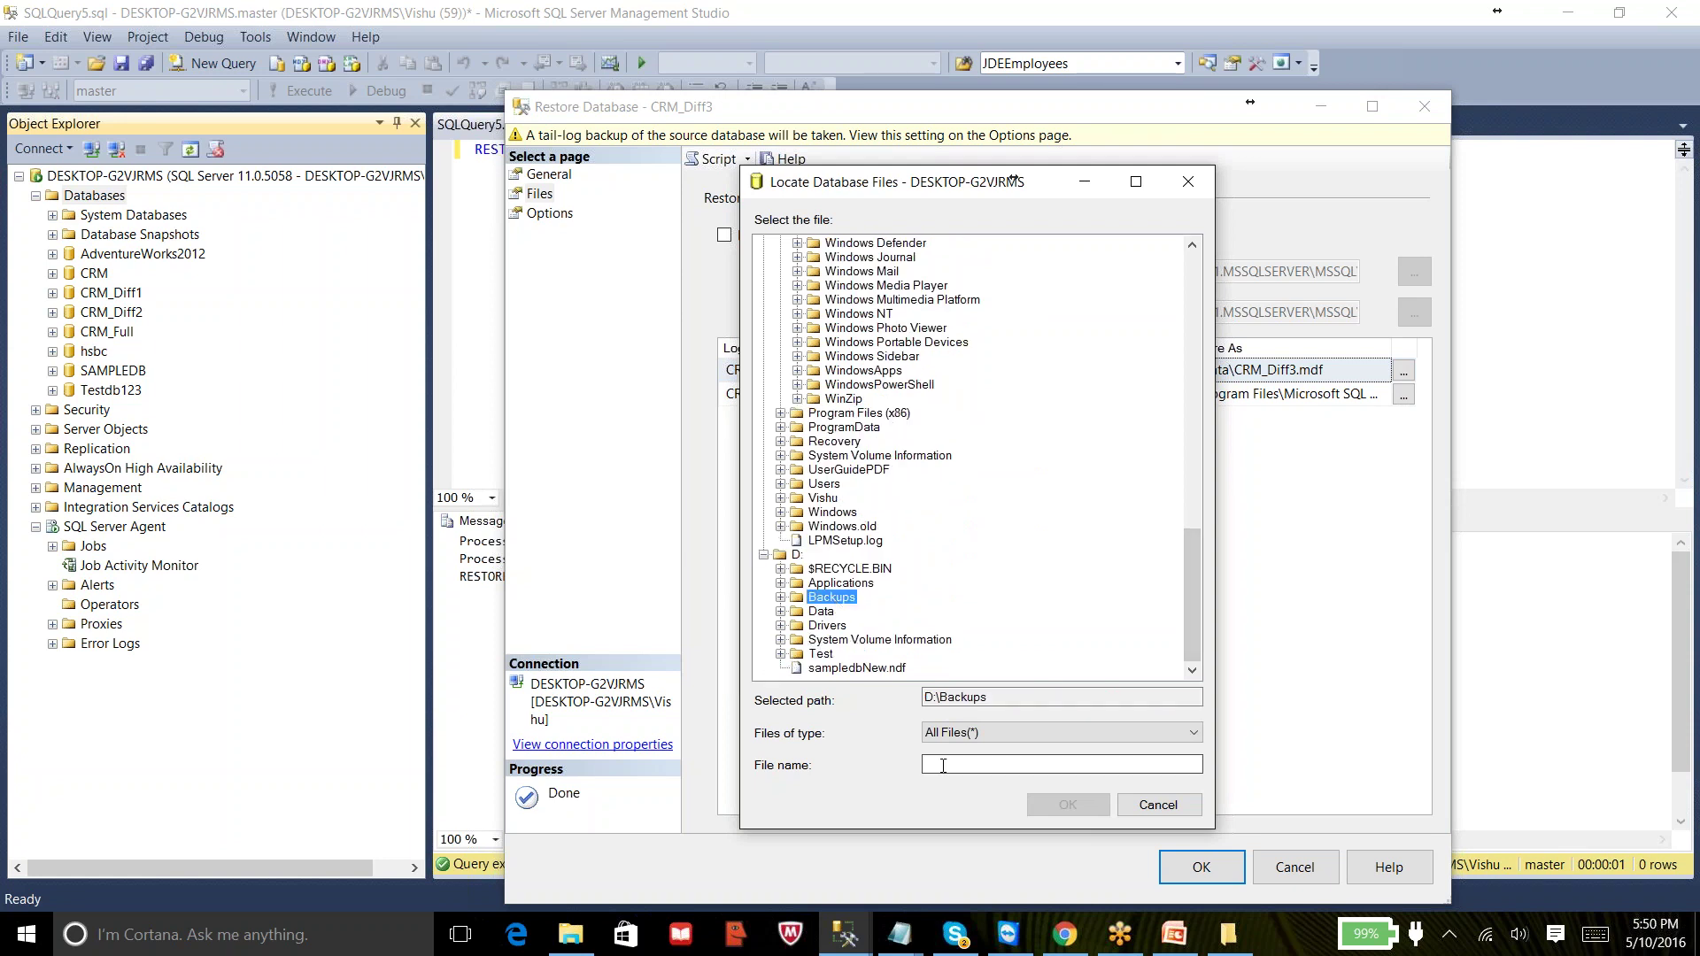
pyautogui.click(821, 612)
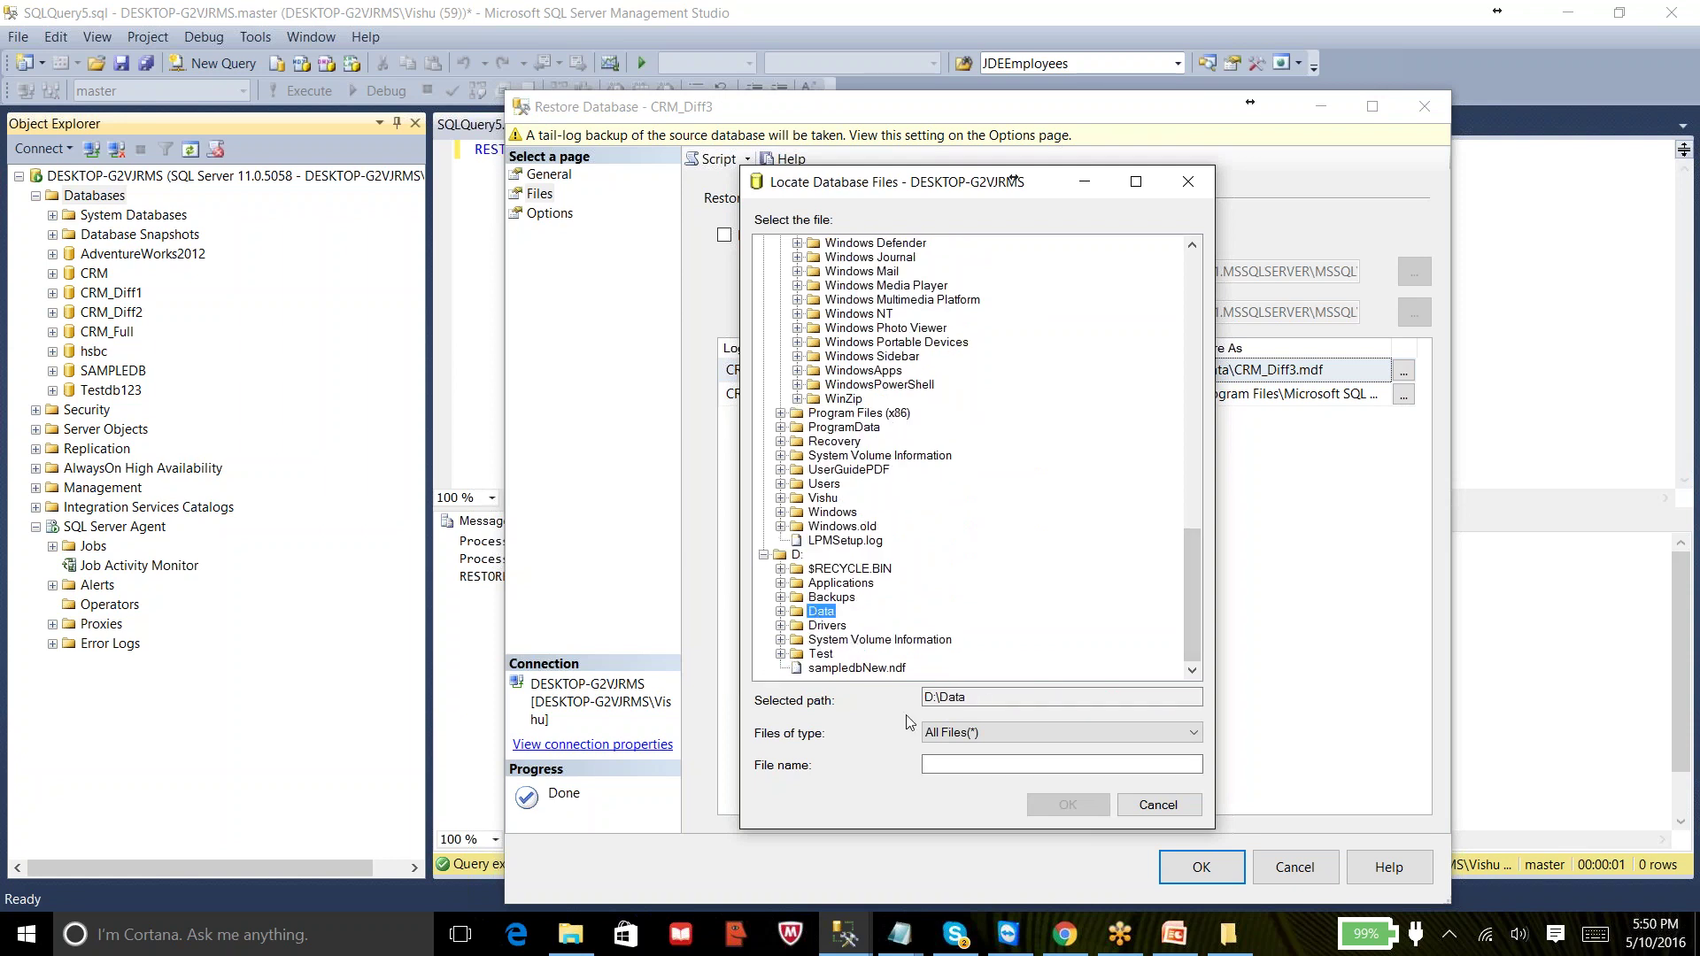
pyautogui.rightClick(925, 764)
pyautogui.press('Escape')
pyautogui.write('M')
pyautogui.press('BackSpace')
pyautogui.write('CRM_Di')
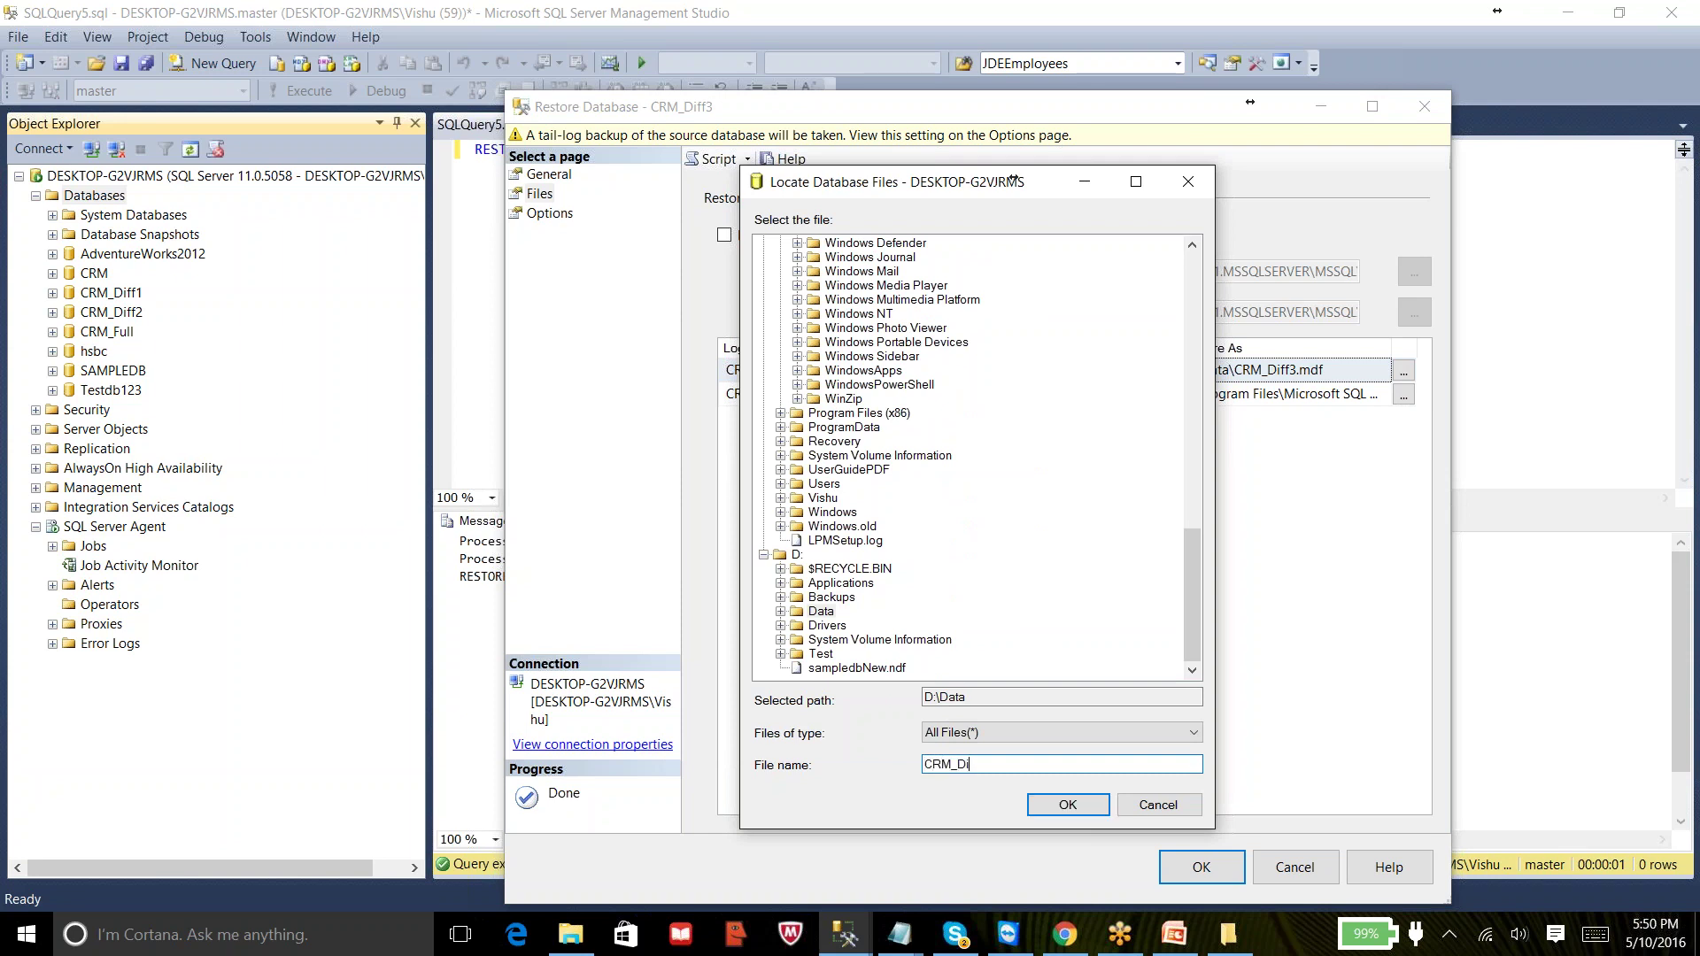
pyautogui.write('ff3_log.ldf')
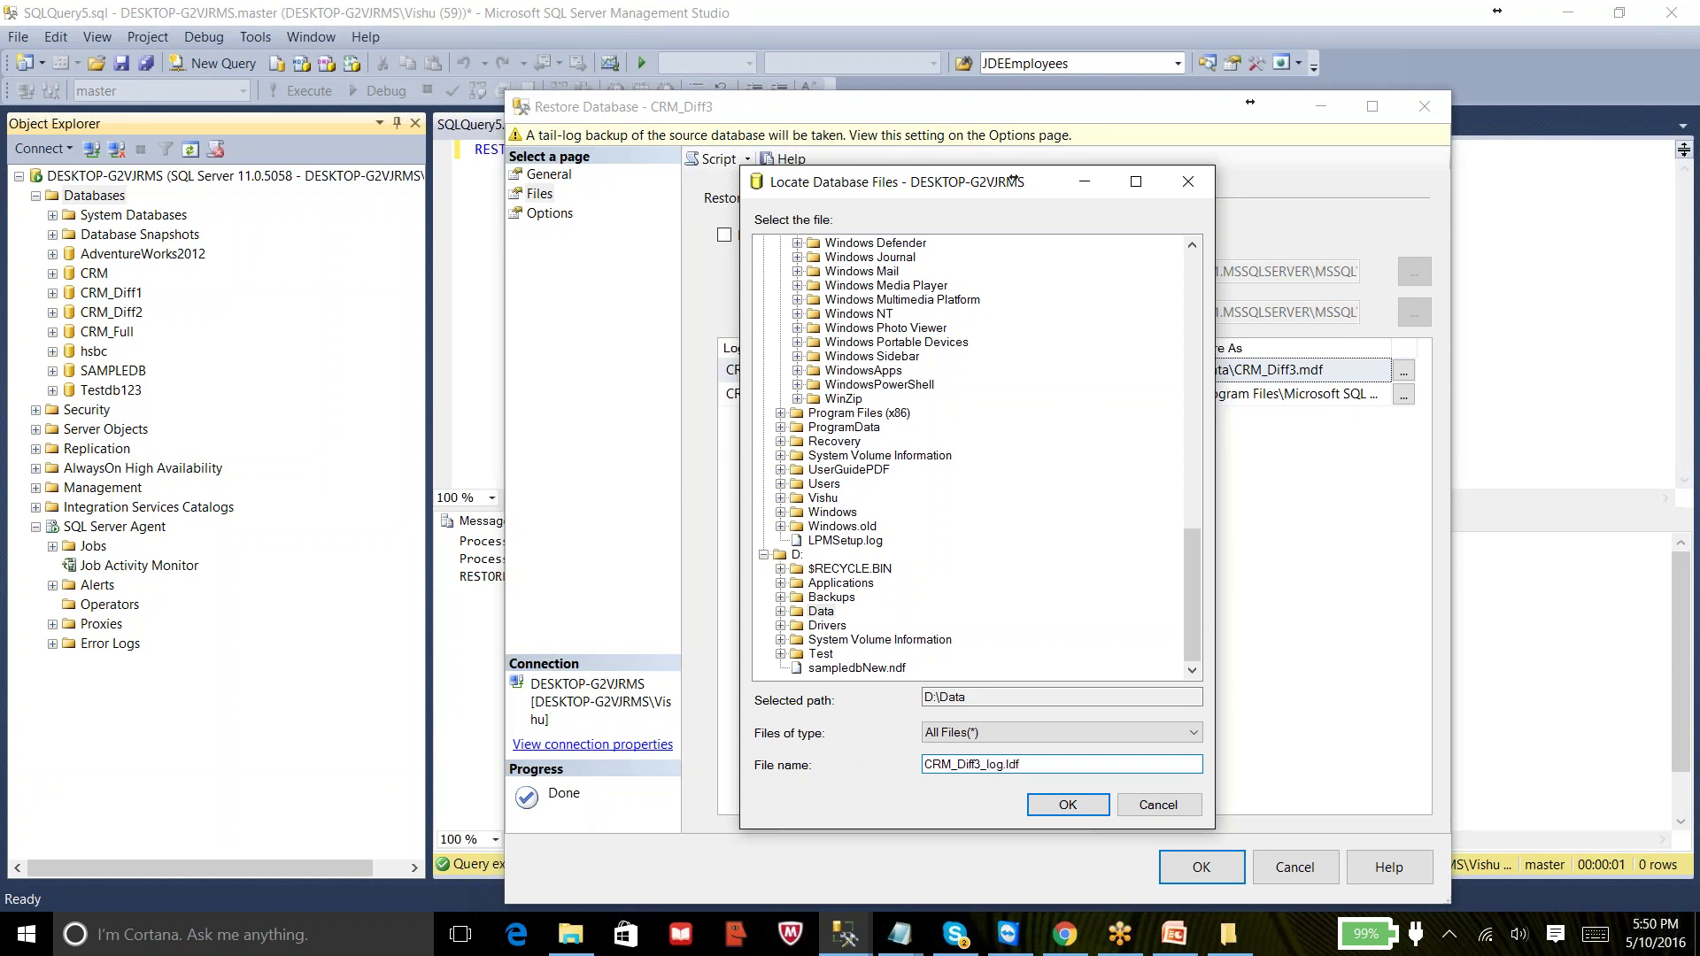
pyautogui.click(1066, 807)
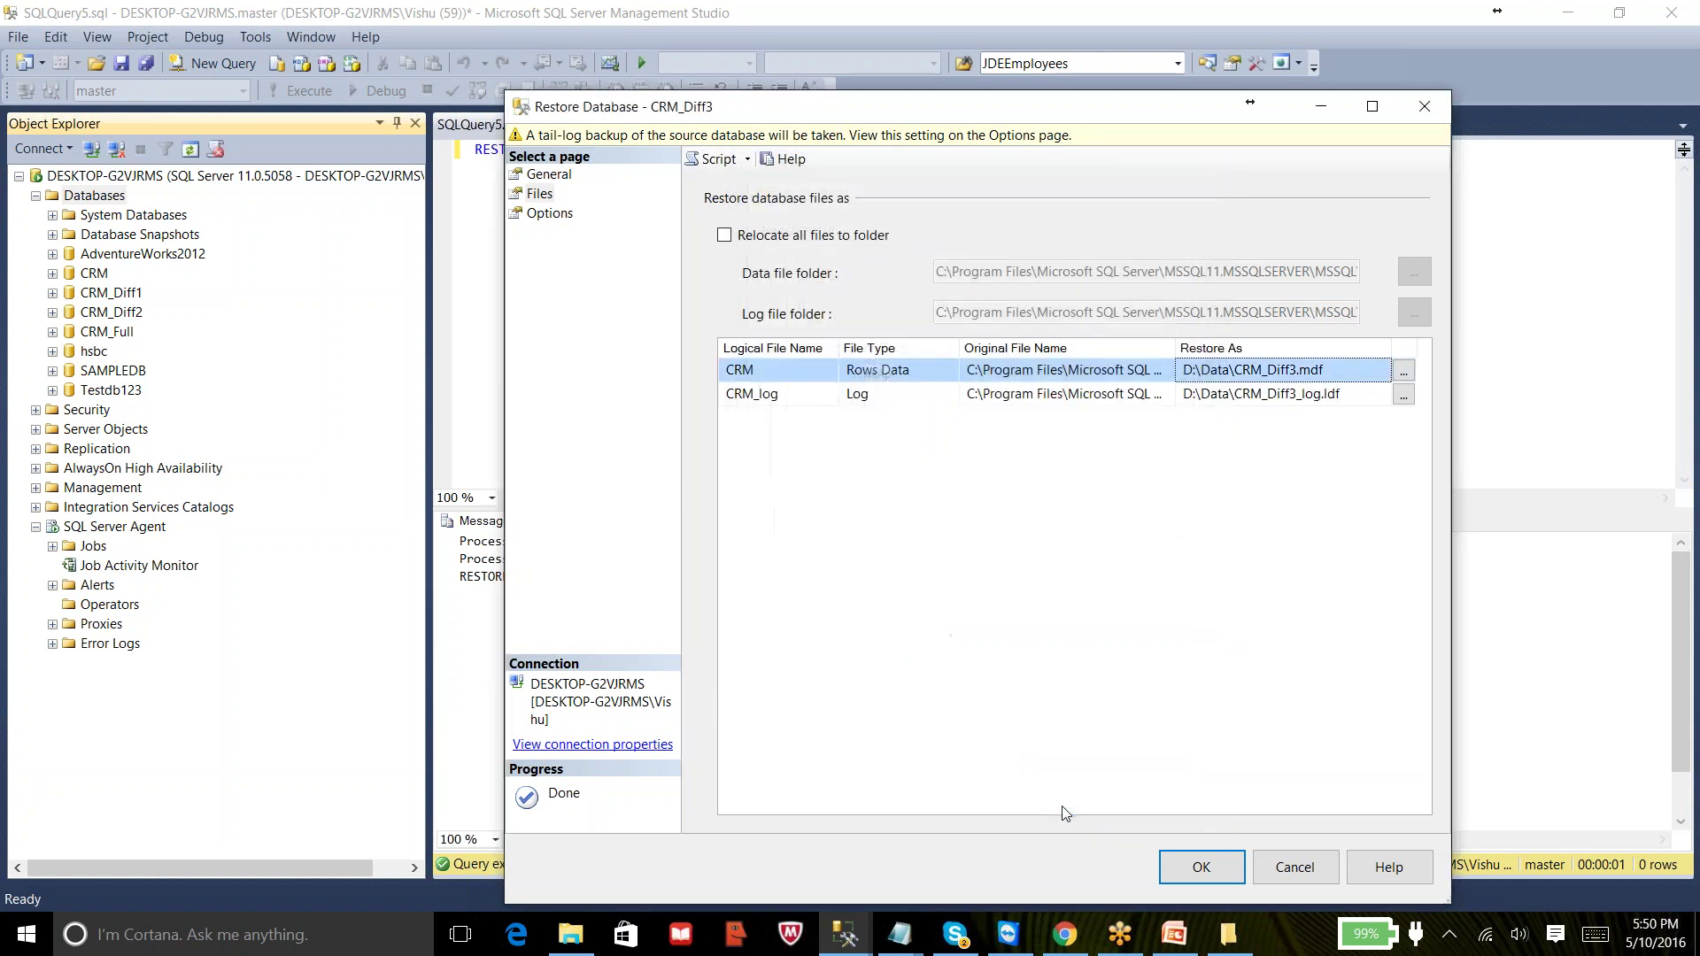
pyautogui.click(932, 30)
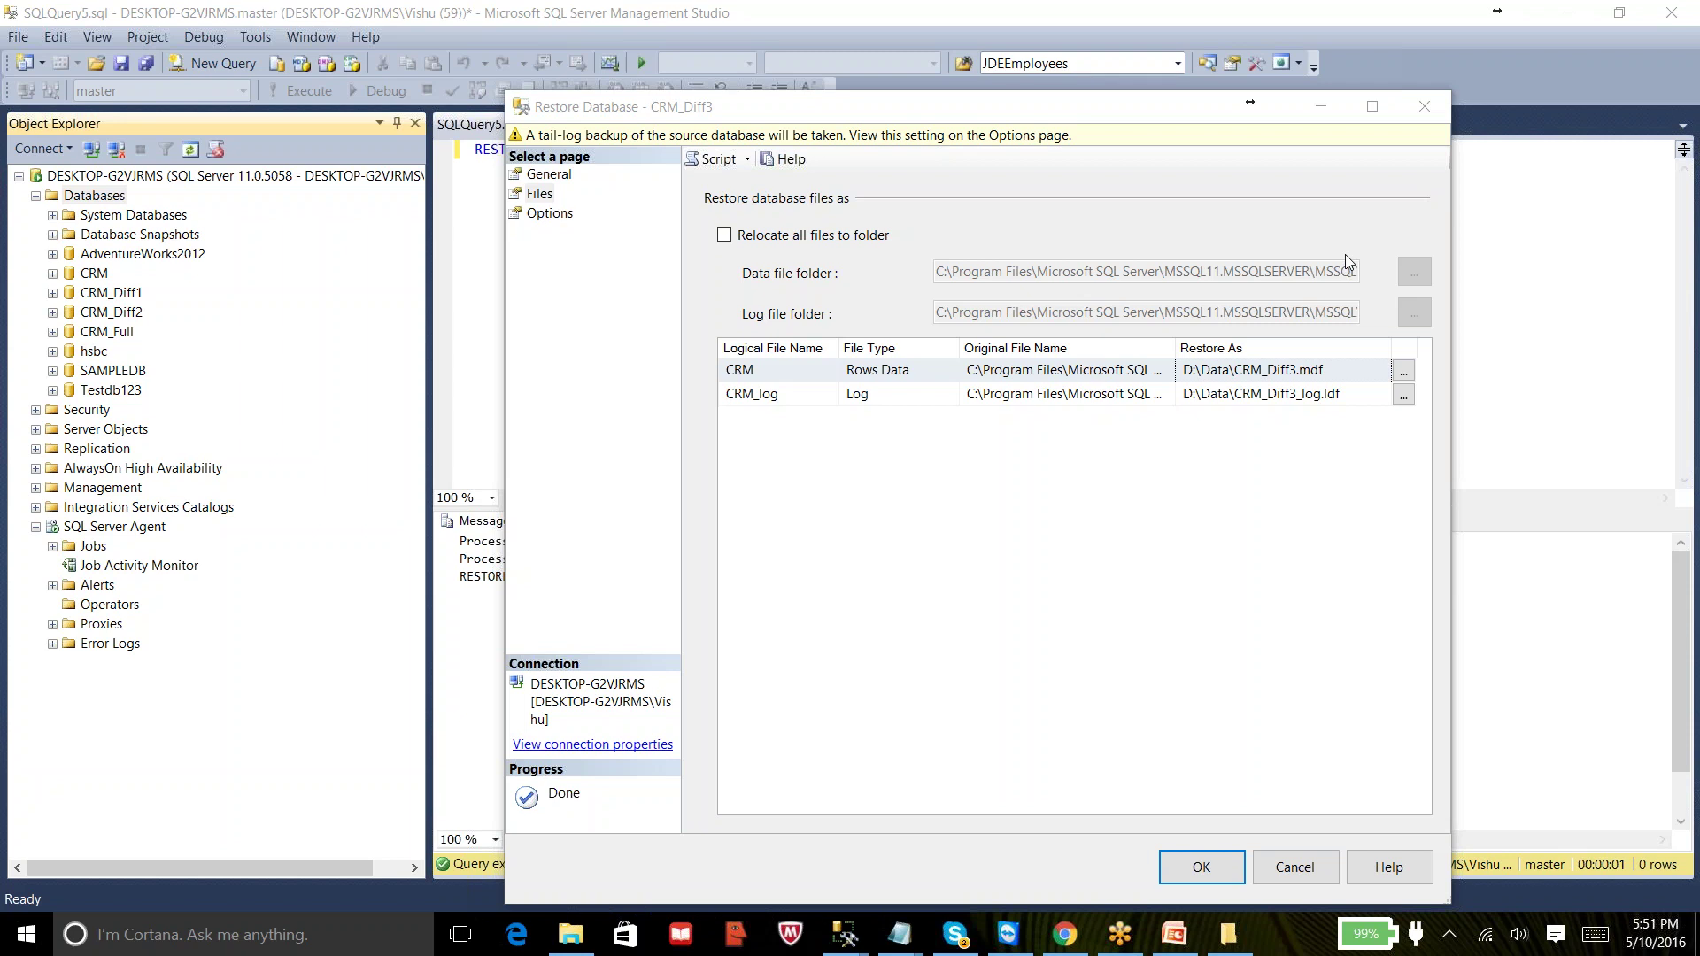
# - Turn off the tail-log backup, set the recovery state to RESTORE WITH NORECOVERY, and run the CRM_Diff3 full restore
pyautogui.click(543, 216)
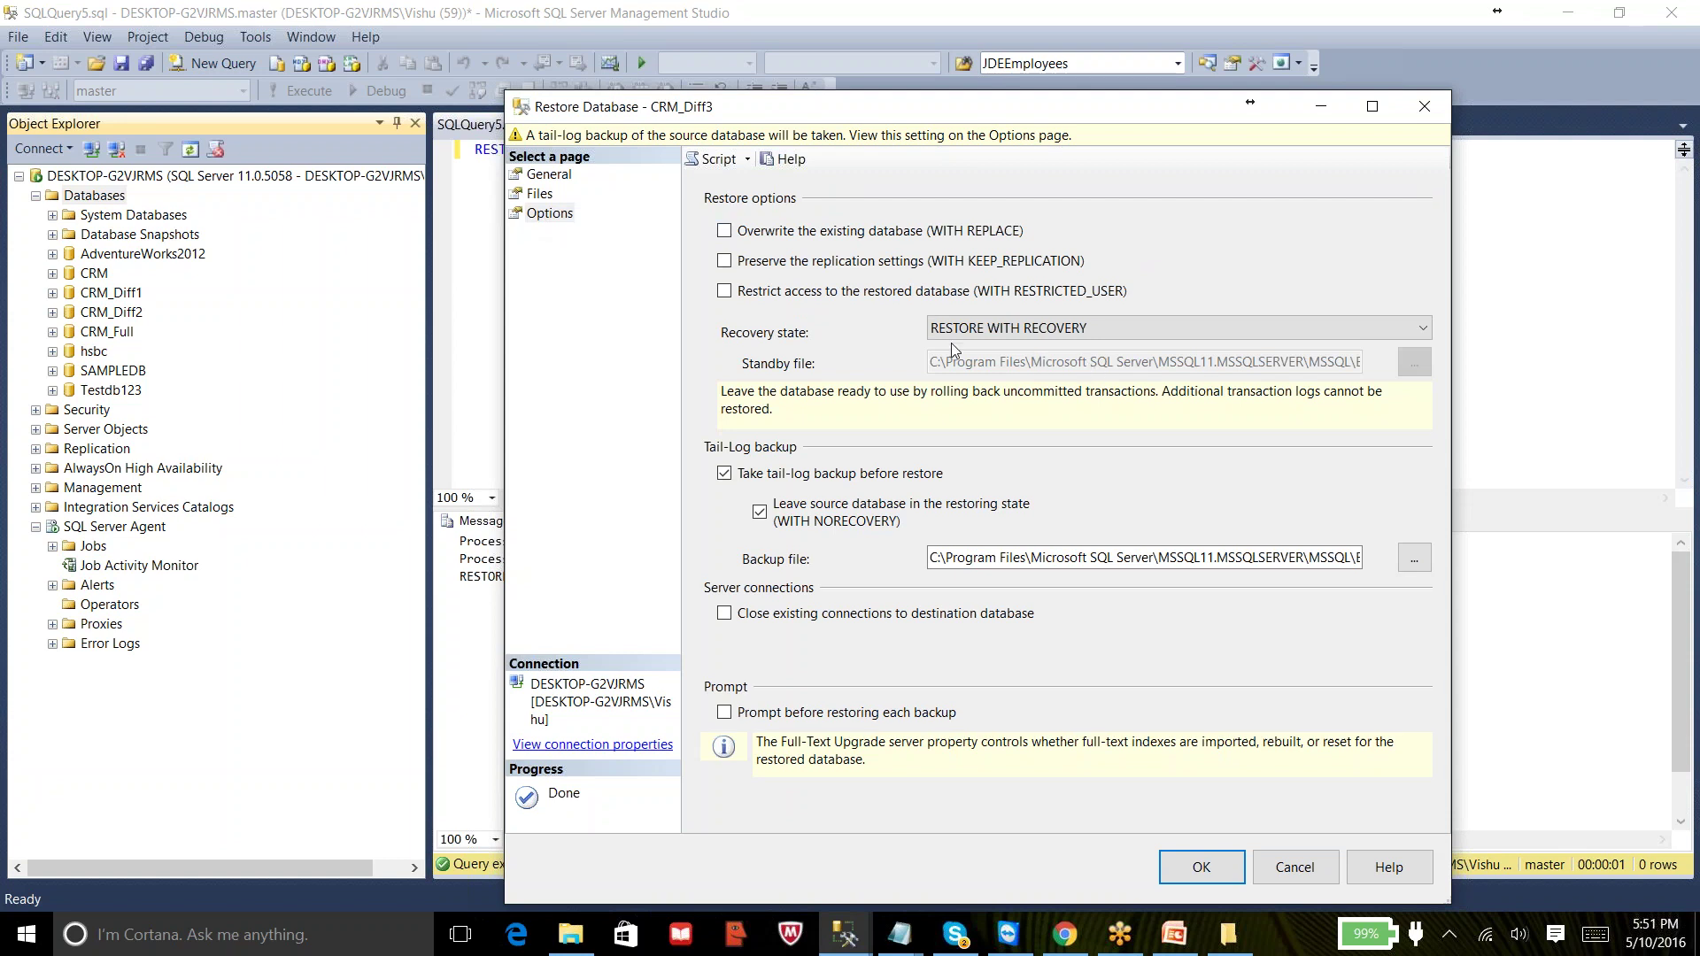
pyautogui.click(761, 477)
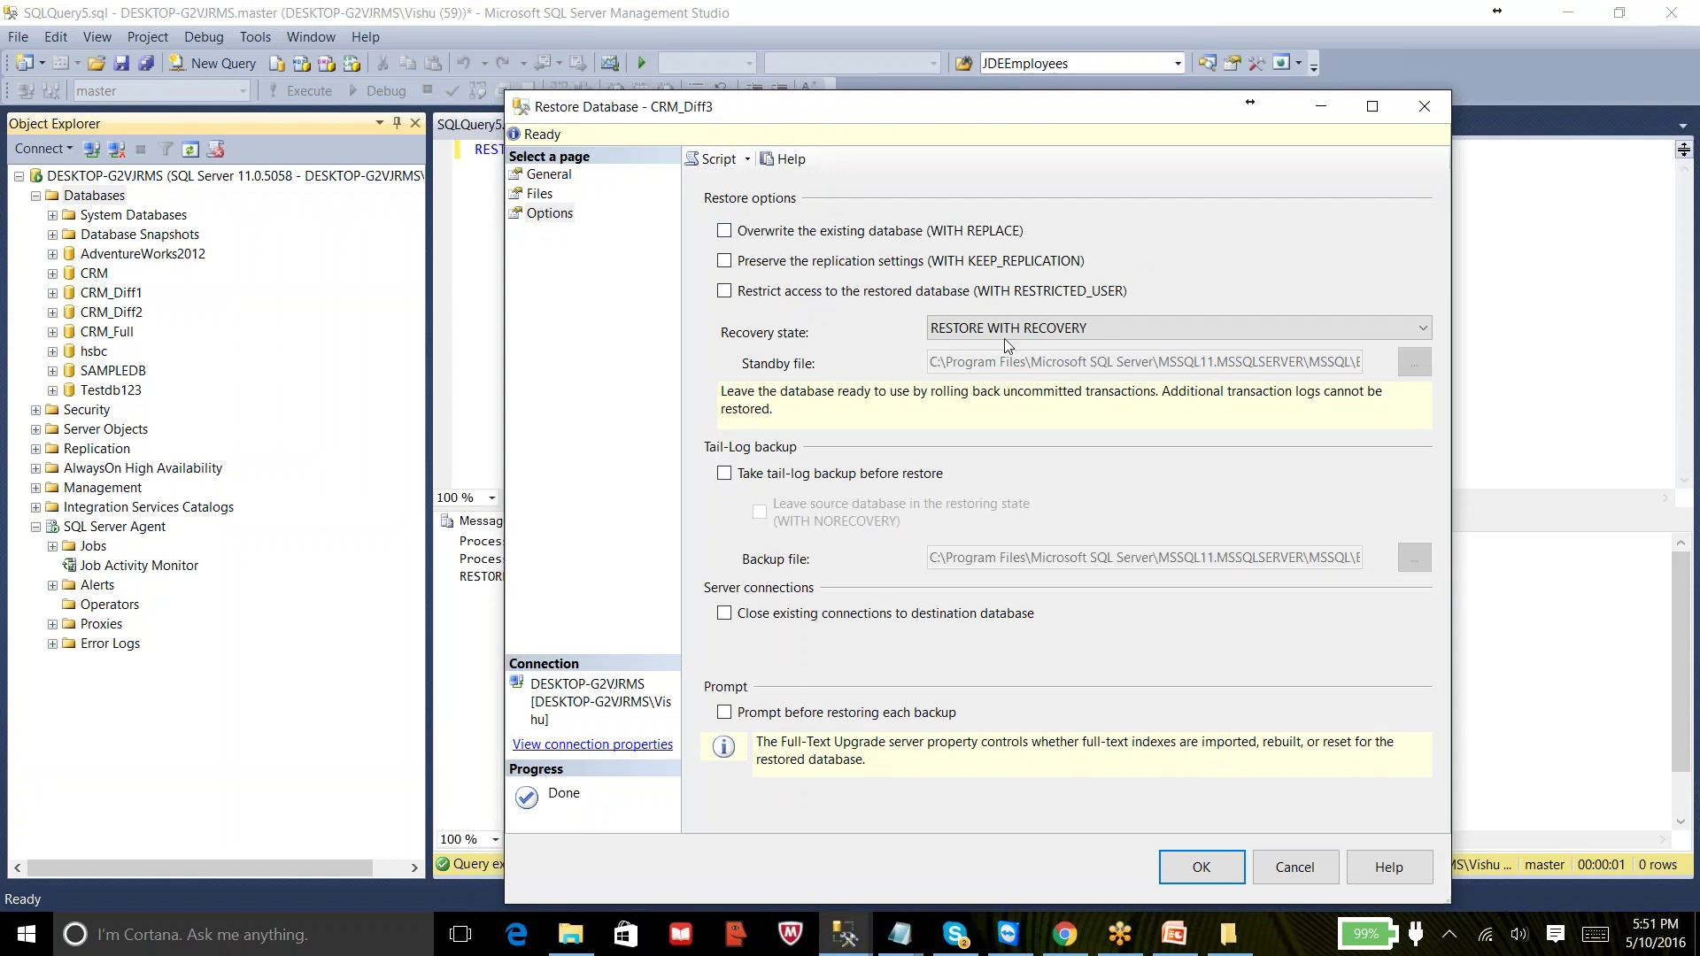
pyautogui.click(1039, 327)
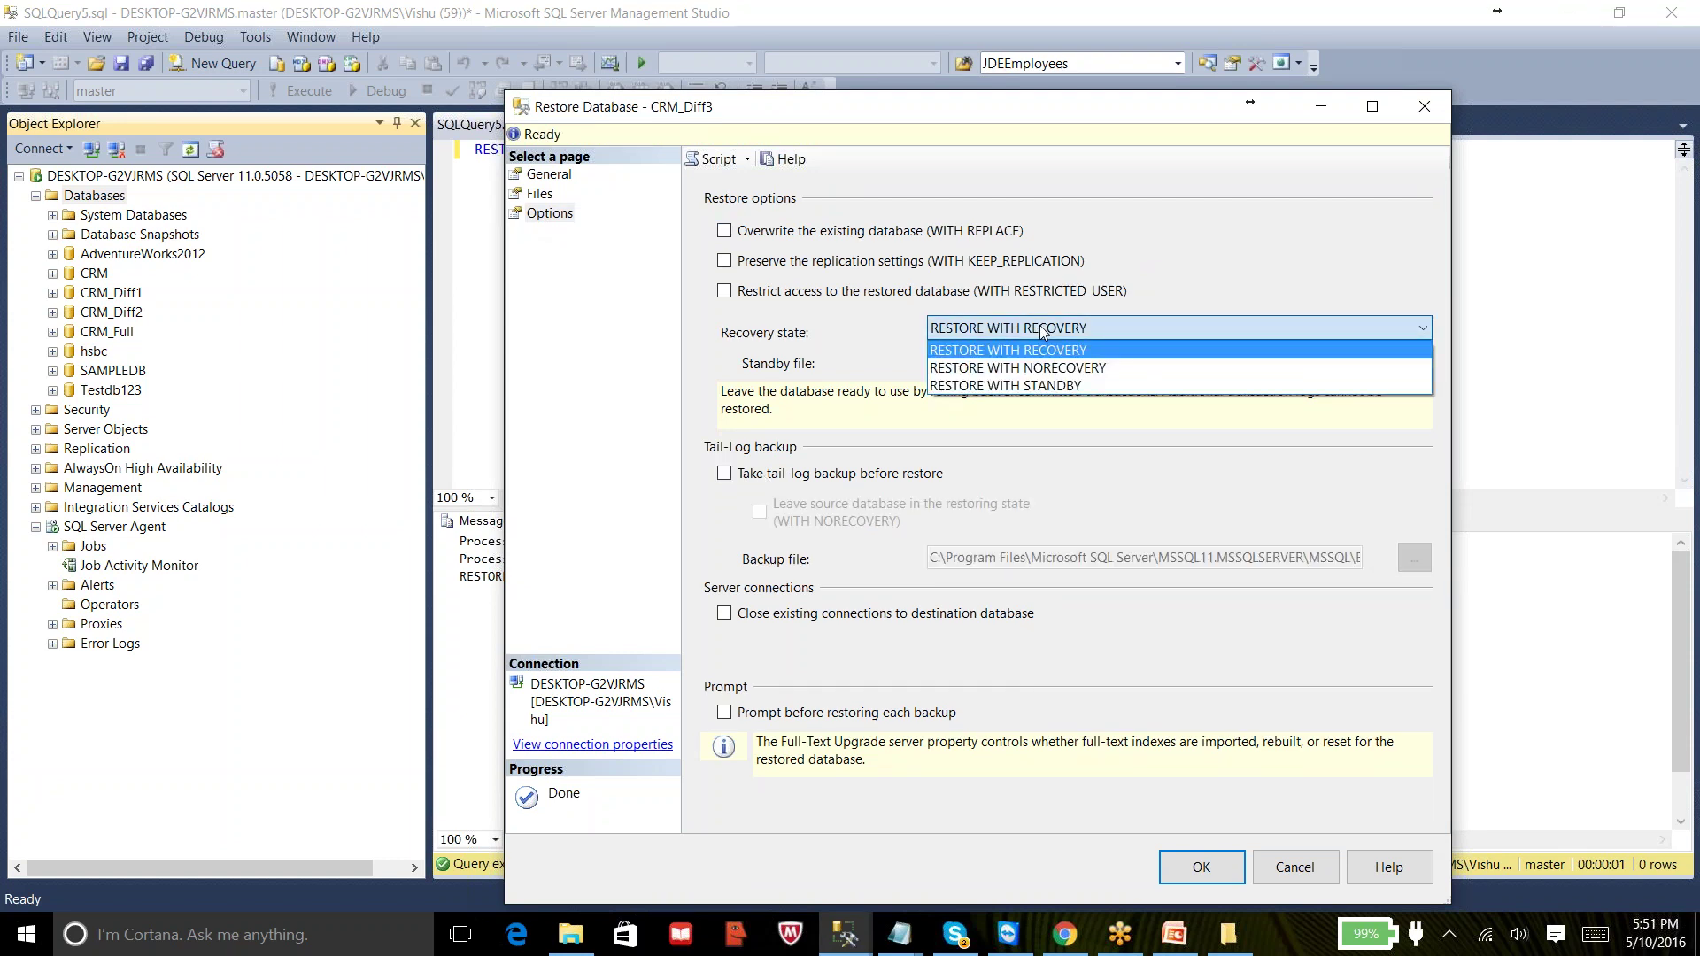
pyautogui.click(1048, 368)
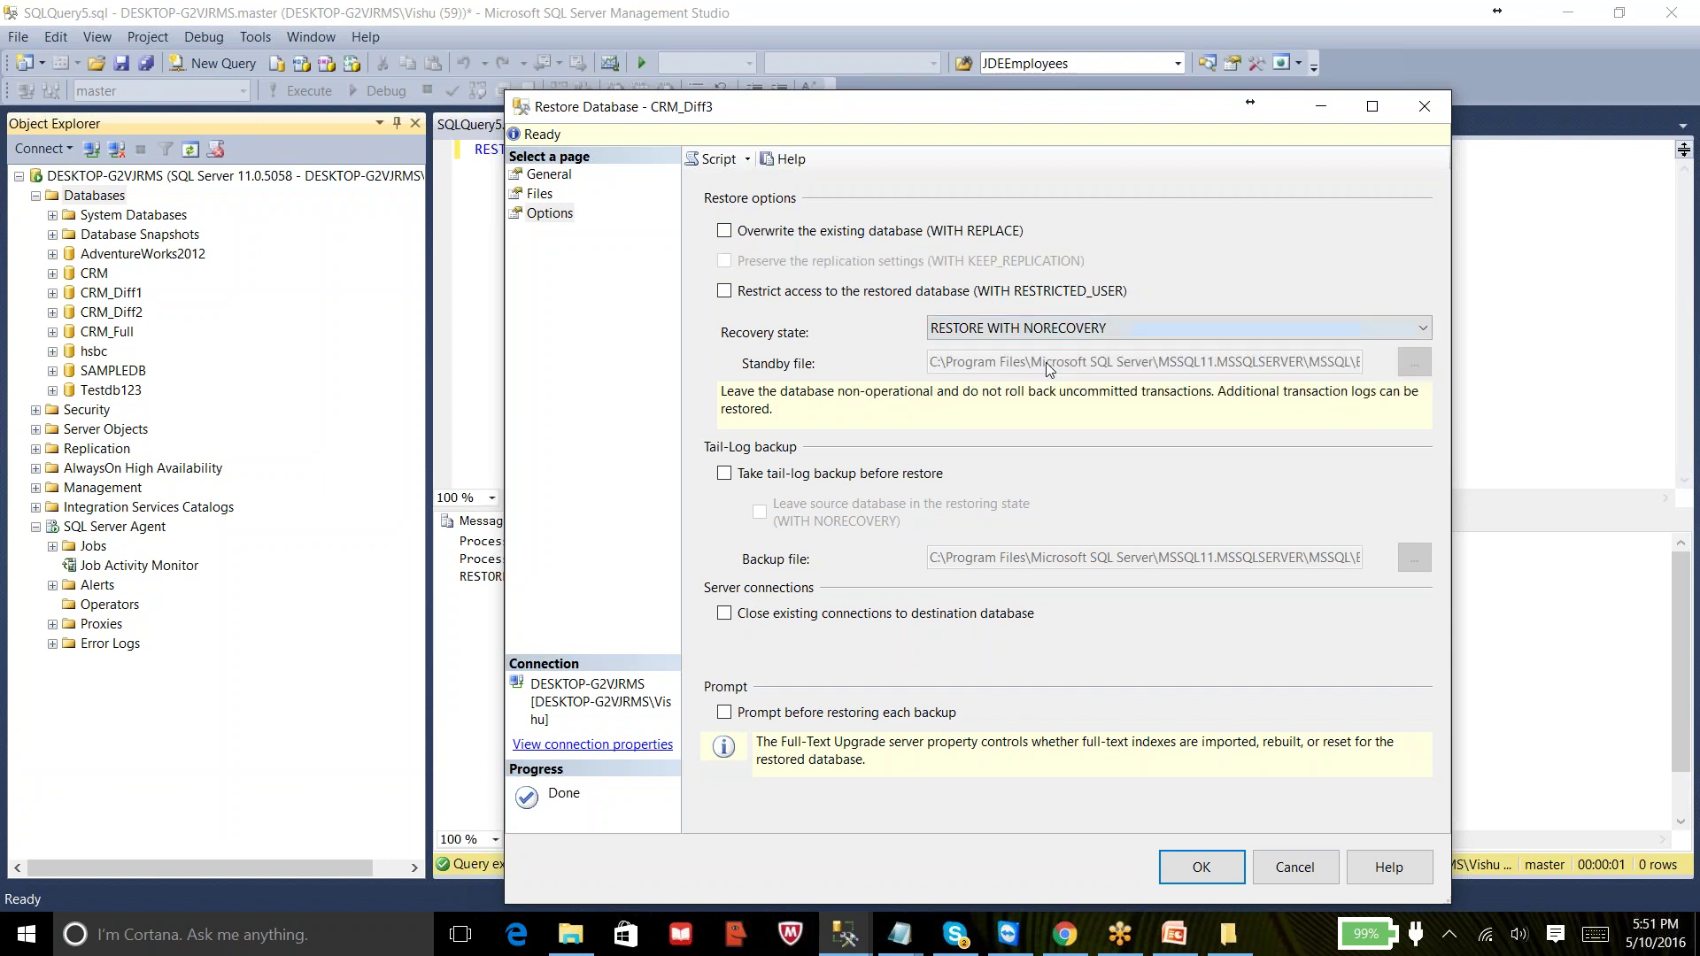
pyautogui.click(1190, 869)
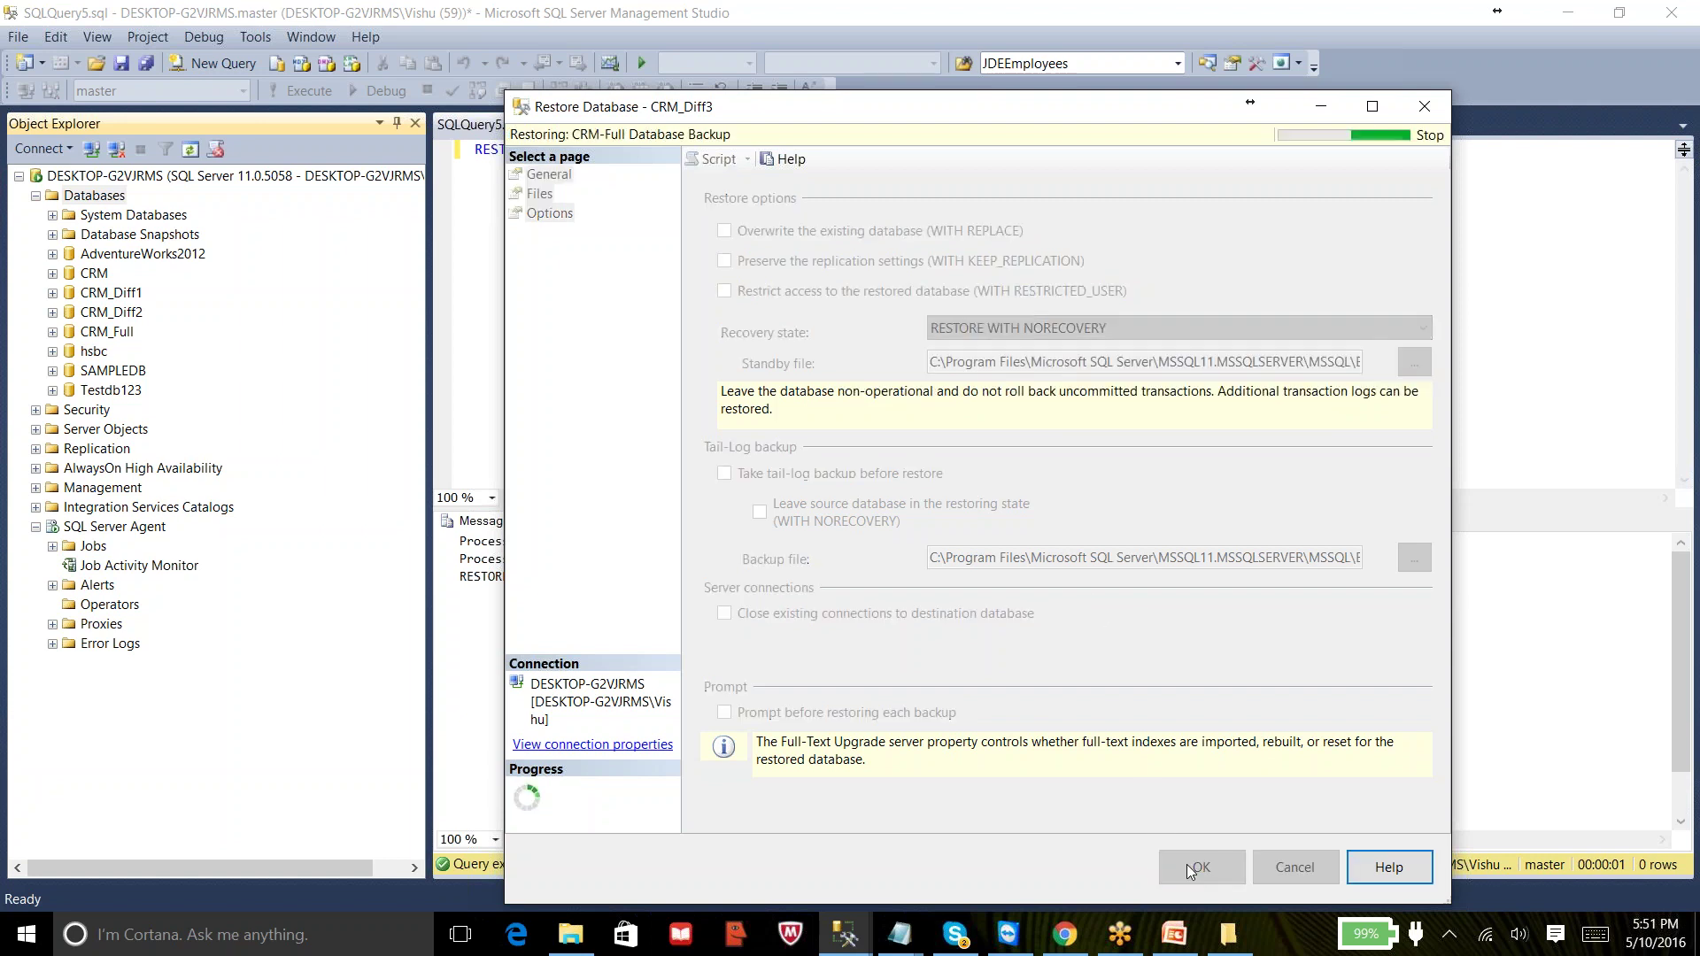
pyautogui.click(981, 547)
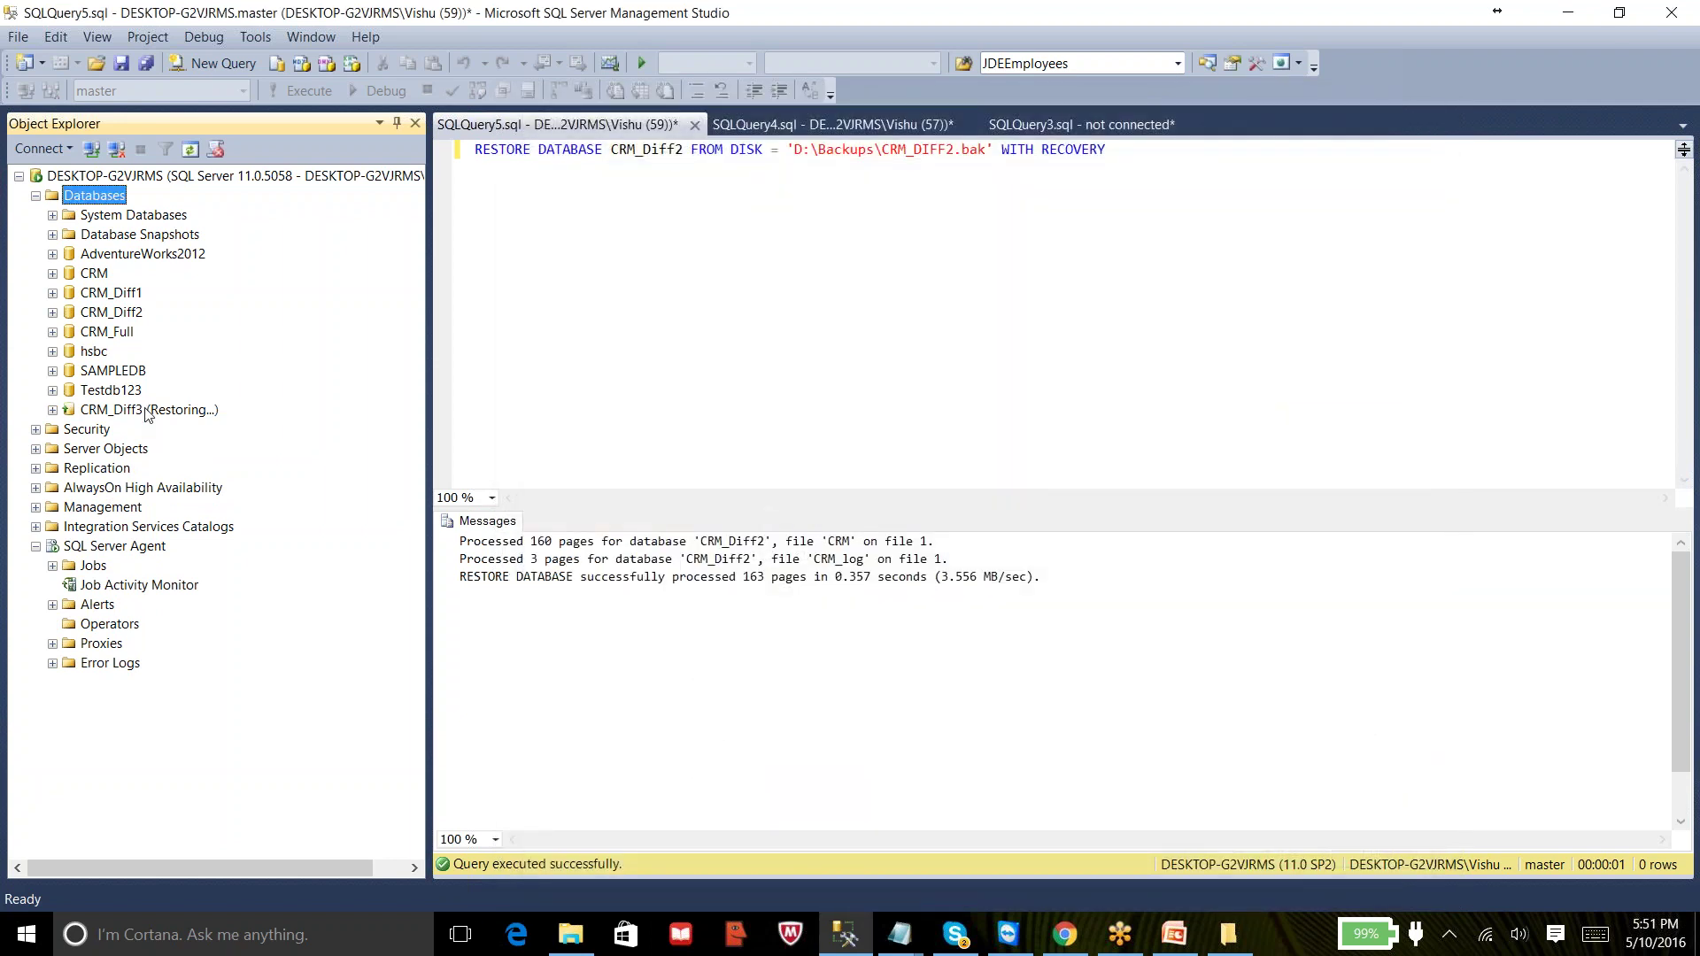
pyautogui.rightClick(148, 416)
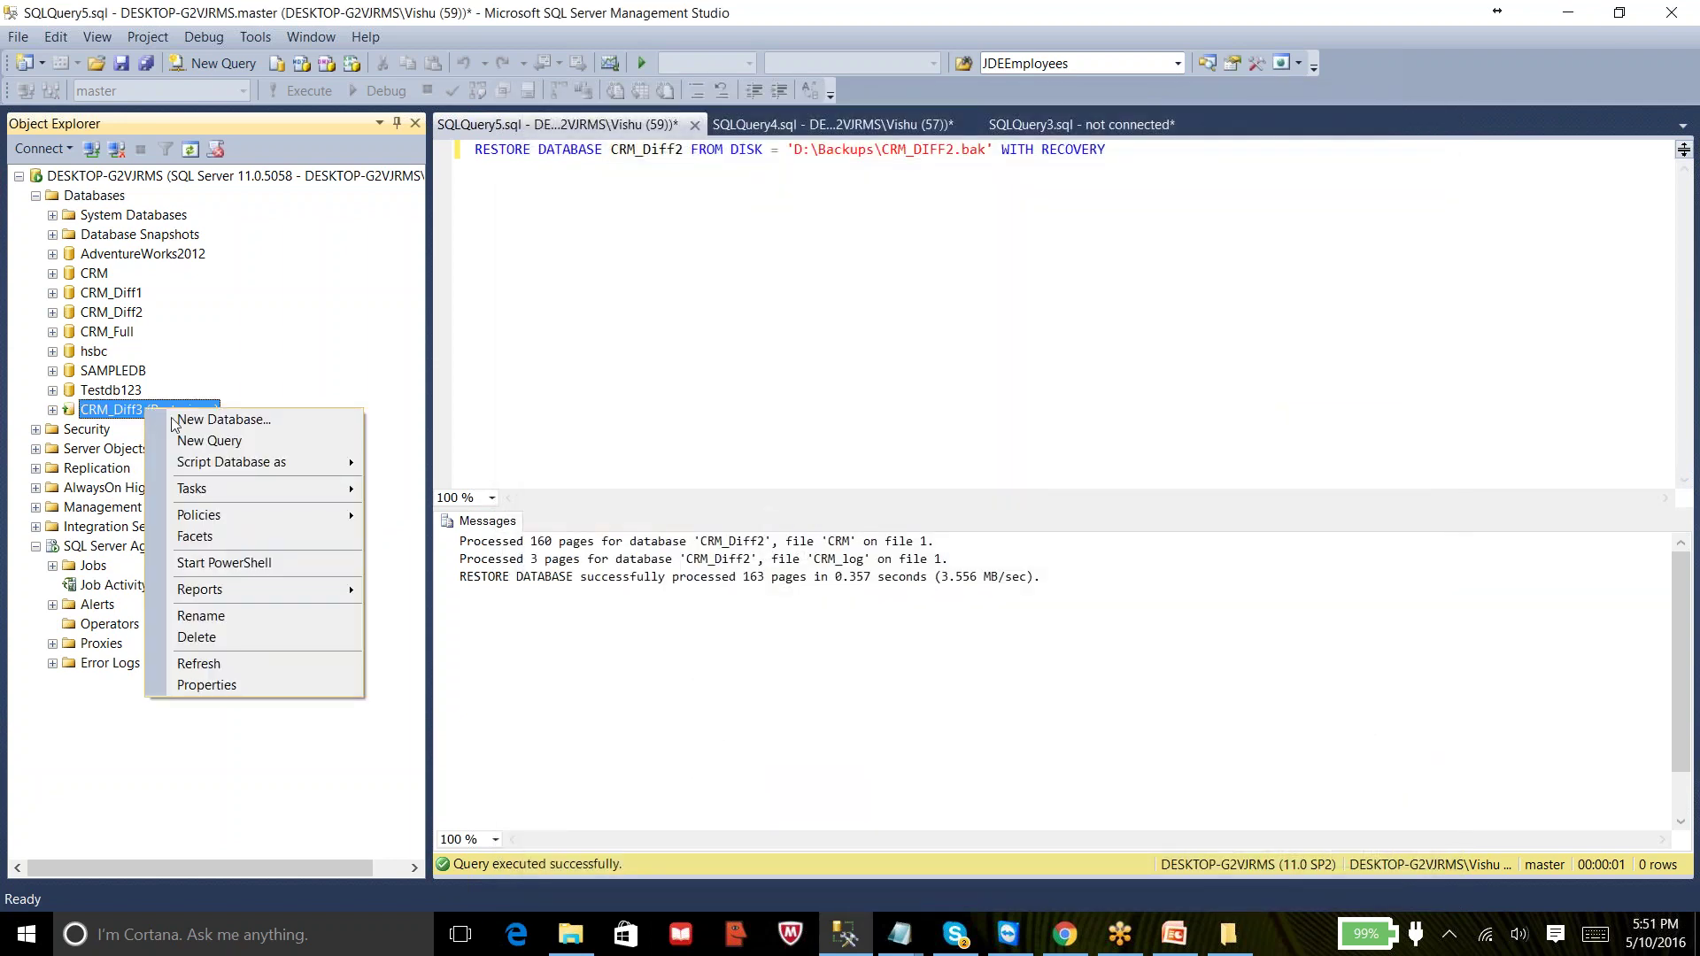
pyautogui.moveTo(222, 487)
pyautogui.moveTo(467, 577)
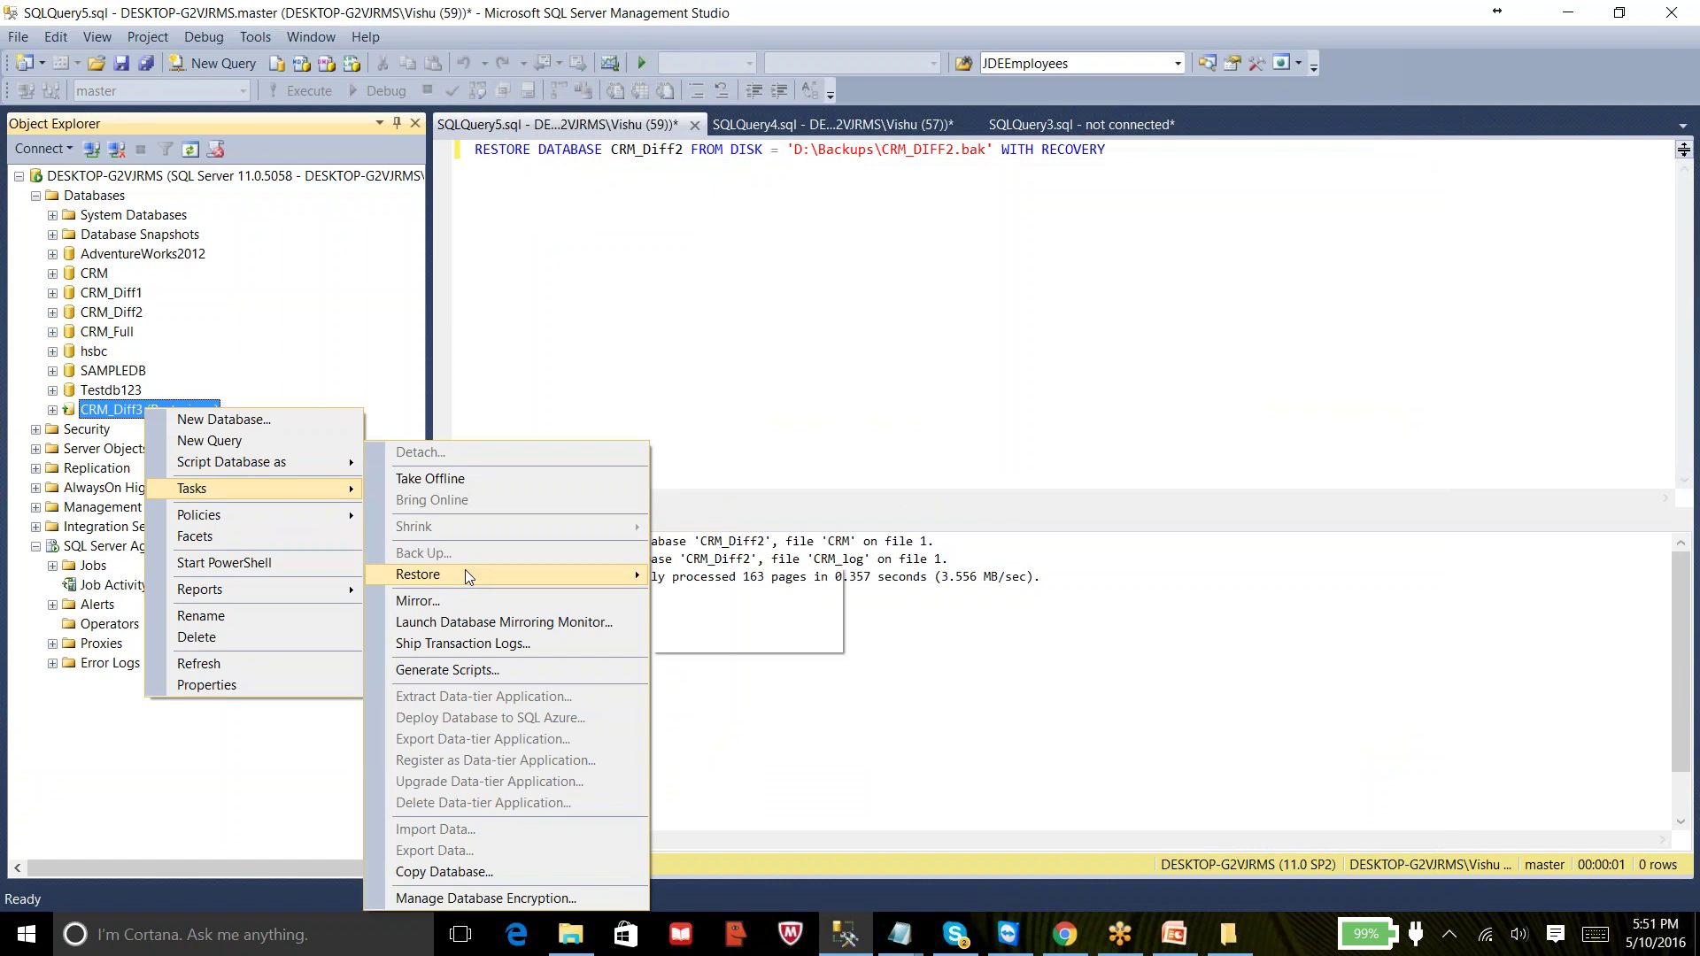
pyautogui.click(704, 575)
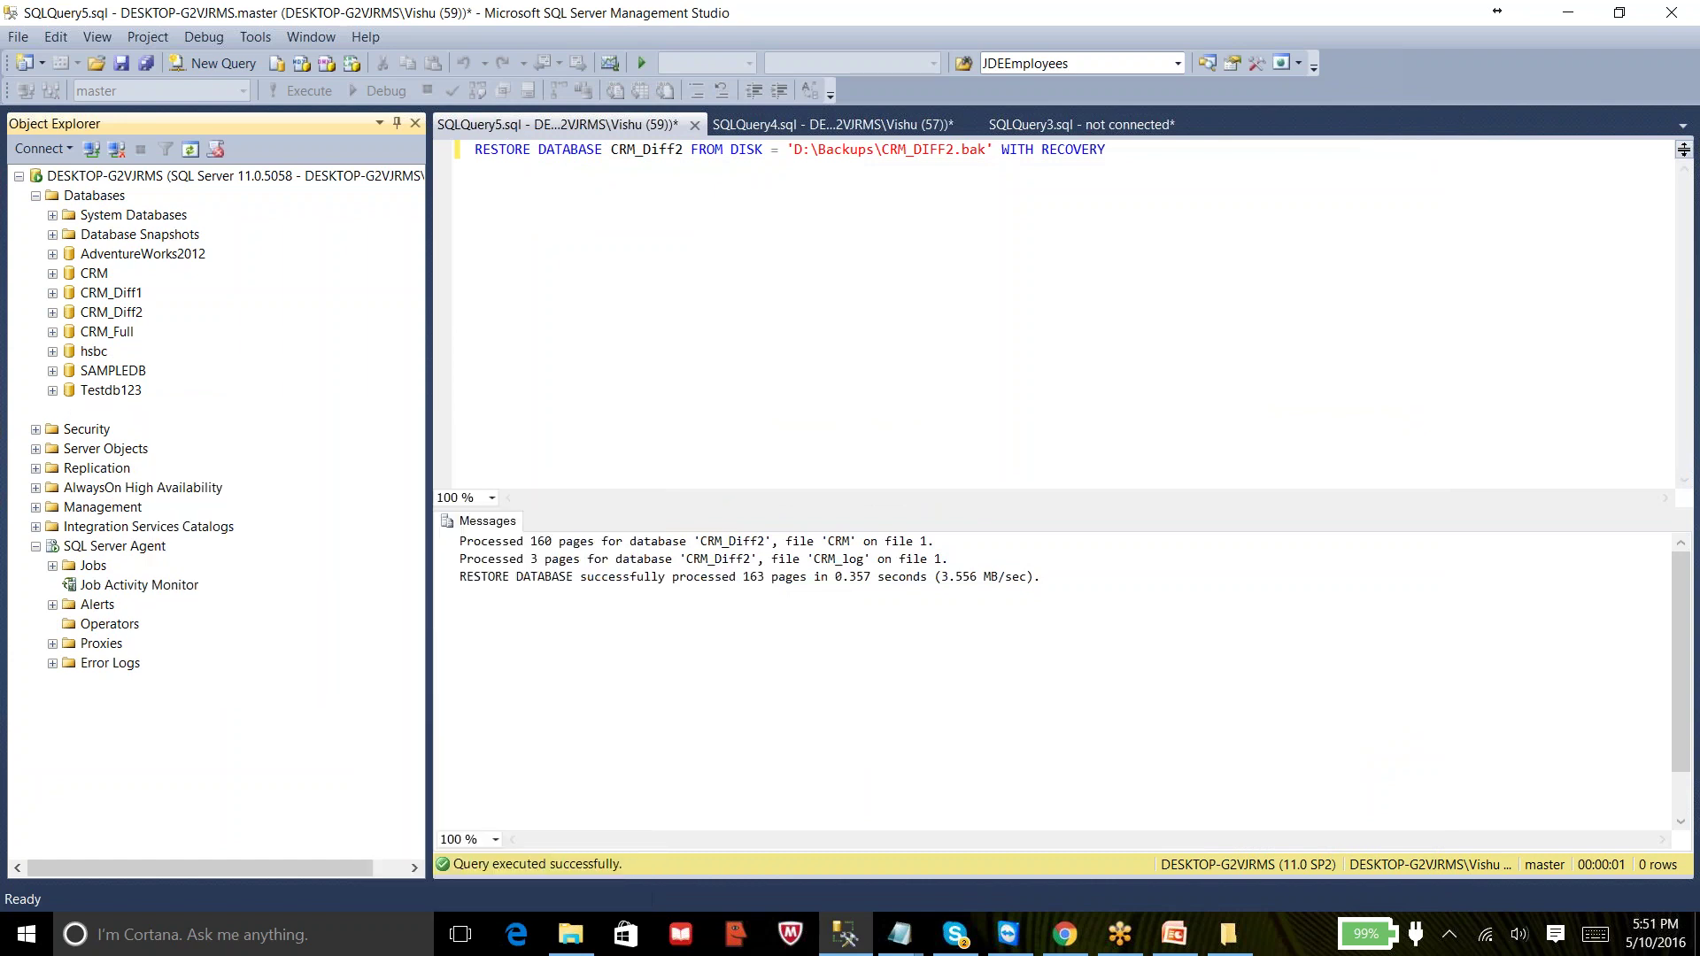
pyautogui.click(723, 264)
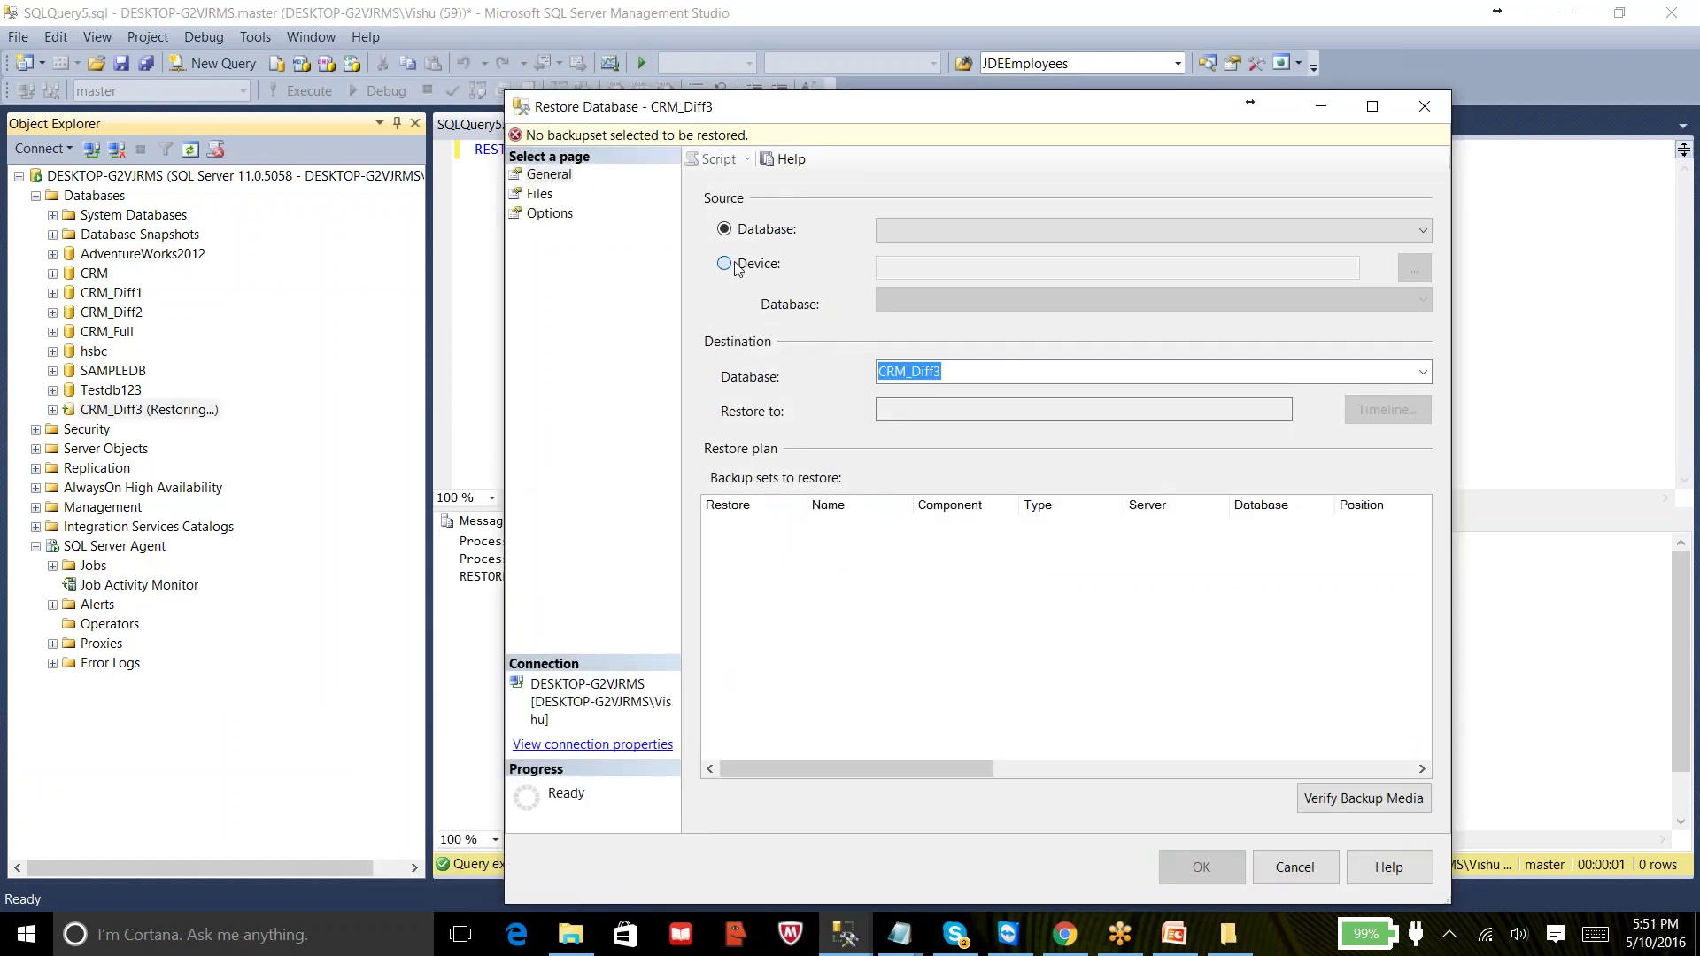
pyautogui.click(1416, 267)
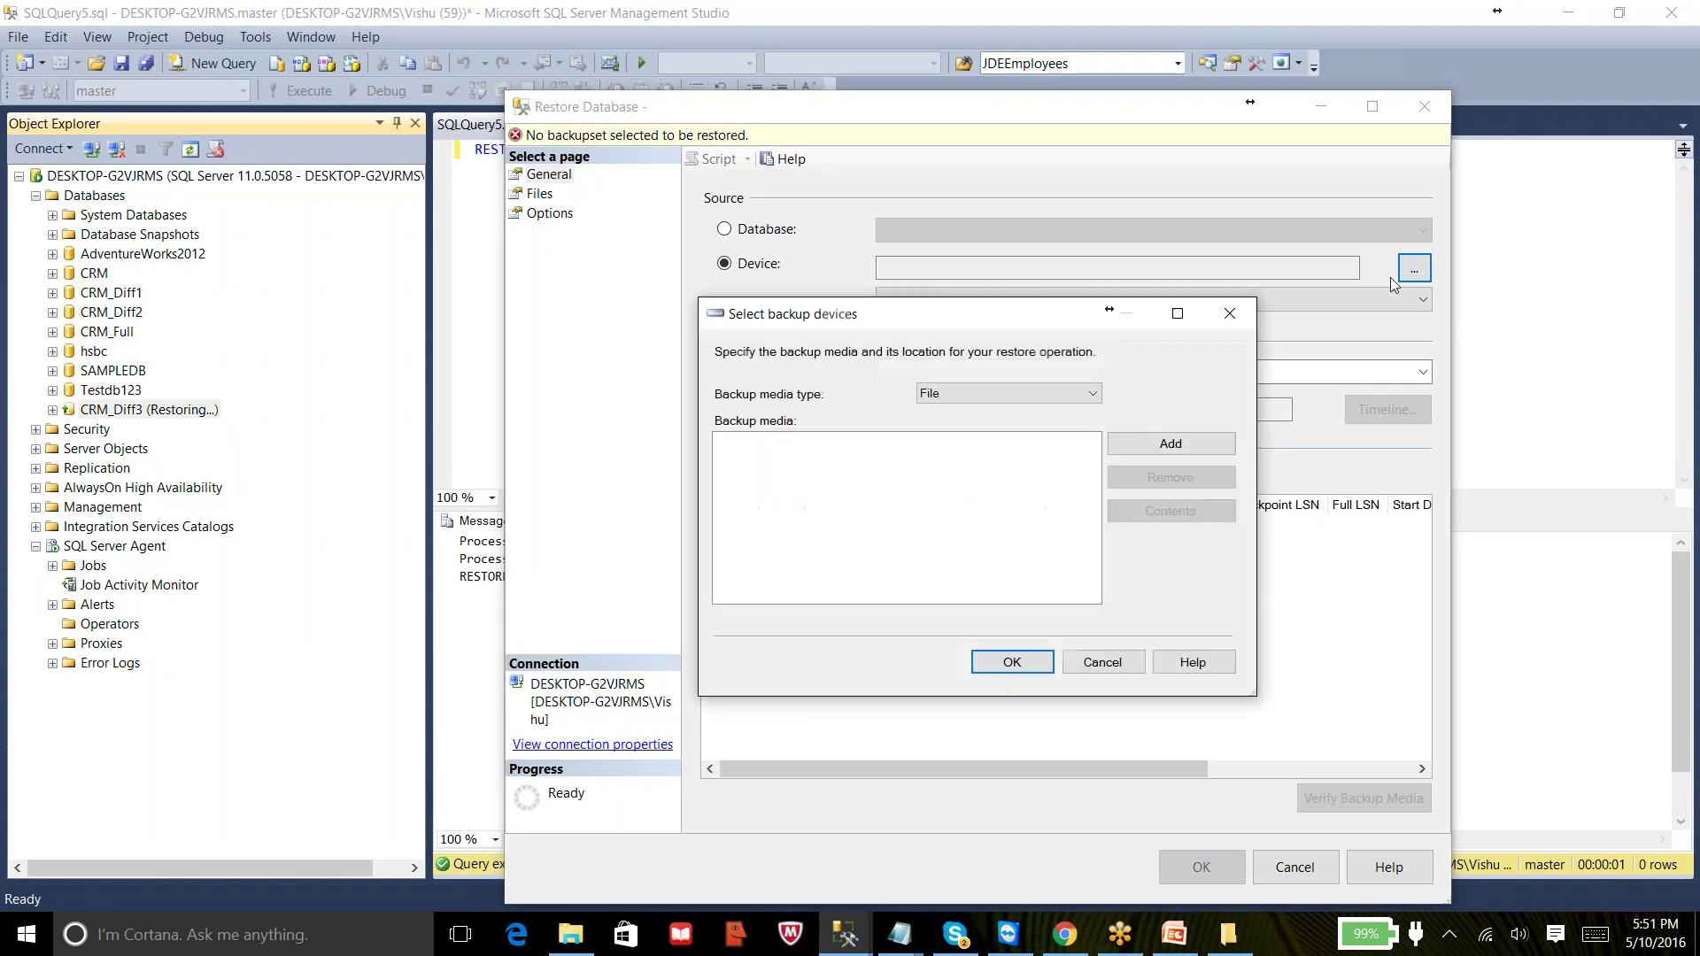
pyautogui.click(1185, 446)
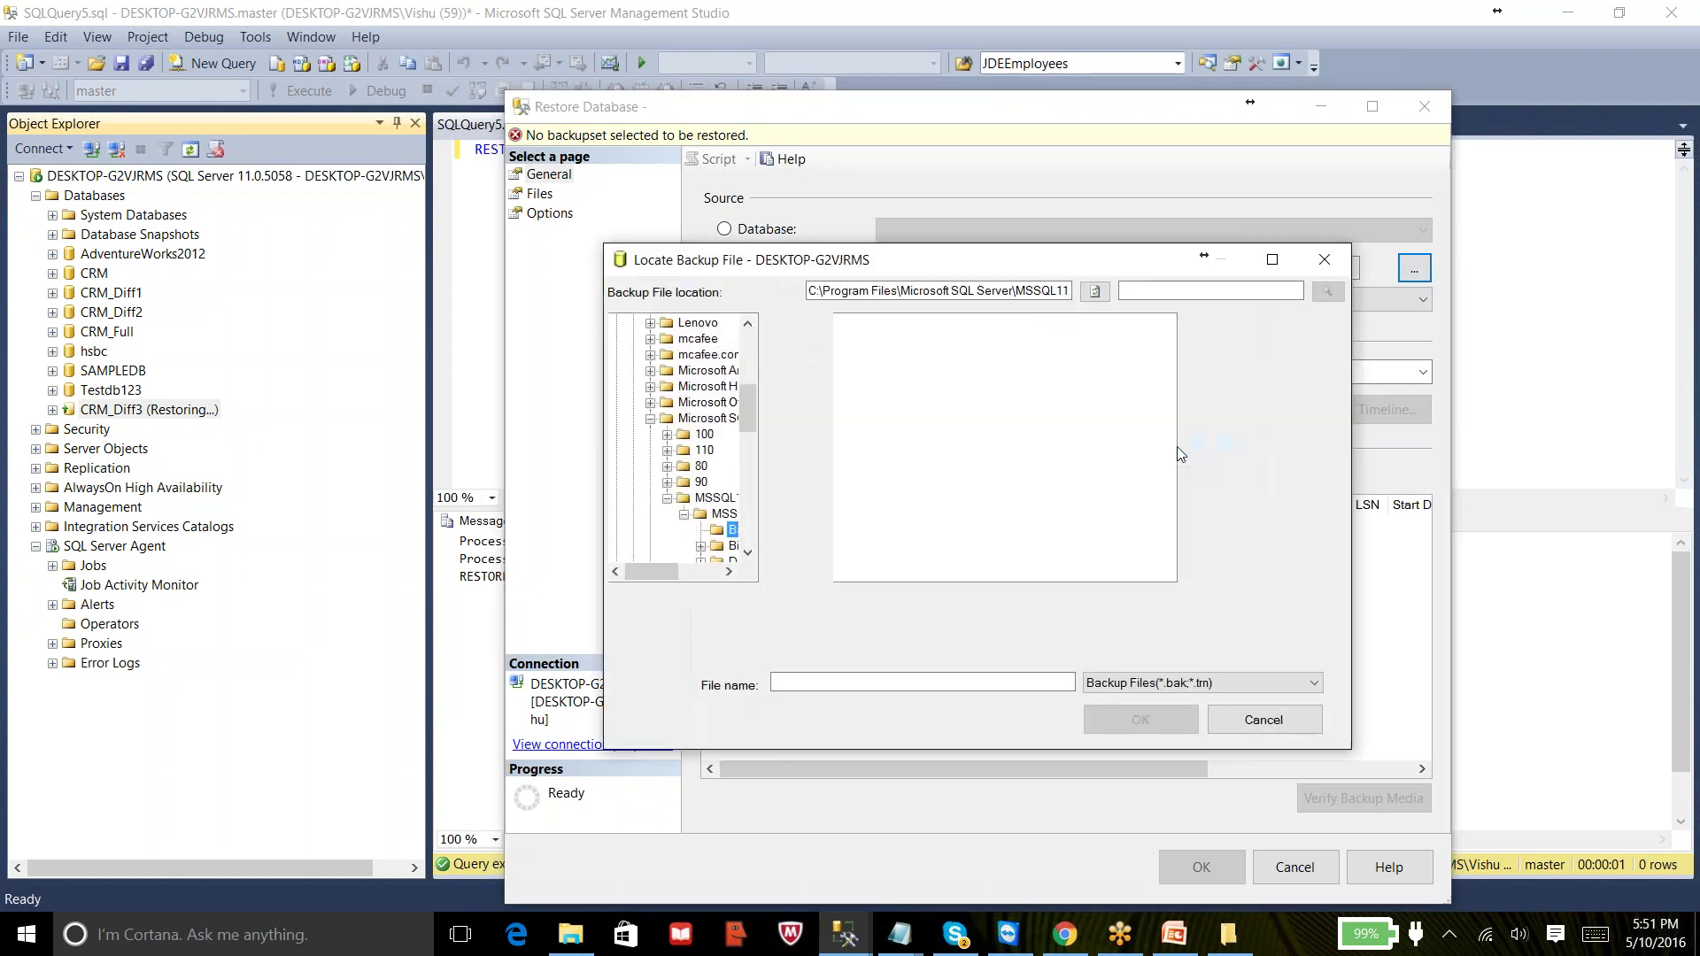
pyautogui.moveTo(746, 407); pyautogui.dragTo(746, 519)
pyautogui.click(616, 546)
pyautogui.click(685, 482)
pyautogui.click(899, 354)
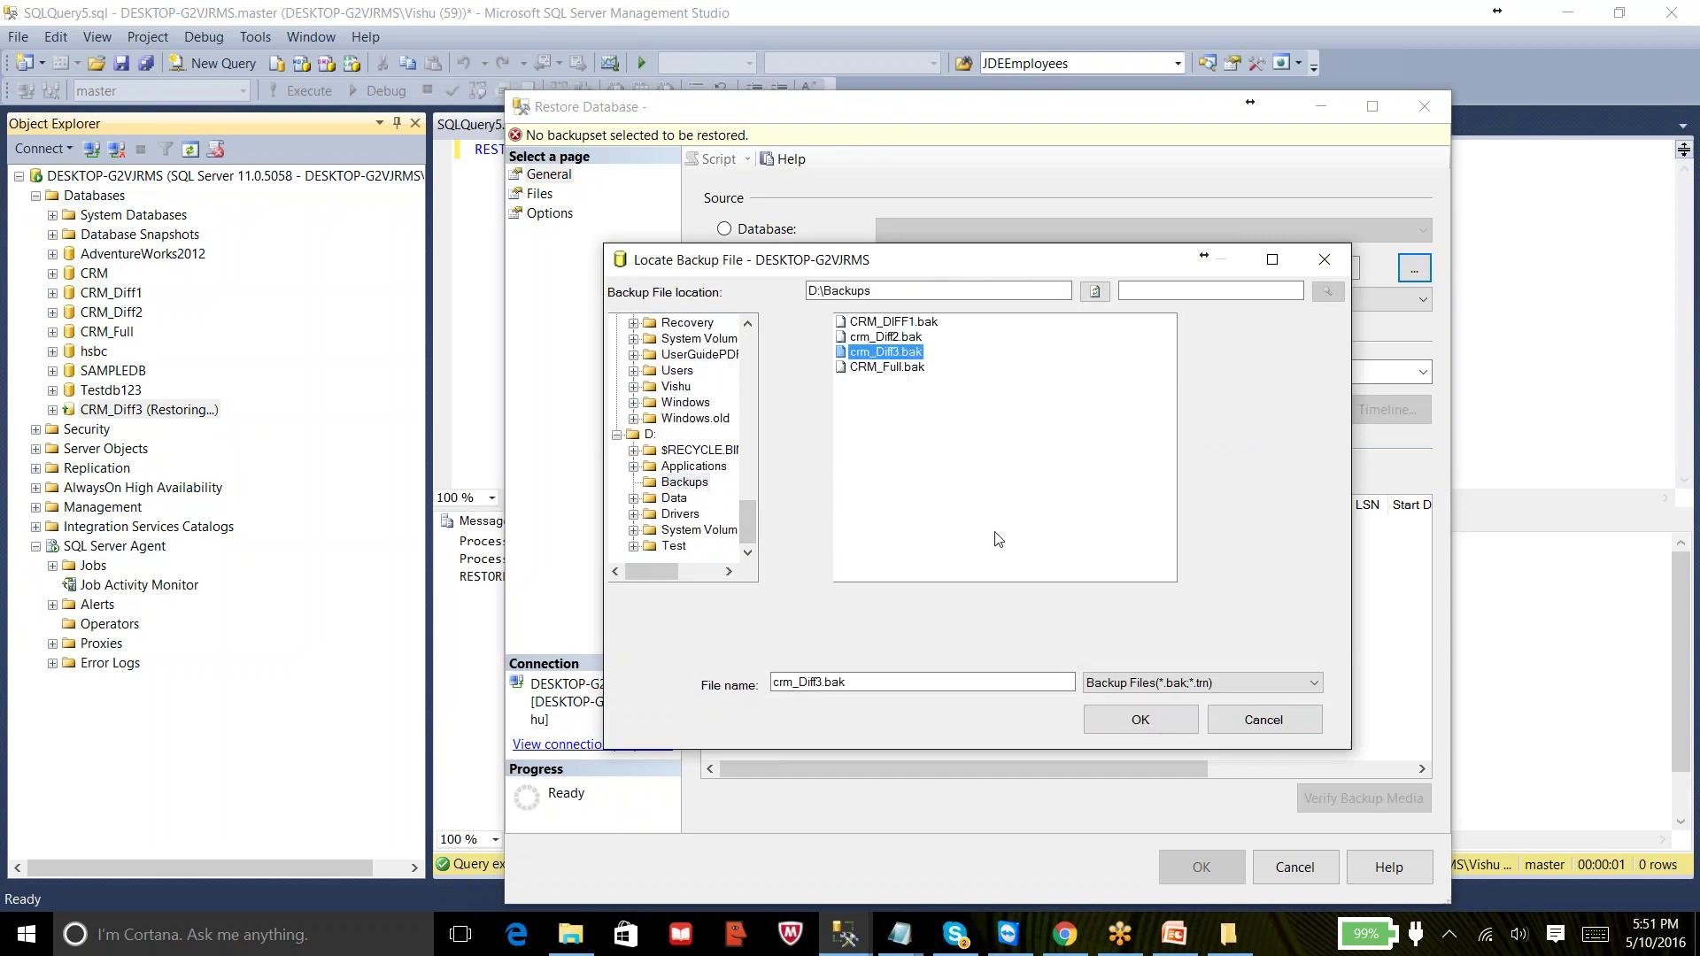
pyautogui.click(1146, 719)
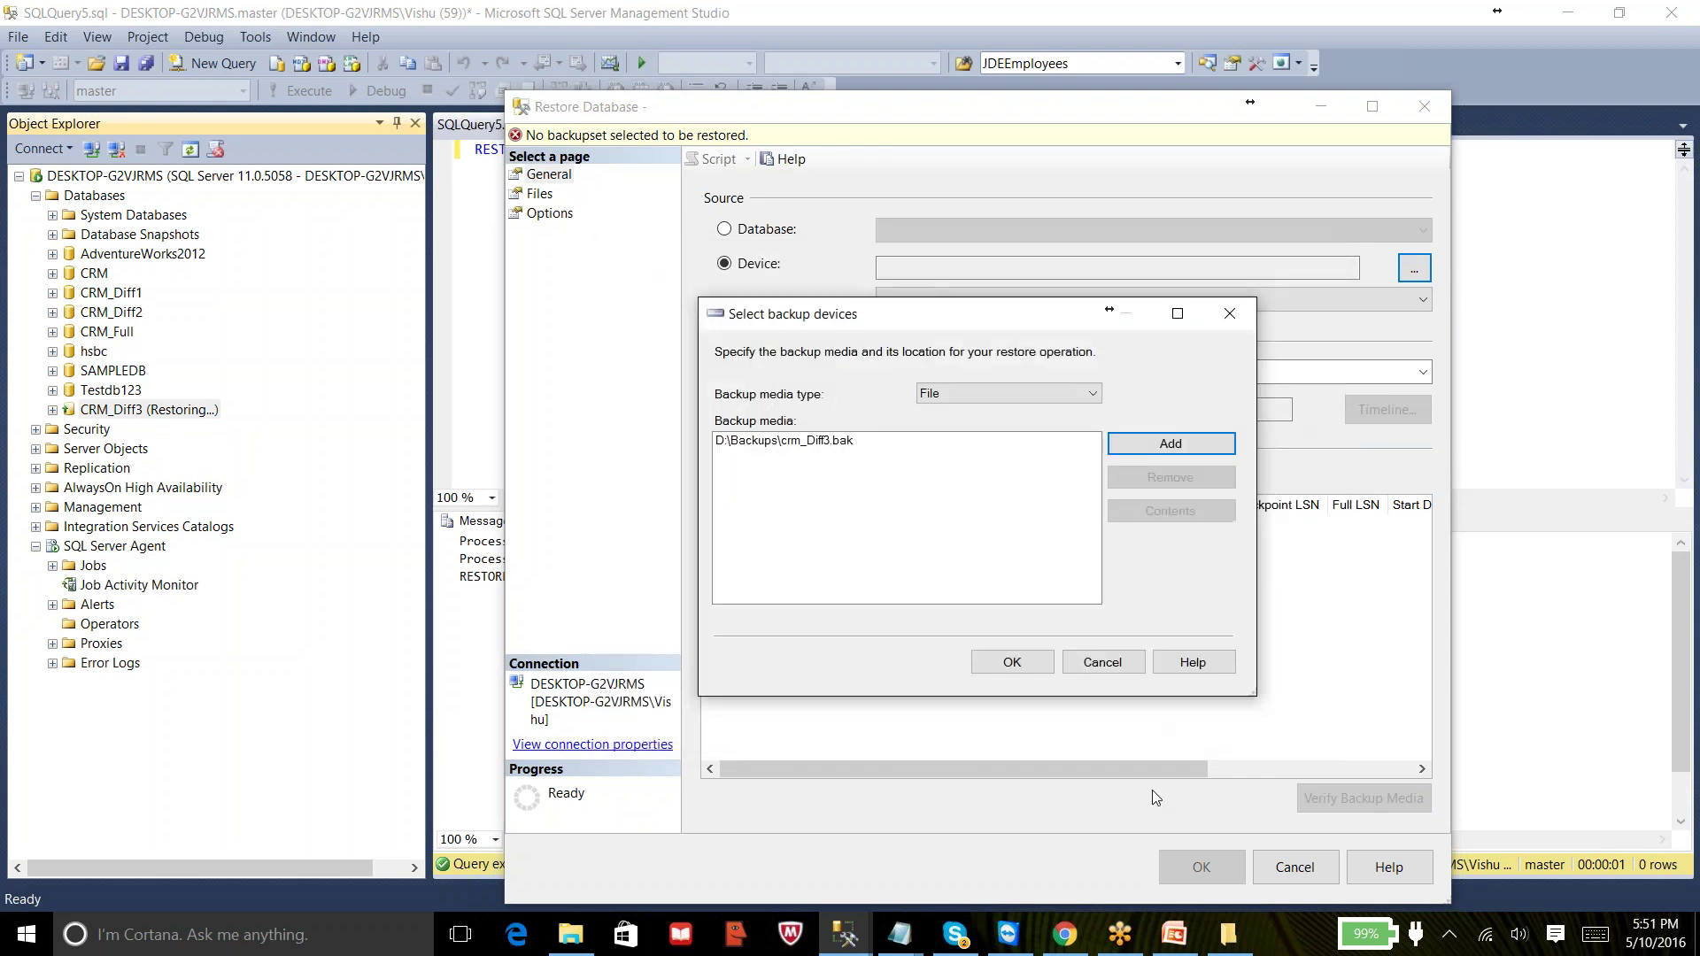
pyautogui.click(1025, 673)
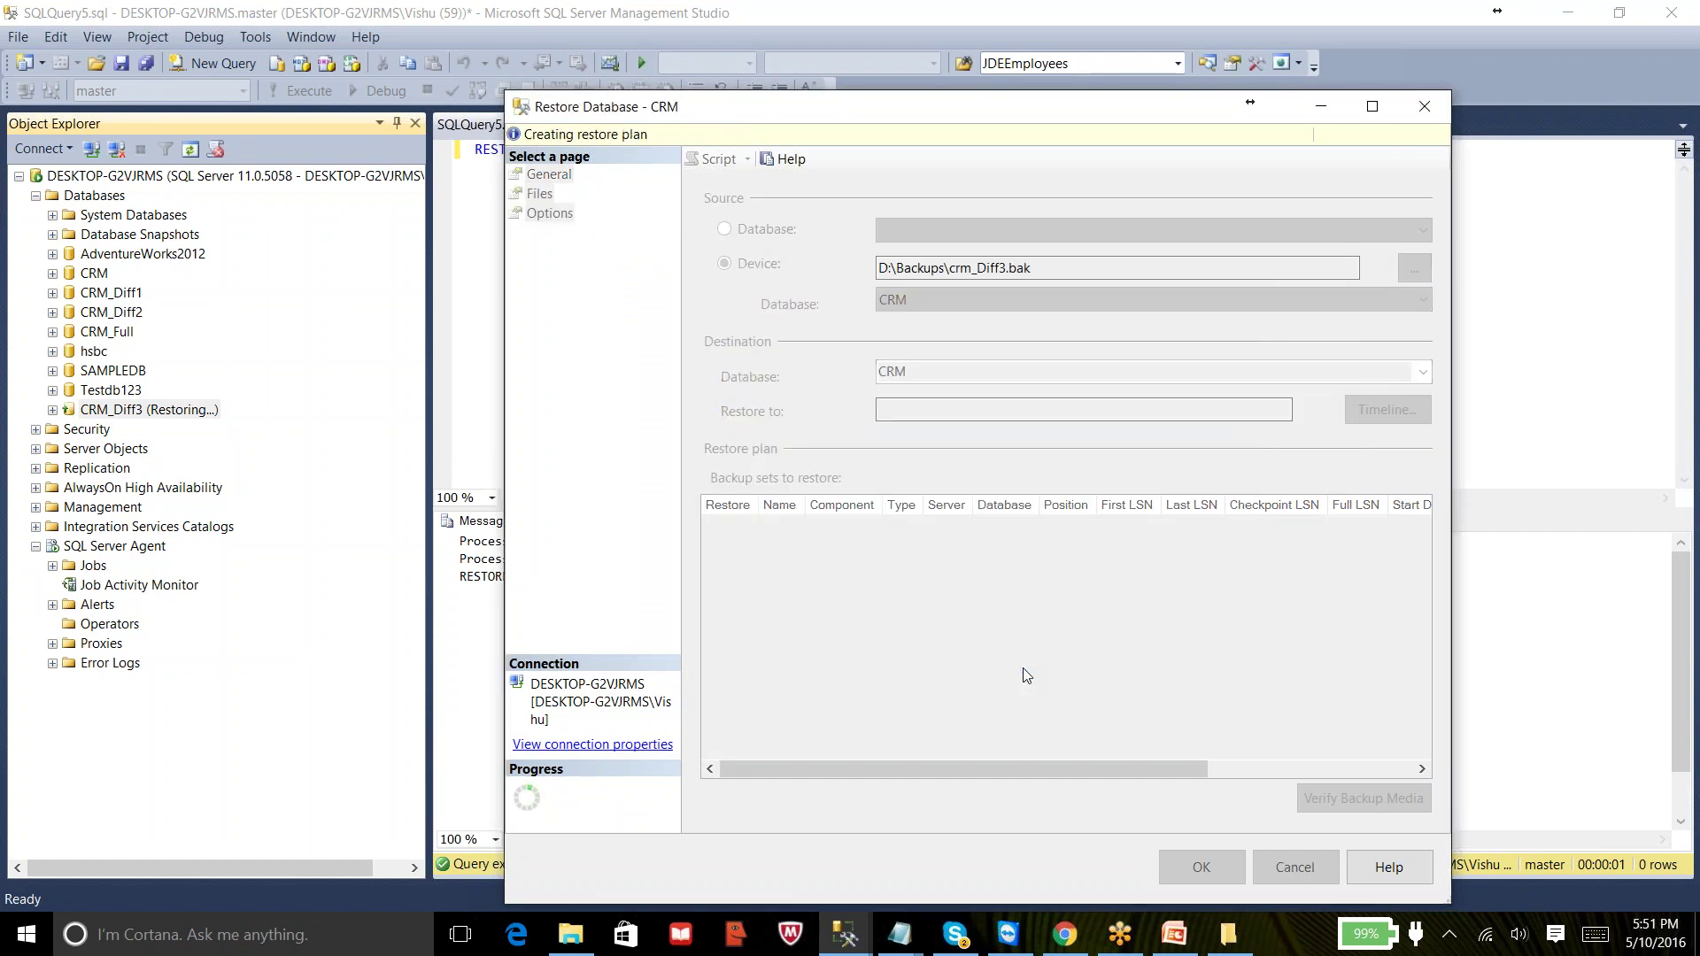
pyautogui.click(1425, 106)
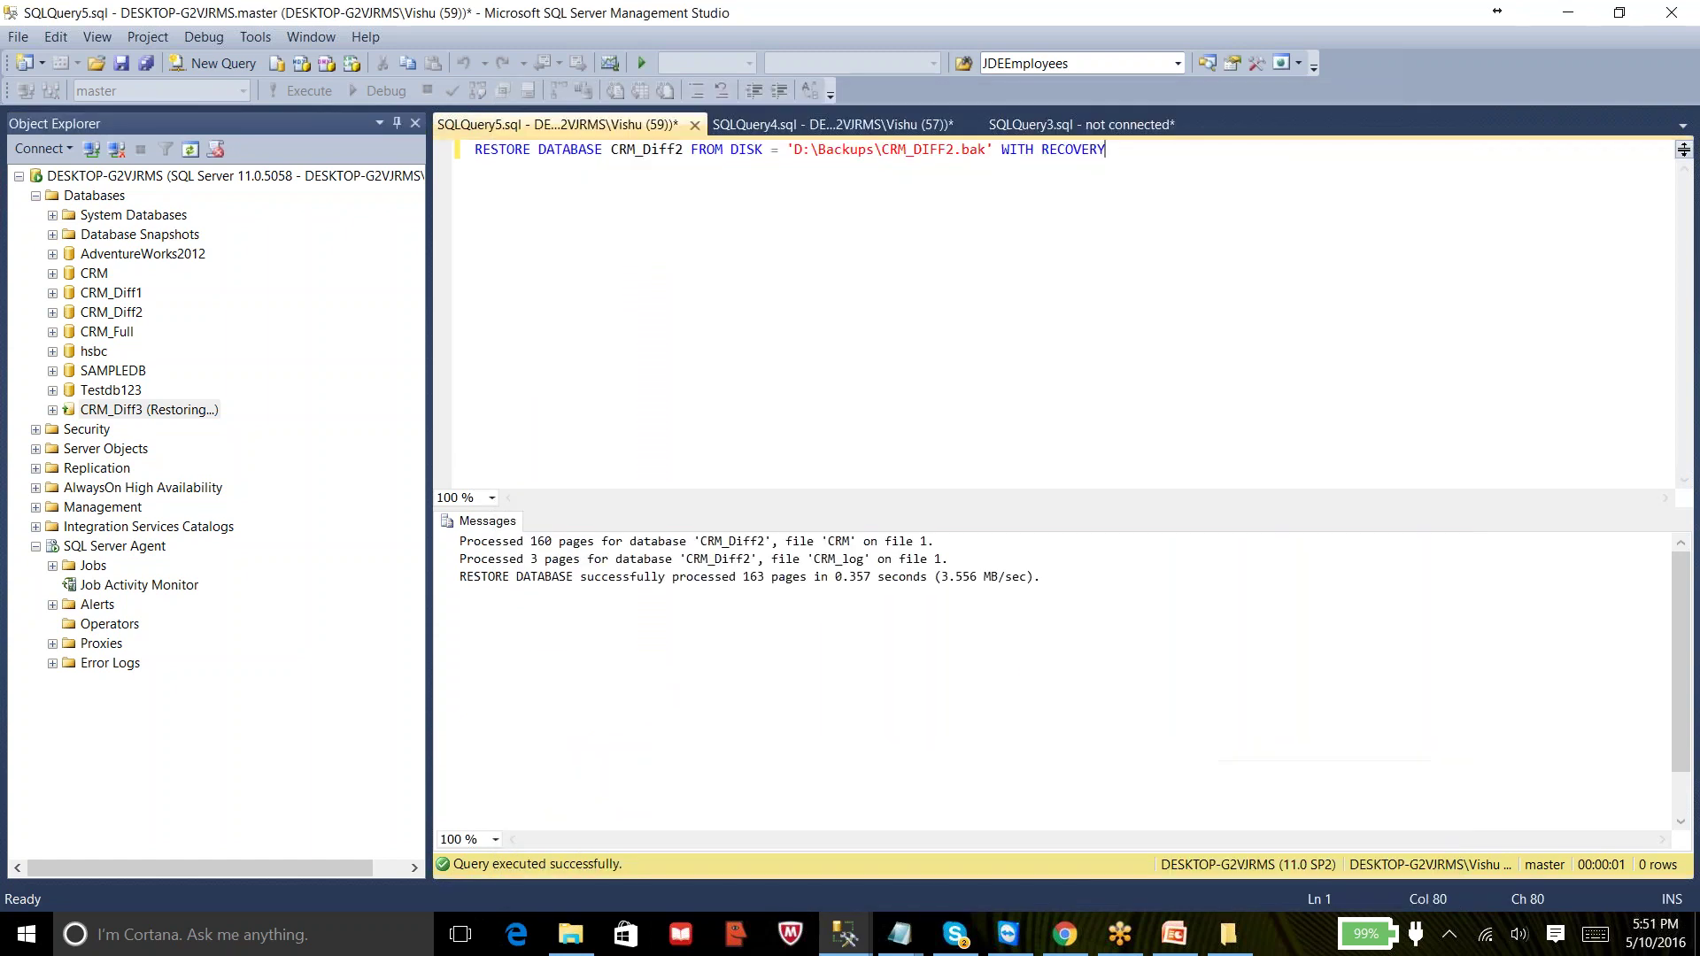
# - Change the restore query to restore CRM_Diff3 from D:\Backups\CRM_DIFF3.bak and execute the statement
pyautogui.click(677, 148)
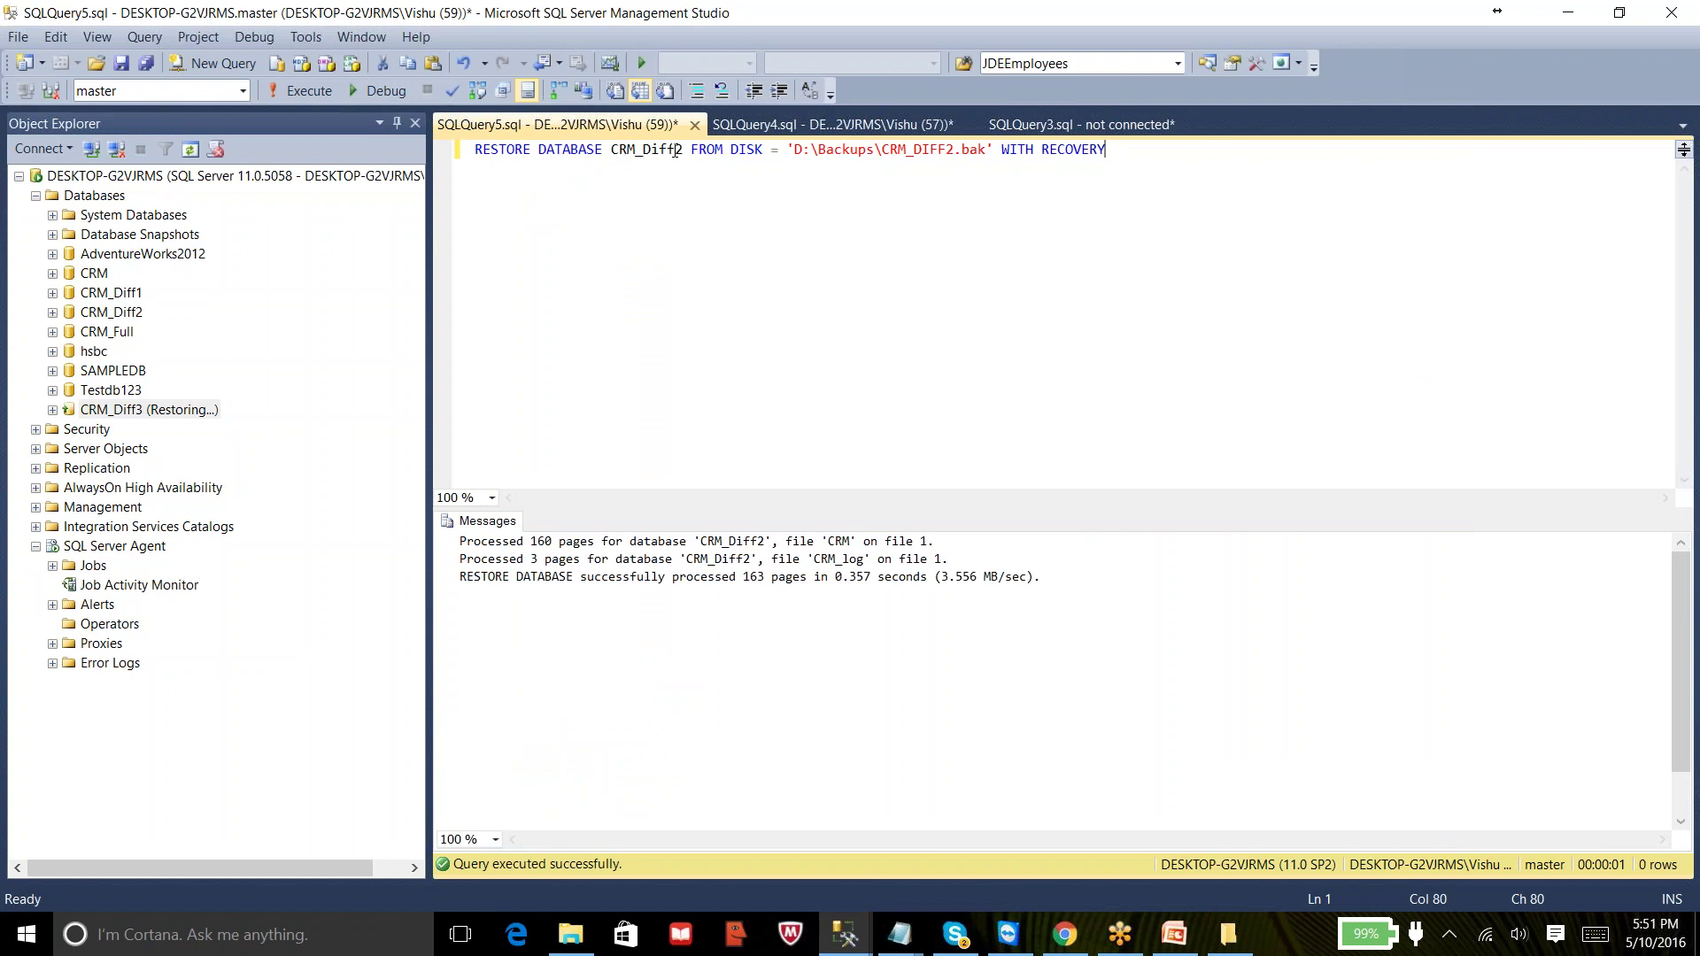
pyautogui.press('Delete')
pyautogui.write('3')
pyautogui.click(945, 151)
pyautogui.press('Delete')
pyautogui.write('3')
pyautogui.press('Home')
pyautogui.hotkey('shift', 'End')
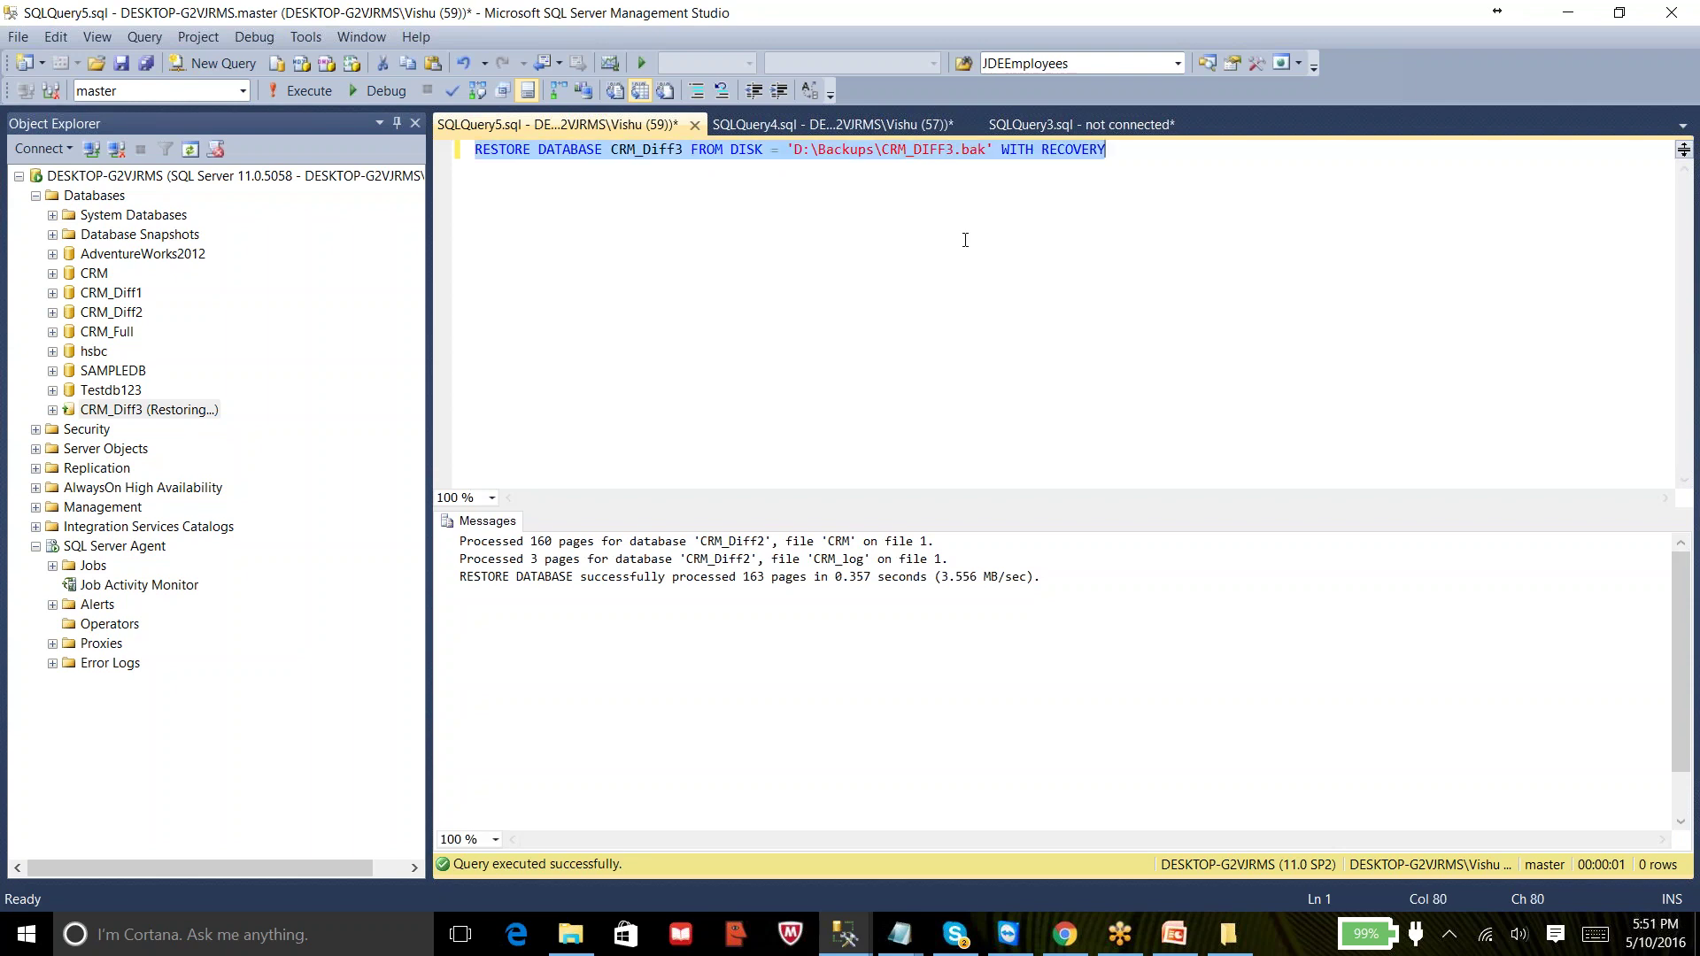
pyautogui.click(315, 93)
# - Refresh the server's Databases list and select the CRM_Diff3 database
pyautogui.click(117, 198)
pyautogui.rightClick(117, 198)
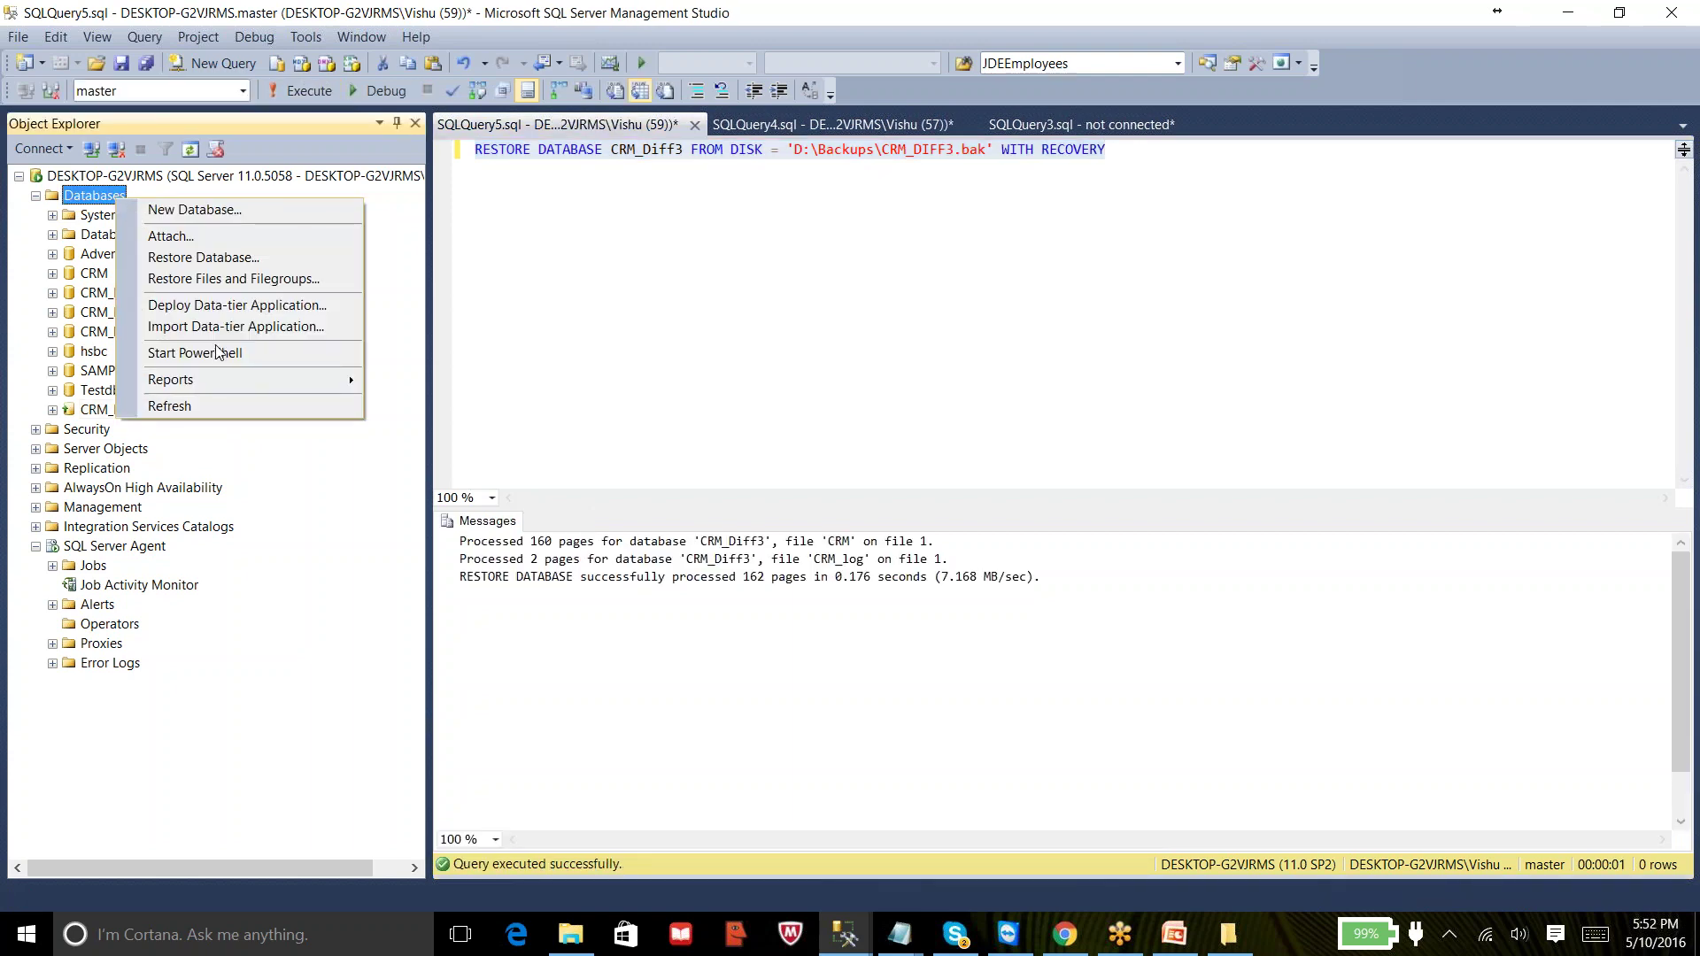
pyautogui.click(226, 406)
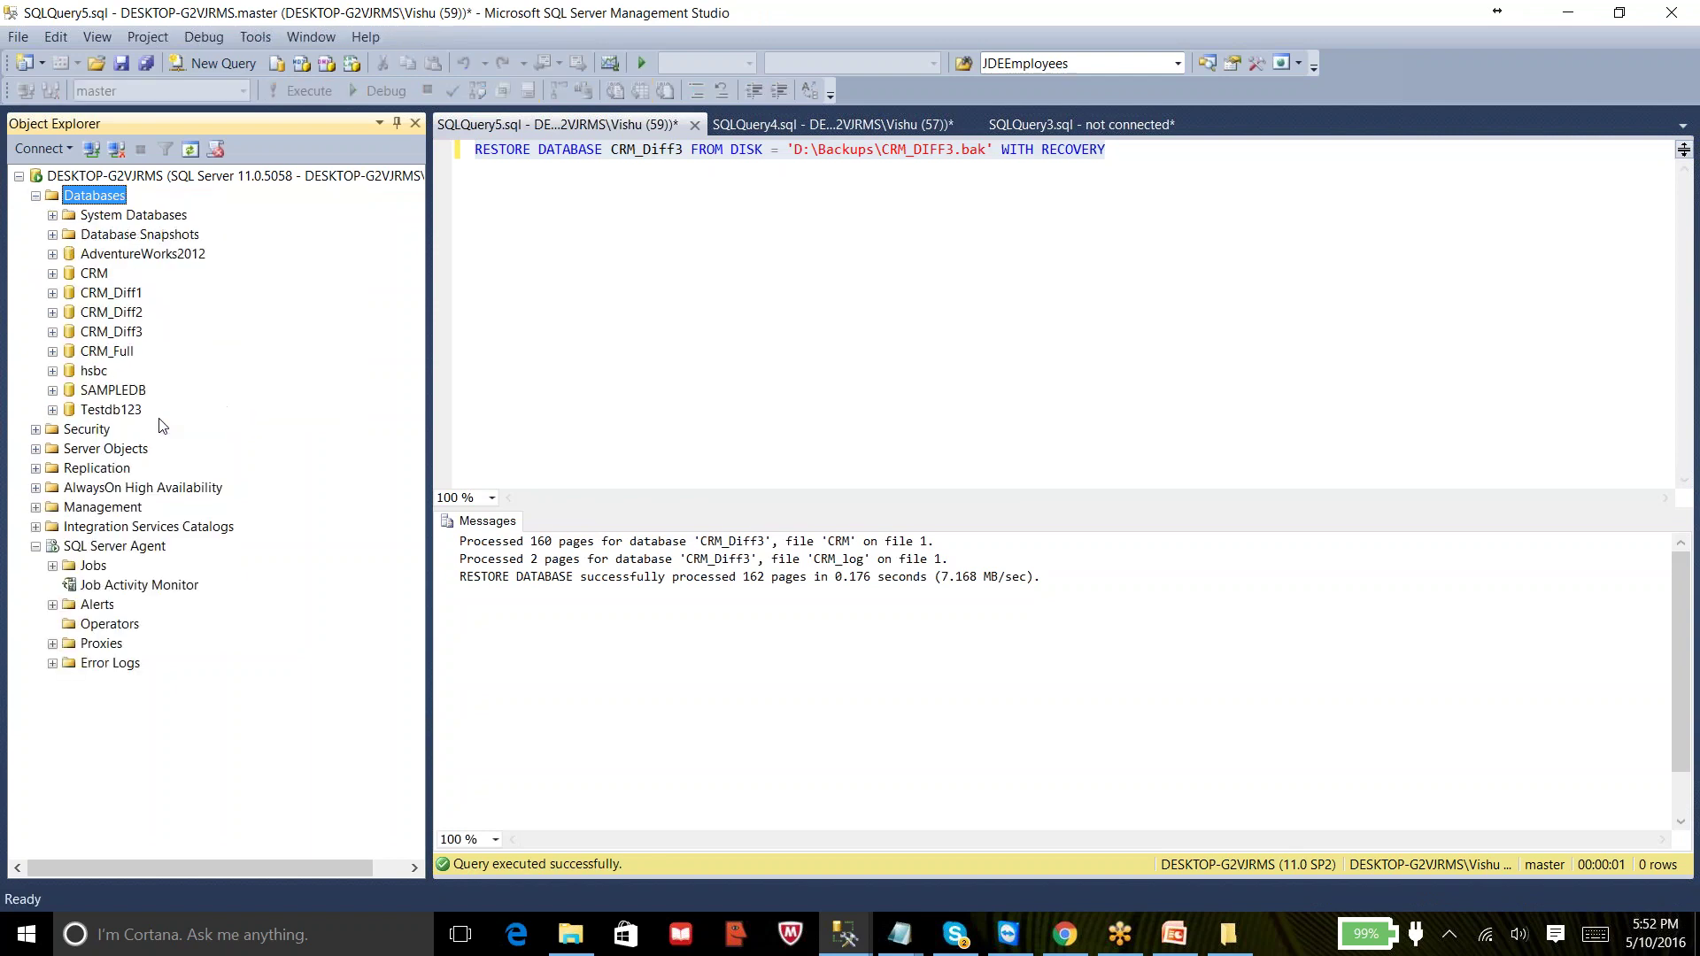
pyautogui.click(105, 333)
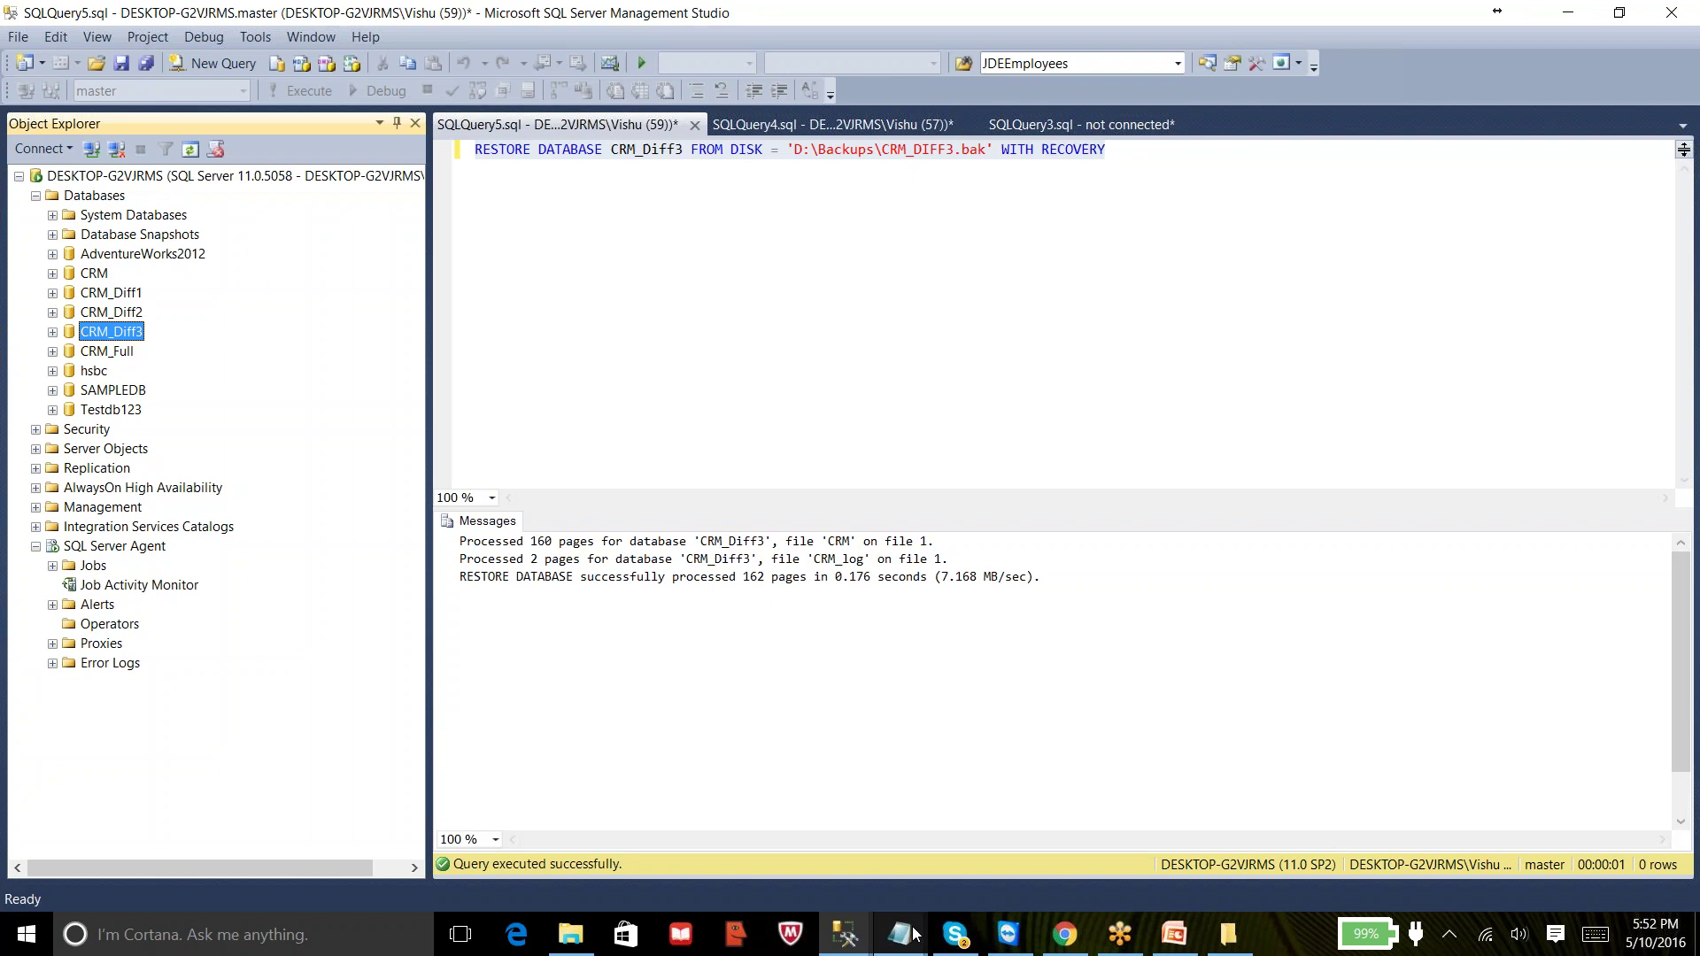
# - Switch to the Notepad notes and reword scenario 4 as "Restore Full With No Recovery + Diff3 With Recovery"
pyautogui.moveTo(900, 934)
pyautogui.click(972, 793)
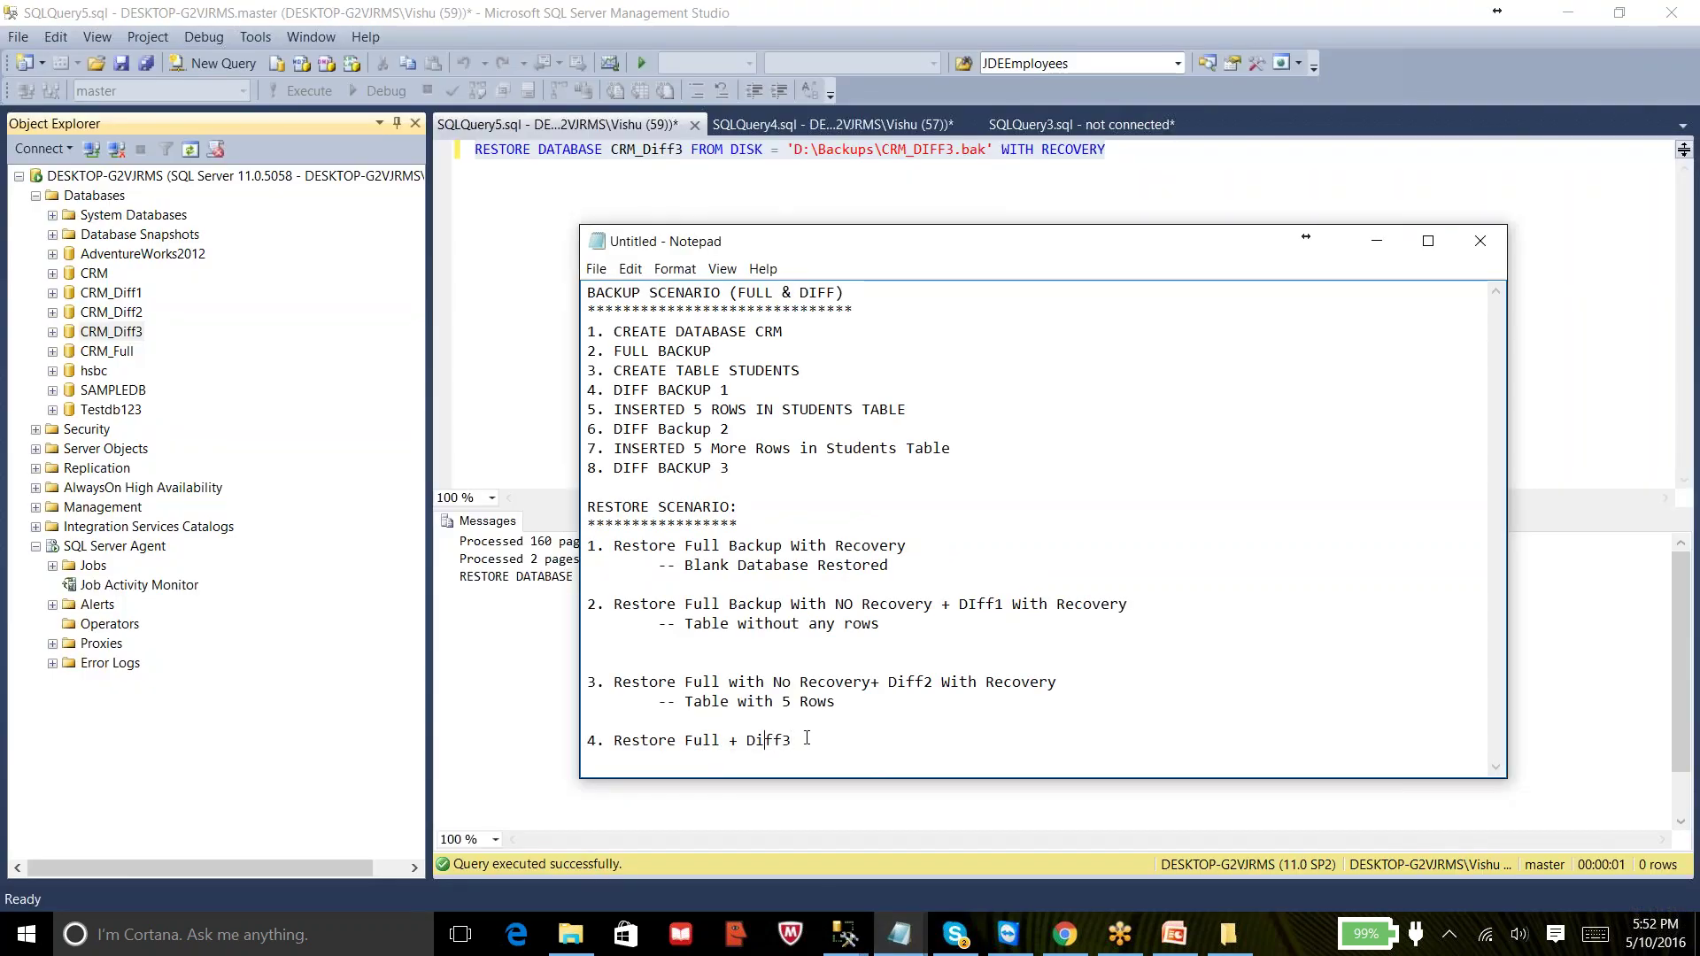
pyautogui.write('With No R')
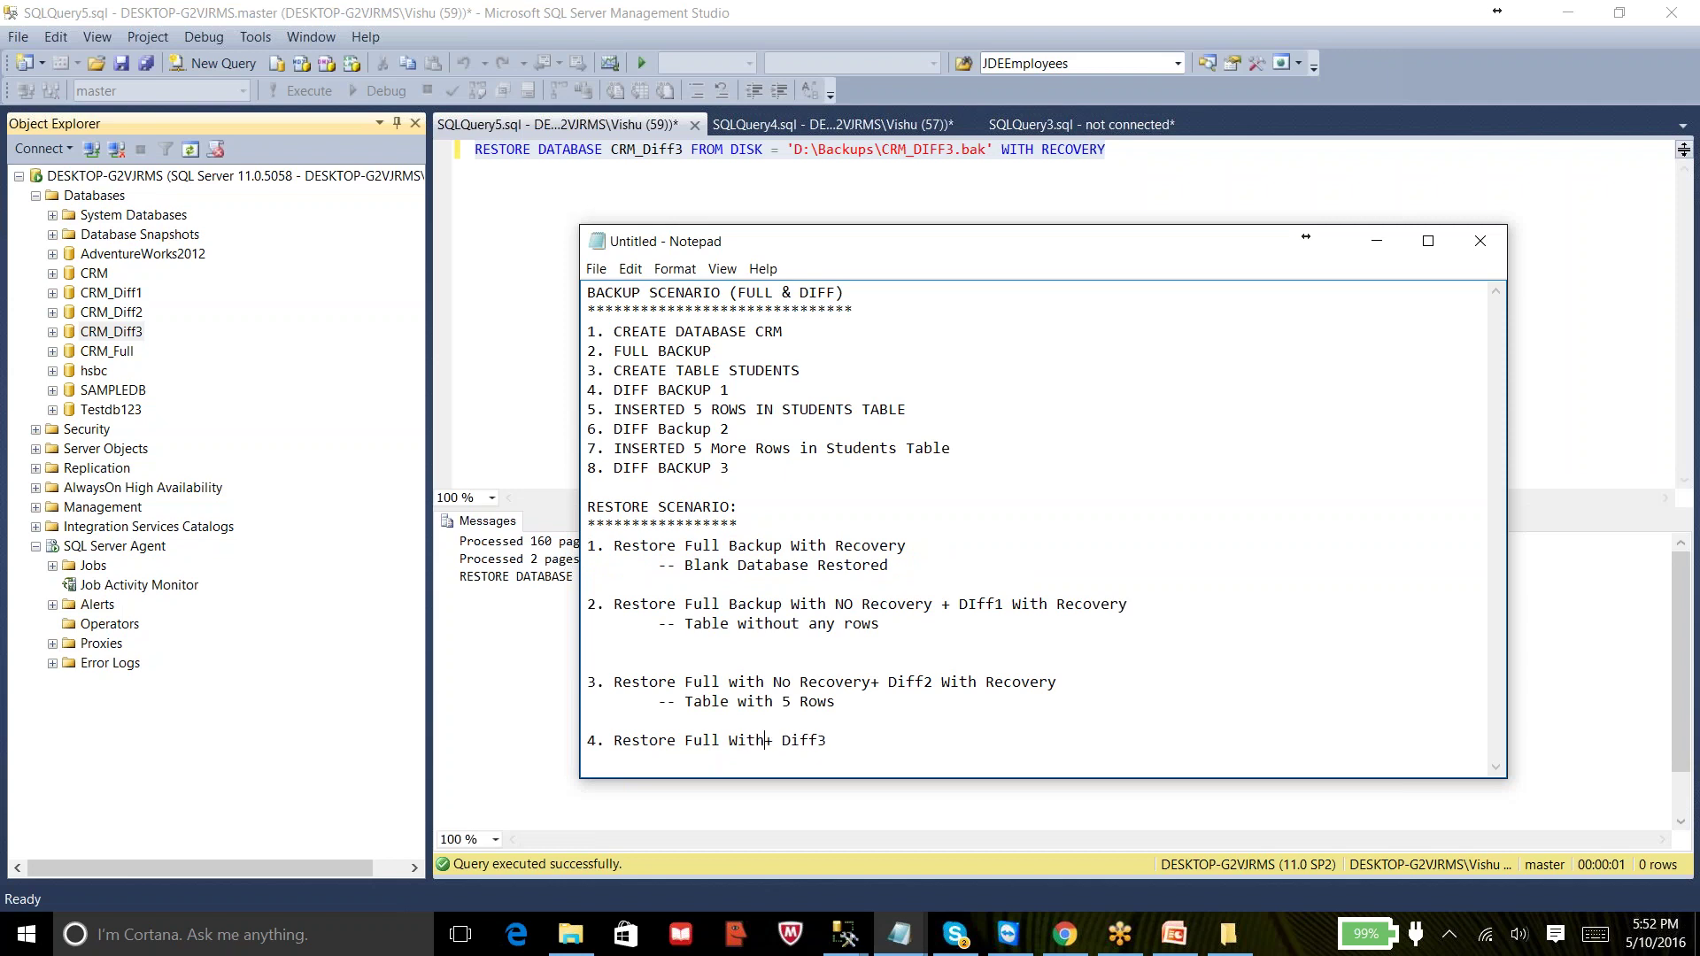
pyautogui.write('ecovery + Diff3 Wt')
pyautogui.press('BackSpace')
pyautogui.write('ith Recovery')
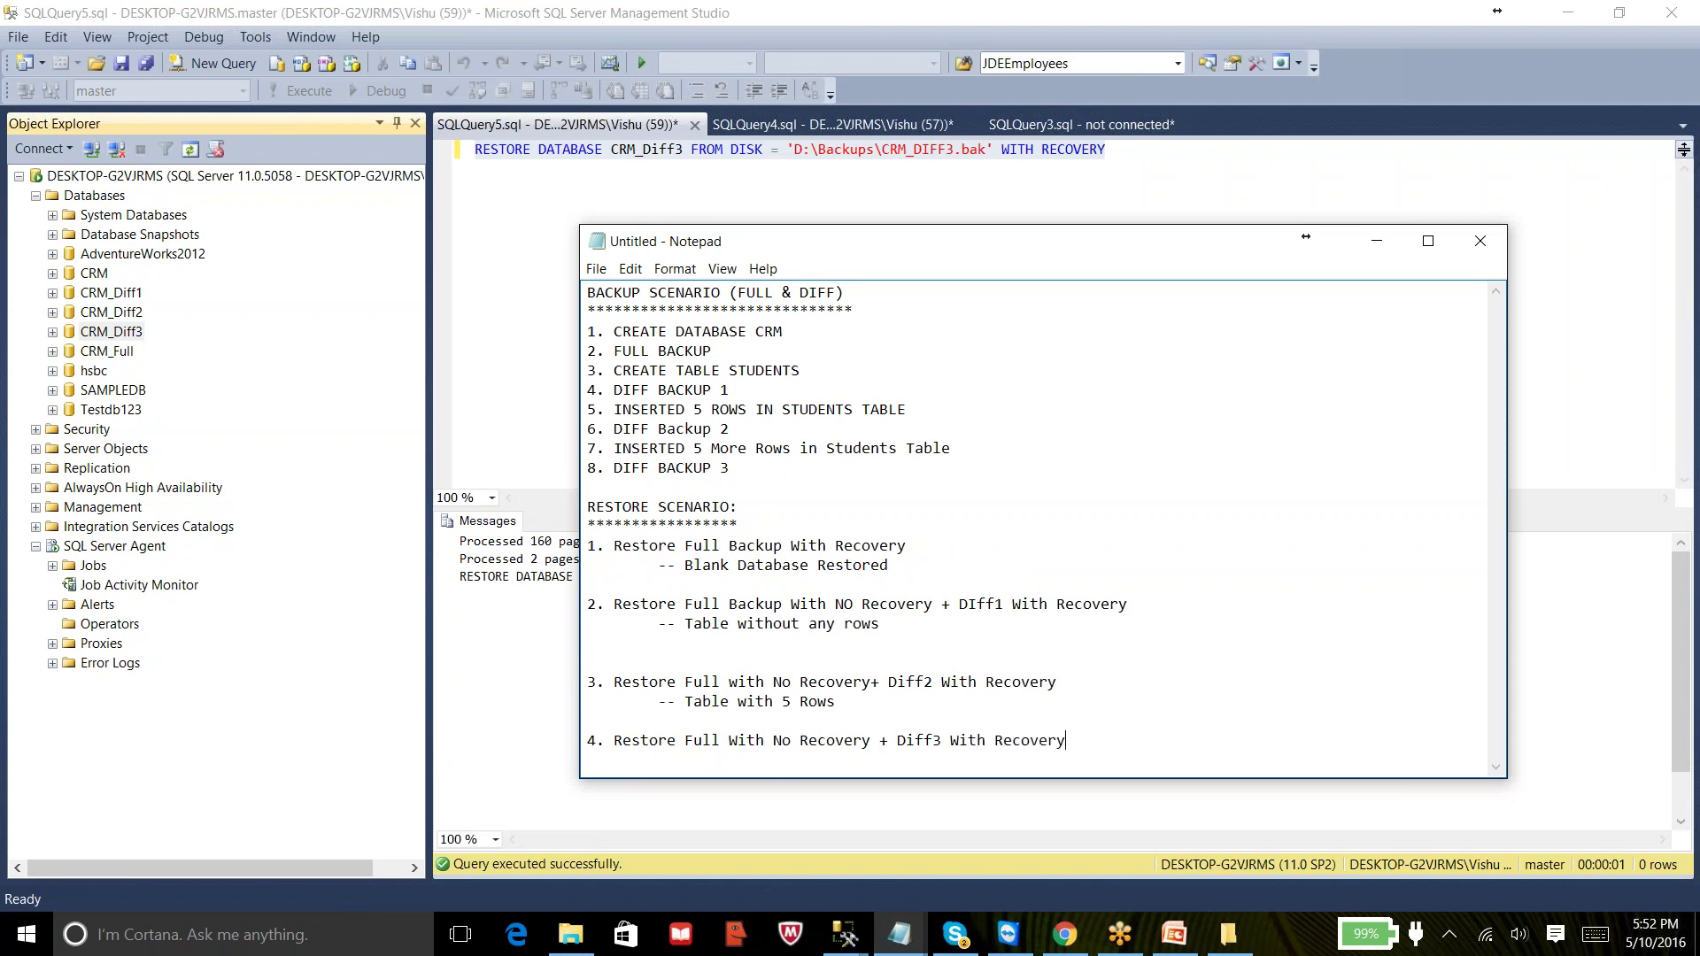
# - Add the indented outcome line "-- Table with 10 Rows" under restore scenario 4 in the notes
pyautogui.press('Tab')
pyautogui.write('--')
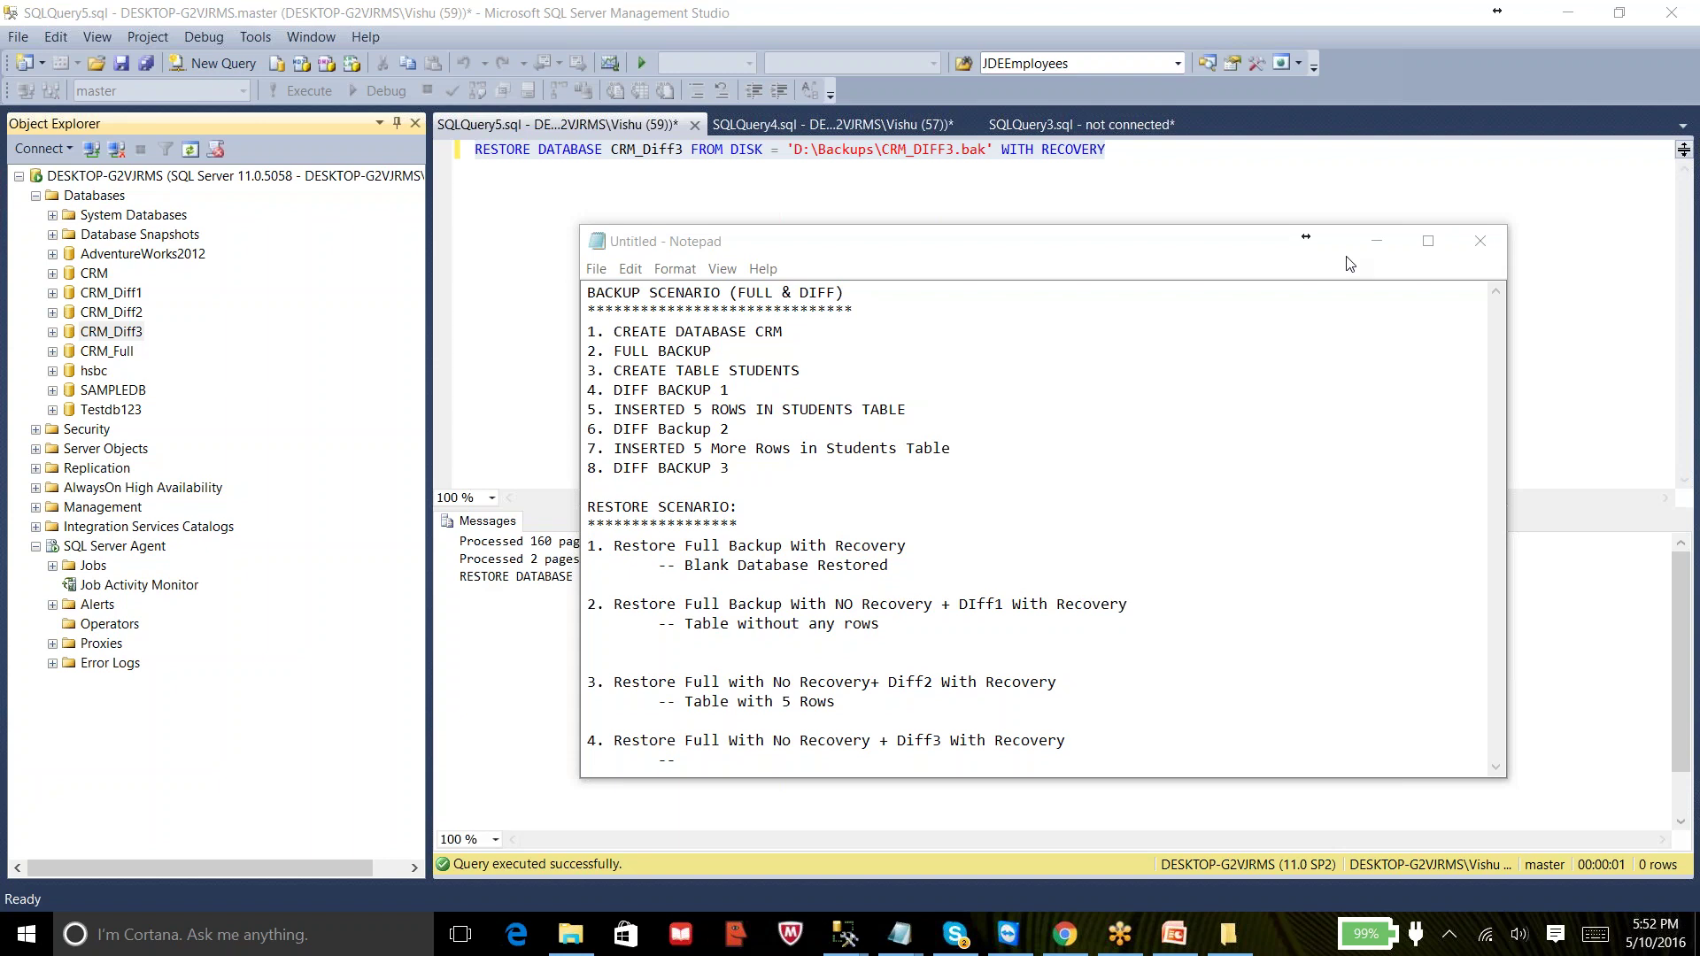
pyautogui.click(1115, 743)
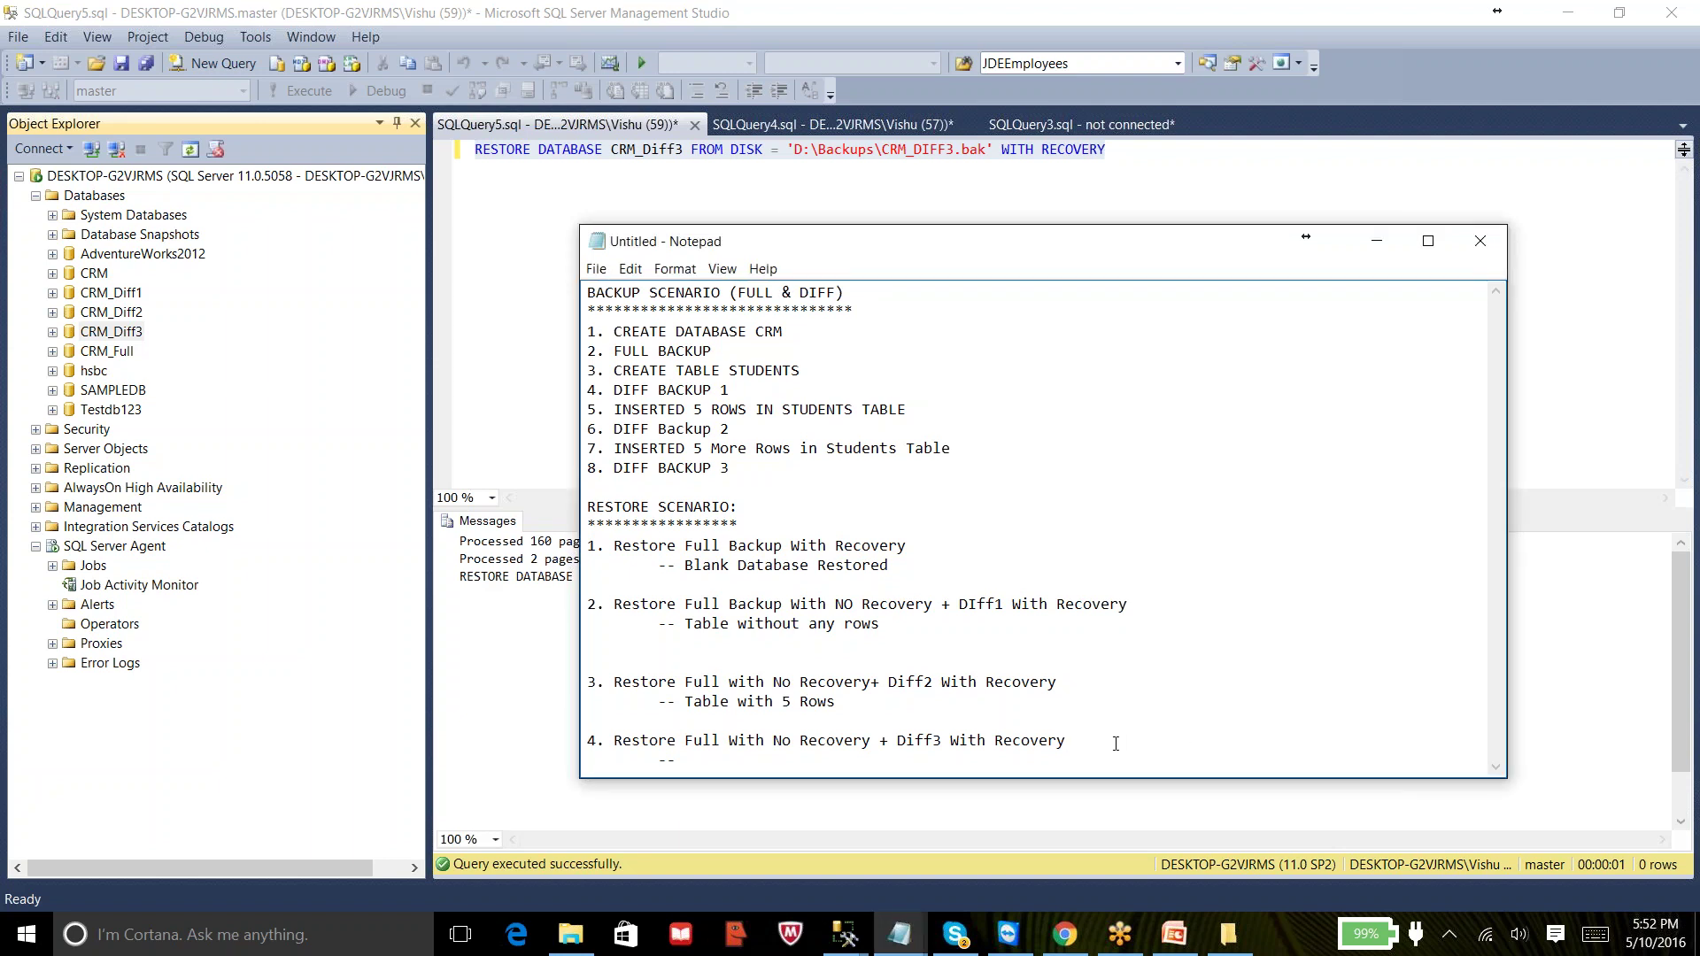
pyautogui.write('-- Table with 1')
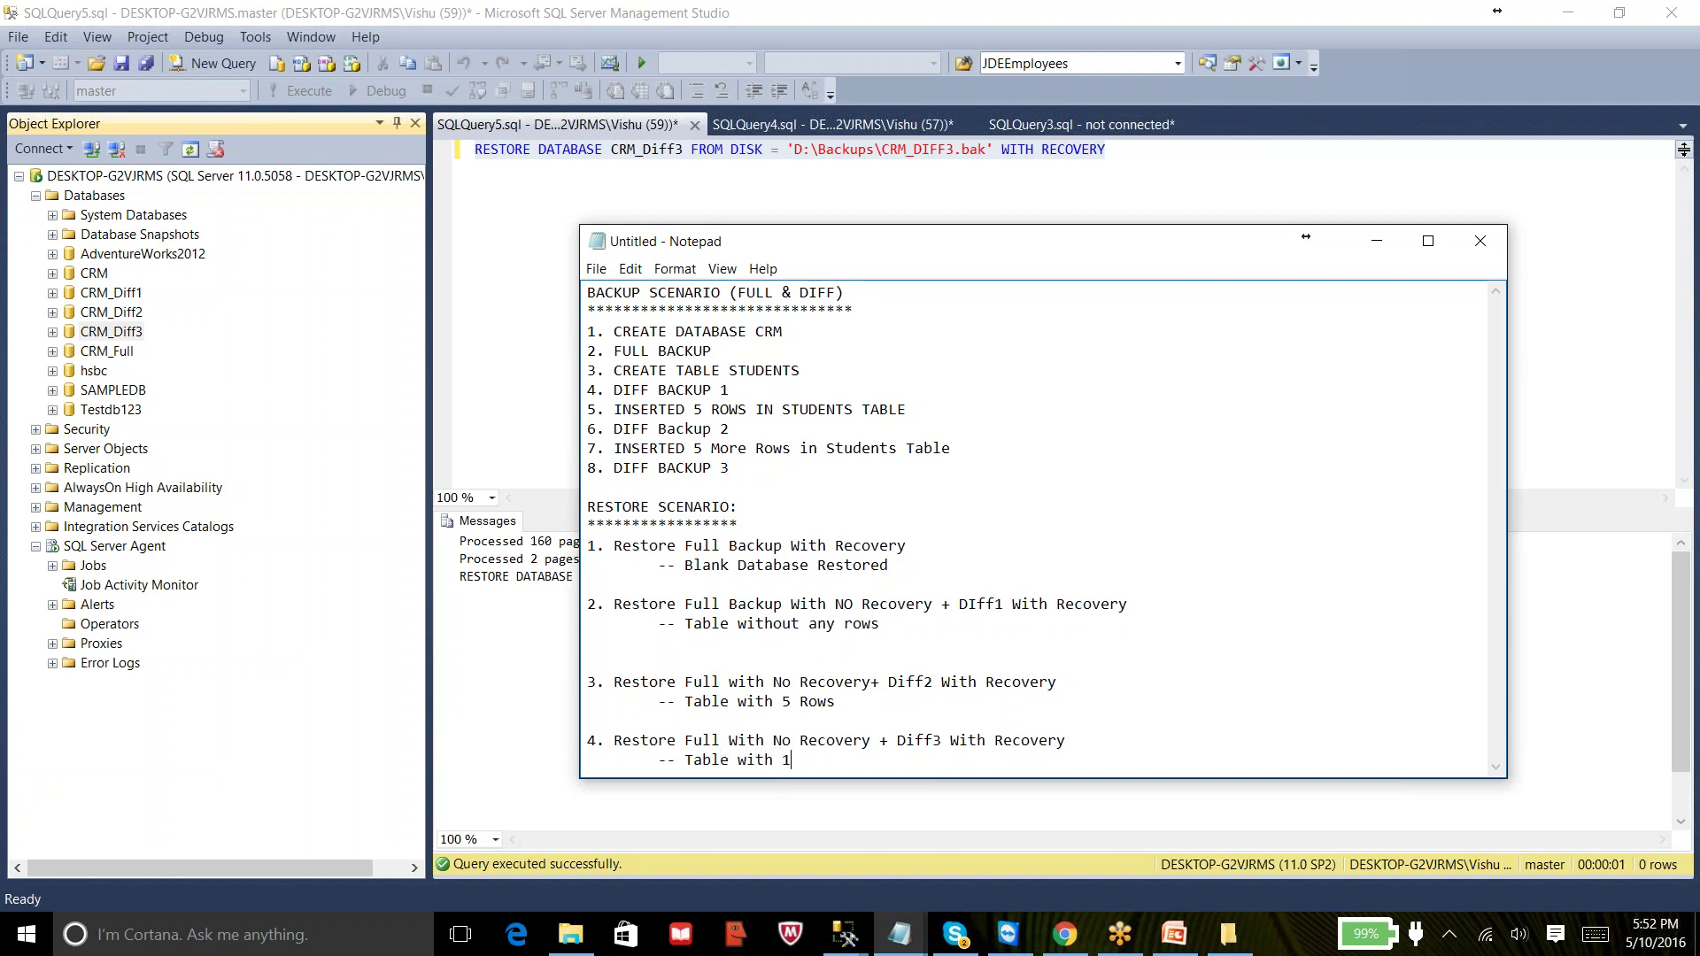
pyautogui.write('0 Rows')
# - Switch to SQL Server Management Studio and select the top 1000 rows of dbo.STUDENTS in CRM_Diff3 to check the restored data
pyautogui.click(98, 336)
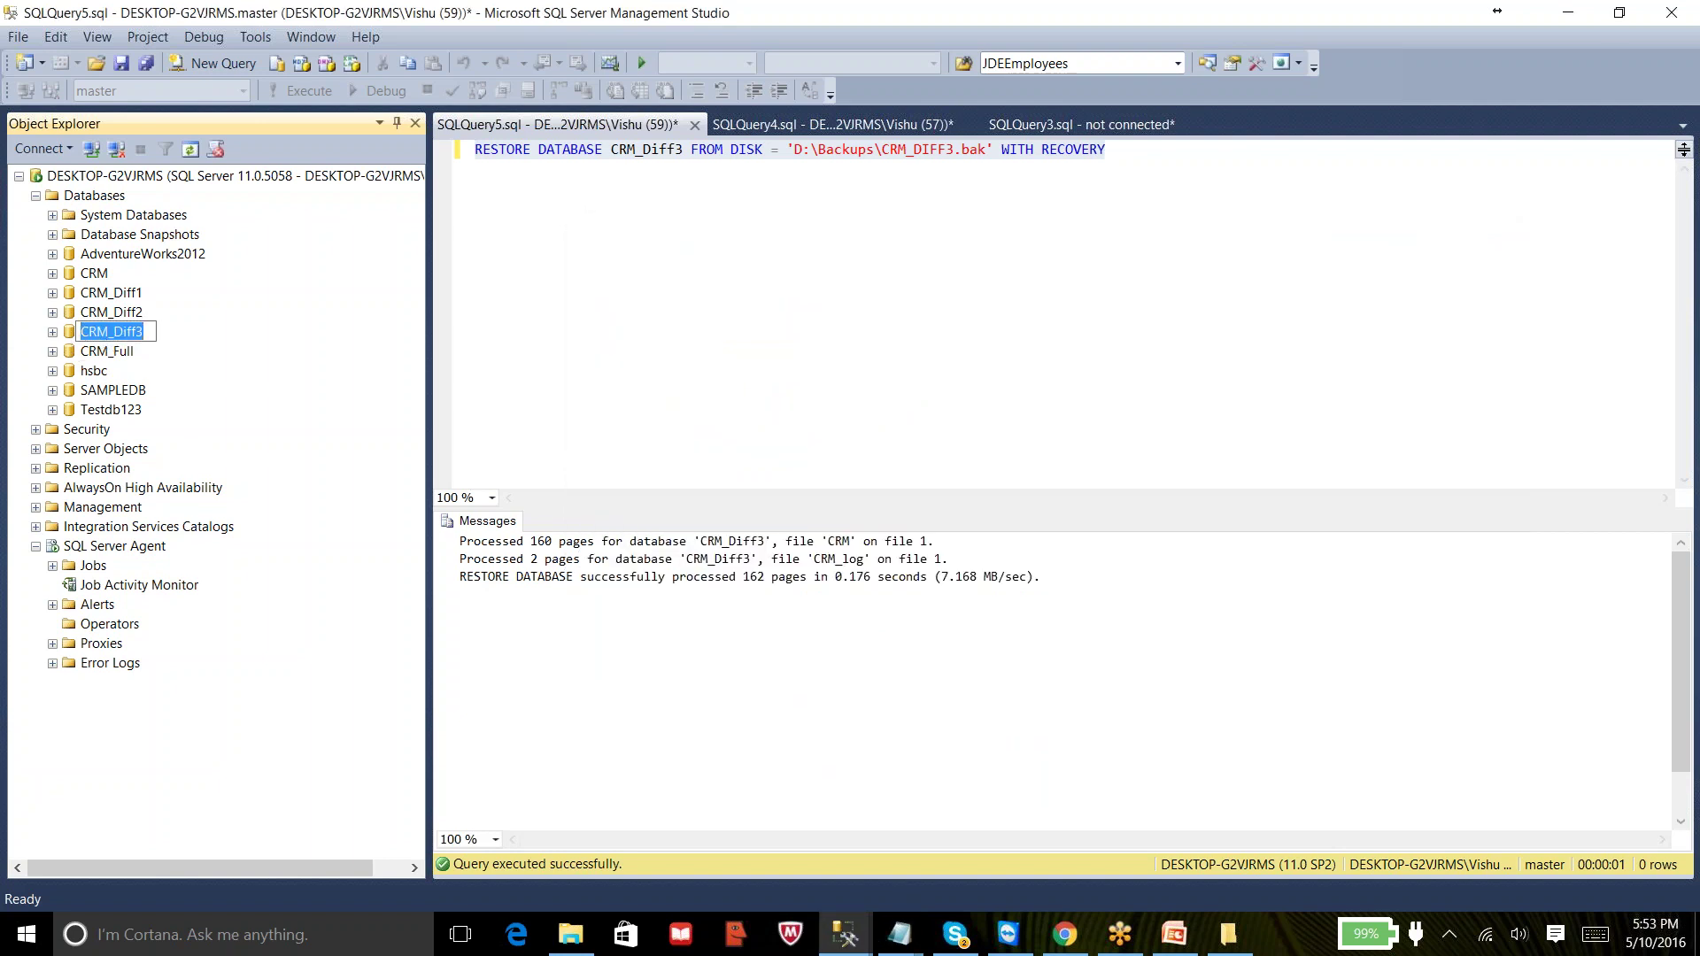
pyautogui.click(52, 332)
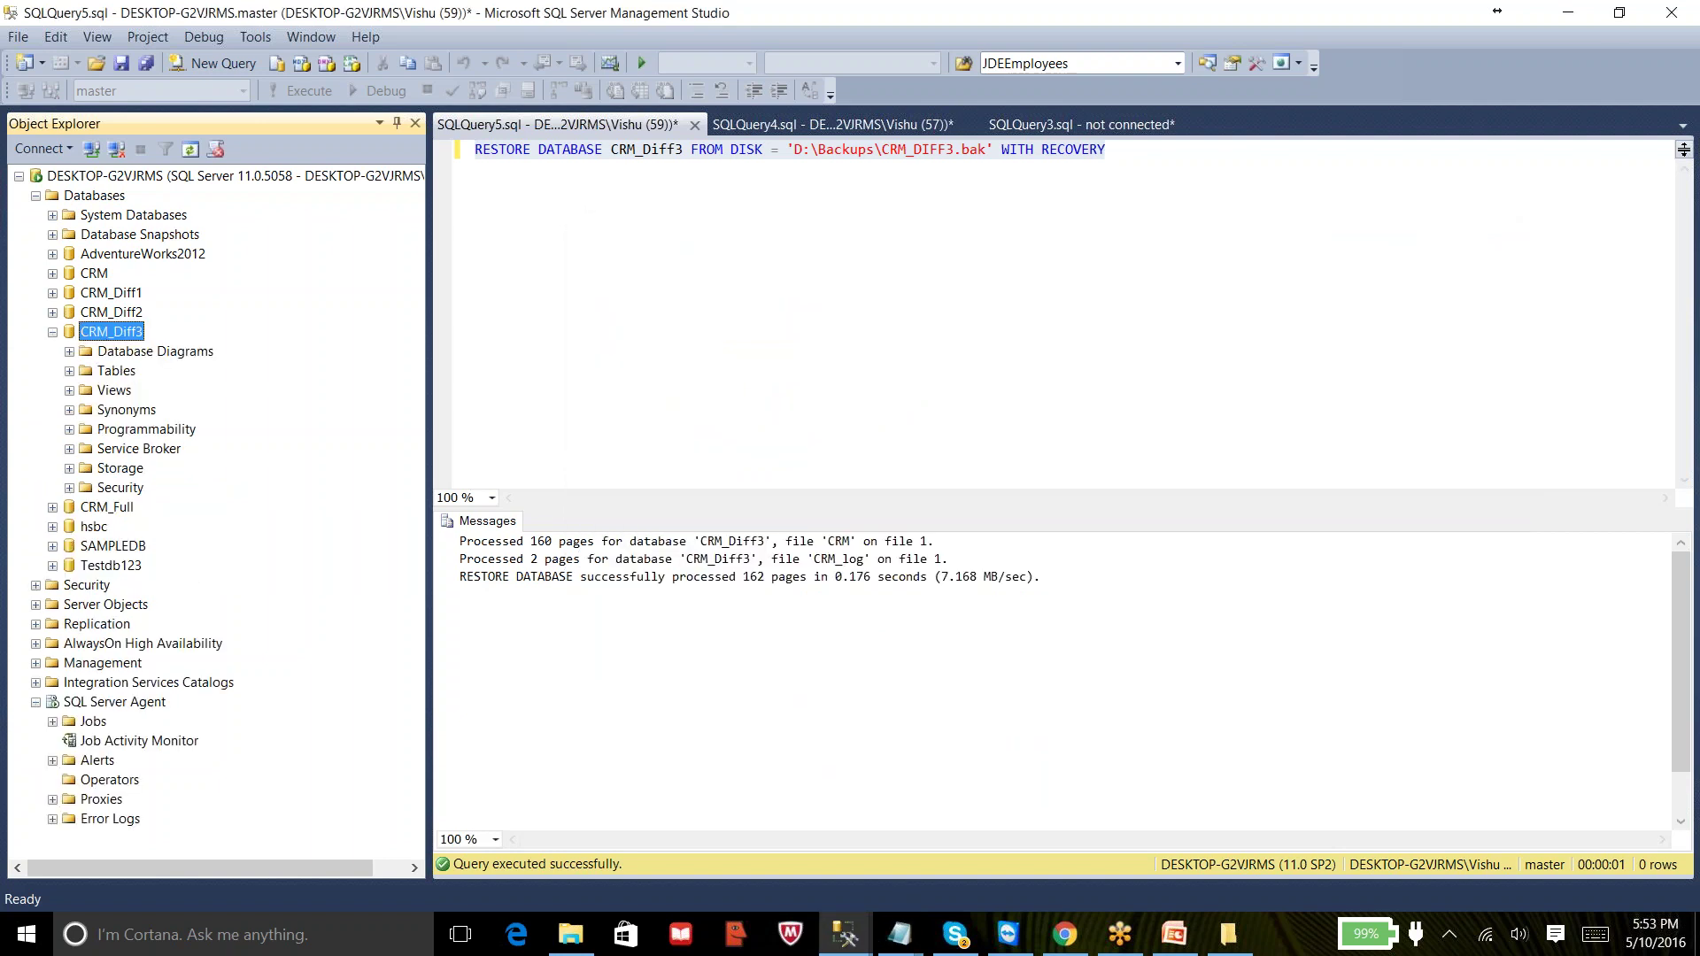
pyautogui.click(69, 371)
pyautogui.rightClick(158, 430)
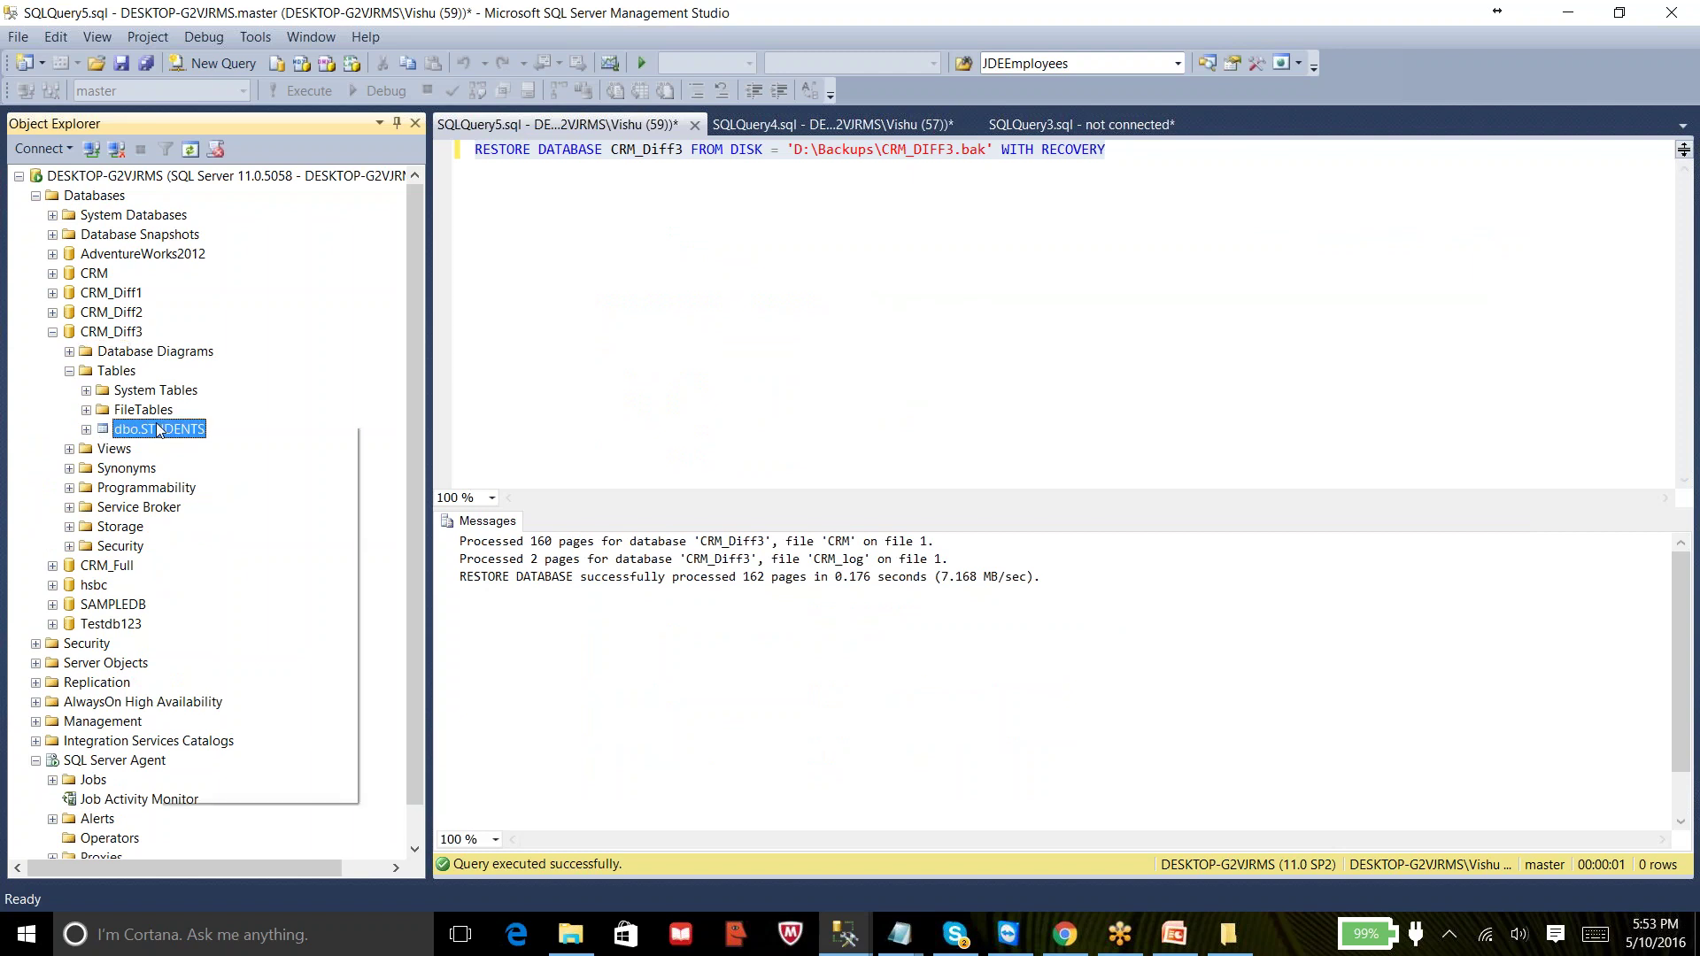
pyautogui.click(216, 479)
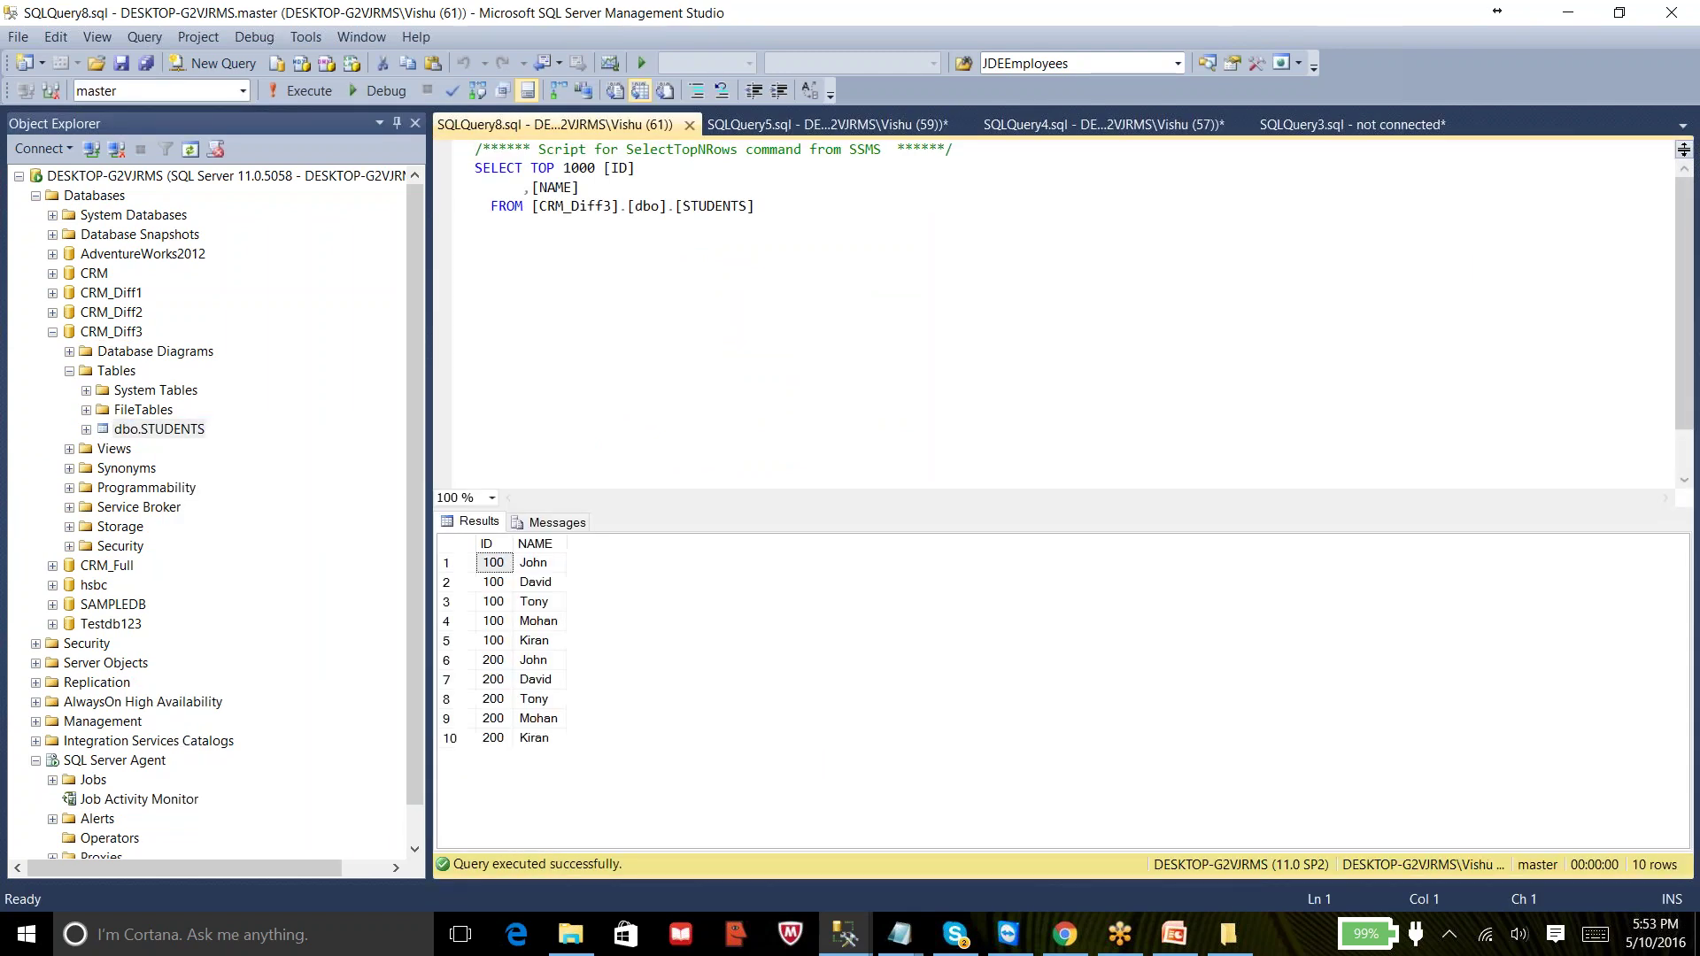
pyautogui.click(527, 680)
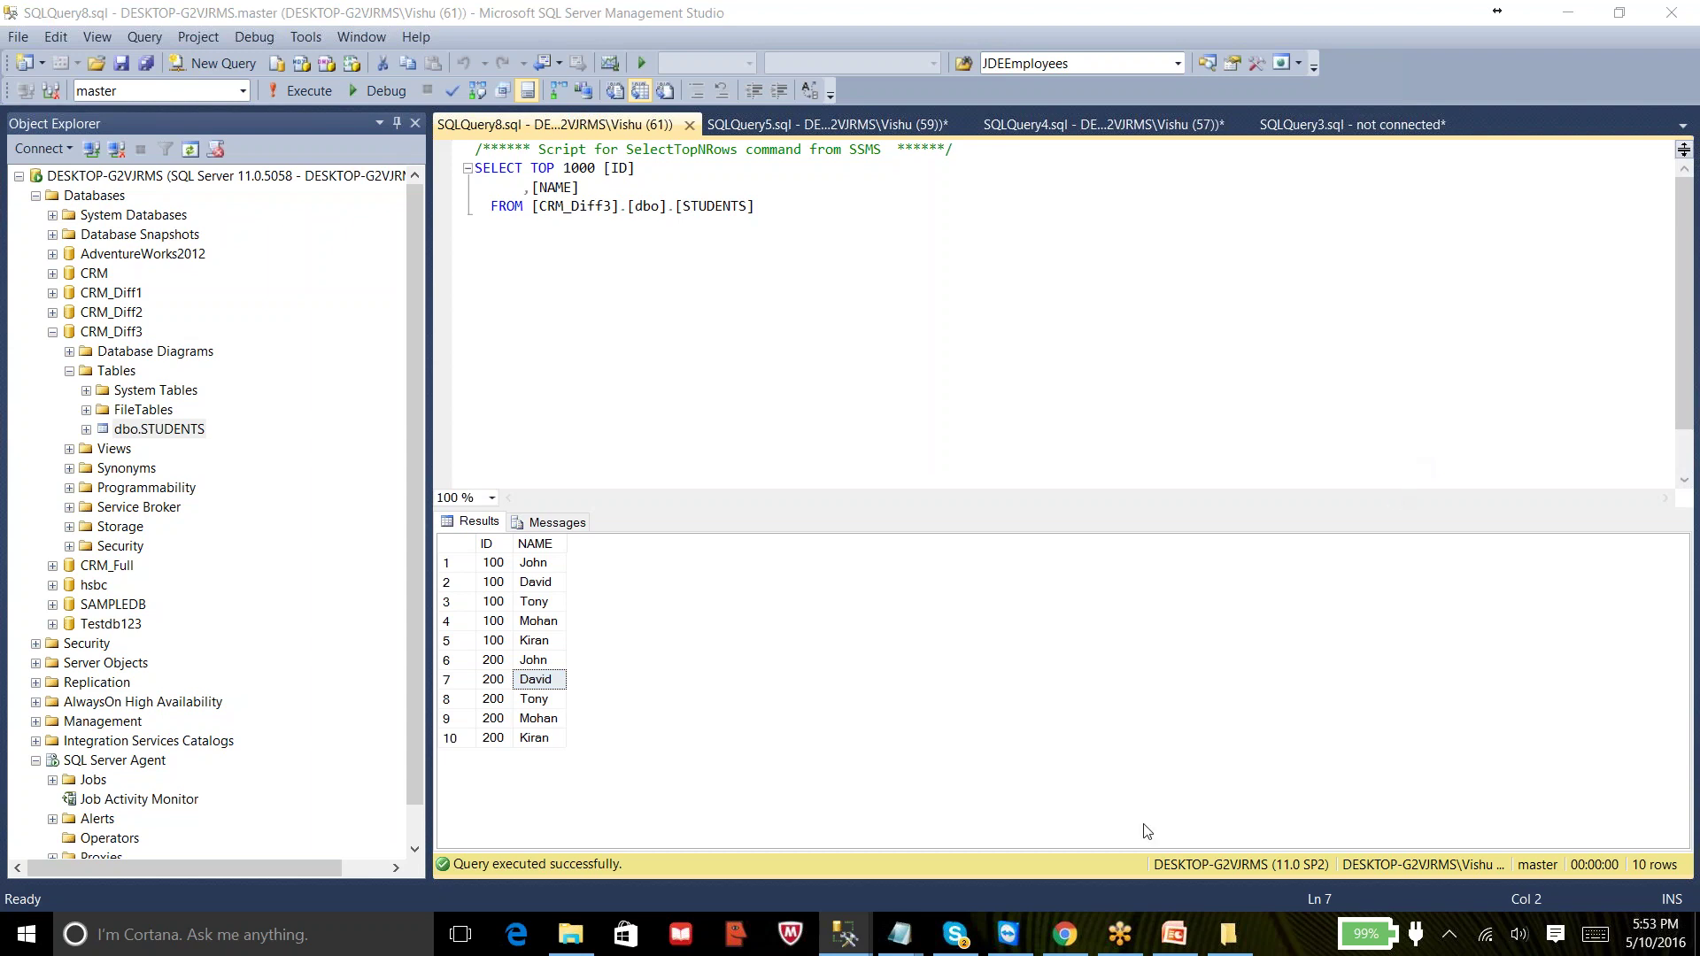
# - Switch to the untitled Notepad notes, compare the backup and restore scenarios with the queried rows, and minimize the notes
pyautogui.moveTo(899, 931)
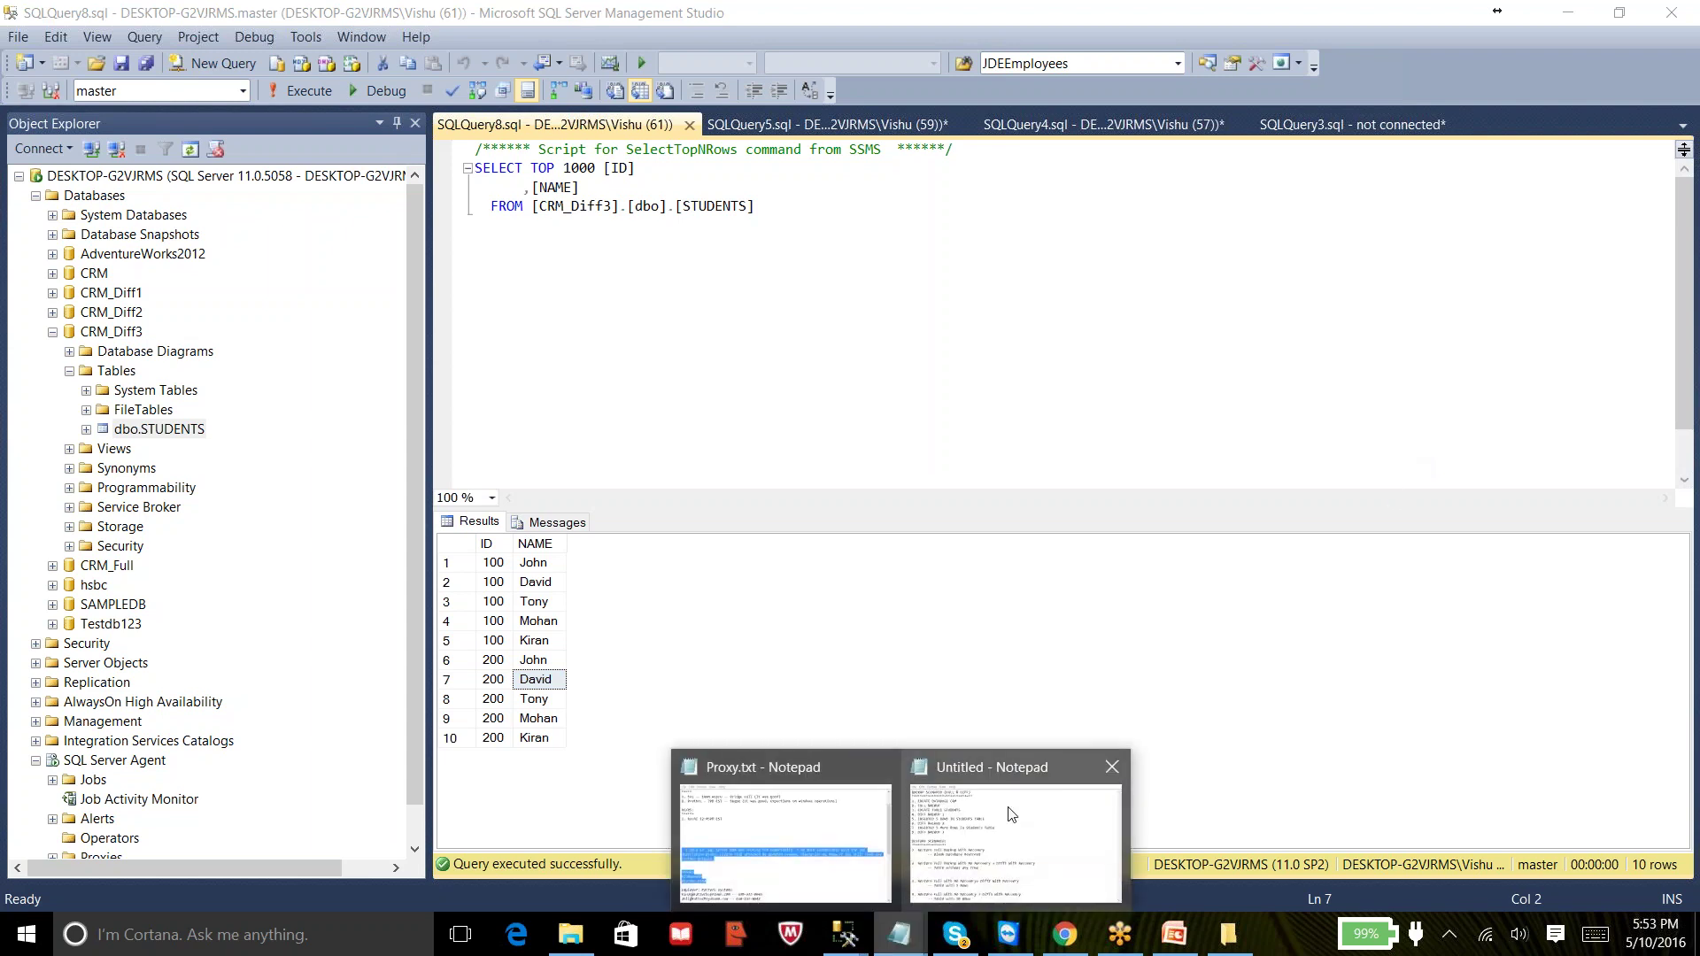
pyautogui.click(996, 828)
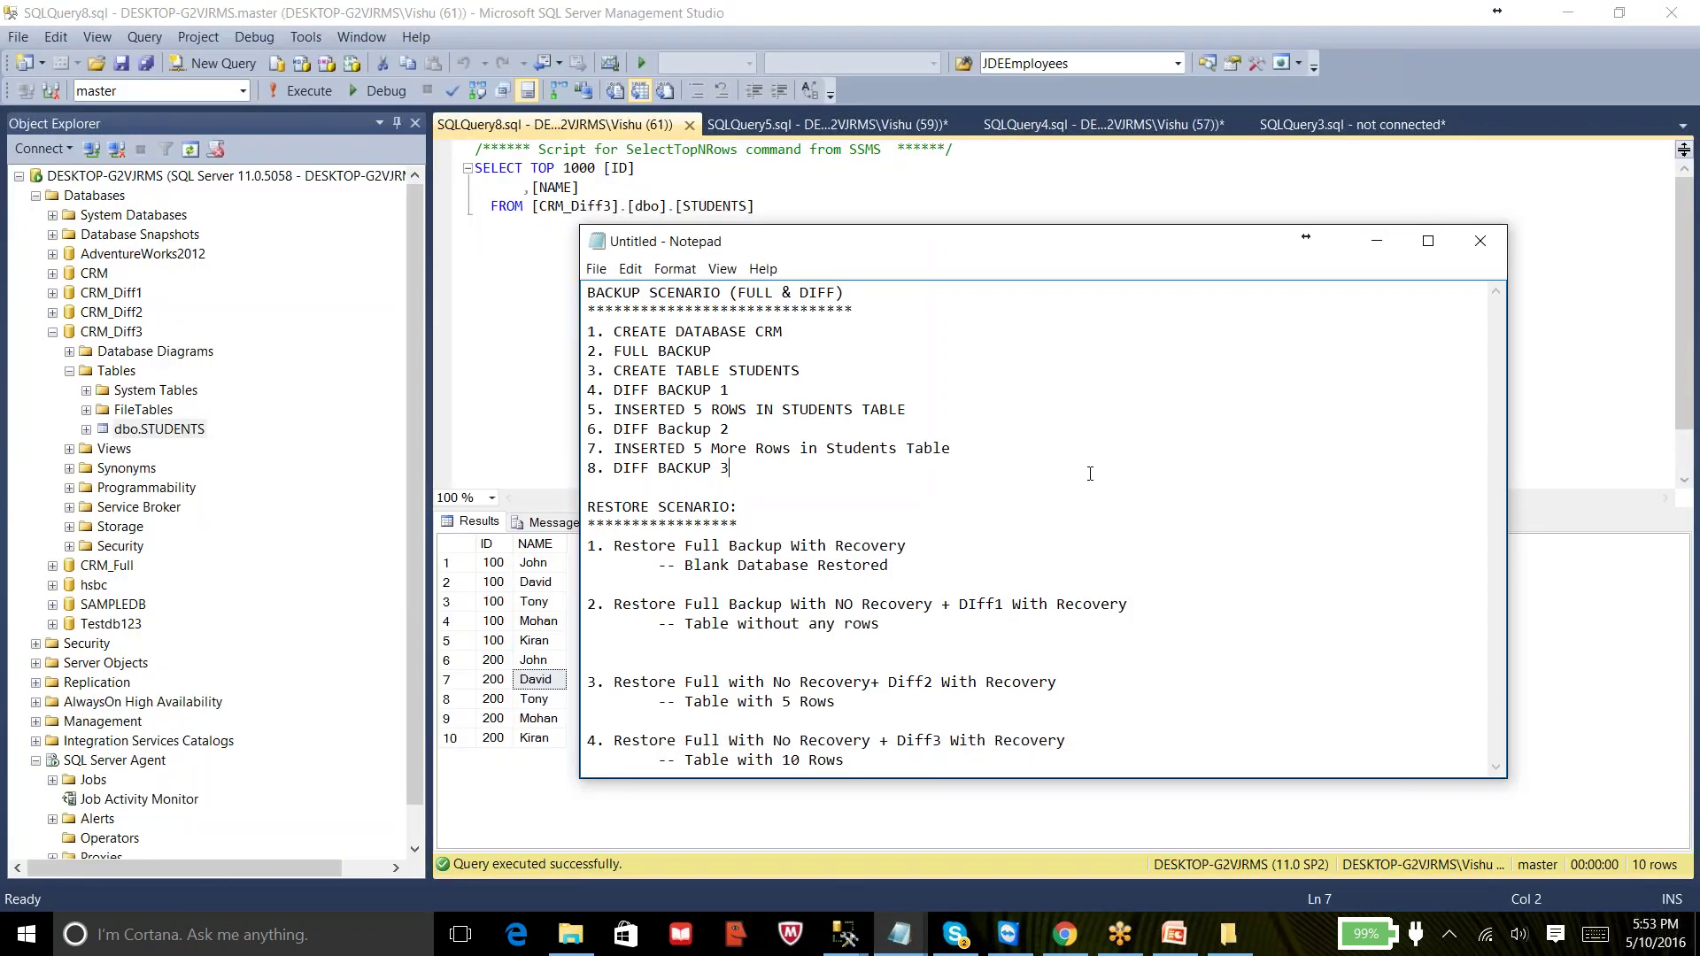
pyautogui.click(1375, 242)
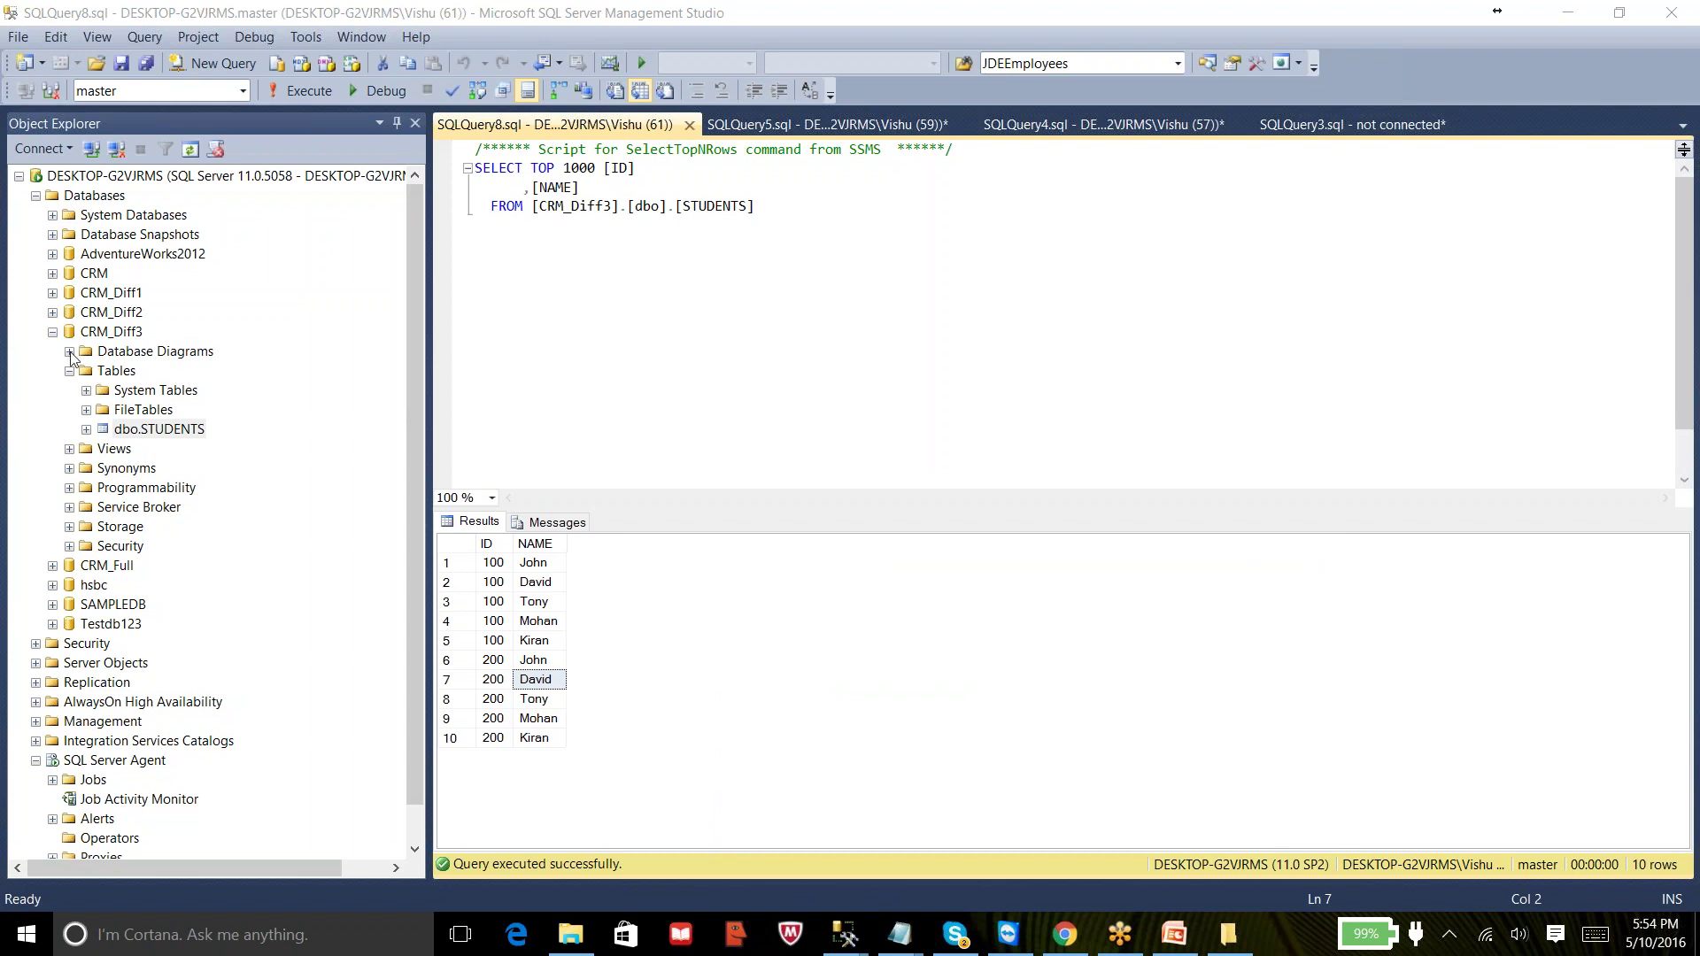
# - Collapse the CRM_Diff3 database and the server's Databases folder in the object tree
pyautogui.click(53, 333)
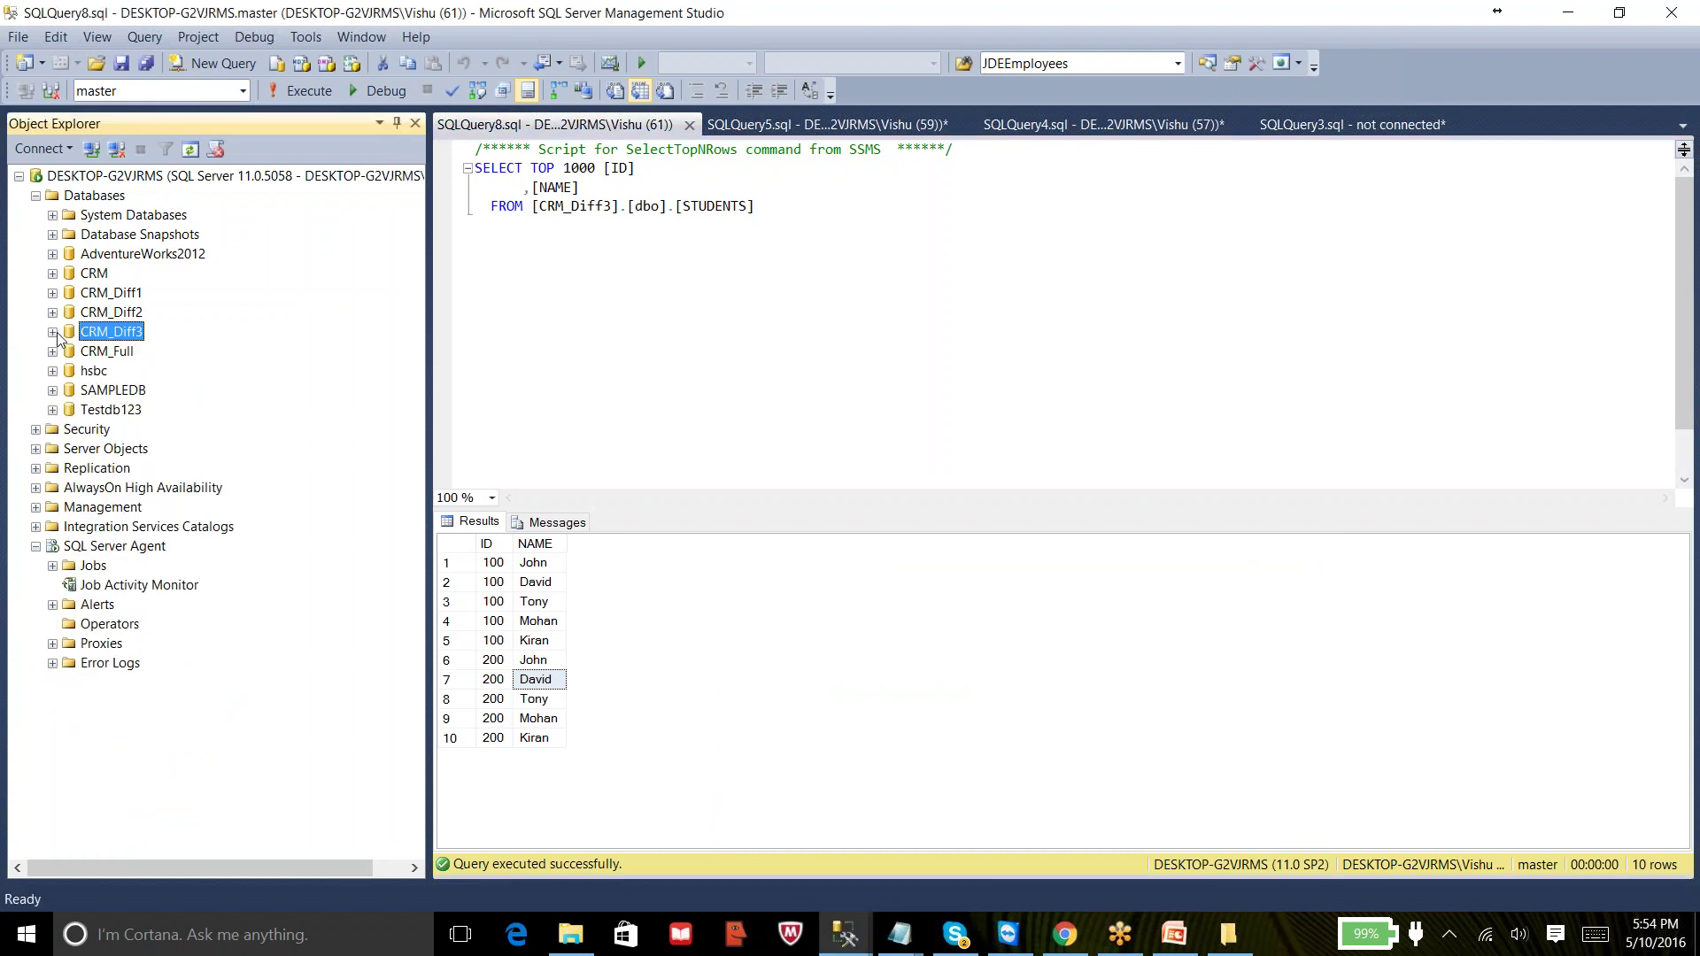
pyautogui.click(35, 195)
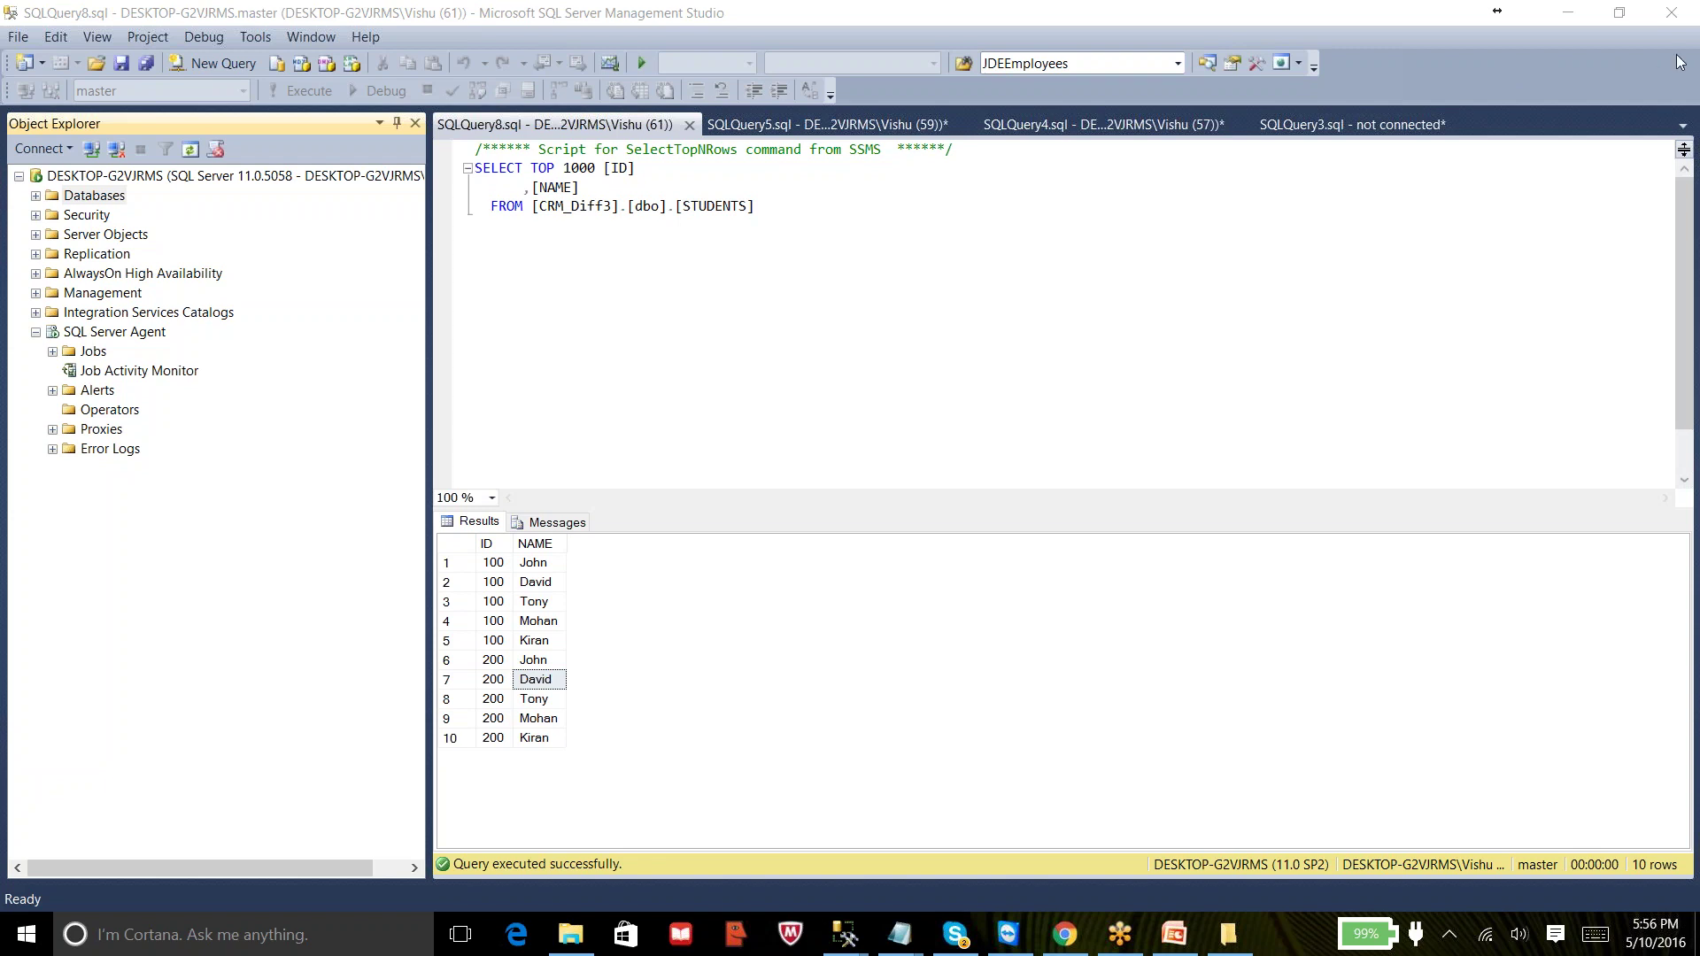
pyautogui.click(944, 492)
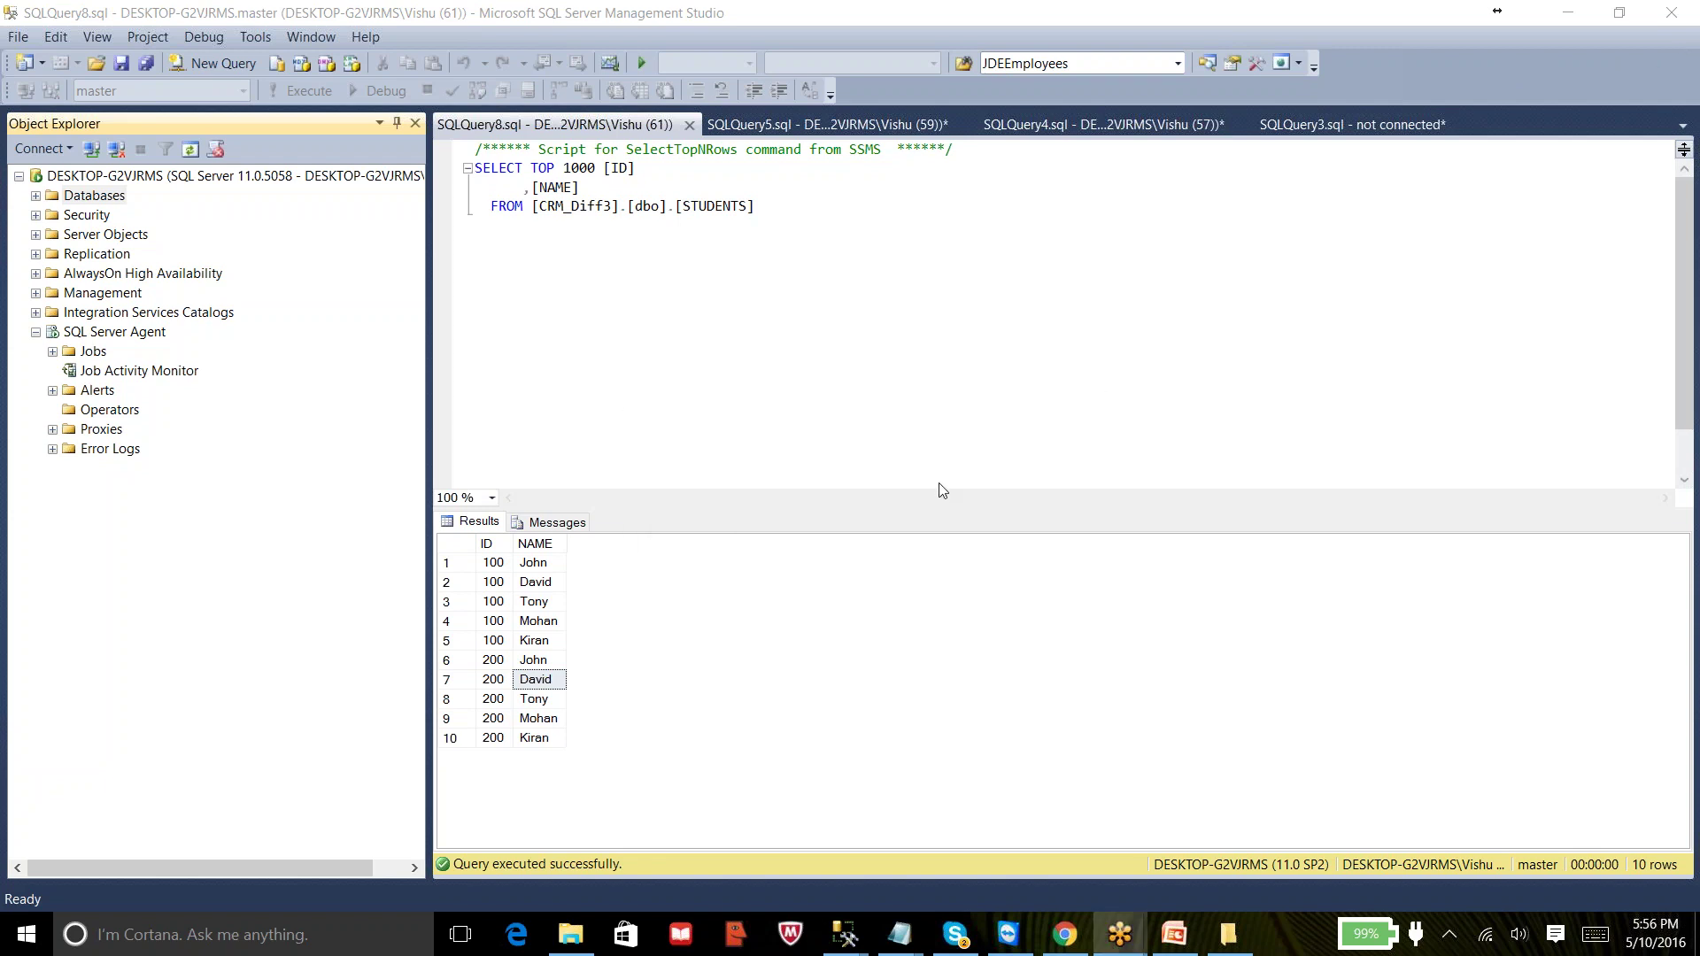